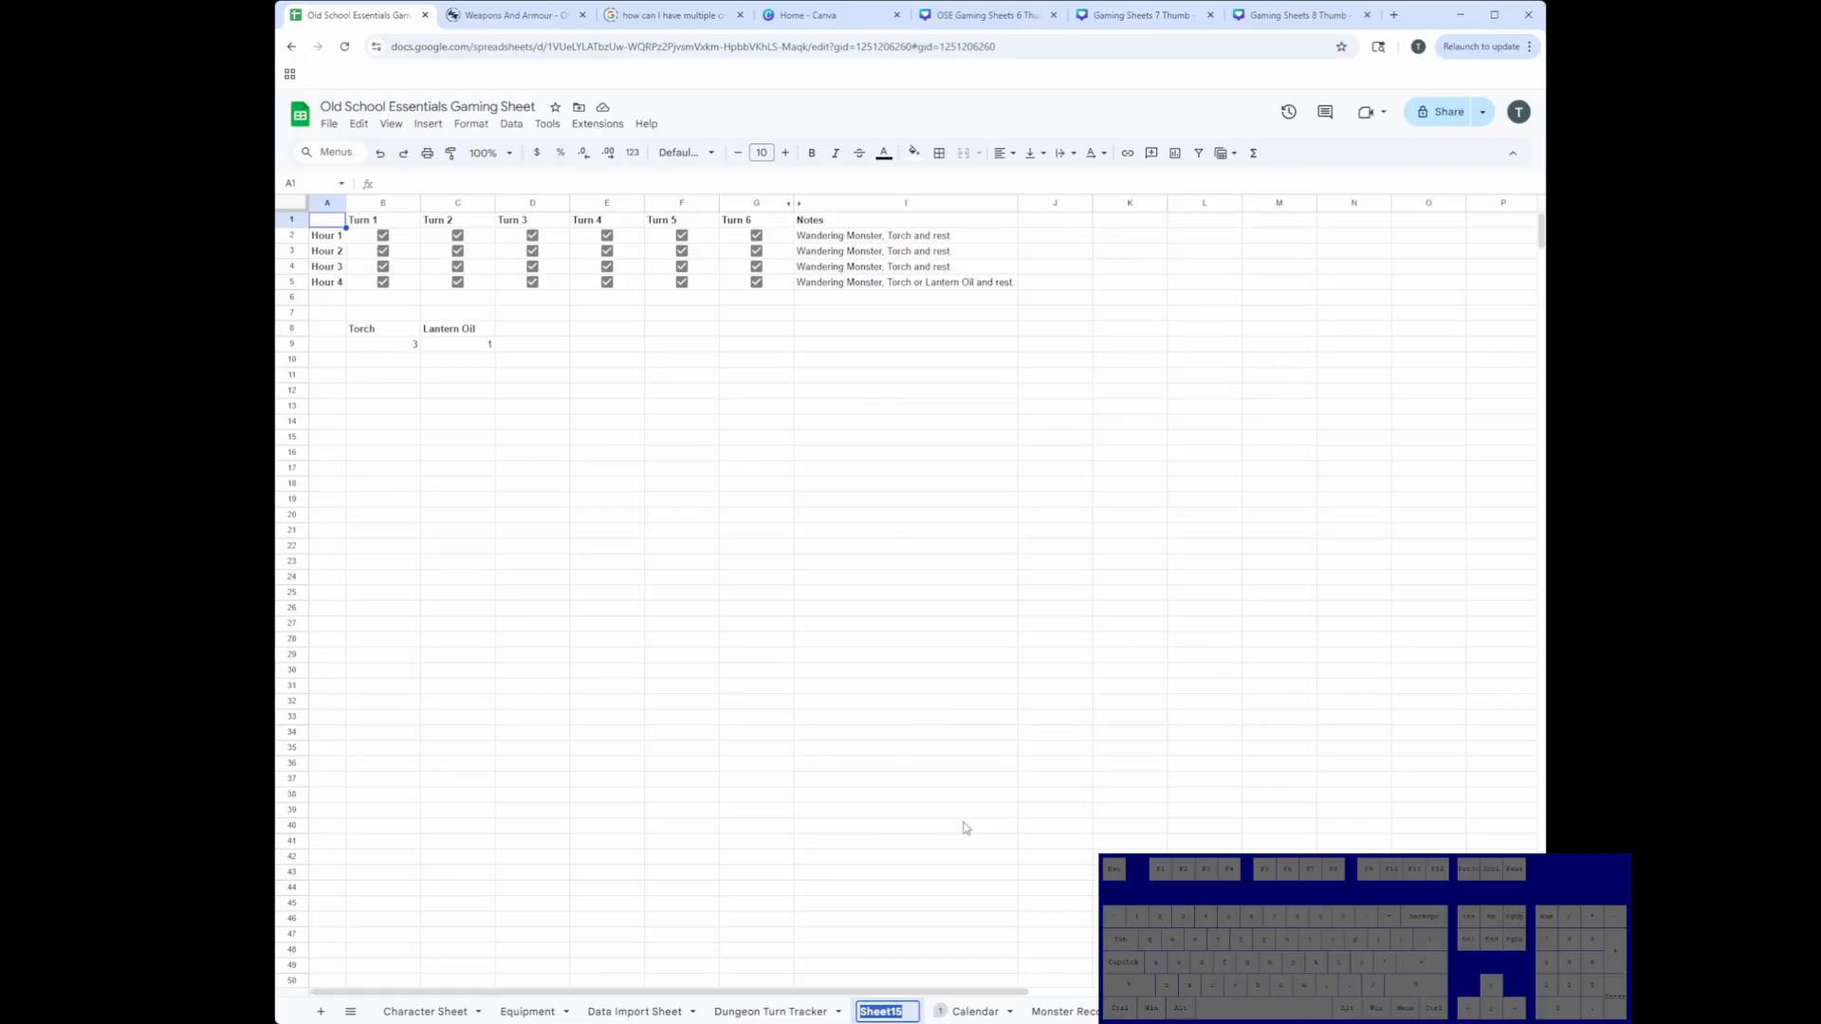
# Step: Rename the Sheet15 sheet as Dungeon Time Tracker
pyautogui.write('Dungeon Time')
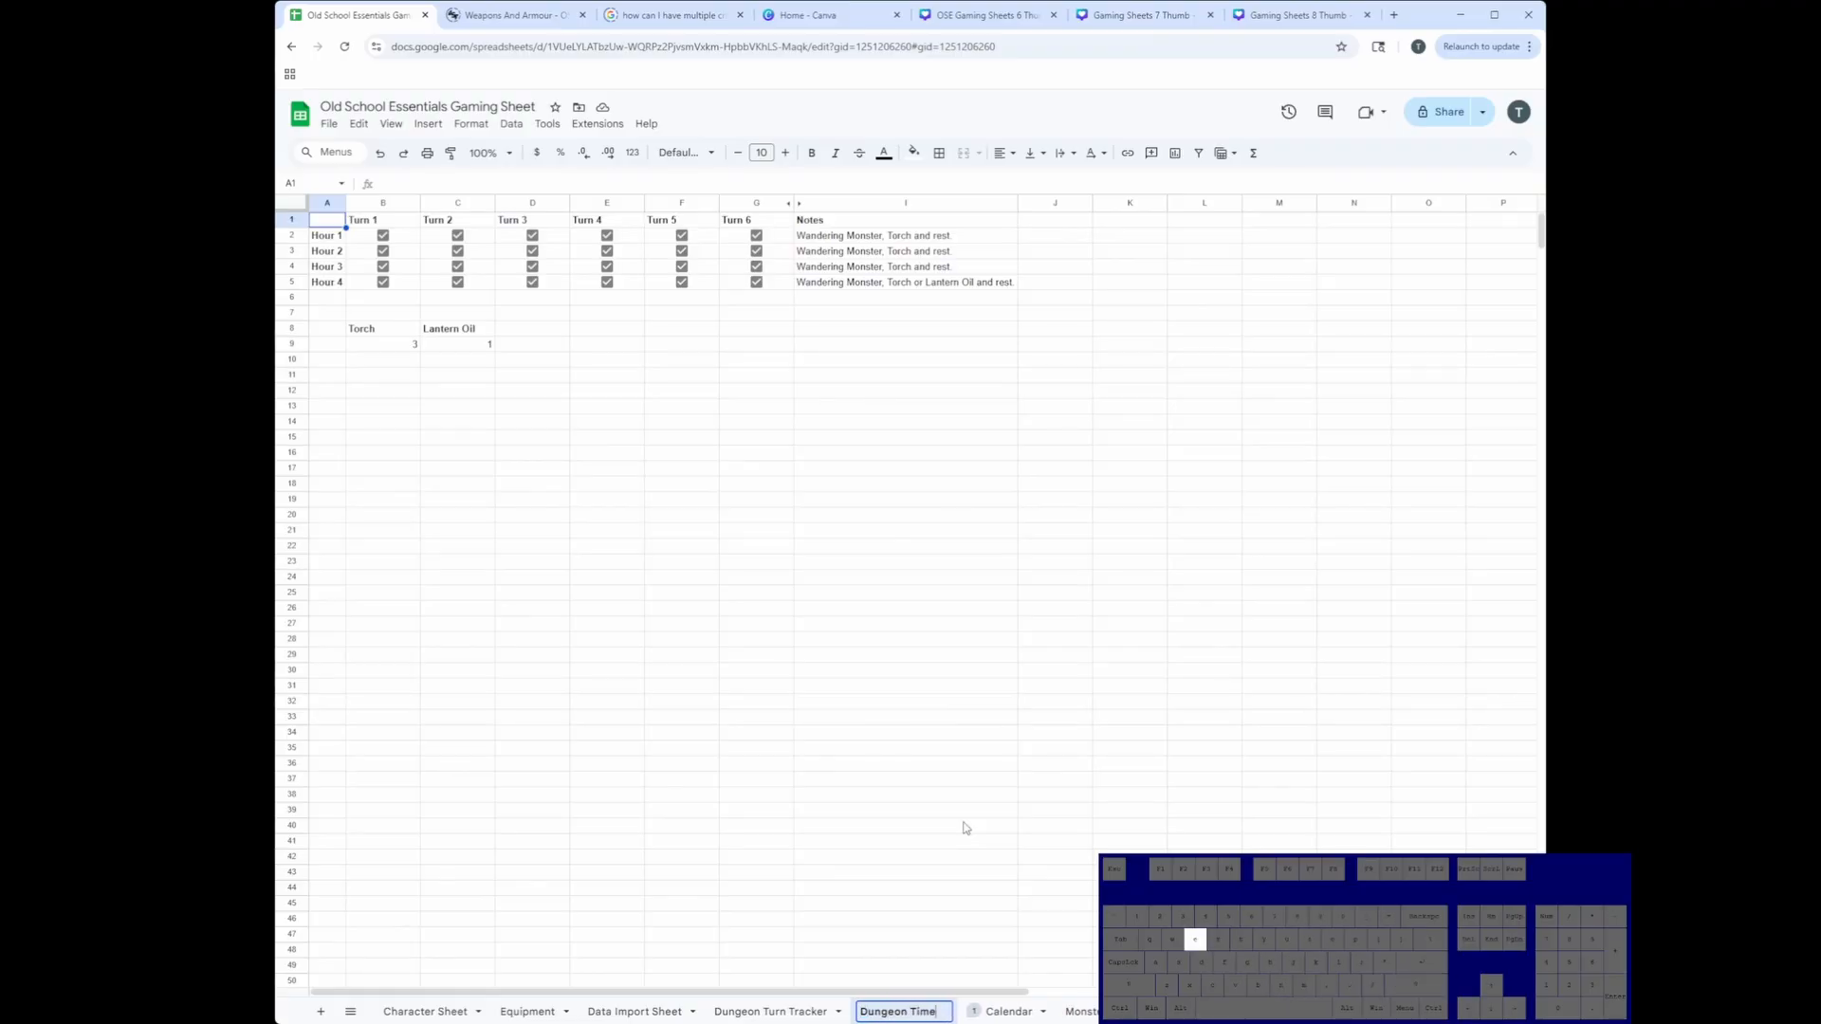
pyautogui.write(' Tracker')
# Step: Delete the old Dungeon Turn Tracker sheet from the workbook
pyautogui.click(760, 1013)
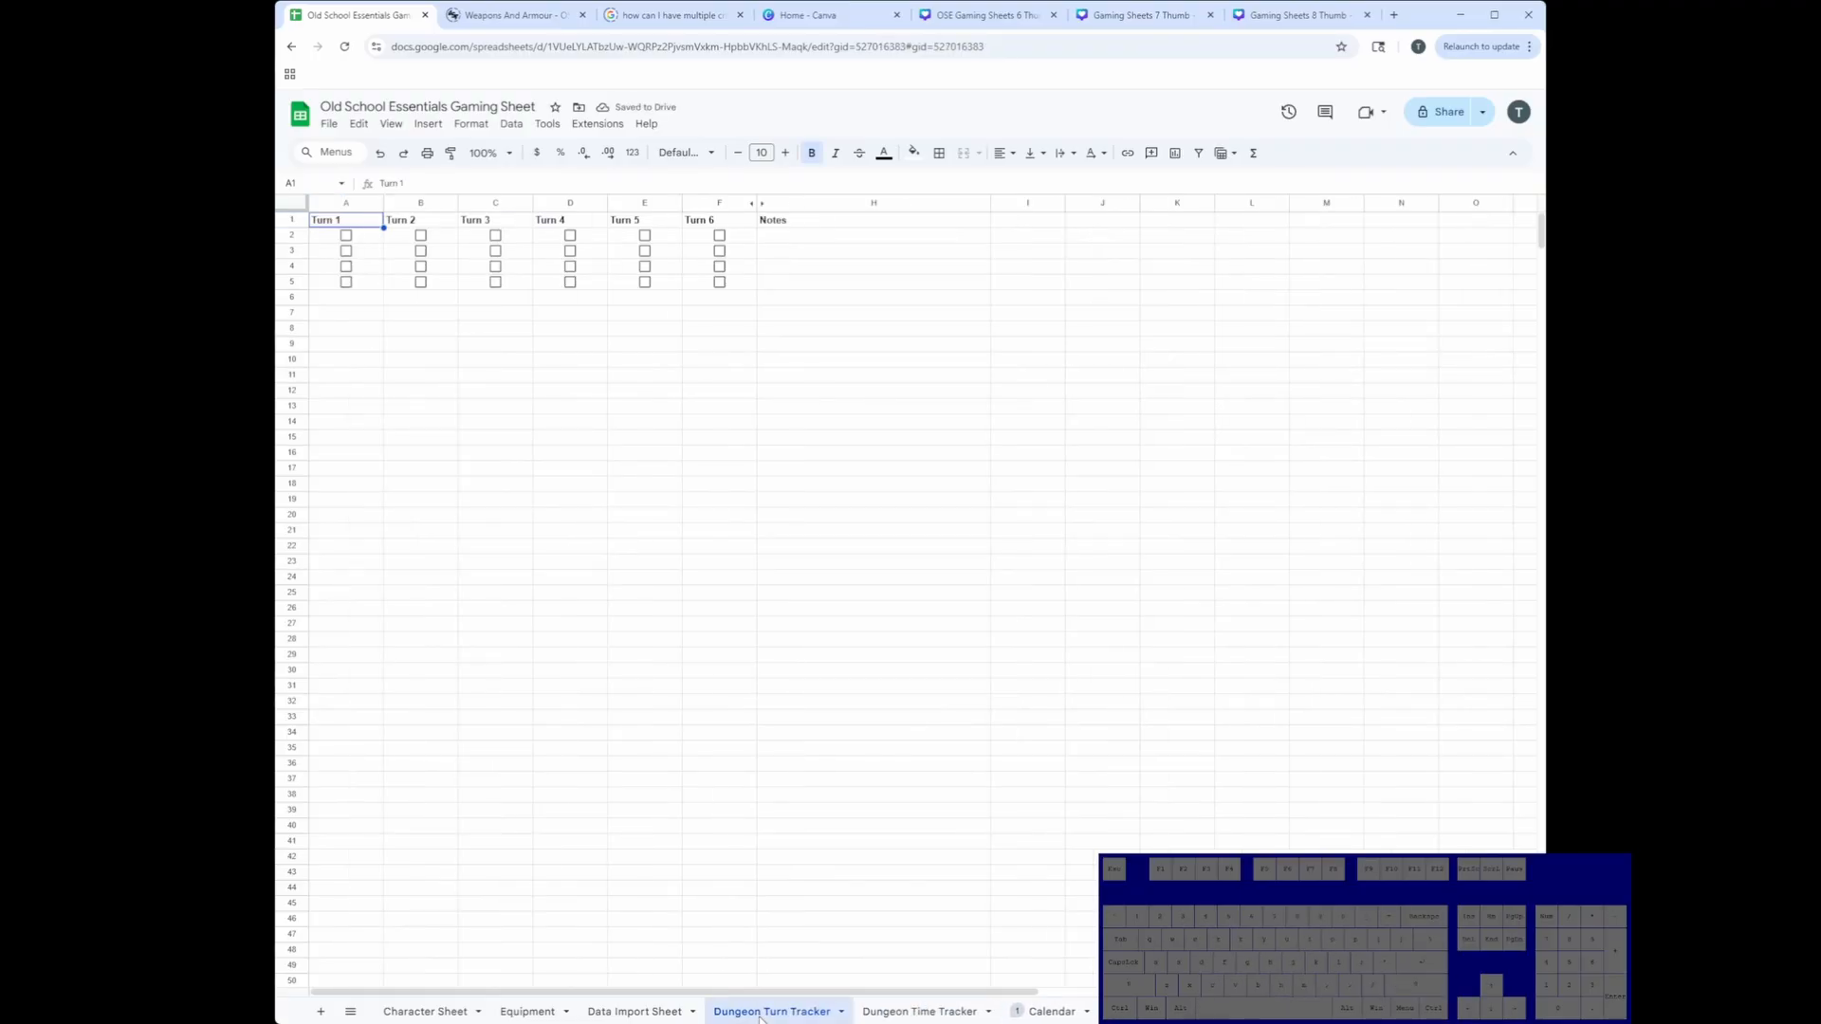
pyautogui.click(841, 1012)
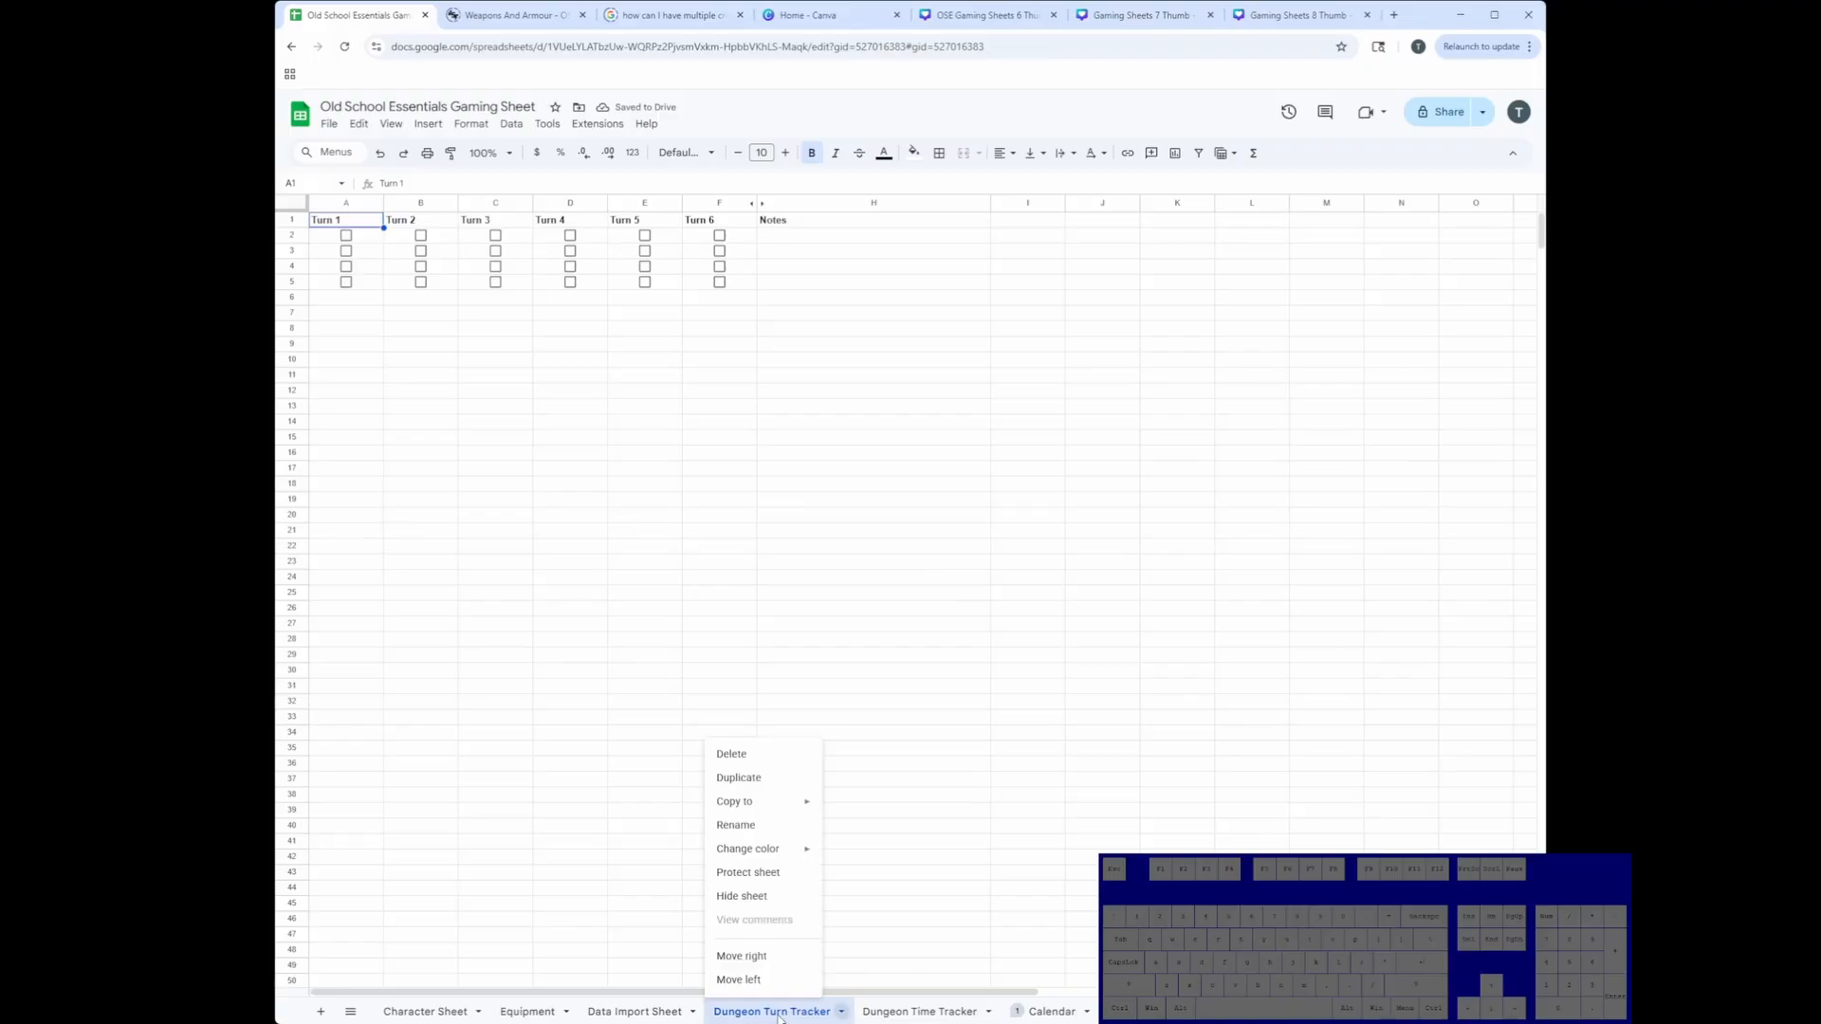
pyautogui.click(791, 764)
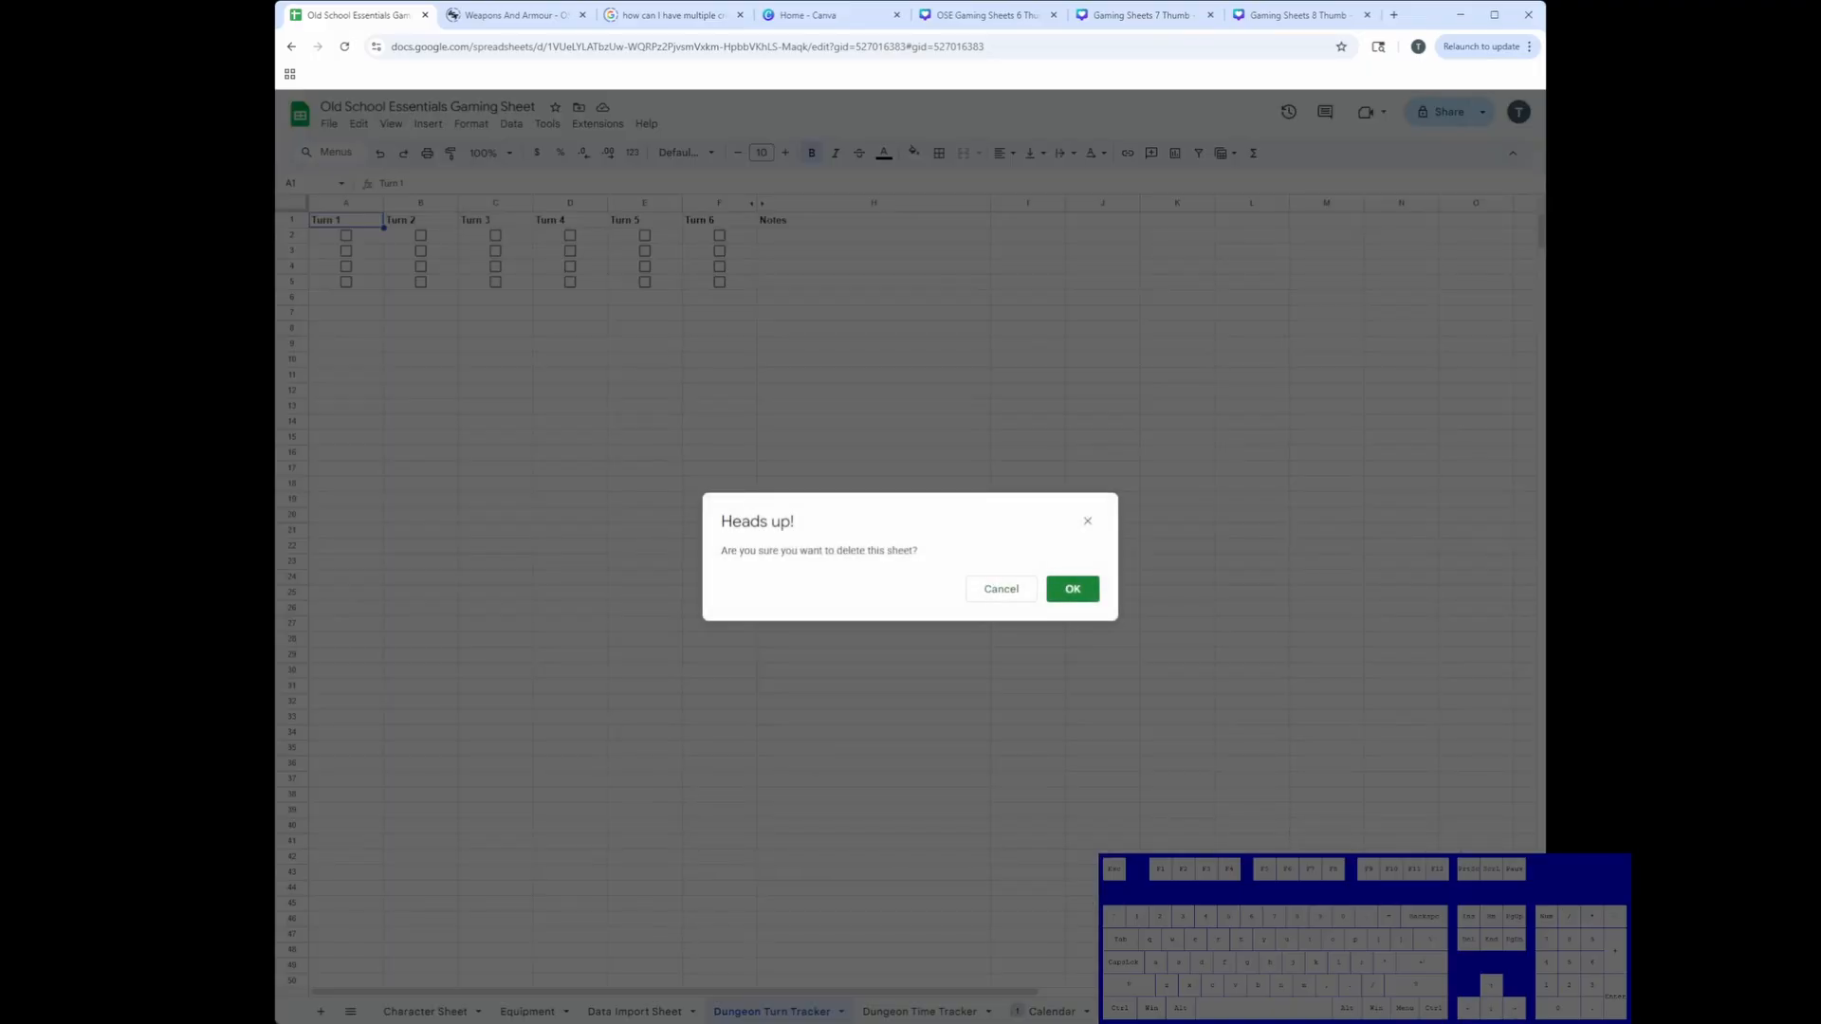
pyautogui.click(1072, 589)
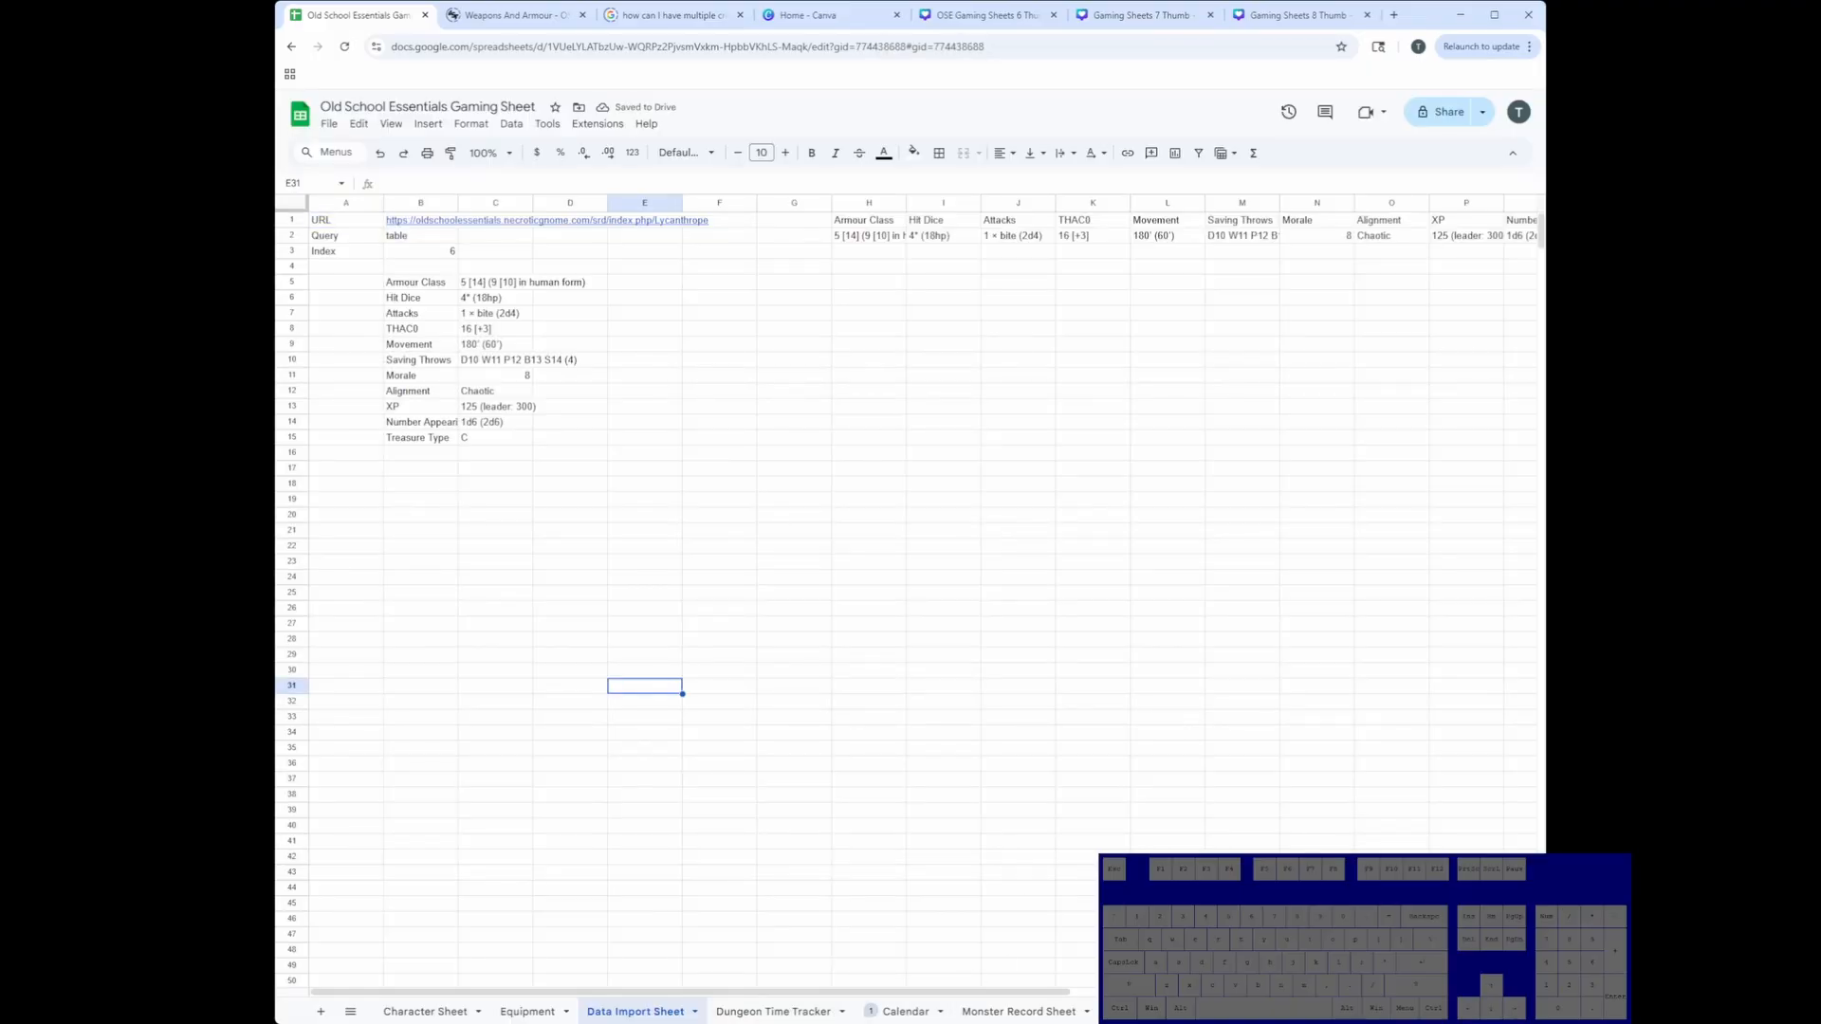
# Step: Review the MonsterRecord table on the Monster Record Sheet, especially the rows from Wyvern to Werewolf
pyautogui.click(1019, 1012)
pyautogui.moveTo(334, 270); pyautogui.dragTo(396, 606)
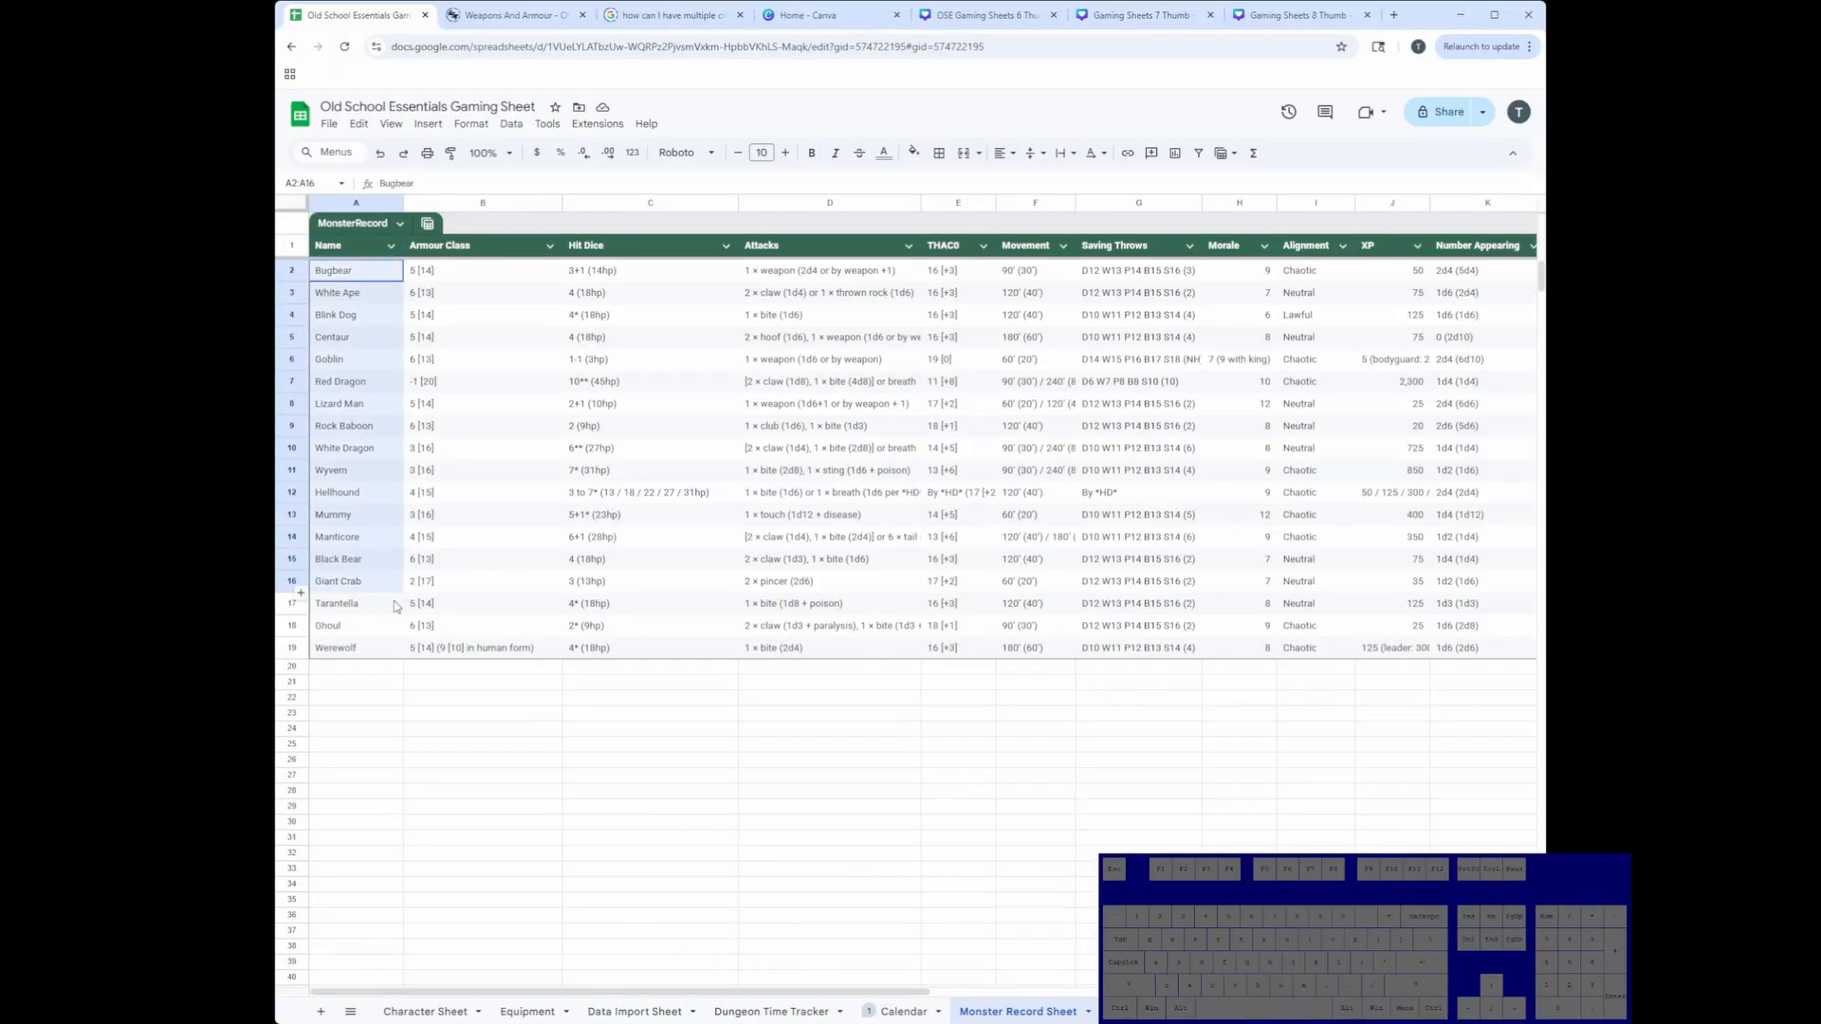
pyautogui.click(486, 586)
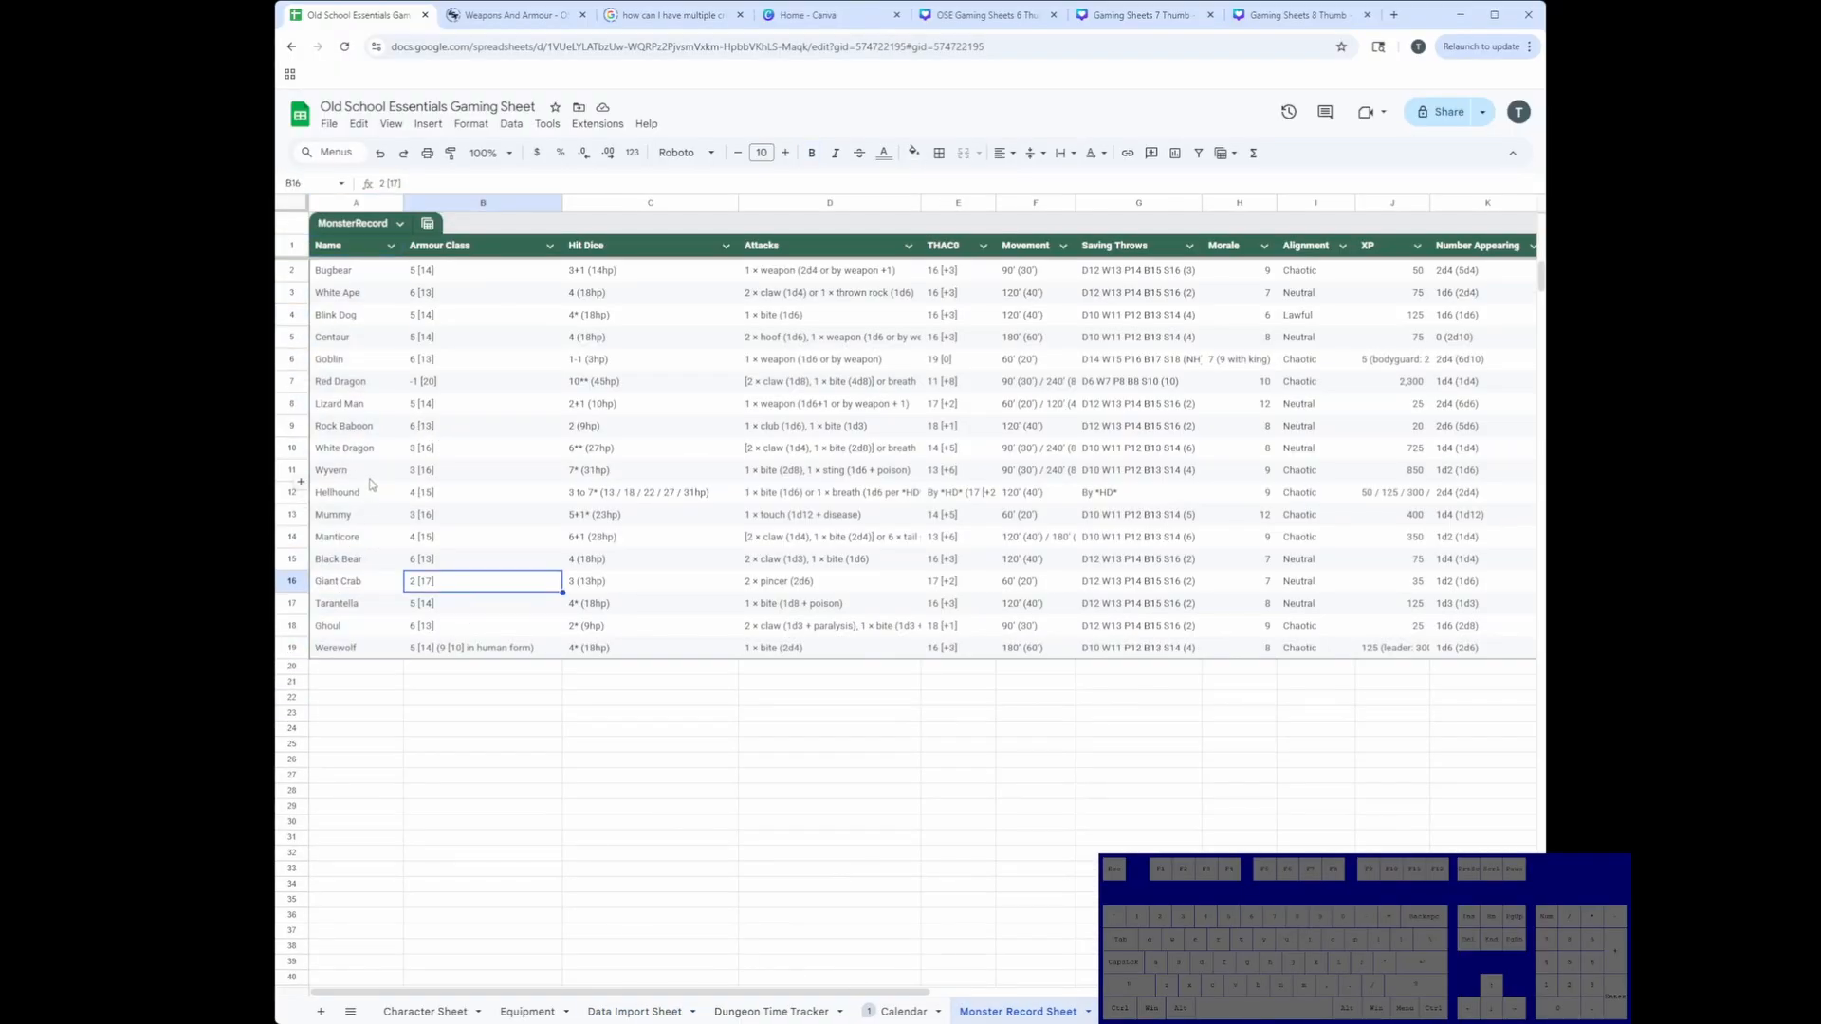
pyautogui.moveTo(365, 472); pyautogui.dragTo(1489, 654)
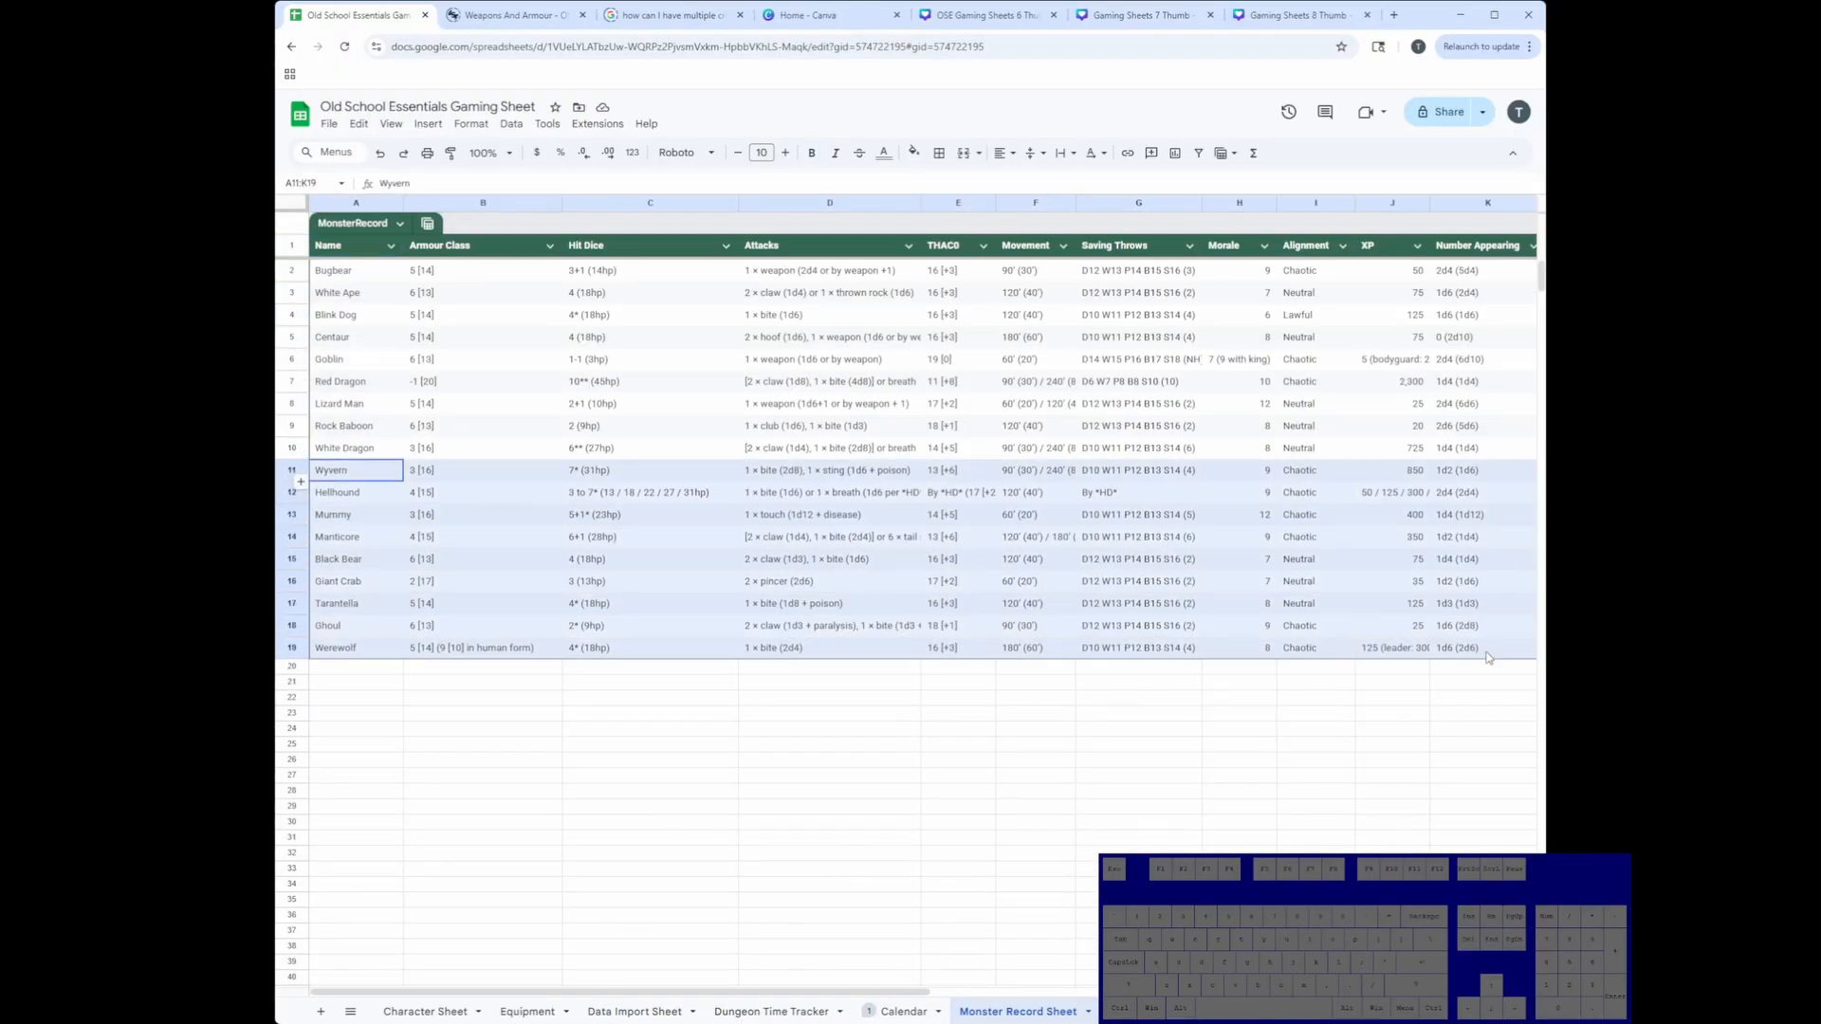
pyautogui.click(362, 479)
pyautogui.click(366, 541)
pyautogui.click(362, 582)
pyautogui.click(352, 626)
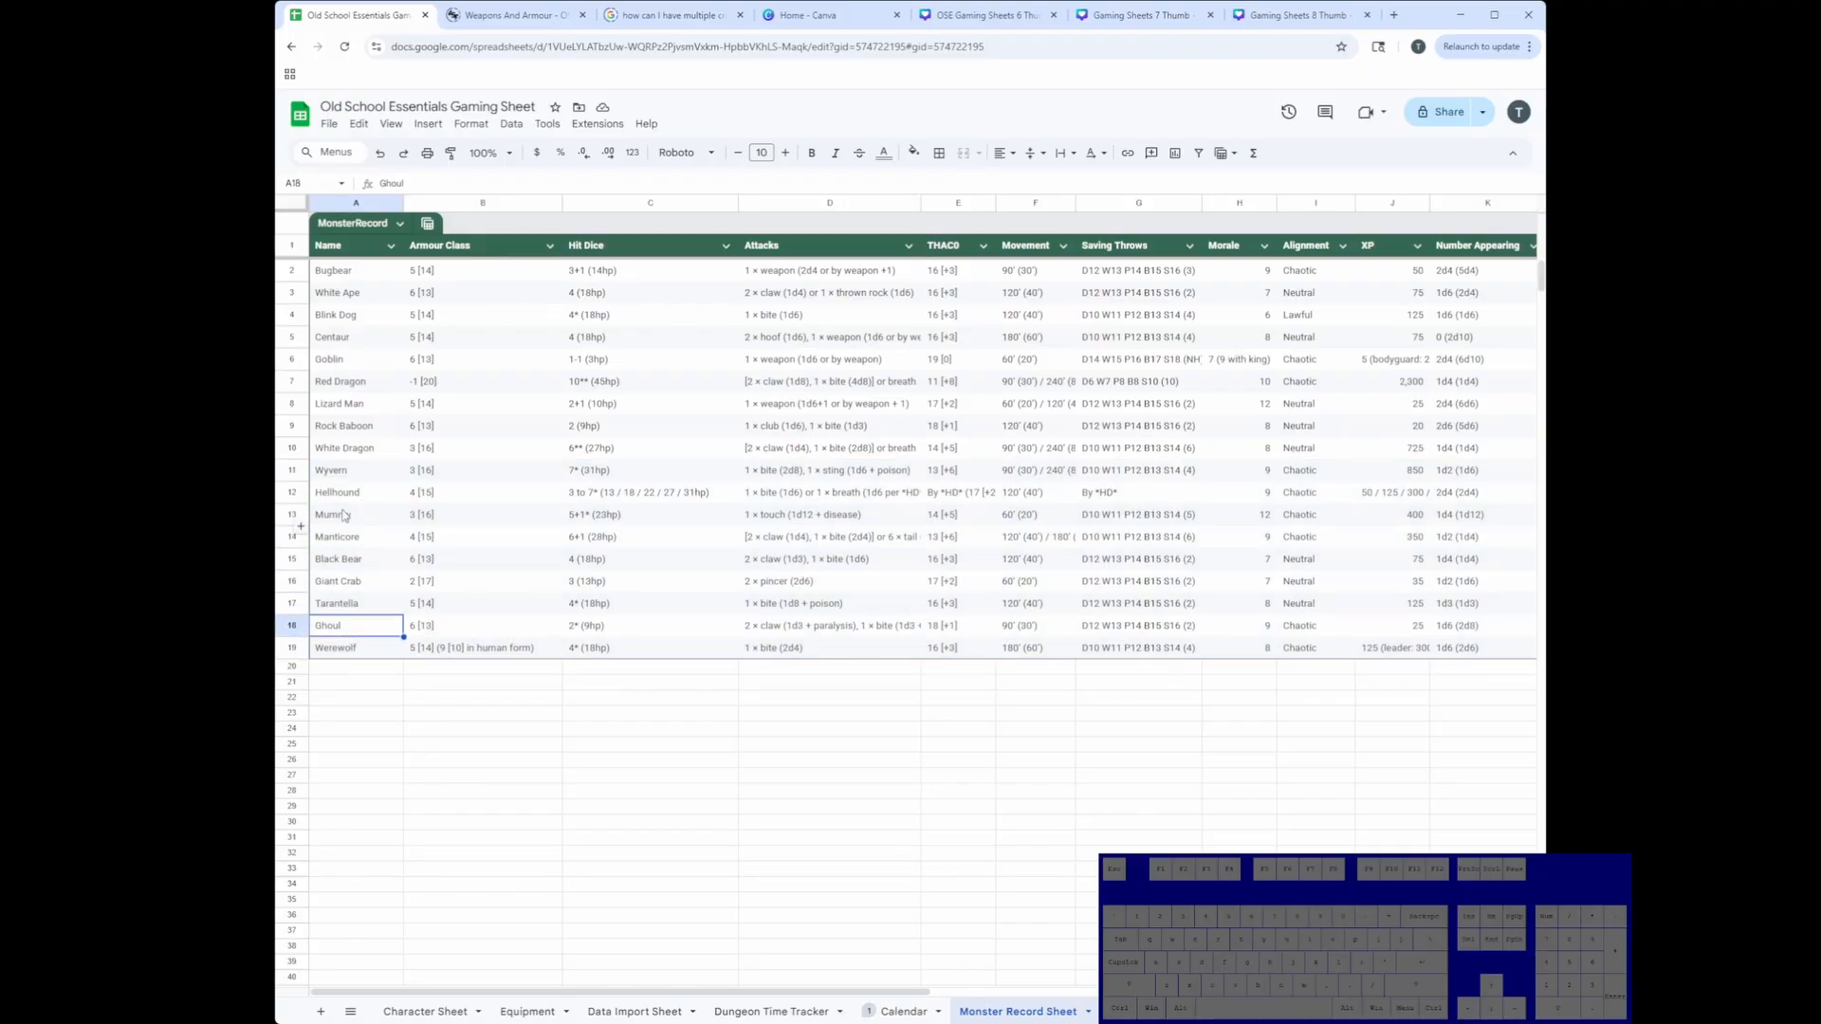
pyautogui.moveTo(347, 474); pyautogui.dragTo(1510, 656)
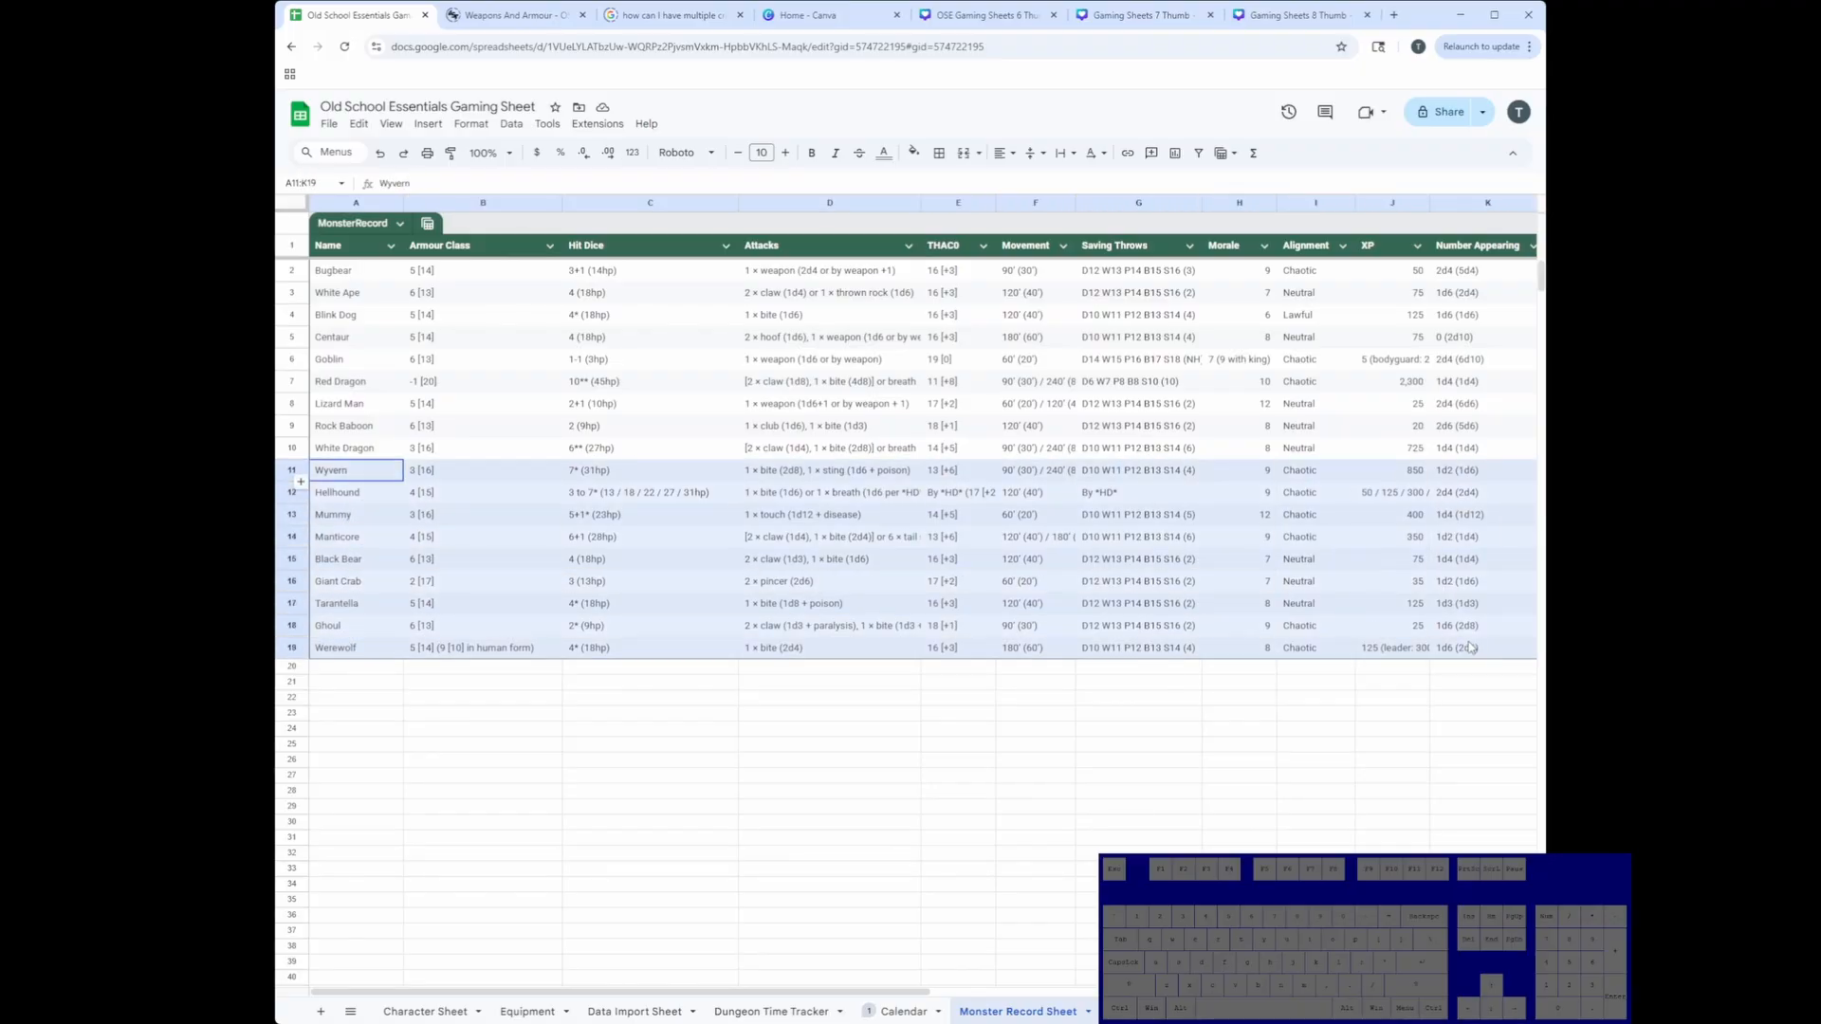
pyautogui.click(772, 547)
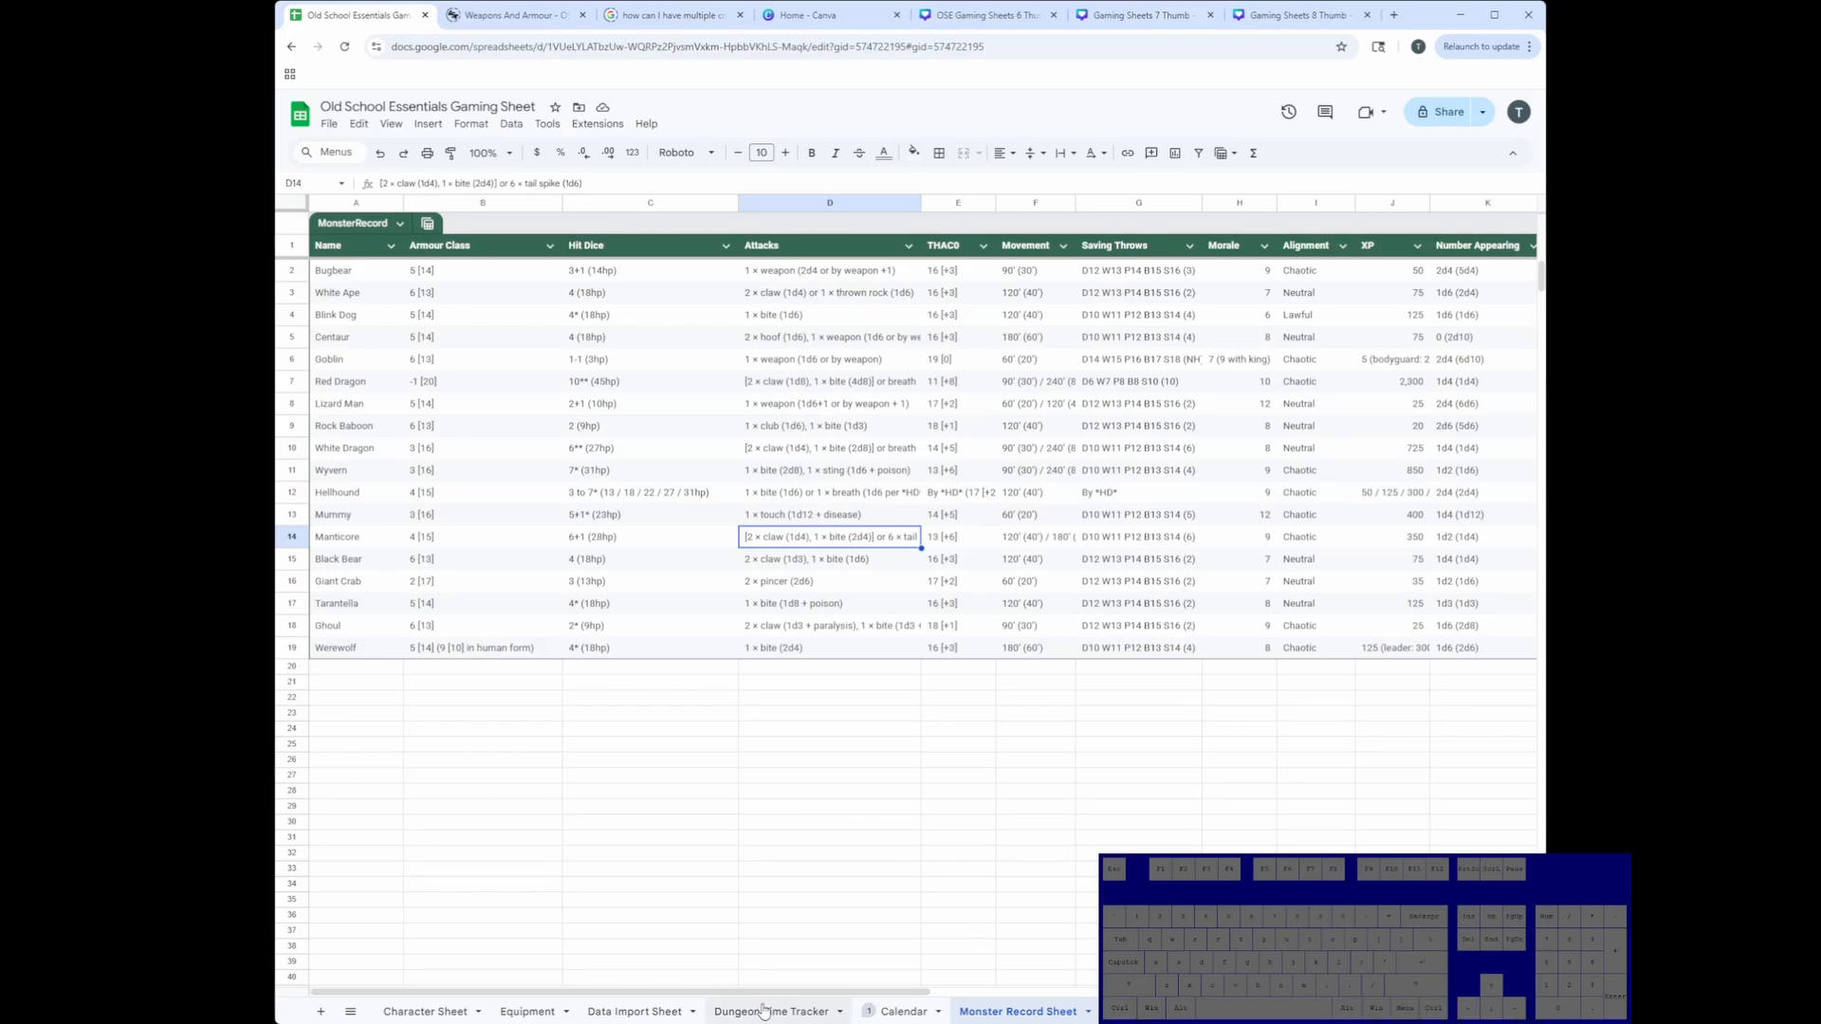
# Step: From the Data Import Sheet, switch to the Old-School Essentials SRD site, open the Cleric class page and copy its URL
pyautogui.click(652, 1014)
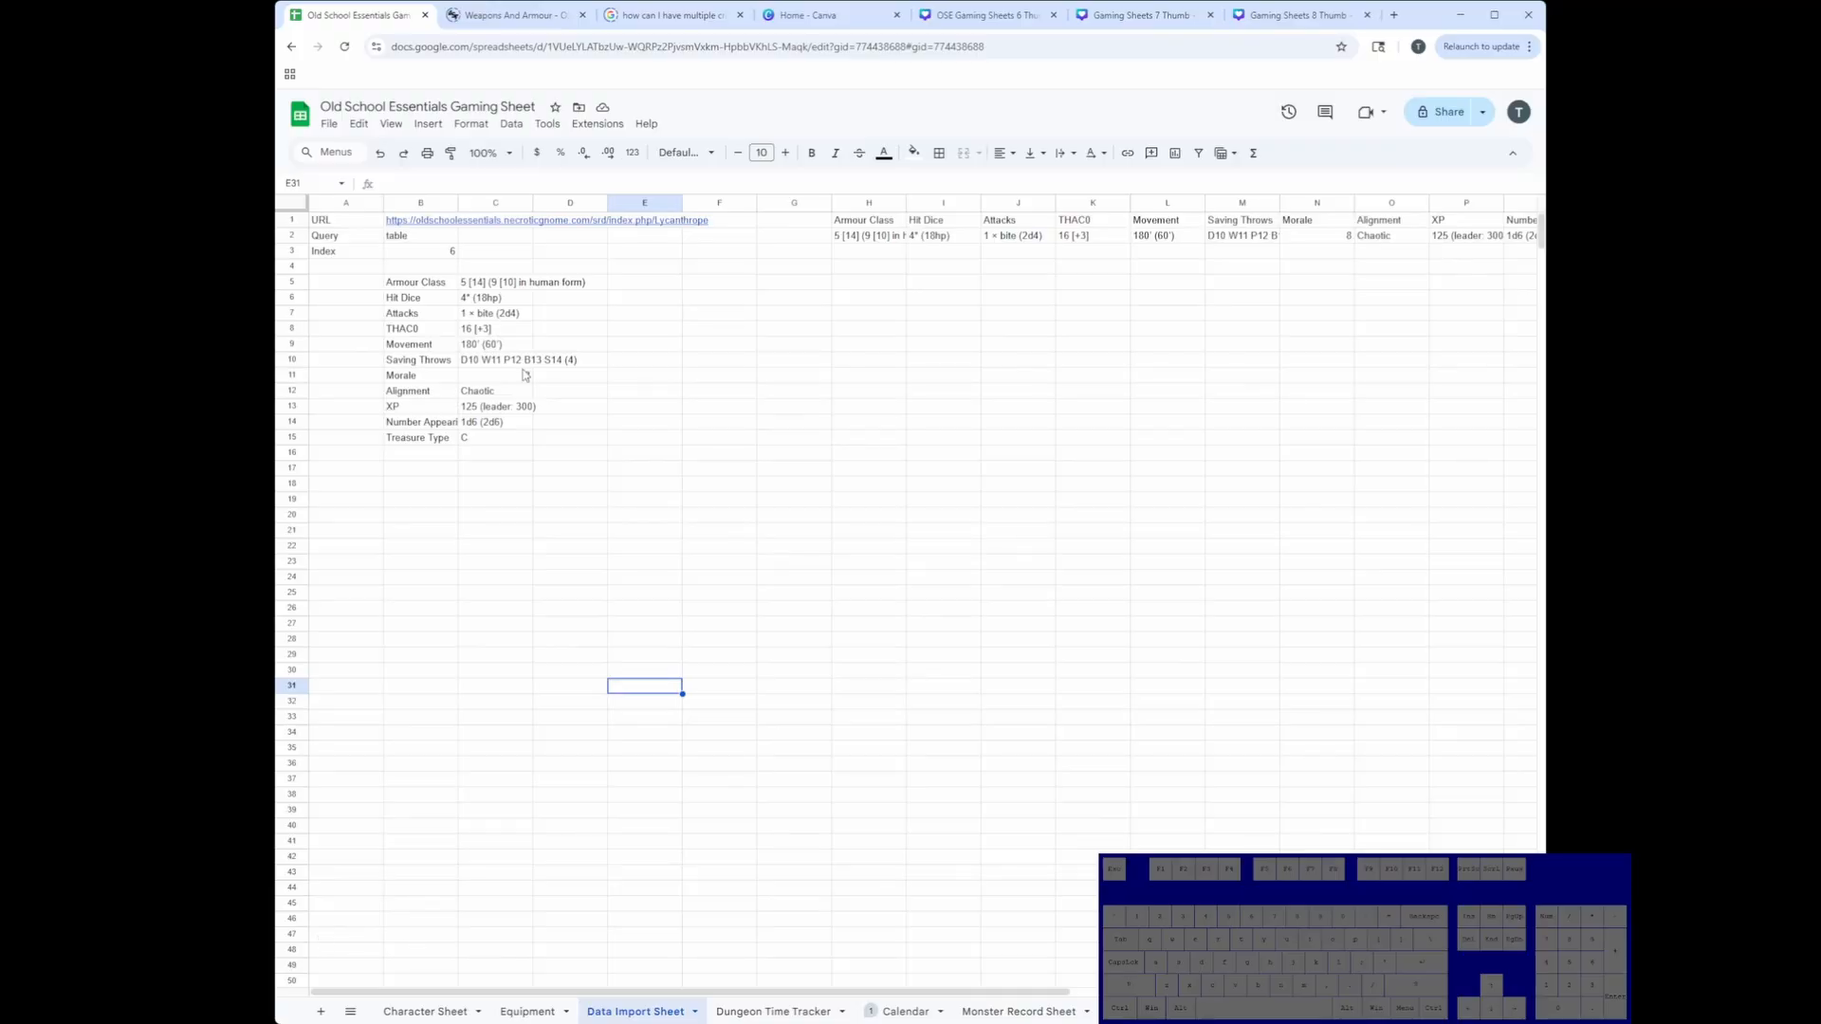
pyautogui.hotkey('ctrl', 'Tab')
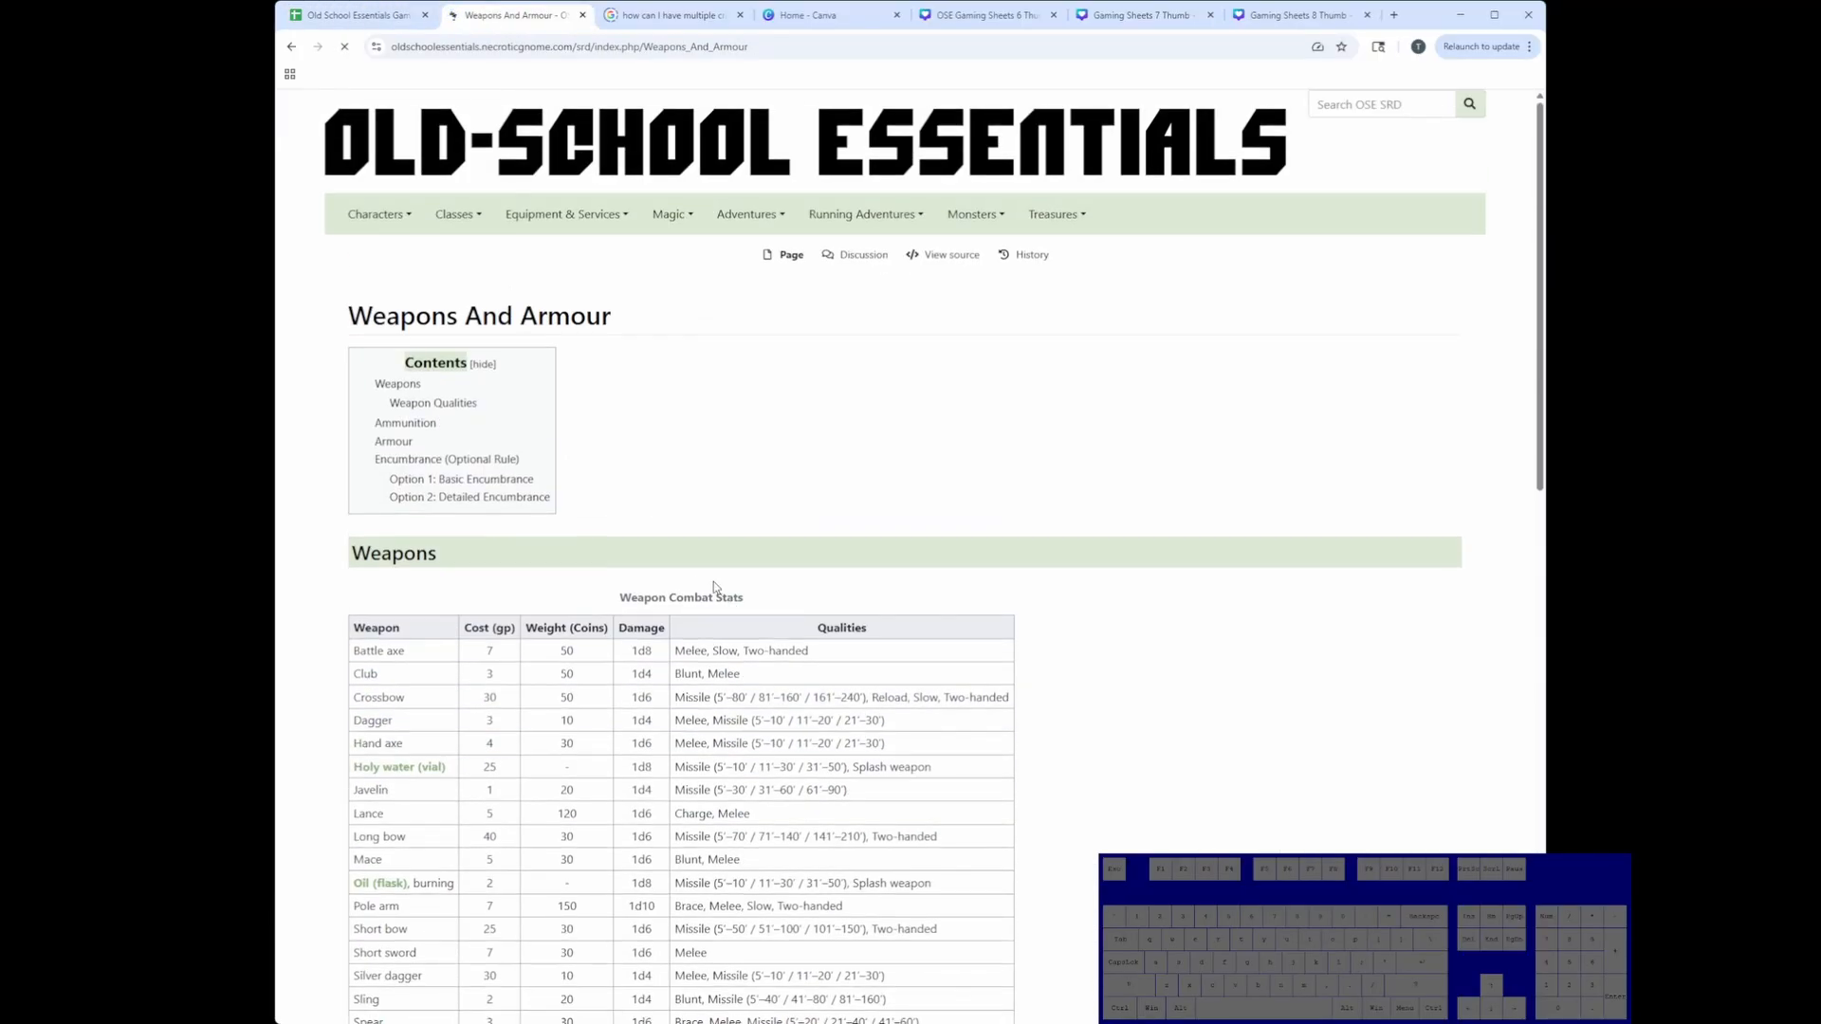
pyautogui.click(457, 222)
pyautogui.click(468, 249)
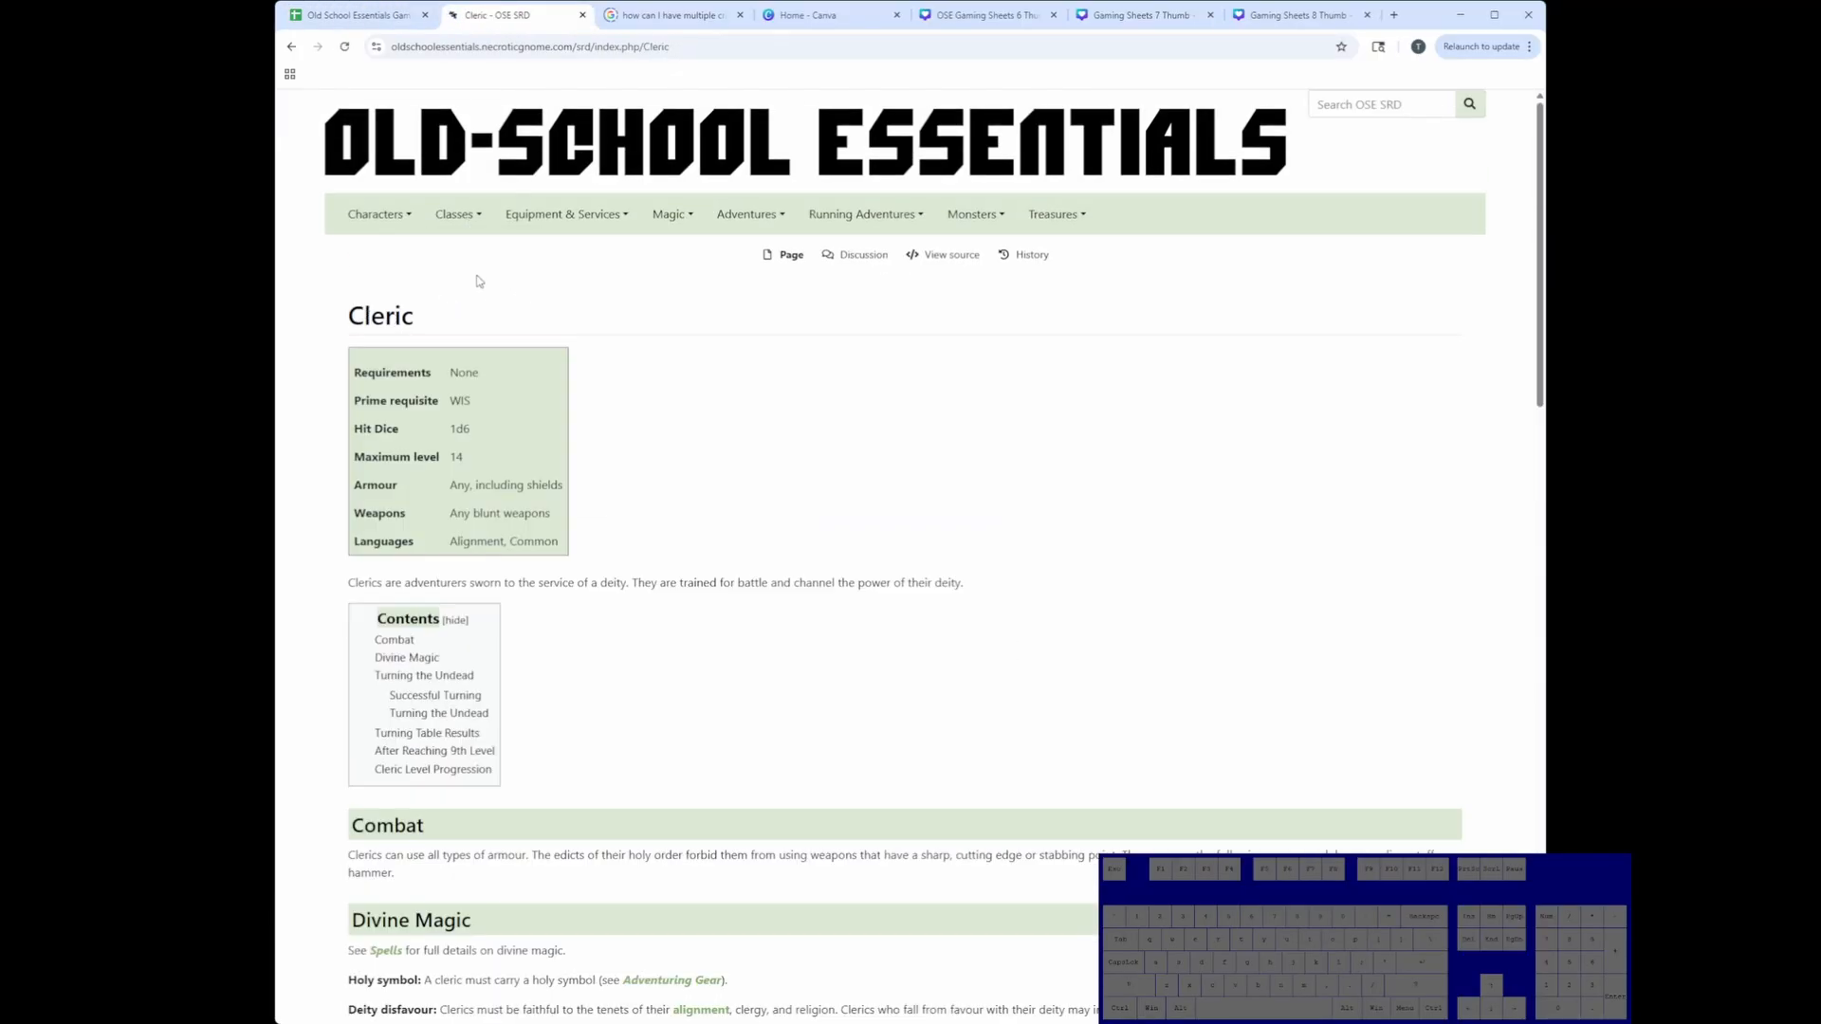
pyautogui.click(731, 54)
pyautogui.hotkey('ctrl', 'c')
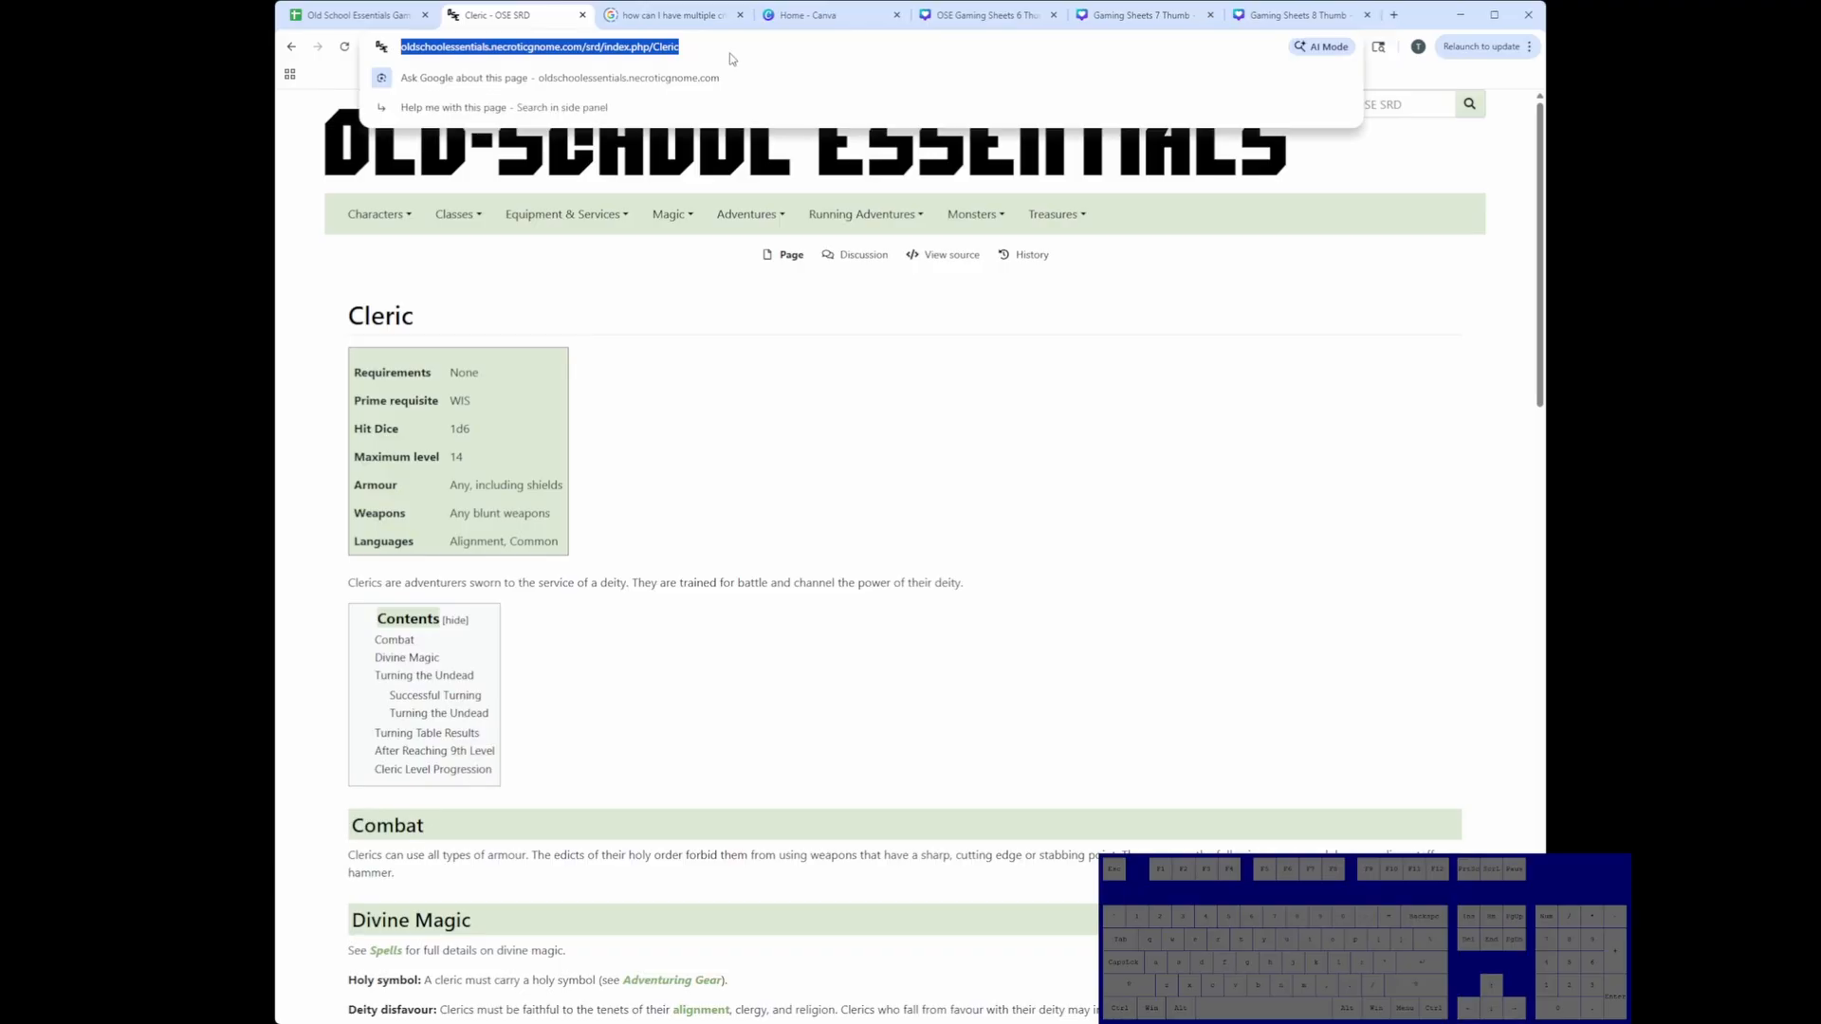
# Step: Replace the URL in cell B1 of the Data Import Sheet with the copied Cleric page address
pyautogui.hotkey('ctrl', 'shift', 'Tab')
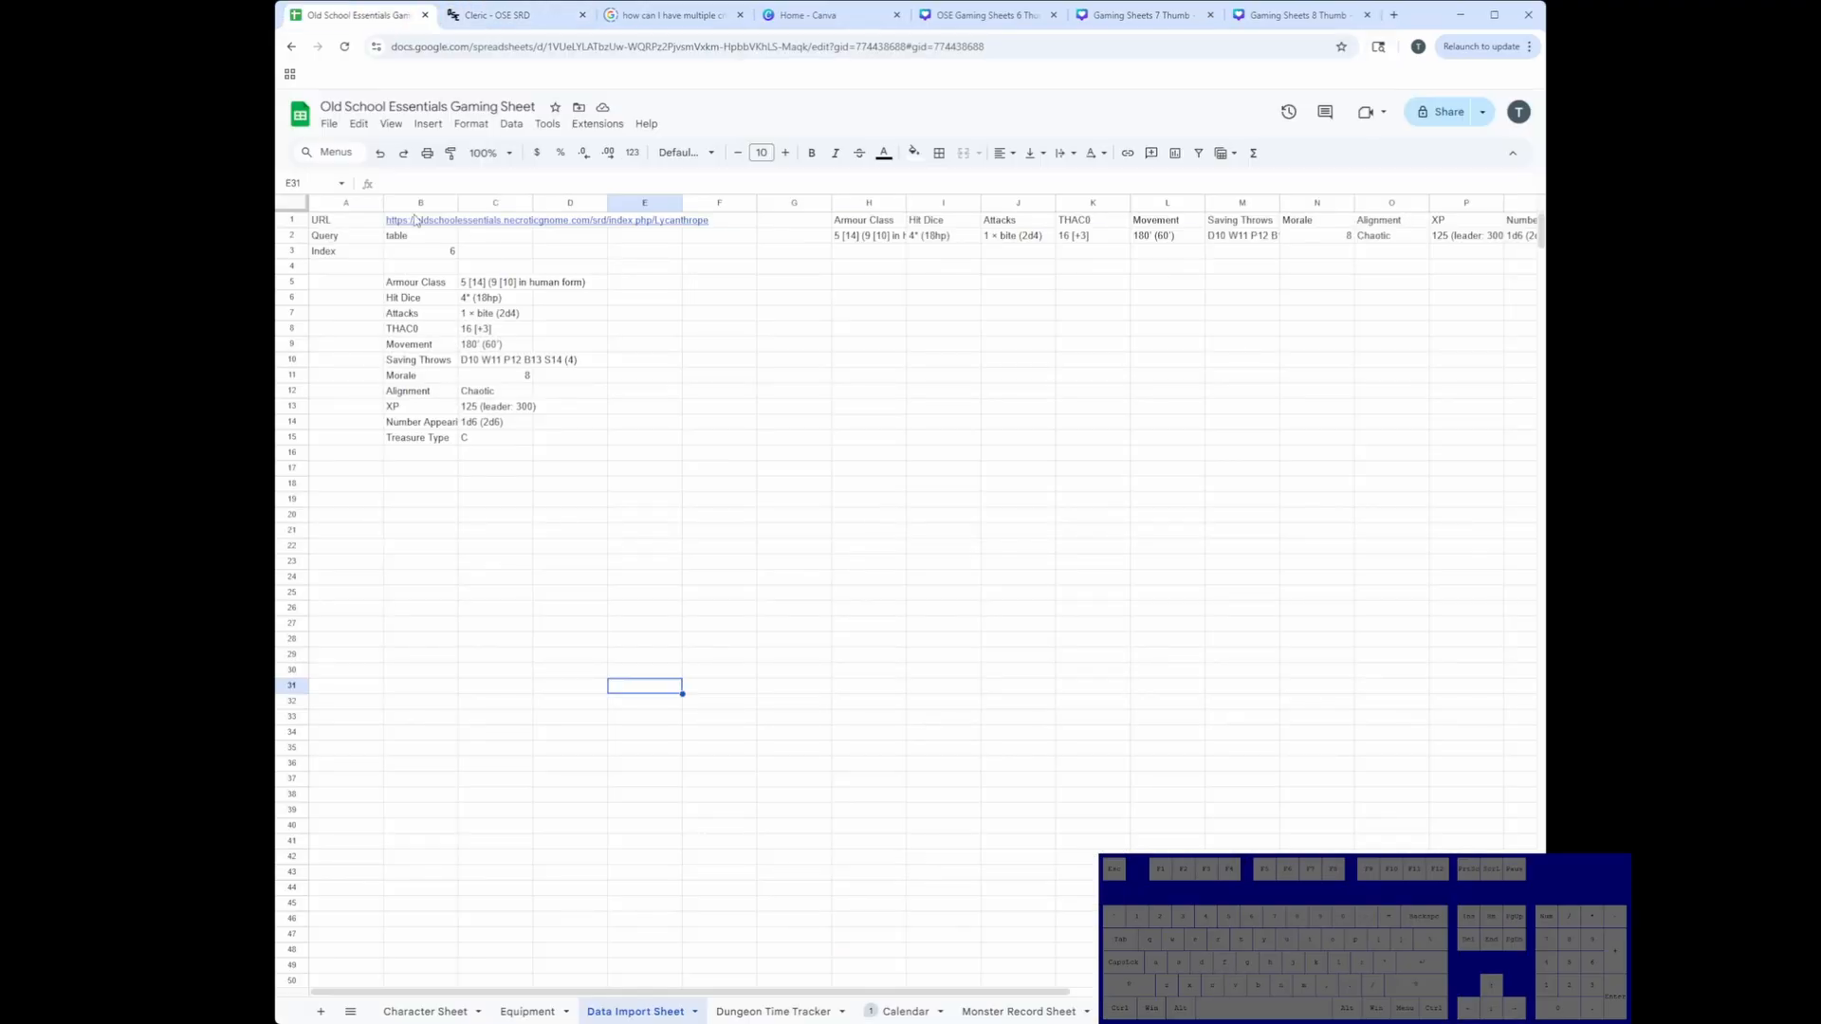
pyautogui.click(415, 221)
pyautogui.hotkey('ctrl', 'v')
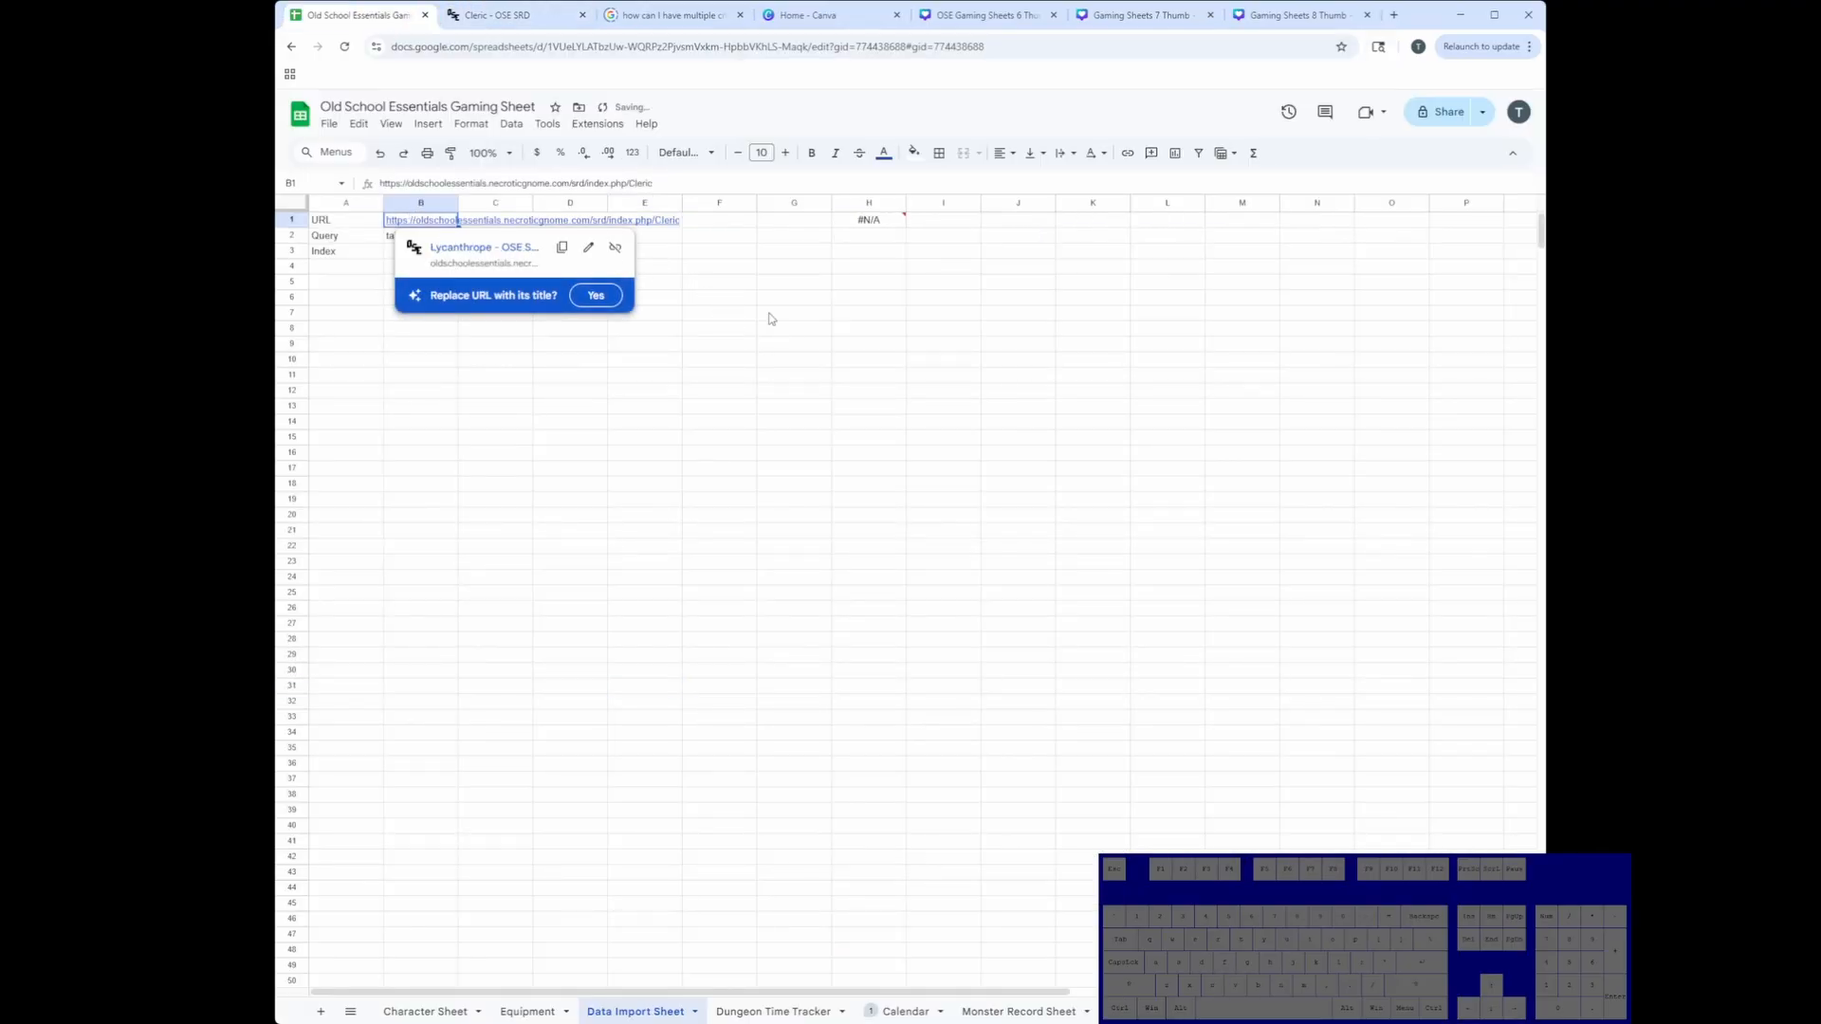
pyautogui.click(771, 319)
# Step: Set the import Index in cell B3 to 2
pyautogui.click(439, 252)
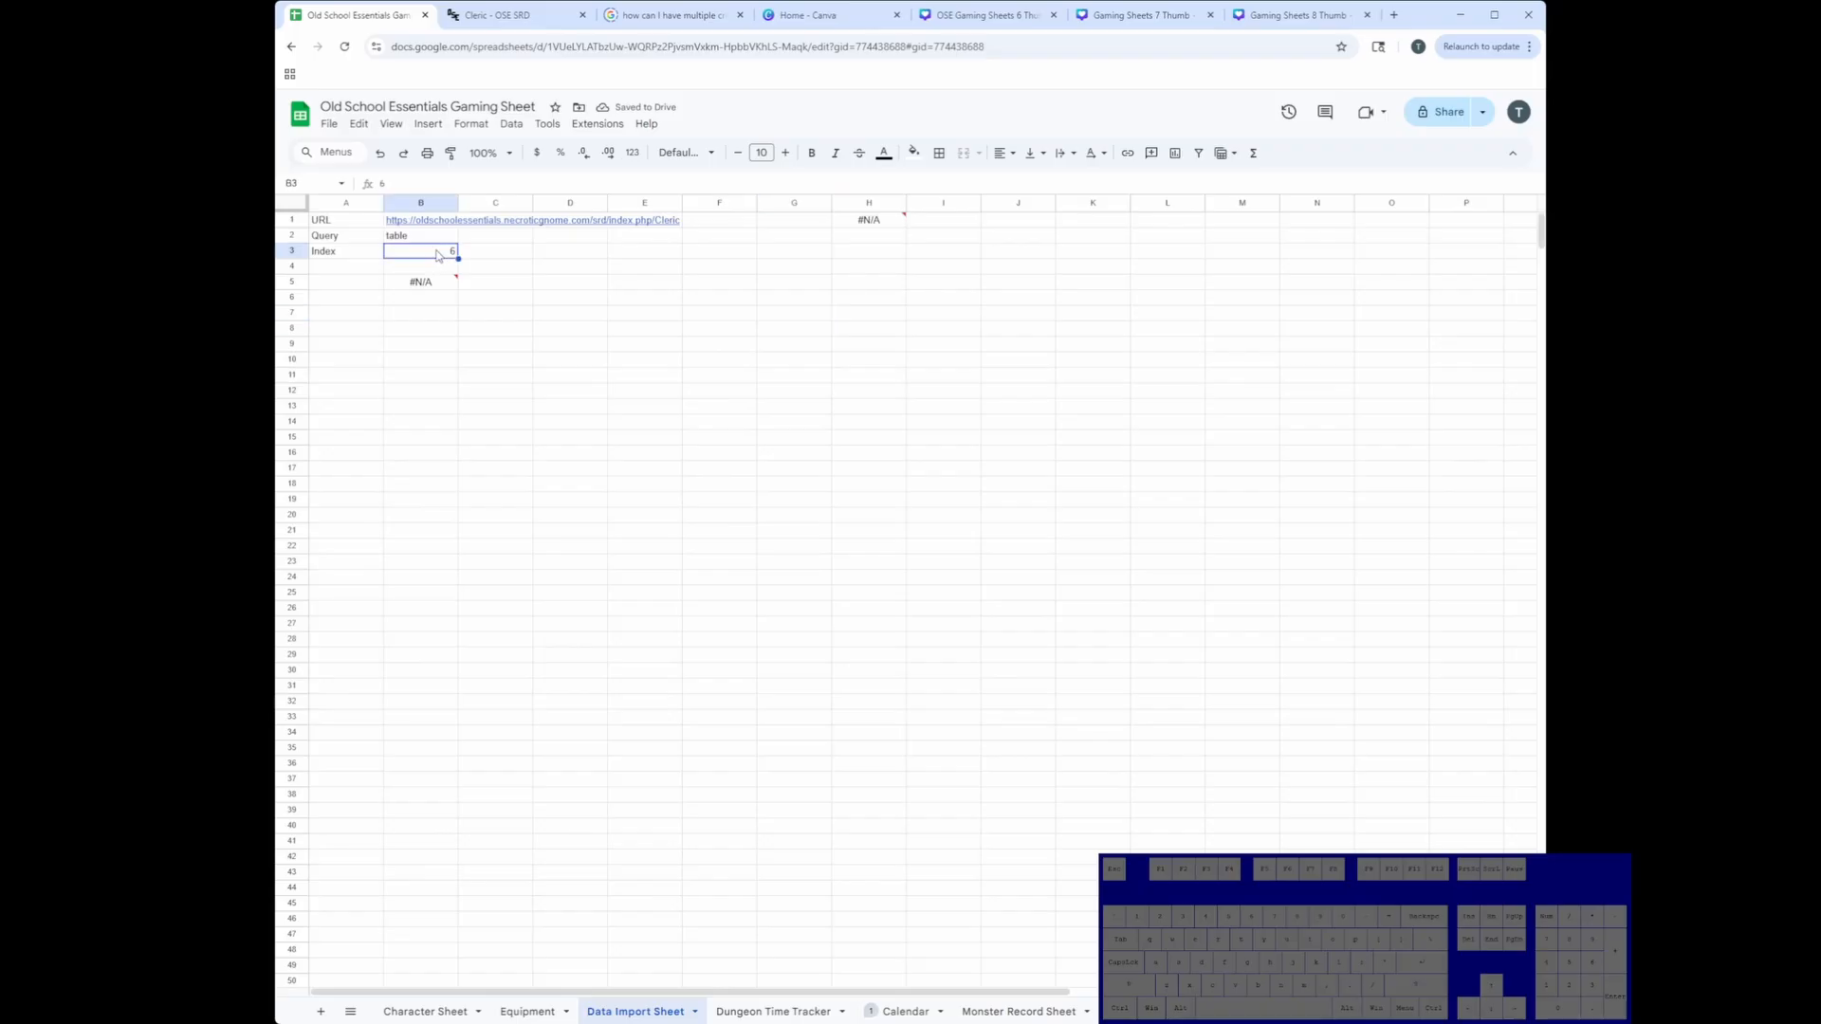
pyautogui.write('2')
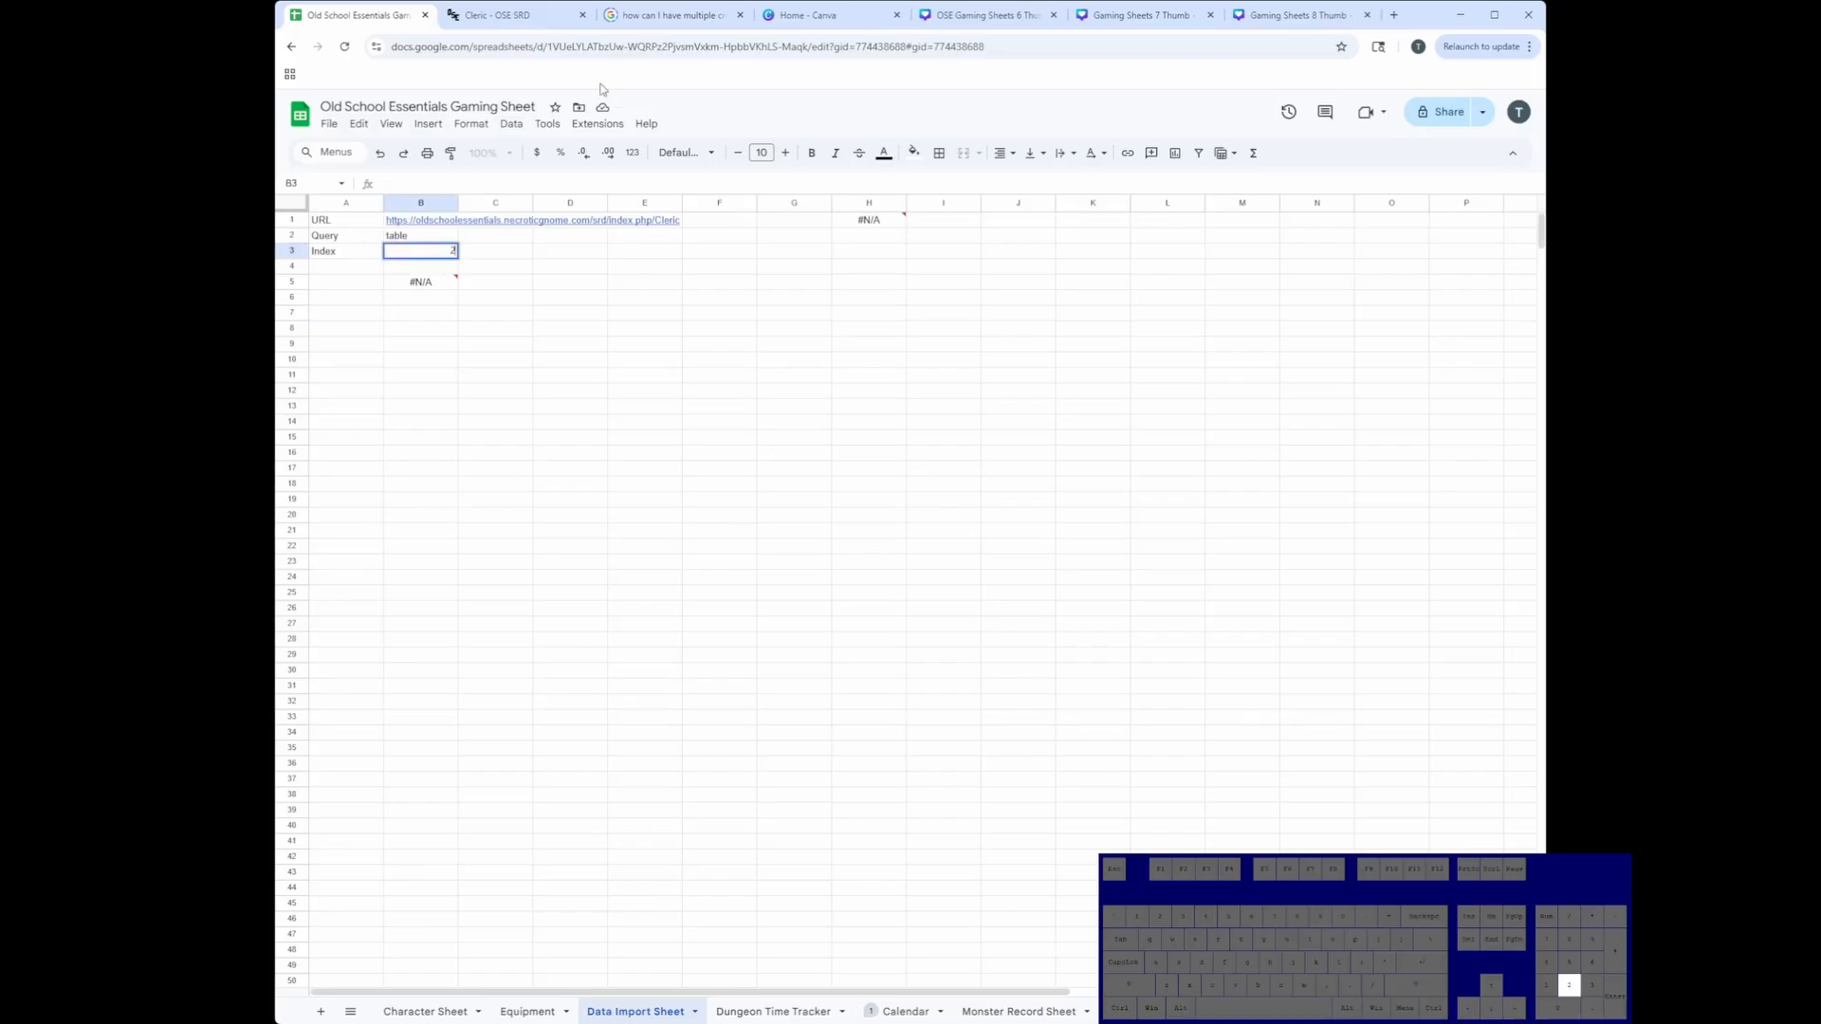
pyautogui.press('Return')
pyautogui.press('Up')
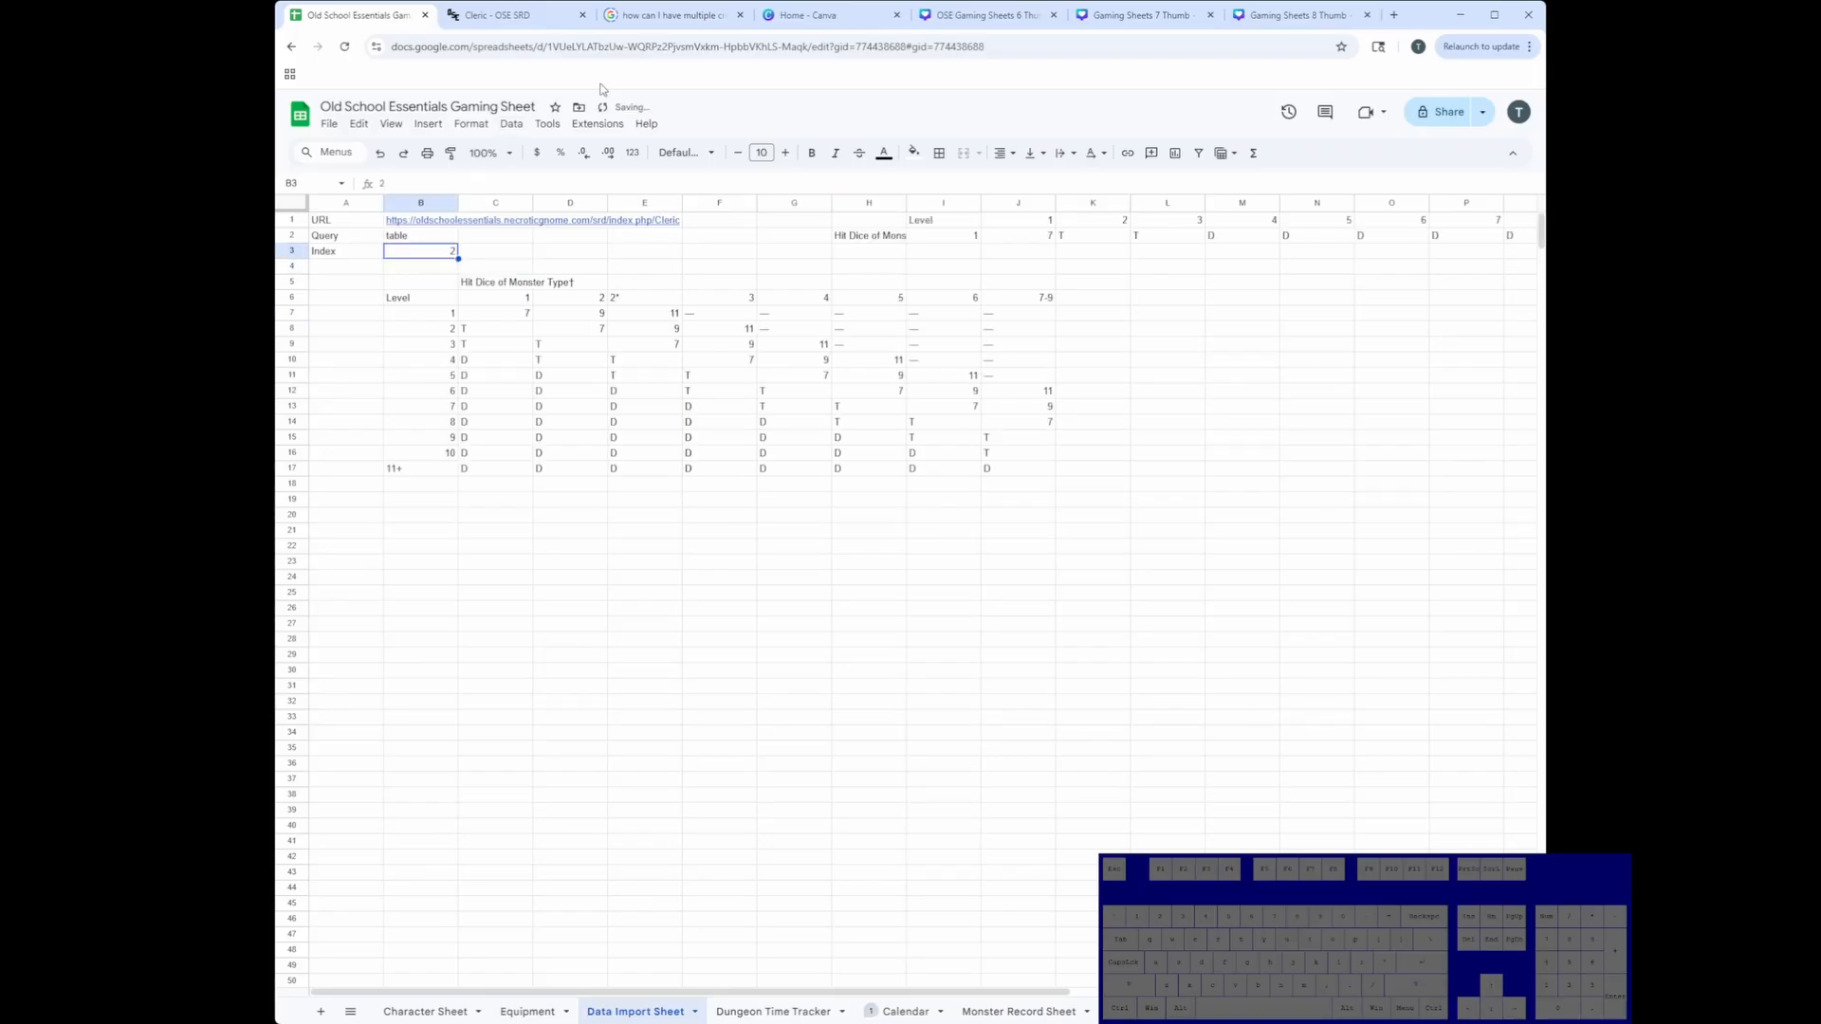
# Step: Examine the imported table of cleric levels against monster Hit Dice to see whether it is the wanted one
pyautogui.press('Down')
pyautogui.press('Down')
pyautogui.press('Down')
pyautogui.press('Down')
pyautogui.press('Down')
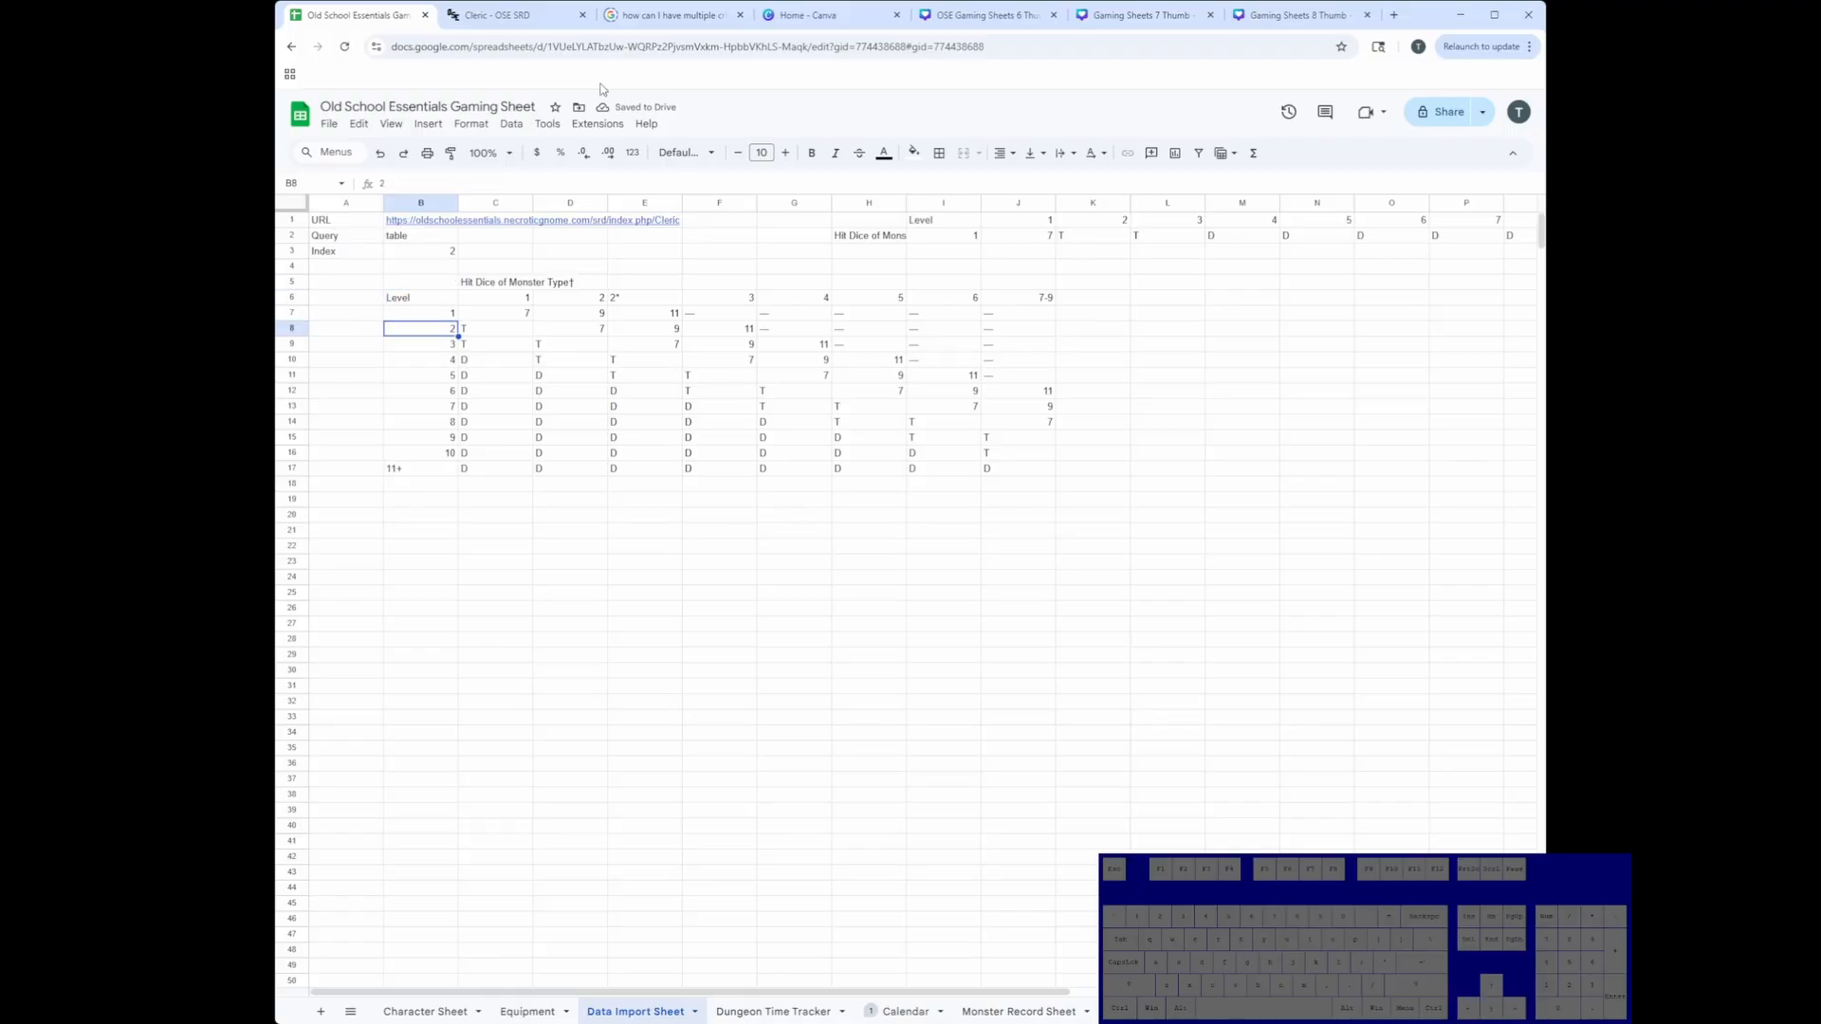
pyautogui.press('Right')
pyautogui.press('Right')
pyautogui.press('Left')
pyautogui.press('Left')
pyautogui.press('Left')
# Step: Set the import Index in cell B3 to 3 to load the Cleric level progression table
pyautogui.press('Up')
pyautogui.press('Up')
pyautogui.press('Up')
pyautogui.press('Up')
pyautogui.press('Up')
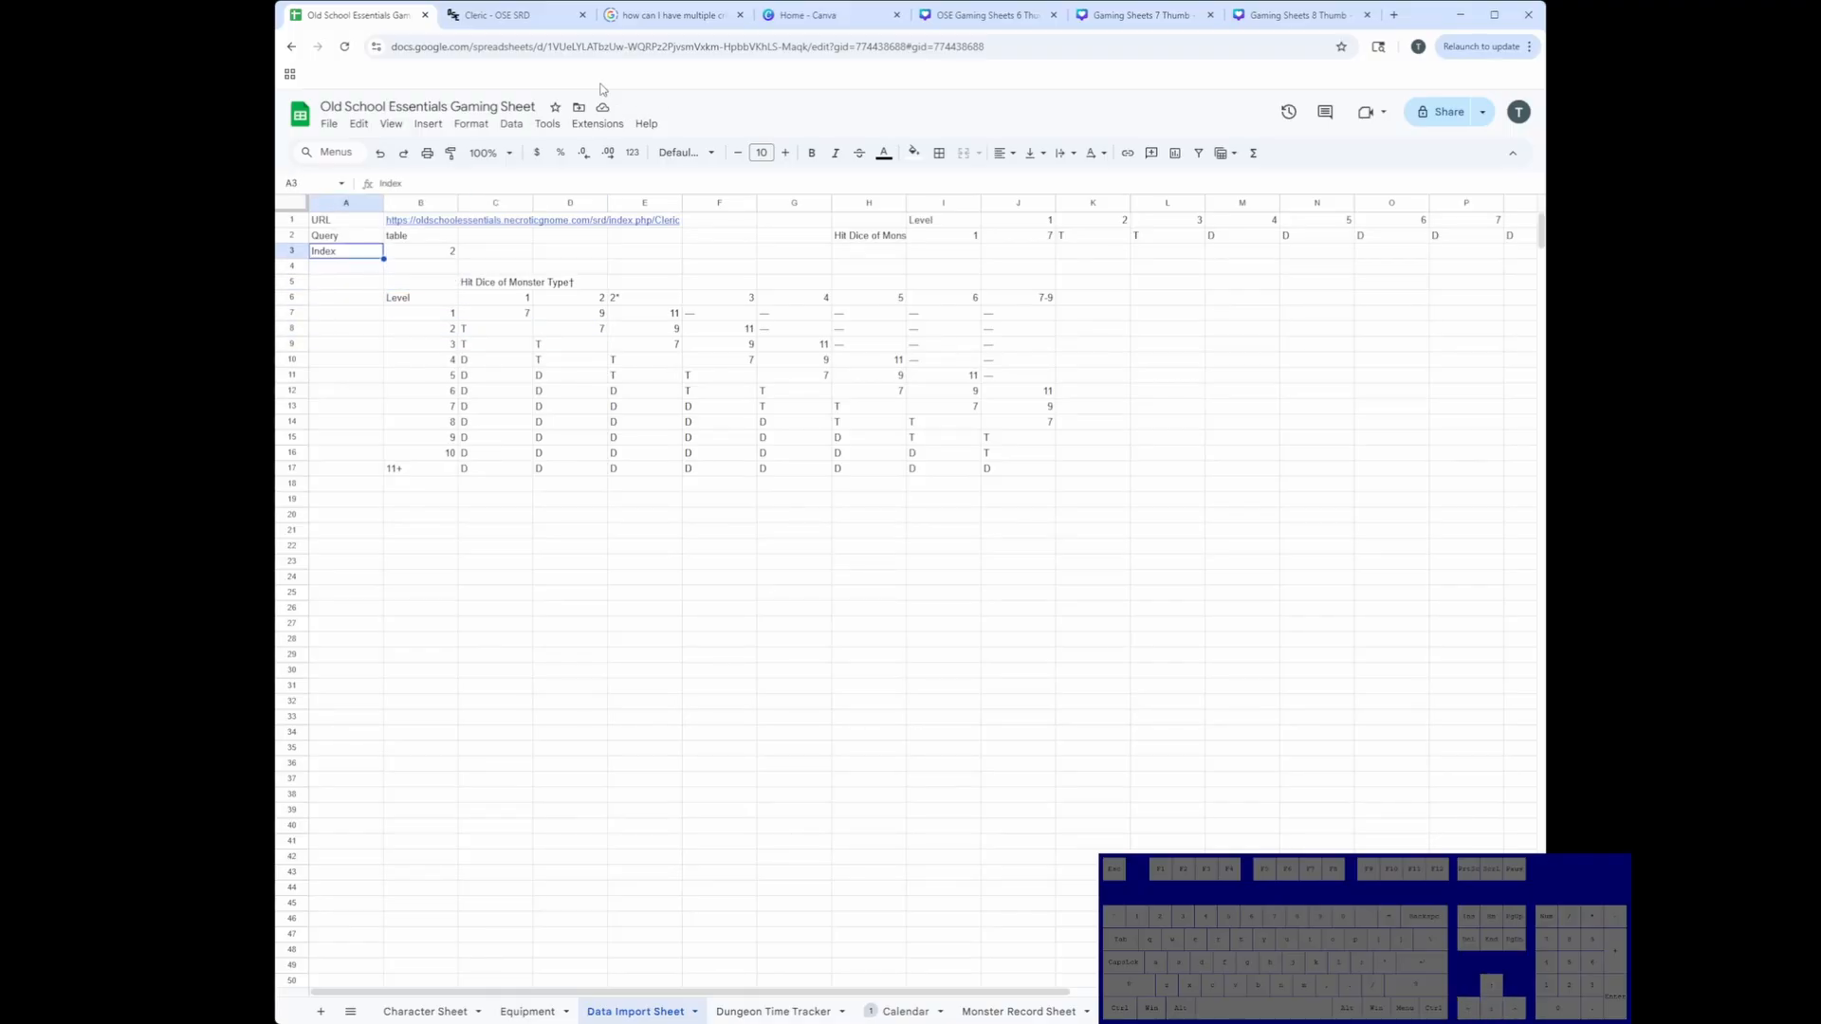
pyautogui.press('Right')
pyautogui.write('3')
pyautogui.press('Return')
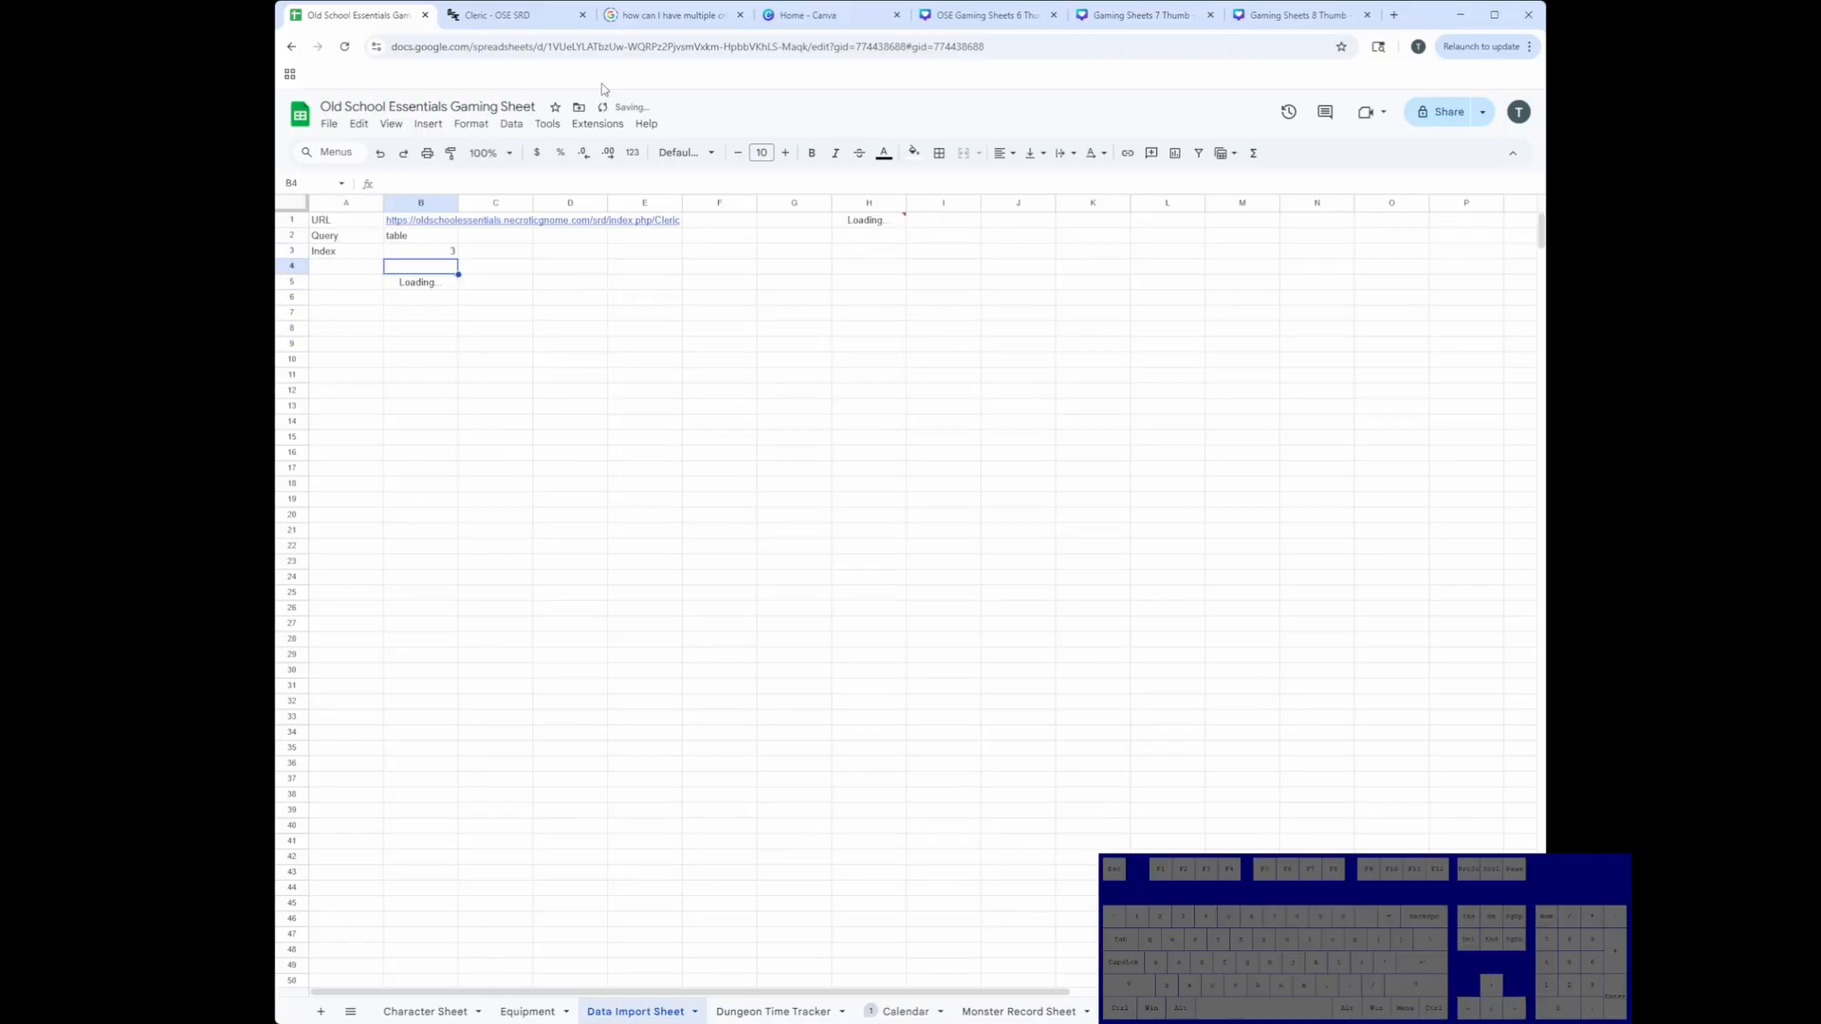
pyautogui.press('Down')
pyautogui.press('Down')
pyautogui.press('Down')
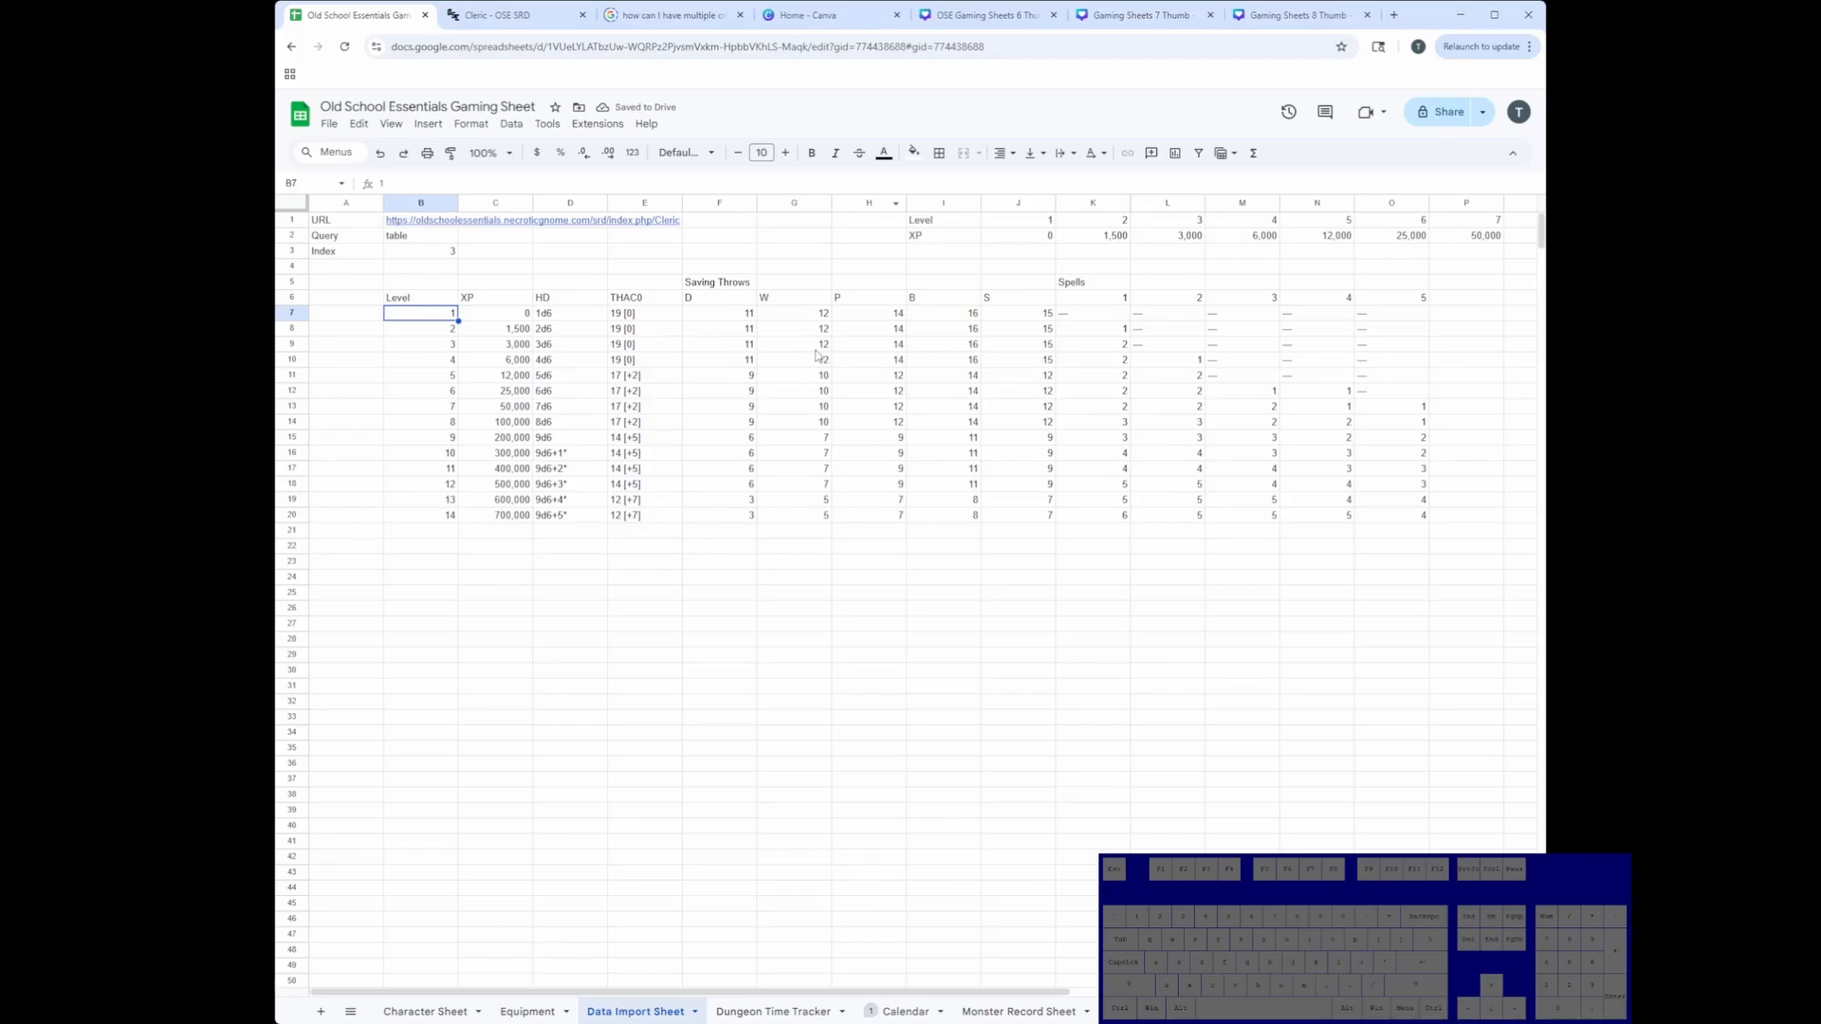
# Step: Copy the Cleric progression table in B6:O20 and paste it at cell A1 of a new sheet
pyautogui.moveTo(409, 301); pyautogui.dragTo(1394, 519)
pyautogui.hotkey('ctrl', 'c')
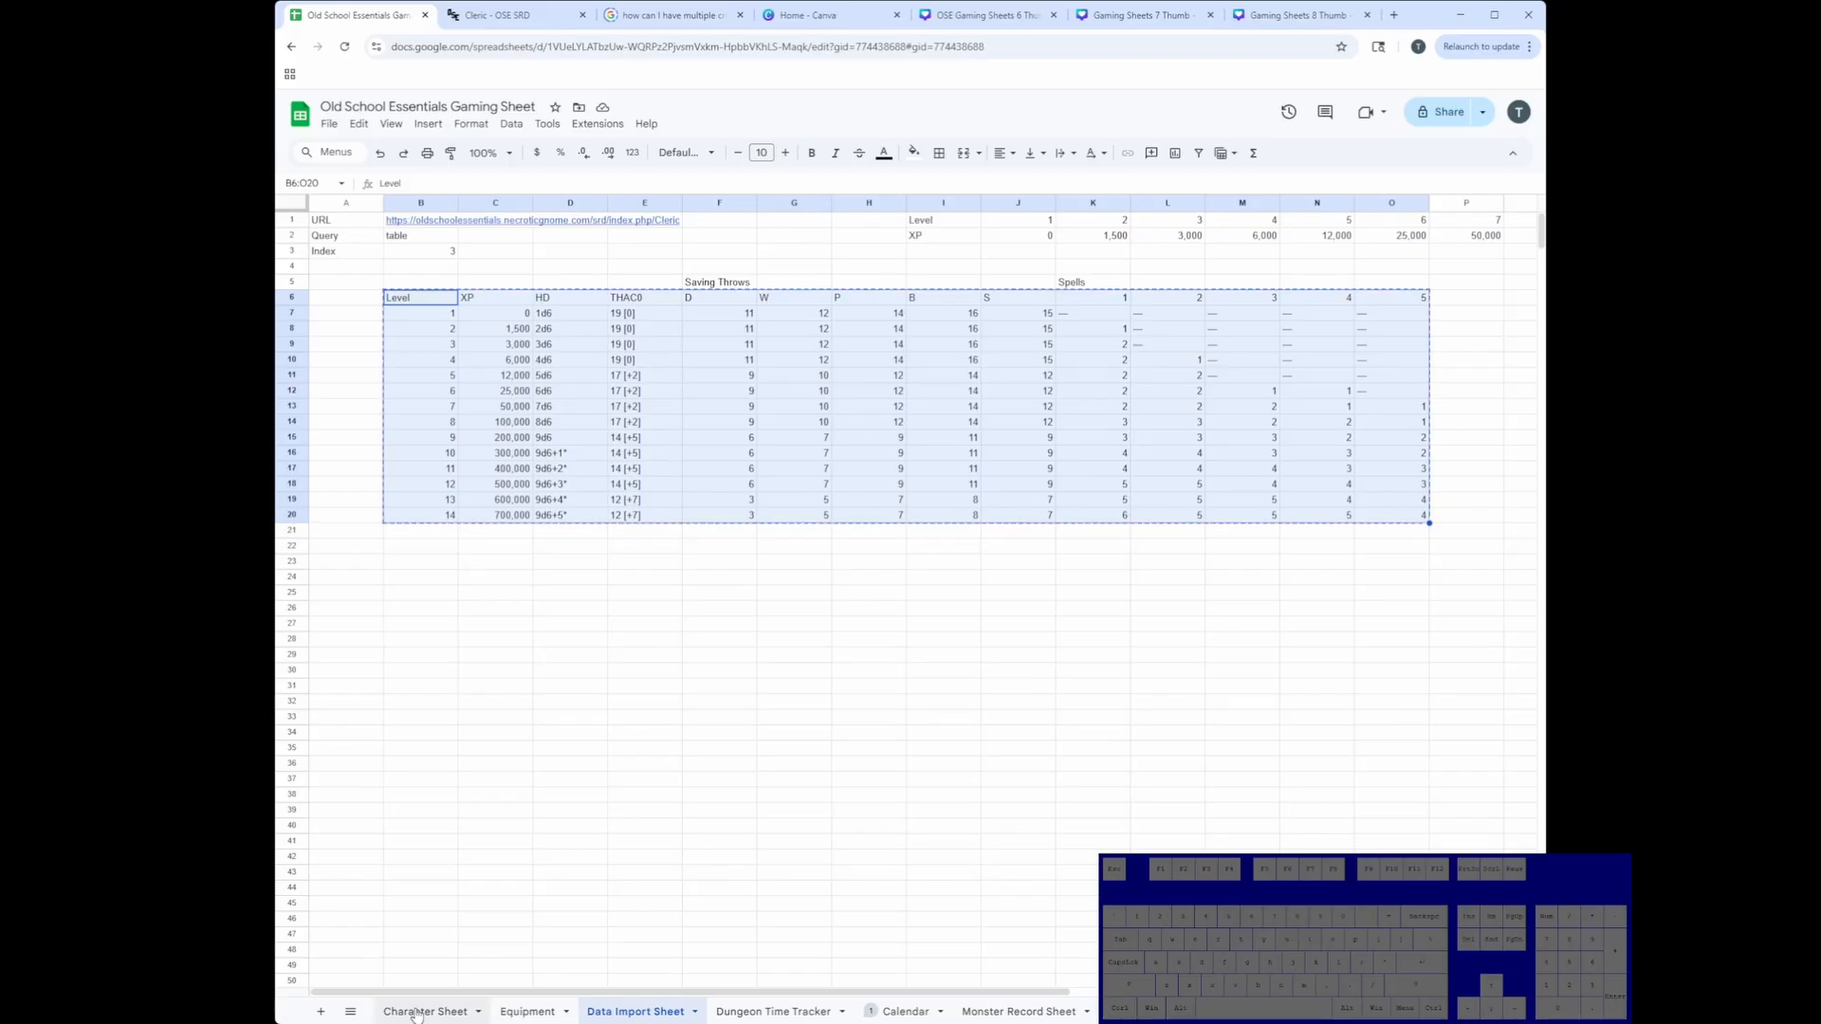
pyautogui.click(321, 1011)
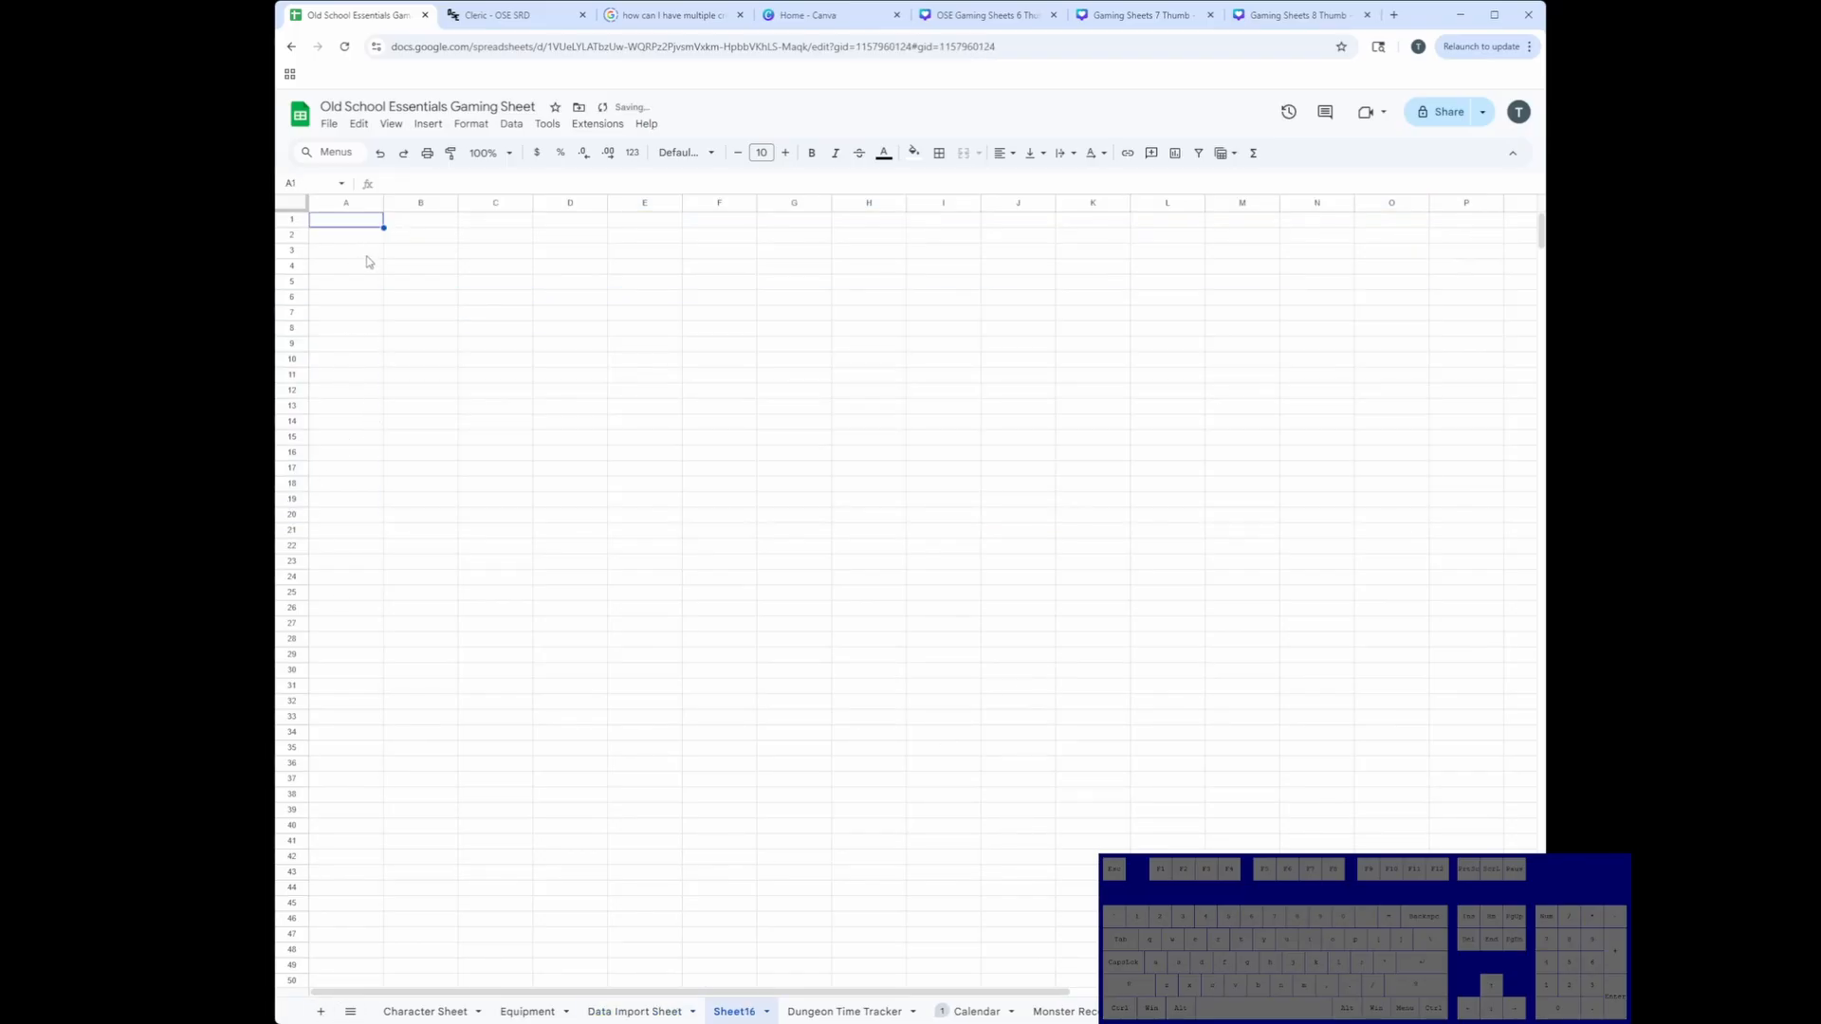
pyautogui.hotkey('ctrl', 'v')
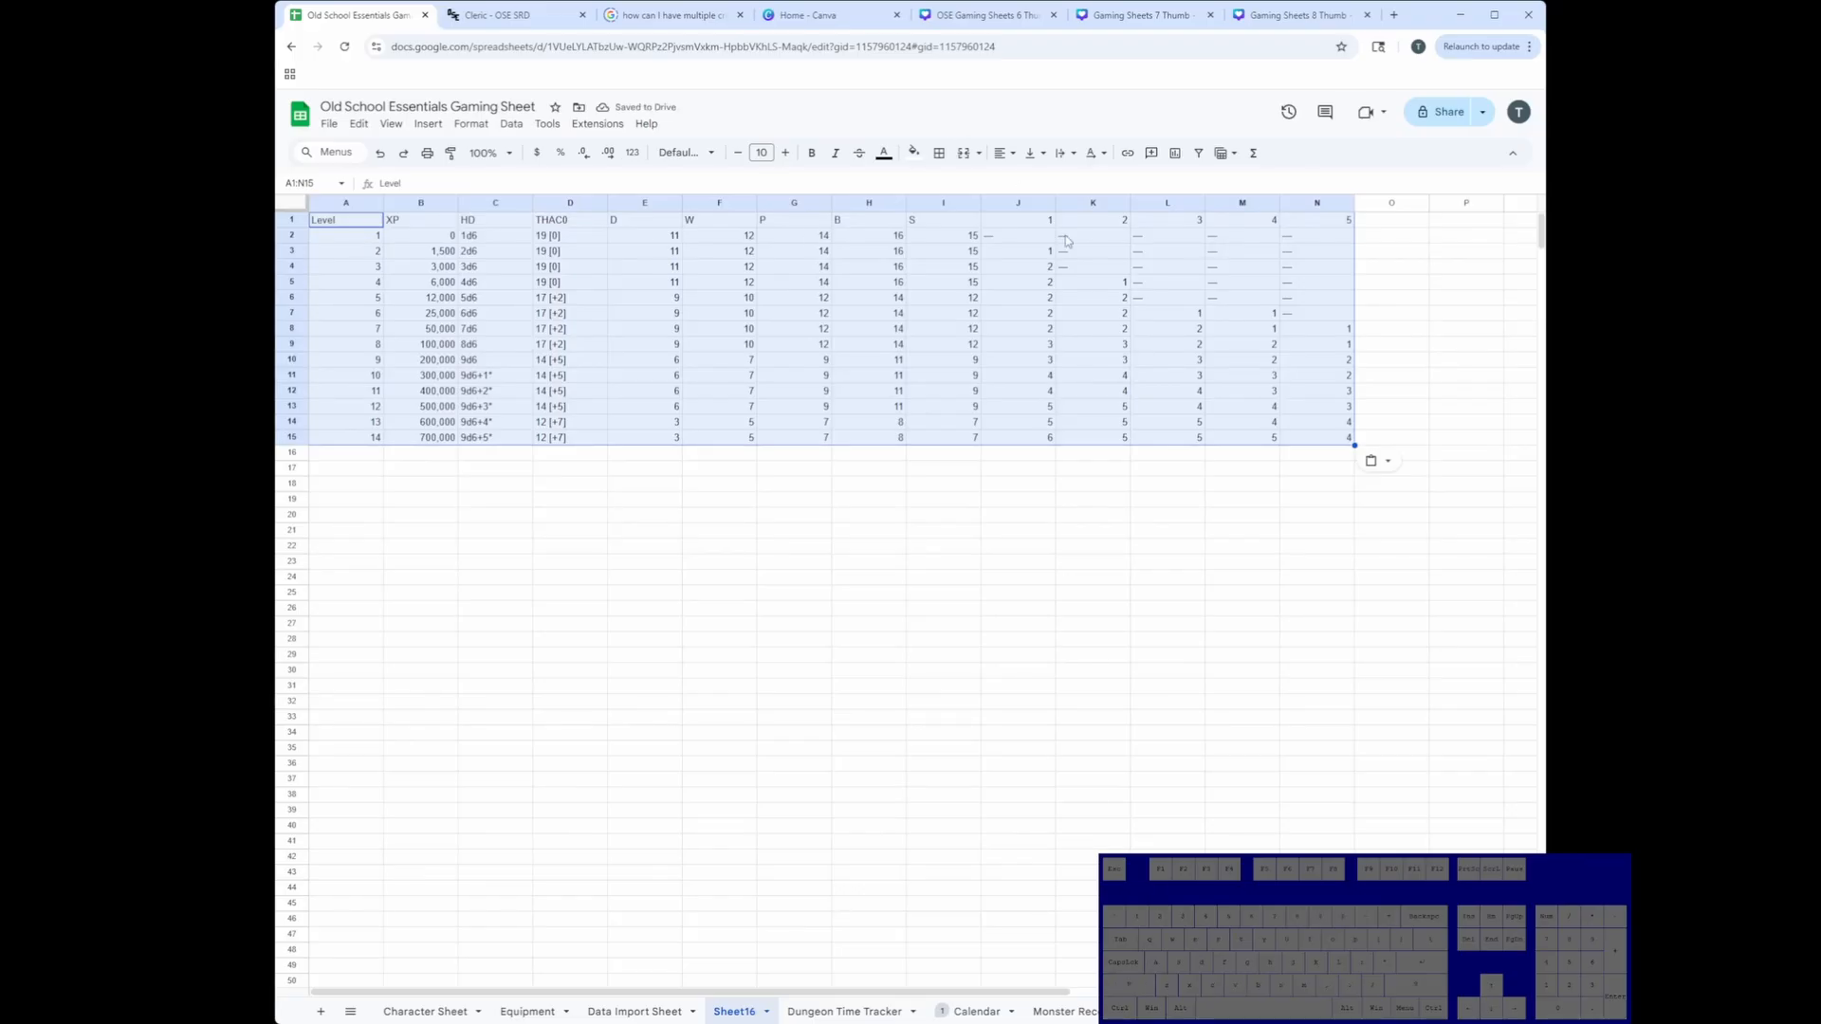
# Step: Insert an empty column J before the spell level 1 column and narrow it to a thin spacer
pyautogui.click(1020, 204)
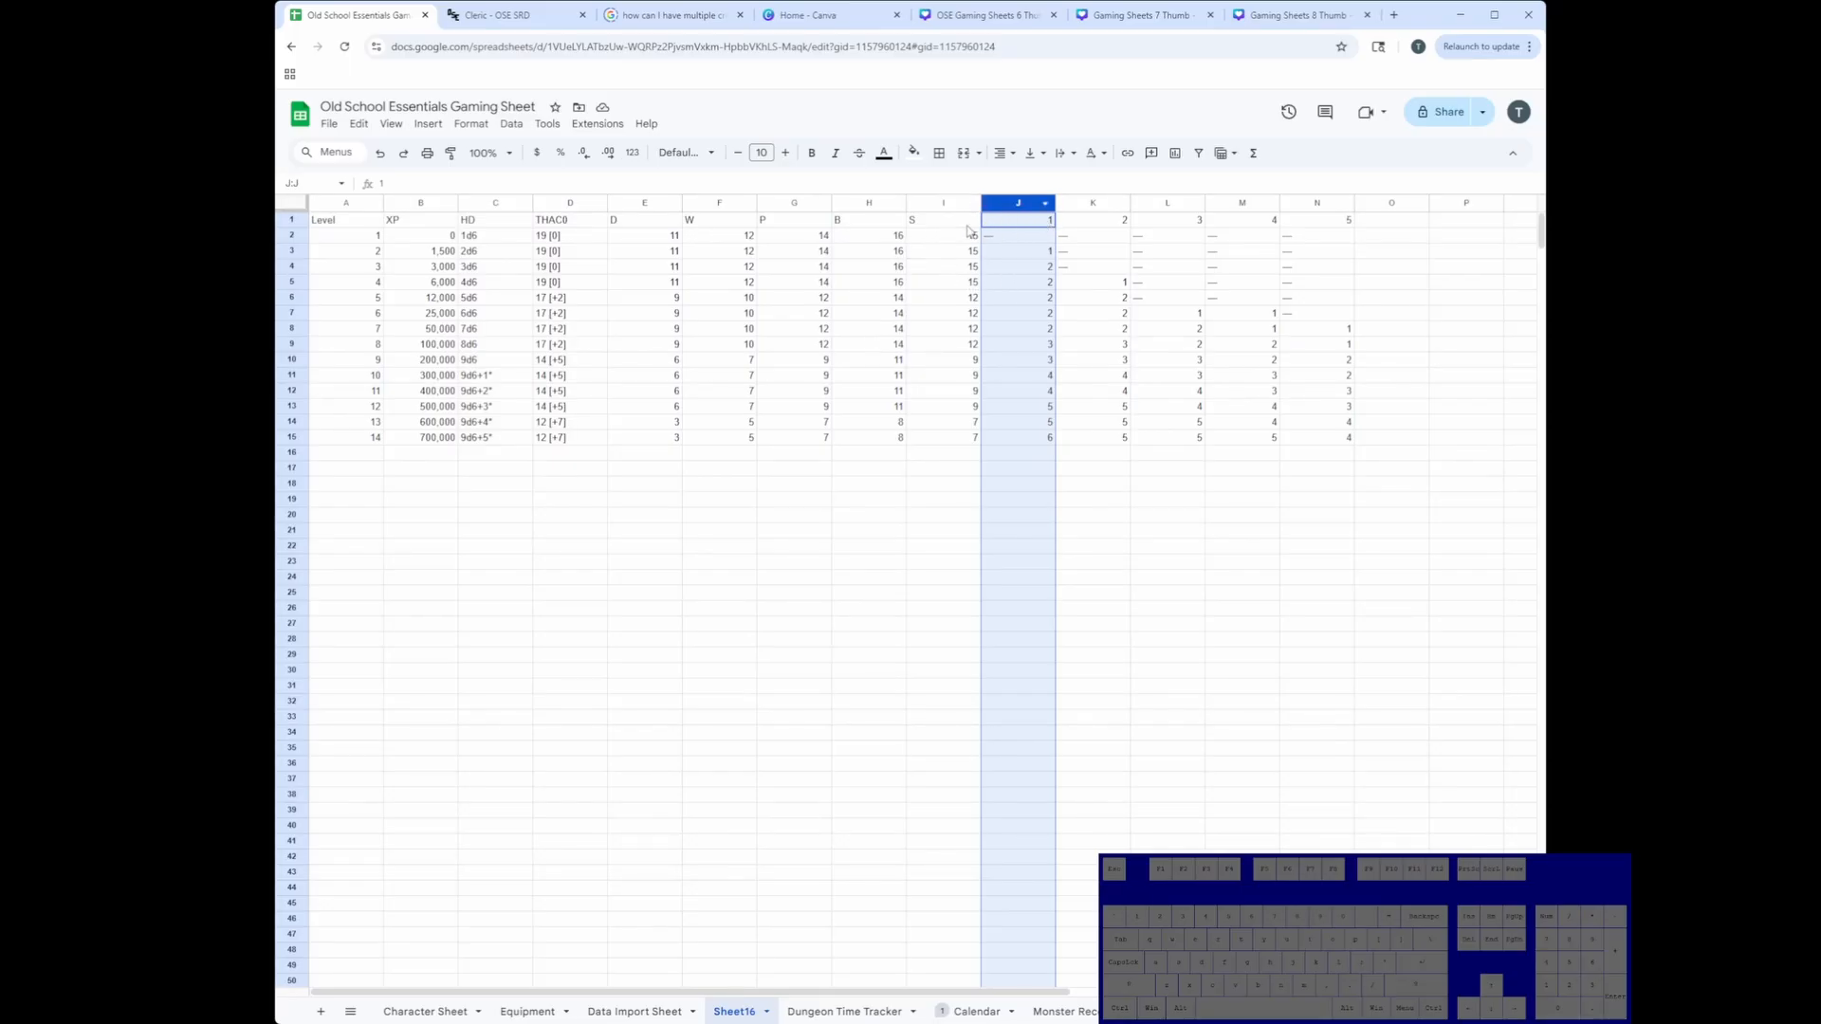
pyautogui.click(1381, 228)
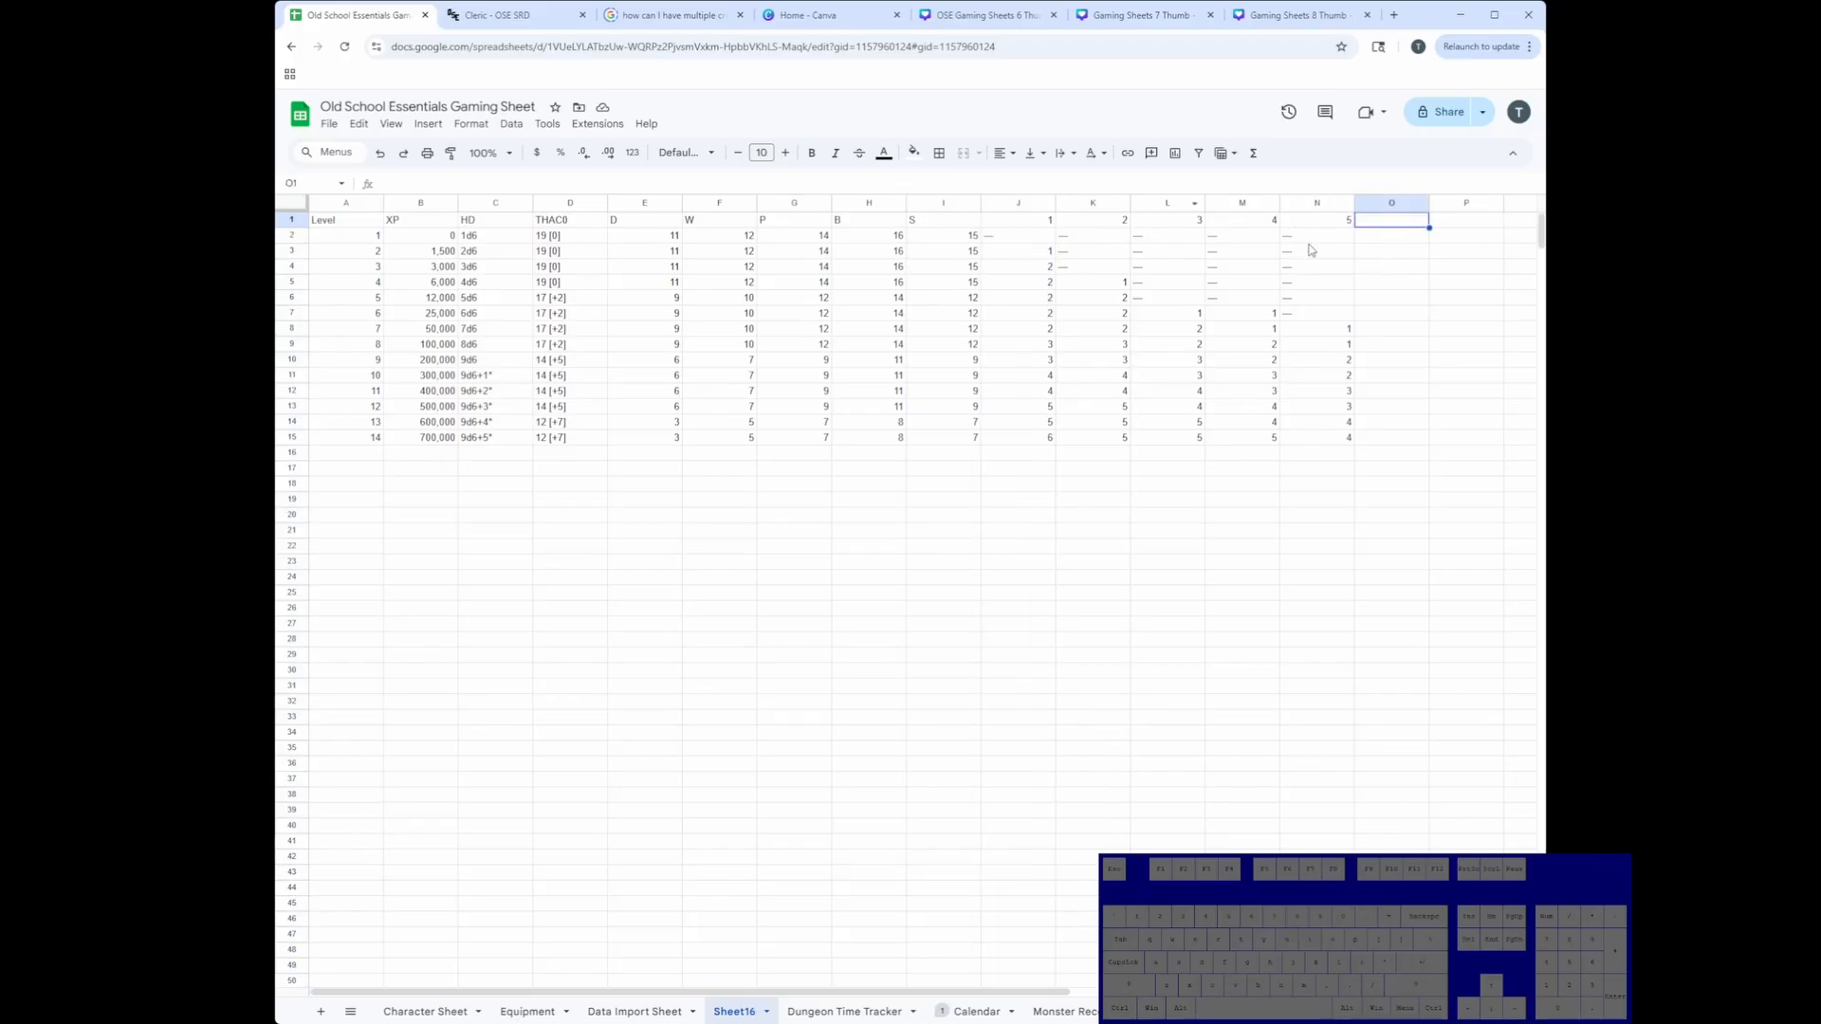
pyautogui.click(1023, 203)
pyautogui.rightClick(1022, 204)
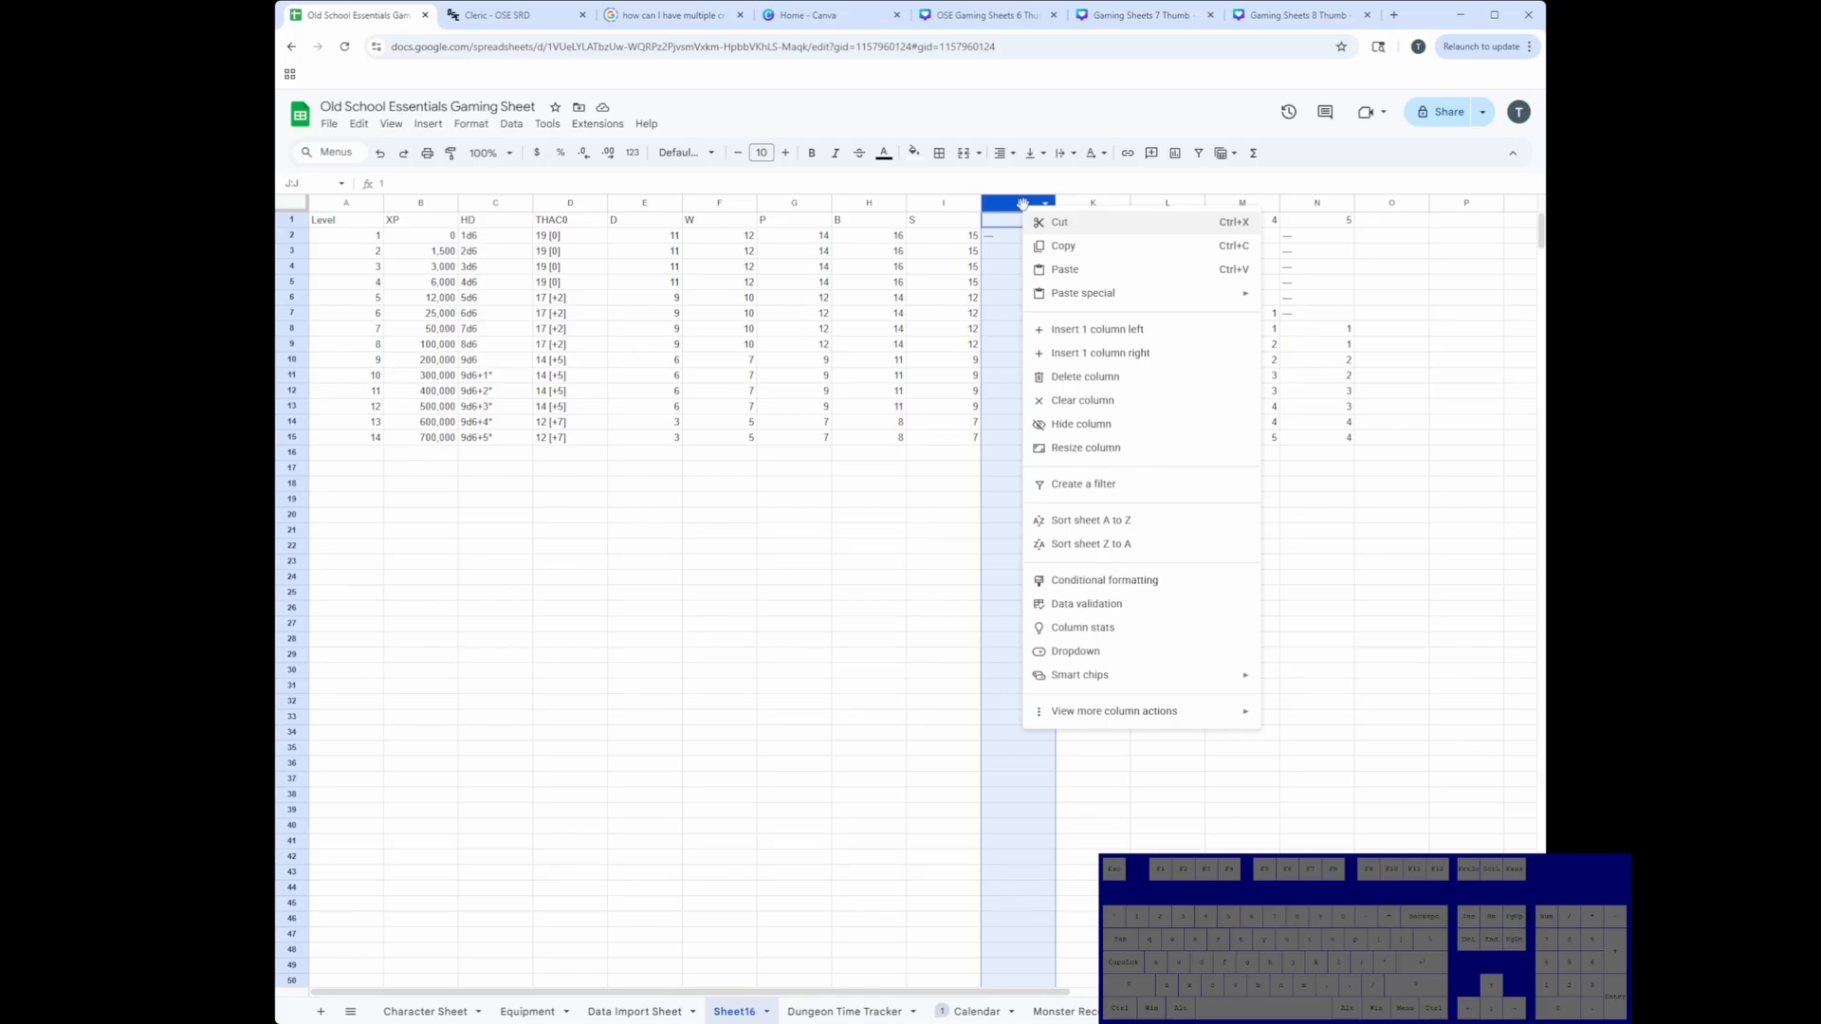
pyautogui.click(1157, 336)
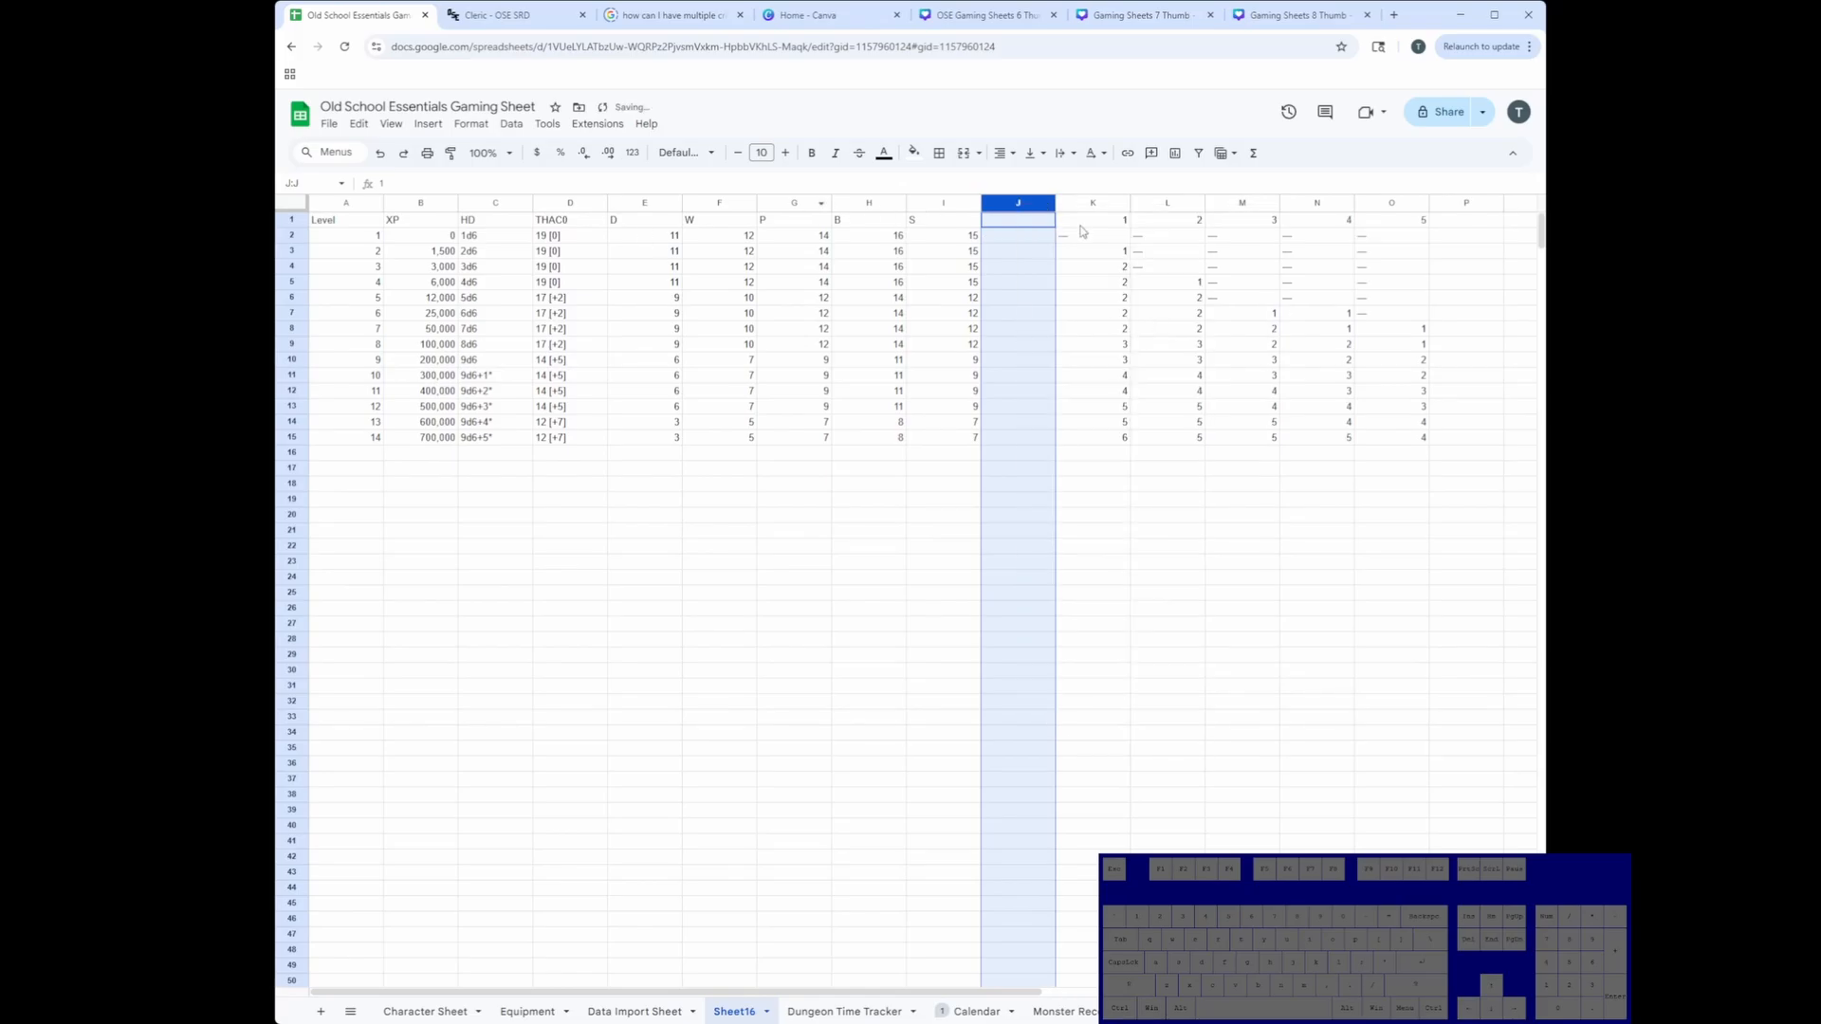
pyautogui.moveTo(1055, 203); pyautogui.dragTo(996, 201)
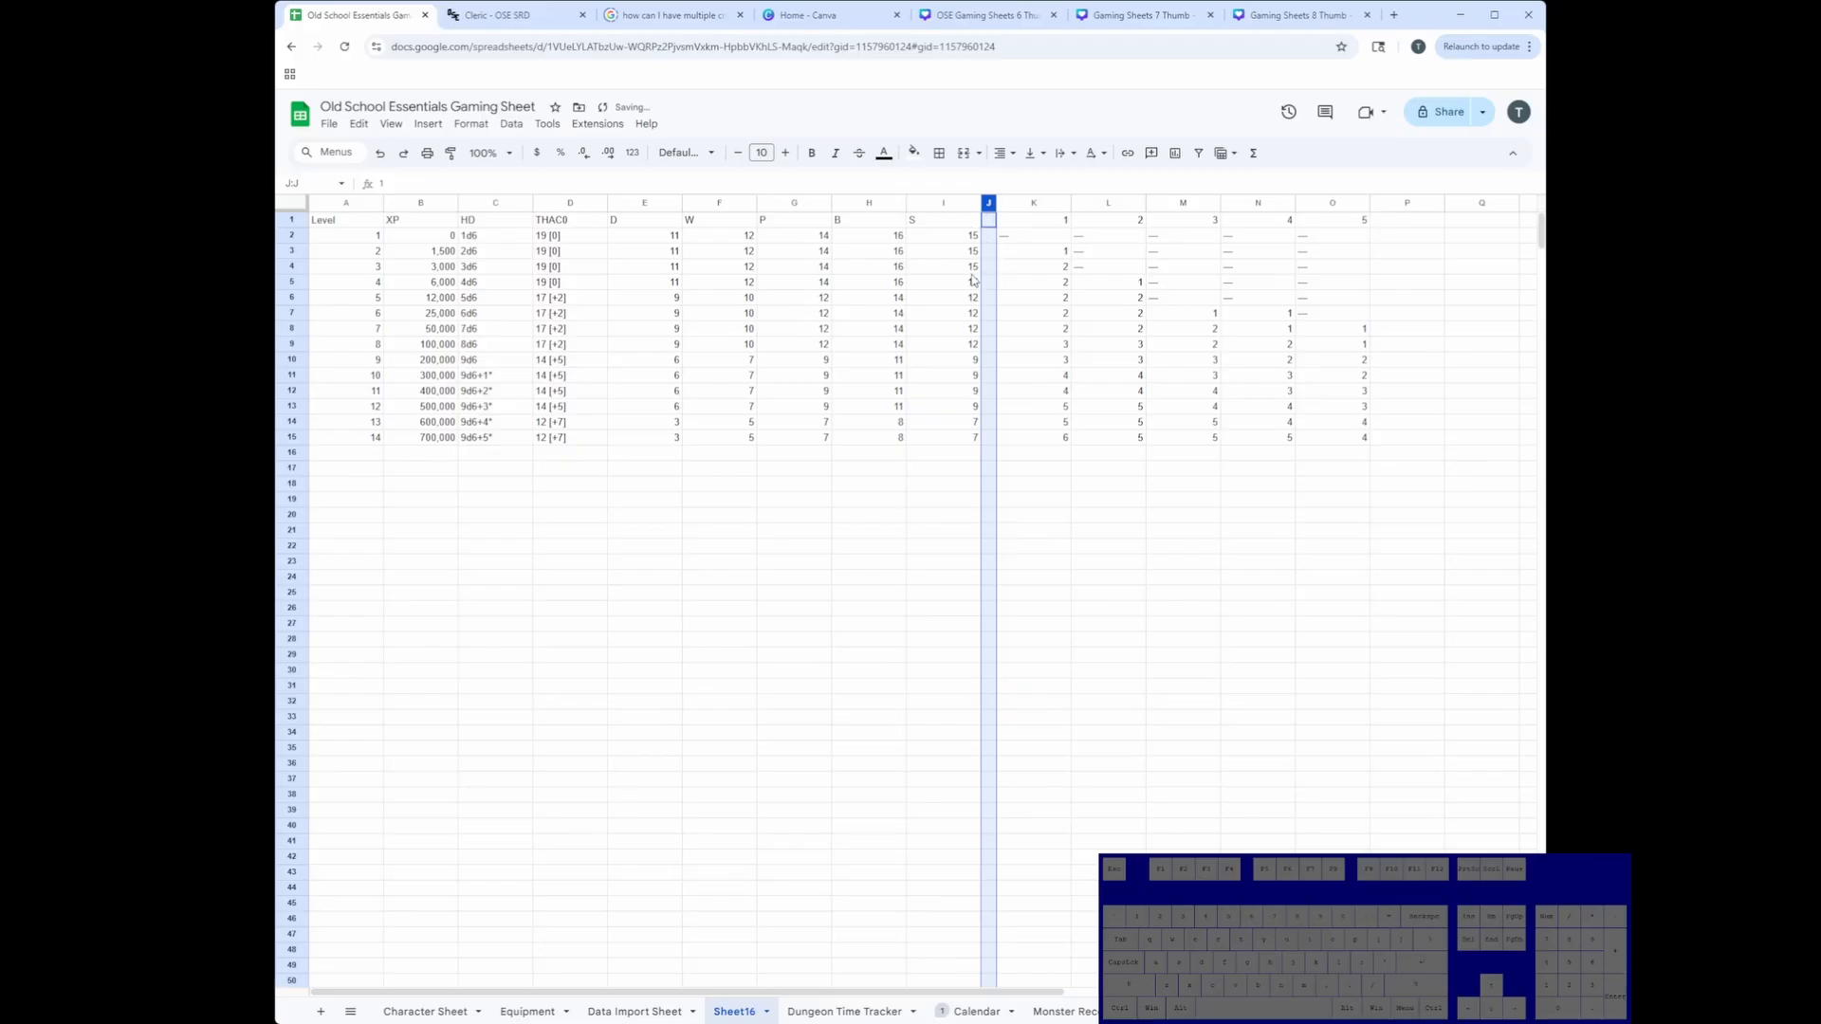
pyautogui.moveTo(368, 453); pyautogui.dragTo(956, 643)
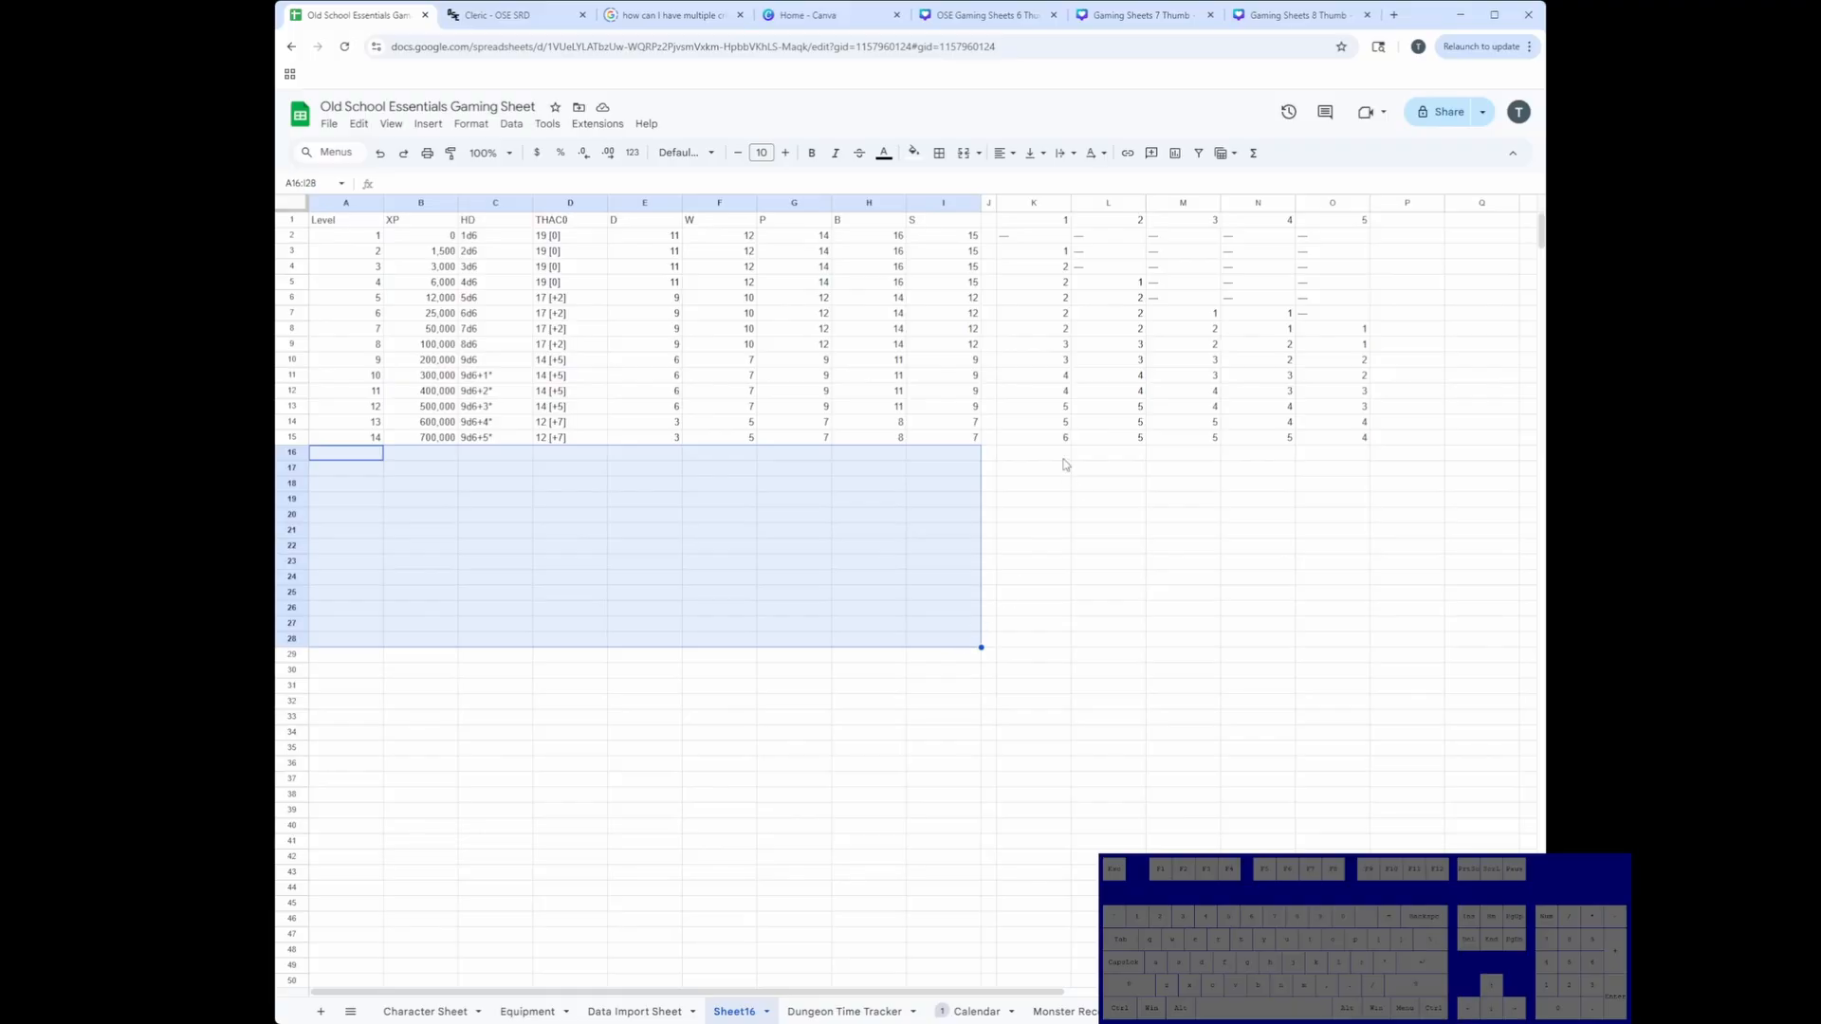
pyautogui.moveTo(1064, 465); pyautogui.dragTo(1352, 503)
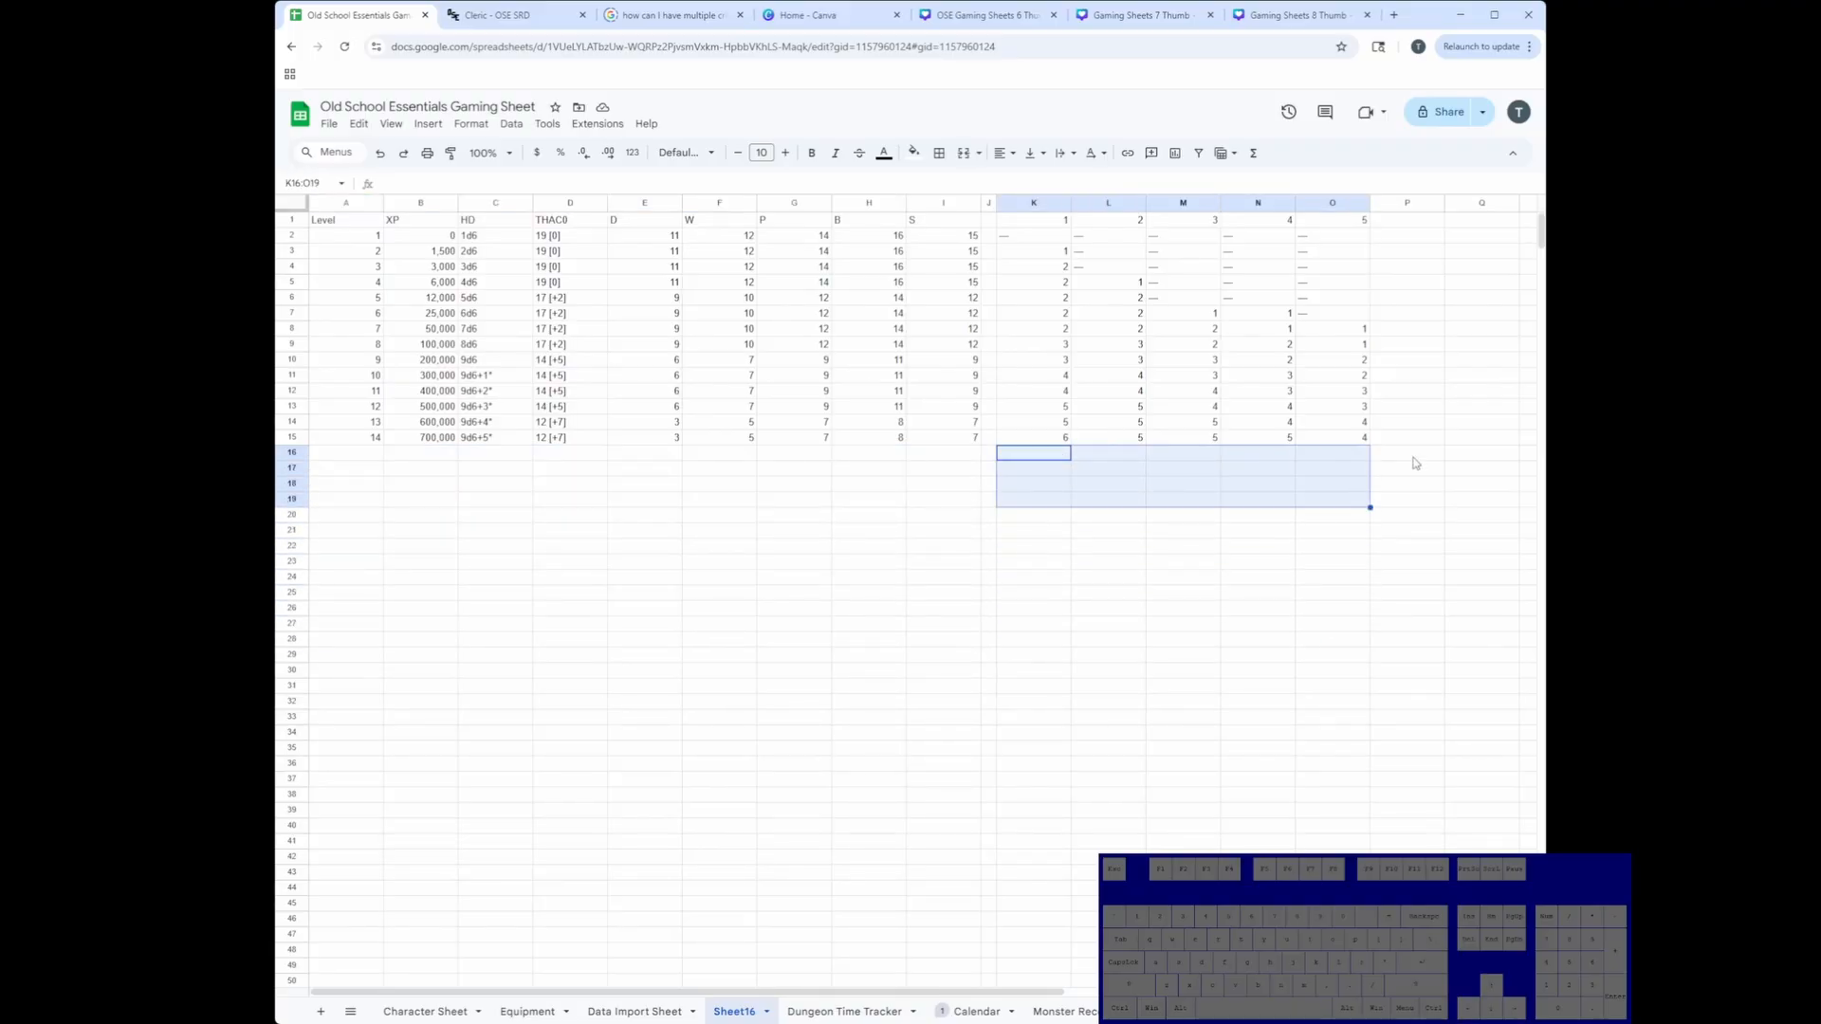
# Step: Add the spell level header 6 in P1 and a Class header in Q1, with Cleric entered in Q2
pyautogui.click(1407, 220)
pyautogui.write('65')
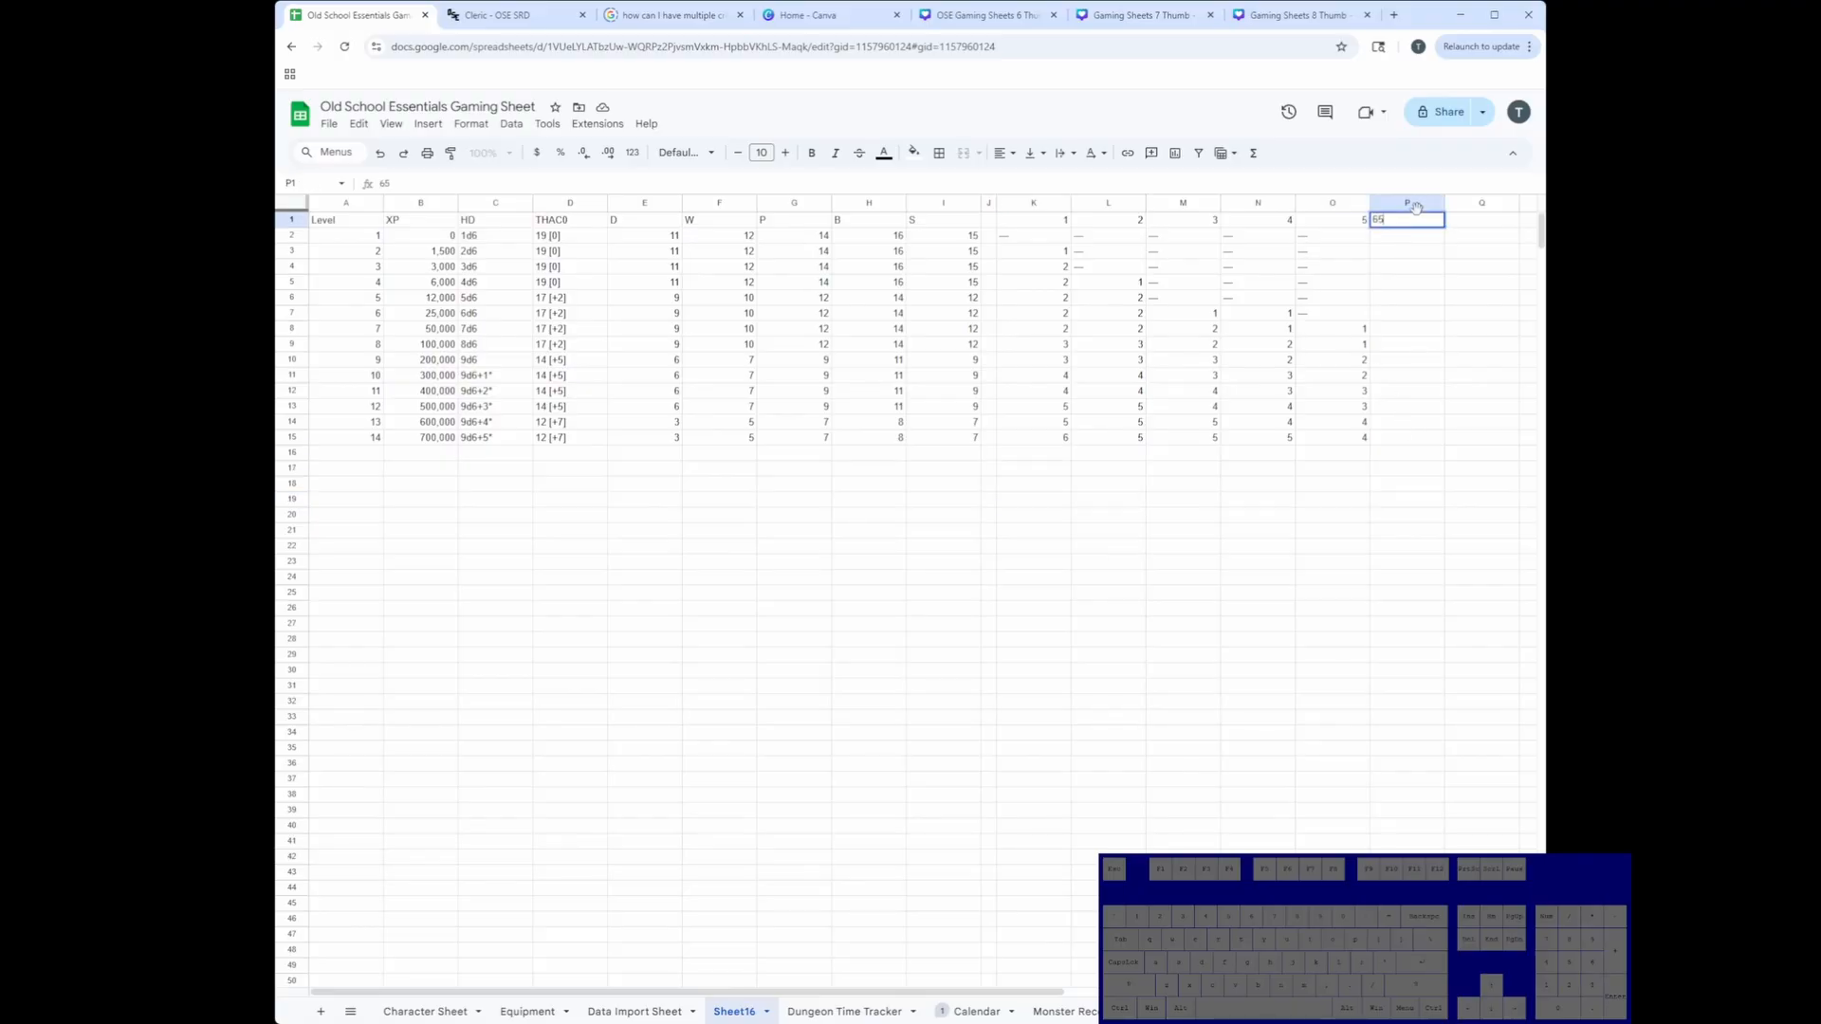
pyautogui.press('Return')
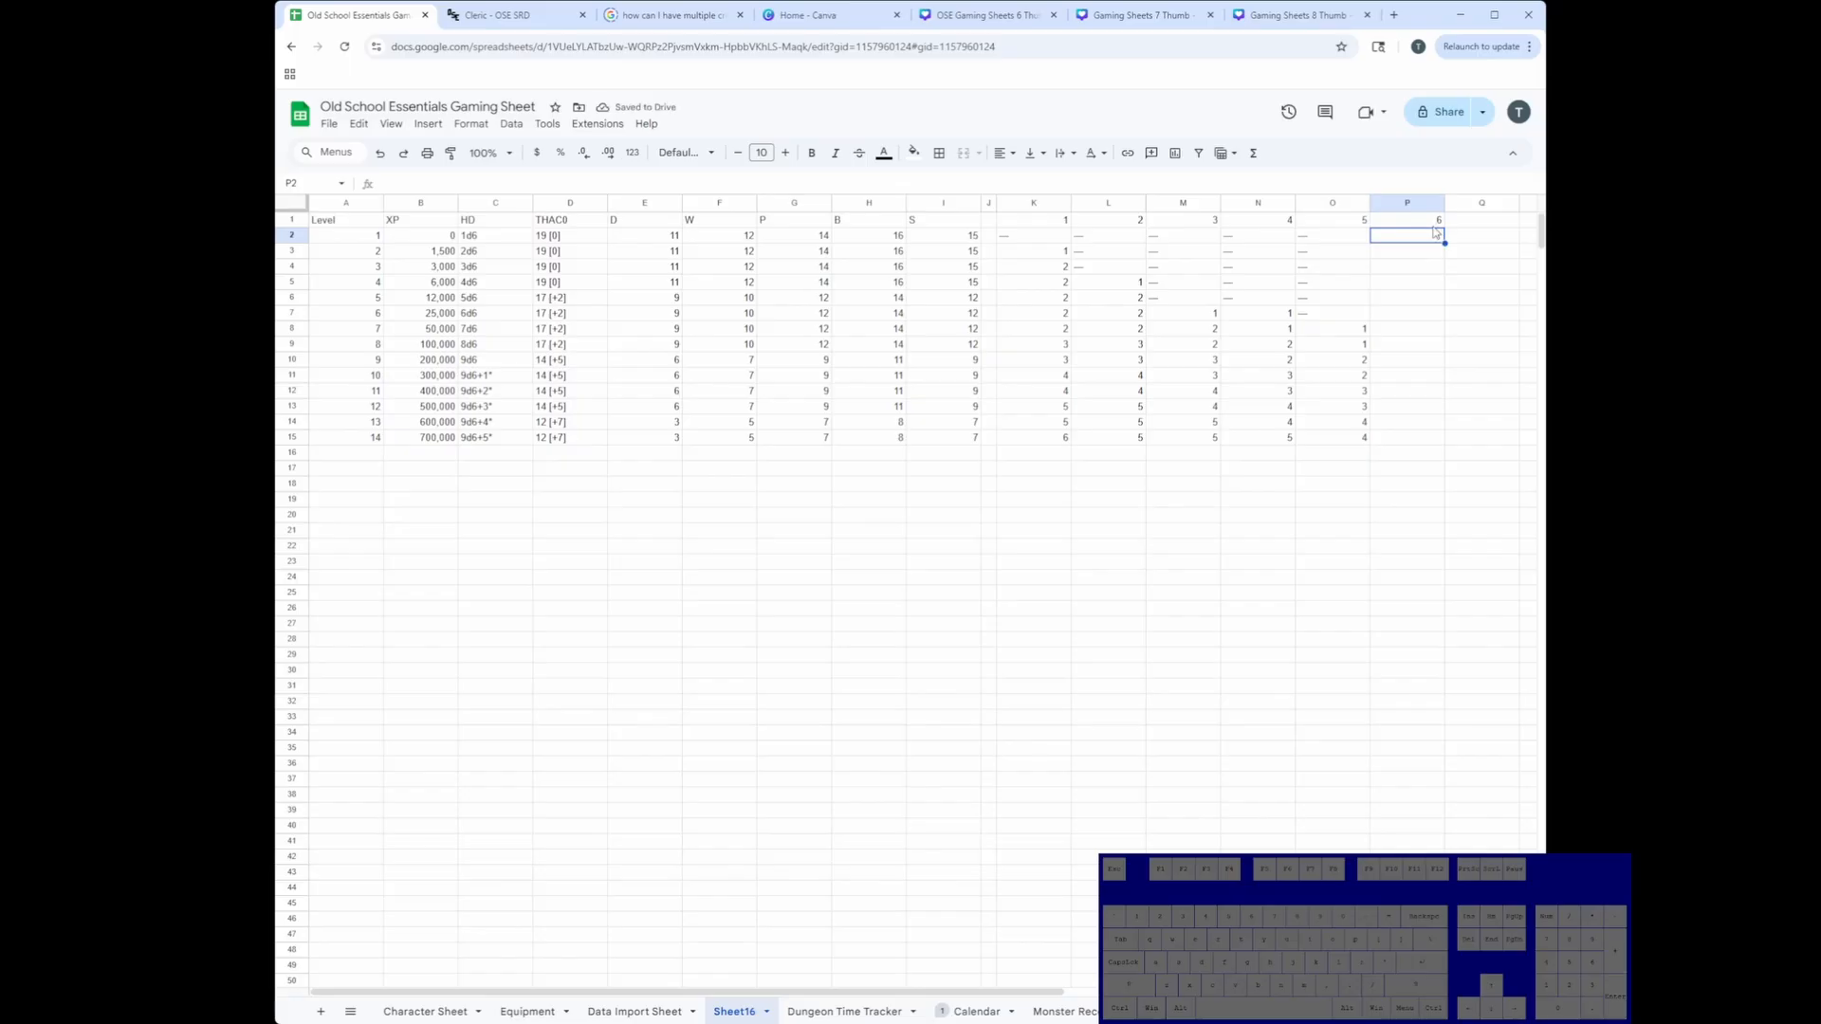
pyautogui.click(1432, 225)
pyautogui.click(1504, 224)
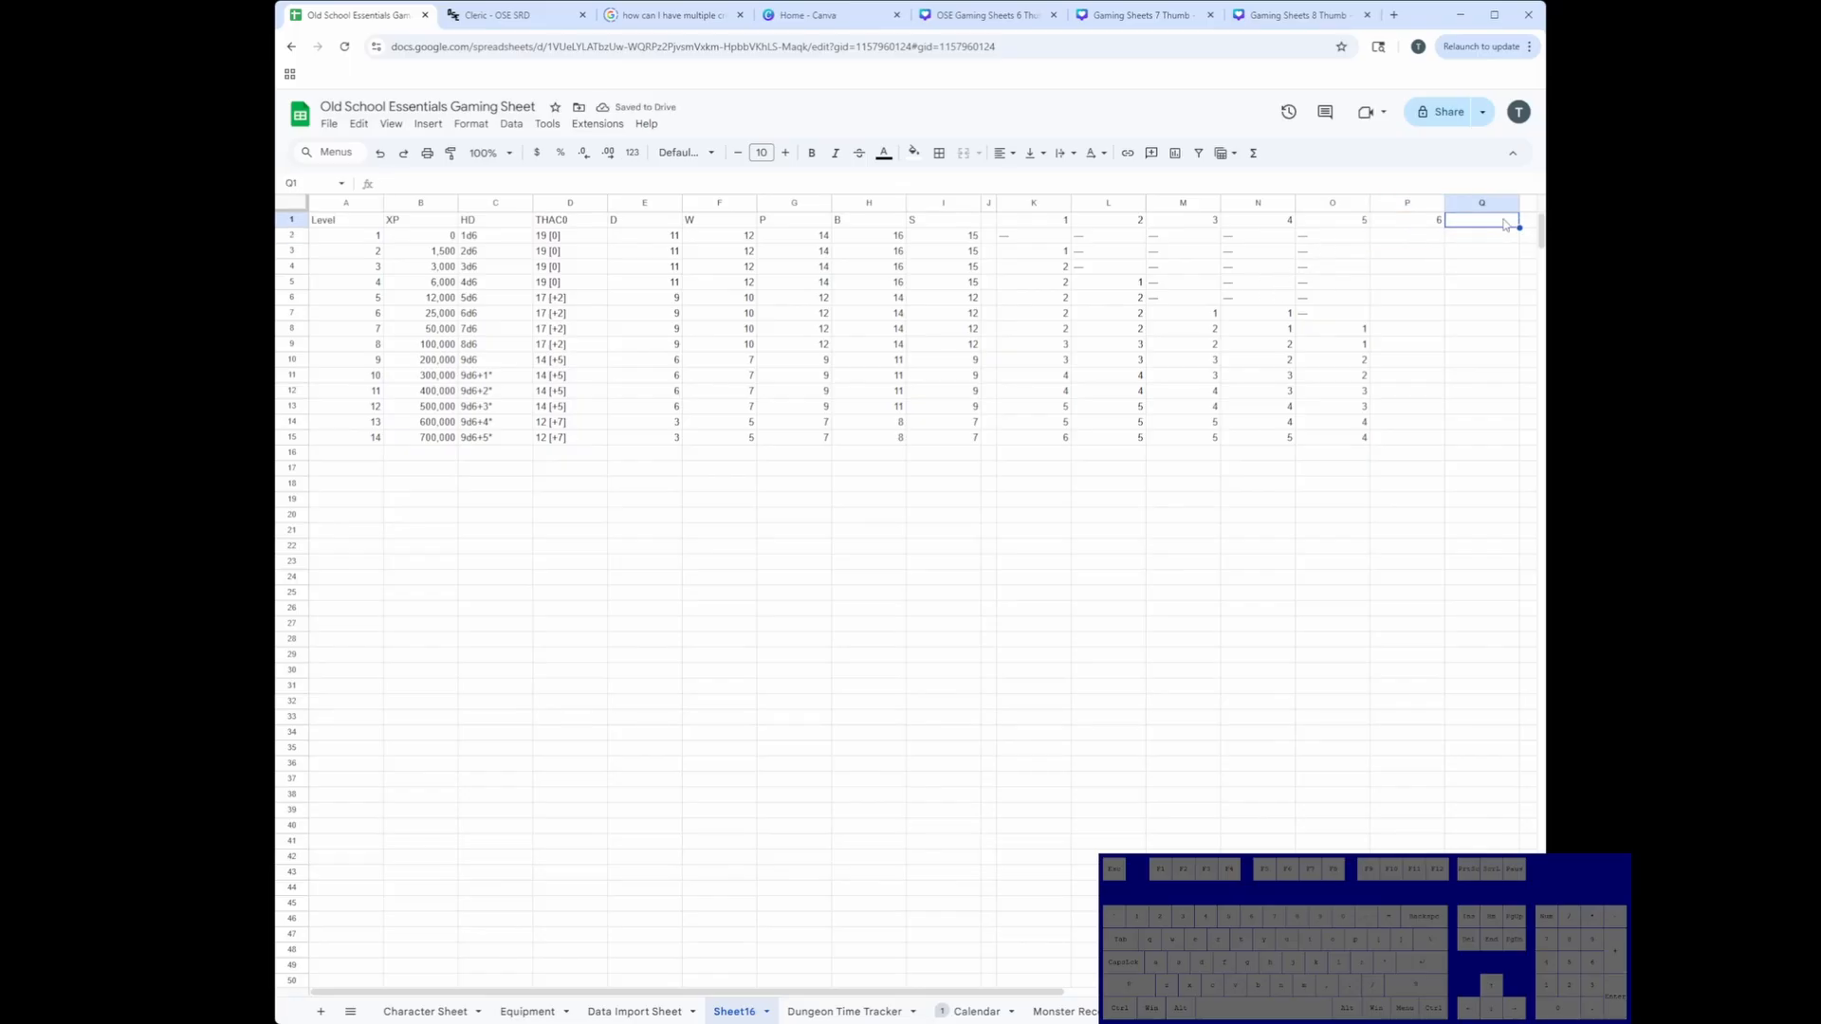
pyautogui.write('Class')
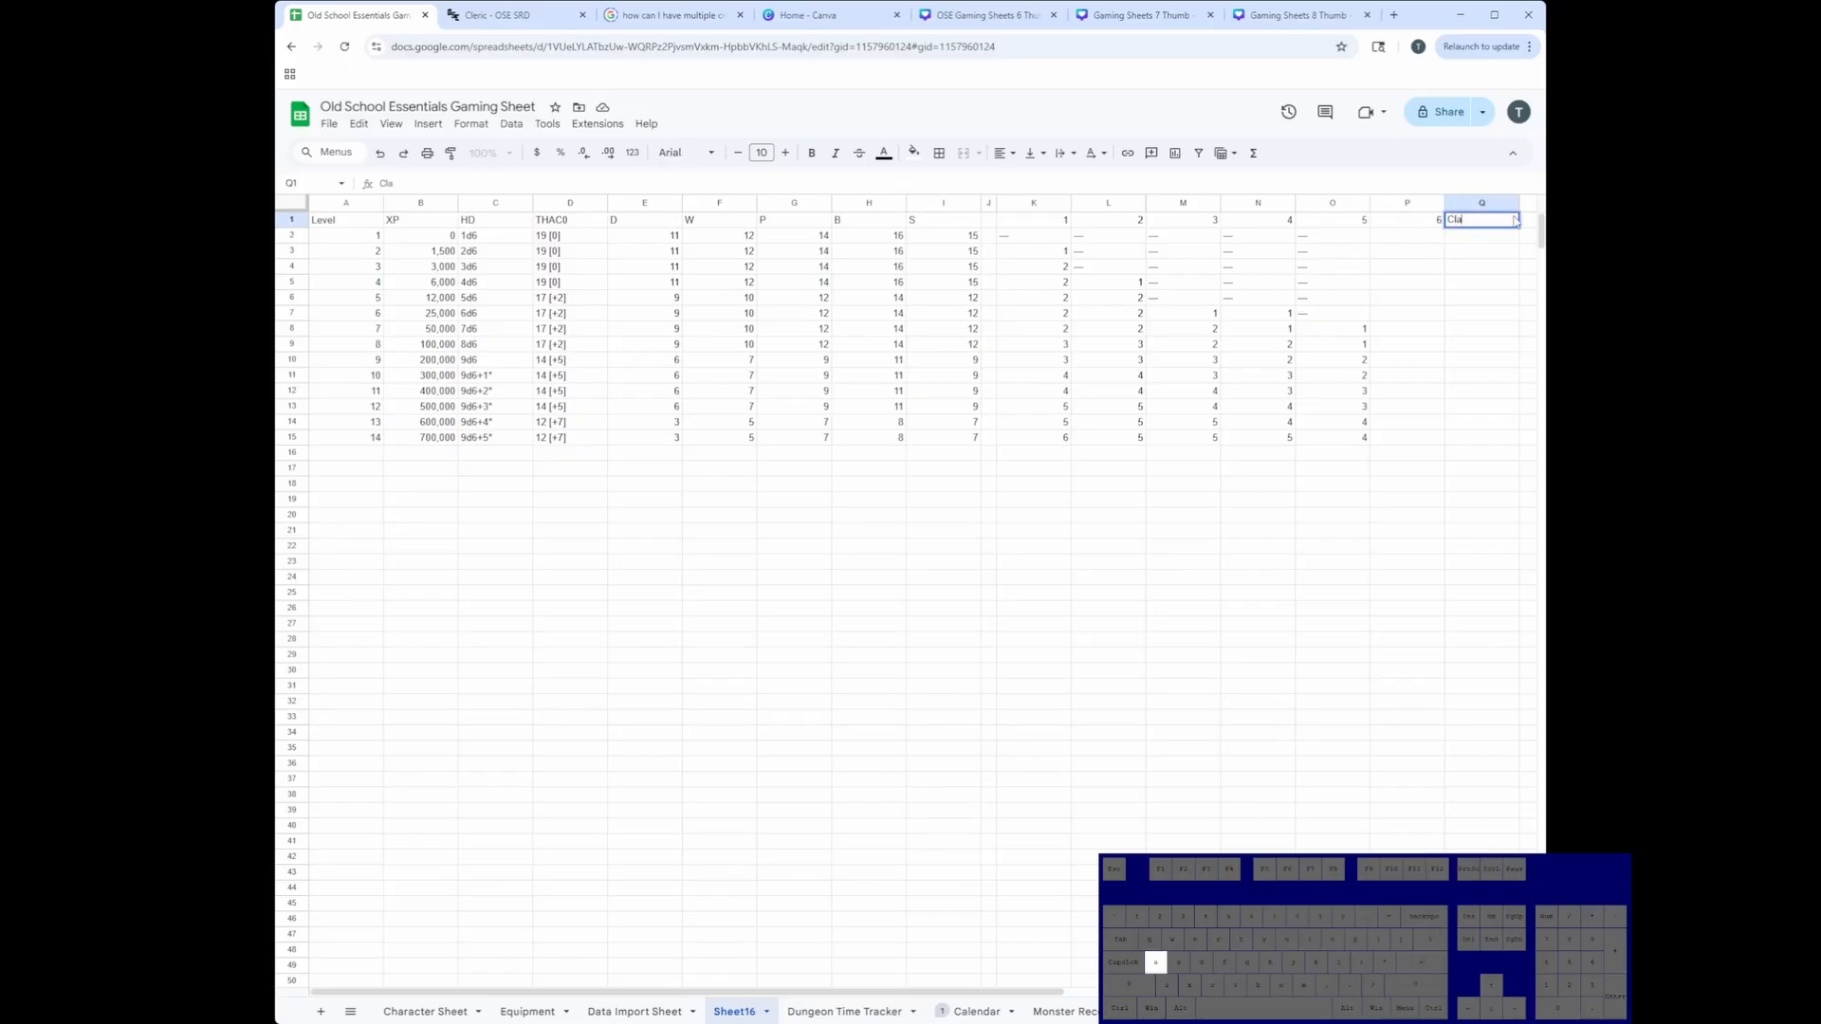
pyautogui.press('Return')
pyautogui.write('Cleric')
pyautogui.press('Return')
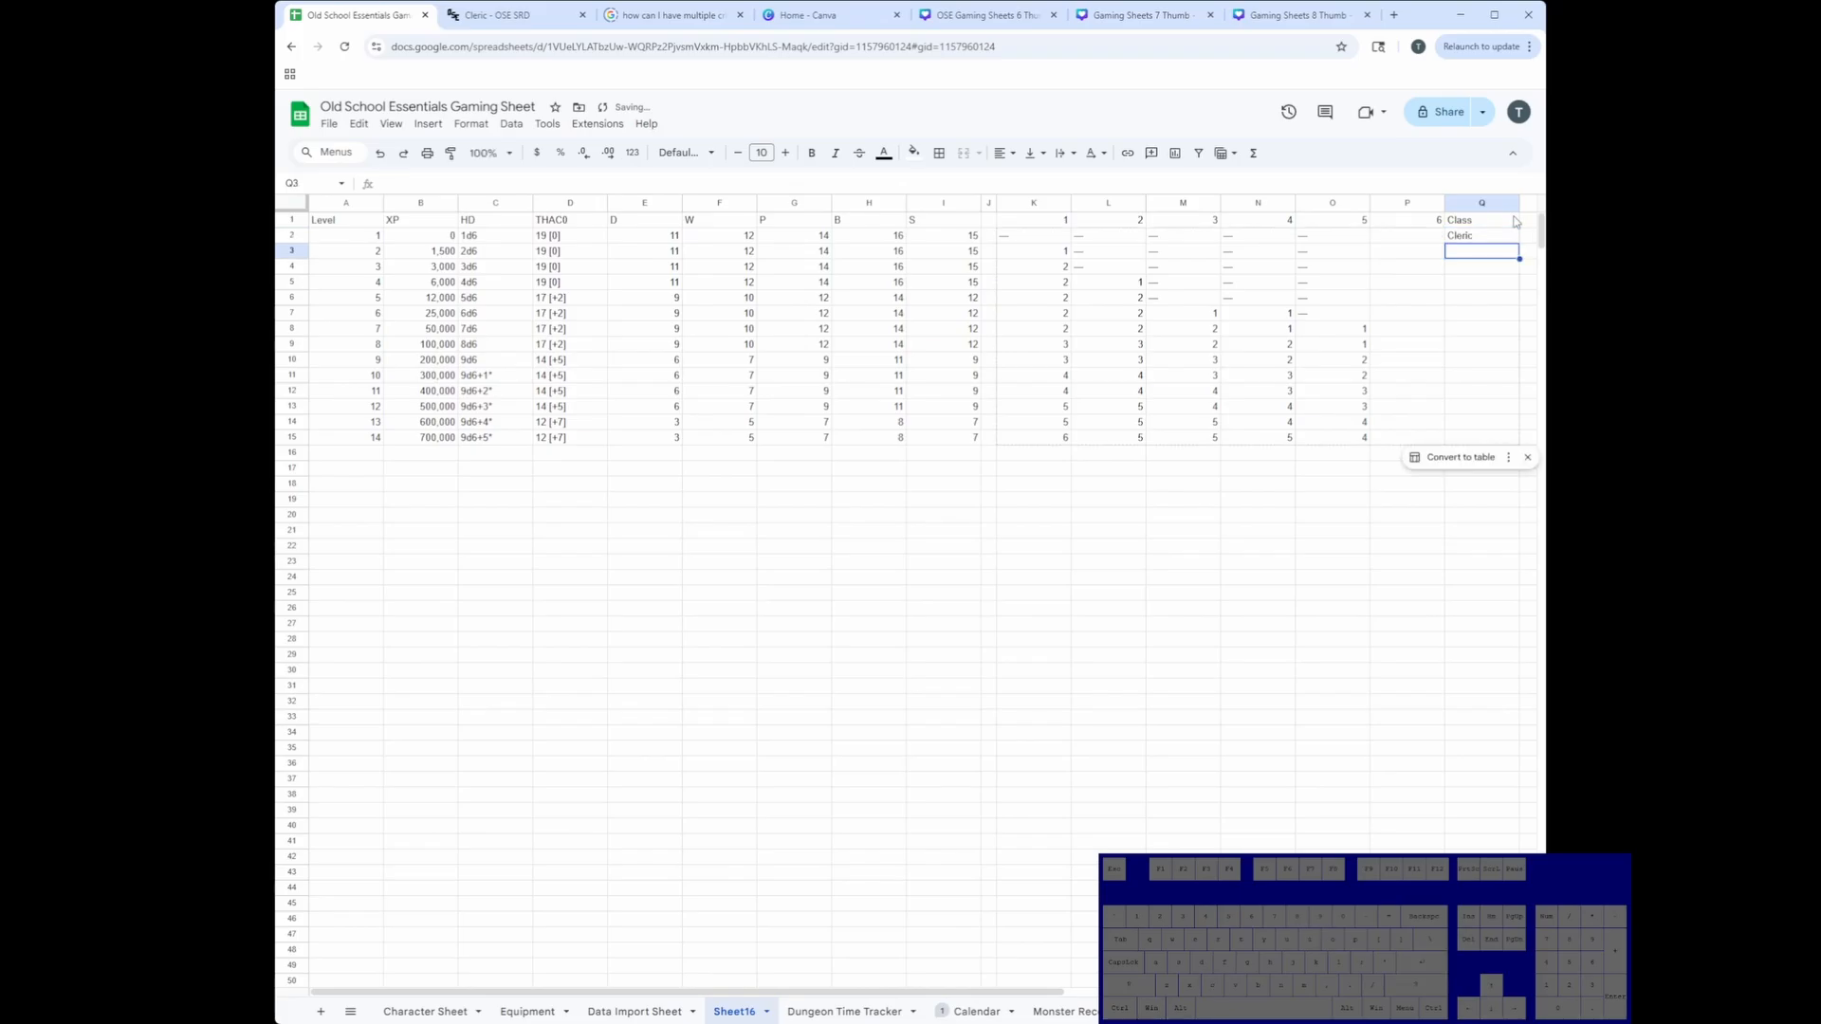
# Step: Copy the Cleric label down the Class column through Q15 so every Cleric row is labelled
pyautogui.press('Up')
pyautogui.hotkey('ctrl', 'c')
pyautogui.press('Left')
pyautogui.hotkey('ctrl', 'Down')
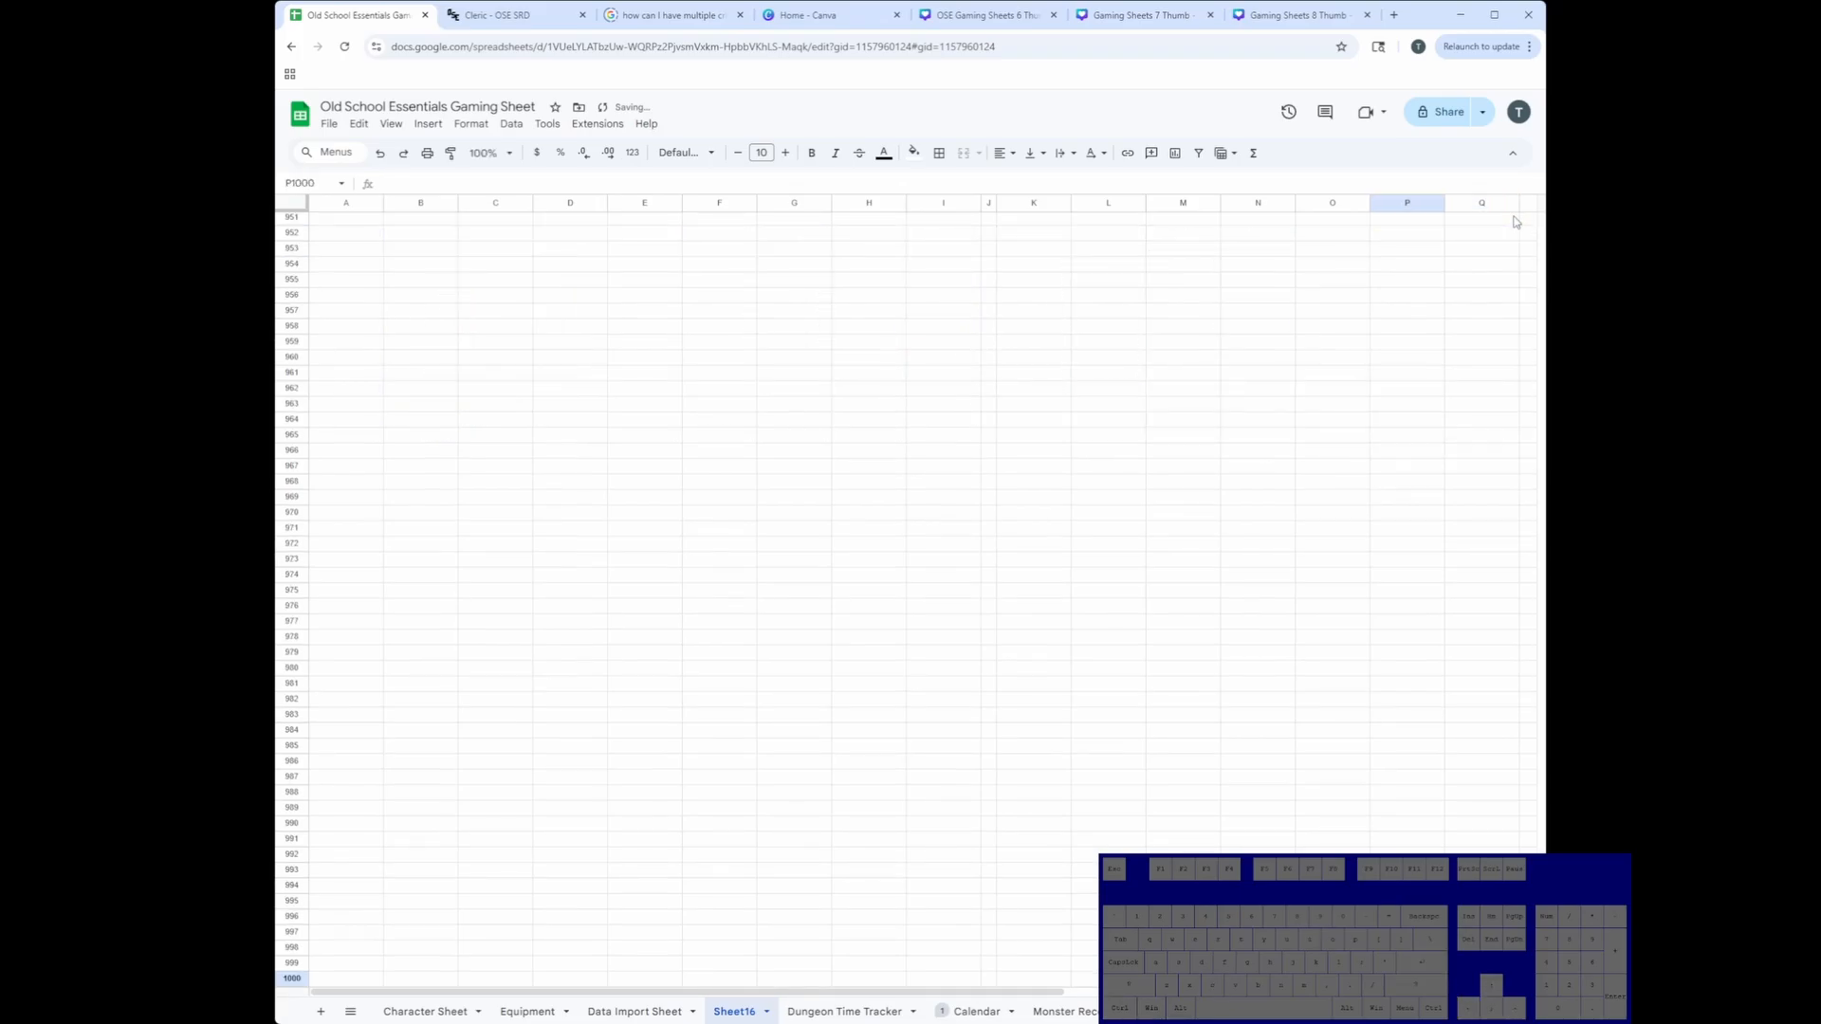
pyautogui.hotkey('ctrl', 'Up')
pyautogui.press('Left')
pyautogui.hotkey('ctrl', 'Down')
pyautogui.press('Right')
pyautogui.press('Right')
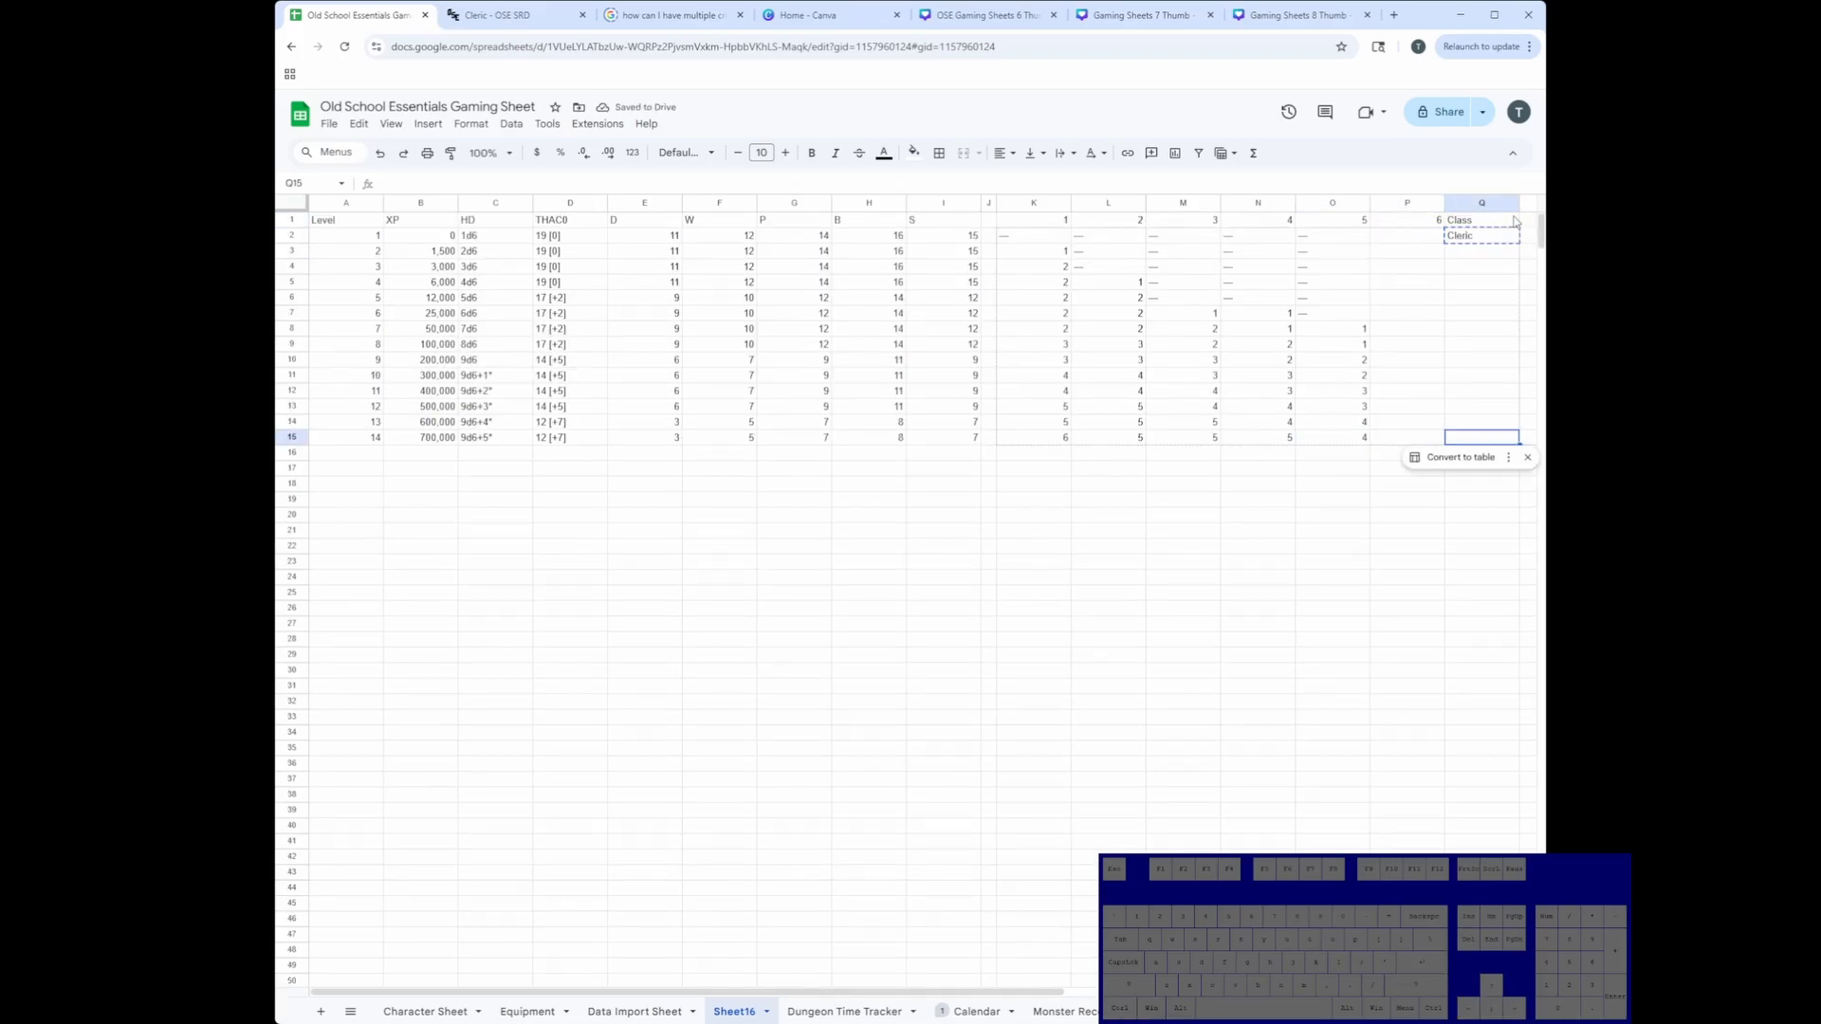
pyautogui.hotkey('ctrl', 'shift', 'Up')
pyautogui.hotkey('ctrl', 'v')
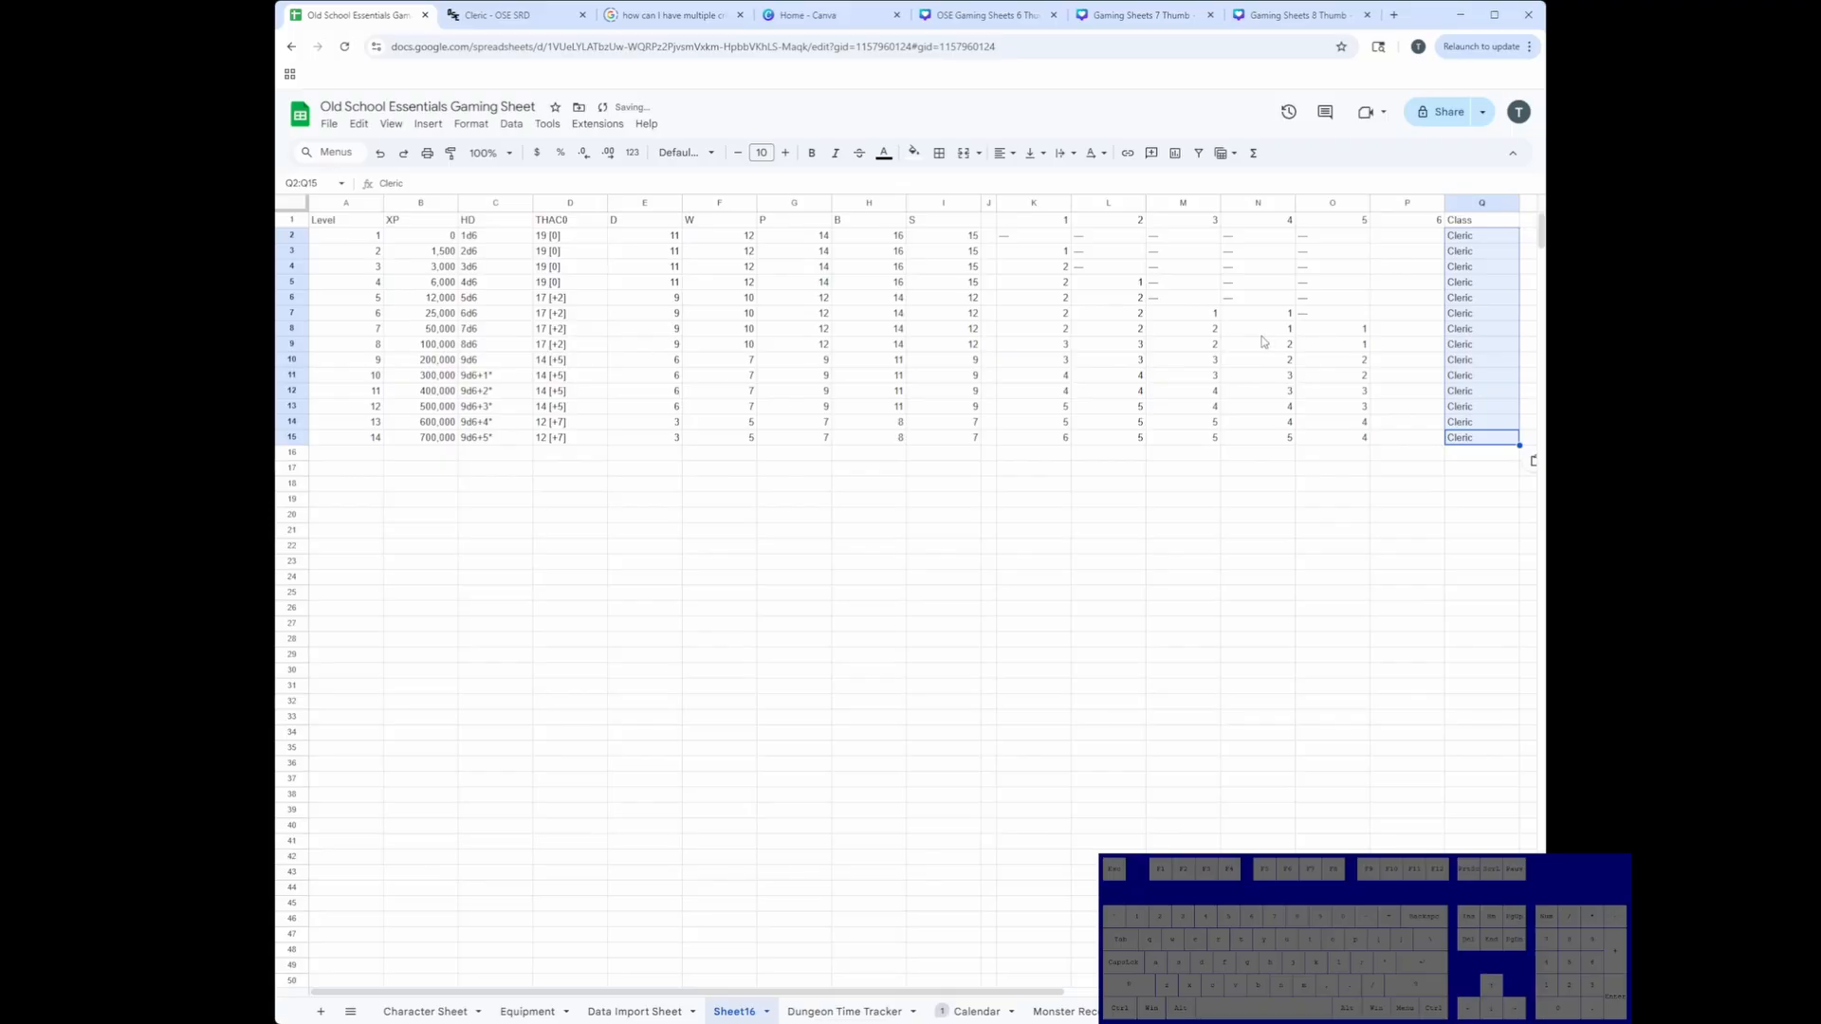
pyautogui.click(1208, 423)
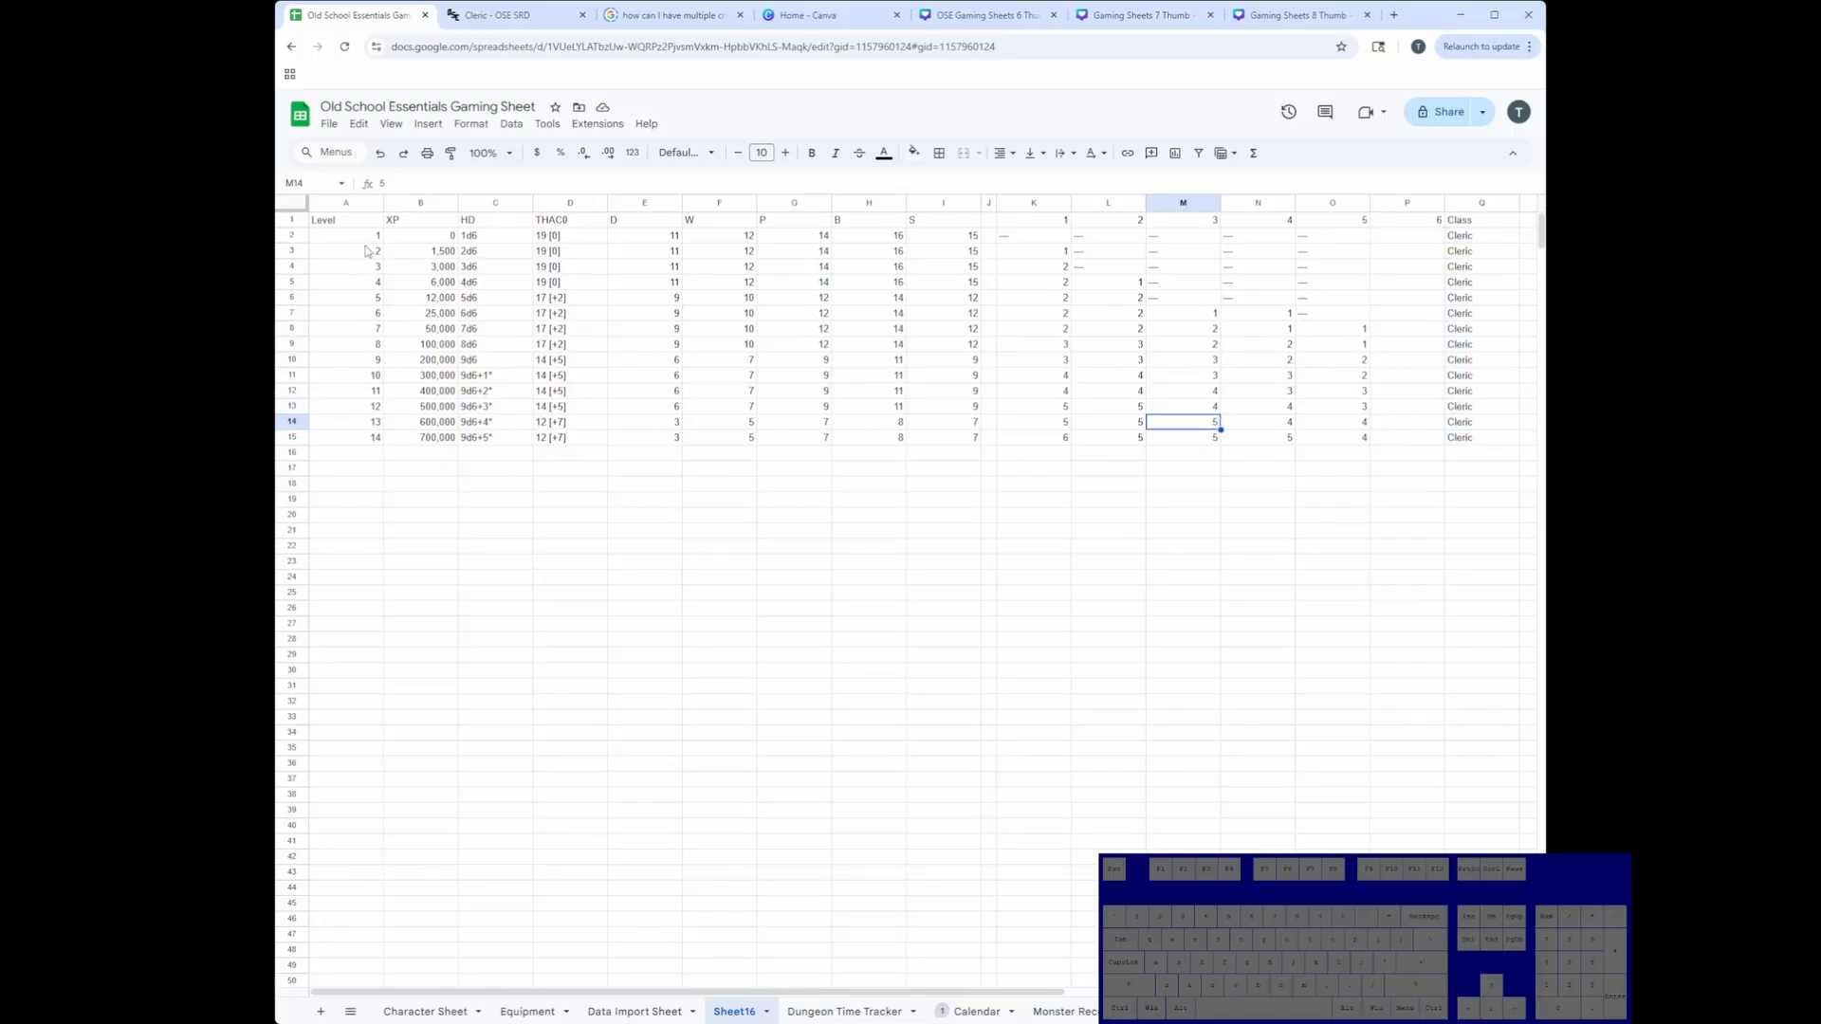
pyautogui.moveTo(368, 237); pyautogui.dragTo(953, 714)
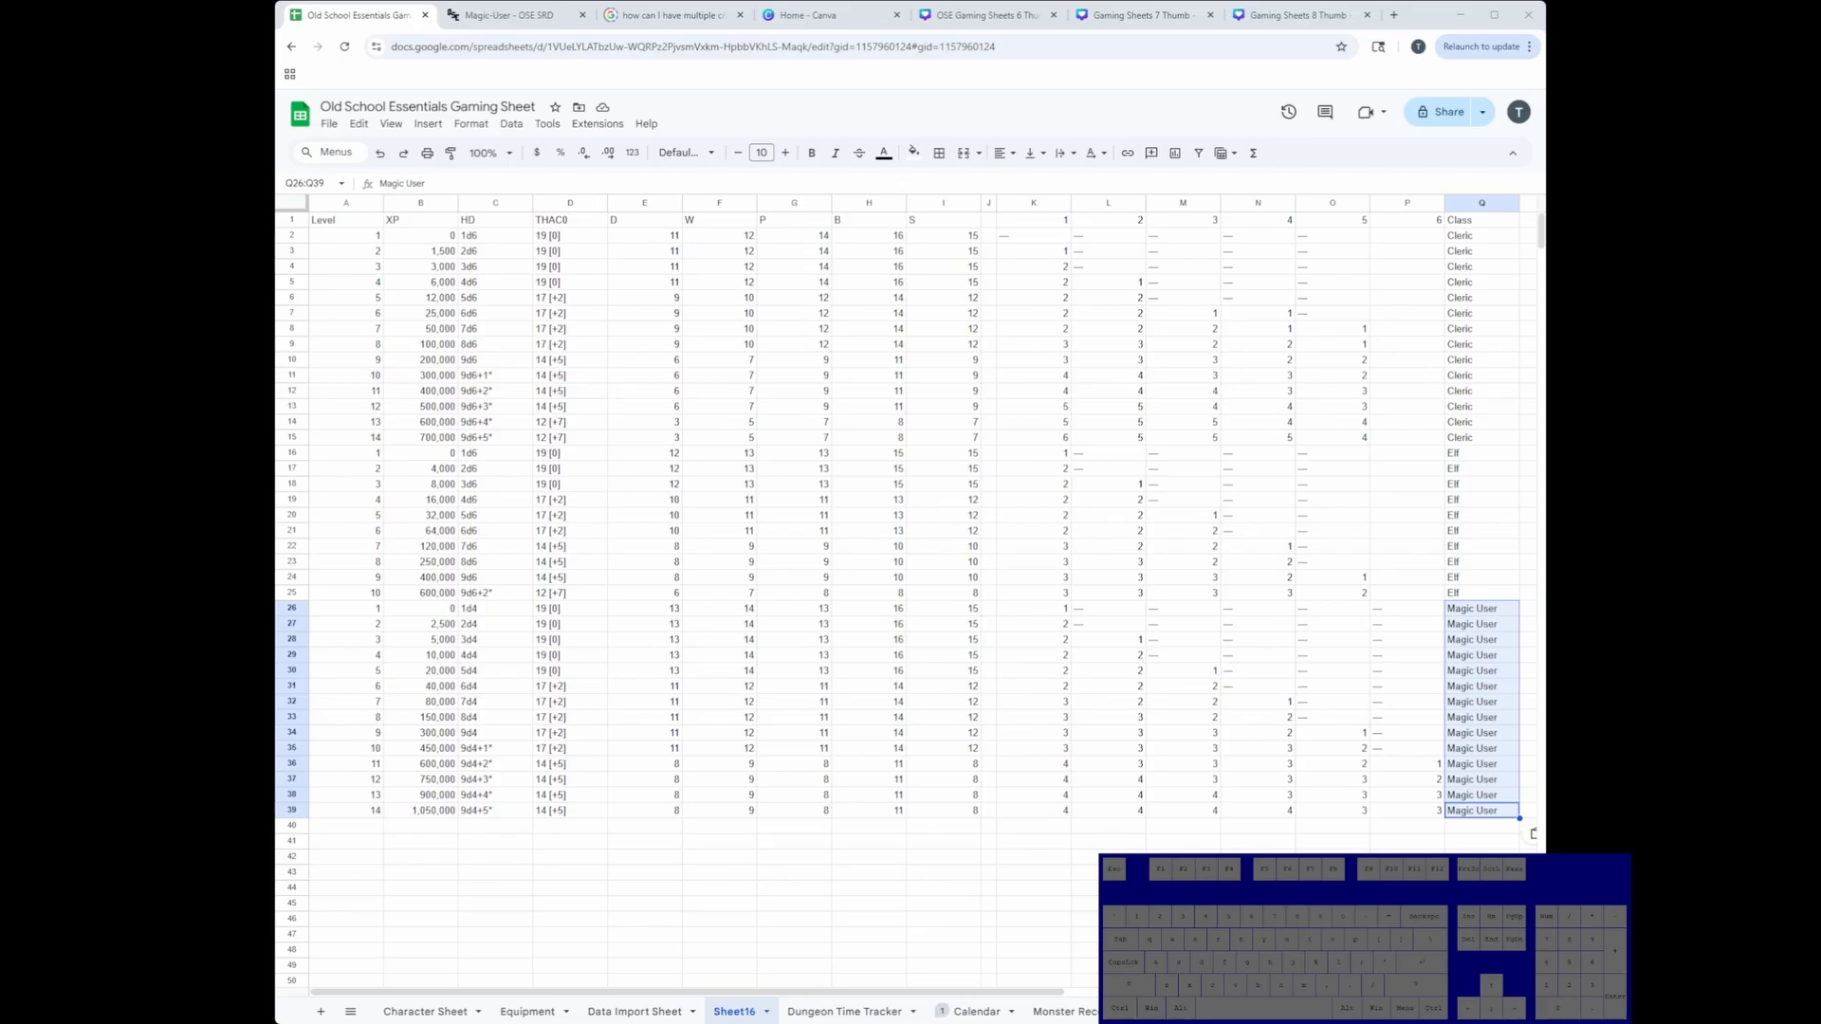
pyautogui.click(1413, 670)
pyautogui.moveTo(1509, 459); pyautogui.dragTo(1503, 796)
pyautogui.moveTo(1034, 484); pyautogui.dragTo(1190, 639)
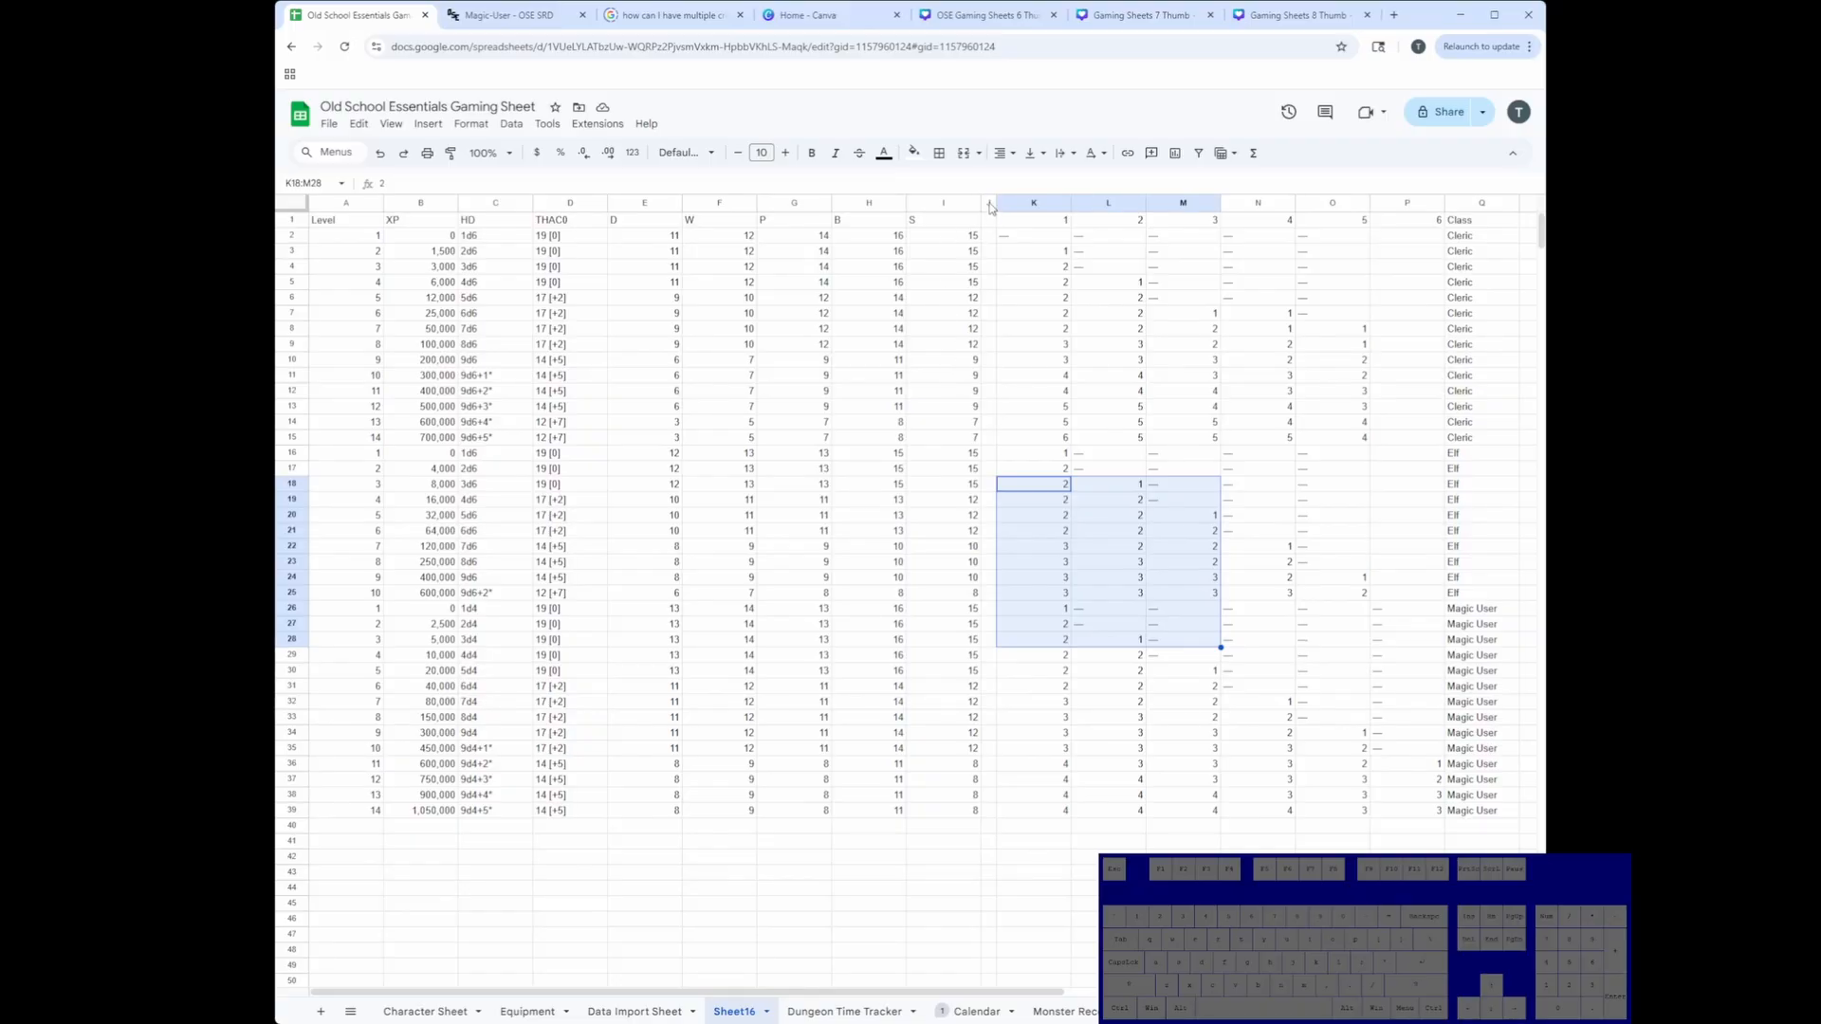
# Step: Fill the narrow spacer column J with the darkest red
pyautogui.click(990, 203)
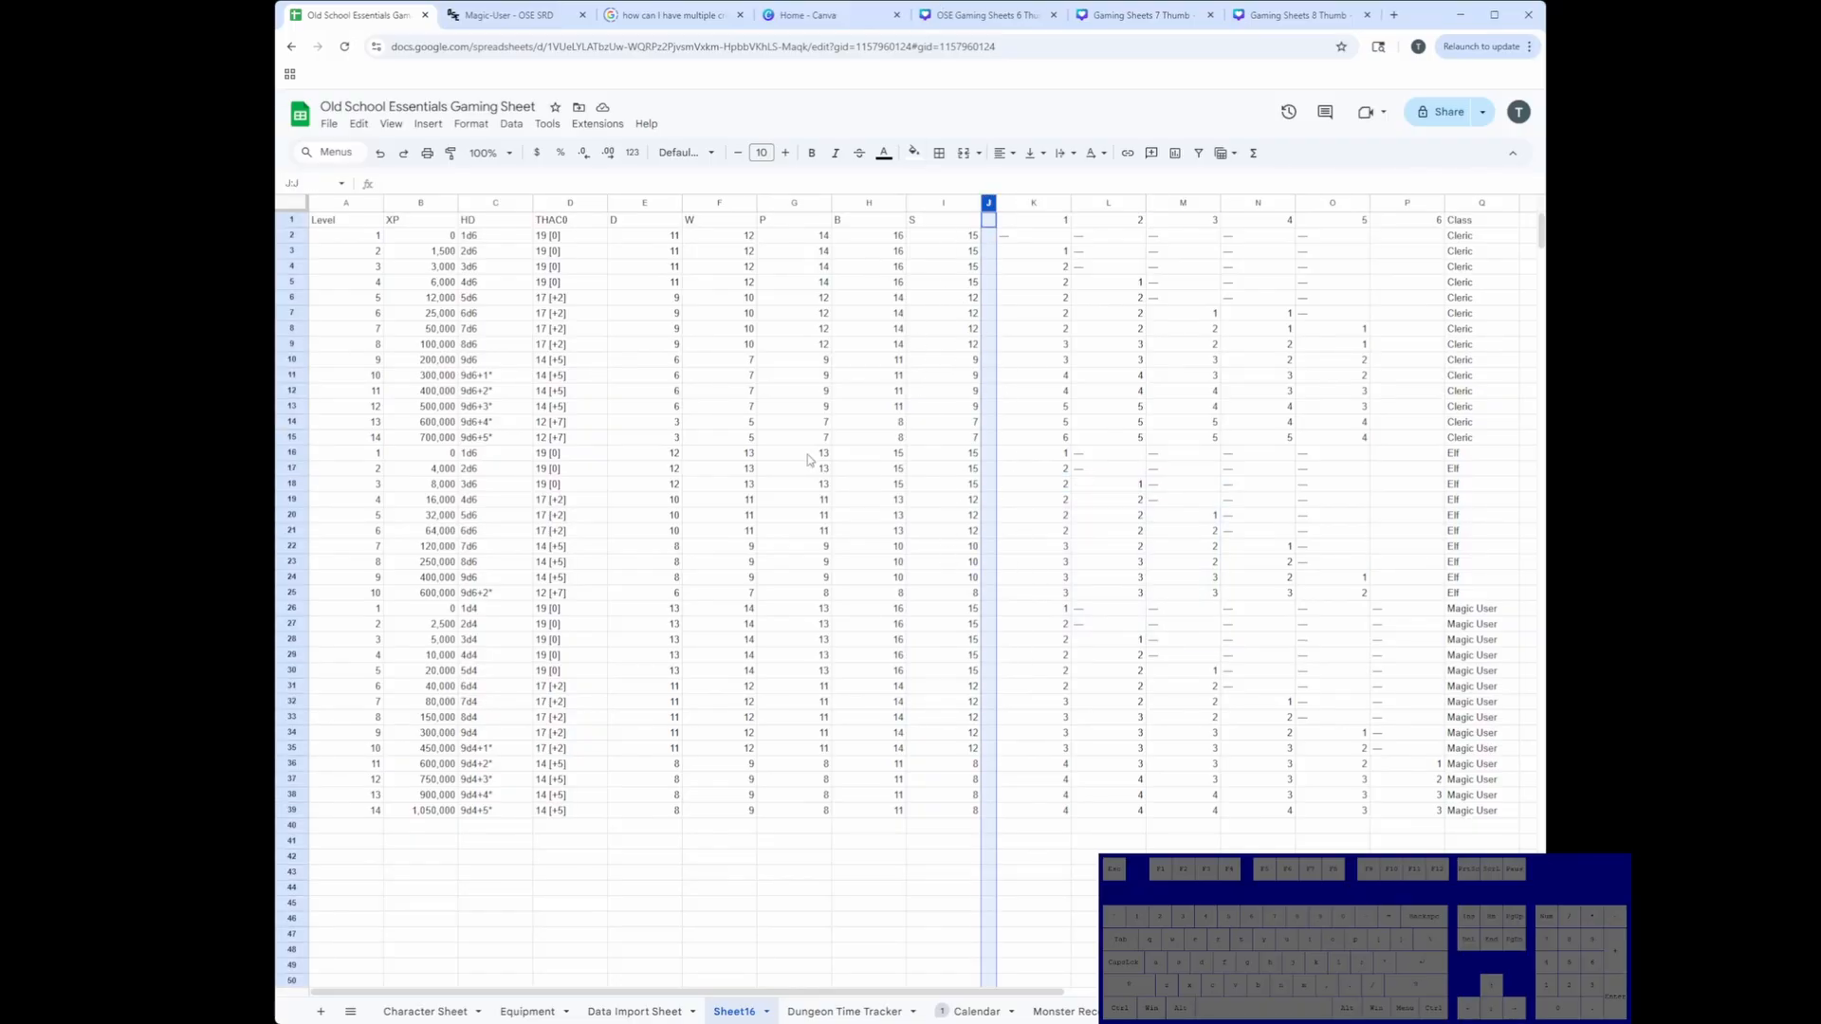
pyautogui.click(913, 153)
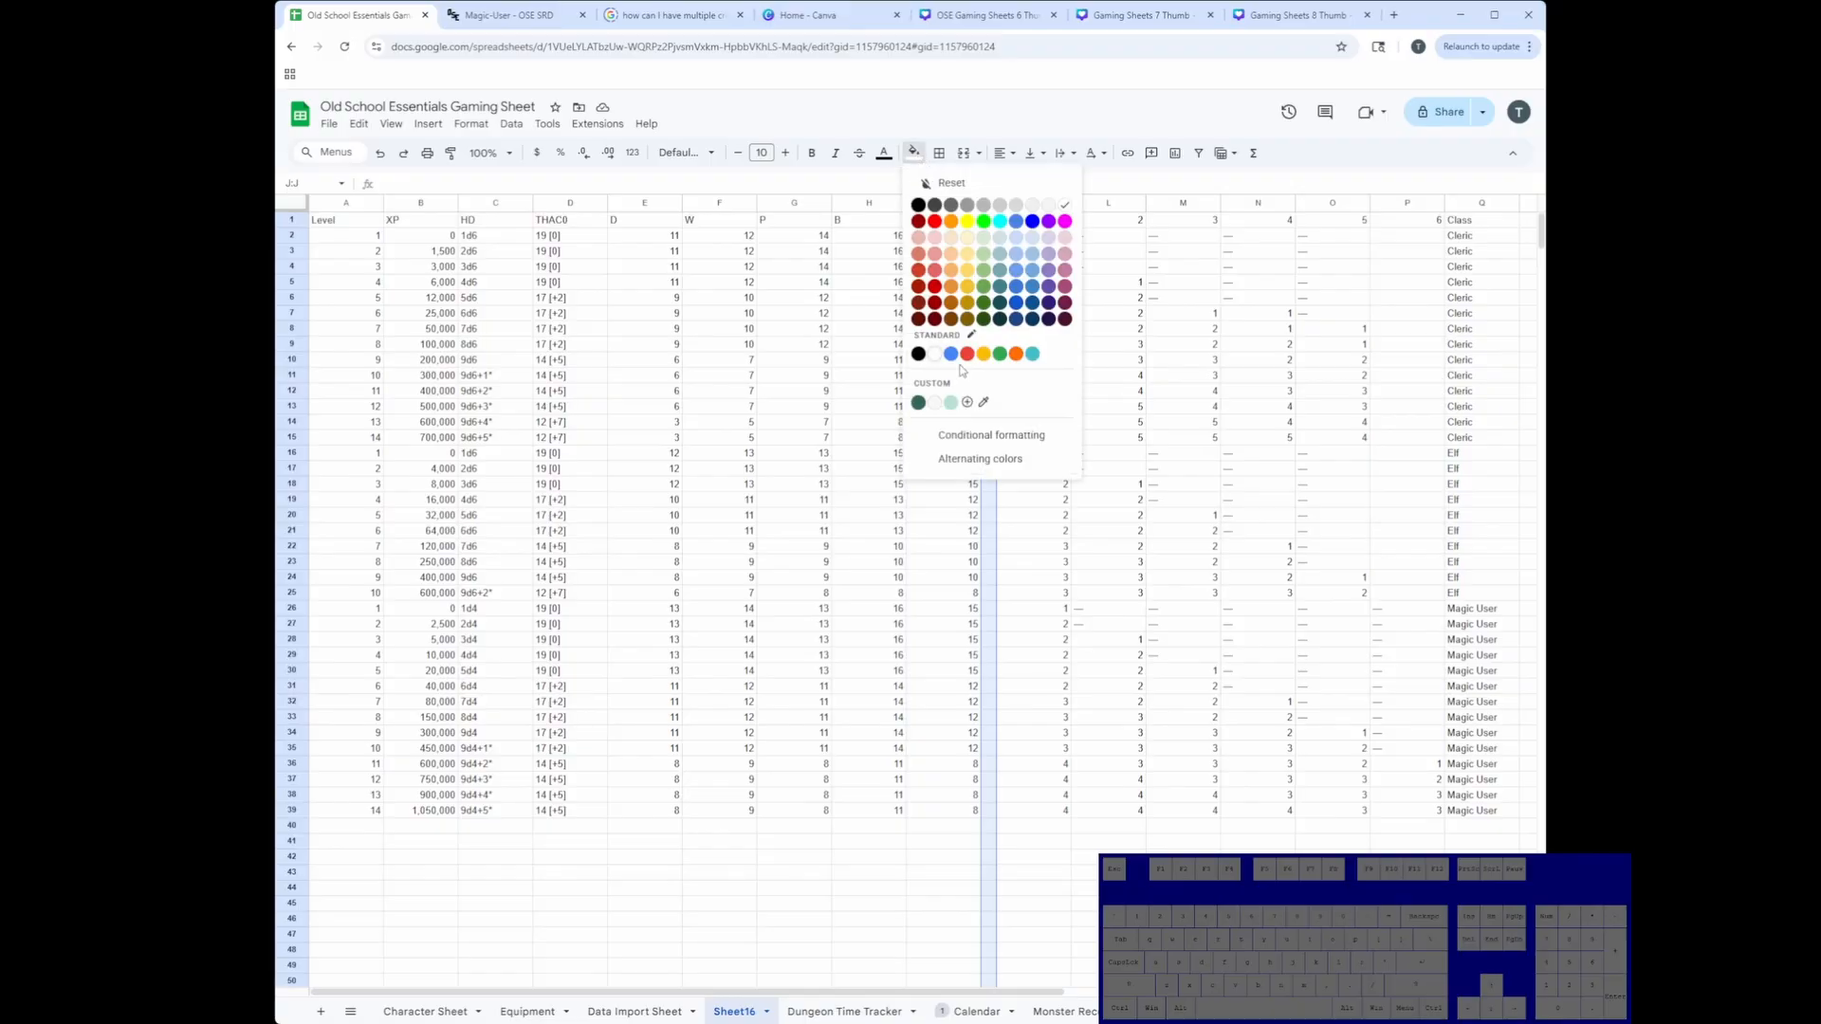
pyautogui.click(935, 320)
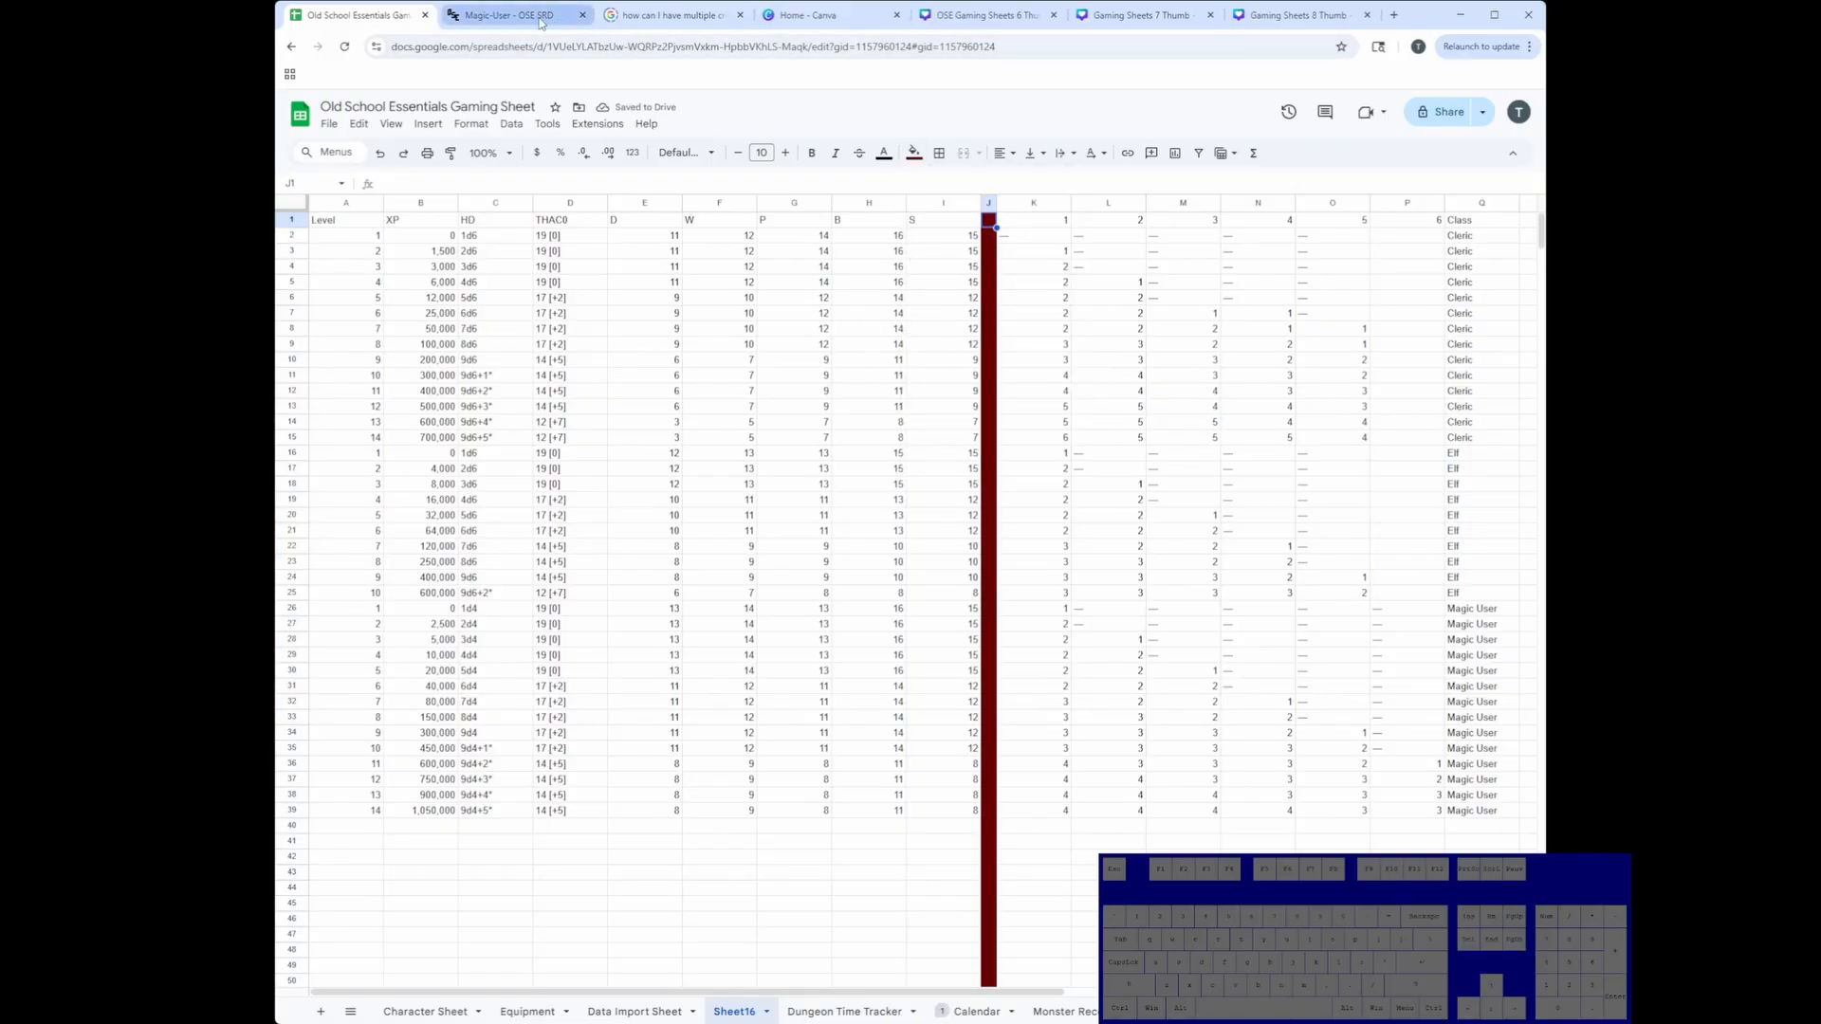
# Step: Open the Fighter class page on the OSE SRD site and copy its web address
pyautogui.click(512, 15)
pyautogui.click(459, 217)
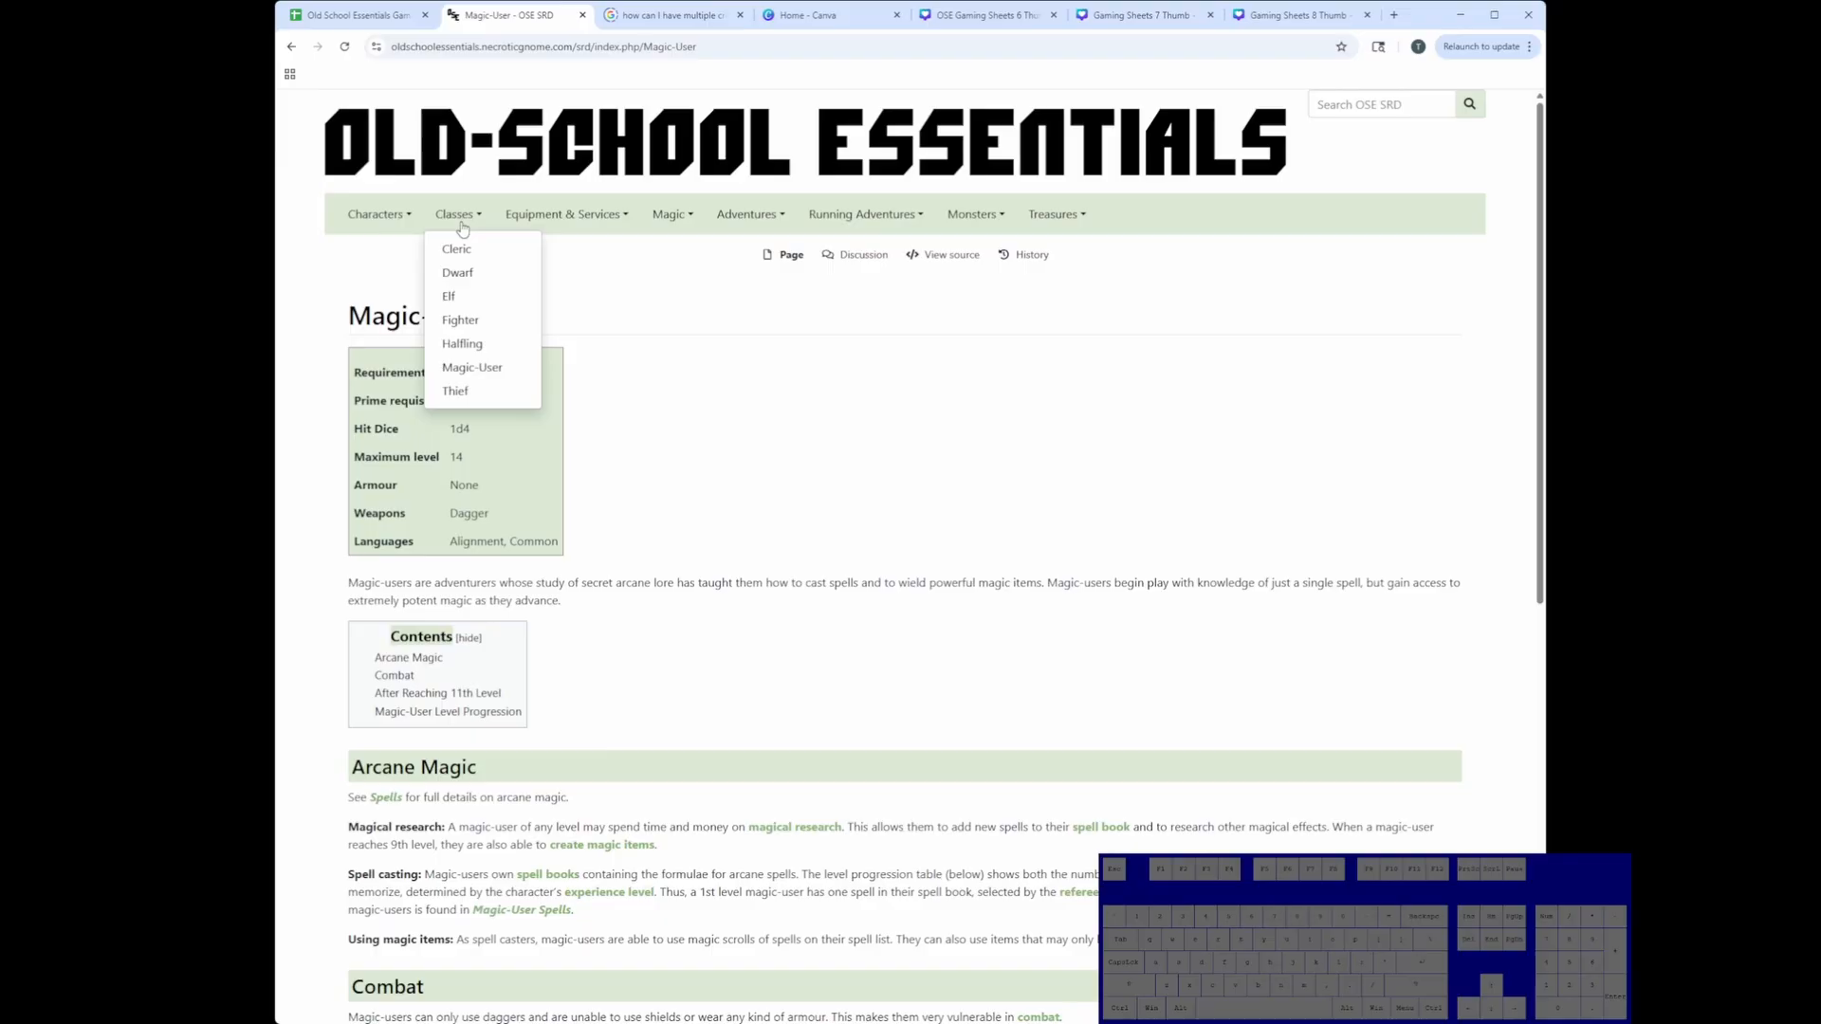
pyautogui.click(474, 322)
pyautogui.click(538, 47)
pyautogui.hotkey('ctrl', 'c')
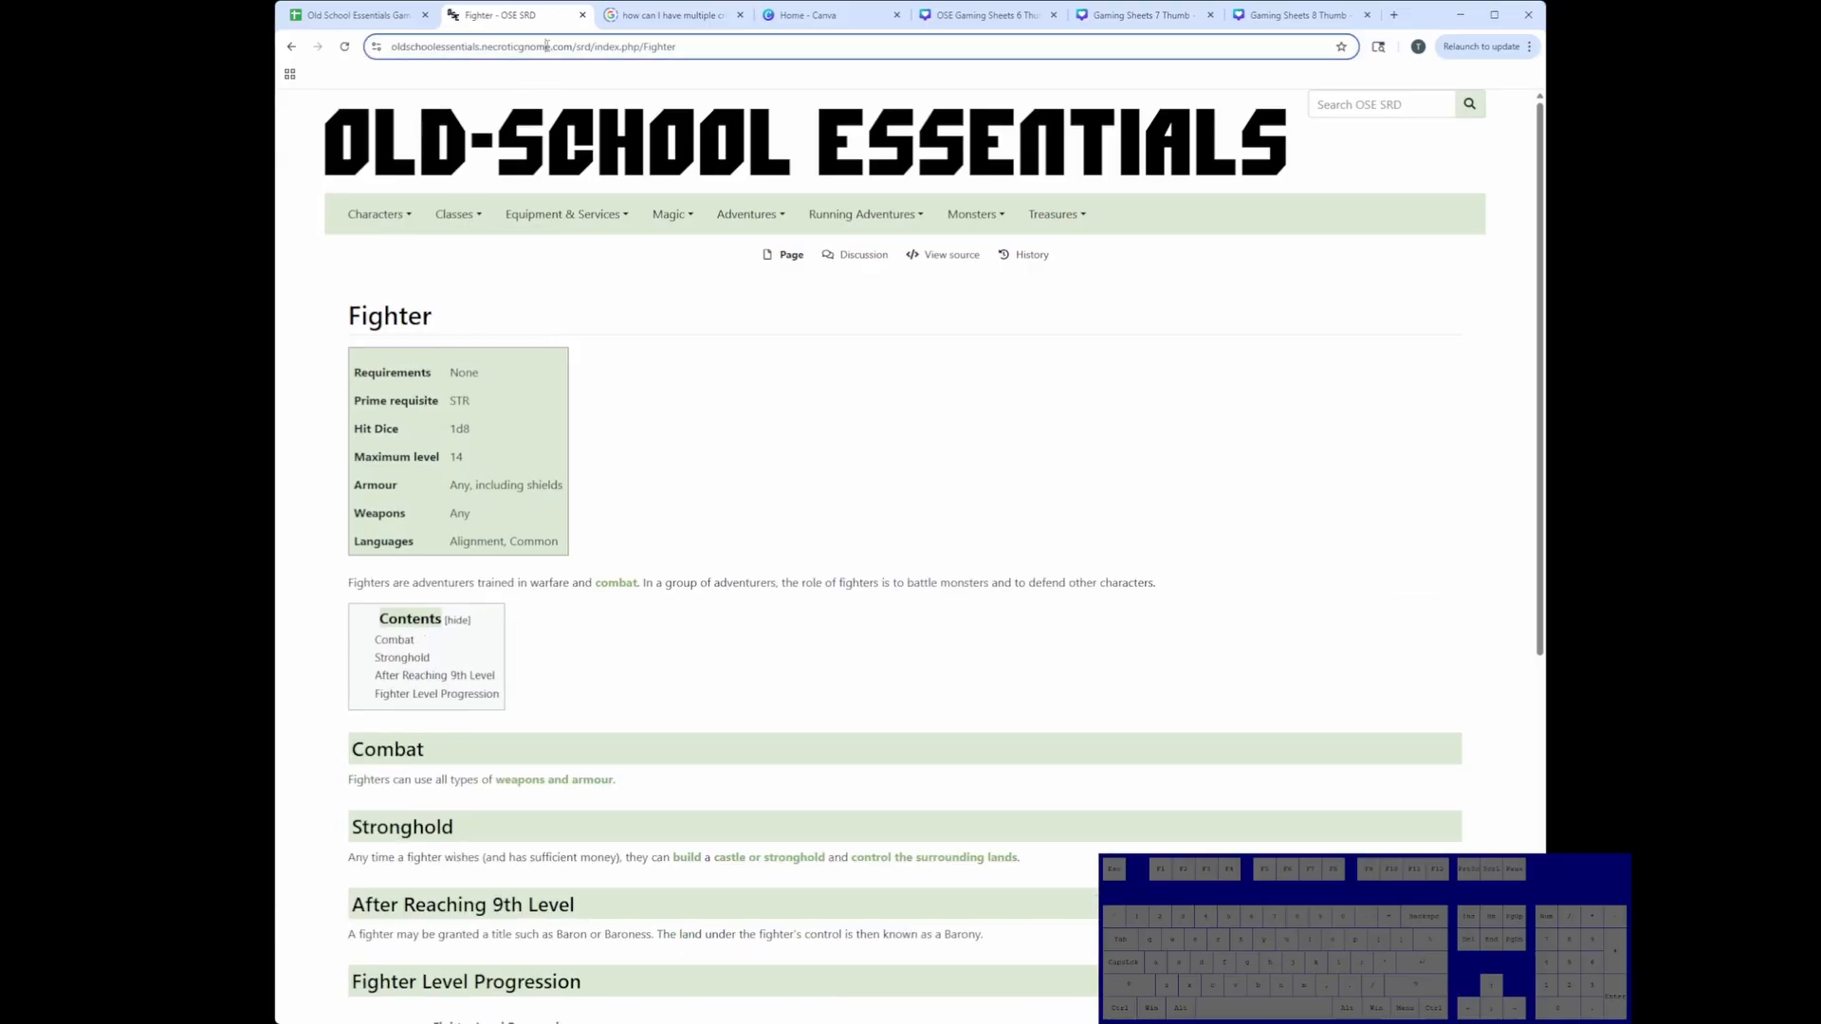
# Step: Replace the import URL in B1 of the Data Import Sheet with the copied Fighter page address
pyautogui.click(358, 15)
pyautogui.click(653, 1012)
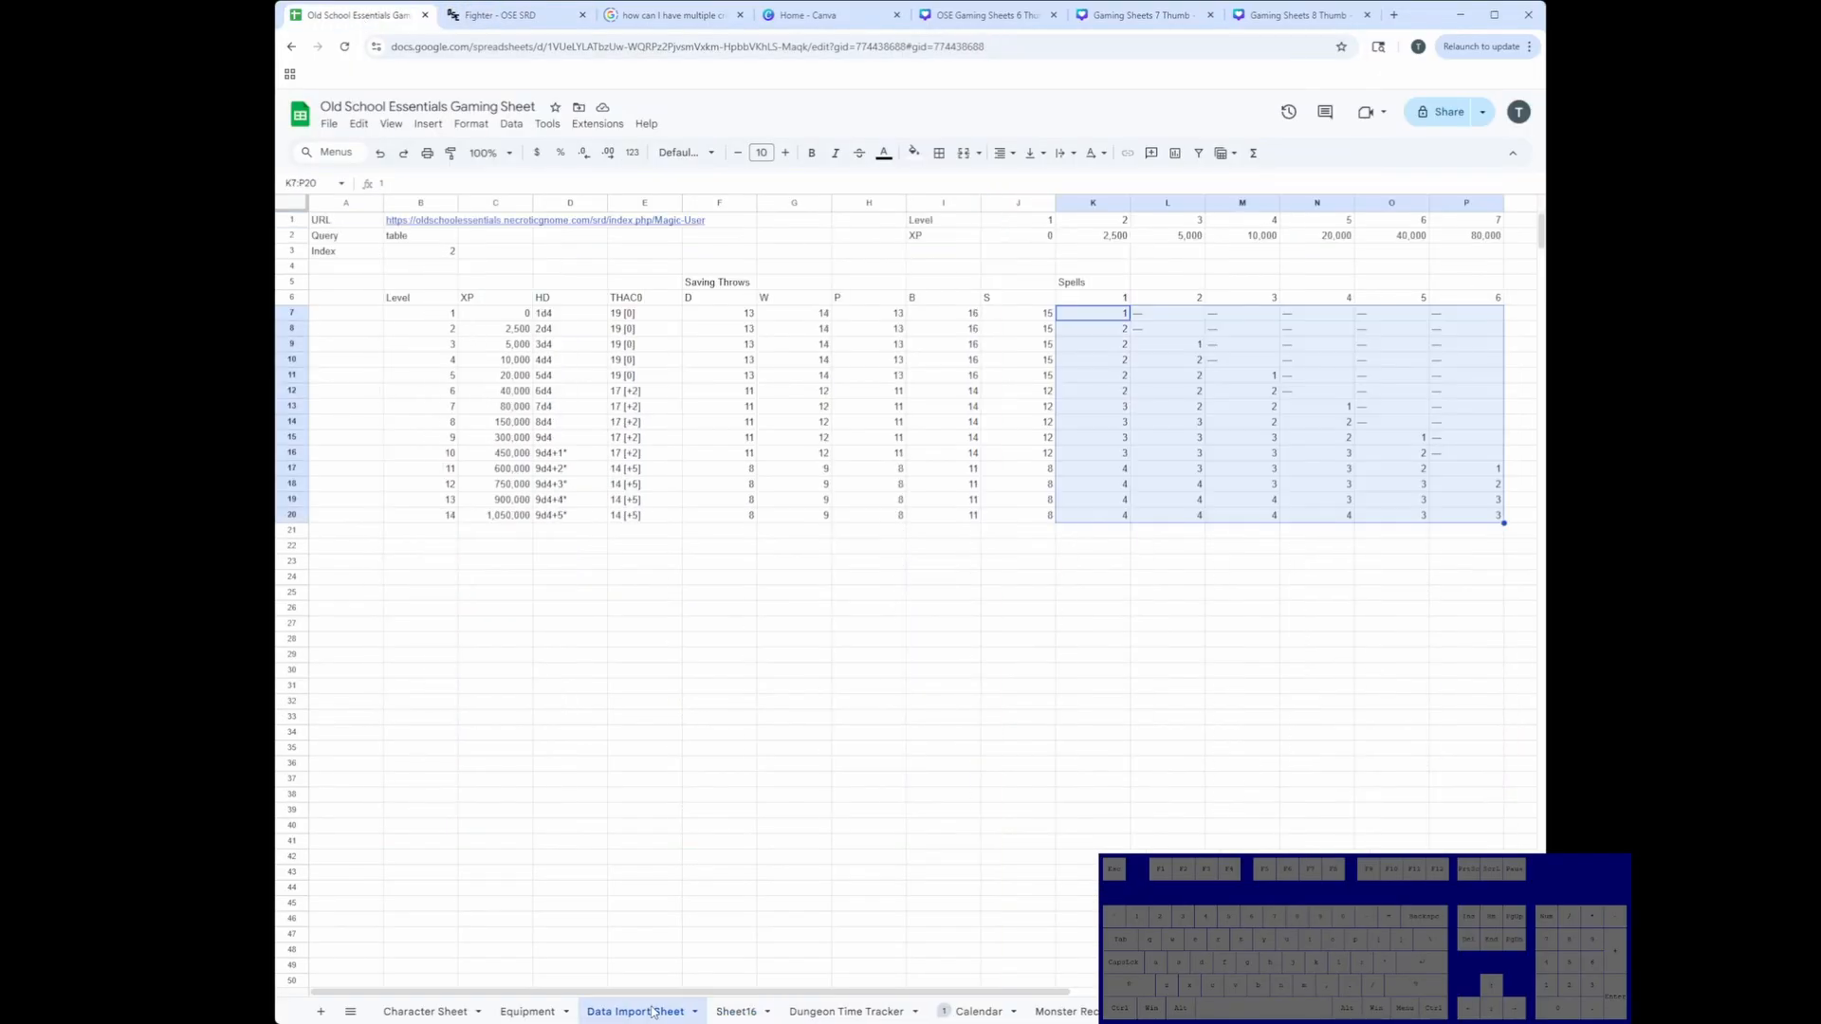
pyautogui.click(434, 224)
pyautogui.hotkey('ctrl', 'v')
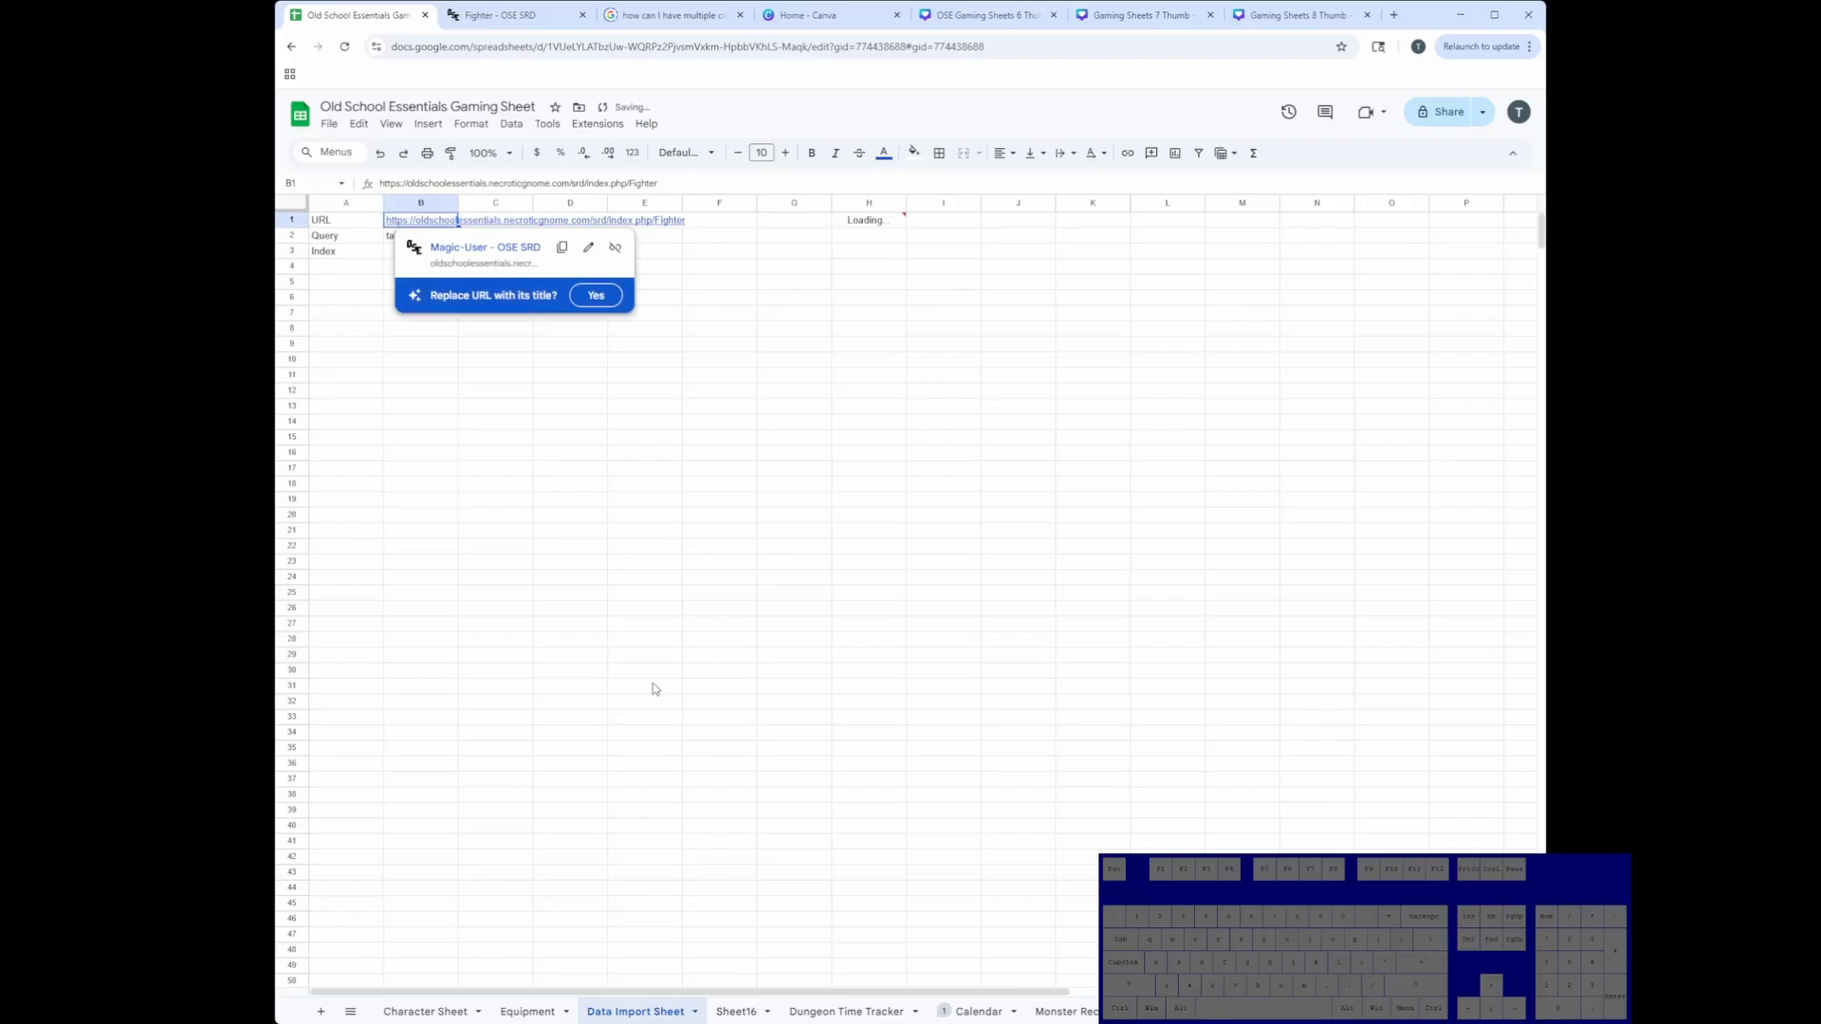
# Step: Copy the Fighter progression rows B7:J20 and paste them at A40 of Sheet16, below the Magic User rows
pyautogui.moveTo(420, 313); pyautogui.dragTo(1020, 517)
pyautogui.hotkey('ctrl', 'c')
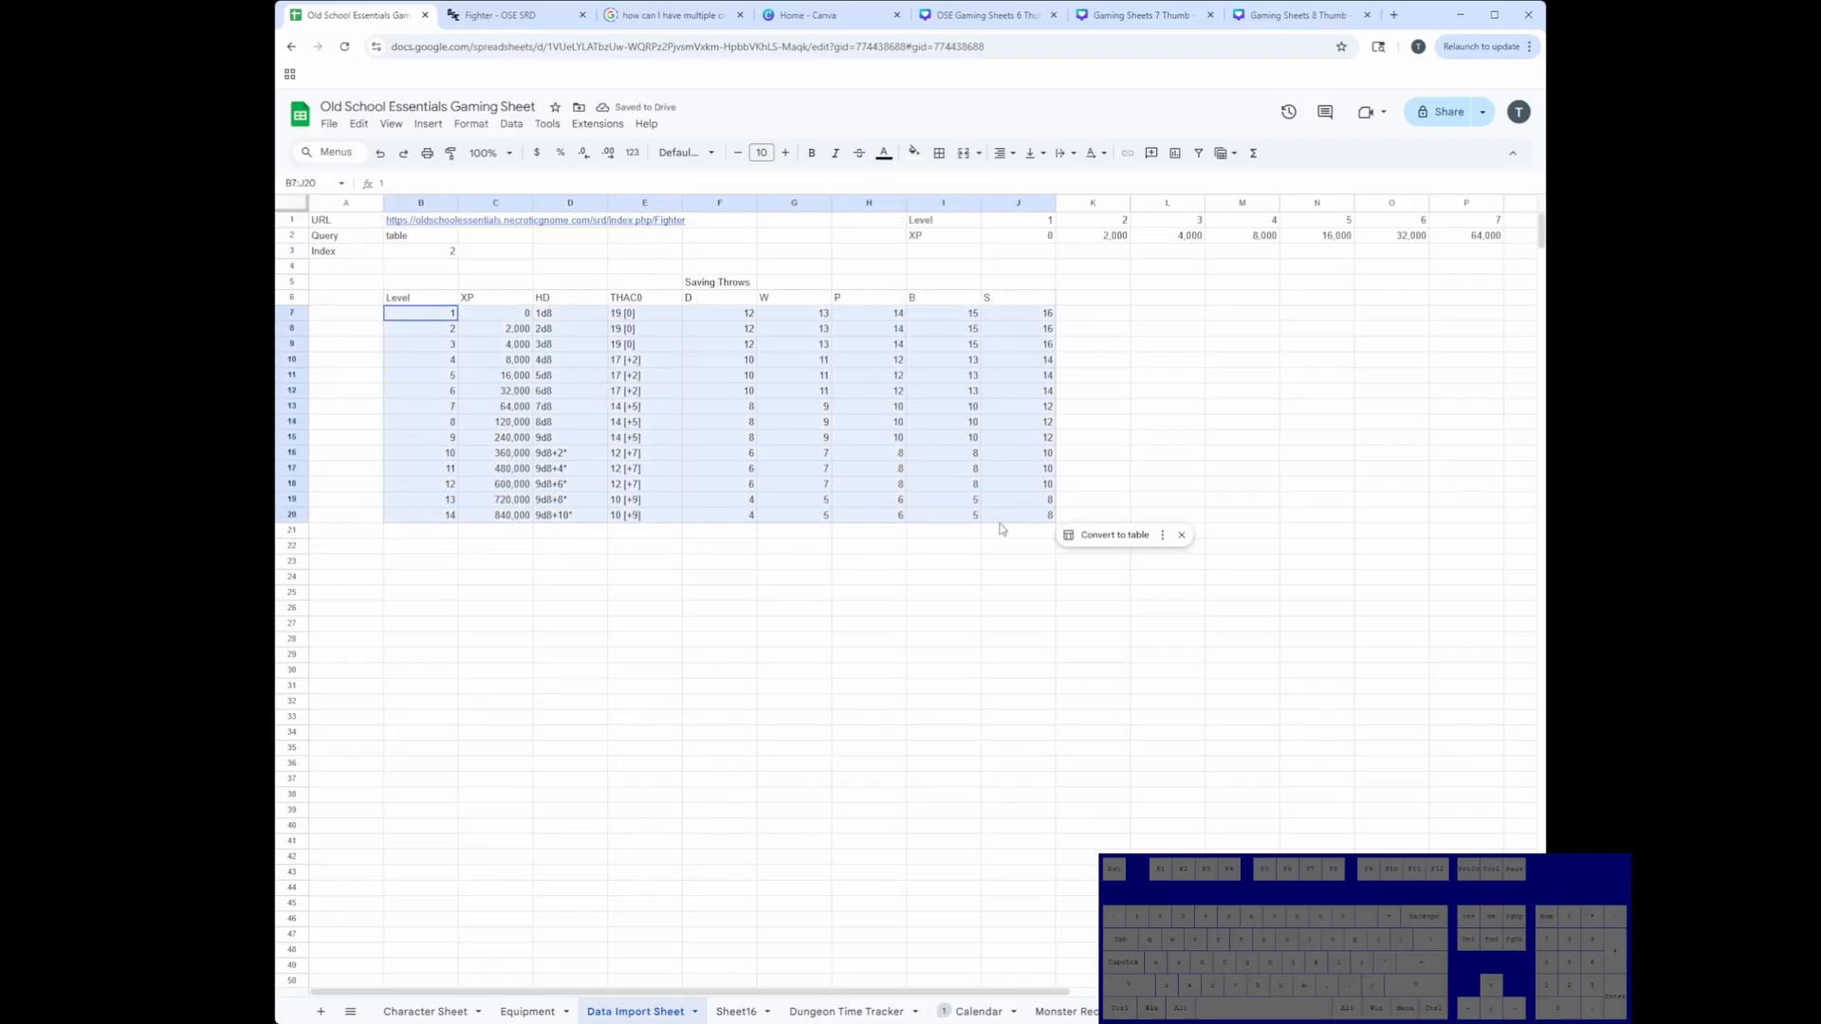
pyautogui.moveTo(1081, 300); pyautogui.dragTo(1465, 517)
pyautogui.click(446, 314)
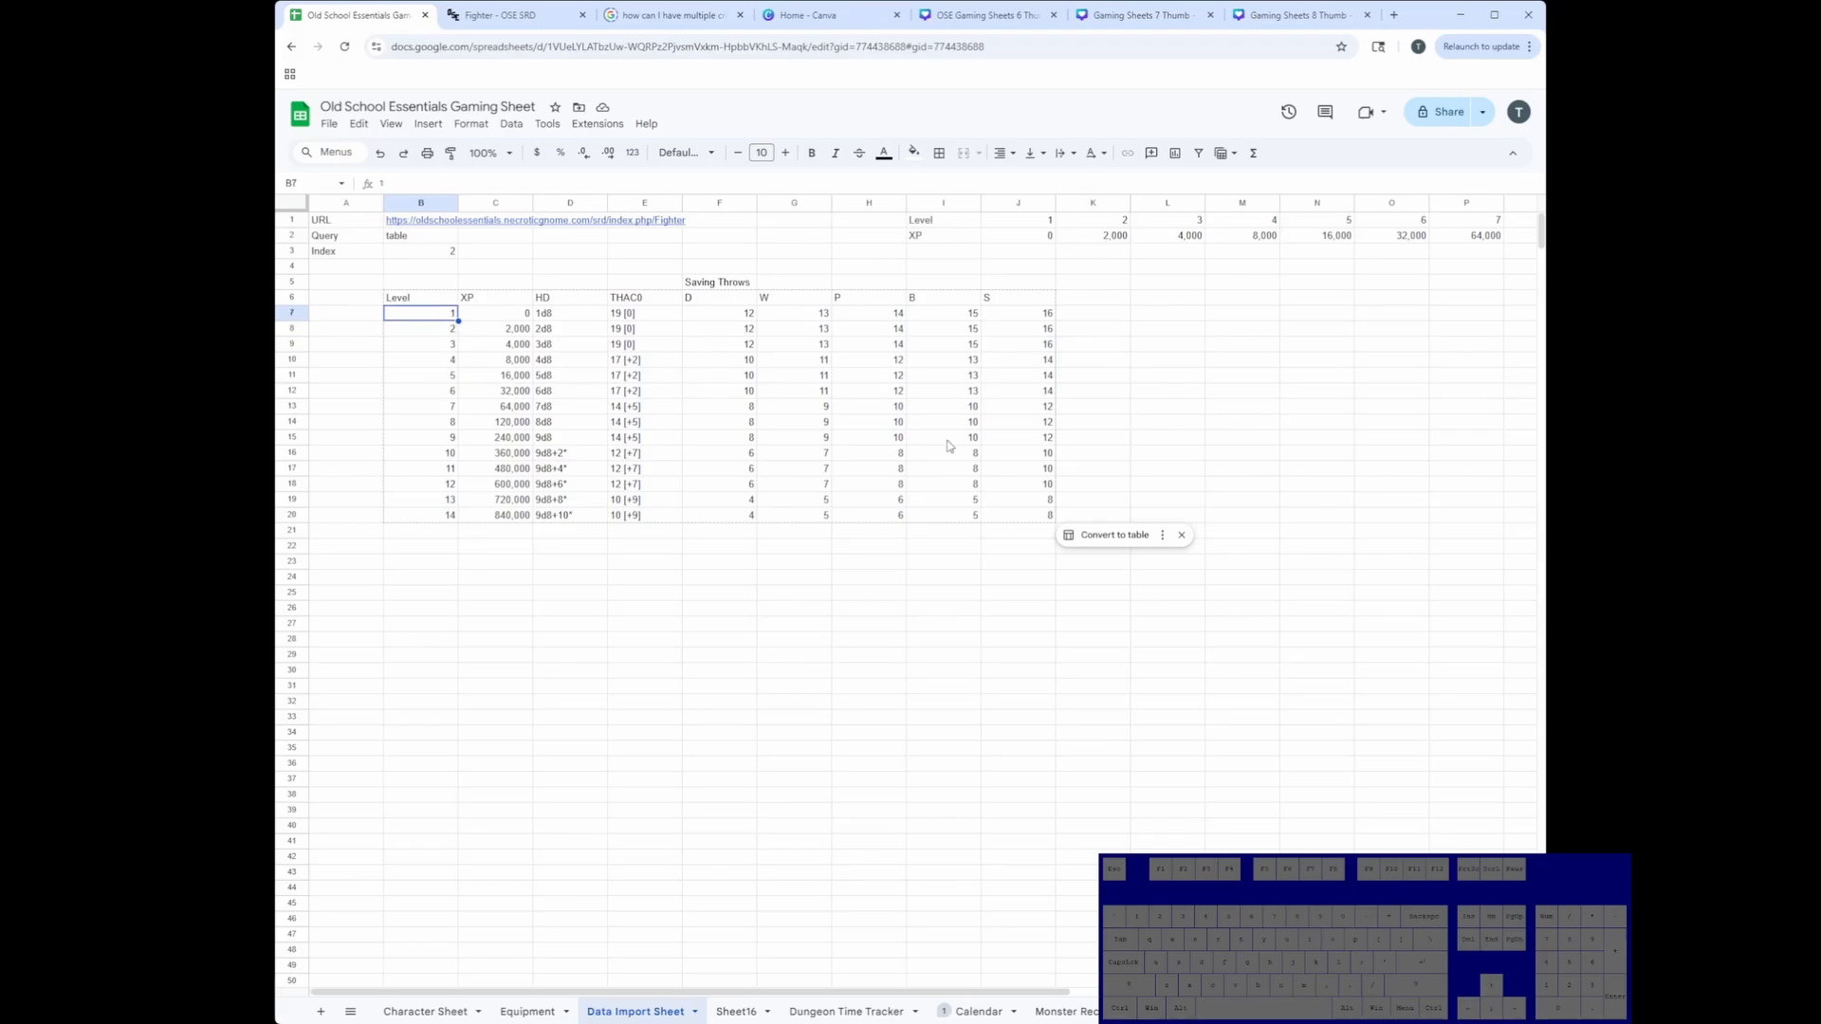
pyautogui.keyDown('shift'); pyautogui.click(1015, 520); pyautogui.keyUp('shift')
pyautogui.hotkey('ctrl', 'v')
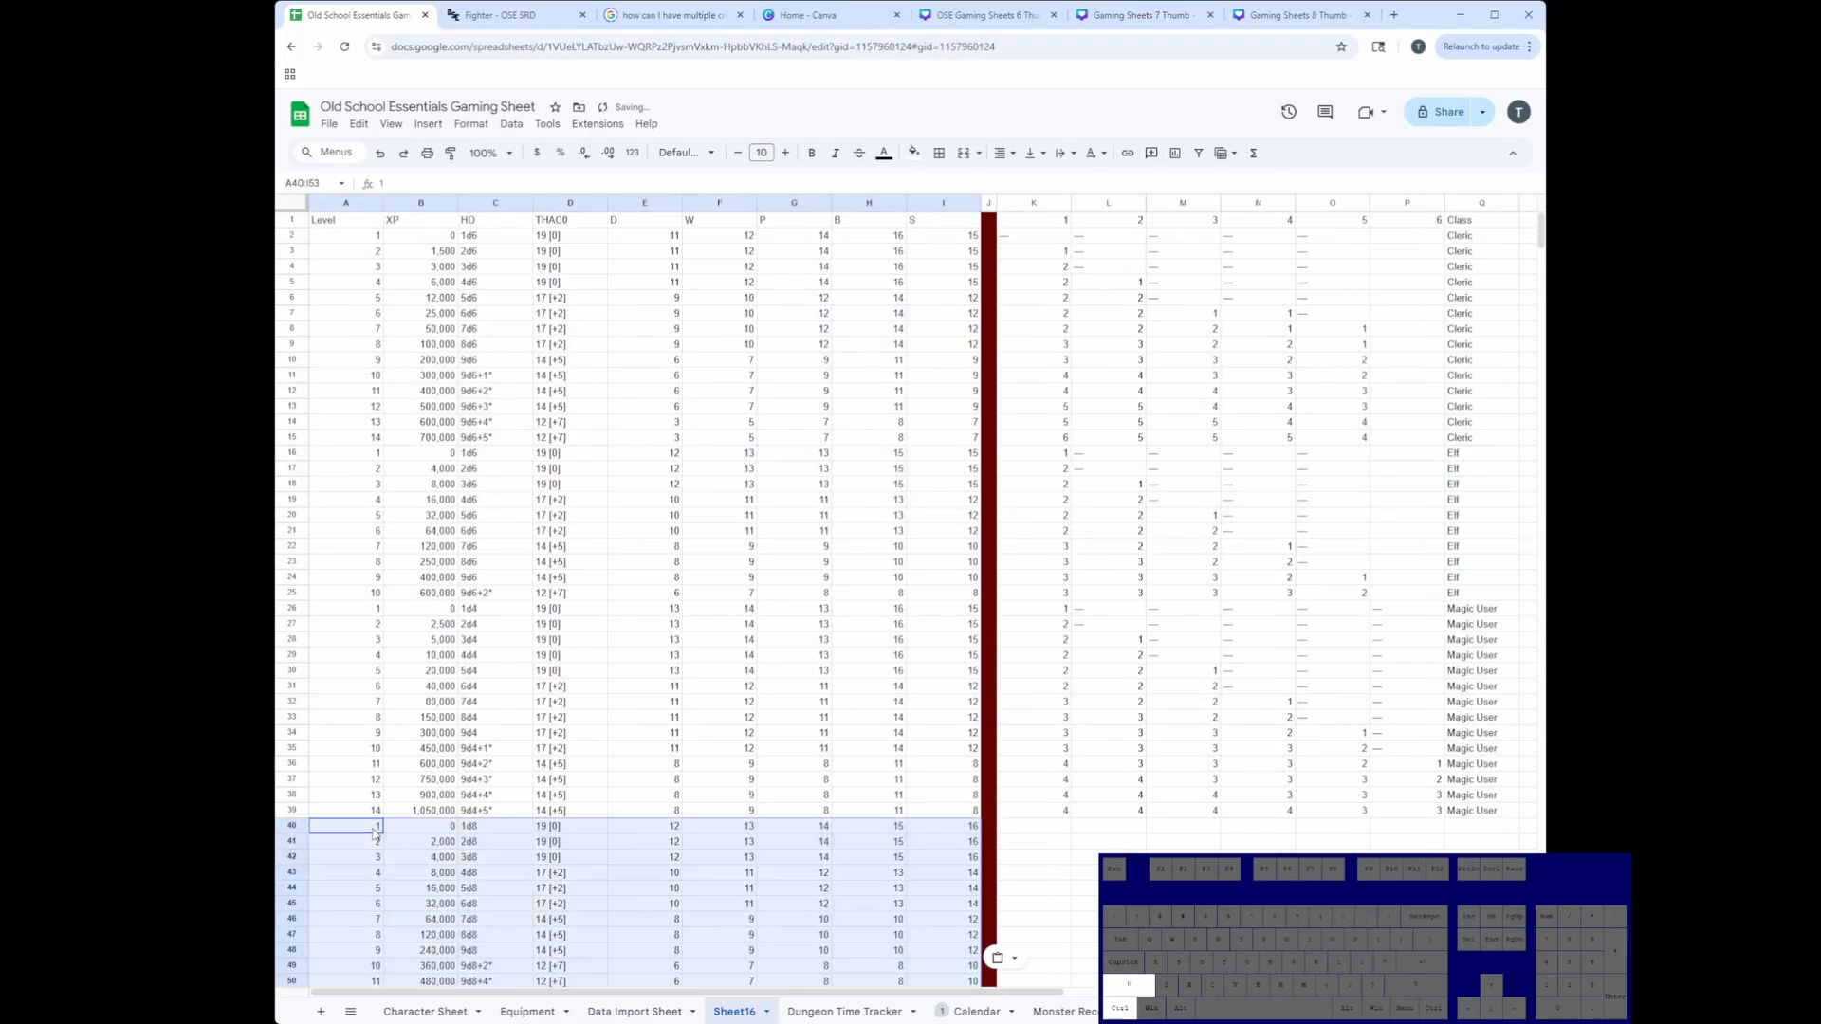
# Step: Enter Fighter as the class in Q40, beside the first pasted Fighter row
pyautogui.scroll(-3, 1483, 684)
pyautogui.click(1482, 685)
pyautogui.write('Fighter')
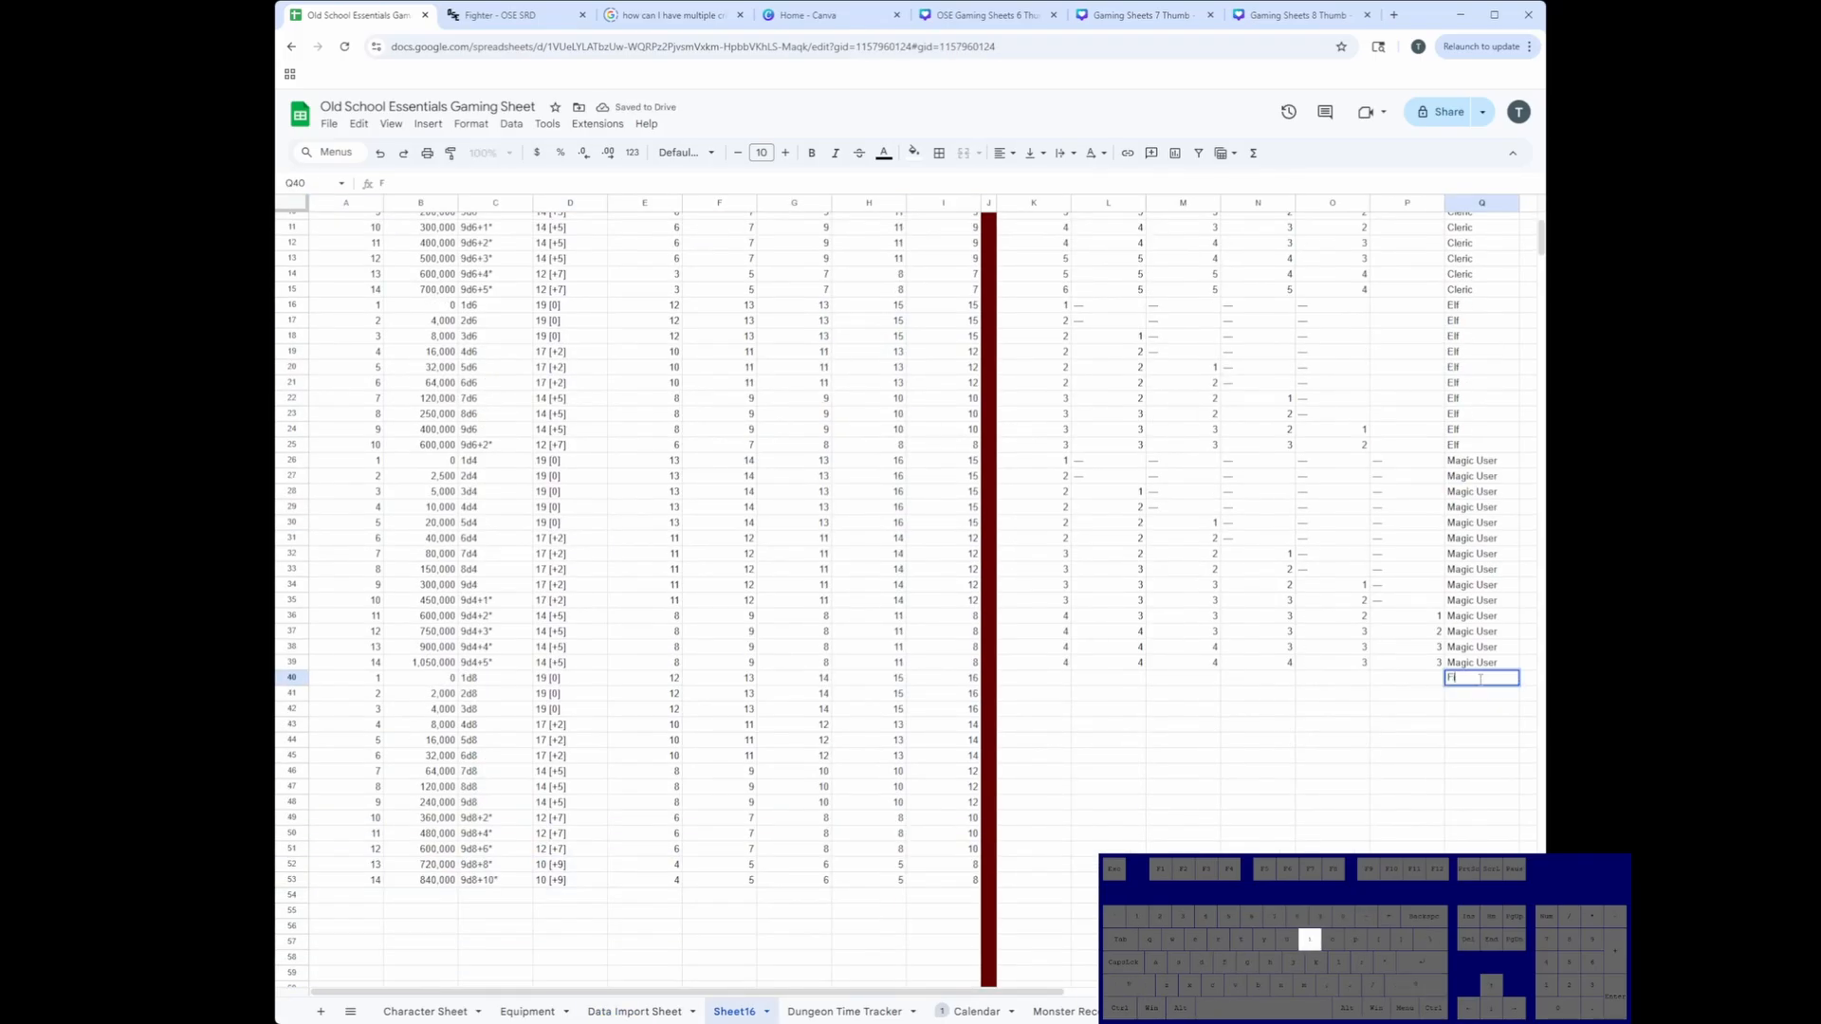
pyautogui.press('Return')
# Step: Copy the Fighter label from Q40 and fill it down the Class column through Q53
pyautogui.click(1483, 685)
pyautogui.hotkey('ctrl', 'c')
pyautogui.hotkey('ctrl', 'Left')
pyautogui.hotkey('ctrl', 'Down')
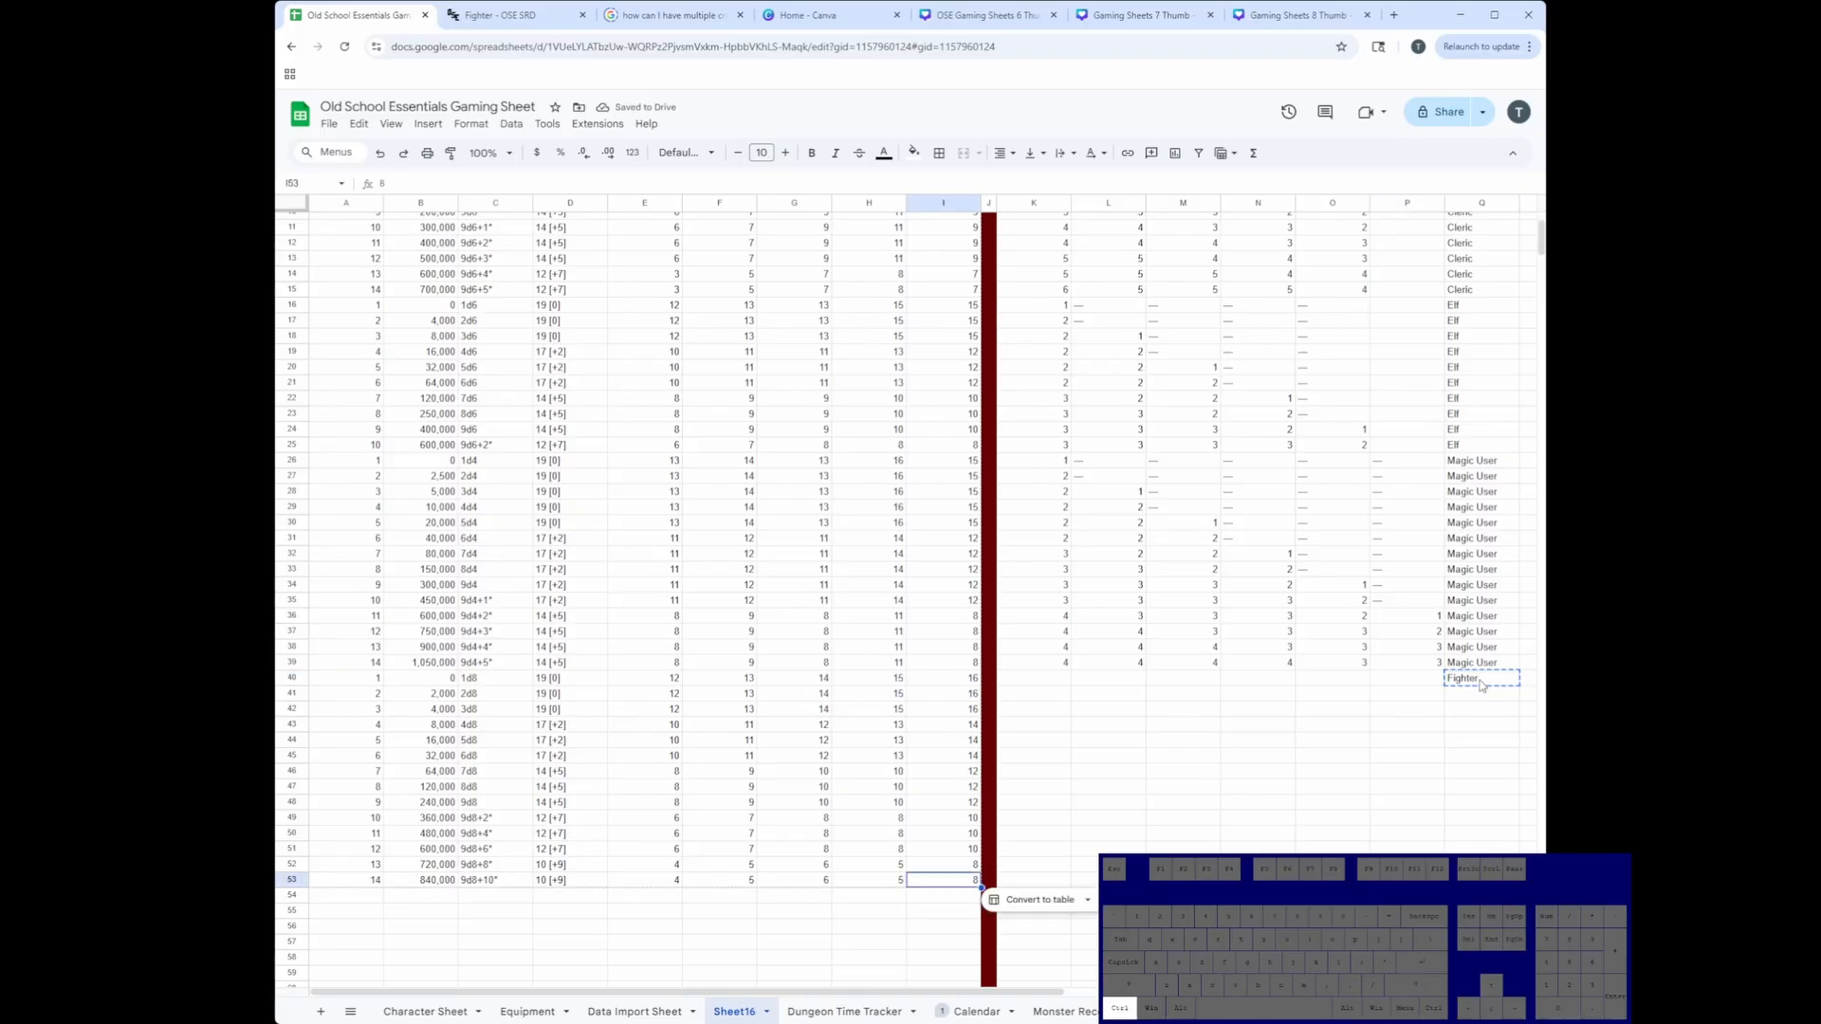
pyautogui.hotkey('ctrl', 'Right')
pyautogui.hotkey('ctrl', 'Left')
pyautogui.press('Right')
pyautogui.press('Right')
pyautogui.press('Right')
pyautogui.press('Right')
pyautogui.press('Right')
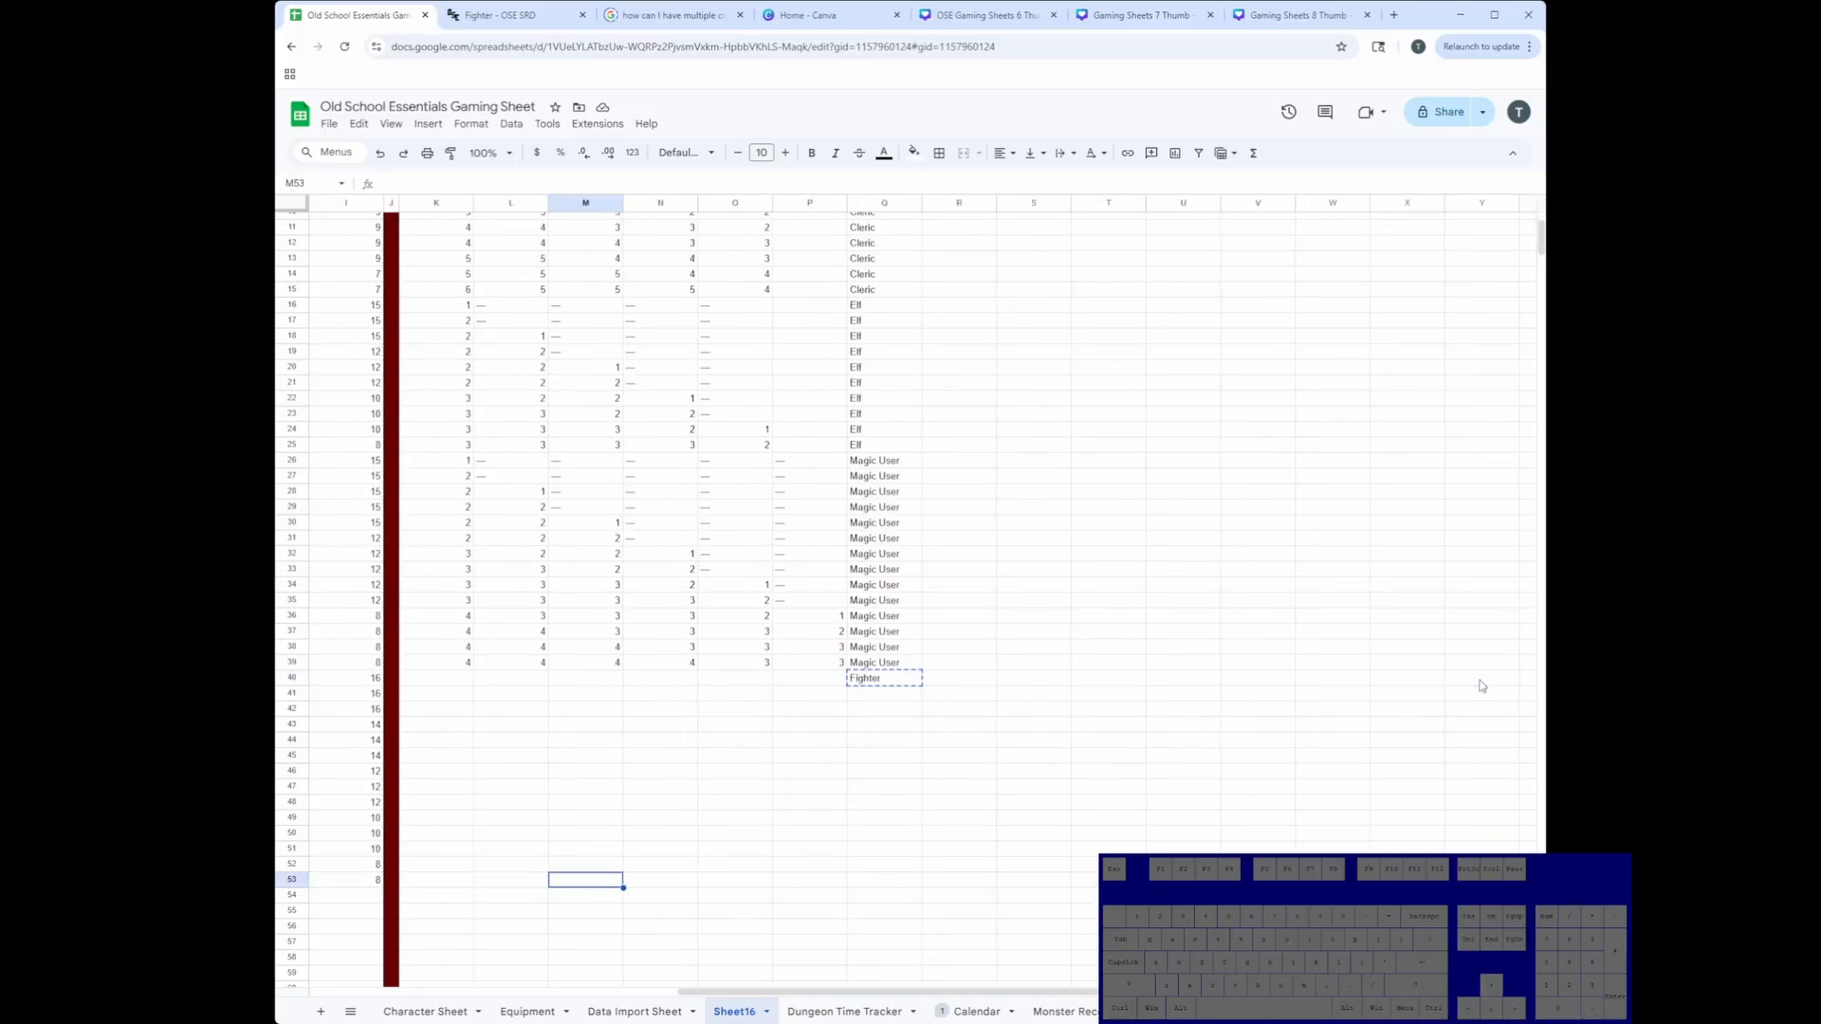
pyautogui.press('Right')
pyautogui.press('Right')
pyautogui.press('Right')
pyautogui.hotkey('ctrl', 'shift', 'Up')
pyautogui.hotkey('ctrl', 'v')
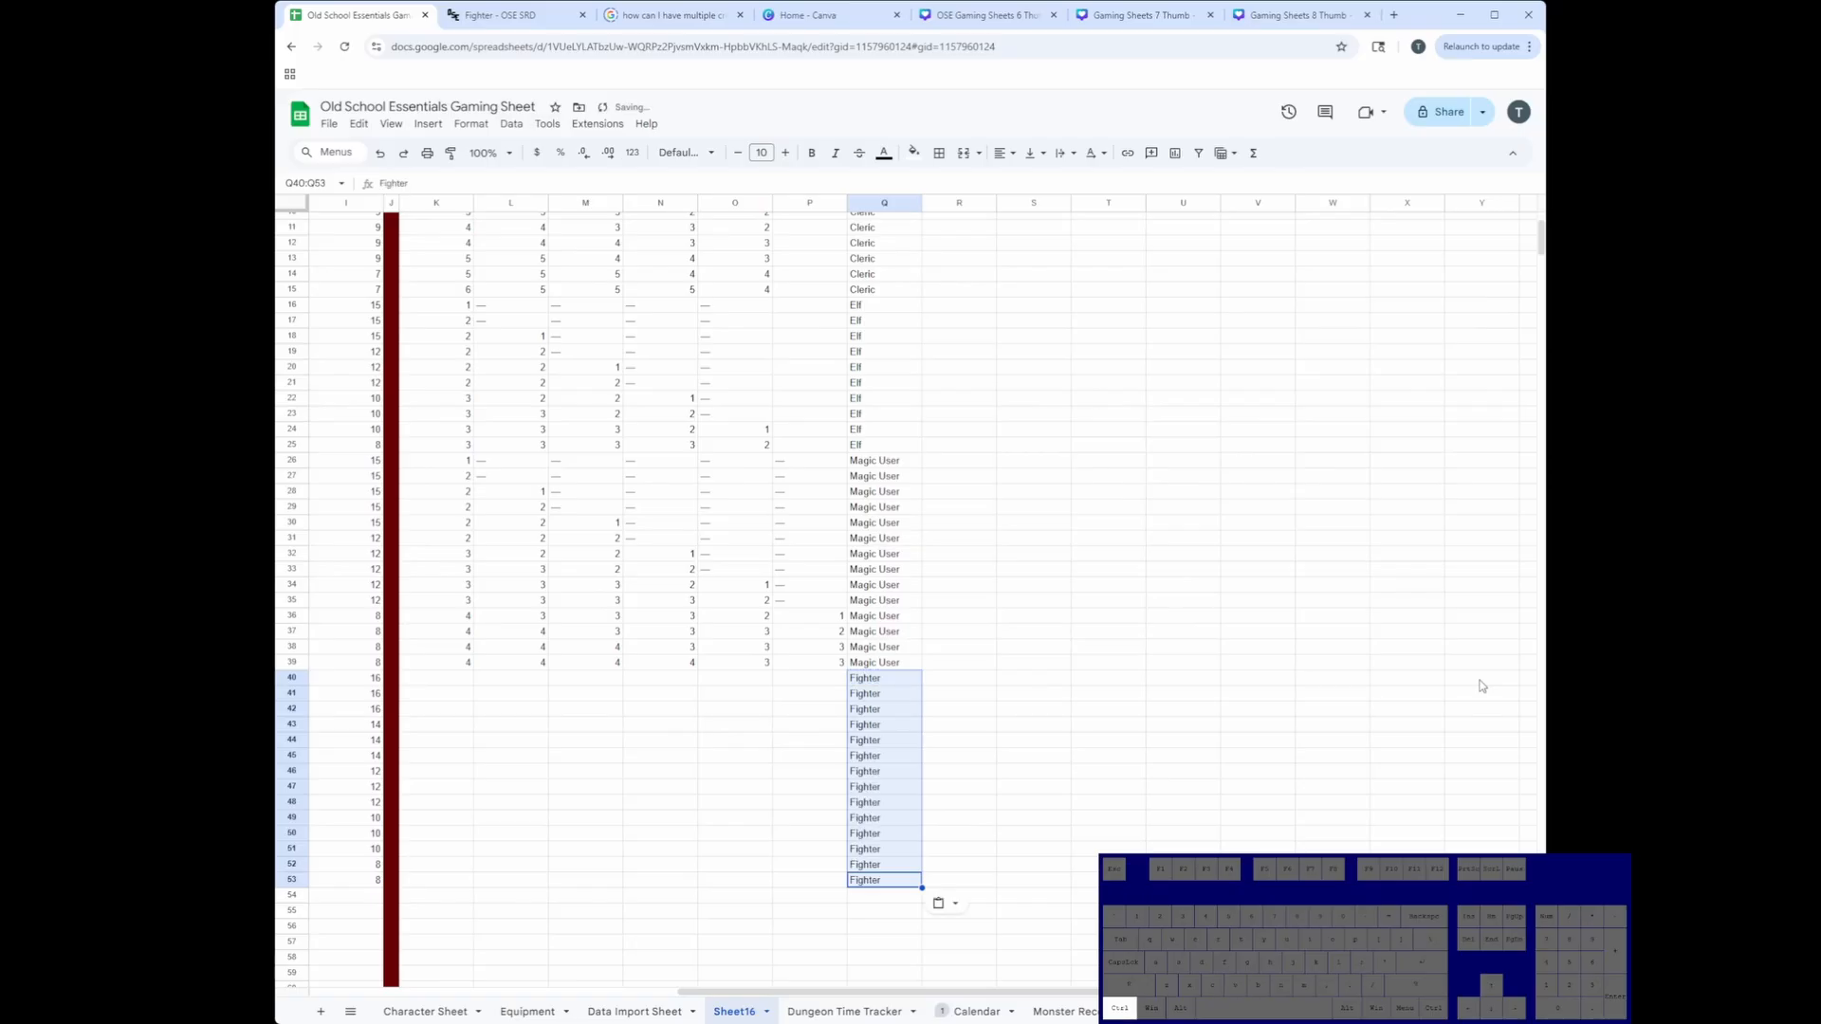
# Step: Copy the dash placeholder from P35 into the empty level 6 spell cells P2:P25 for Cleric and Elf
pyautogui.moveTo(1012, 991); pyautogui.dragTo(465, 986)
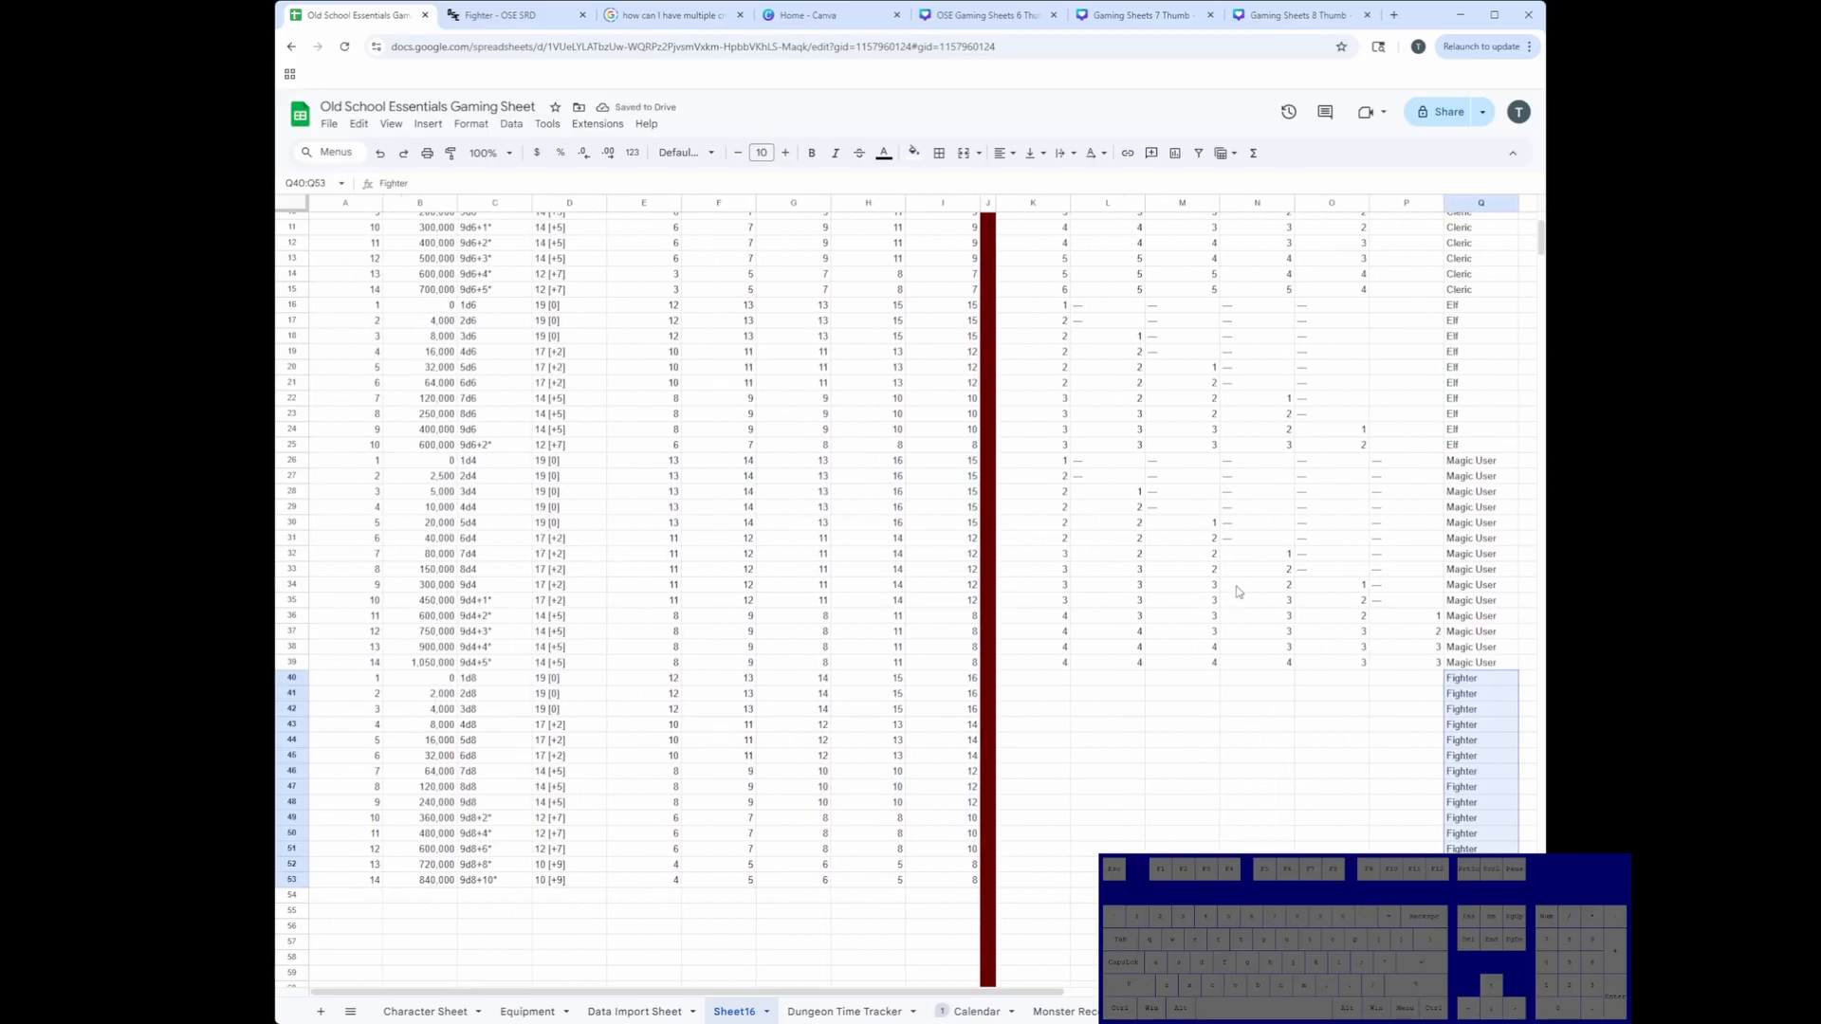
pyautogui.scroll(-2, 1376, 574)
pyautogui.moveTo(1029, 606); pyautogui.dragTo(1401, 808)
pyautogui.click(1402, 526)
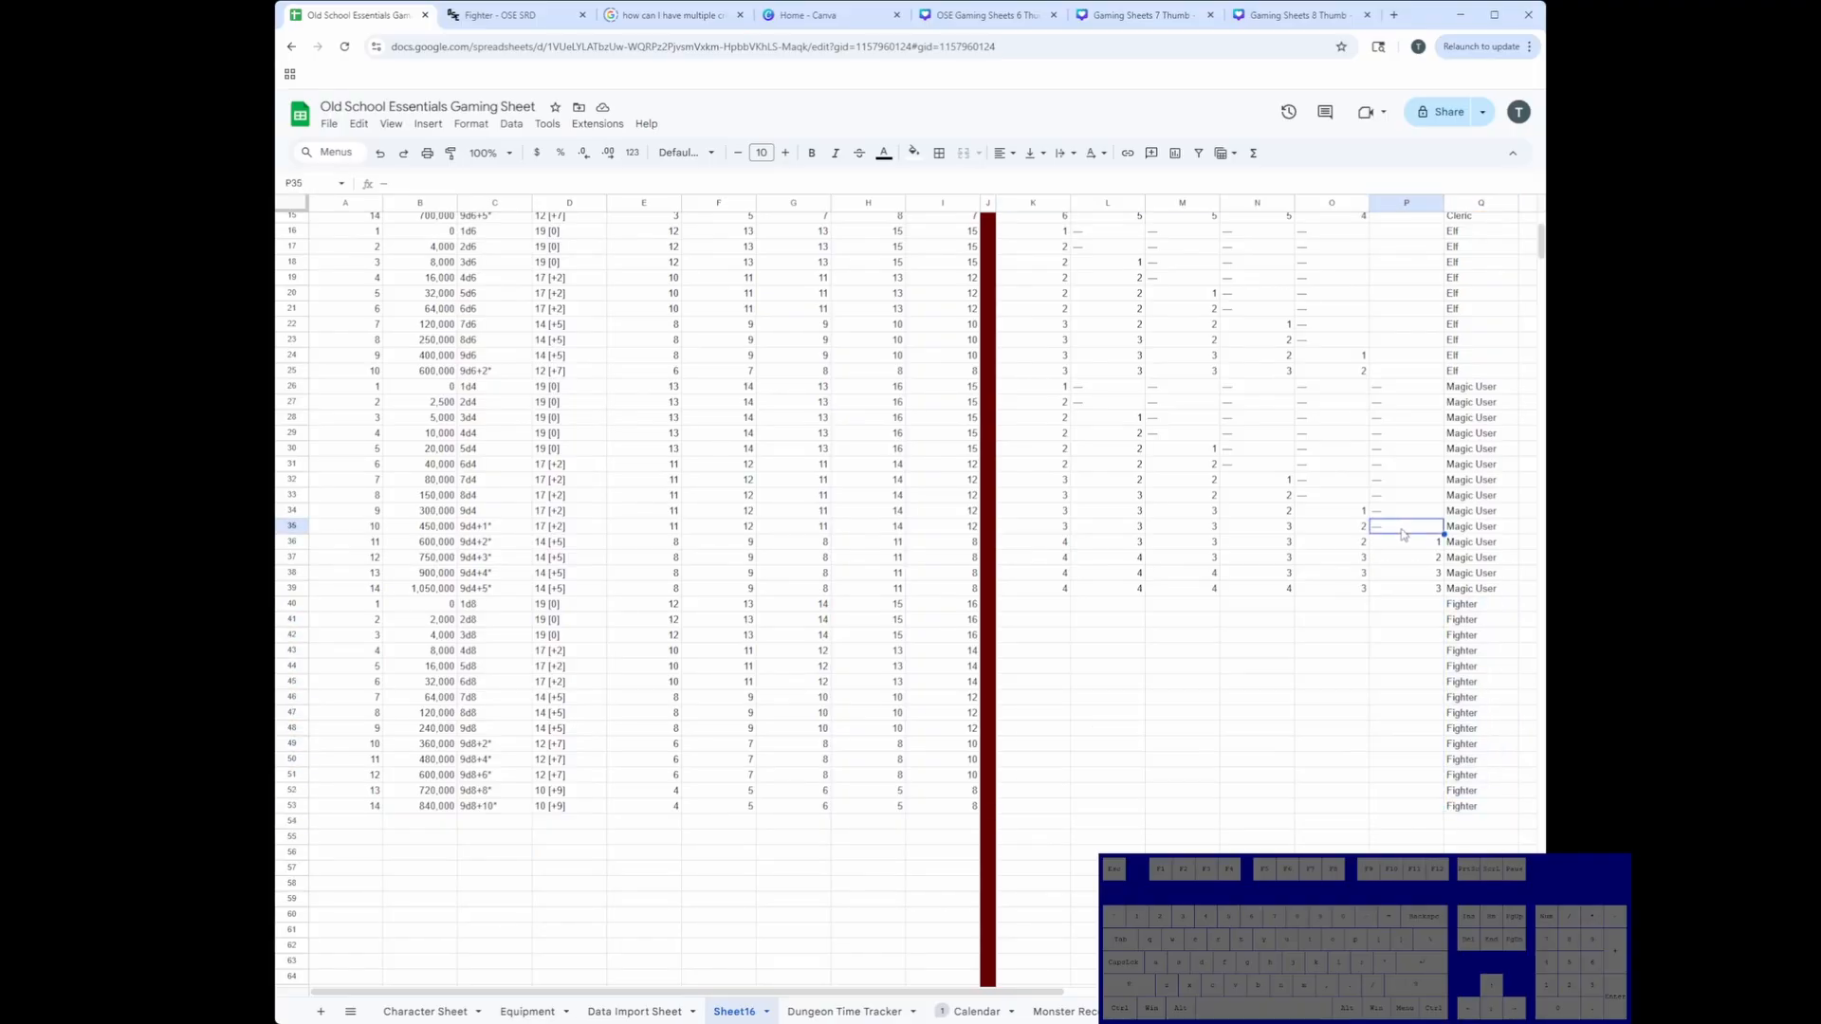
pyautogui.scroll(5, 1363, 595)
pyautogui.hotkey('ctrl', 'c')
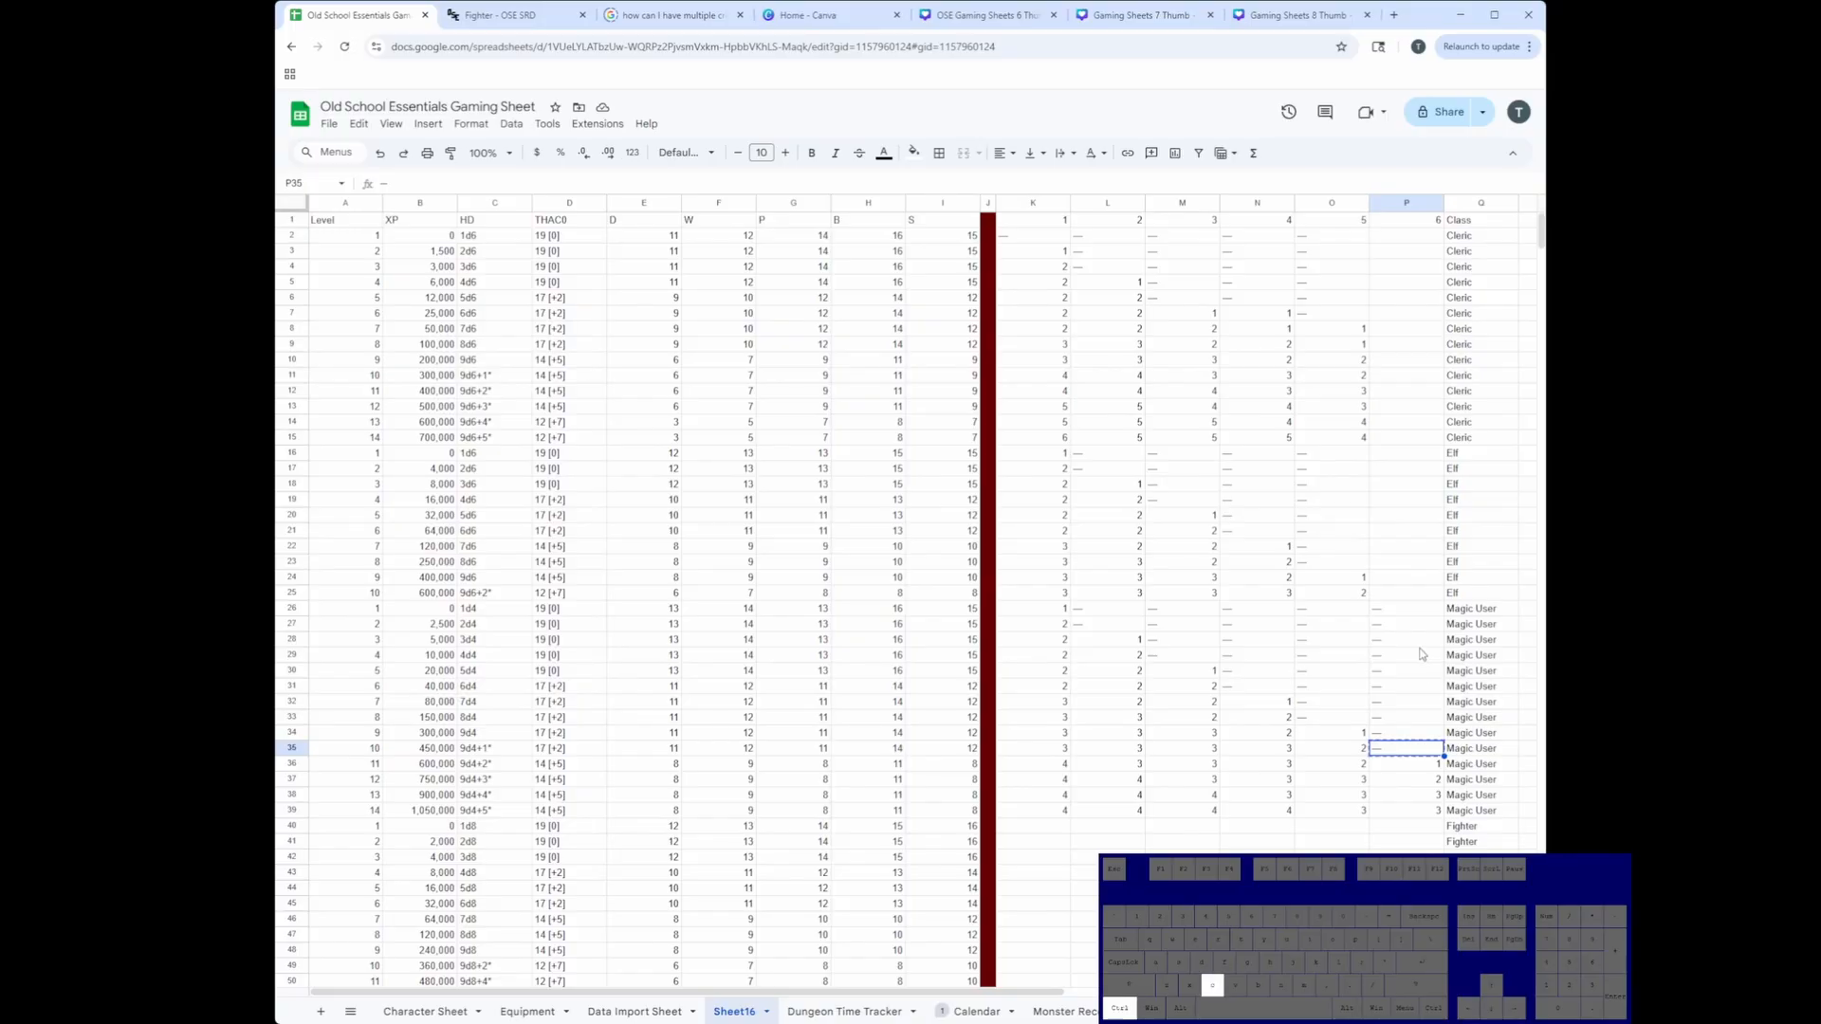
pyautogui.click(1400, 598)
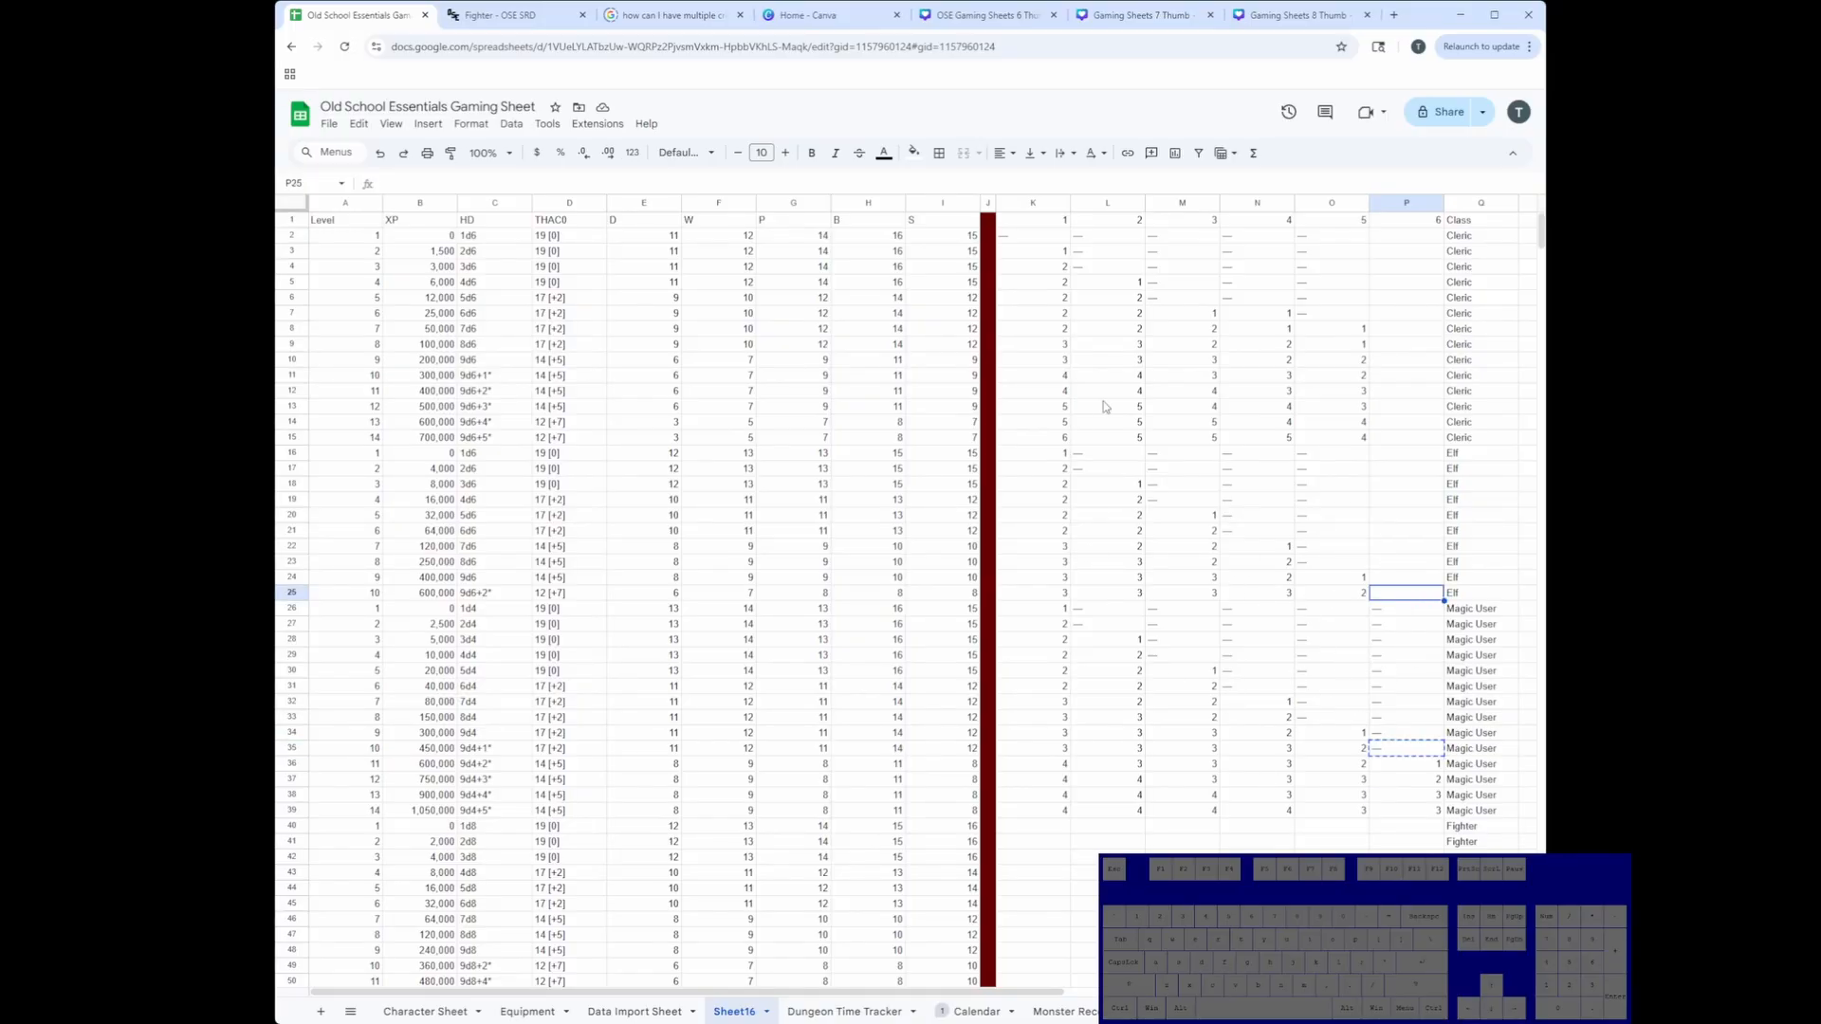
pyautogui.keyDown('shift'); pyautogui.click(1408, 242); pyautogui.keyUp('shift')
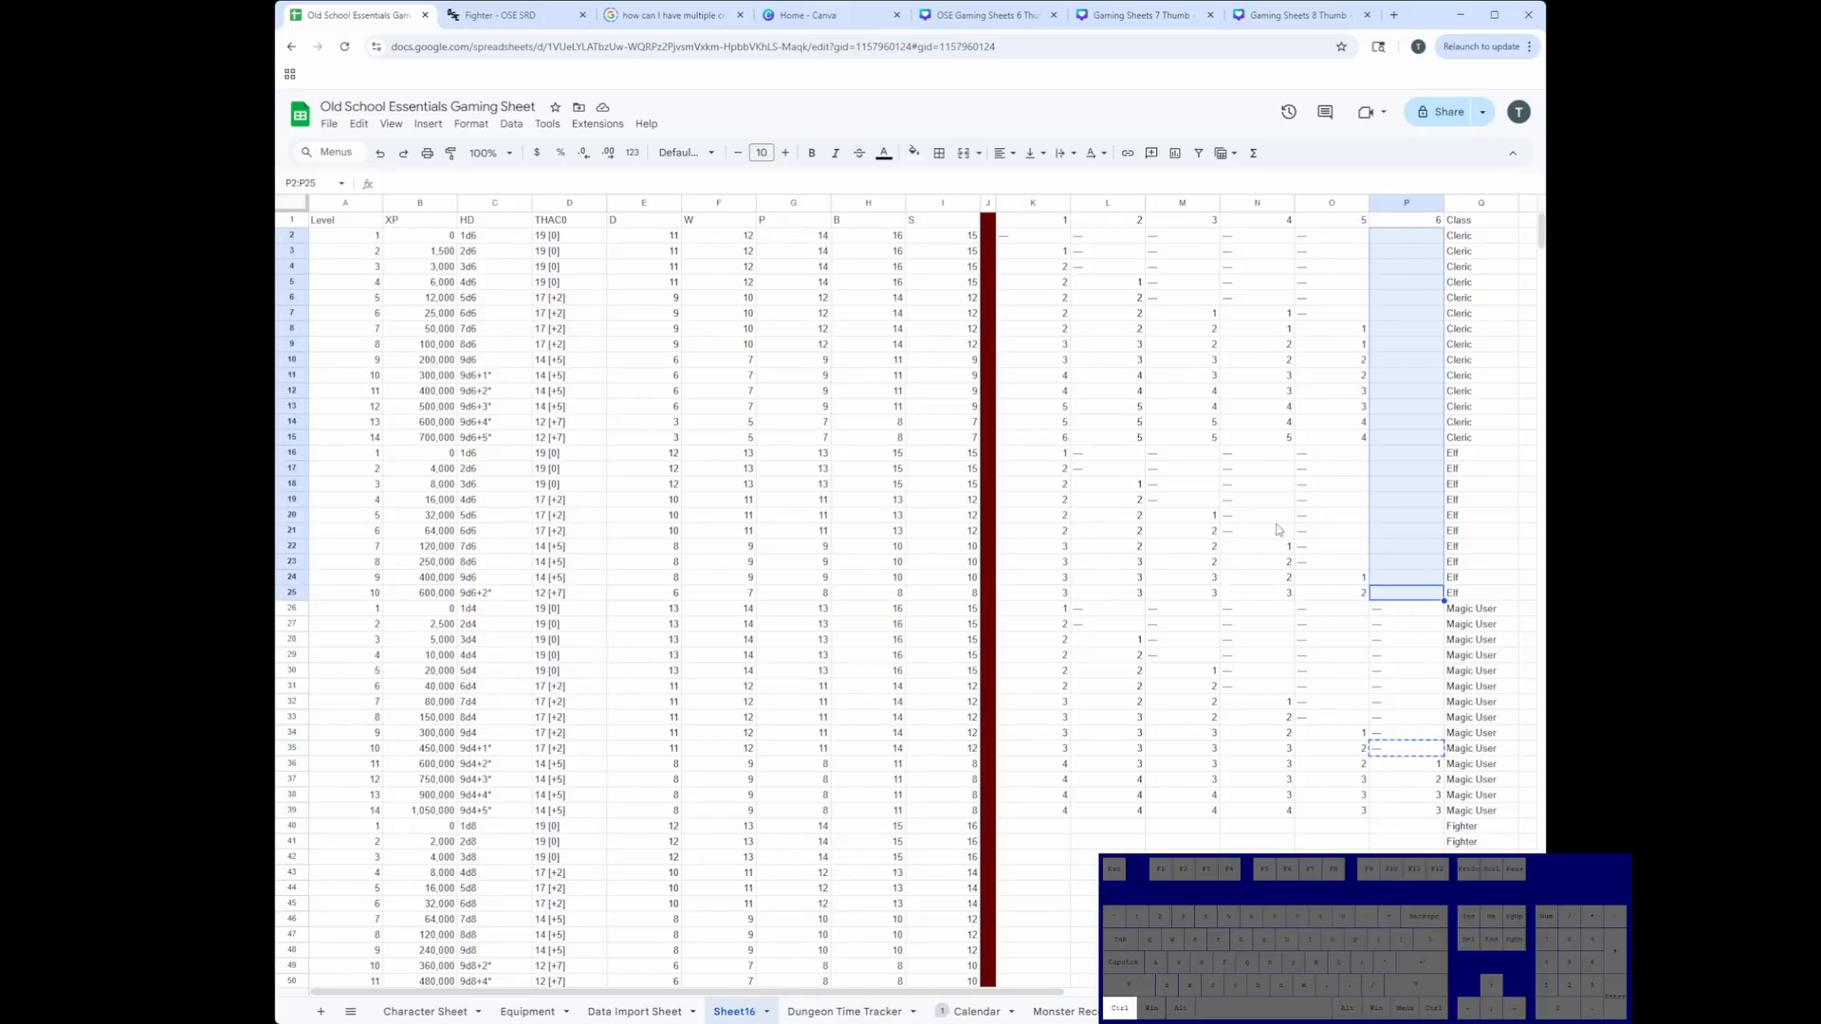
pyautogui.hotkey('ctrl', 'v')
# Step: Fill the Fighter's empty spell cells K40:P53 with the copied dash placeholder
pyautogui.scroll(-6, 1380, 474)
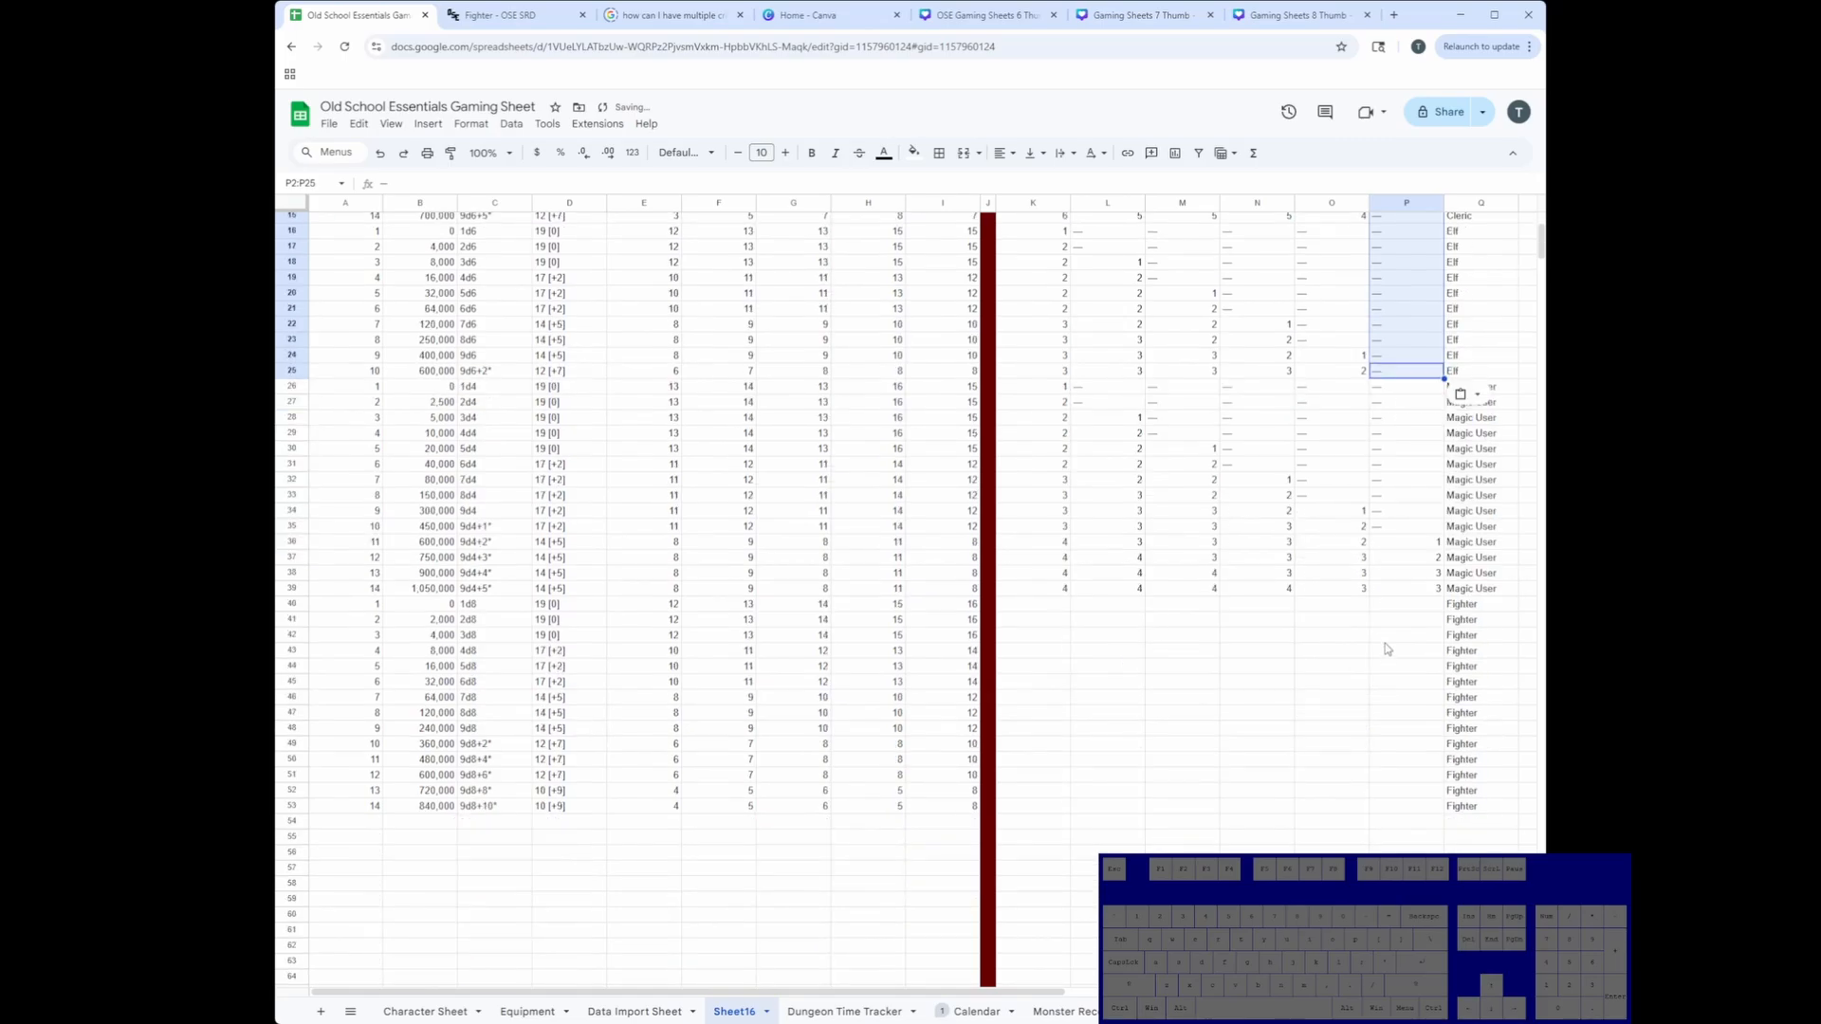
pyautogui.click(1406, 532)
pyautogui.keyDown('shift'); pyautogui.click(1052, 752); pyautogui.keyUp('shift')
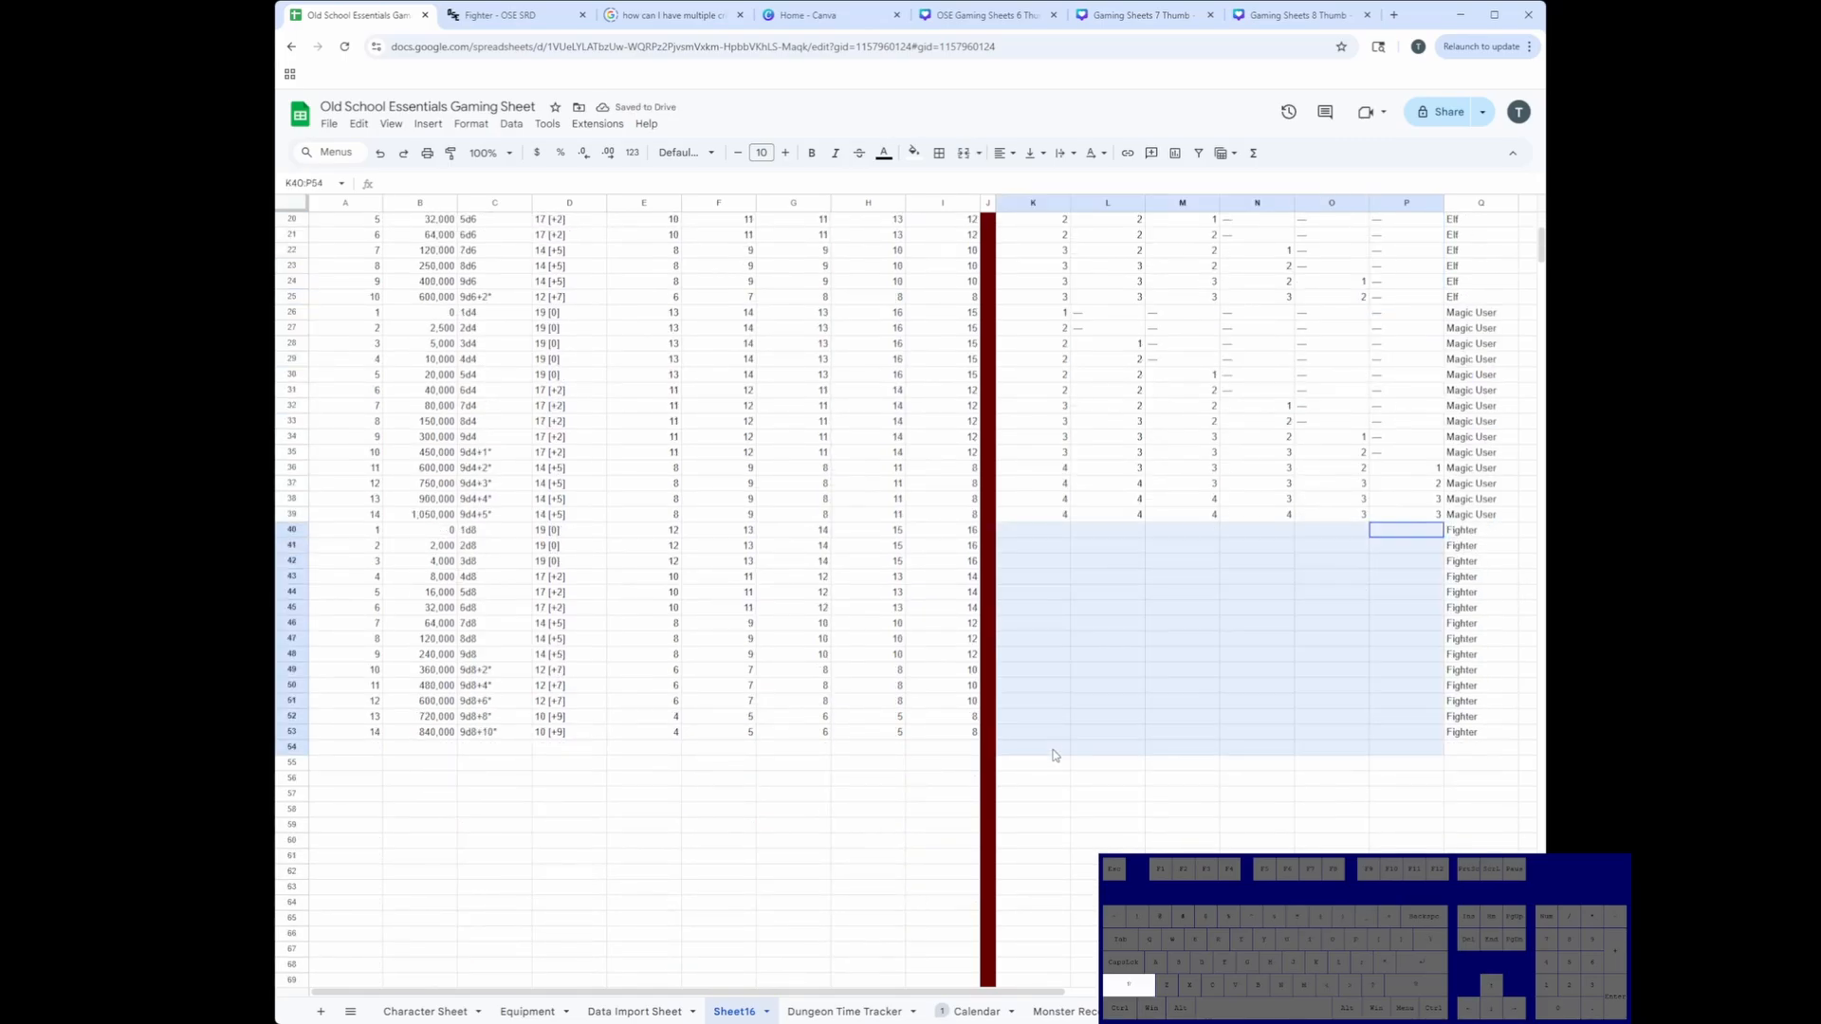
pyautogui.click(1406, 733)
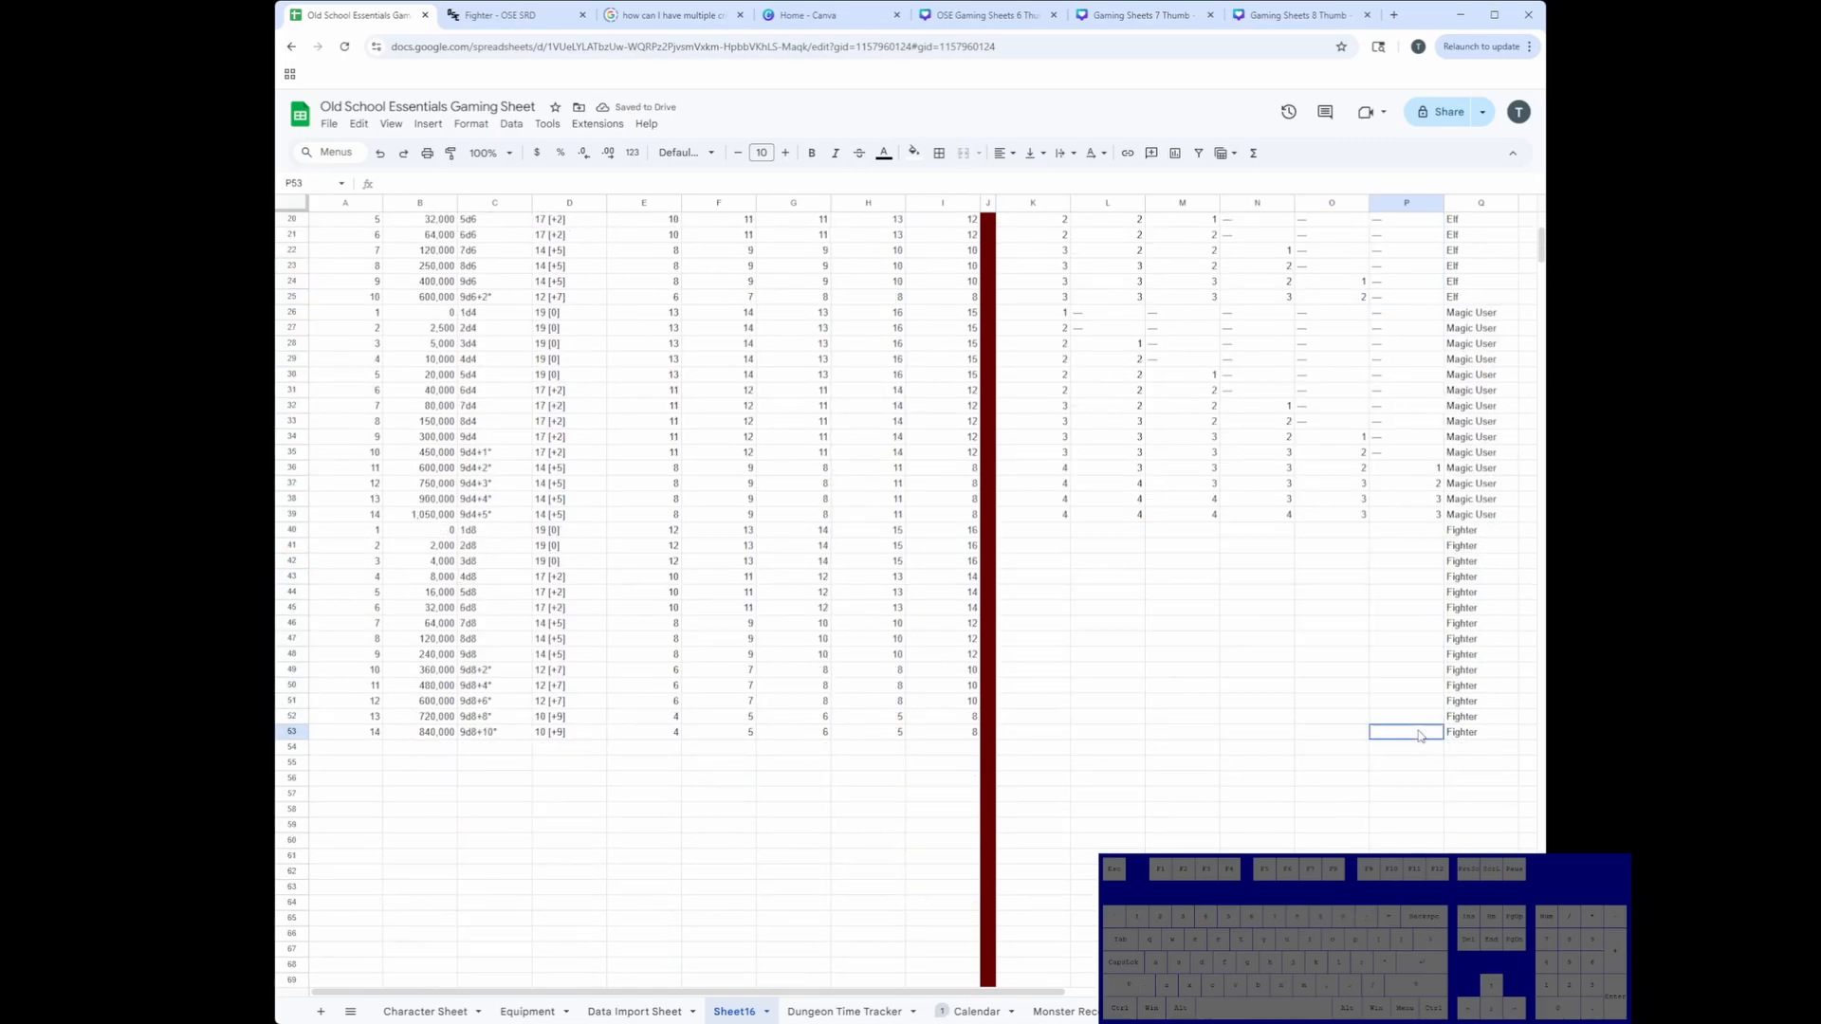
pyautogui.keyDown('shift'); pyautogui.click(1053, 533); pyautogui.keyUp('shift')
pyautogui.hotkey('ctrl', 'v')
pyautogui.click(1250, 622)
# Step: Check the imported Fighter level rows B7:J20 on the Data Import Sheet
pyautogui.click(636, 1011)
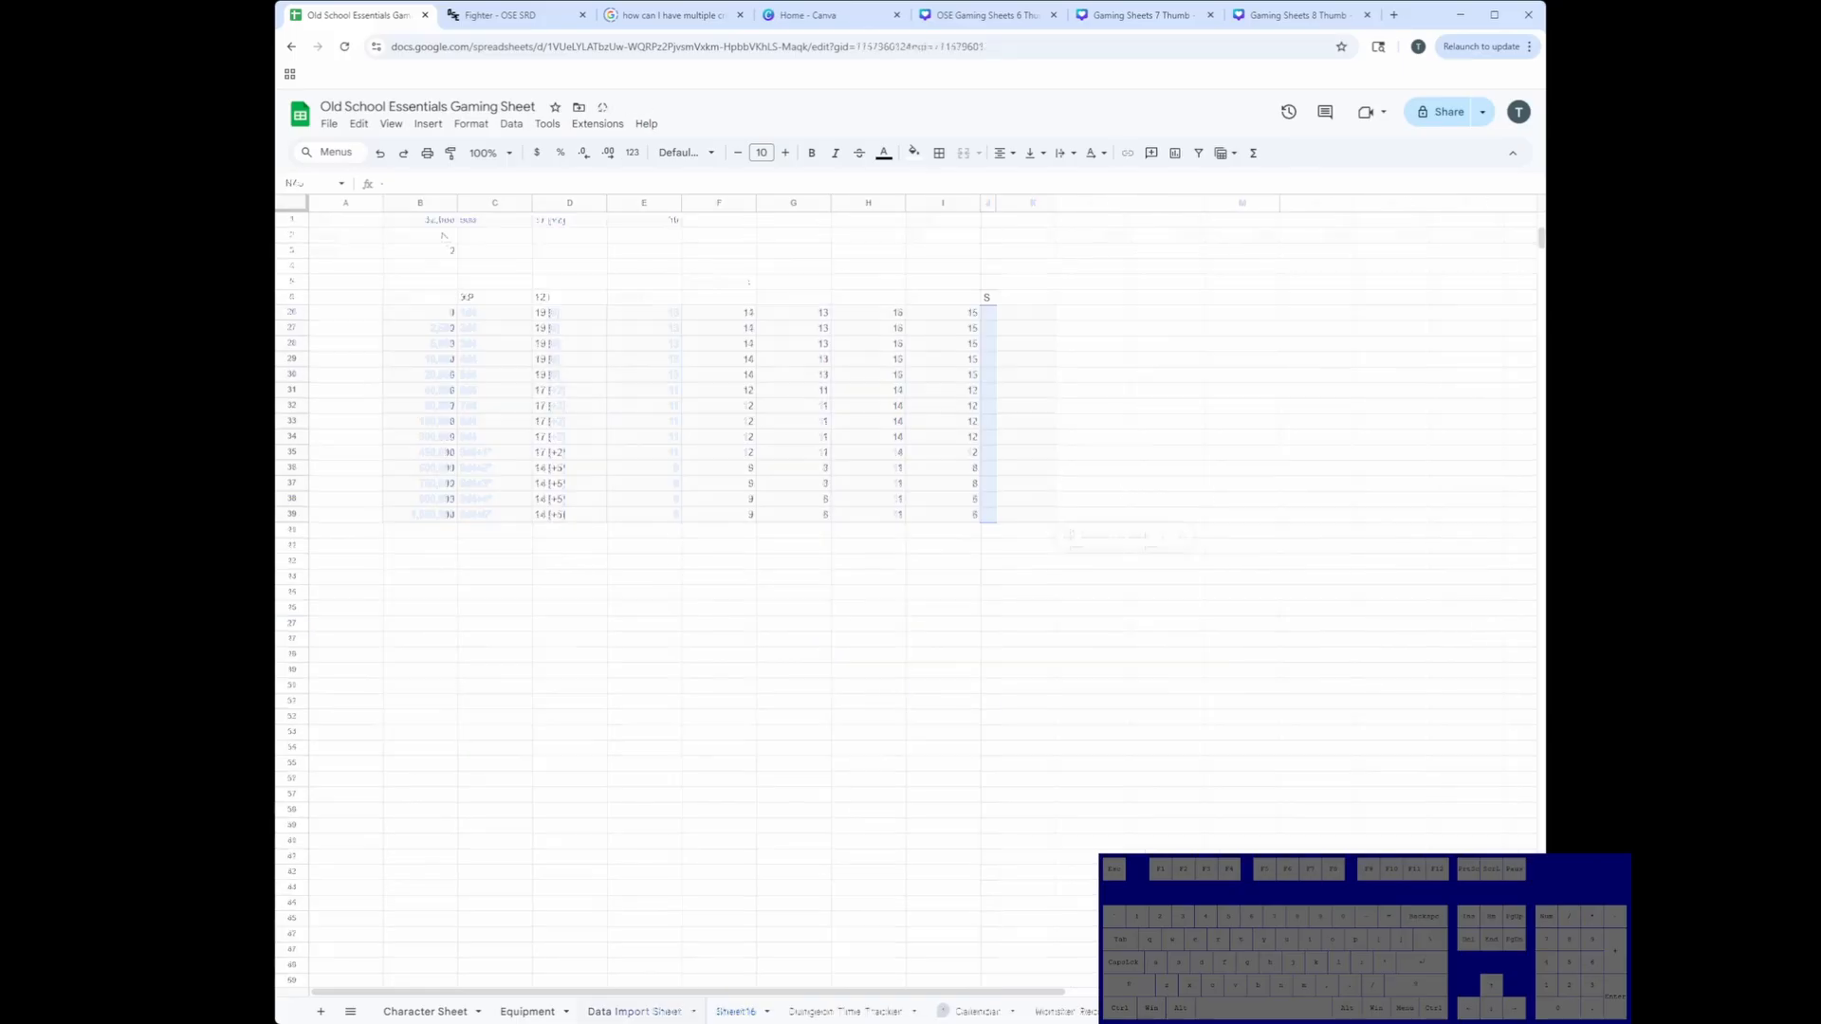
pyautogui.moveTo(417, 313); pyautogui.dragTo(1044, 515)
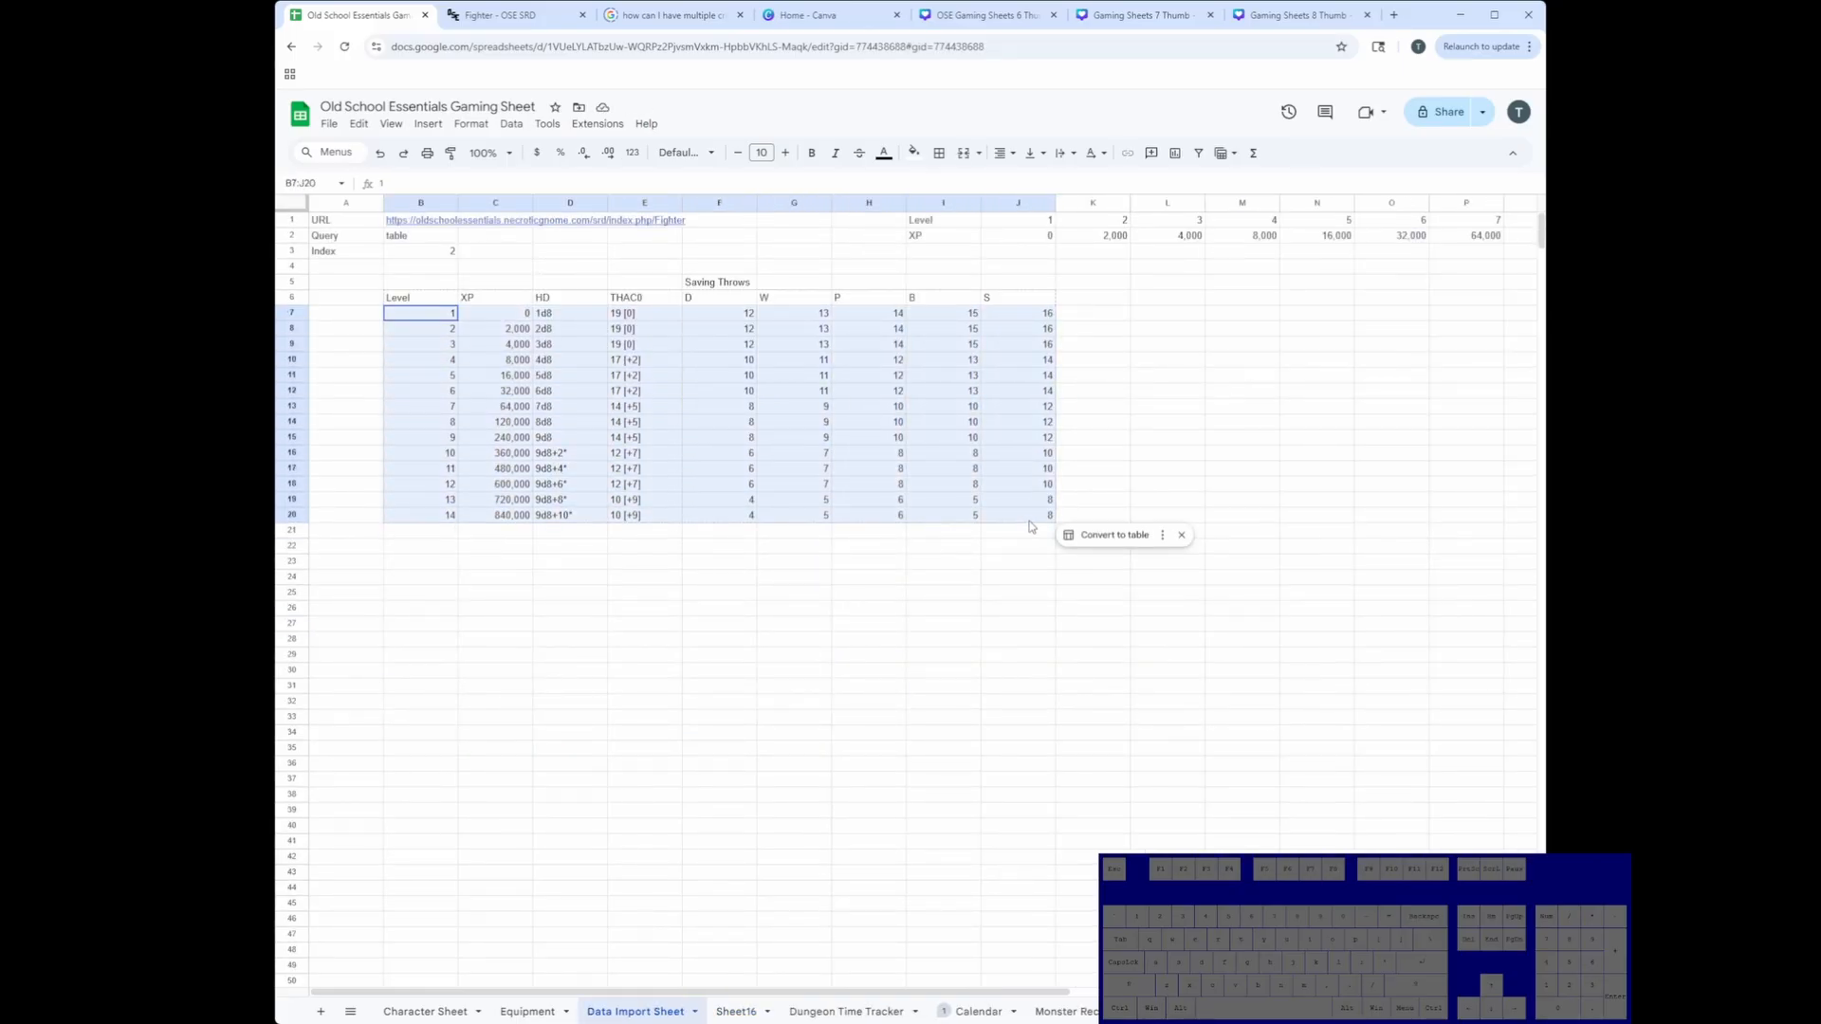
pyautogui.click(500, 16)
pyautogui.click(370, 23)
pyautogui.click(564, 438)
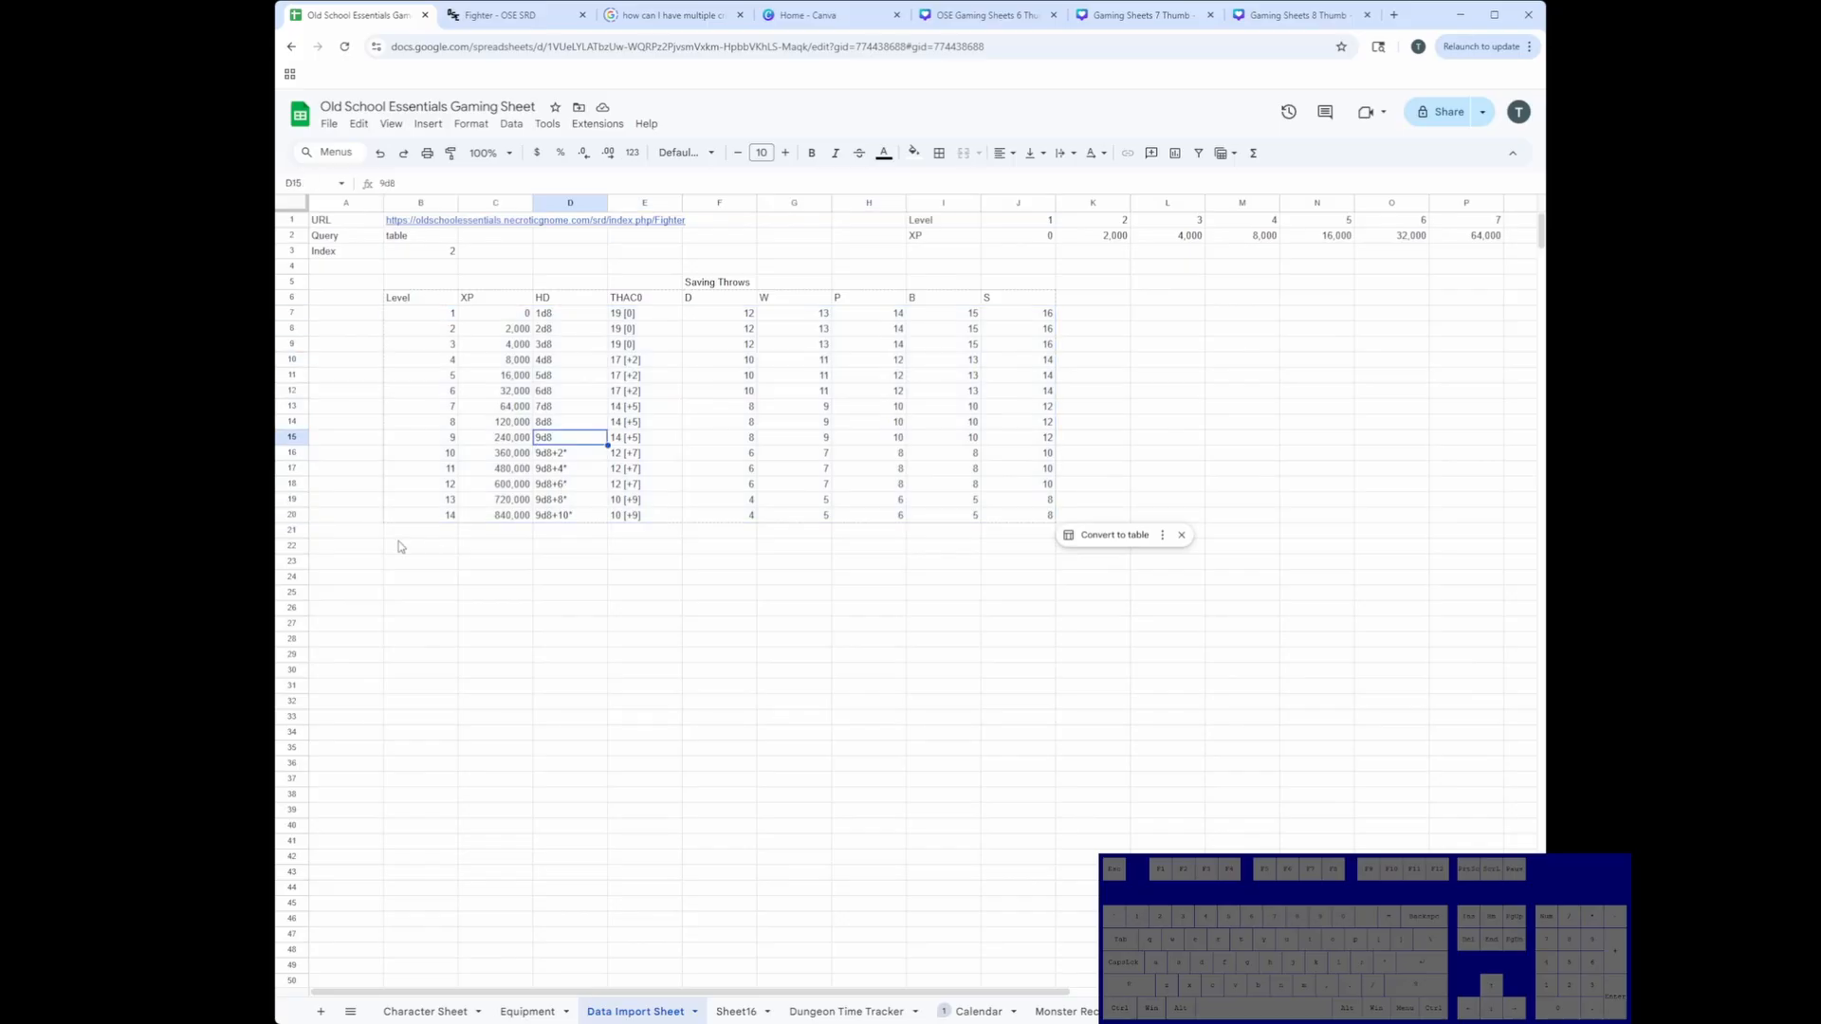
# Step: Review the combined class rows in Sheet16 from Cleric down to Thief
pyautogui.click(736, 1011)
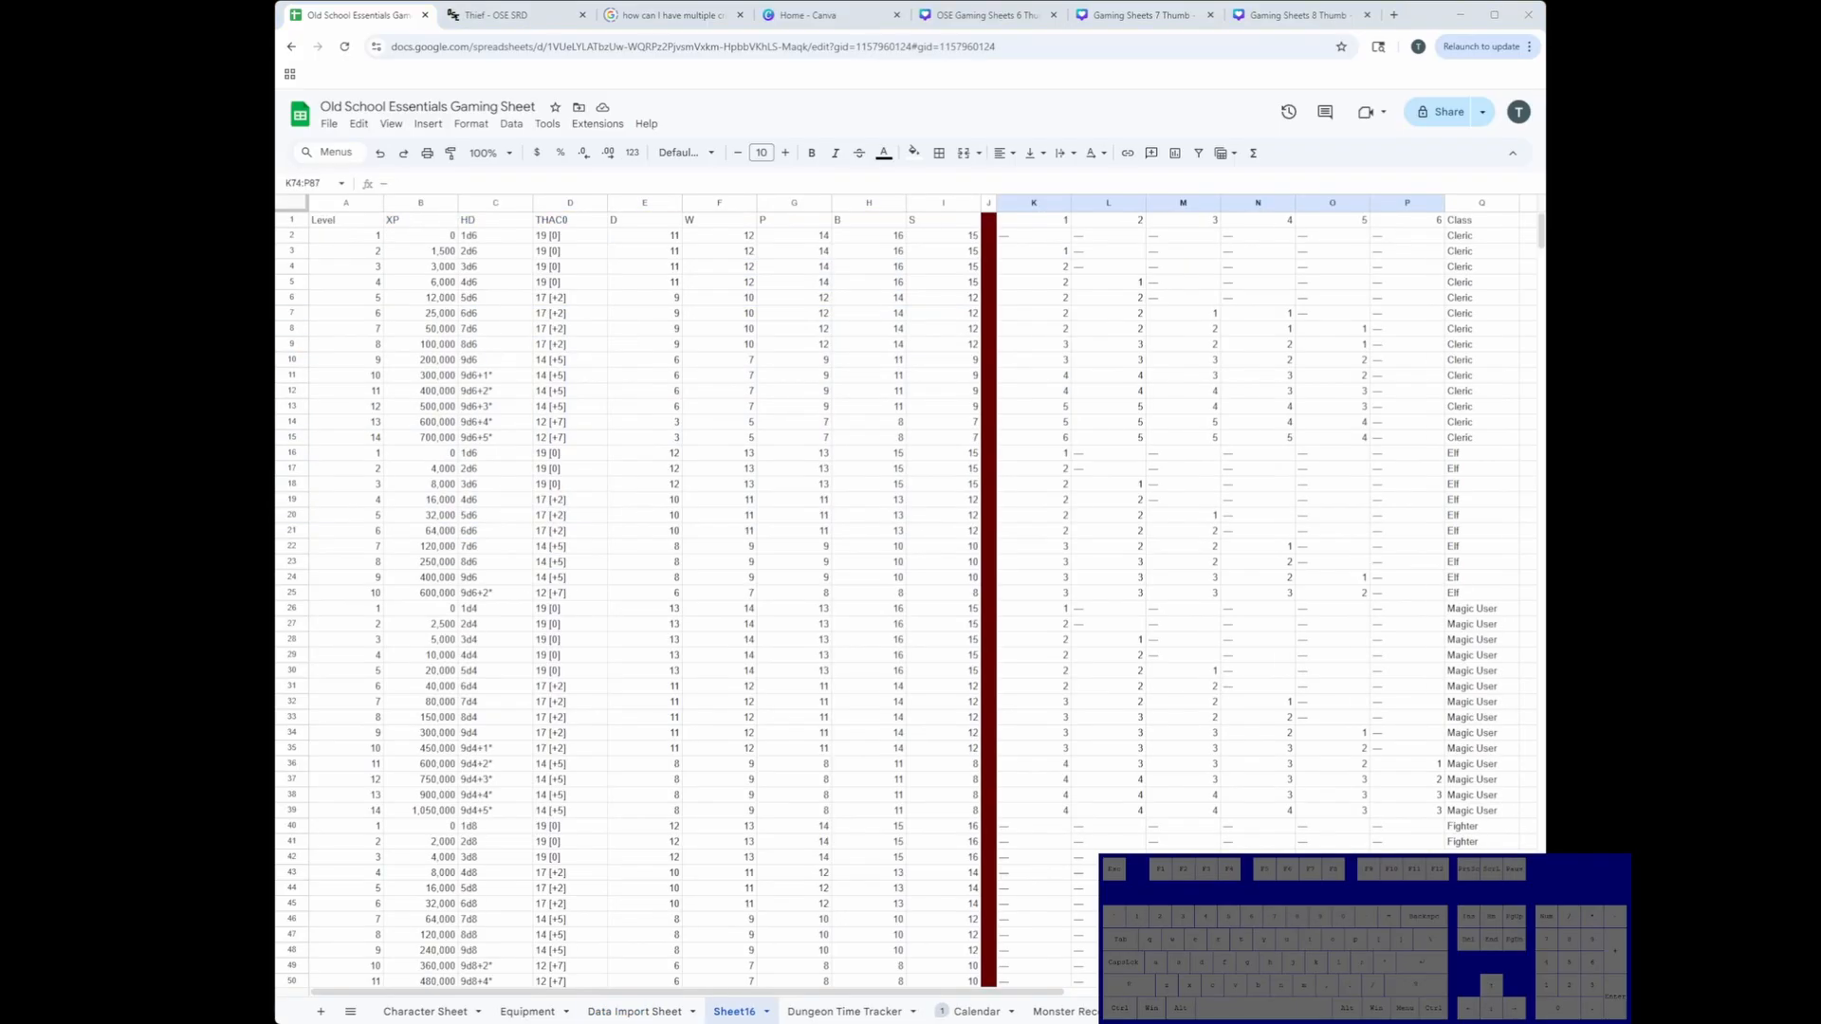
pyautogui.scroll(-9, 906, 598)
pyautogui.scroll(9, 907, 597)
pyautogui.scroll(-15, 906, 597)
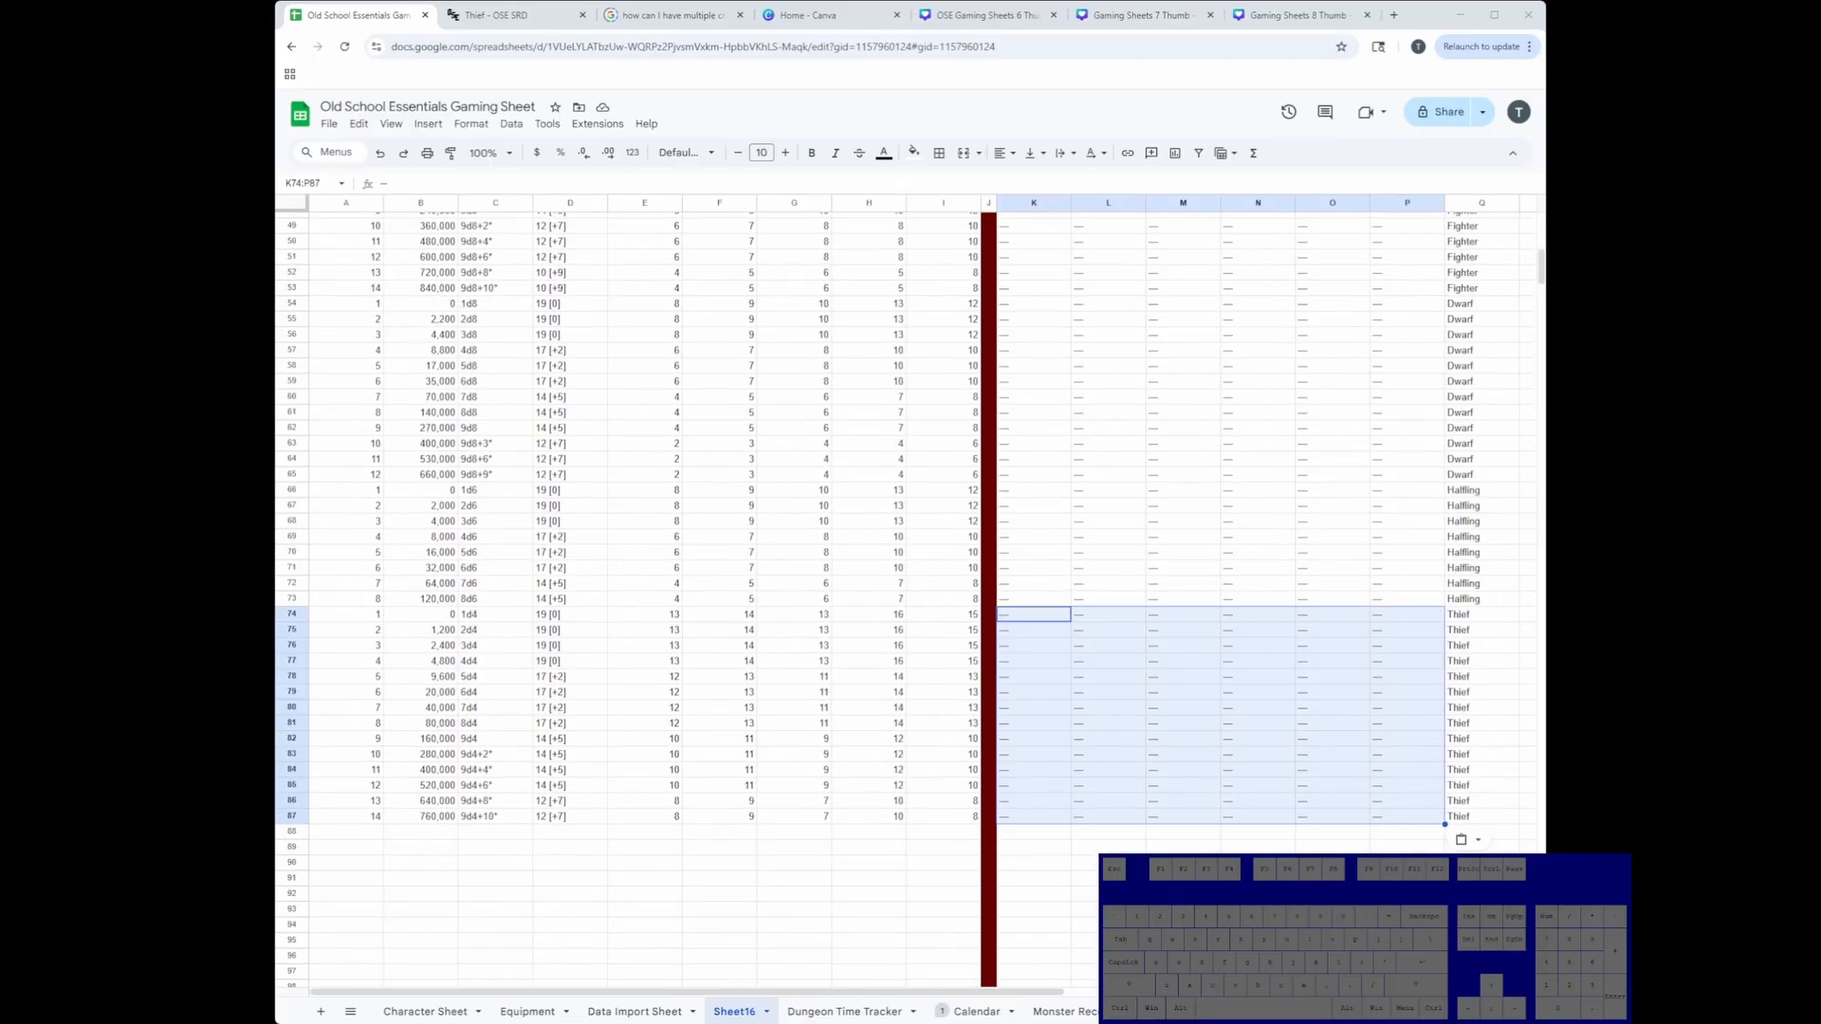
pyautogui.scroll(15, 906, 597)
pyautogui.click(572, 379)
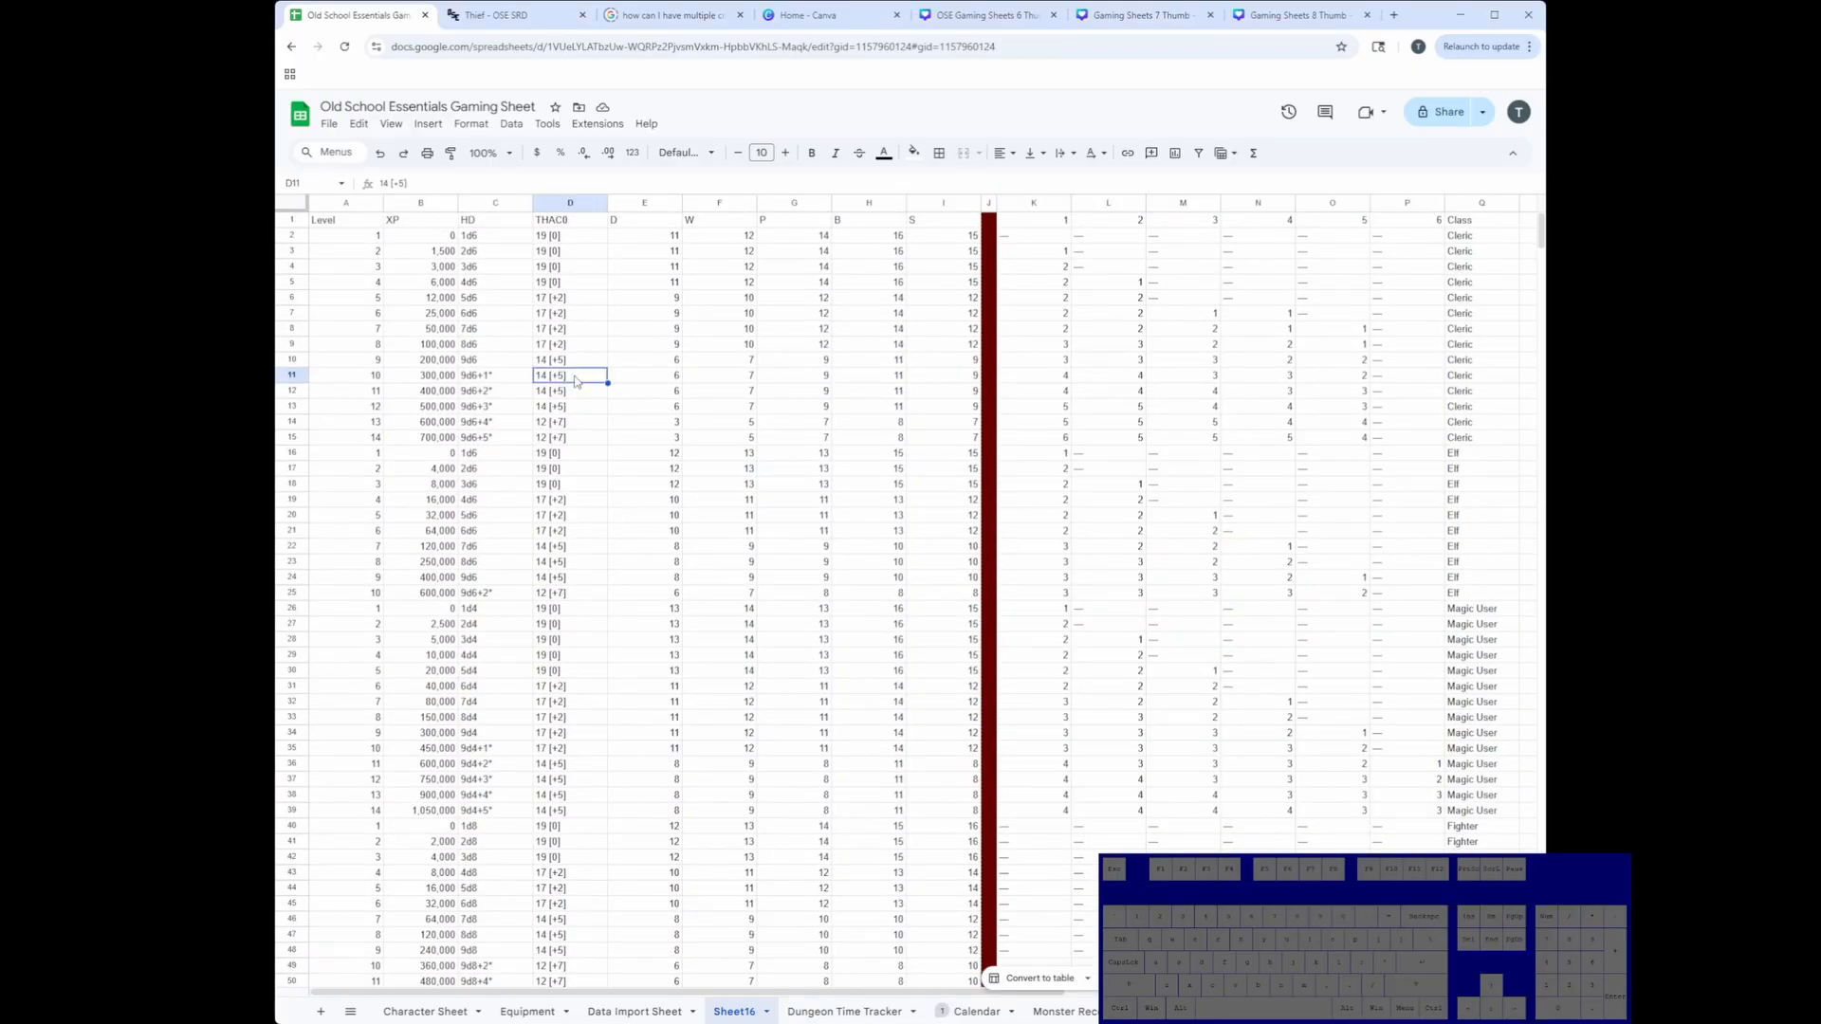
pyautogui.hotkey('ctrl', 'a')
pyautogui.hotkey('ctrl', 'a')
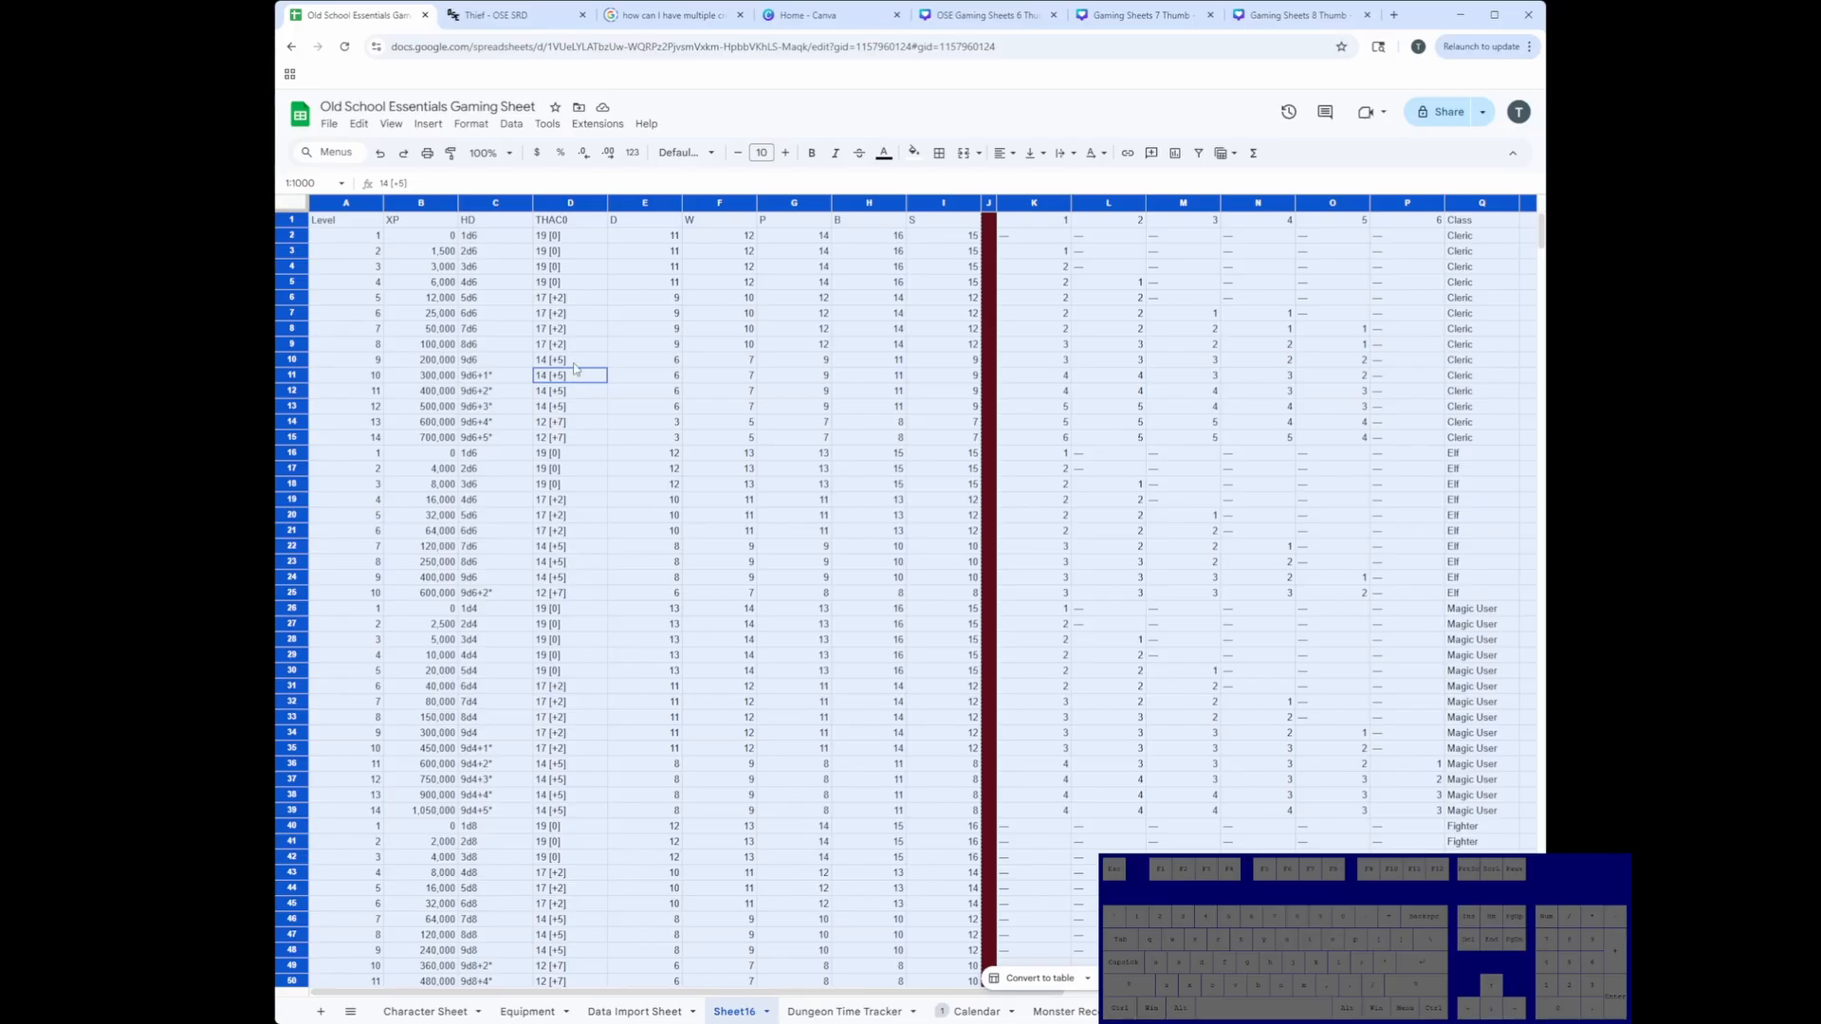
pyautogui.hscroll(5, 1012, 365)
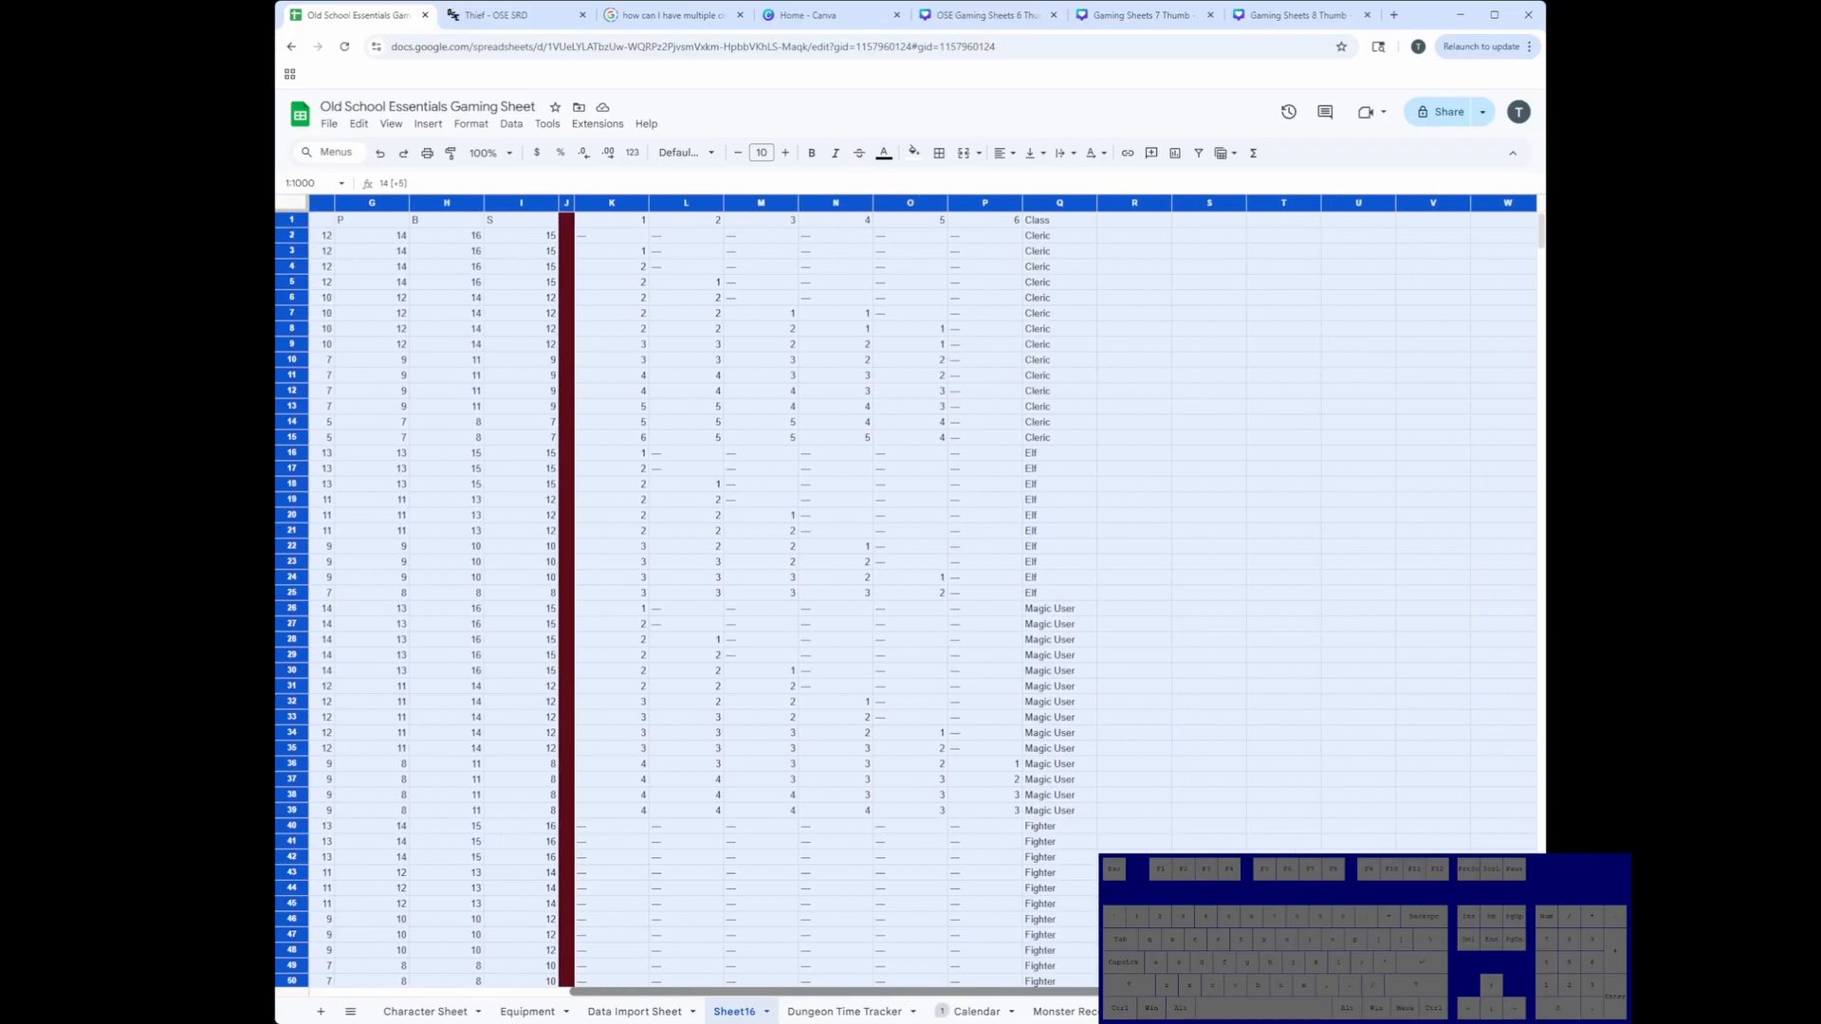
pyautogui.click(1086, 225)
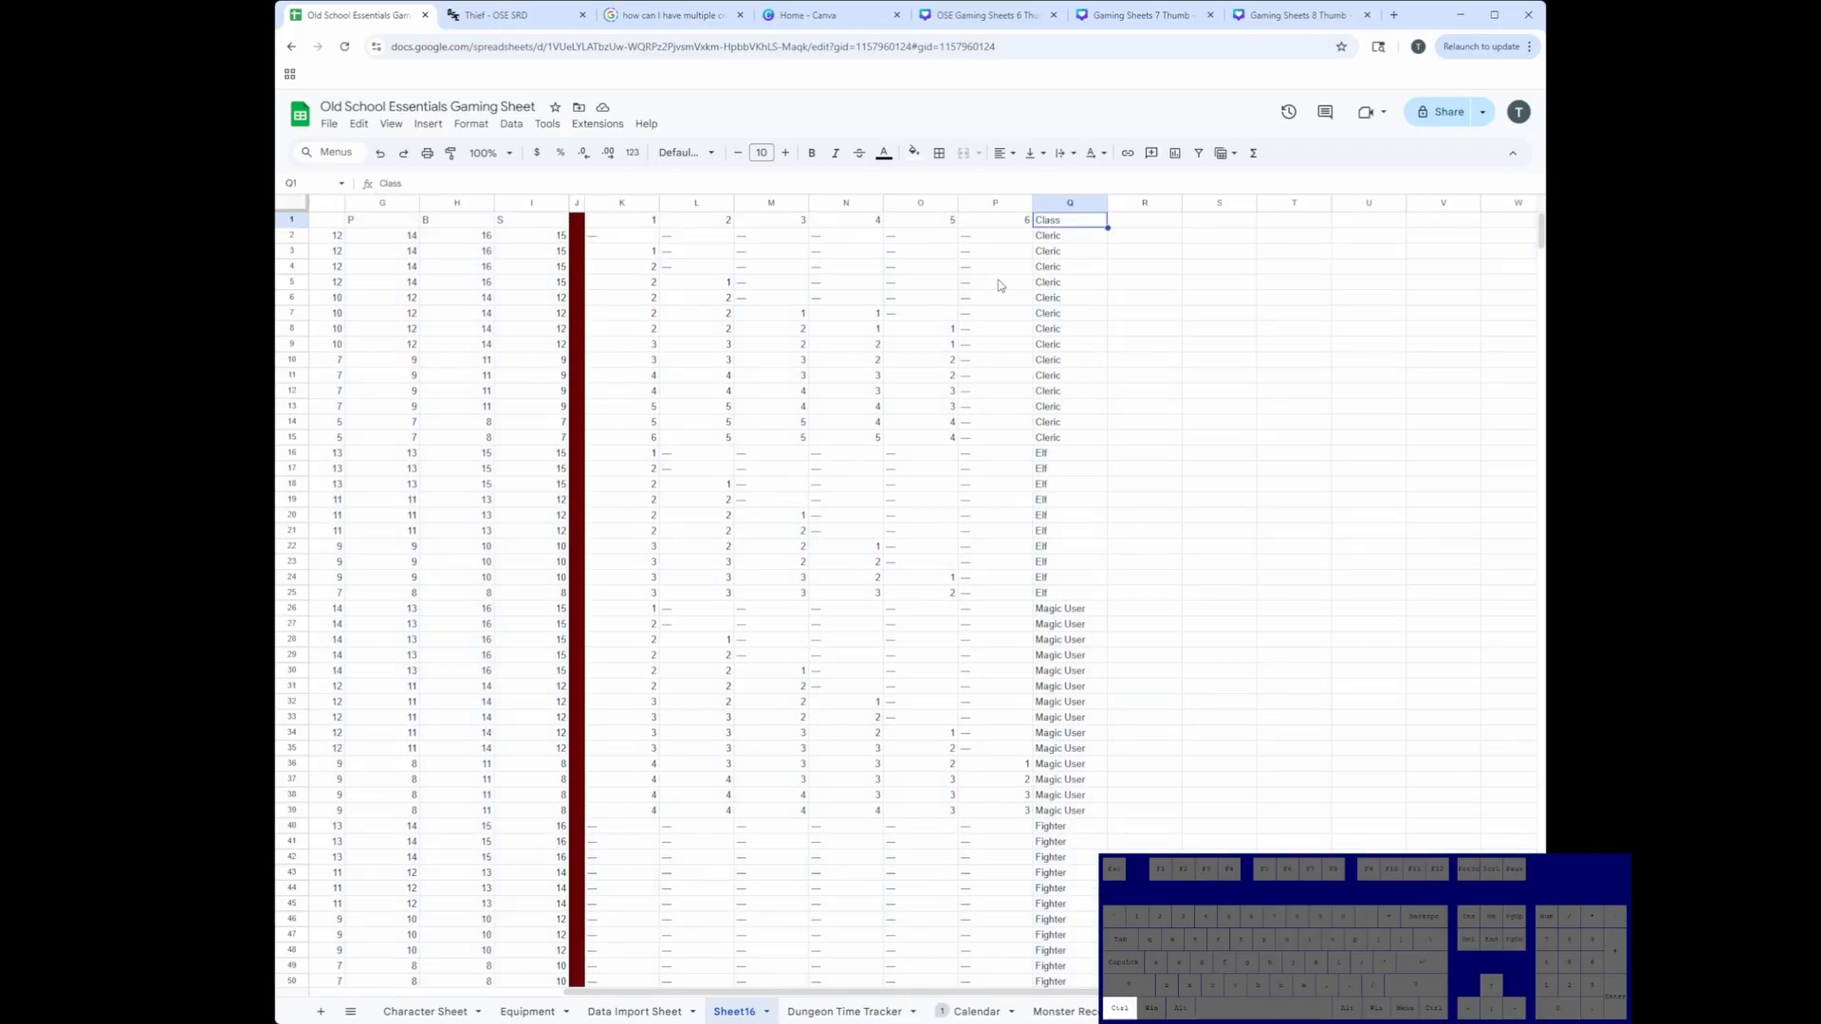
pyautogui.hotkey('ctrl', 'a')
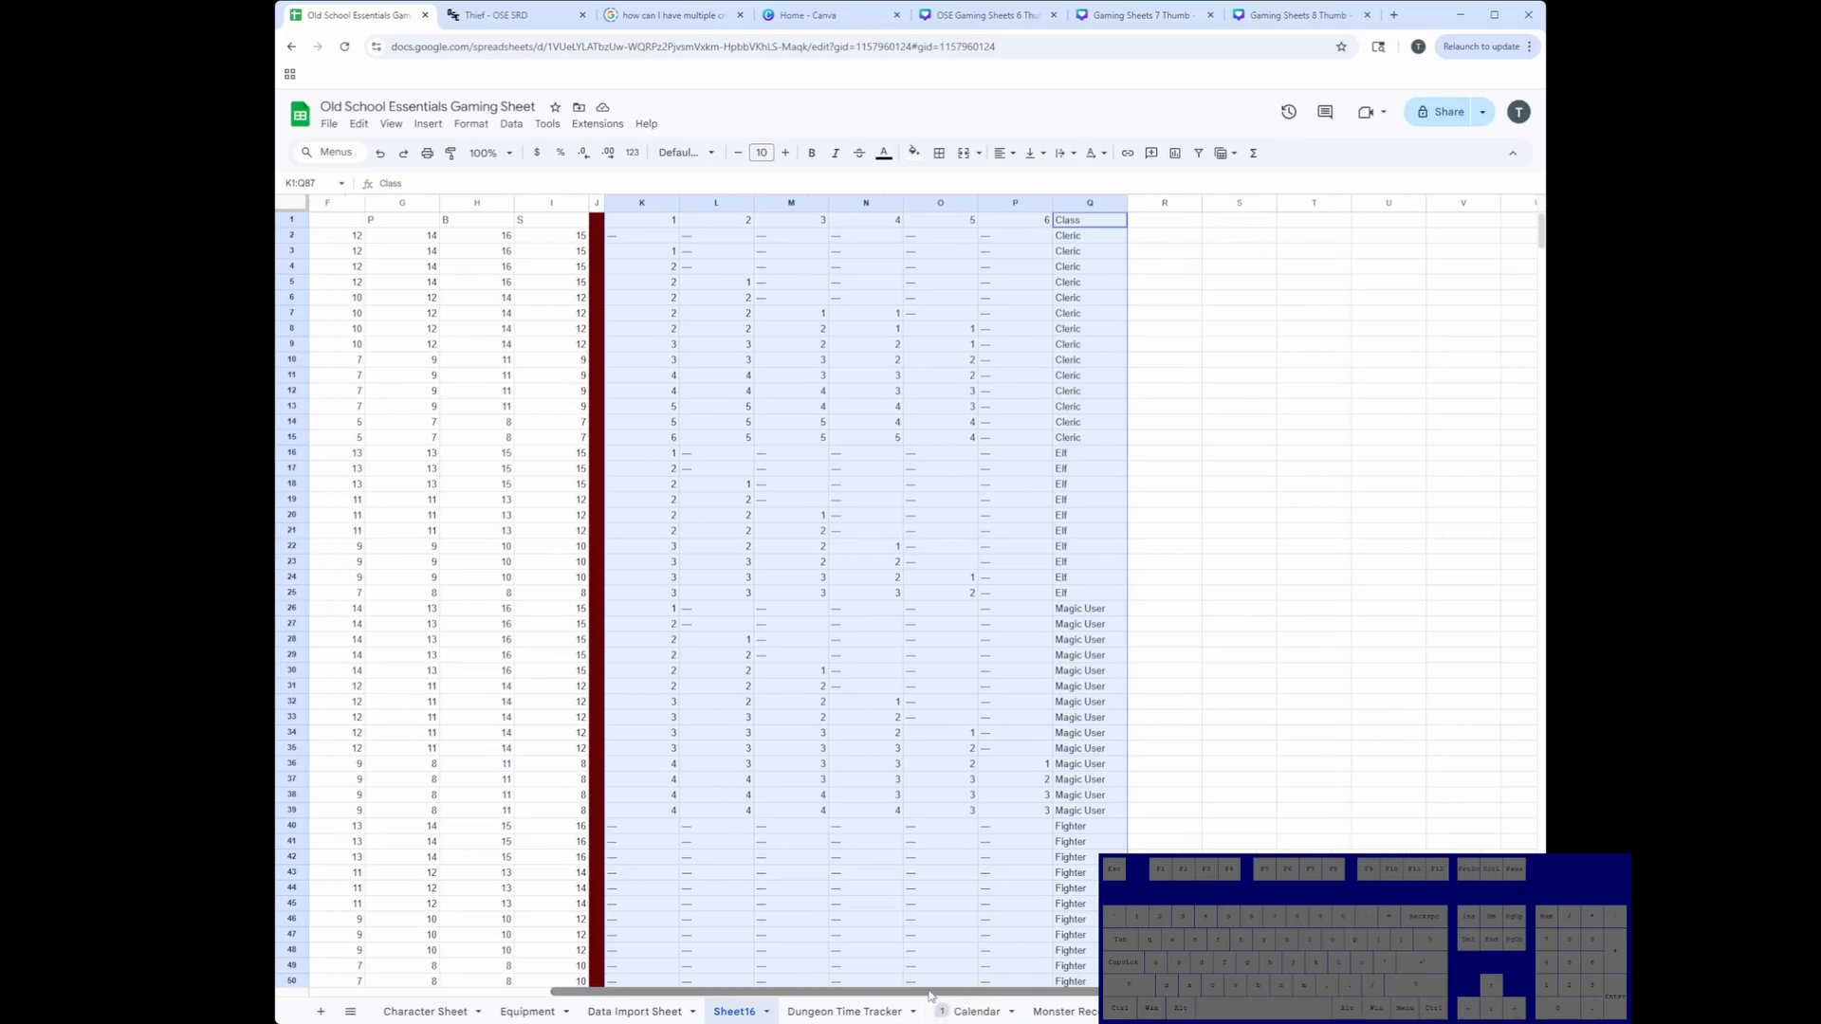
pyautogui.hscroll(-5, 410, 390)
pyautogui.keyDown('shift'); pyautogui.click(347, 224); pyautogui.keyUp('shift')
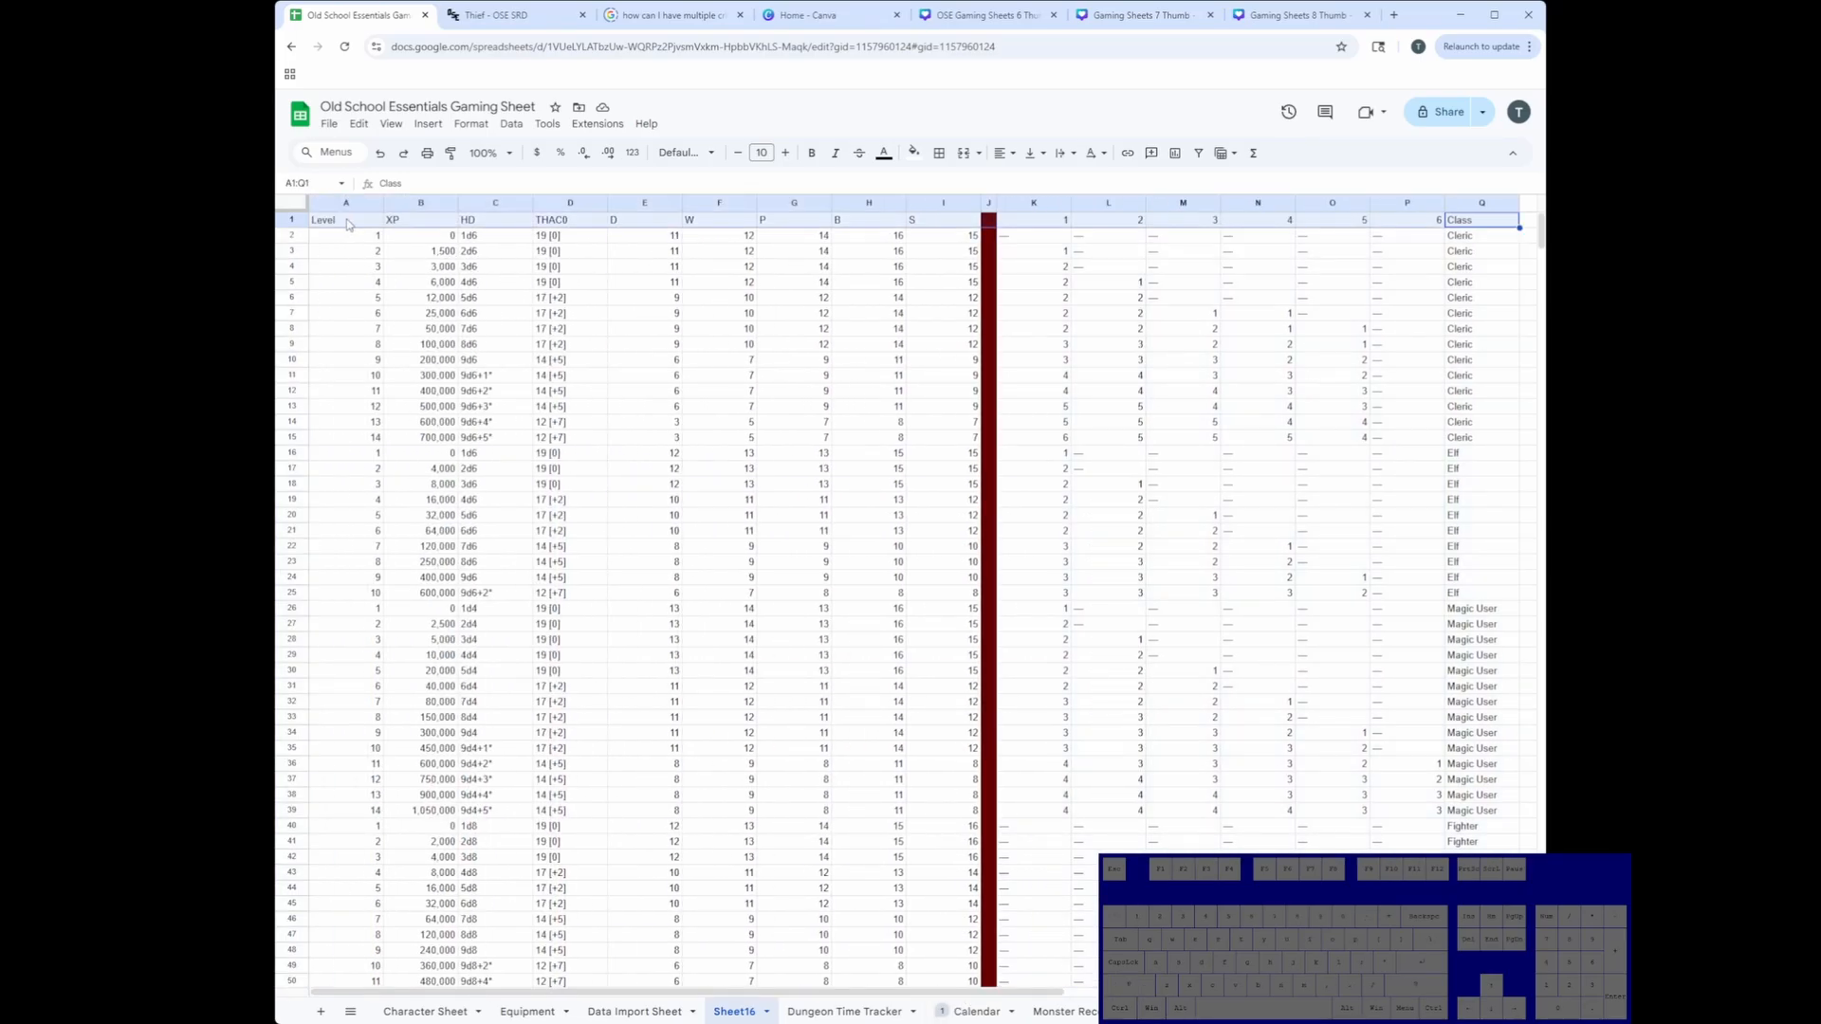
pyautogui.scroll(-10, 627, 640)
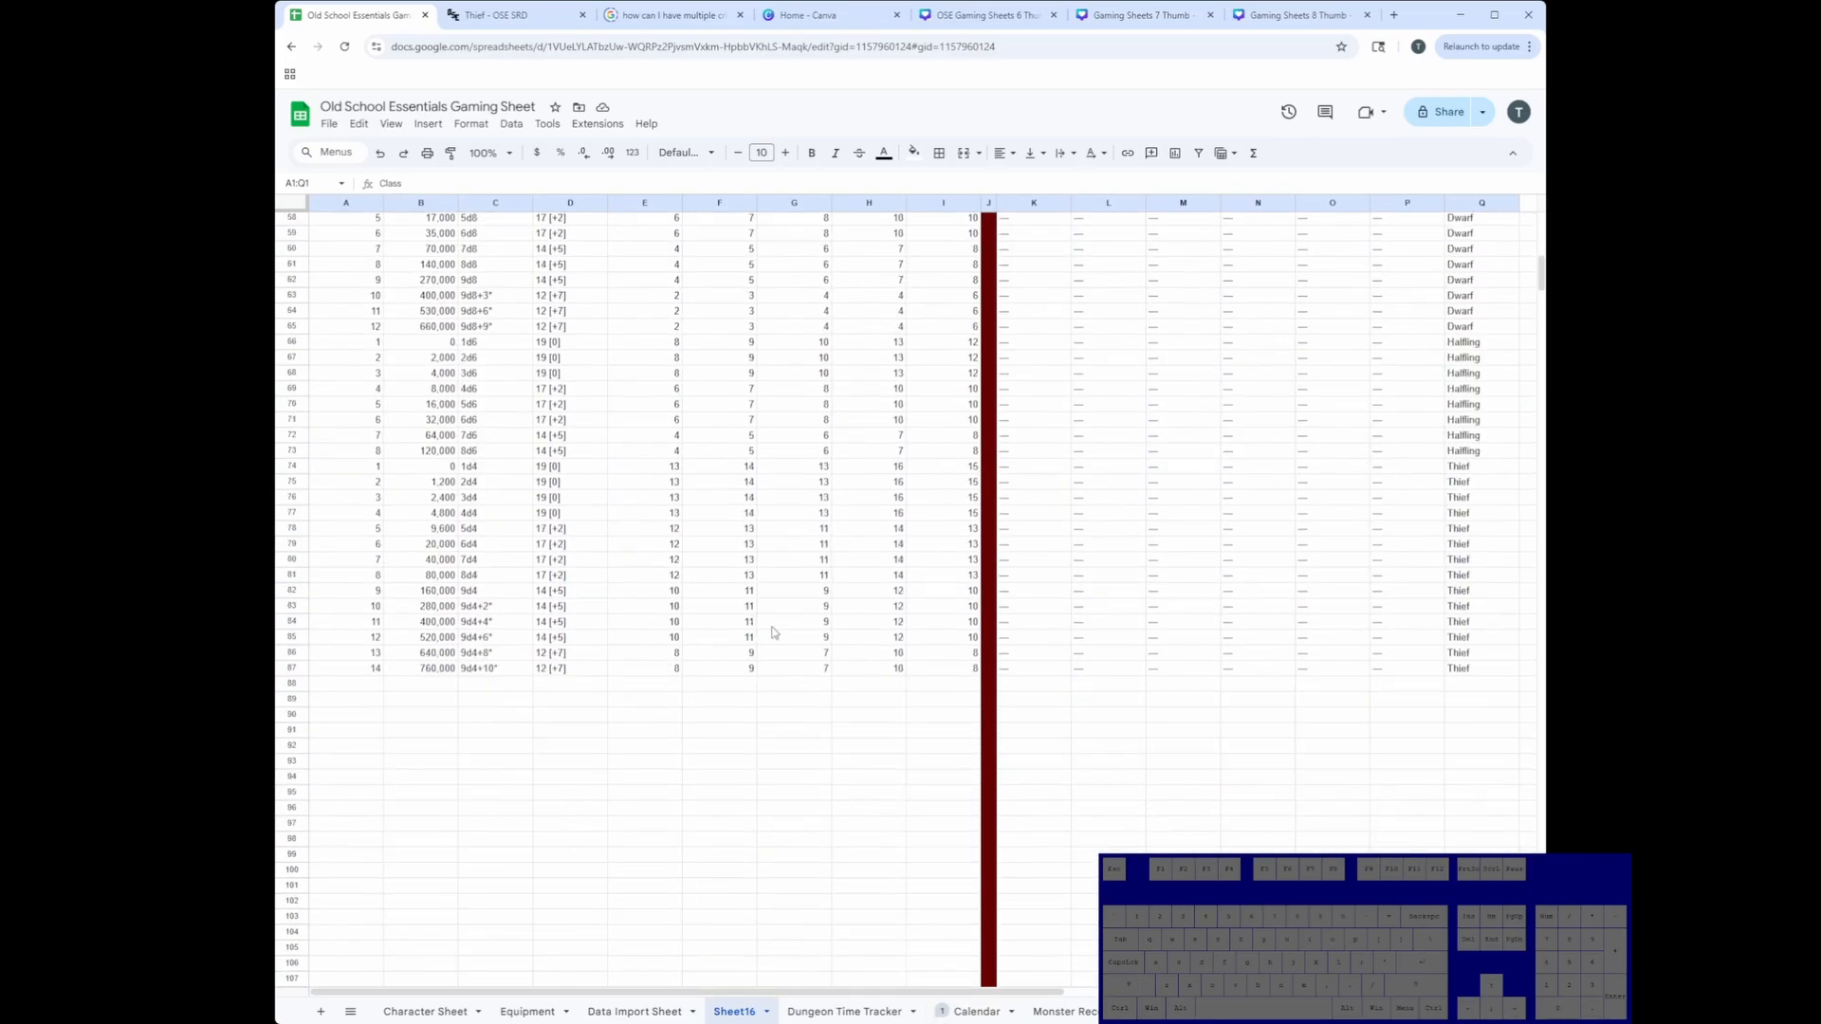
pyautogui.keyDown('shift'); pyautogui.click(358, 670); pyautogui.keyUp('shift')
pyautogui.scroll(10, 428, 546)
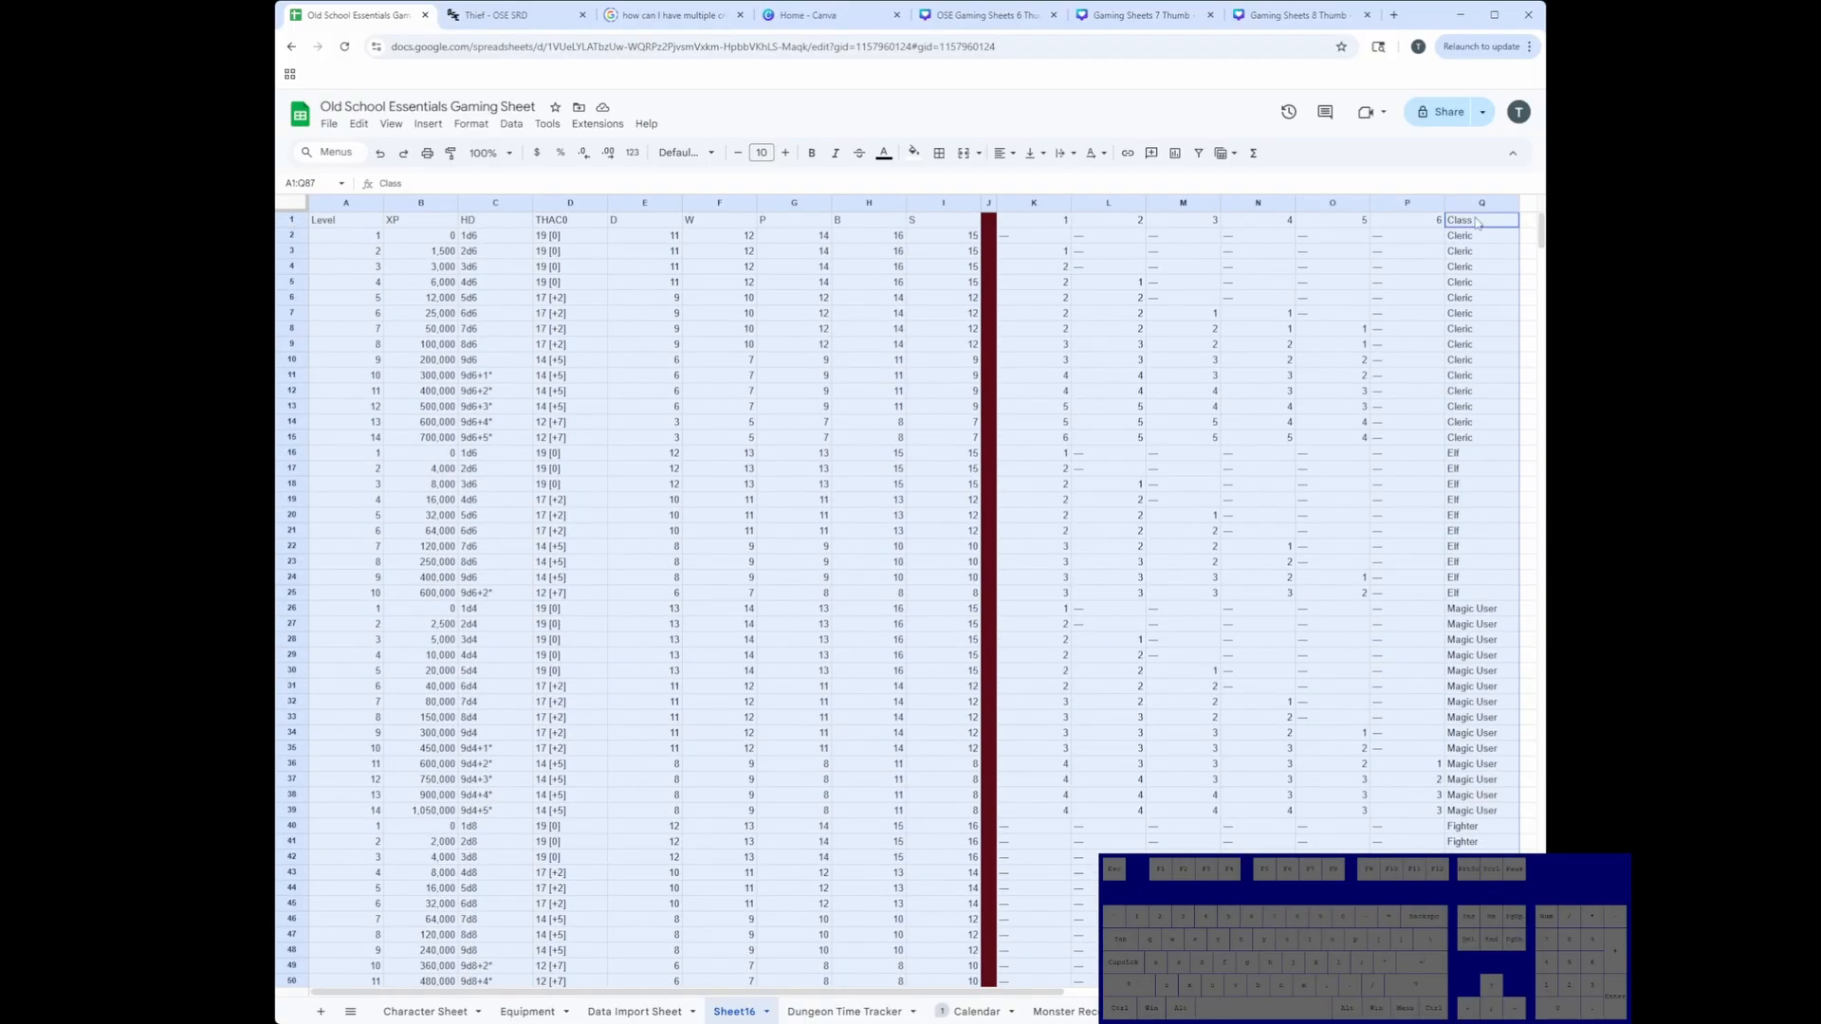
pyautogui.scroll(-12, 1476, 222)
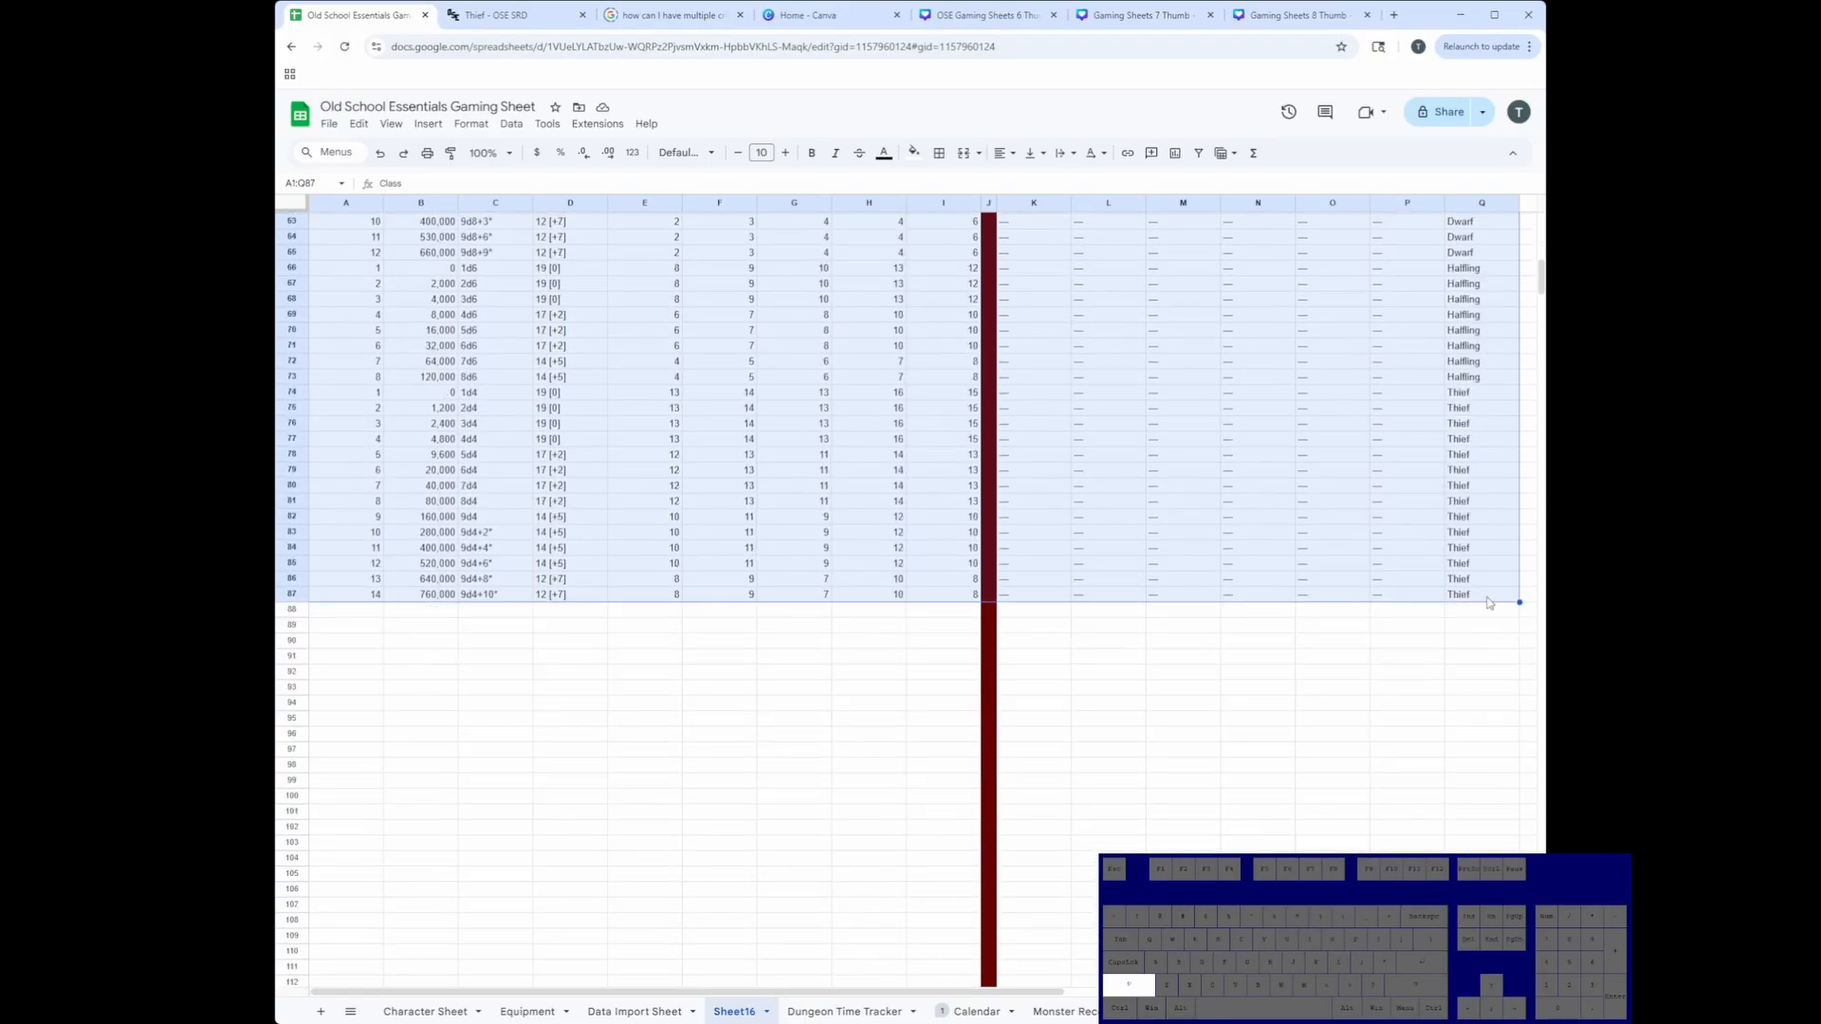
# Step: Convert the full class data range A1:Q87 into a table and name it LevelProgression
pyautogui.click(1488, 597)
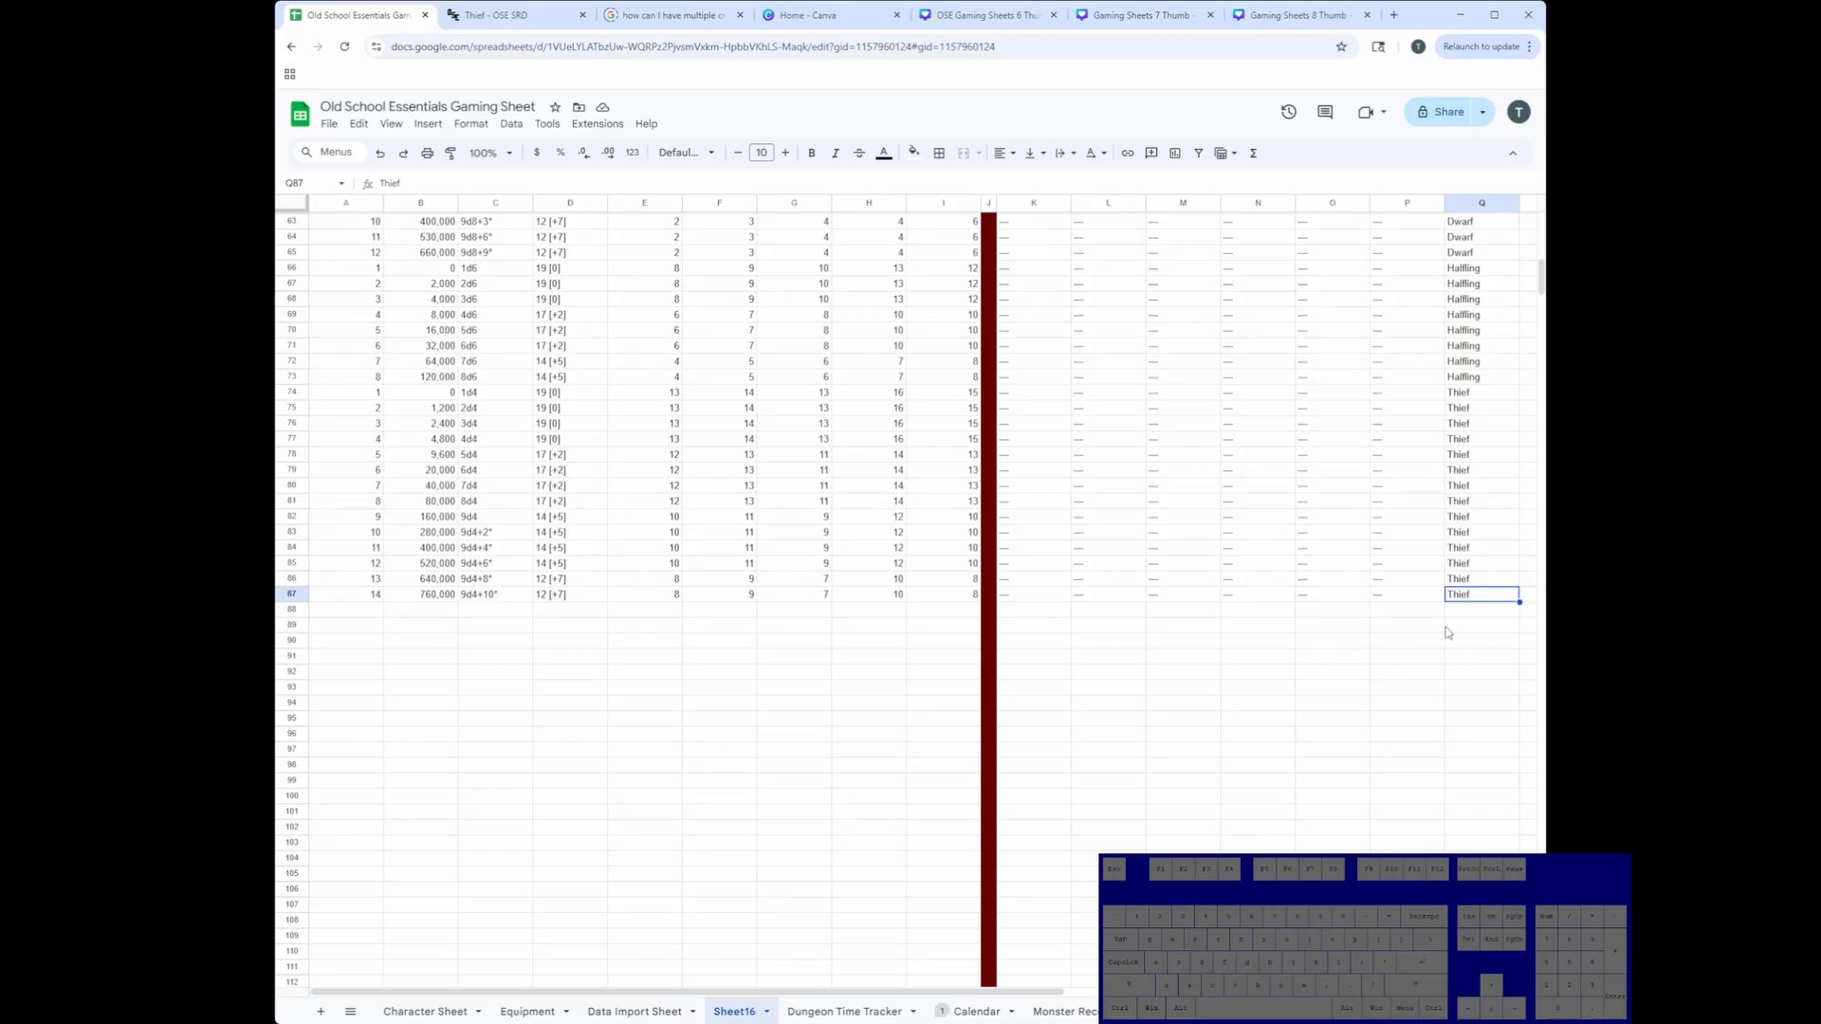
pyautogui.scroll(15, 1406, 621)
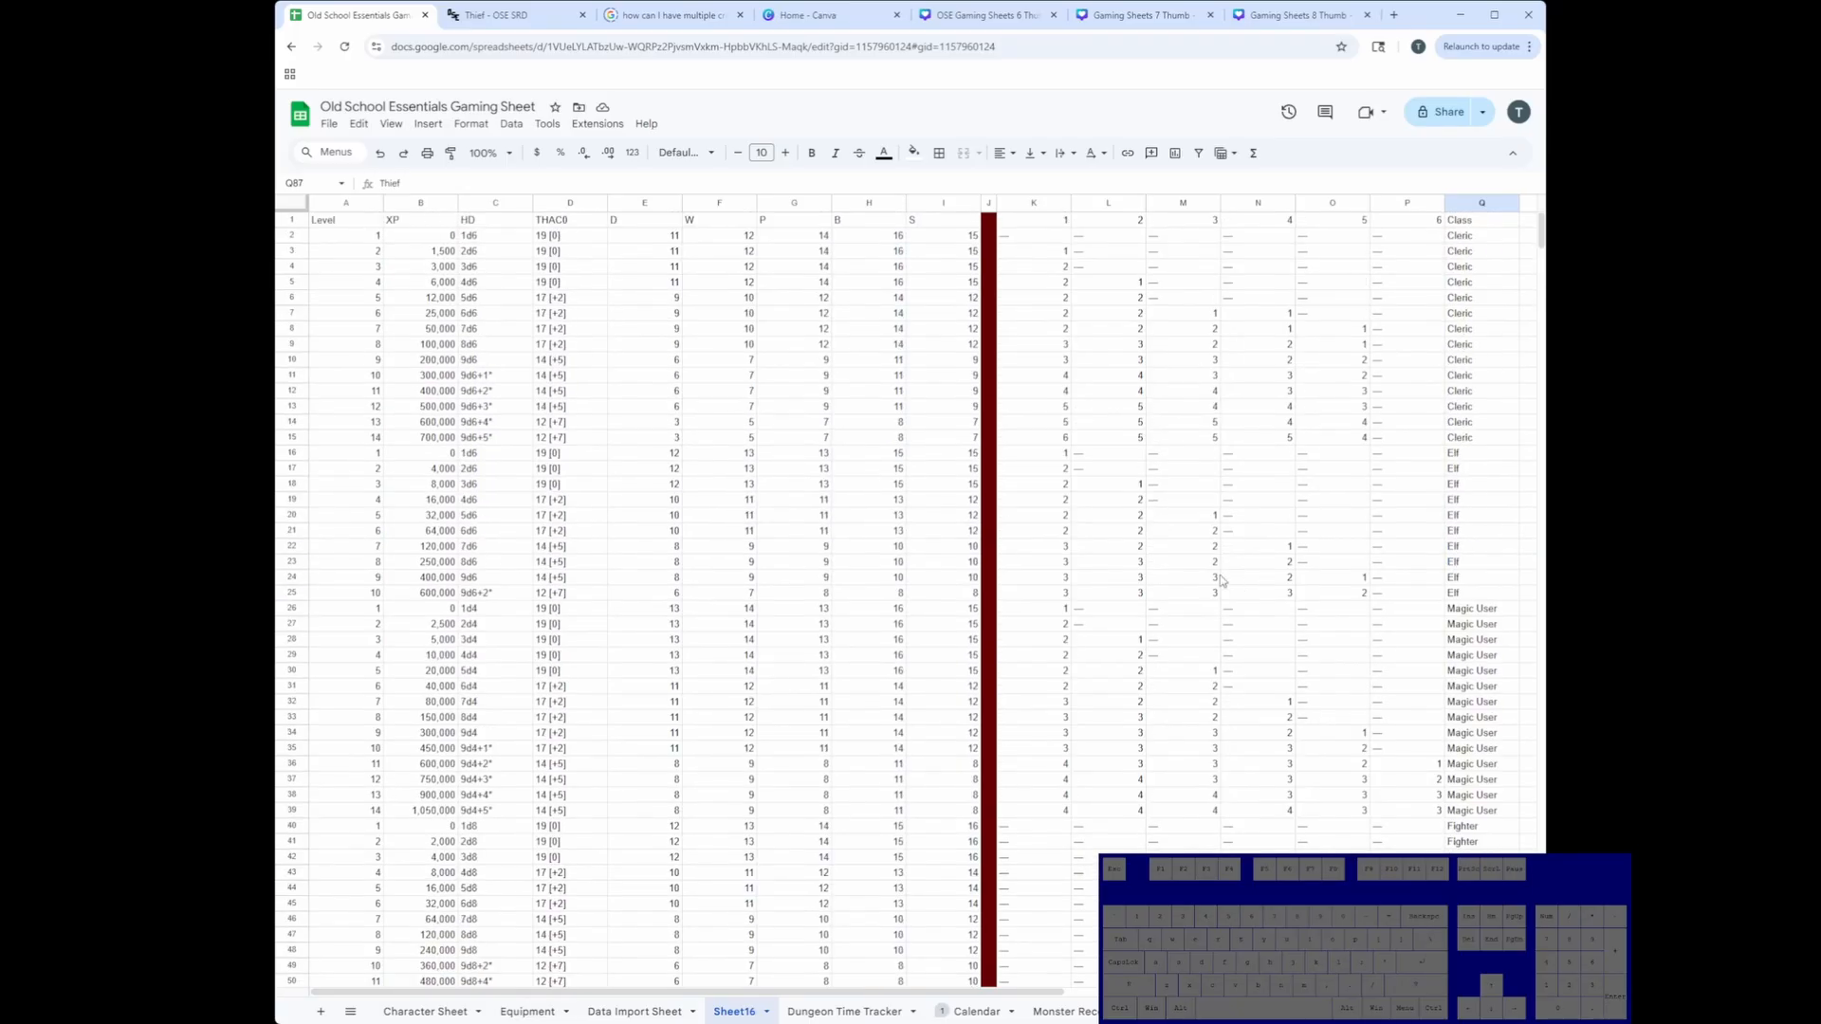
pyautogui.keyDown('shift'); pyautogui.click(347, 224); pyautogui.keyUp('shift')
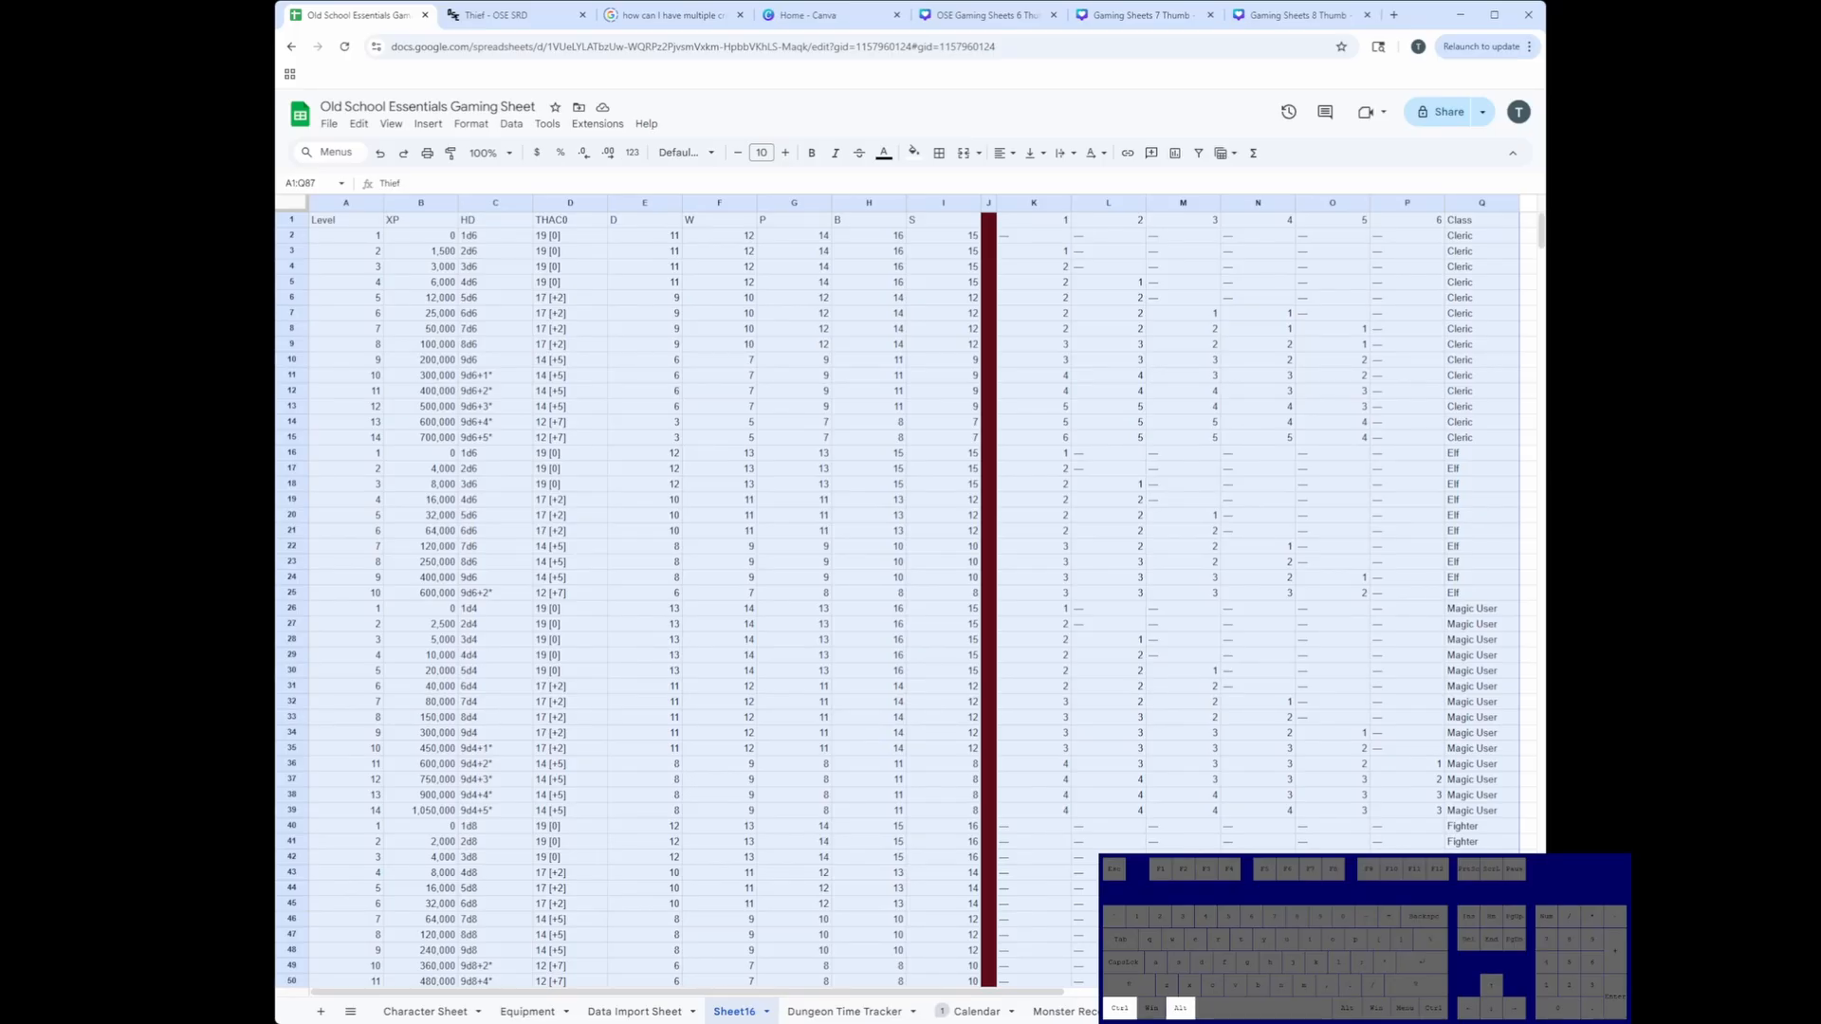
pyautogui.hotkey('ctrl', 'alt', 't')
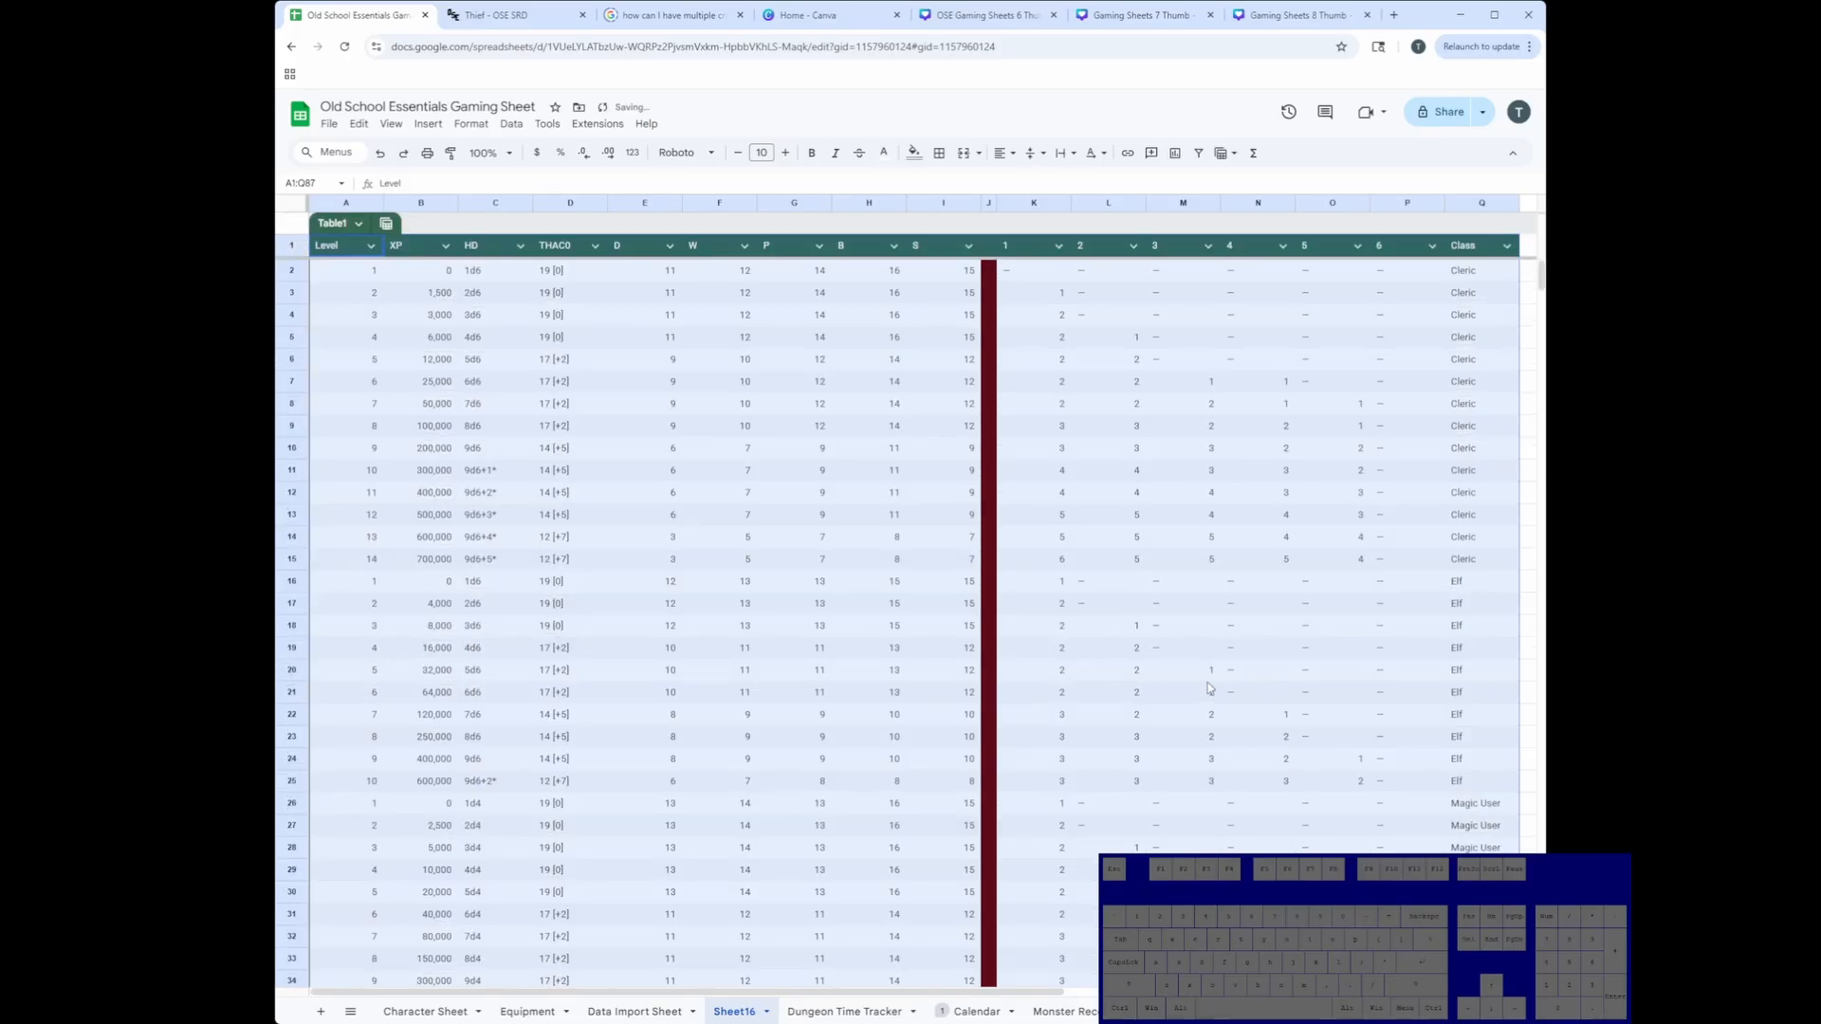
pyautogui.write('LevelProgres')
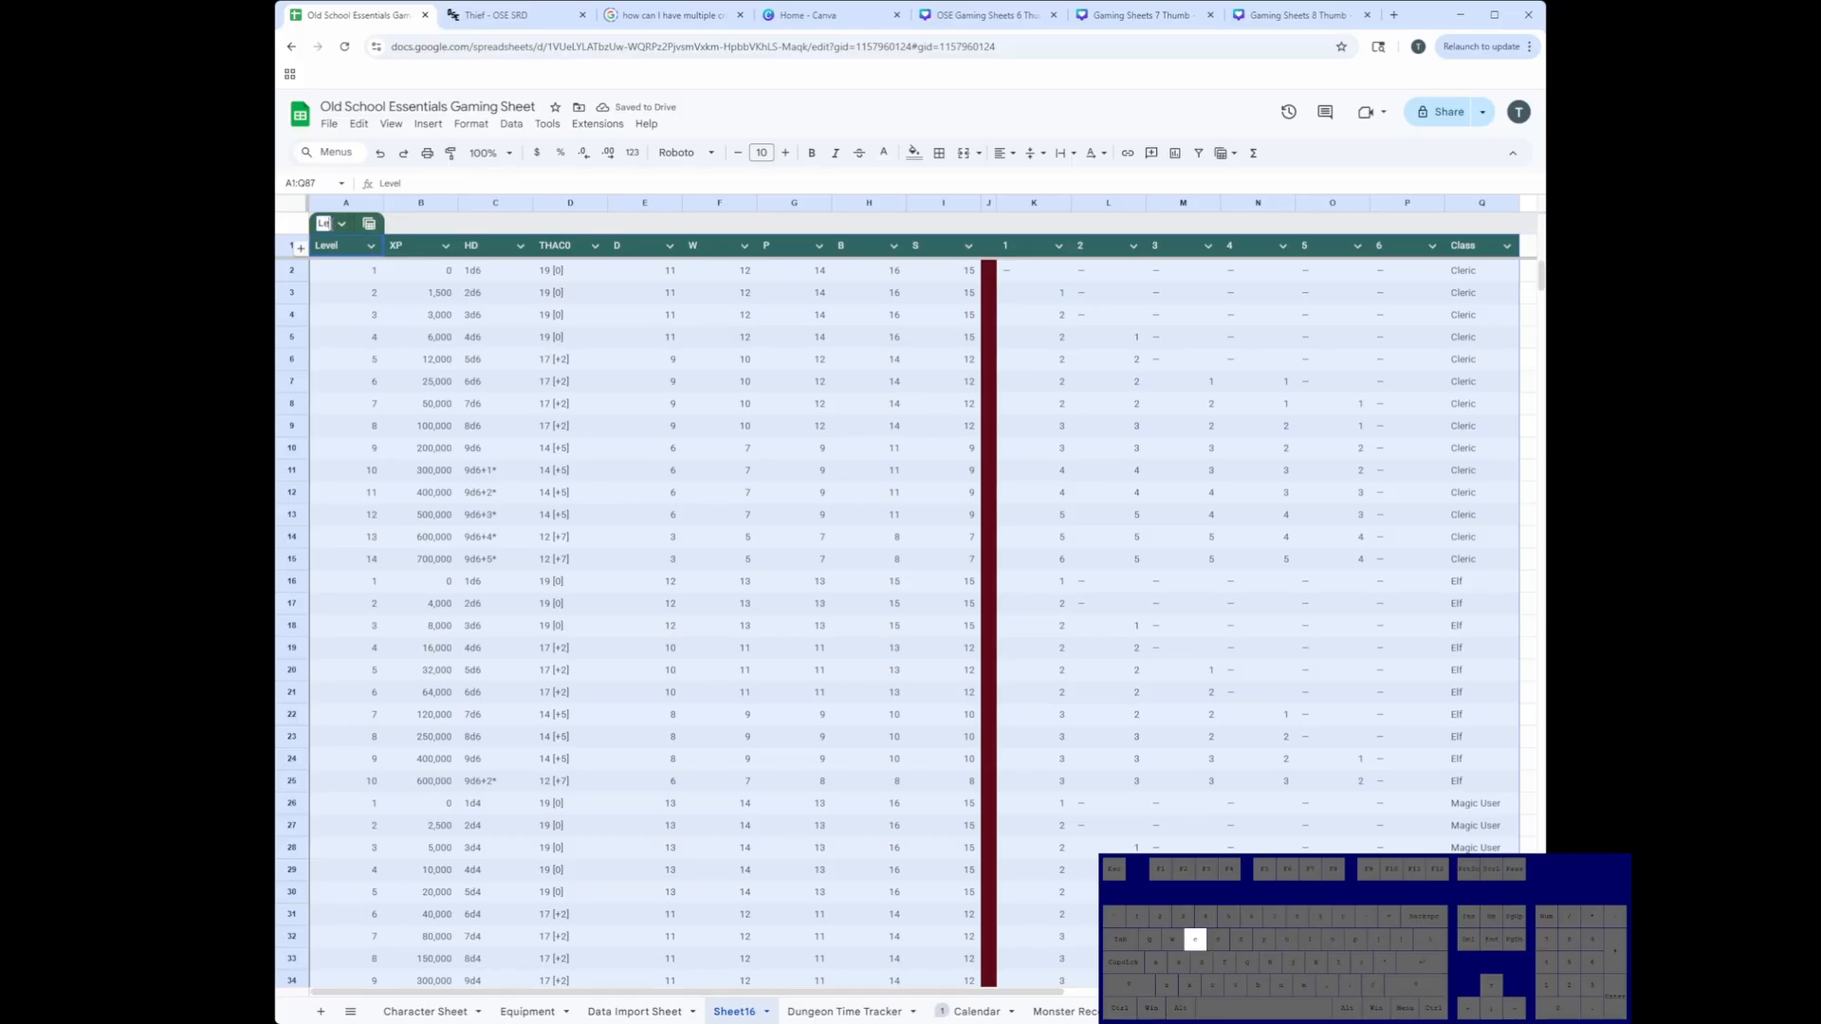
pyautogui.write('sion')
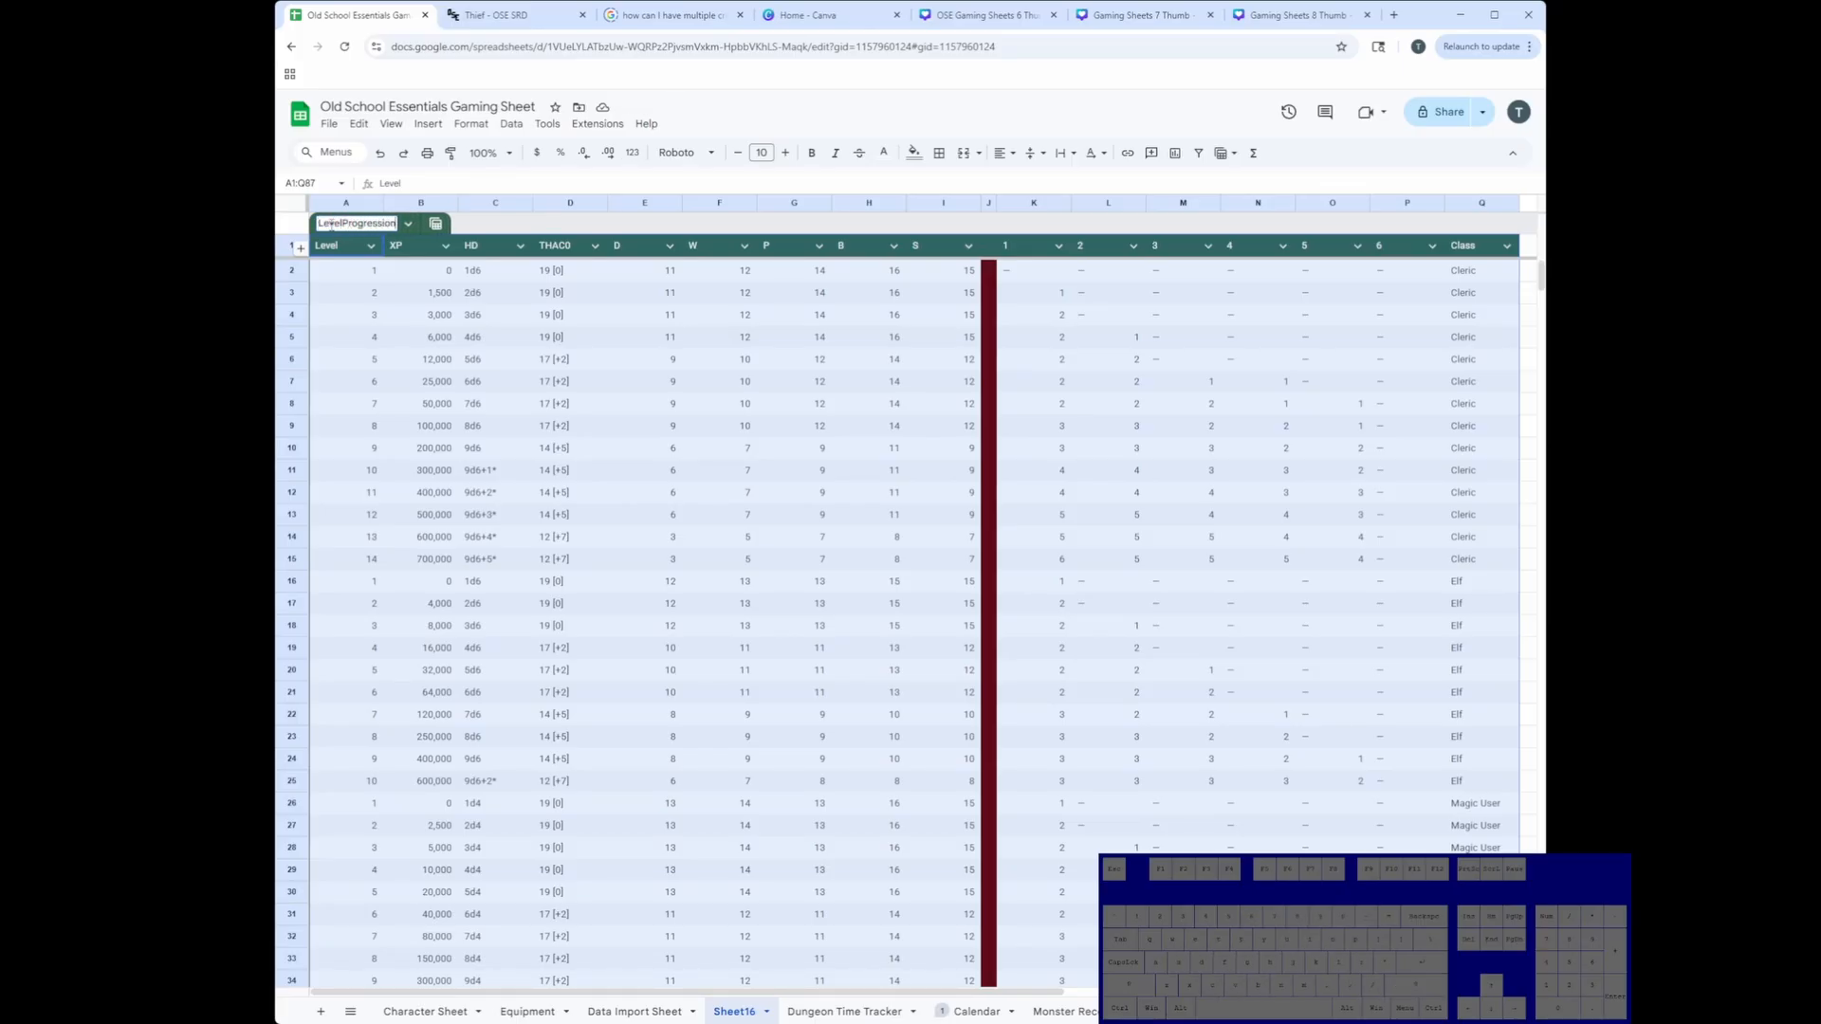
pyautogui.press('Return')
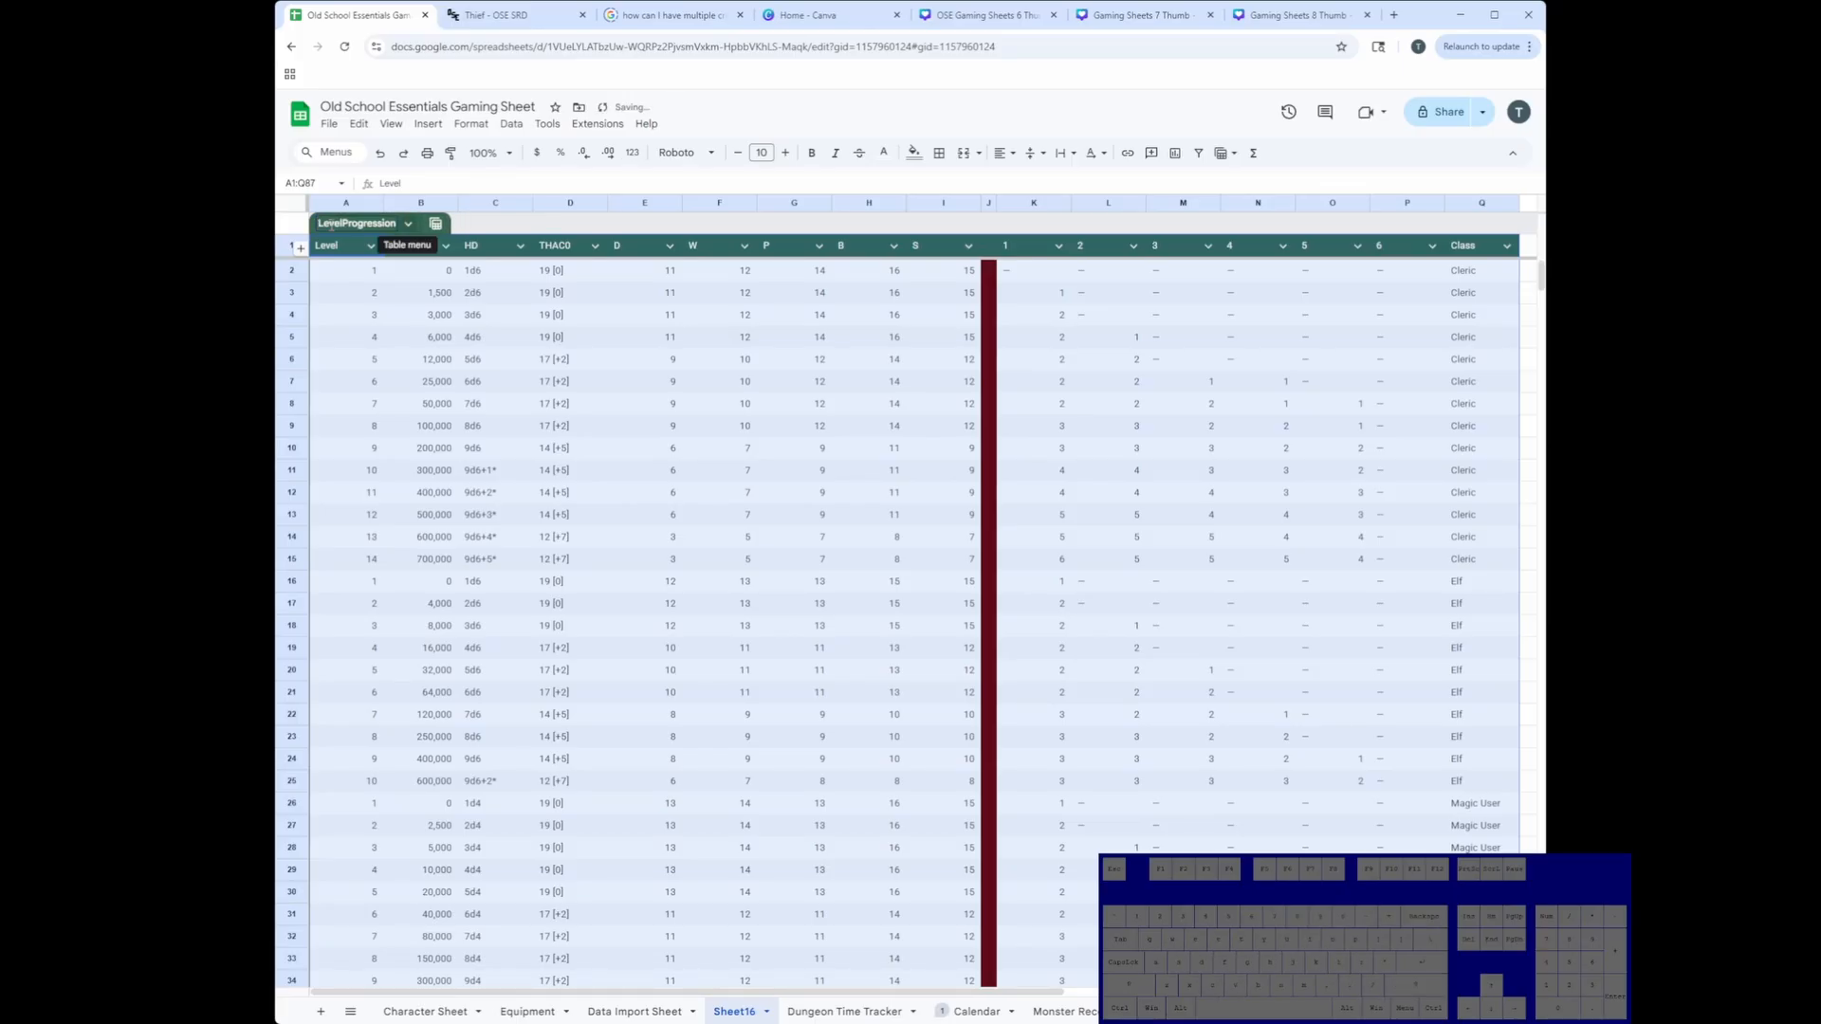
# Step: Rename Sheet16 to Level Progression
pyautogui.rightClick(738, 1017)
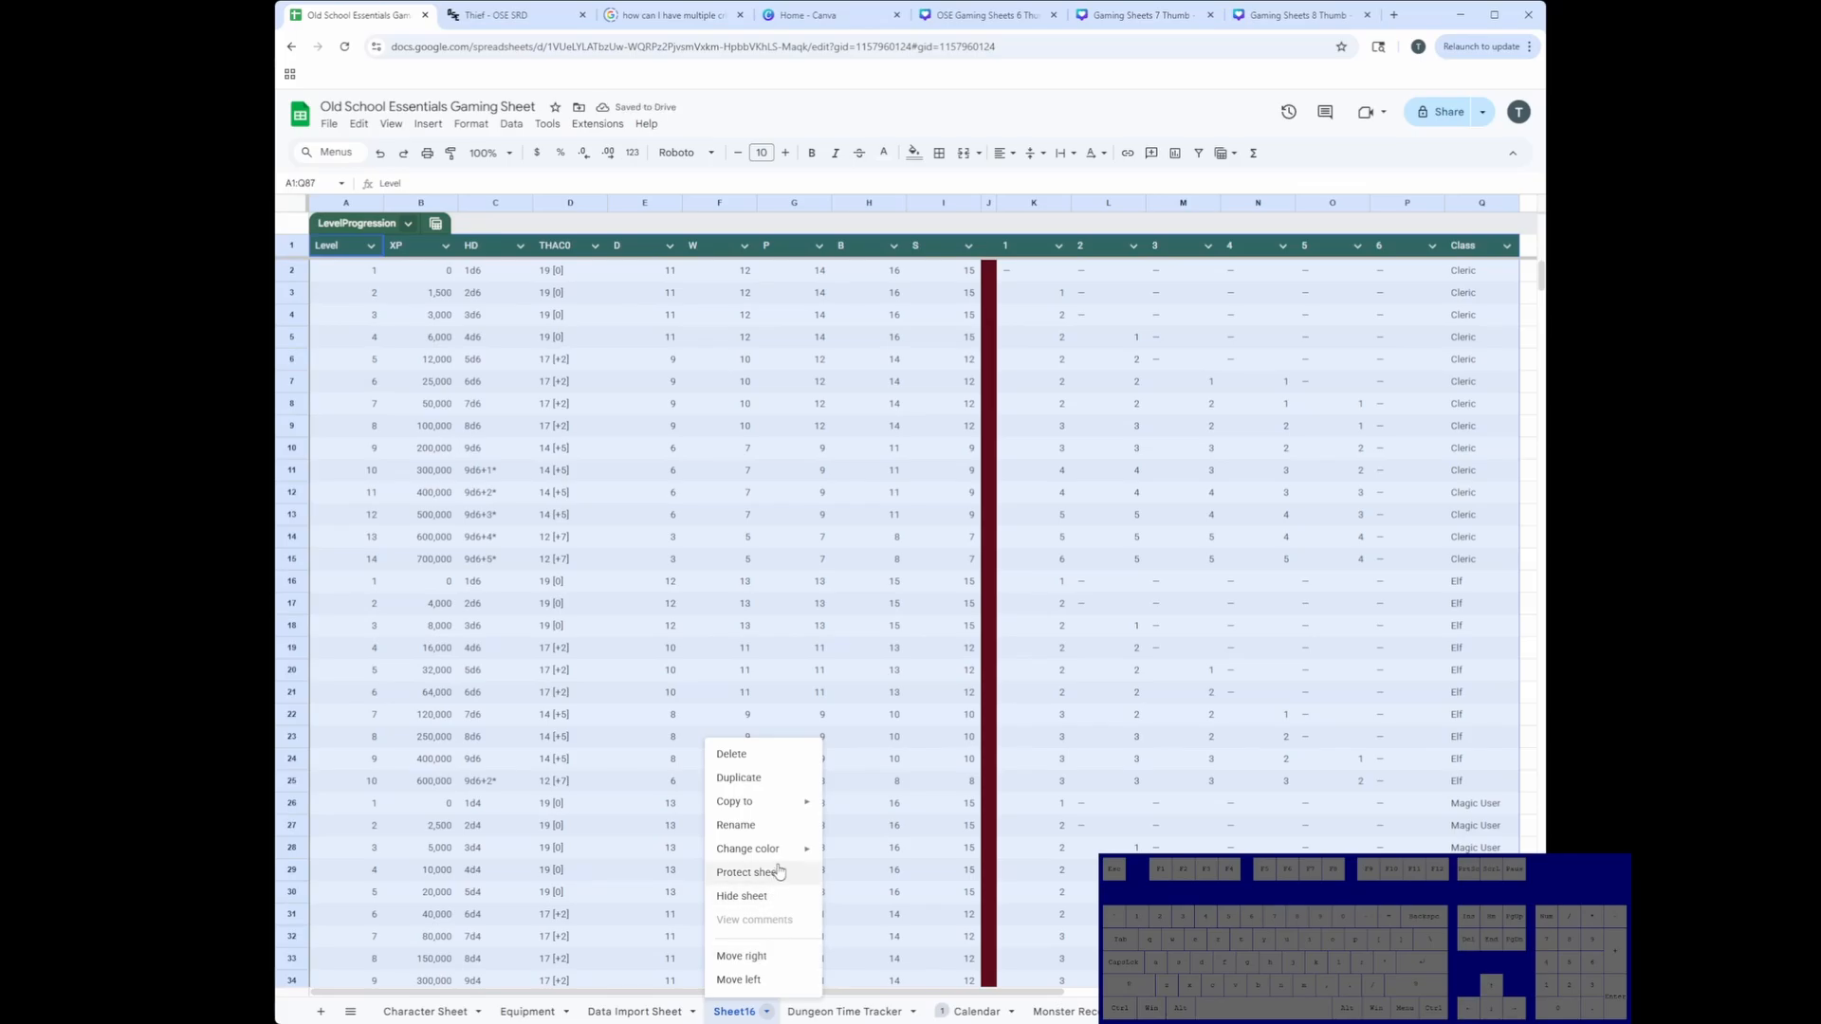
pyautogui.click(774, 826)
pyautogui.write('Lev')
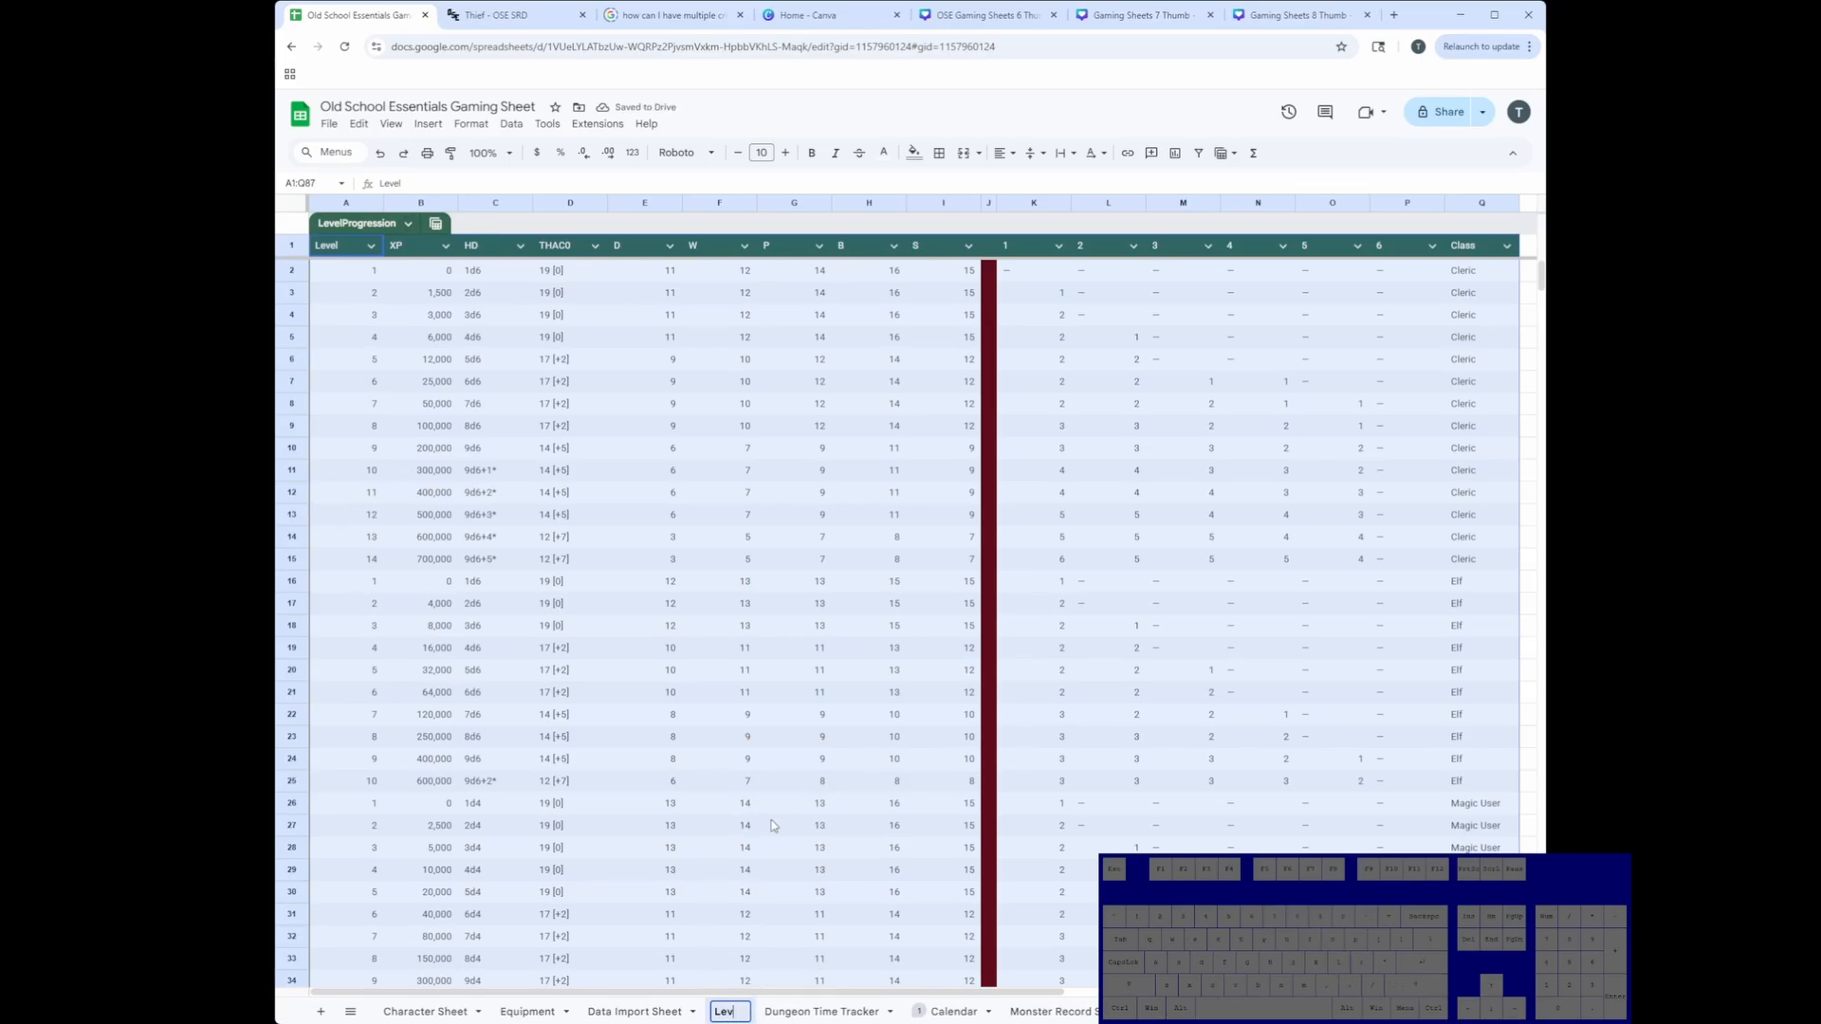
pyautogui.write('el Progression')
pyautogui.press('Return')
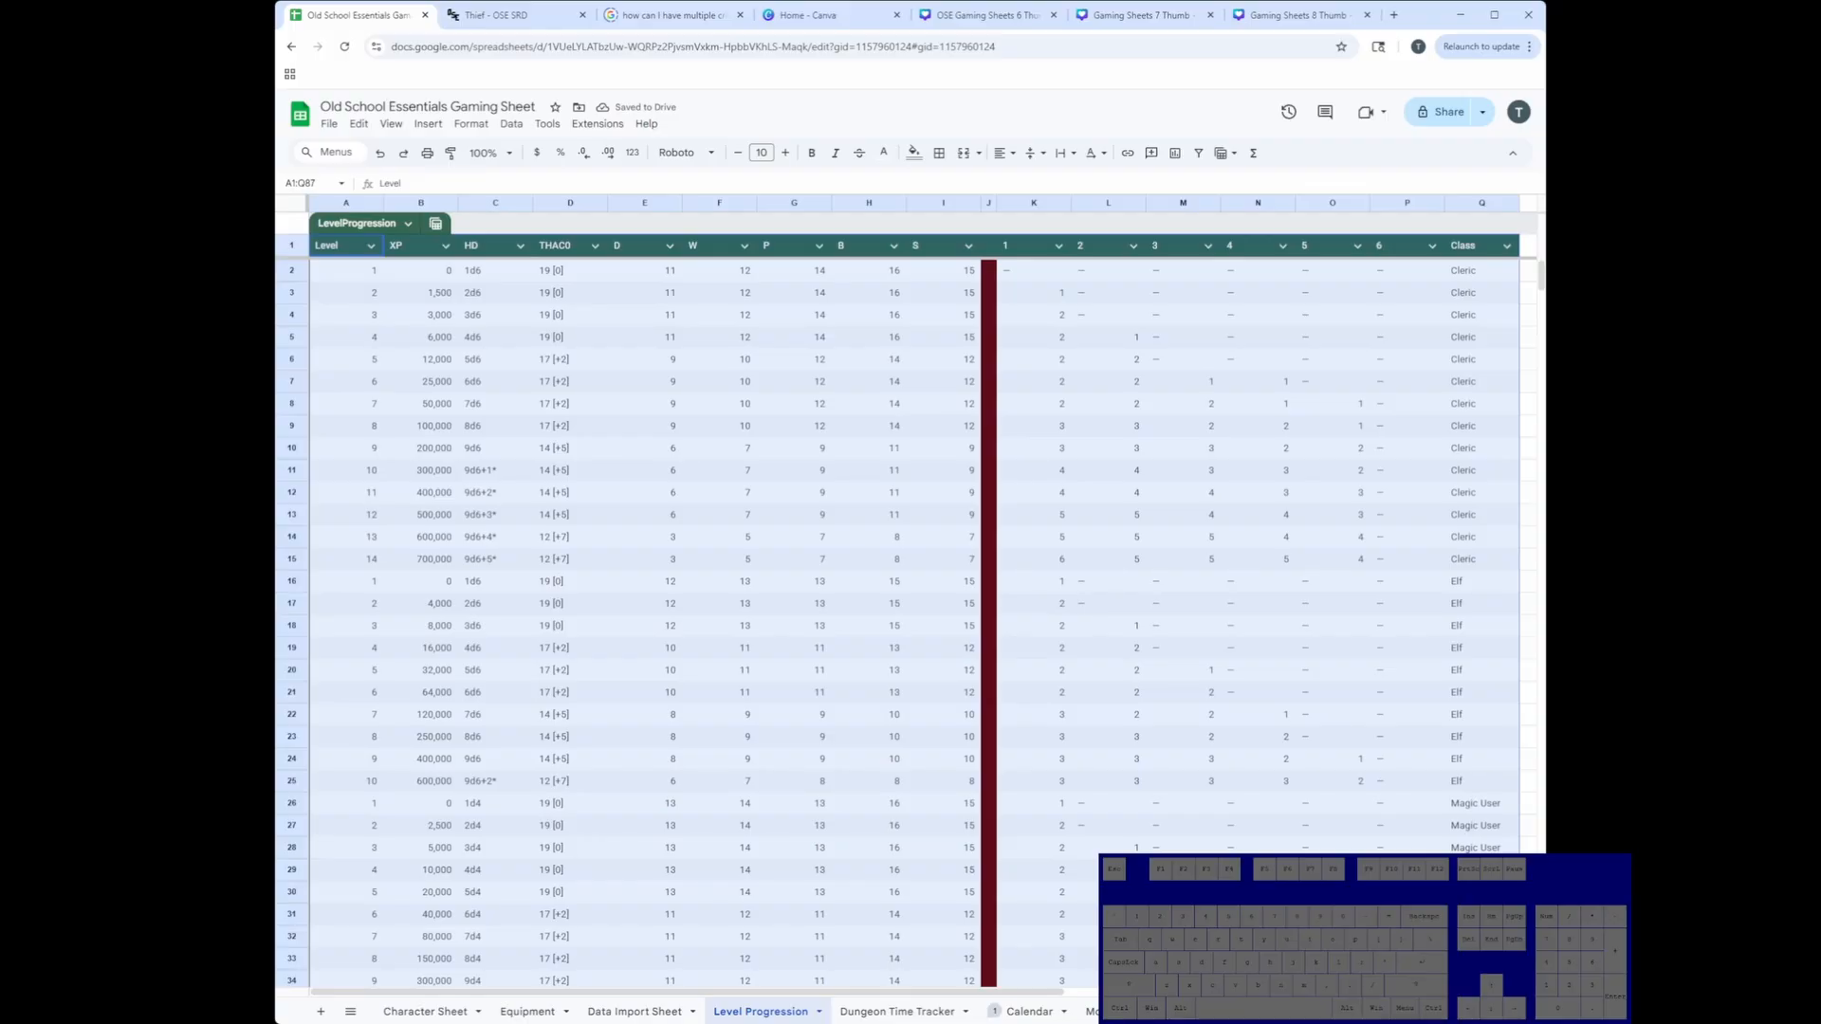
# Step: Add a blank sheet and copy the Class, Level, Str through Cha and D through S headers from the Character Sheet into its first row
pyautogui.click(321, 1011)
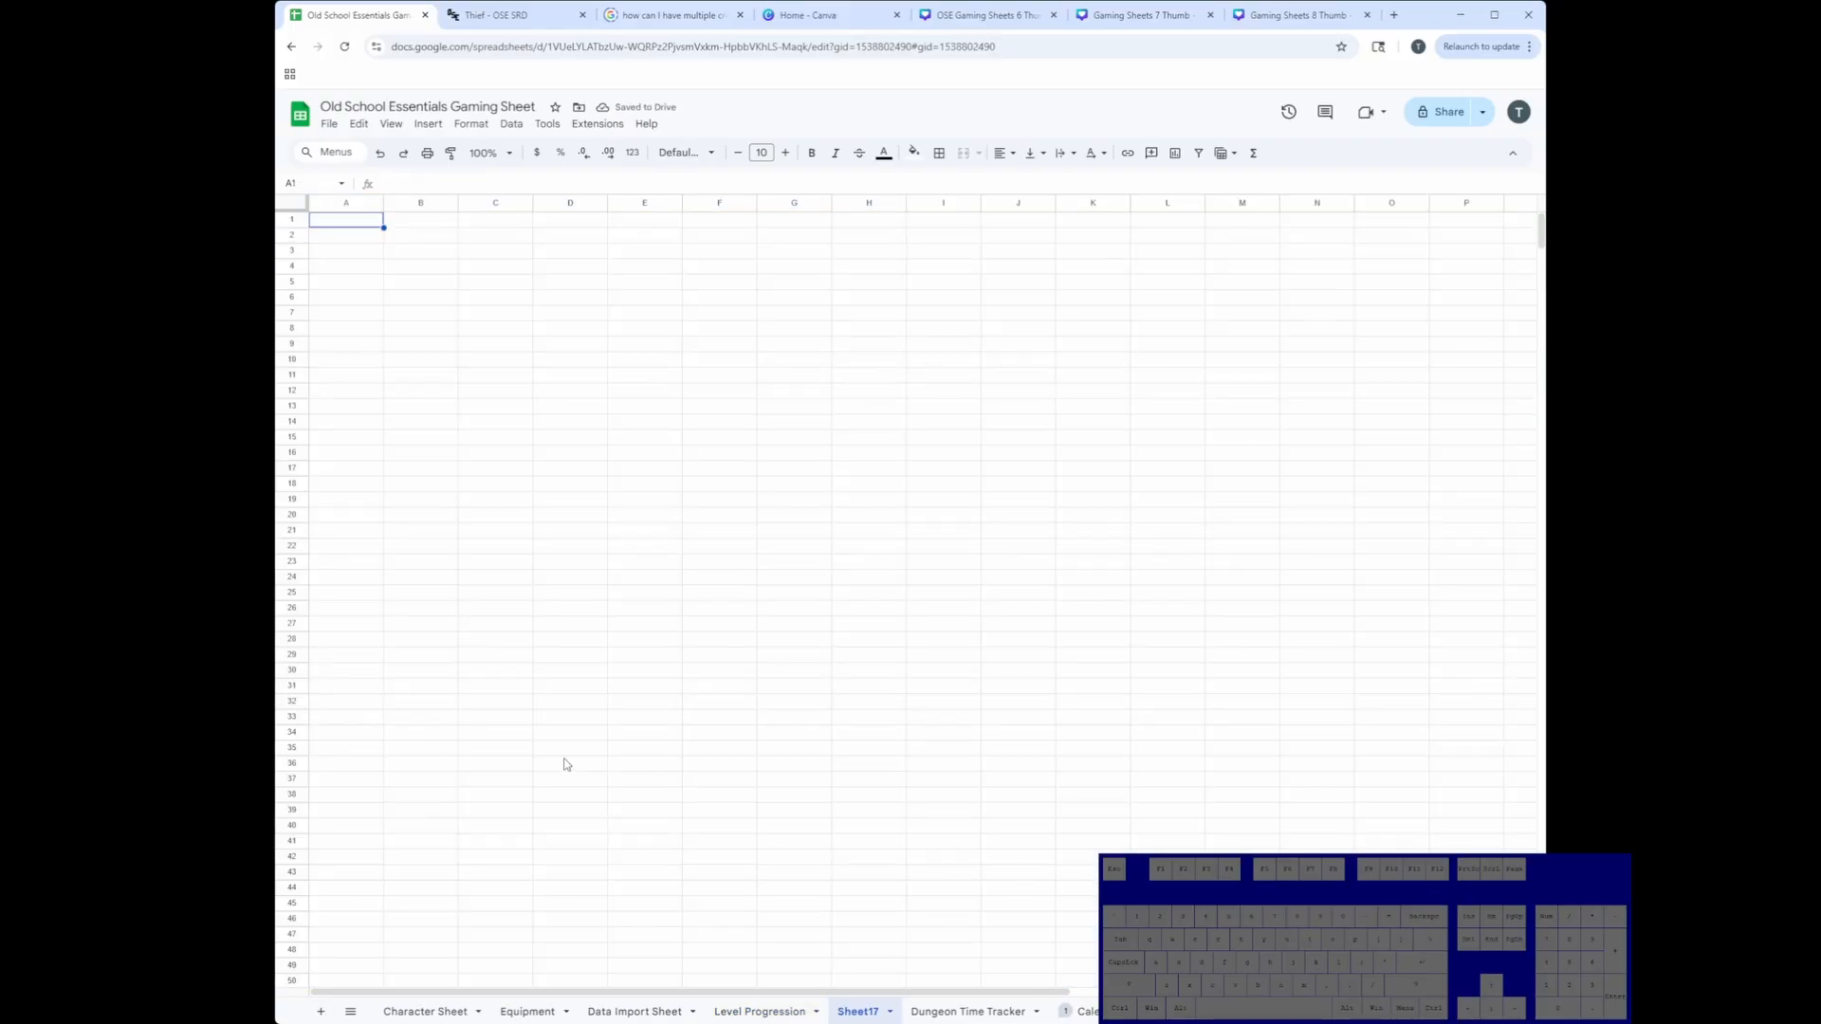
pyautogui.click(424, 1011)
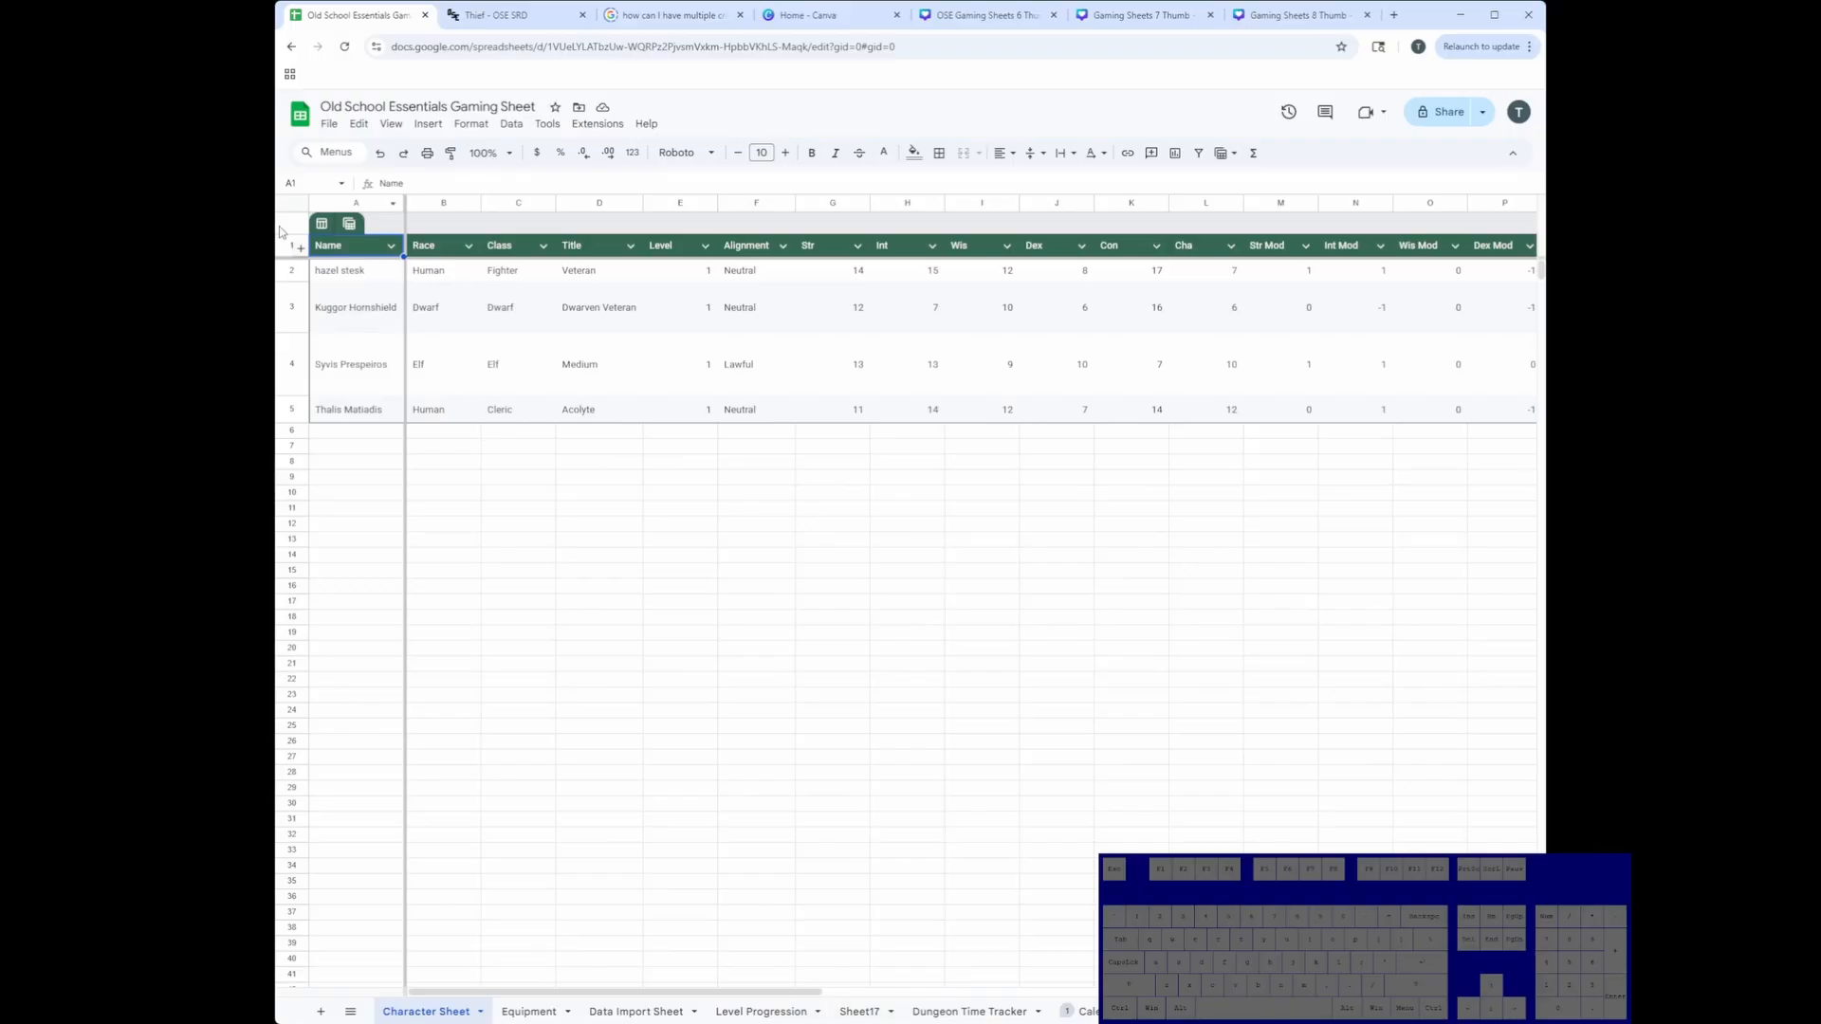
pyautogui.click(528, 248)
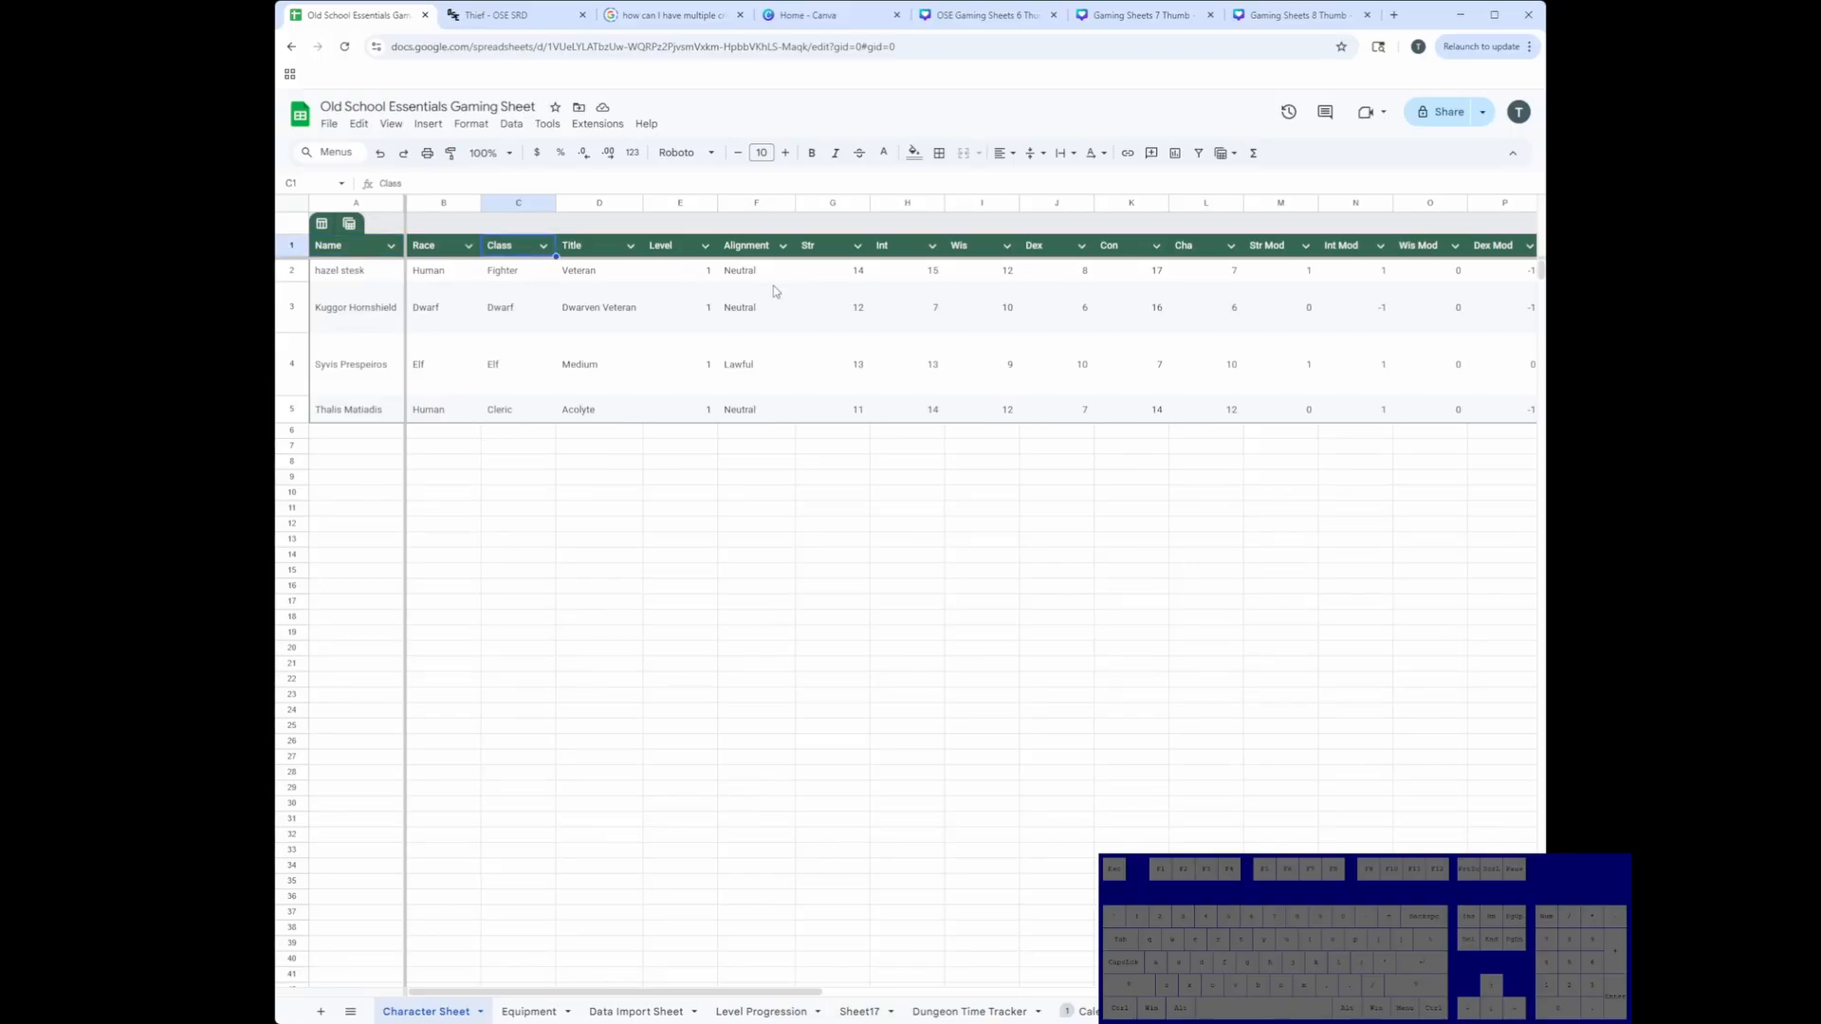
pyautogui.keyDown('ctrl'); pyautogui.click(681, 251); pyautogui.keyUp('ctrl')
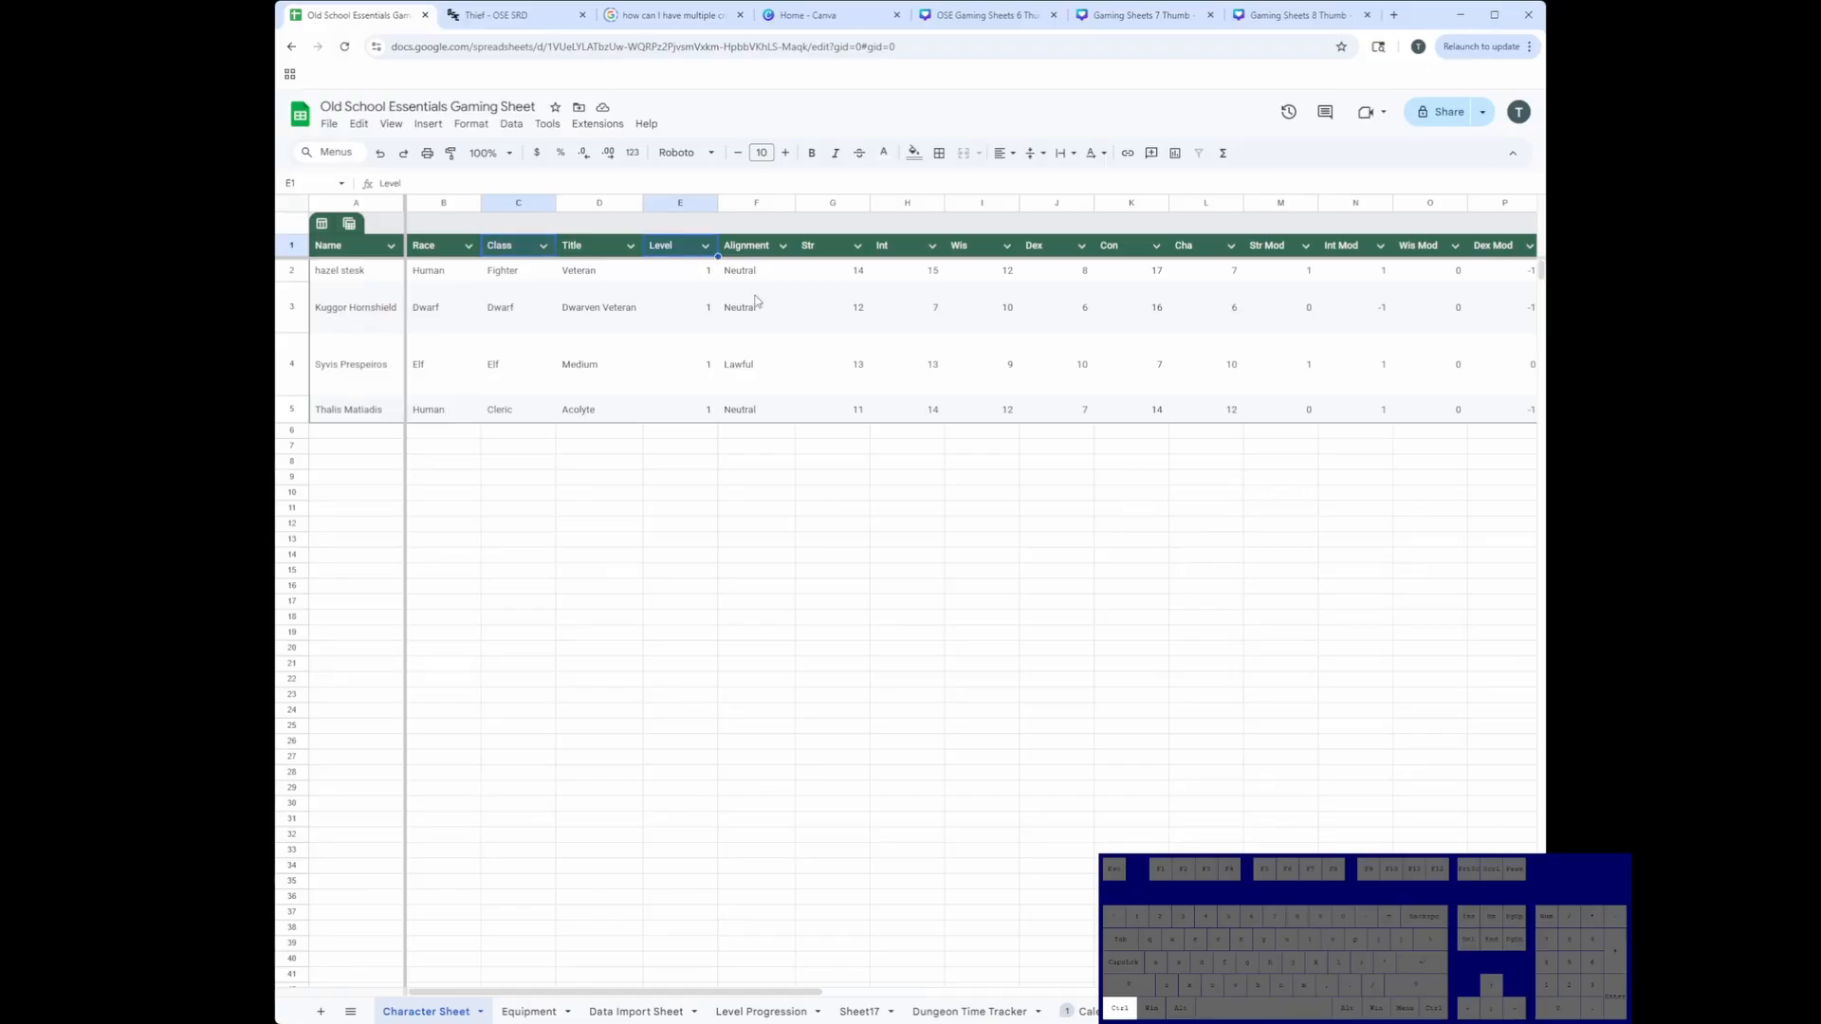
pyautogui.moveTo(836, 249); pyautogui.dragTo(1232, 250)
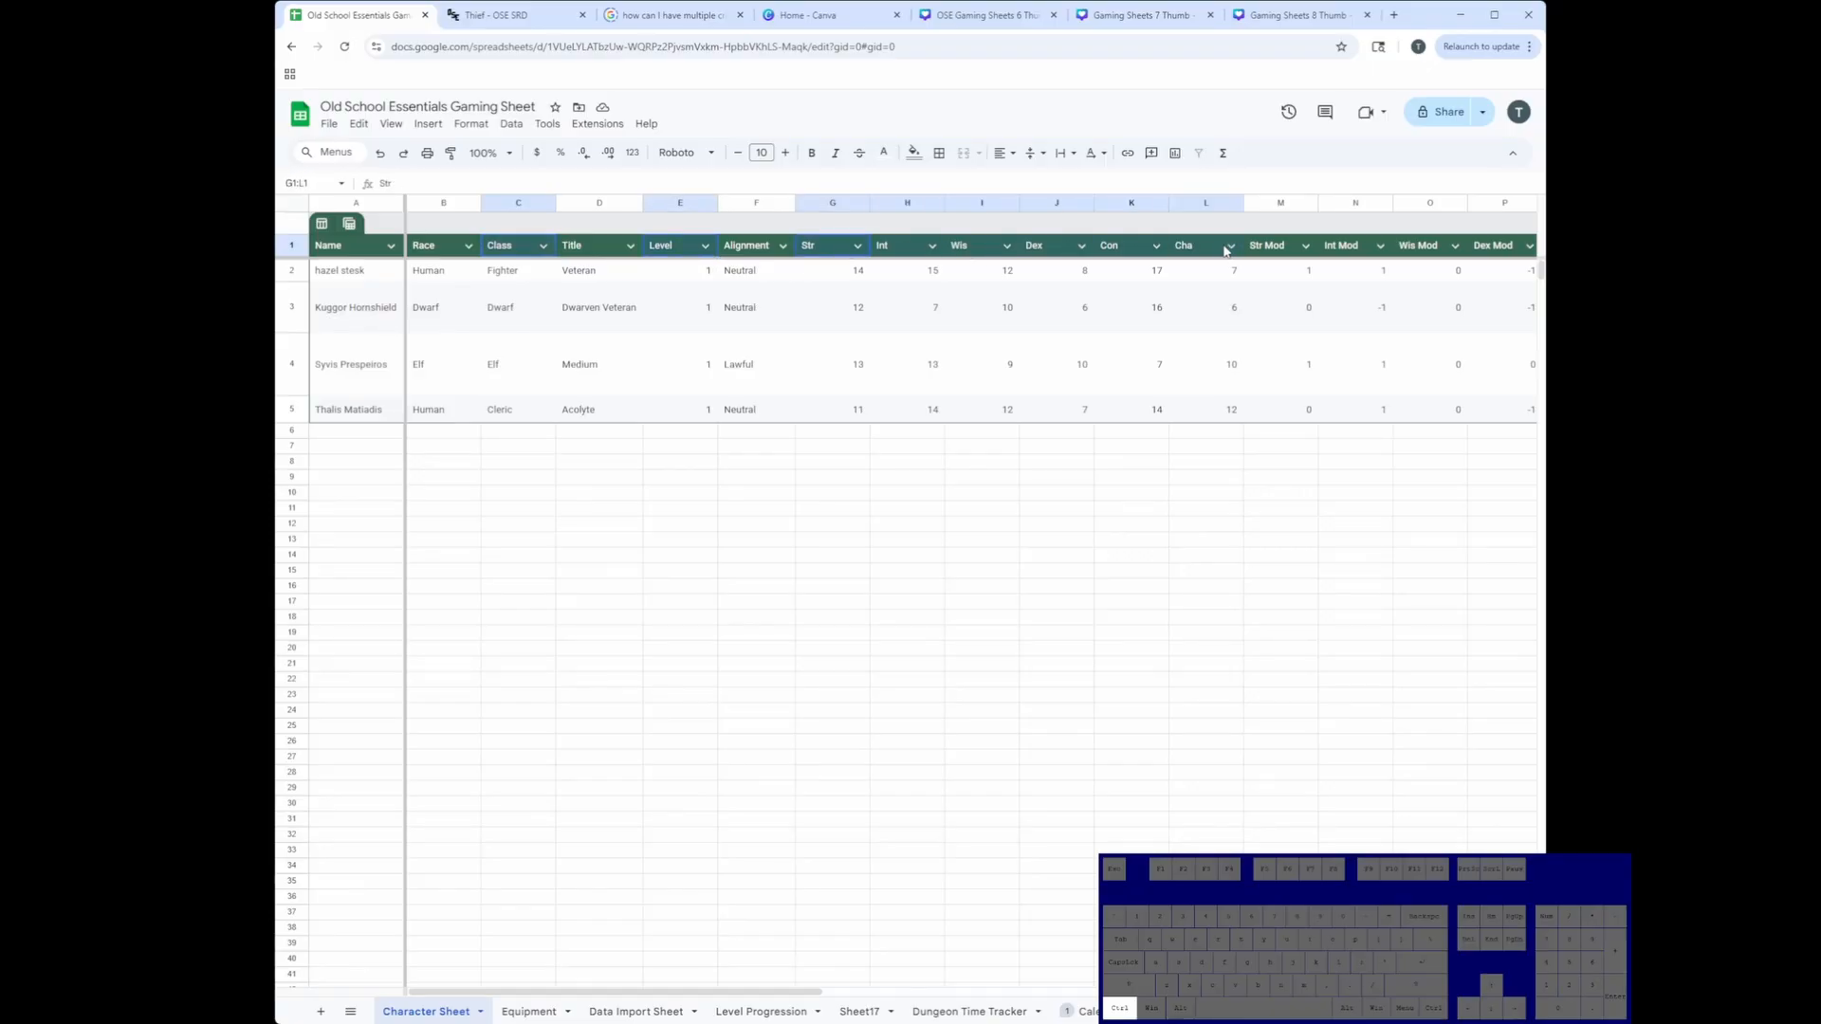
pyautogui.moveTo(803, 991); pyautogui.dragTo(1084, 977)
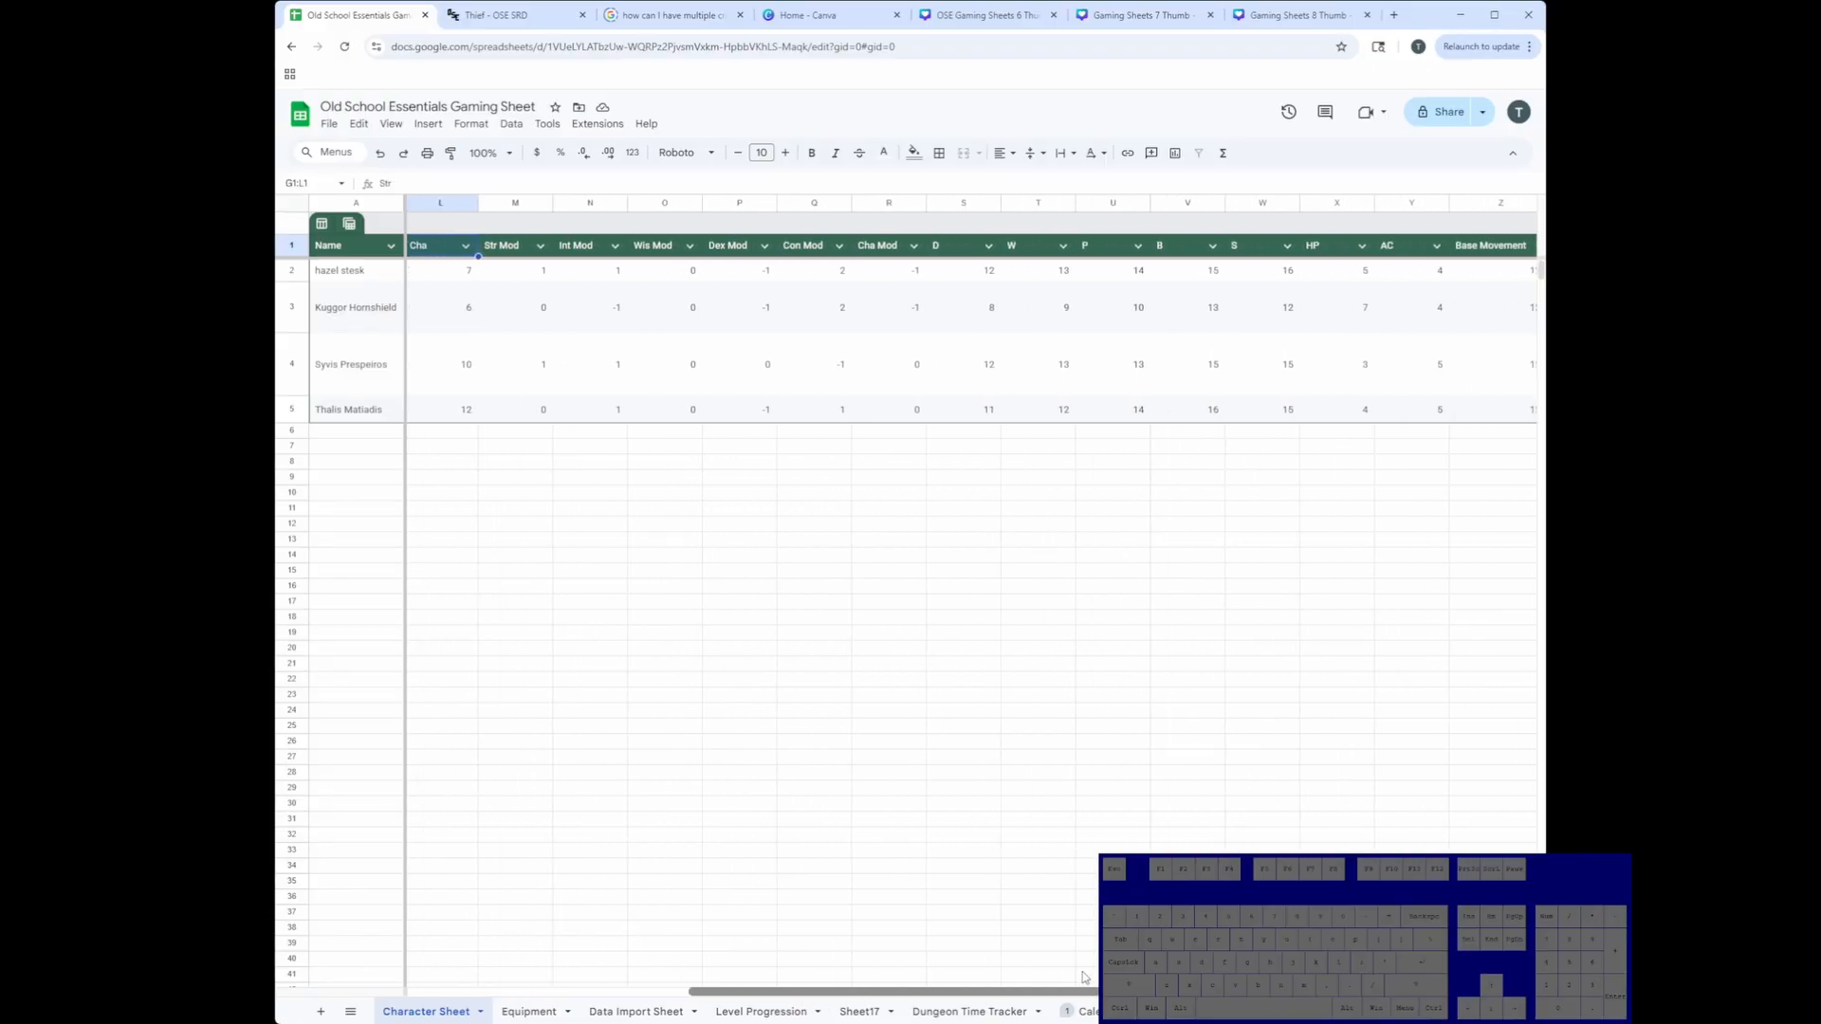
pyautogui.moveTo(957, 245); pyautogui.dragTo(1251, 252)
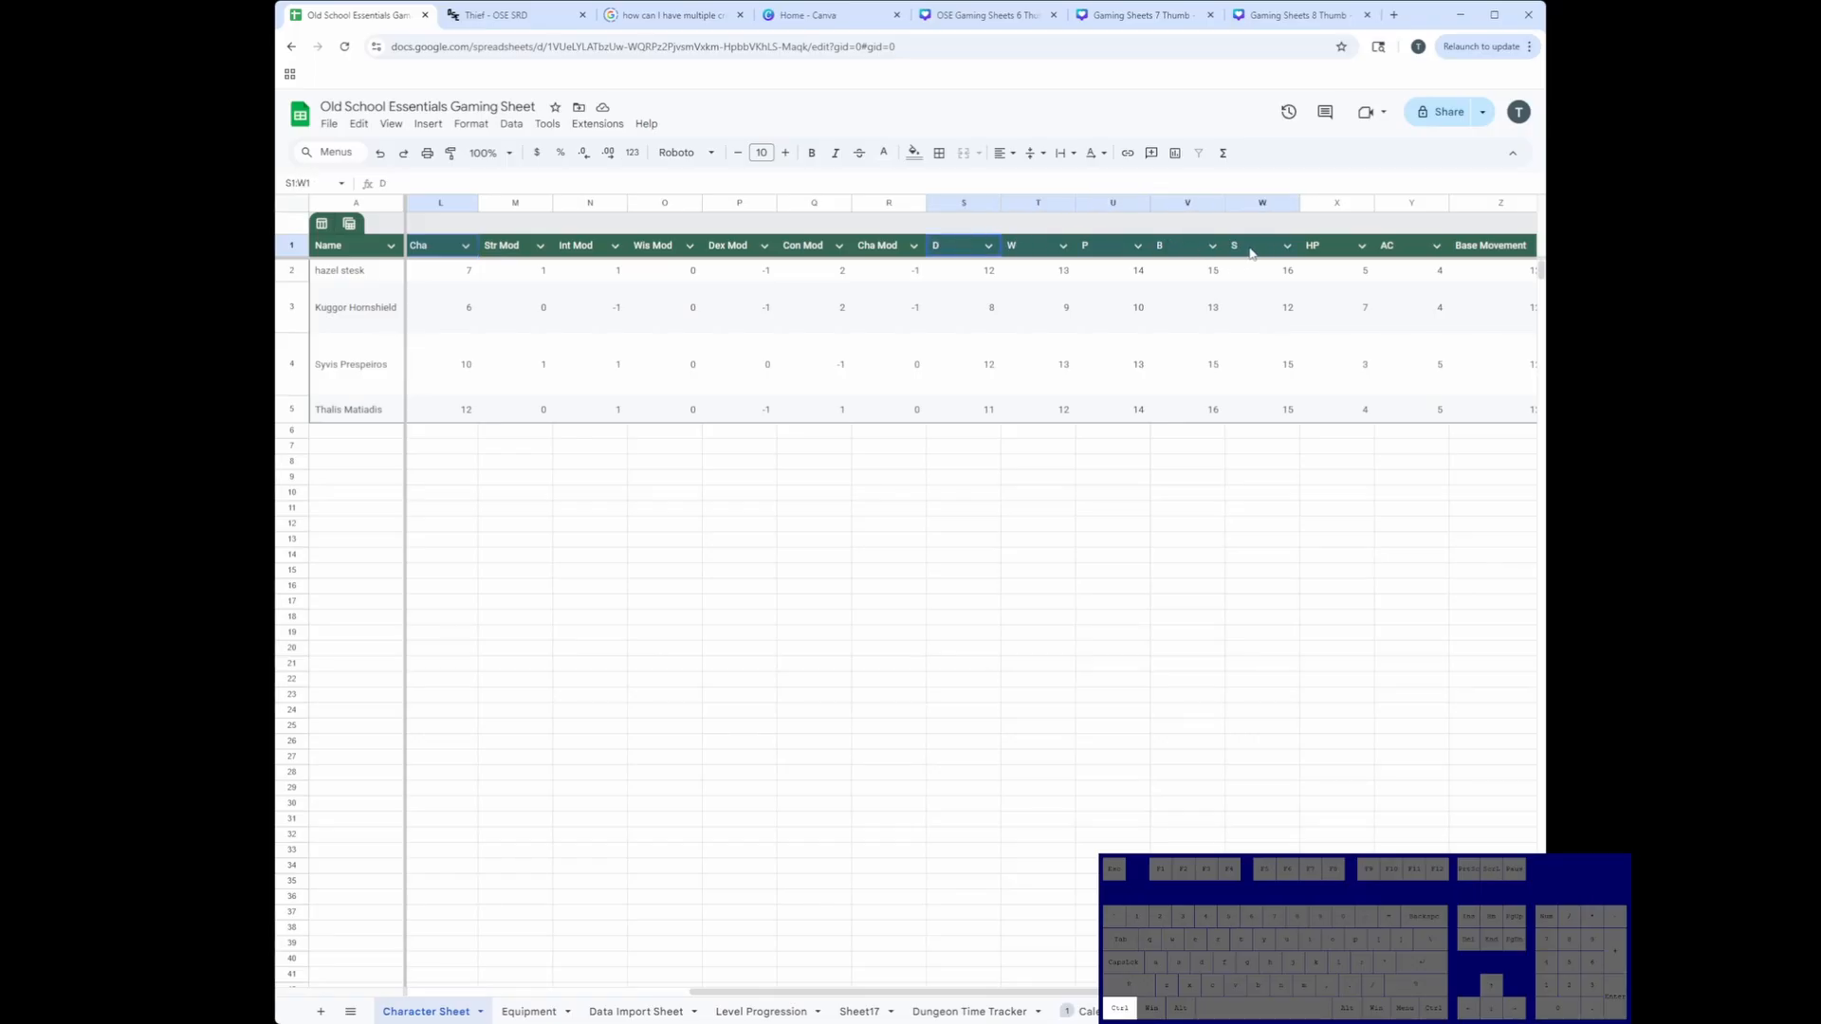
pyautogui.moveTo(965, 991); pyautogui.dragTo(502, 934)
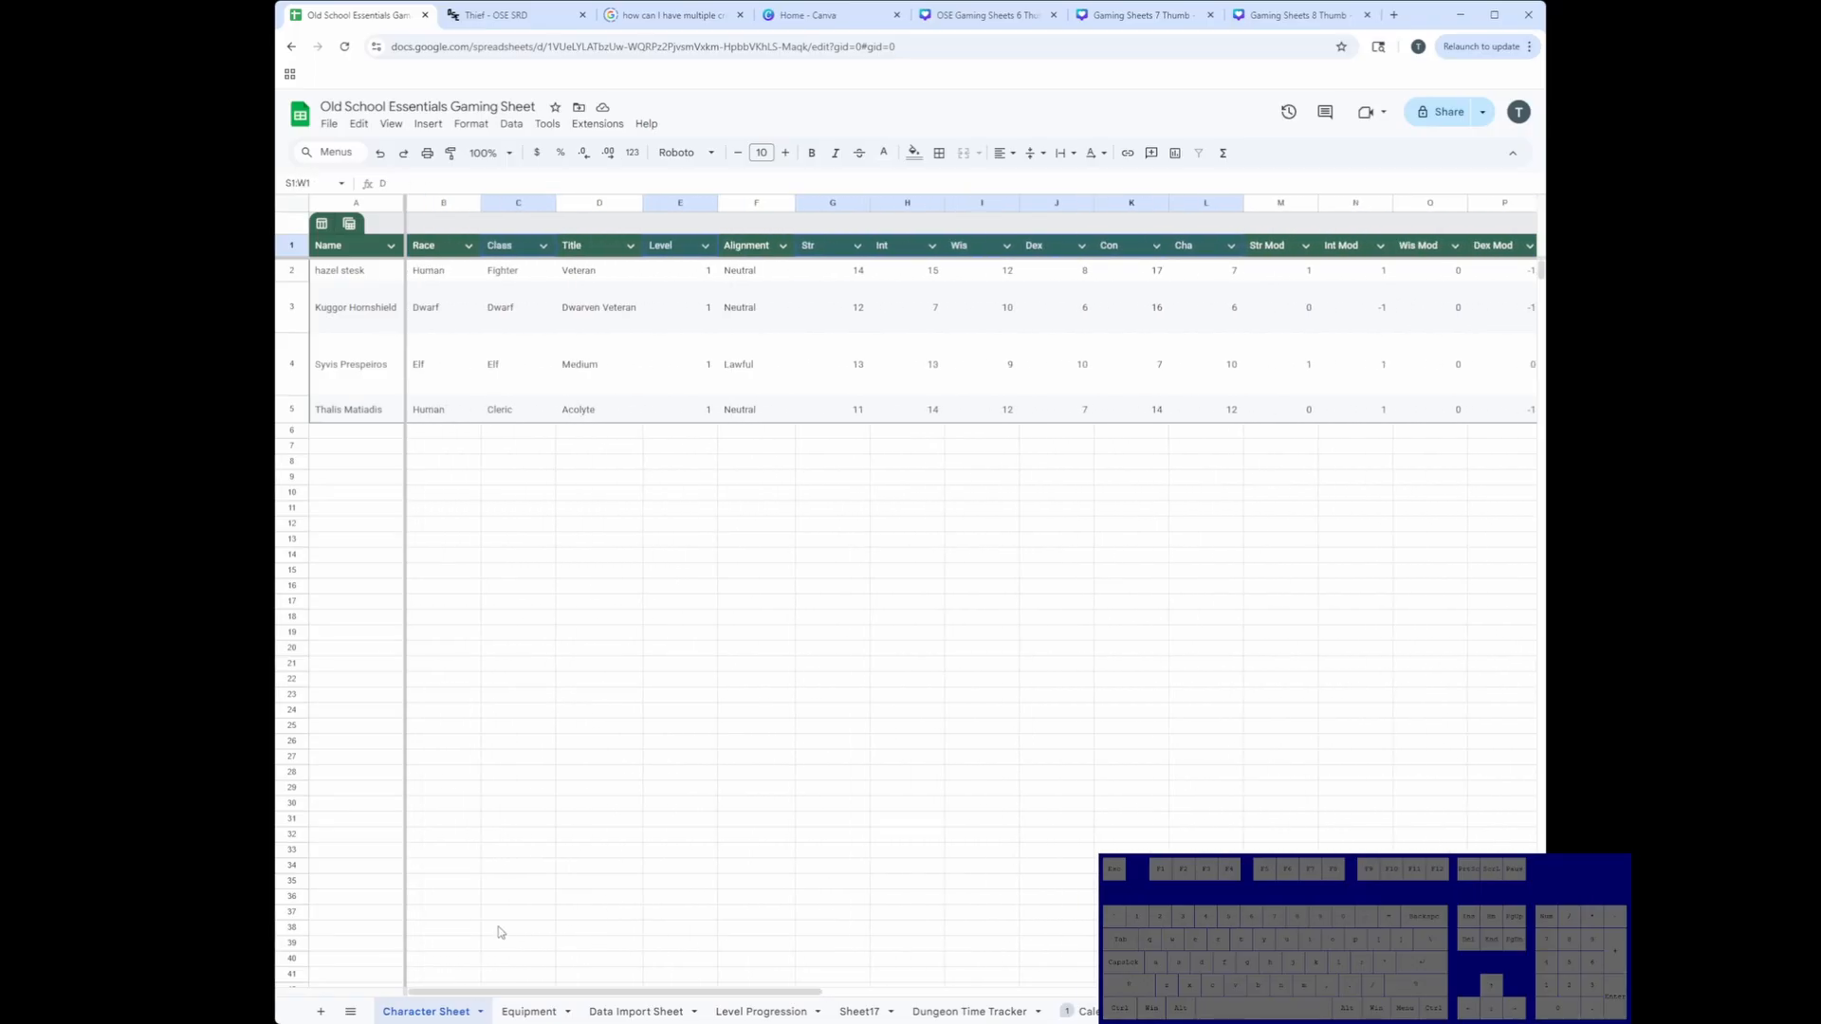
pyautogui.hotkey('ctrl', 'c')
pyautogui.click(859, 1011)
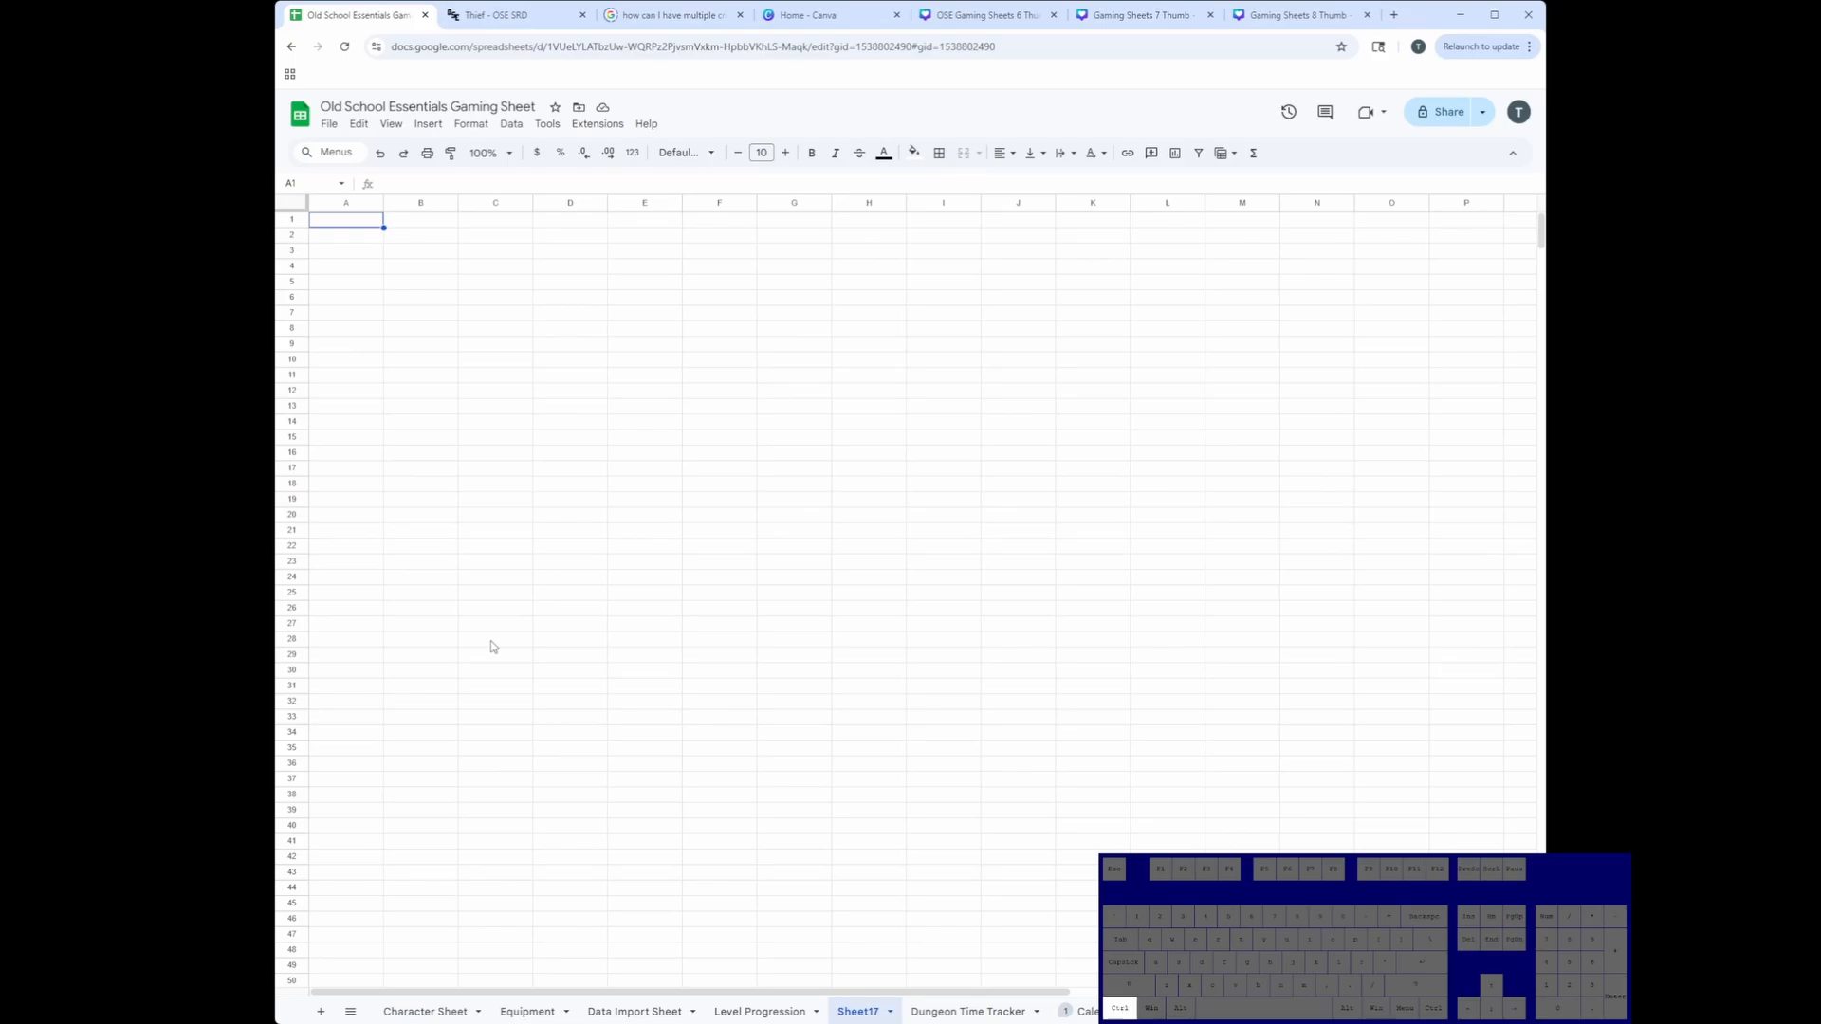
pyautogui.hotkey('ctrl', 'v')
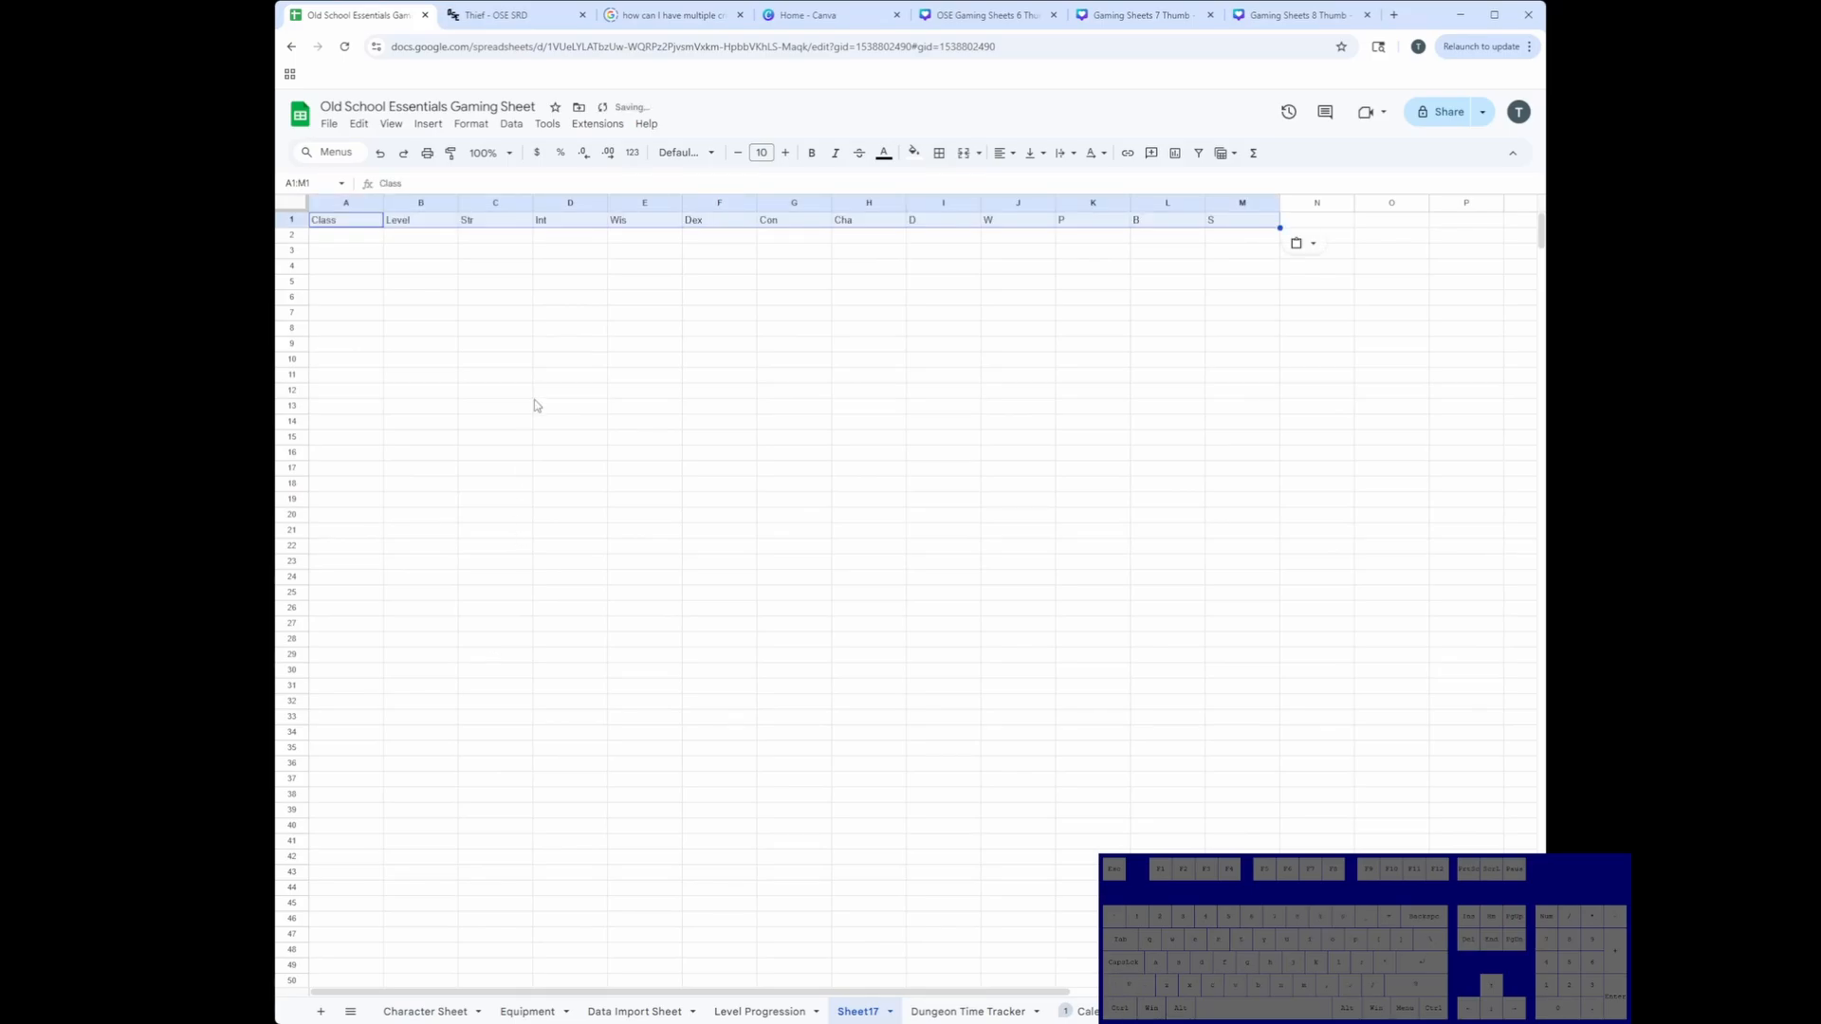
pyautogui.moveTo(346, 222); pyautogui.dragTo(354, 459)
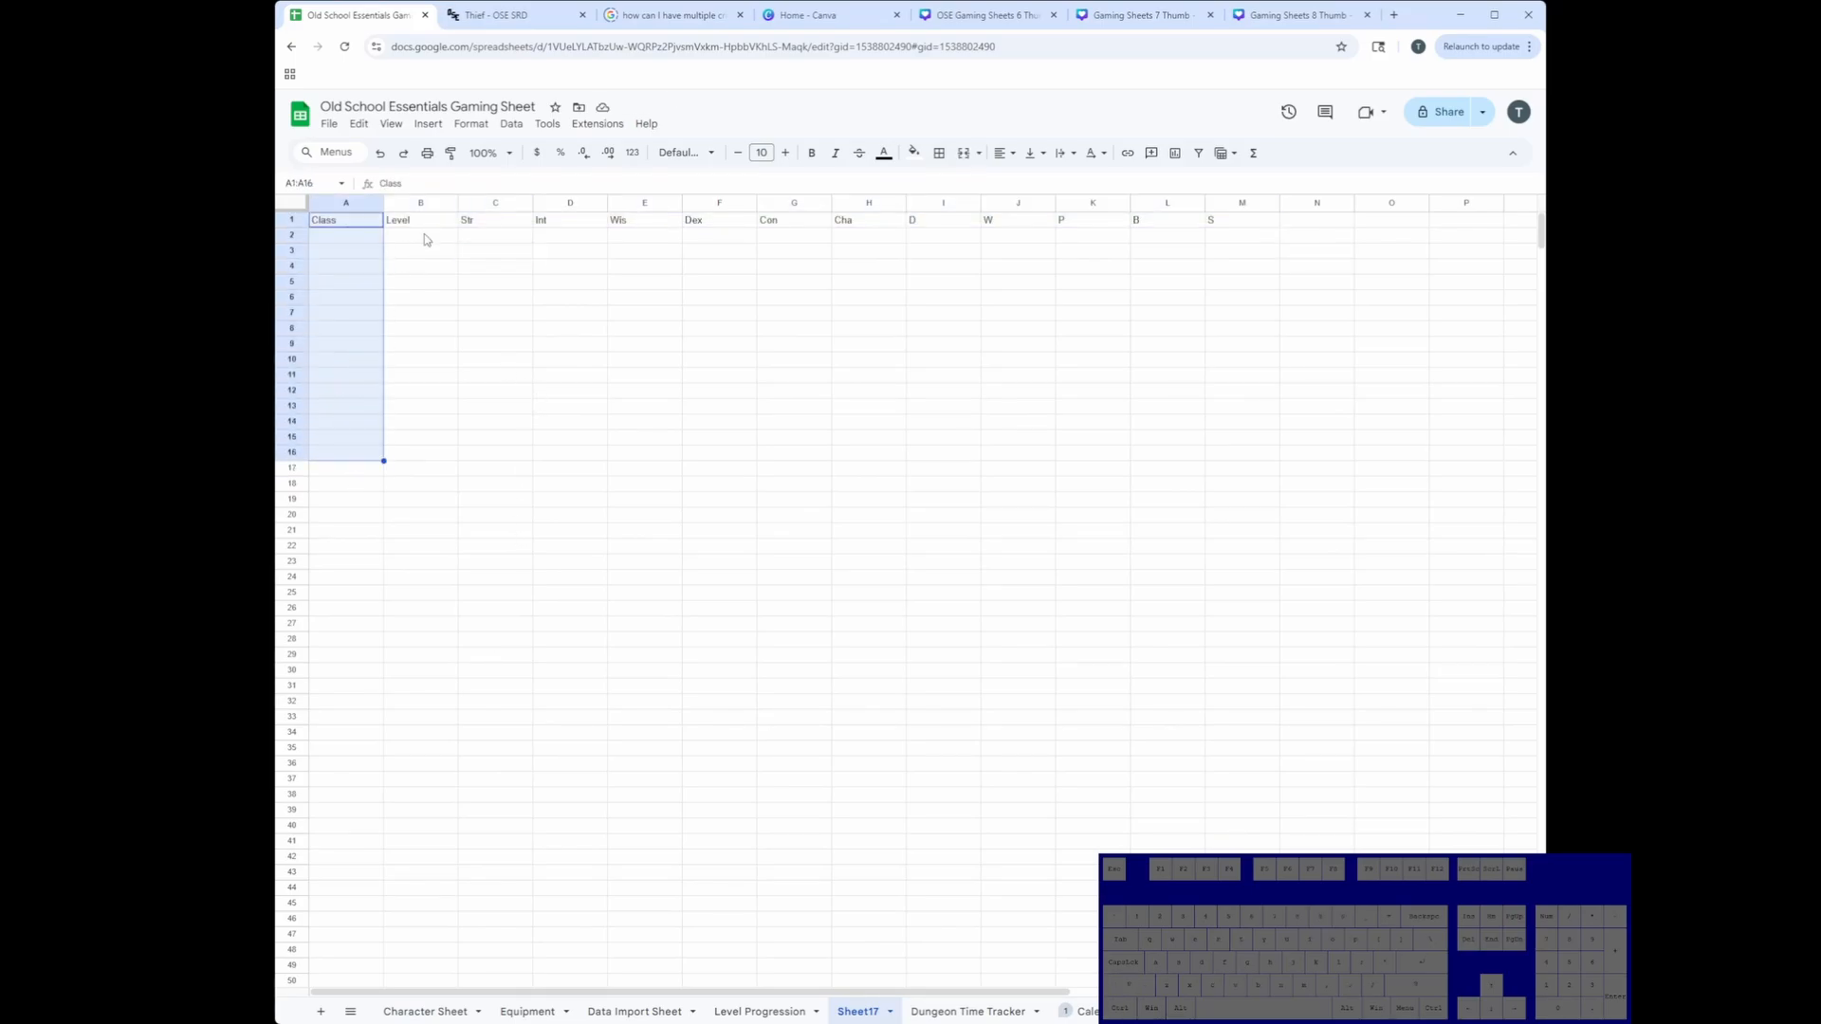
pyautogui.moveTo(429, 220); pyautogui.dragTo(1224, 237)
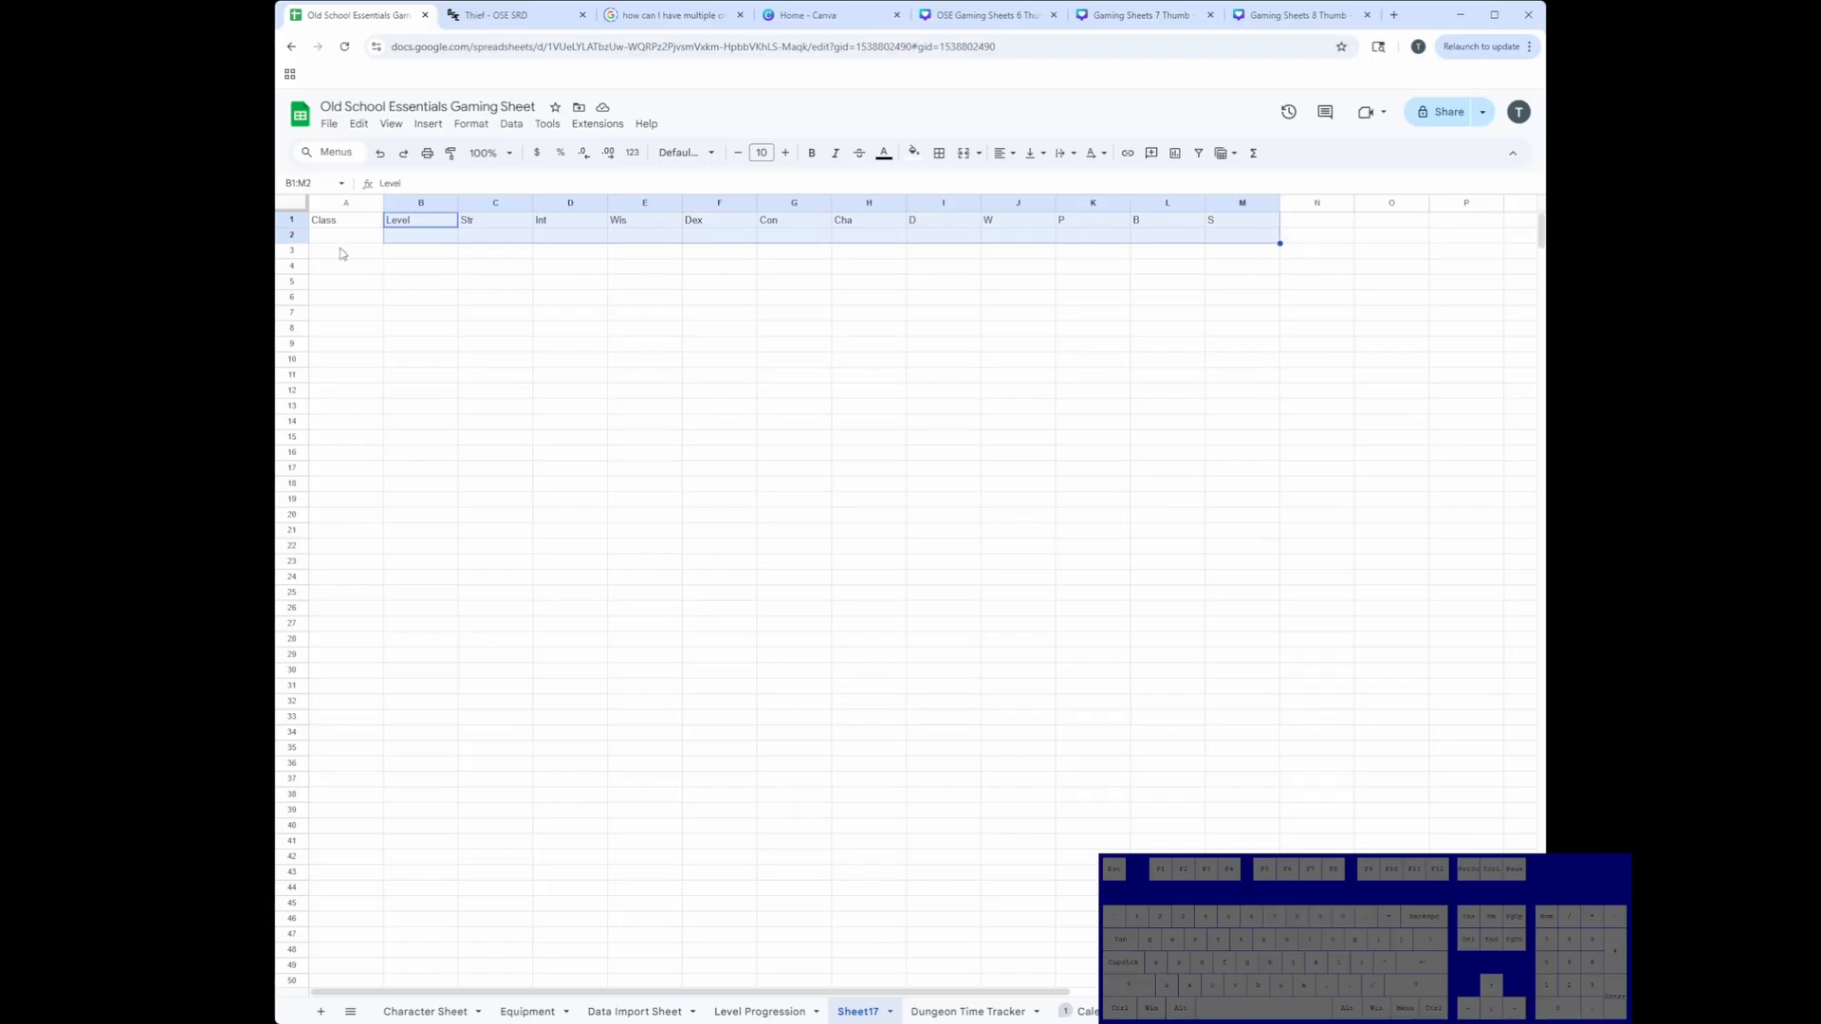
pyautogui.moveTo(346, 252); pyautogui.dragTo(1205, 283)
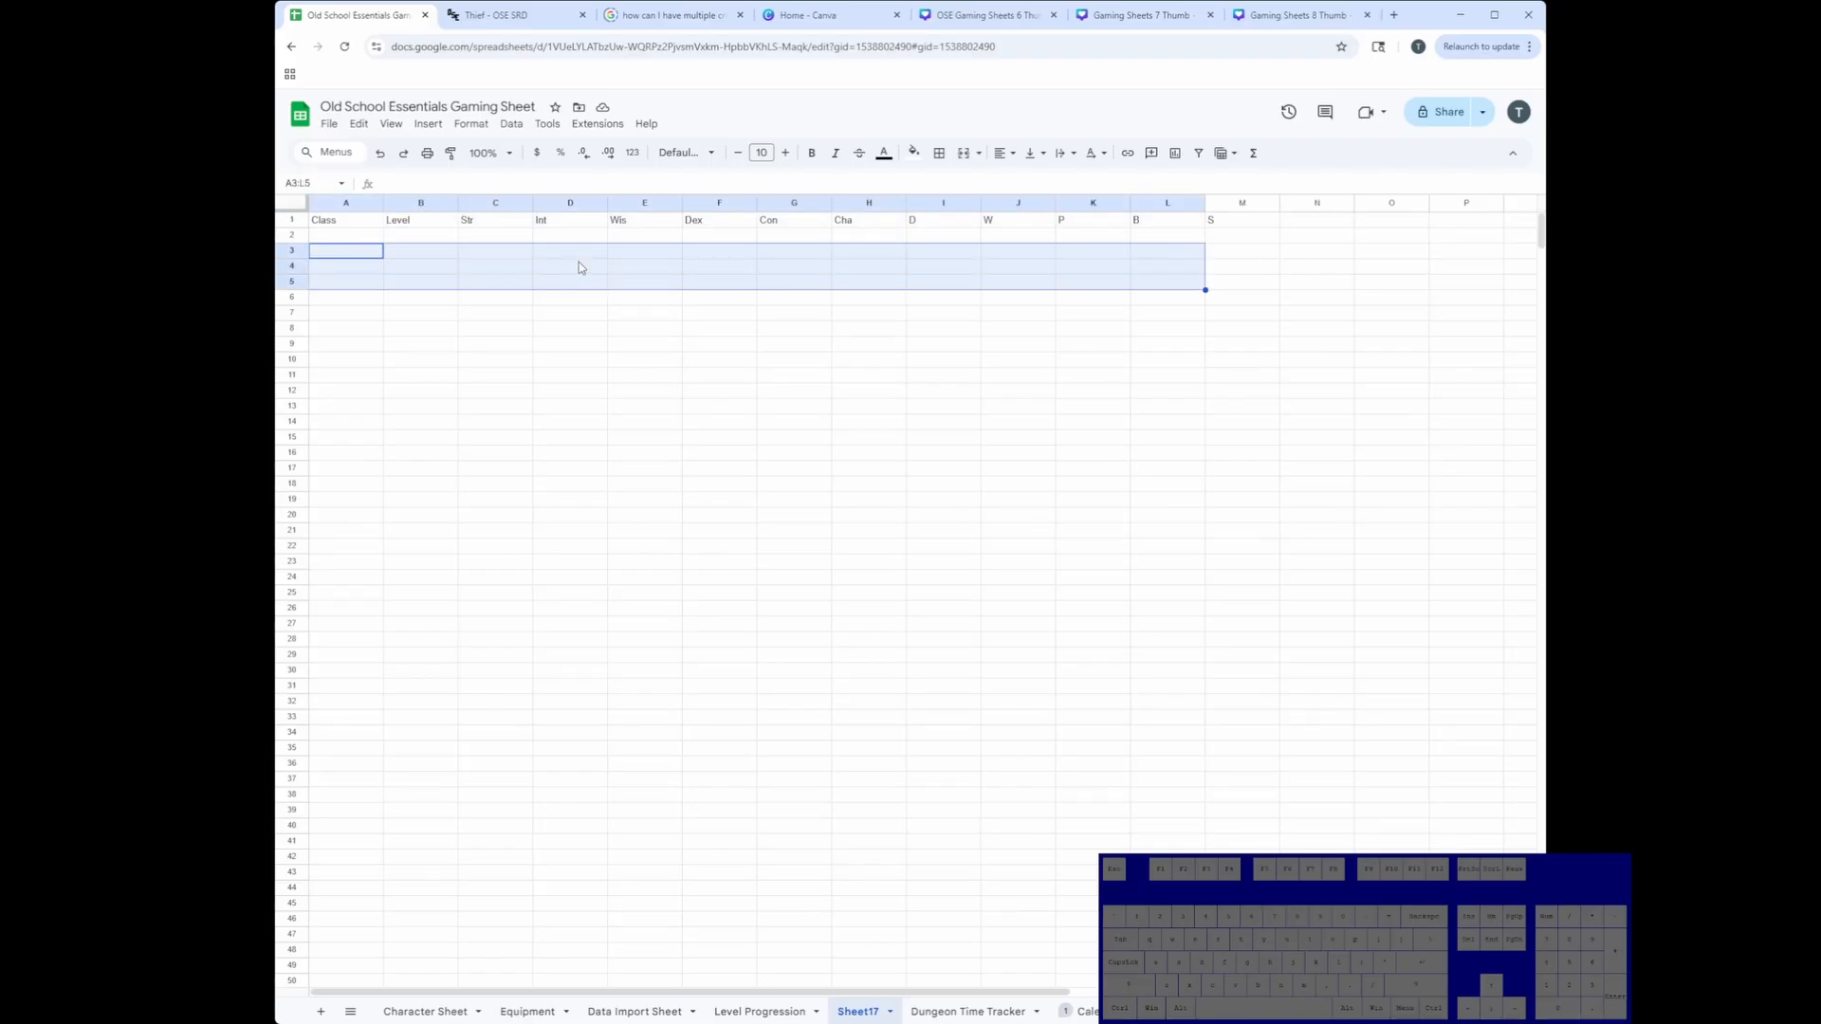
pyautogui.moveTo(334, 221); pyautogui.dragTo(1114, 258)
pyautogui.click(509, 329)
# Step: Enter a TOCOL formula in A4 that turns the header row A1:M1 into a single column
pyautogui.click(320, 266)
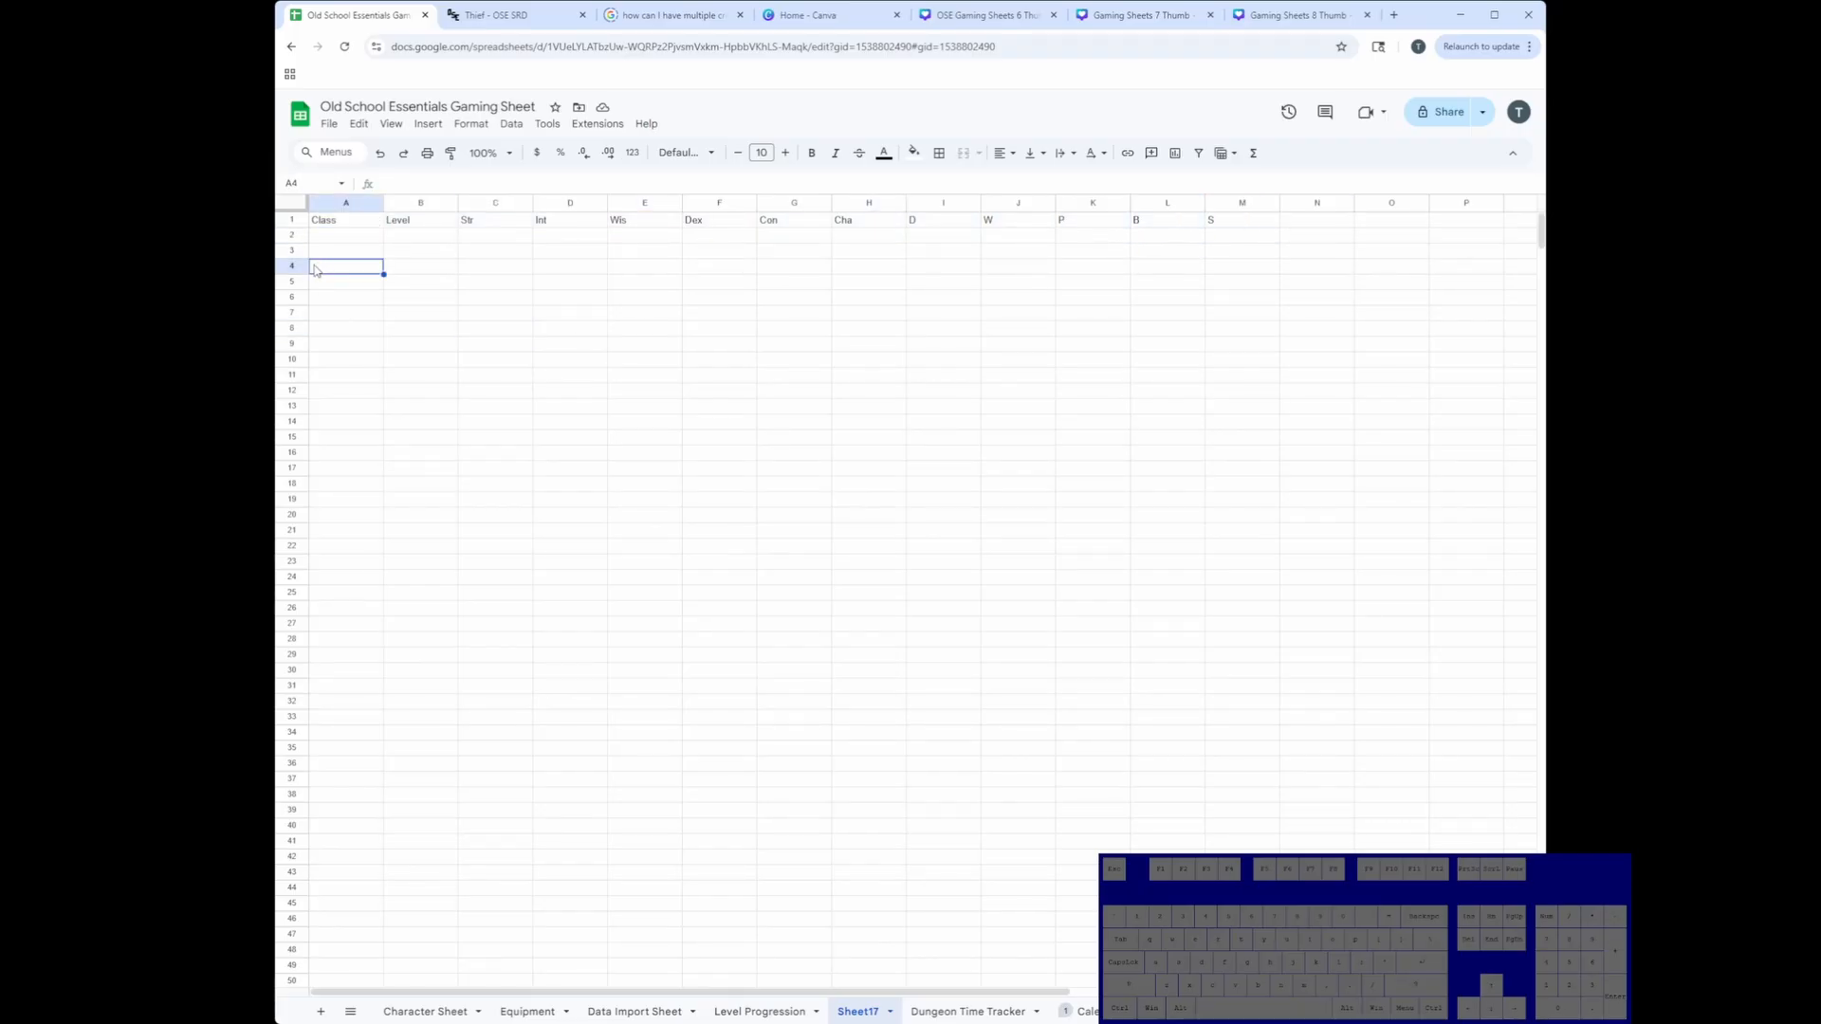
pyautogui.write('=tocol')
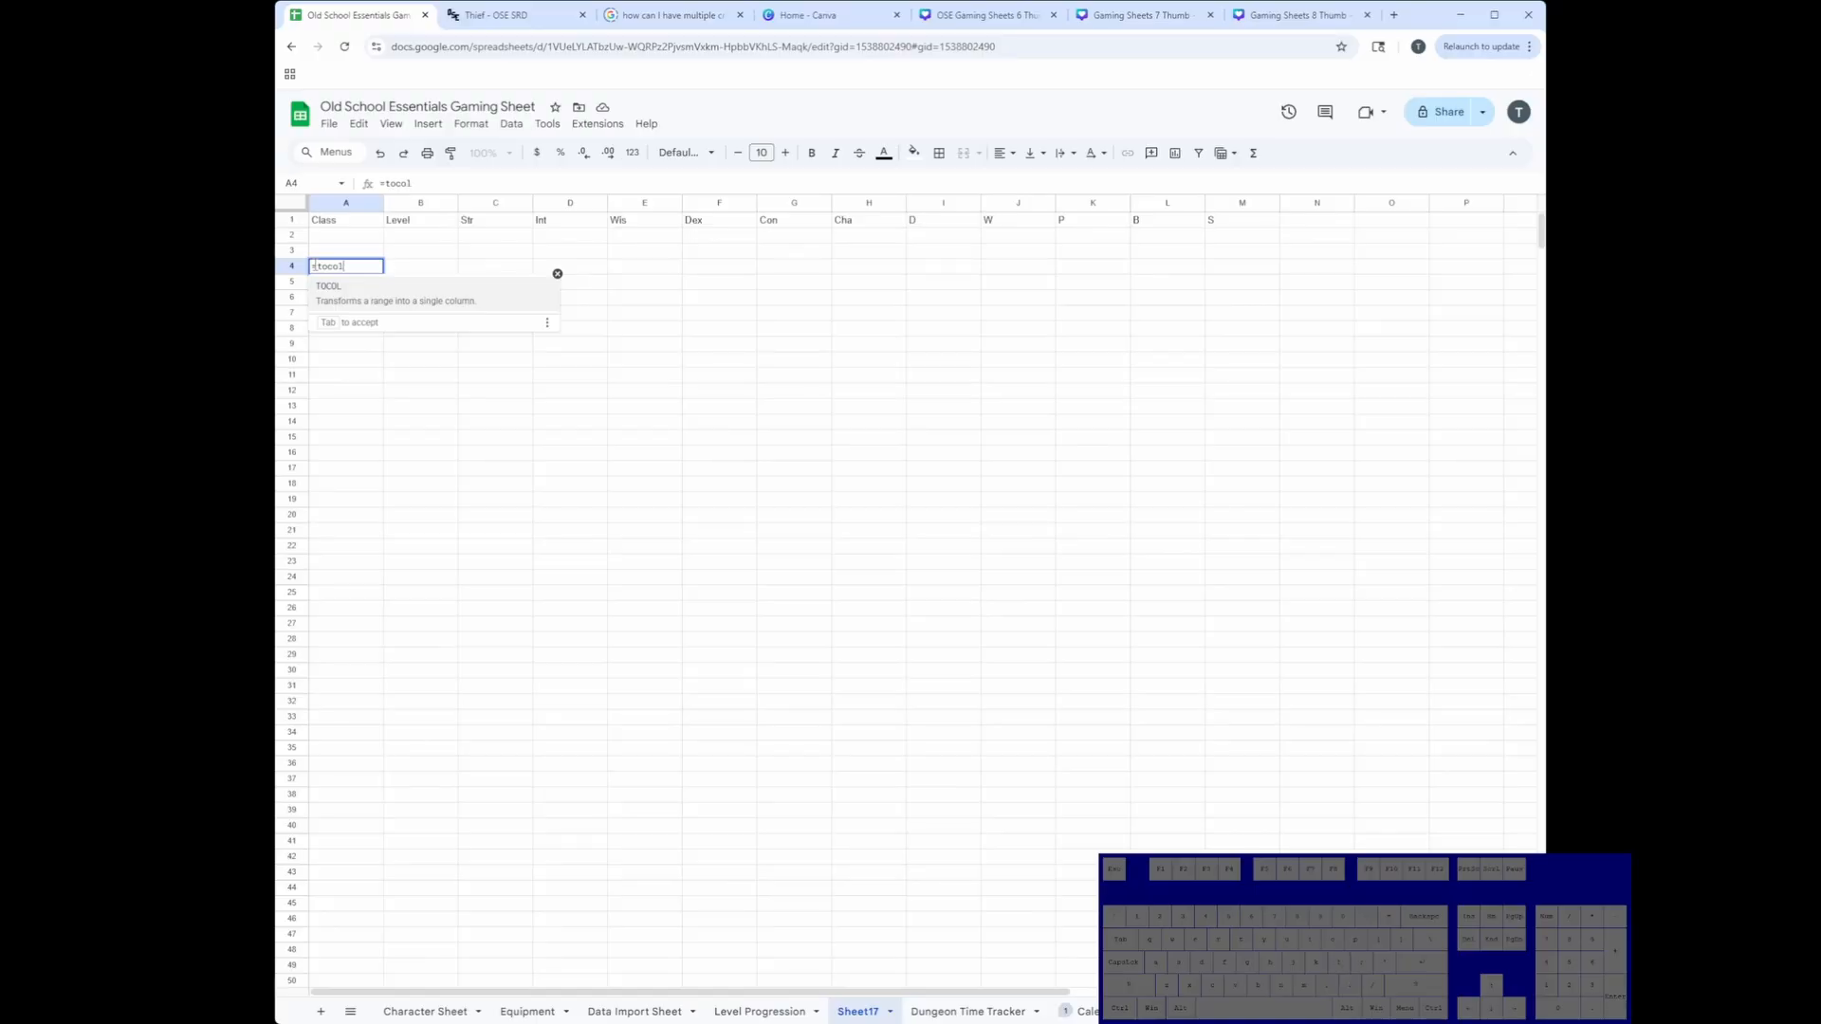
pyautogui.press('Tab')
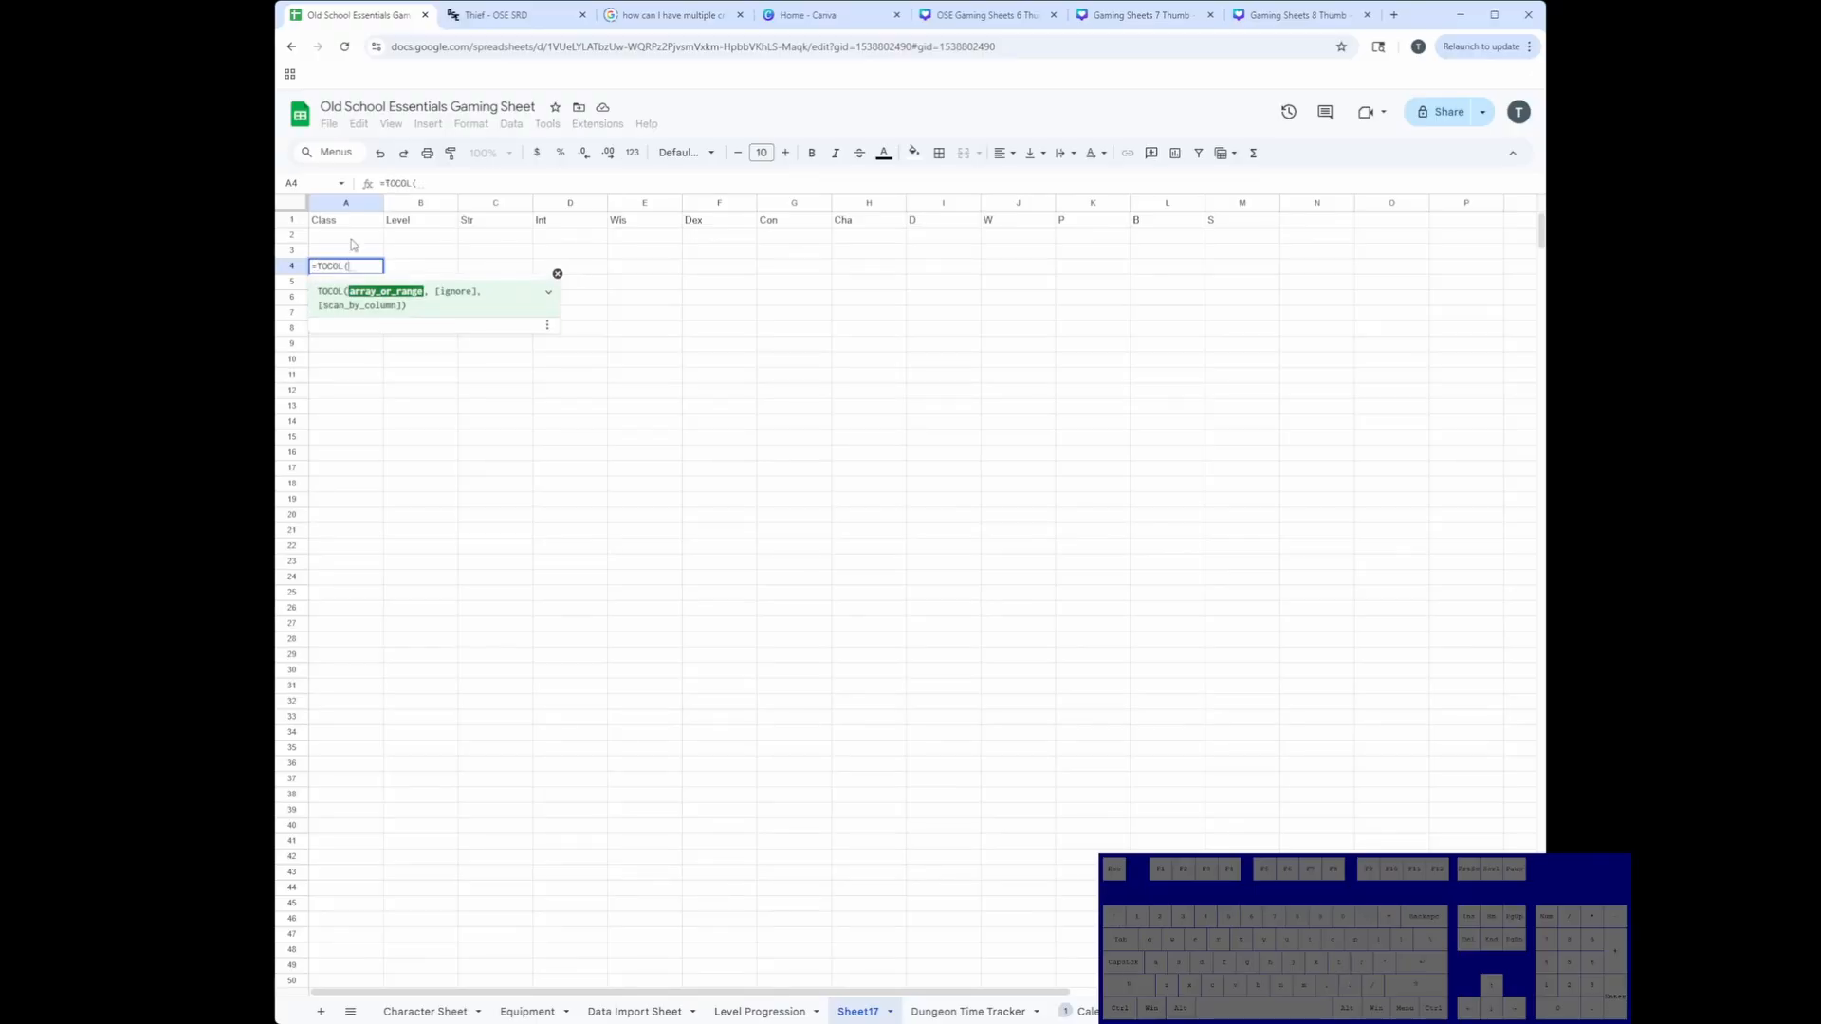
pyautogui.moveTo(340, 221); pyautogui.dragTo(1214, 226)
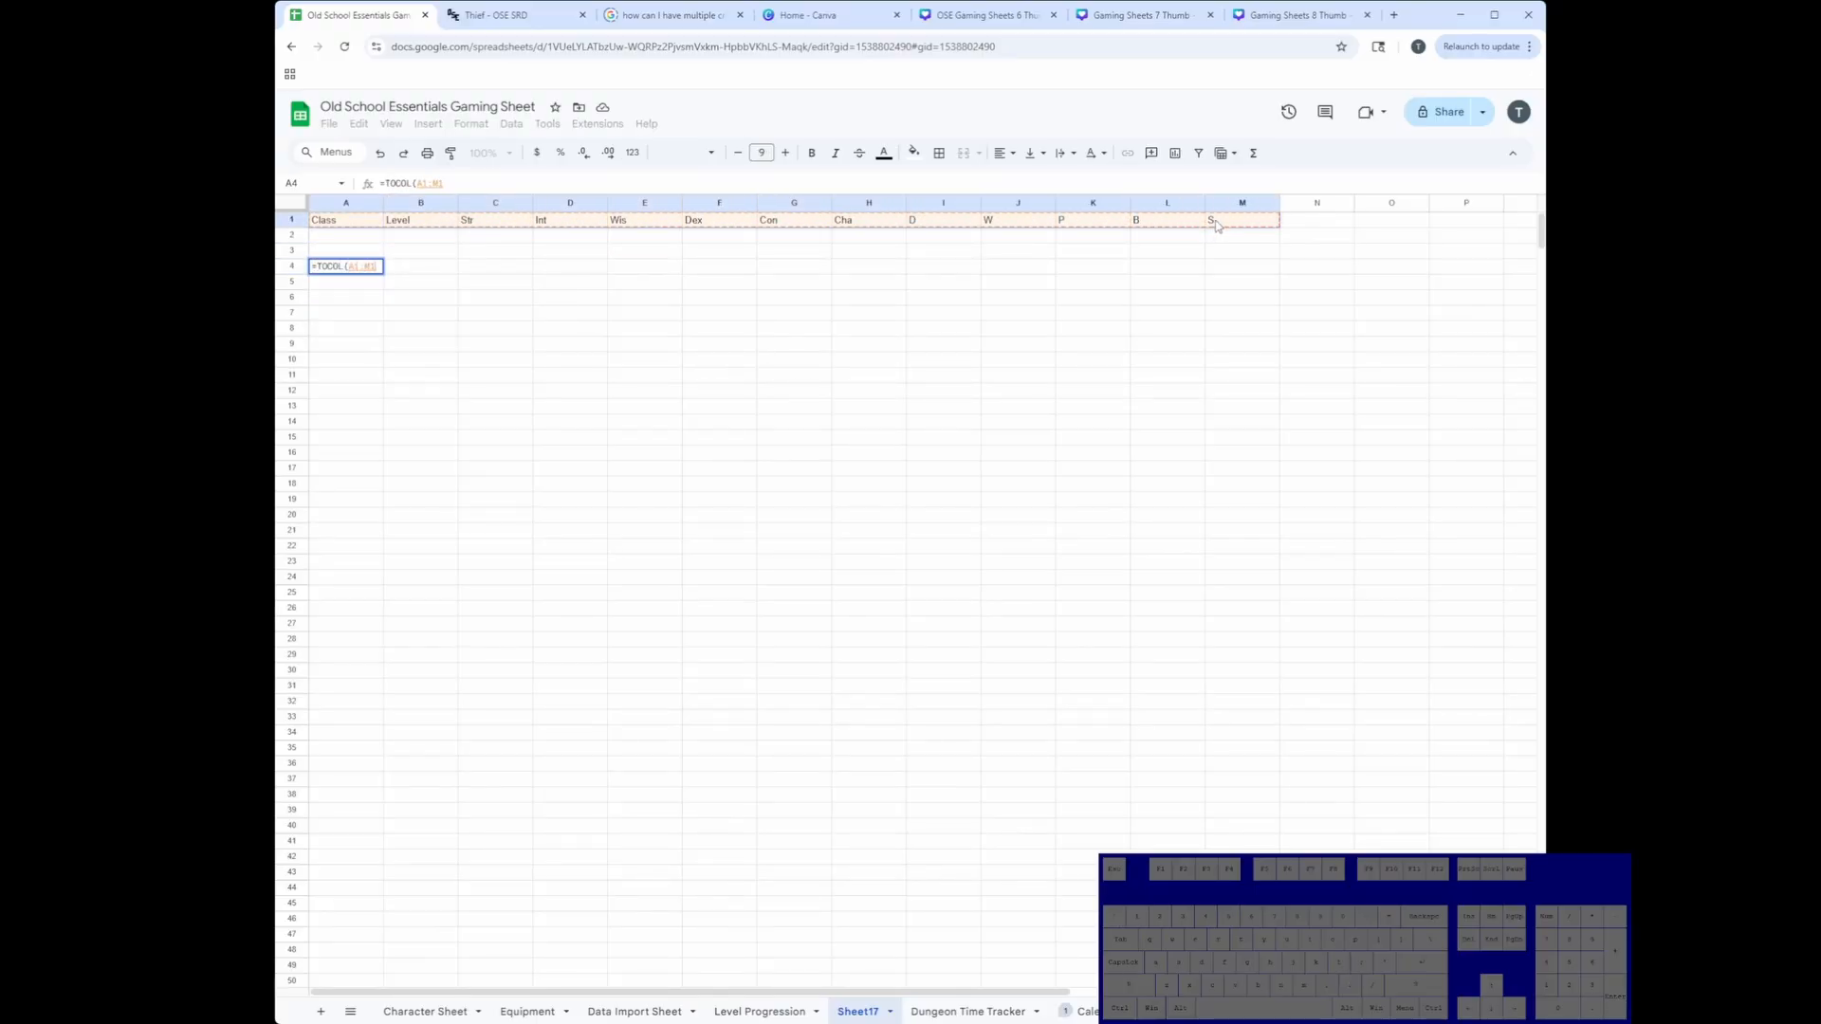
pyautogui.press('Return')
pyautogui.press('Up')
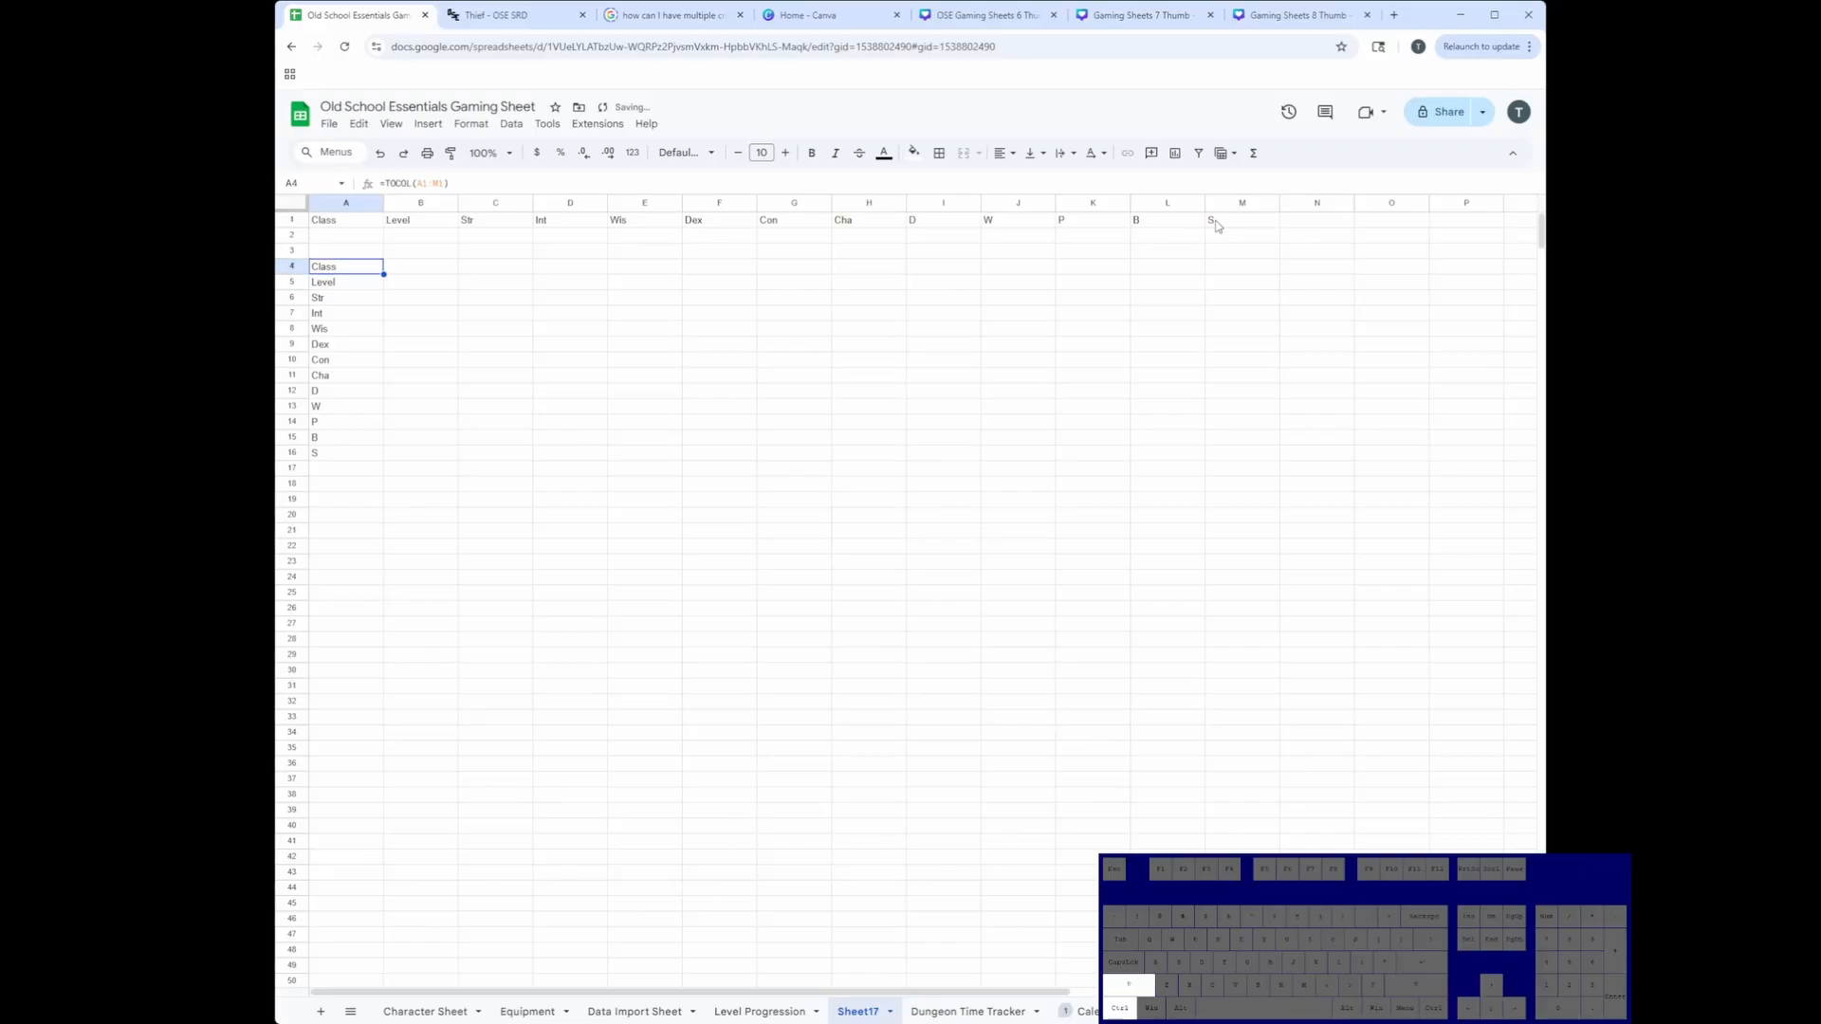
# Step: Copy the stacked headers in A4:A16 and paste them as values only starting at A1
pyautogui.hotkey('ctrl', 'shift', 'Down')
pyautogui.hotkey('ctrl', 'c')
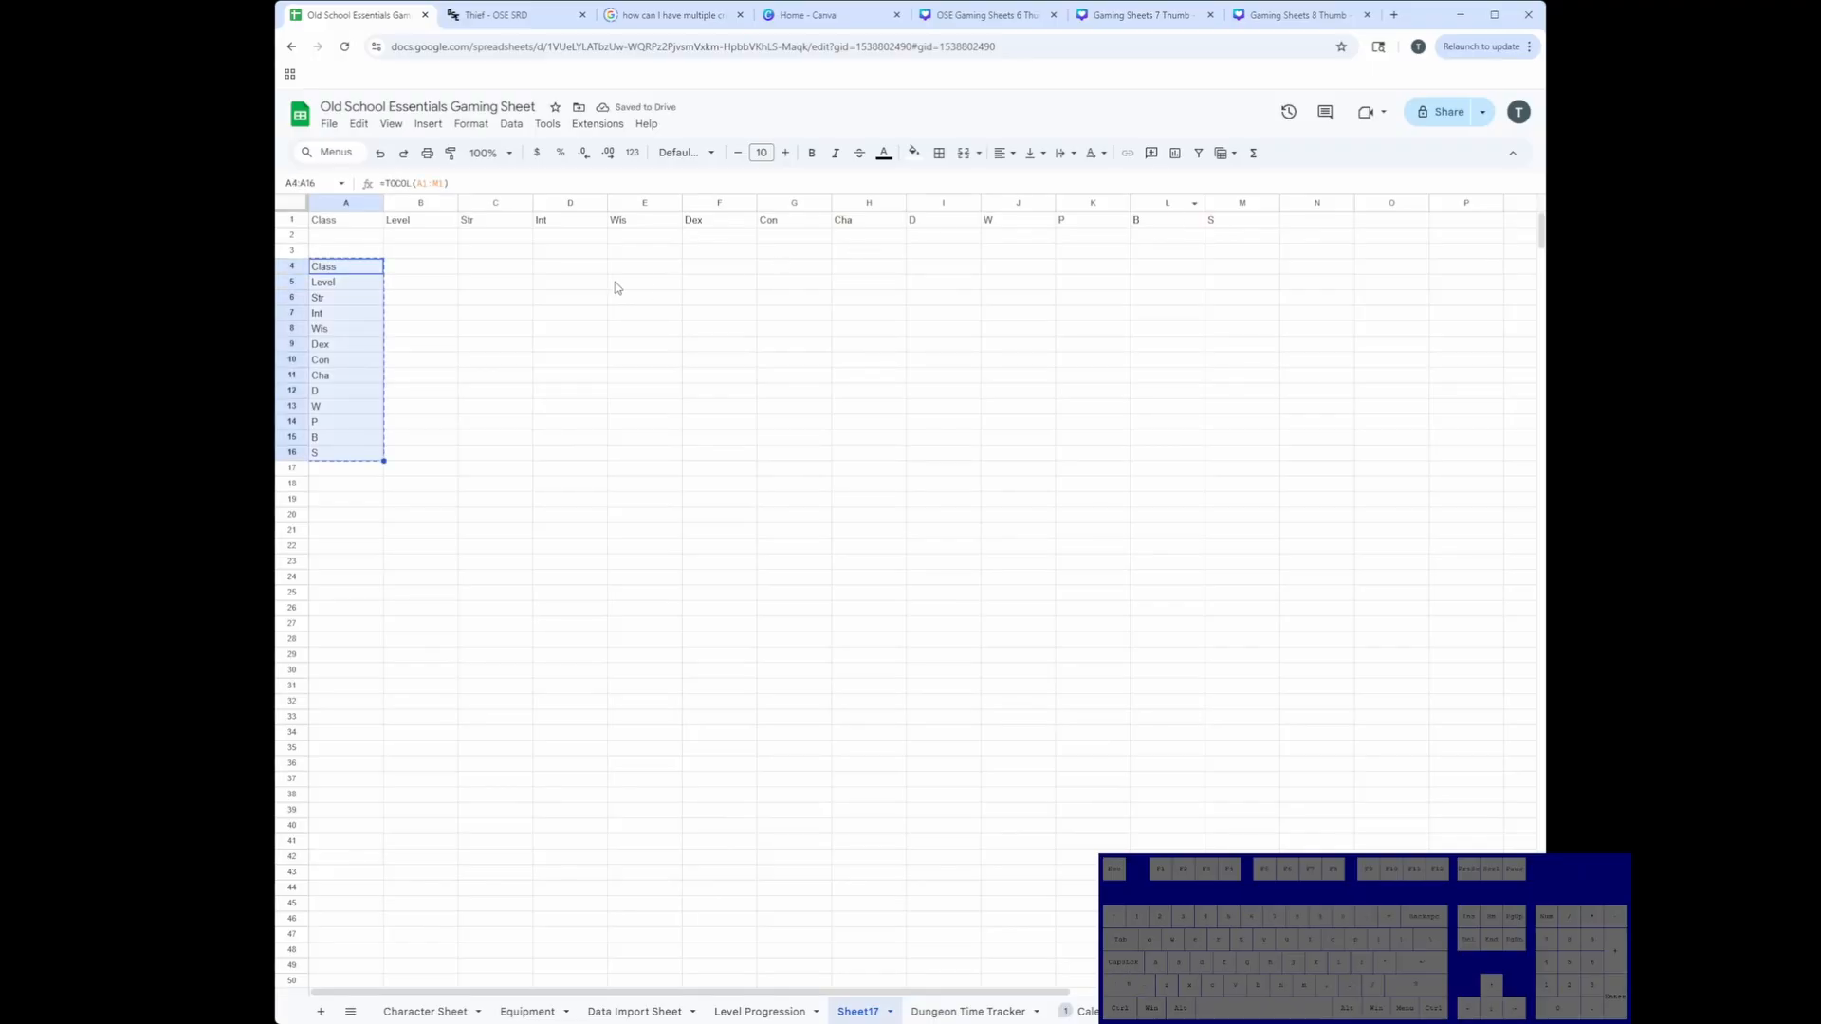
pyautogui.click(369, 222)
pyautogui.hotkey('ctrl', 'shift', 'v')
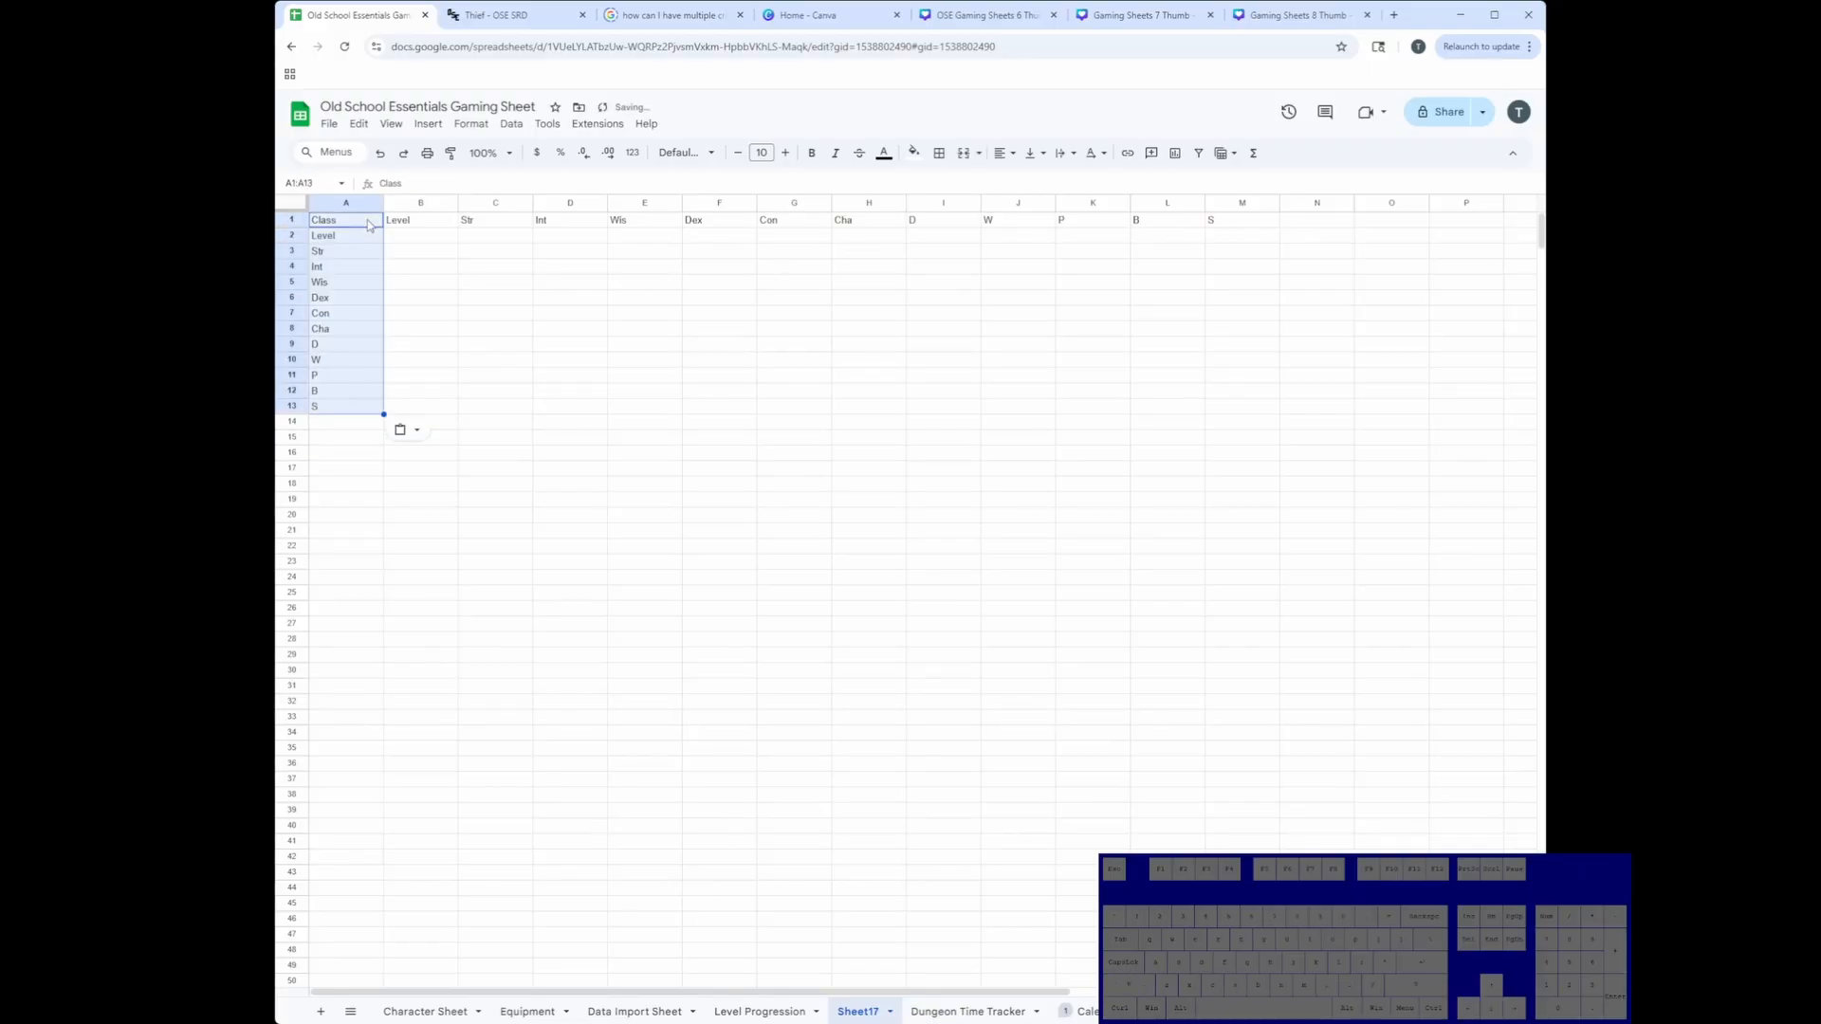
# Step: Clear the leftover horizontal headers from B1:M1
pyautogui.click(419, 224)
pyautogui.hotkey('ctrl', 'shift', 'Right')
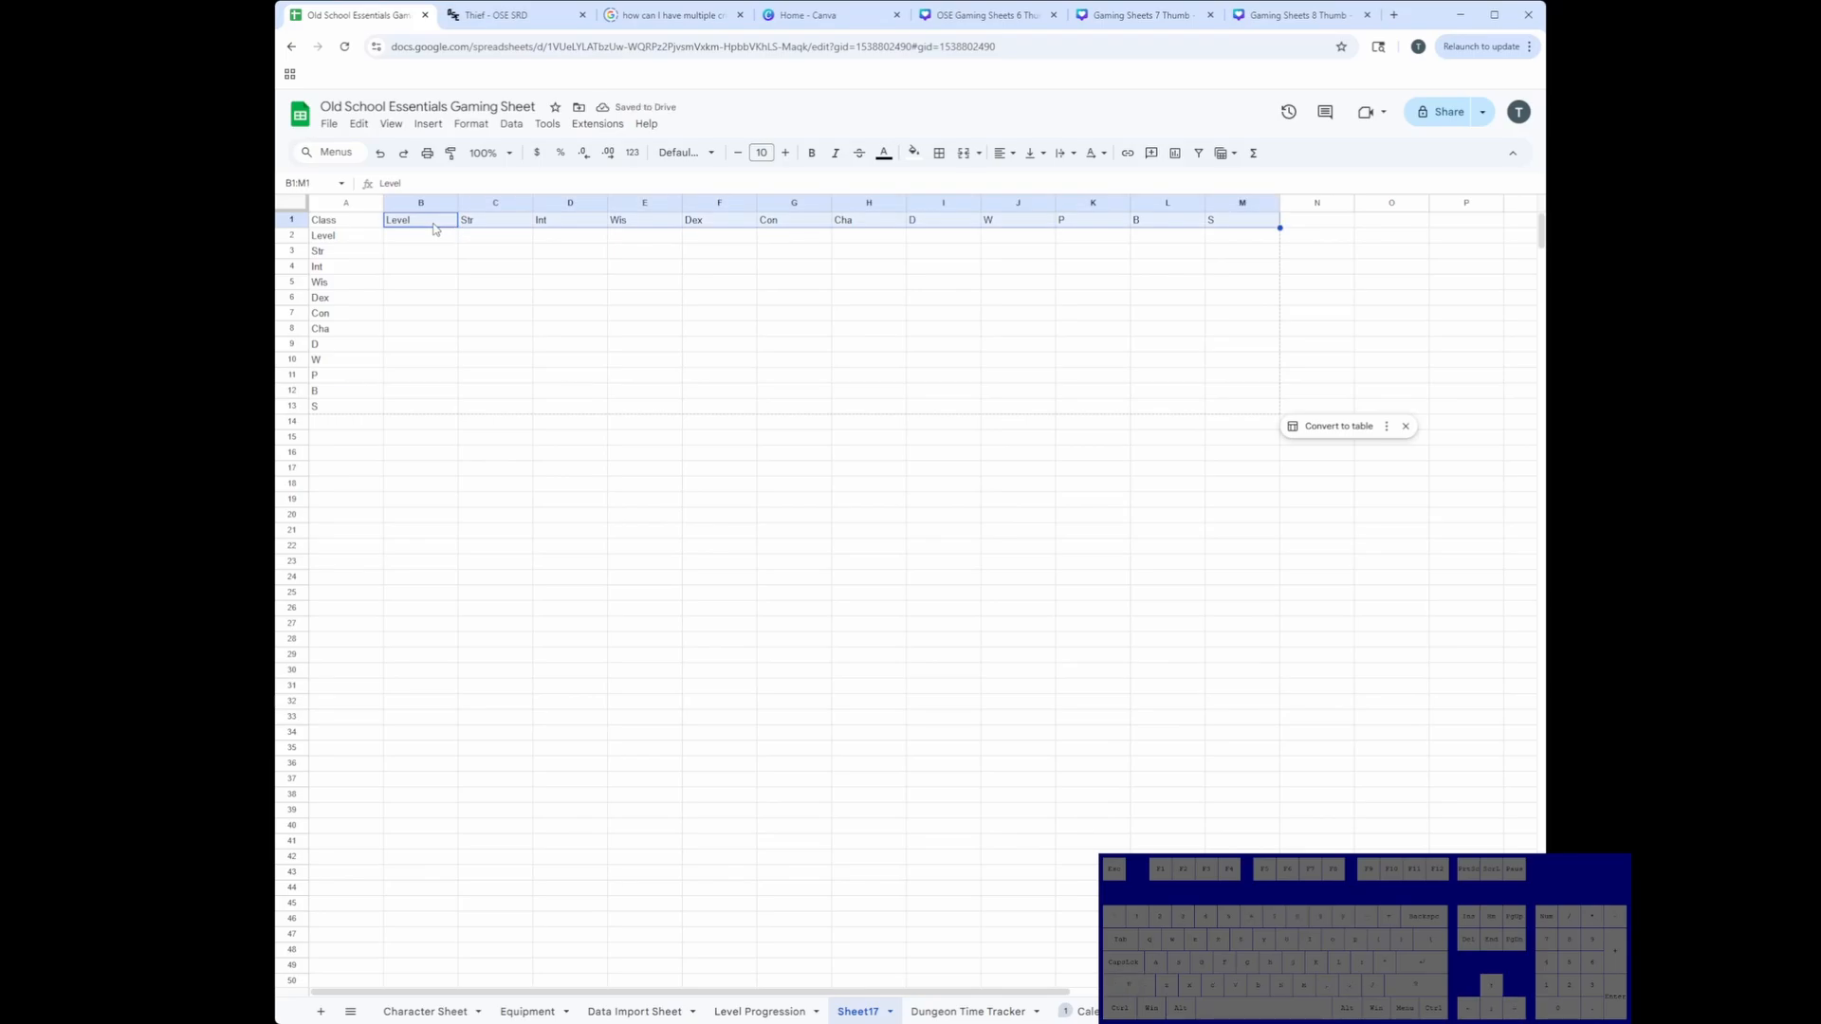
pyautogui.press('Delete')
pyautogui.click(391, 254)
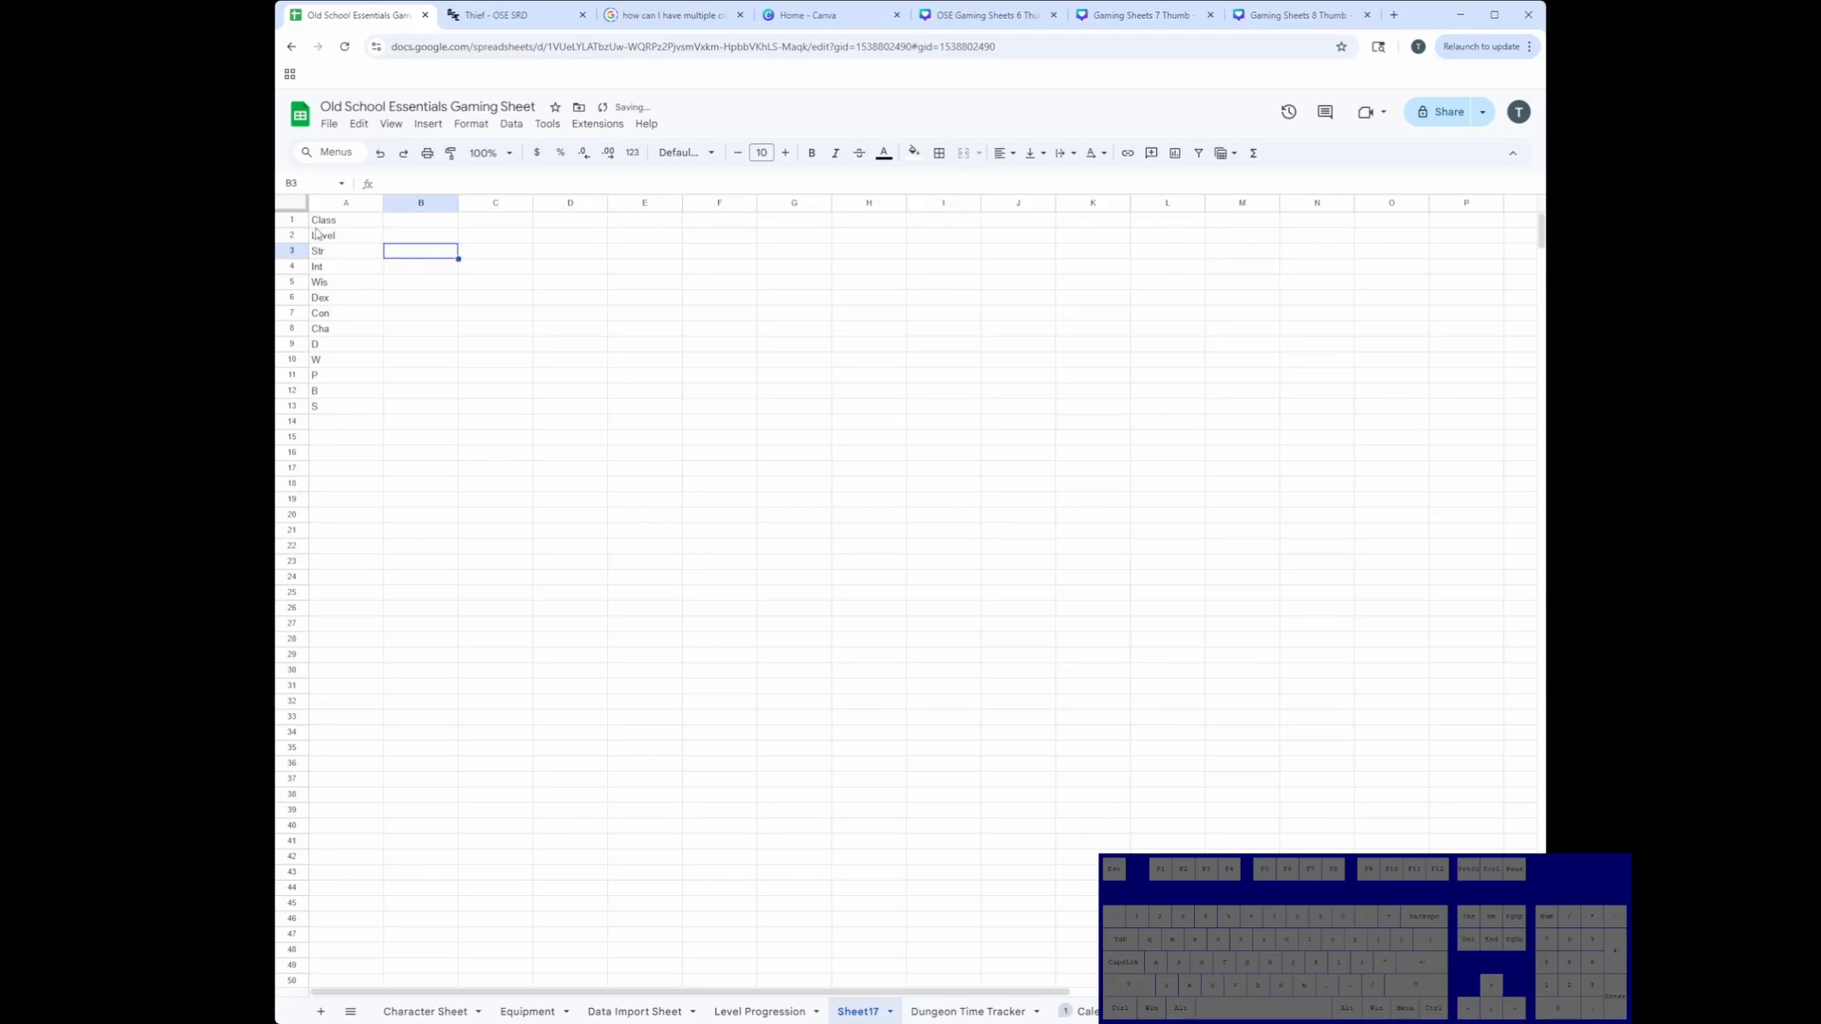
# Step: Enter 1 as the Level value in B2
pyautogui.click(344, 407)
pyautogui.click(348, 426)
pyautogui.click(398, 237)
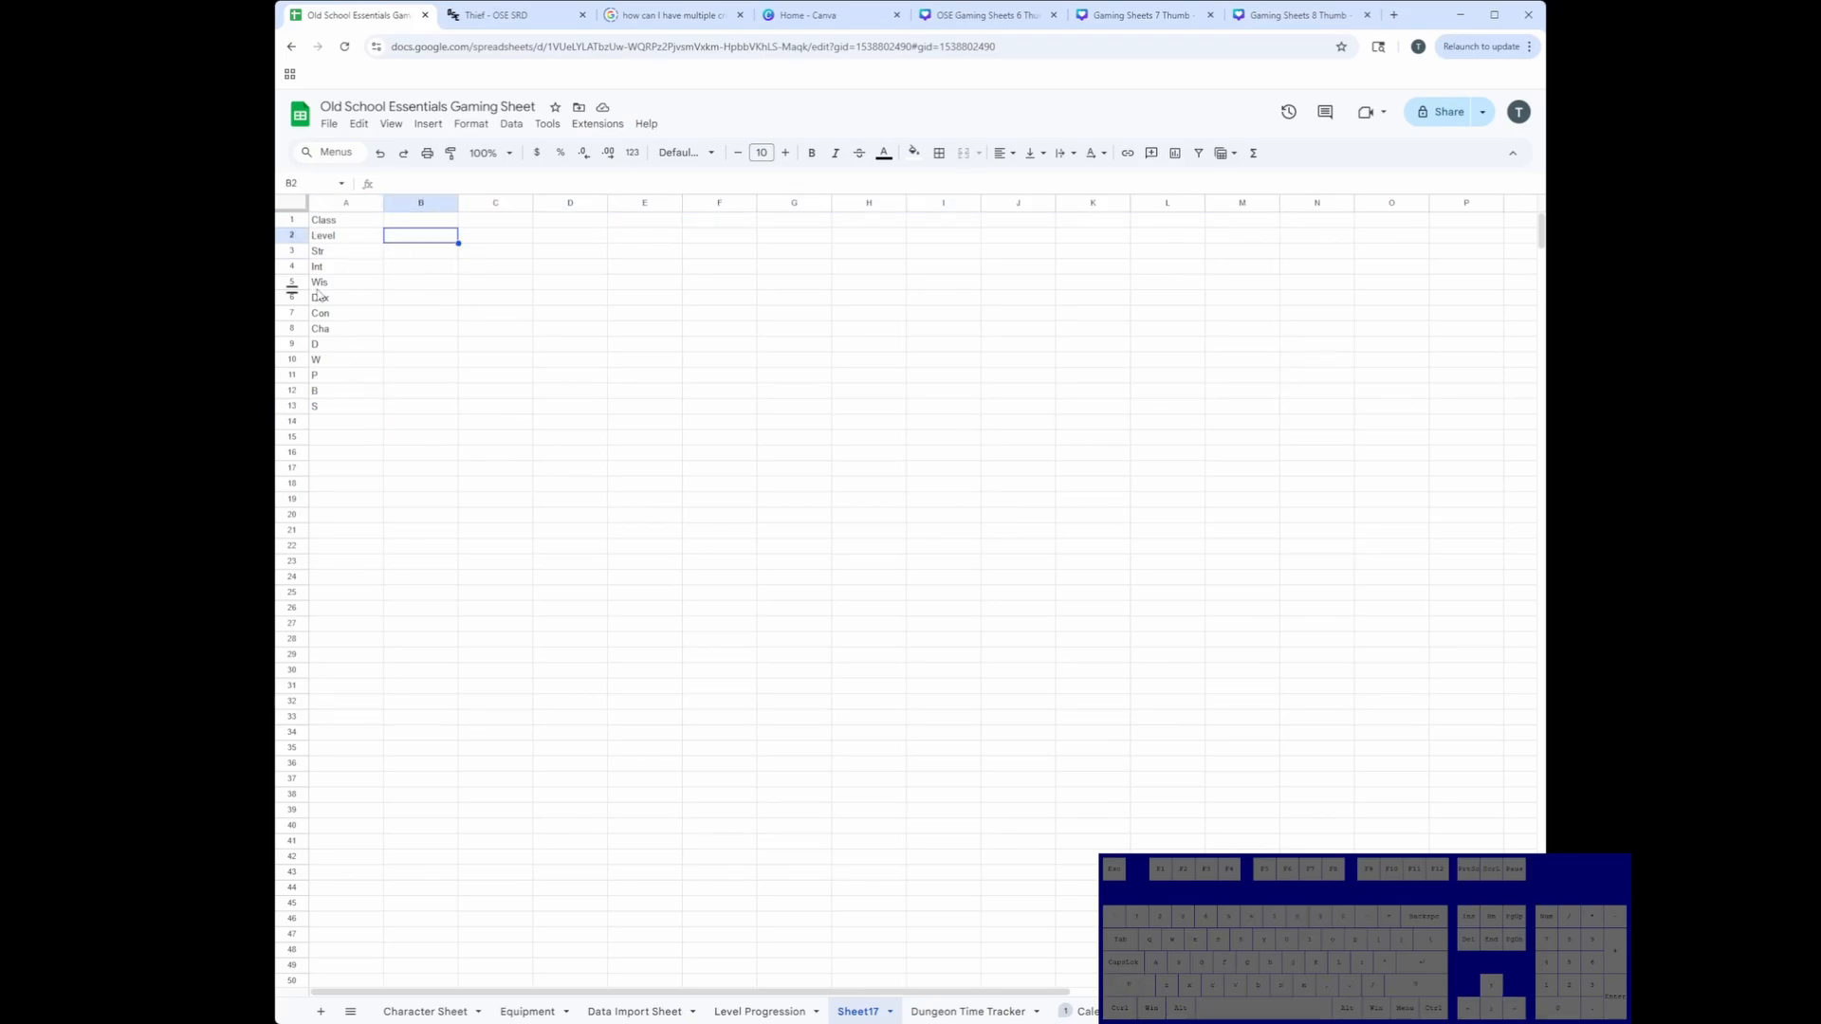
pyautogui.write('1')
pyautogui.press('Return')
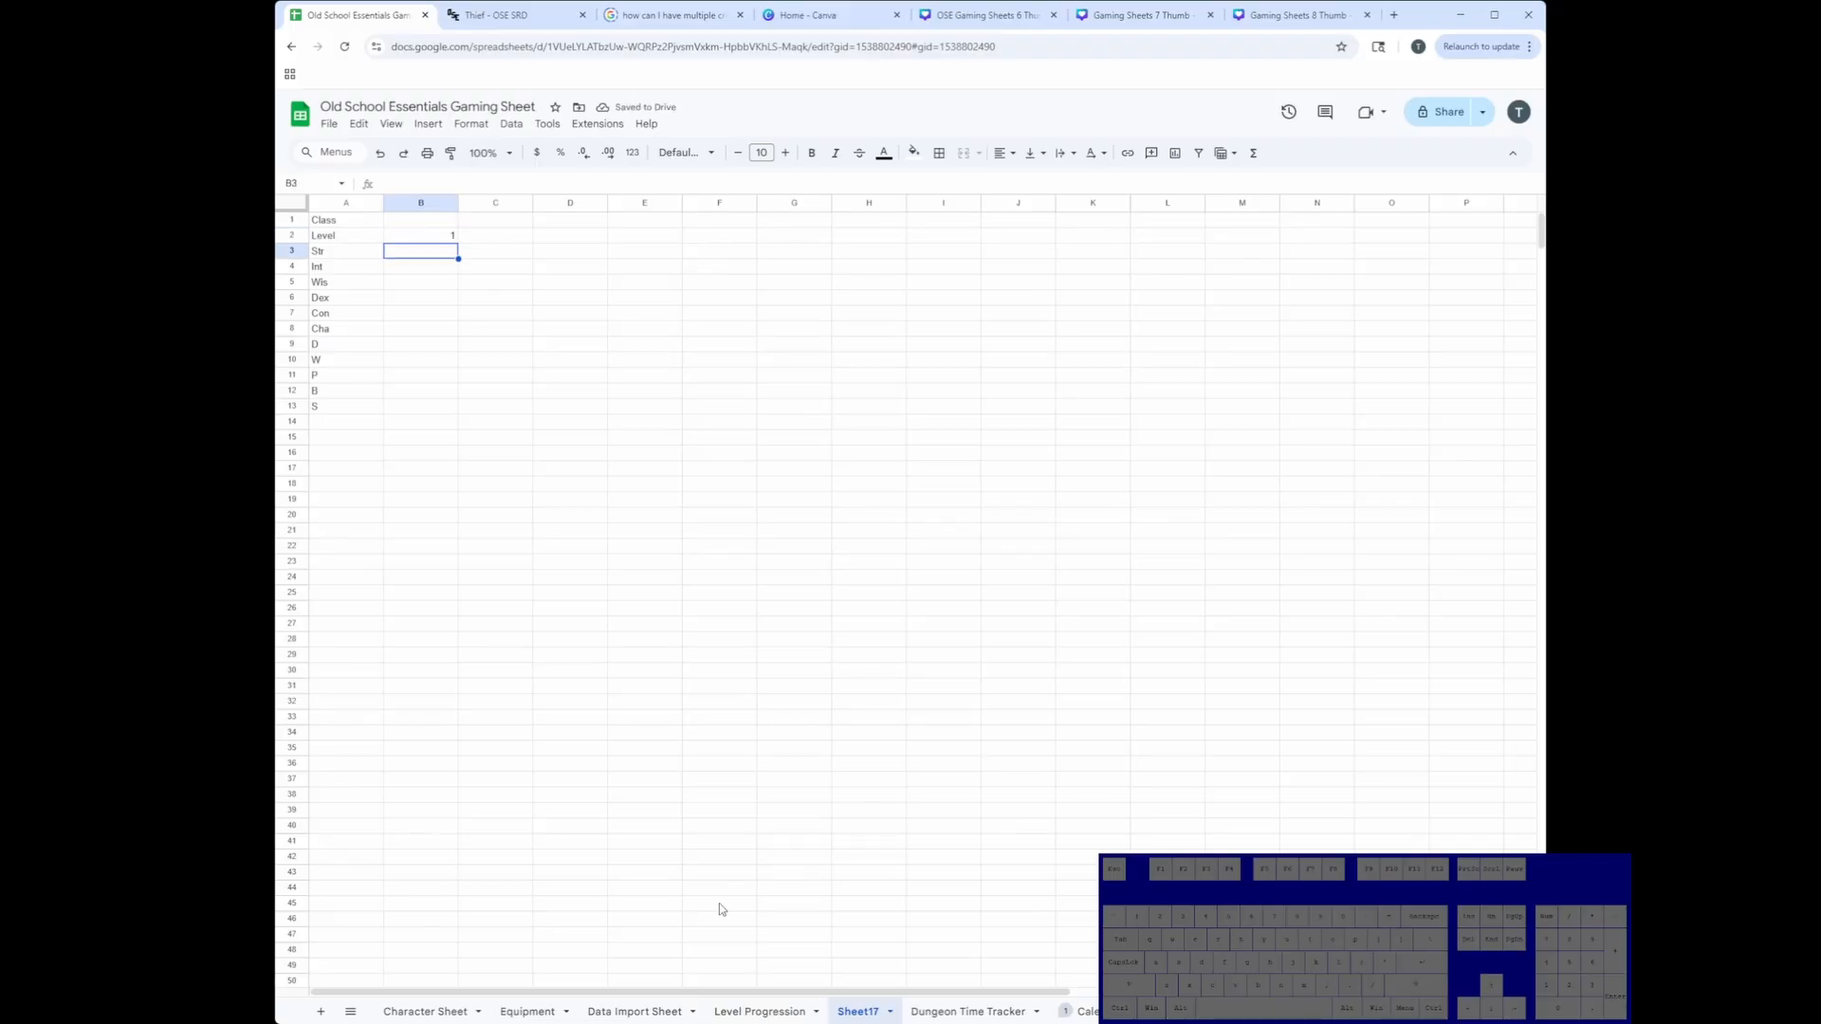
# Step: Add a data validation rule to the Class cell B1 with the Dropdown (from a range) criteria
pyautogui.click(426, 221)
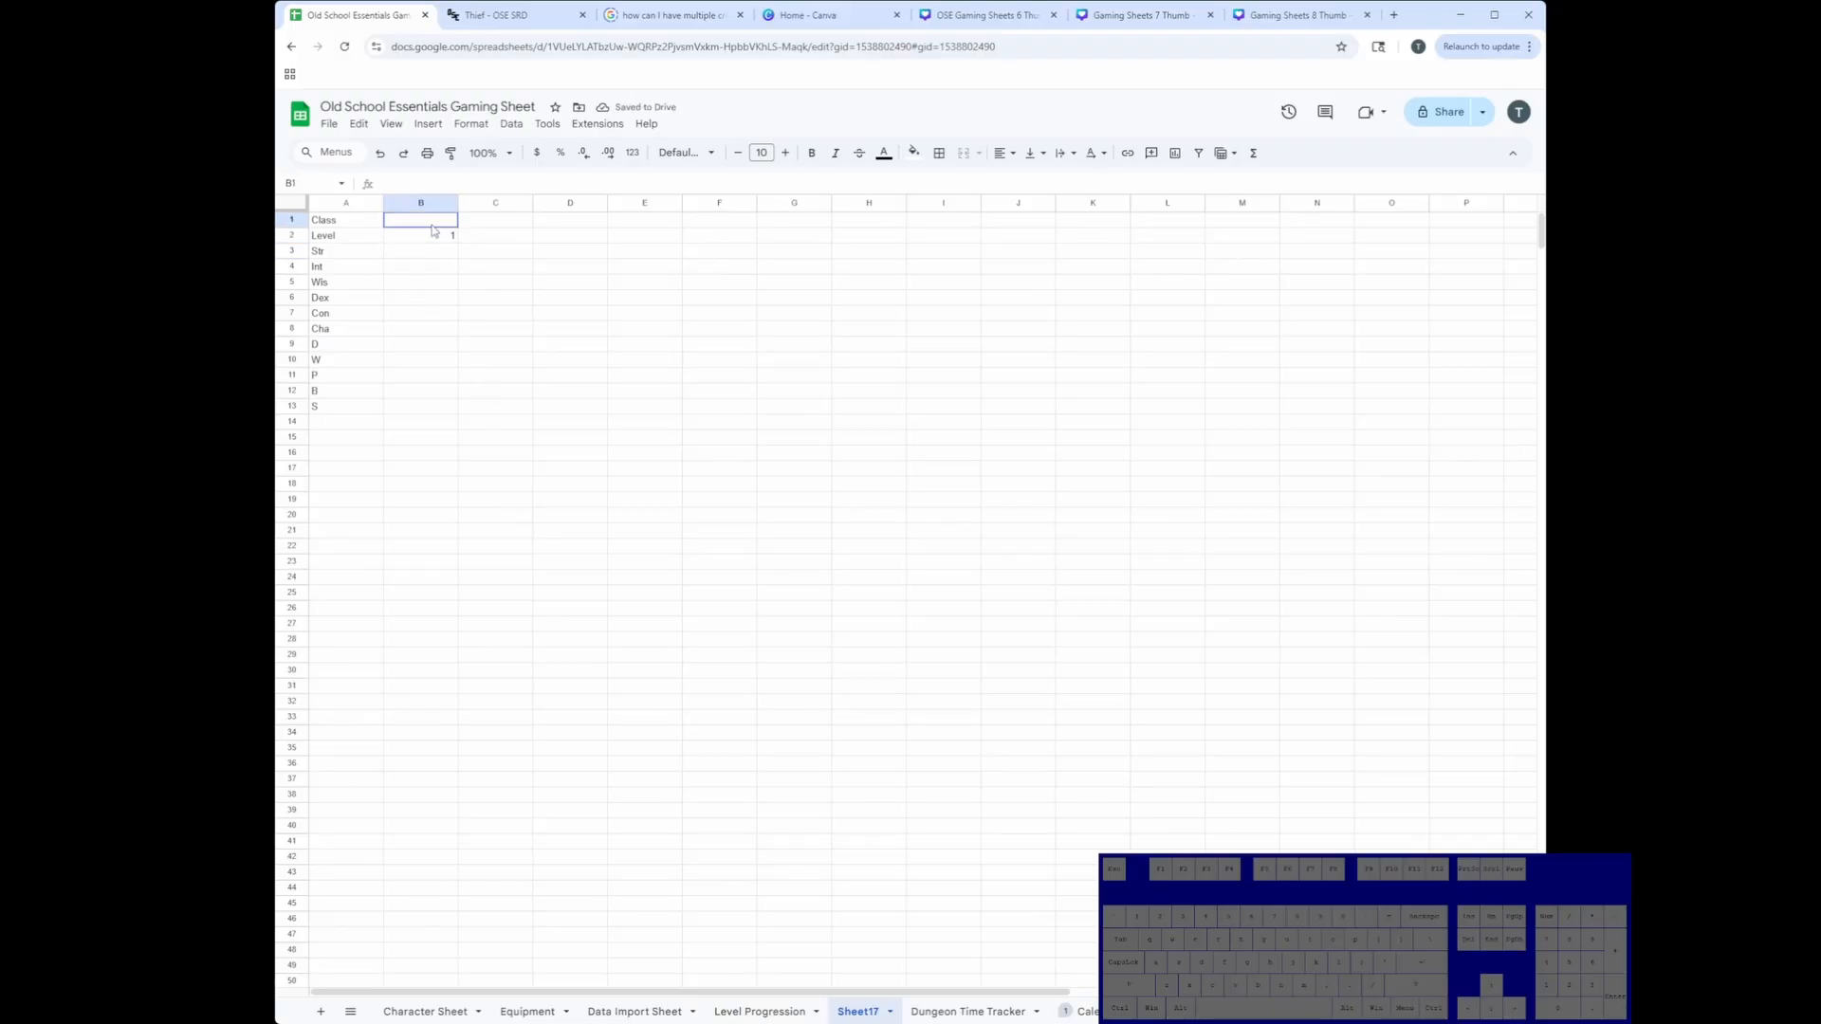
pyautogui.click(513, 126)
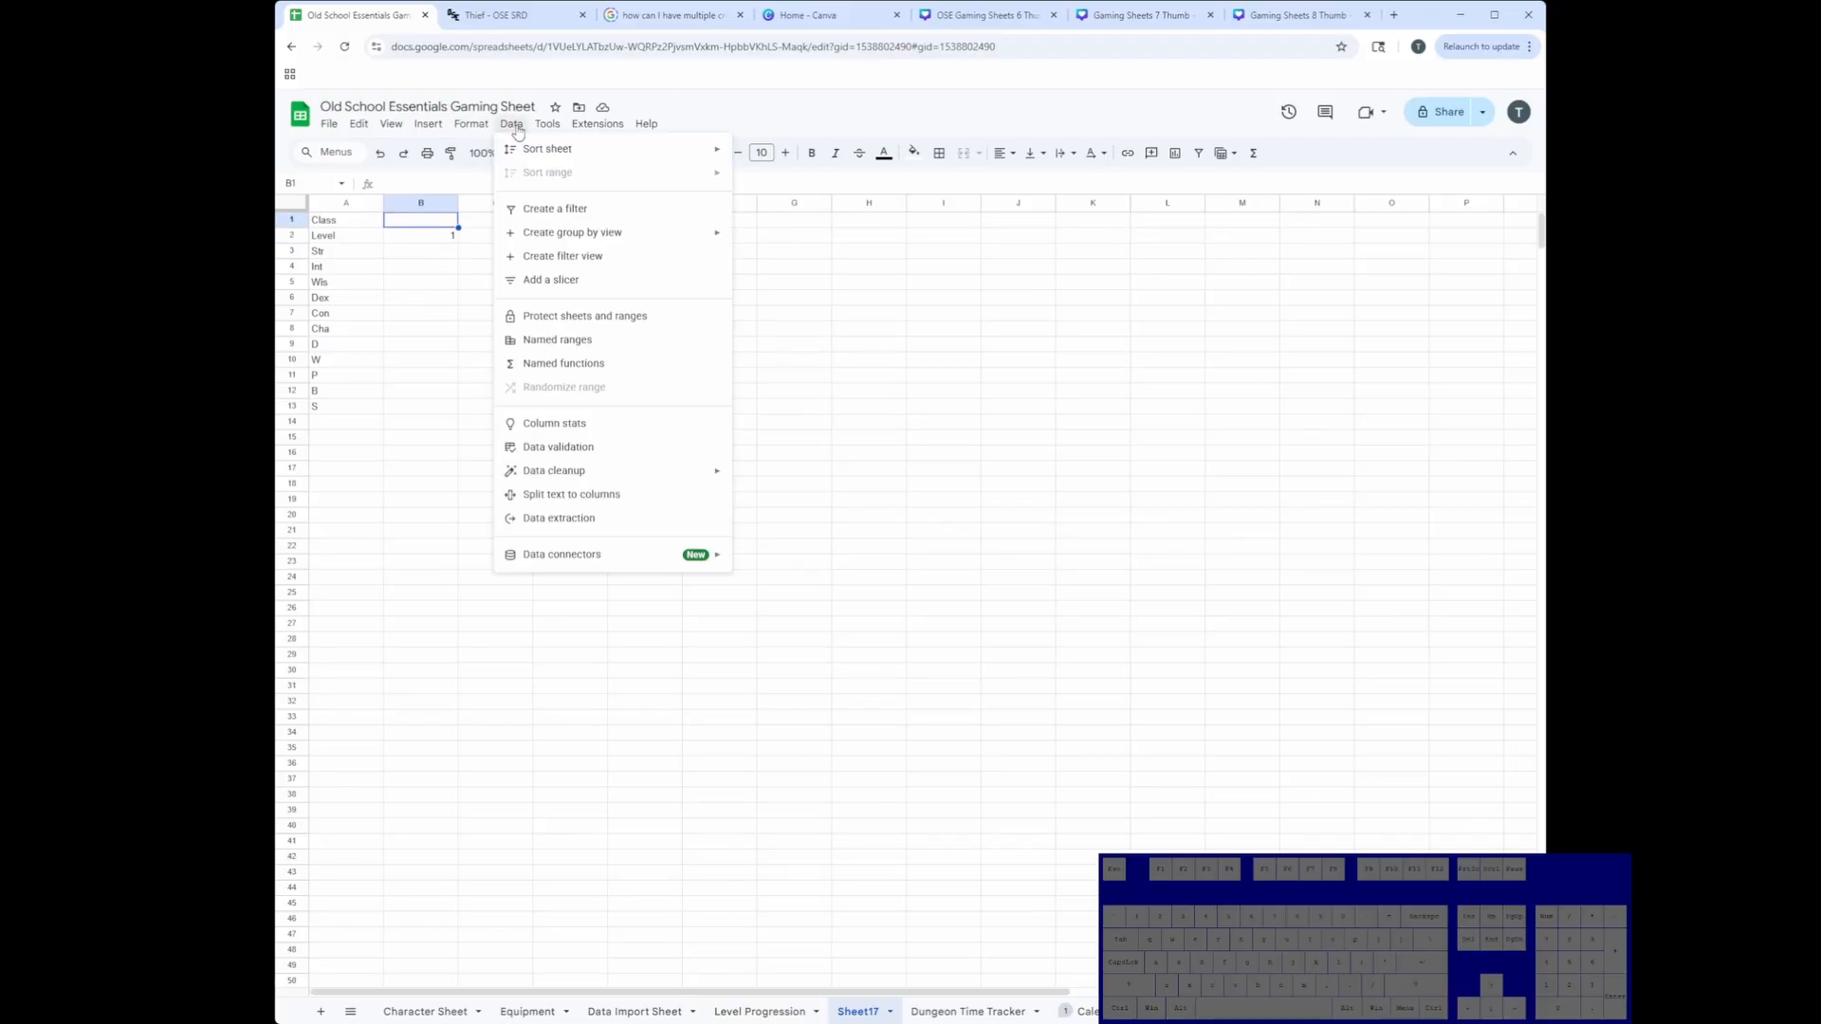
pyautogui.click(631, 453)
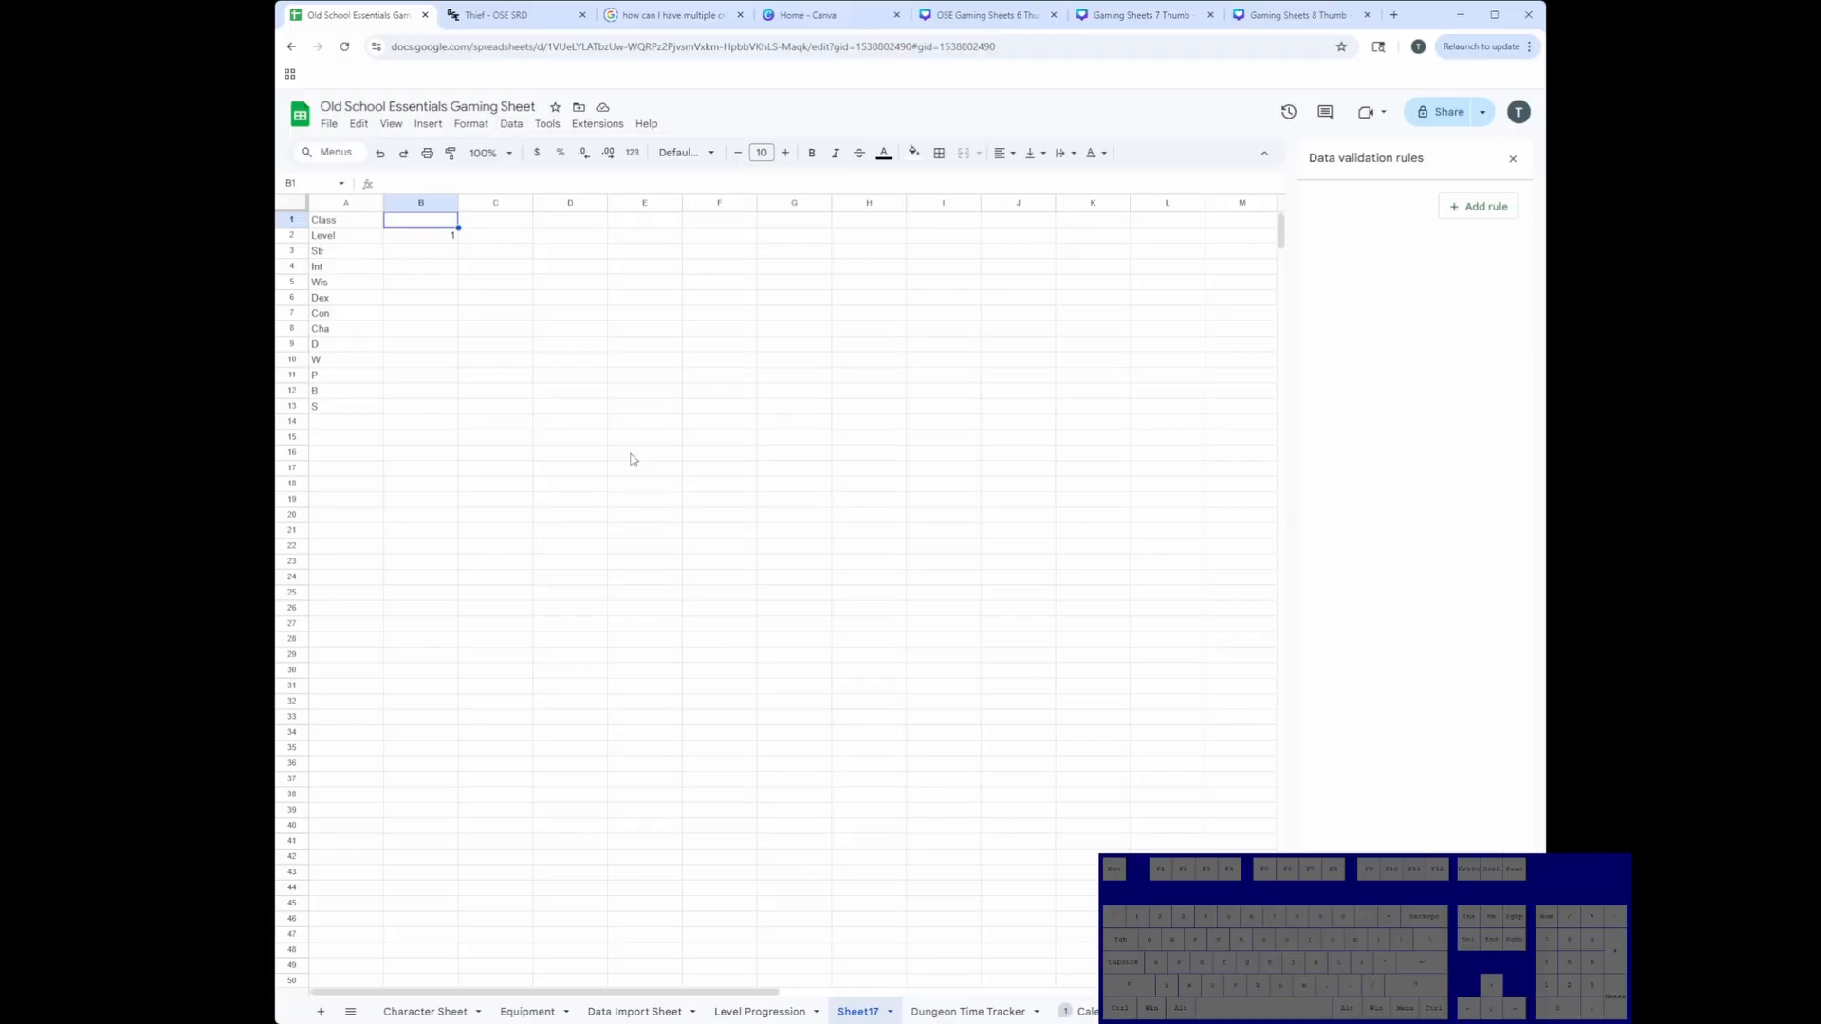
pyautogui.click(1457, 208)
pyautogui.click(1432, 289)
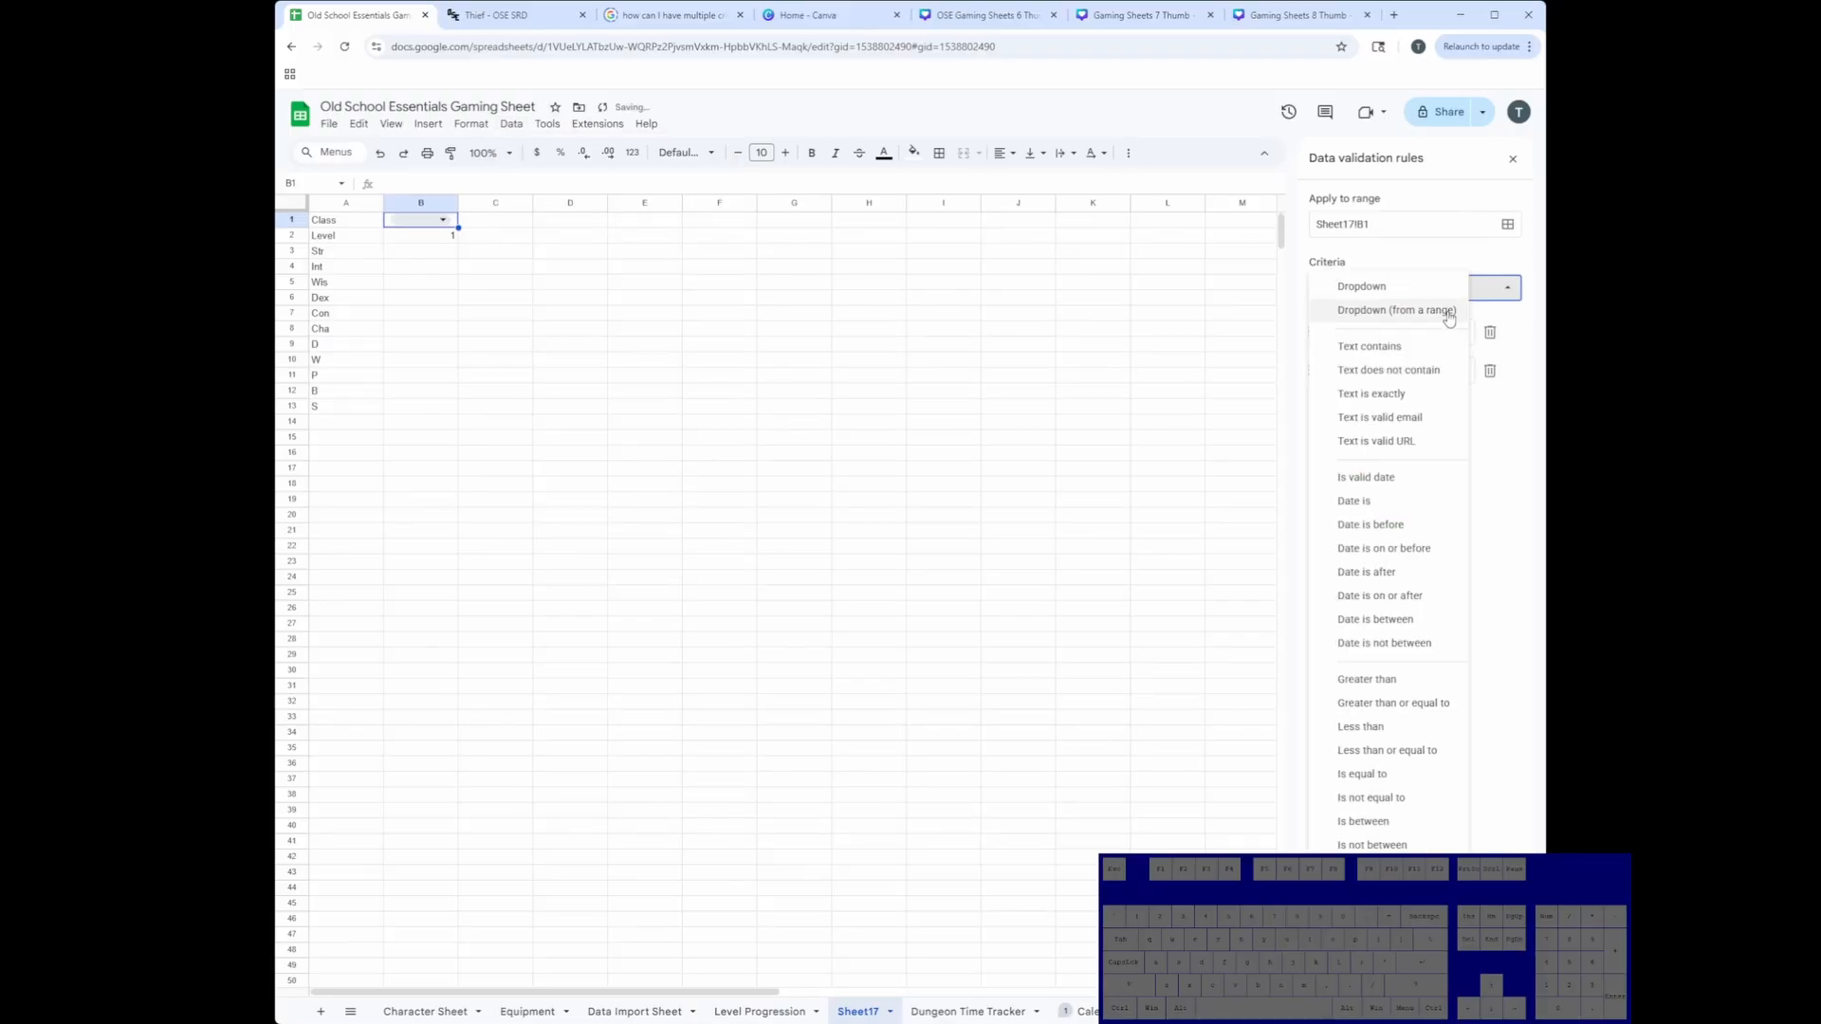
pyautogui.click(1447, 313)
# Step: Use the Class column Q2:Q87 on the Level Progression sheet as the dropdown's source range and save the rule
pyautogui.click(1441, 330)
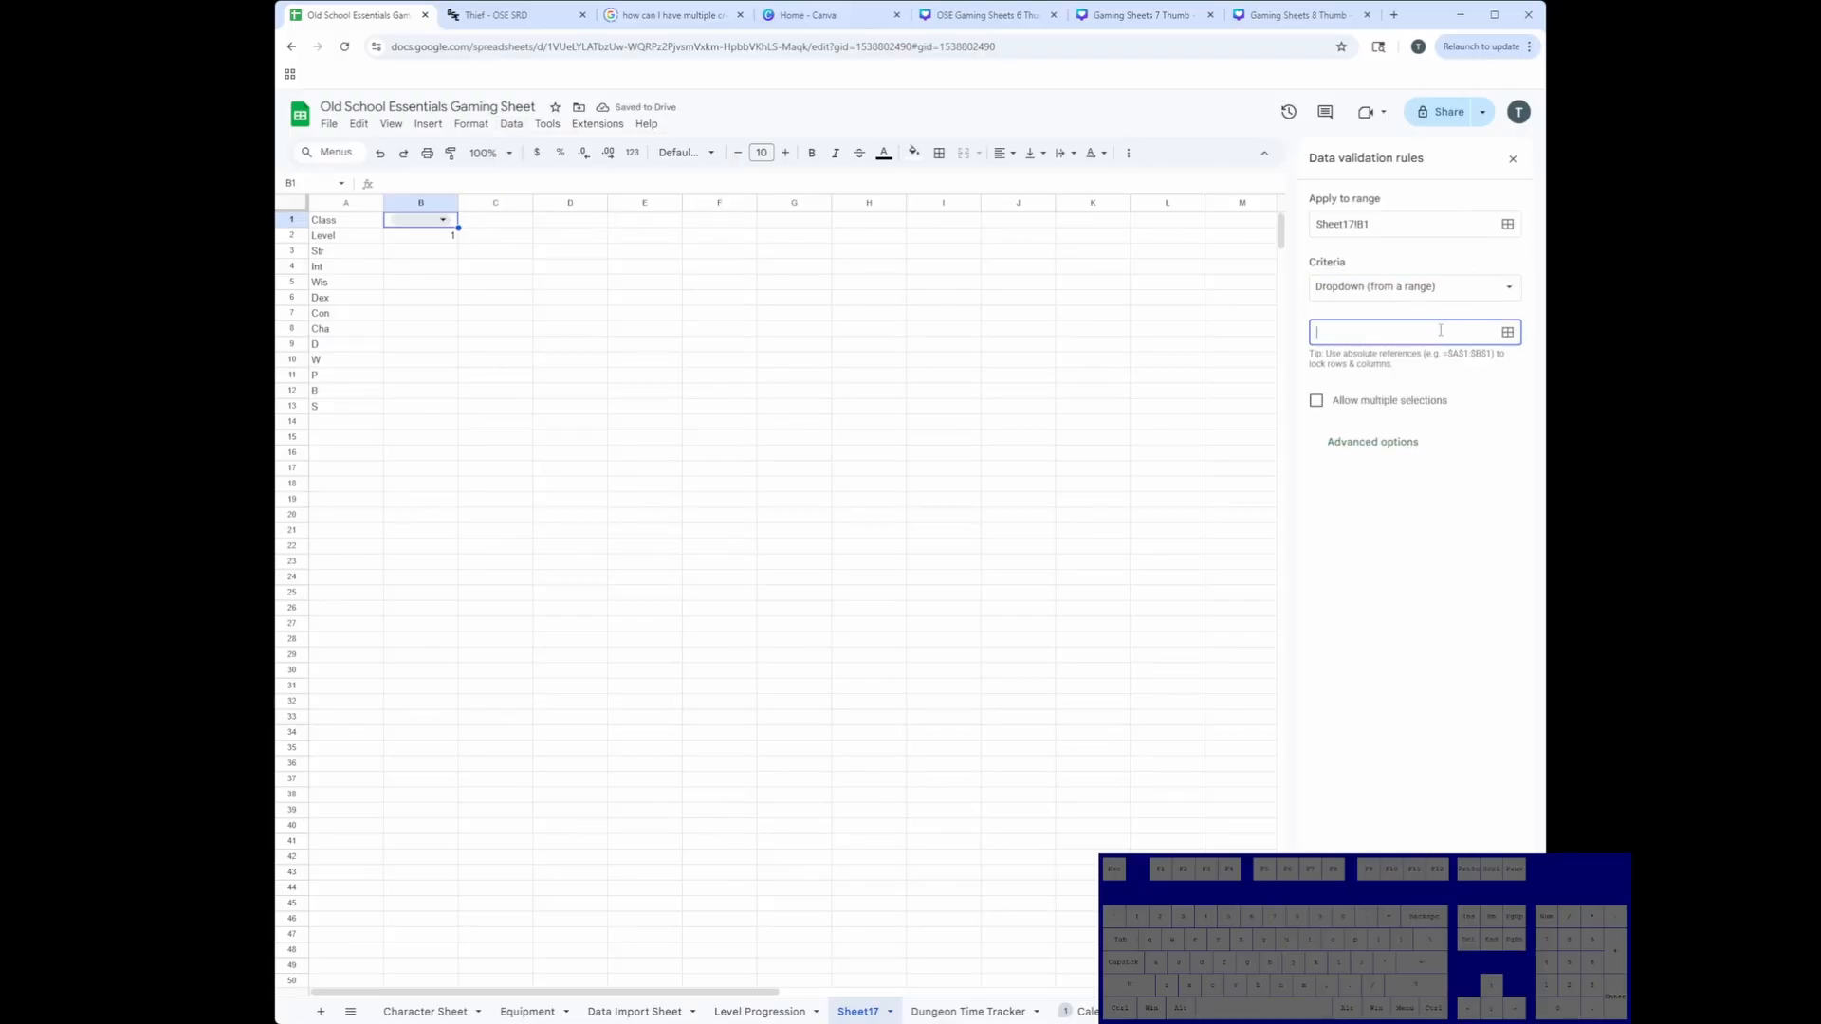
pyautogui.click(1508, 334)
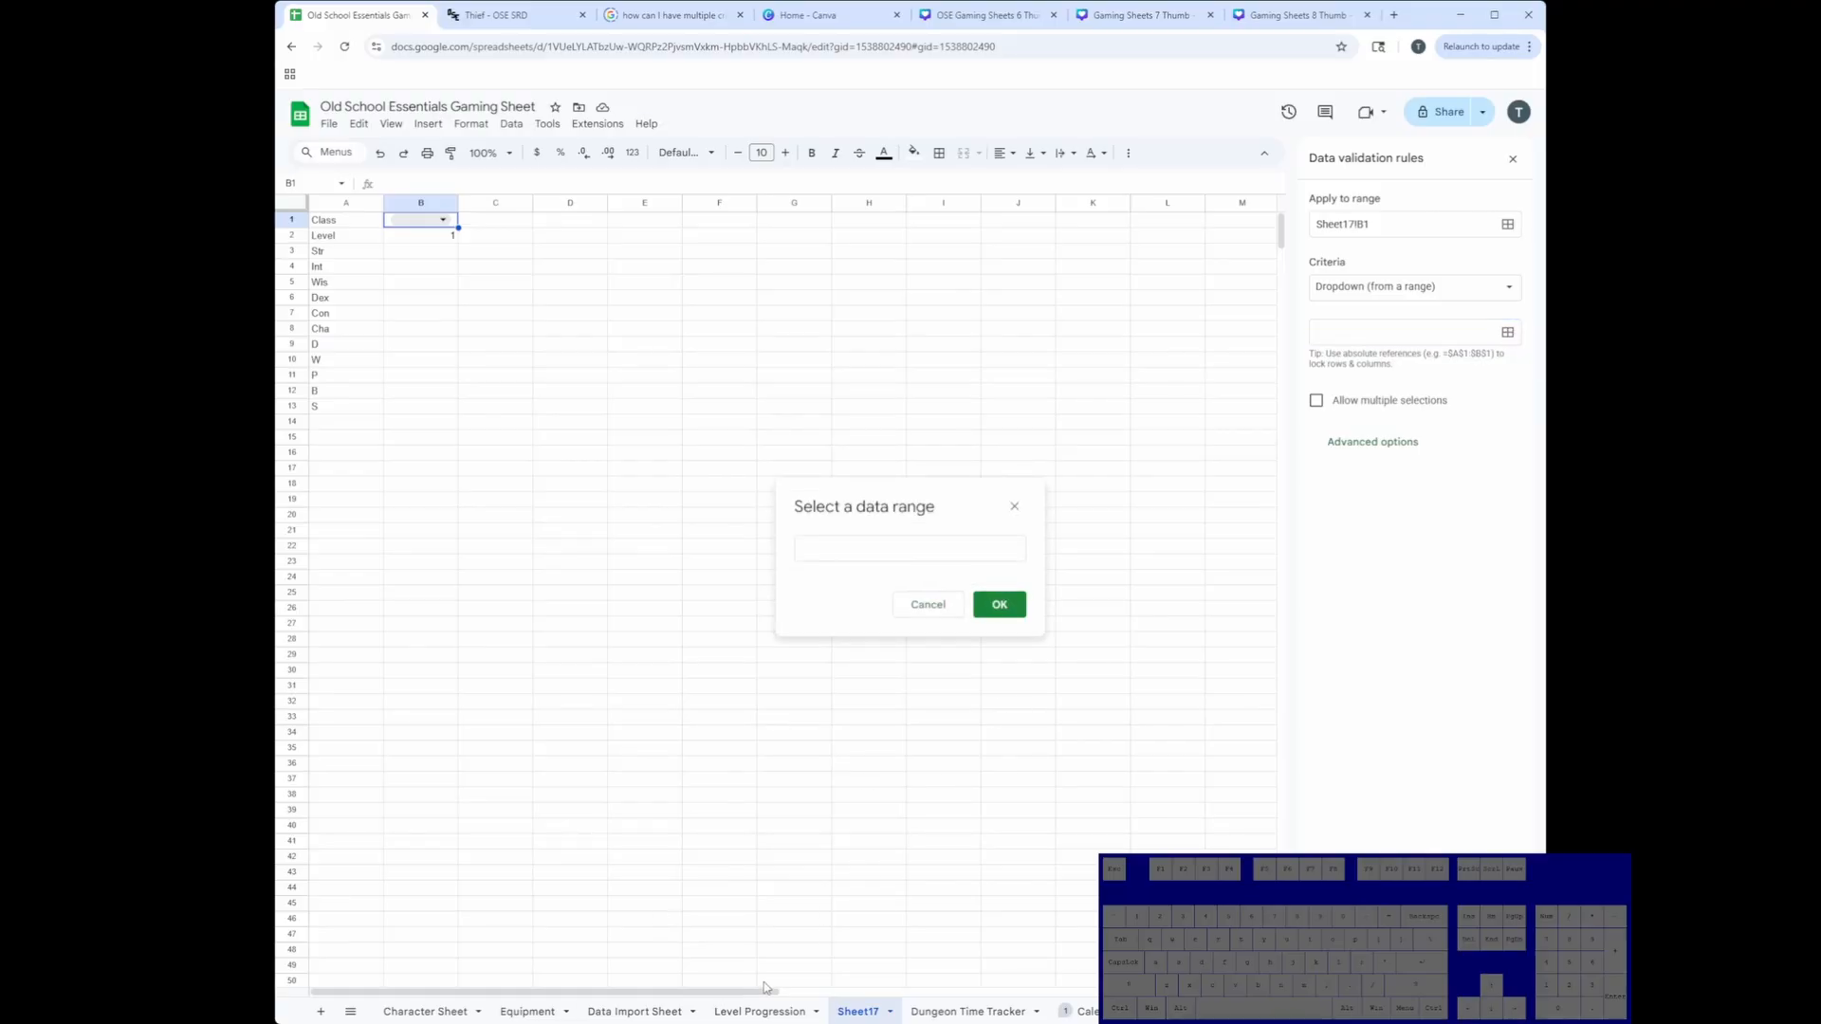
pyautogui.click(765, 1013)
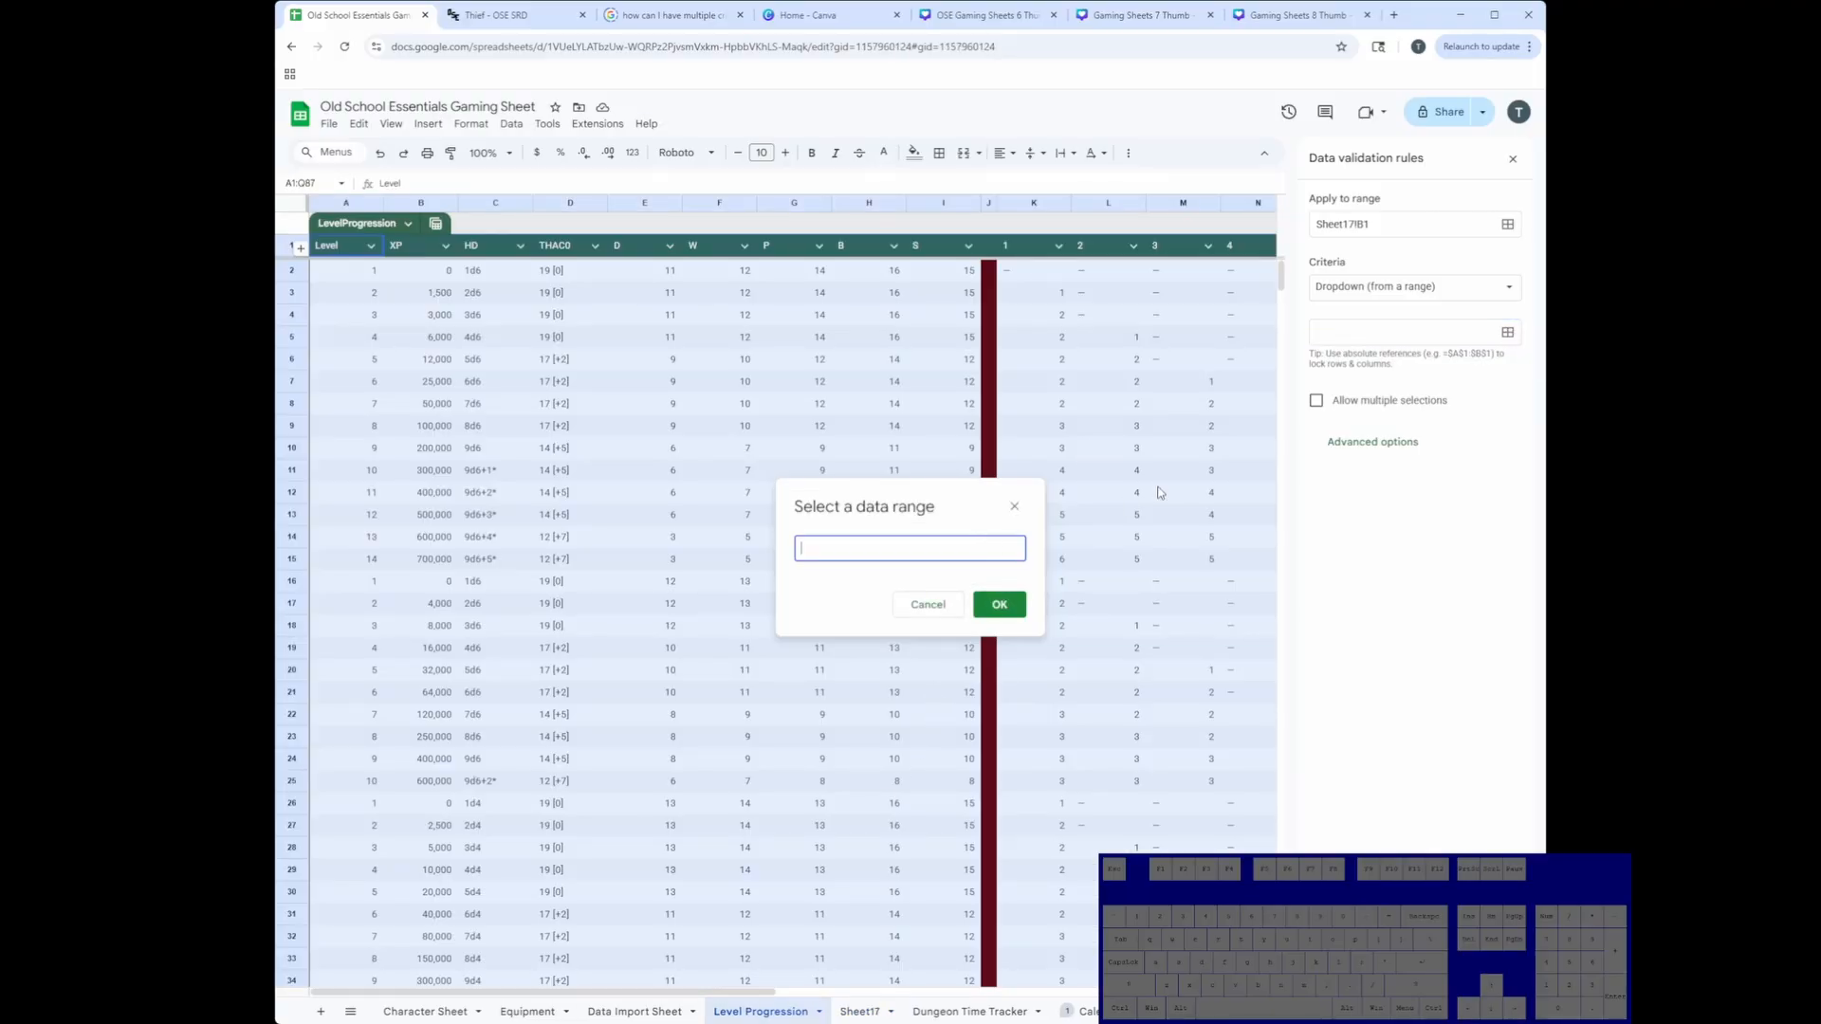
pyautogui.hscroll(10, 588, 448)
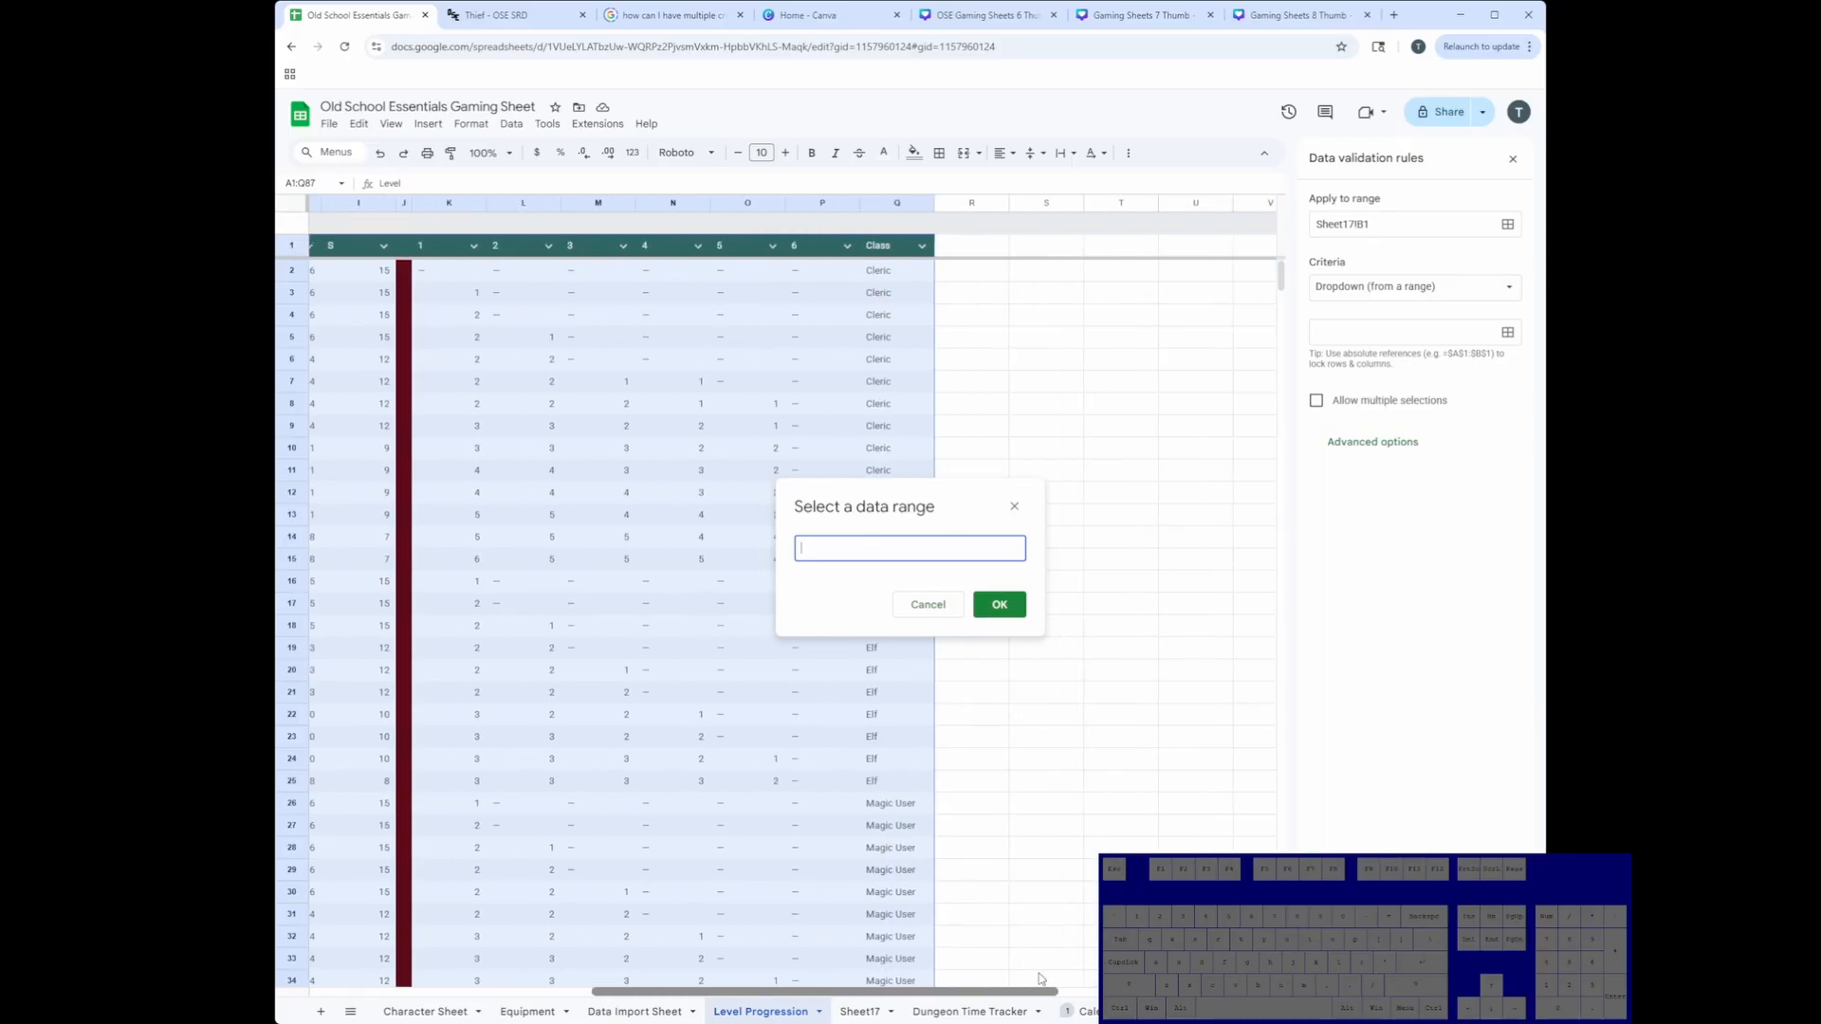
pyautogui.click(534, 282)
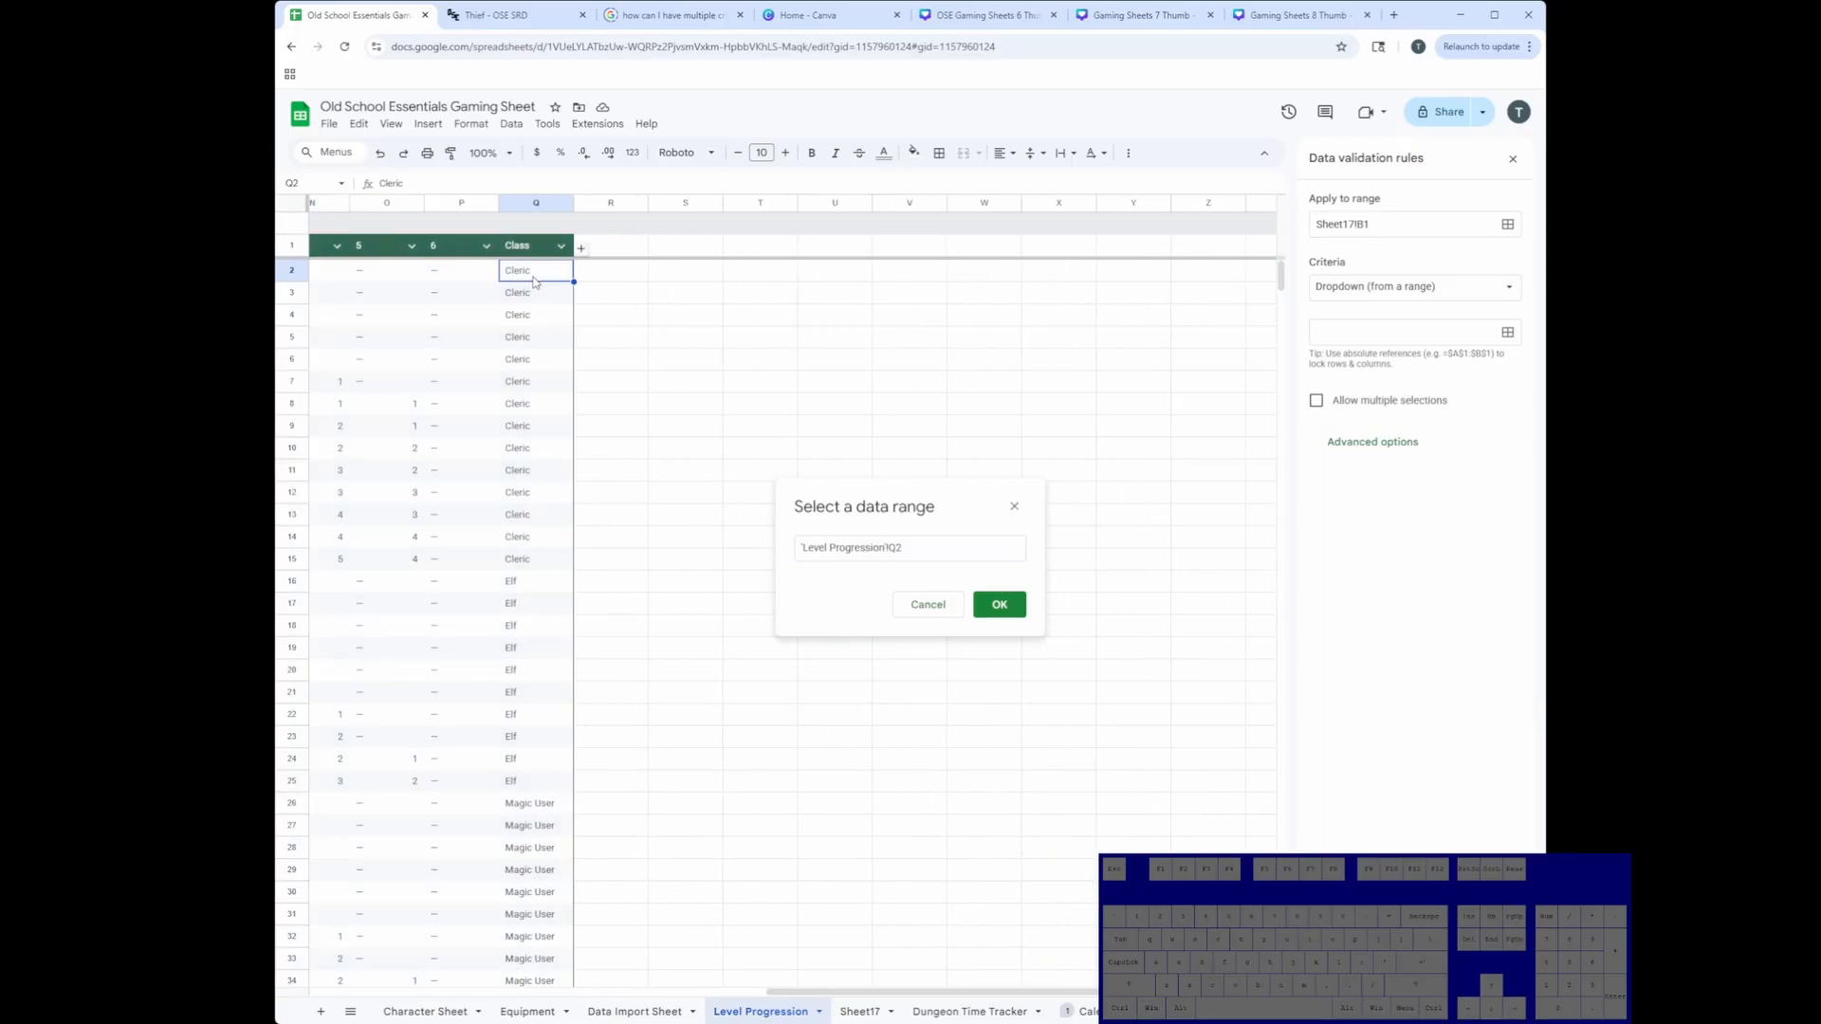
pyautogui.hotkey('ctrl', 'shift', 'Down')
pyautogui.click(991, 605)
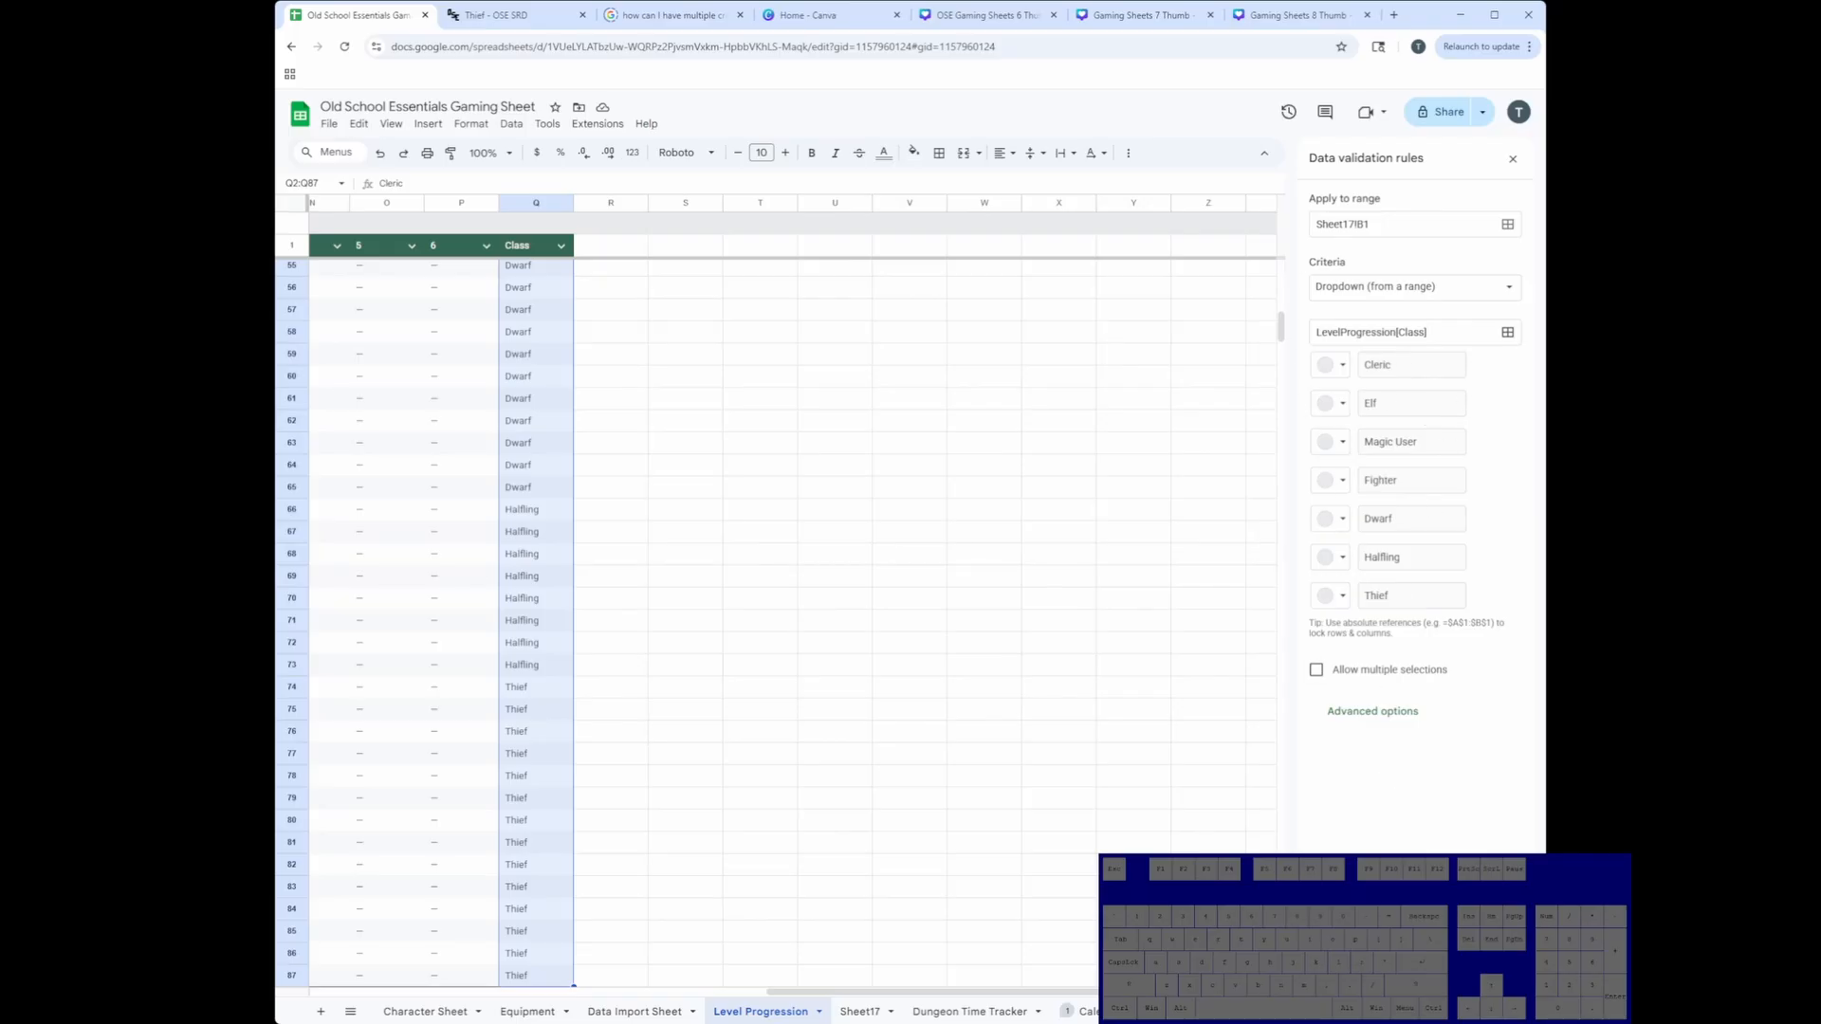
pyautogui.click(1492, 992)
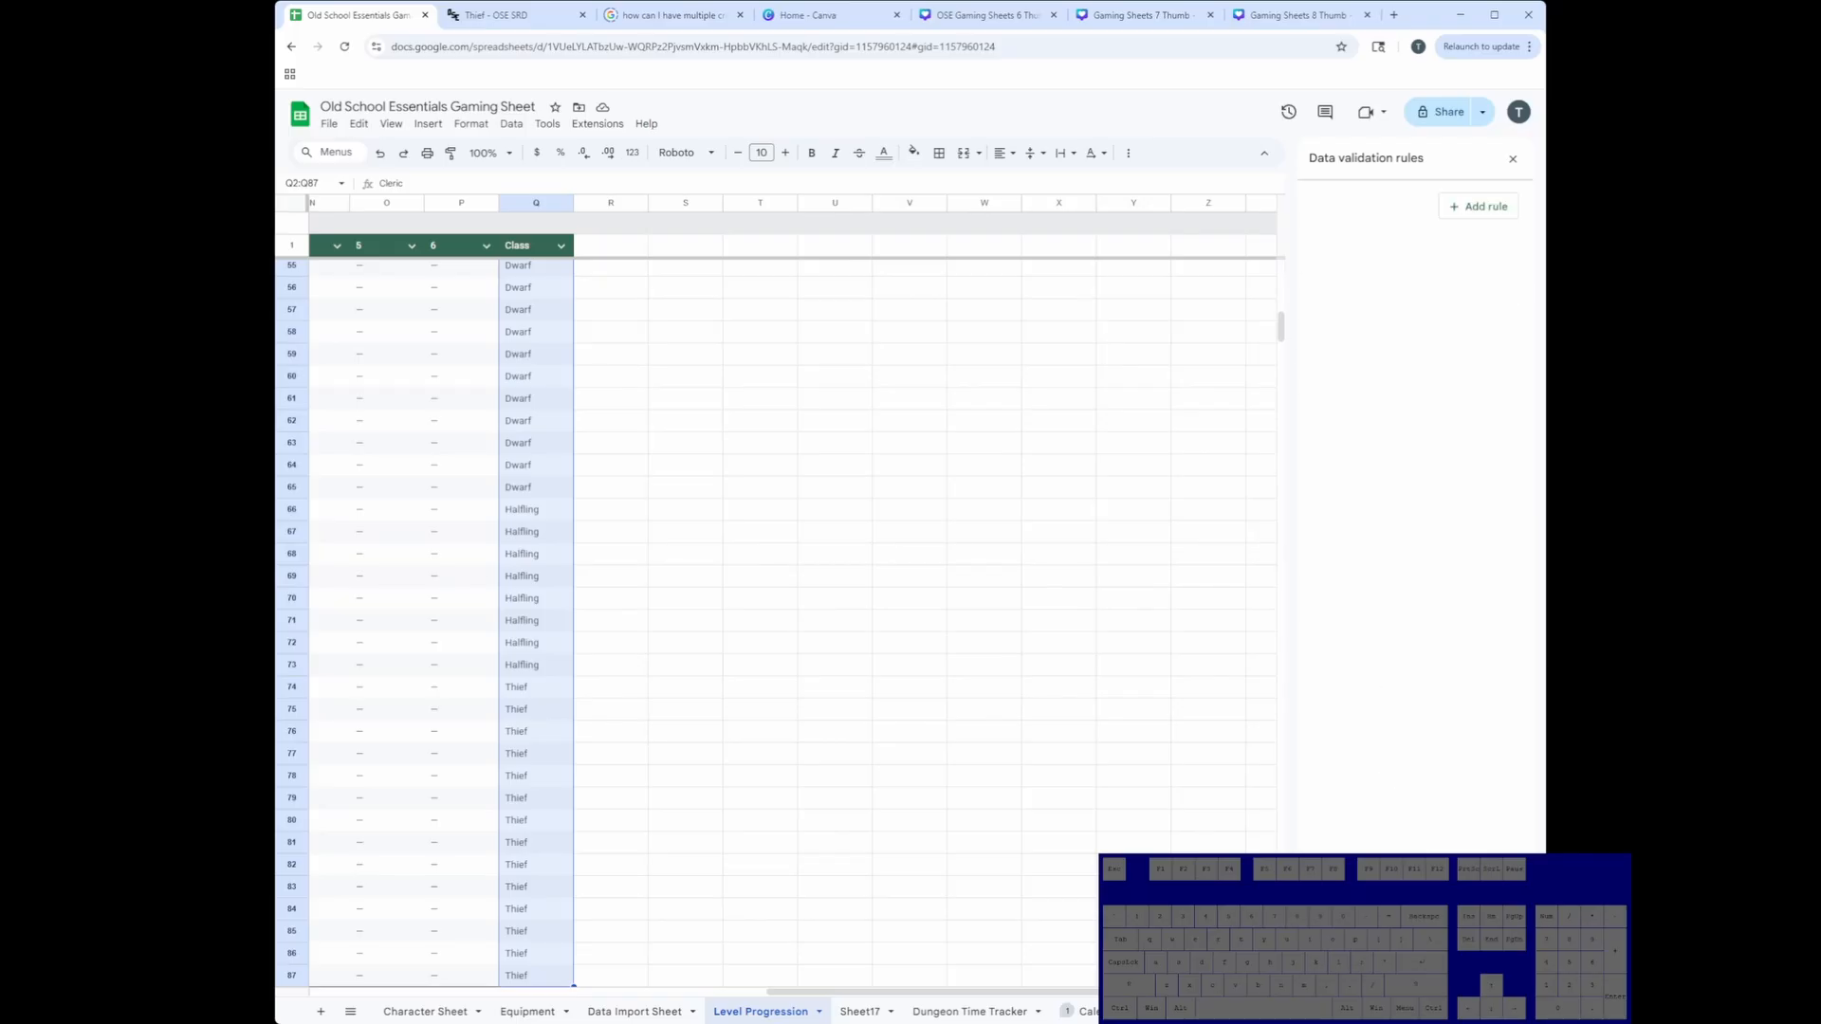
# Step: Return to Sheet17, check the class dropdown options in B1 and choose Cleric
pyautogui.click(873, 1016)
pyautogui.click(456, 222)
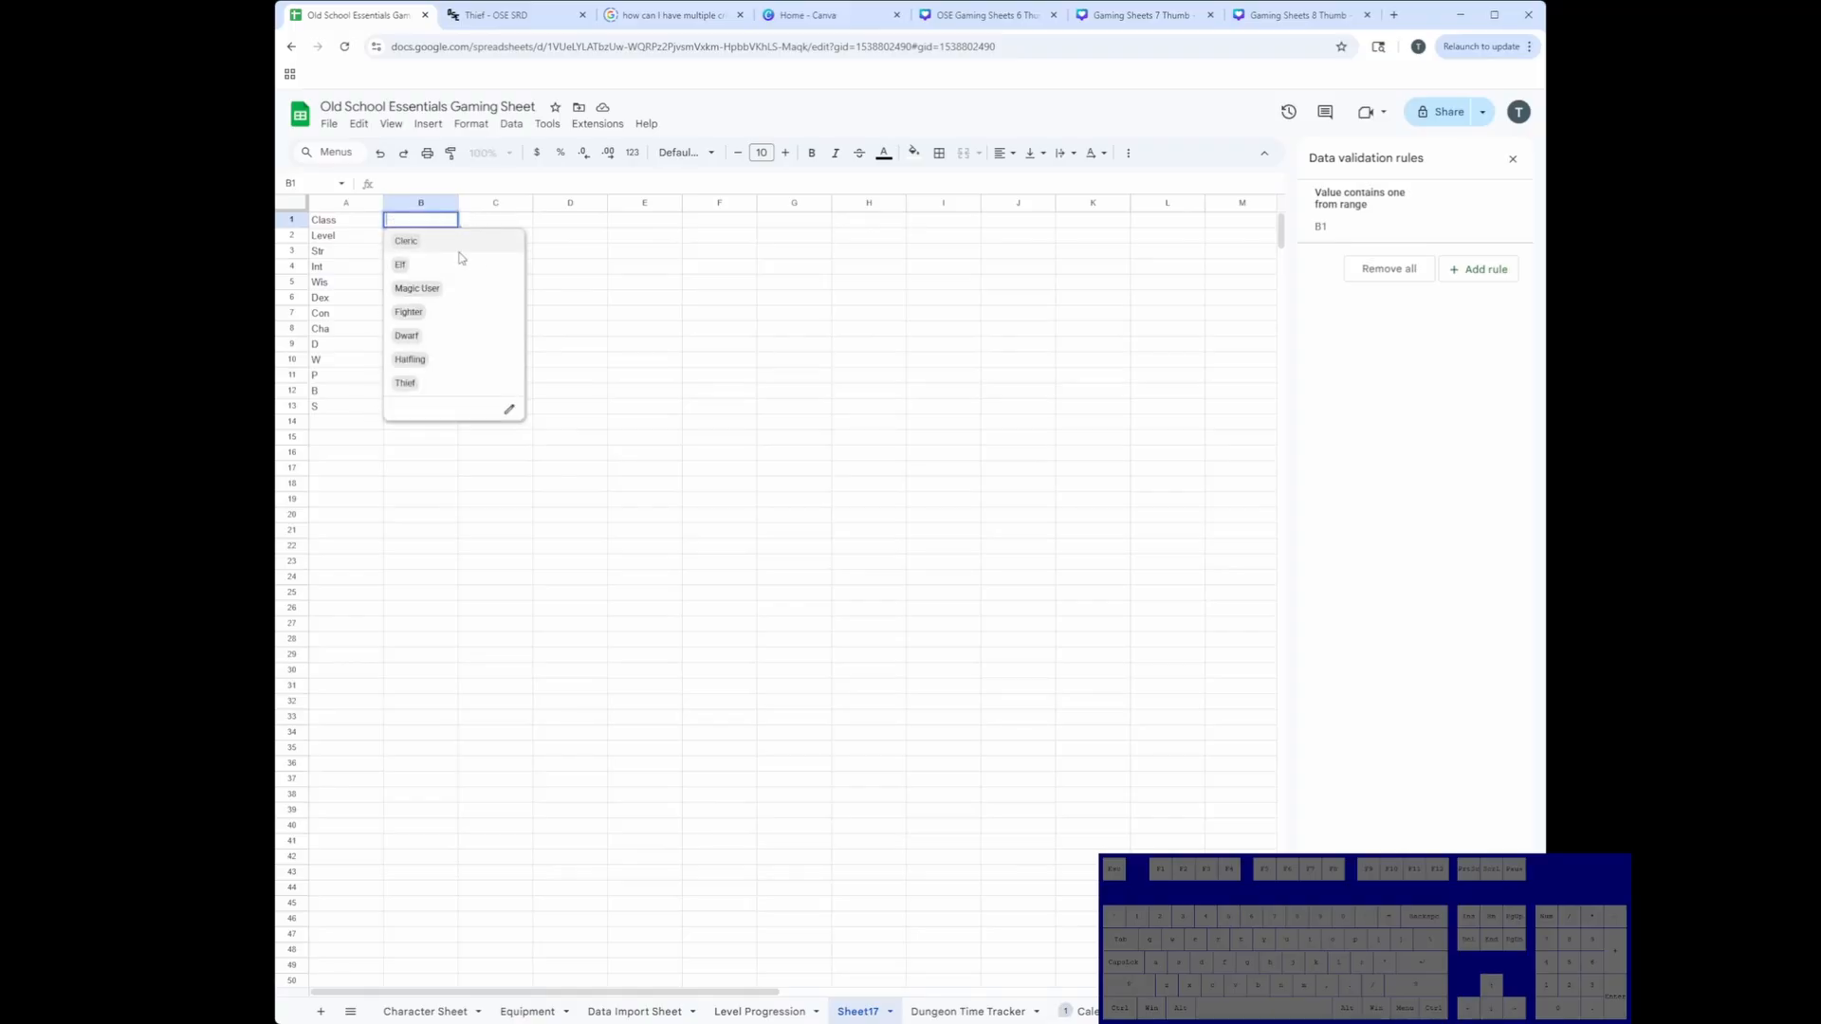
pyautogui.click(703, 315)
pyautogui.click(434, 222)
pyautogui.click(579, 256)
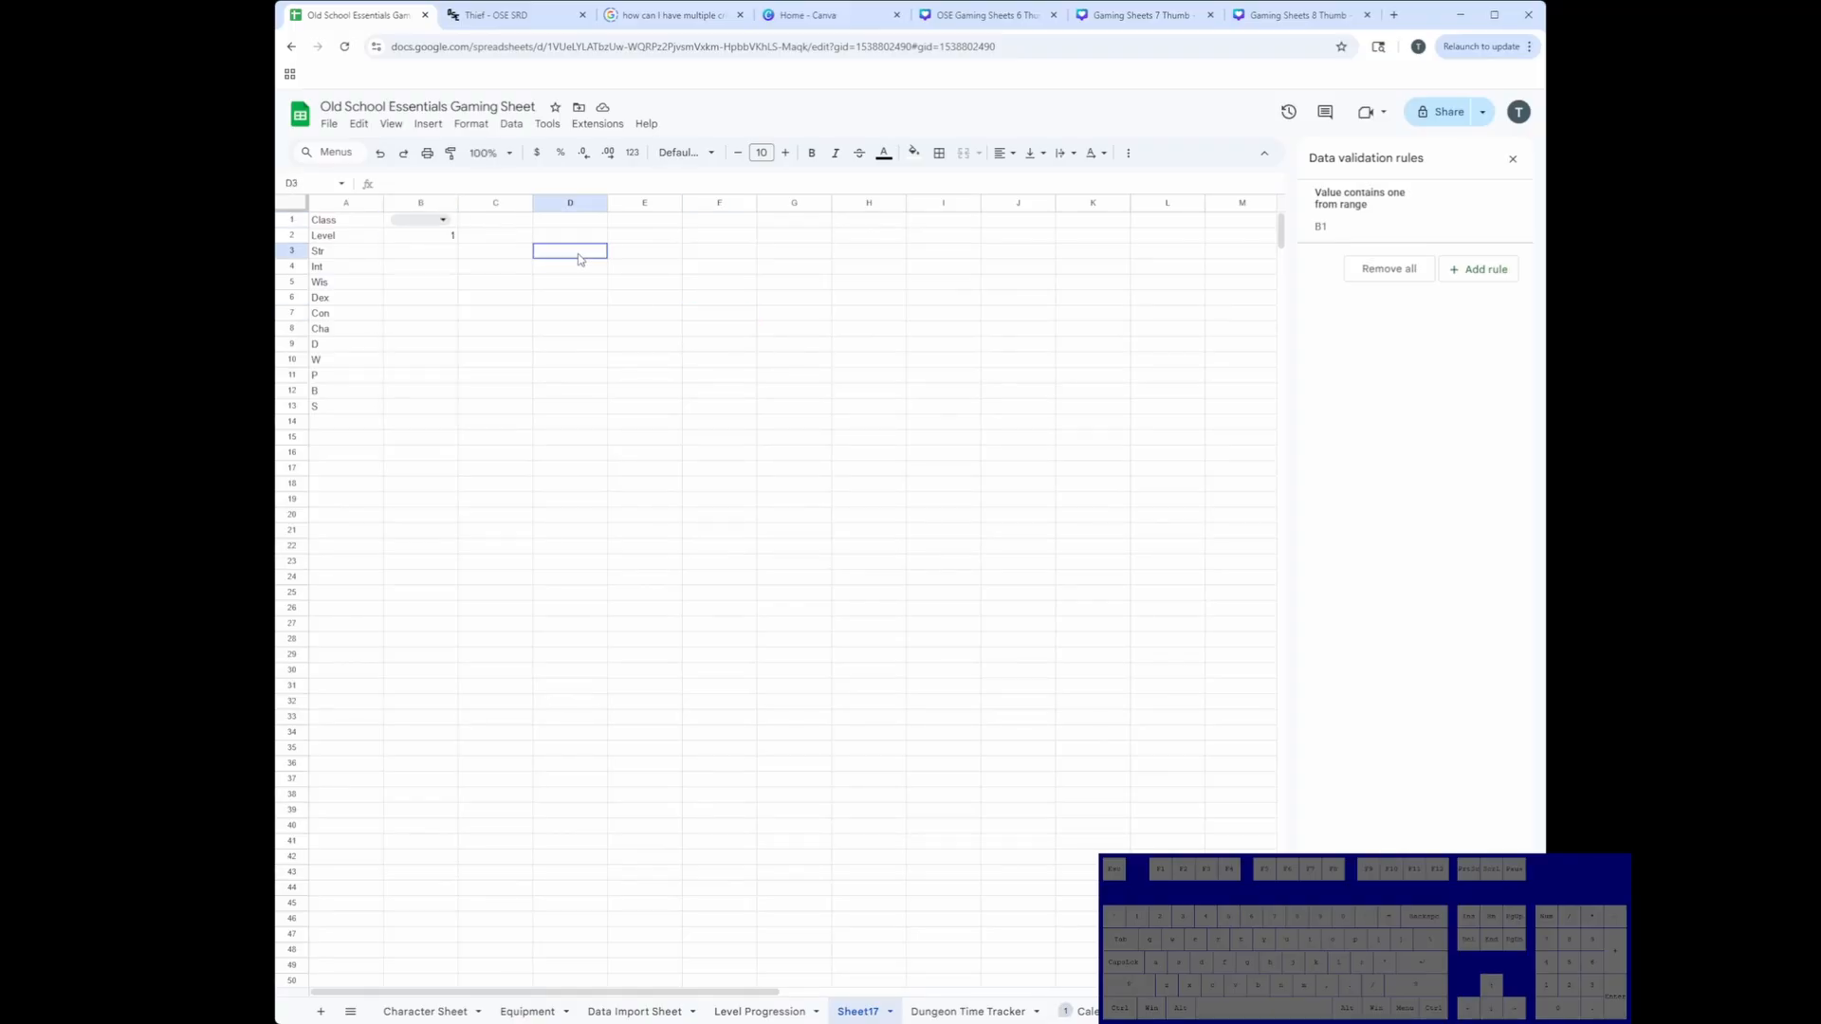
pyautogui.click(420, 347)
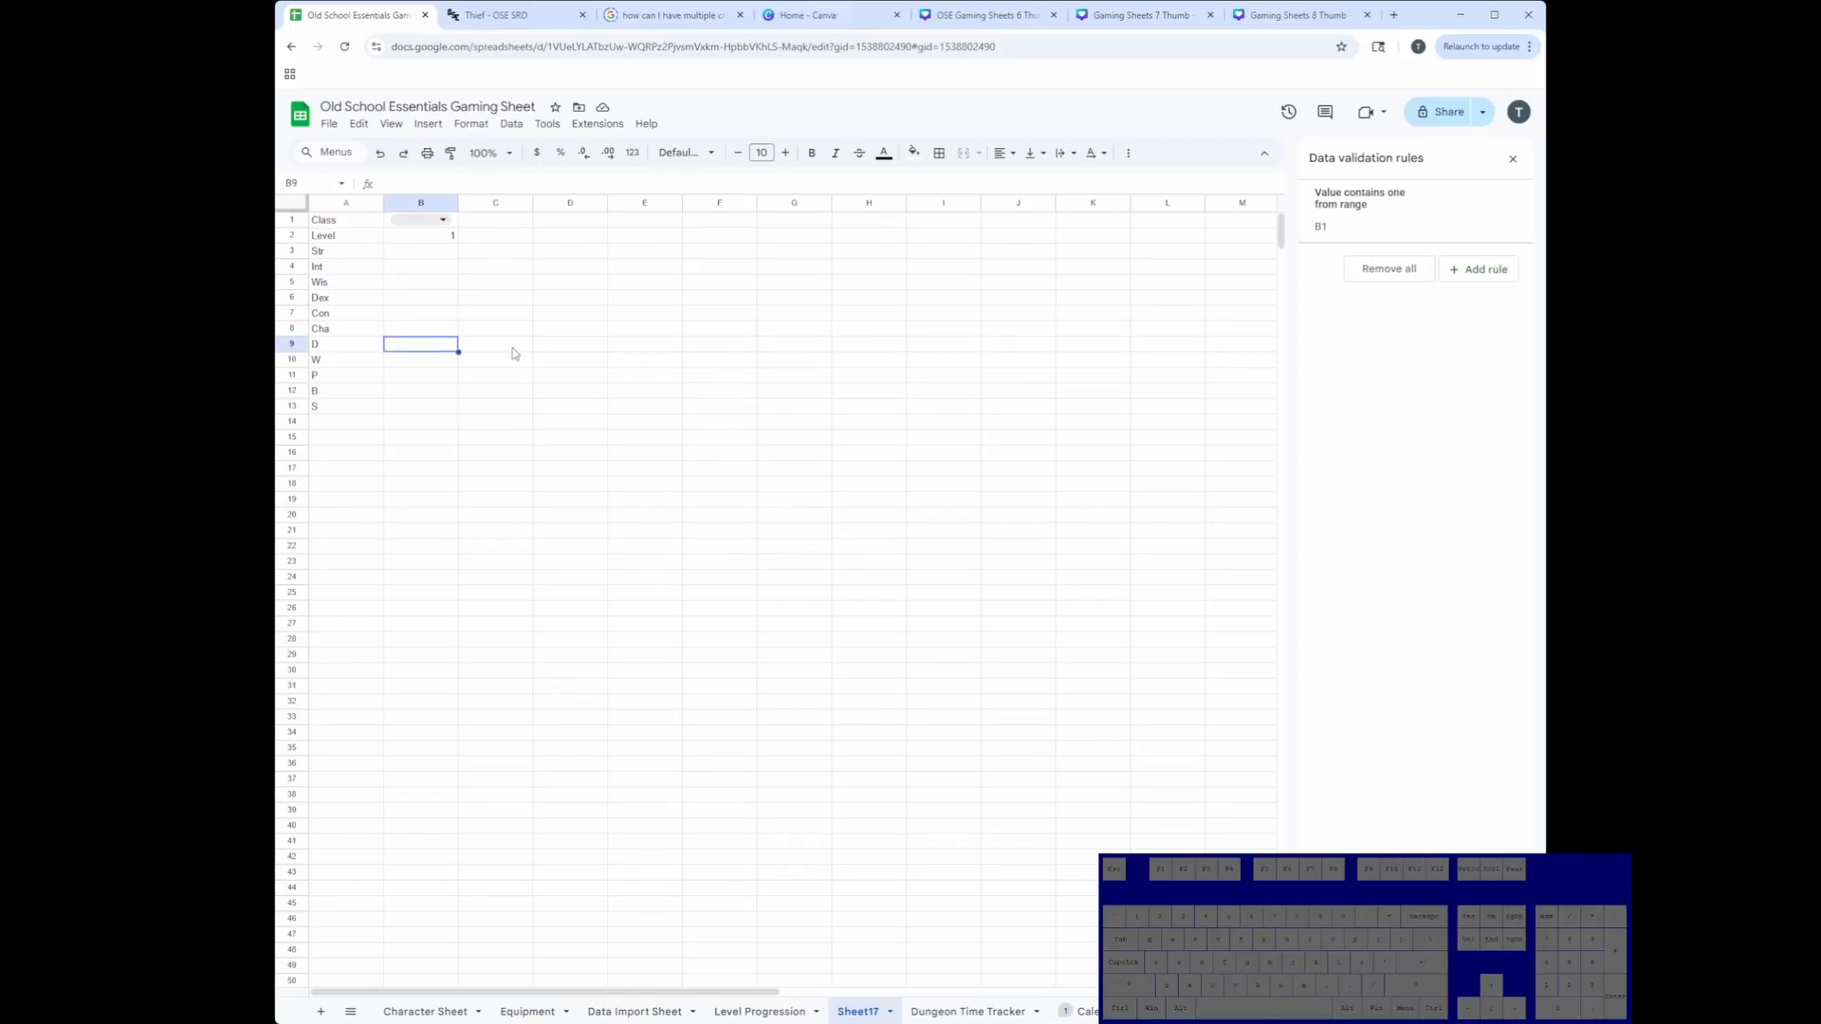
pyautogui.click(422, 220)
pyautogui.click(437, 250)
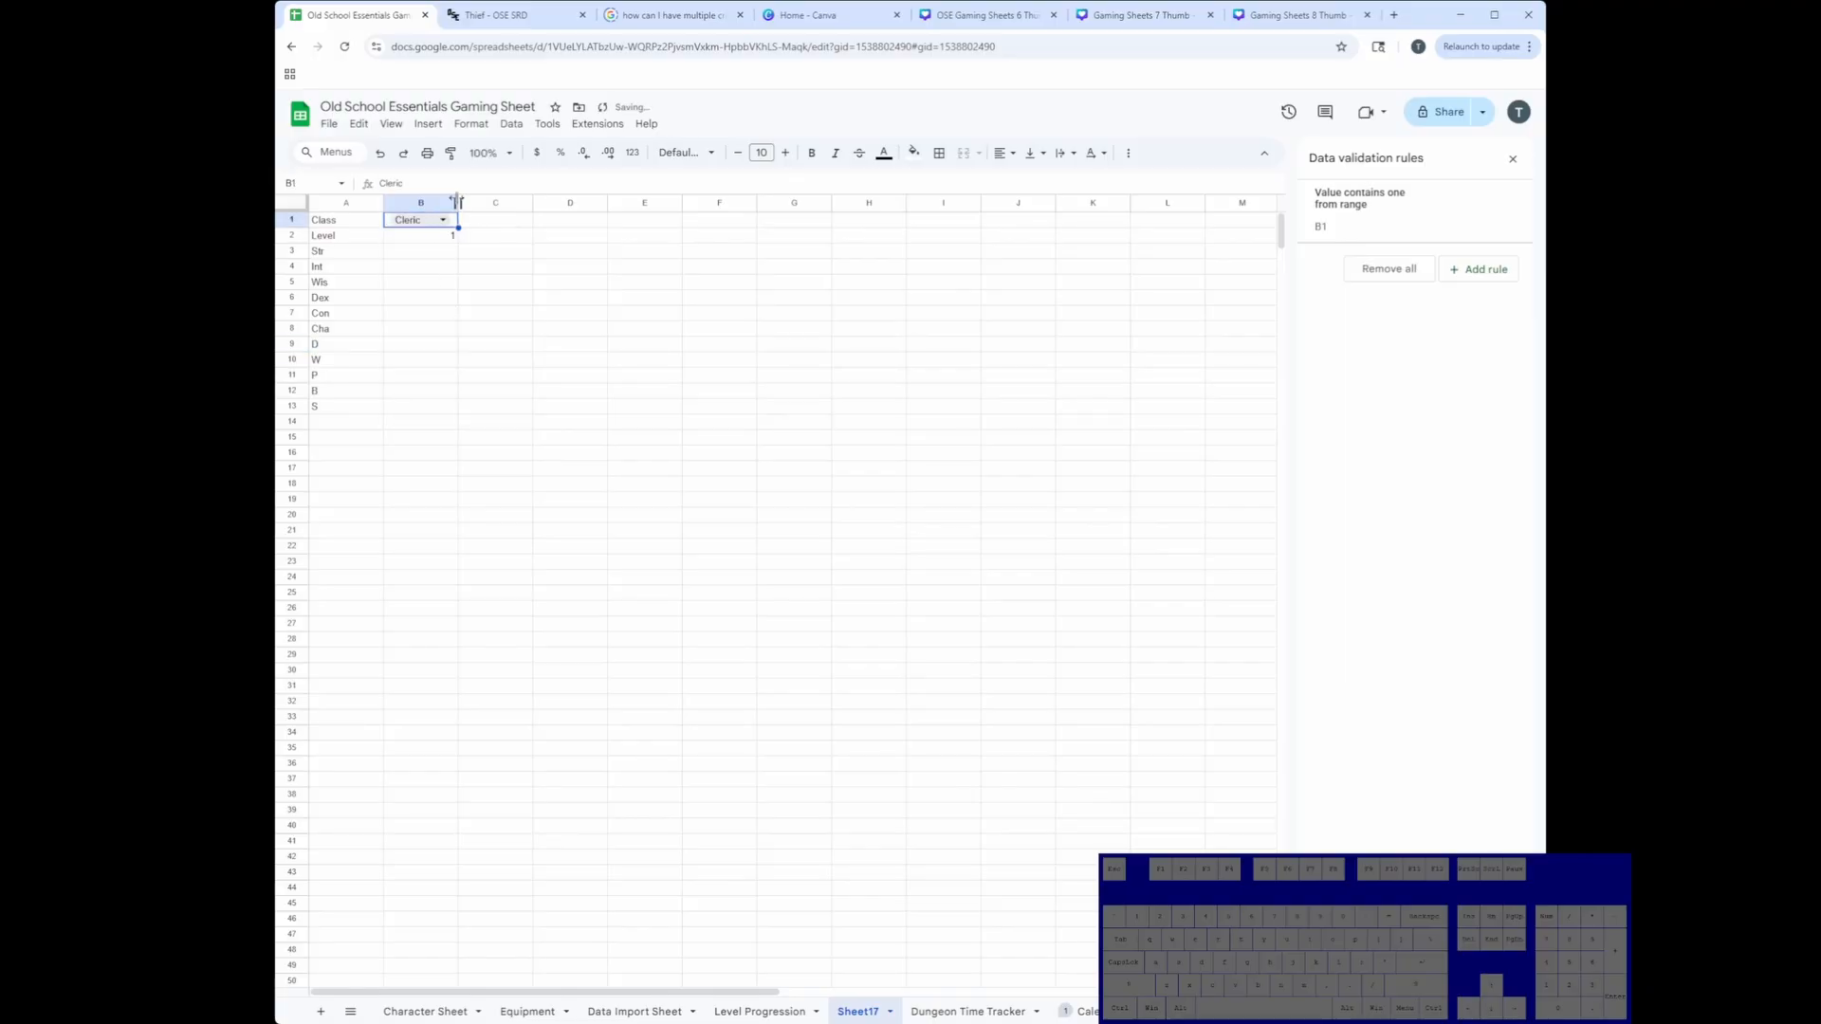
# Step: Start a FILTER formula in B9 that uses LevelProgression[D] as its range
pyautogui.click(417, 343)
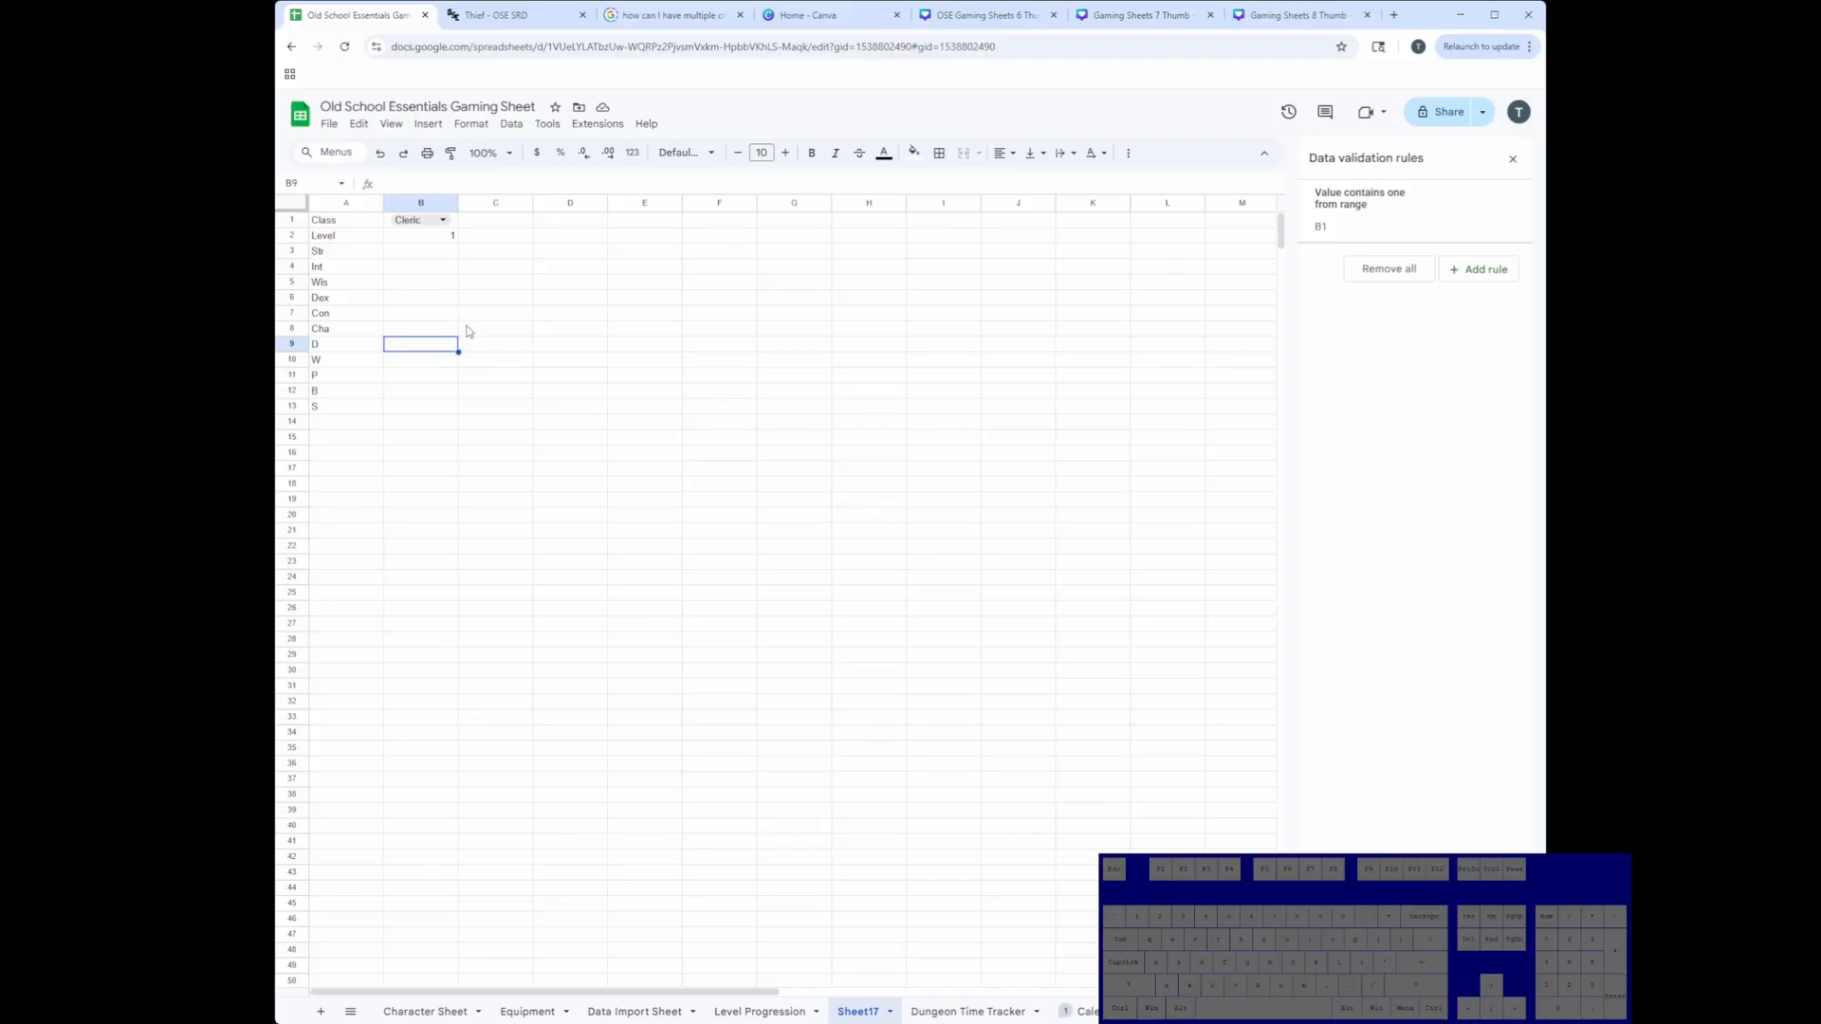
pyautogui.write('=fil')
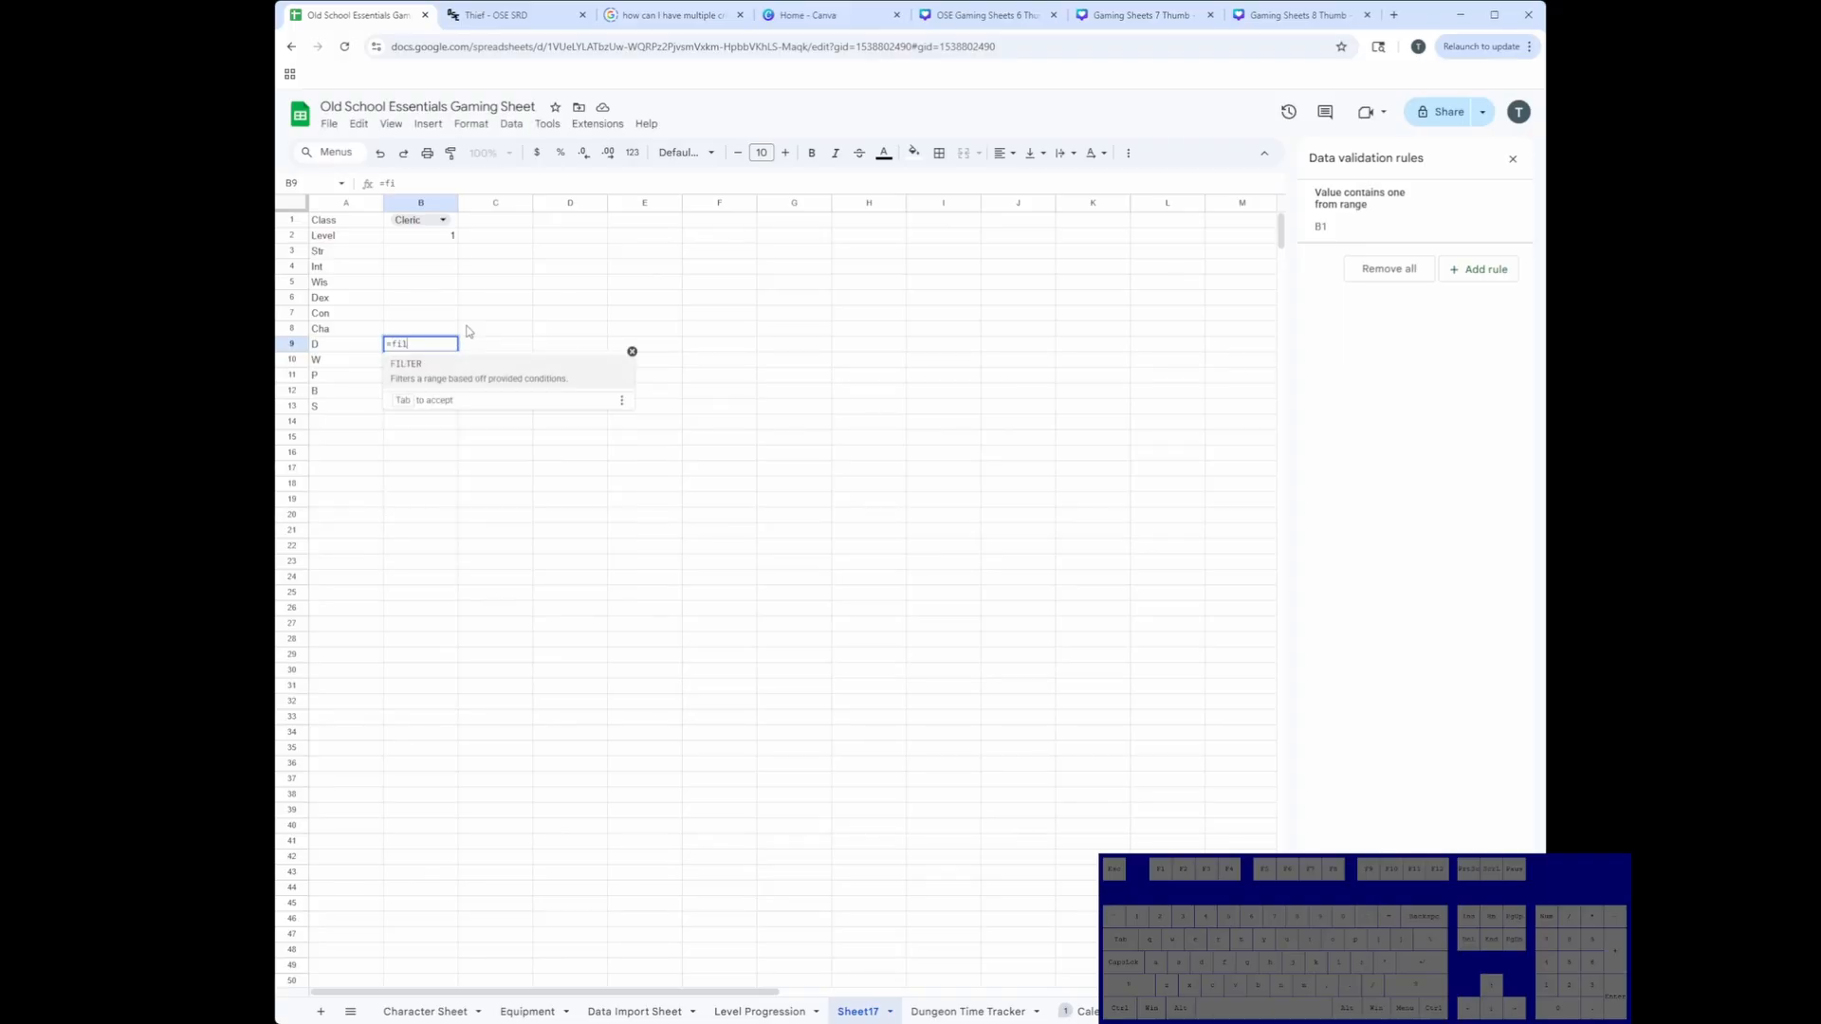
pyautogui.write('ter')
pyautogui.press('Tab')
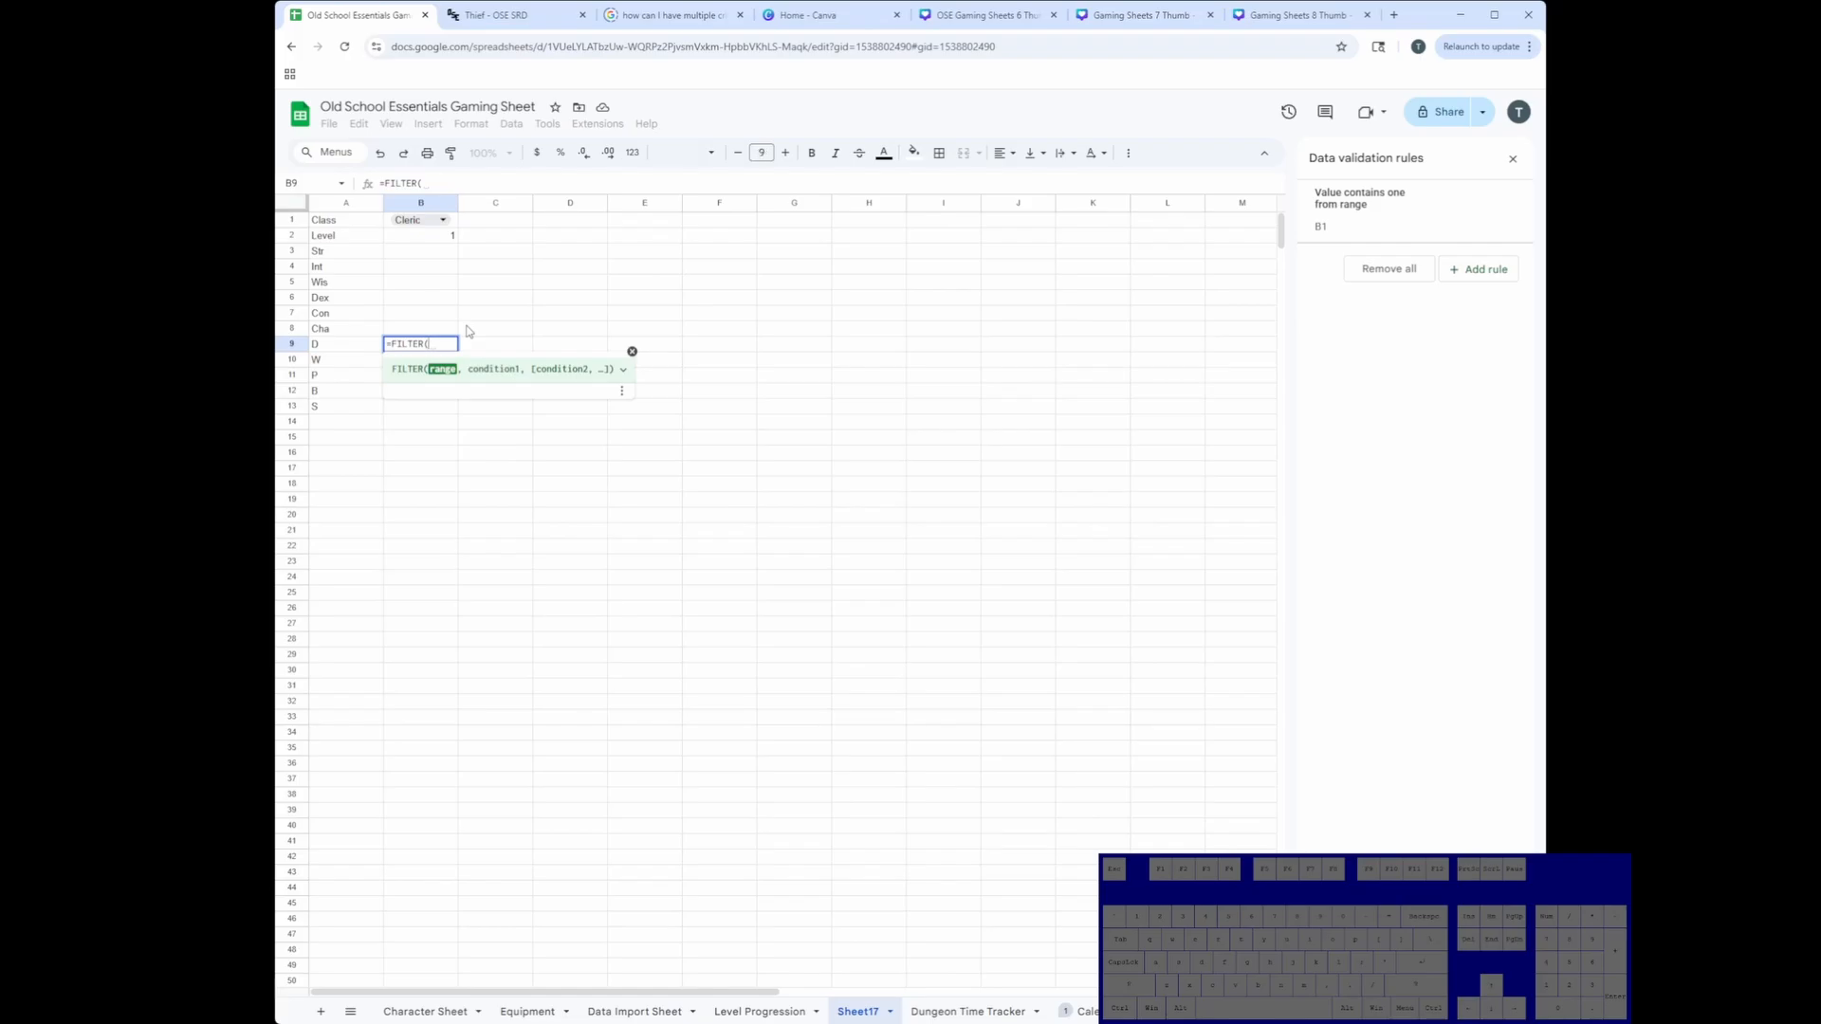
pyautogui.write(';')
pyautogui.press('BackSpace')
pyautogui.write('LevelProgression')
pyautogui.press('Tab')
pyautogui.write('[D')
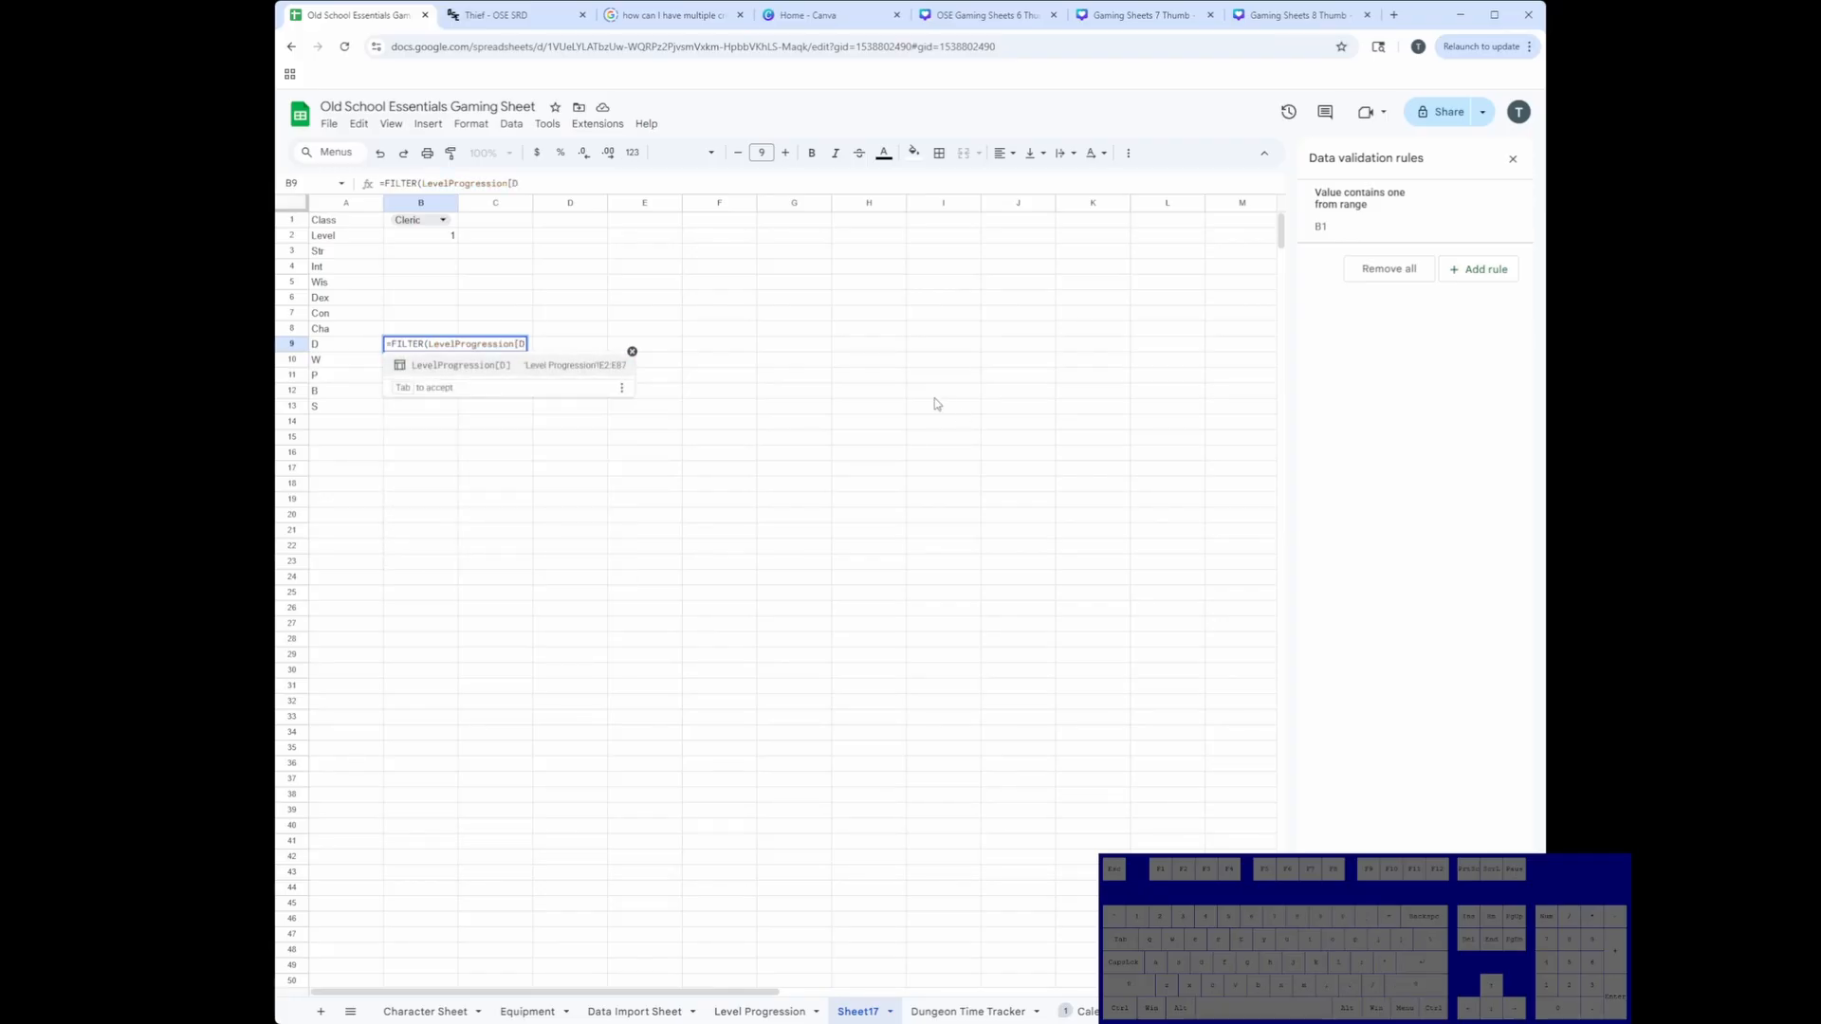
pyautogui.press('Tab')
pyautogui.write(',')
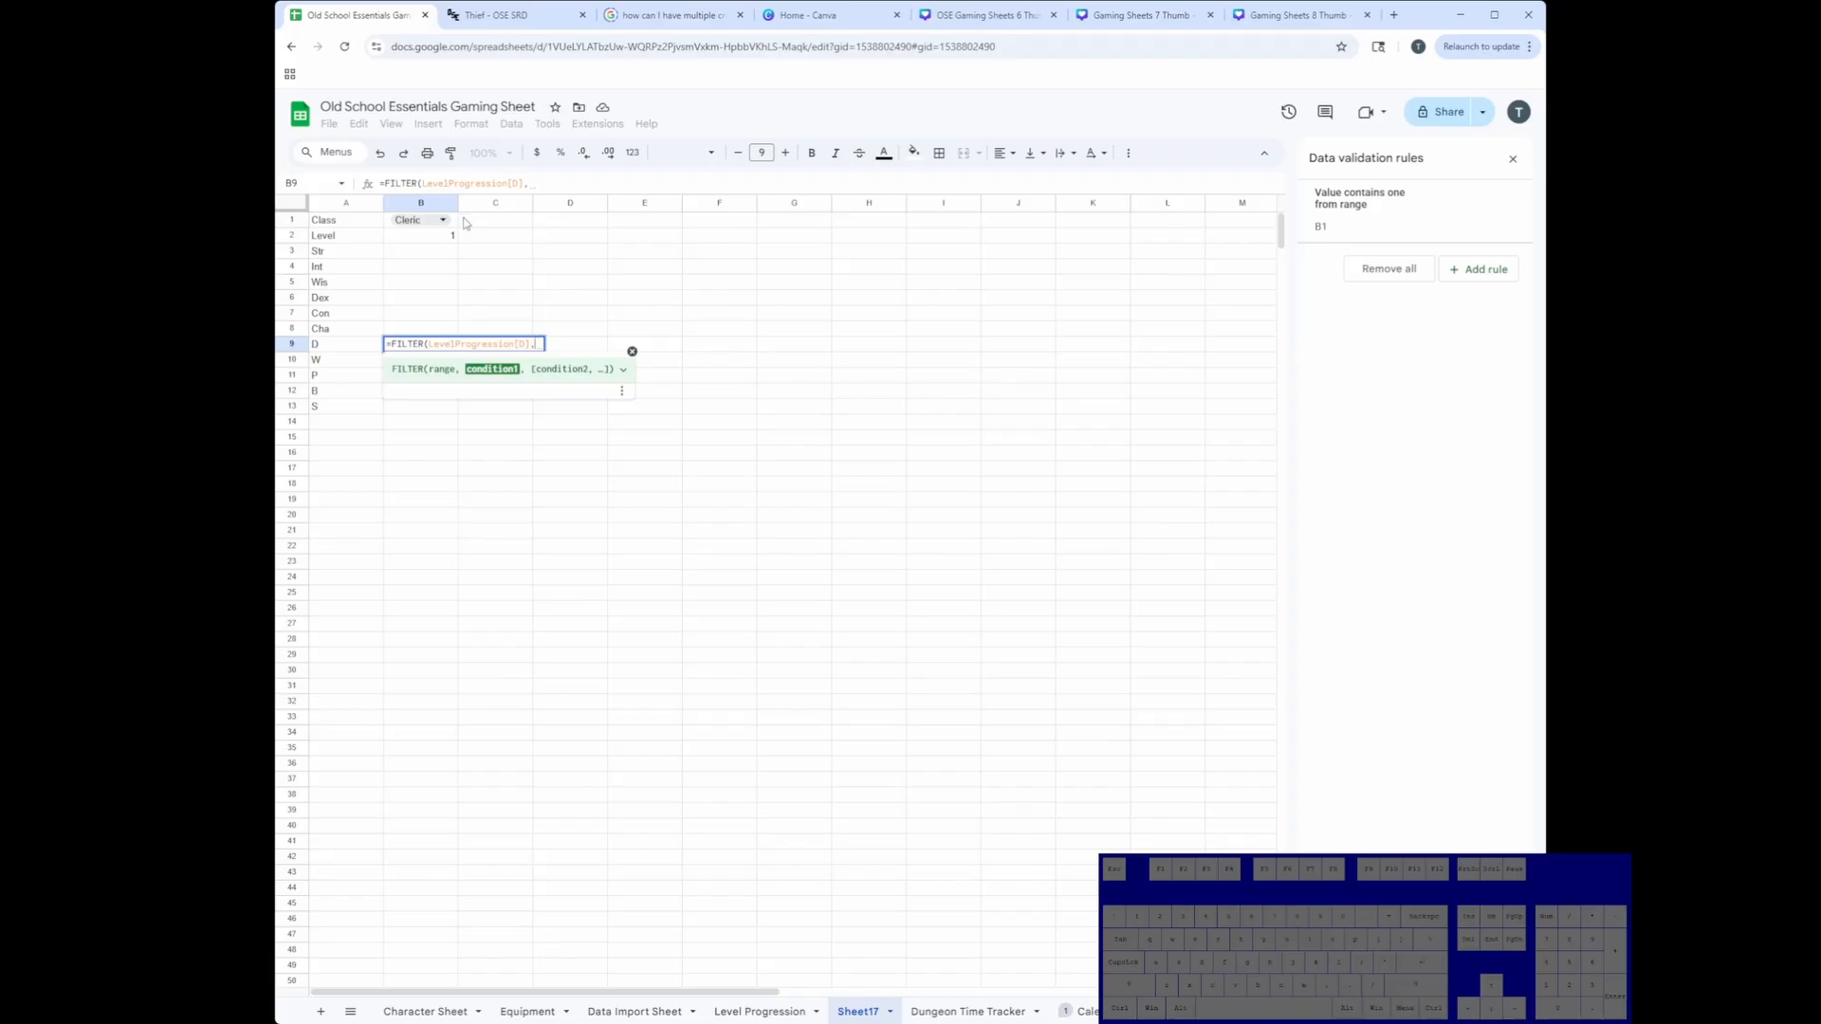
# Step: Add LevelProgression[Class]=B1 as the first condition of the FILTER formula in B9
pyautogui.write('Level')
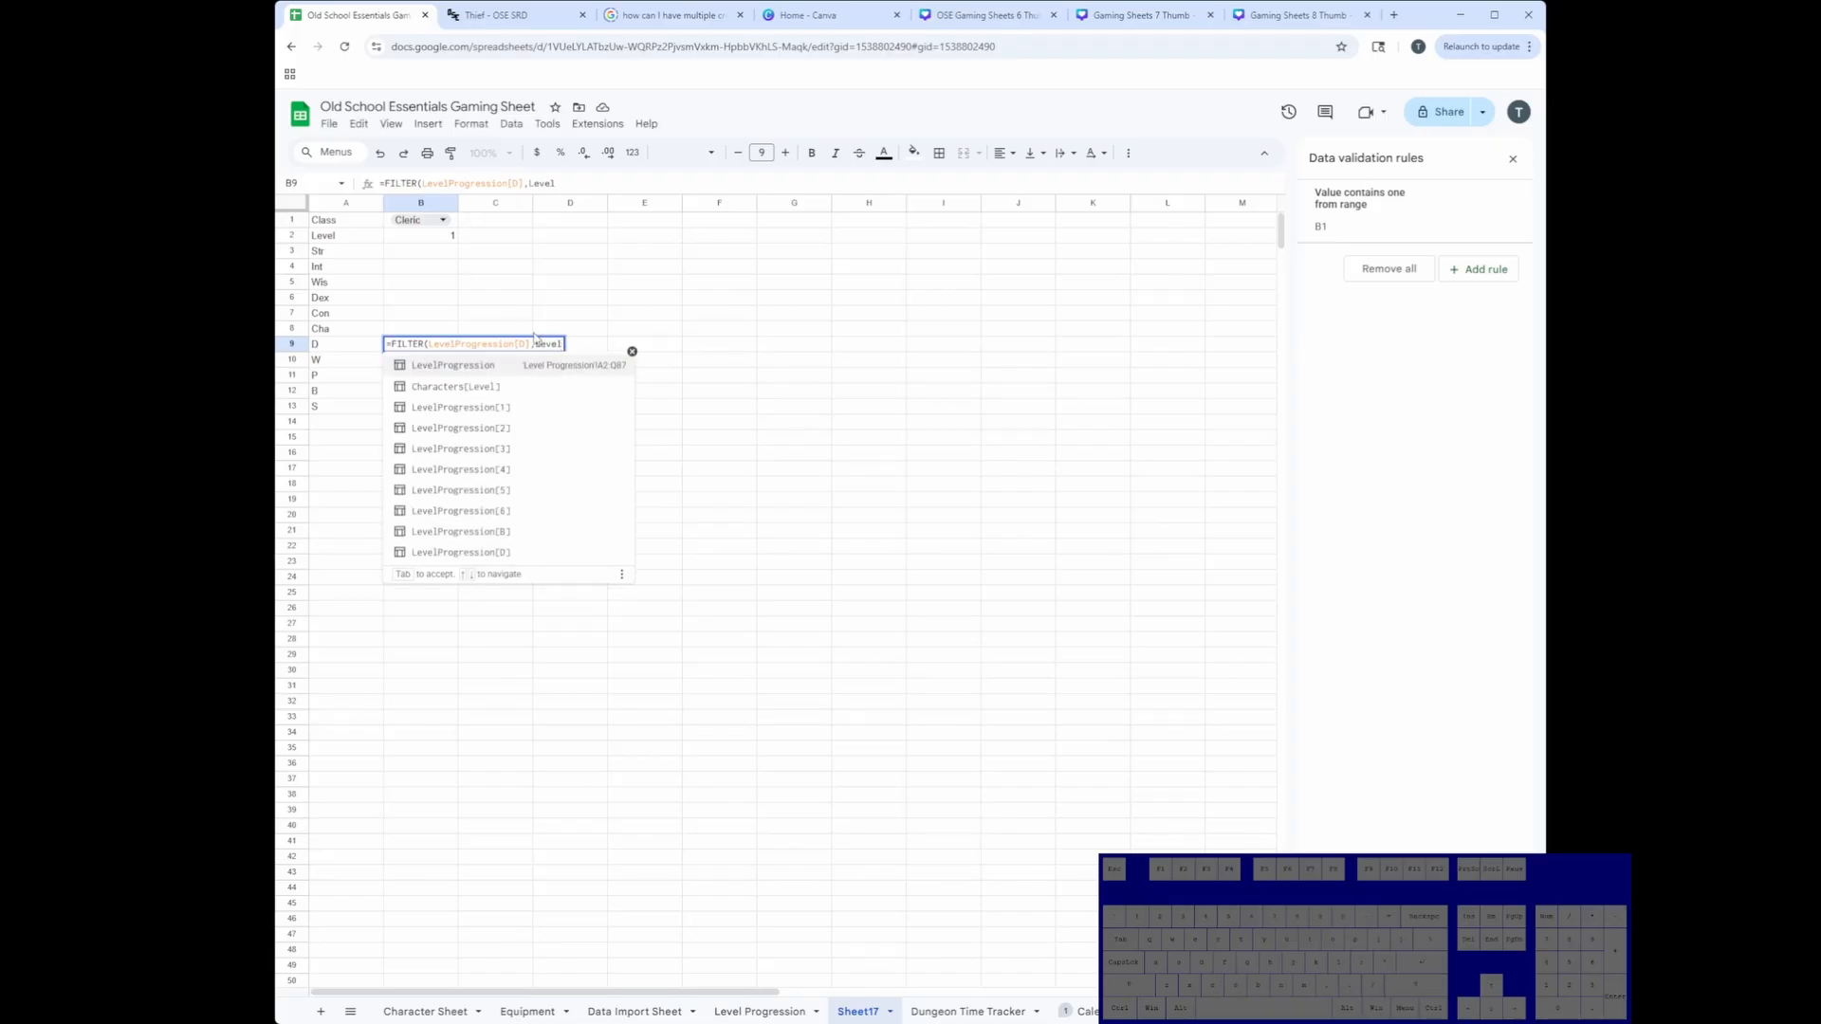
pyautogui.click(529, 365)
pyautogui.write('[')
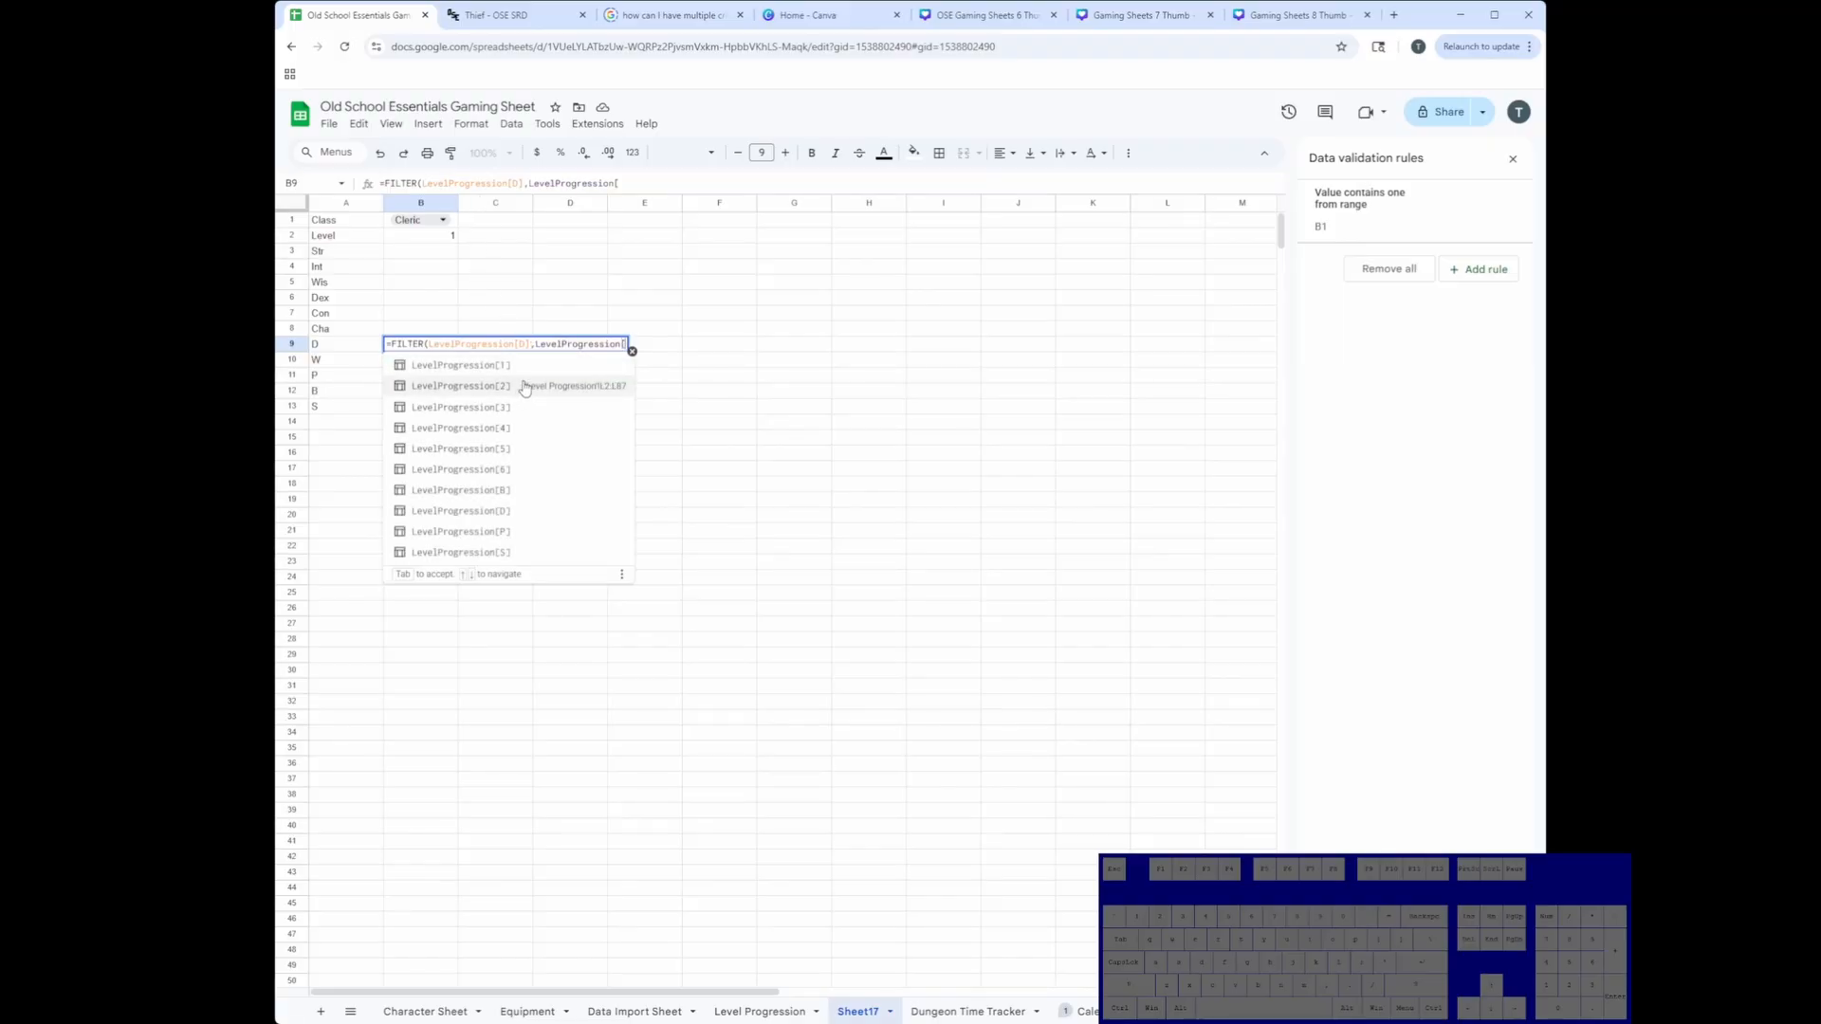
pyautogui.write('c')
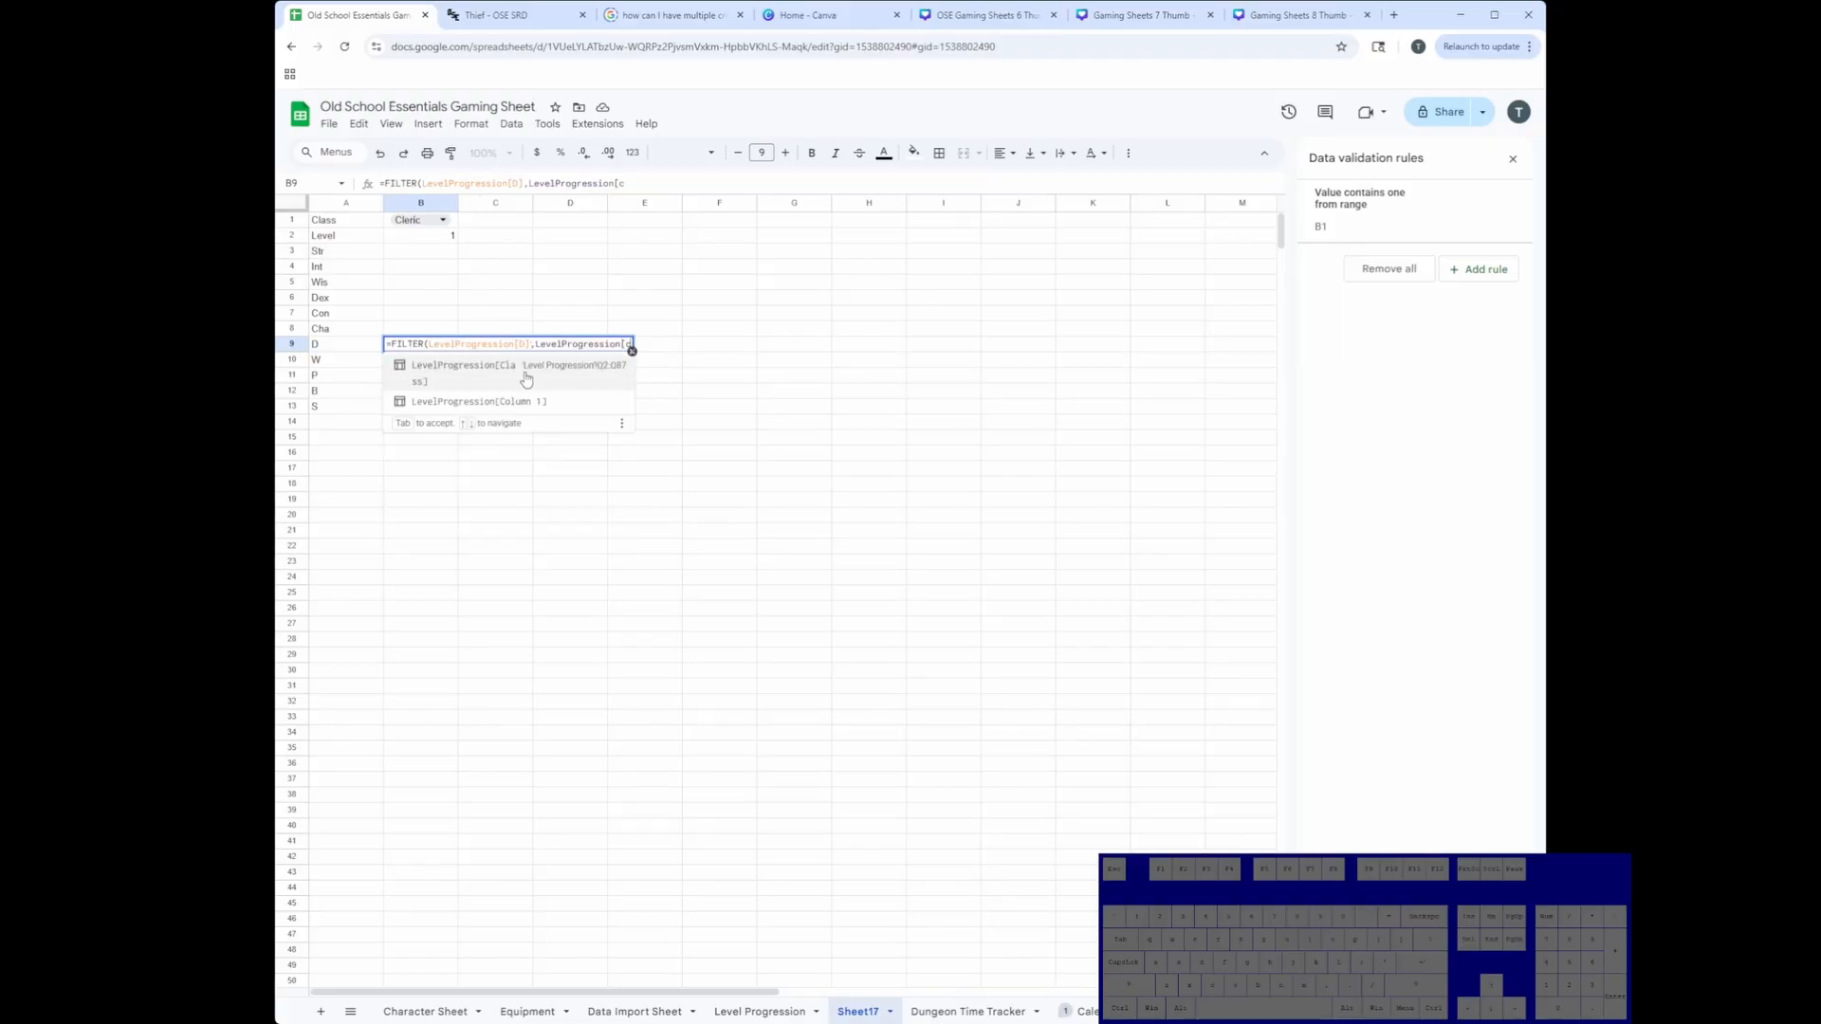
pyautogui.click(527, 378)
pyautogui.write('=')
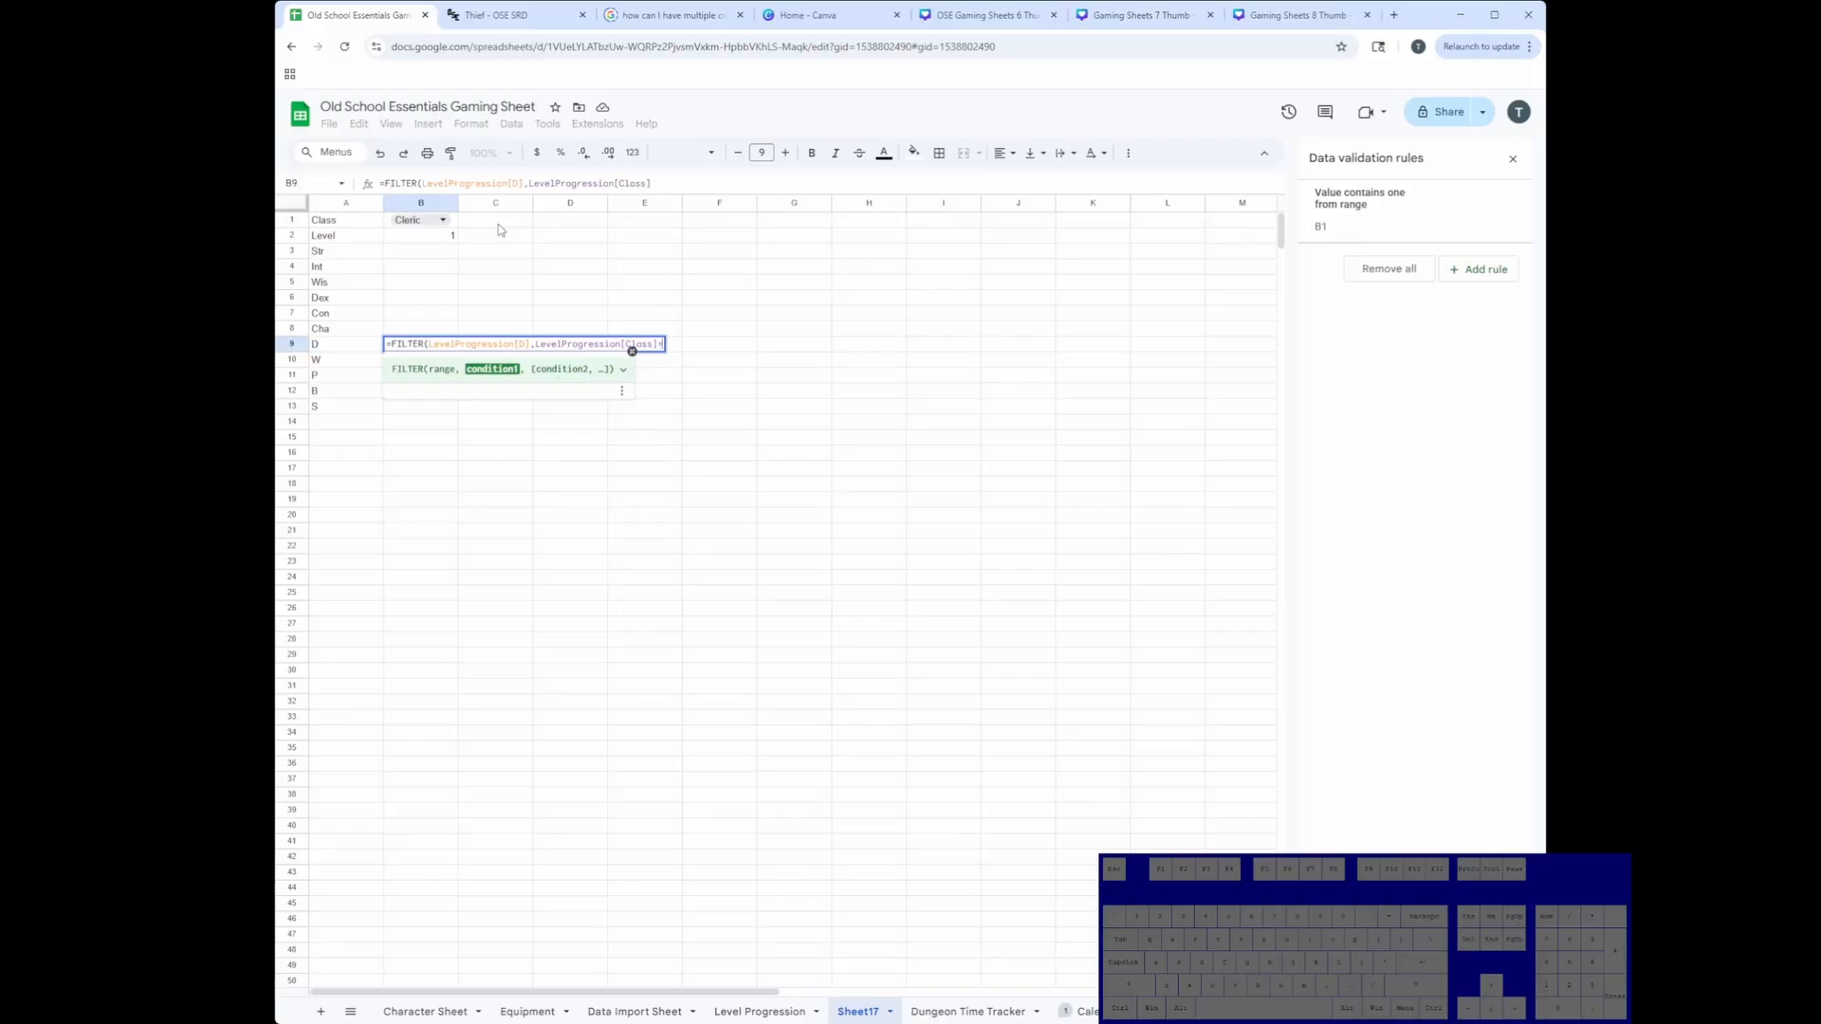
pyautogui.click(453, 222)
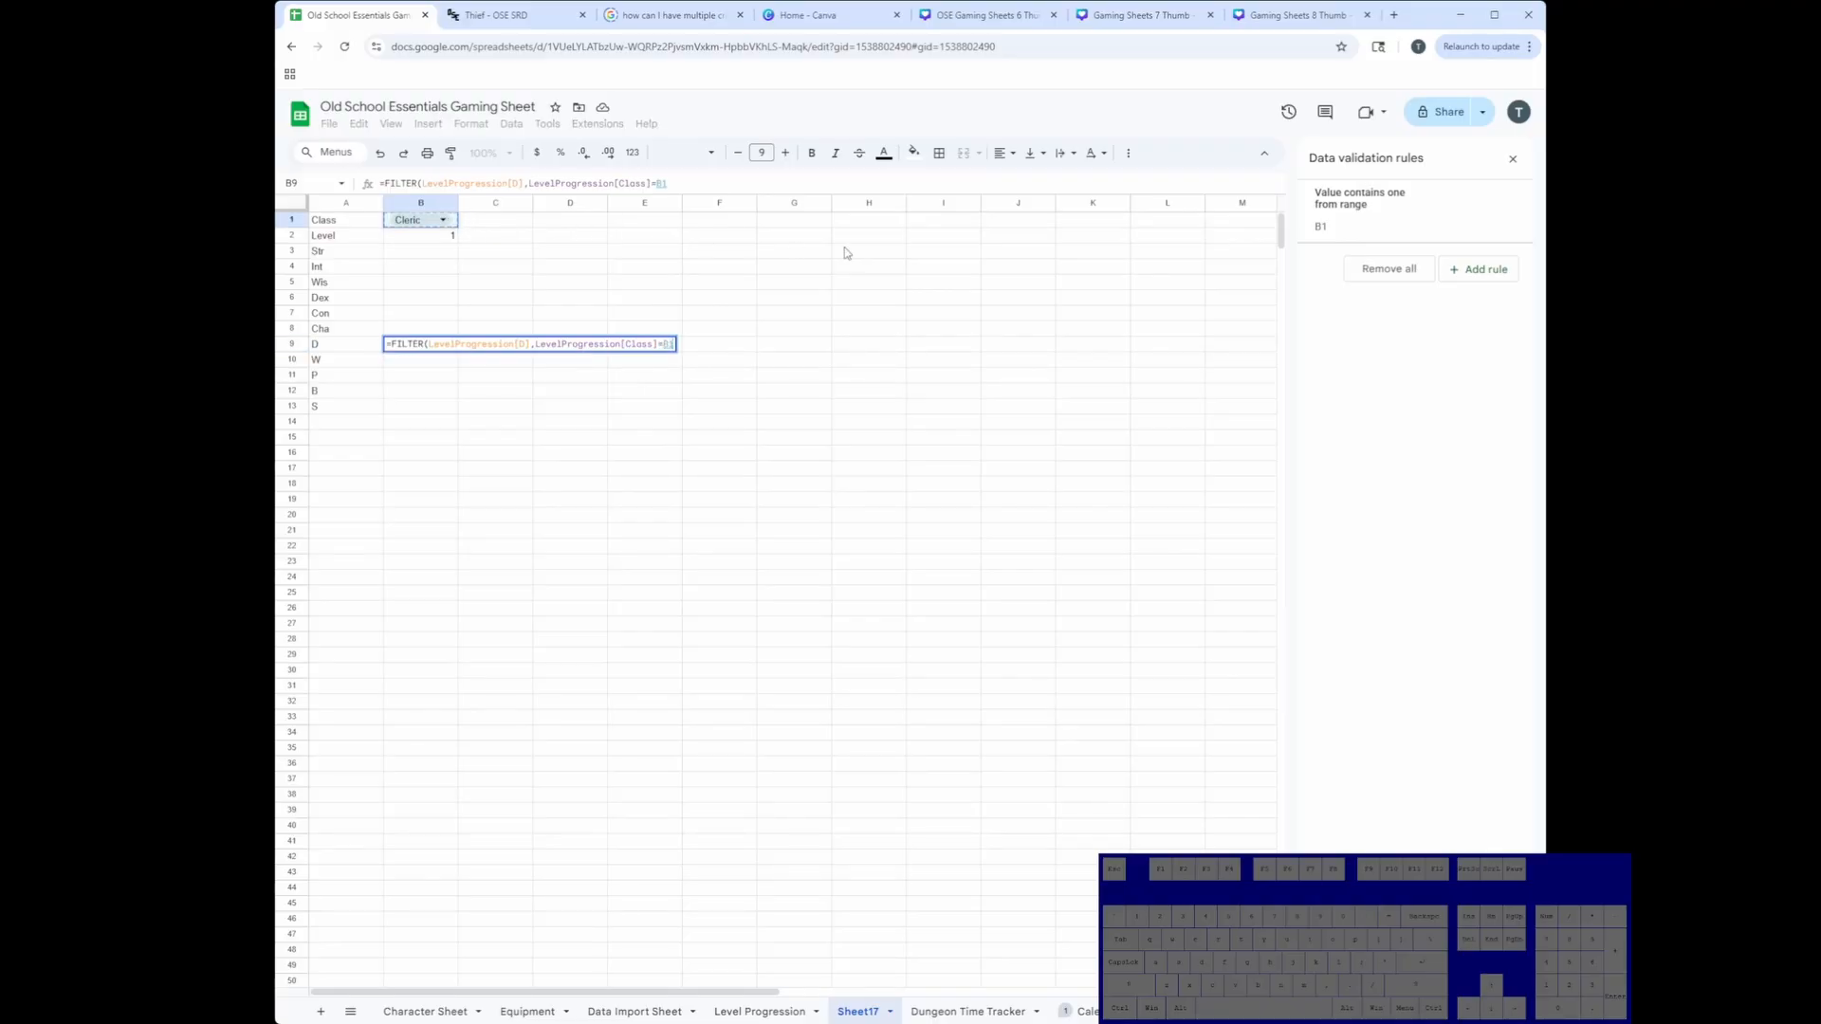
# Step: Add LevelProgression[Level]=B2 as the second condition of the FILTER formula in B9
pyautogui.write(',')
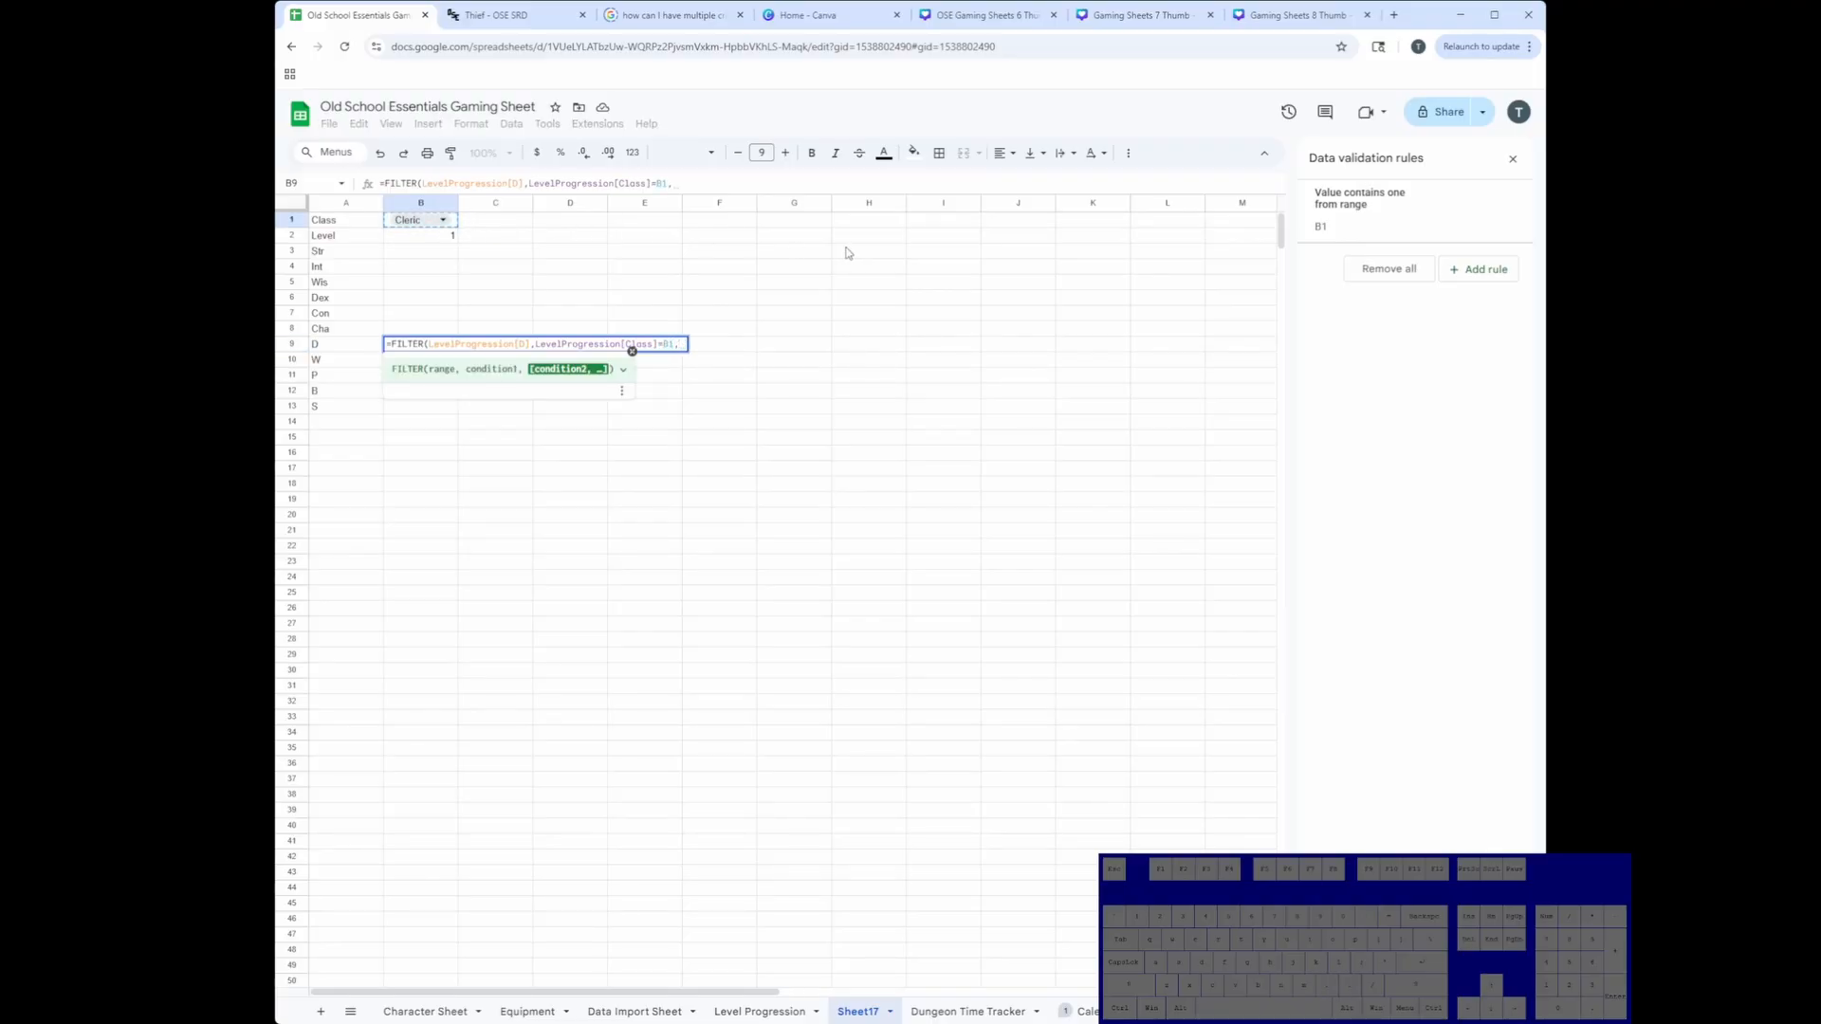
pyautogui.write('level')
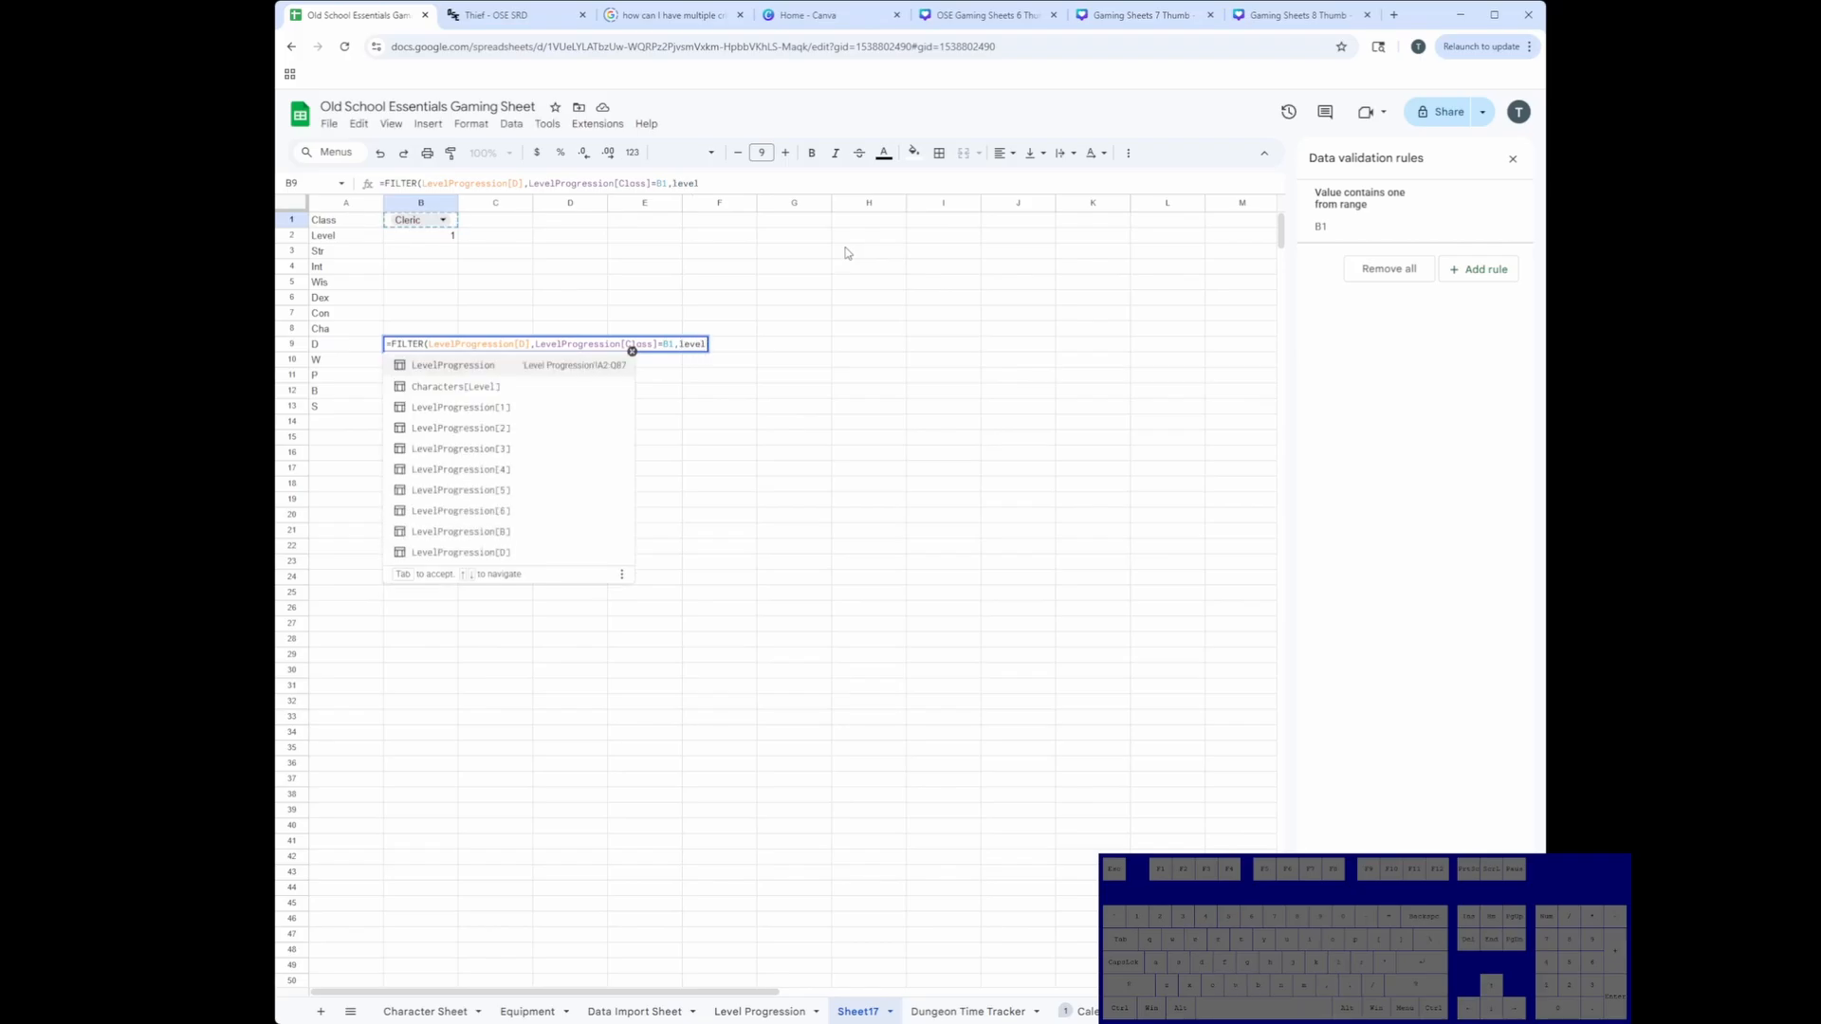
pyautogui.press('Tab')
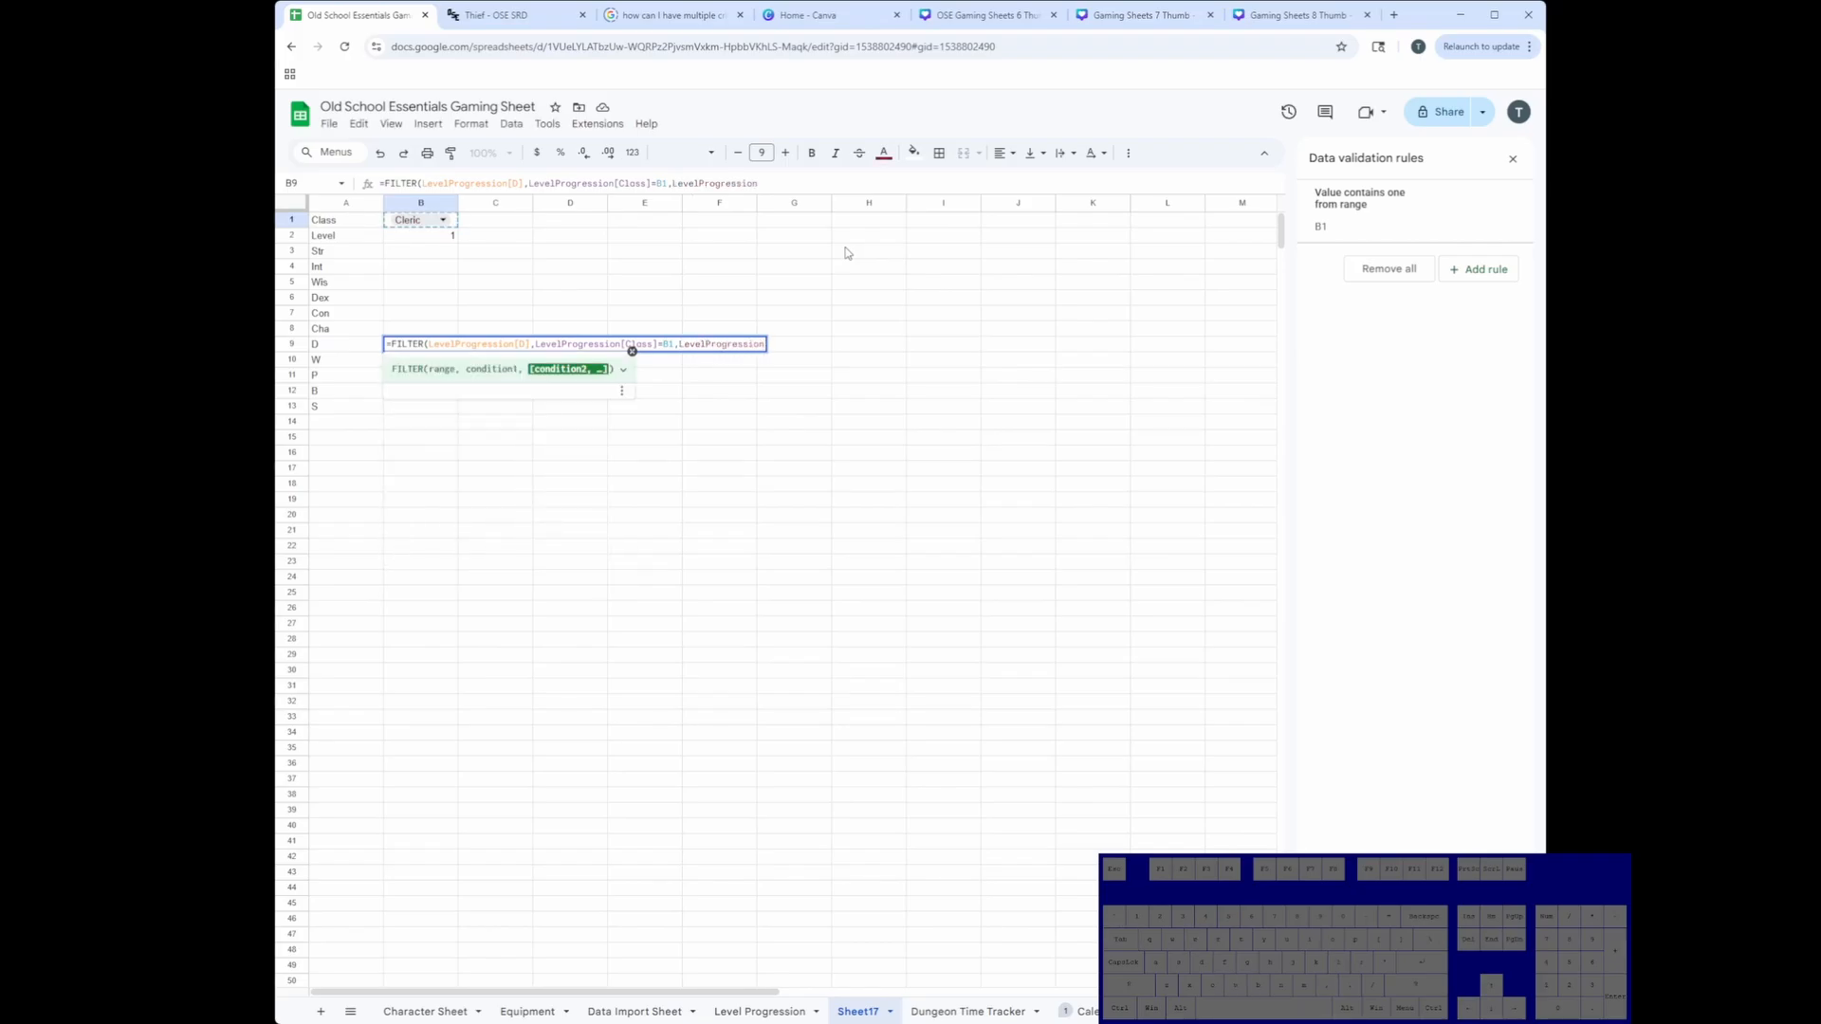
pyautogui.write('[le')
pyautogui.press('Tab')
pyautogui.write('=')
pyautogui.click(414, 238)
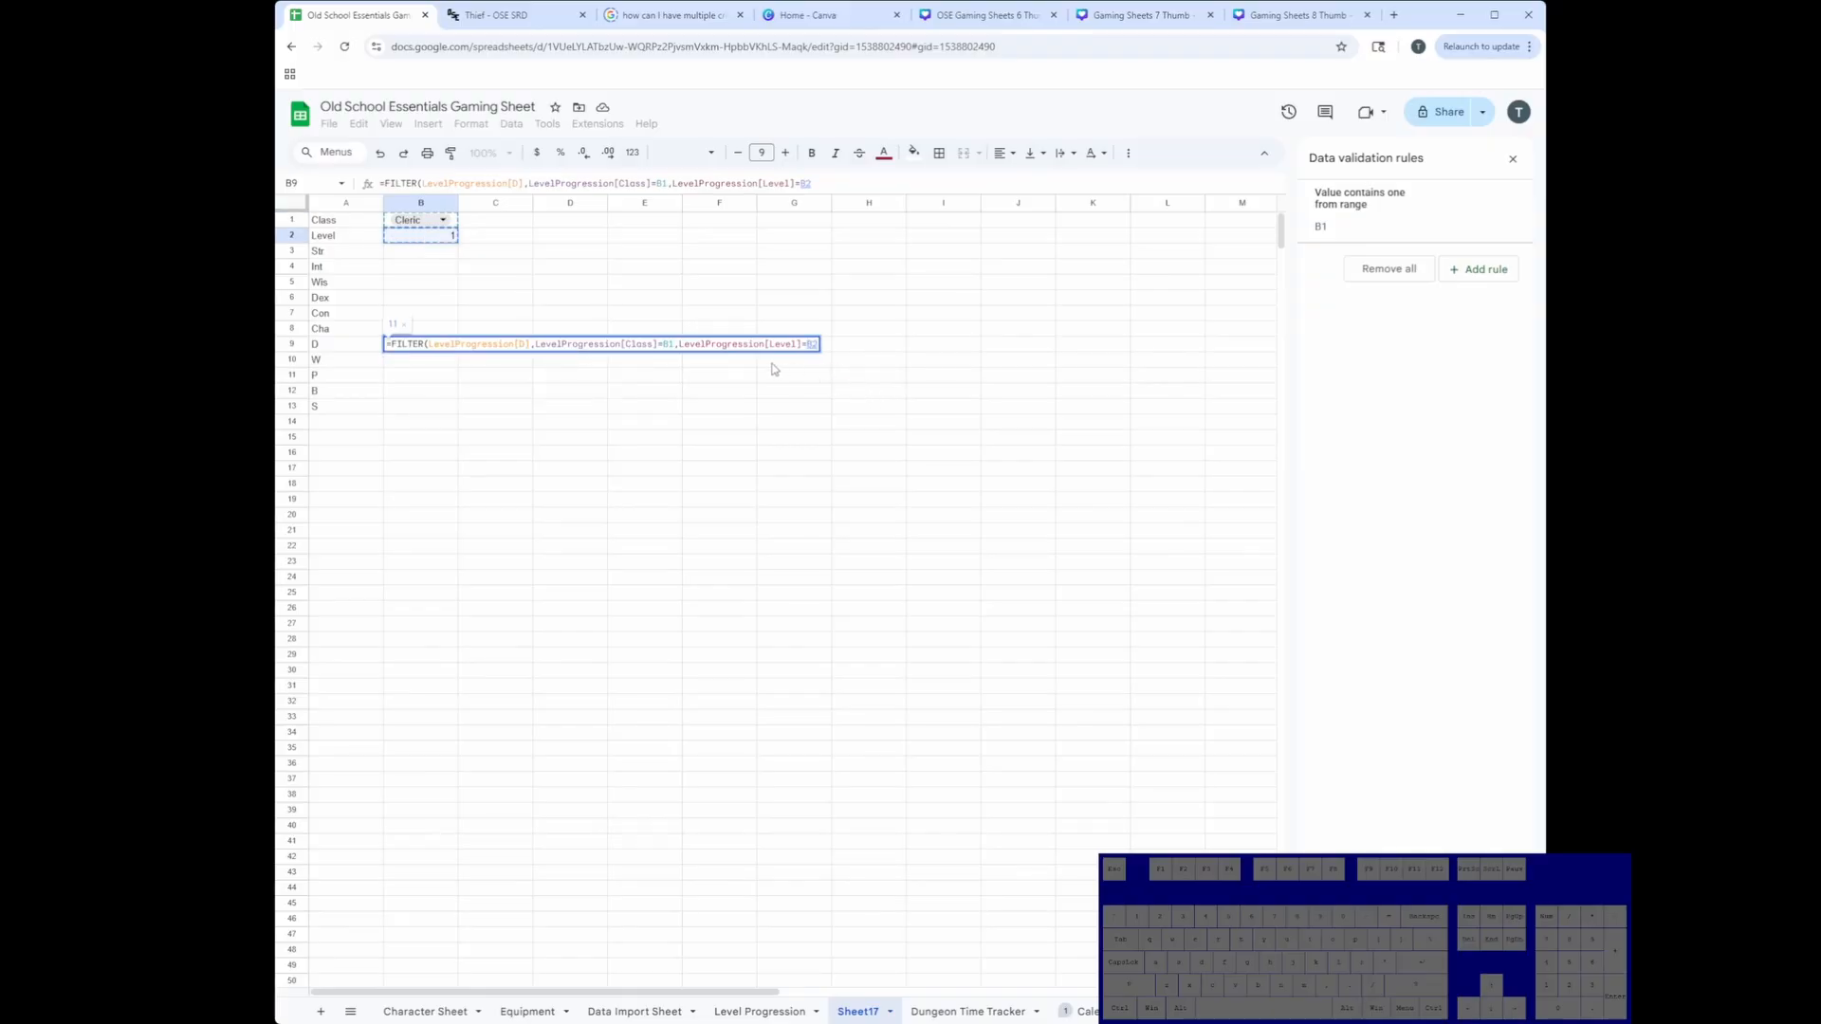
# Step: Lock the rows of both cell references in the B9 formula as B$1 and B$2 and enter the formula
pyautogui.click(813, 344)
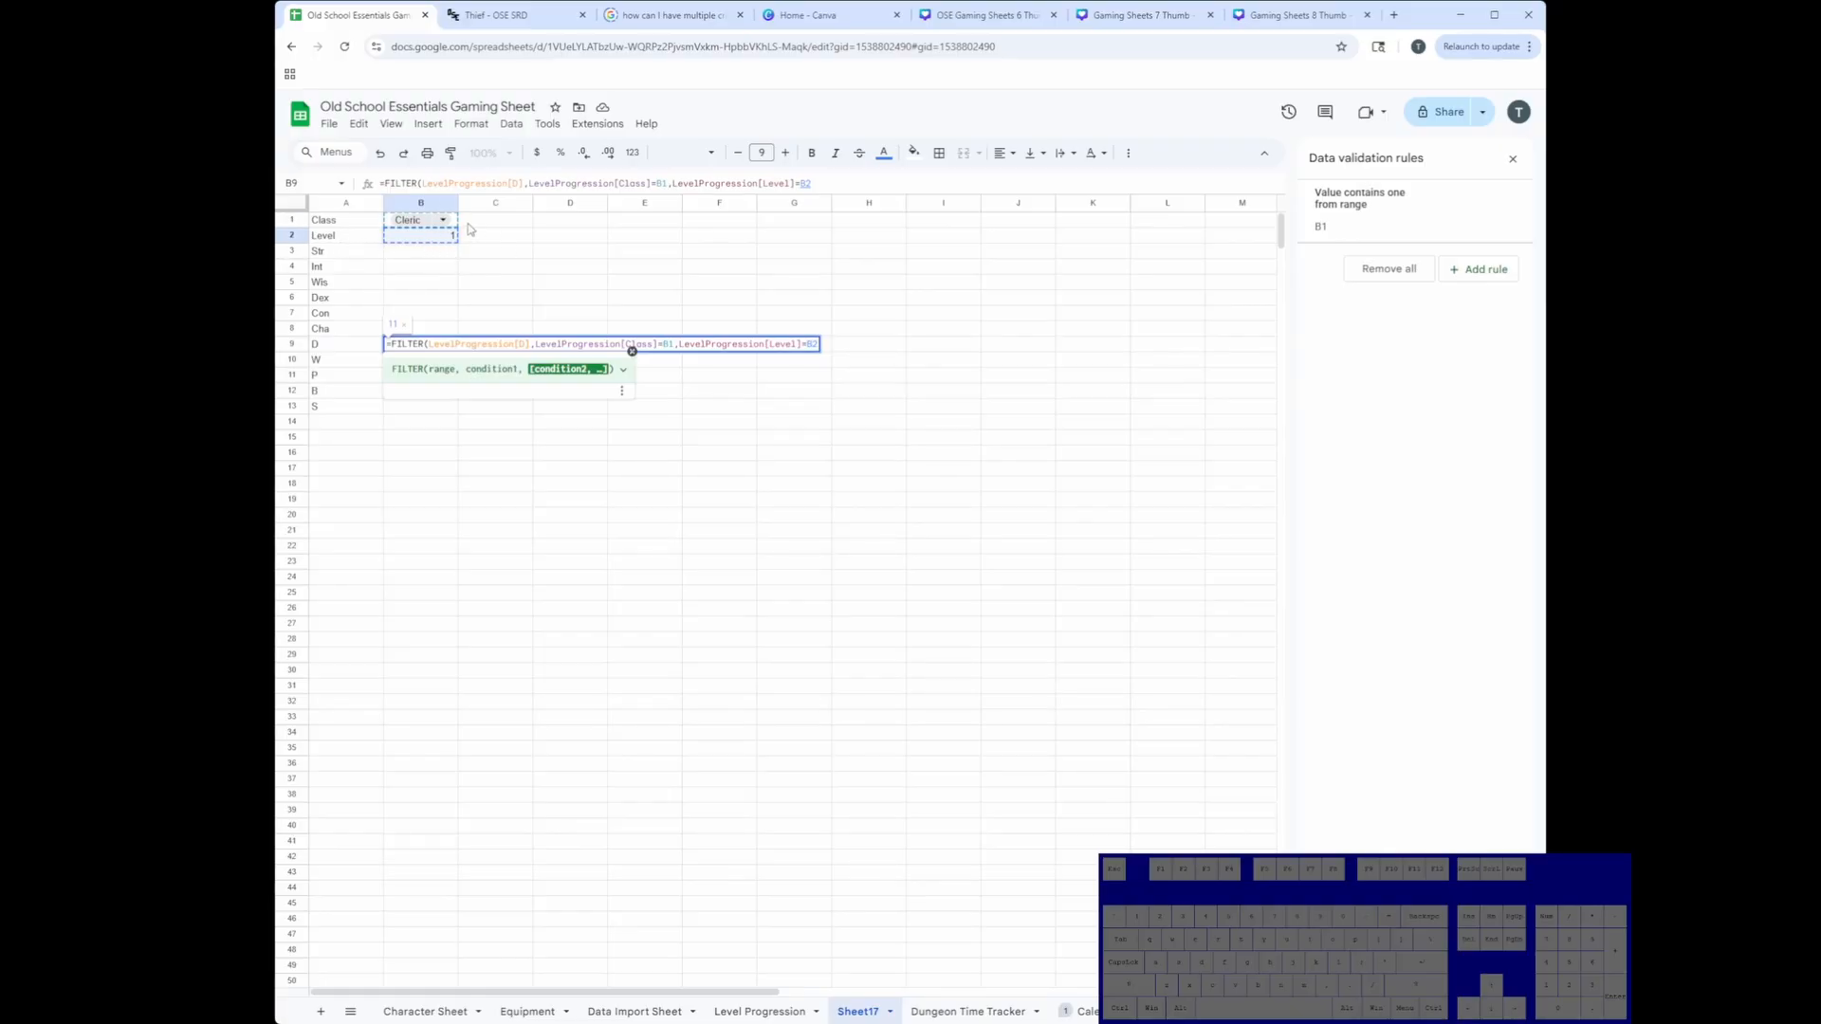
pyautogui.write('$')
pyautogui.click(669, 344)
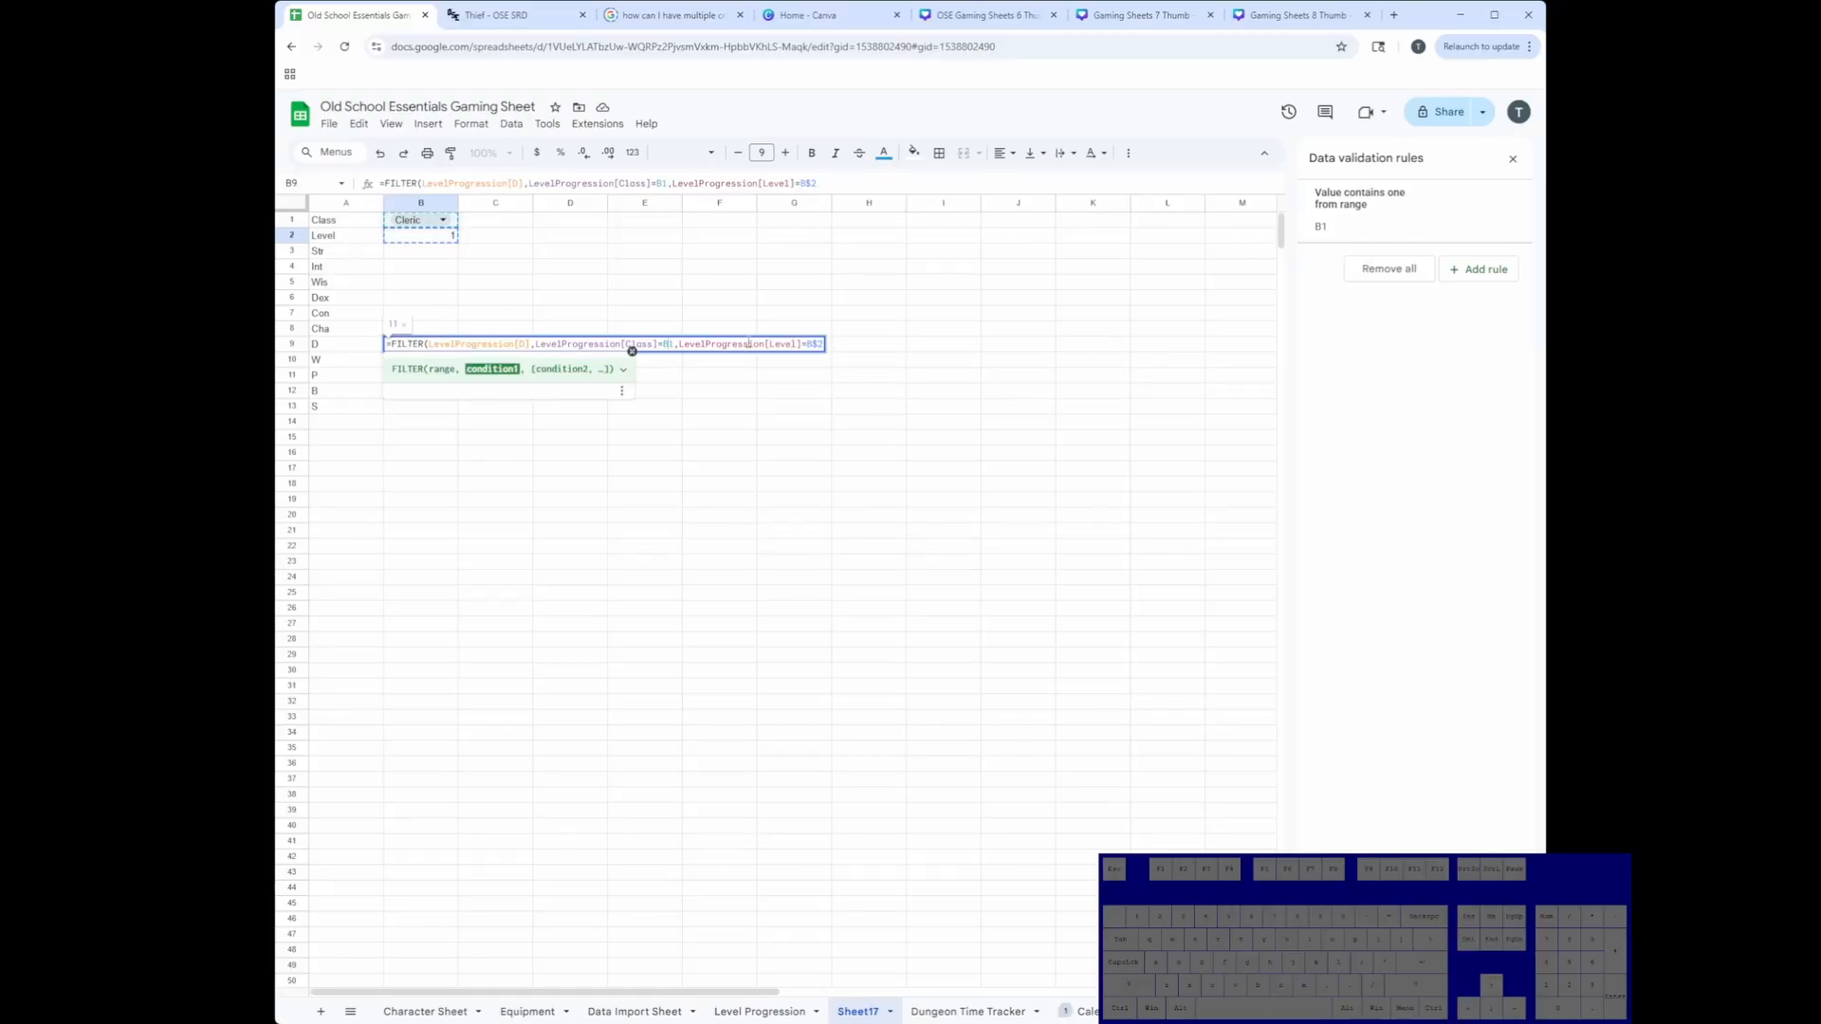
pyautogui.write('$')
pyautogui.click(825, 345)
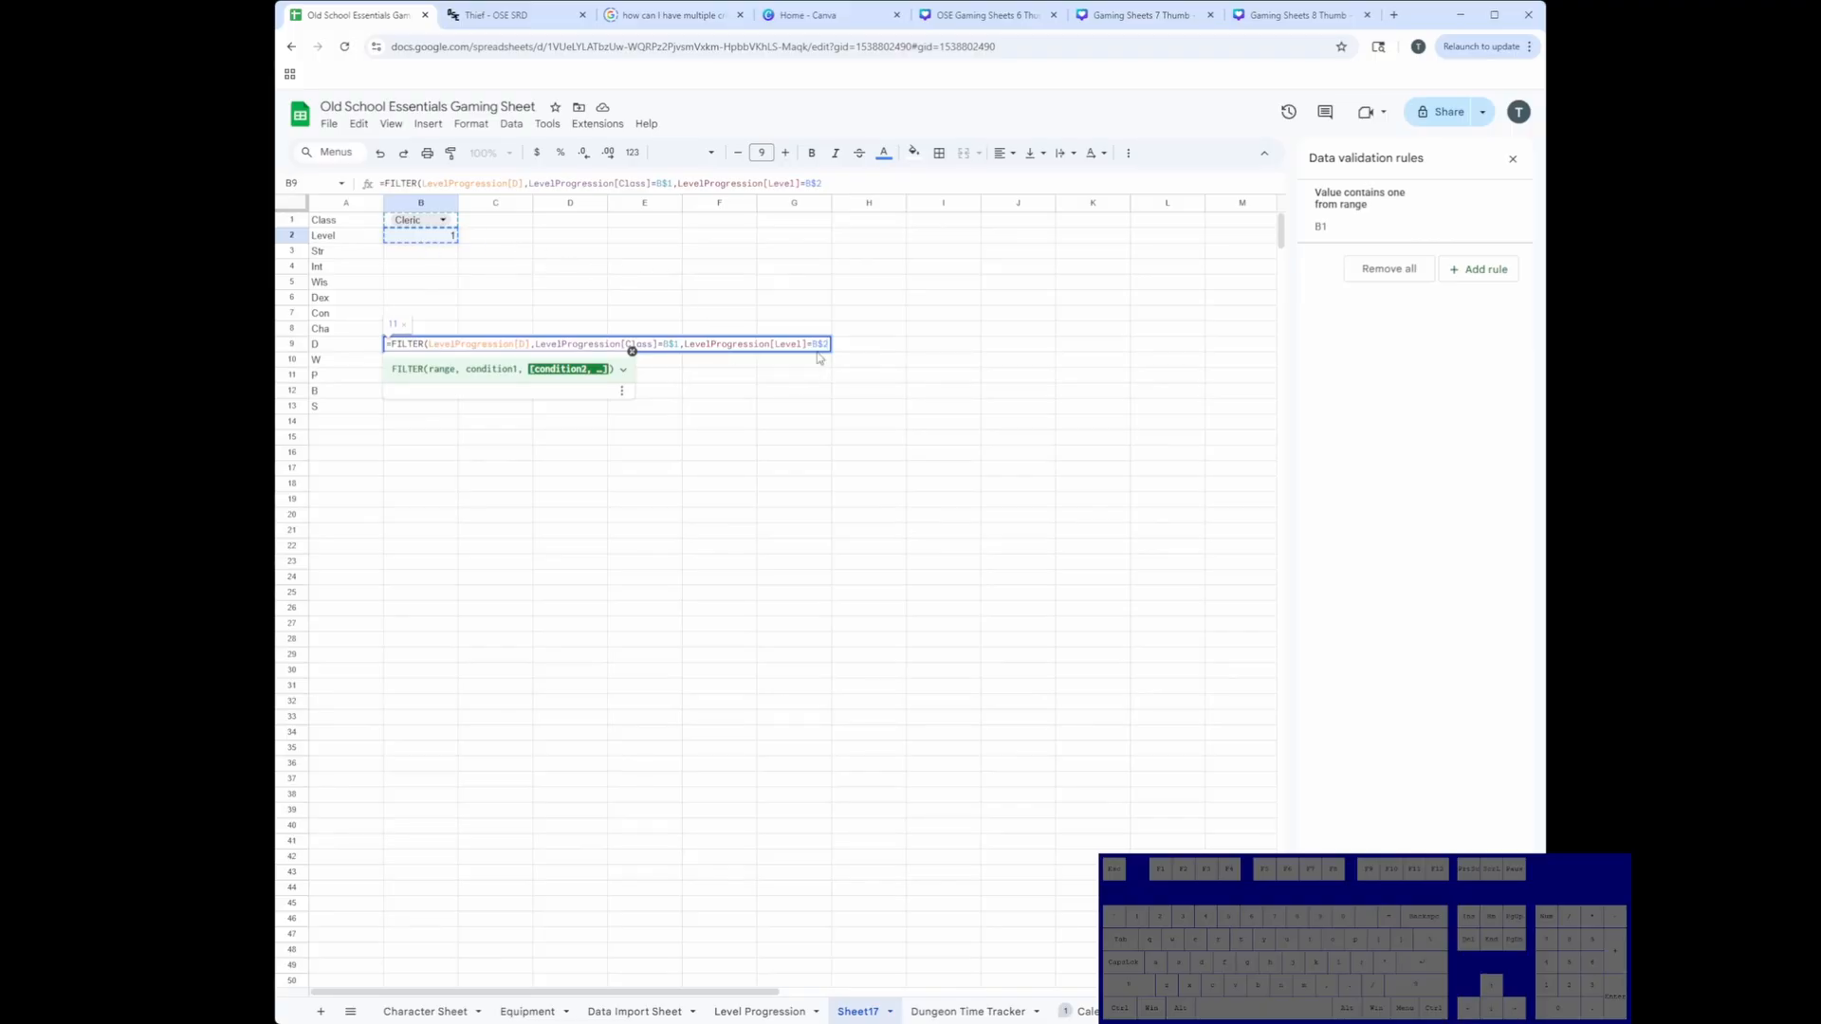
pyautogui.press('Return')
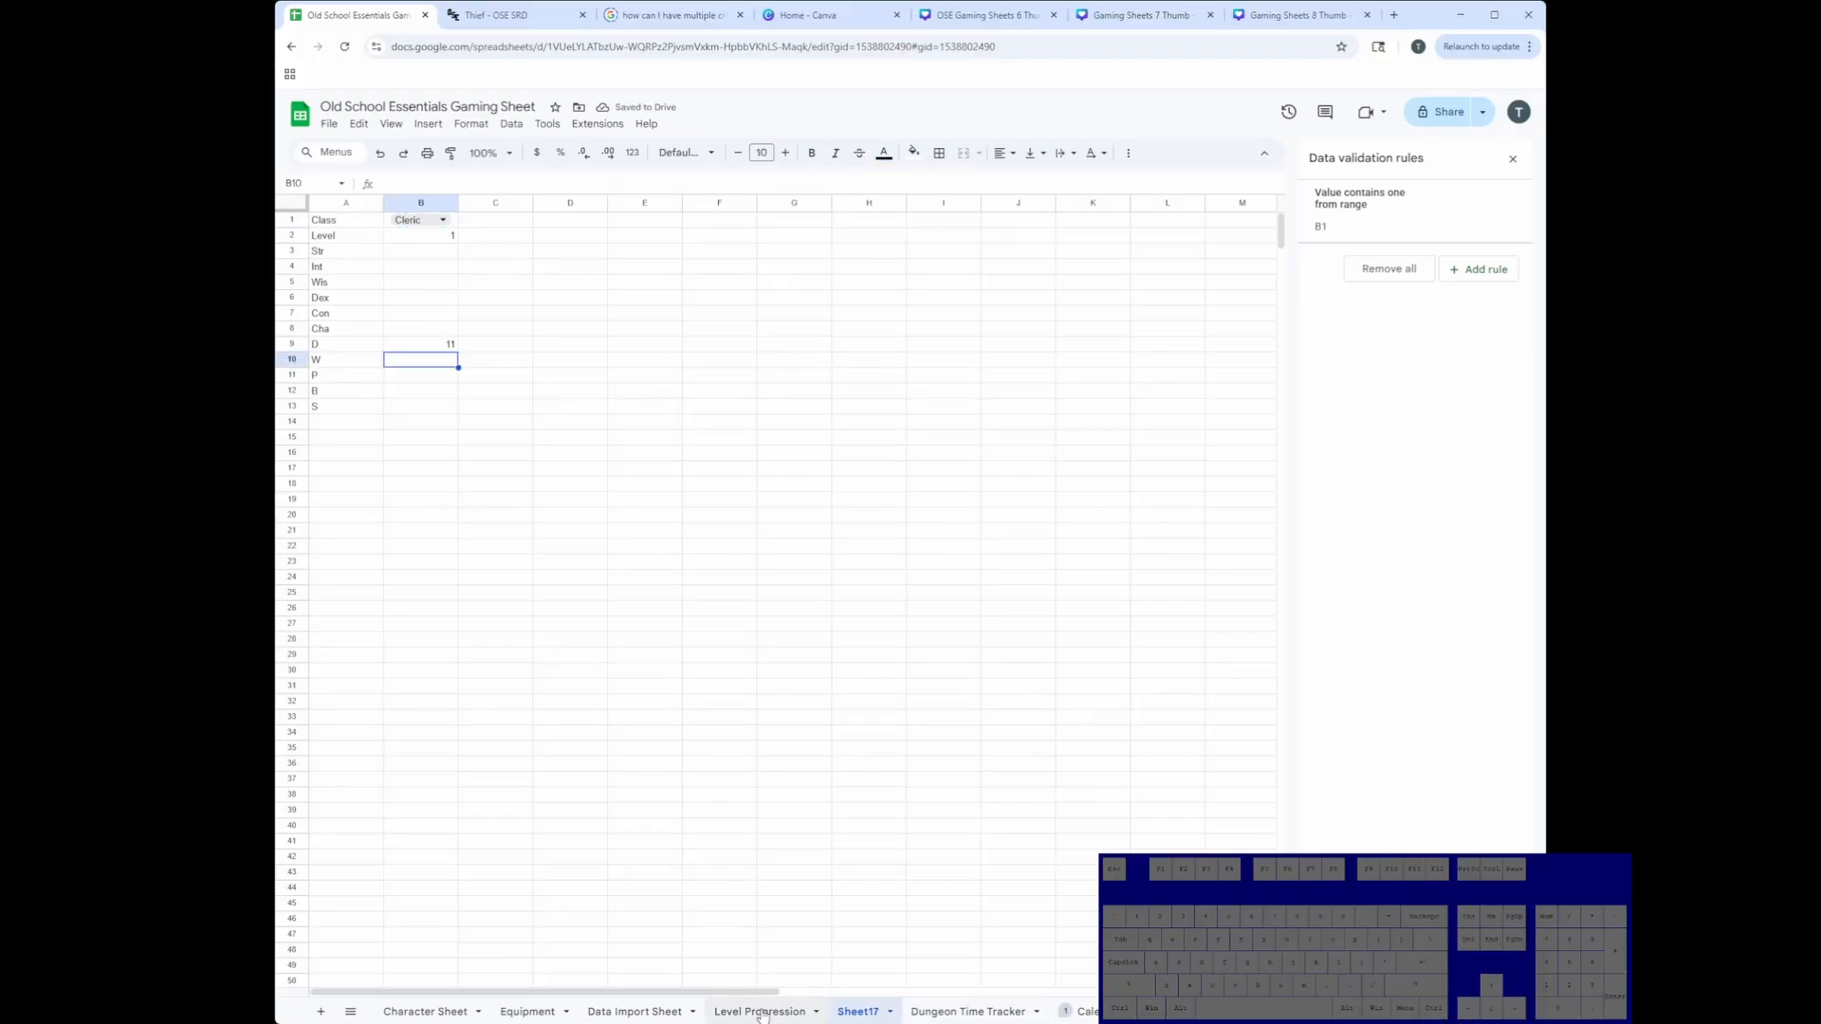
# Step: Check the D save of the level 1 Cleric row on the Level Progression sheet
pyautogui.click(764, 1011)
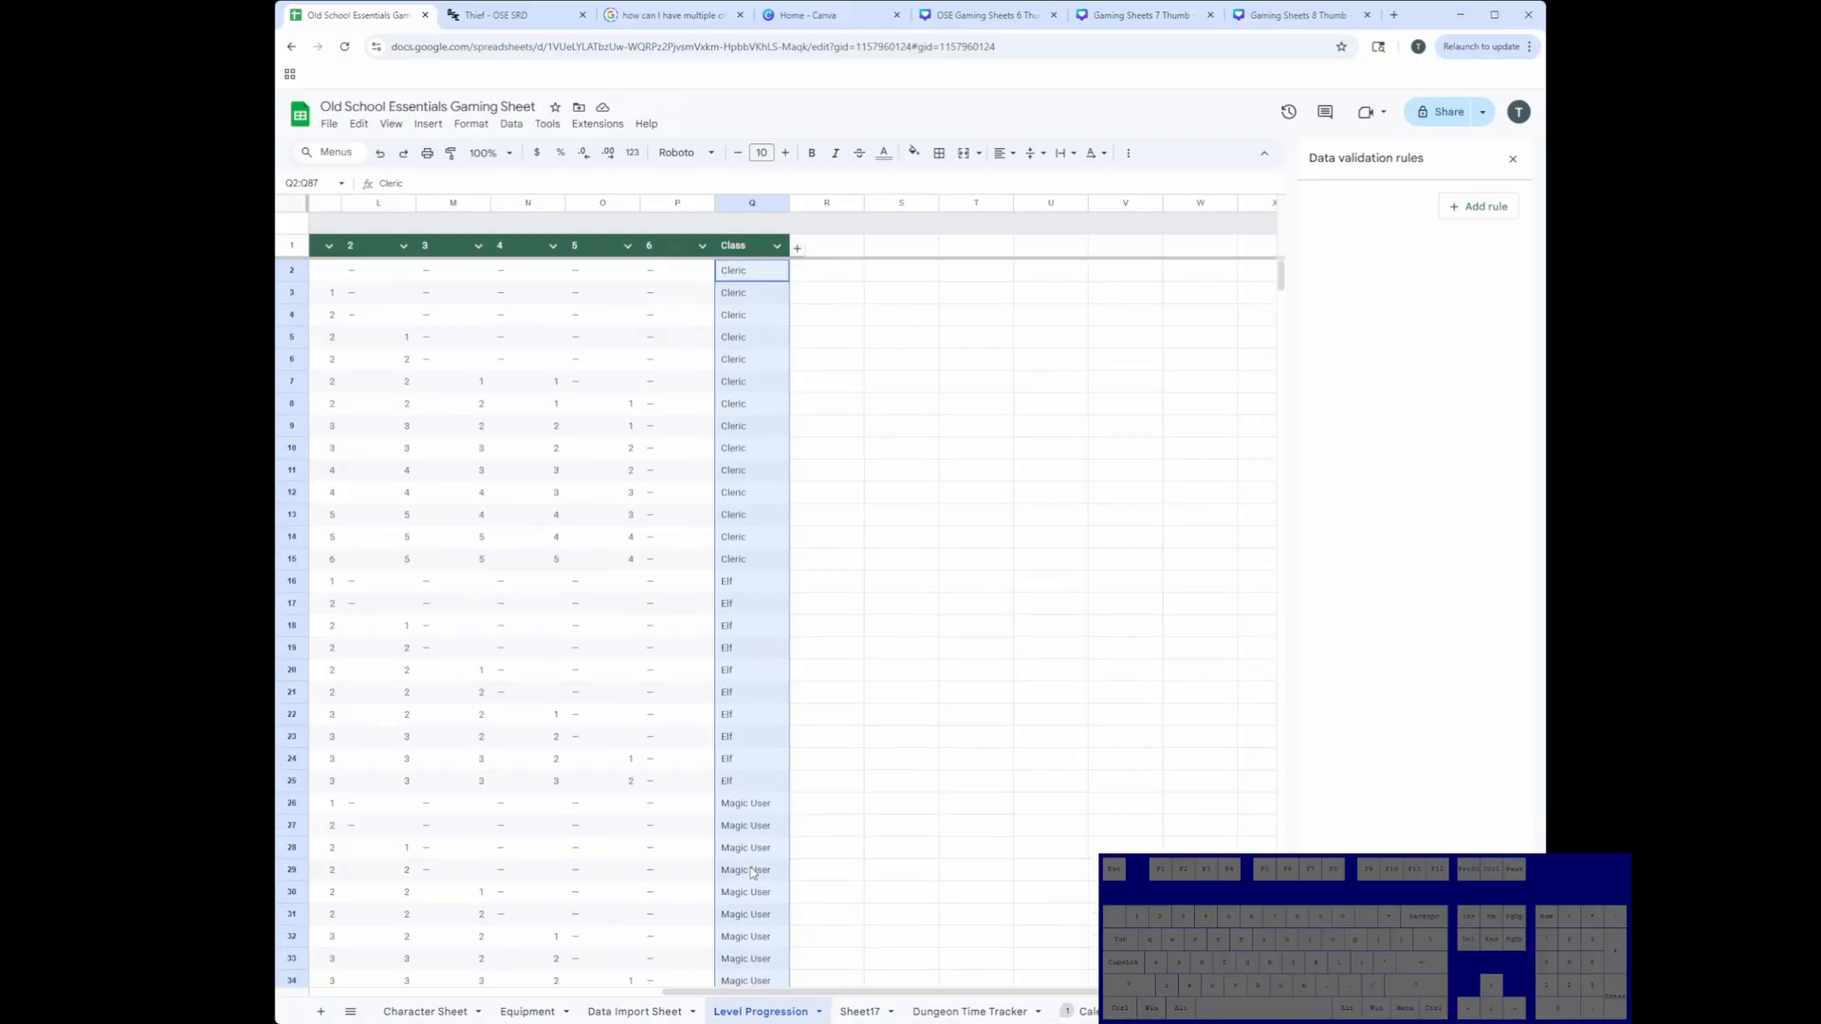
pyautogui.moveTo(980, 998); pyautogui.dragTo(626, 998)
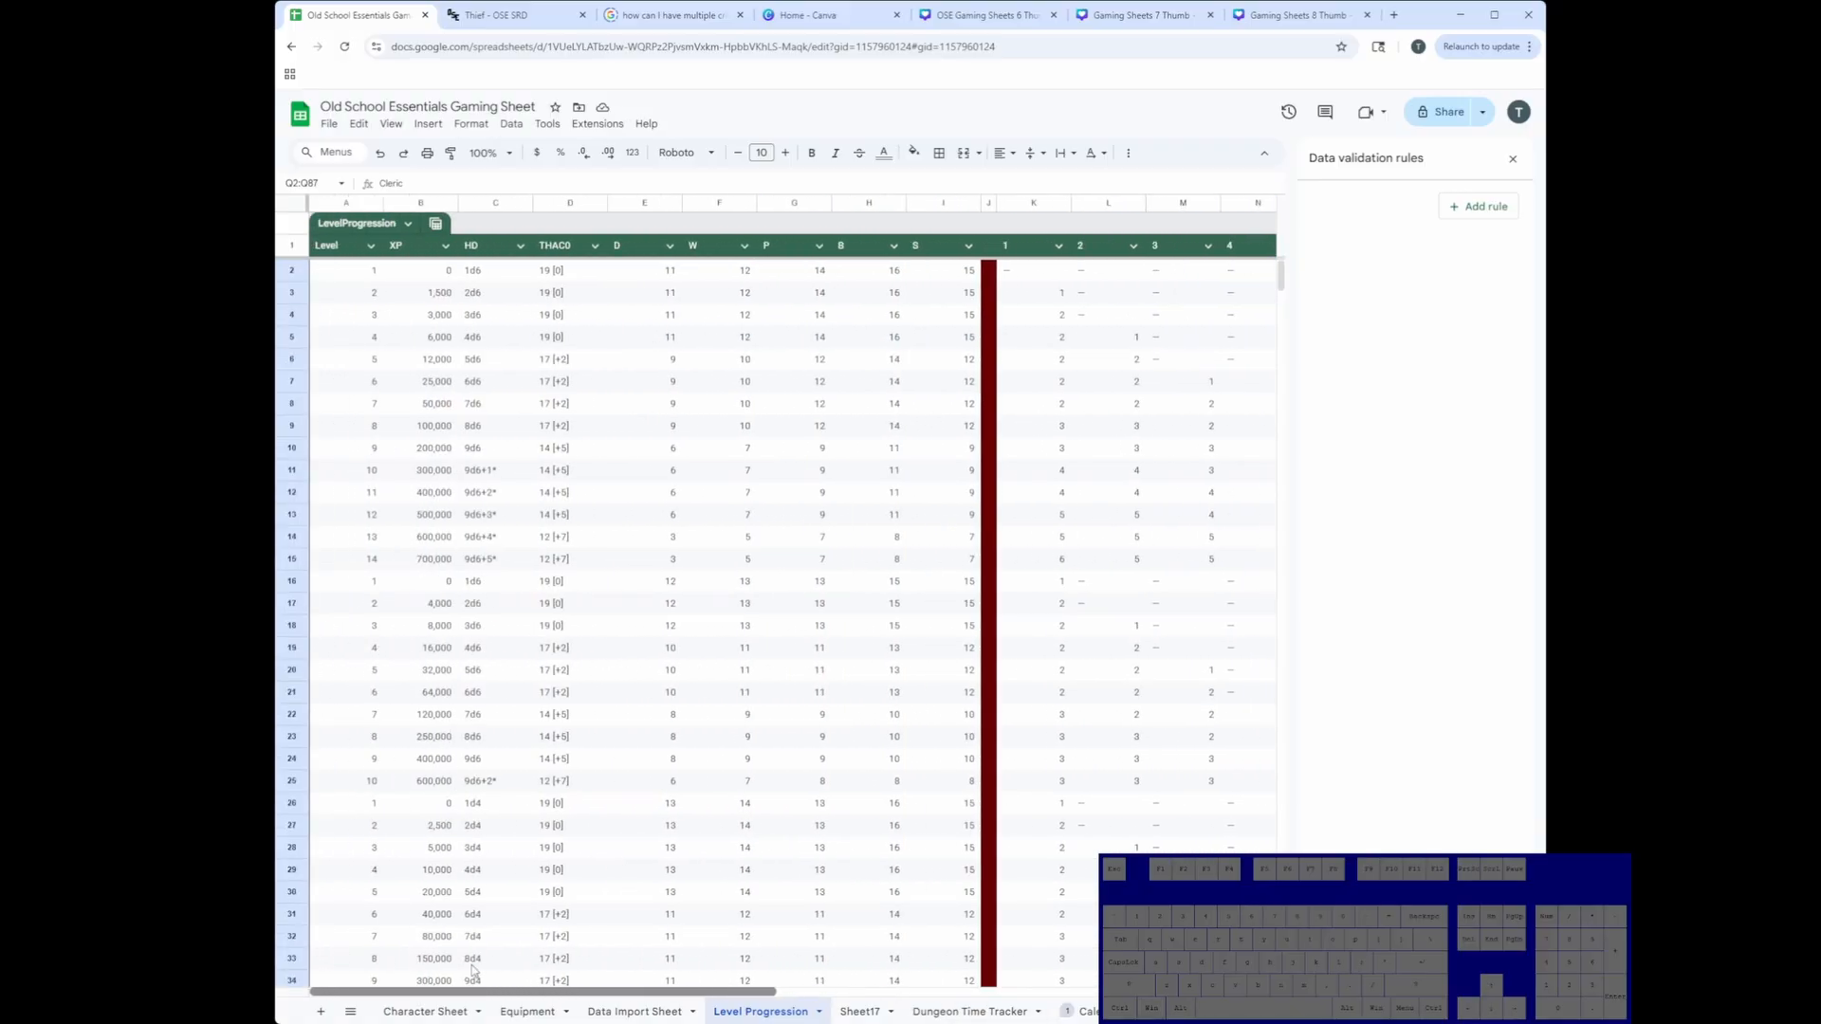
pyautogui.click(650, 276)
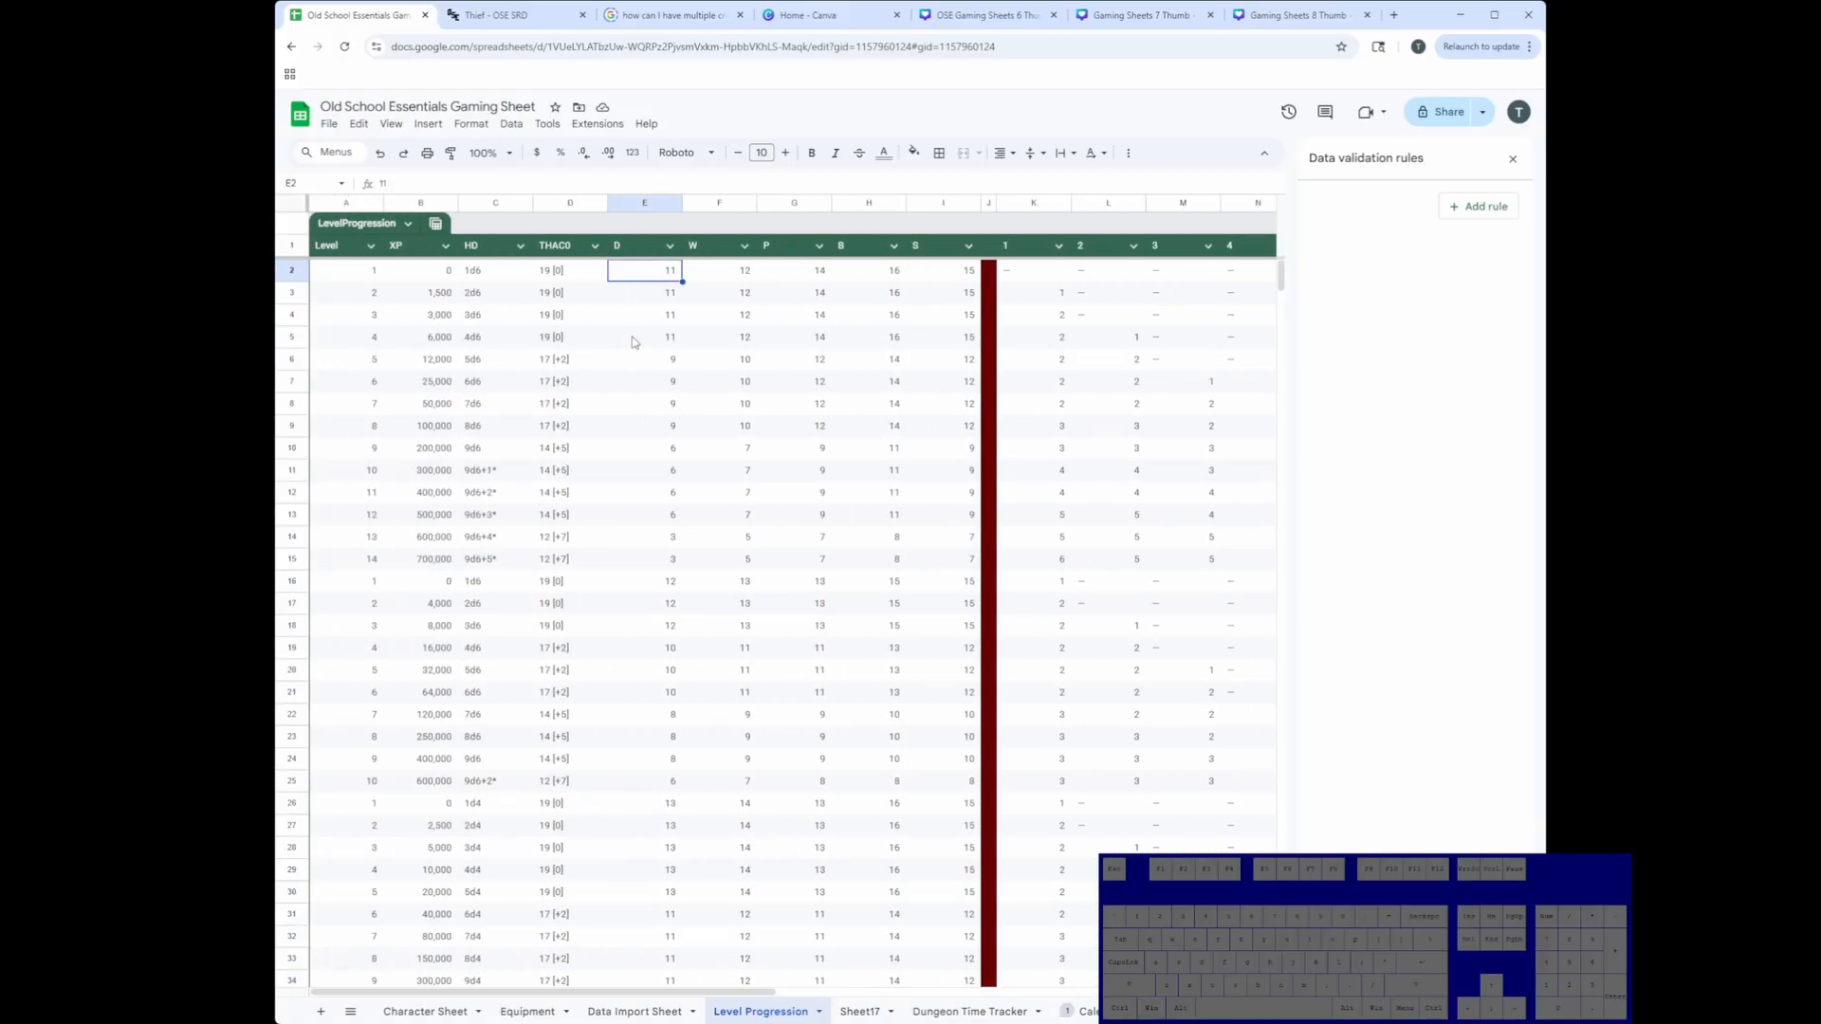
pyautogui.click(349, 271)
pyautogui.moveTo(349, 271); pyautogui.dragTo(664, 271)
pyautogui.click(664, 271)
# Step: Copy the FILTER formula from B9 on Sheet17 into the other save cells B10:B13
pyautogui.click(856, 1012)
pyautogui.click(416, 347)
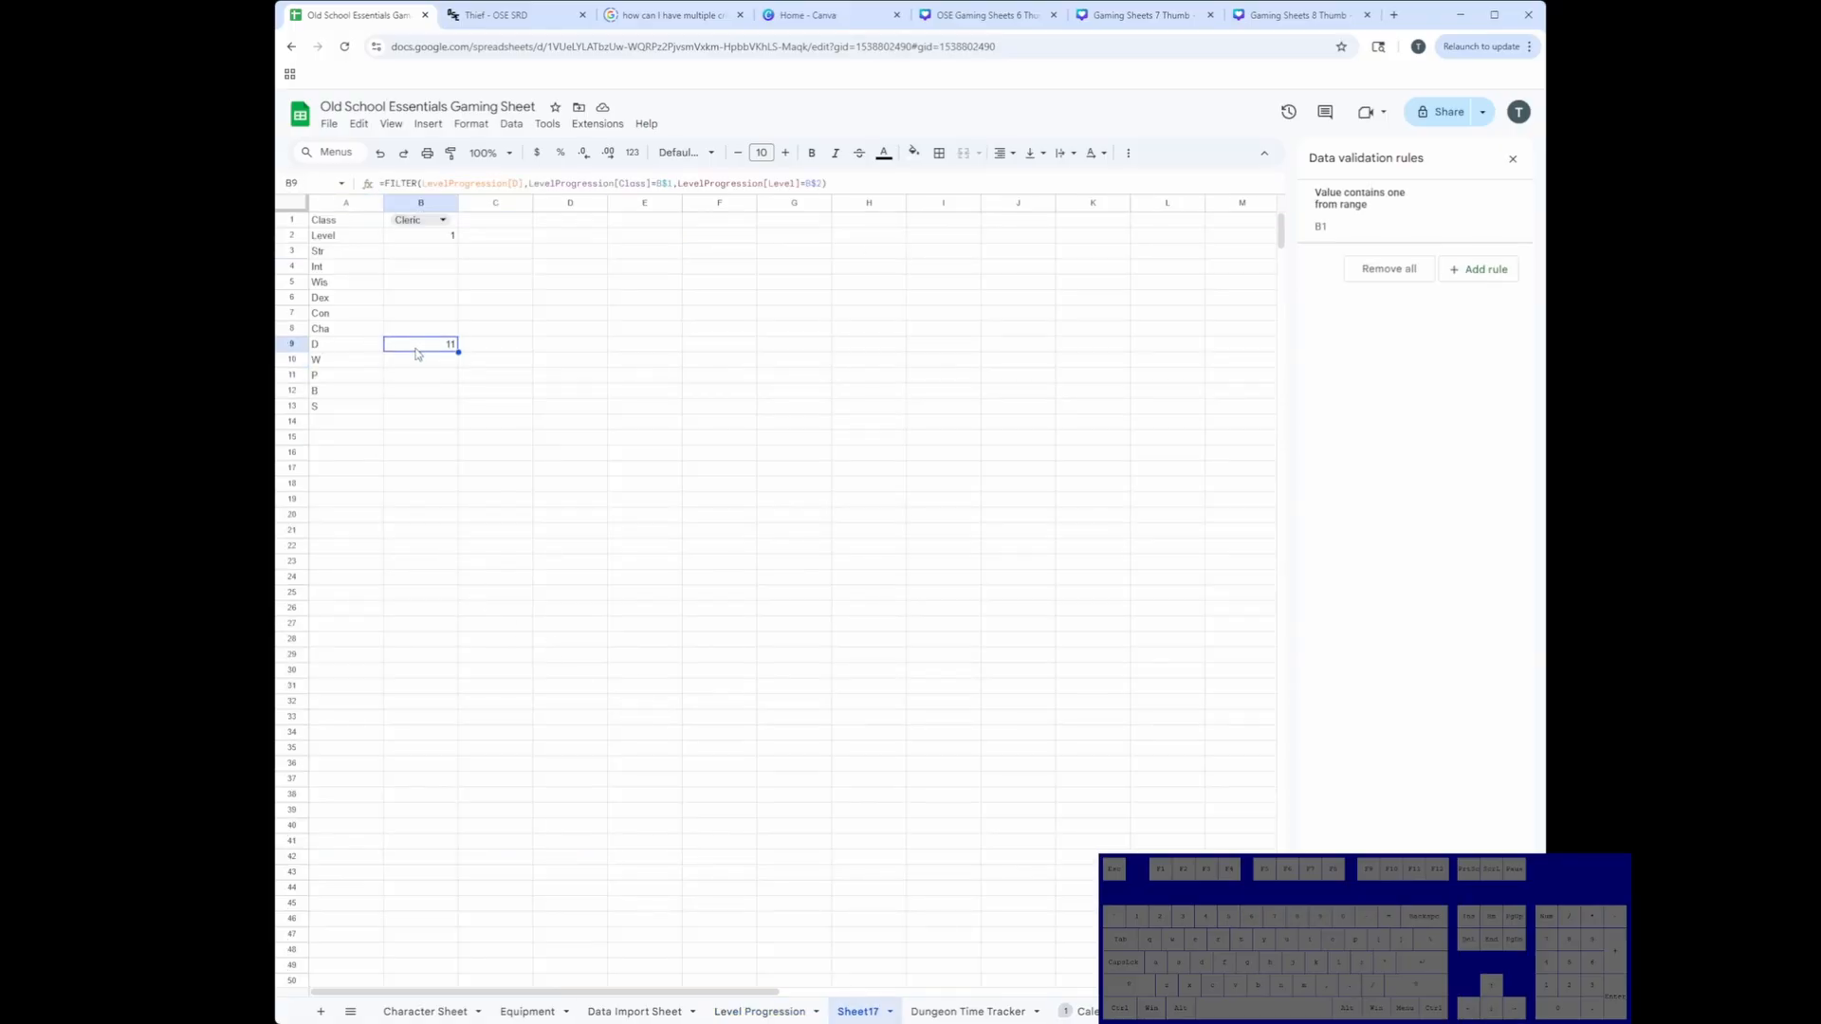
pyautogui.hotkey('ctrl', 'c')
pyautogui.click(433, 366)
pyautogui.keyDown('shift'); pyautogui.click(431, 406); pyautogui.keyUp('shift')
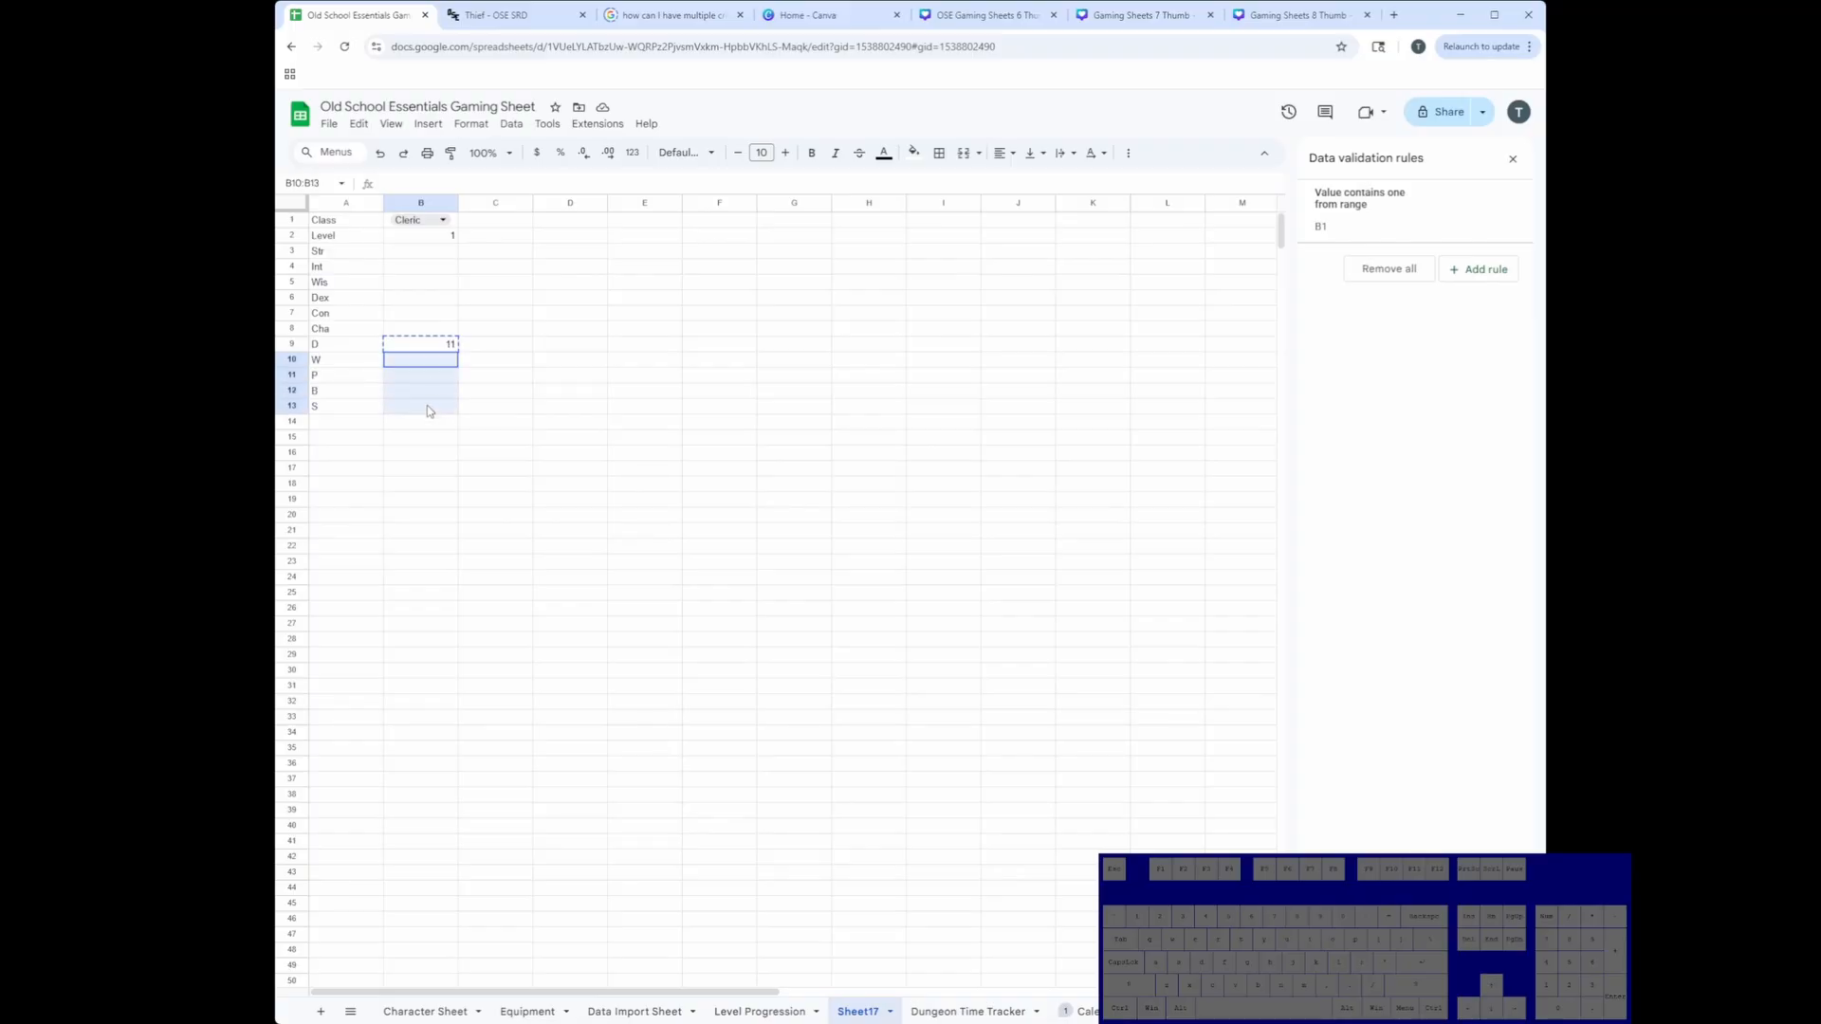
pyautogui.hotkey('ctrl', 'v')
# Step: Change the FILTER range to LevelProgression[W] in B10 and to LevelProgression[P] in B11
pyautogui.click(454, 367)
pyautogui.click(513, 184)
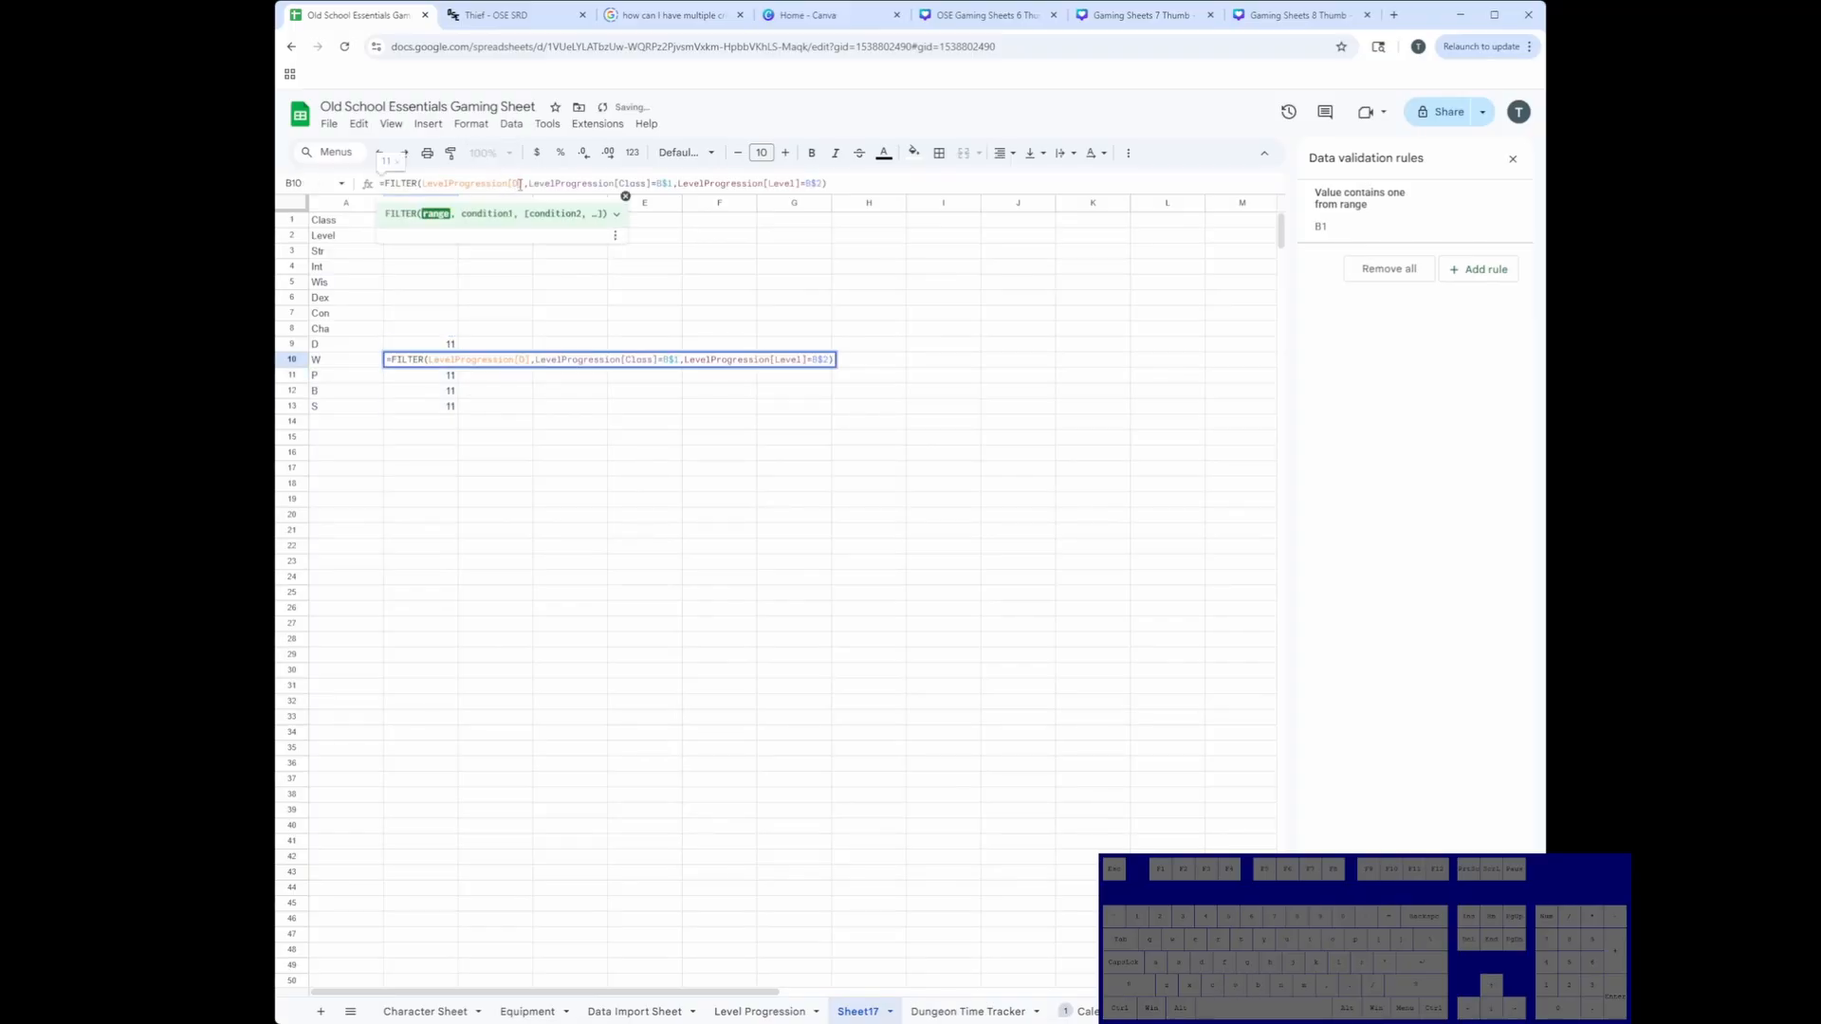
pyautogui.press('BackSpace')
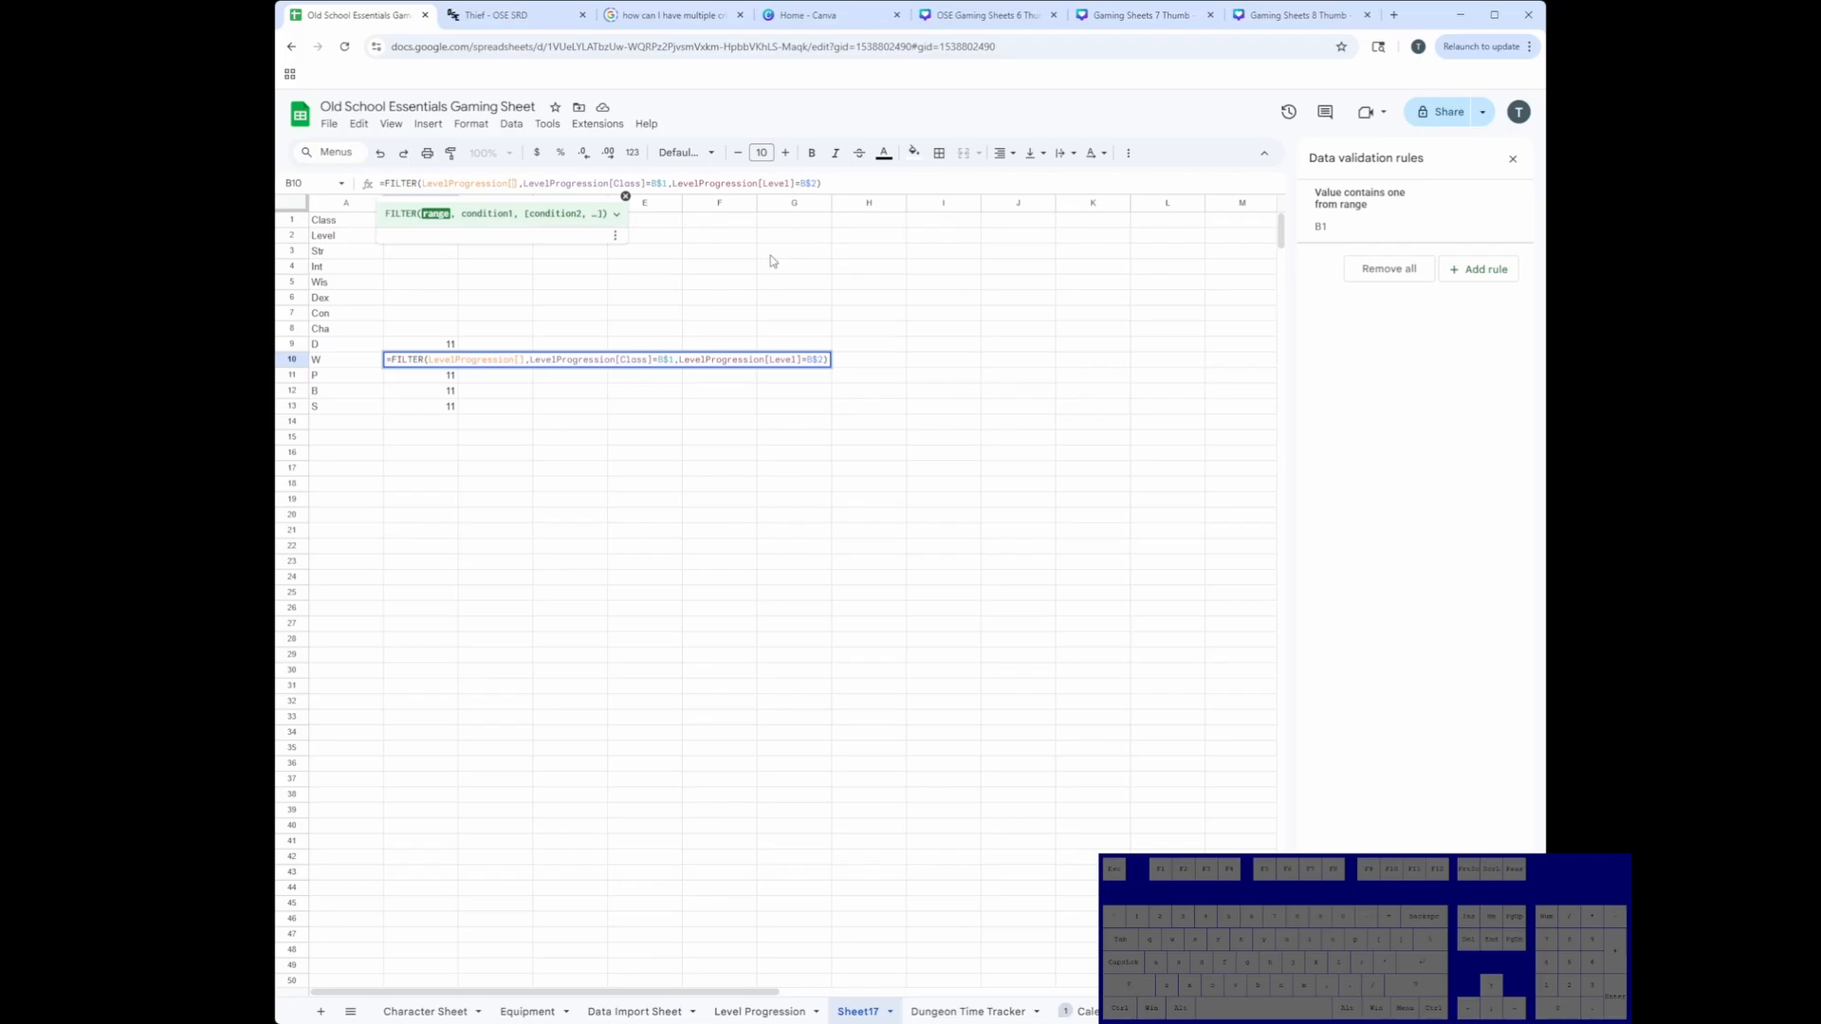
pyautogui.write('W')
pyautogui.press('Return')
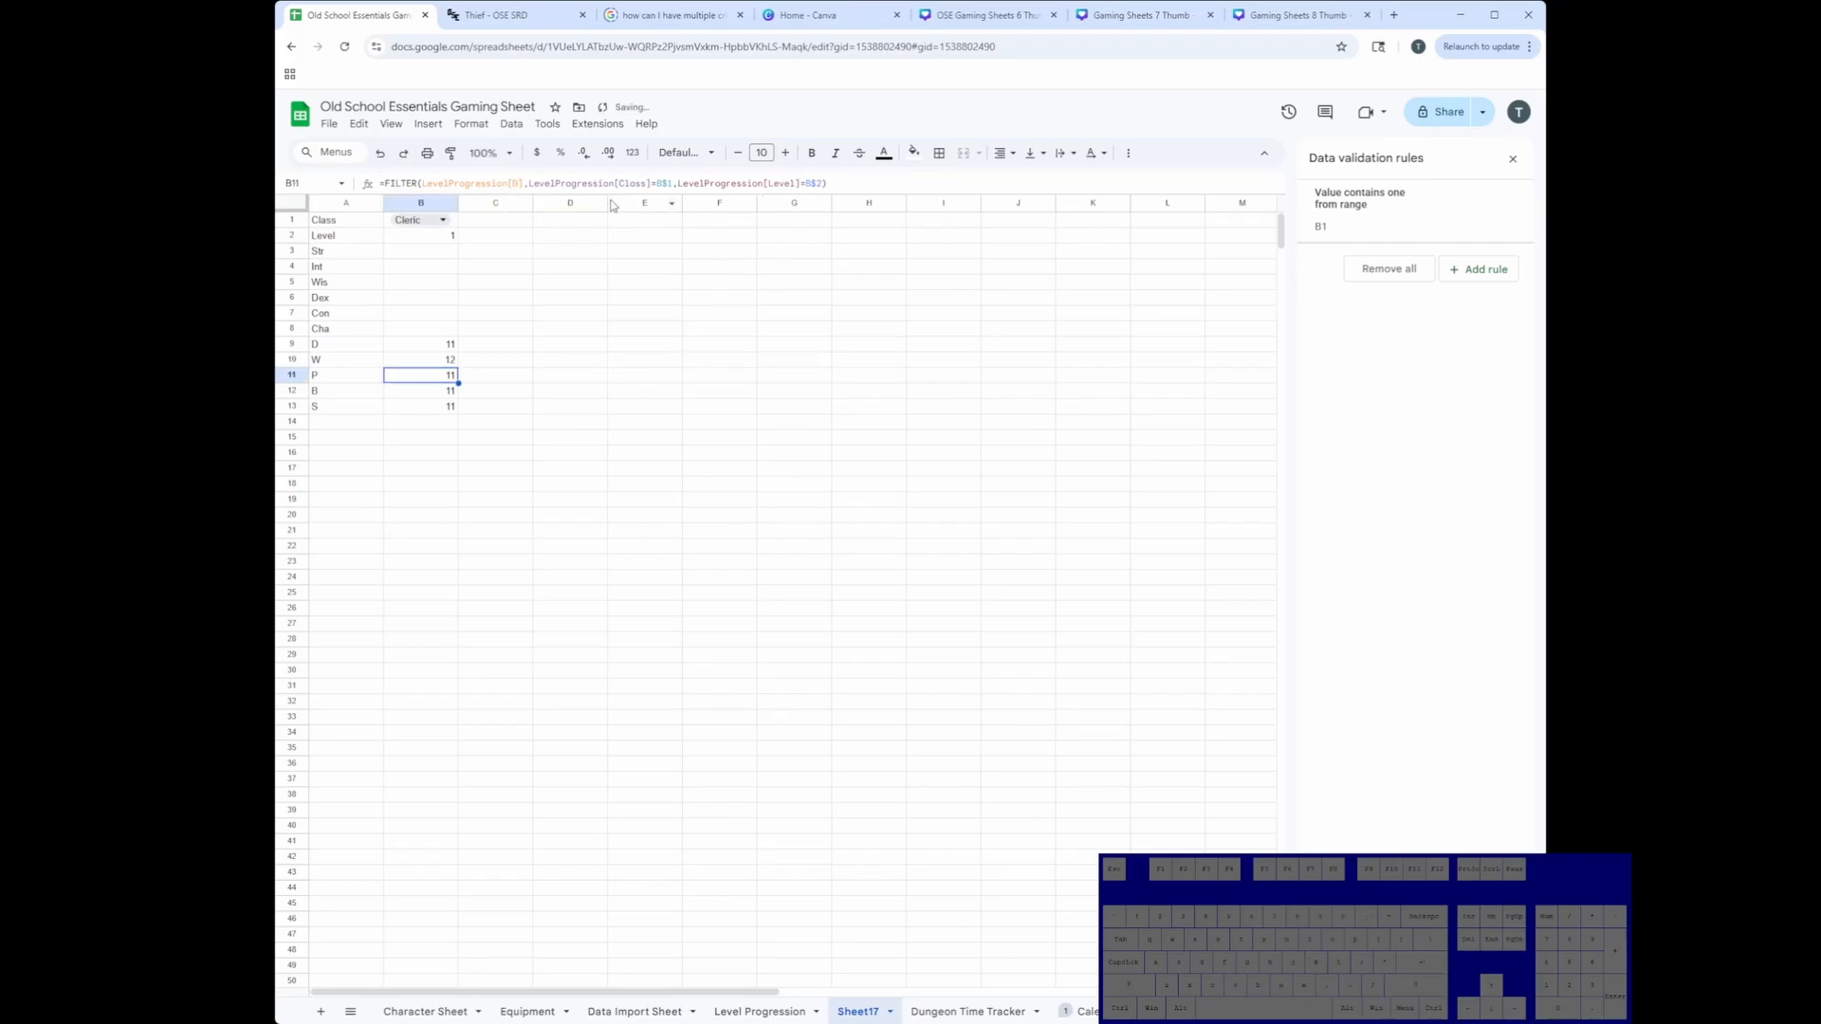
pyautogui.click(520, 182)
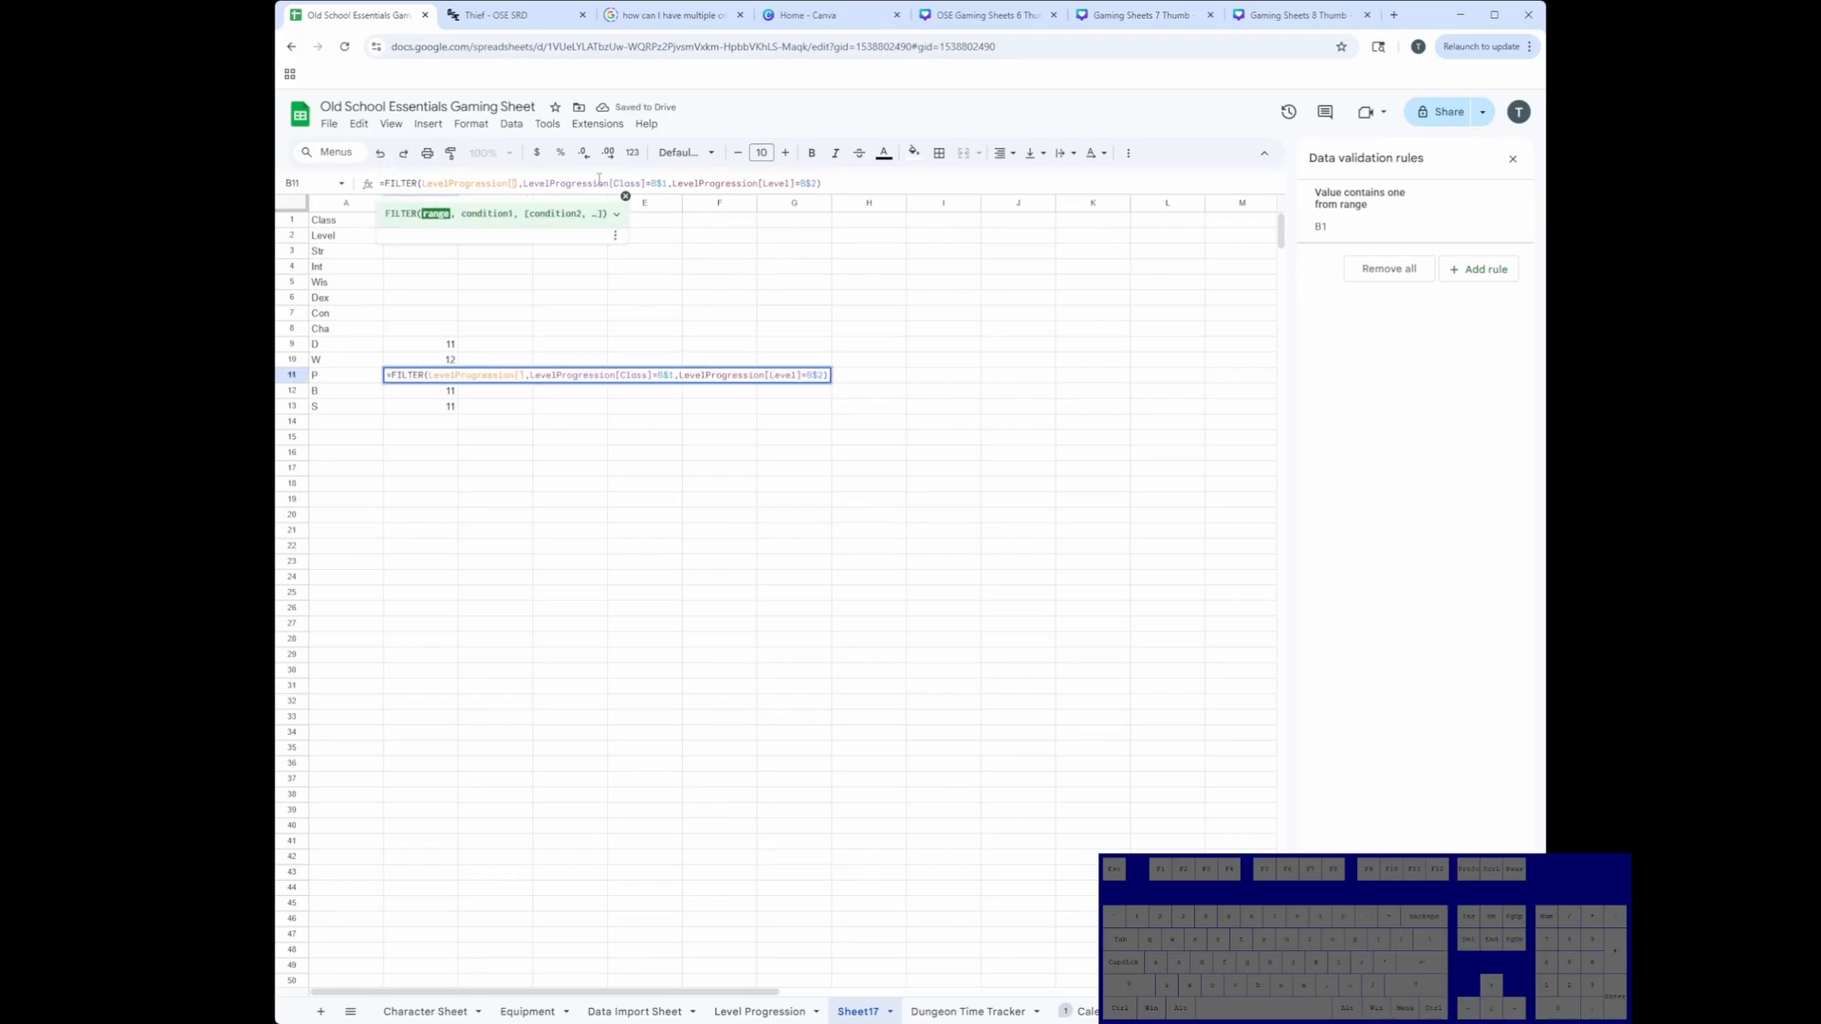
pyautogui.write('P')
pyautogui.press('Return')
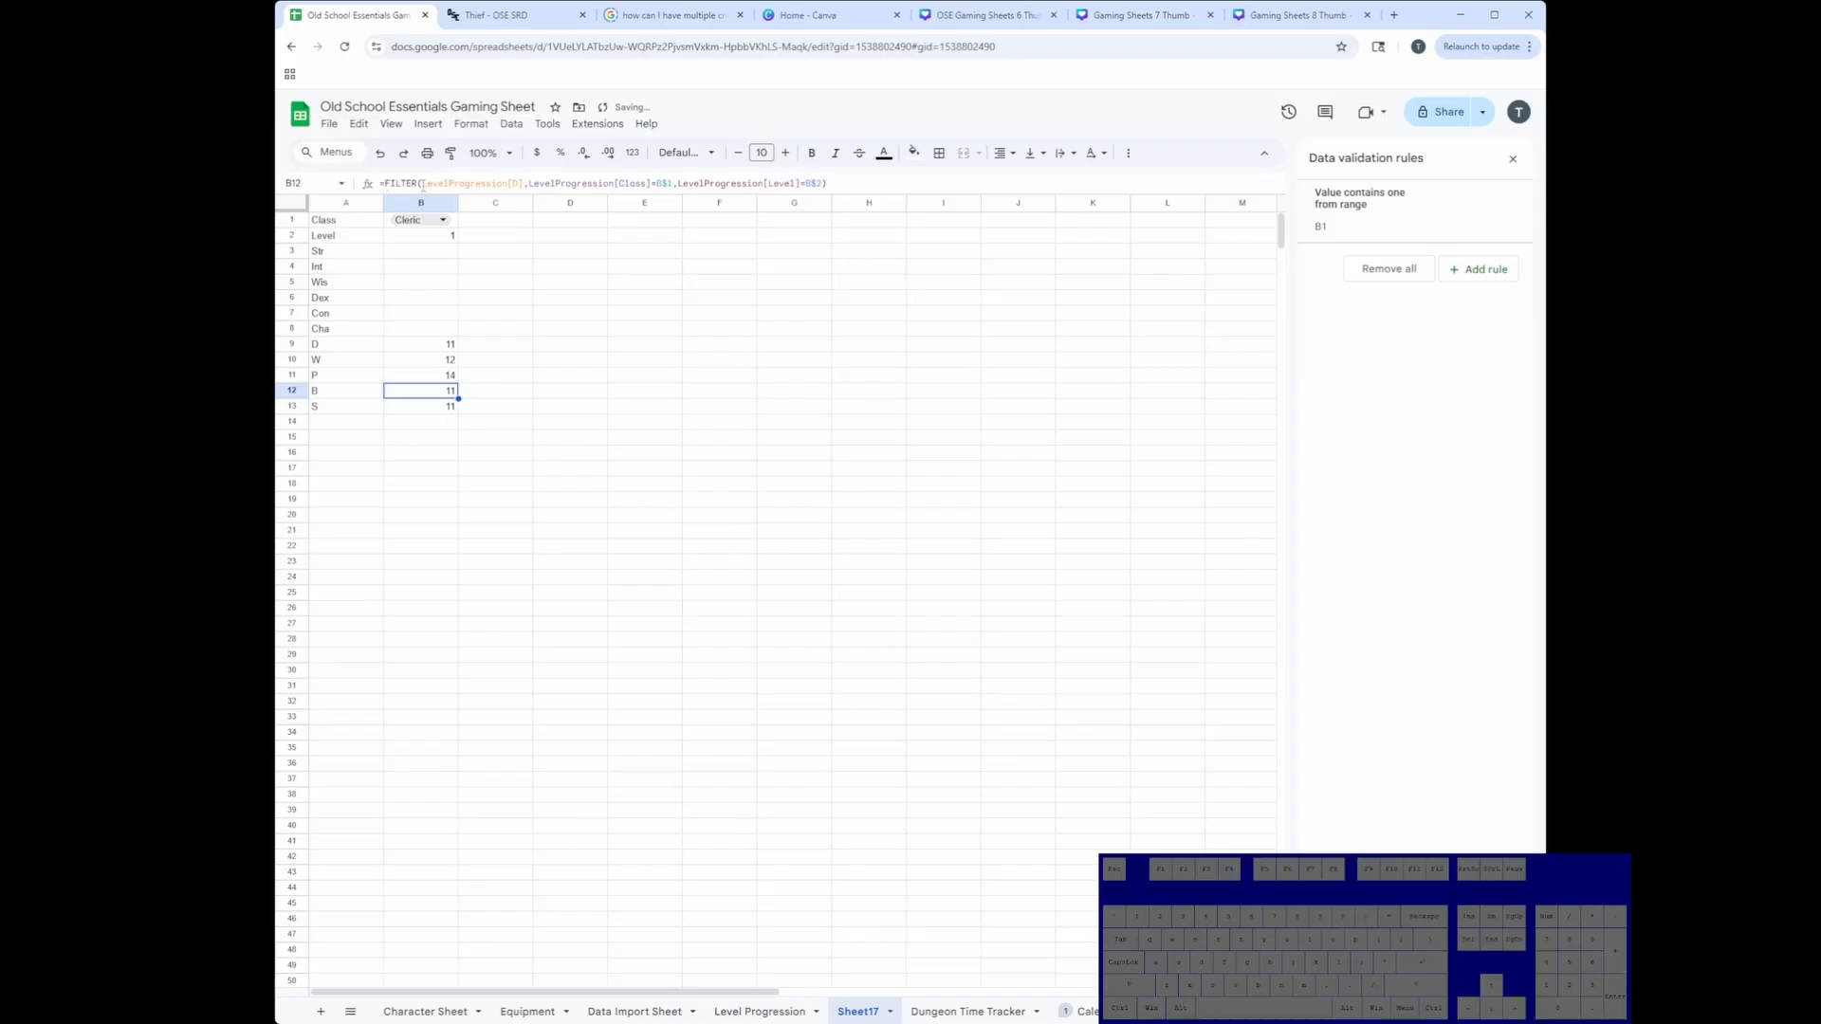
# Step: Change the FILTER range to LevelProgression[B] in B12 and to LevelProgression[S] in B13
pyautogui.doubleClick(515, 182)
pyautogui.write('D')
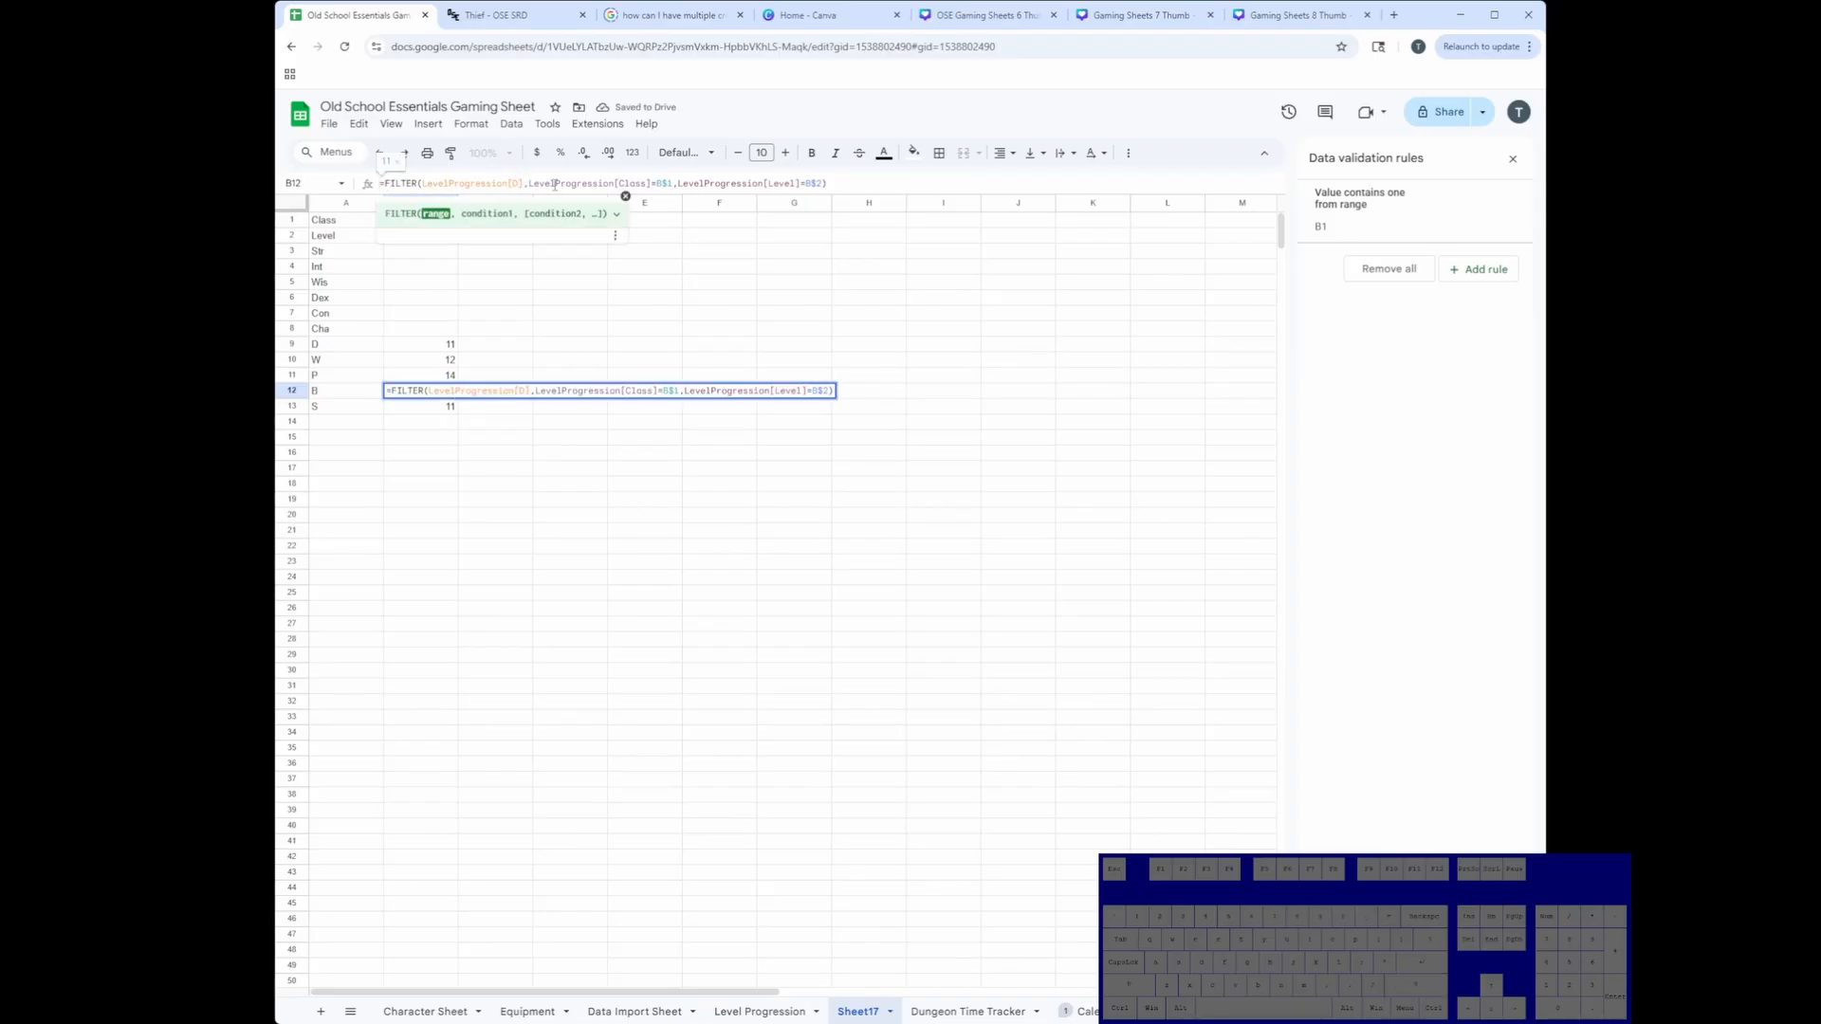
pyautogui.press('Return')
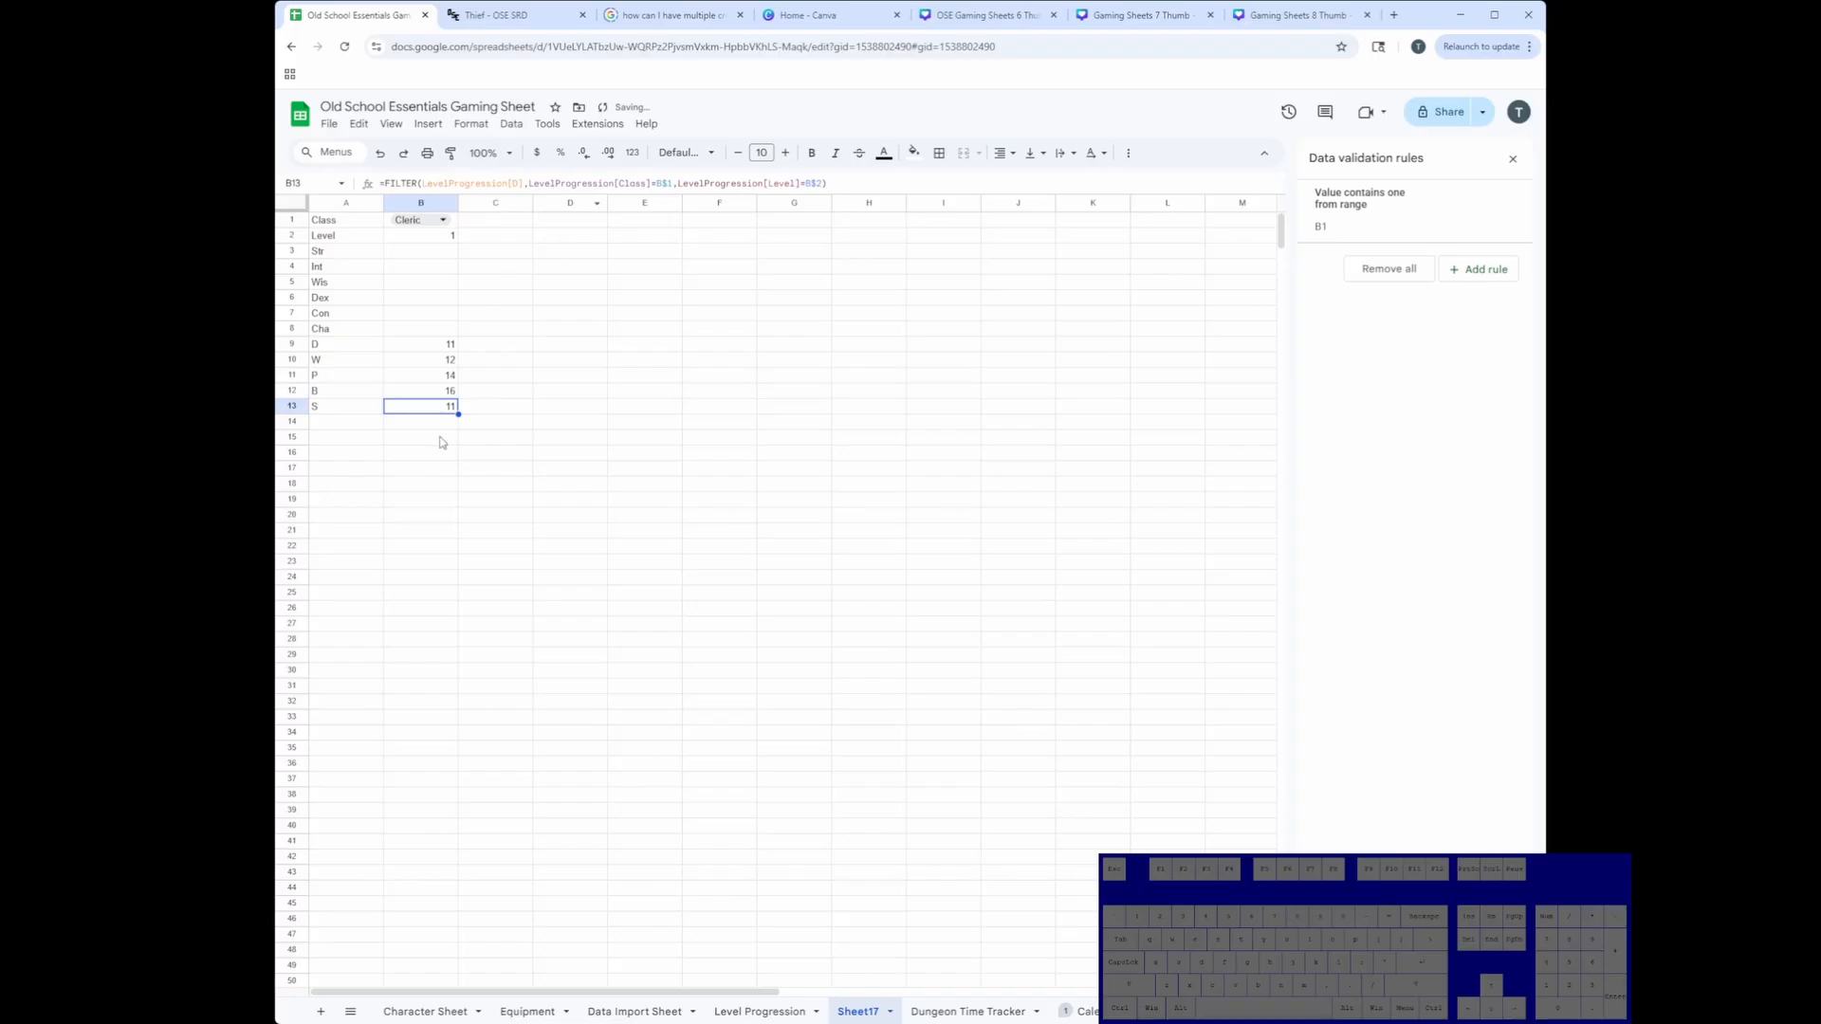
pyautogui.click(533, 183)
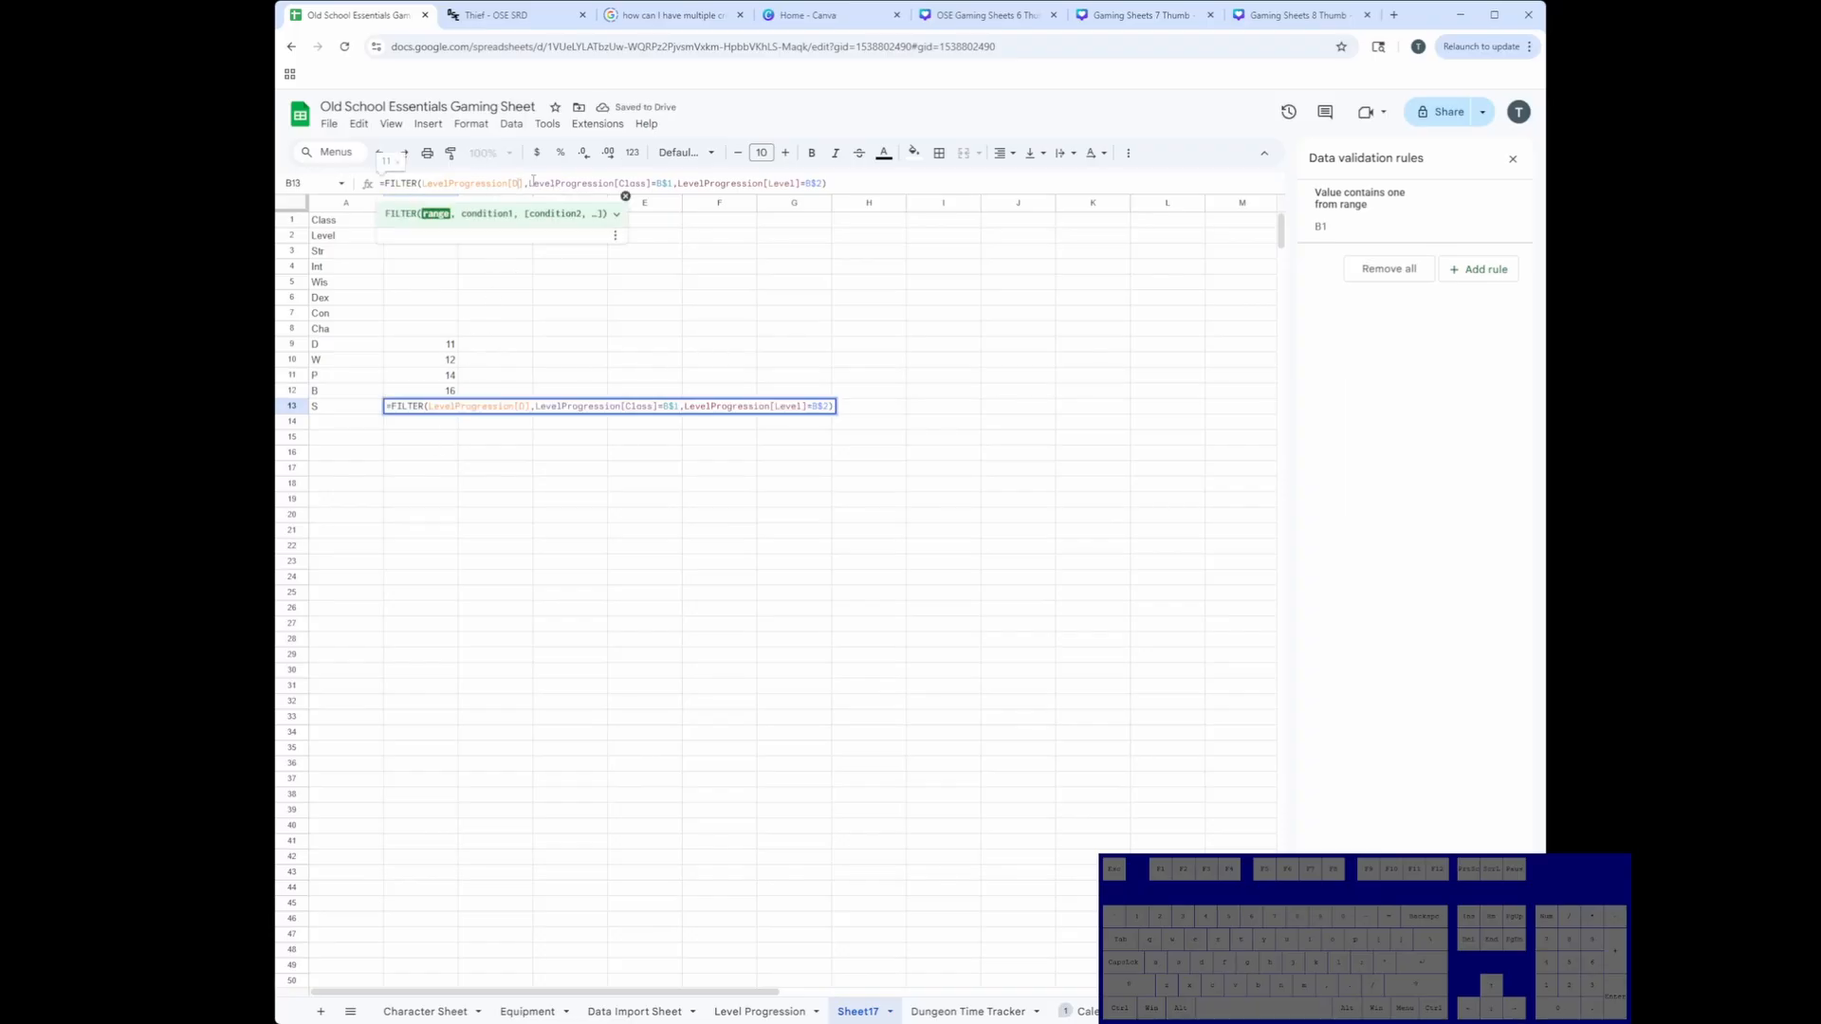
pyautogui.write('S')
pyautogui.press('Return')
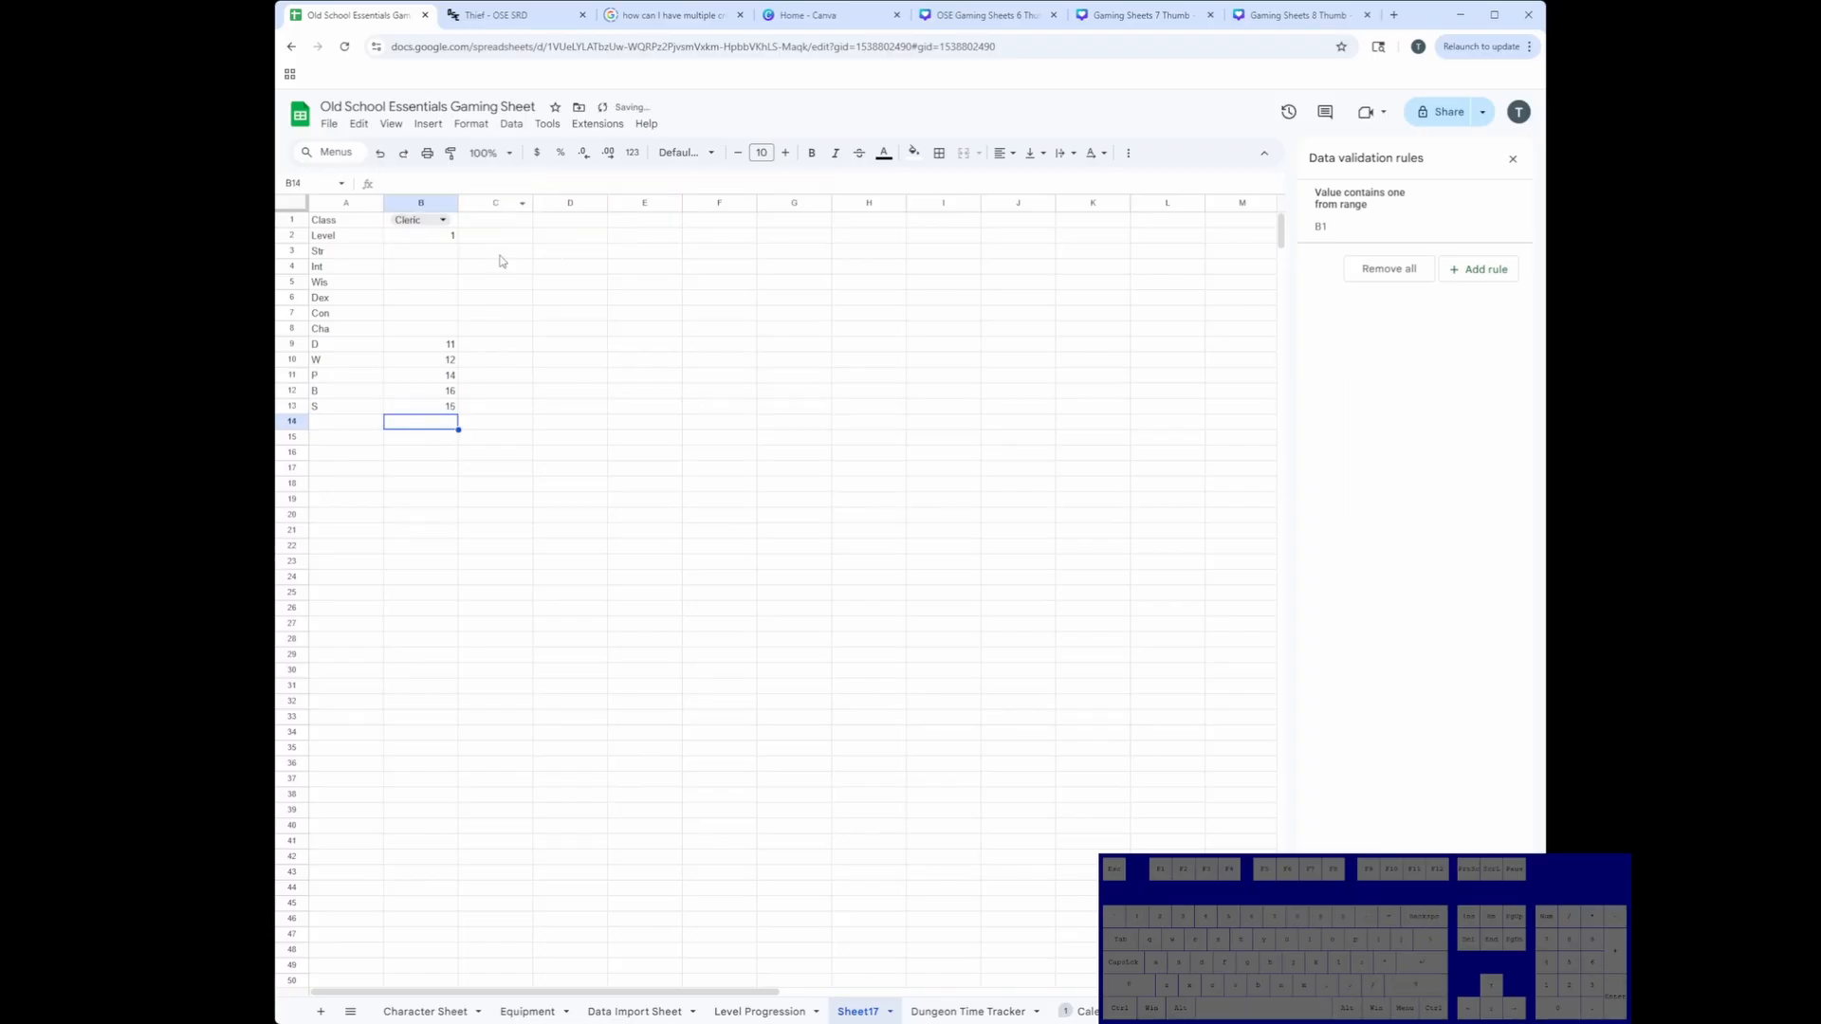
# Step: Select the save cells B9:B13, look at the character table on the Character Sheet and return to Sheet17
pyautogui.moveTo(434, 347); pyautogui.dragTo(425, 408)
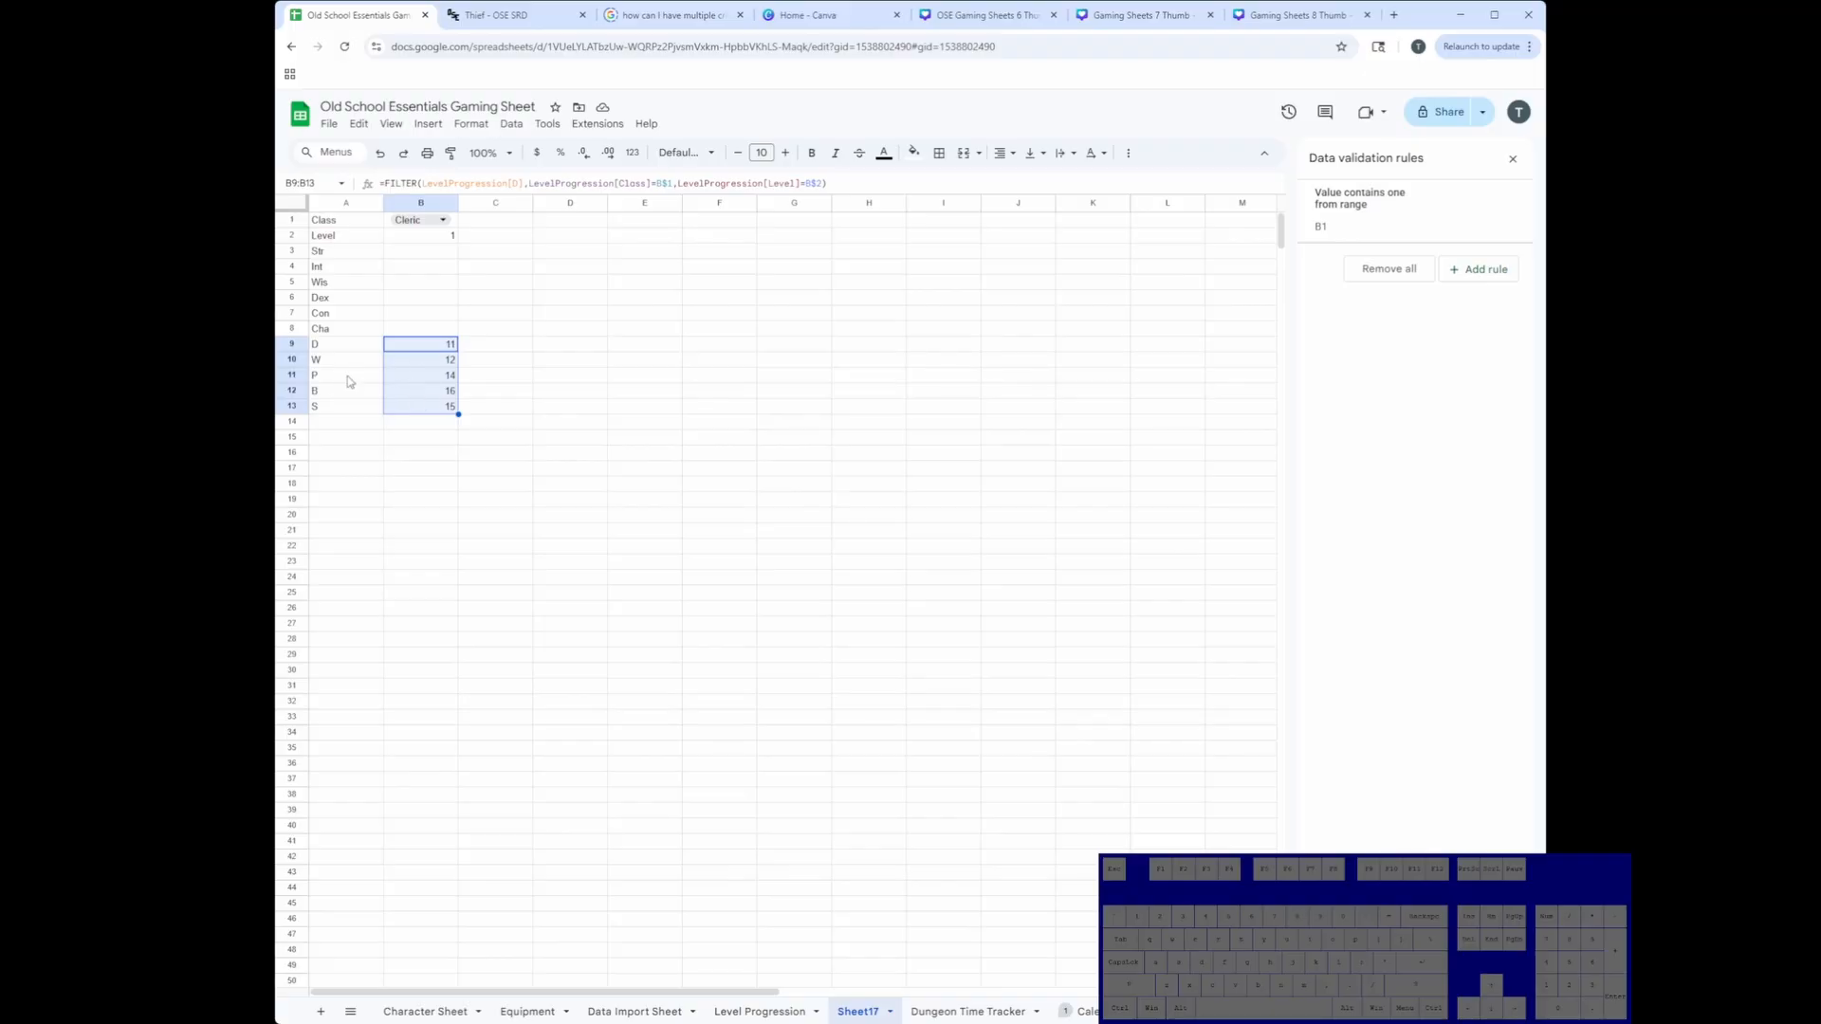
pyautogui.click(425, 1011)
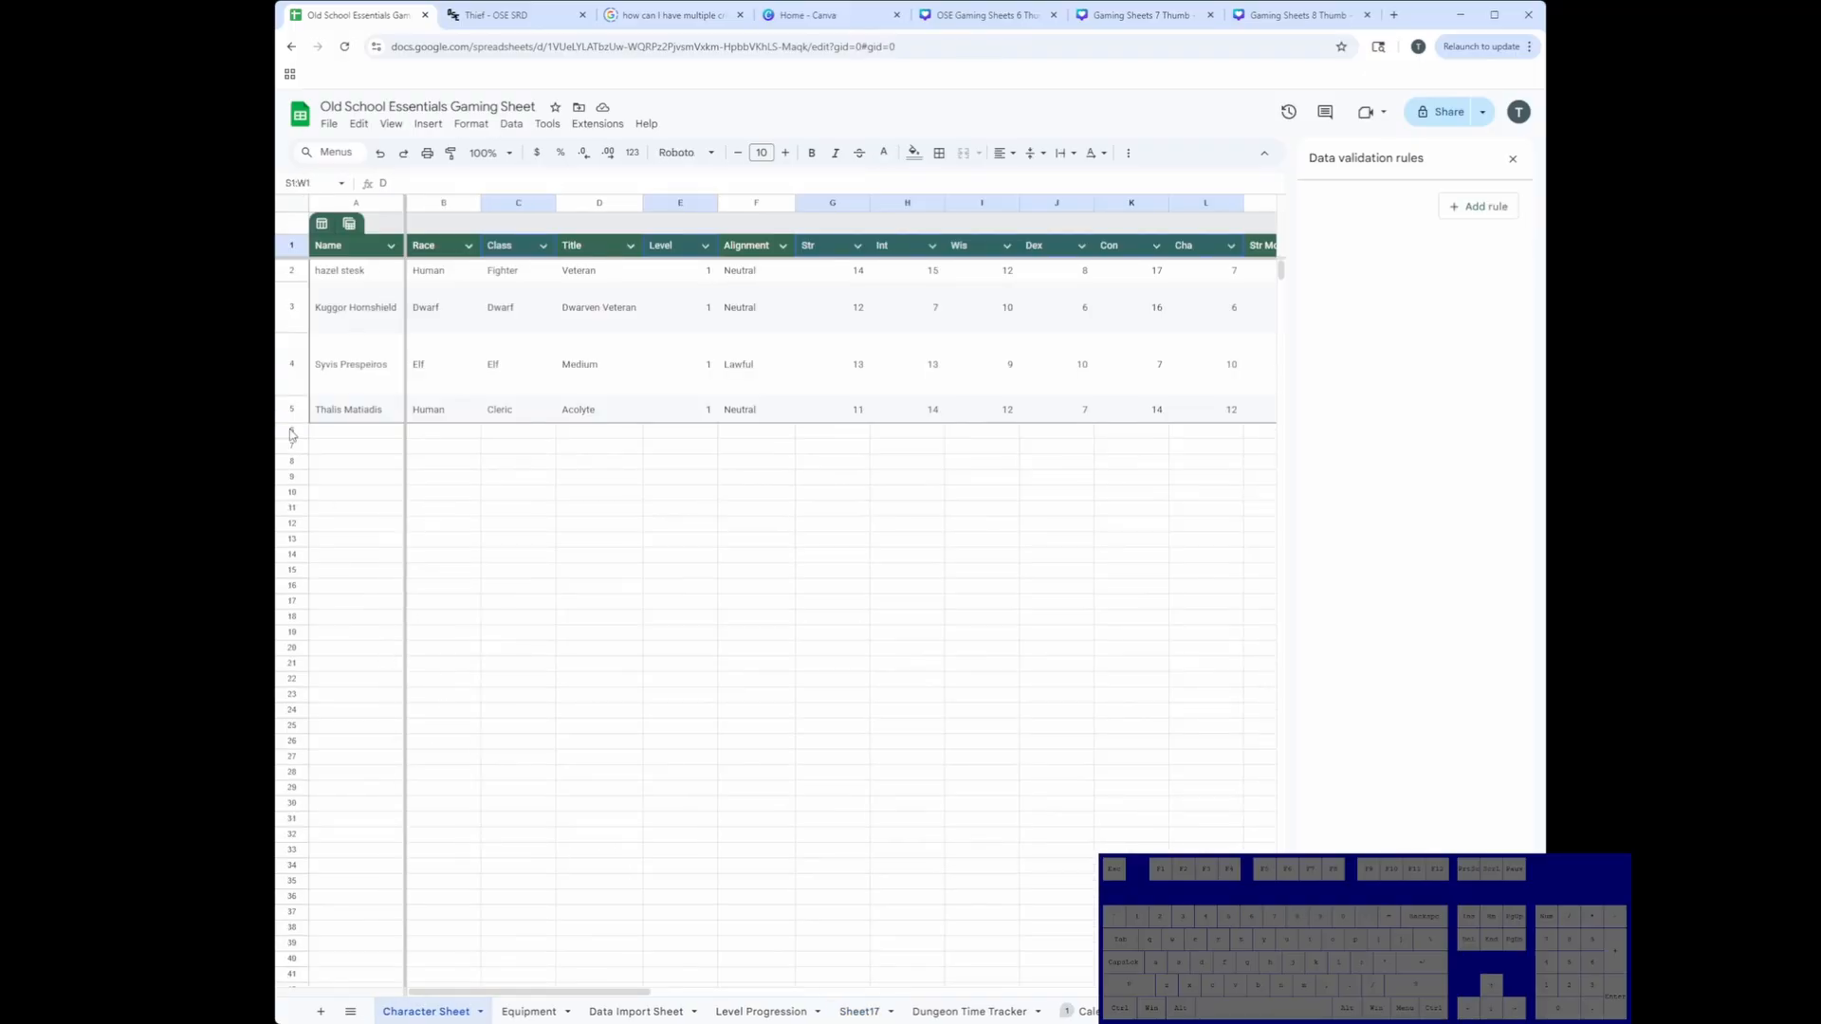
pyautogui.click(854, 1012)
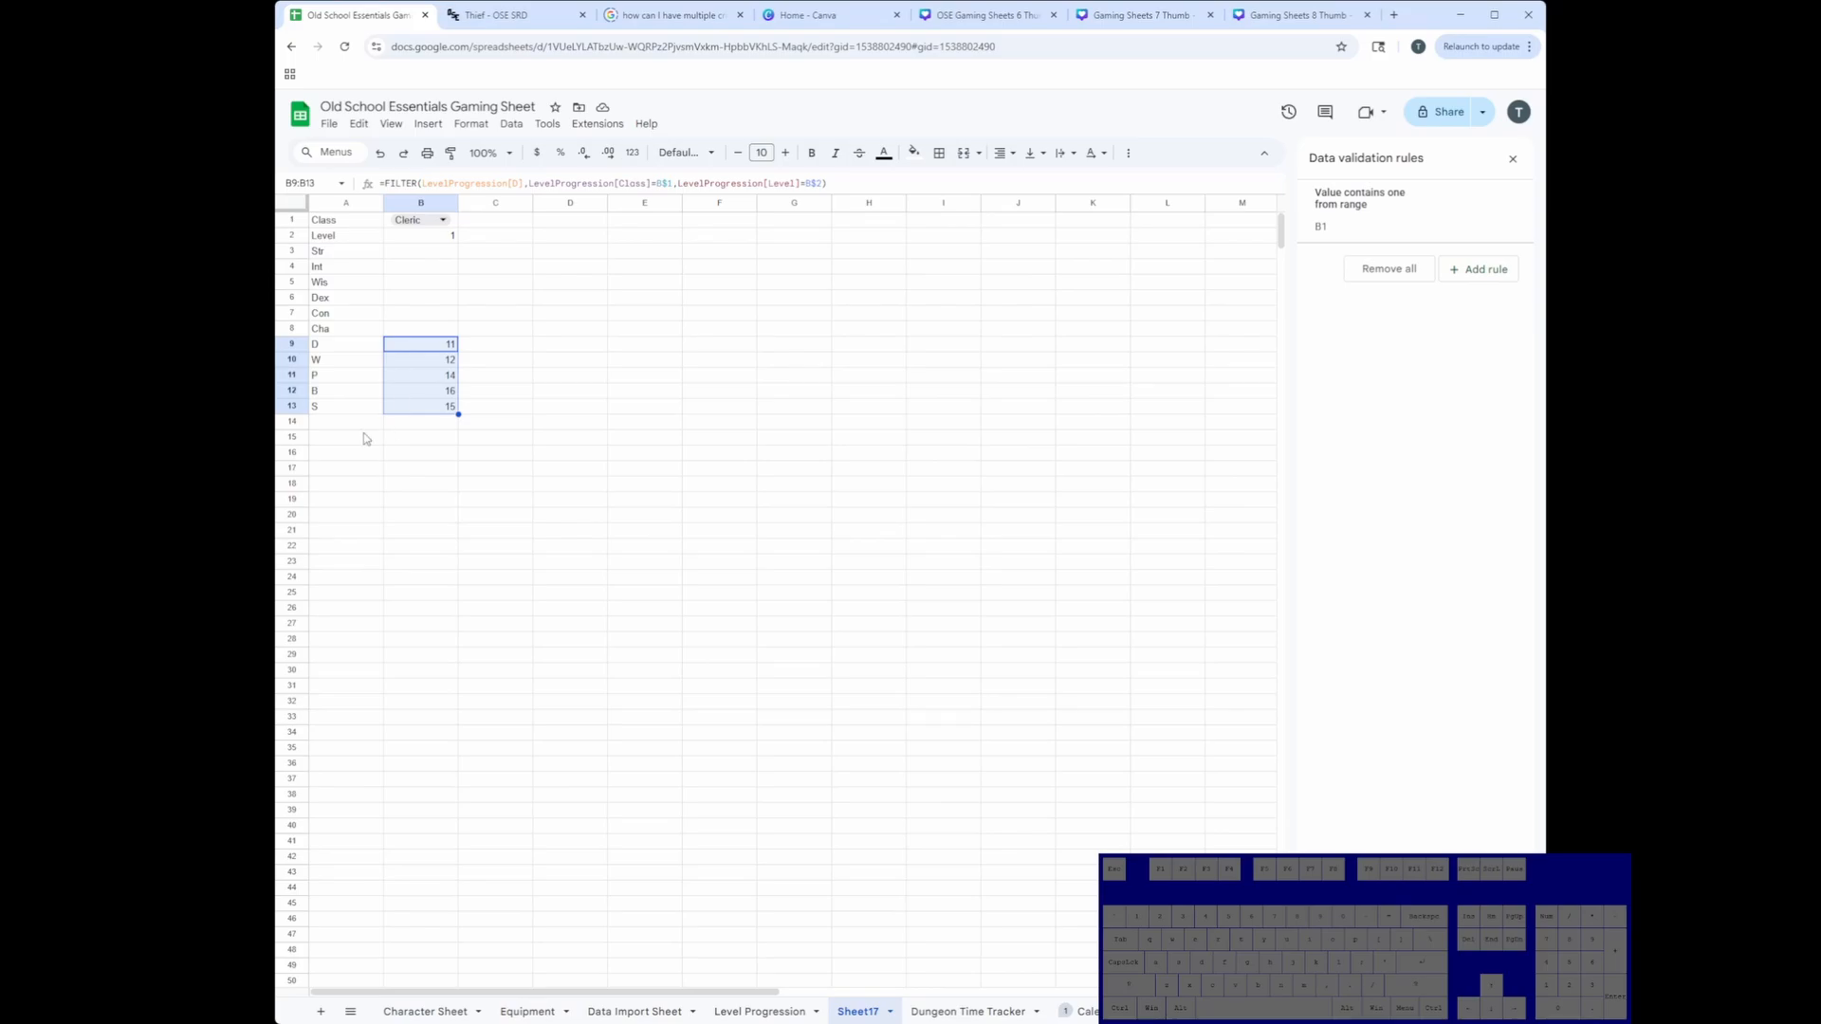
pyautogui.click(420, 249)
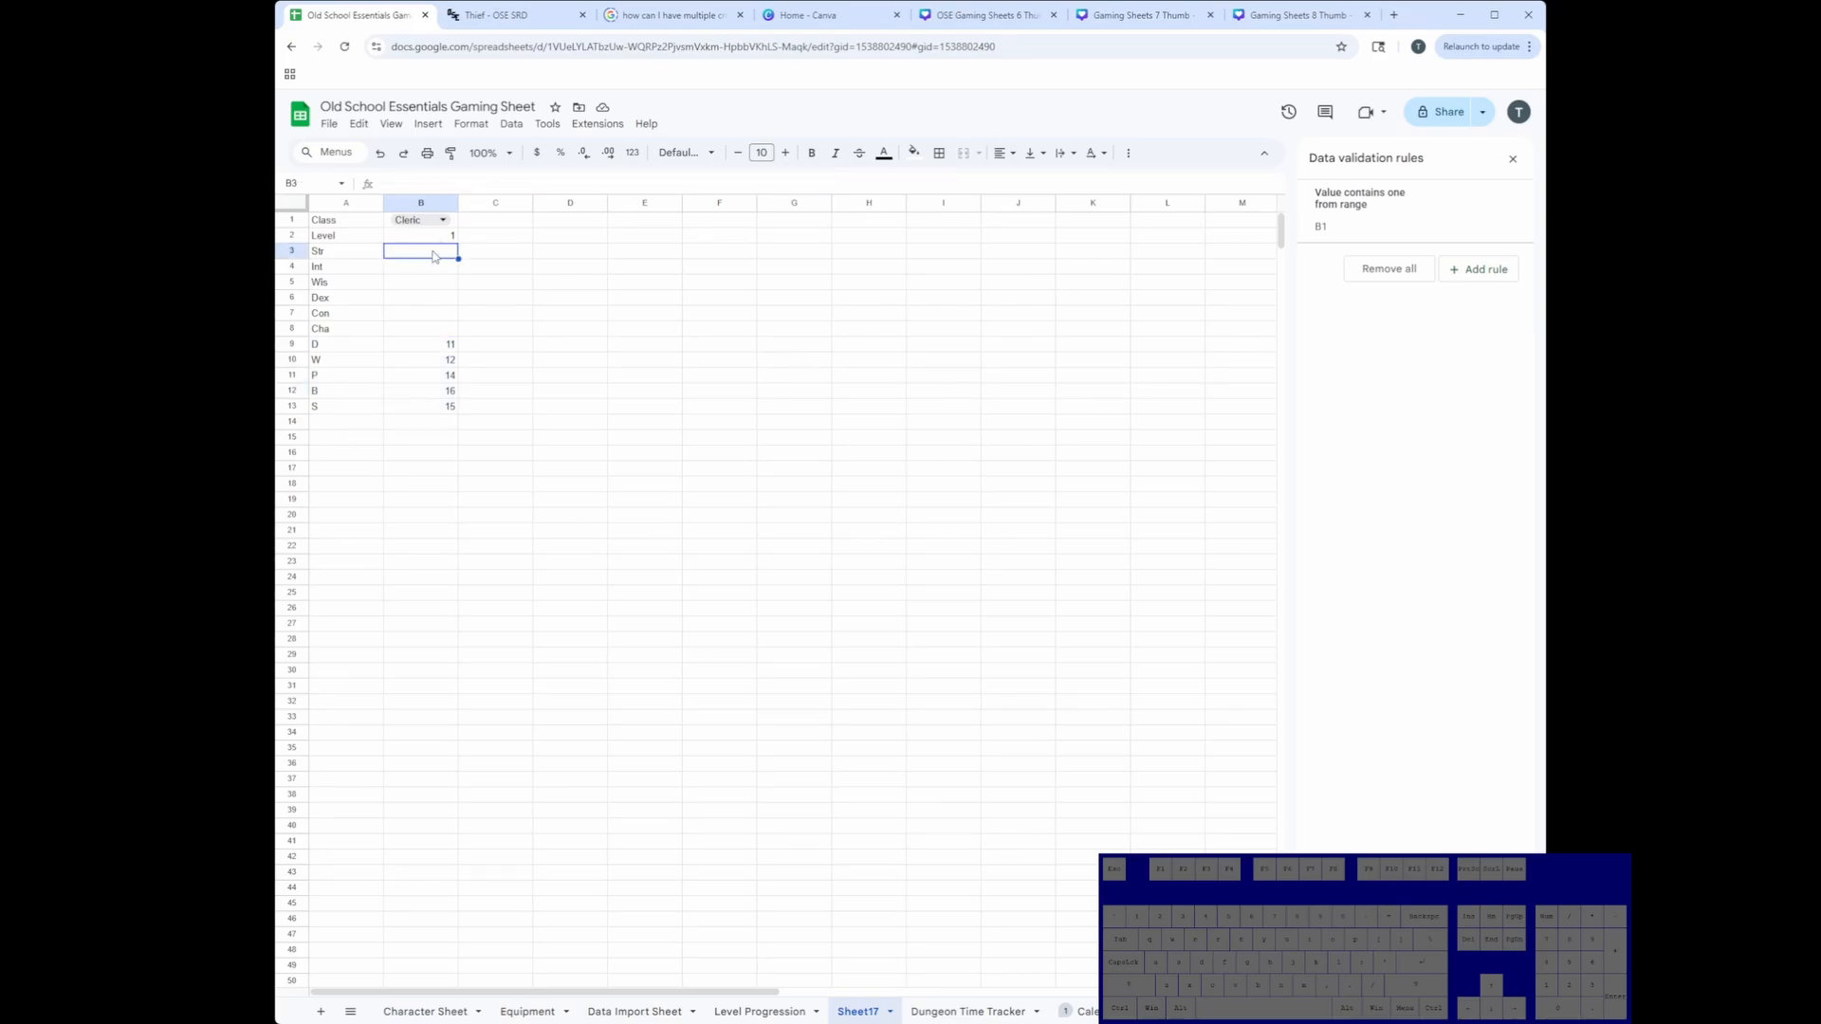
pyautogui.moveTo(431, 254); pyautogui.dragTo(434, 332)
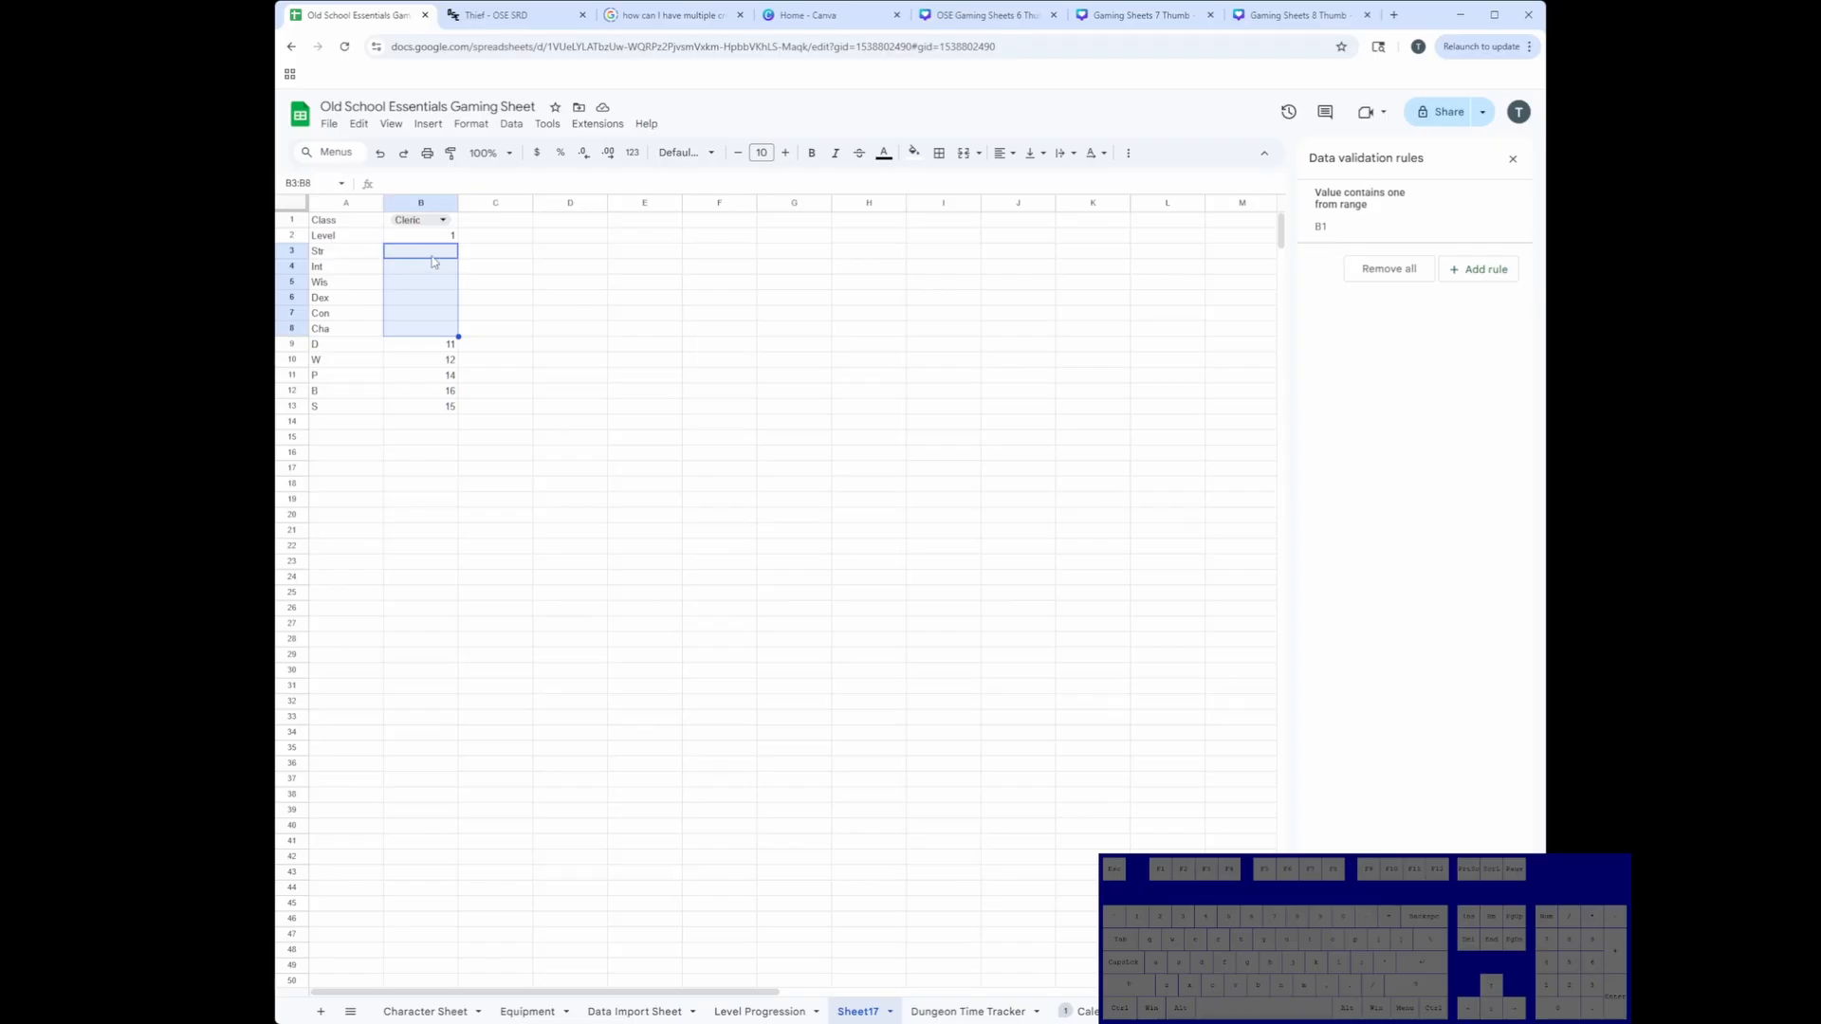
pyautogui.moveTo(431, 258); pyautogui.dragTo(431, 328)
pyautogui.click(433, 314)
pyautogui.moveTo(445, 255); pyautogui.dragTo(431, 331)
pyautogui.moveTo(431, 255); pyautogui.dragTo(430, 325)
pyautogui.click(434, 272)
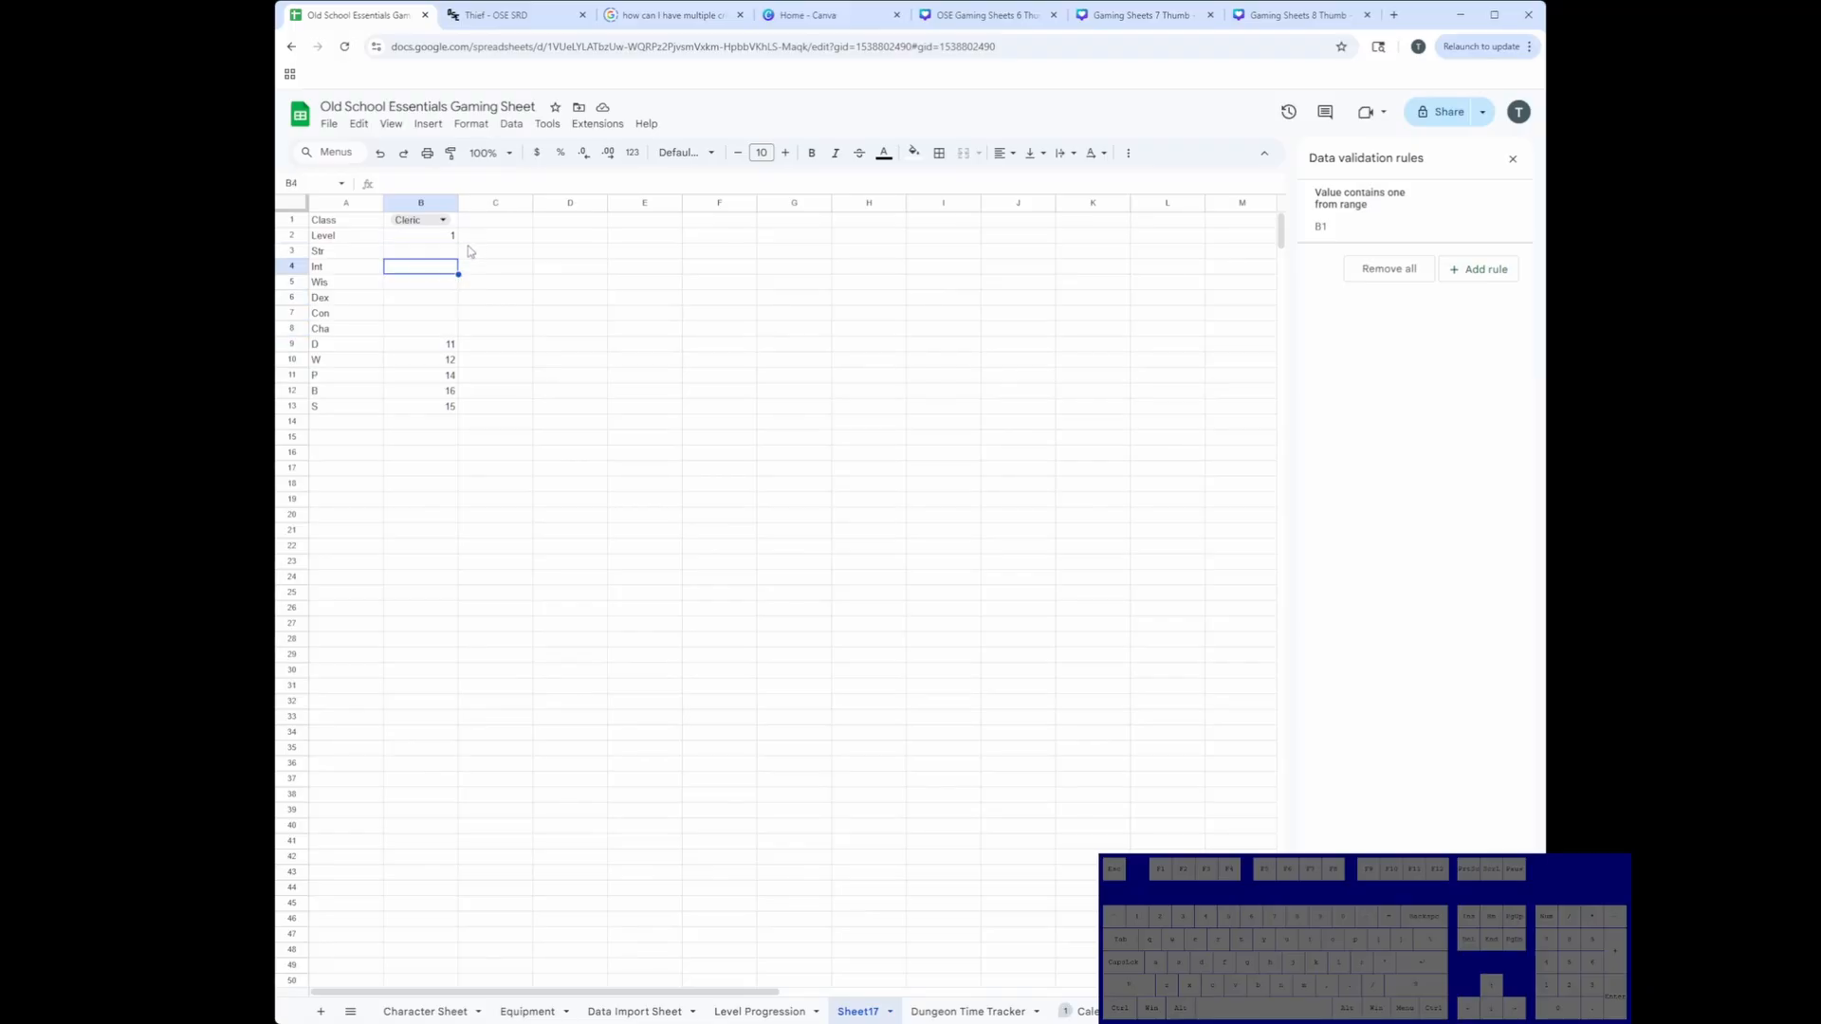
pyautogui.moveTo(442, 256)
pyautogui.mouseDown()
pyautogui.moveTo(449, 332)
pyautogui.moveTo(442, 281)
pyautogui.mouseUp()
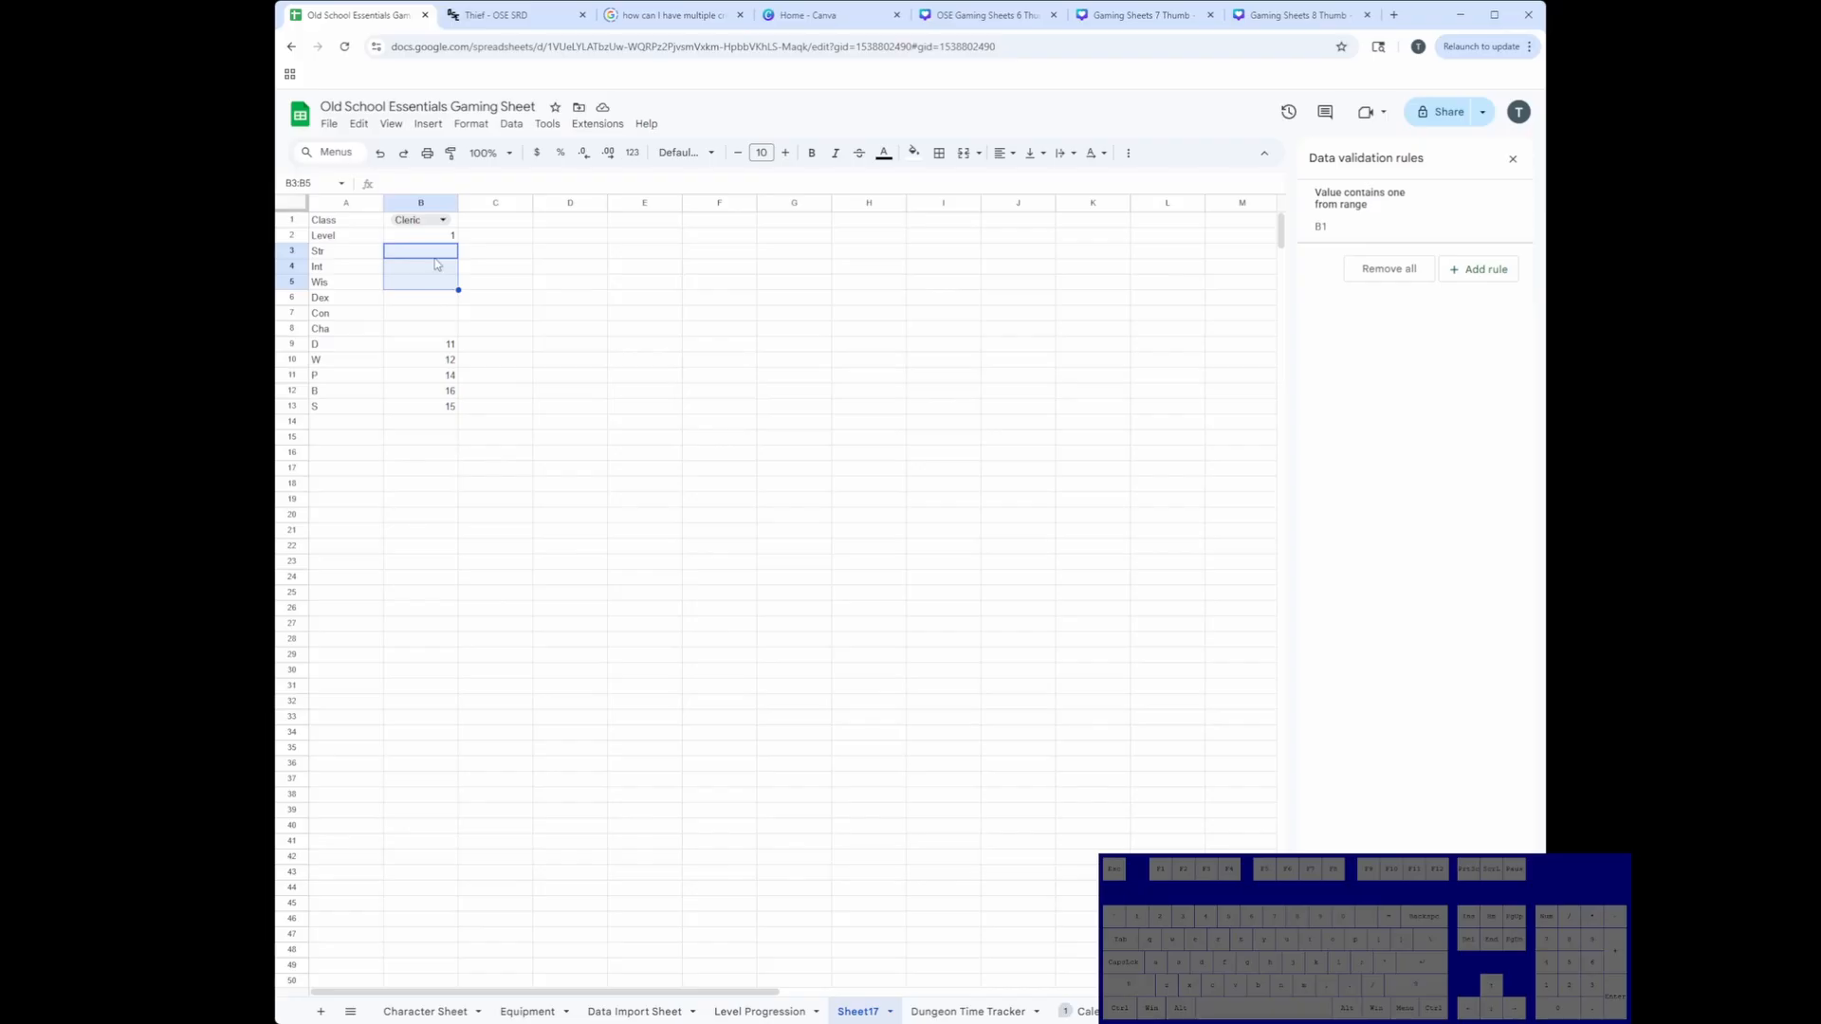
pyautogui.click(436, 253)
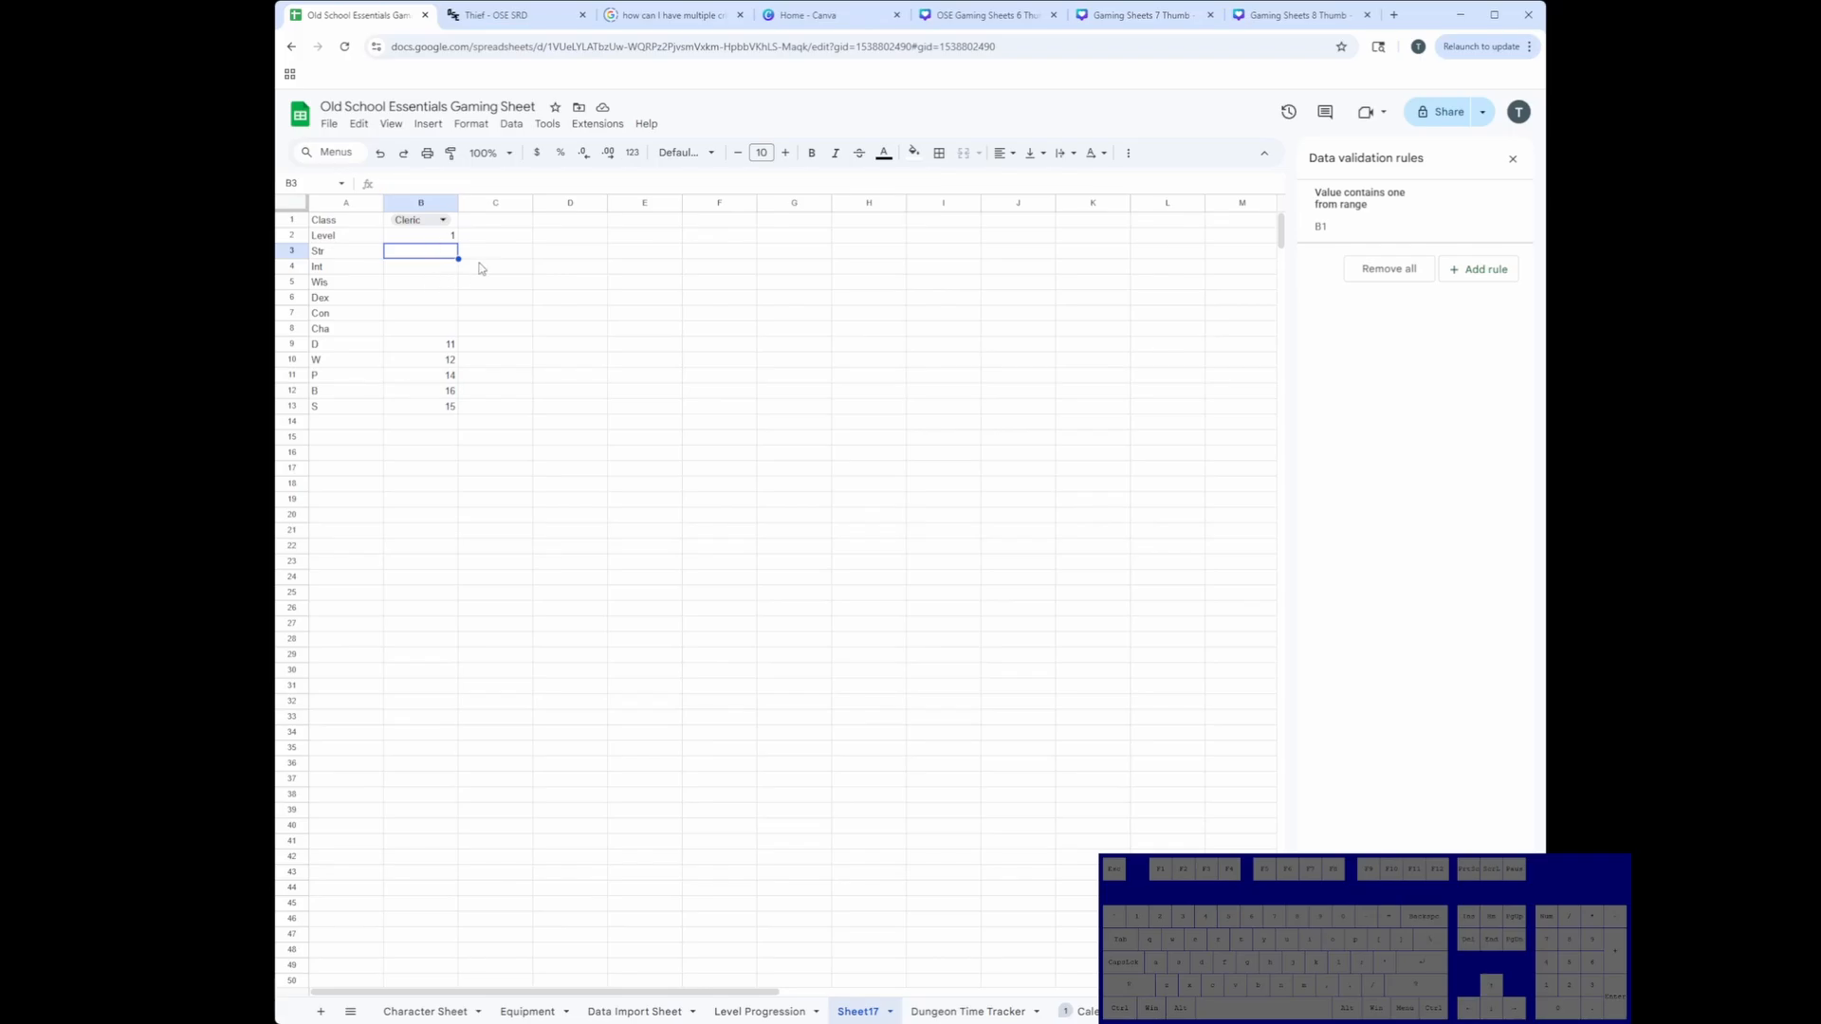
pyautogui.click(441, 221)
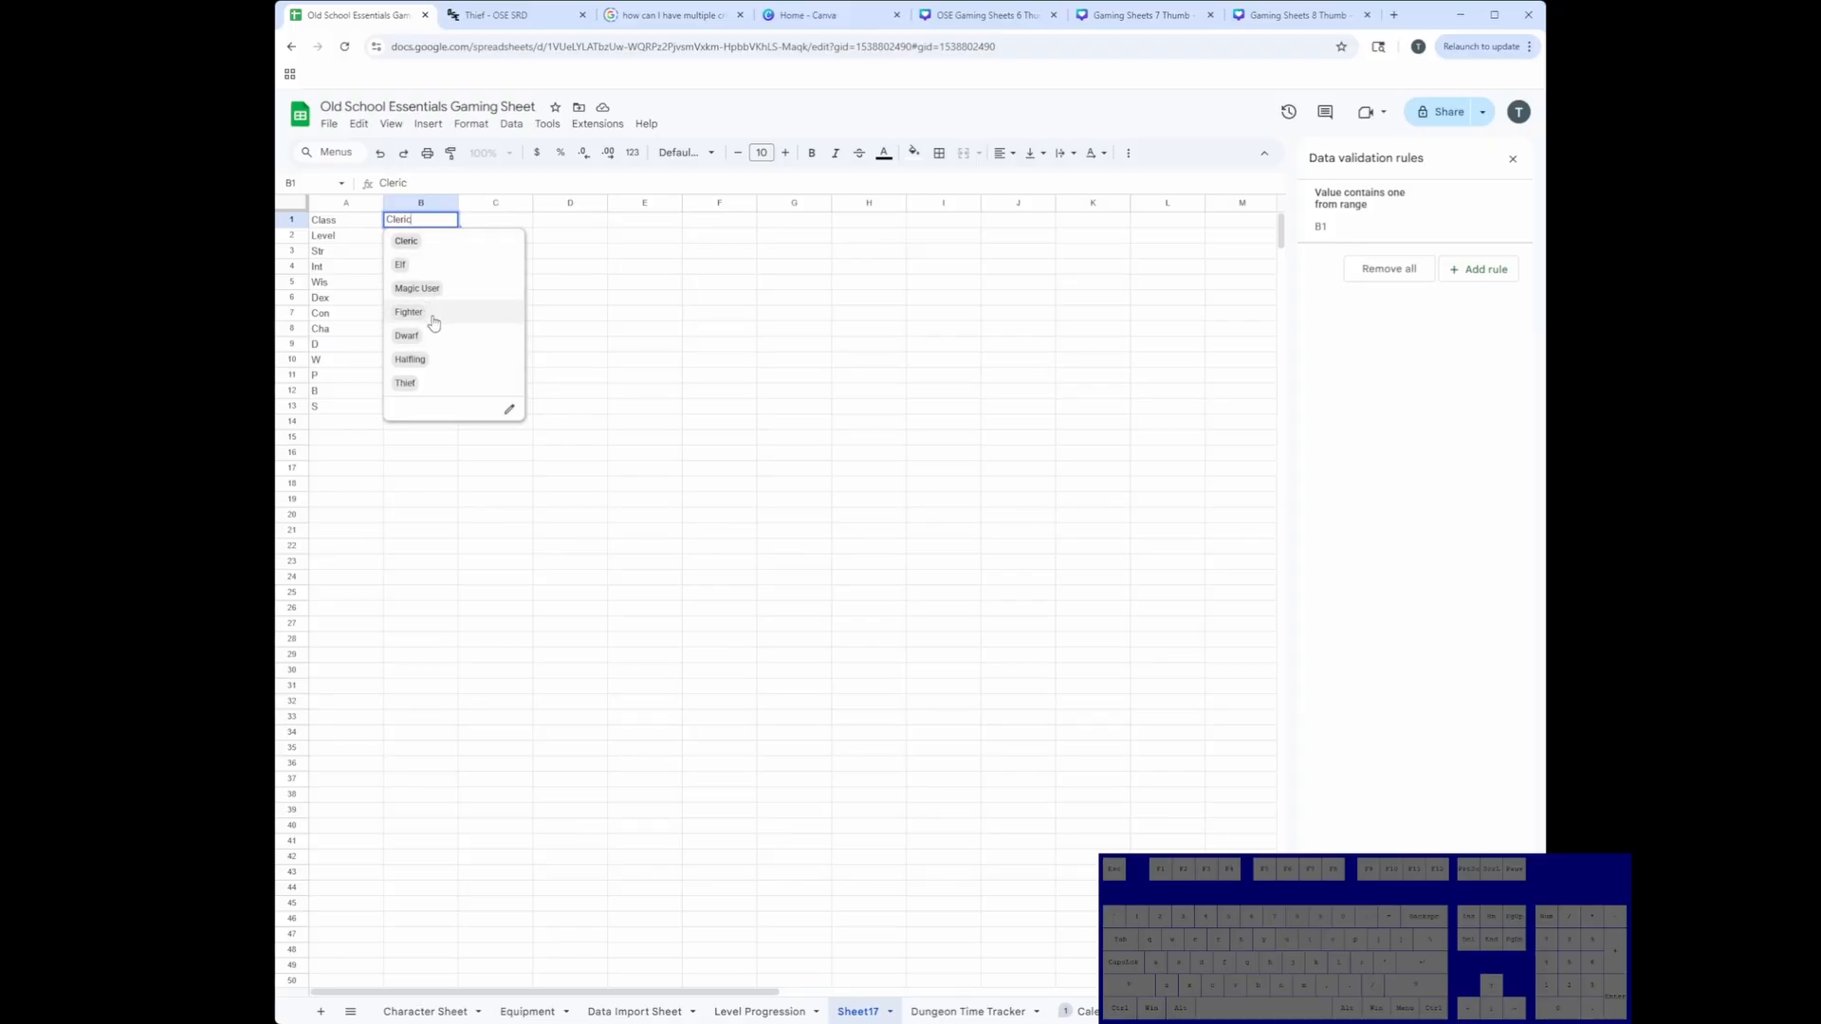
pyautogui.click(618, 318)
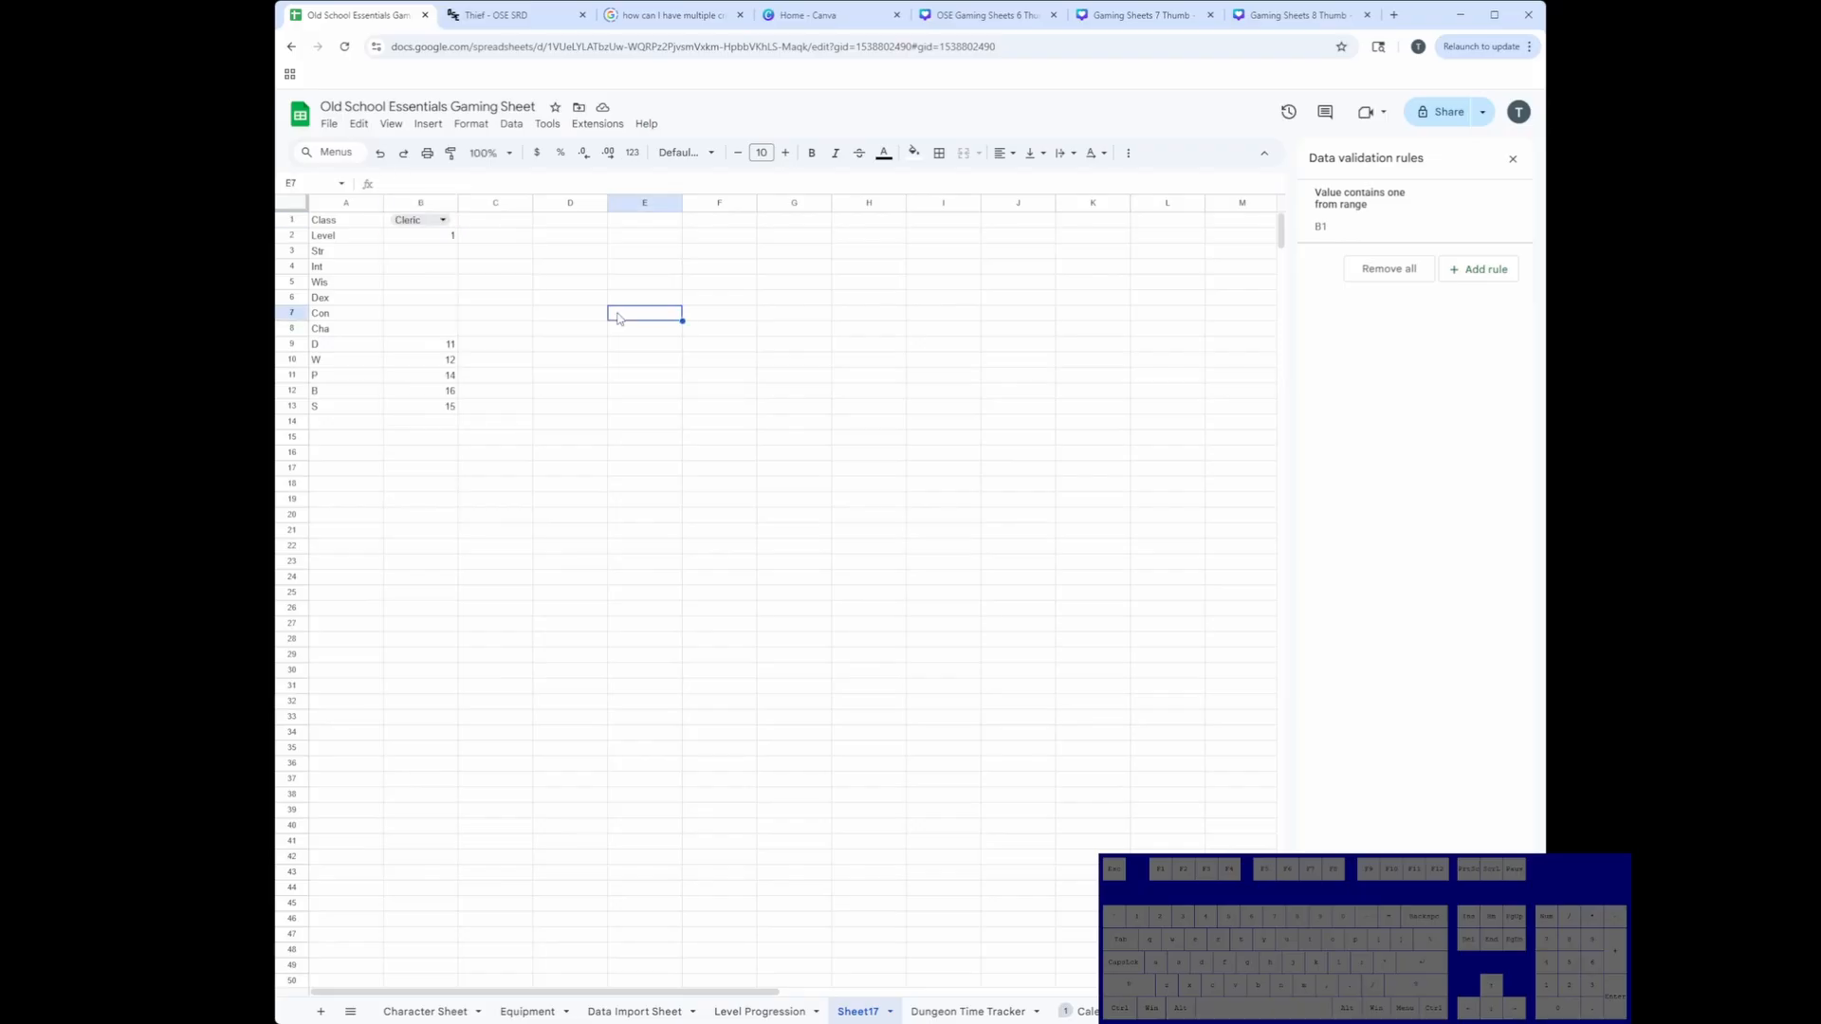
# Step: Start a formula in the Str cell B3 with the INT function
pyautogui.click(423, 252)
pyautogui.write('=')
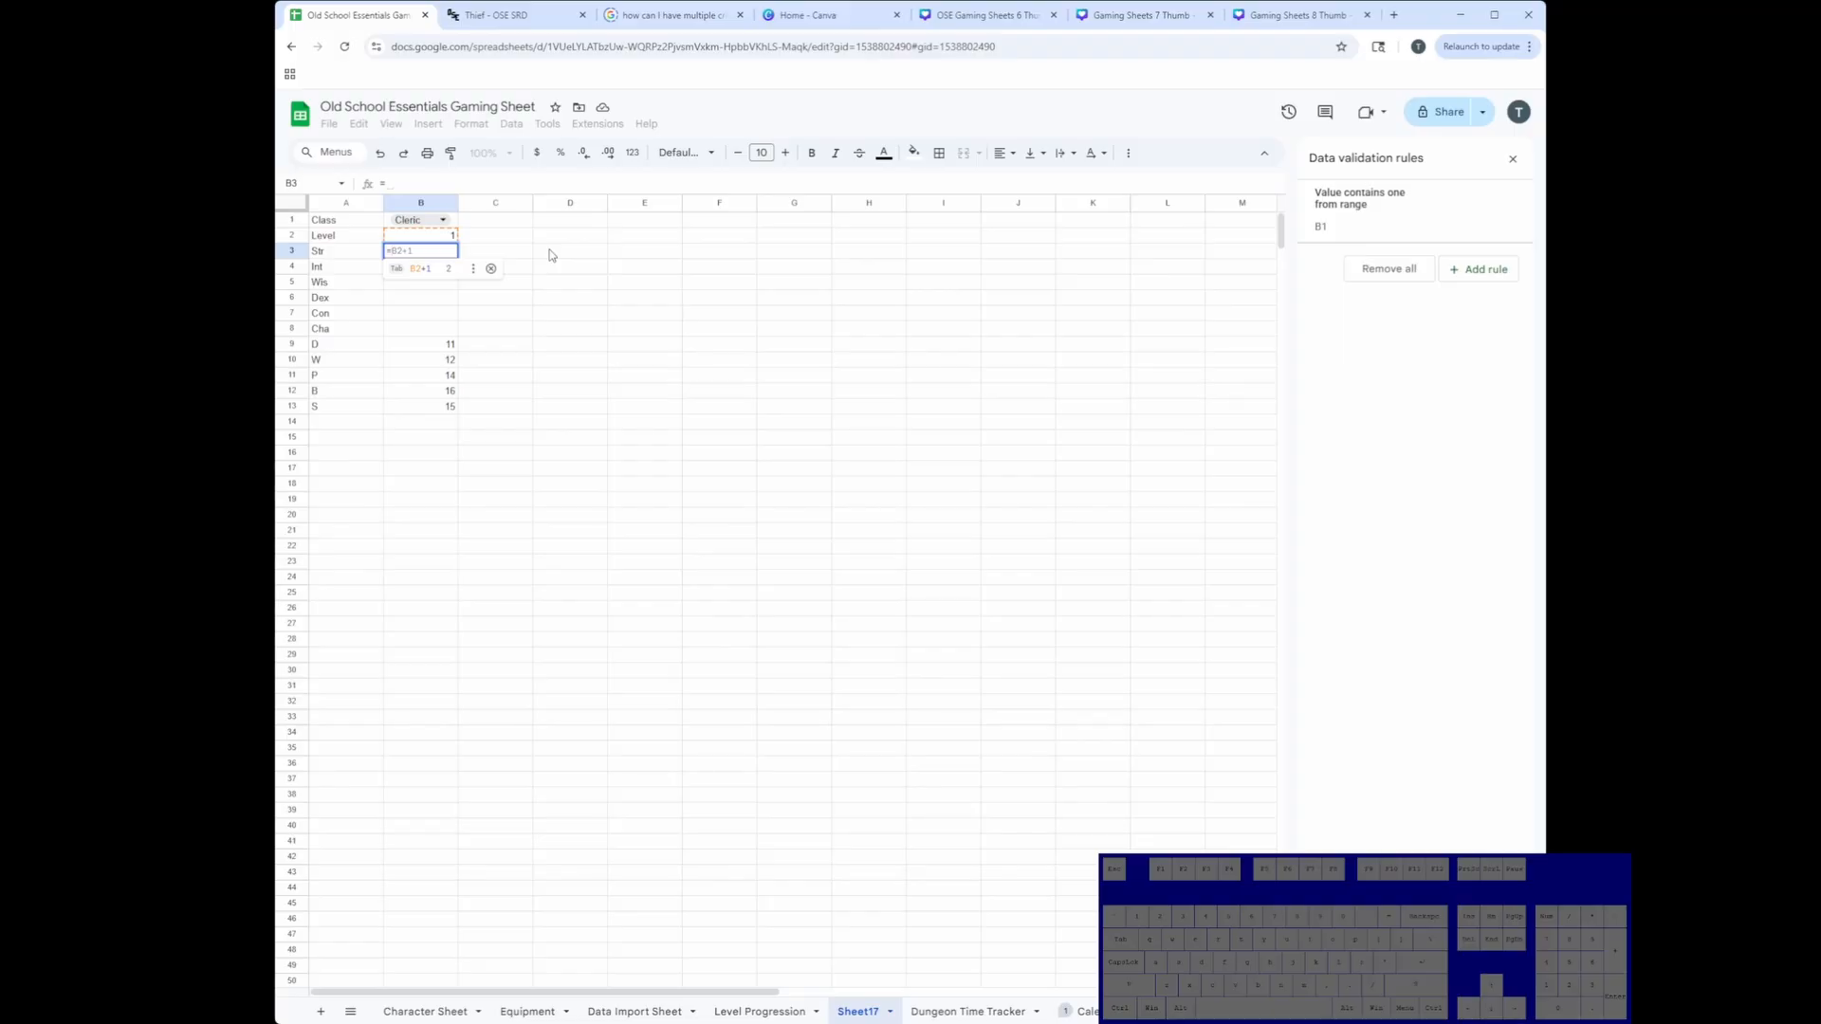
pyautogui.write('int')
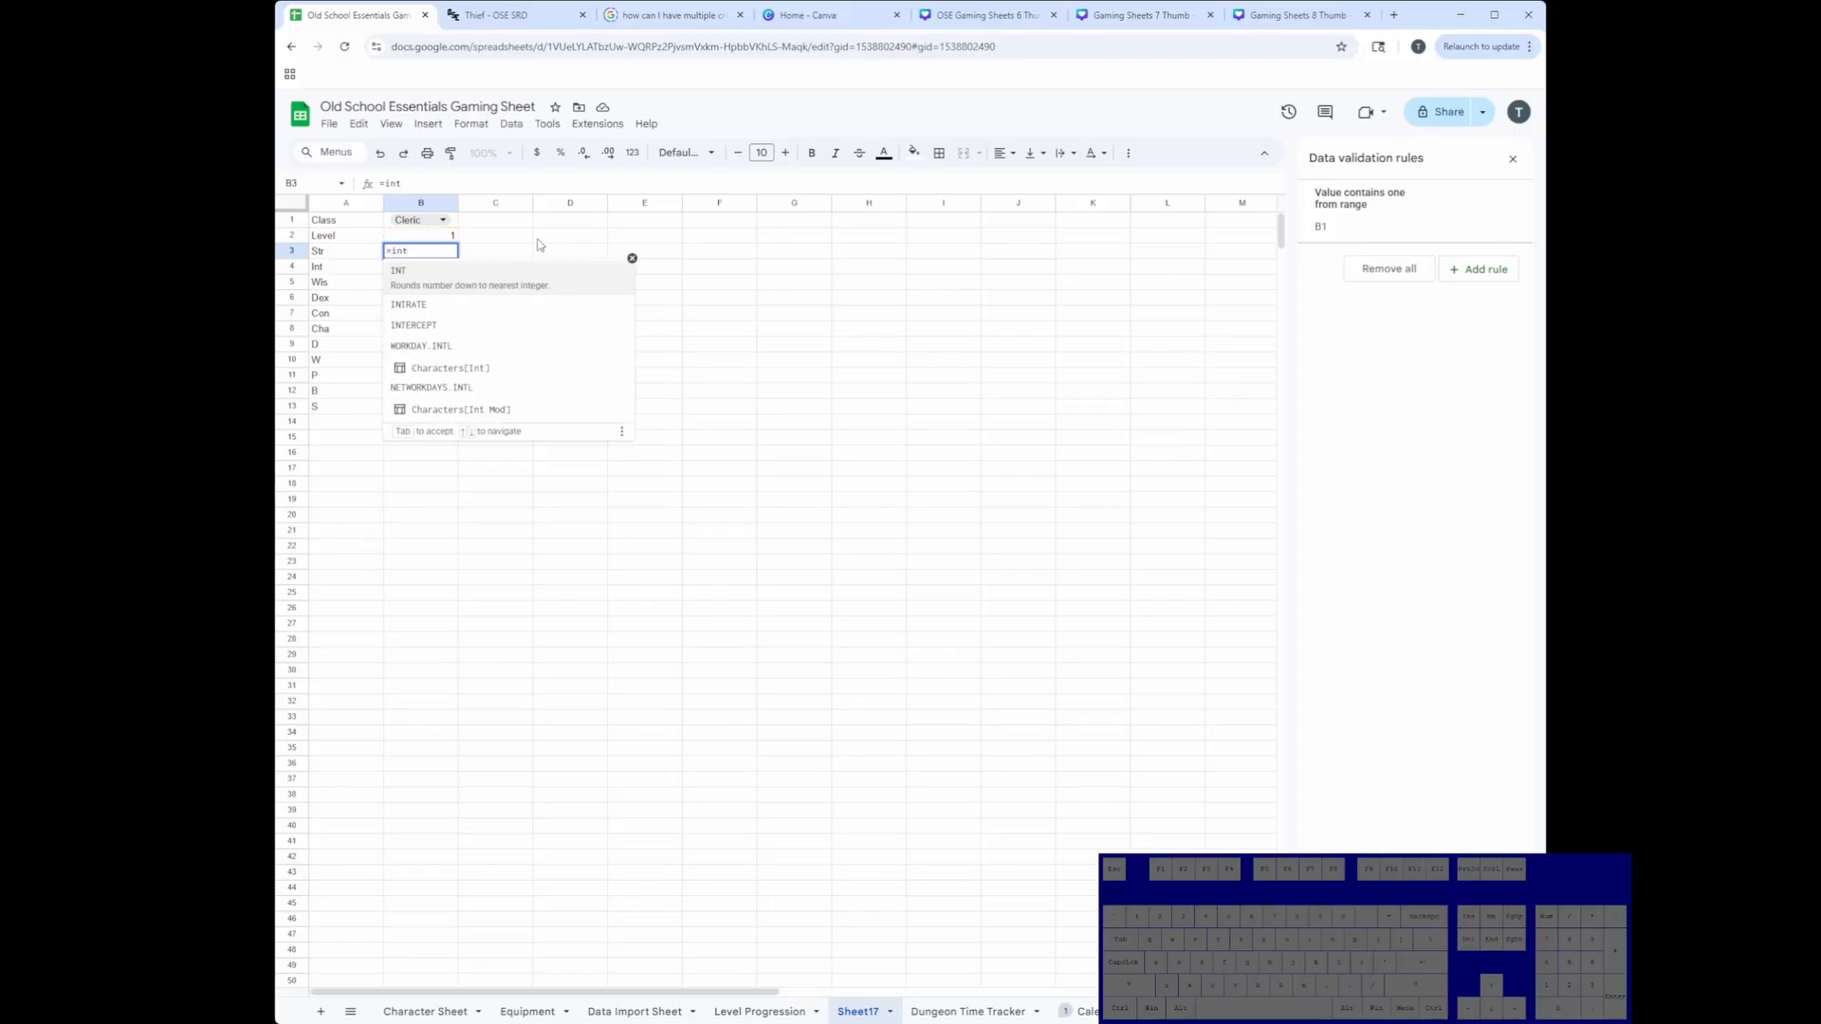
pyautogui.press('Tab')
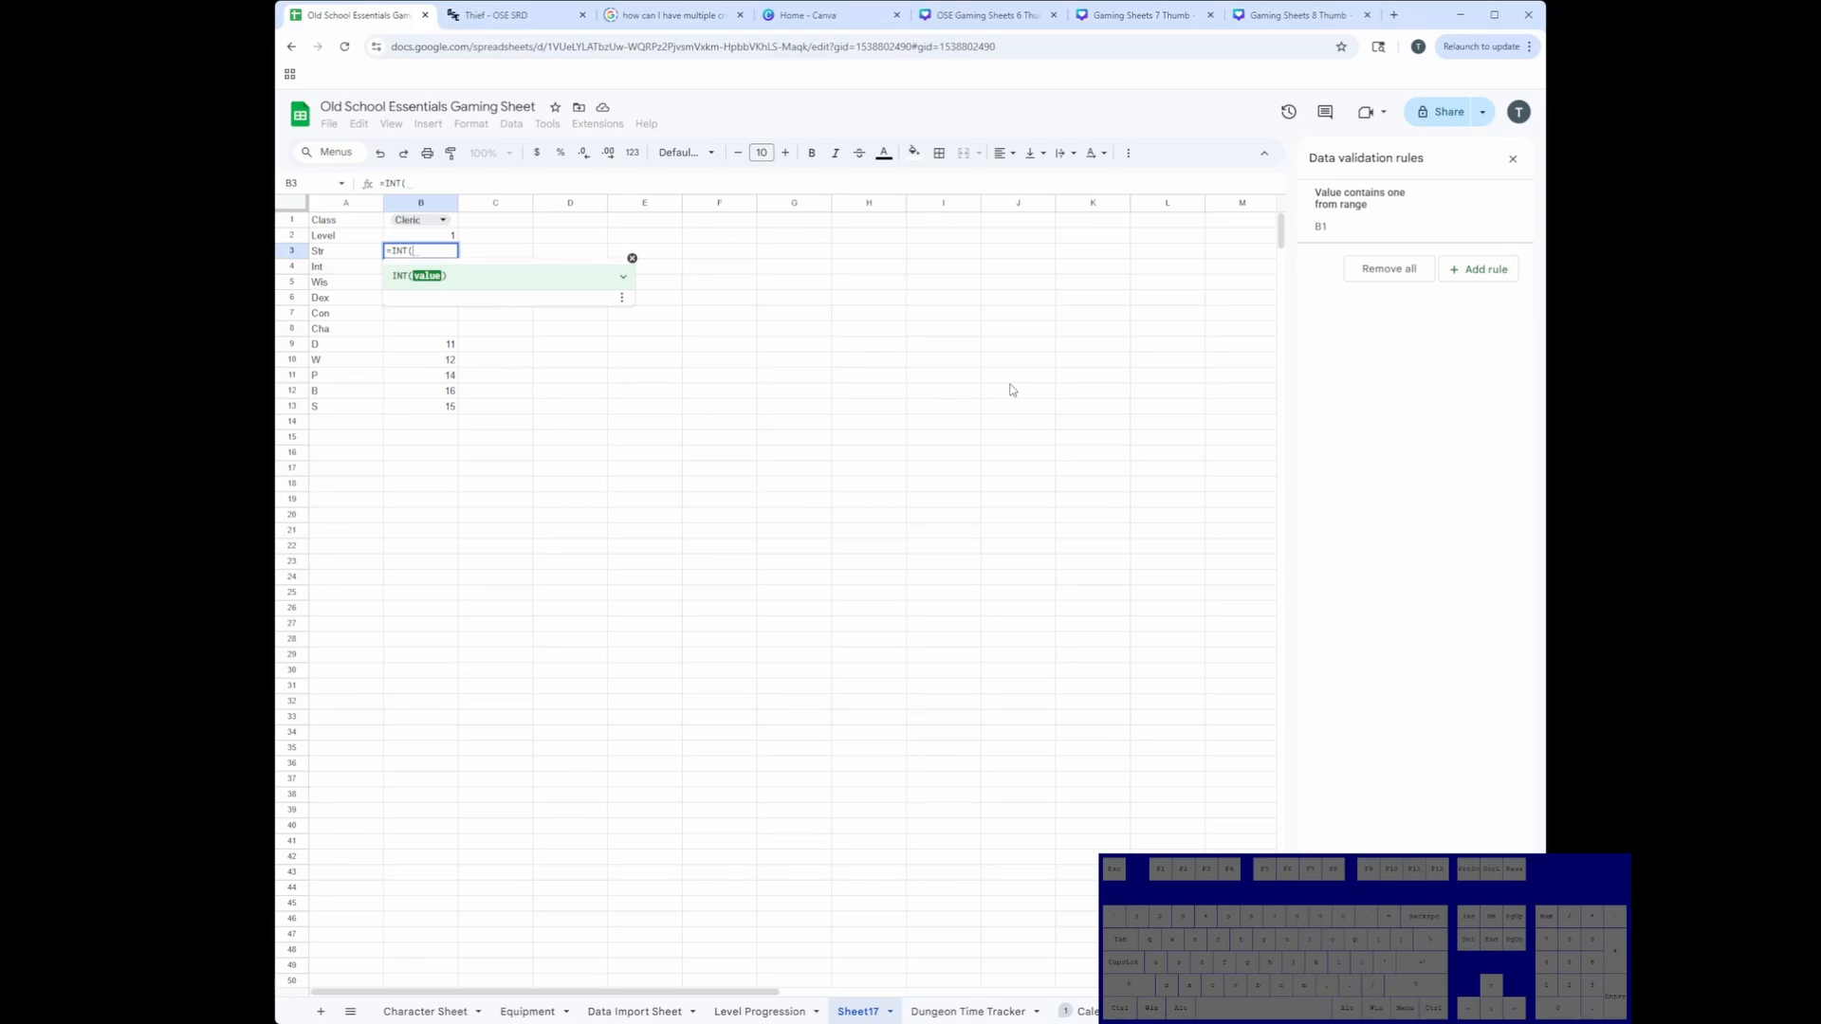
pyautogui.press('BackSpace')
pyautogui.press('BackSpace')
pyautogui.press('BackSpace')
pyautogui.press('BackSpace')
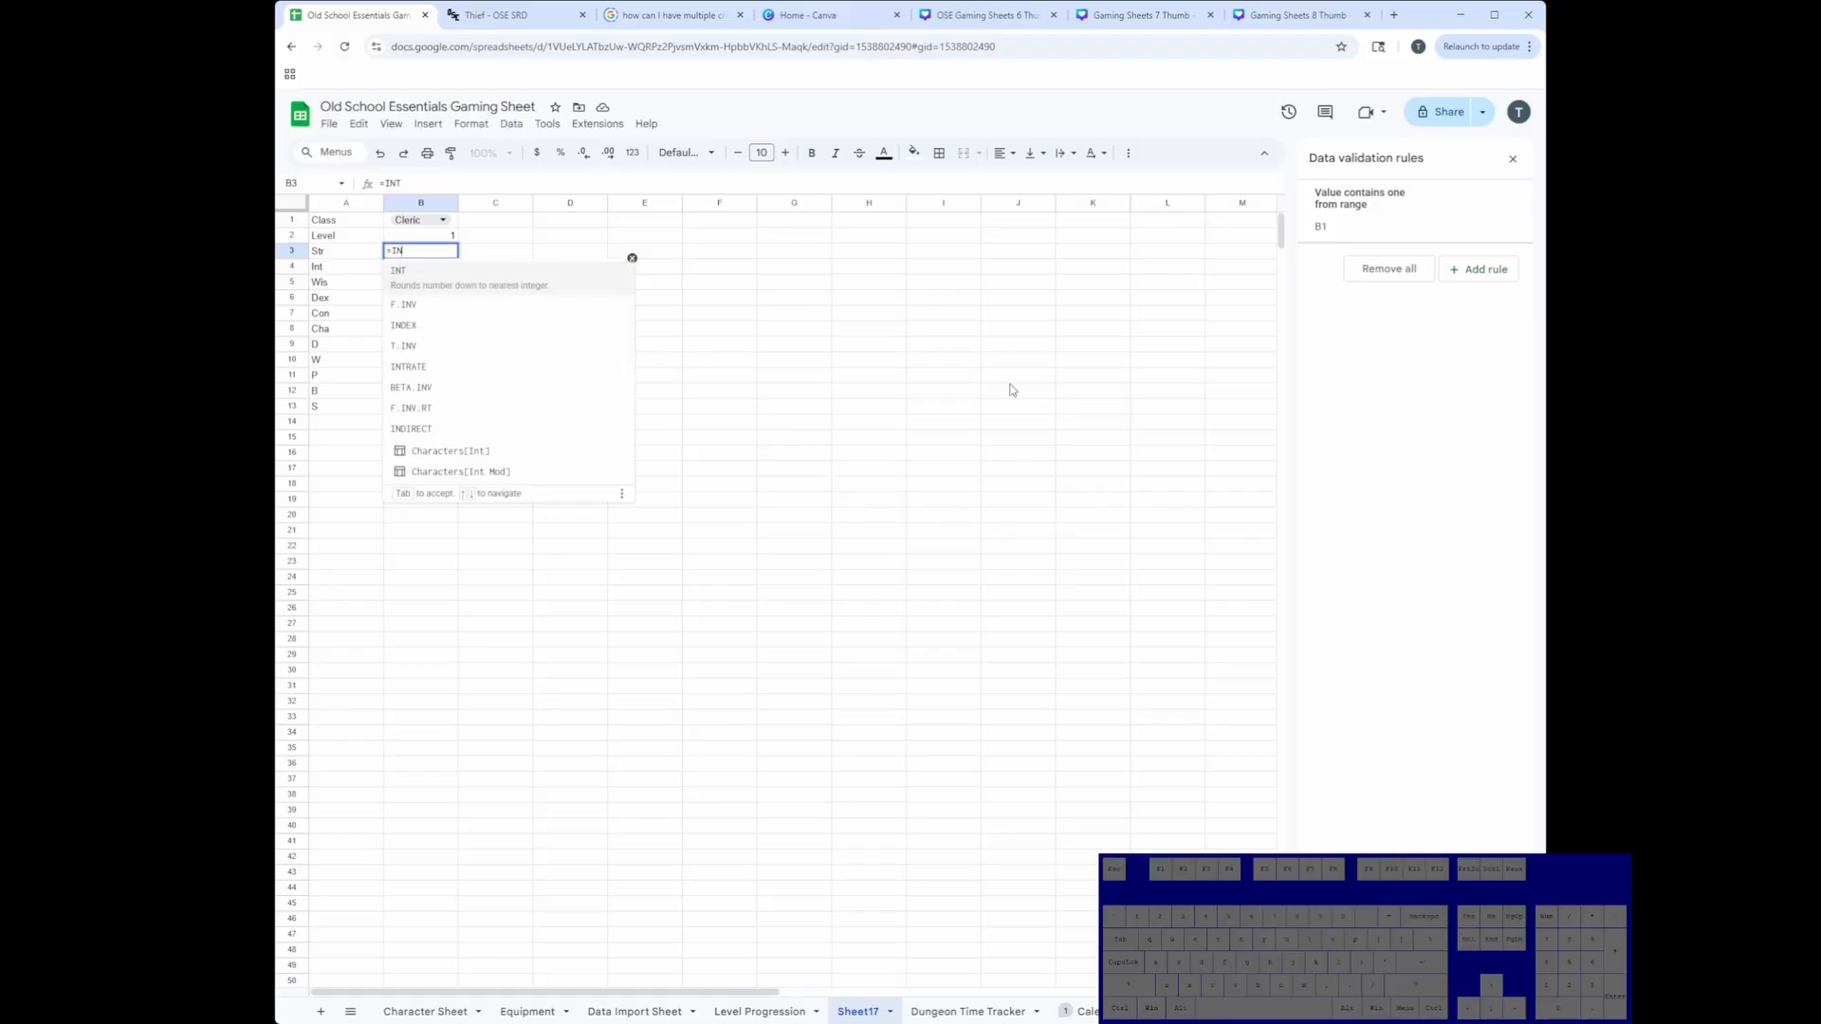
pyautogui.write('round')
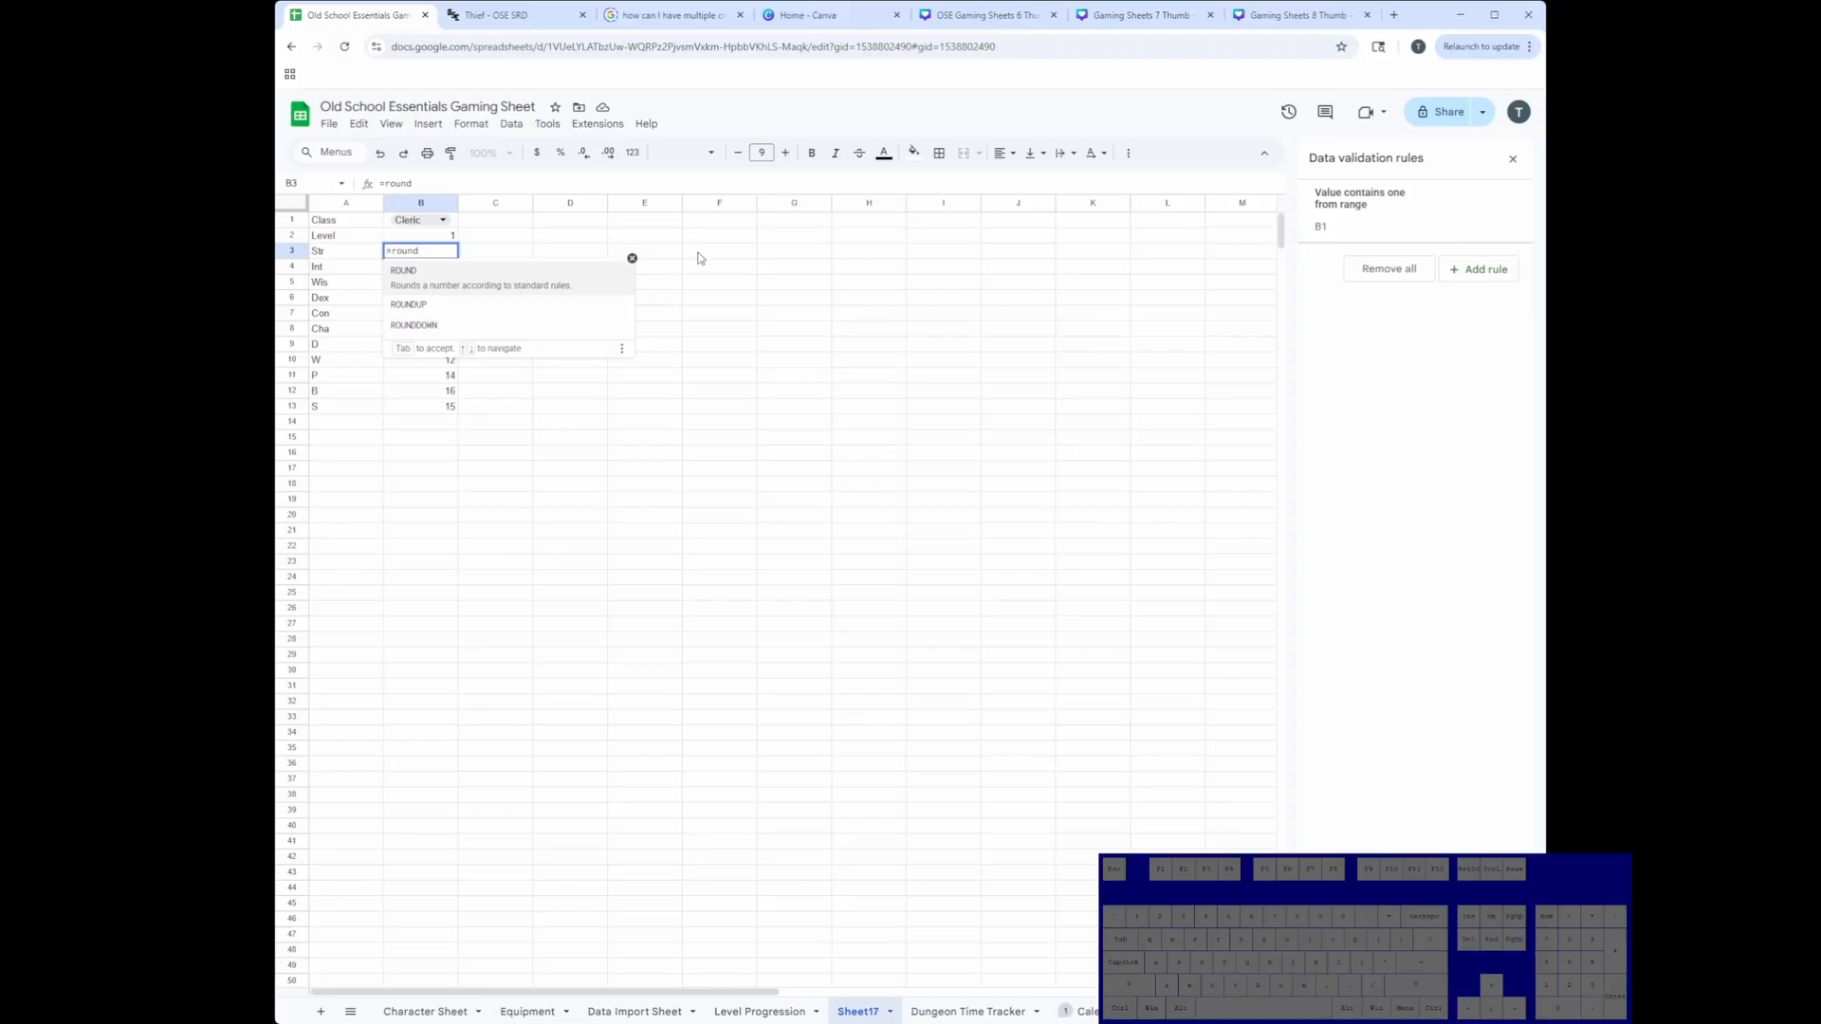
pyautogui.press('BackSpace')
pyautogui.press('BackSpace')
pyautogui.press('BackSpace')
pyautogui.press('BackSpace')
pyautogui.press('BackSpace')
pyautogui.write('int')
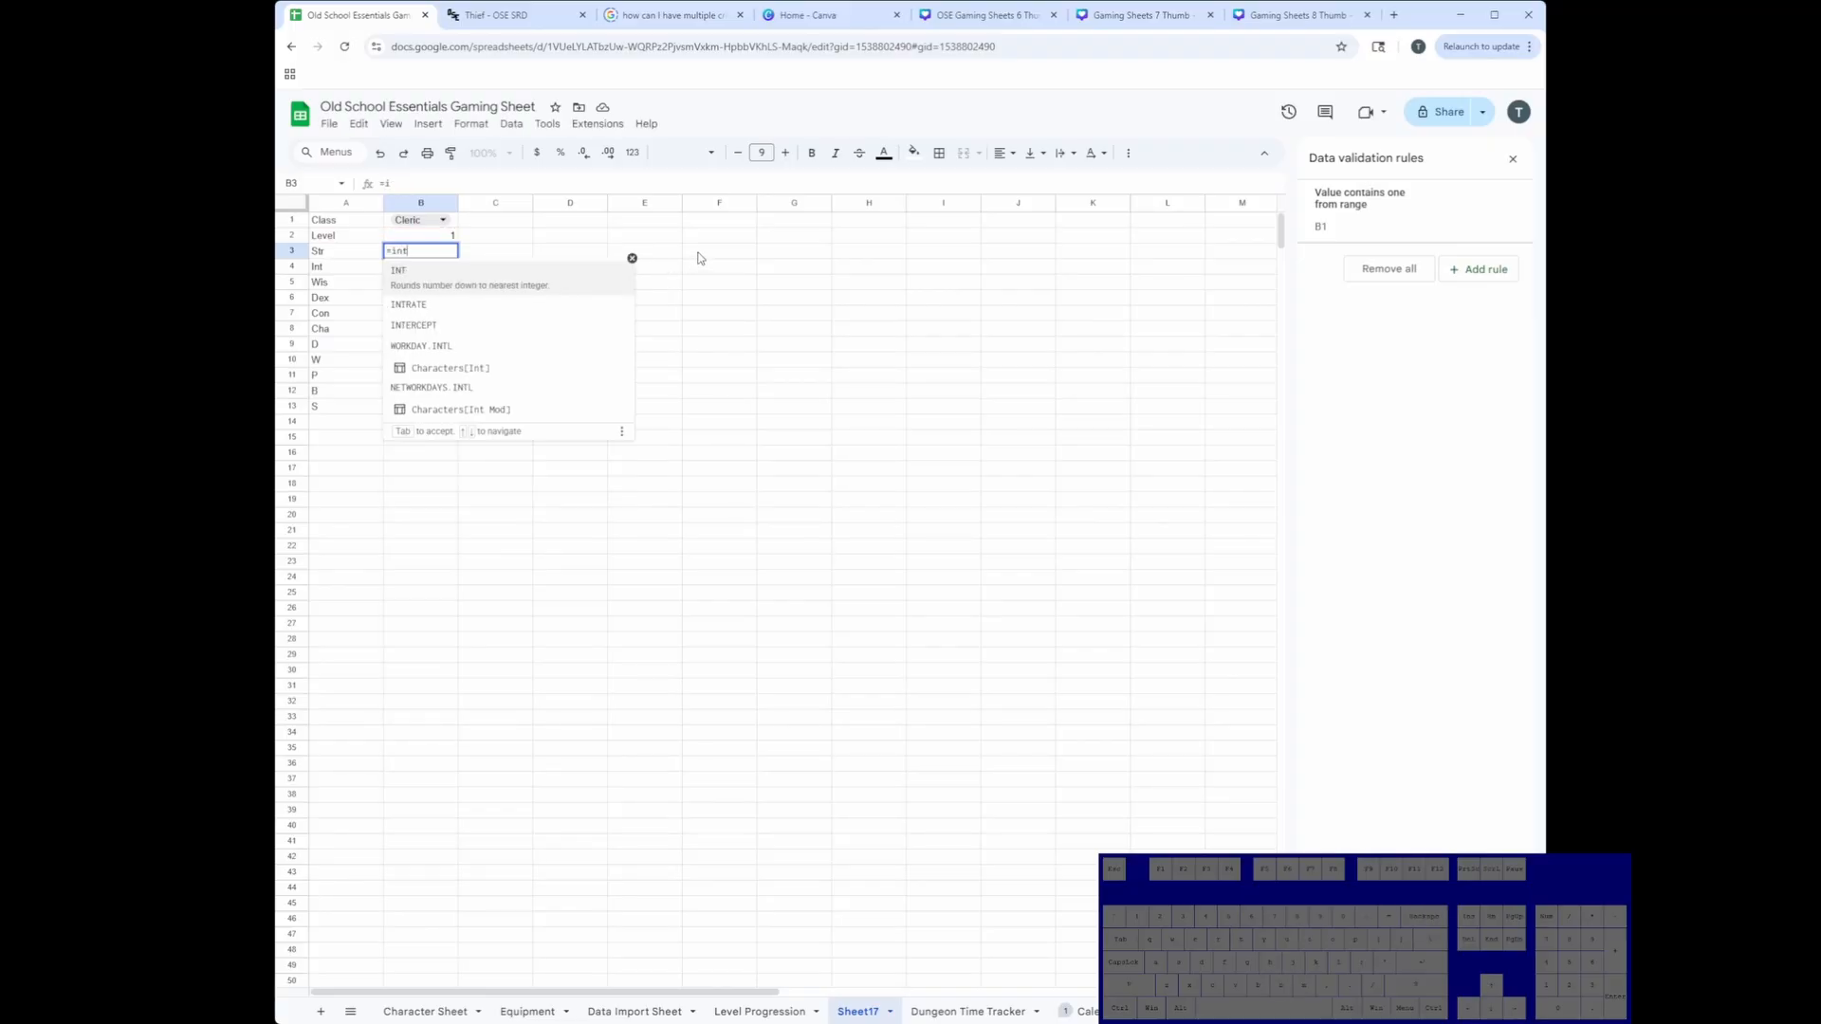
pyautogui.press('Tab')
# Step: Nest an IFS function inside INT with B$1="Fighter" as its first condition
pyautogui.write('ifs')
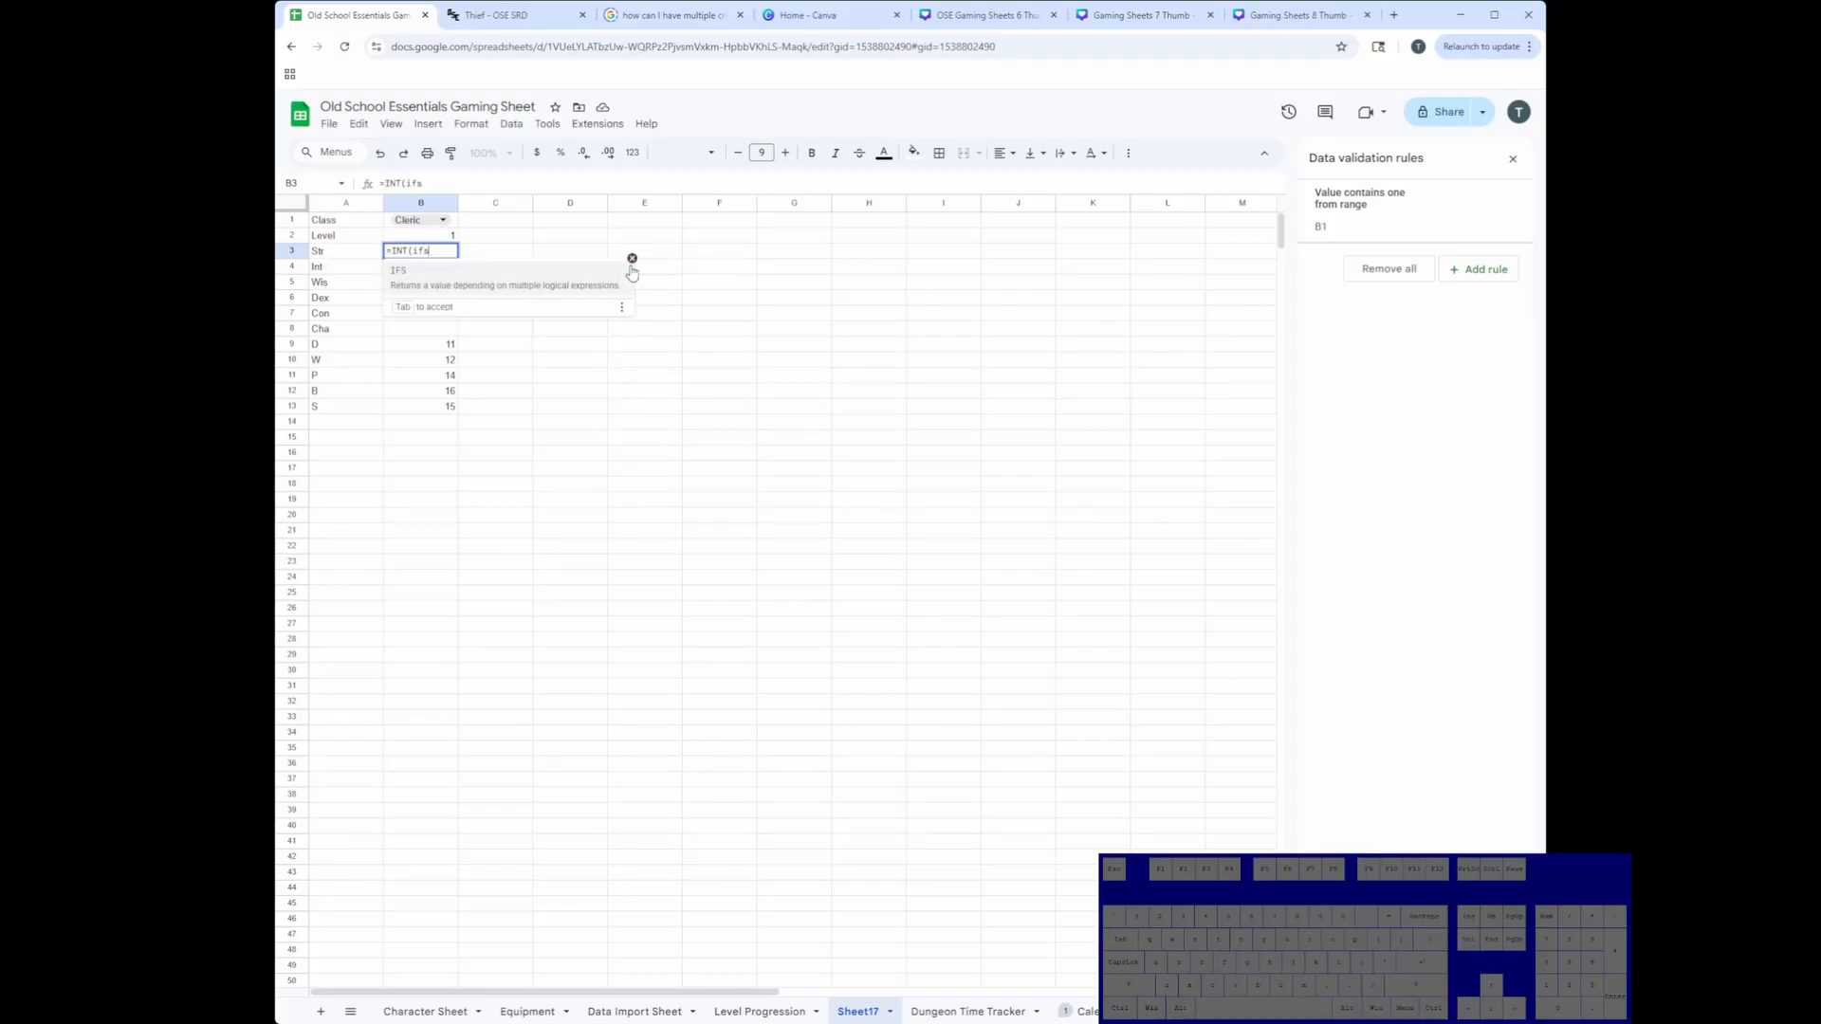
pyautogui.press('Tab')
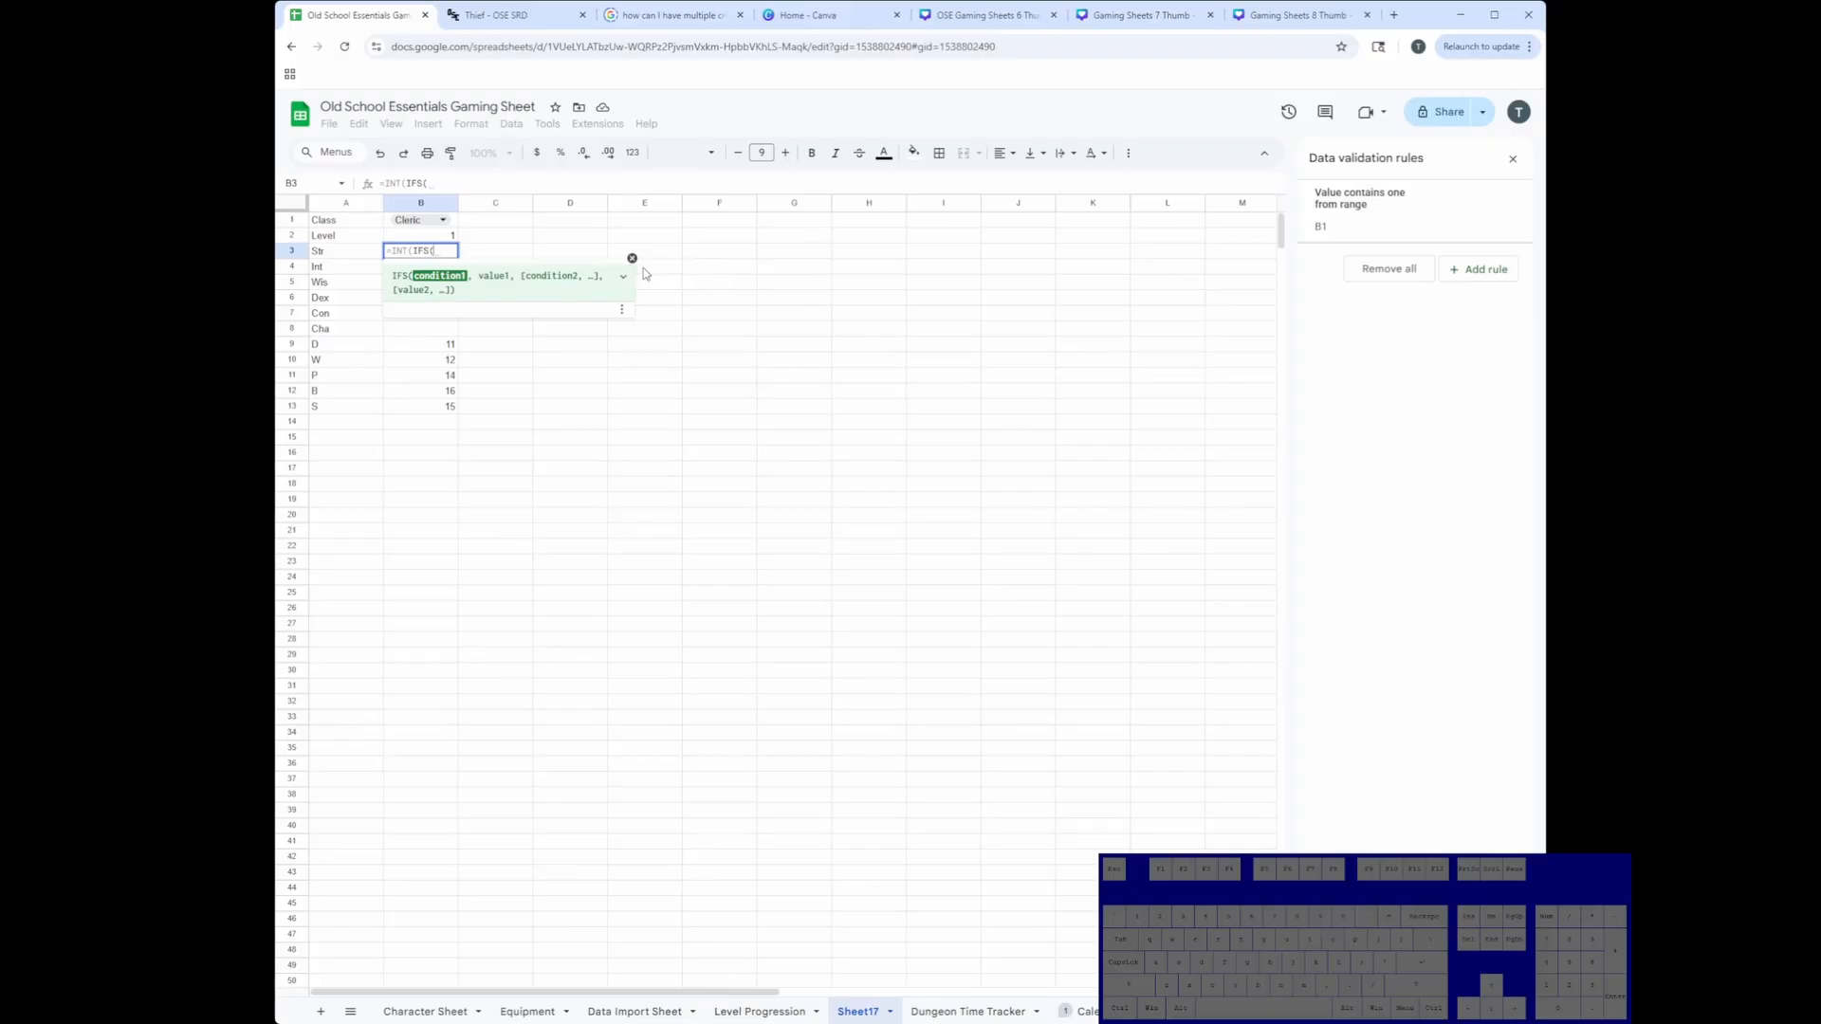
pyautogui.write('"')
pyautogui.press('BackSpace')
pyautogui.click(455, 224)
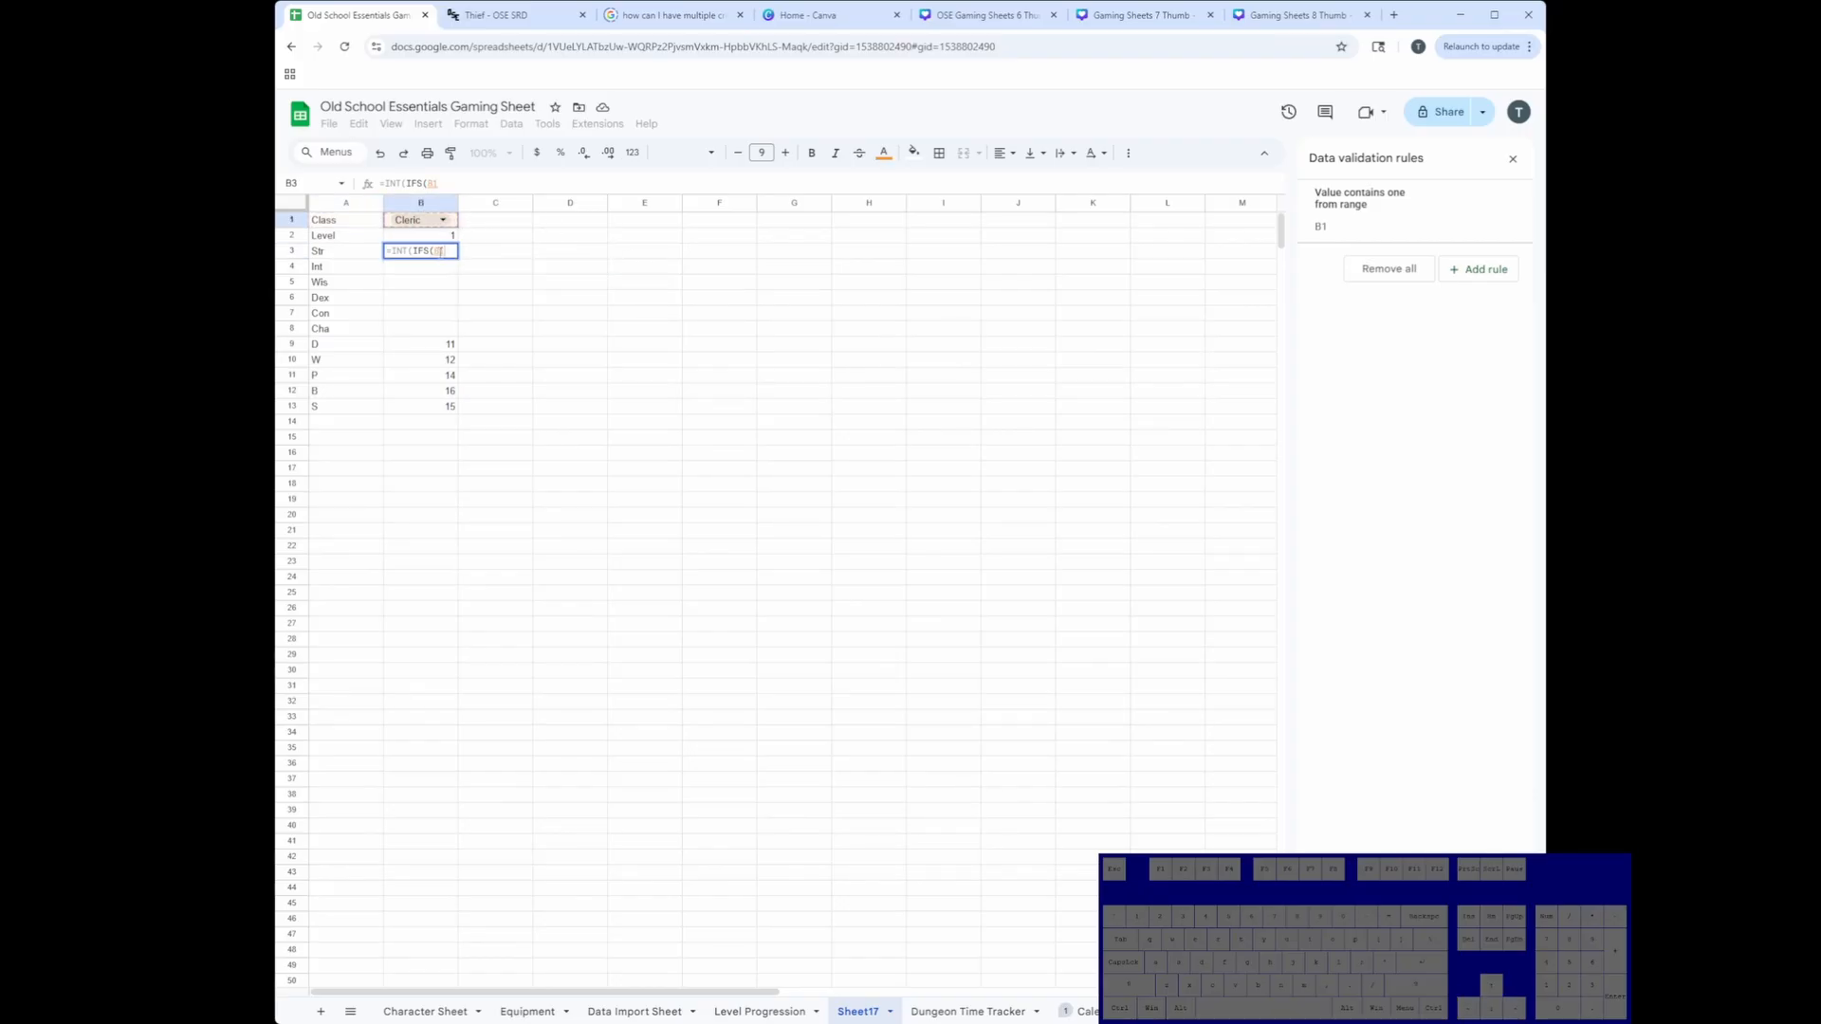
pyautogui.write('$1')
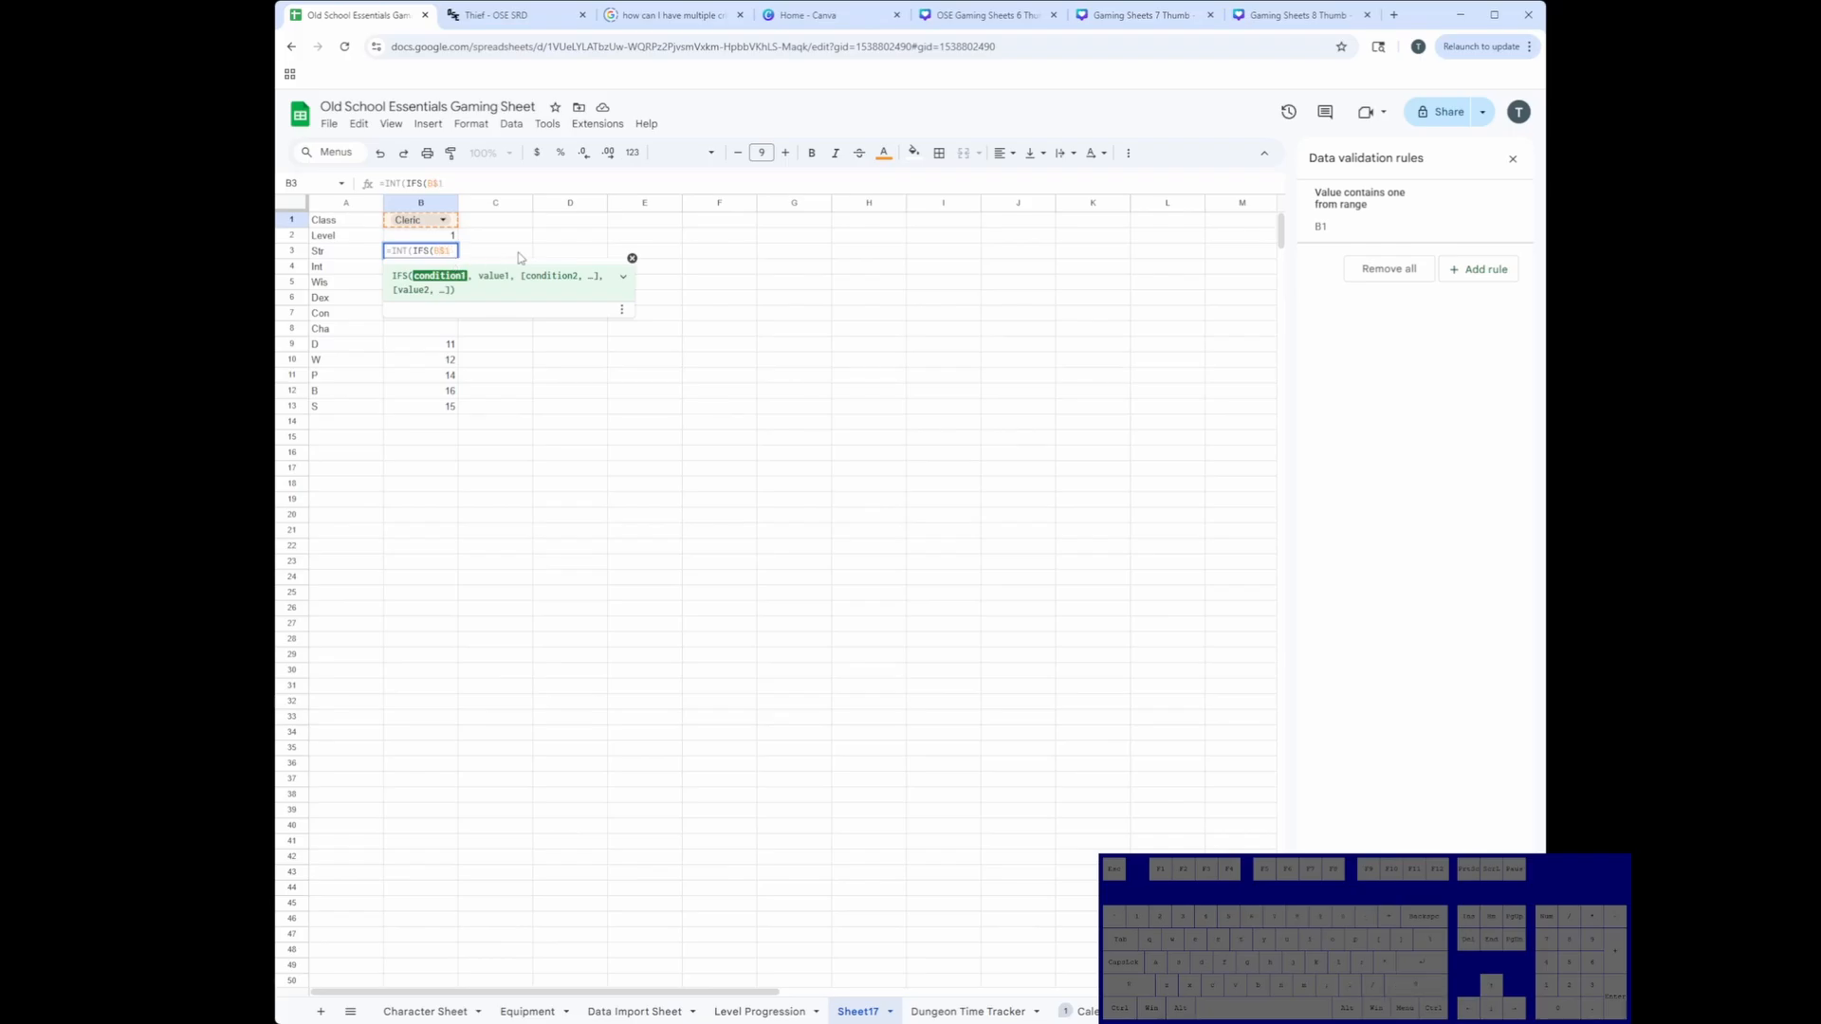
pyautogui.write('=')
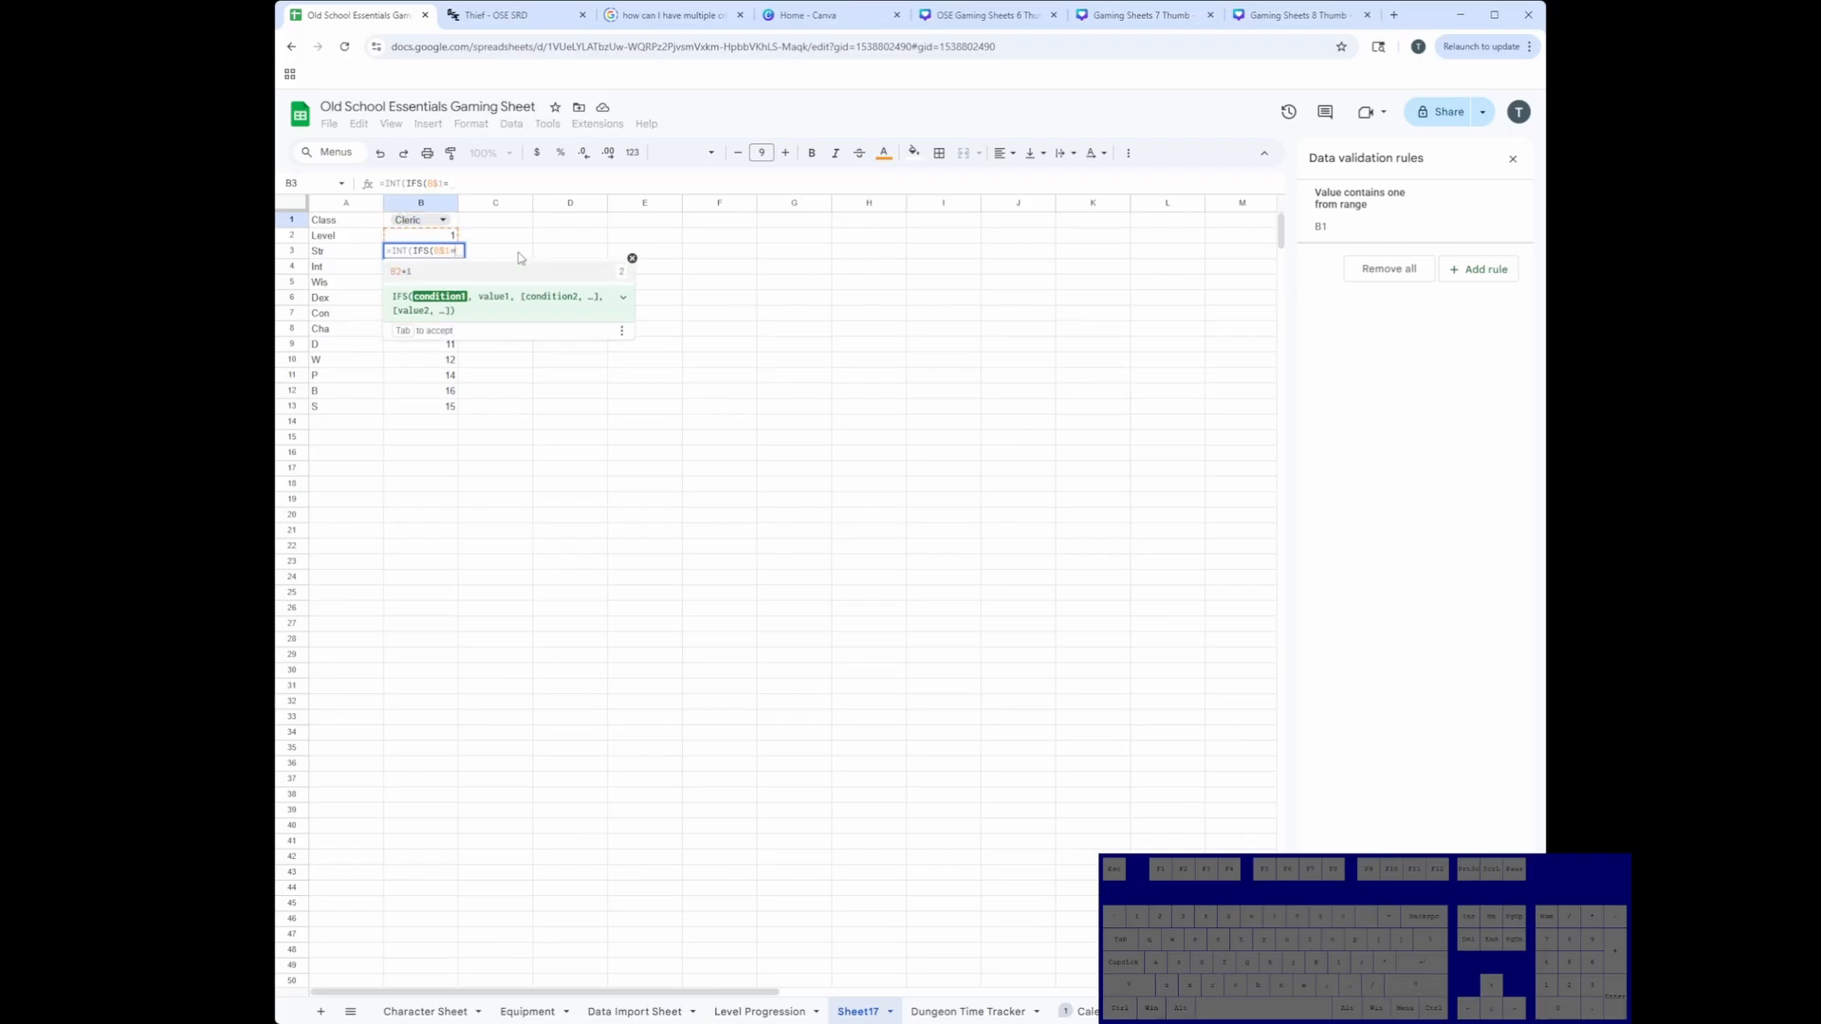
pyautogui.write('"Fighter",')
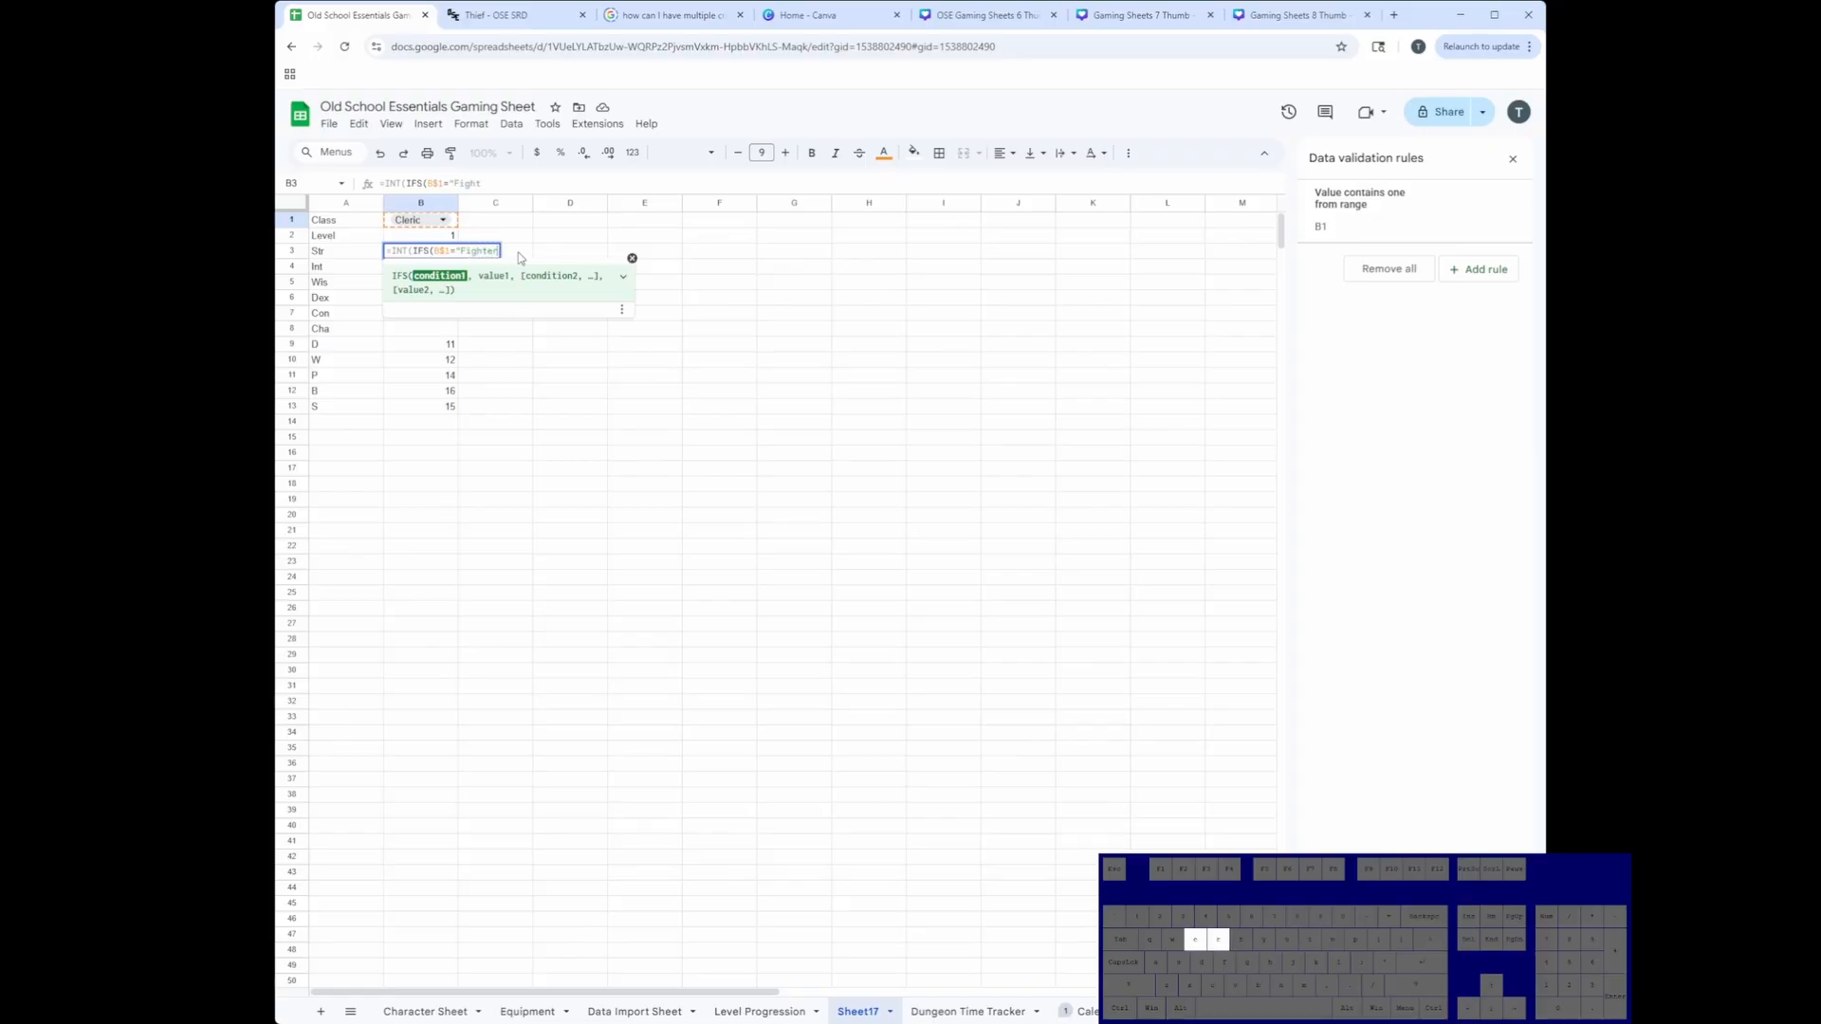
# Step: Use a MAX function as the Fighter result, with RANDBETWEEN(3,18) as its first argument
pyautogui.write('MAX')
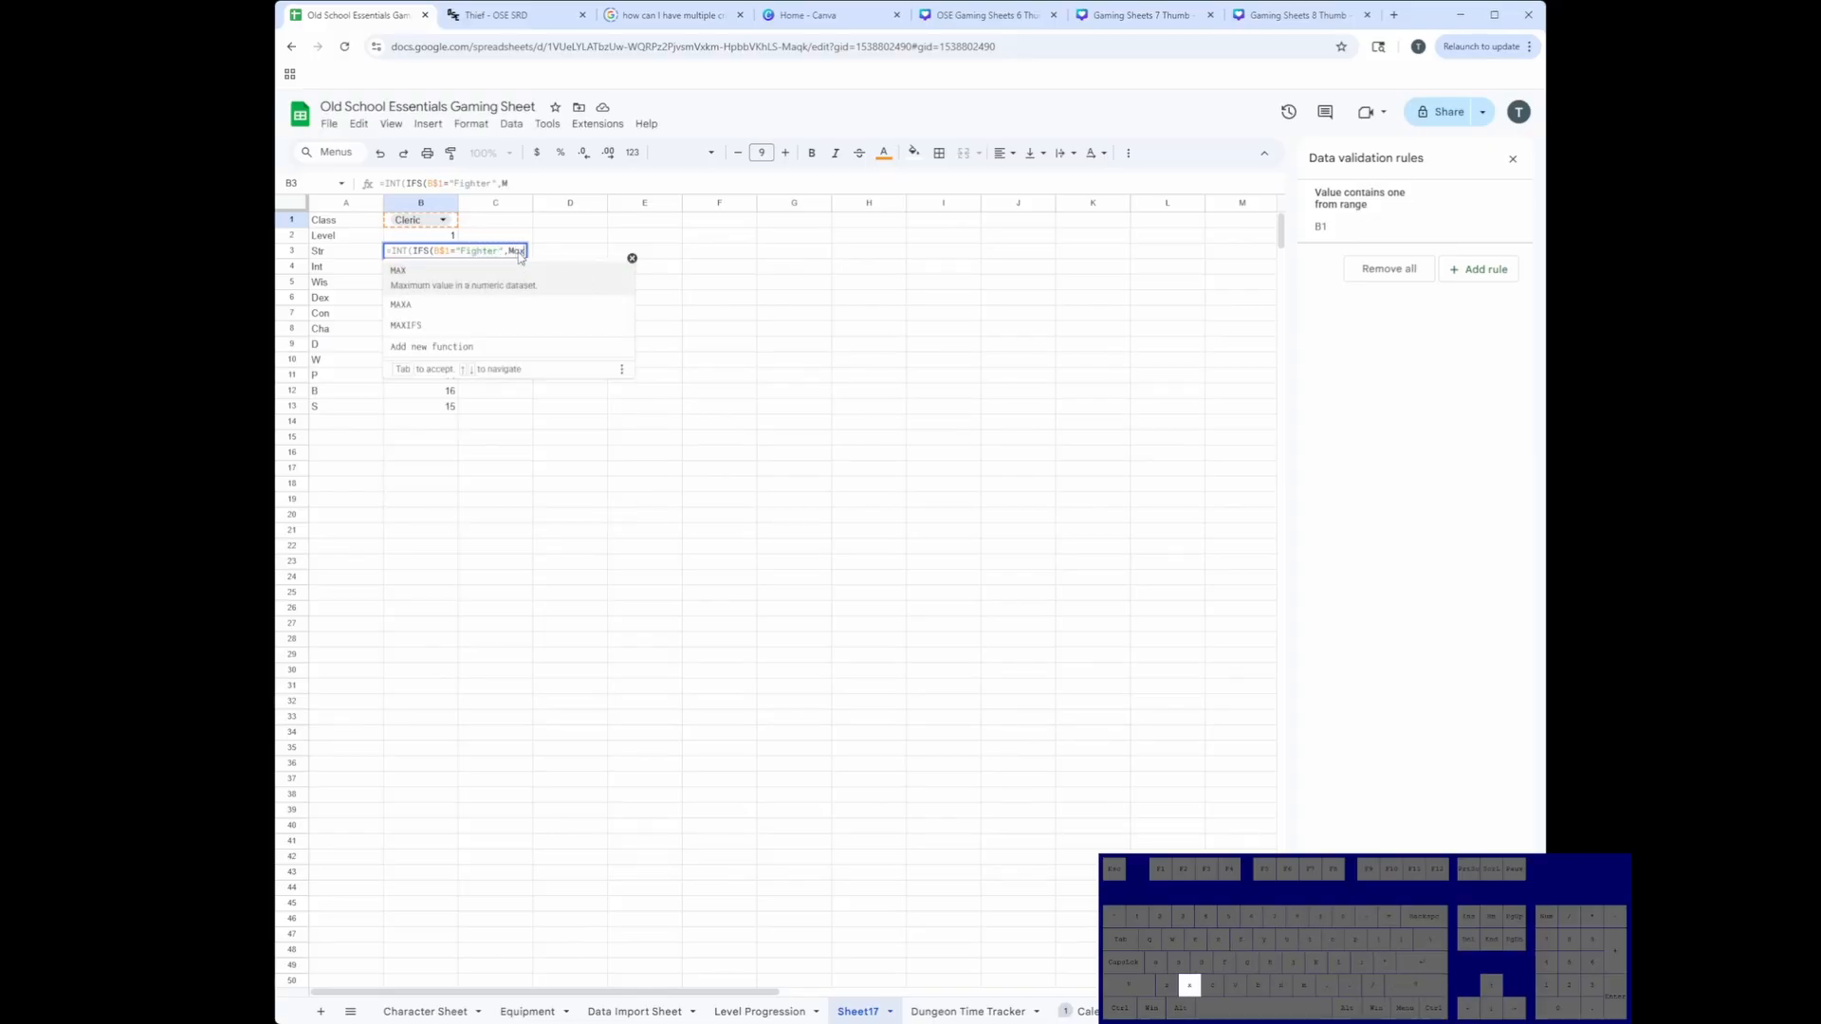
pyautogui.press('Tab')
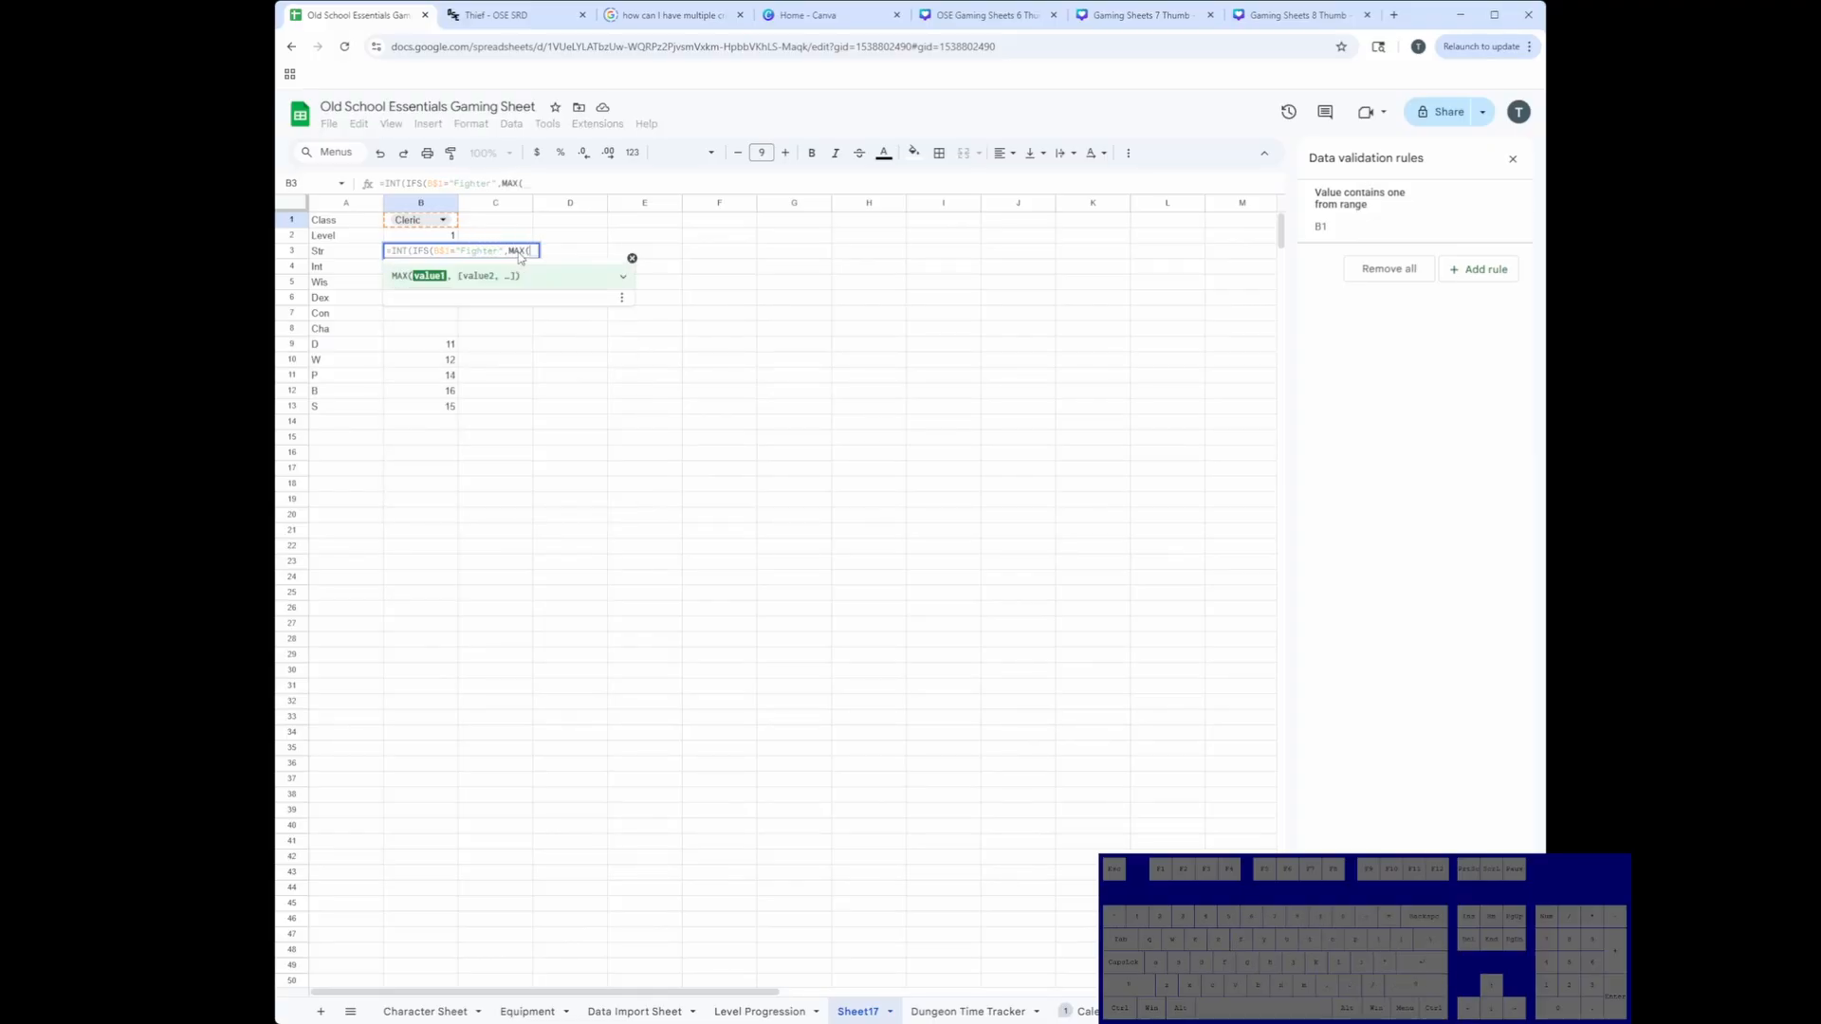
pyautogui.write('Ran')
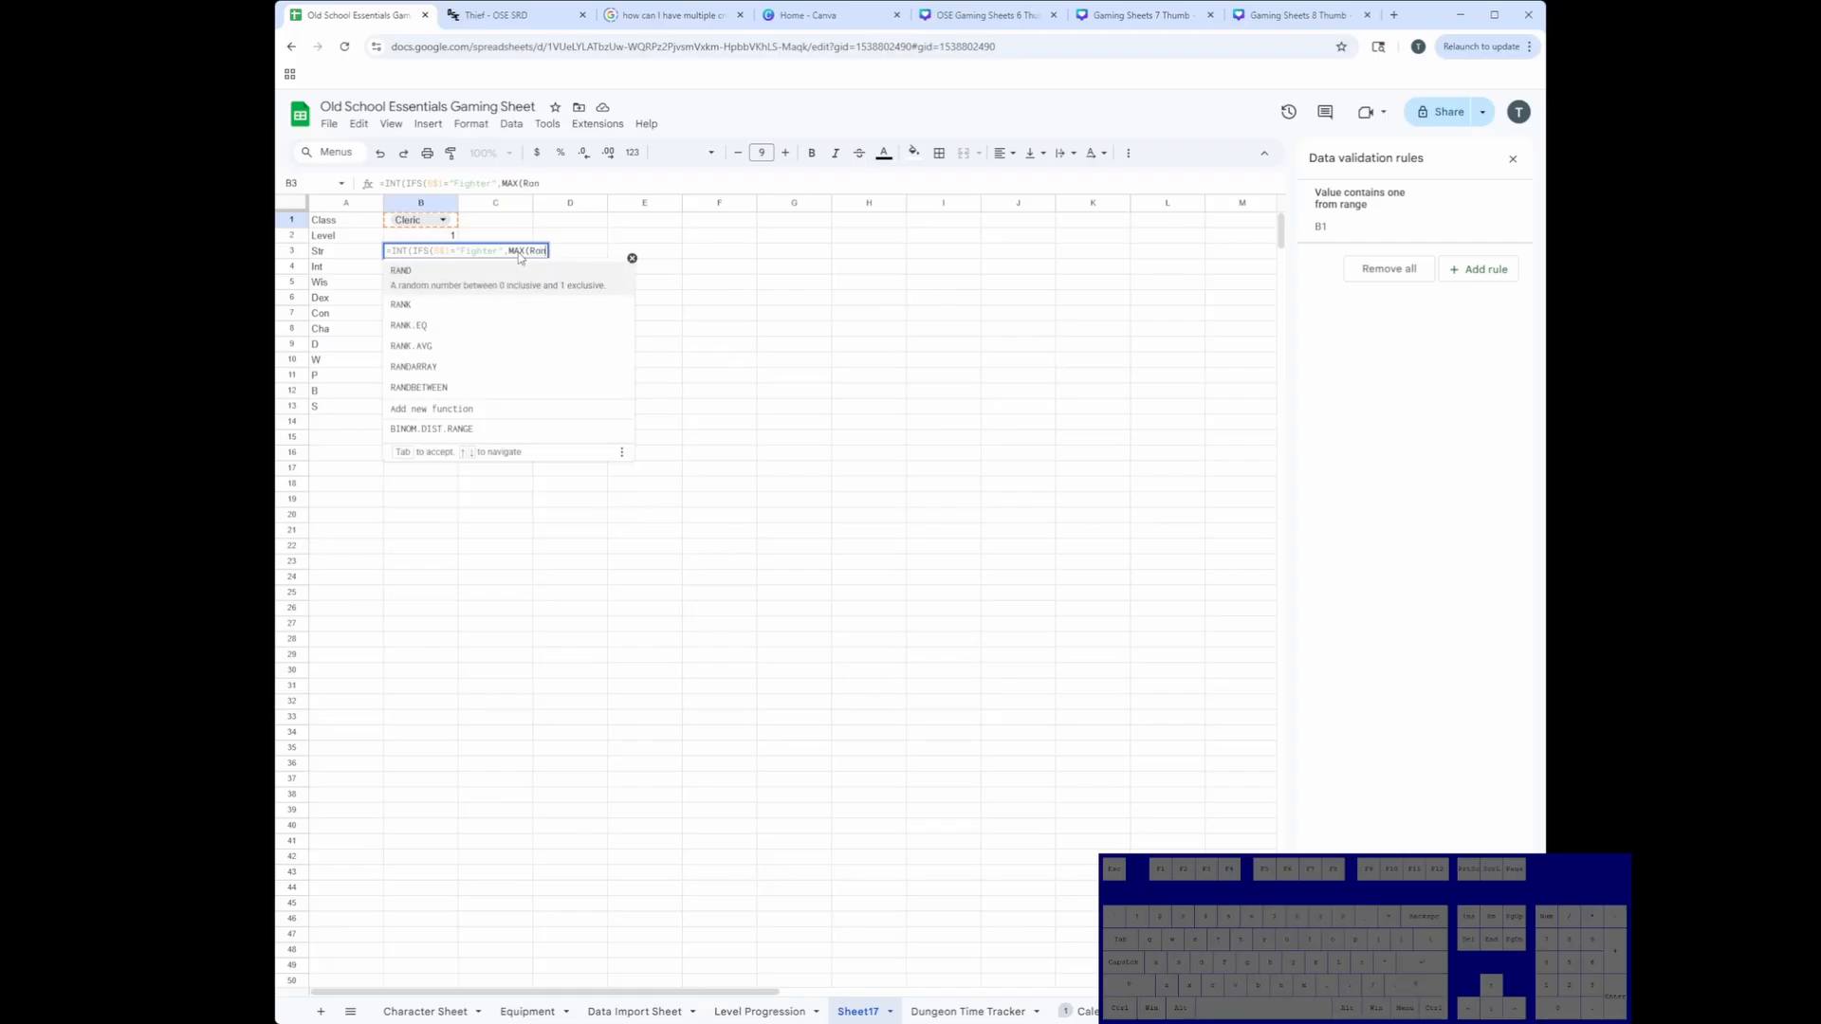
pyautogui.press('Down')
pyautogui.press('Down')
pyautogui.press('Down')
pyautogui.press('Down')
pyautogui.press('Down')
pyautogui.press('Tab')
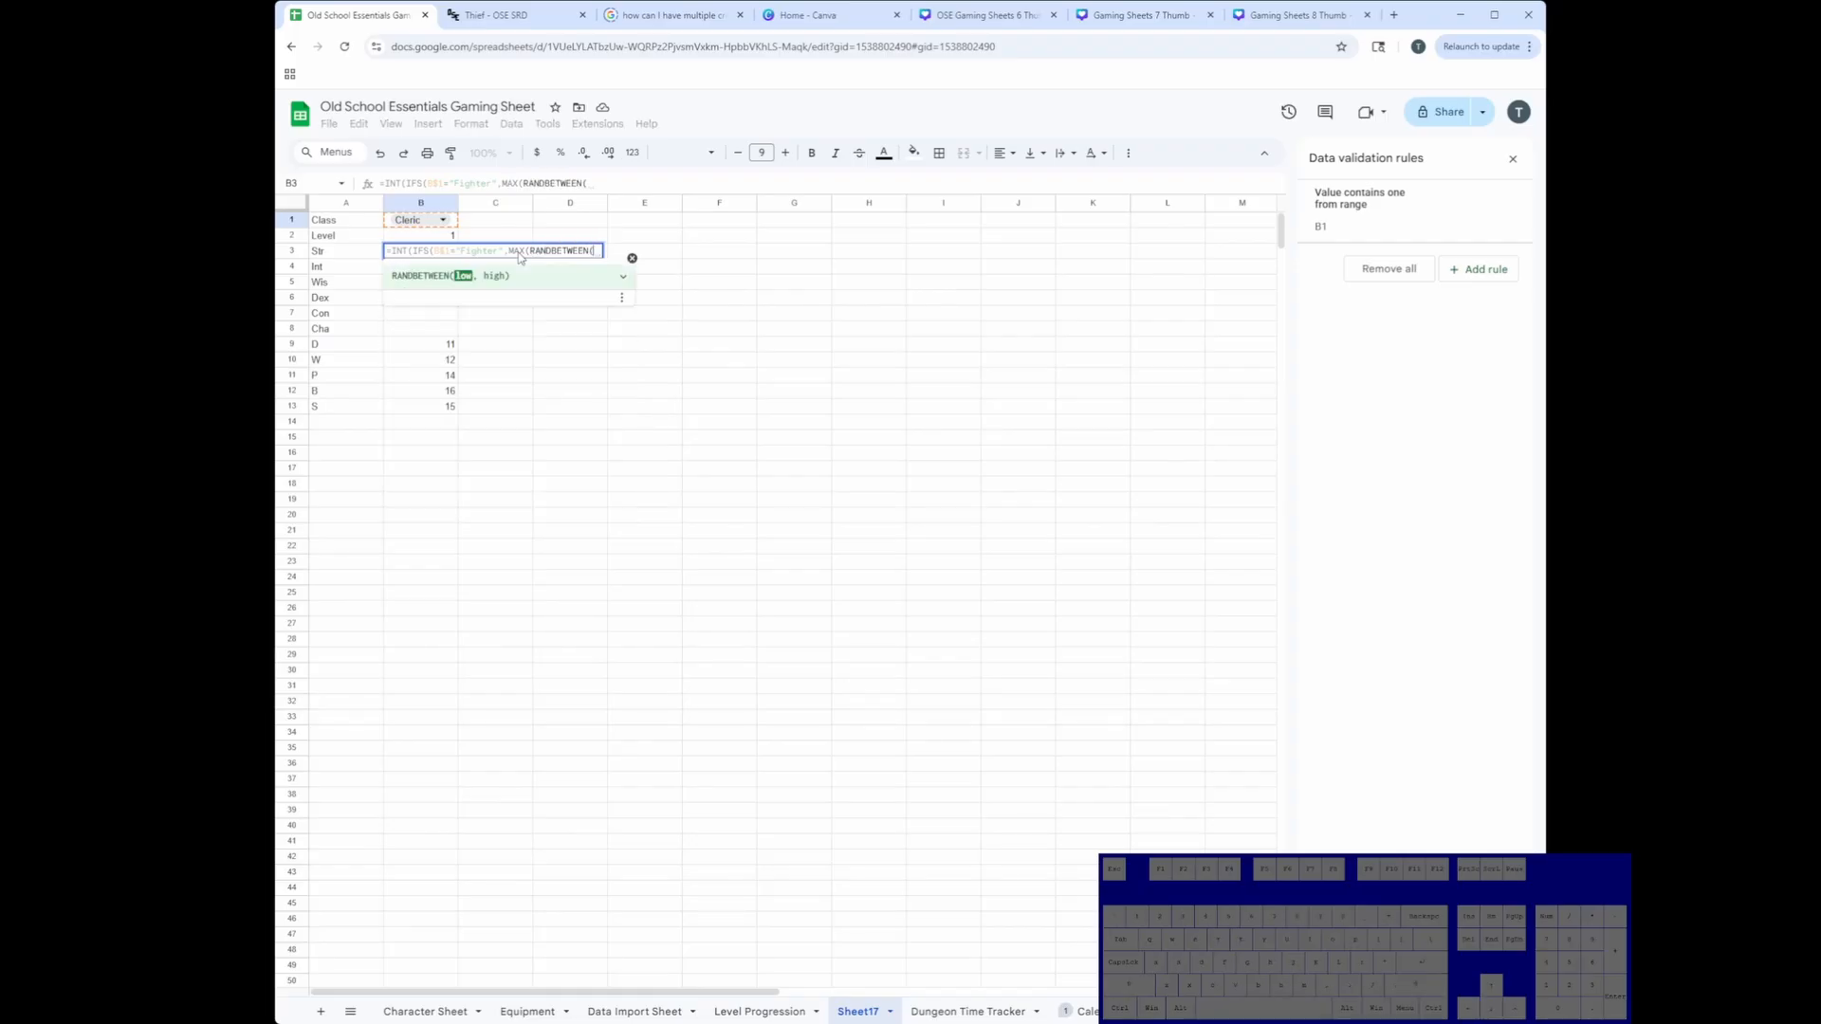
pyautogui.write('3,18')
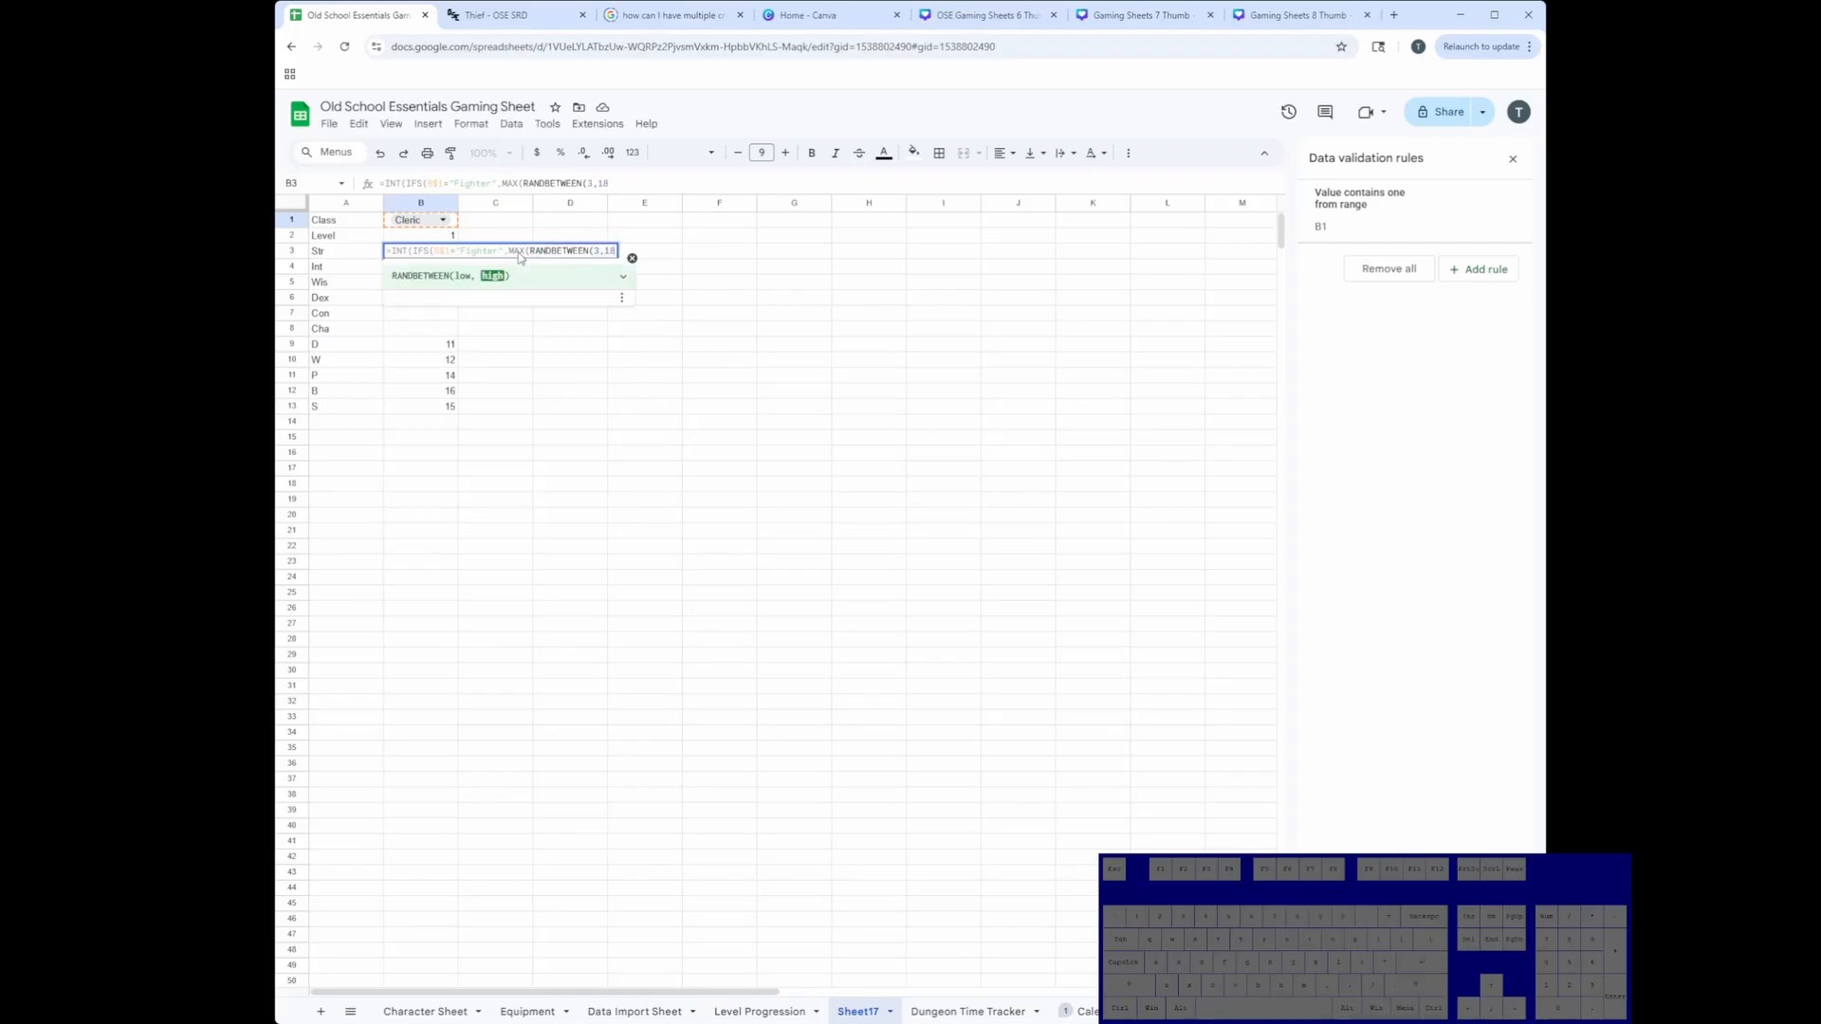
pyautogui.write('),')
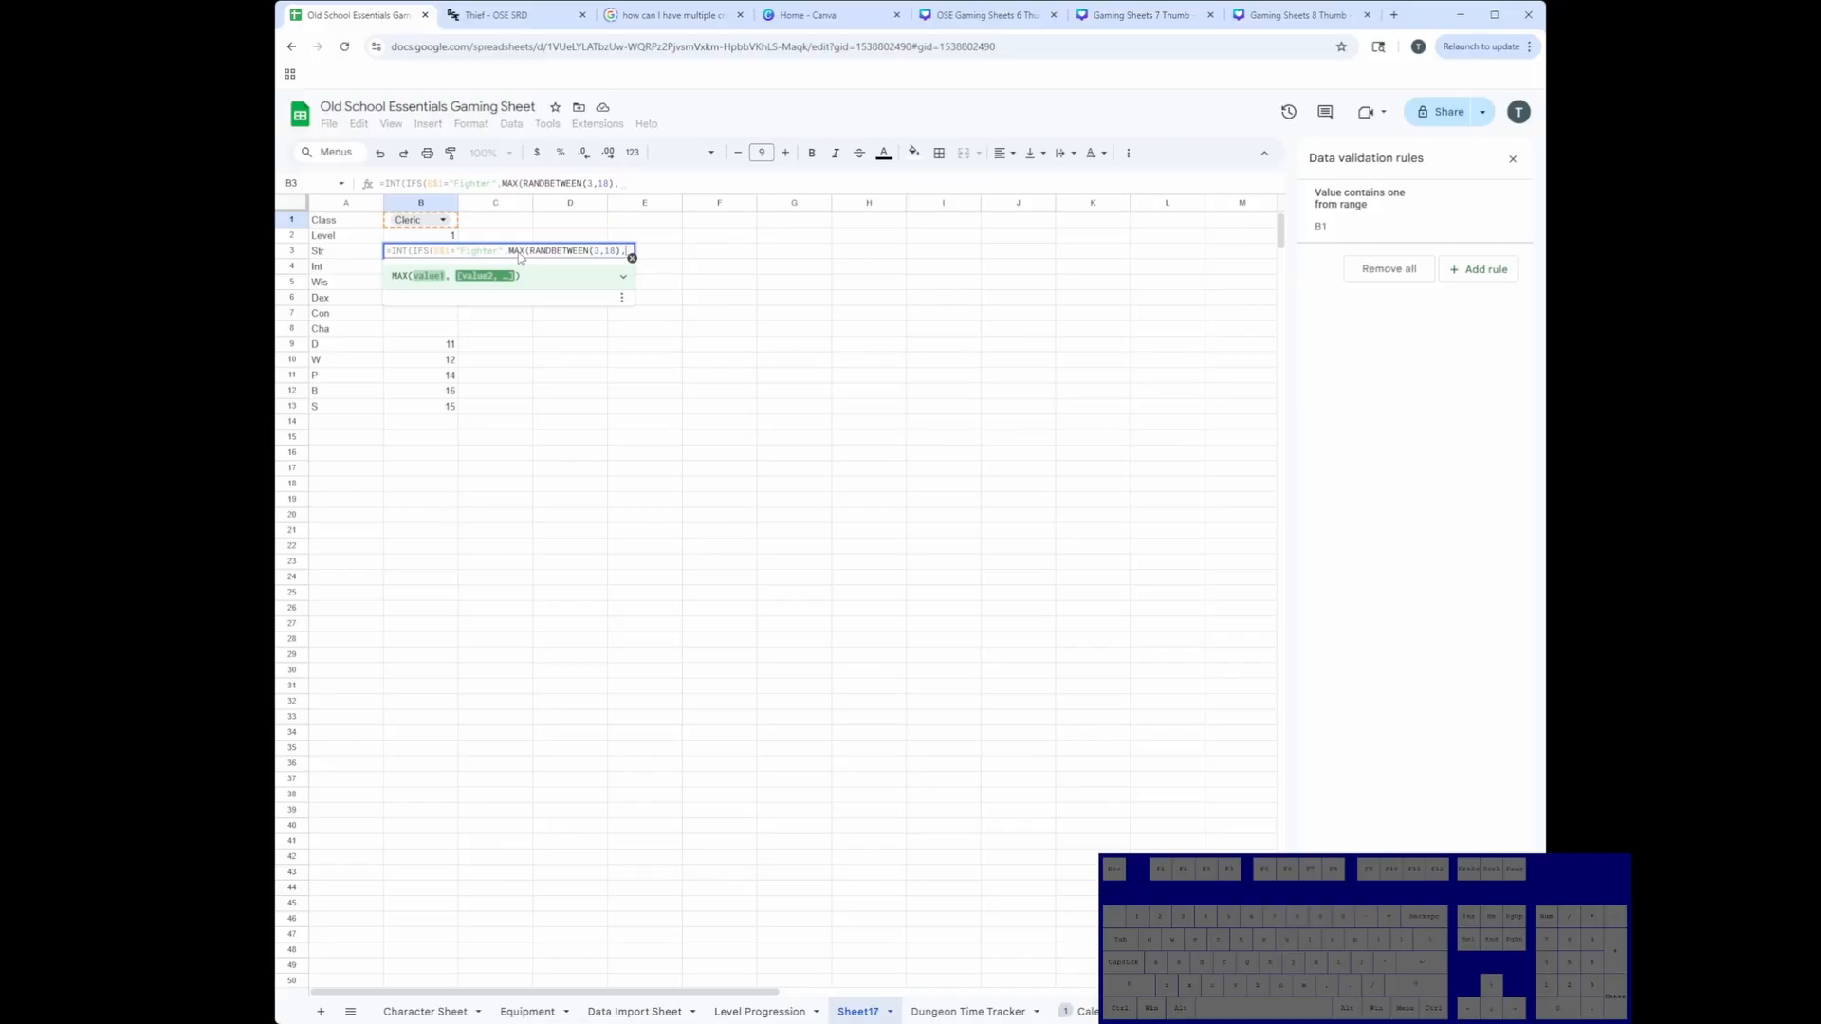
# Step: Add a second RANDBETWEEN(3,18) to the MAX function and close the Fighter result
pyautogui.write('RANDBETWEEN(')
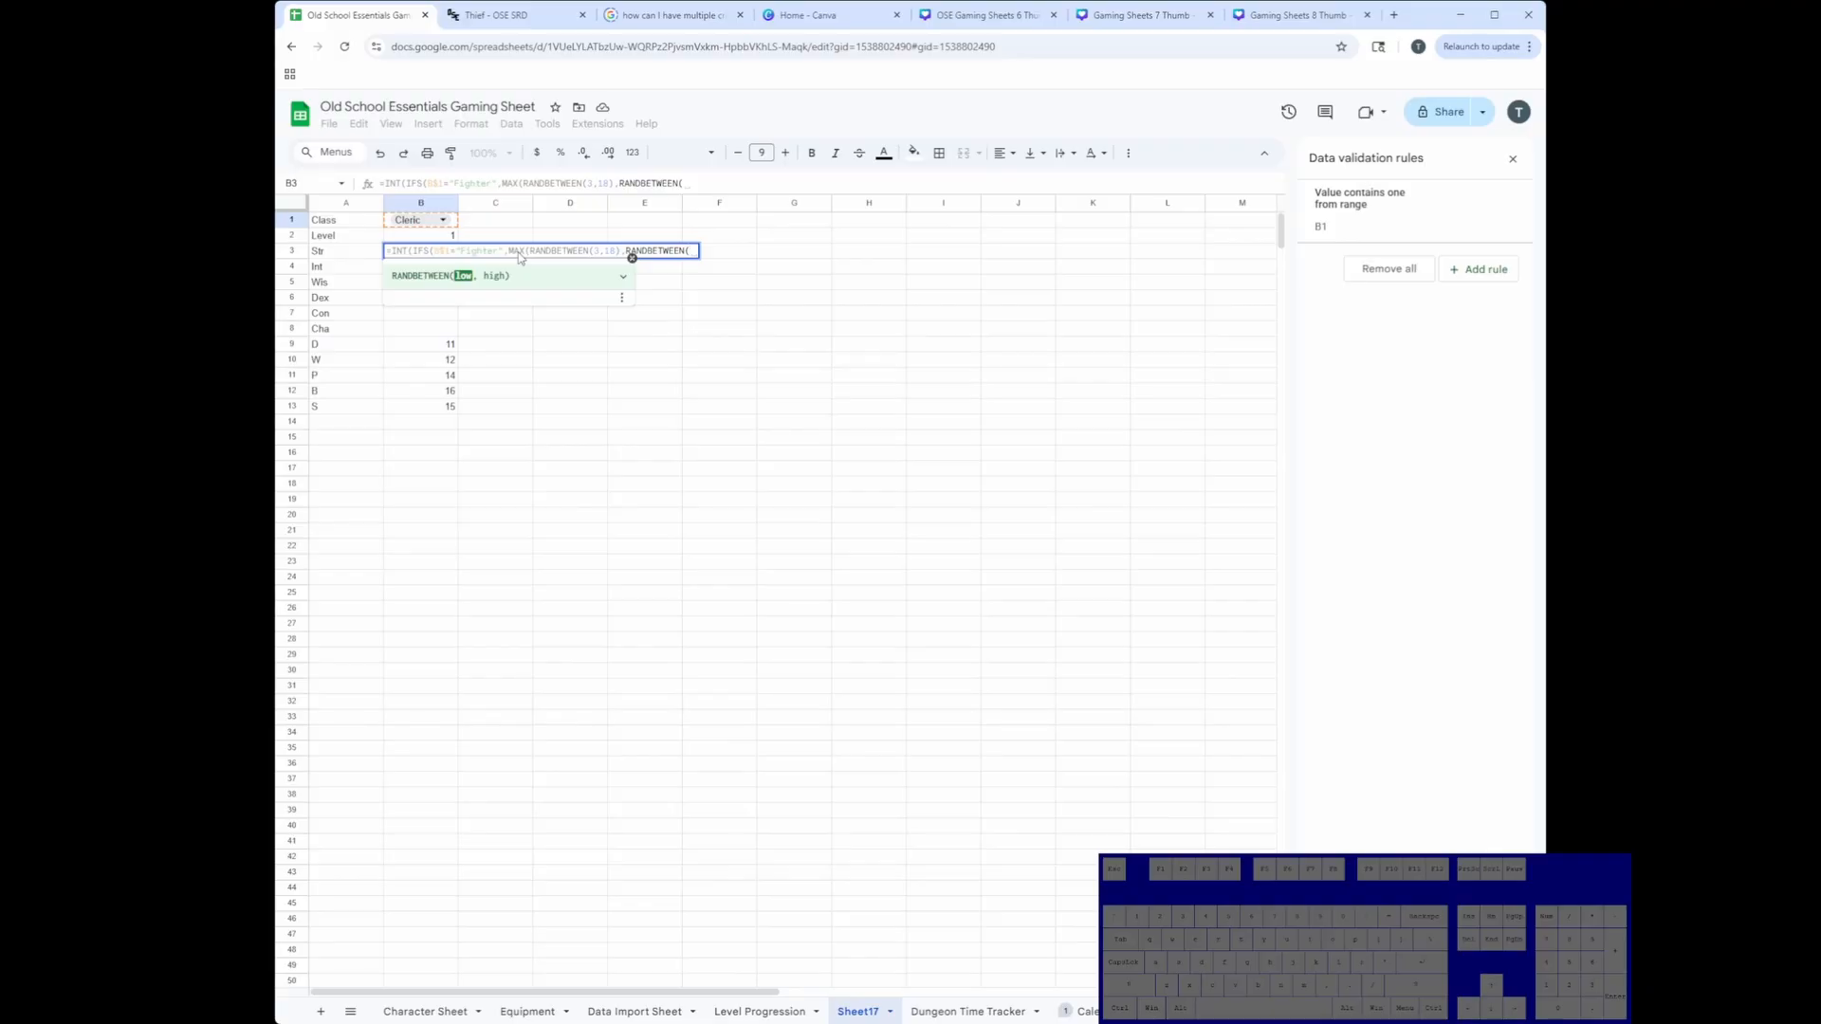
pyautogui.write('3,18)')
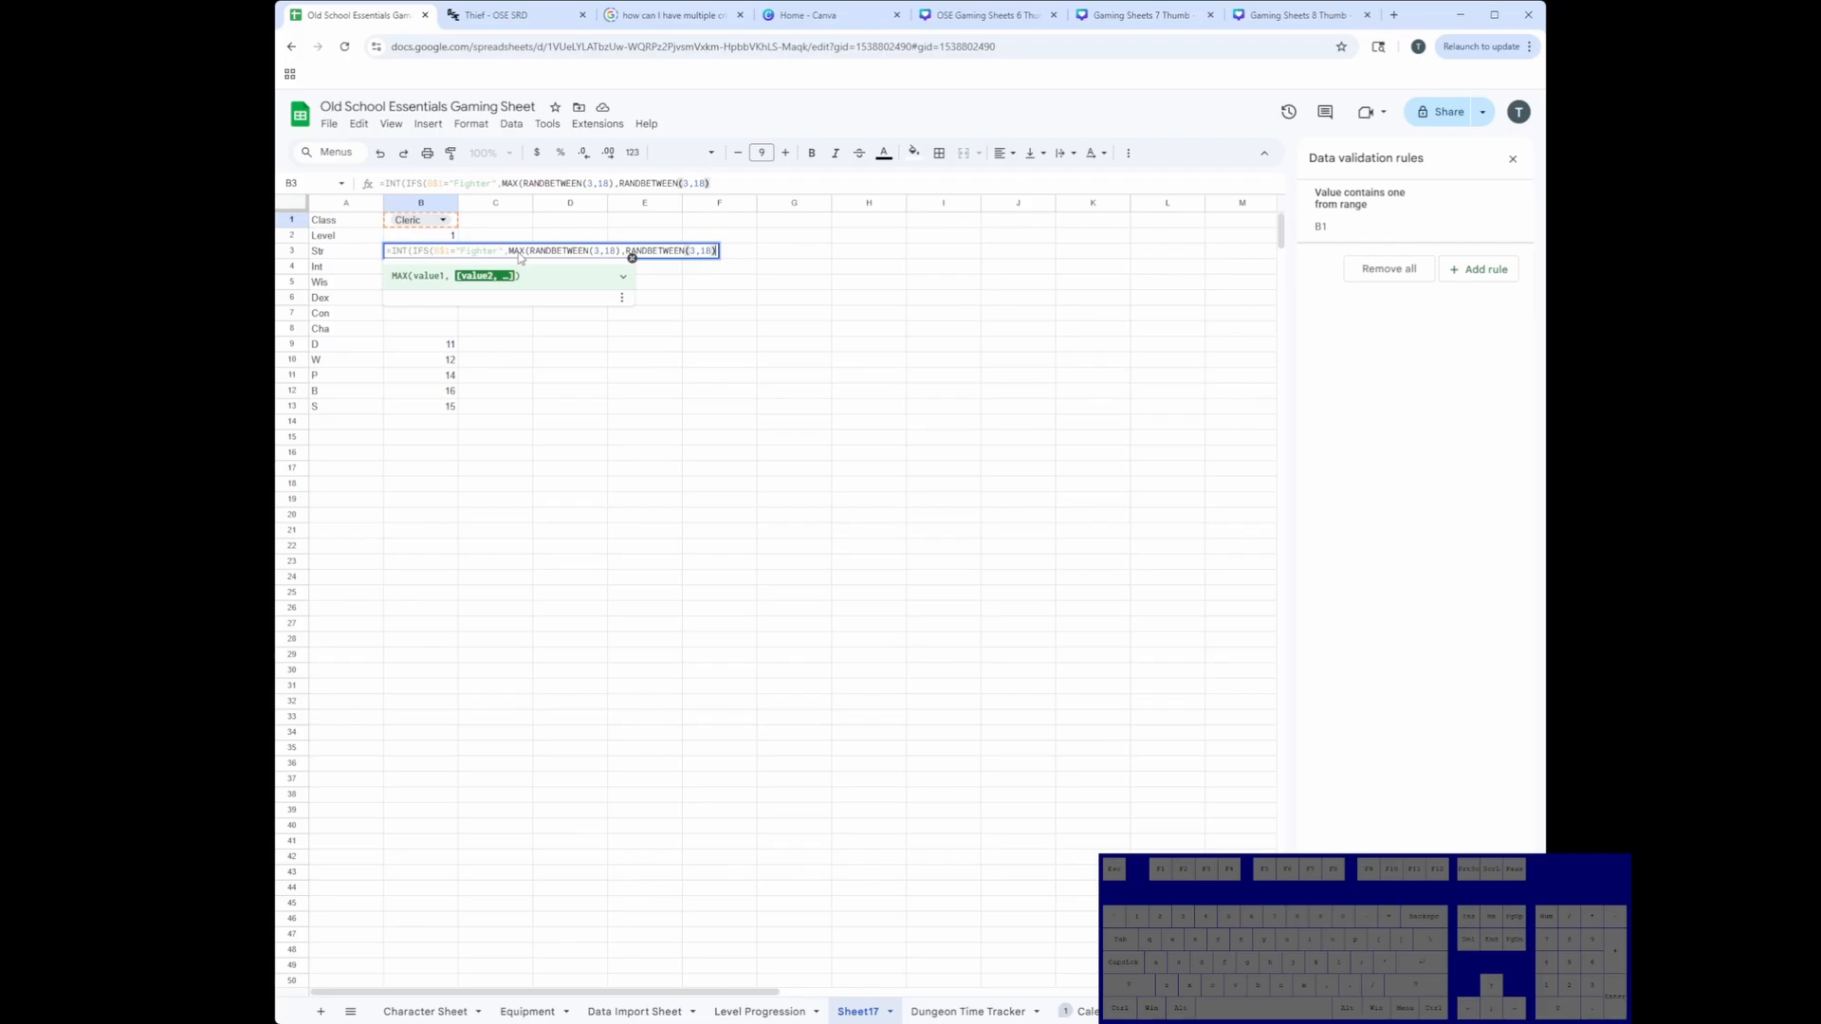
pyautogui.write('),')
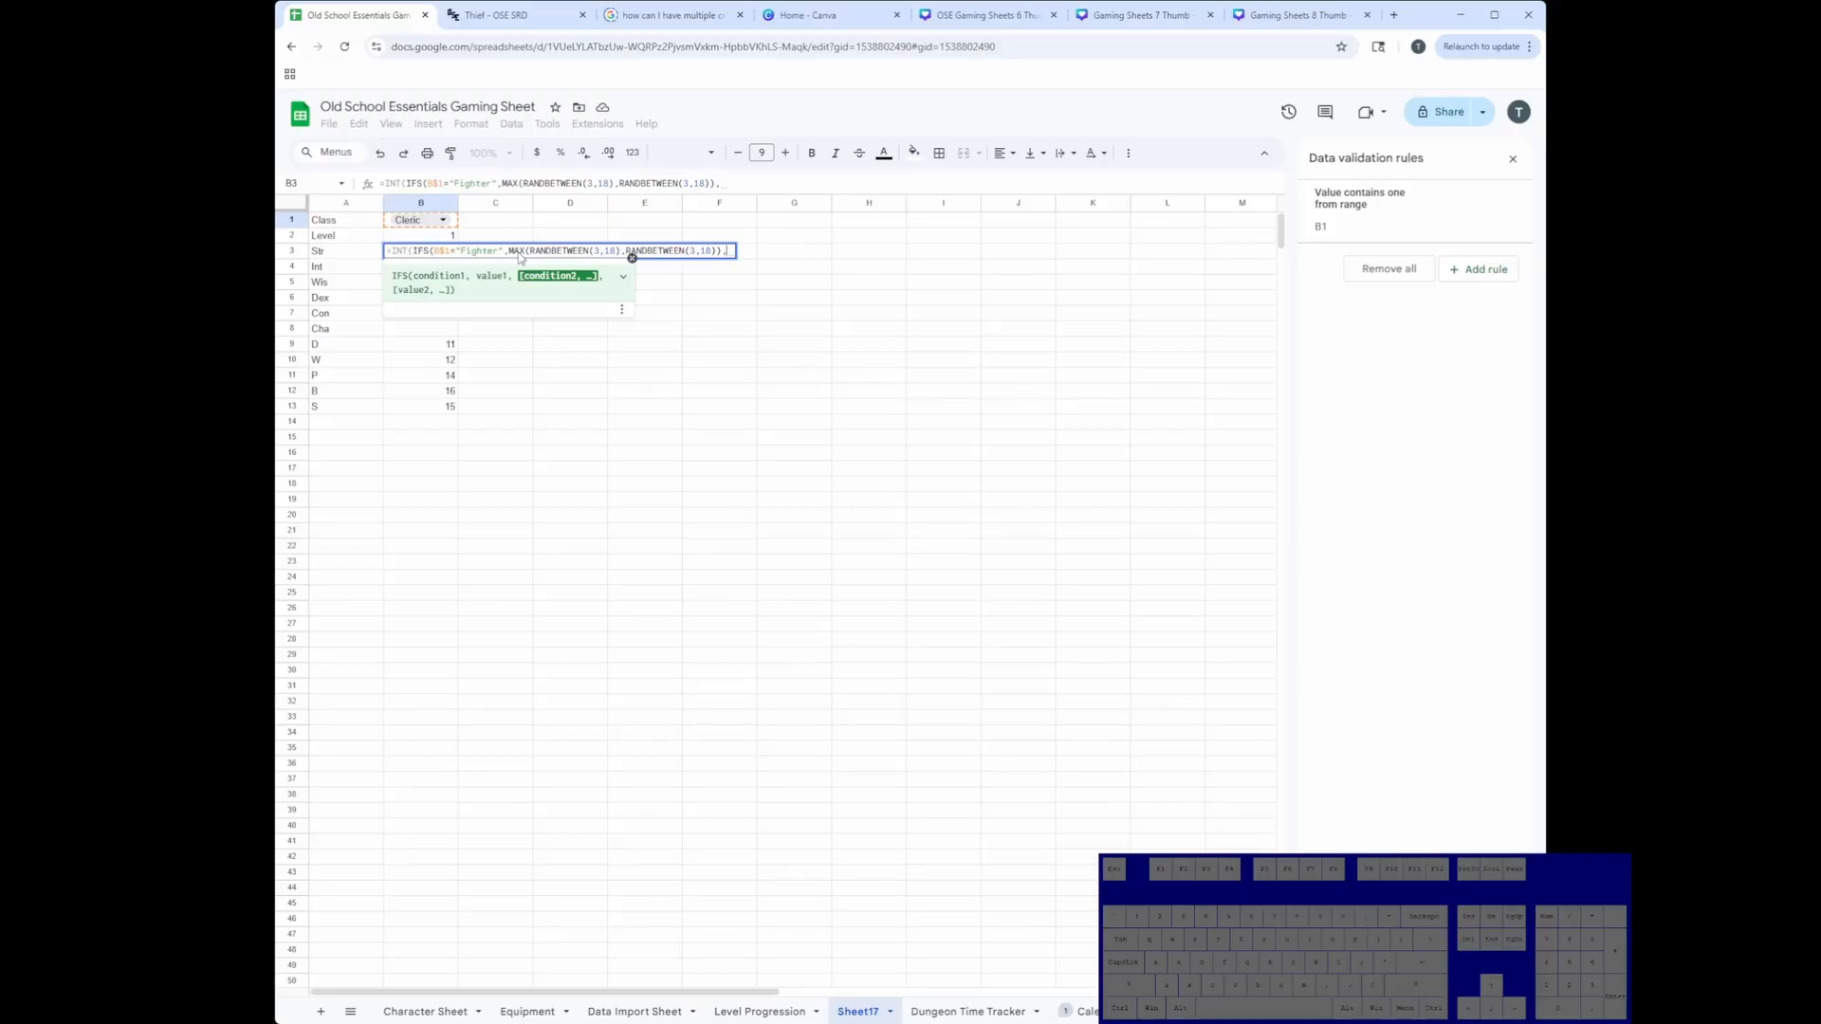
# Step: Add B$1="Magic User" as the second IFS condition in the B3 formula
pyautogui.write('B')
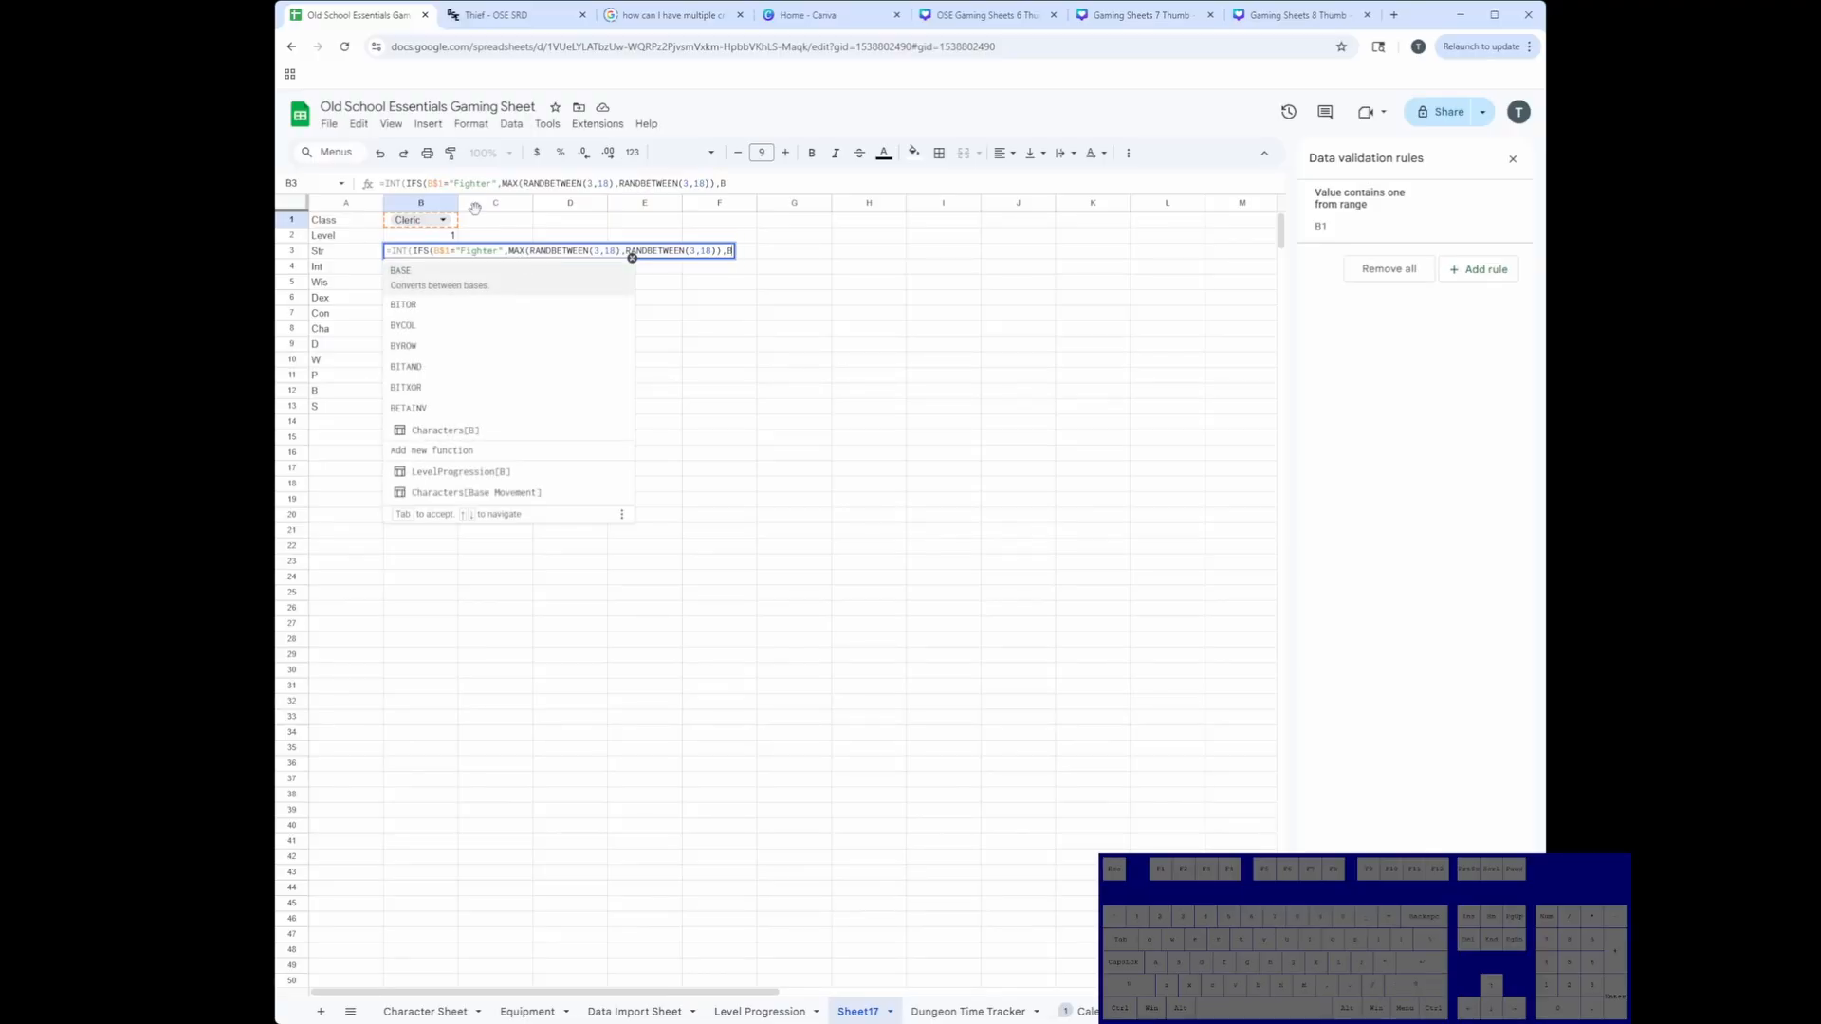
pyautogui.write('2')
pyautogui.press('BackSpace')
pyautogui.write('$1=')
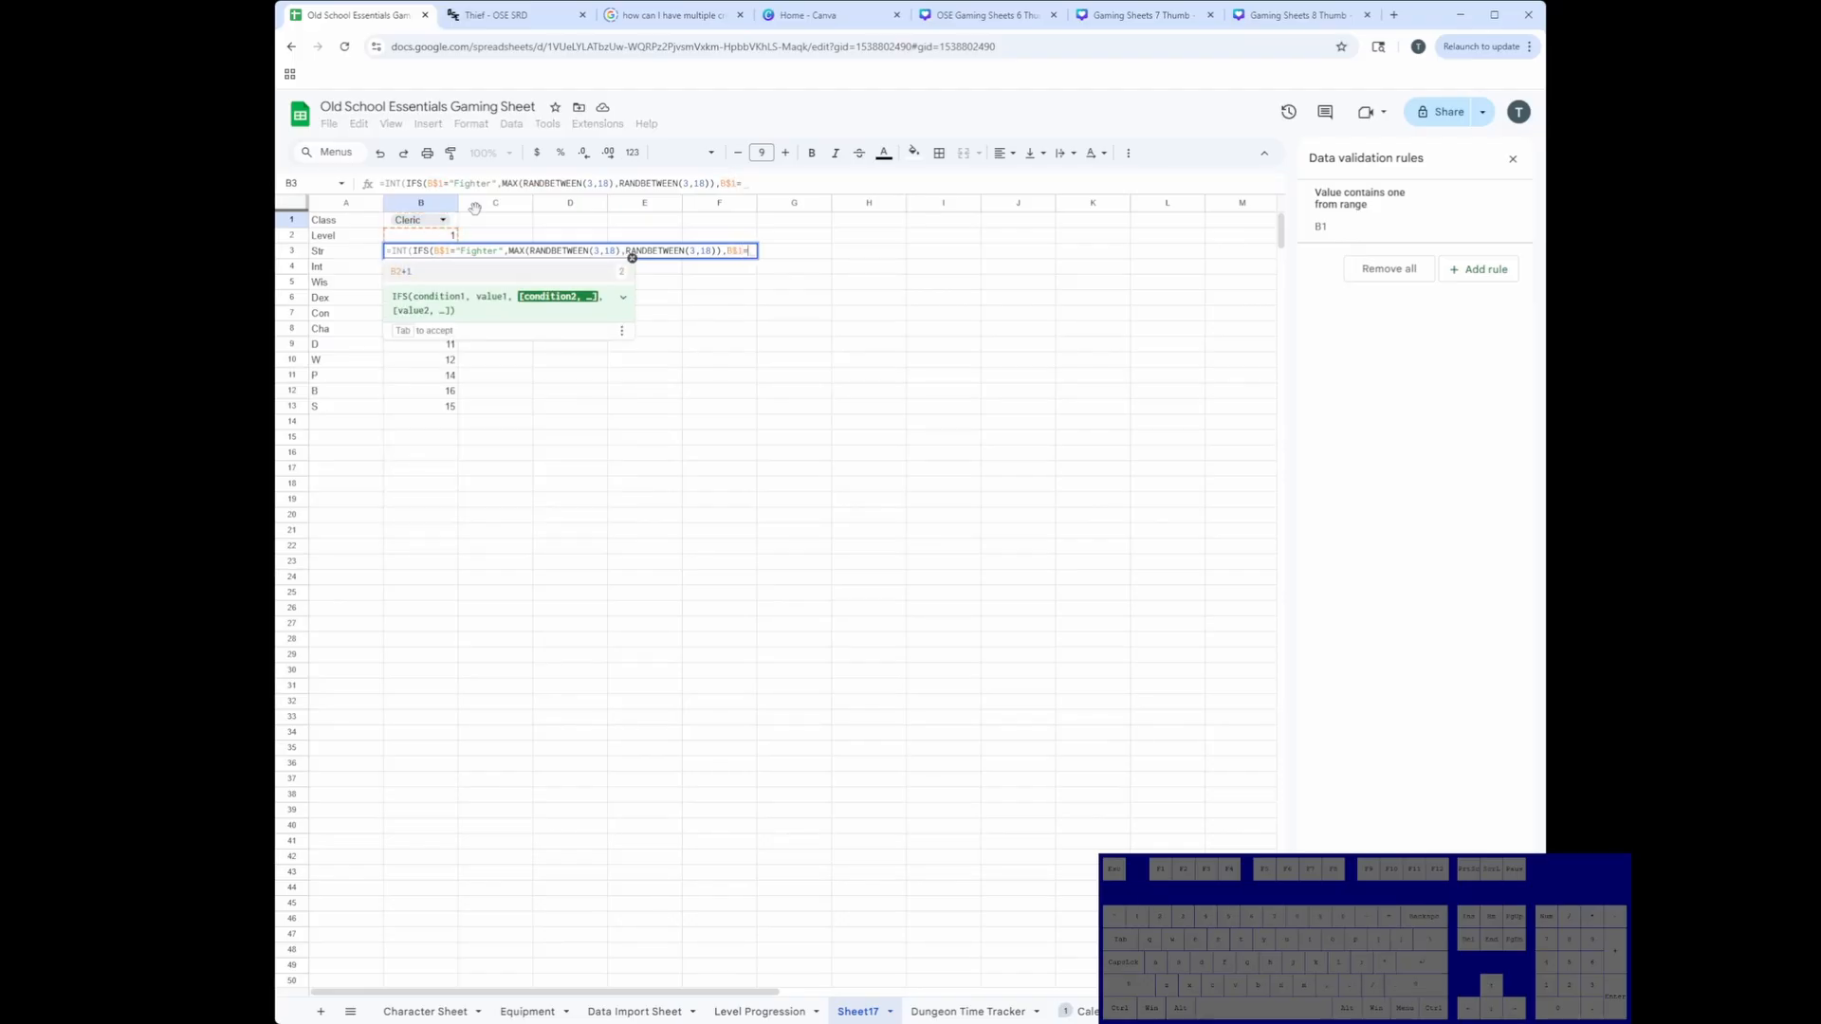
pyautogui.write('"Magic')
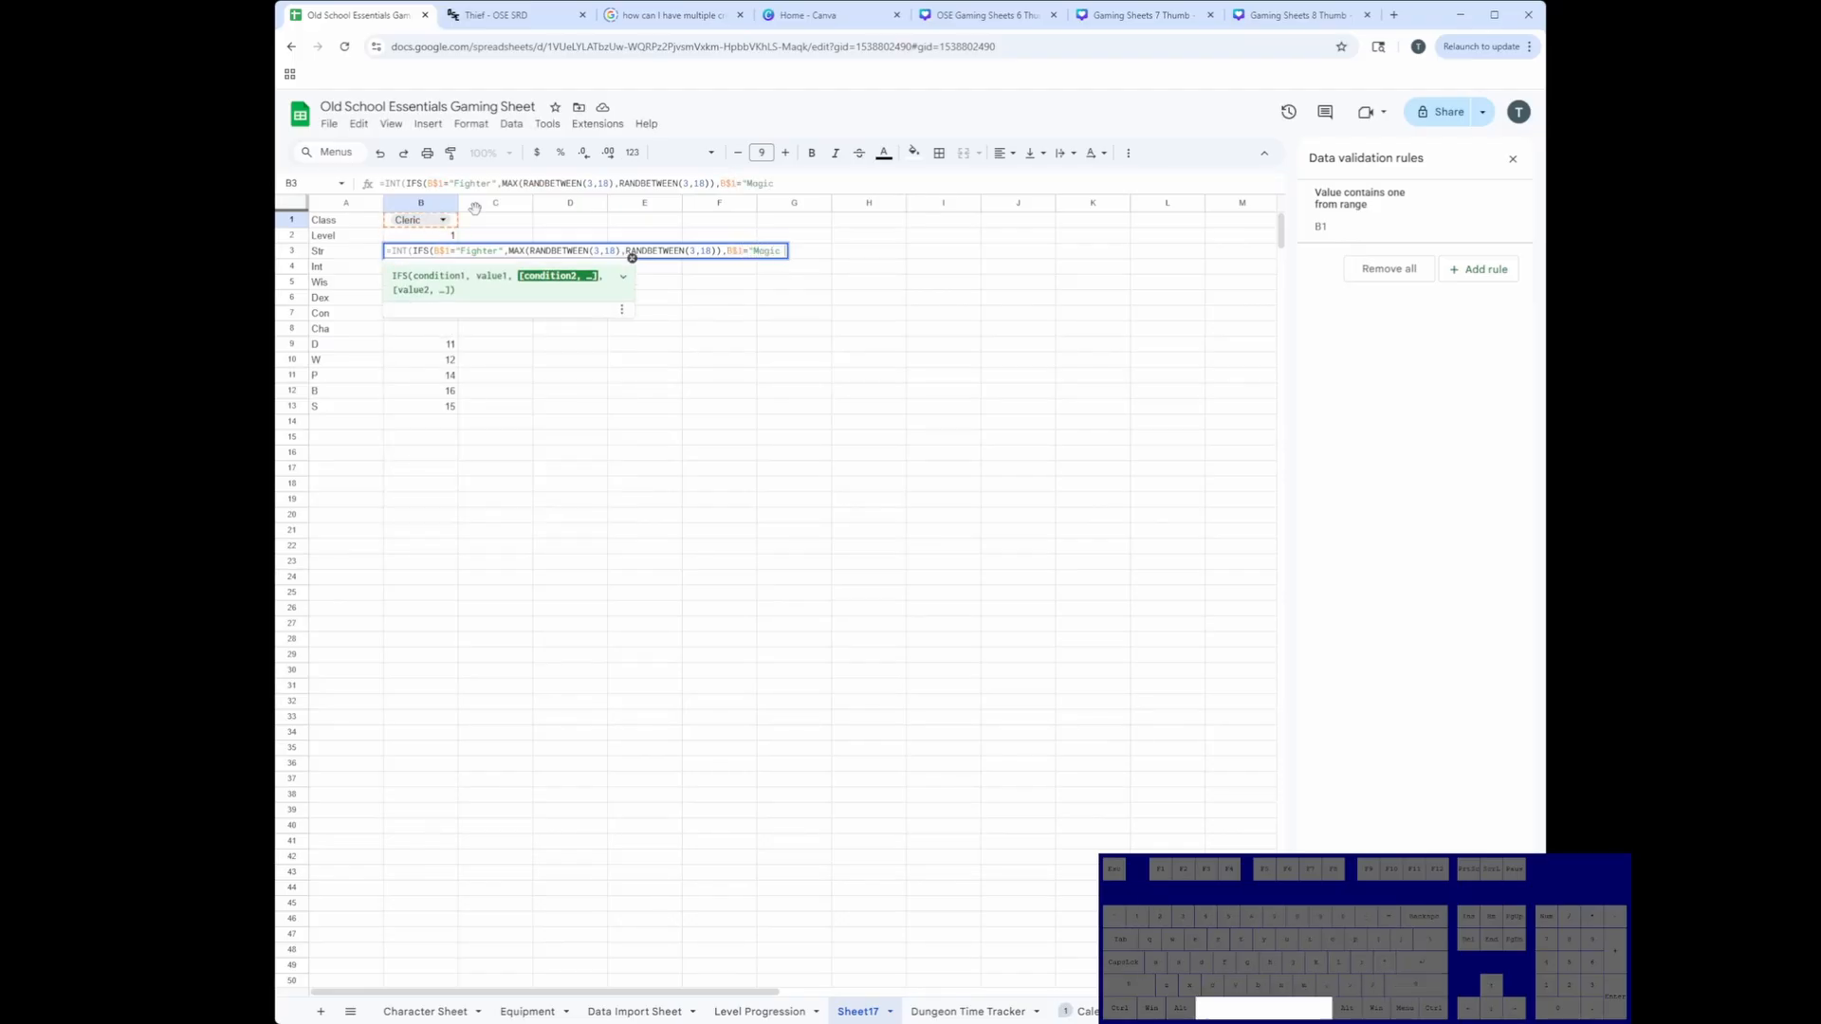
pyautogui.write(' Used",')
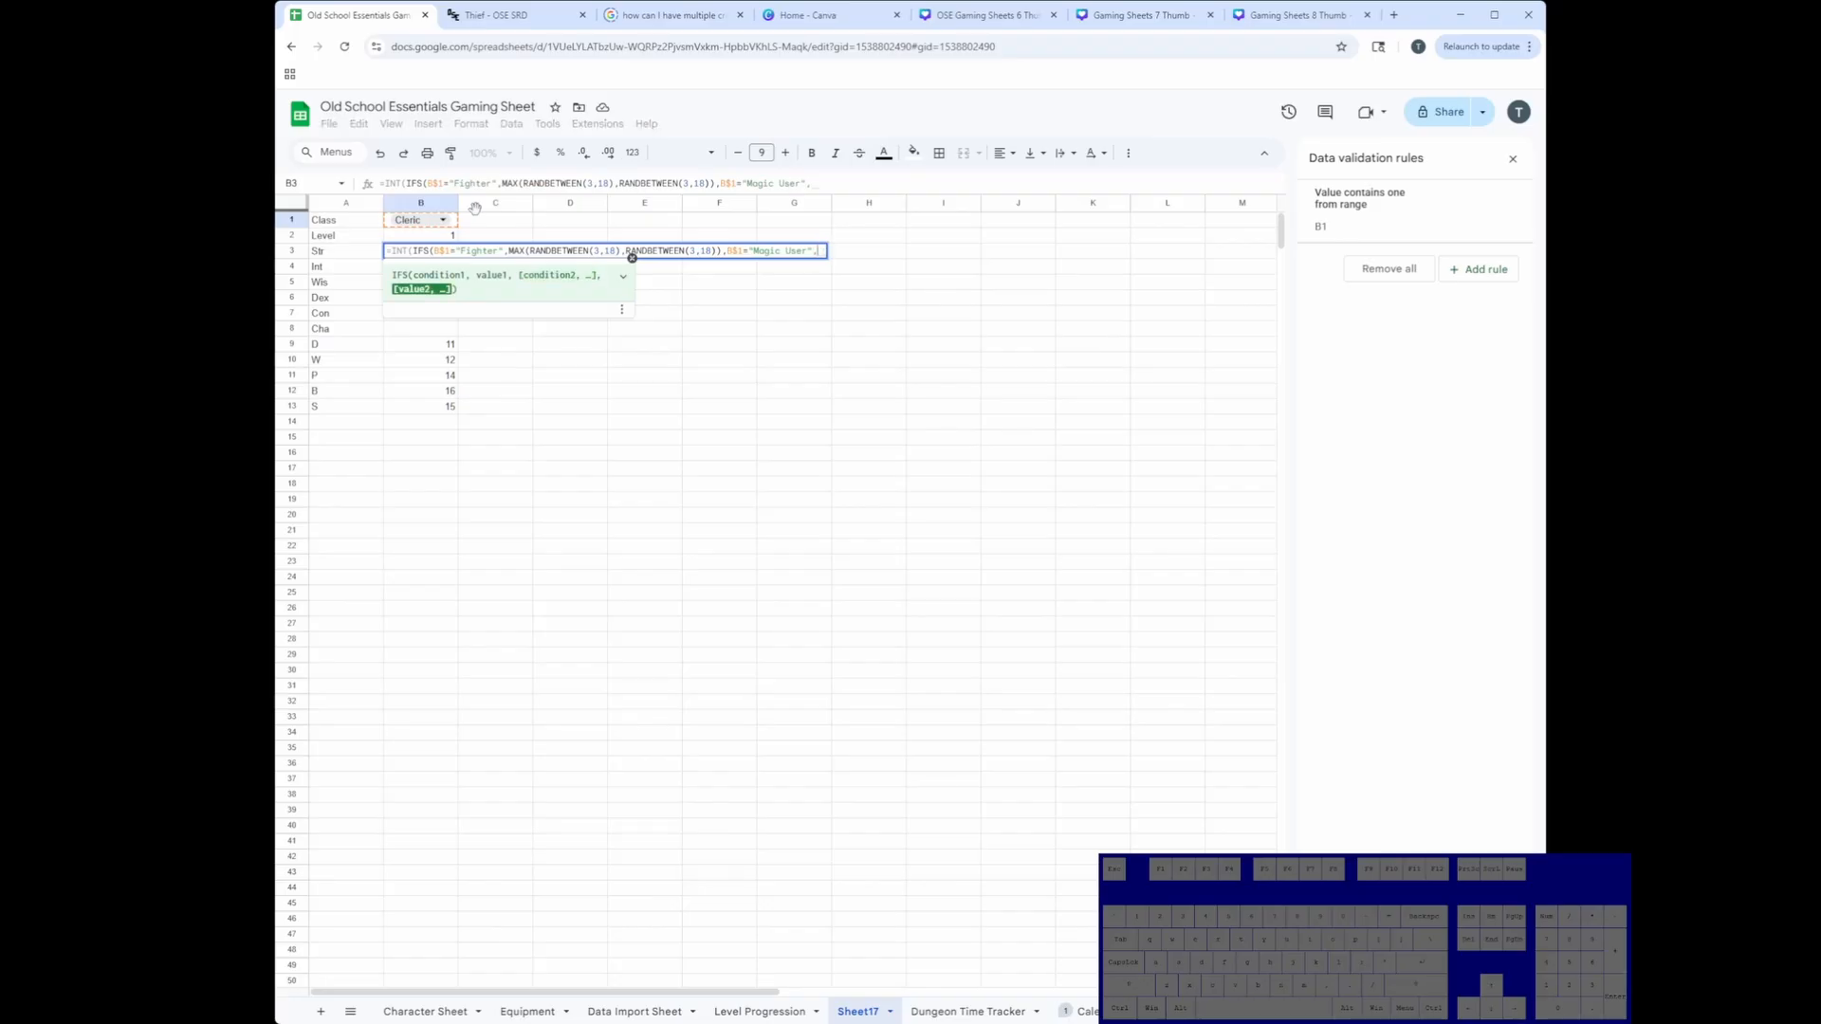
# Step: Use a MIN function as the Magic User result in B3, with RANDBETWEEN(3,18) as its first argument
pyautogui.write('Min')
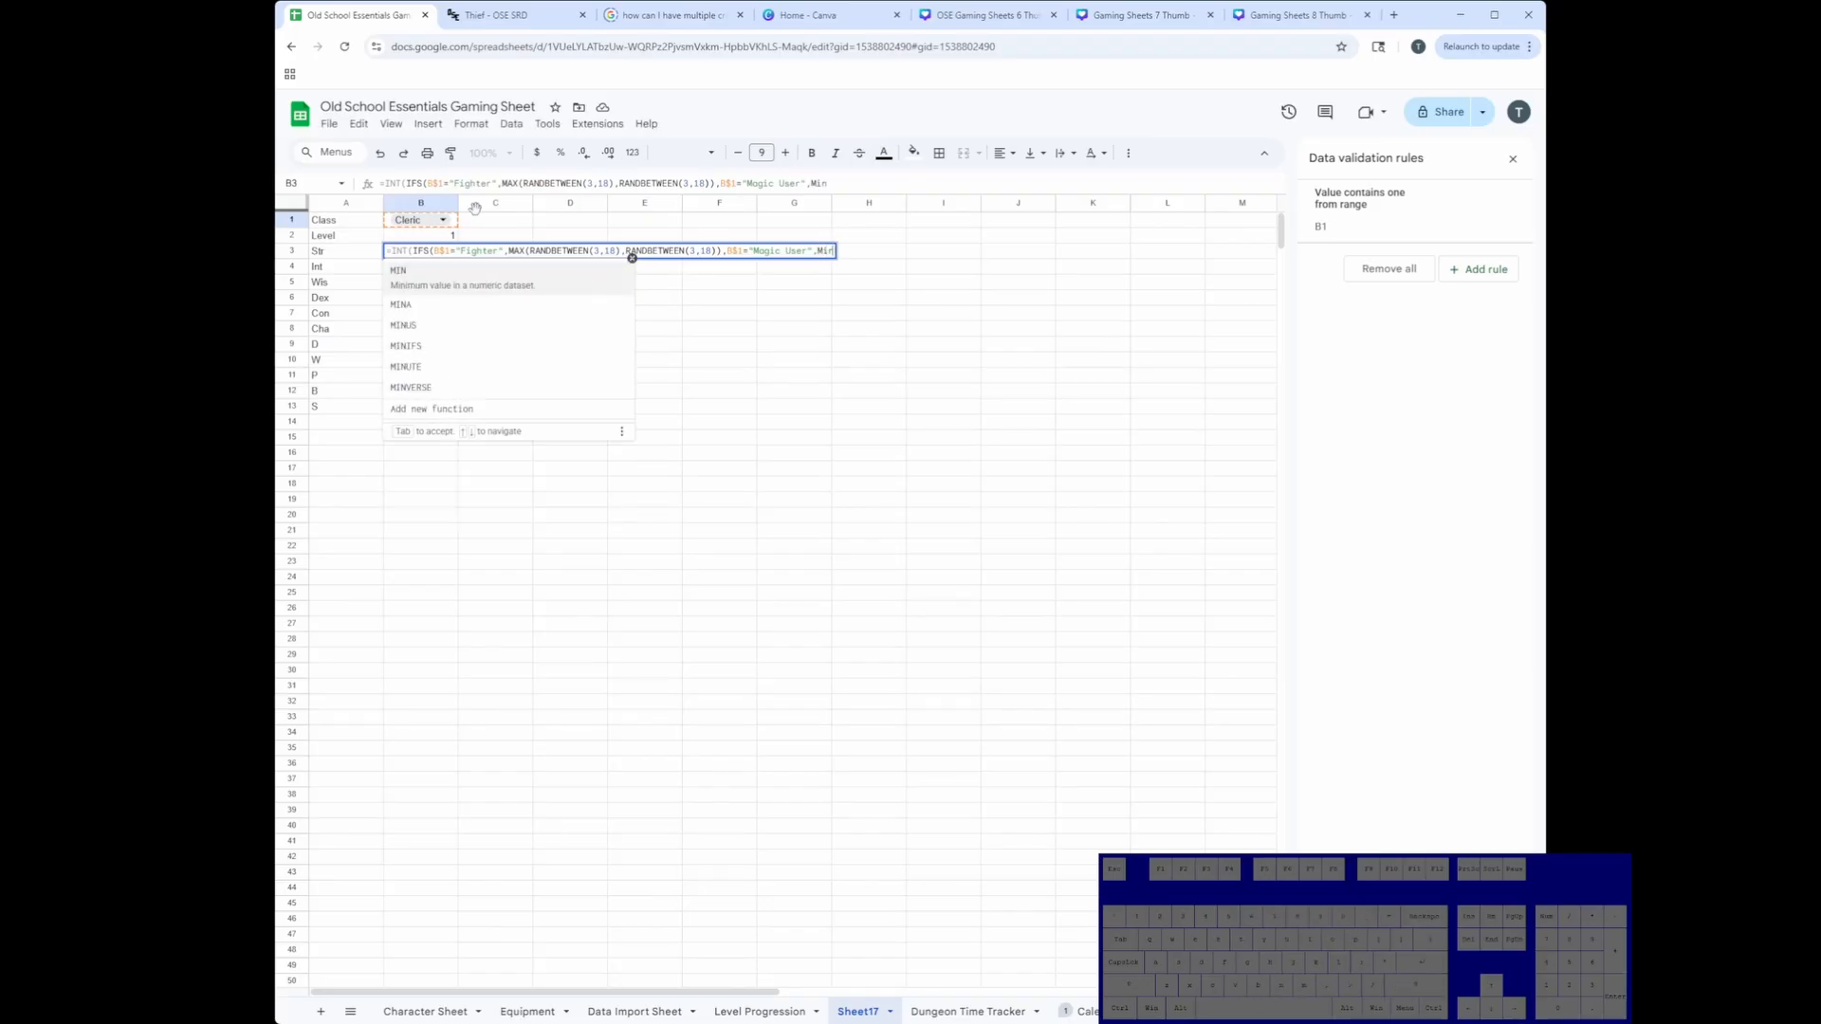
pyautogui.press('Tab')
pyautogui.write('Rand')
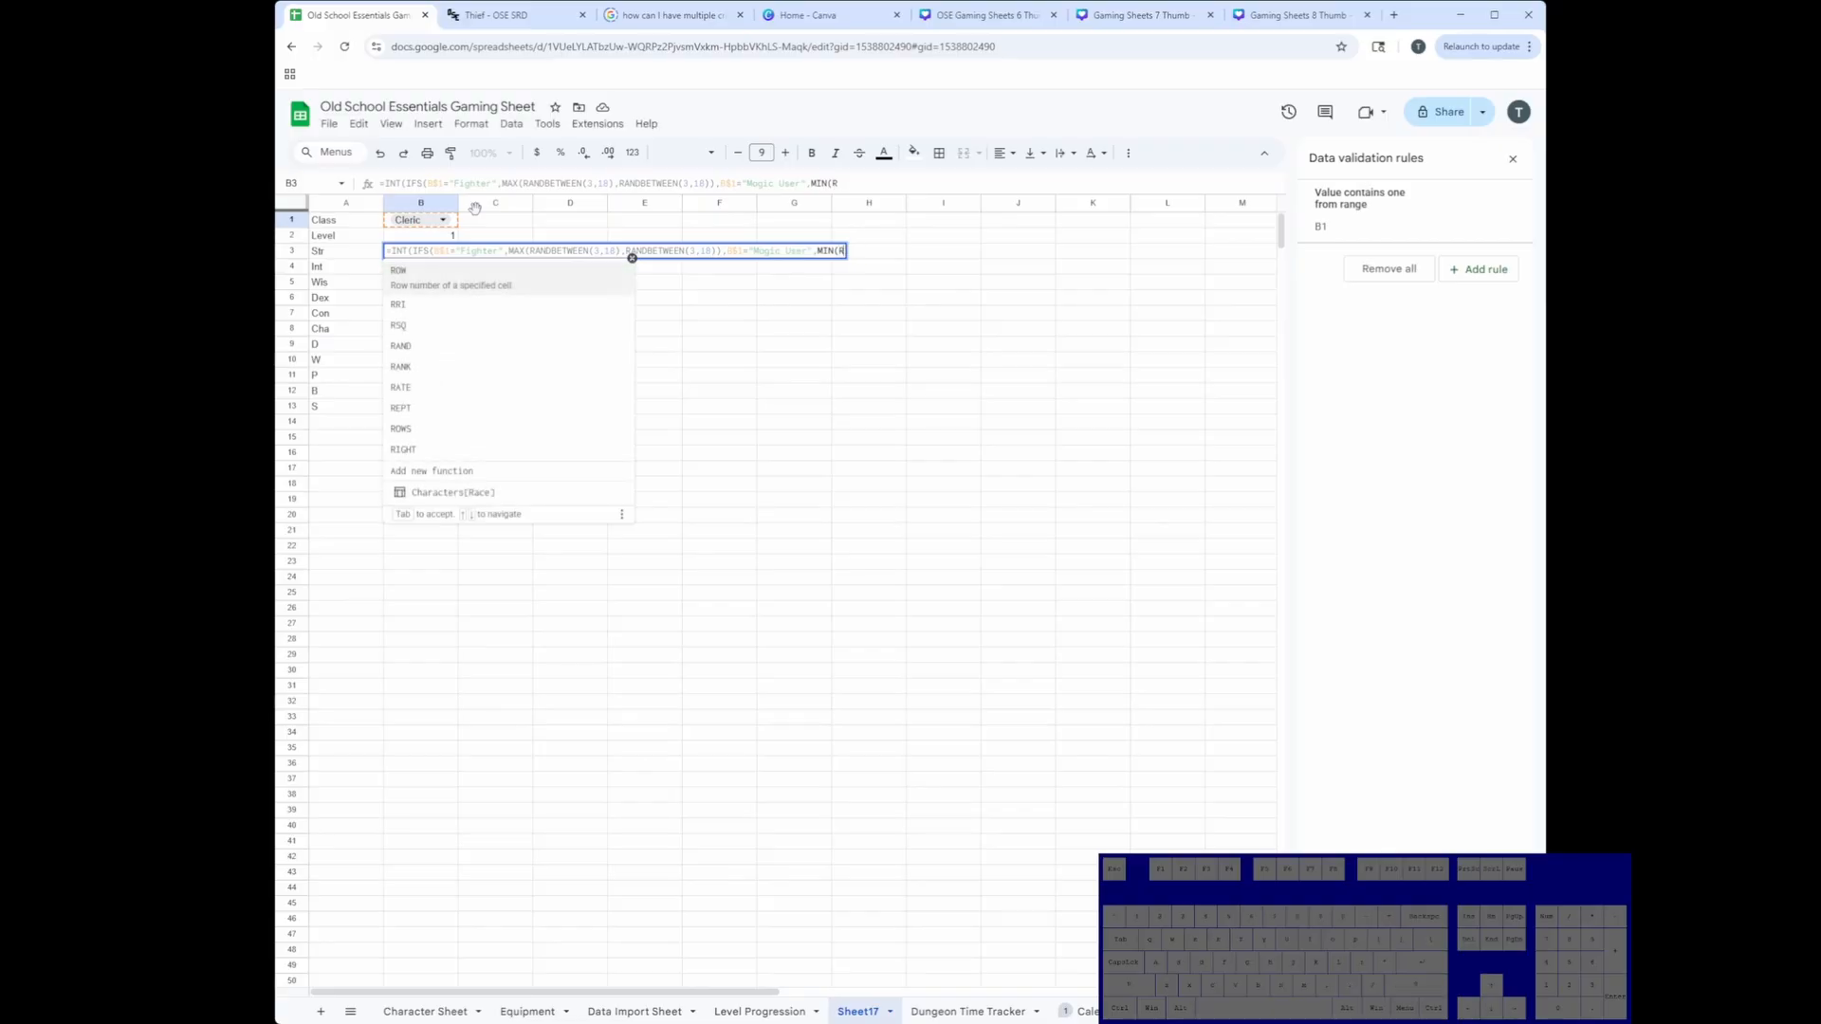
pyautogui.press('Down')
pyautogui.press('Down')
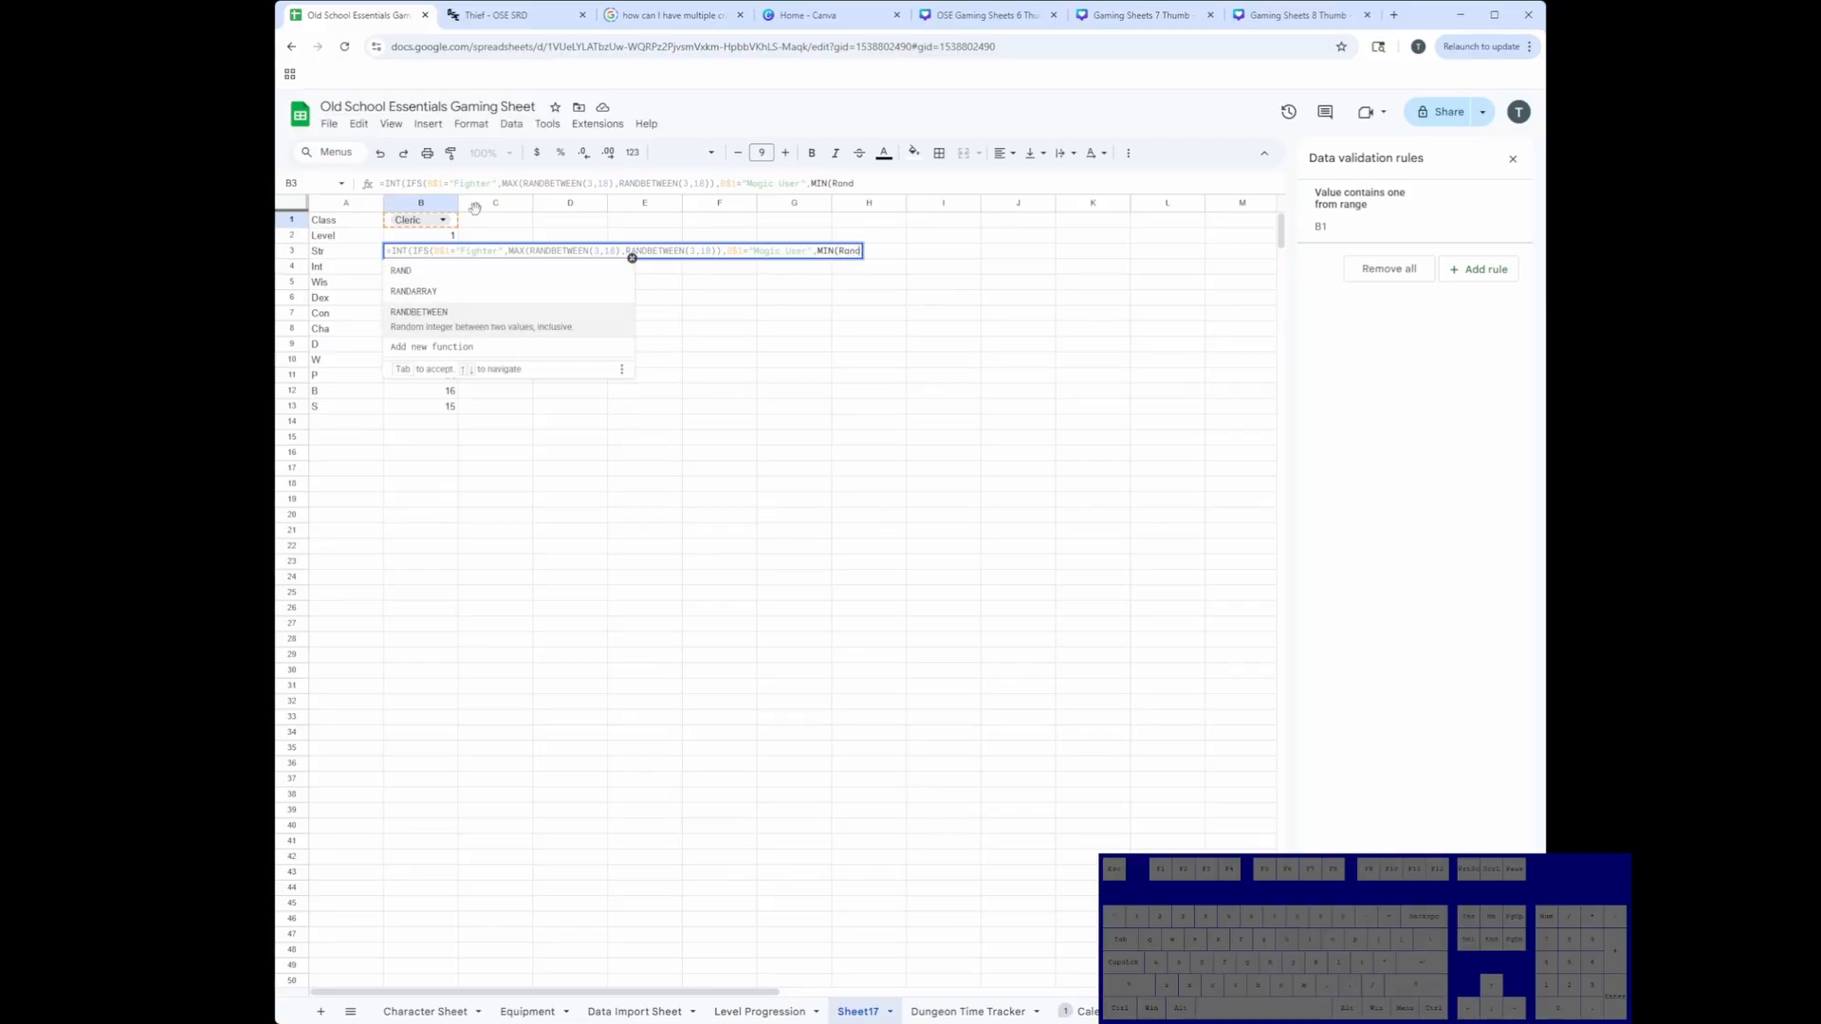
pyautogui.press('Tab')
pyautogui.write('3,18')
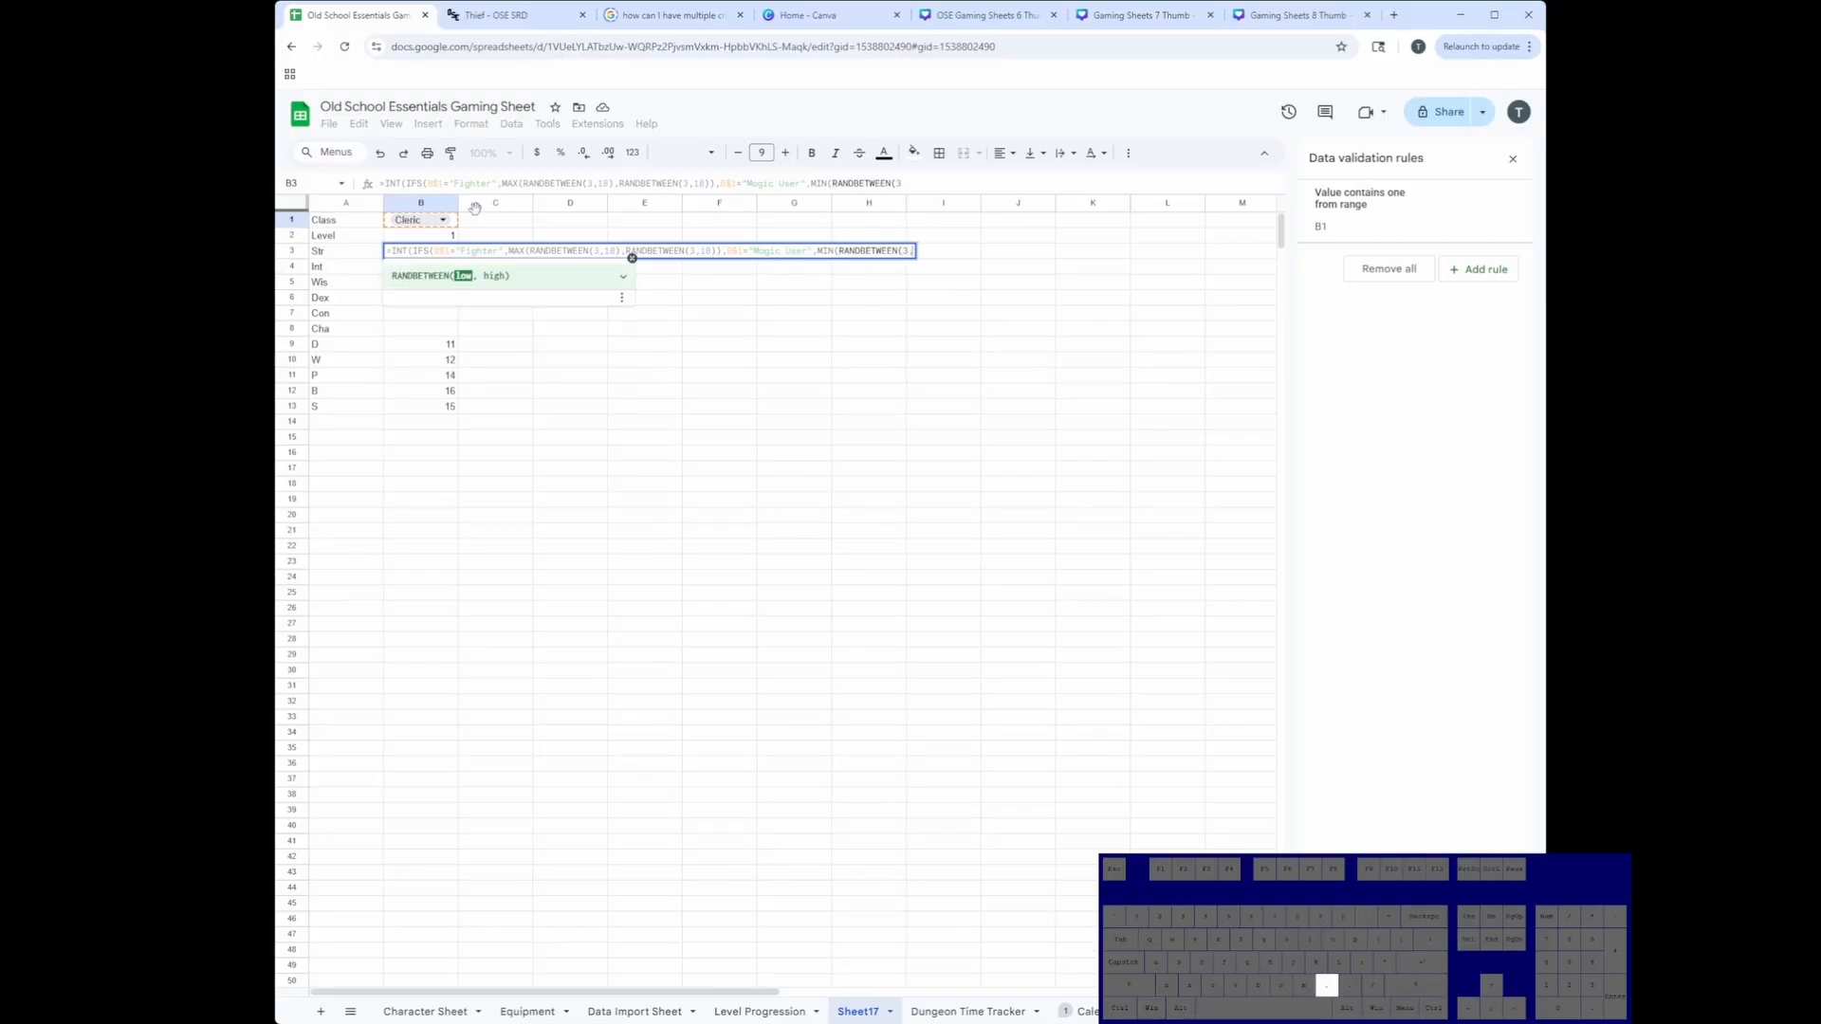
pyautogui.write(')')
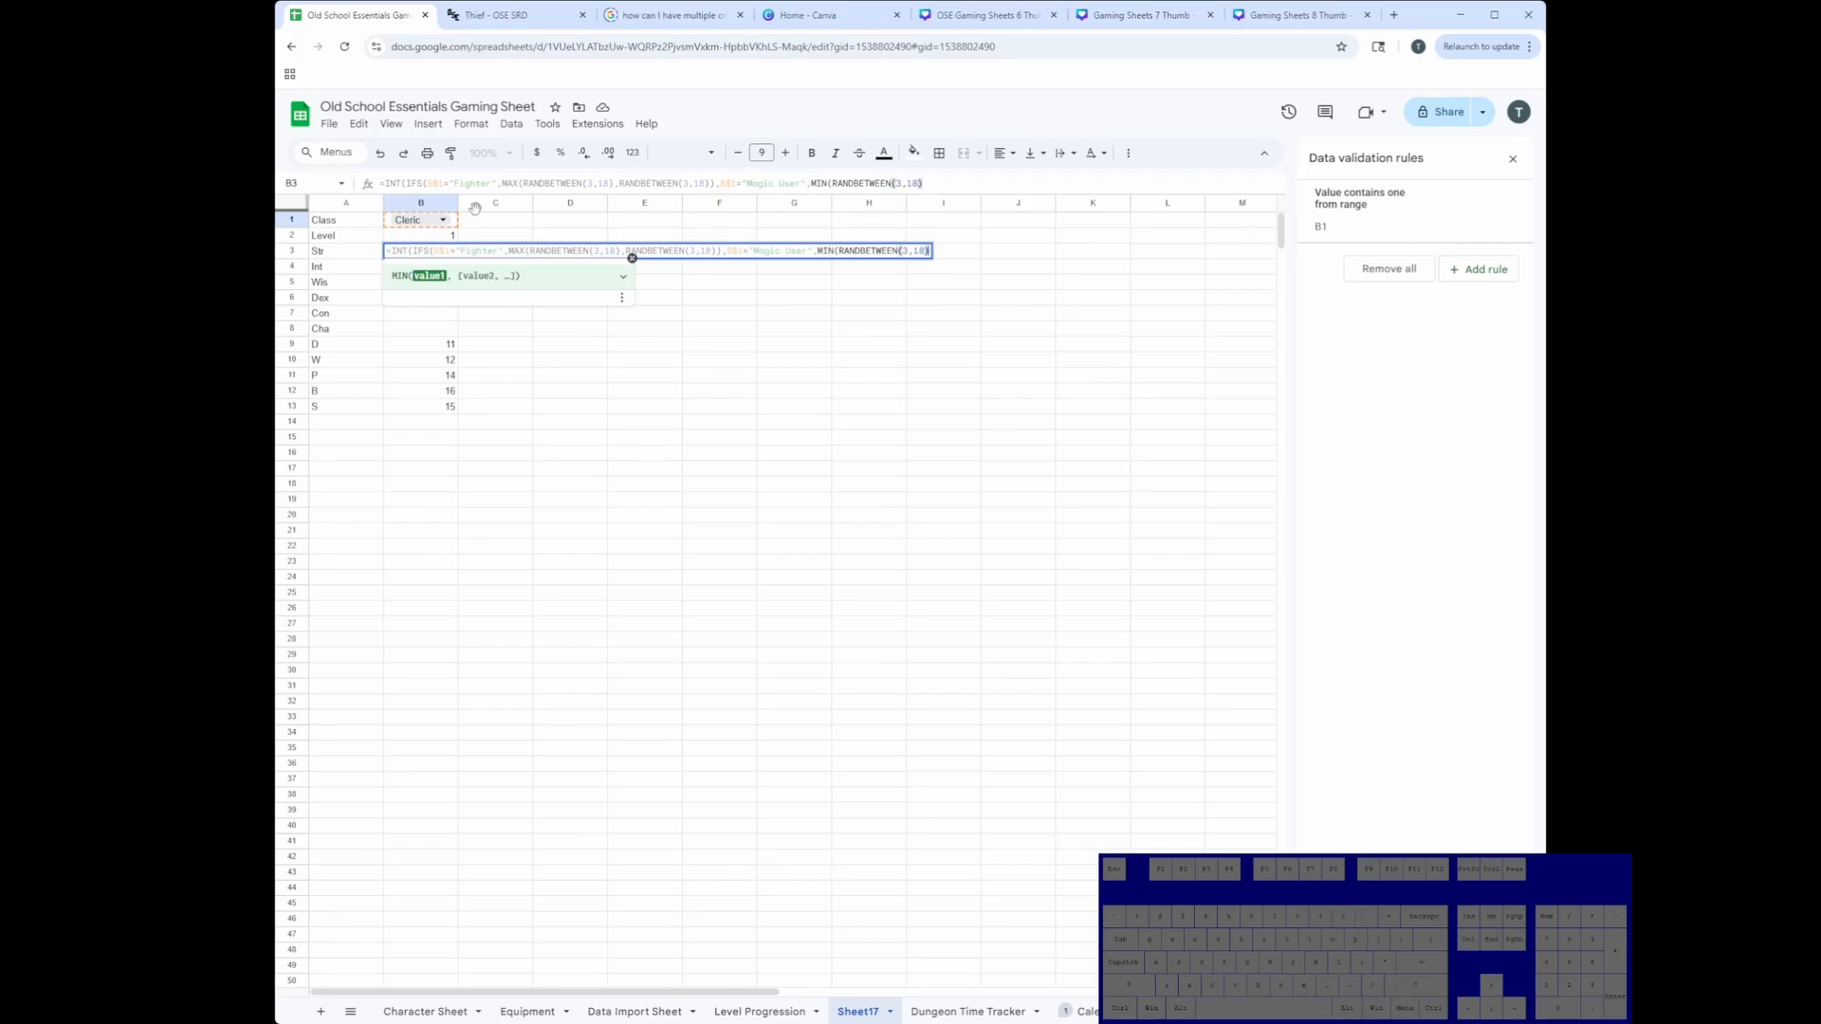
# Step: Add a second RANDBETWEEN(3,18) to the MIN function and close the Magic User result
pyautogui.write(',')
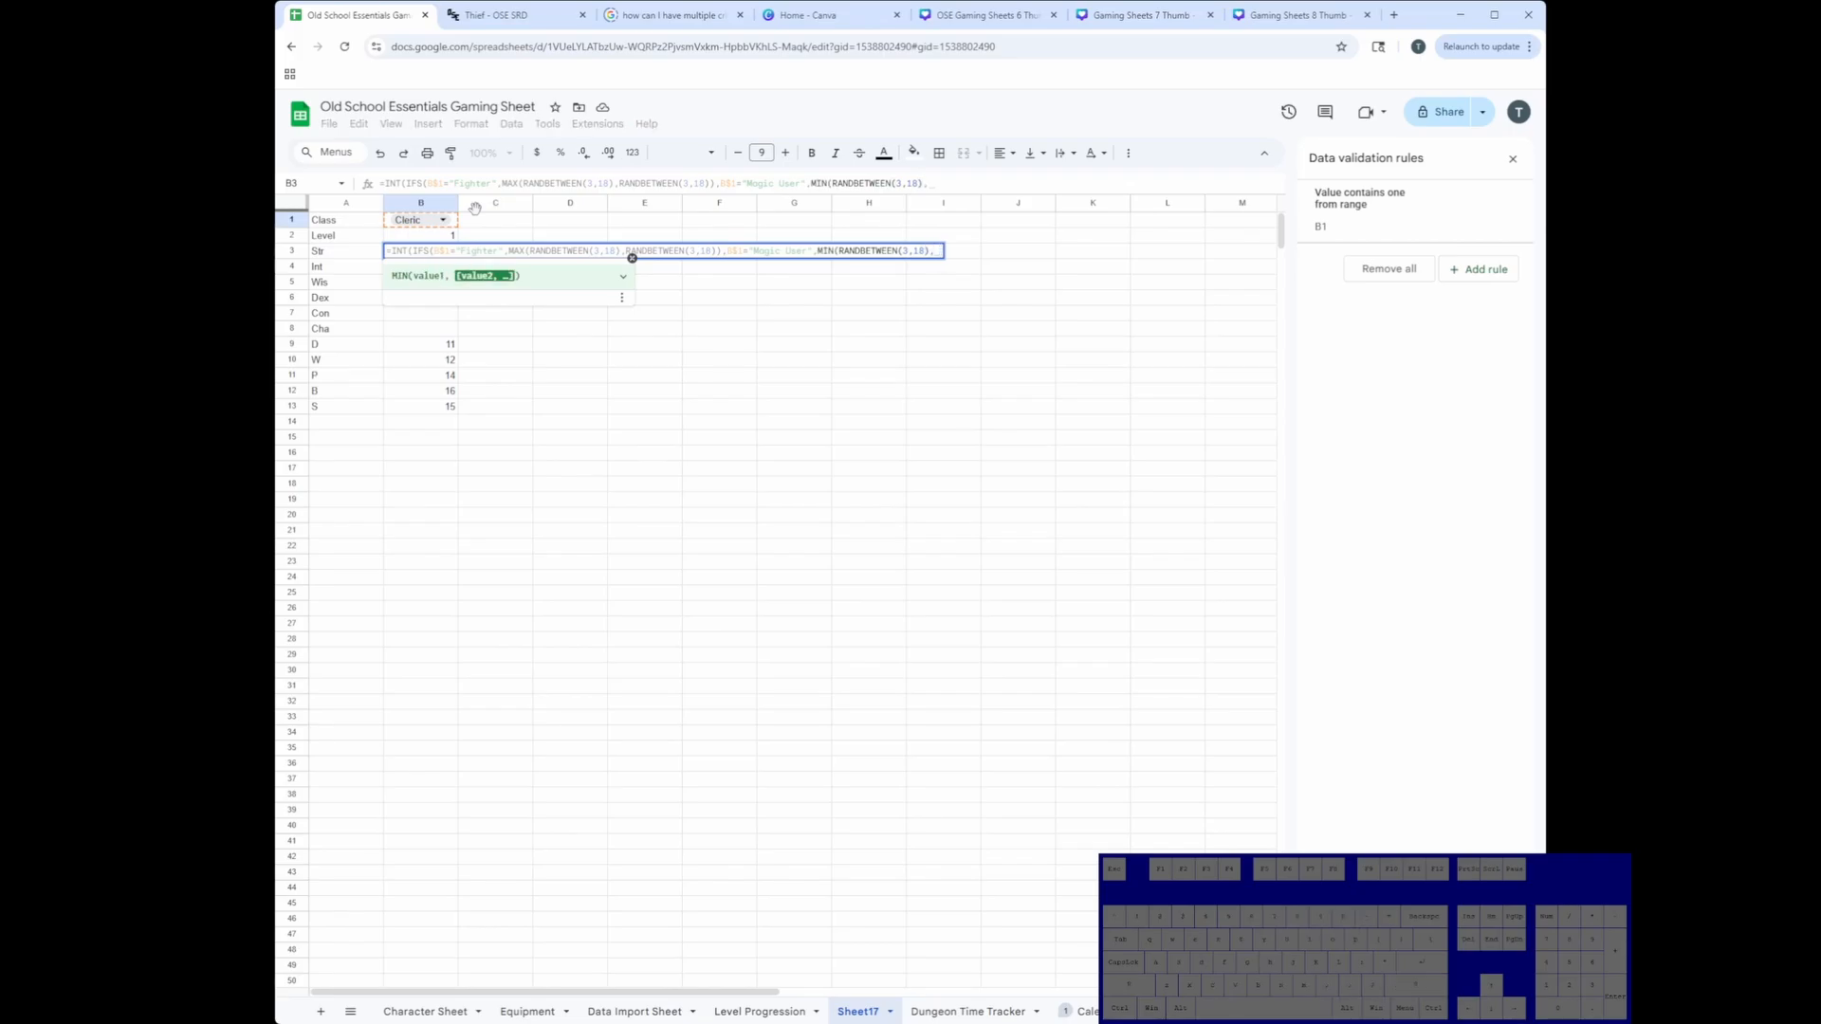
pyautogui.write('rand')
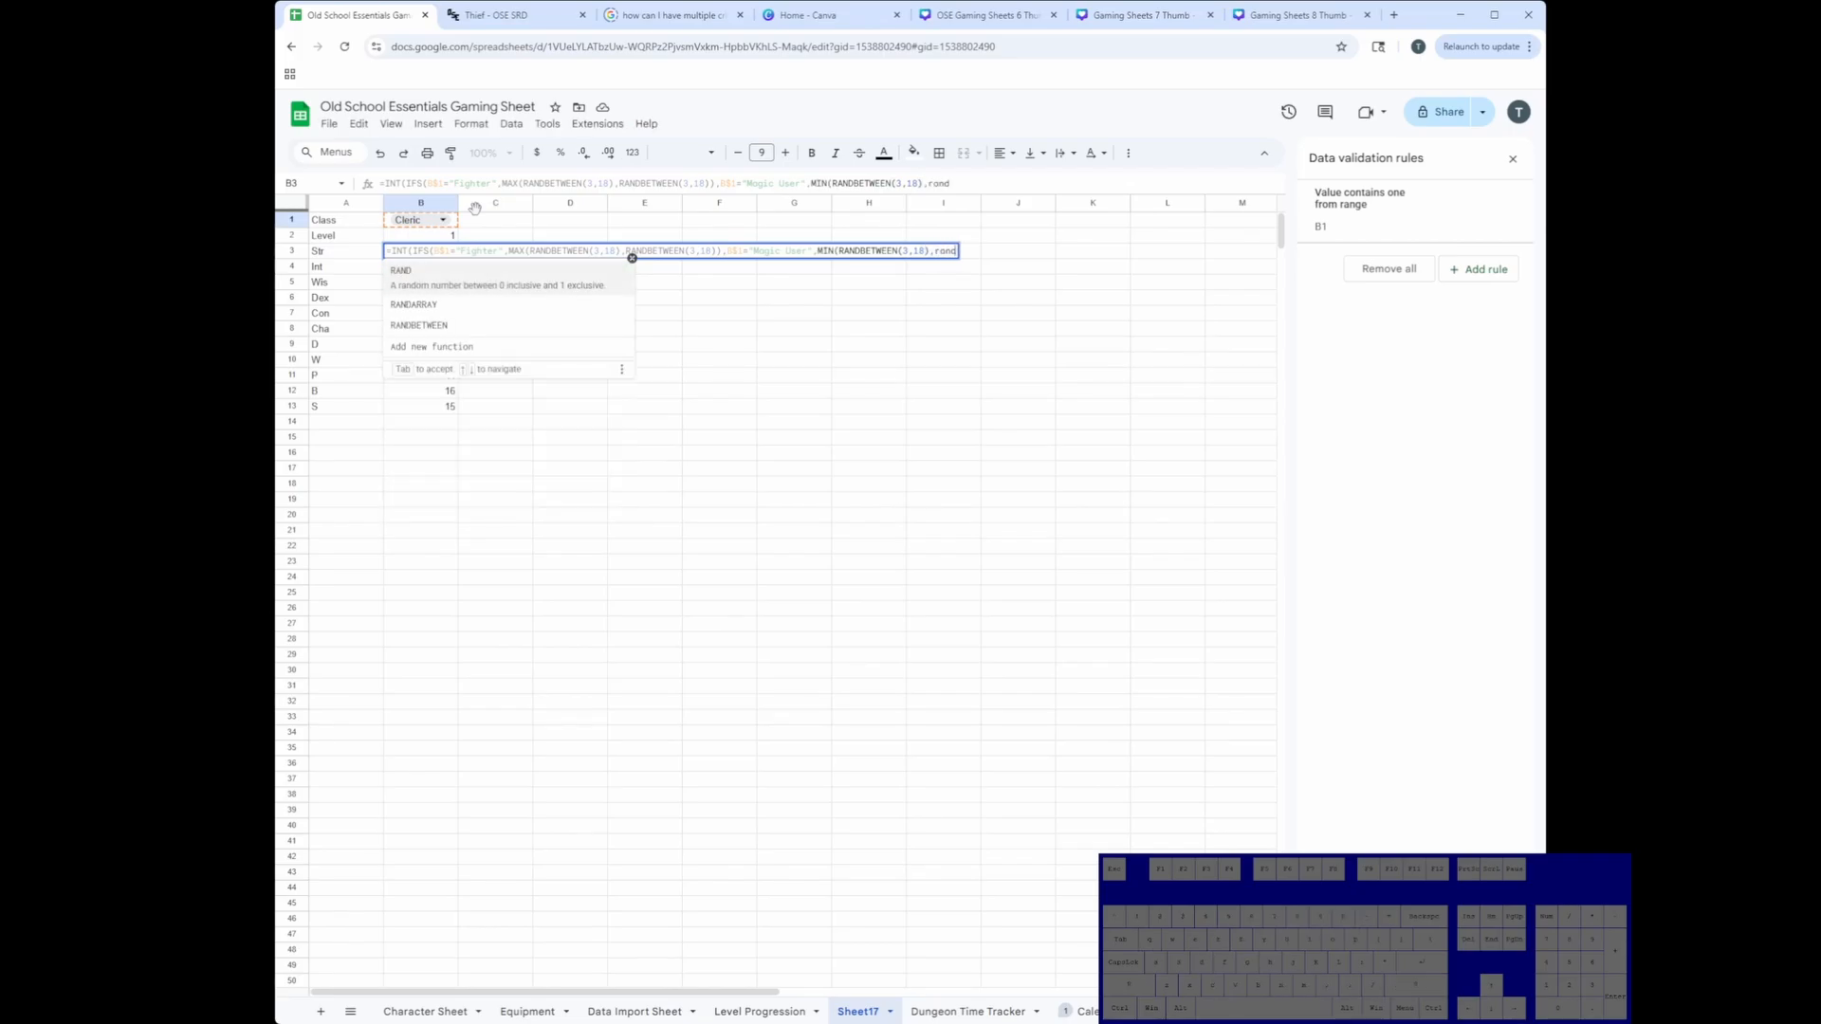
pyautogui.press('Down')
pyautogui.press('Down')
pyautogui.press('Tab')
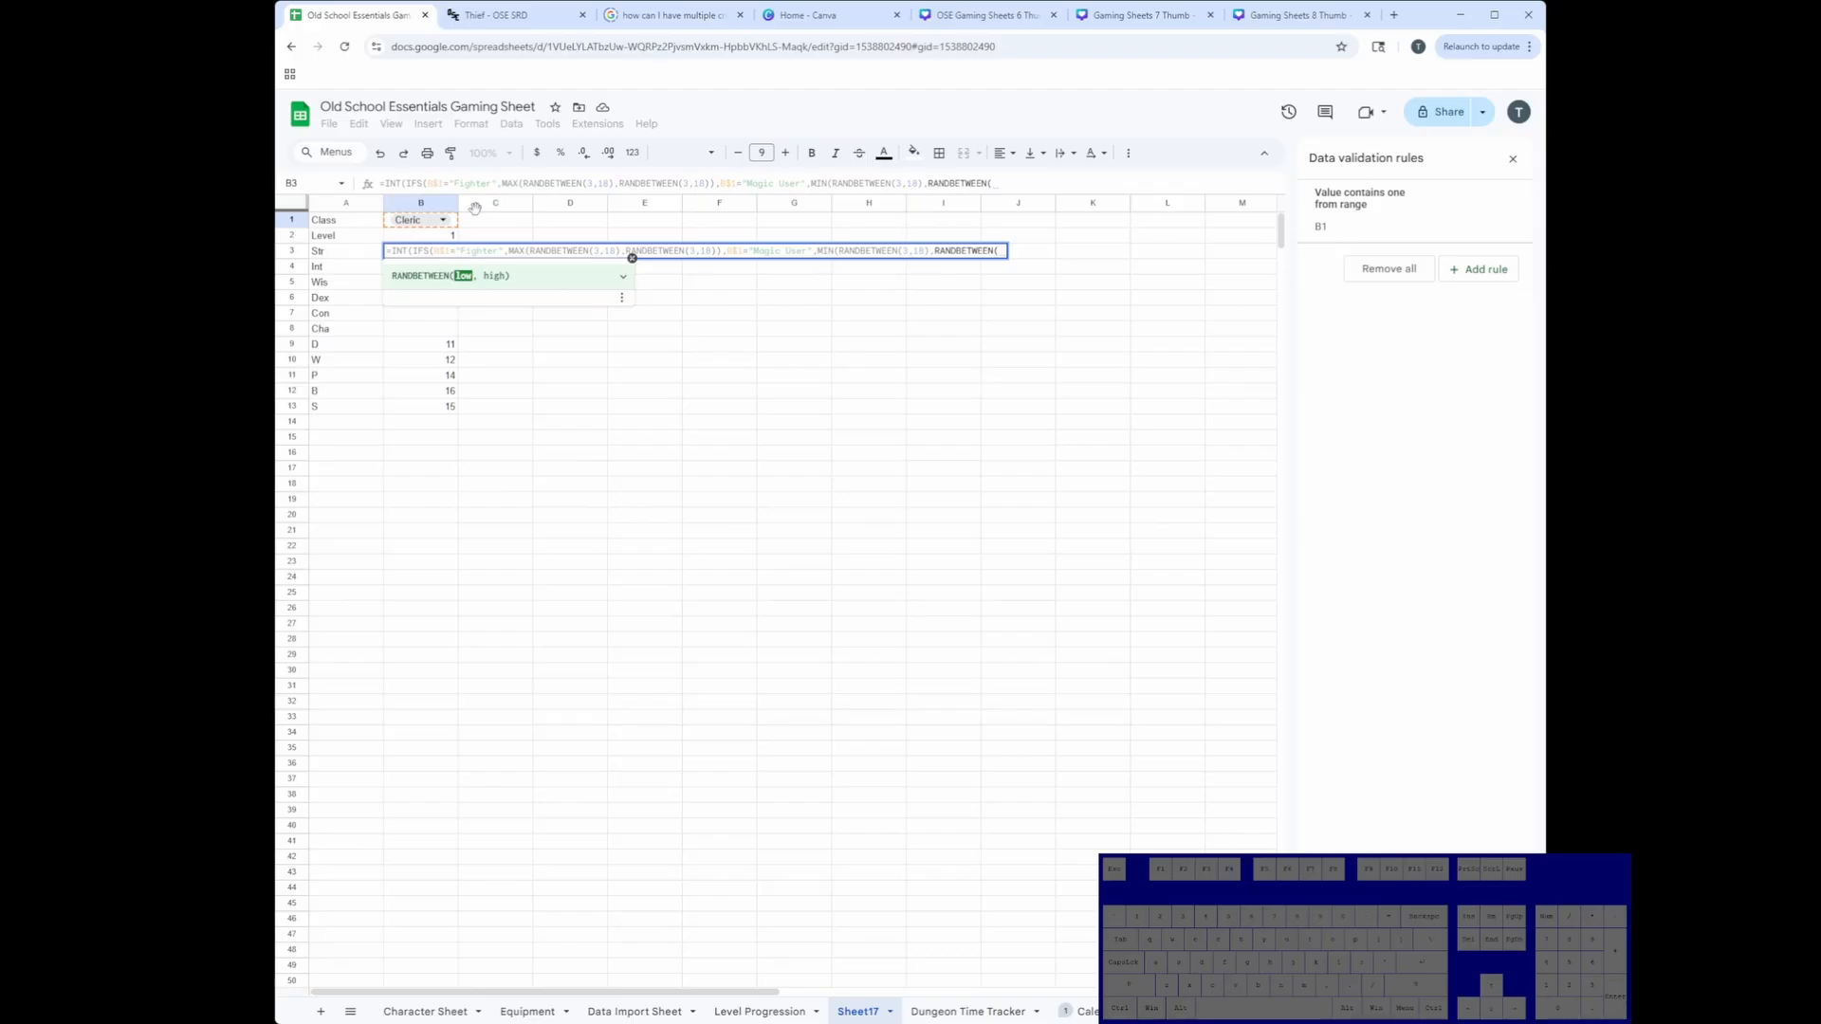
pyautogui.write('3,18)')
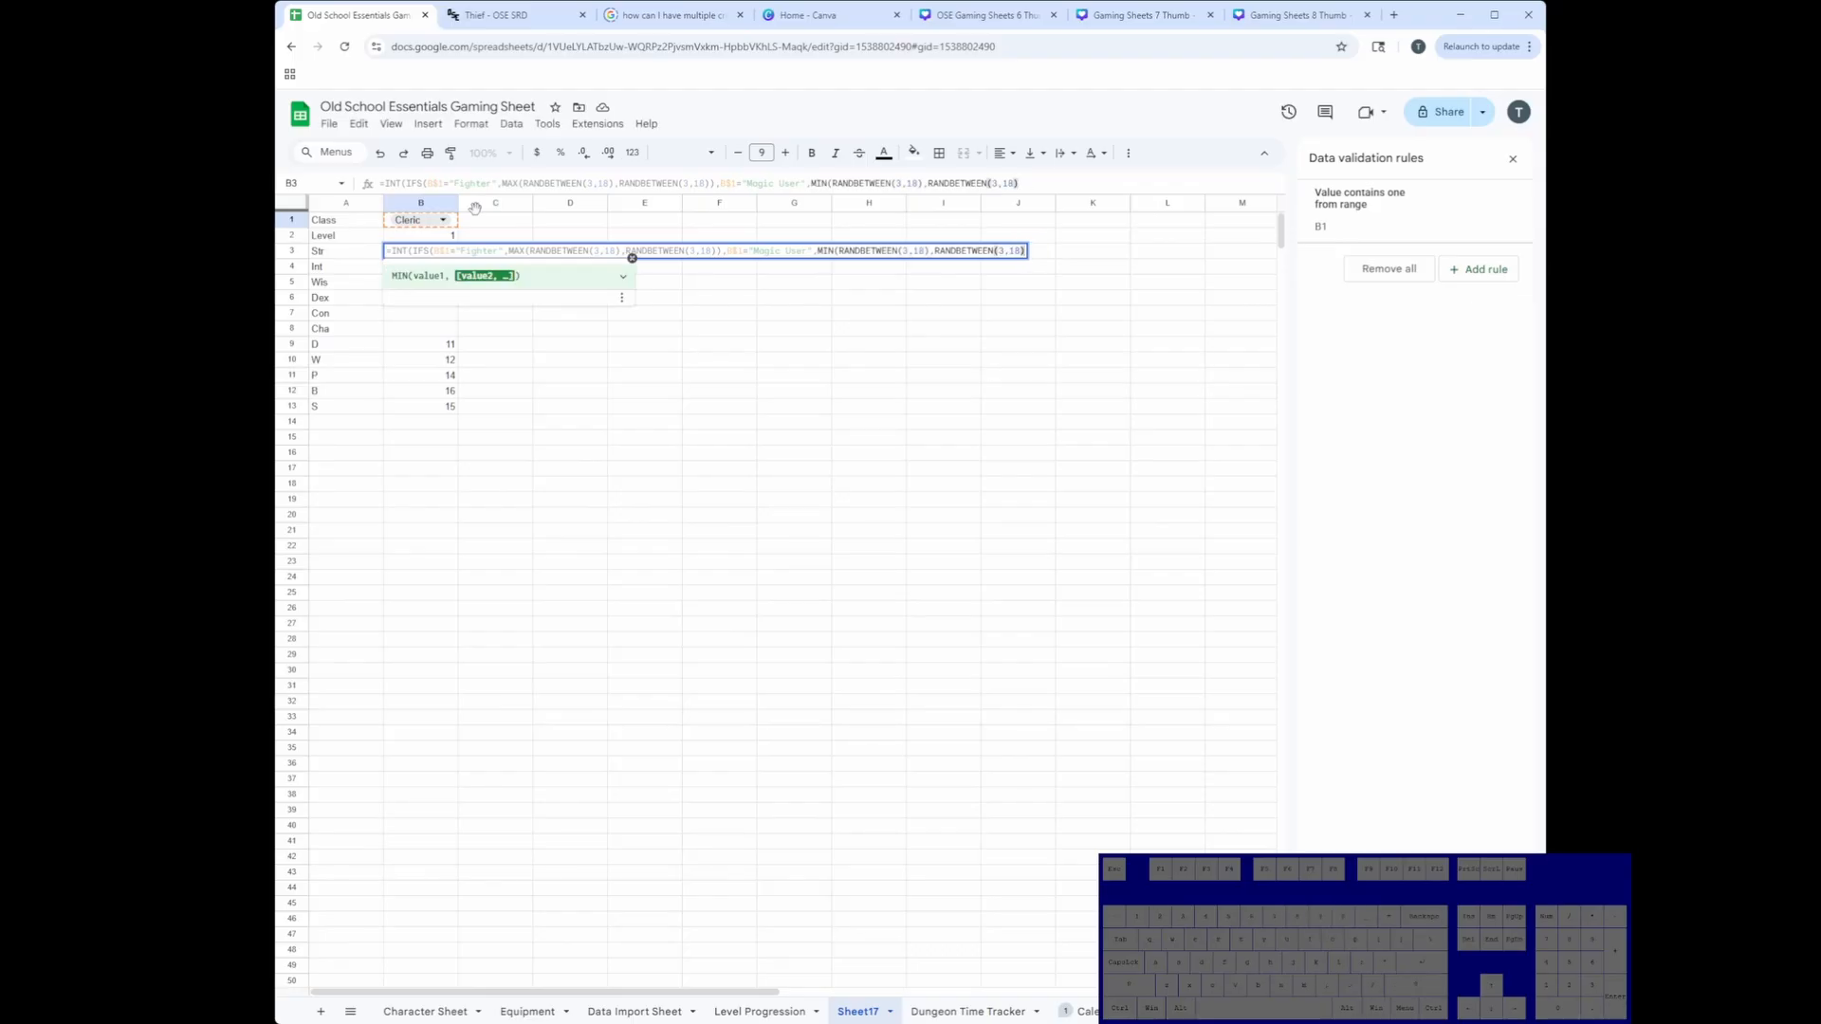
pyautogui.write(',')
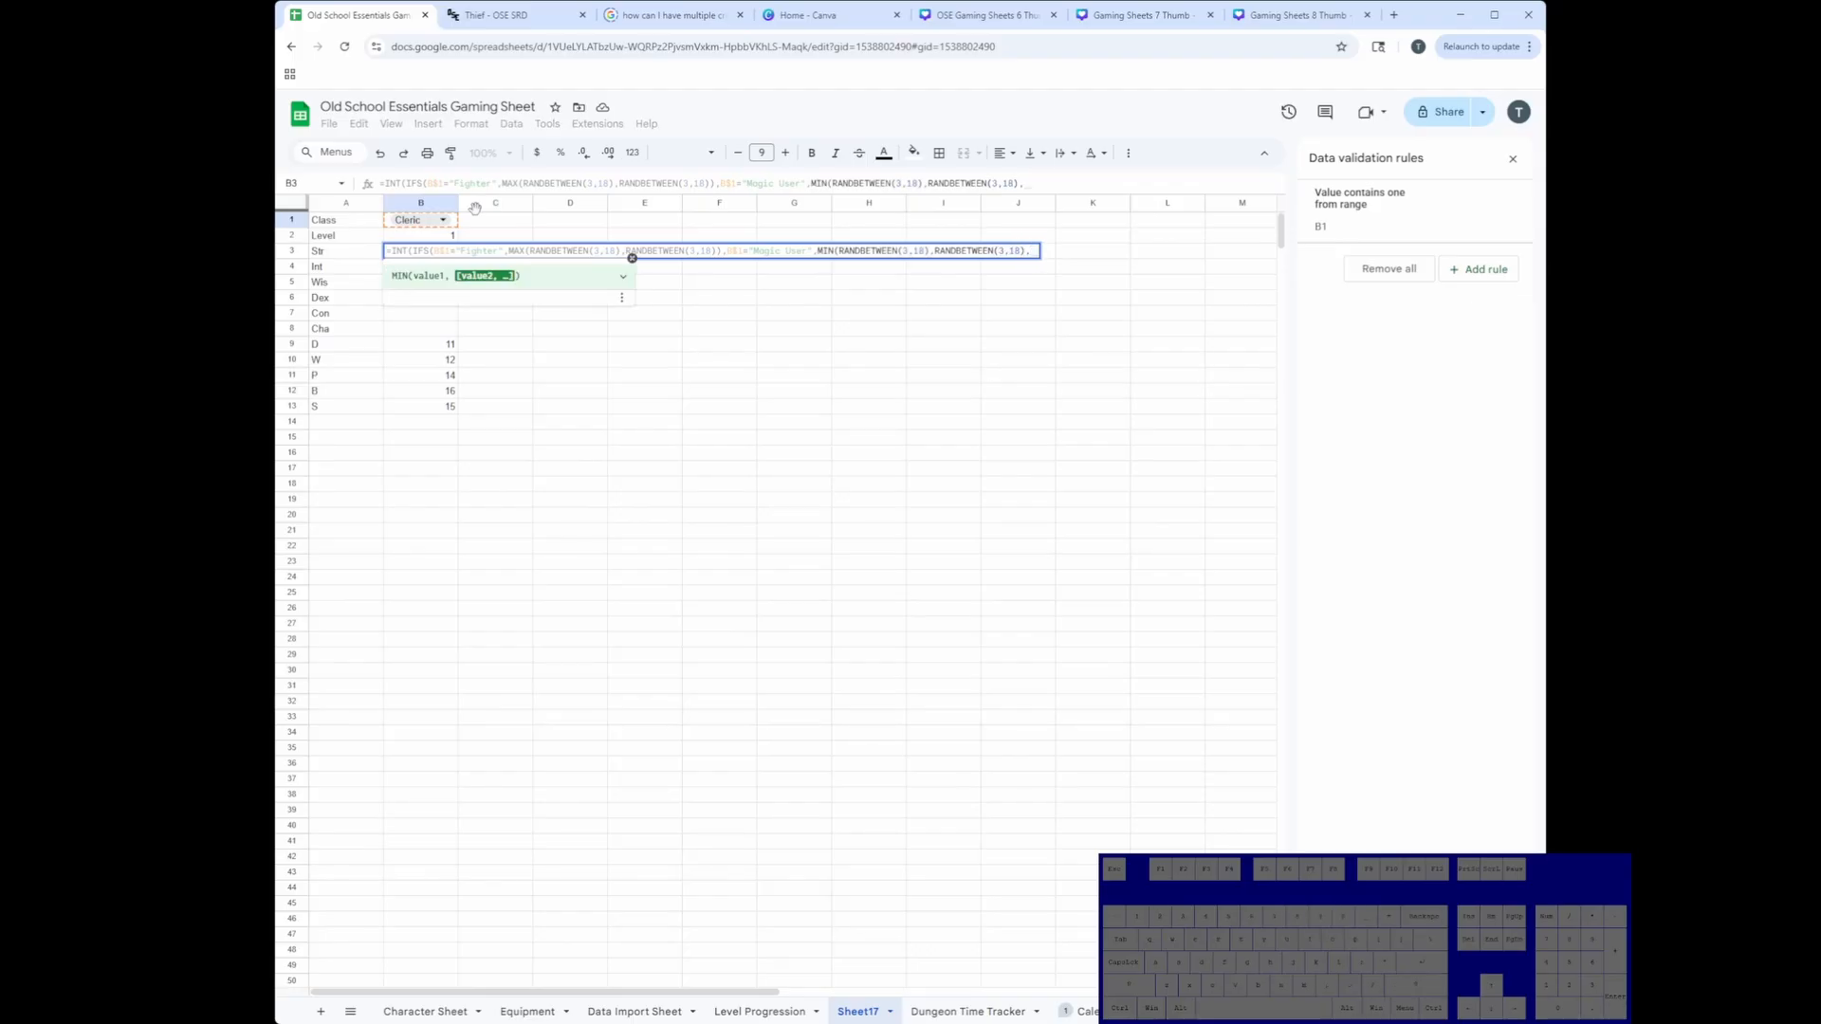
pyautogui.press('BackSpace')
pyautogui.write(')')
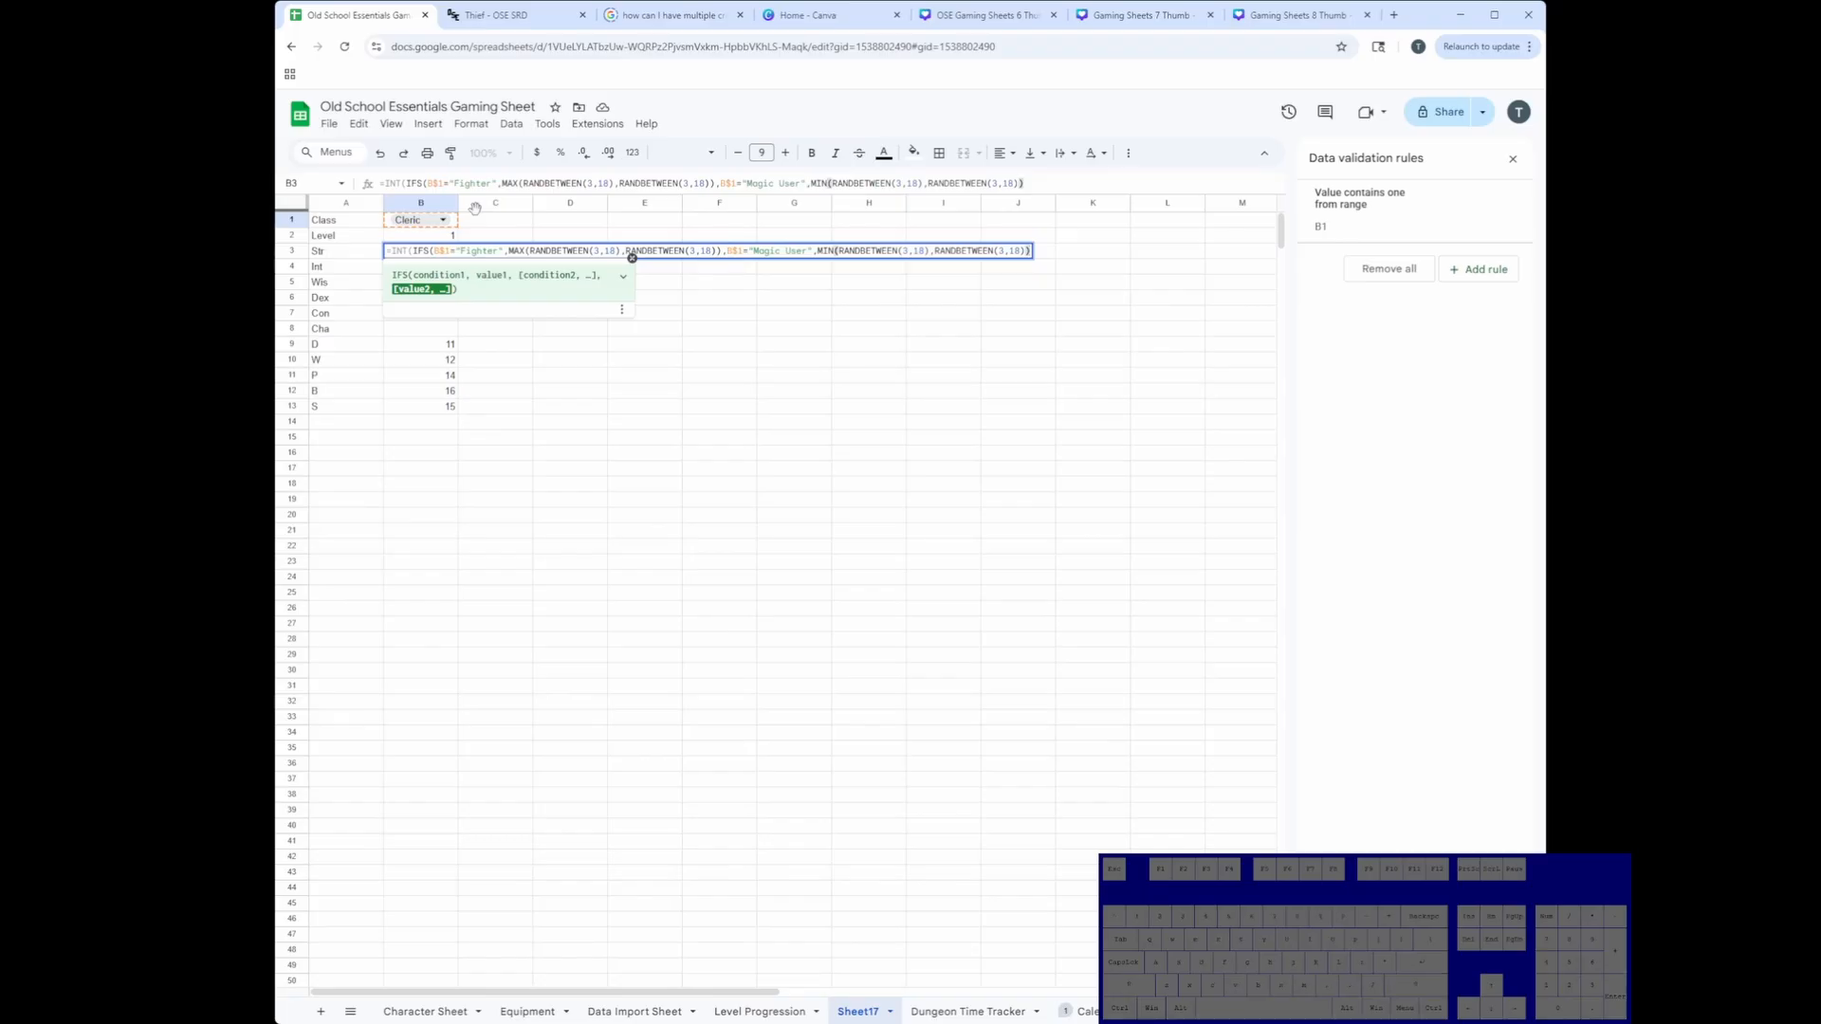
pyautogui.write(',')
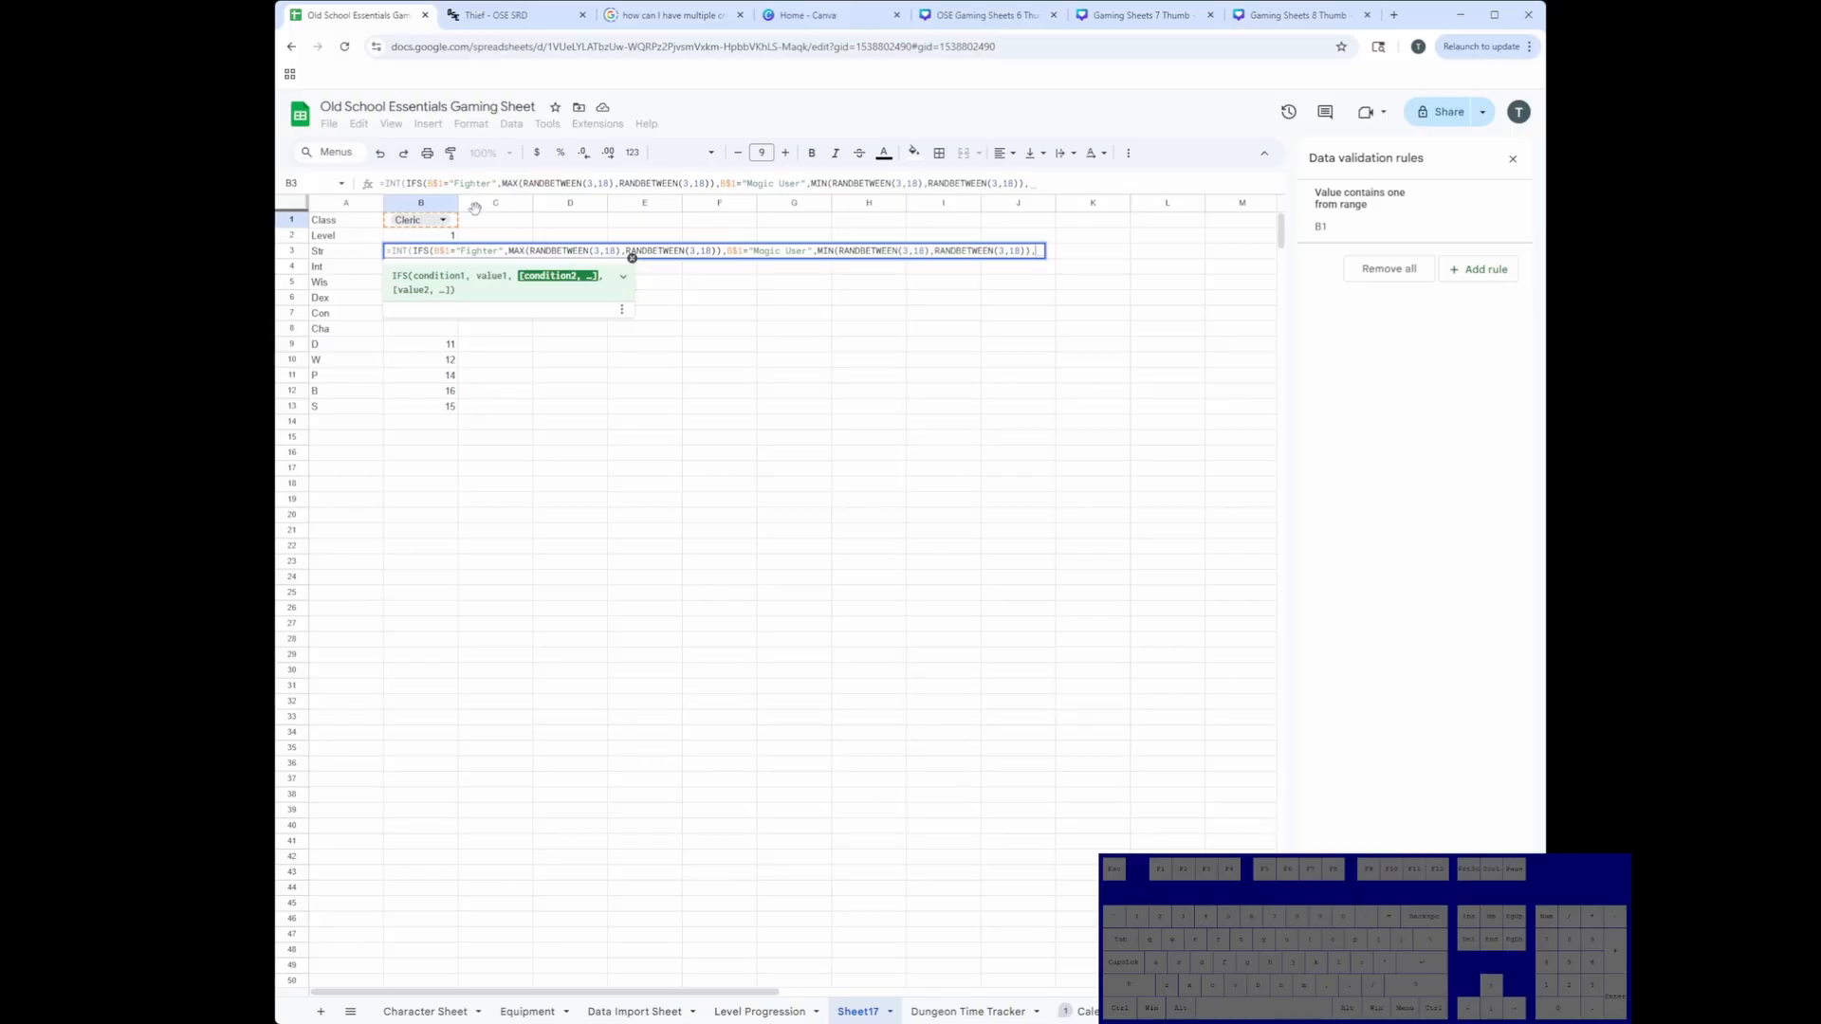
pyautogui.write('ron')
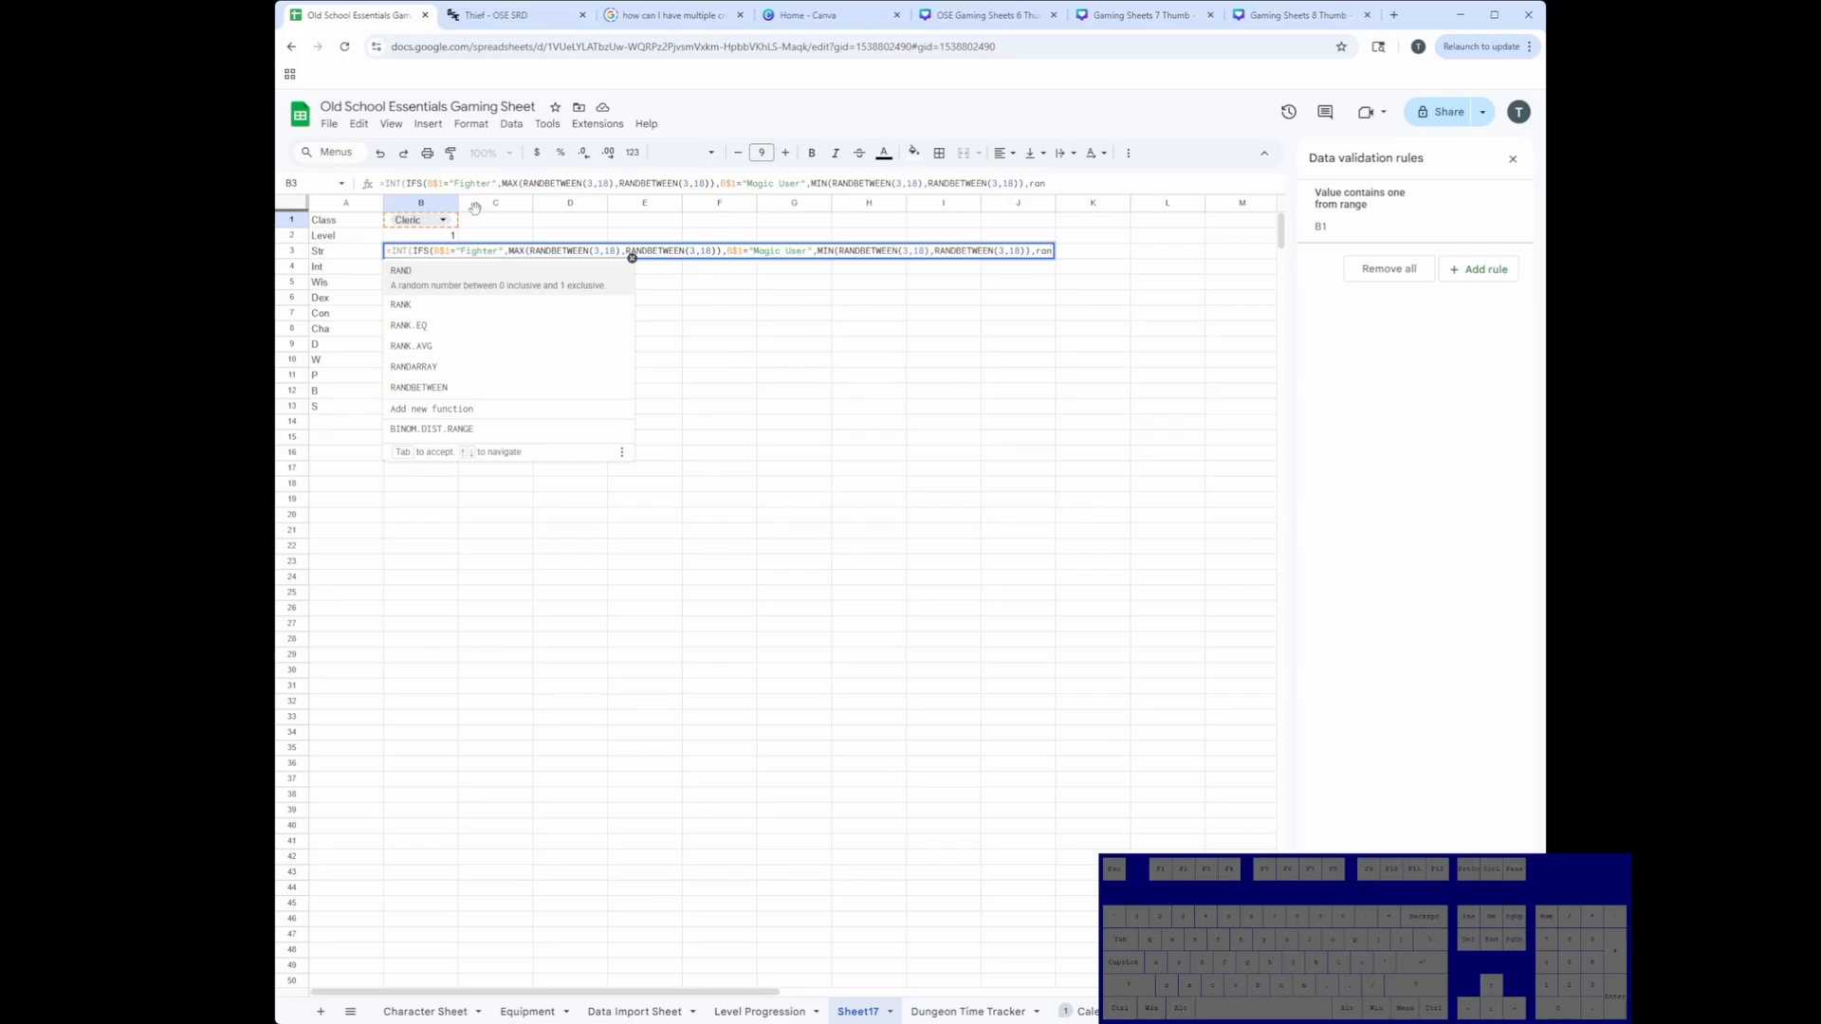
pyautogui.press('BackSpace')
pyautogui.press('BackSpace')
pyautogui.press('BackSpace')
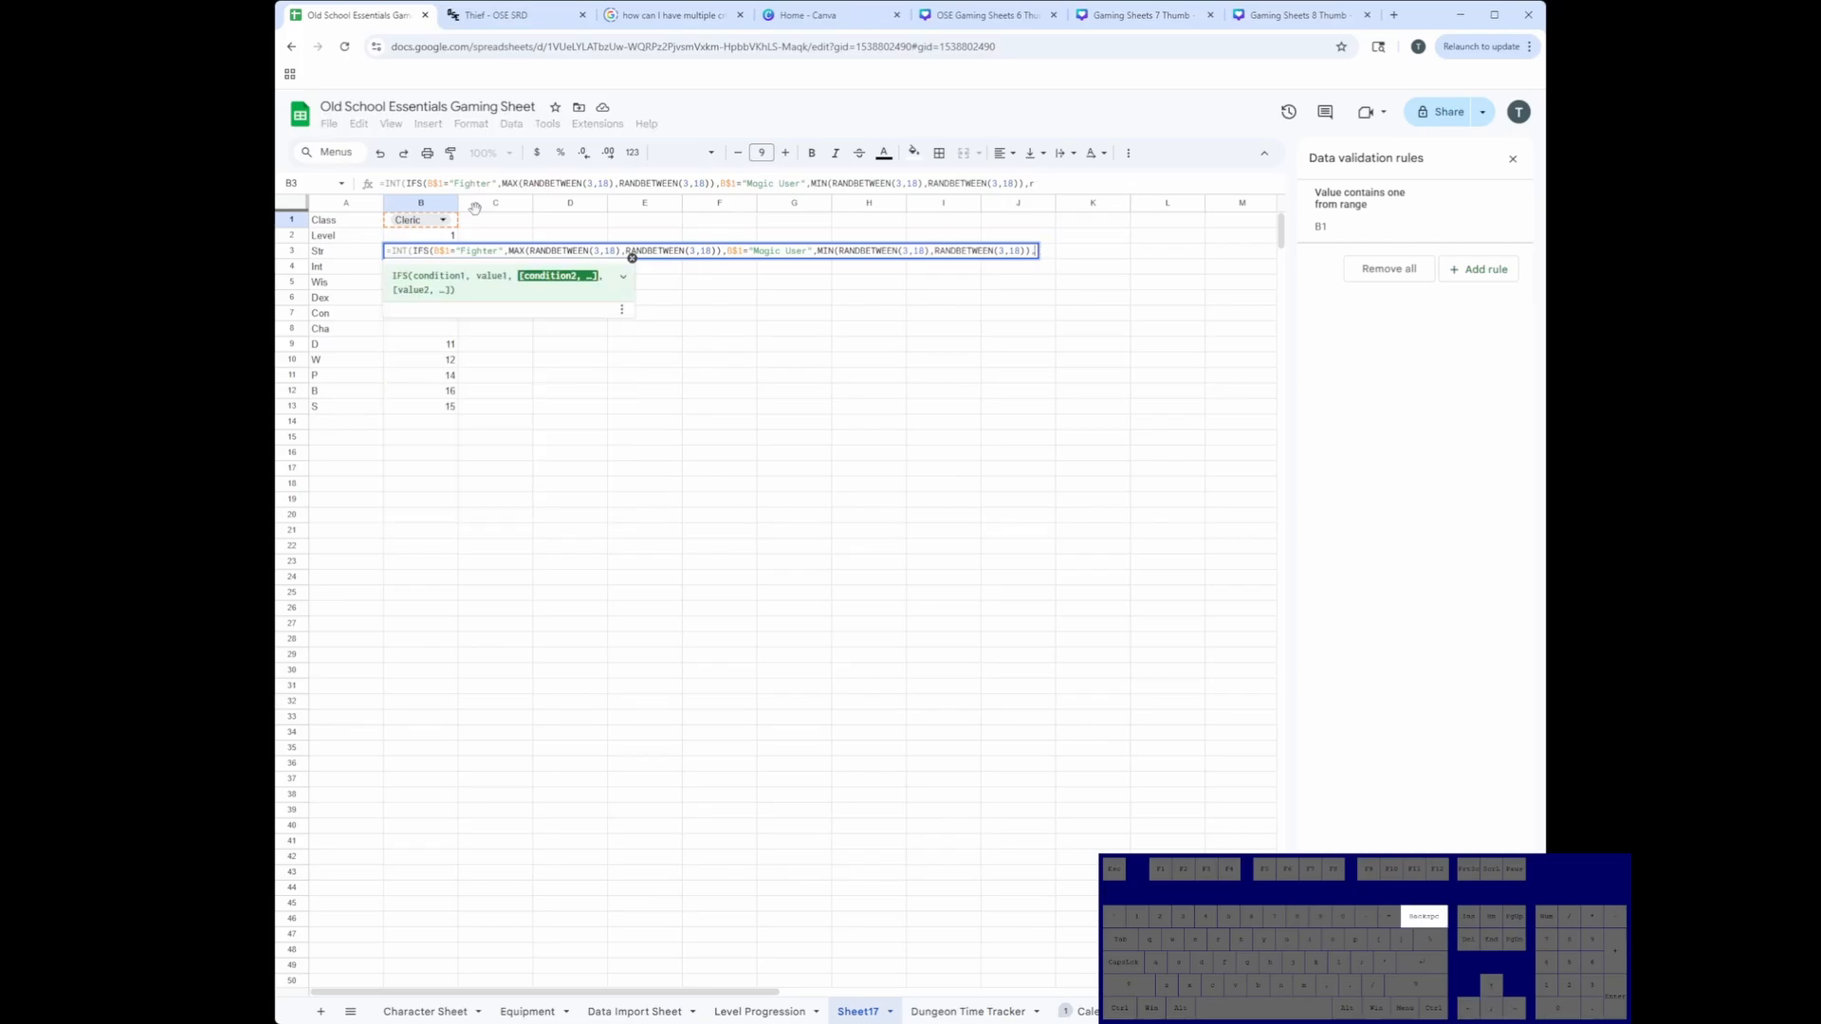
# Step: Append an AVERAGE function to the B3 formula with RANDBETWEEN(3,18) as its first argument
pyautogui.write('AVERAGE(')
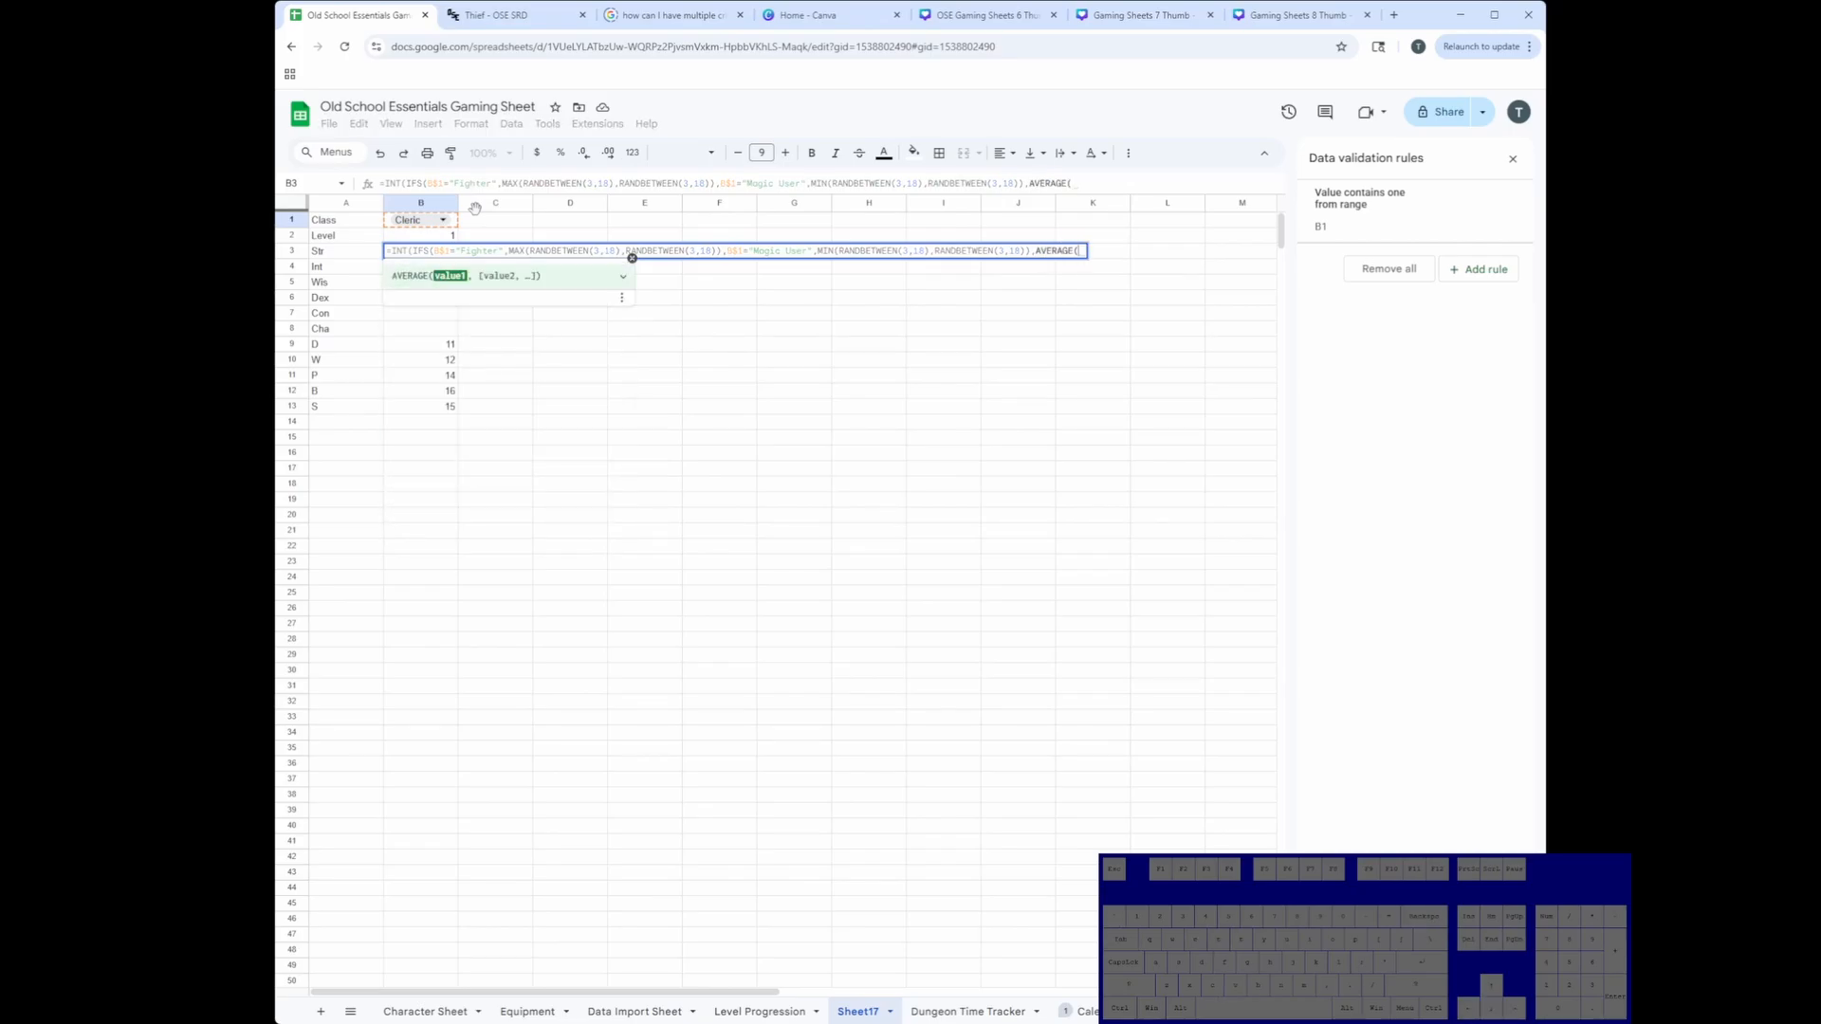
pyautogui.write('ran')
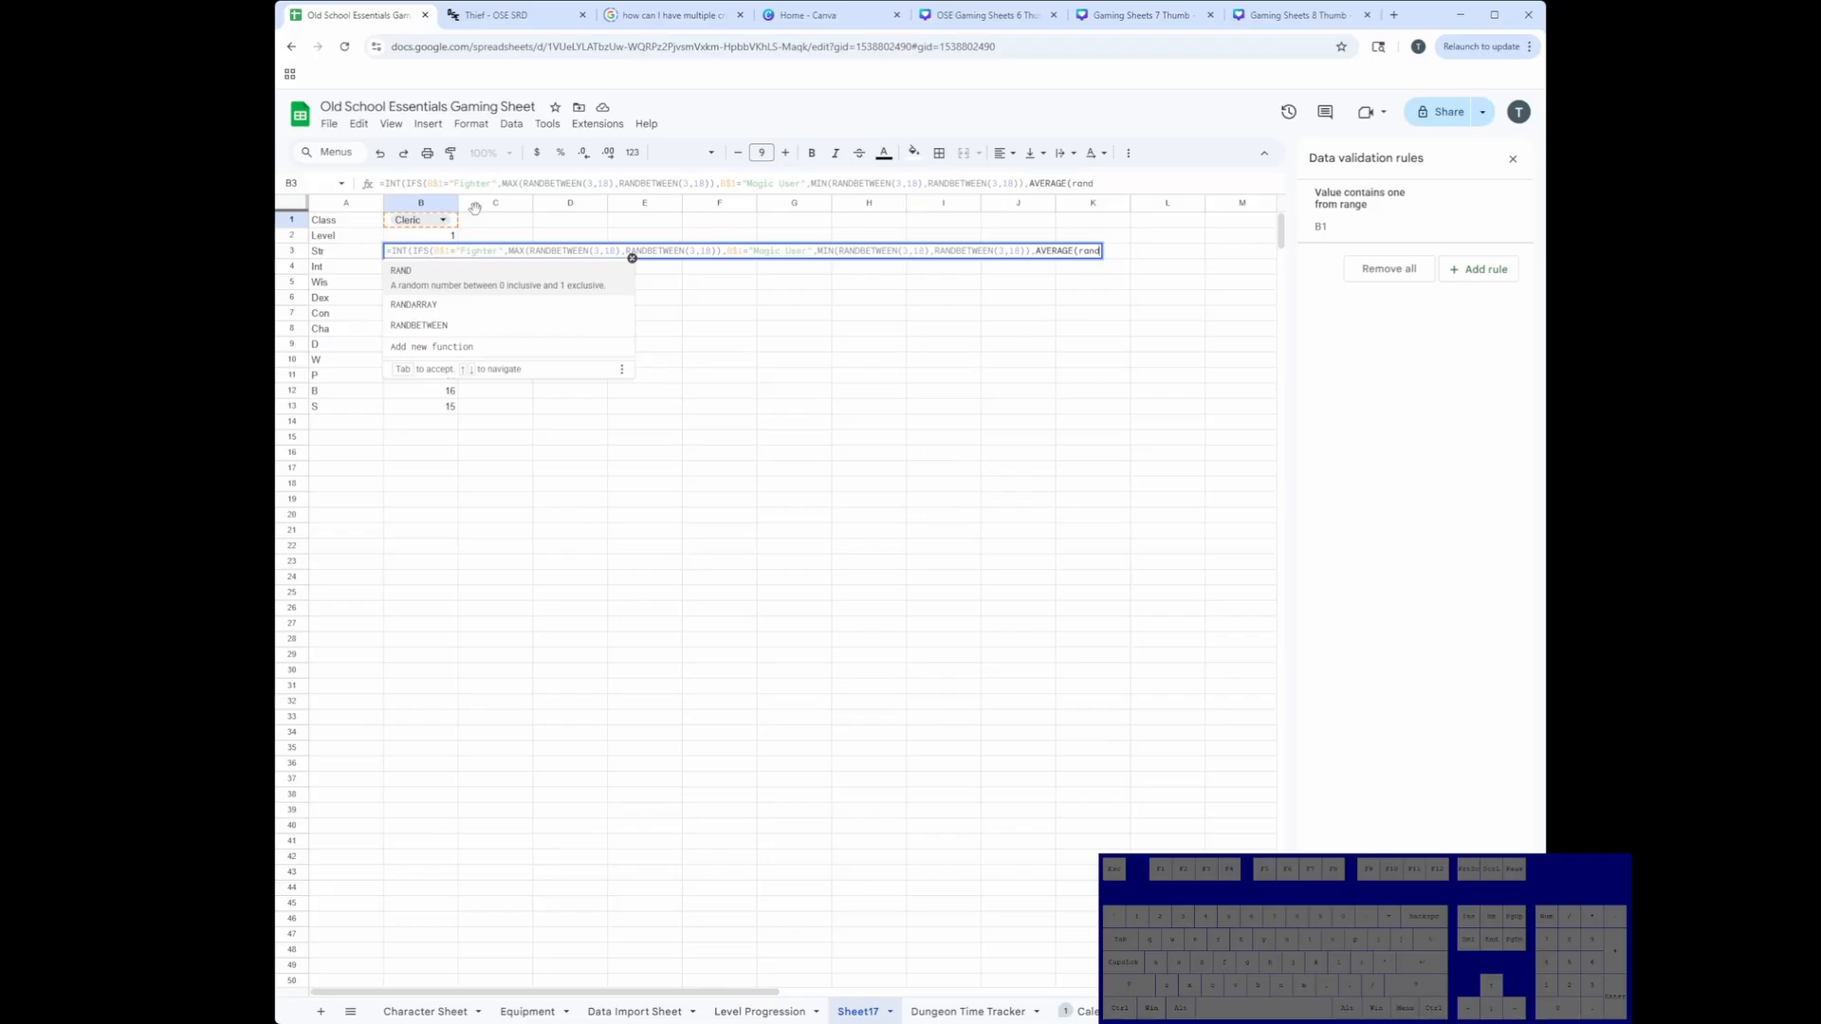
pyautogui.write('d')
pyautogui.press('Down')
pyautogui.press('Down')
pyautogui.press('Tab')
pyautogui.write('3,18)')
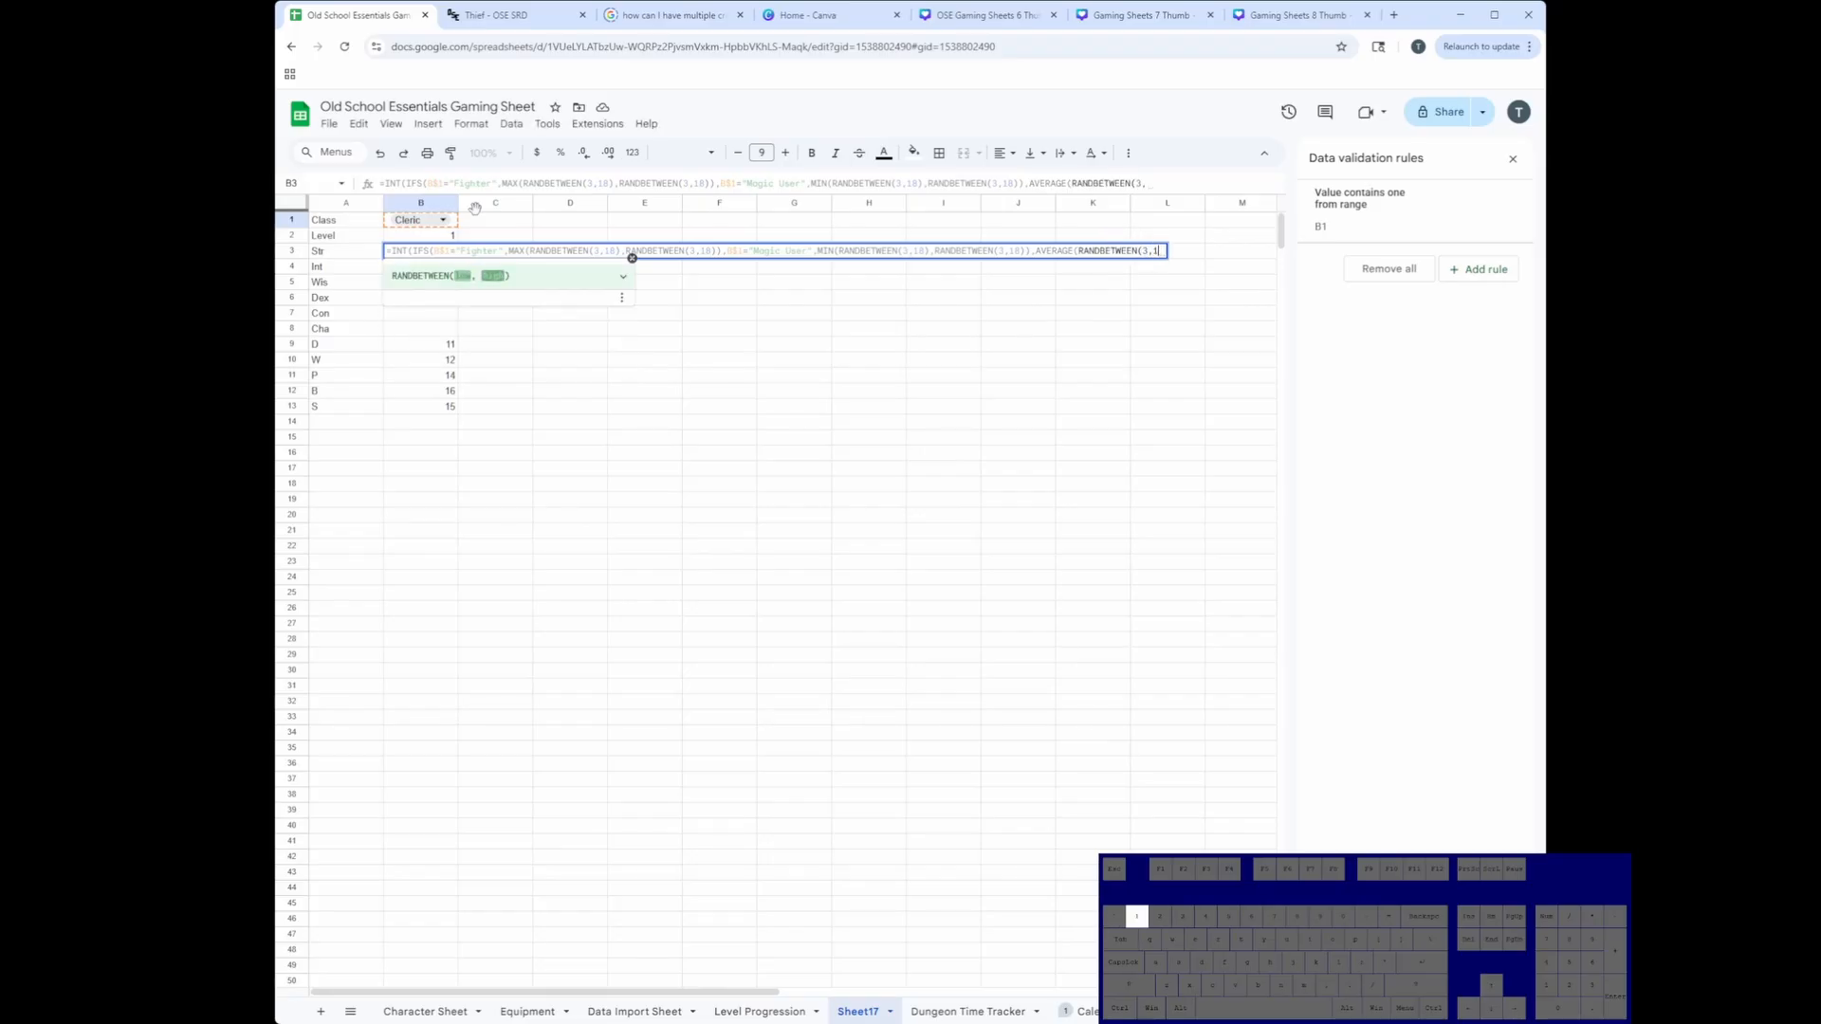
# Step: Add a second RANDBETWEEN(3,18) to the AVERAGE function and close the AVERAGE, IFS and INT functions
pyautogui.write(', ')
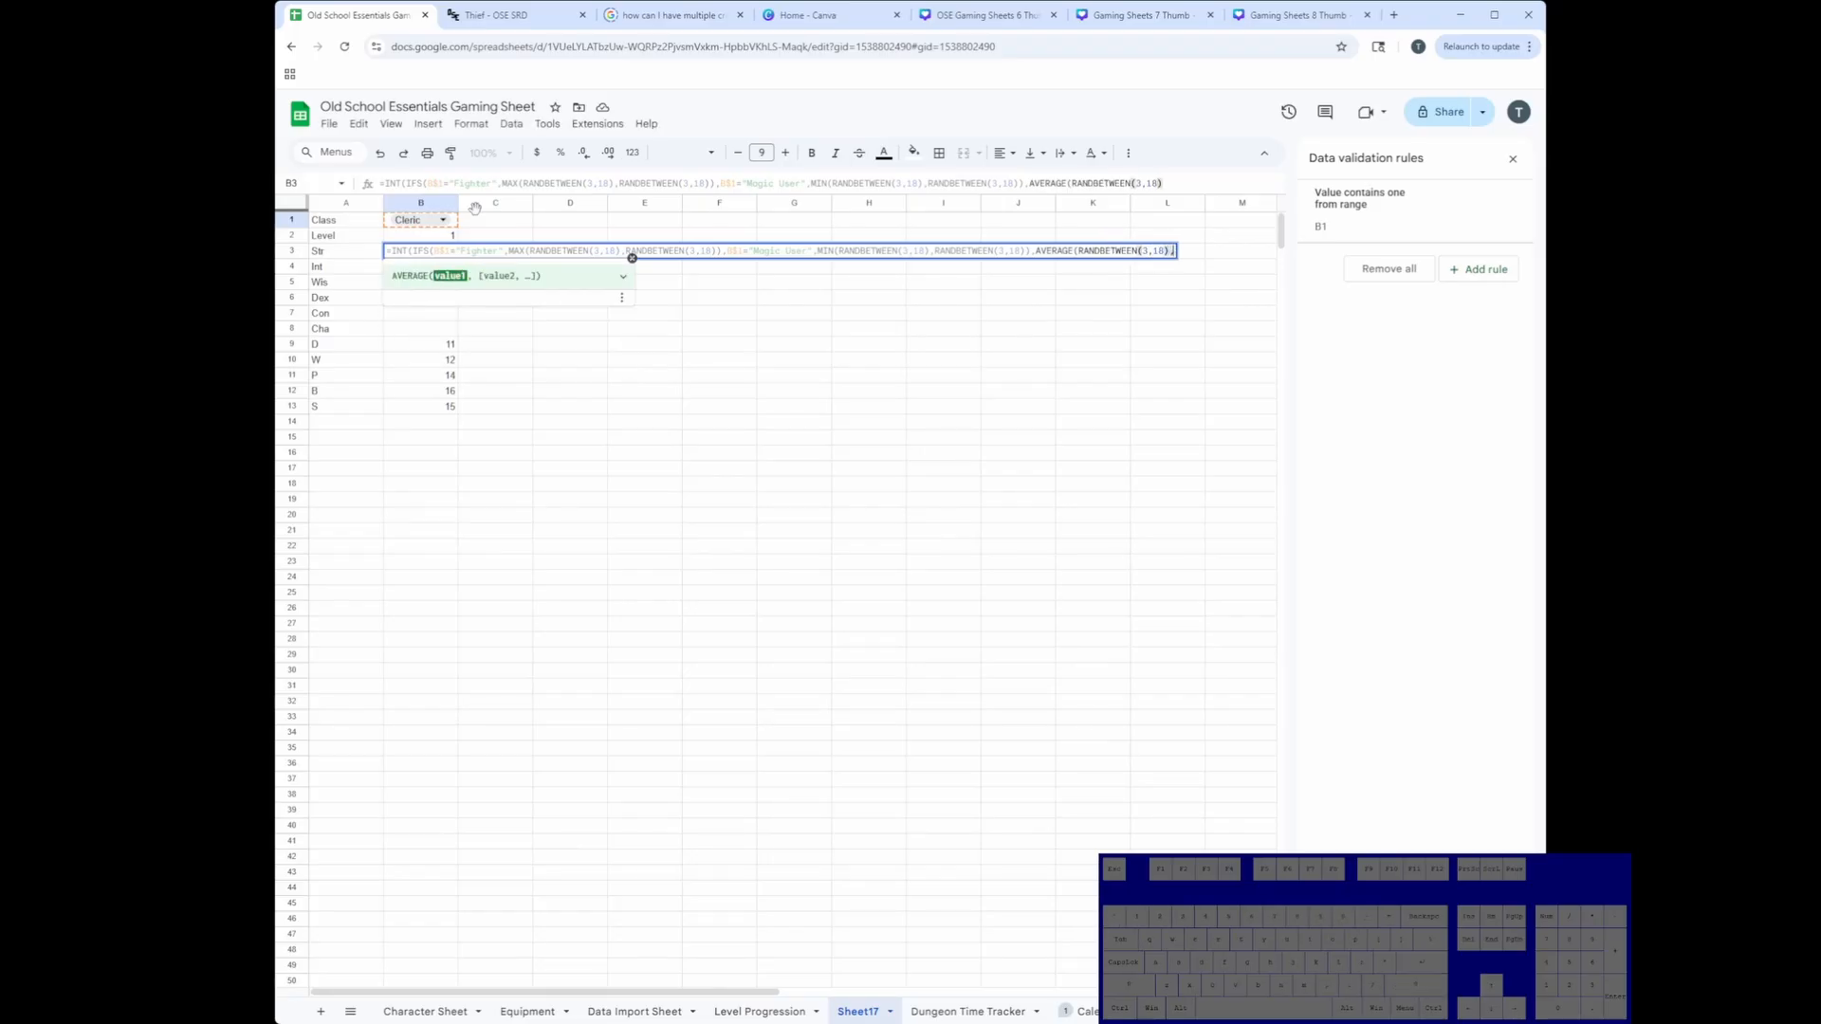
pyautogui.write('rand')
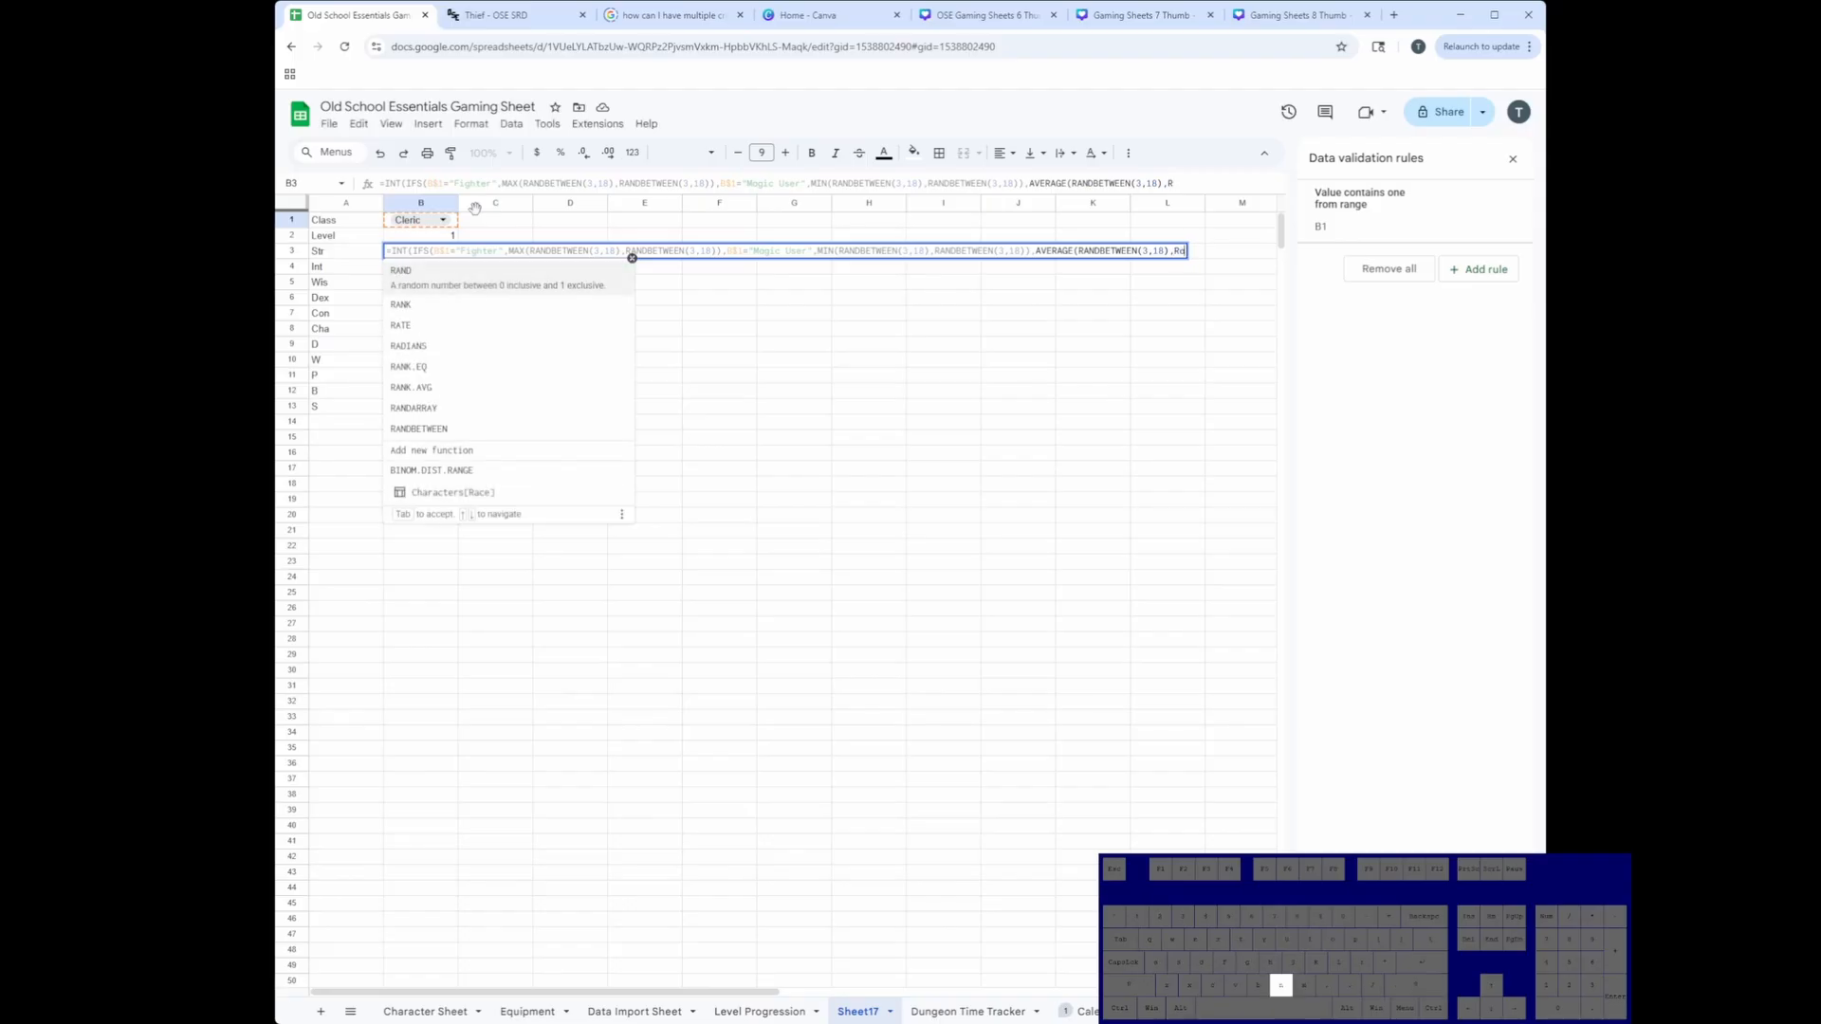
pyautogui.press('Down')
pyautogui.press('Down')
pyautogui.press('Tab')
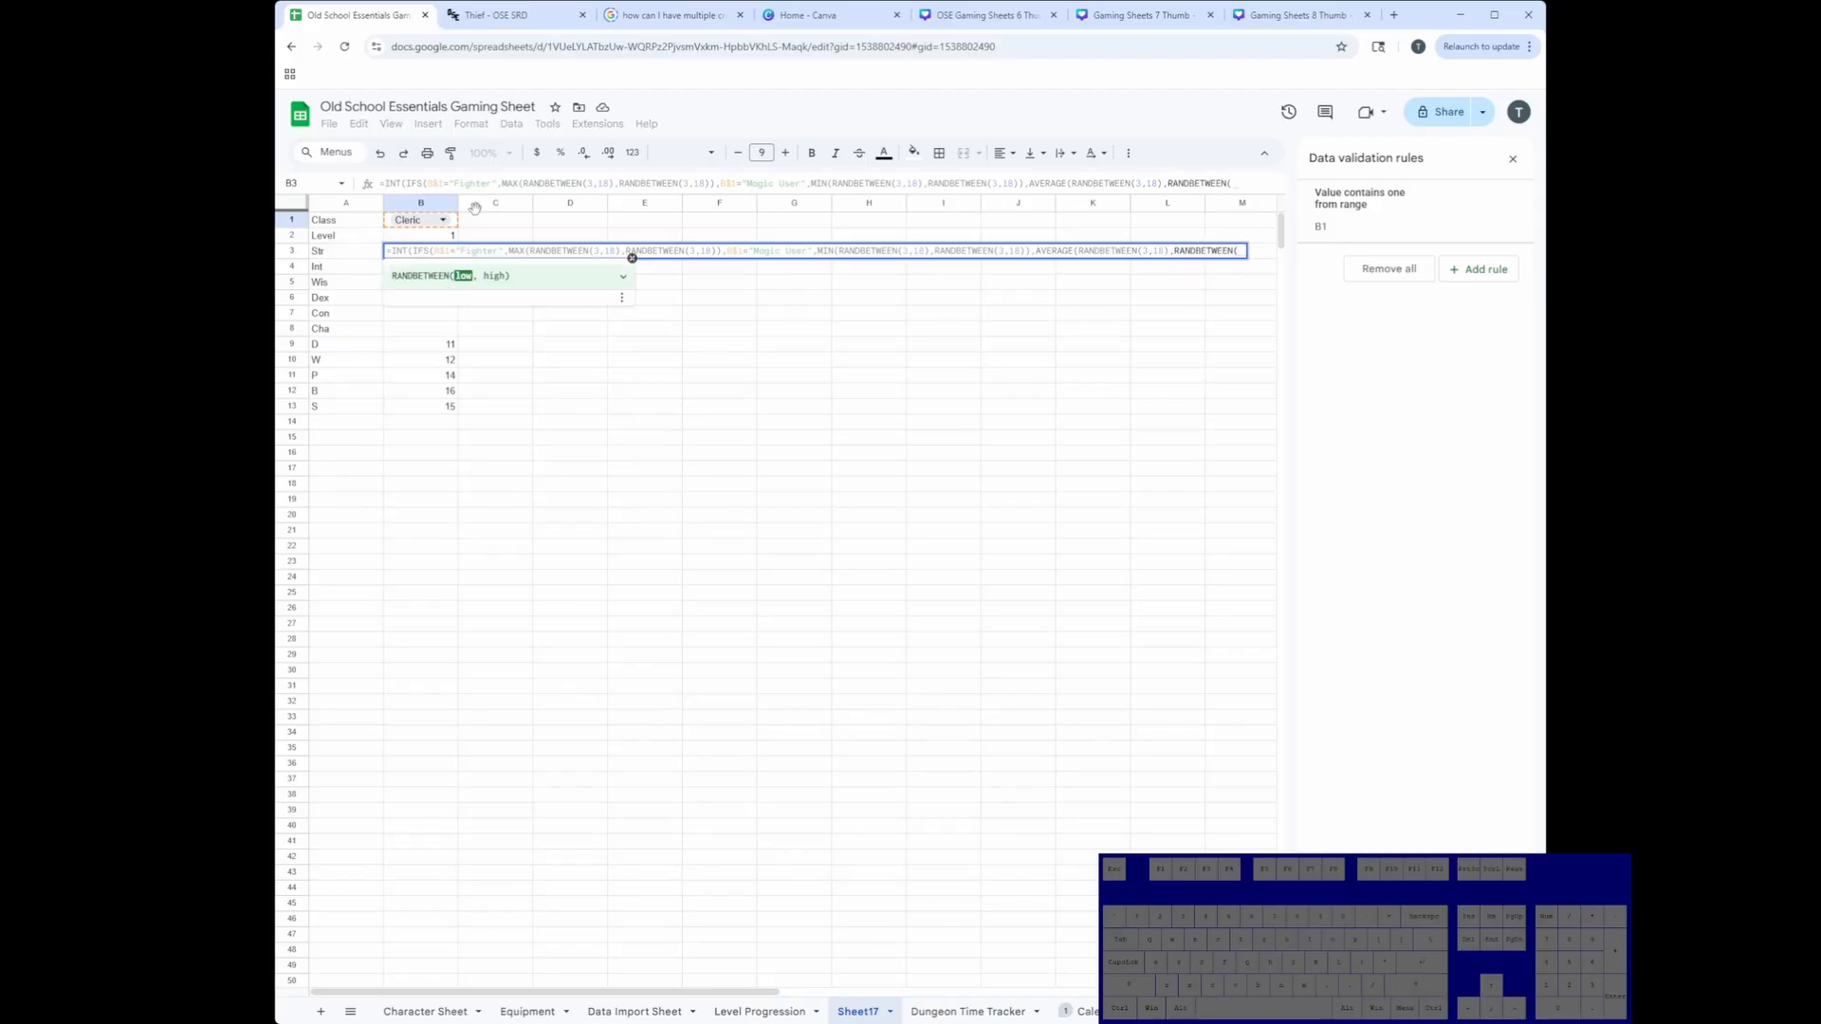
pyautogui.write('3,18)')
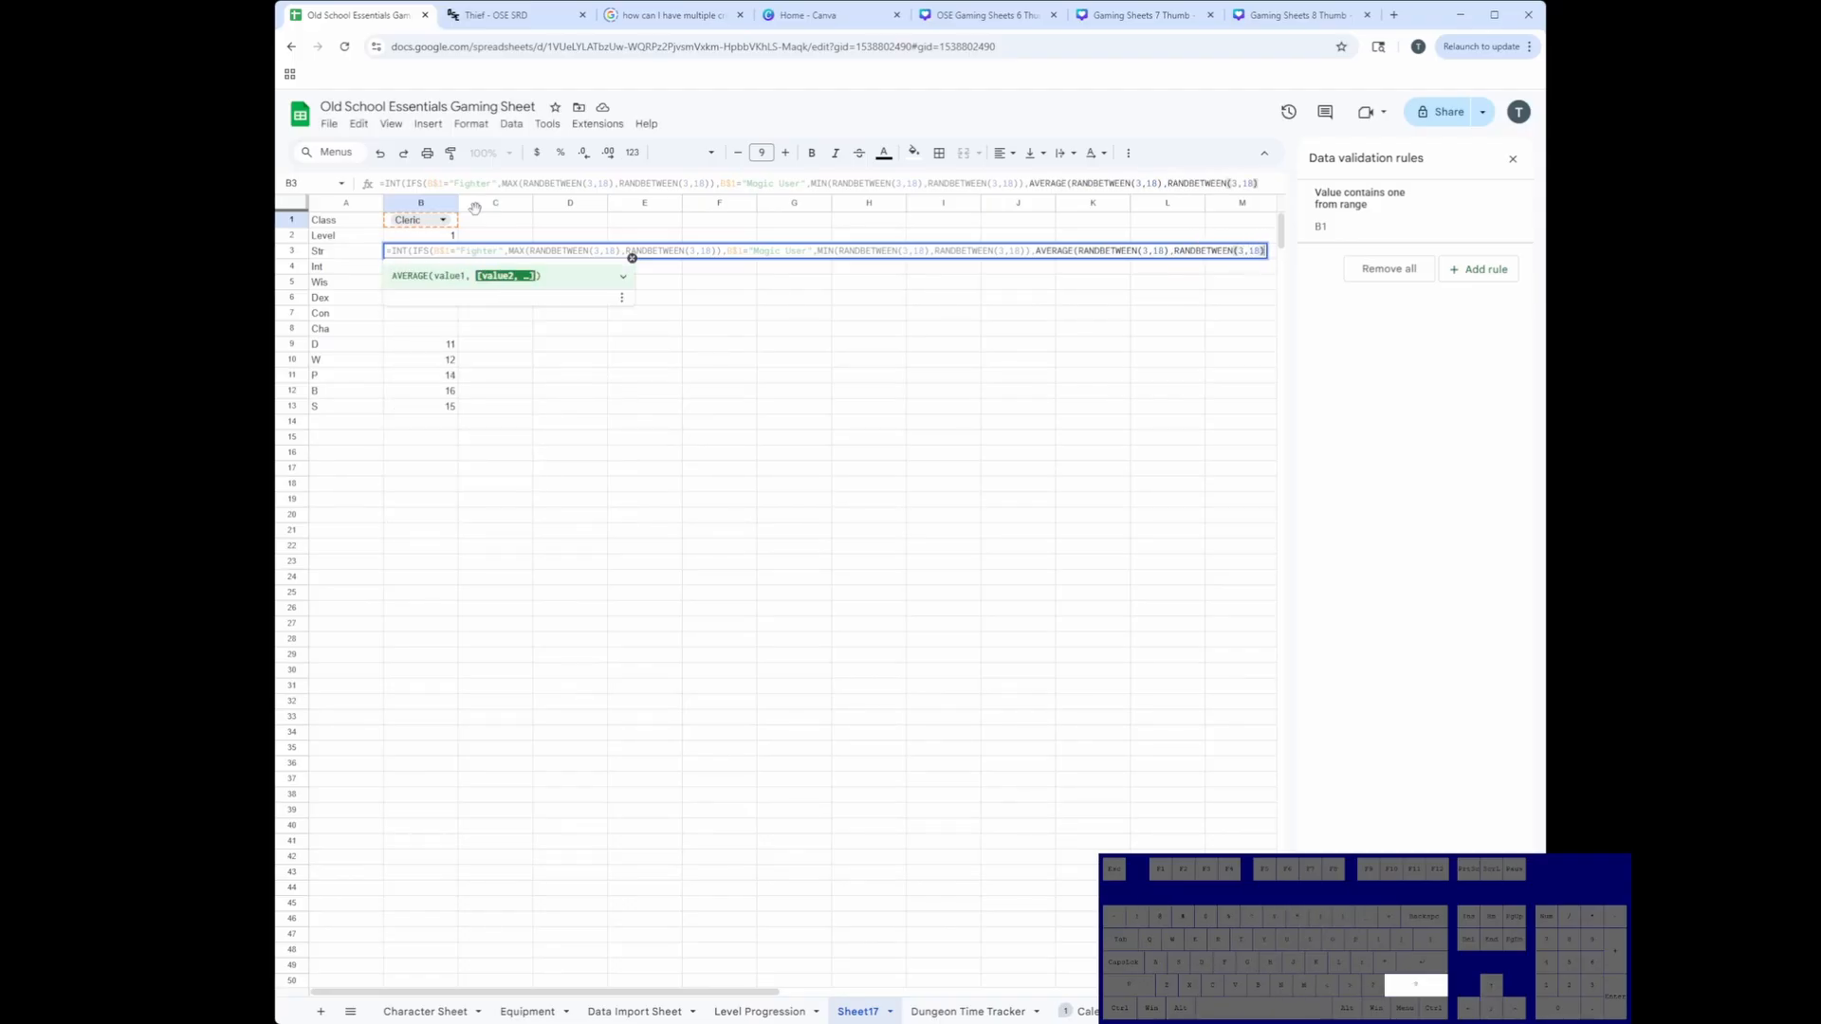
pyautogui.write(')')
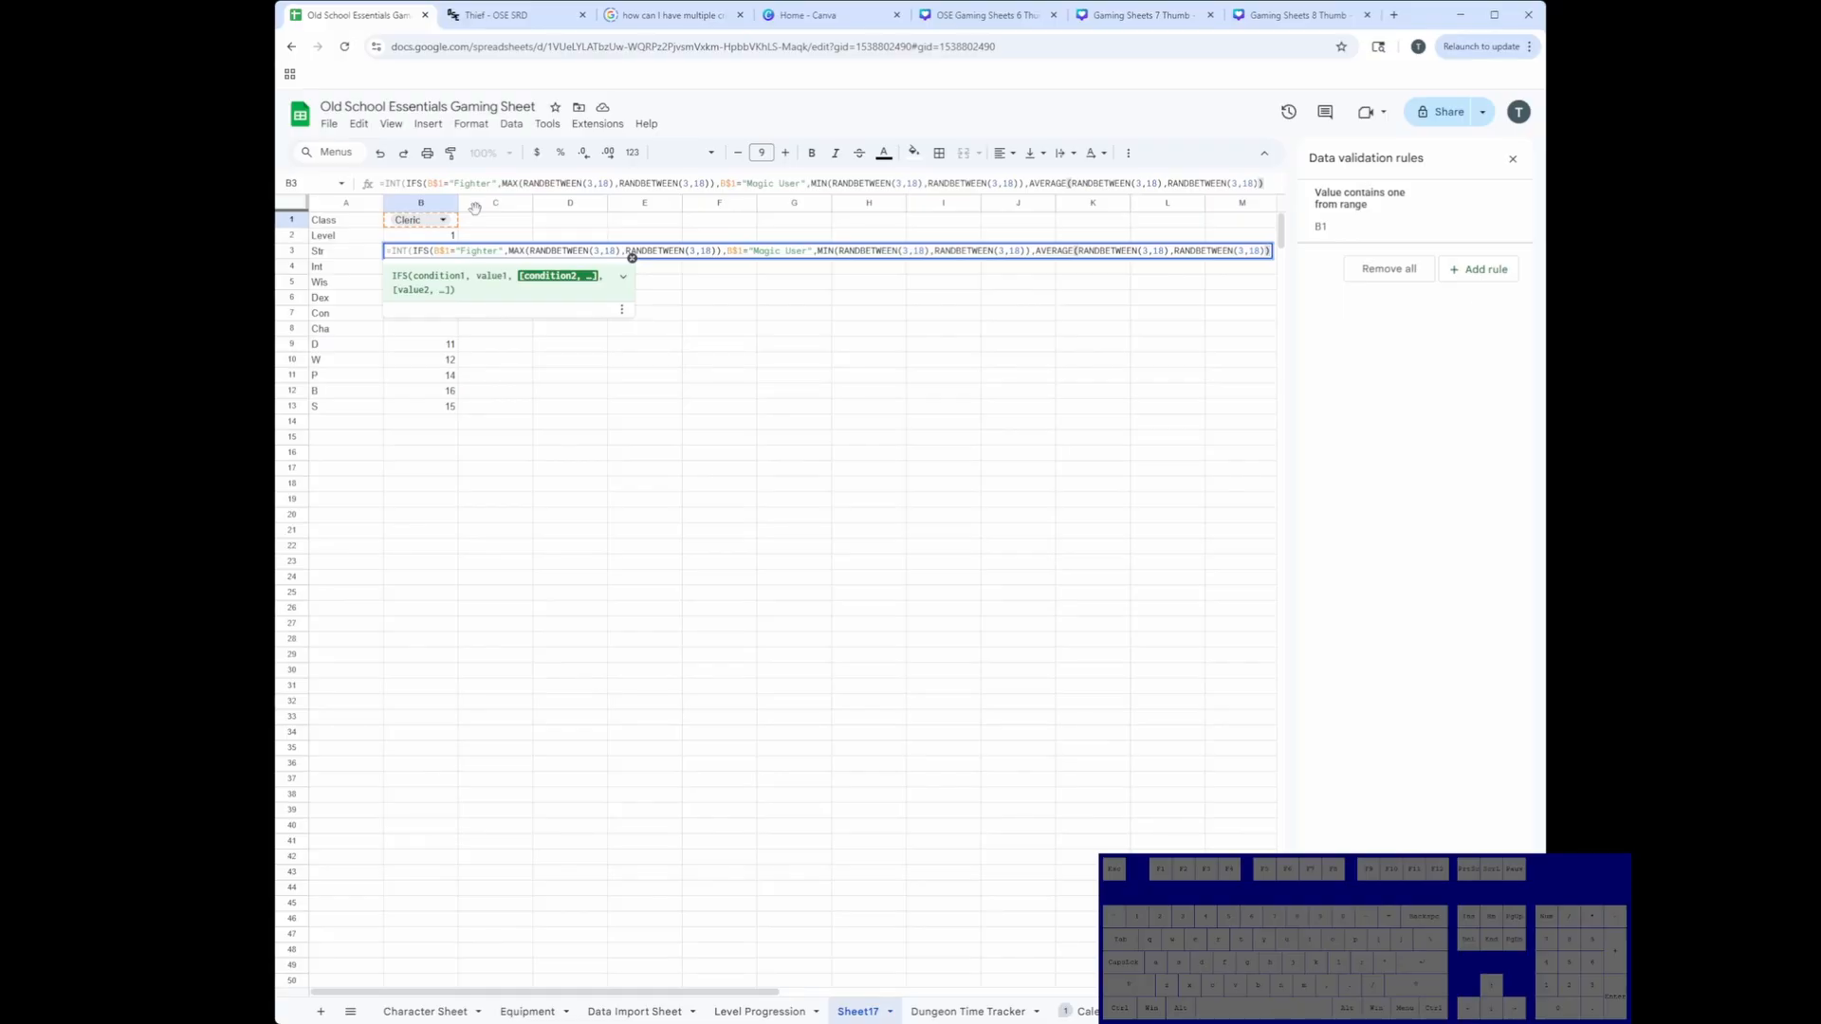
pyautogui.write('))')
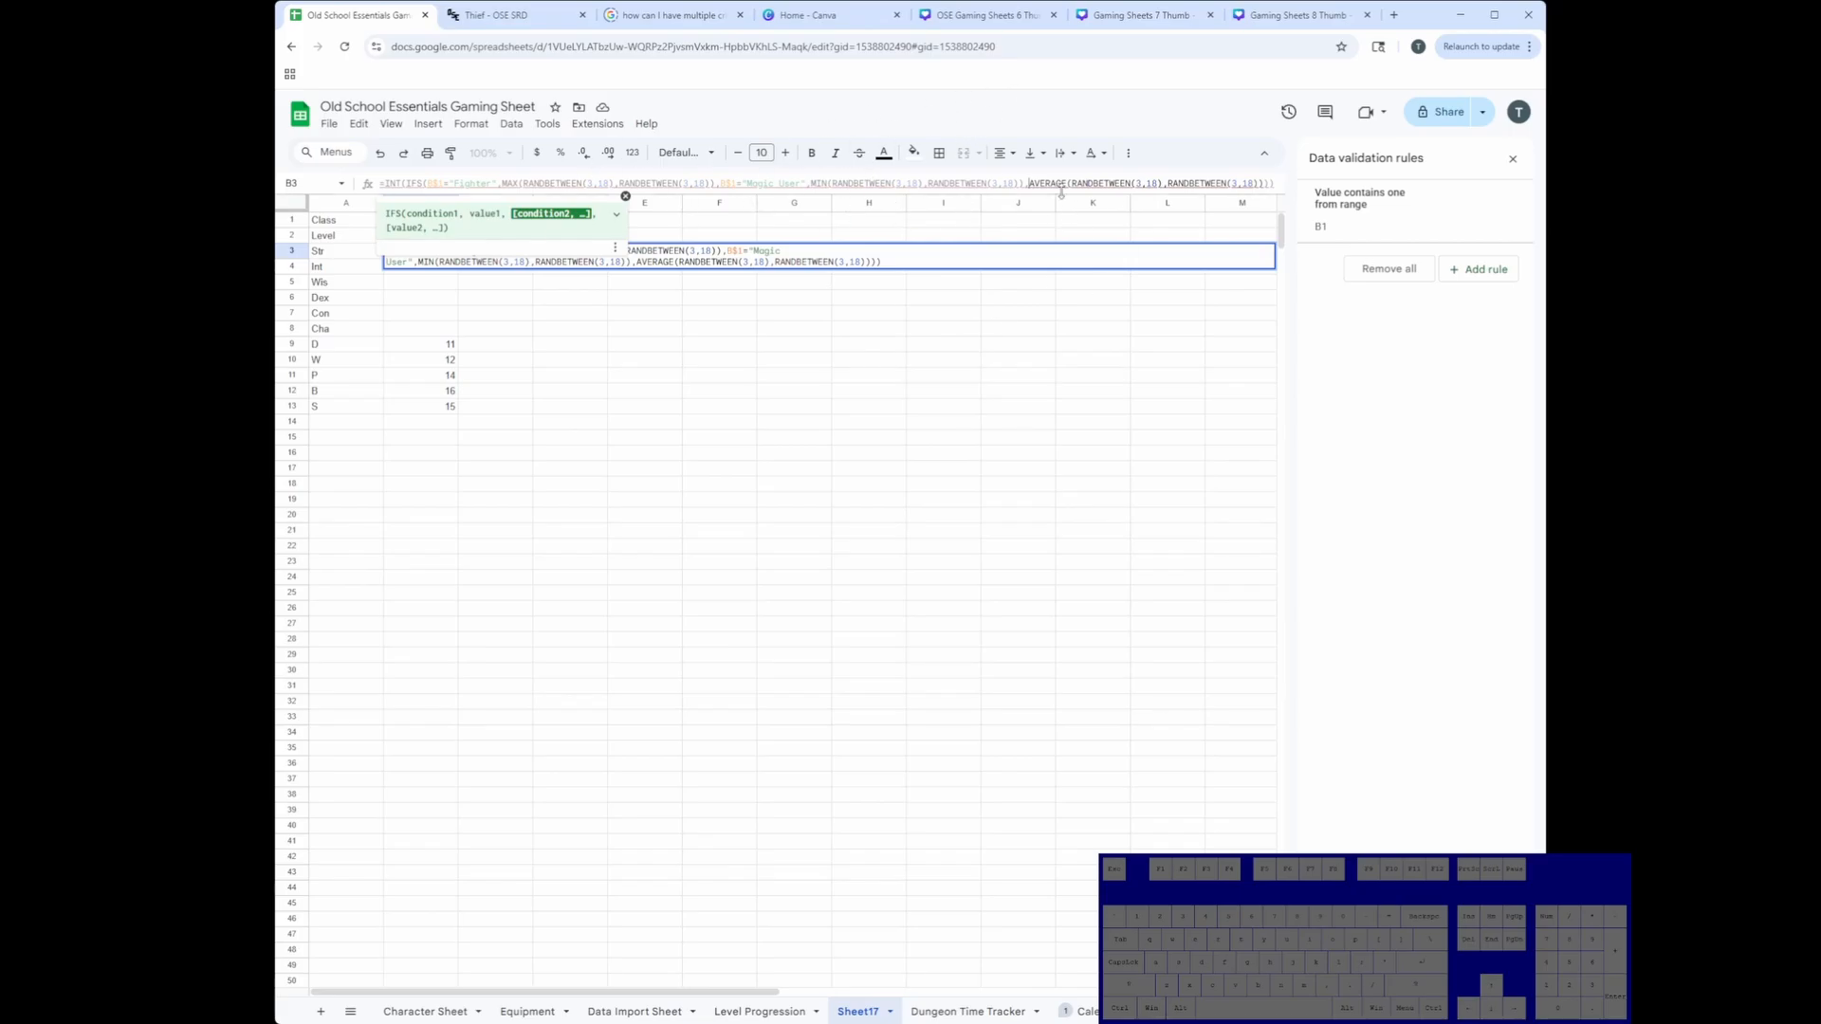
# Step: Insert true as the final IFS condition before the AVERAGE result and commit the B3 formula
pyautogui.moveTo(1030, 183)
pyautogui.write('true')
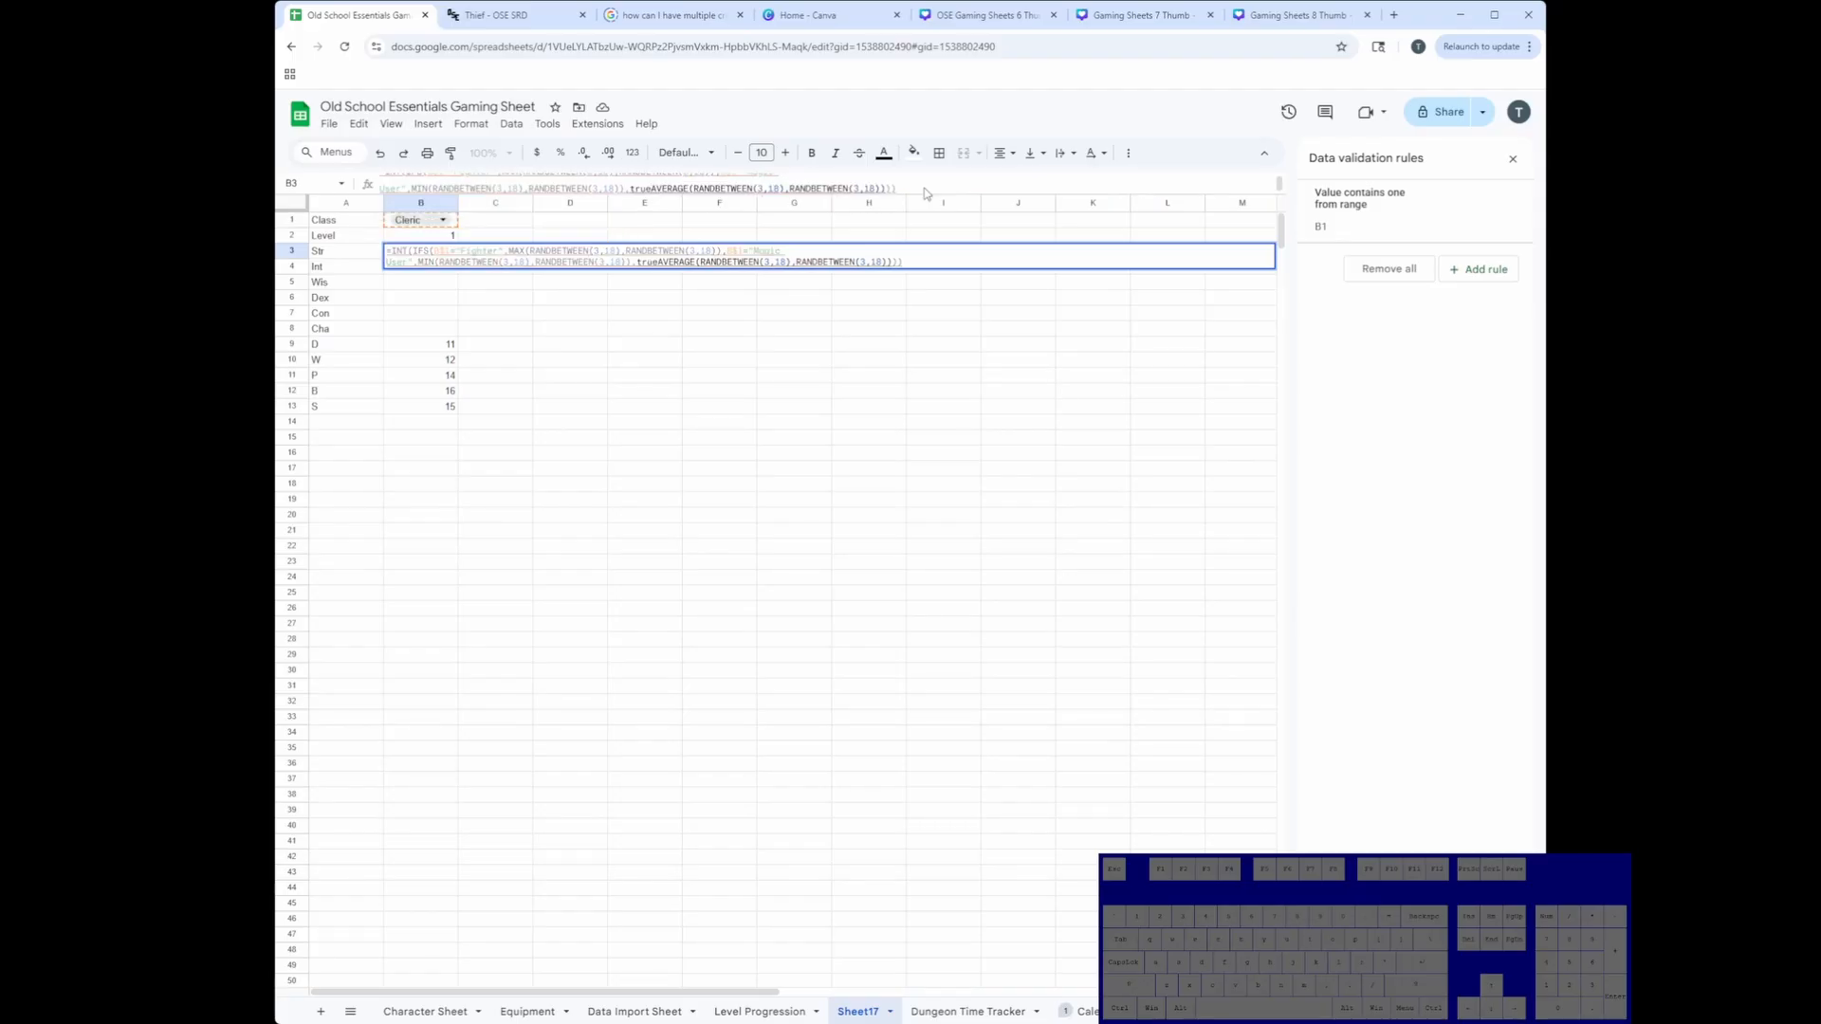
pyautogui.write(',')
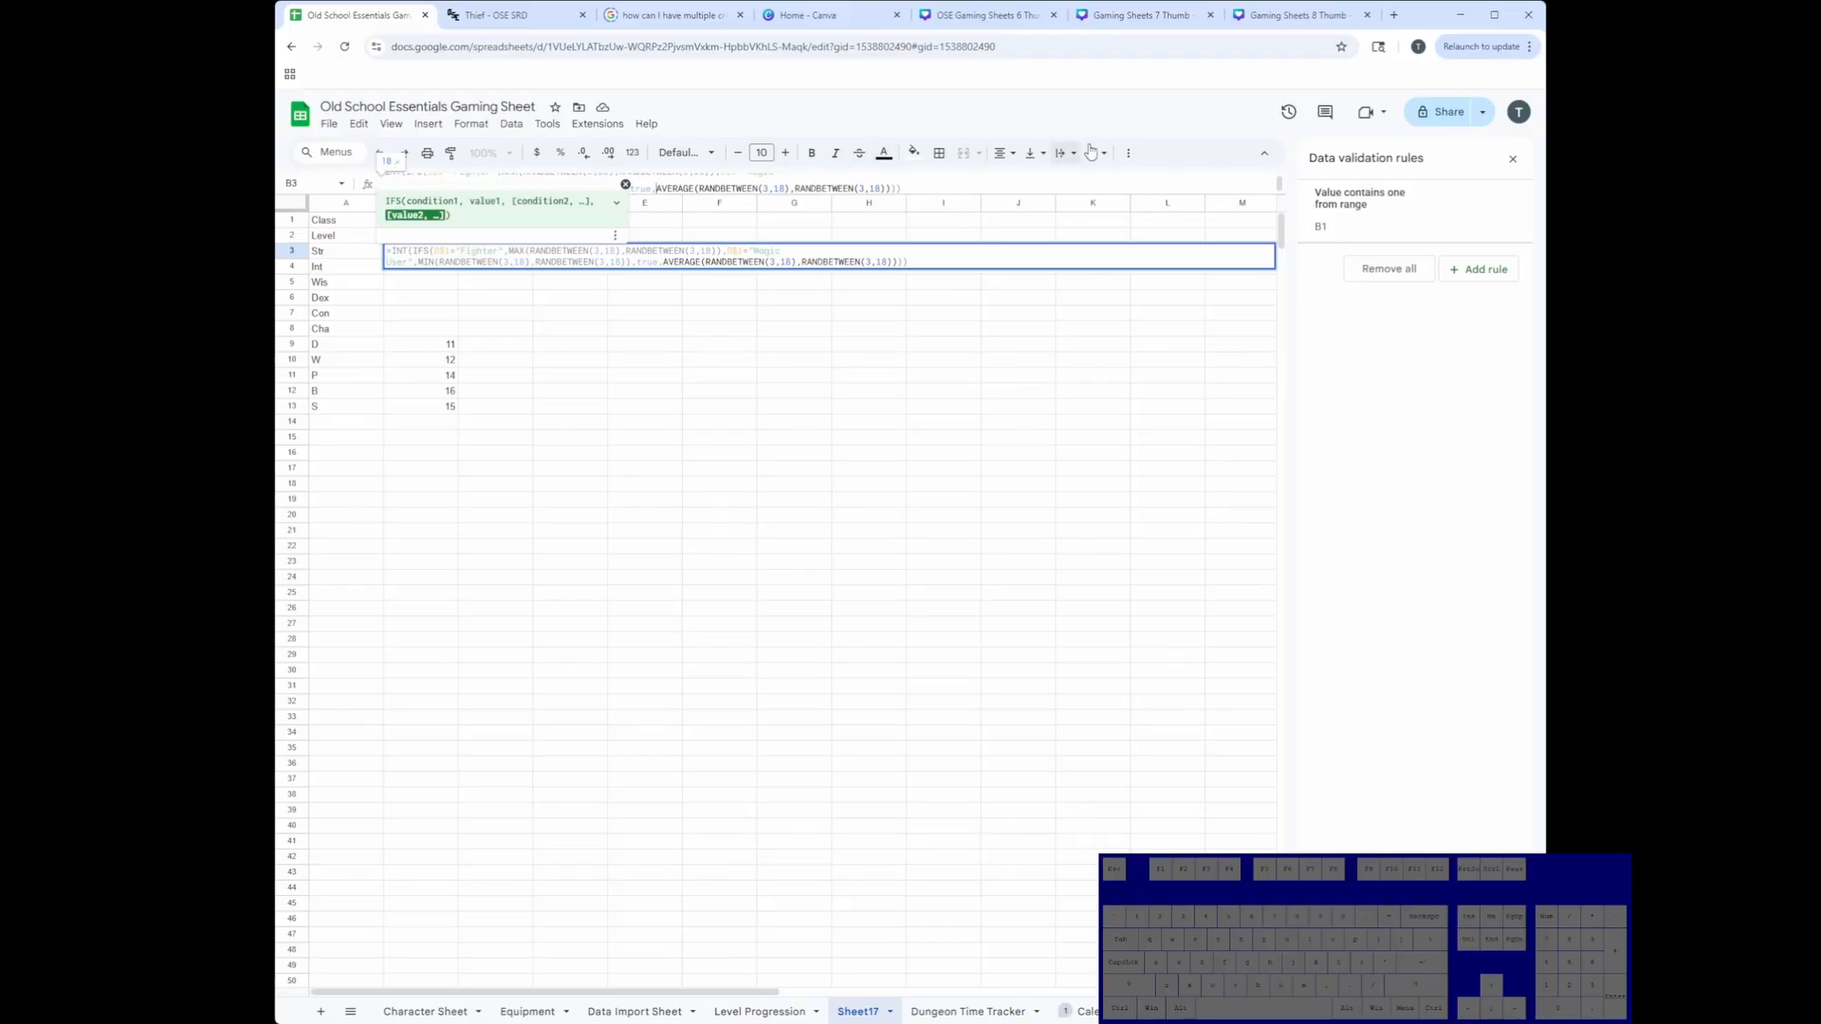
pyautogui.press('Escape')
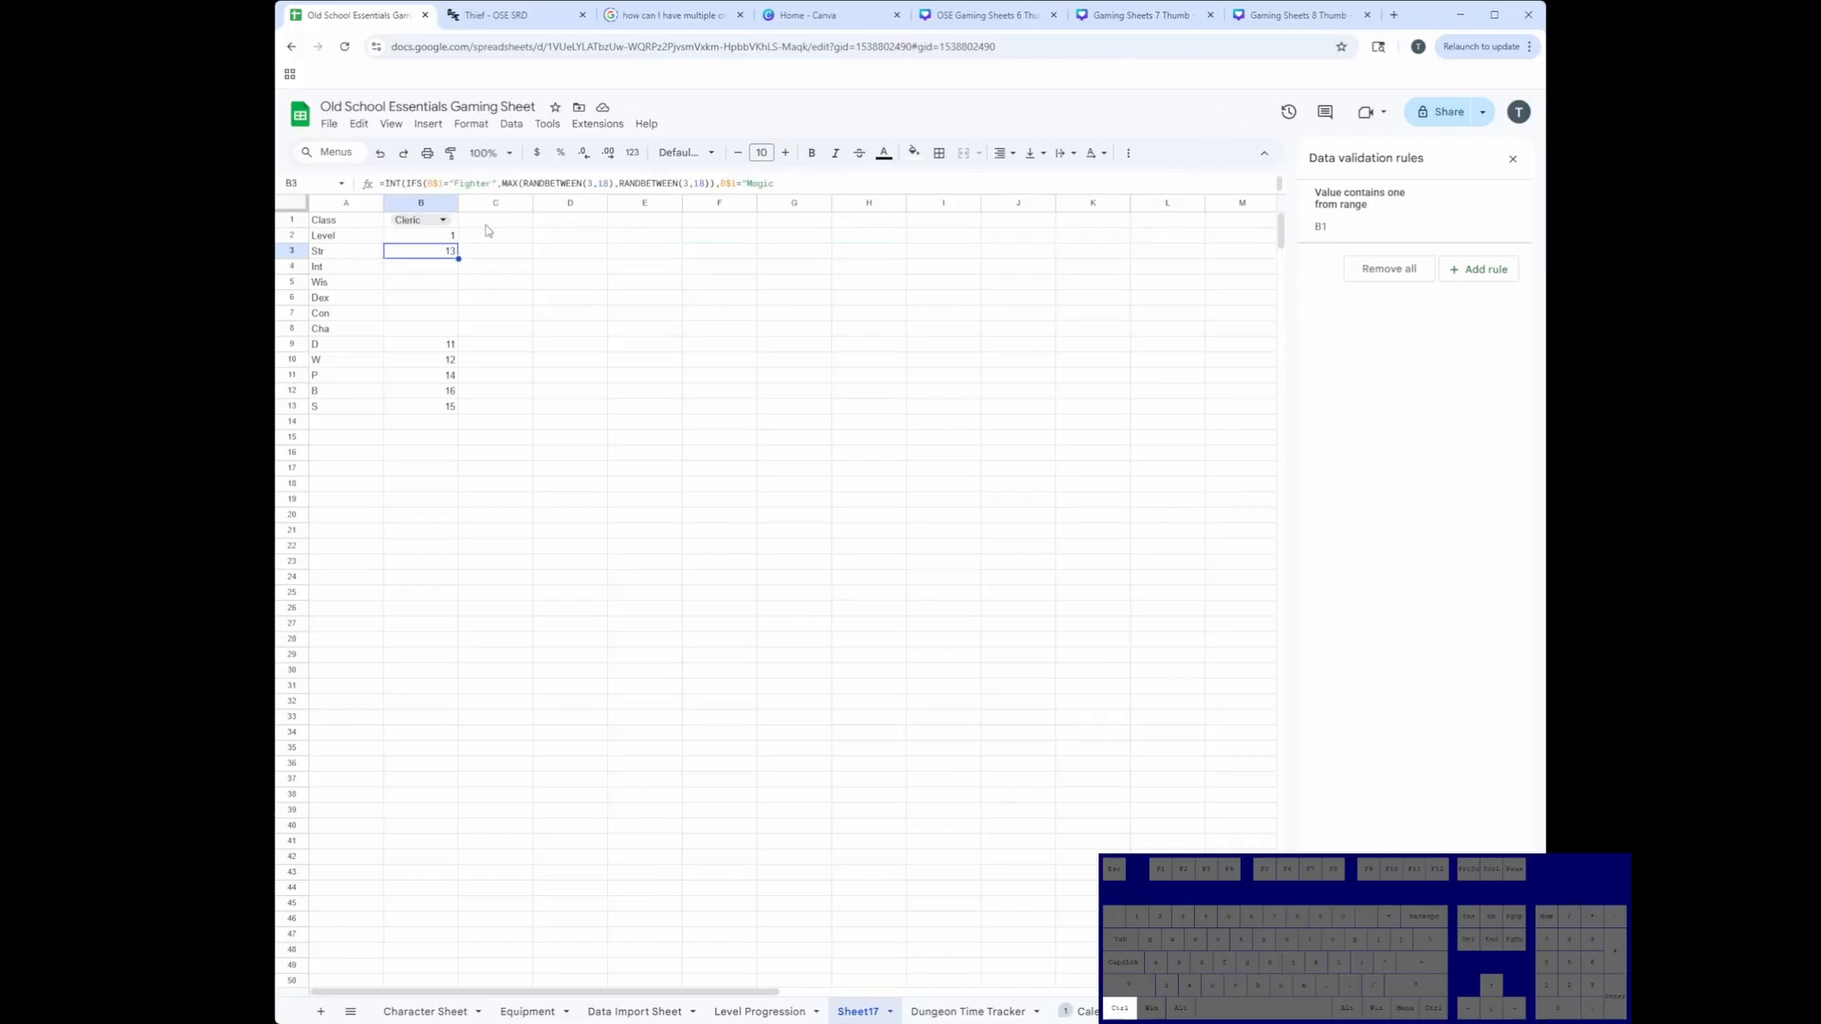
# Step: Copy the Str formula from B3 into the other ability score cells, B4:B8
pyautogui.hotkey('ctrl', 'c')
pyautogui.moveTo(436, 270); pyautogui.dragTo(439, 334)
pyautogui.hotkey('ctrl', 'v')
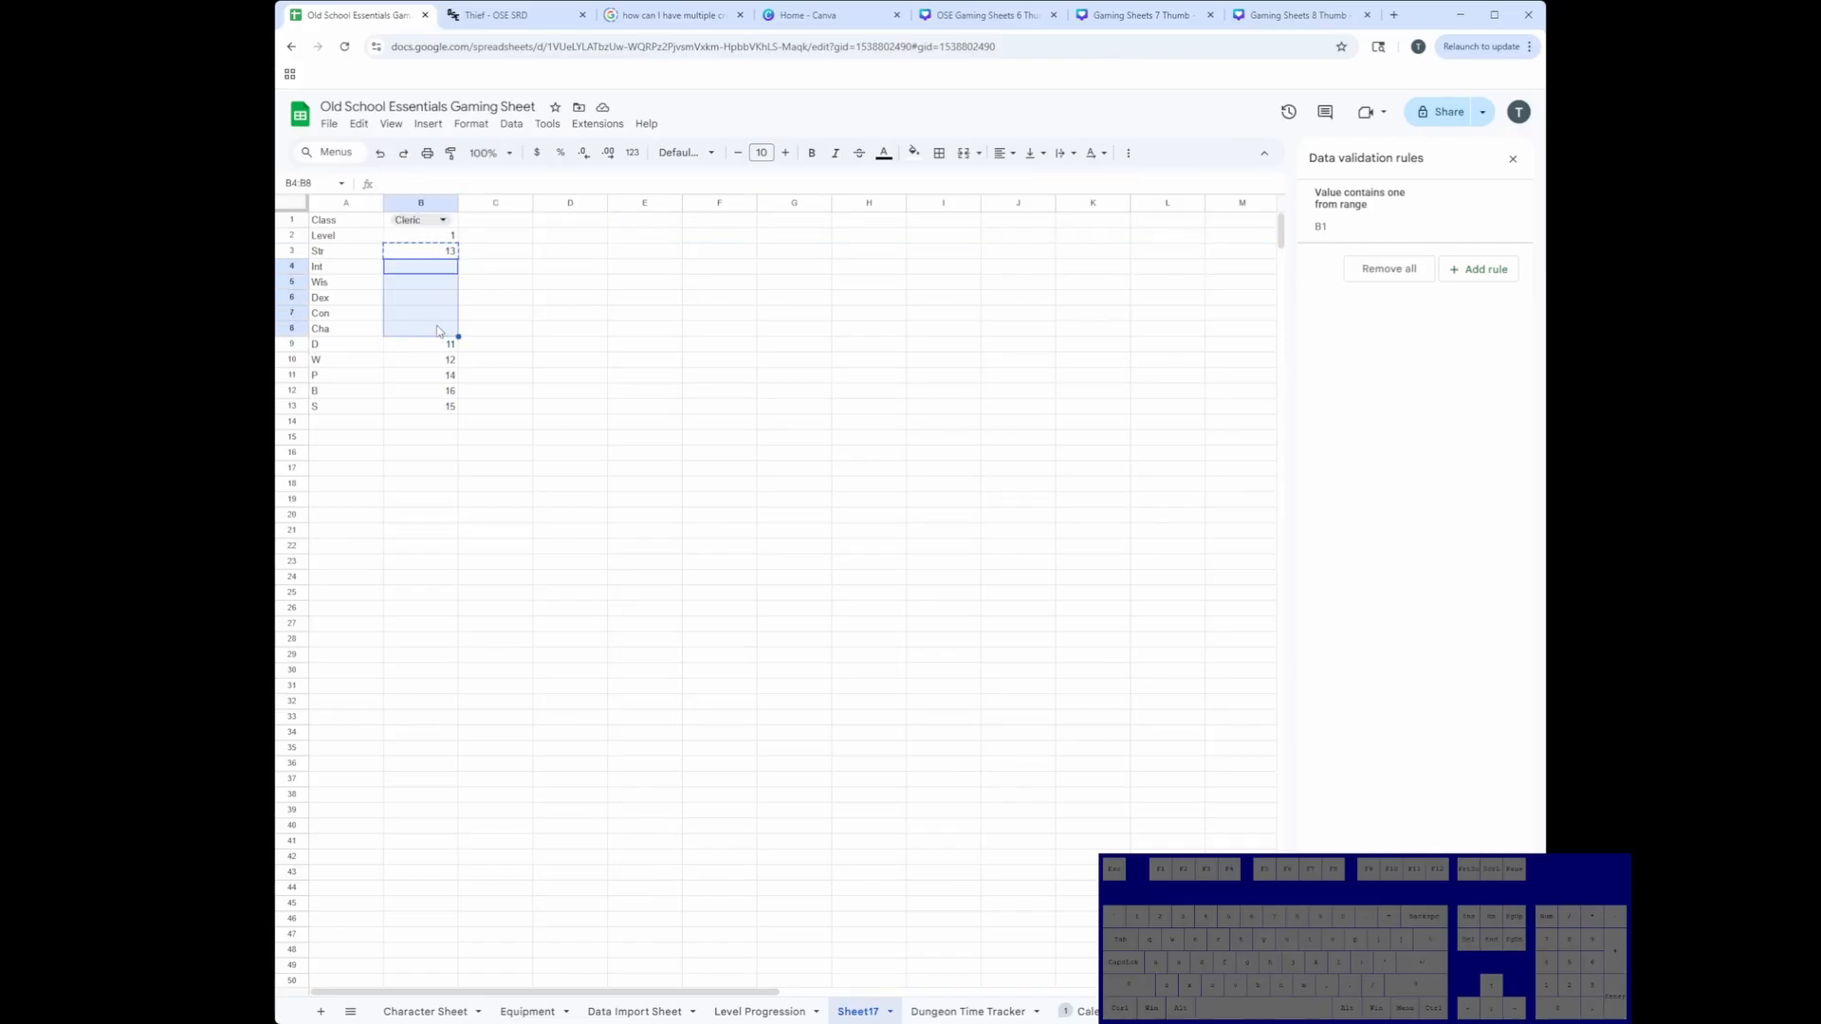
# Step: Swap the class names in the Int formula in B4, using "Magic User" for the MAX result and Fighter for the MIN result
pyautogui.click(448, 254)
pyautogui.click(441, 266)
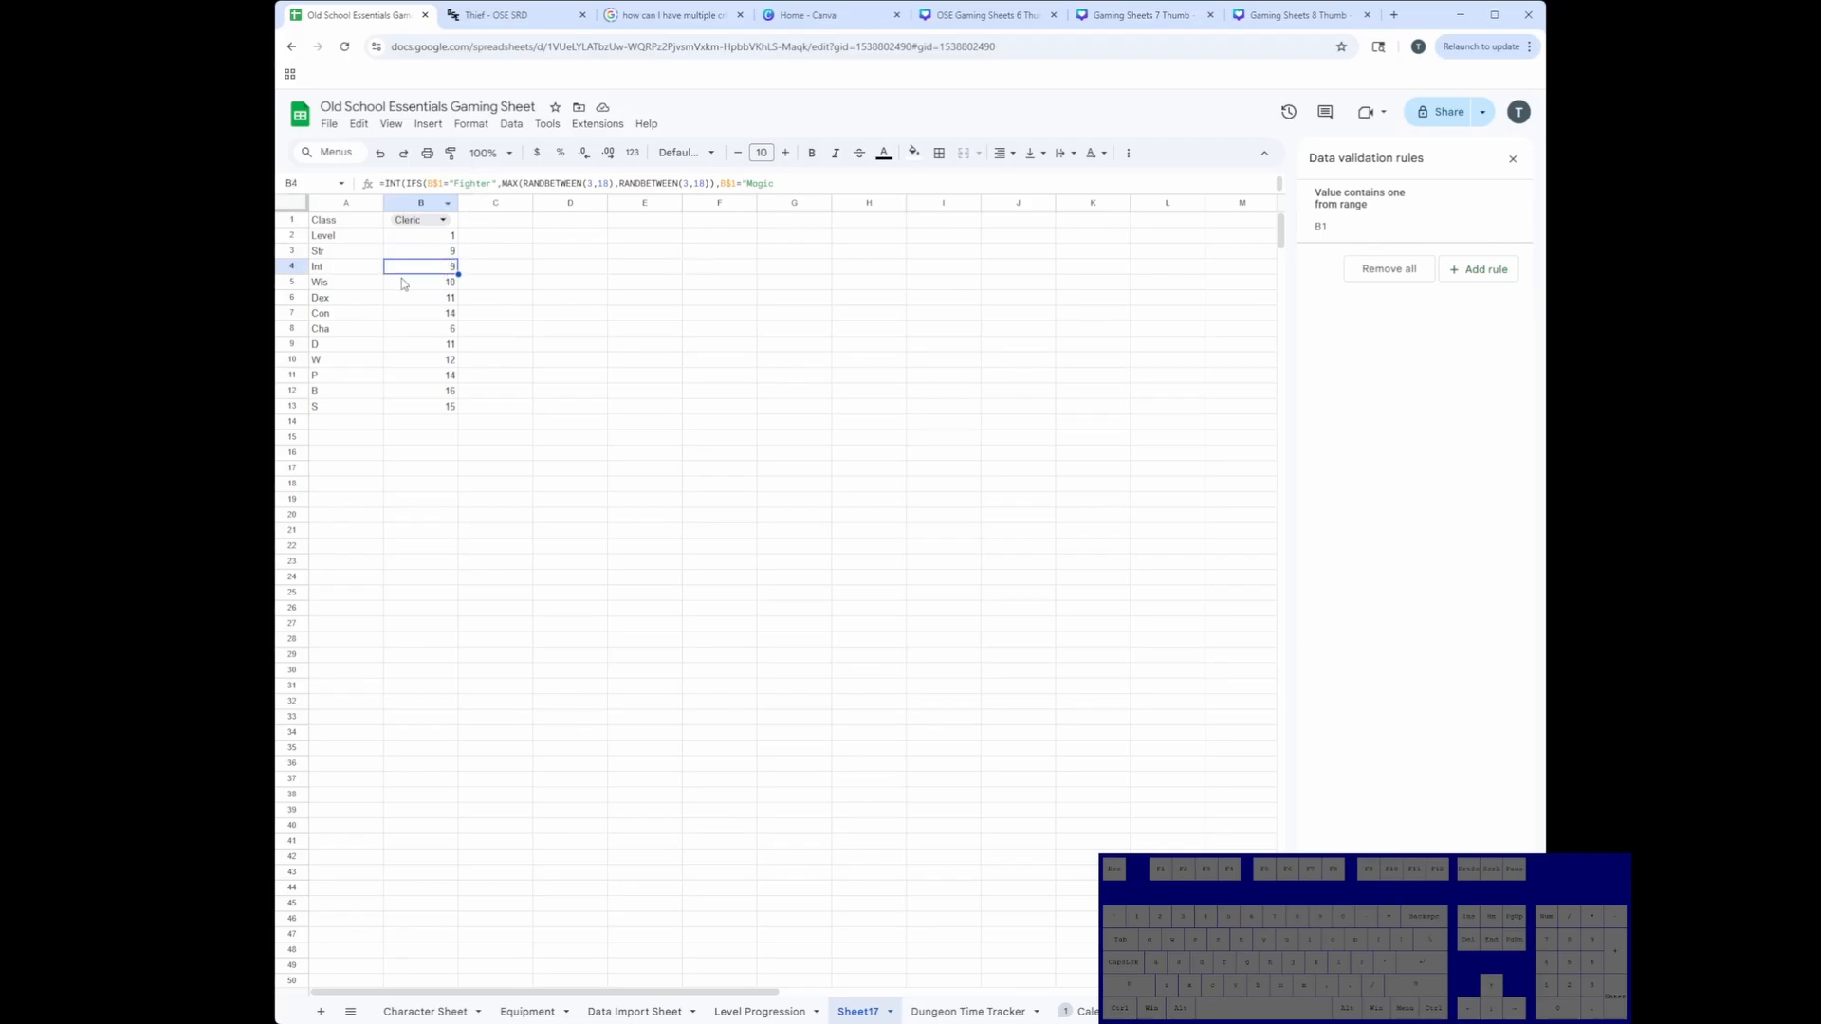
pyautogui.moveTo(433, 270)
pyautogui.mouseDown()
pyautogui.moveTo(433, 332)
pyautogui.moveTo(442, 296)
pyautogui.mouseUp()
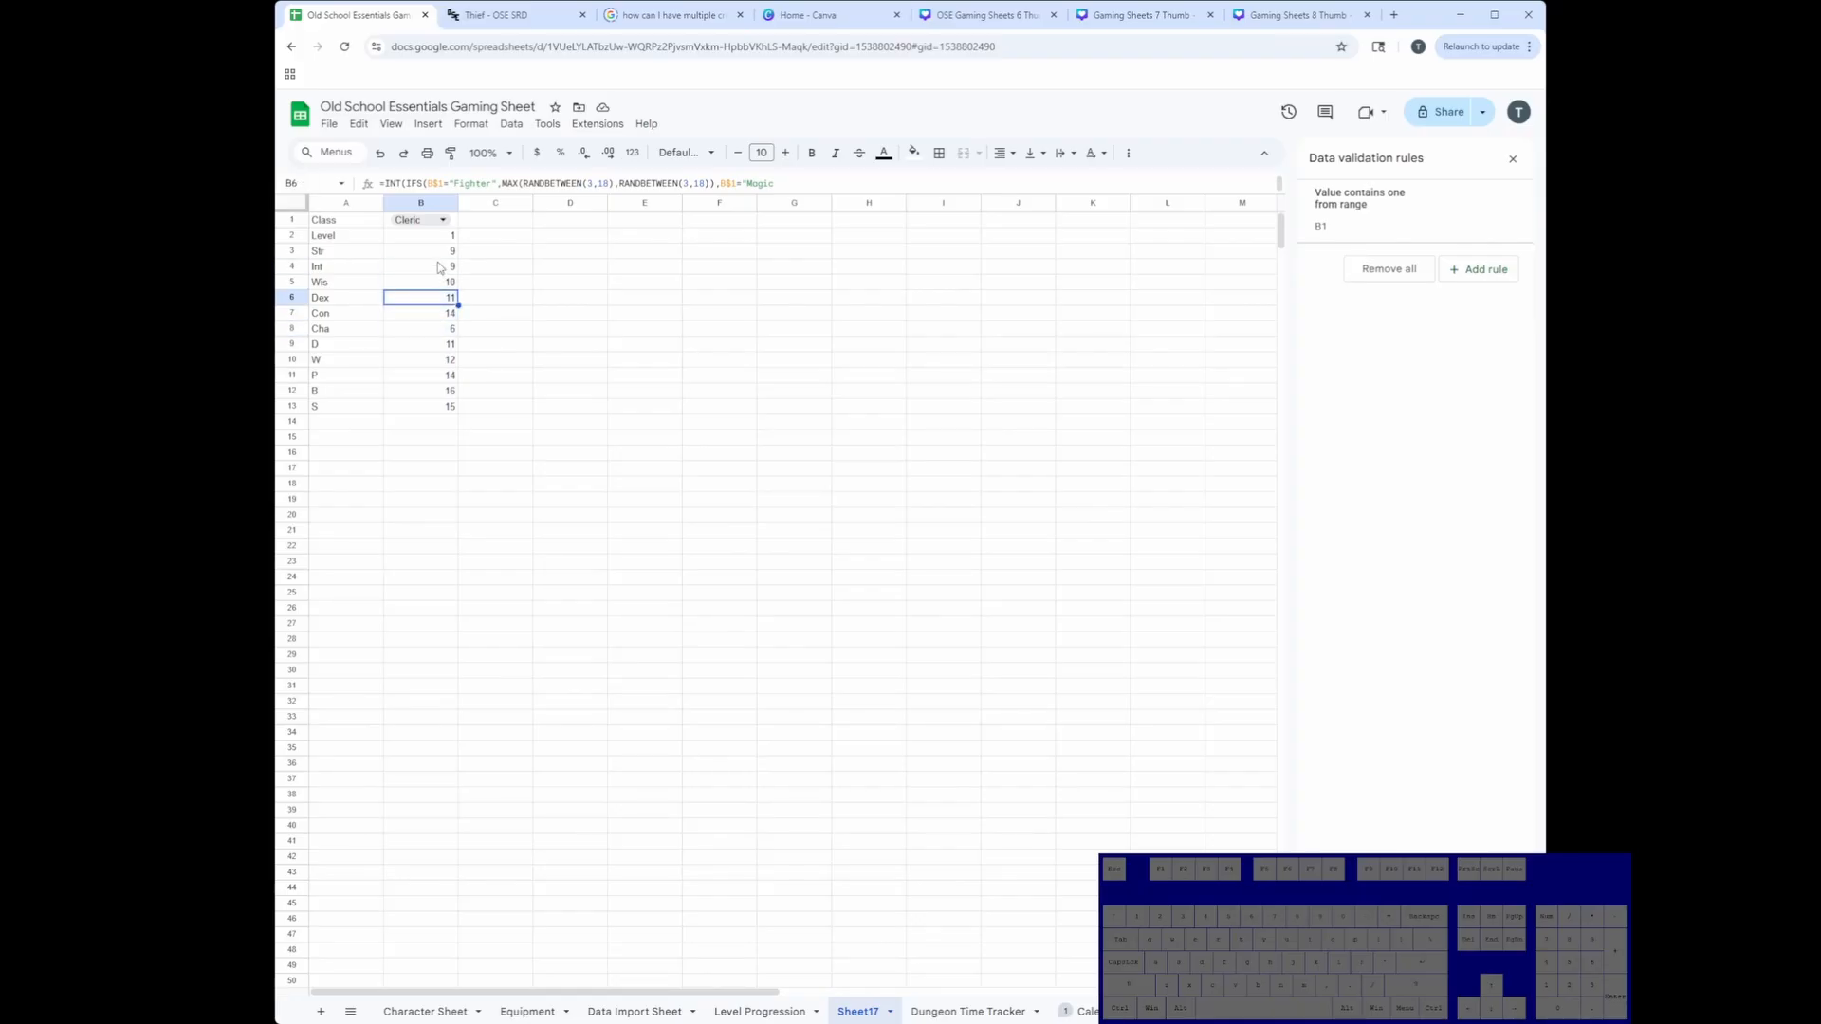
pyautogui.click(439, 267)
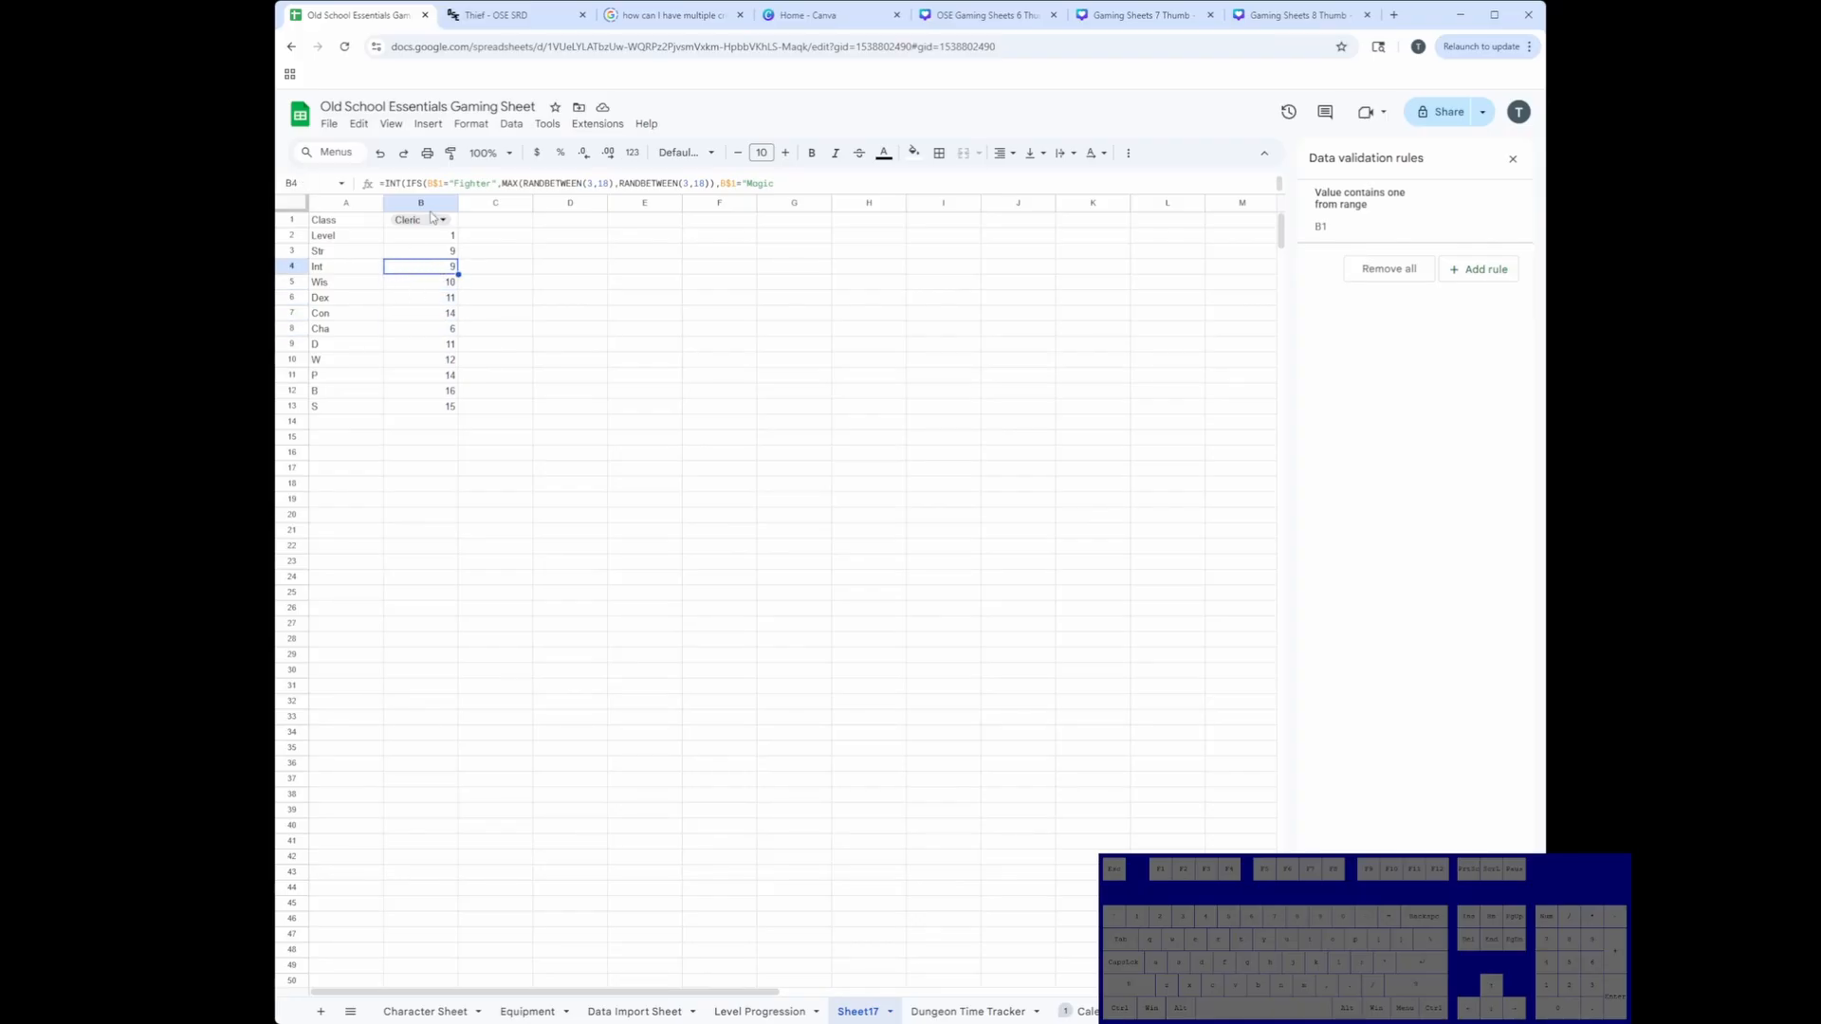
pyautogui.moveTo(492, 183); pyautogui.dragTo(455, 183)
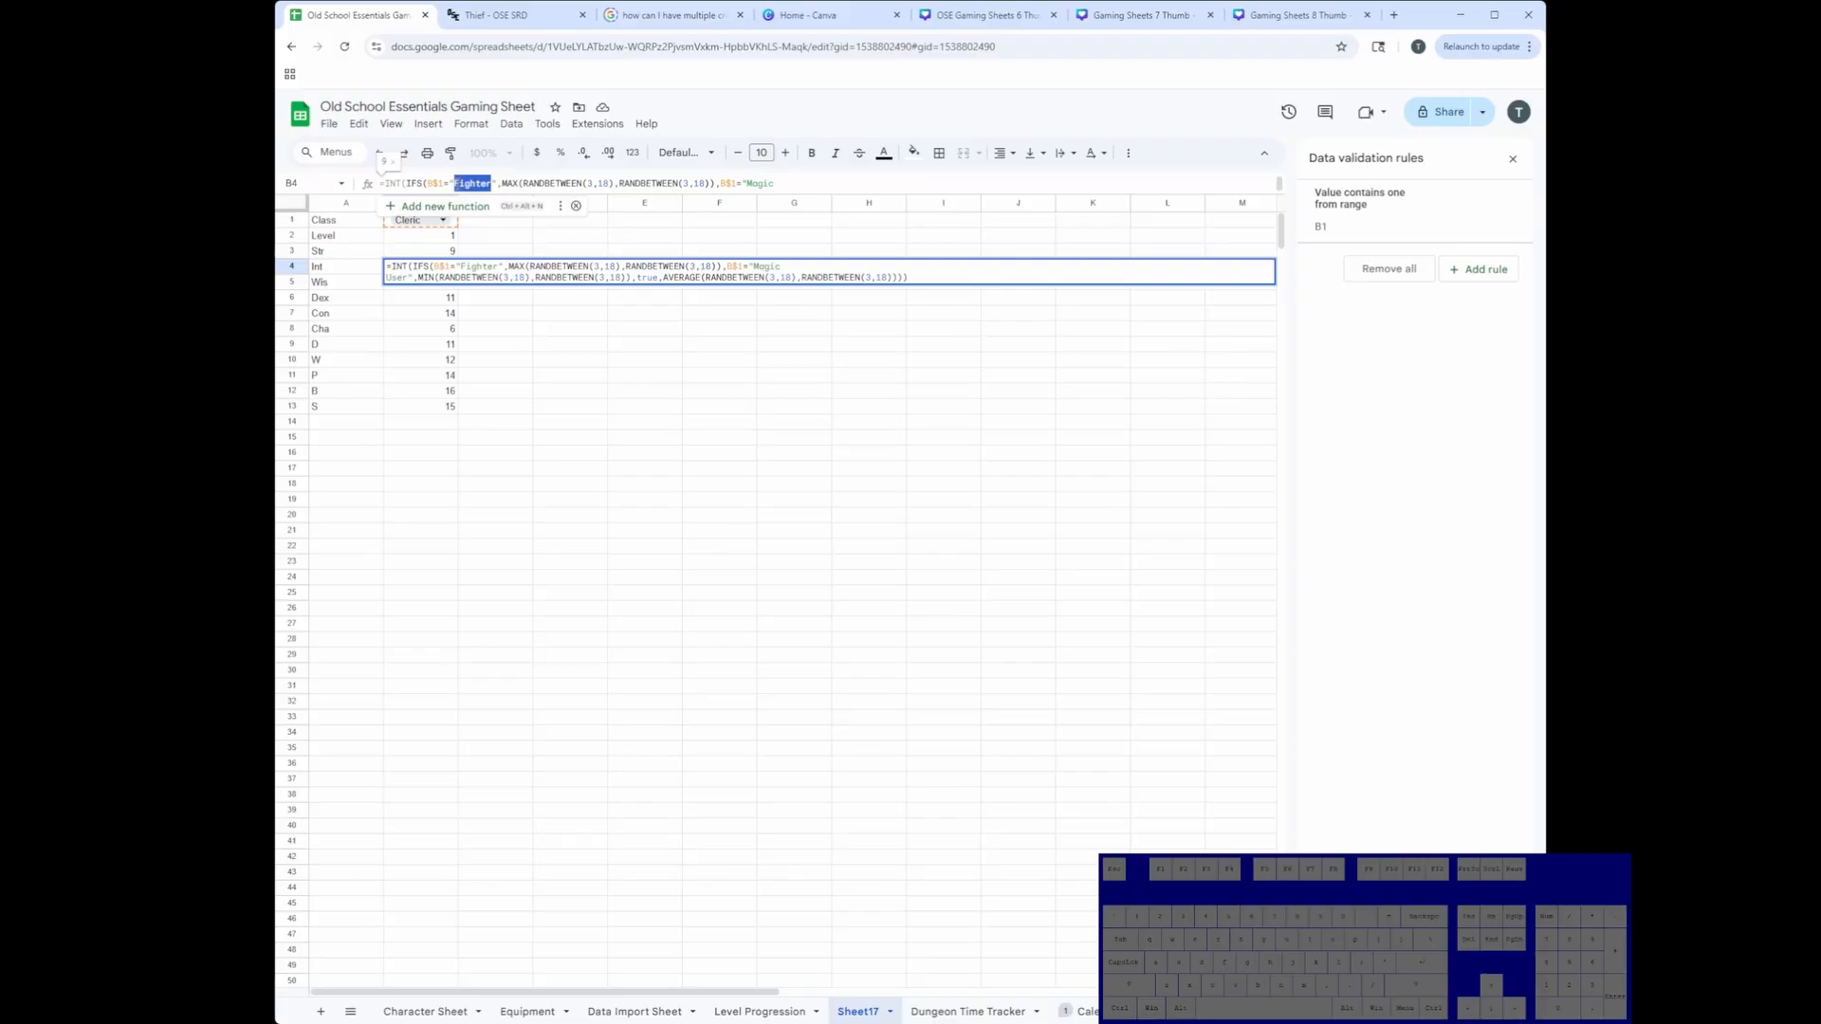
pyautogui.write('Magic User')
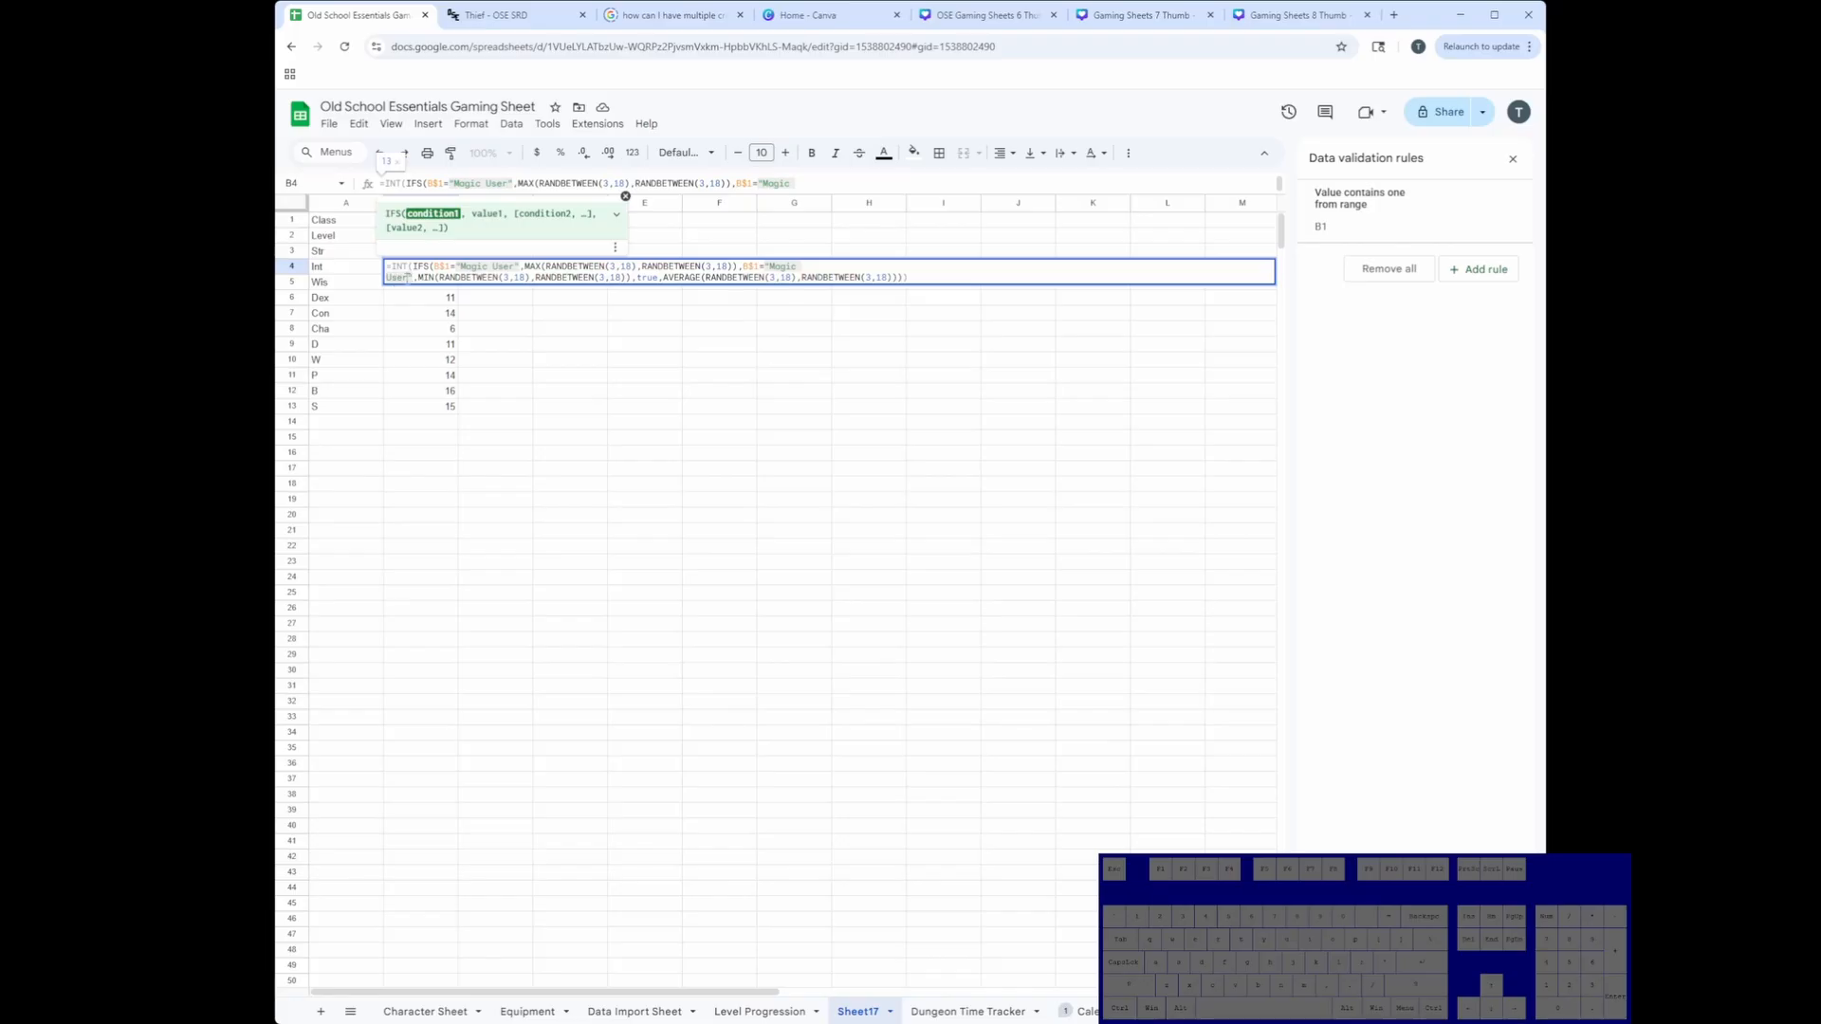
pyautogui.moveTo(410, 276); pyautogui.dragTo(776, 267)
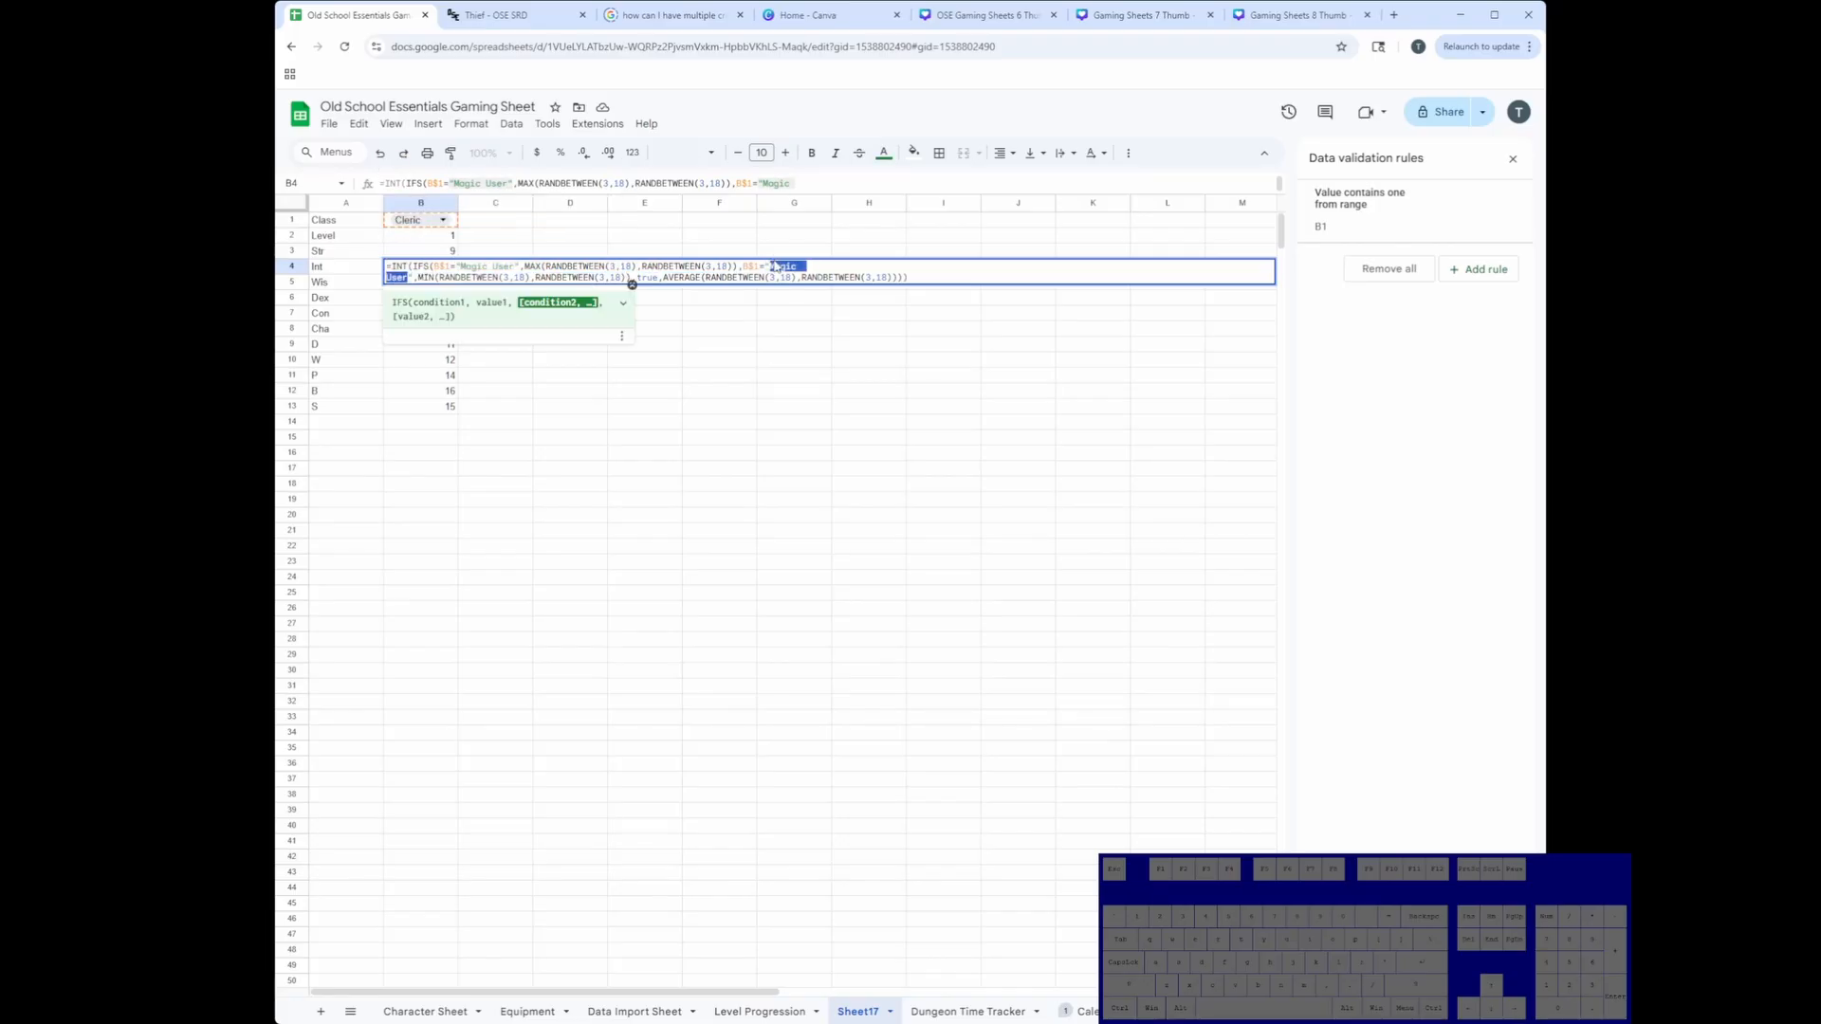
pyautogui.write('Figth')
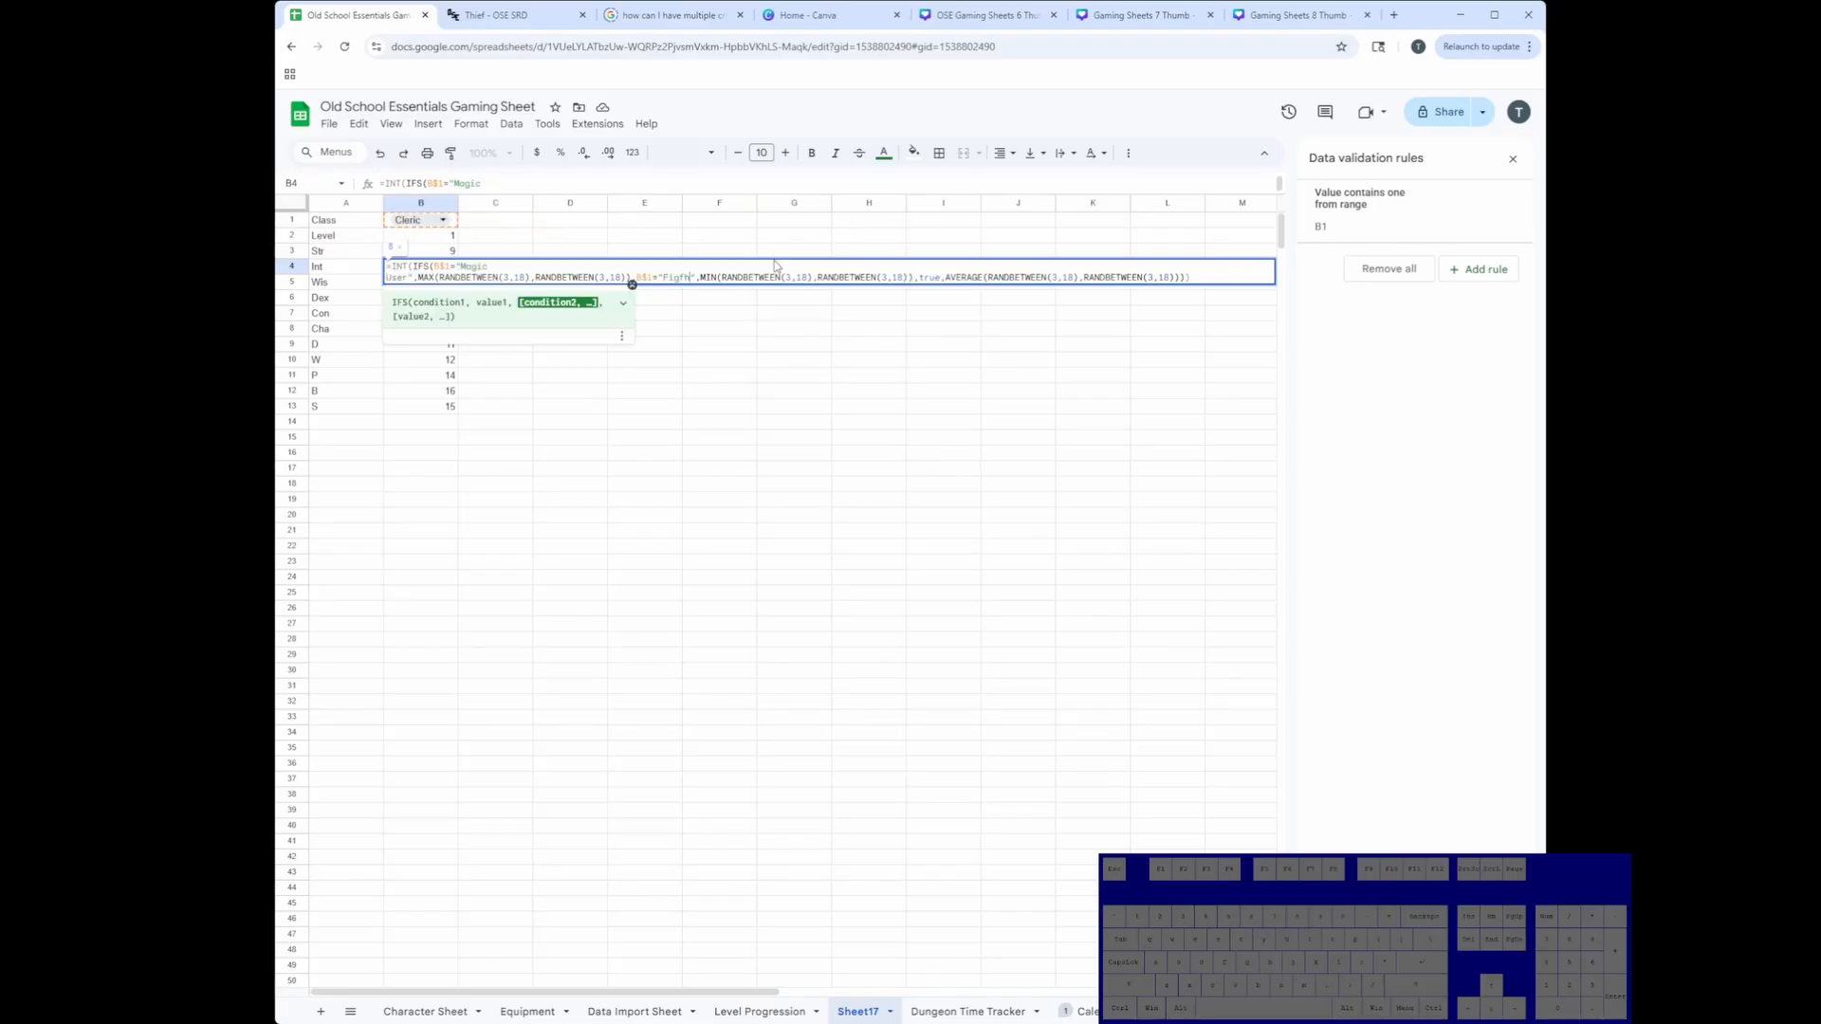
# Step: Complete the Int formula's second class condition as "Fighter" for the MIN roll
pyautogui.press('BackSpace')
pyautogui.press('BackSpace')
pyautogui.write('hter')
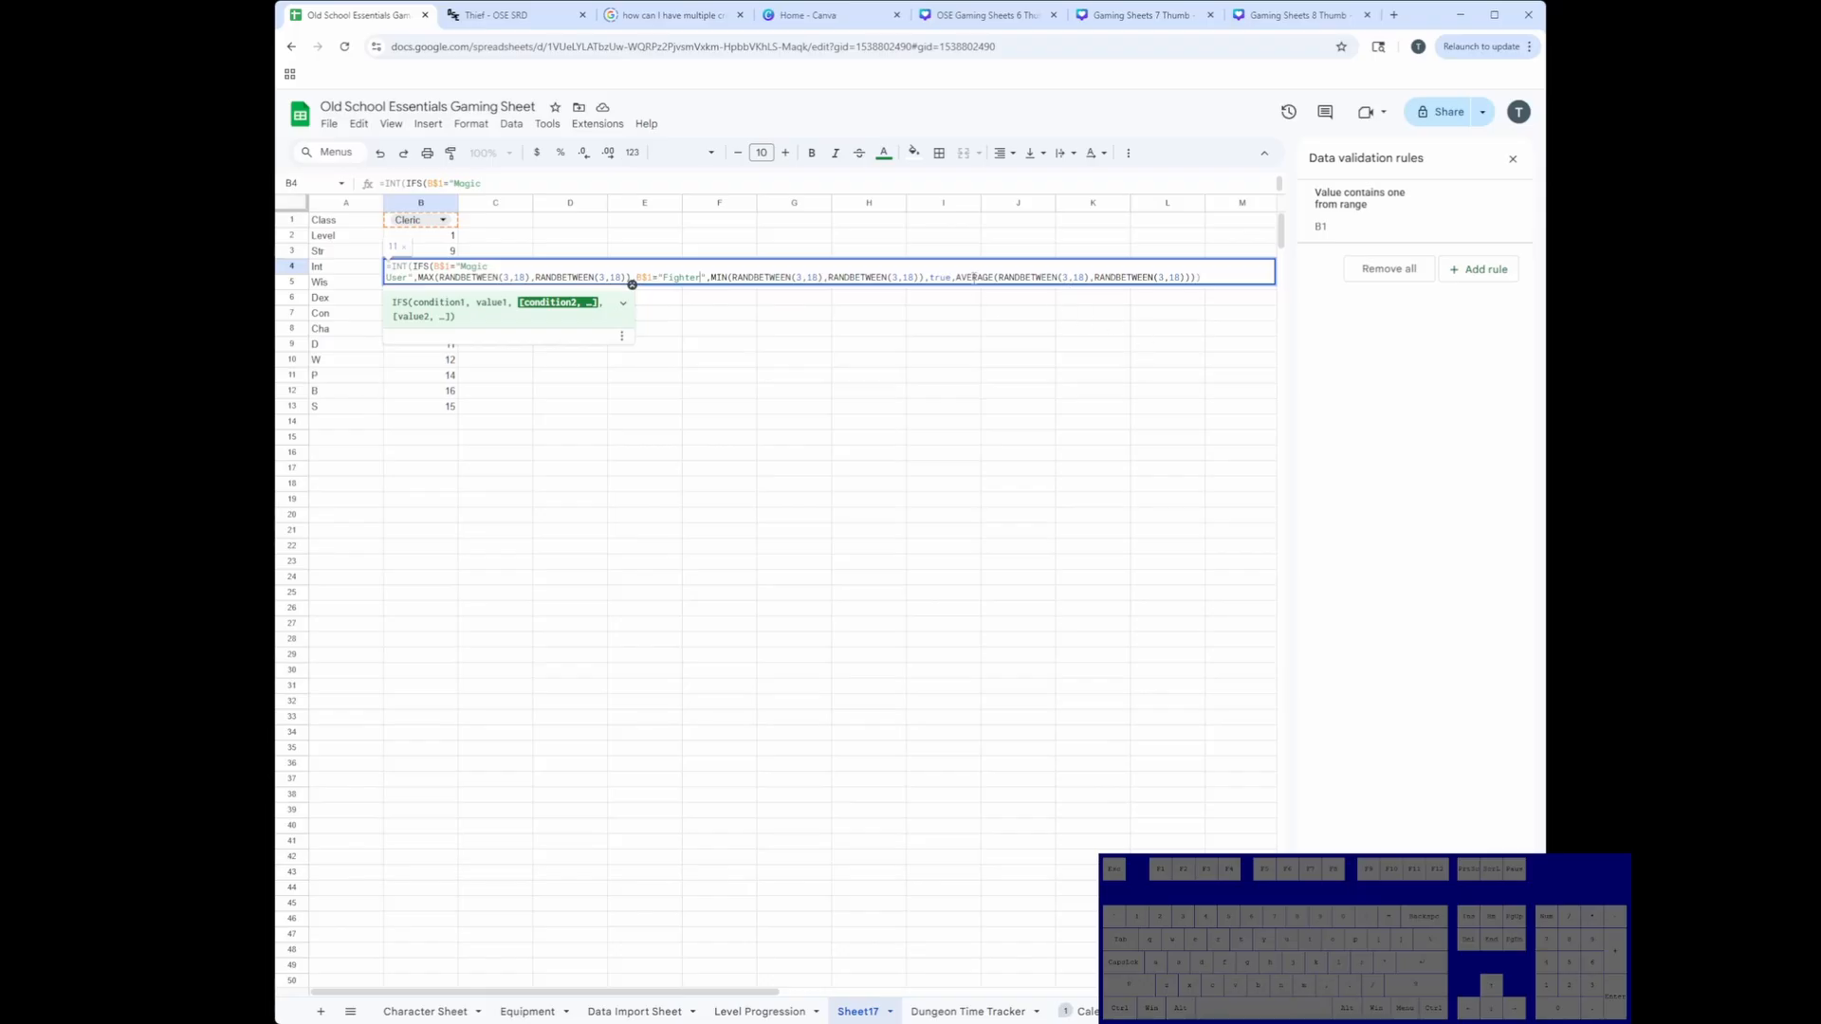
pyautogui.press('Return')
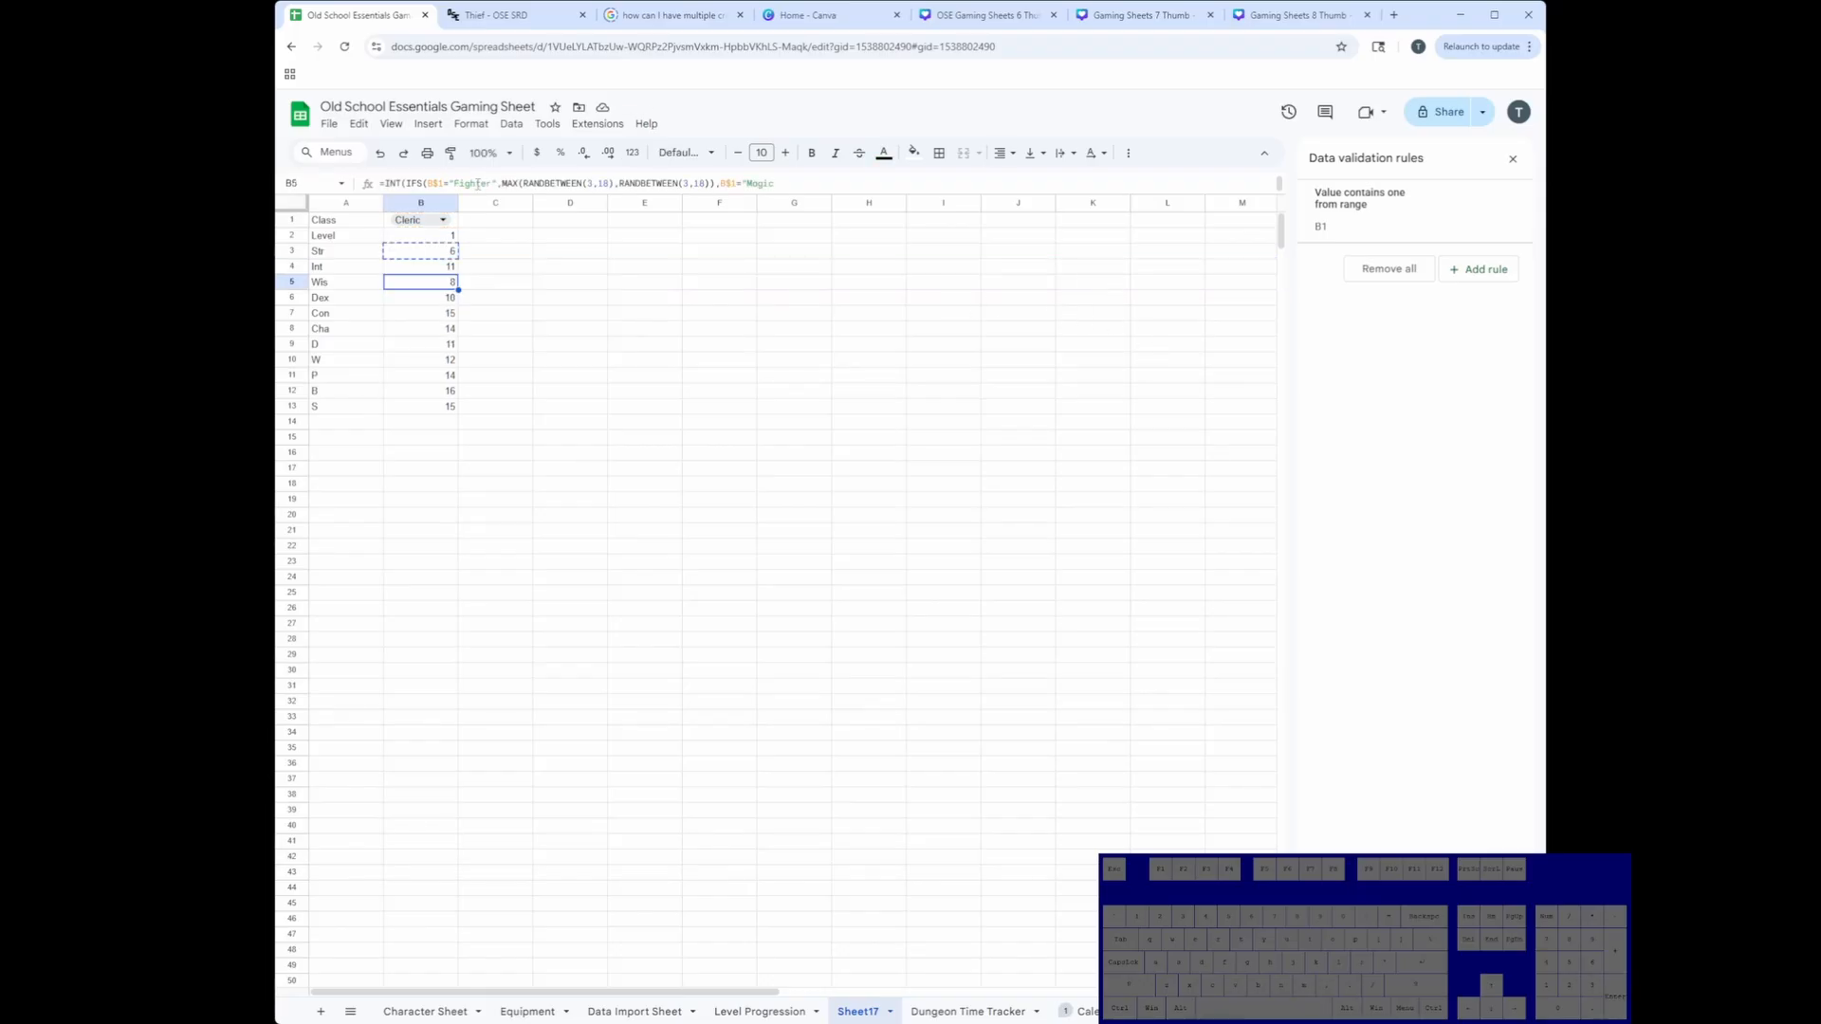
# Step: Change the Wis formula's class conditions to "Cleric" for the MAX roll and "Thief" for the MIN roll
pyautogui.click(493, 184)
pyautogui.moveTo(489, 183); pyautogui.dragTo(459, 183)
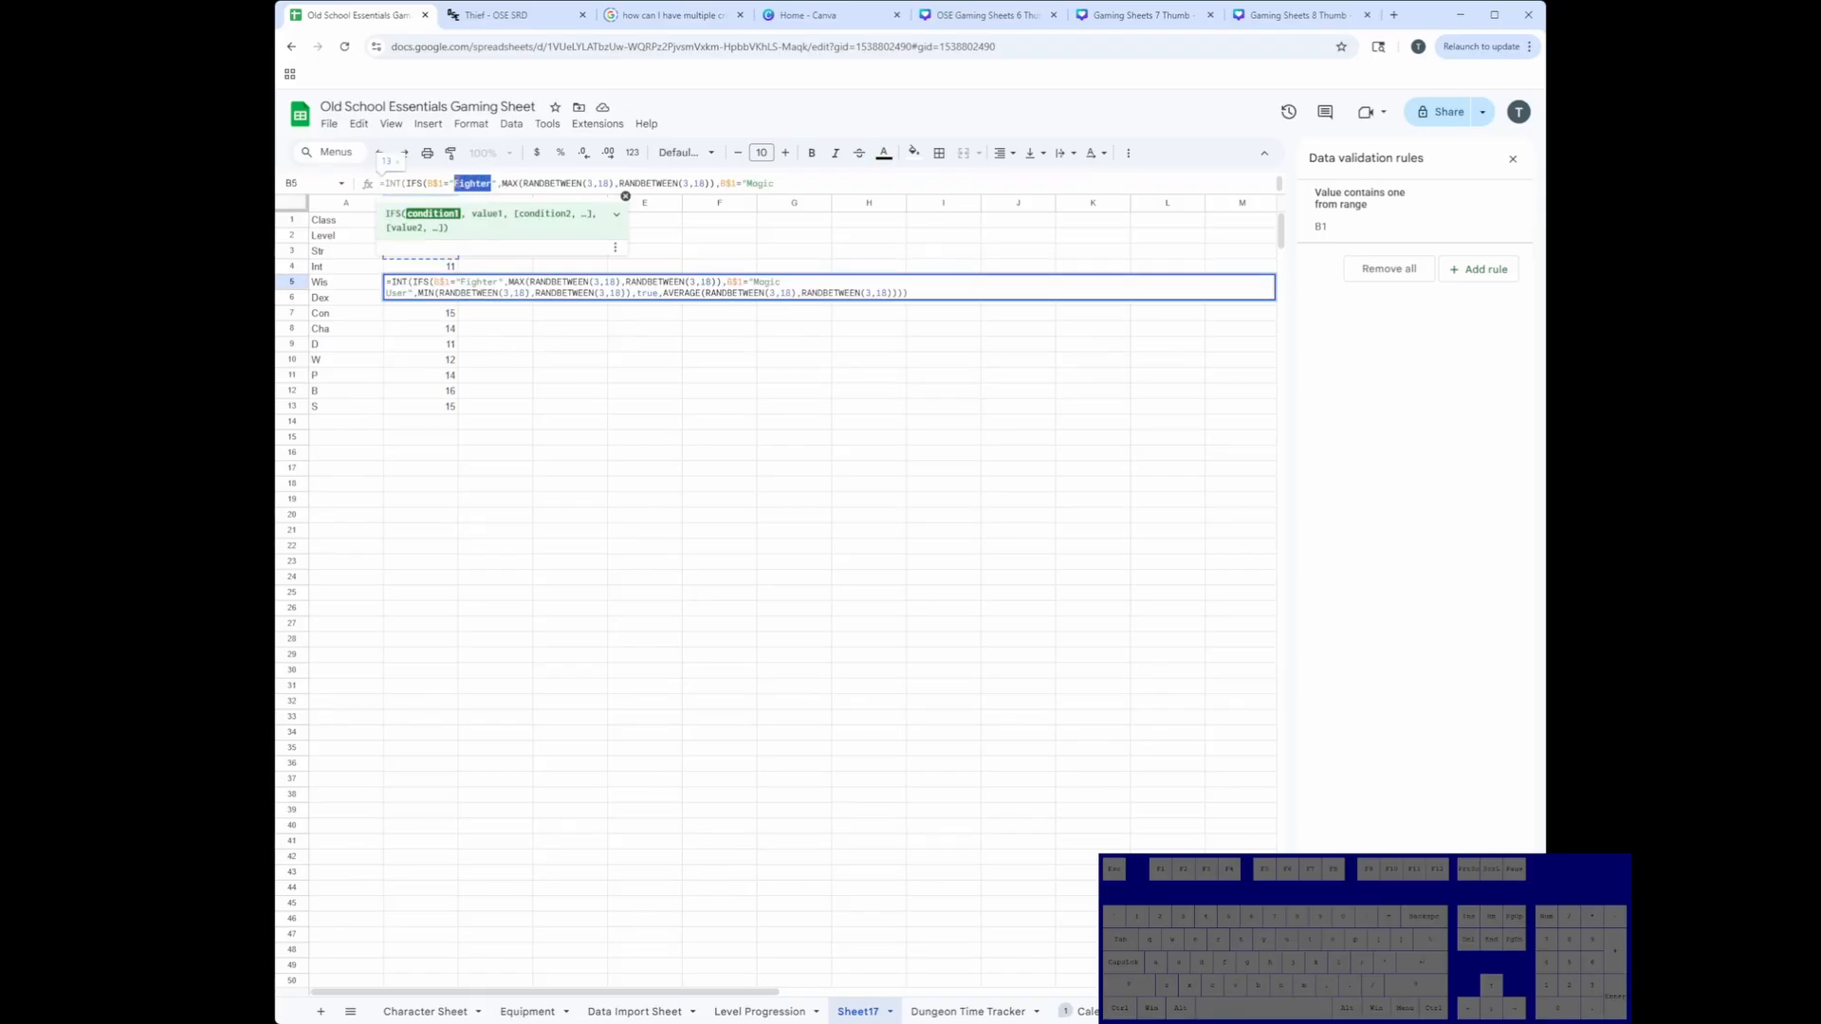
pyautogui.write('Cleric')
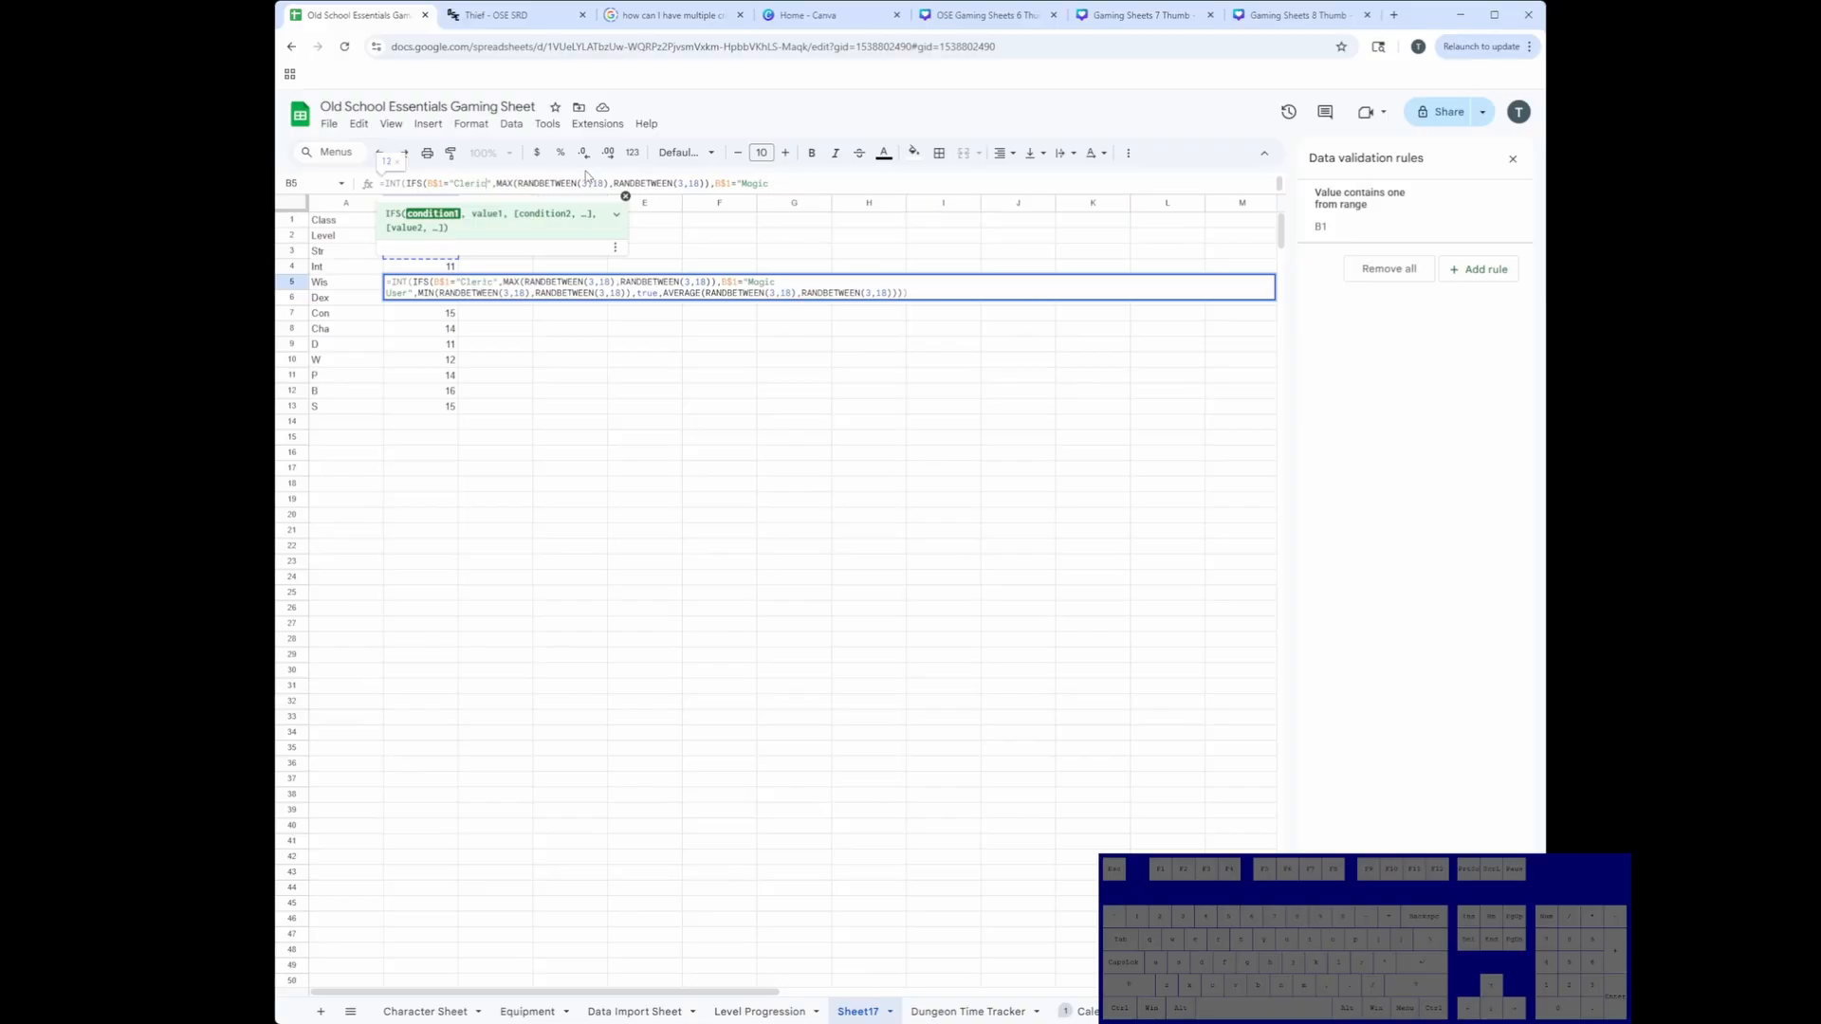
pyautogui.click(408, 291)
pyautogui.moveTo(408, 291); pyautogui.dragTo(748, 283)
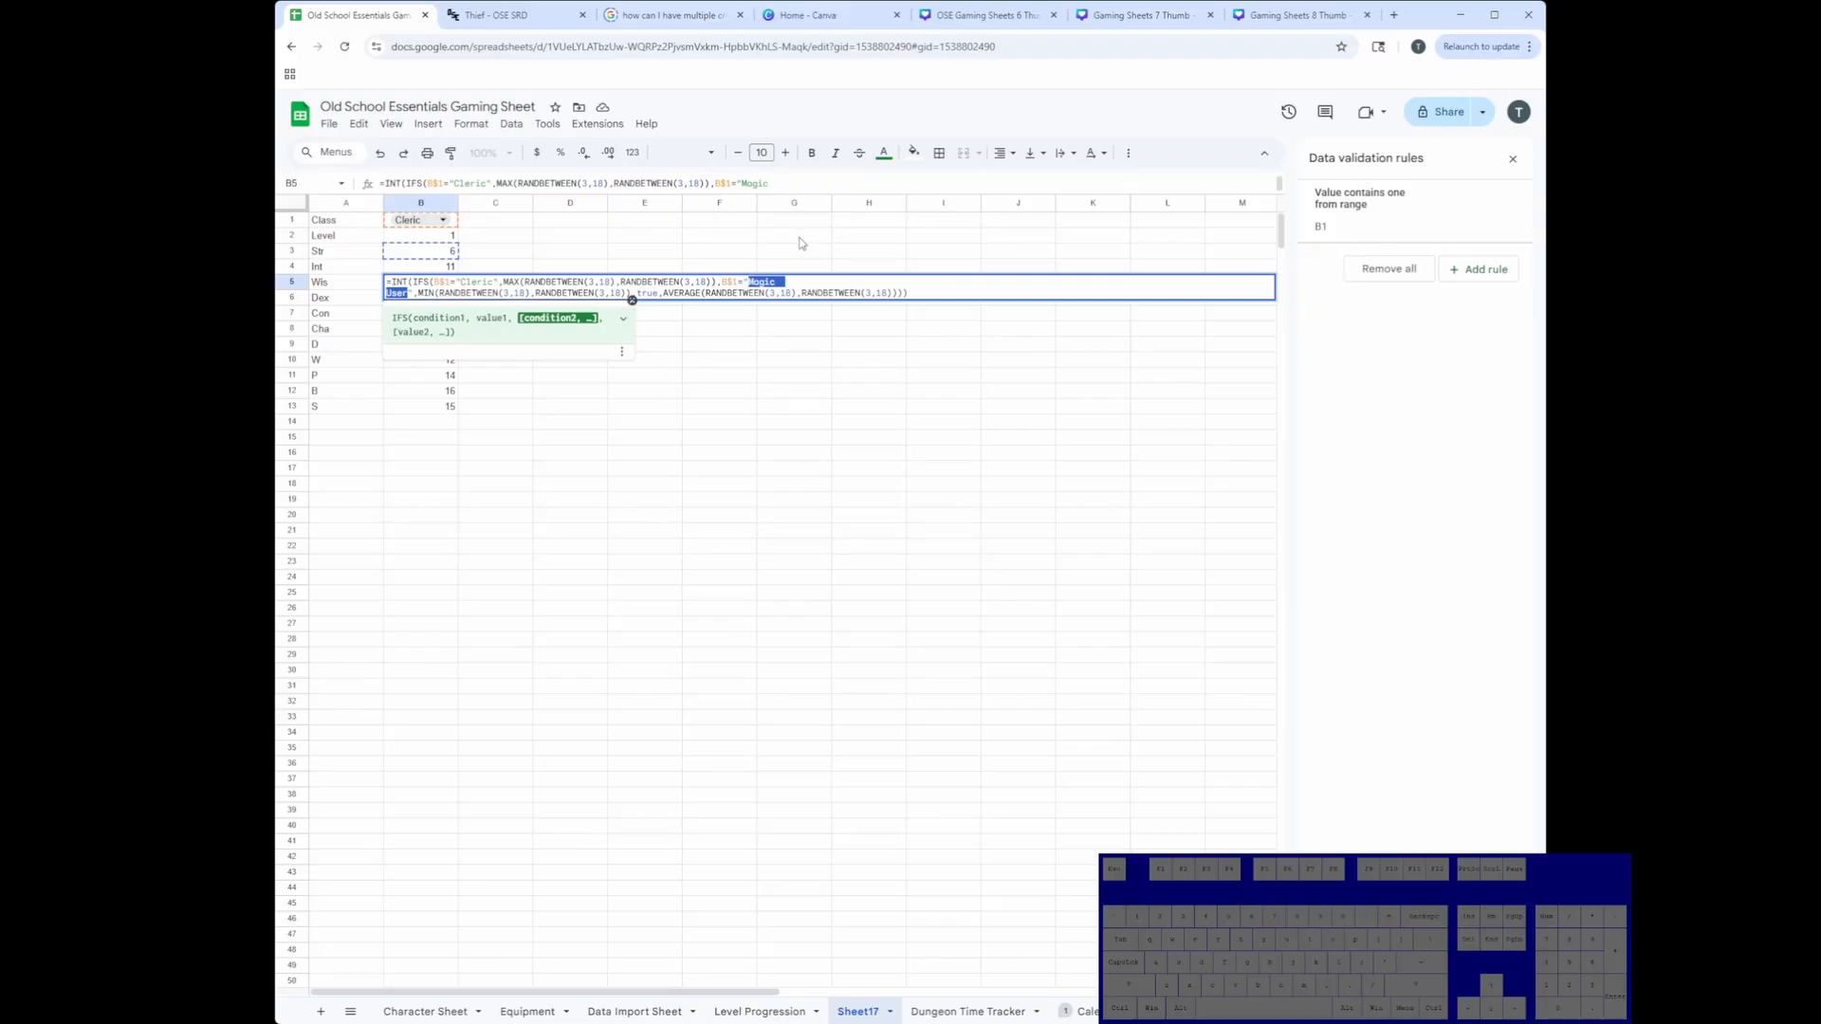
pyautogui.write('Thief')
pyautogui.press('Return')
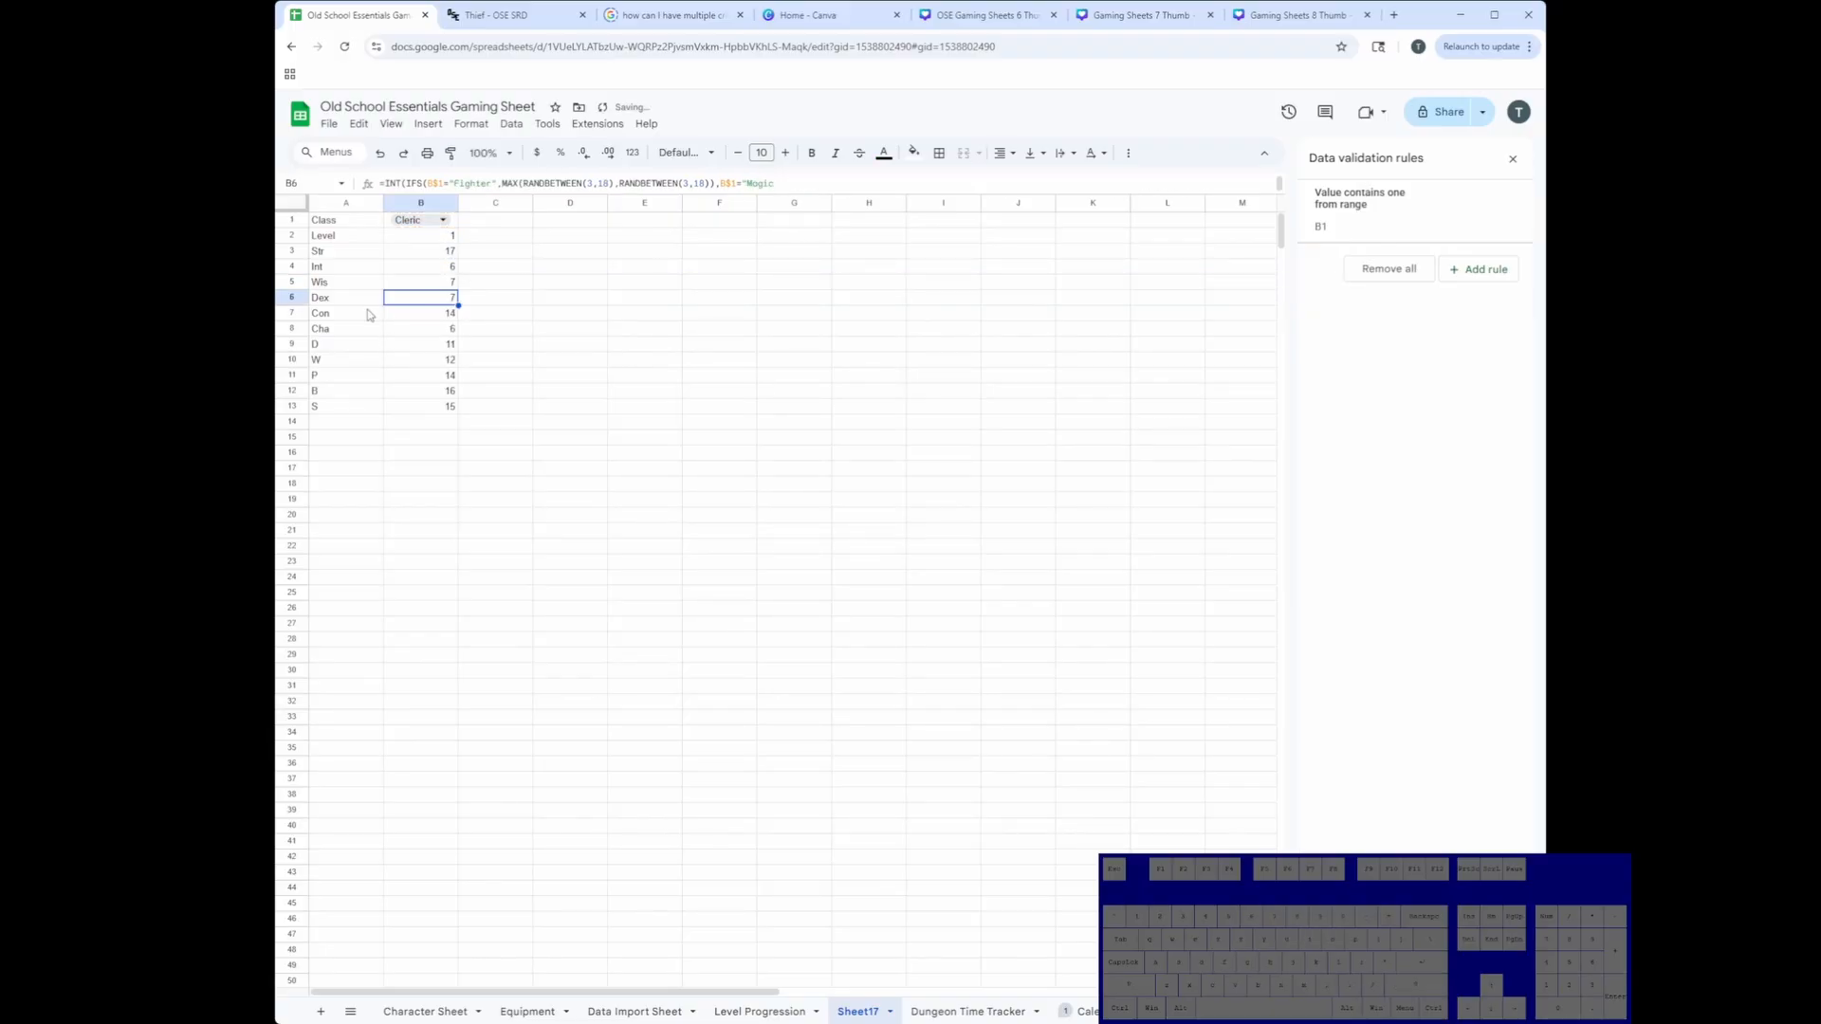
pyautogui.click(444, 284)
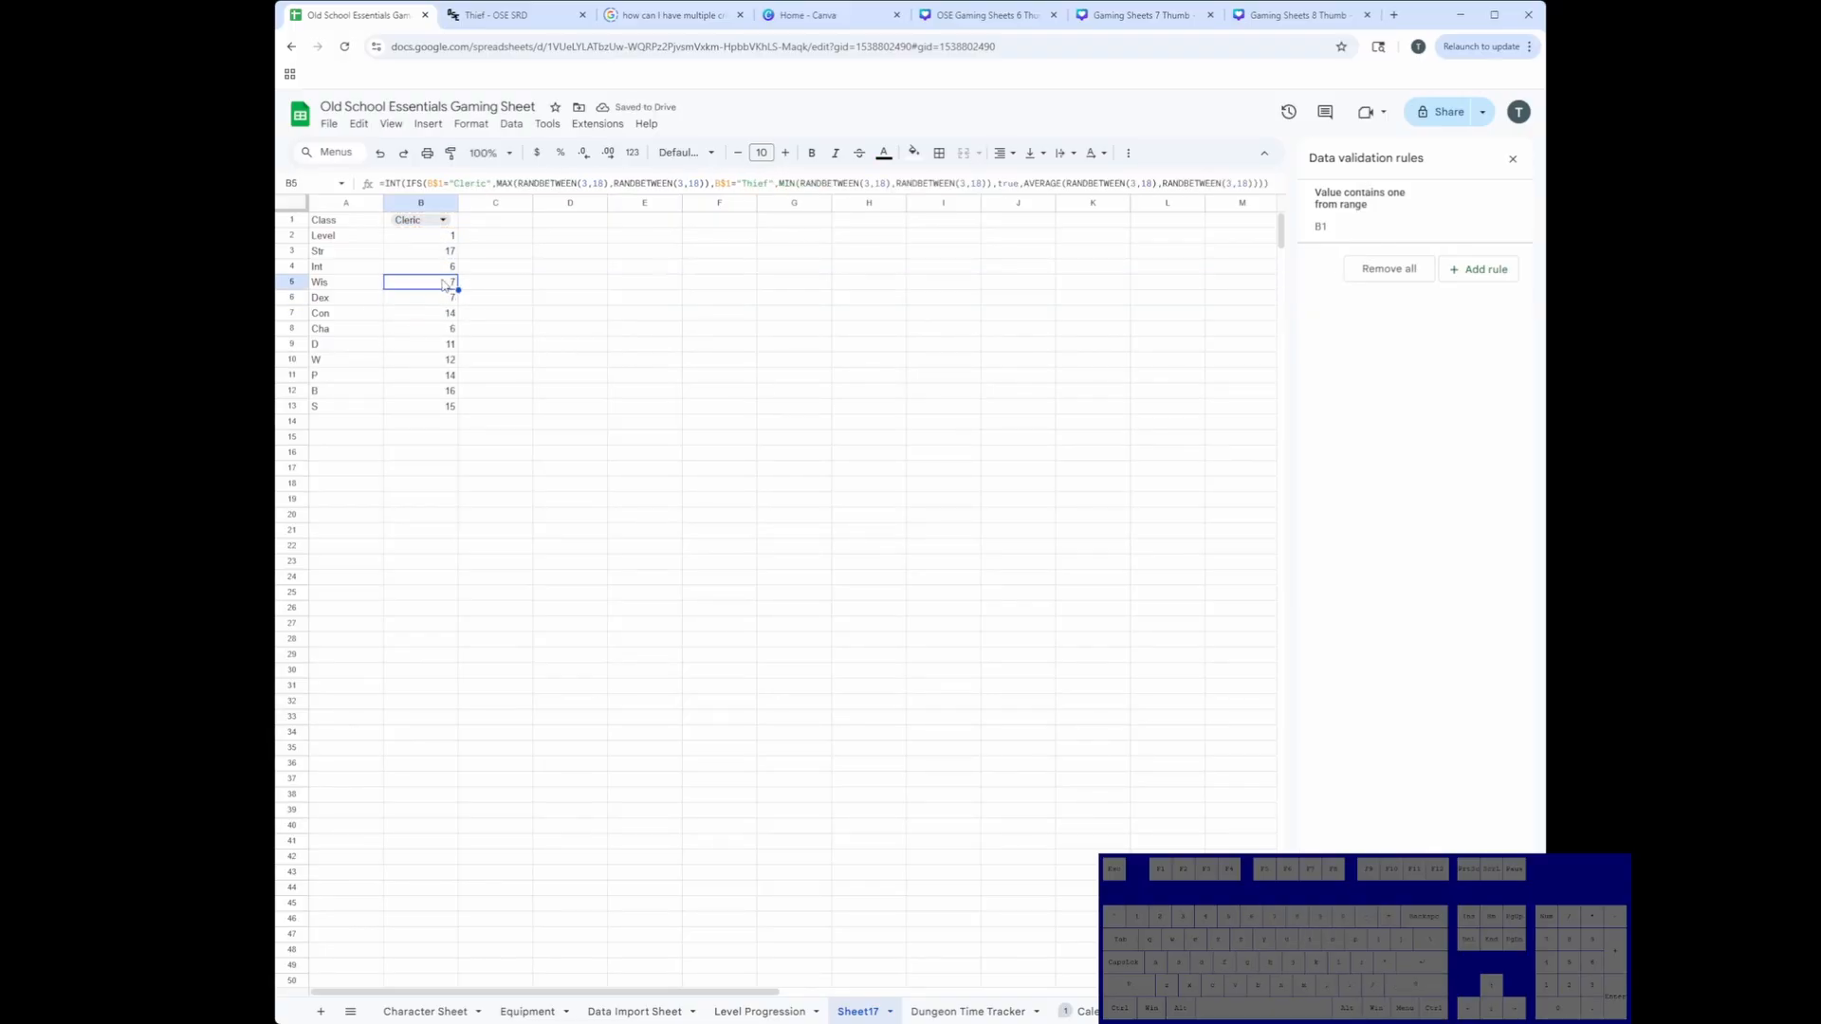
# Step: Change the Dex formula's class conditions to "Thief" for the MAX roll and "Cleric" for the MIN roll
pyautogui.click(438, 302)
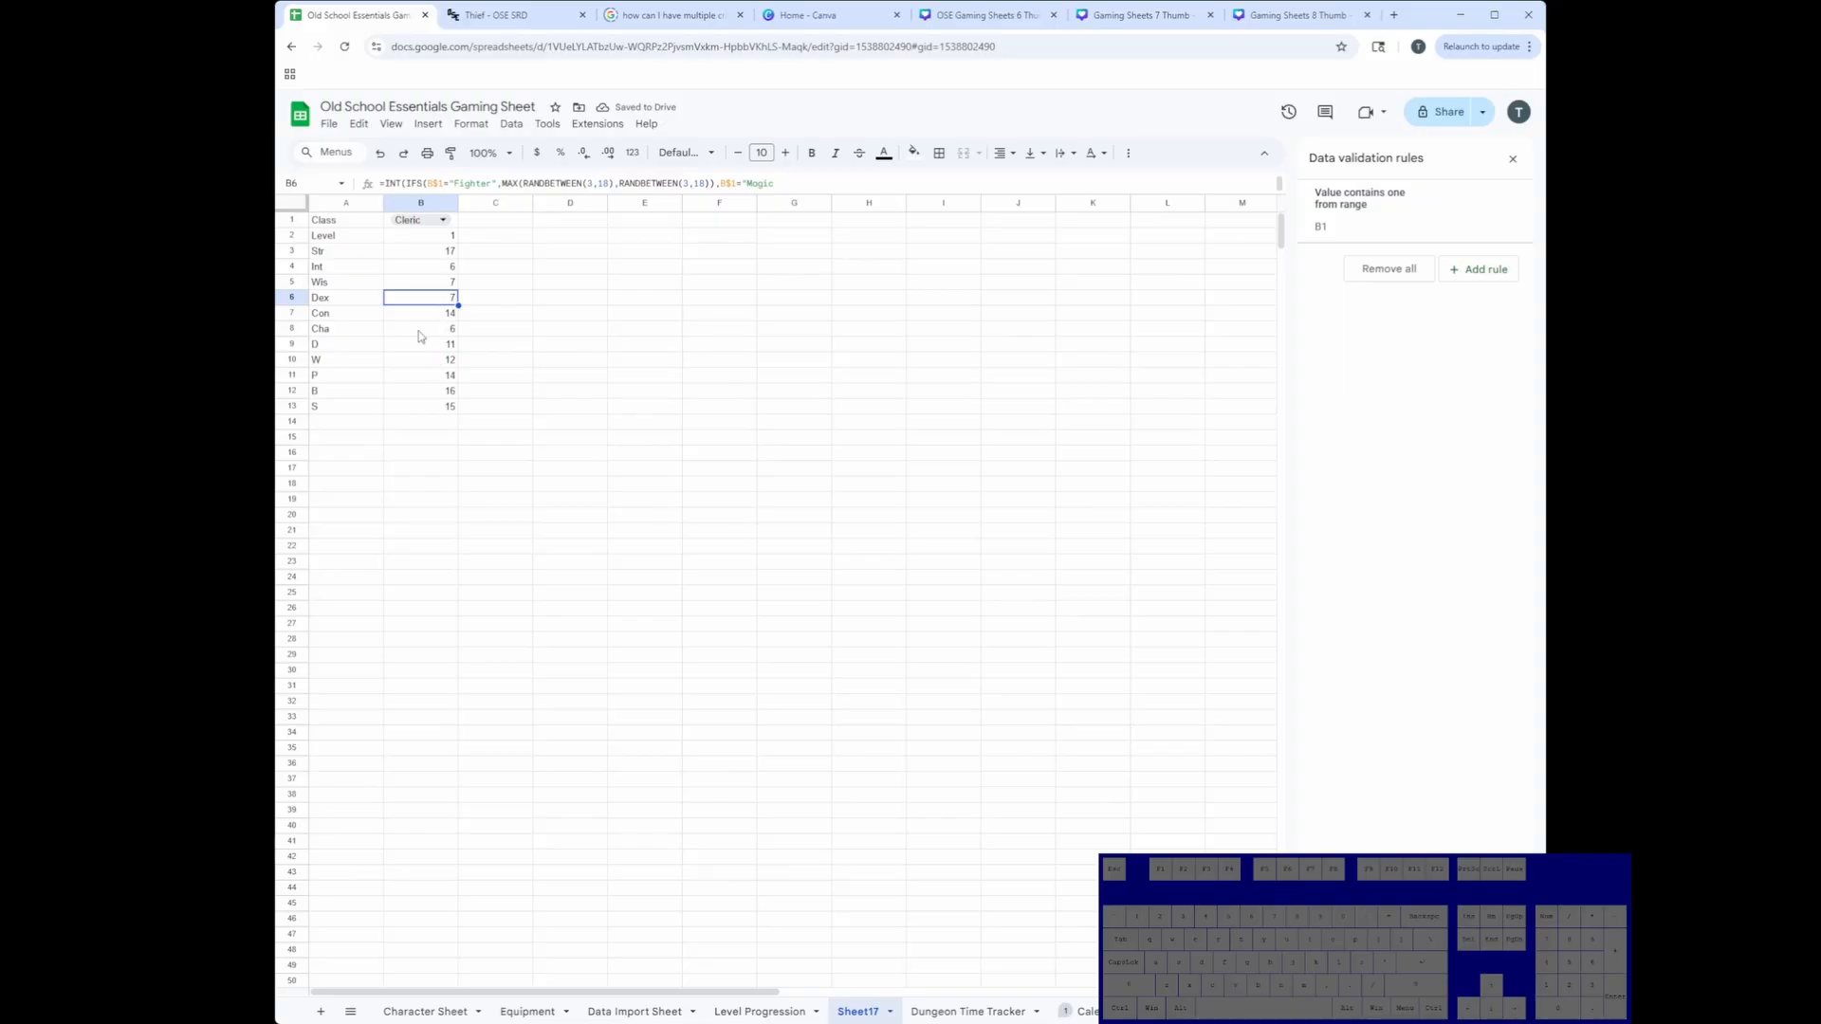
pyautogui.doubleClick(434, 303)
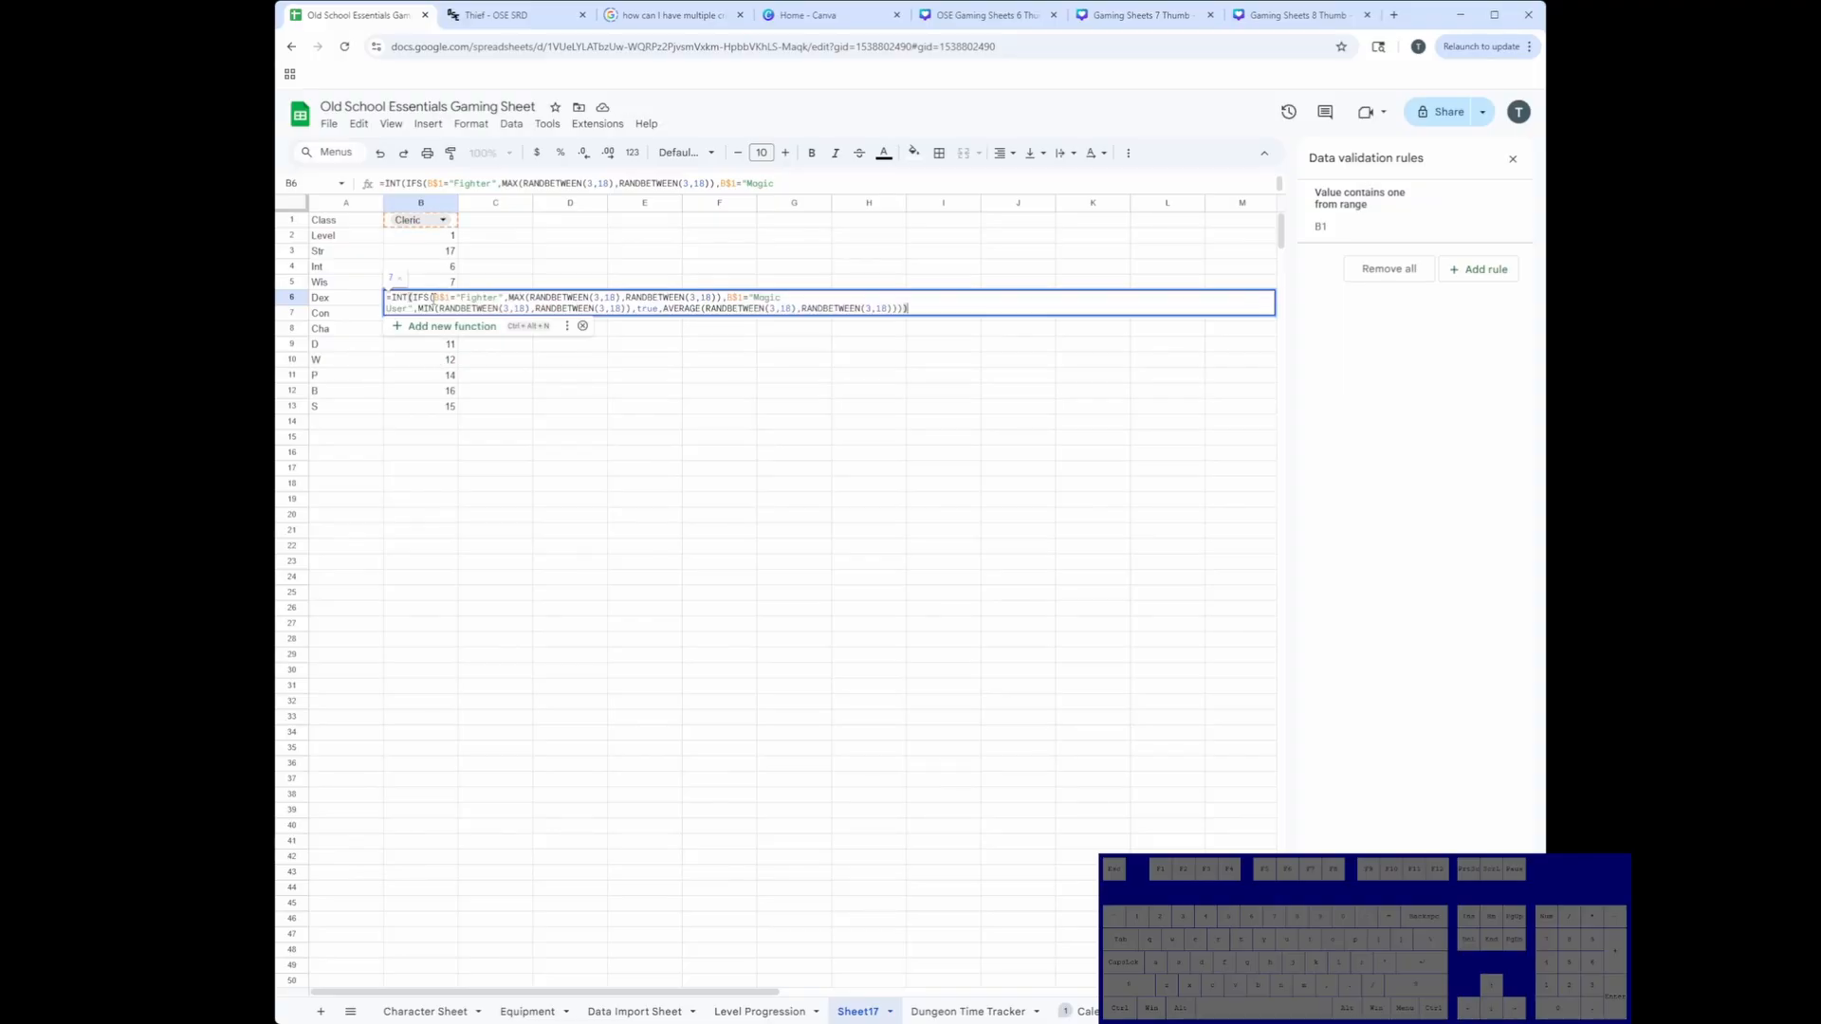
pyautogui.doubleClick(491, 297)
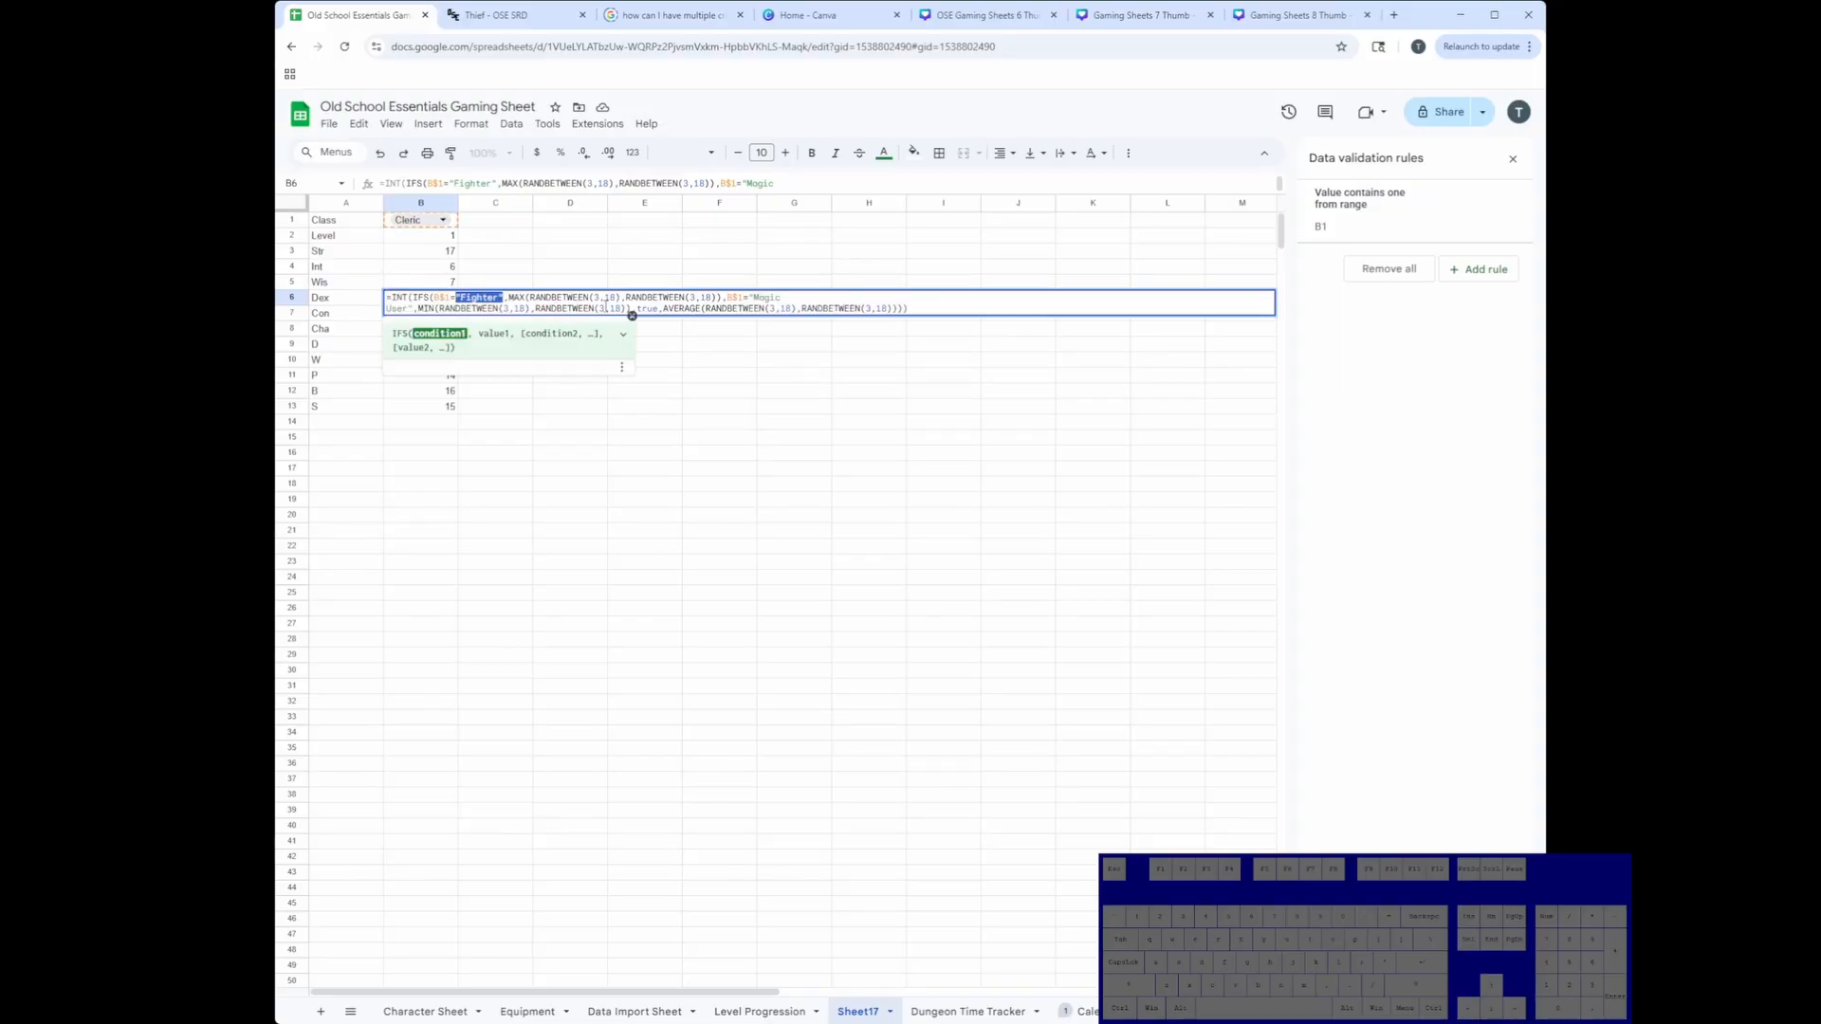
pyautogui.click(500, 298)
pyautogui.moveTo(500, 298); pyautogui.dragTo(466, 298)
pyautogui.write('Thief')
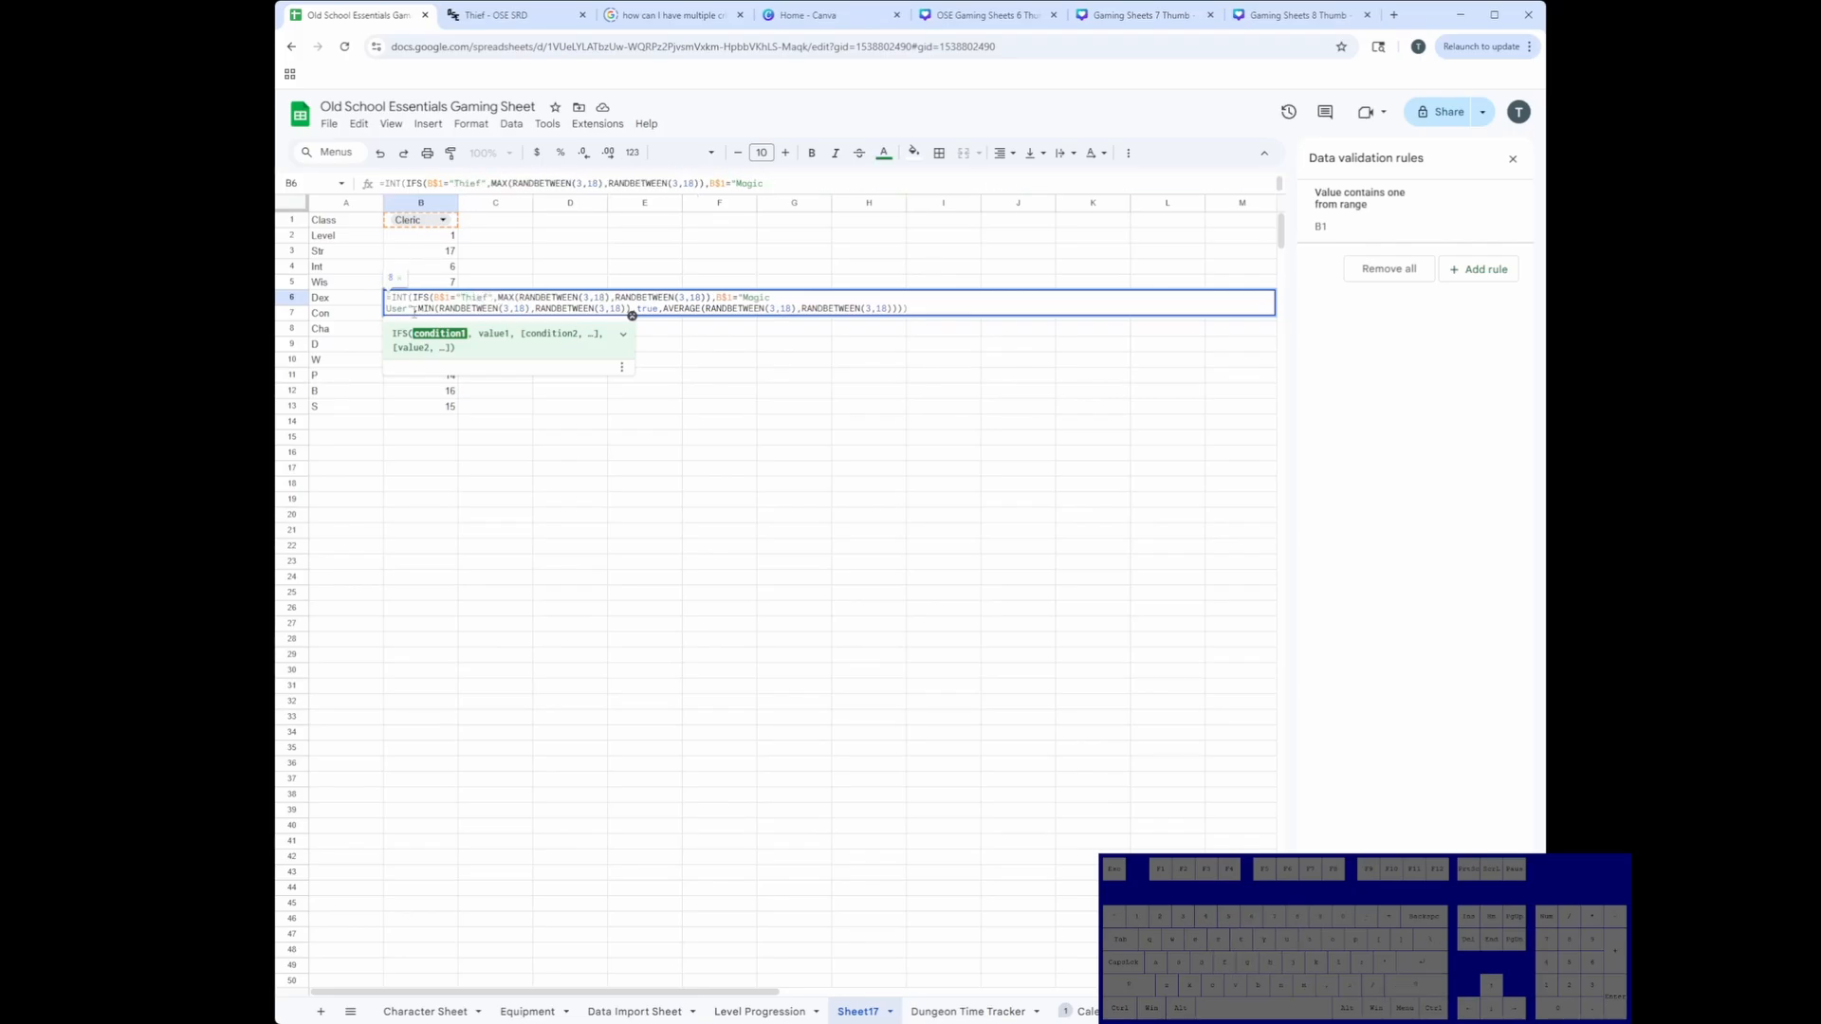
pyautogui.moveTo(414, 310); pyautogui.dragTo(750, 297)
pyautogui.write('Cleric,')
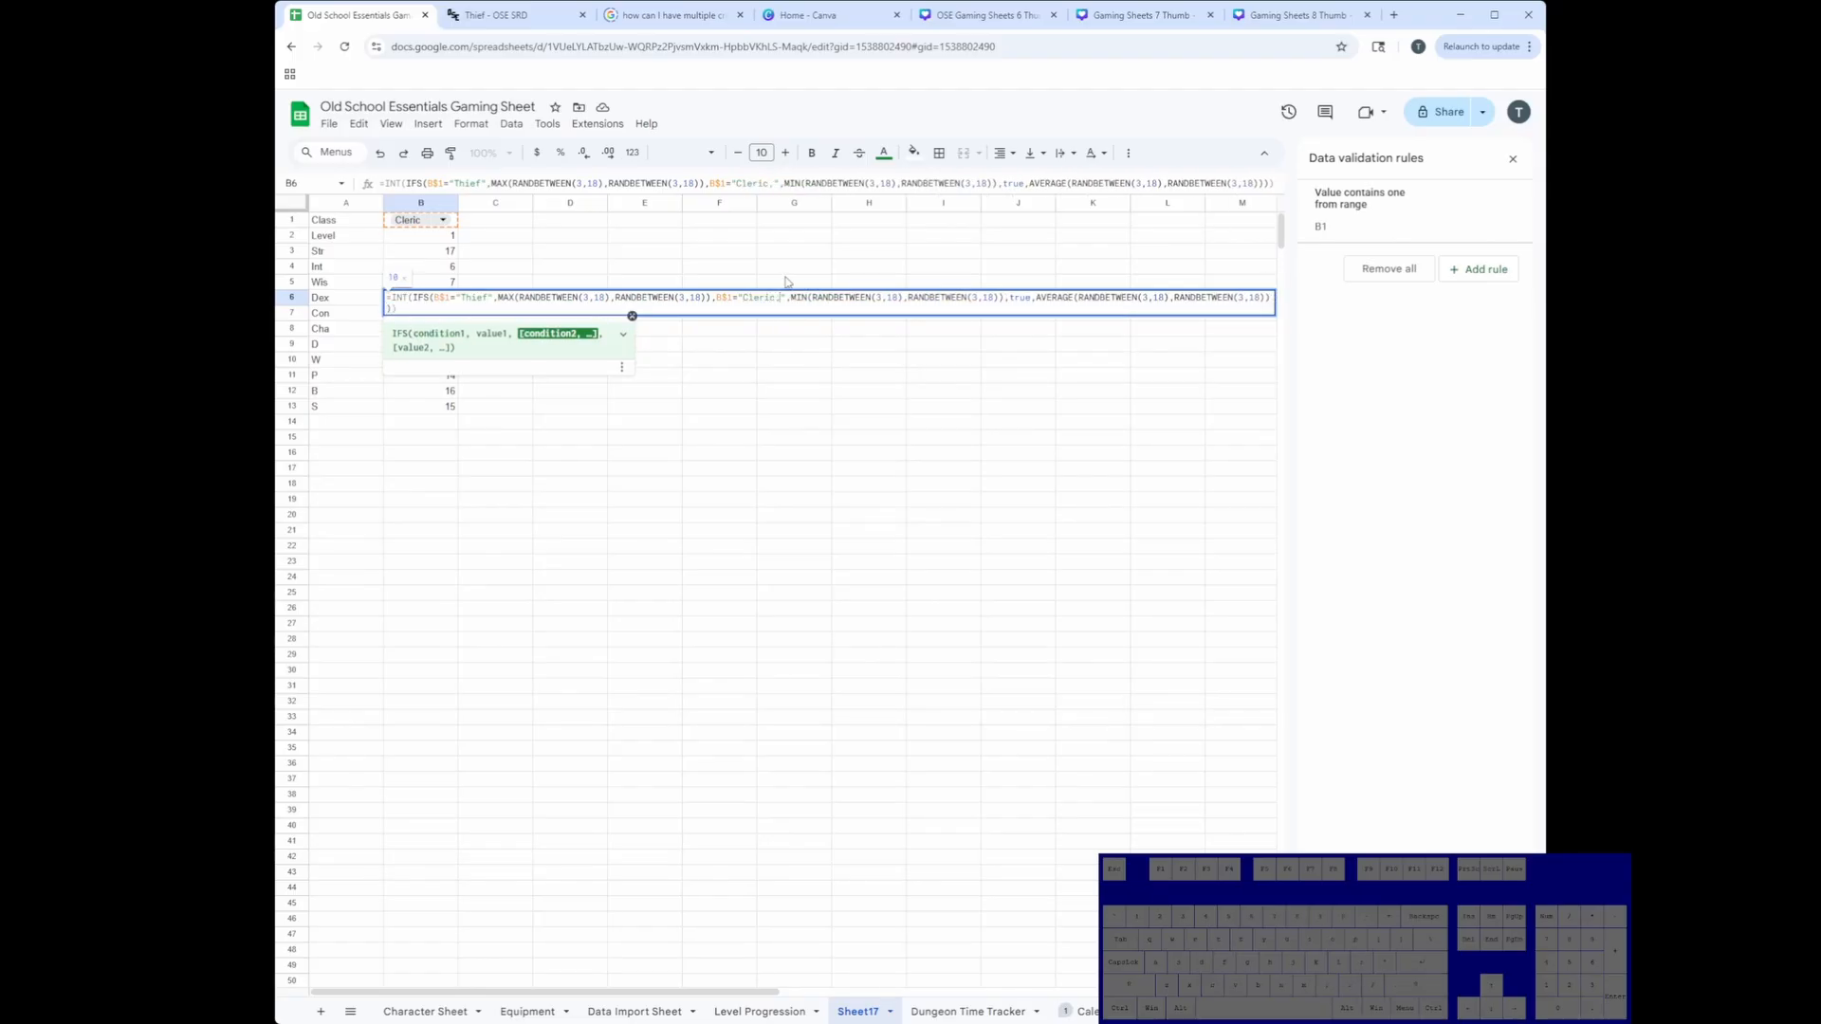
pyautogui.press('BackSpace')
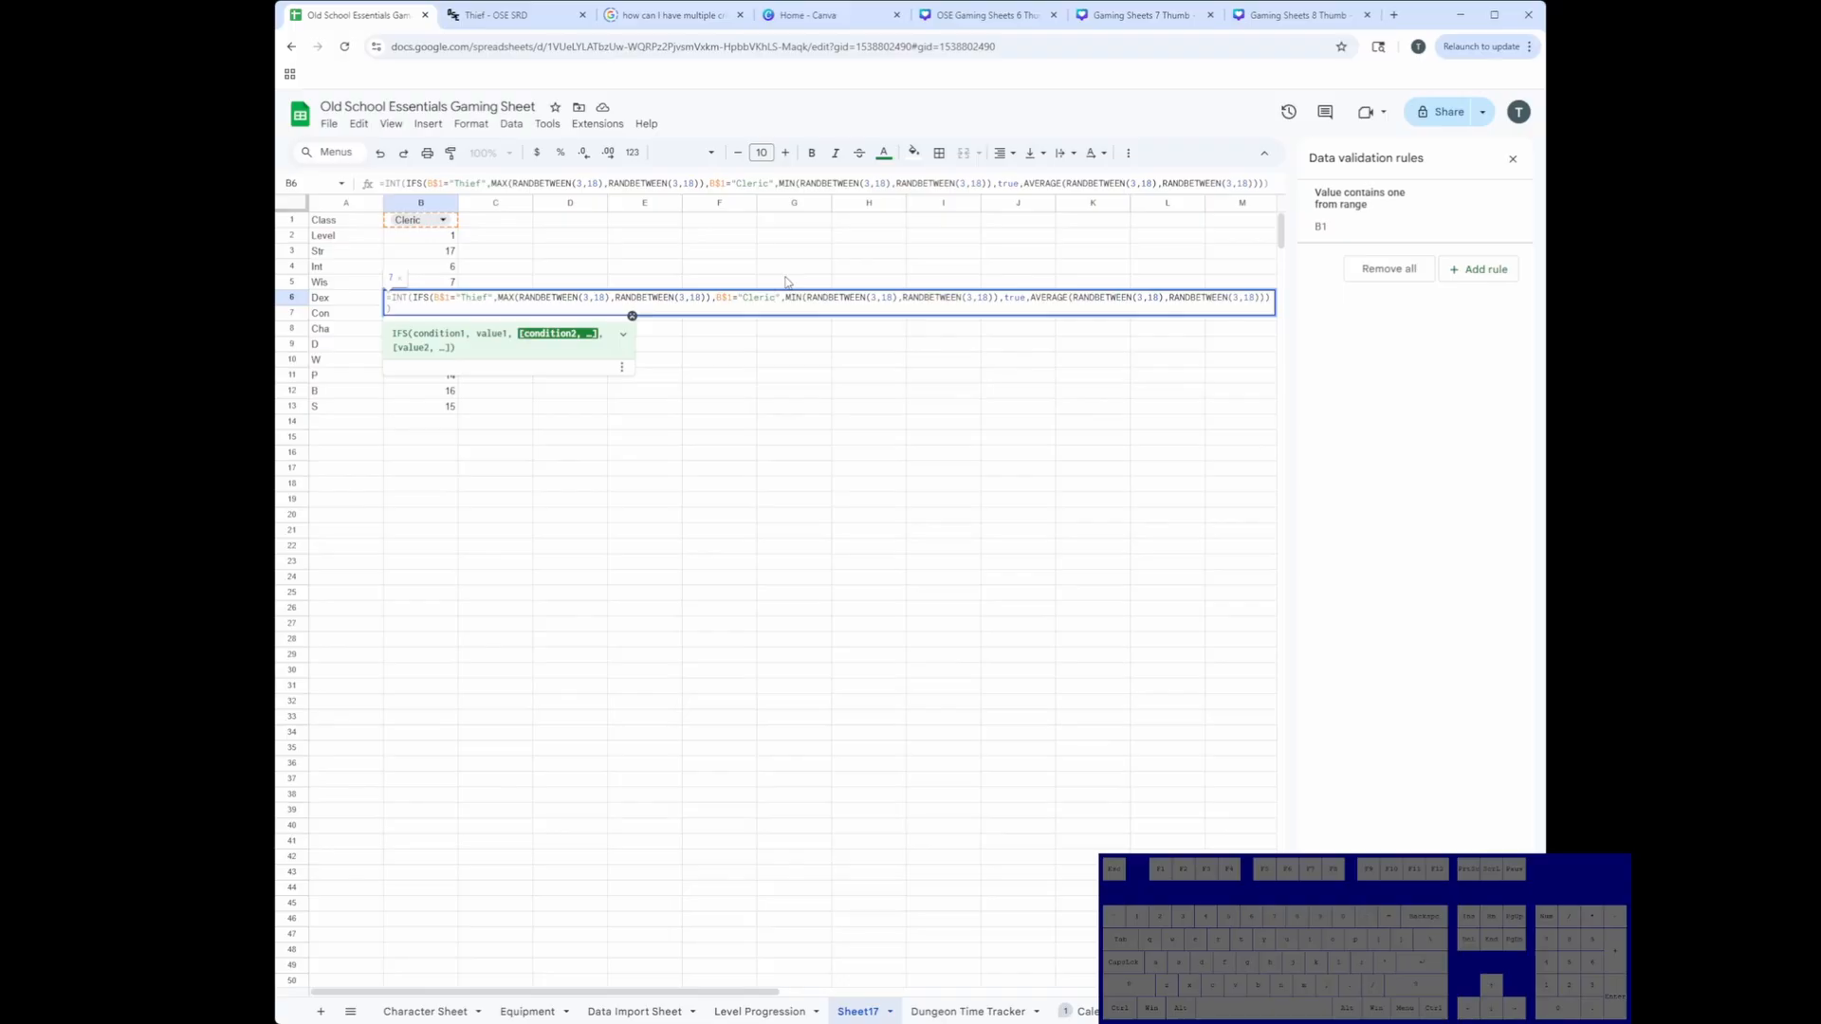
pyautogui.press('Return')
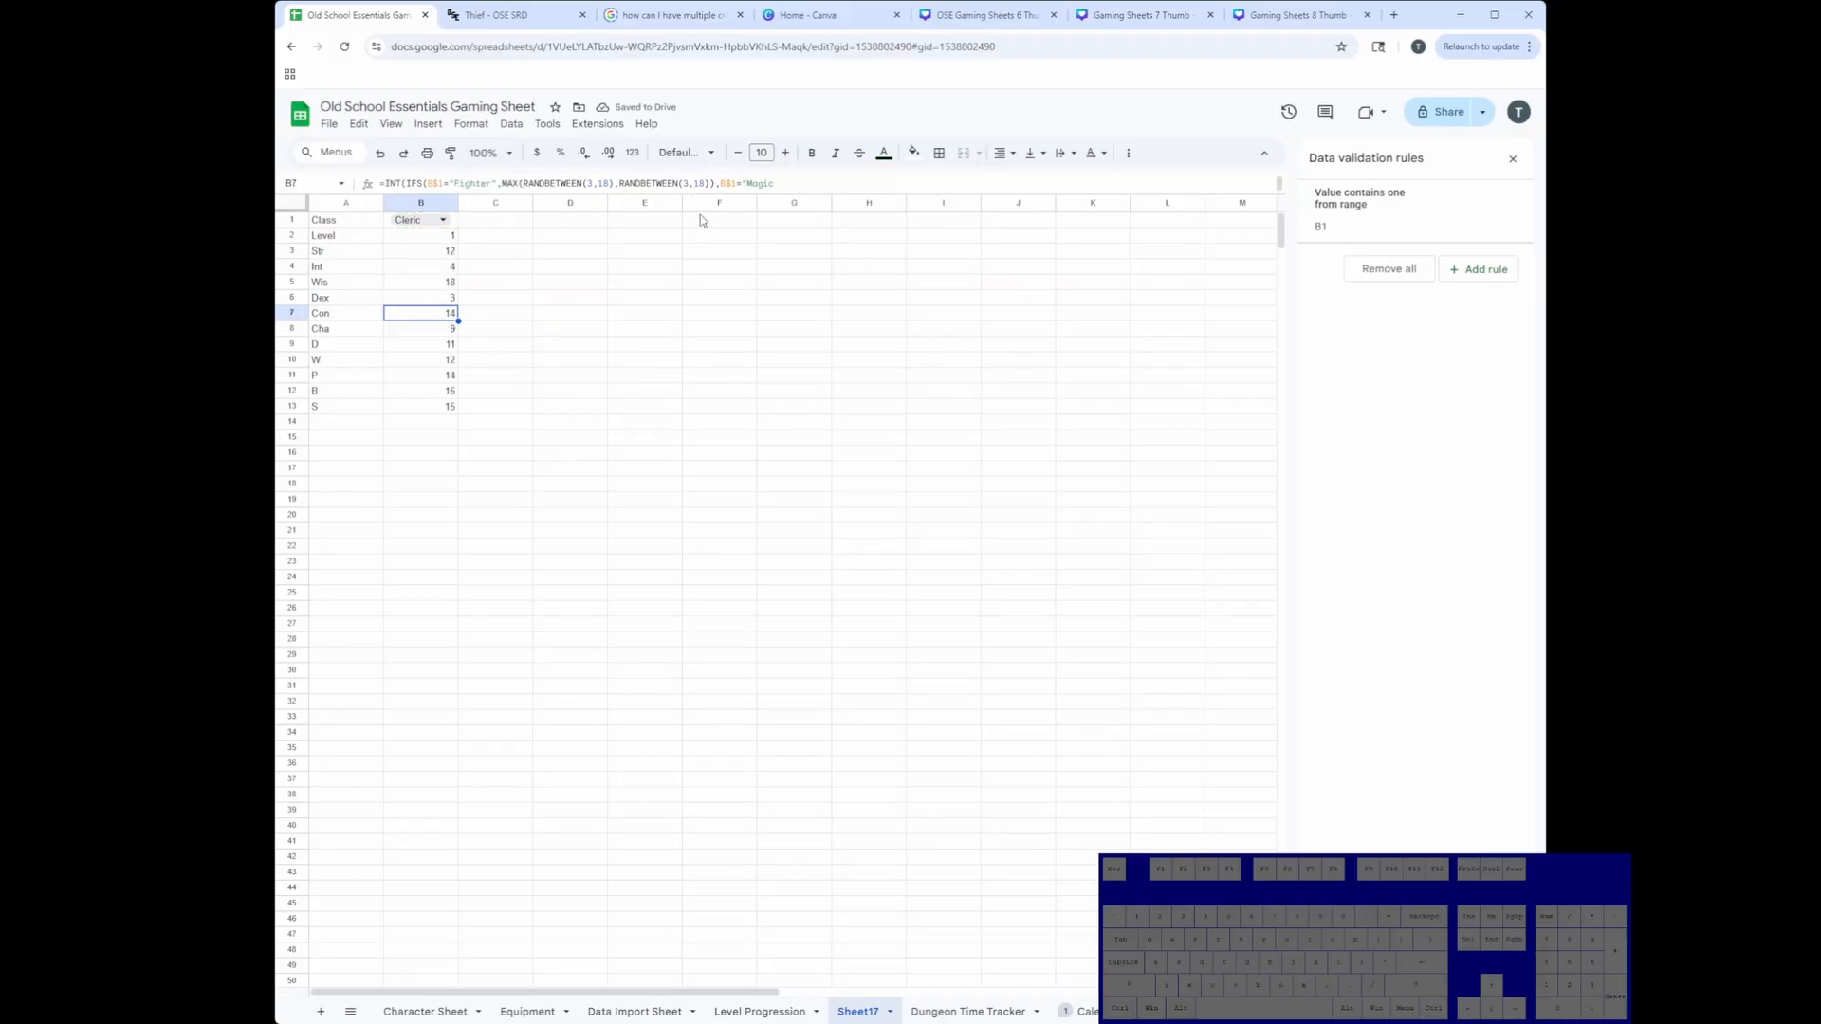
# Step: Replace the Con formula in B7 with only its average part, =AVERAGE(RANDBETWEEN(3,18),RANDBETWEEN(3,18))
pyautogui.doubleClick(442, 314)
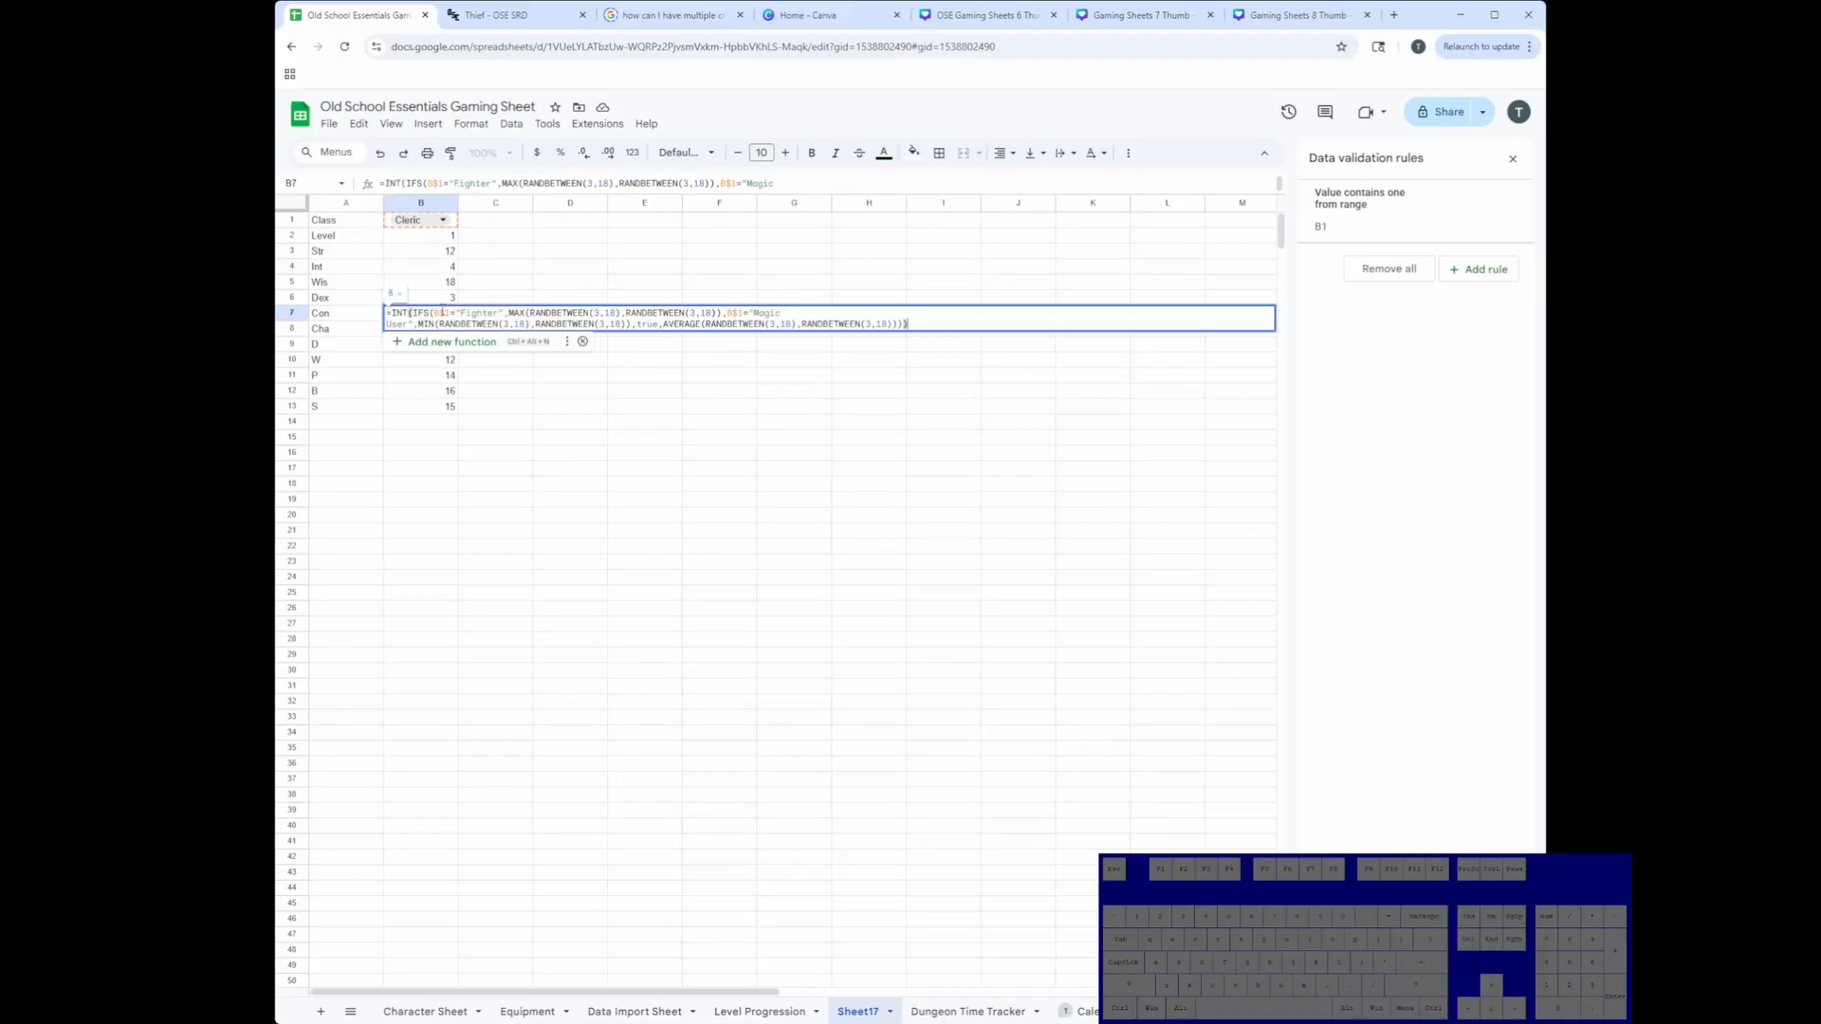
pyautogui.moveTo(959, 319); pyautogui.dragTo(386, 313)
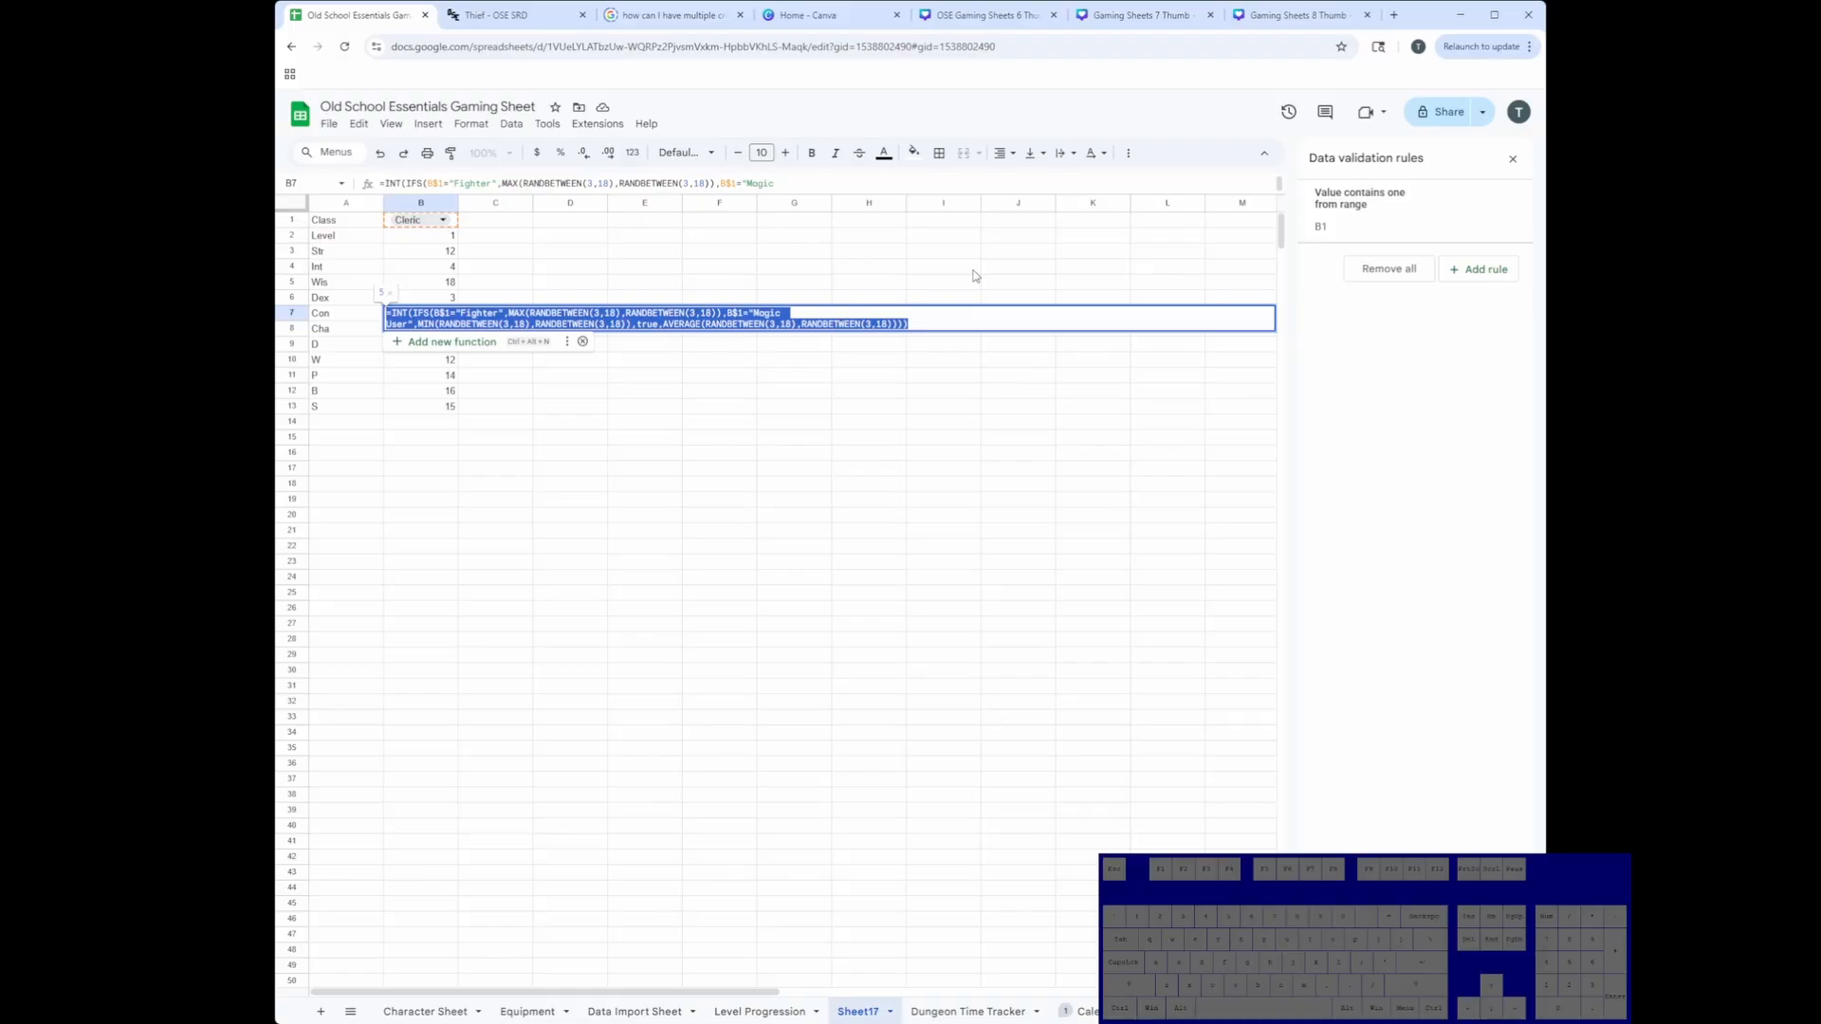
pyautogui.click(944, 323)
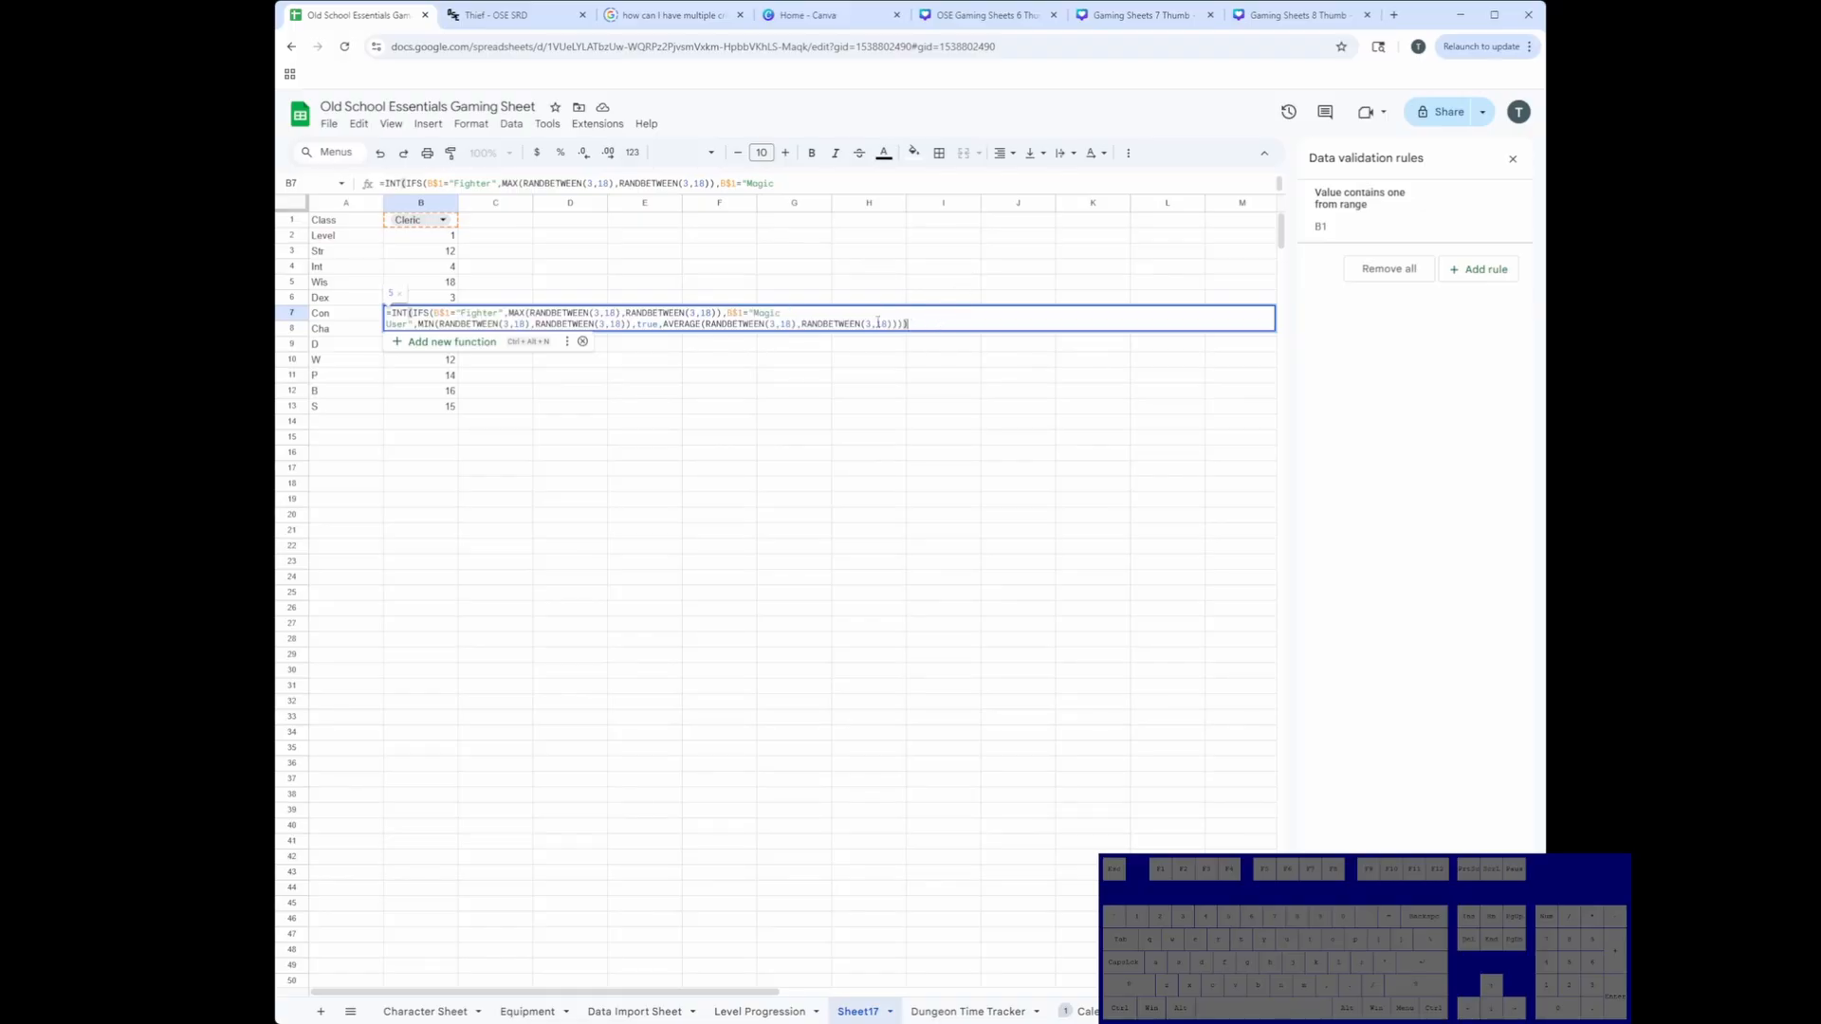
pyautogui.moveTo(900, 323); pyautogui.dragTo(663, 325)
pyautogui.hotkey('ctrl', 'c')
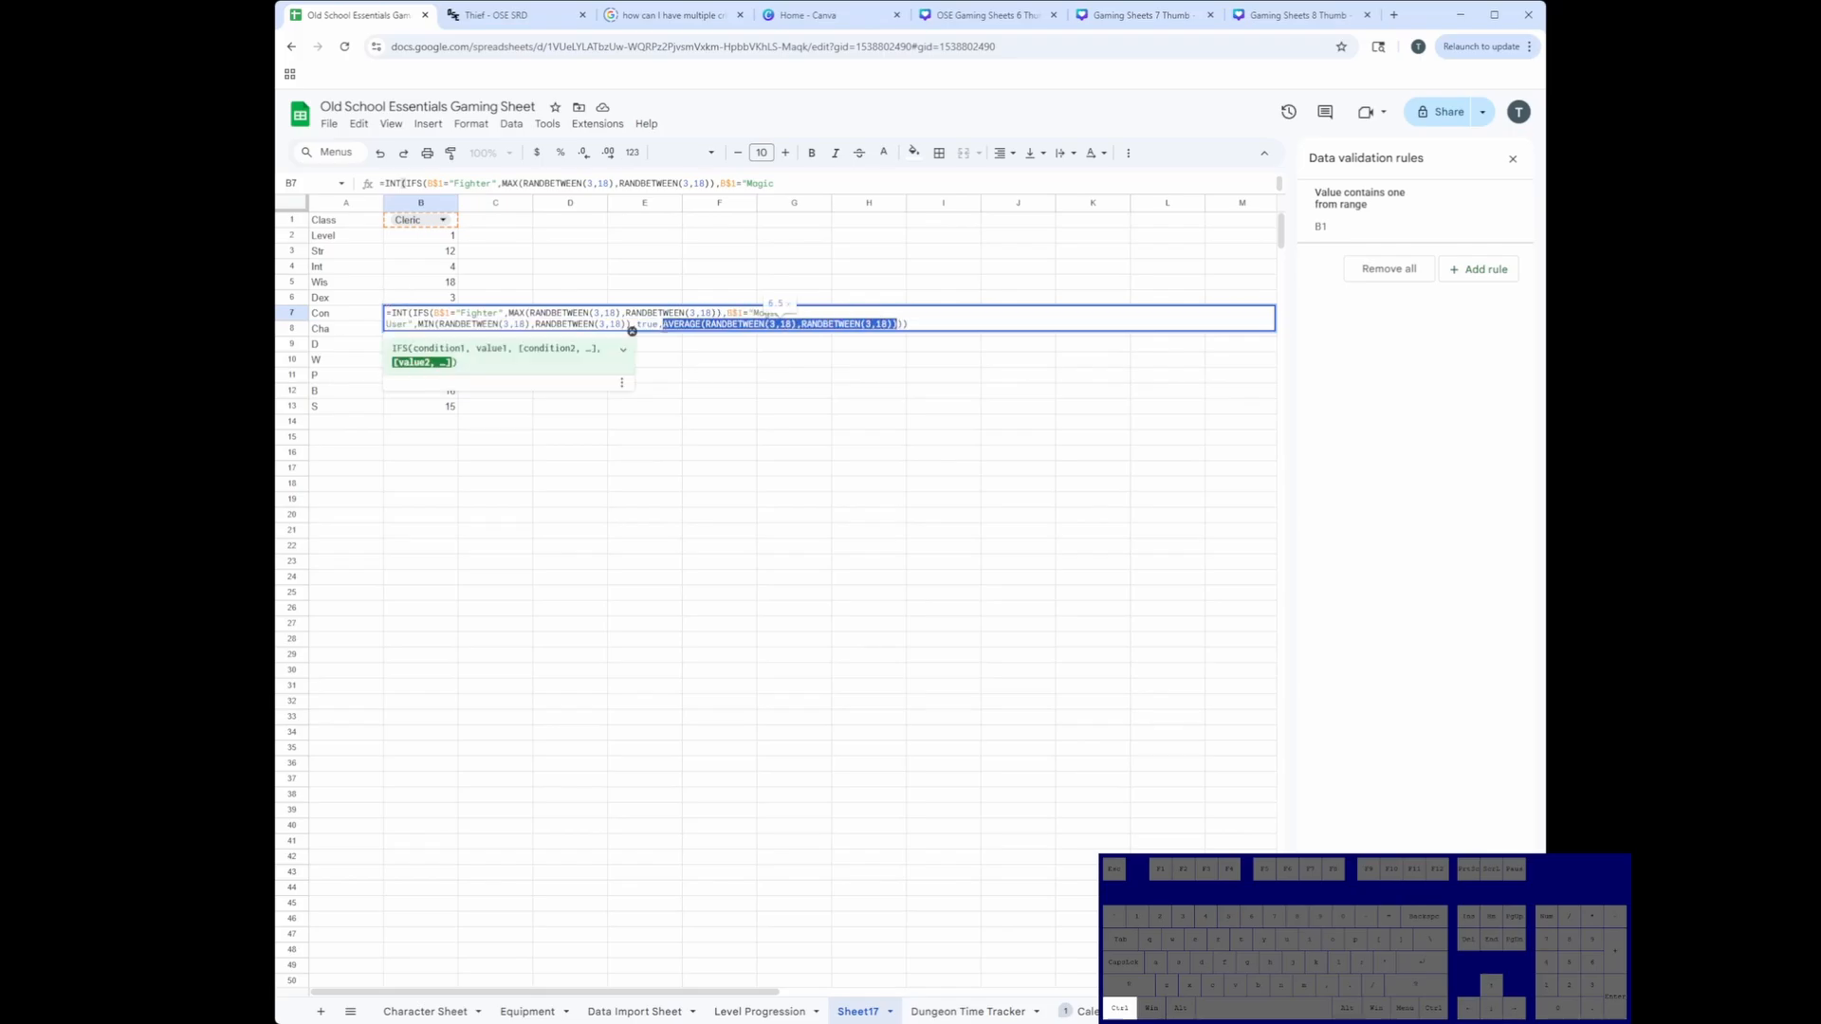
pyautogui.click(802, 377)
pyautogui.click(447, 315)
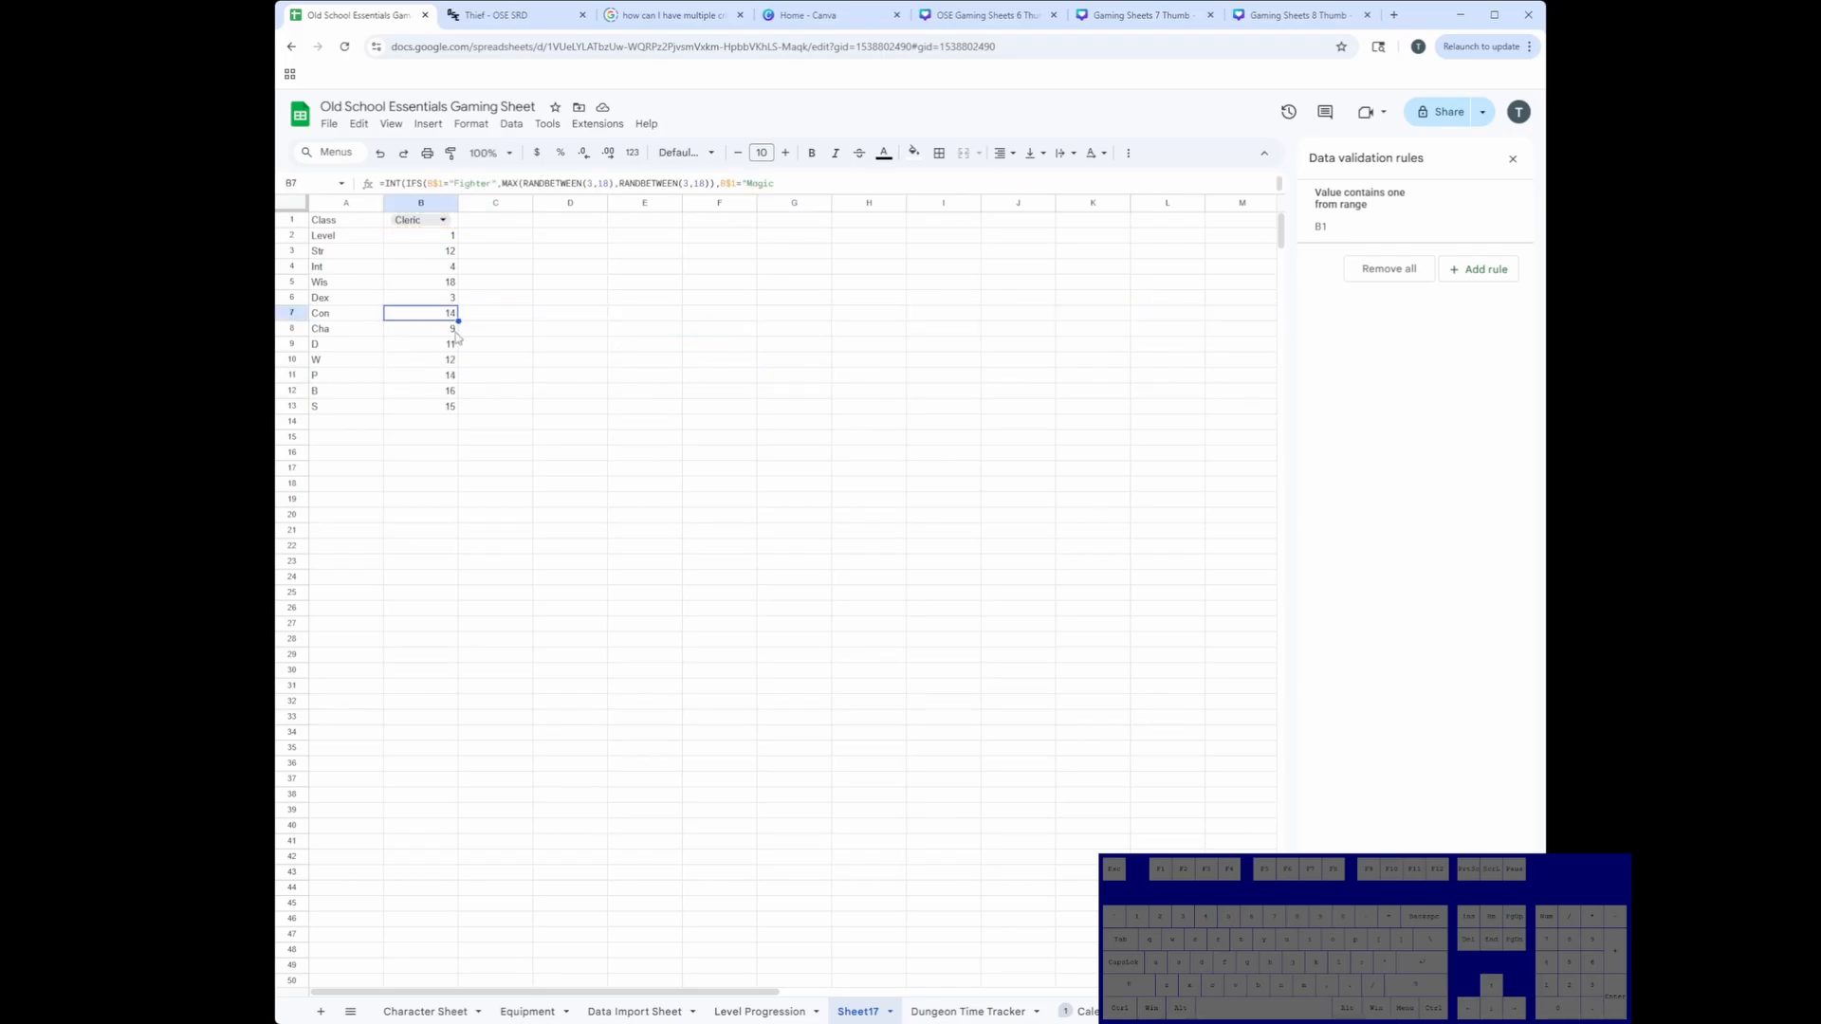
pyautogui.hotkey('ctrl', 'v')
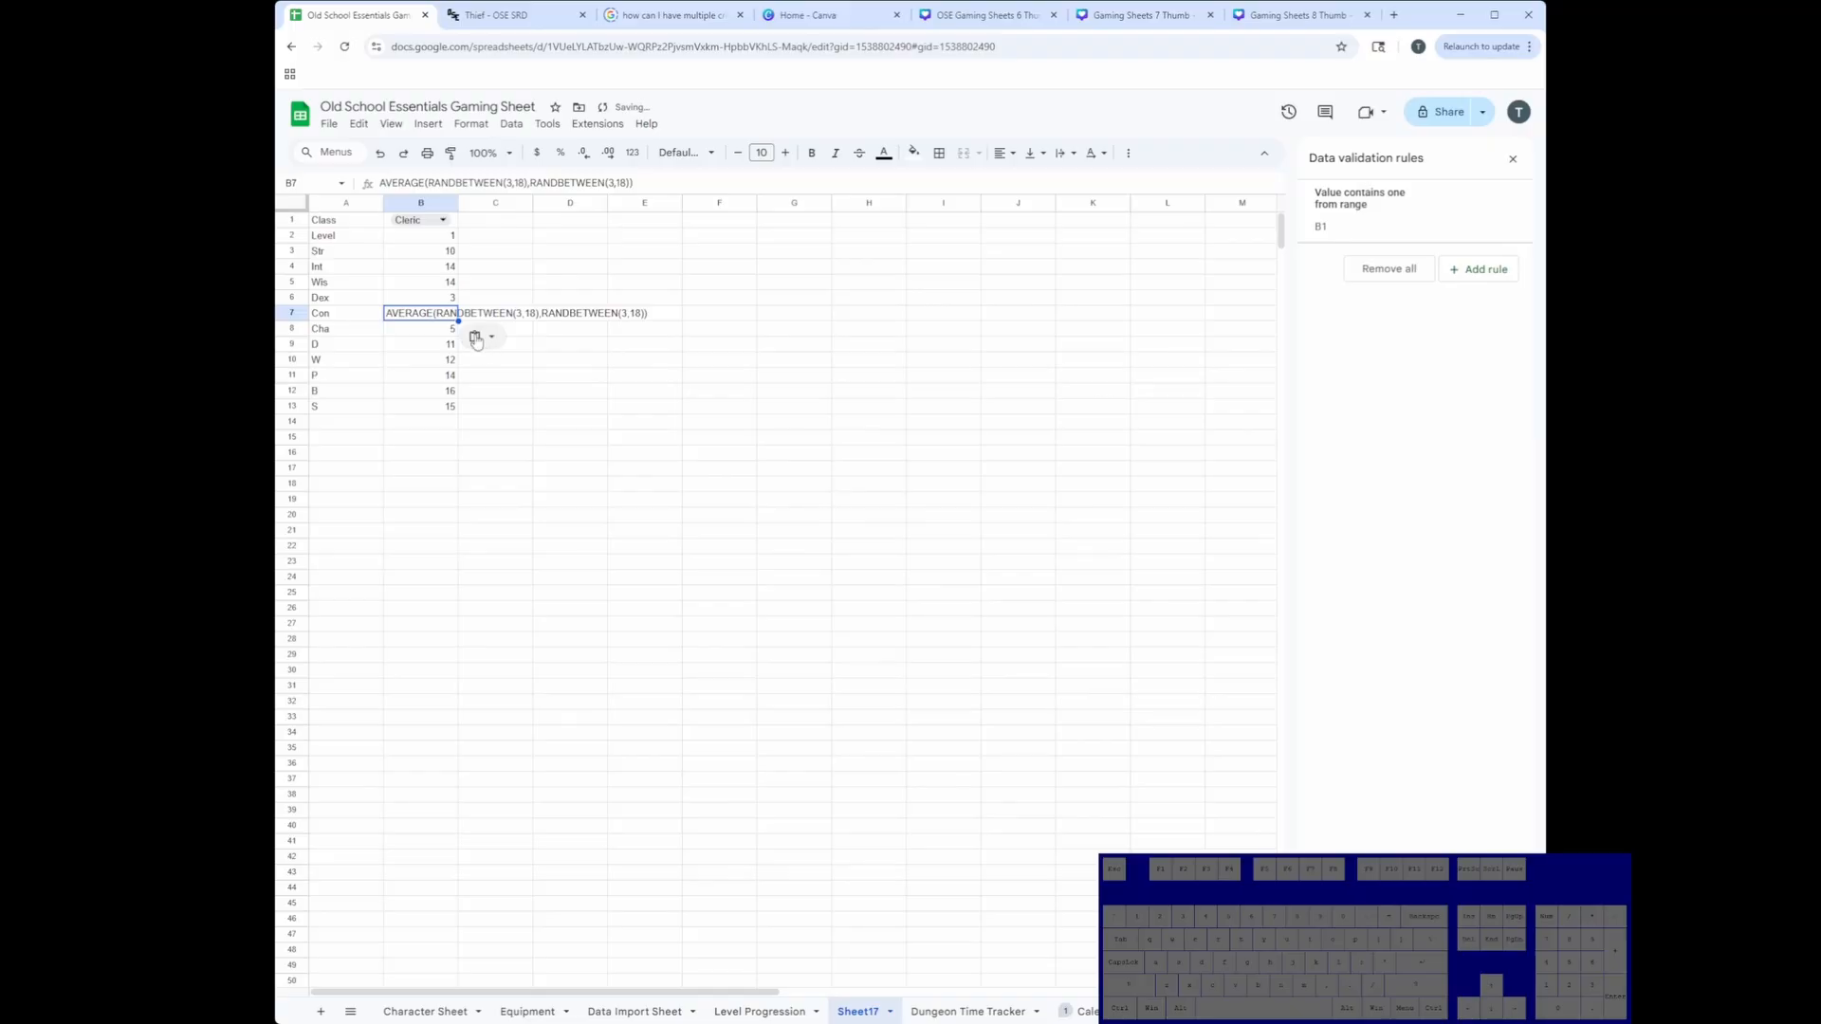
pyautogui.click(381, 182)
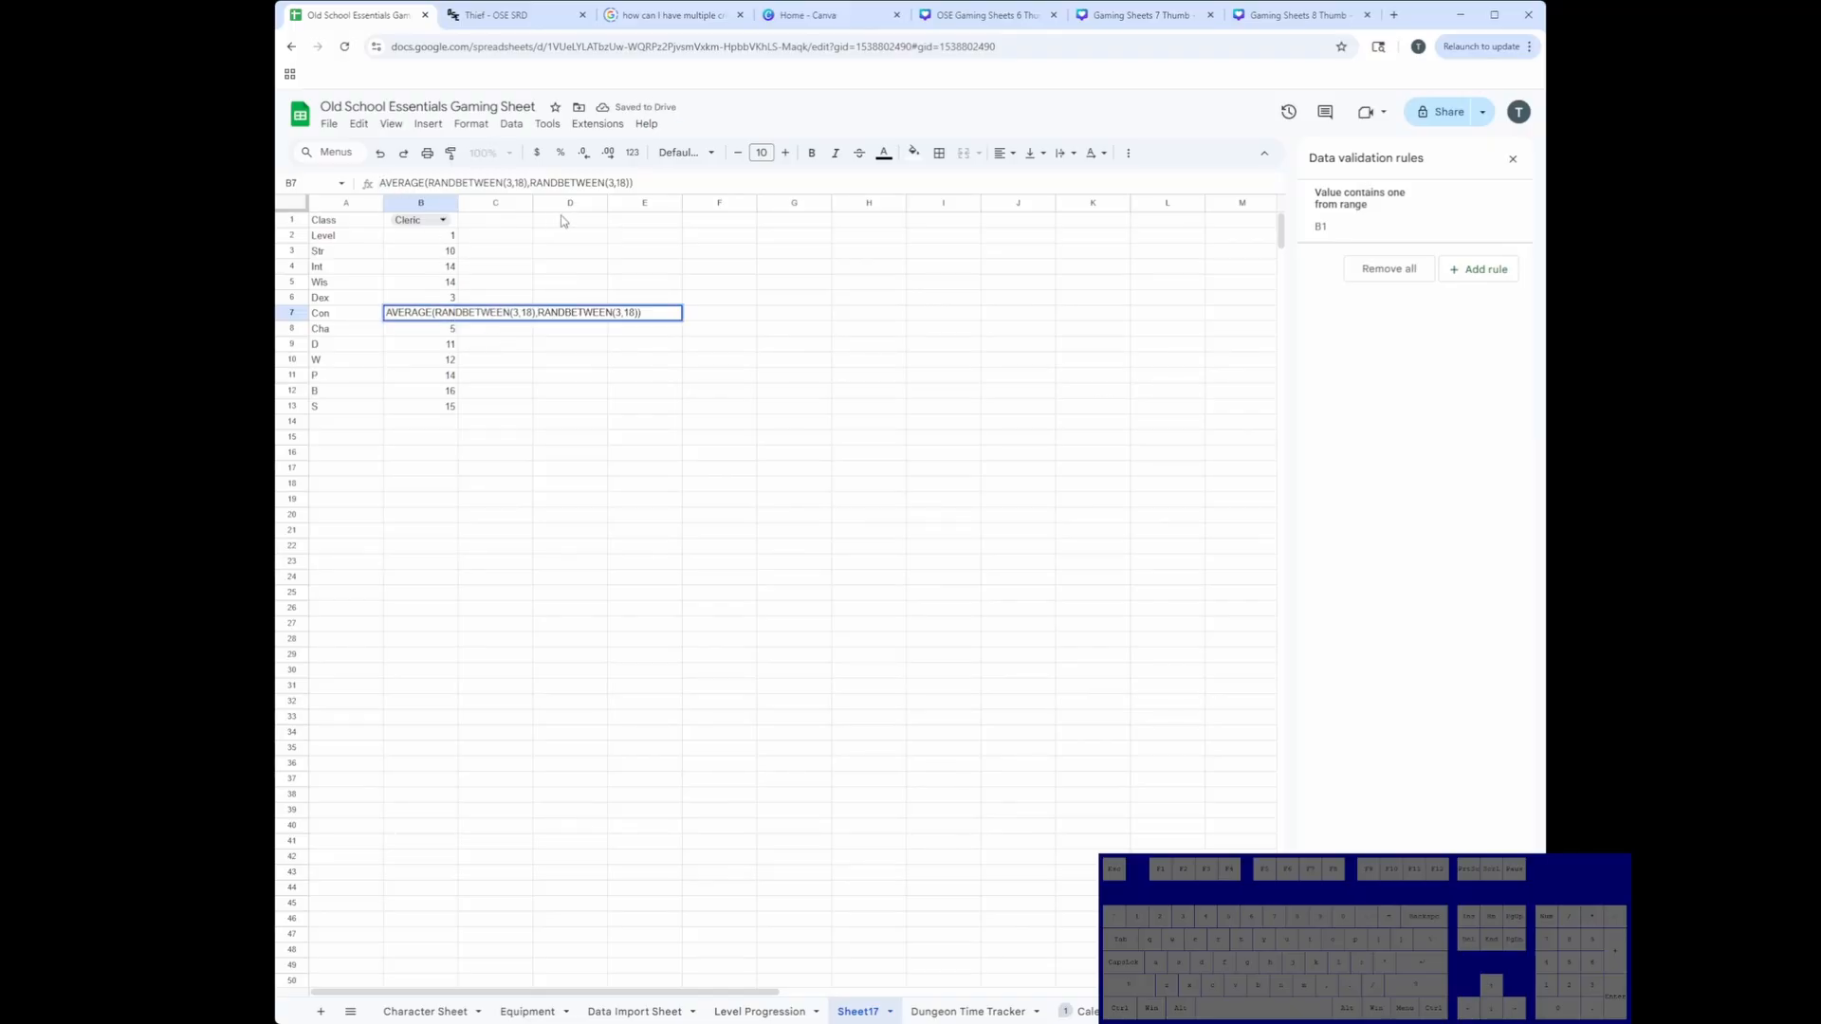
pyautogui.write('=')
pyautogui.press('Return')
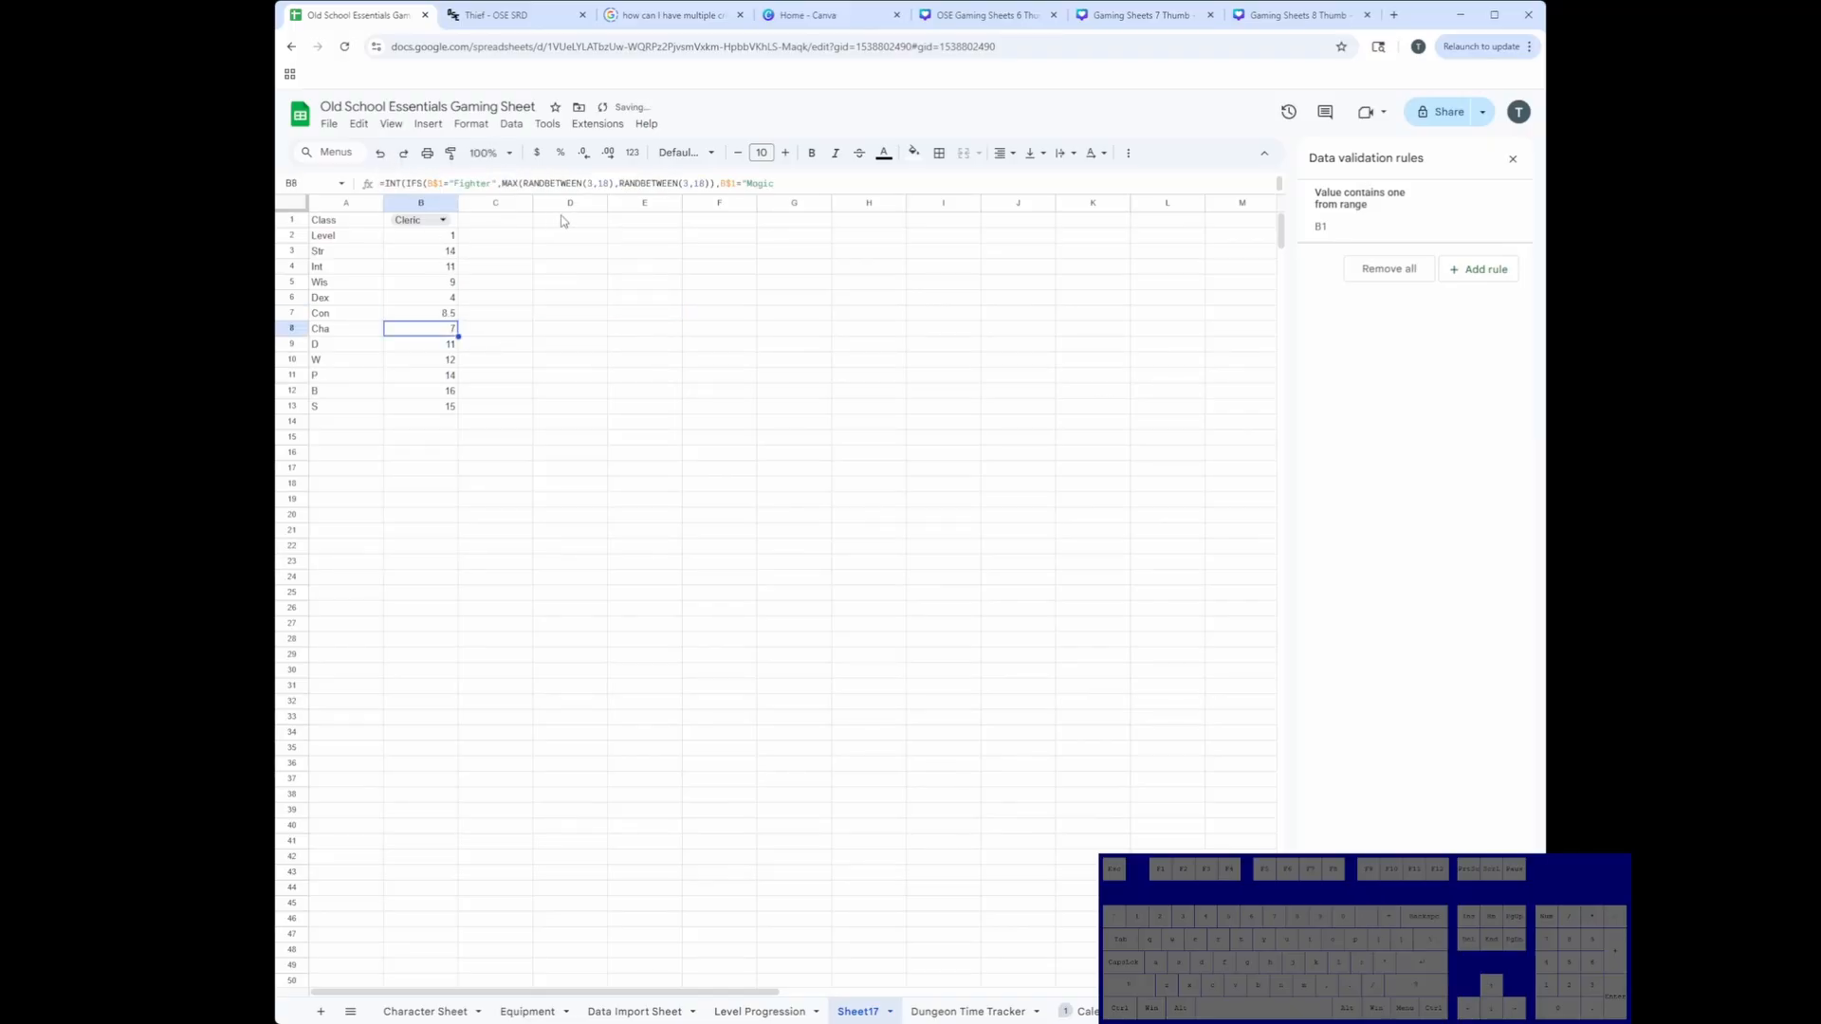
# Step: Copy the Con cell's AVERAGE formula into the Cha cell B8
pyautogui.press('Up')
pyautogui.hotkey('ctrl', 'c')
pyautogui.press('Down')
pyautogui.hotkey('ctrl', 'v')
# Step: Wrap the Con formula's AVERAGE in INT and copy the resulting formula into the Cha cell B8
pyautogui.press('Up')
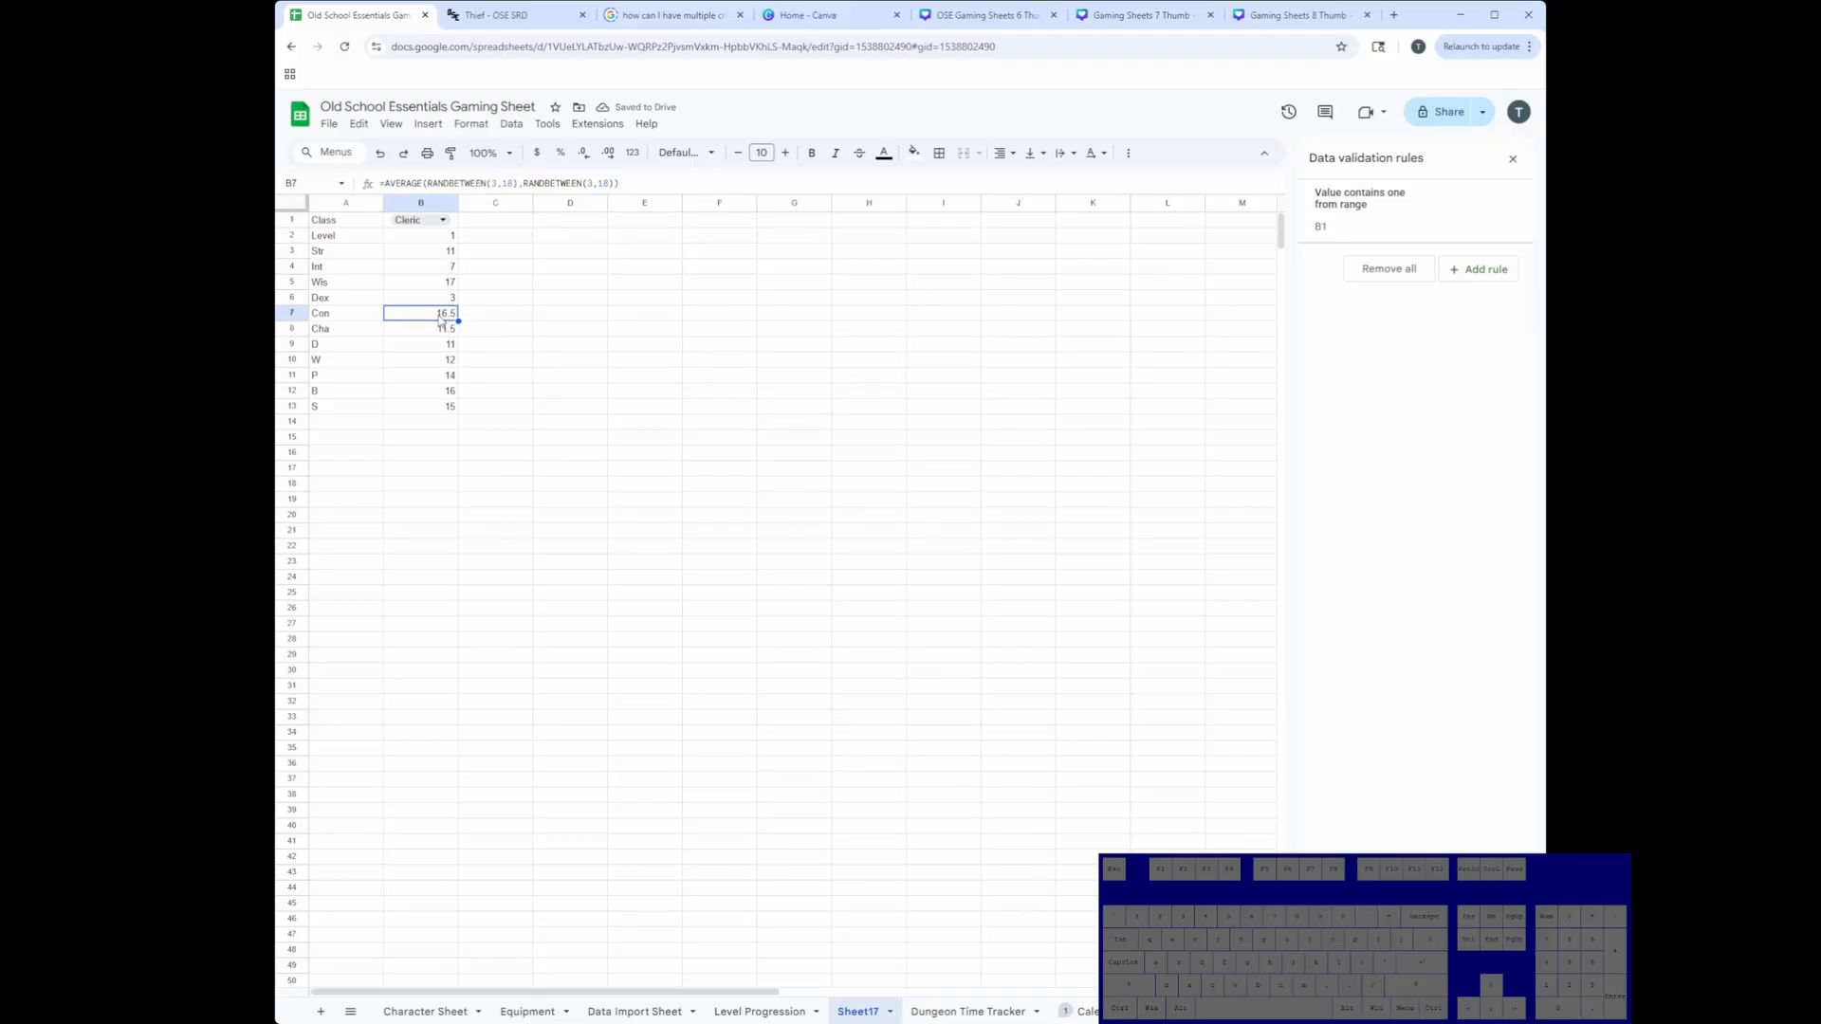
pyautogui.press('Return')
pyautogui.press('Home')
pyautogui.press('Right')
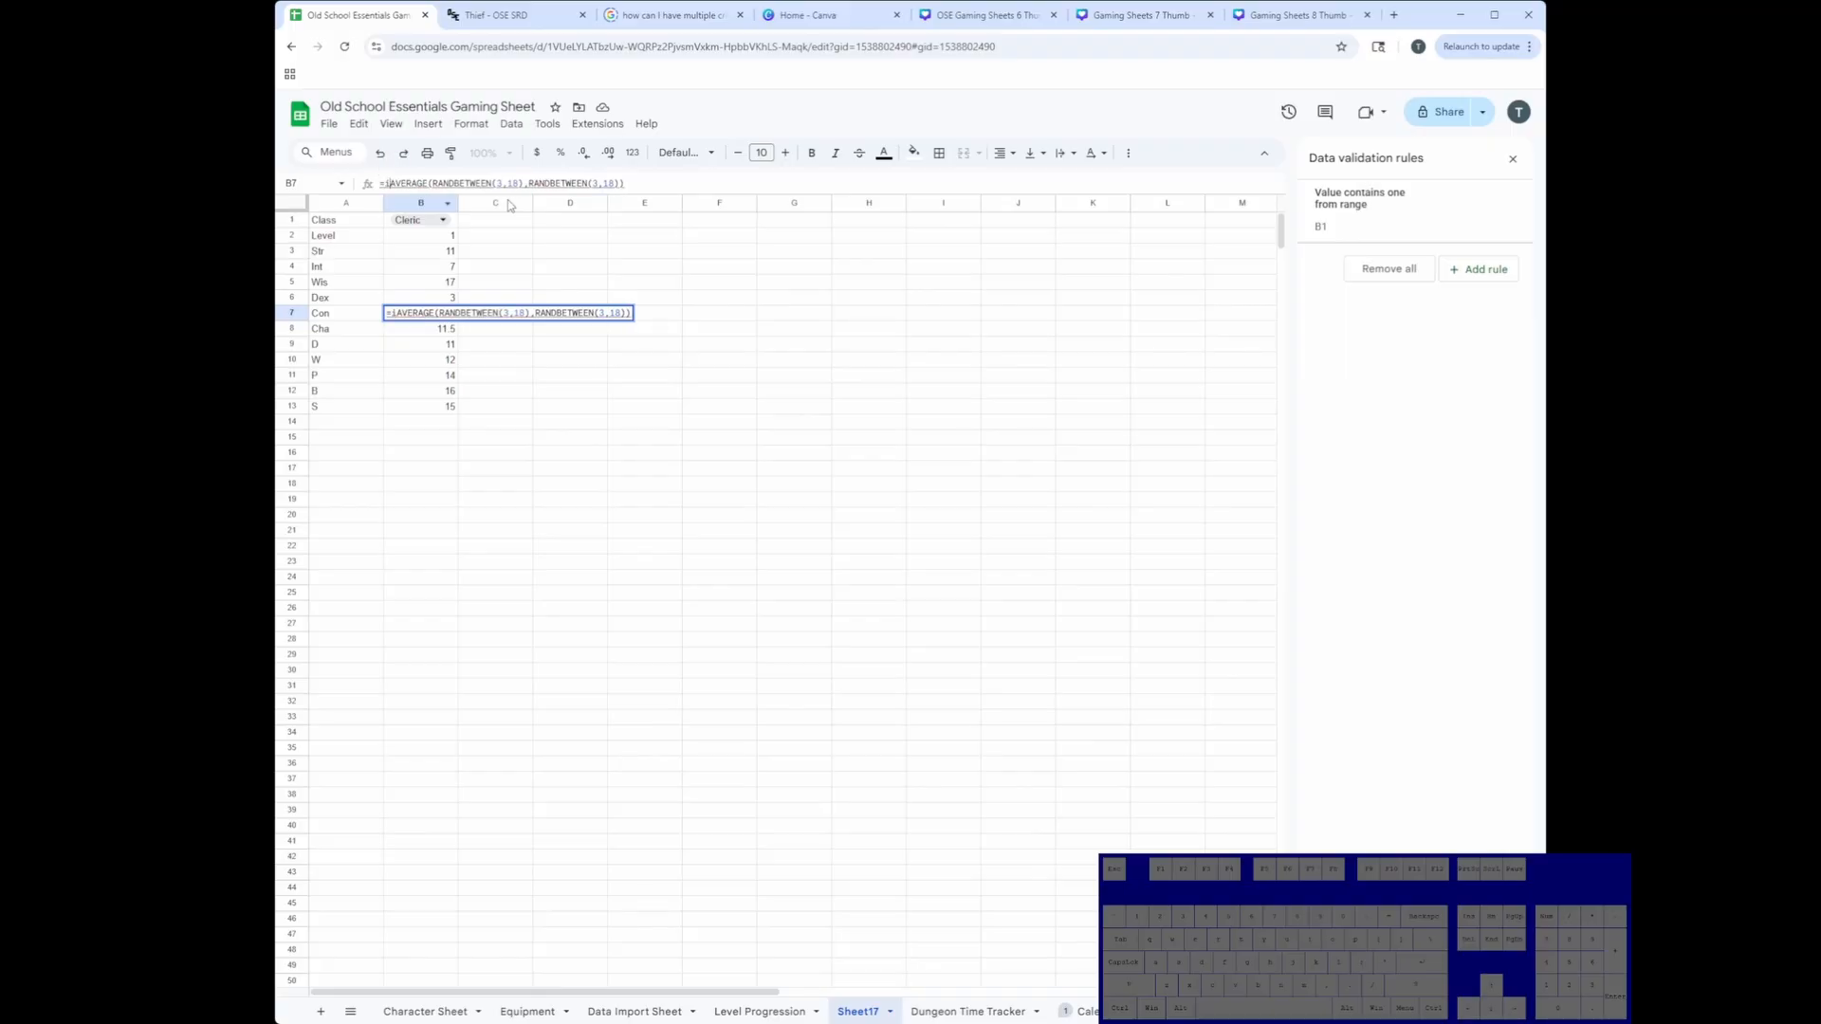
pyautogui.write('int')
pyautogui.press('BackSpace')
pyautogui.press('BackSpace')
pyautogui.press('BackSpace')
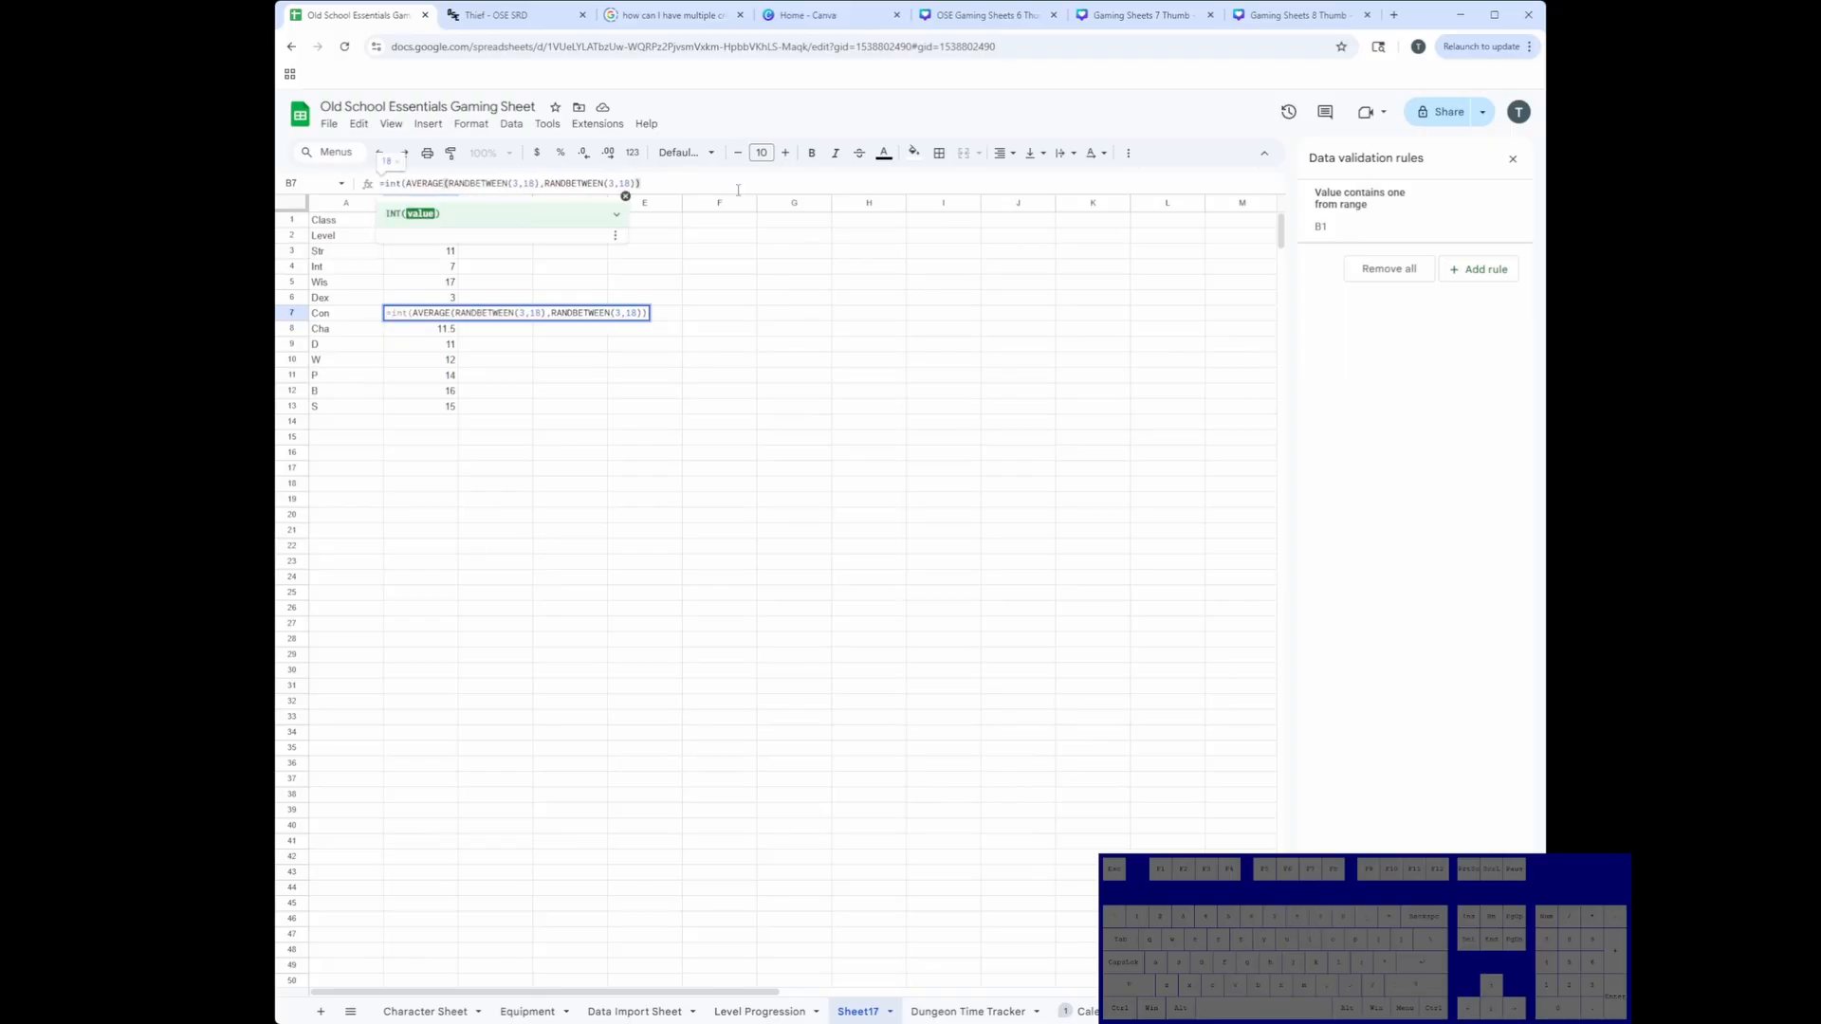
pyautogui.press('Return')
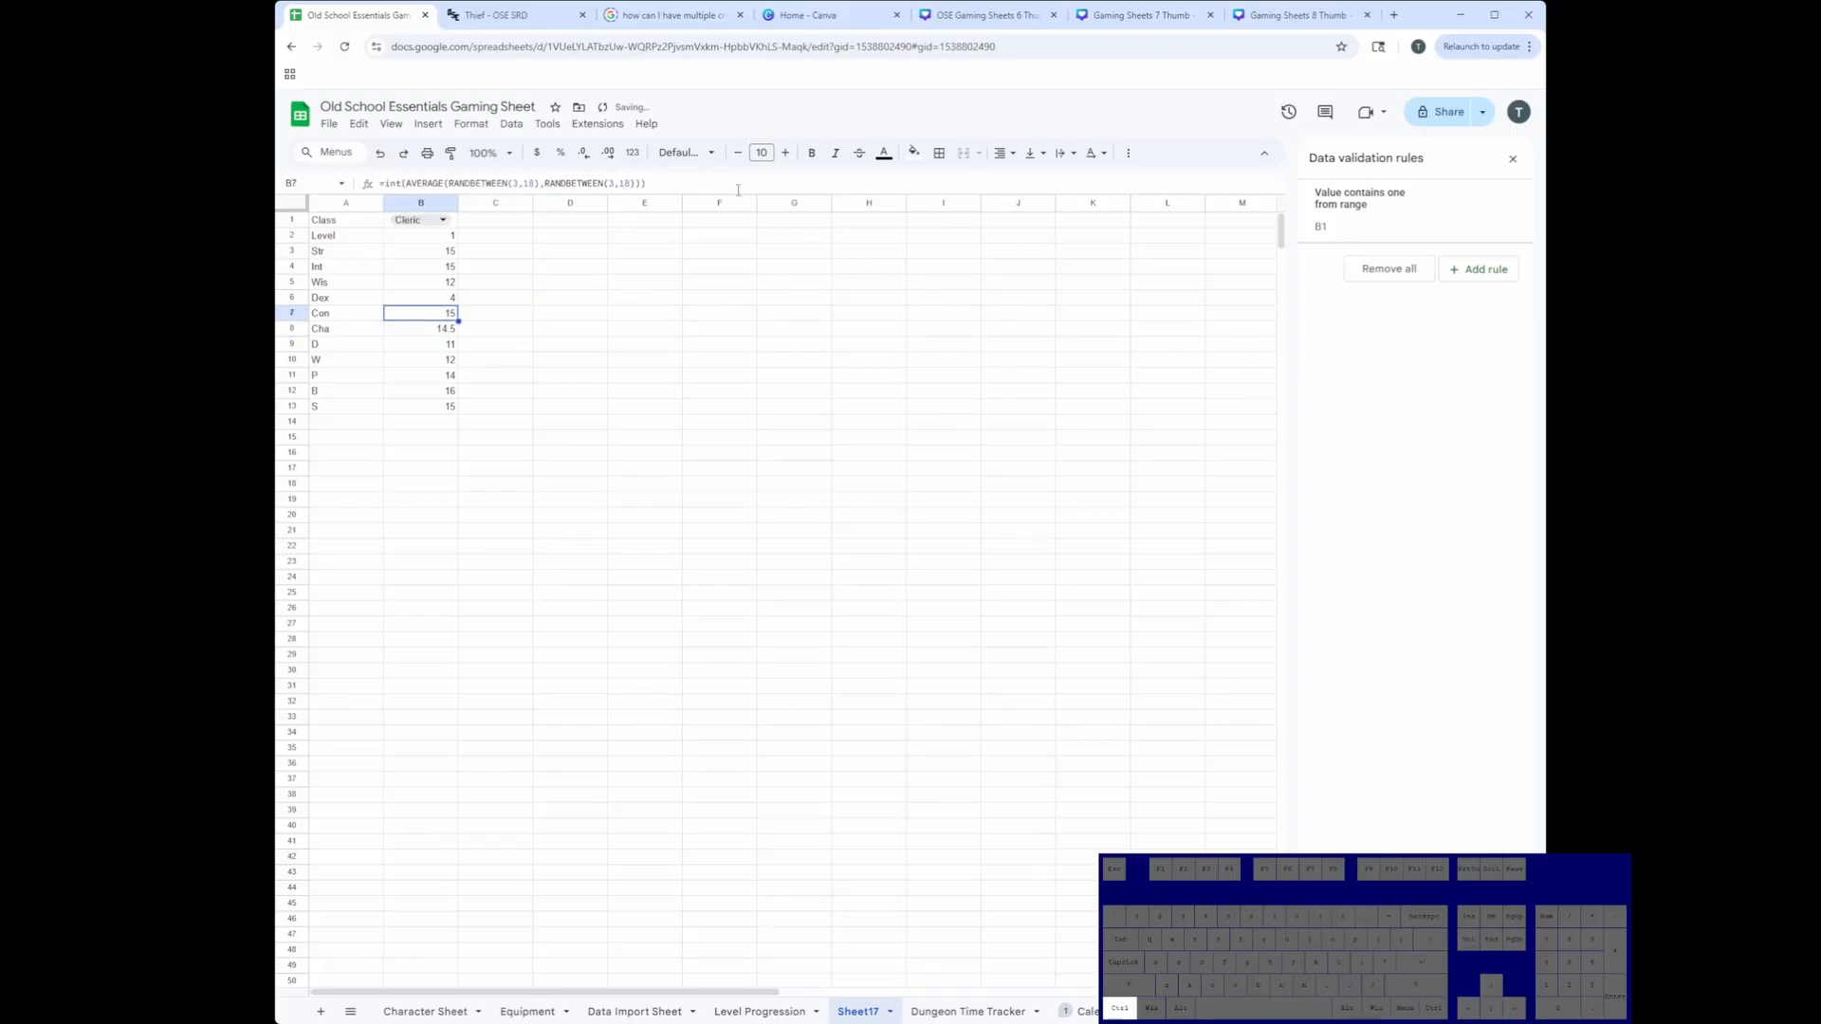
pyautogui.hotkey('ctrl', 'v')
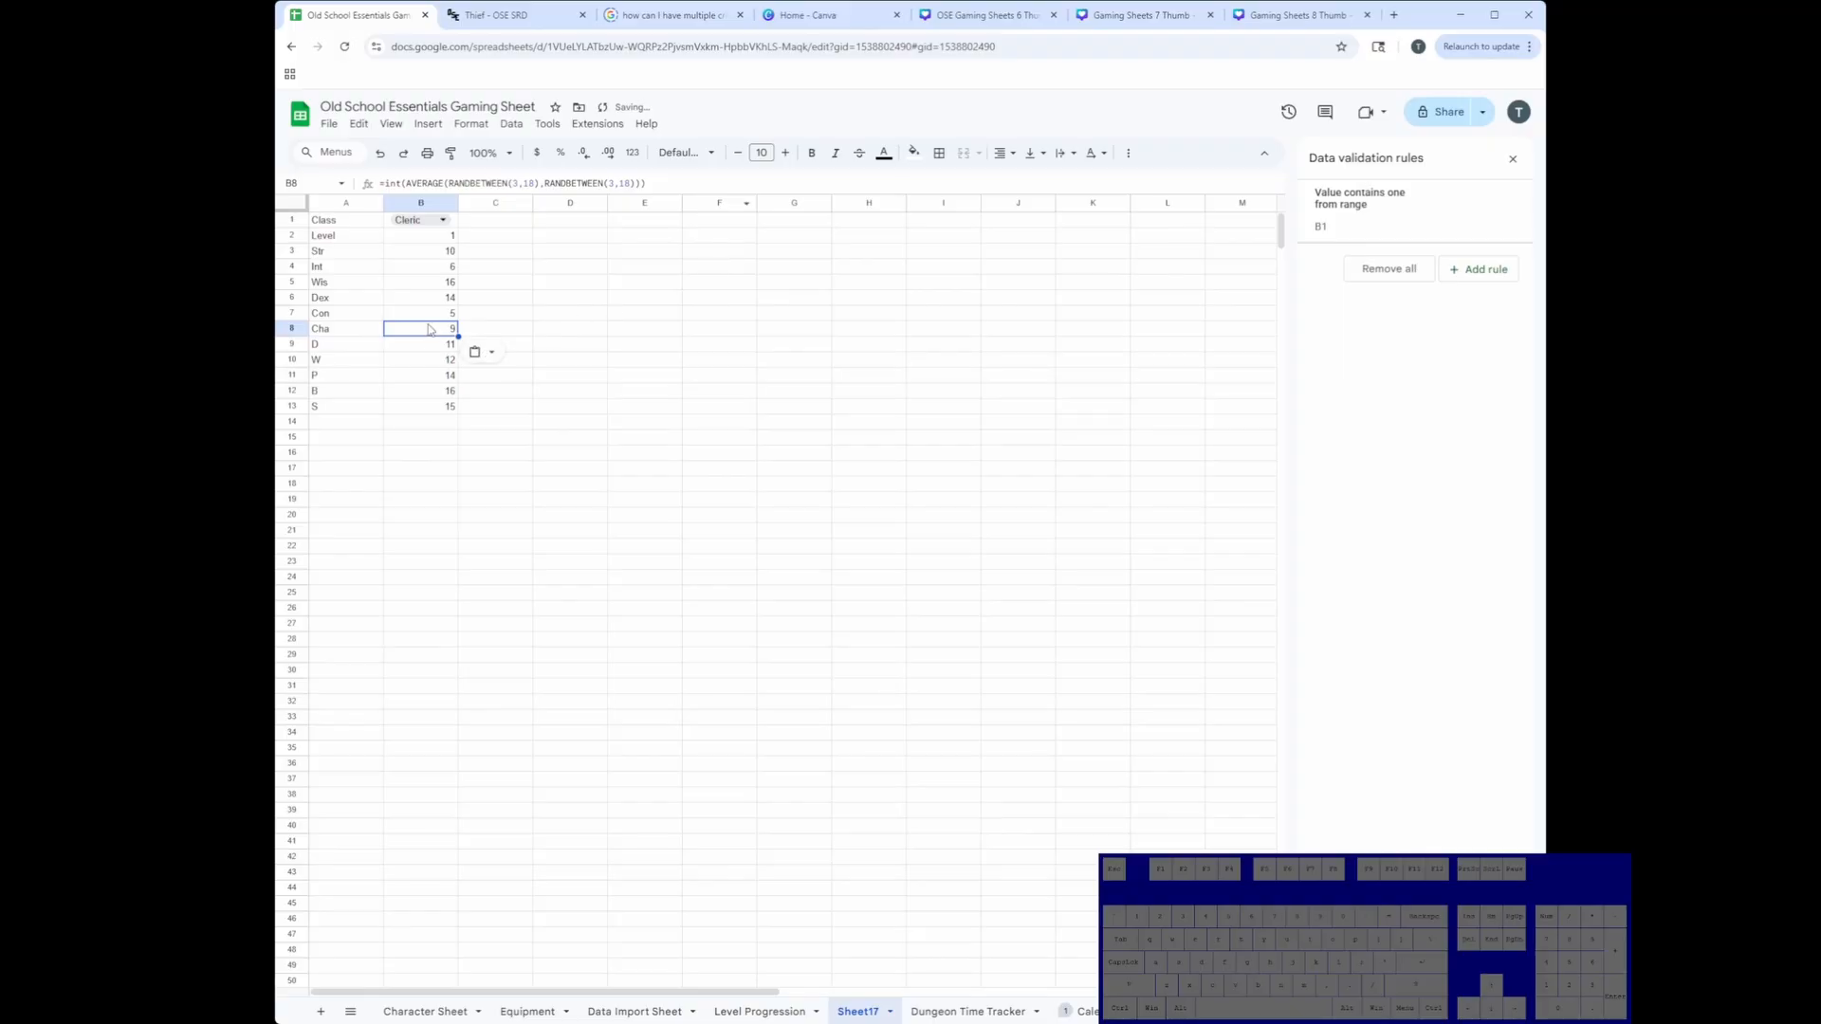
pyautogui.moveTo(442, 314); pyautogui.dragTo(450, 326)
pyautogui.click(478, 300)
pyautogui.click(437, 220)
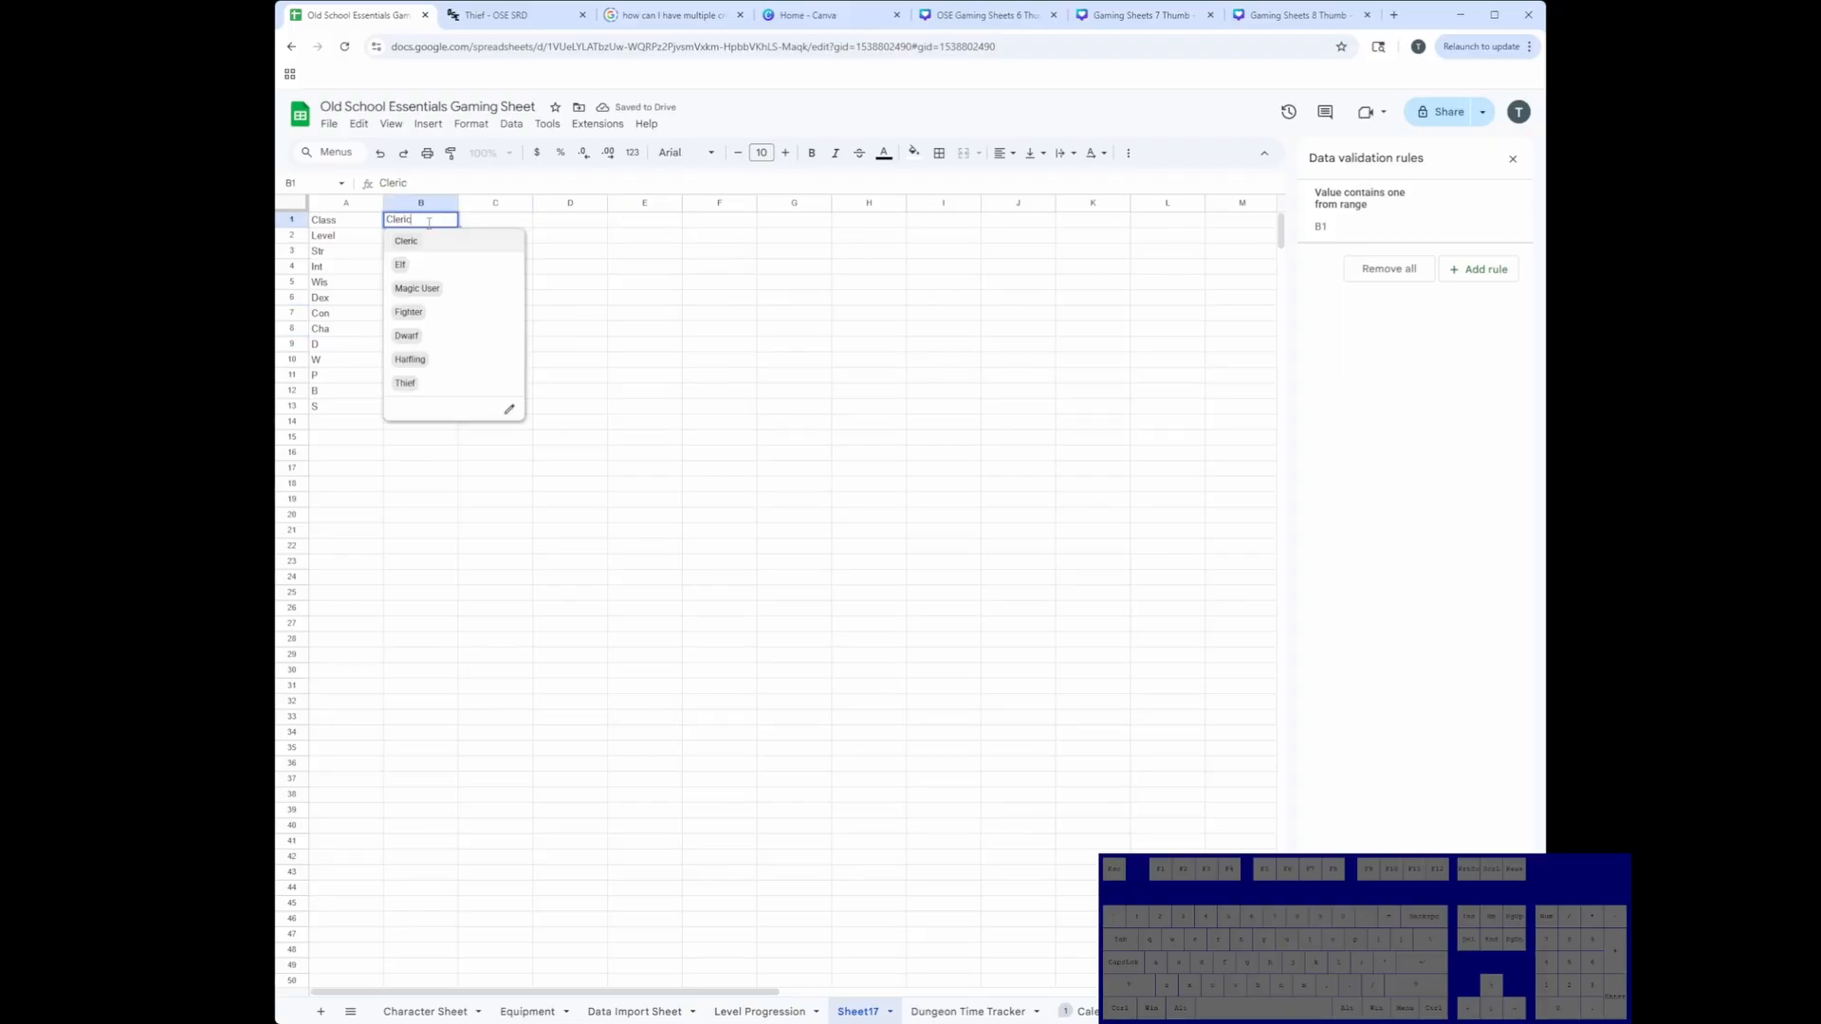
pyautogui.click(566, 237)
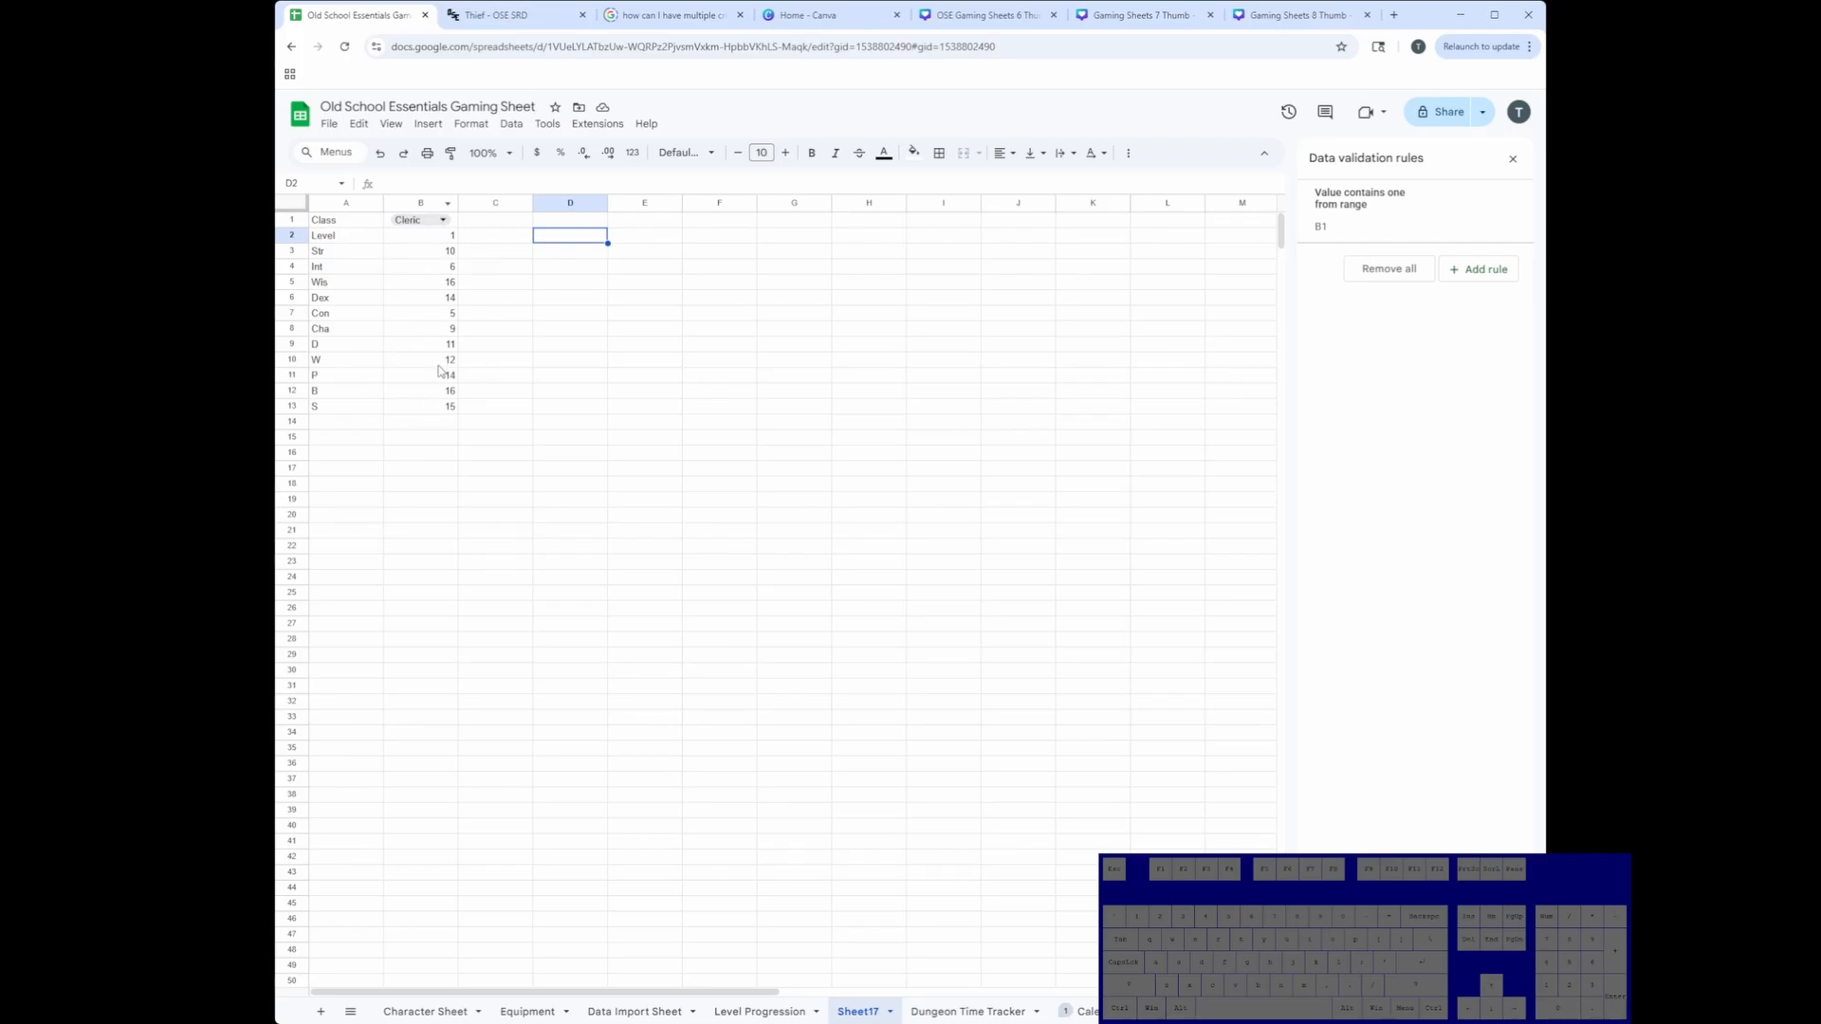
pyautogui.moveTo(447, 343); pyautogui.dragTo(448, 405)
pyautogui.click(482, 376)
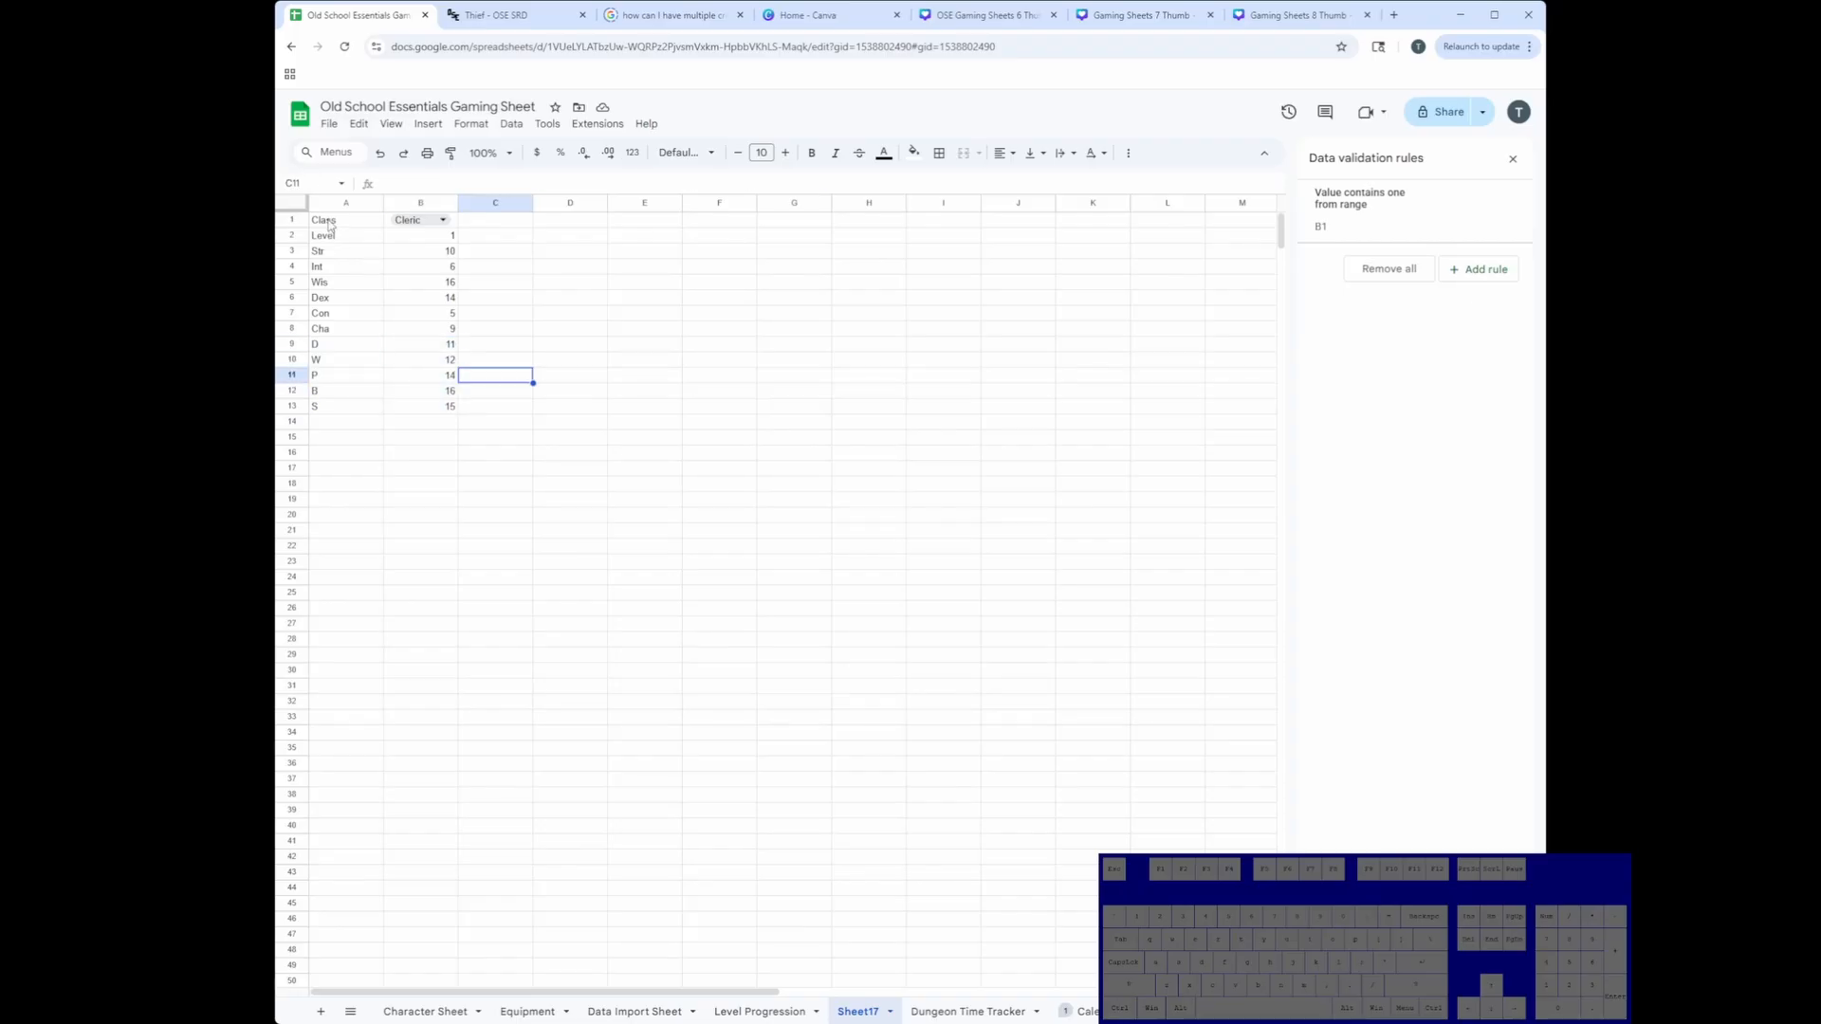
pyautogui.moveTo(329, 224); pyautogui.dragTo(434, 405)
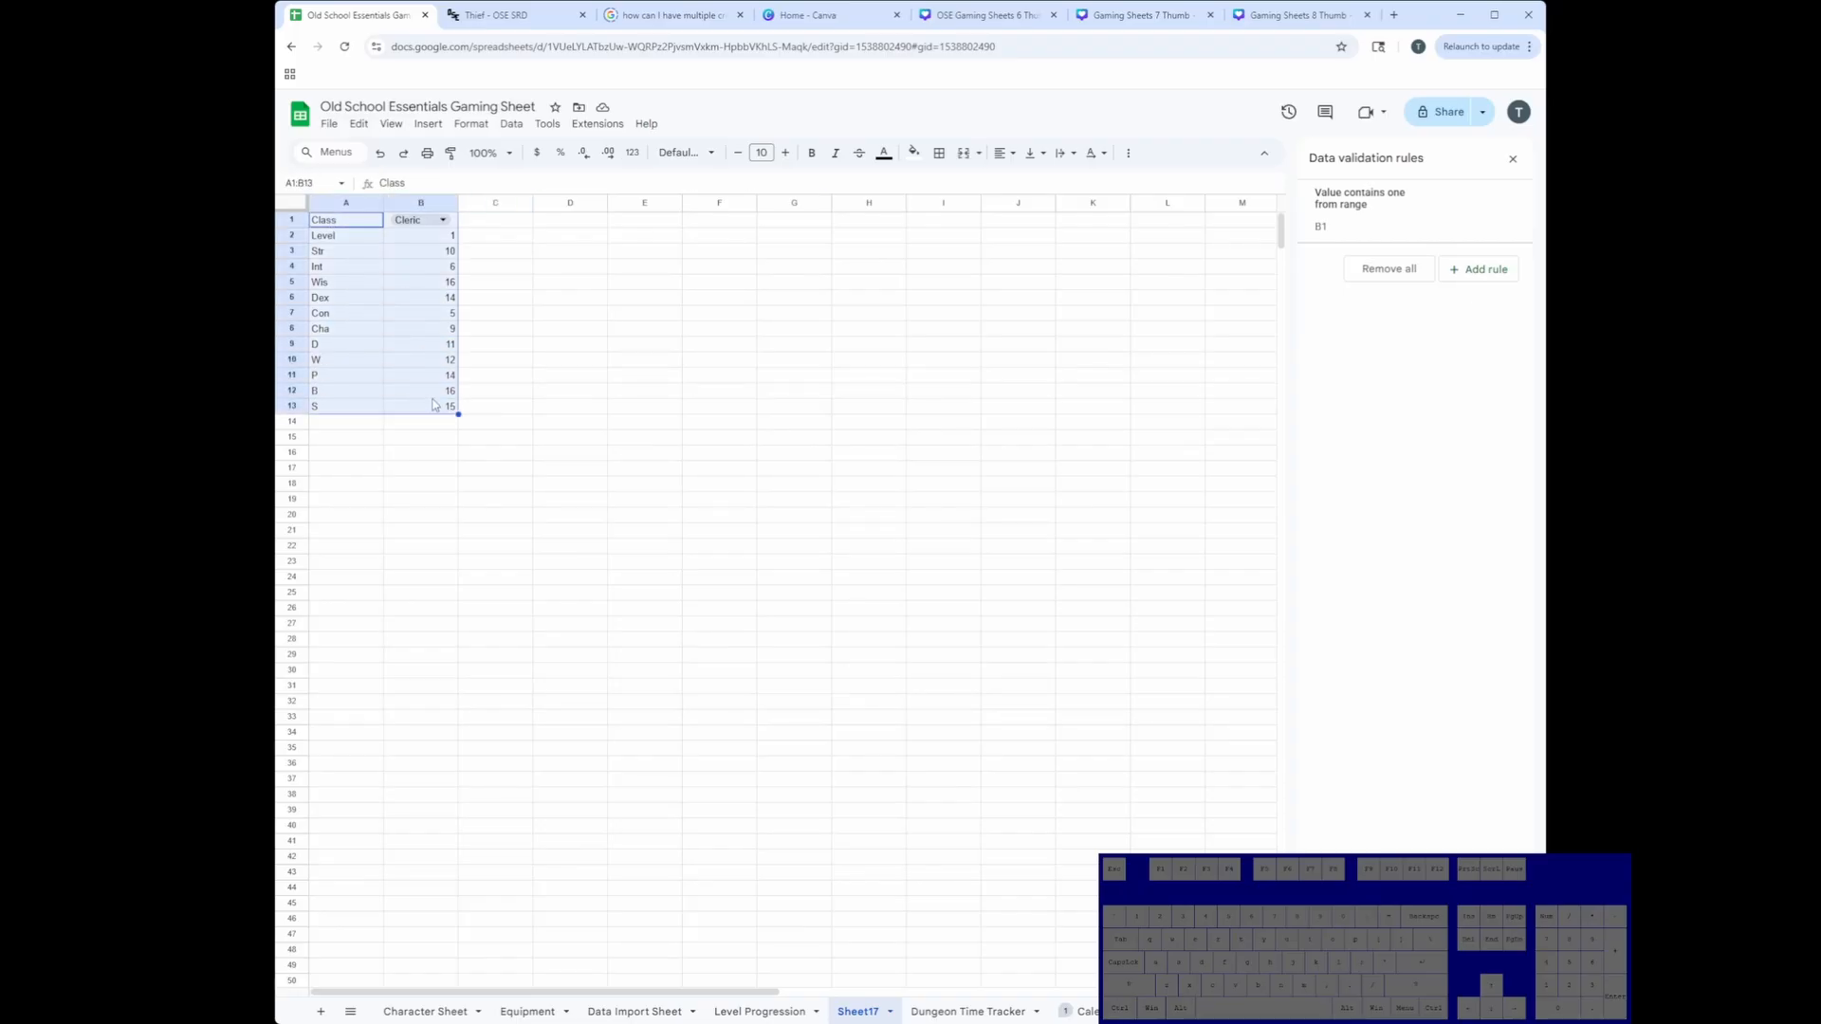
pyautogui.hotkey('ctrl', 'c')
pyautogui.click(410, 268)
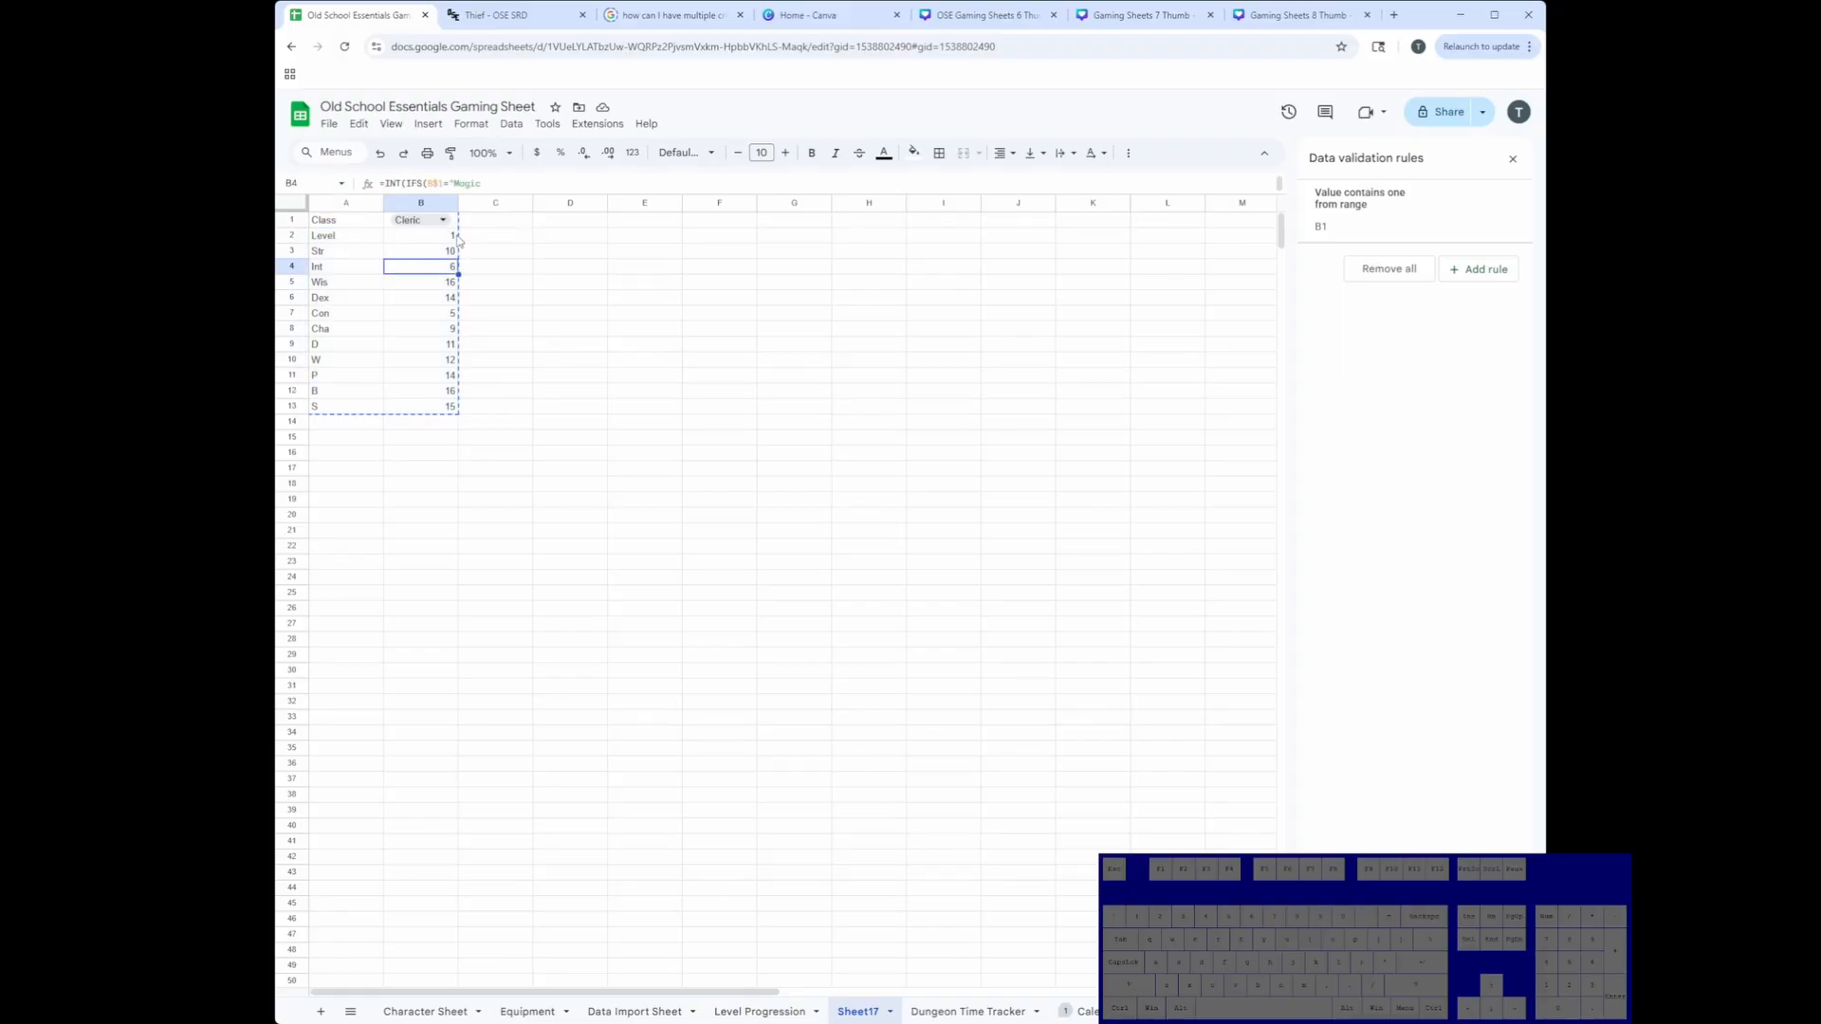
# Step: Copy the character column B1:B13 across the range C1:H13
pyautogui.moveTo(454, 228); pyautogui.dragTo(446, 408)
pyautogui.hotkey('ctrl', 'c')
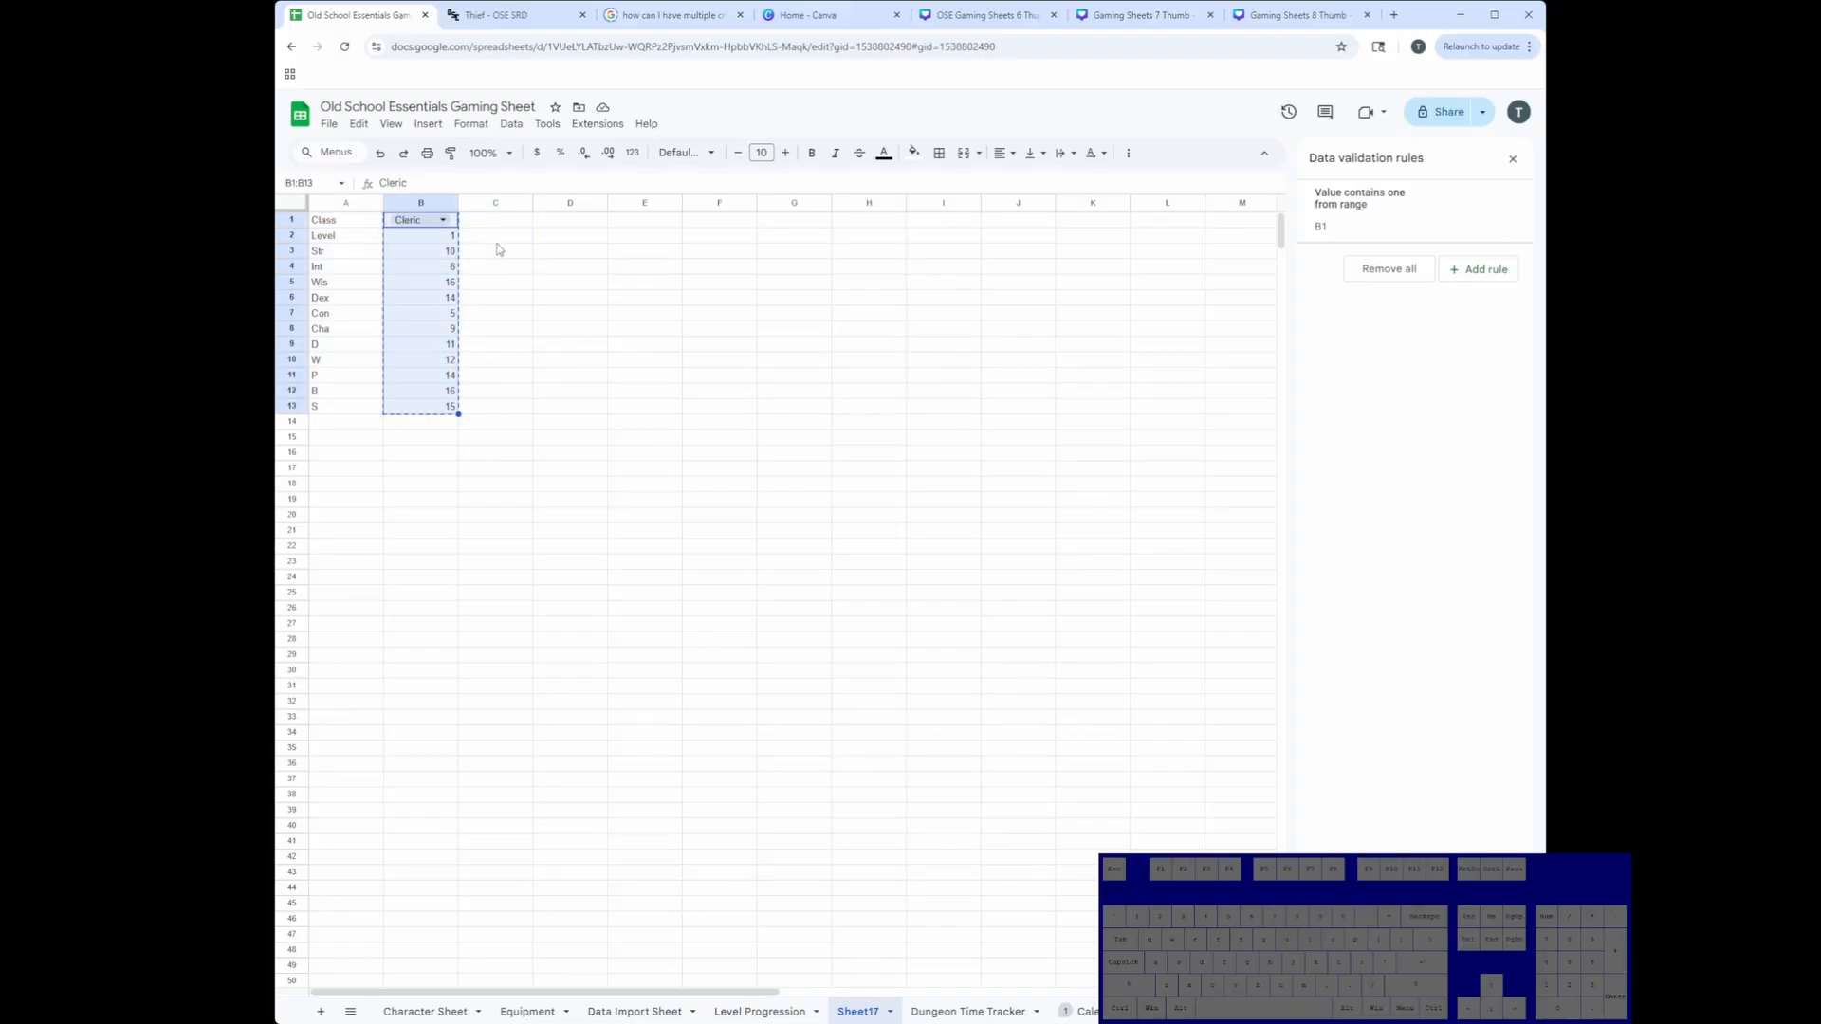
pyautogui.moveTo(498, 227); pyautogui.dragTo(840, 408)
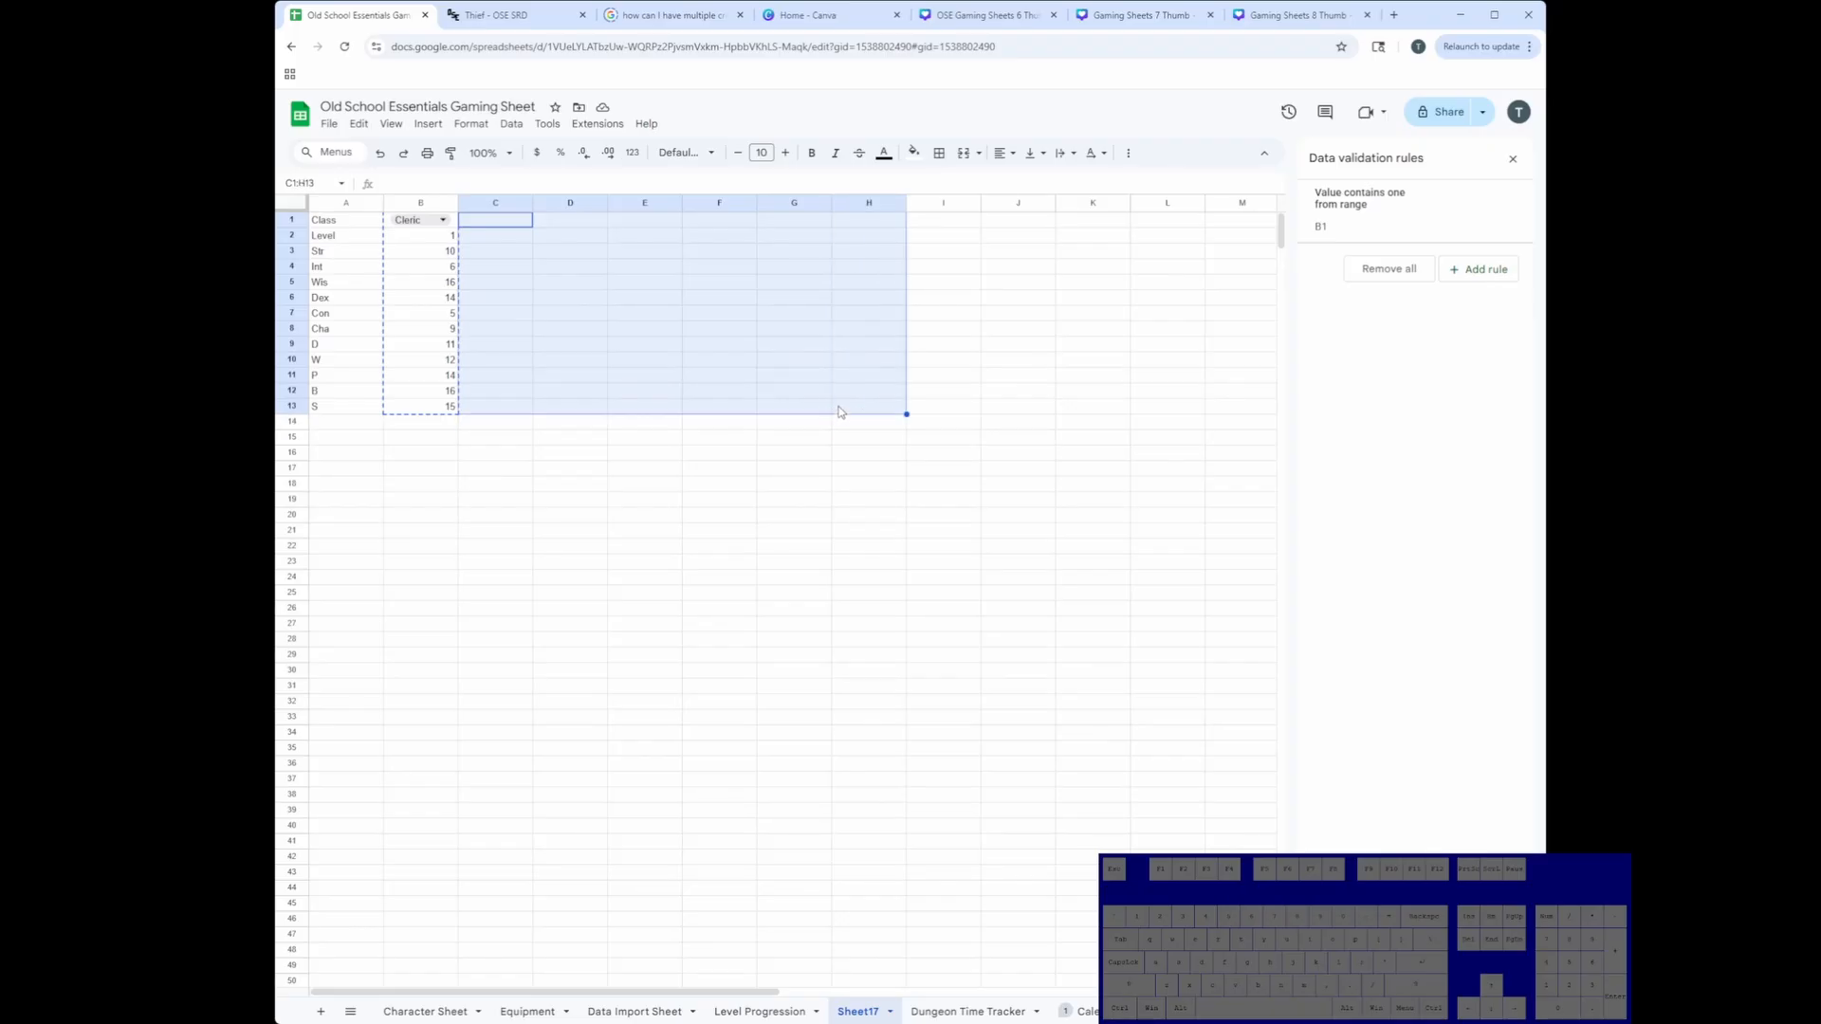
pyautogui.hotkey('ctrl', 'v')
pyautogui.click(985, 419)
# Step: Set the class of the next three characters to Magic User in C1, Fighter in D1 and Halfling in E1
pyautogui.click(493, 220)
pyautogui.click(517, 220)
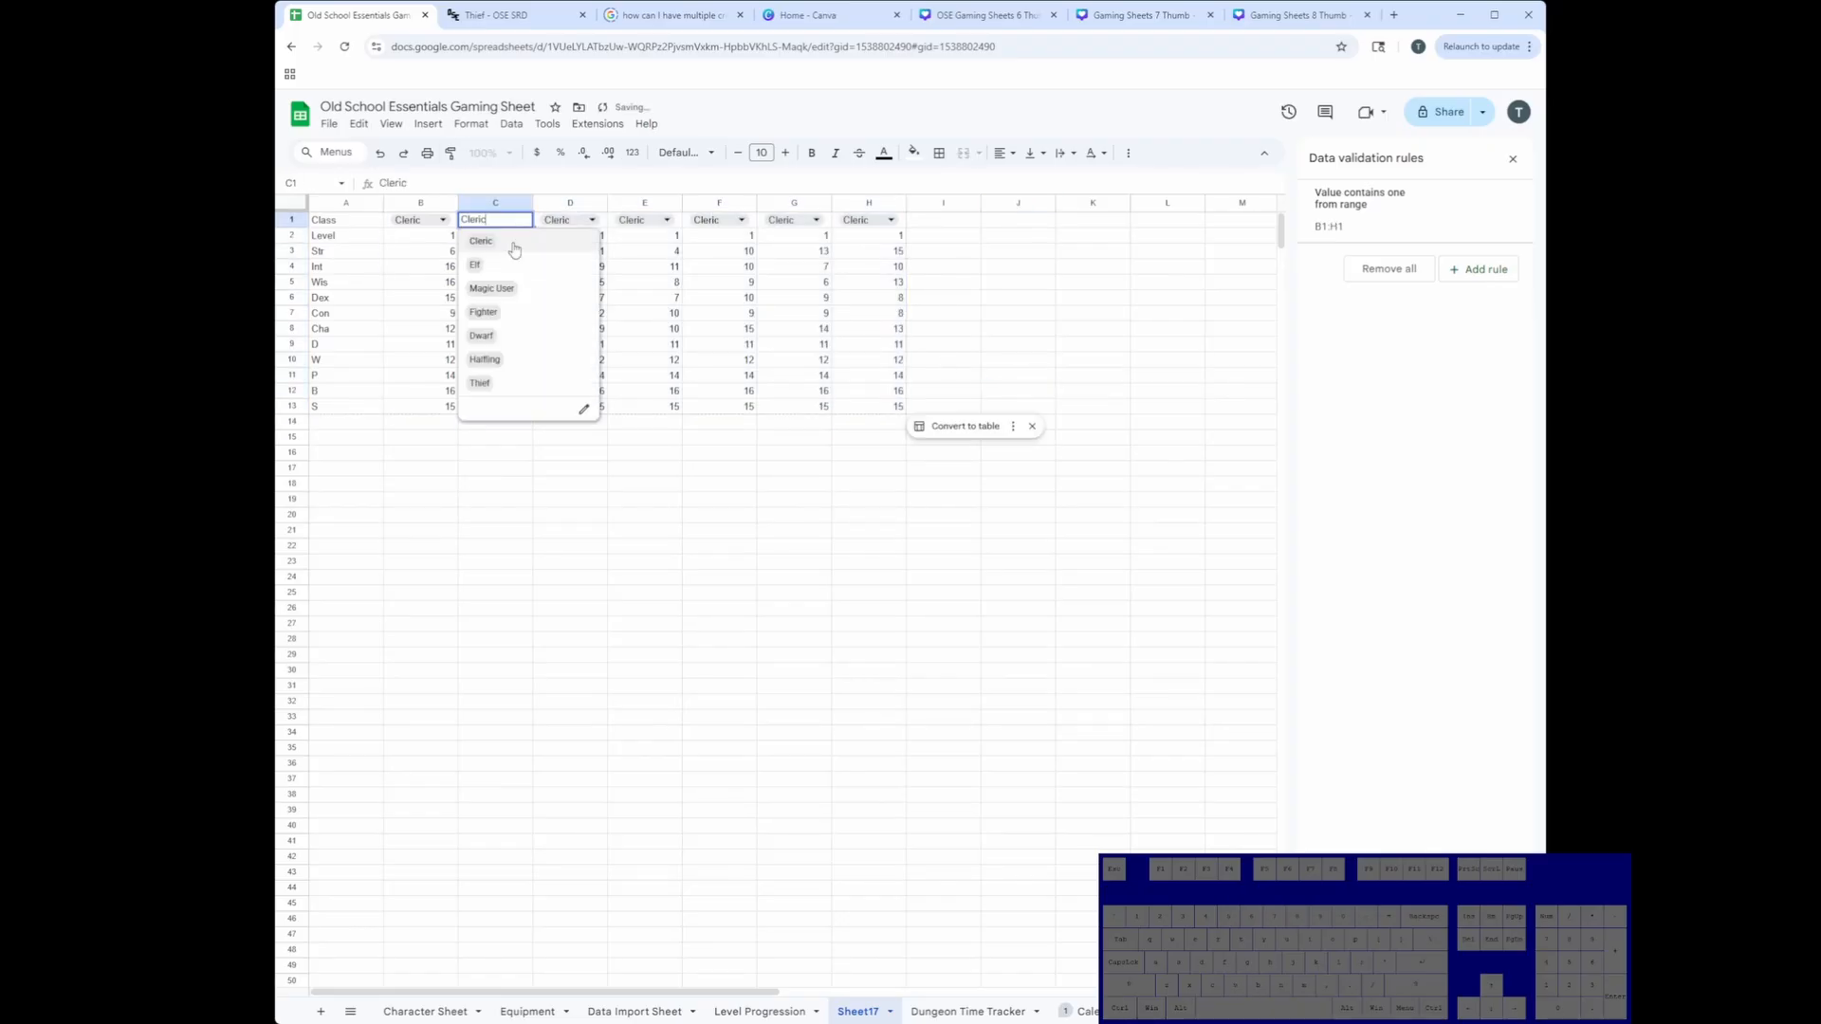
pyautogui.click(569, 290)
pyautogui.click(592, 220)
pyautogui.click(633, 312)
pyautogui.click(667, 220)
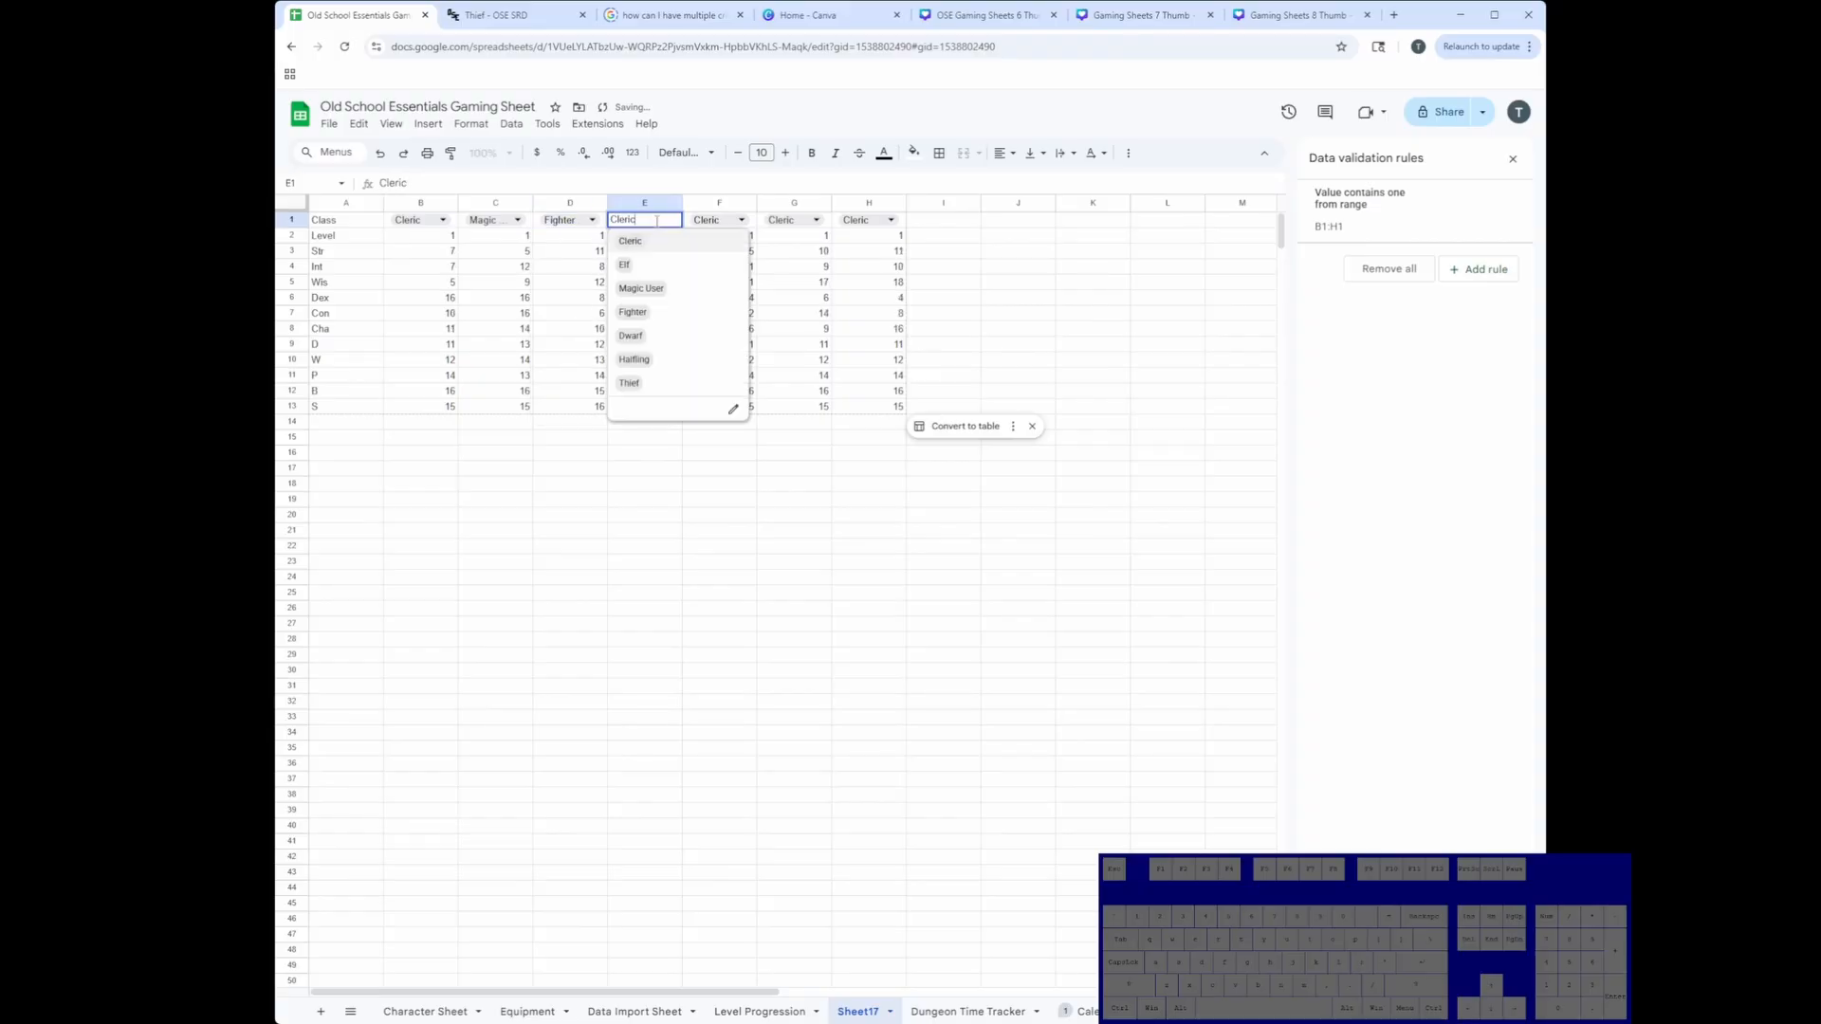
pyautogui.click(638, 358)
# Step: Set the remaining character classes to Elf in F1, Fighter in G1 and Magic User in H1
pyautogui.click(718, 220)
pyautogui.click(741, 220)
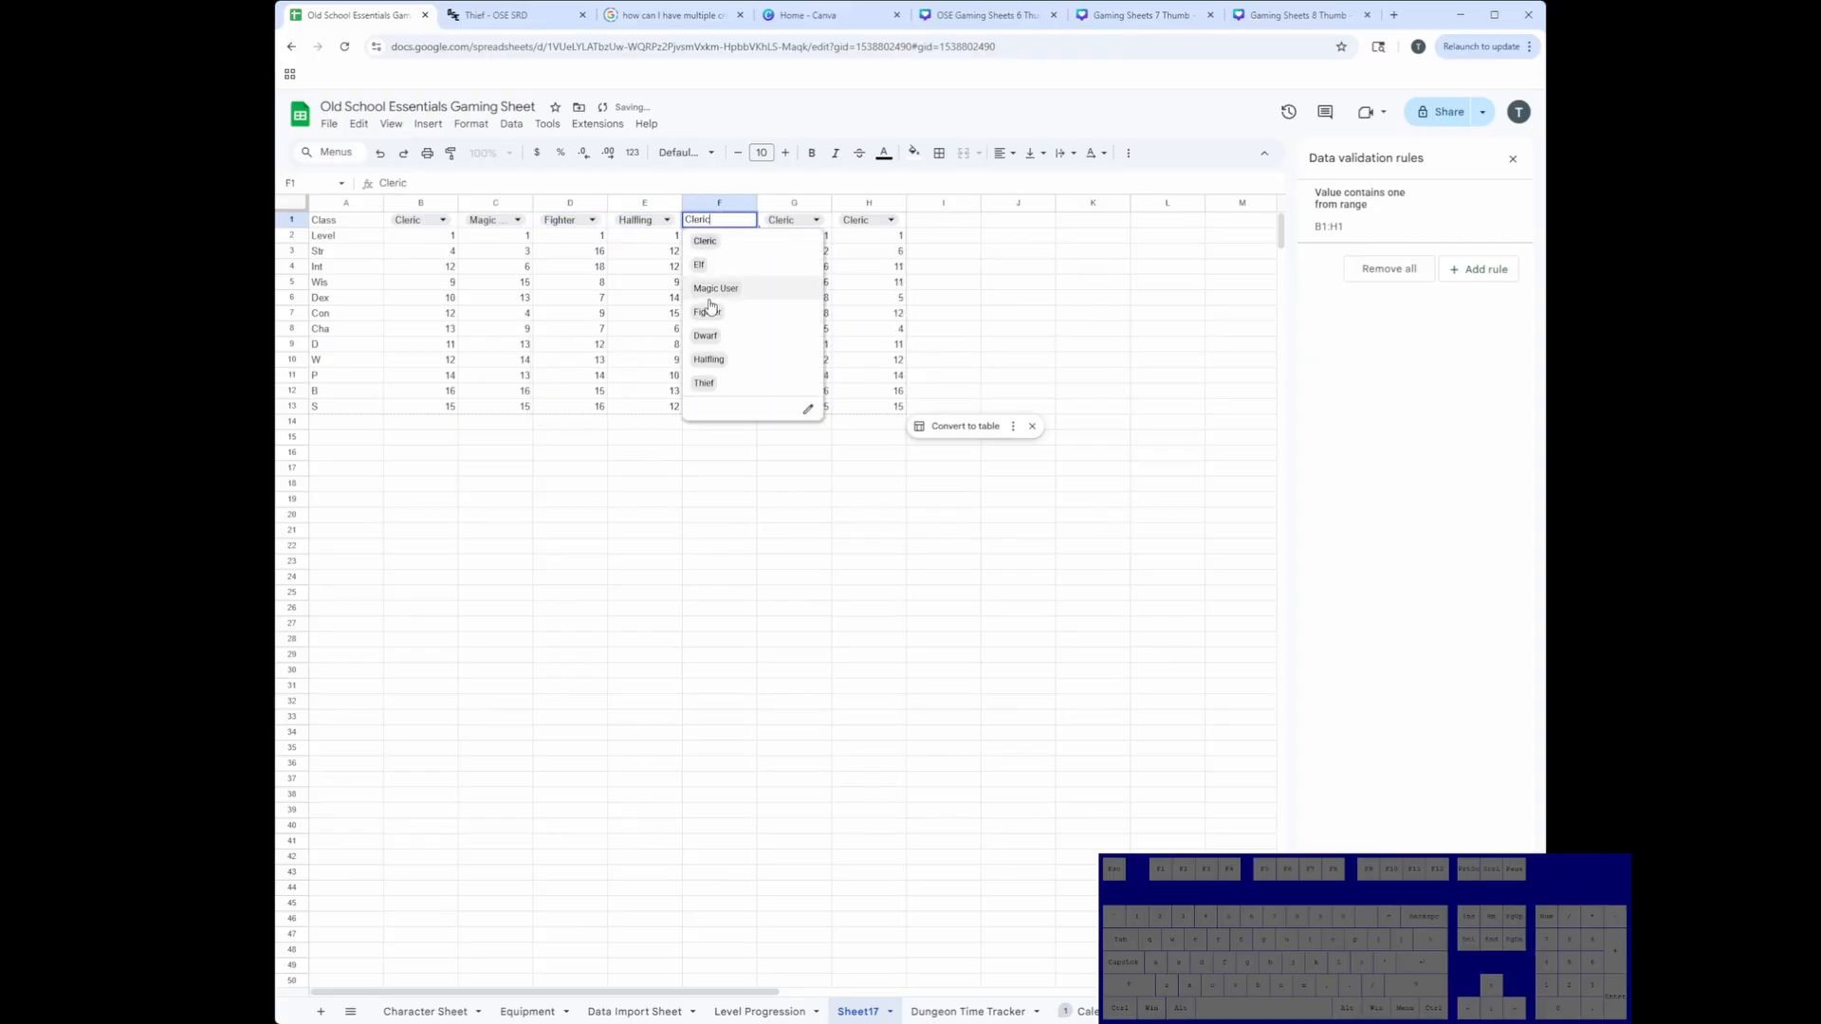
pyautogui.click(700, 265)
pyautogui.click(815, 220)
pyautogui.click(802, 313)
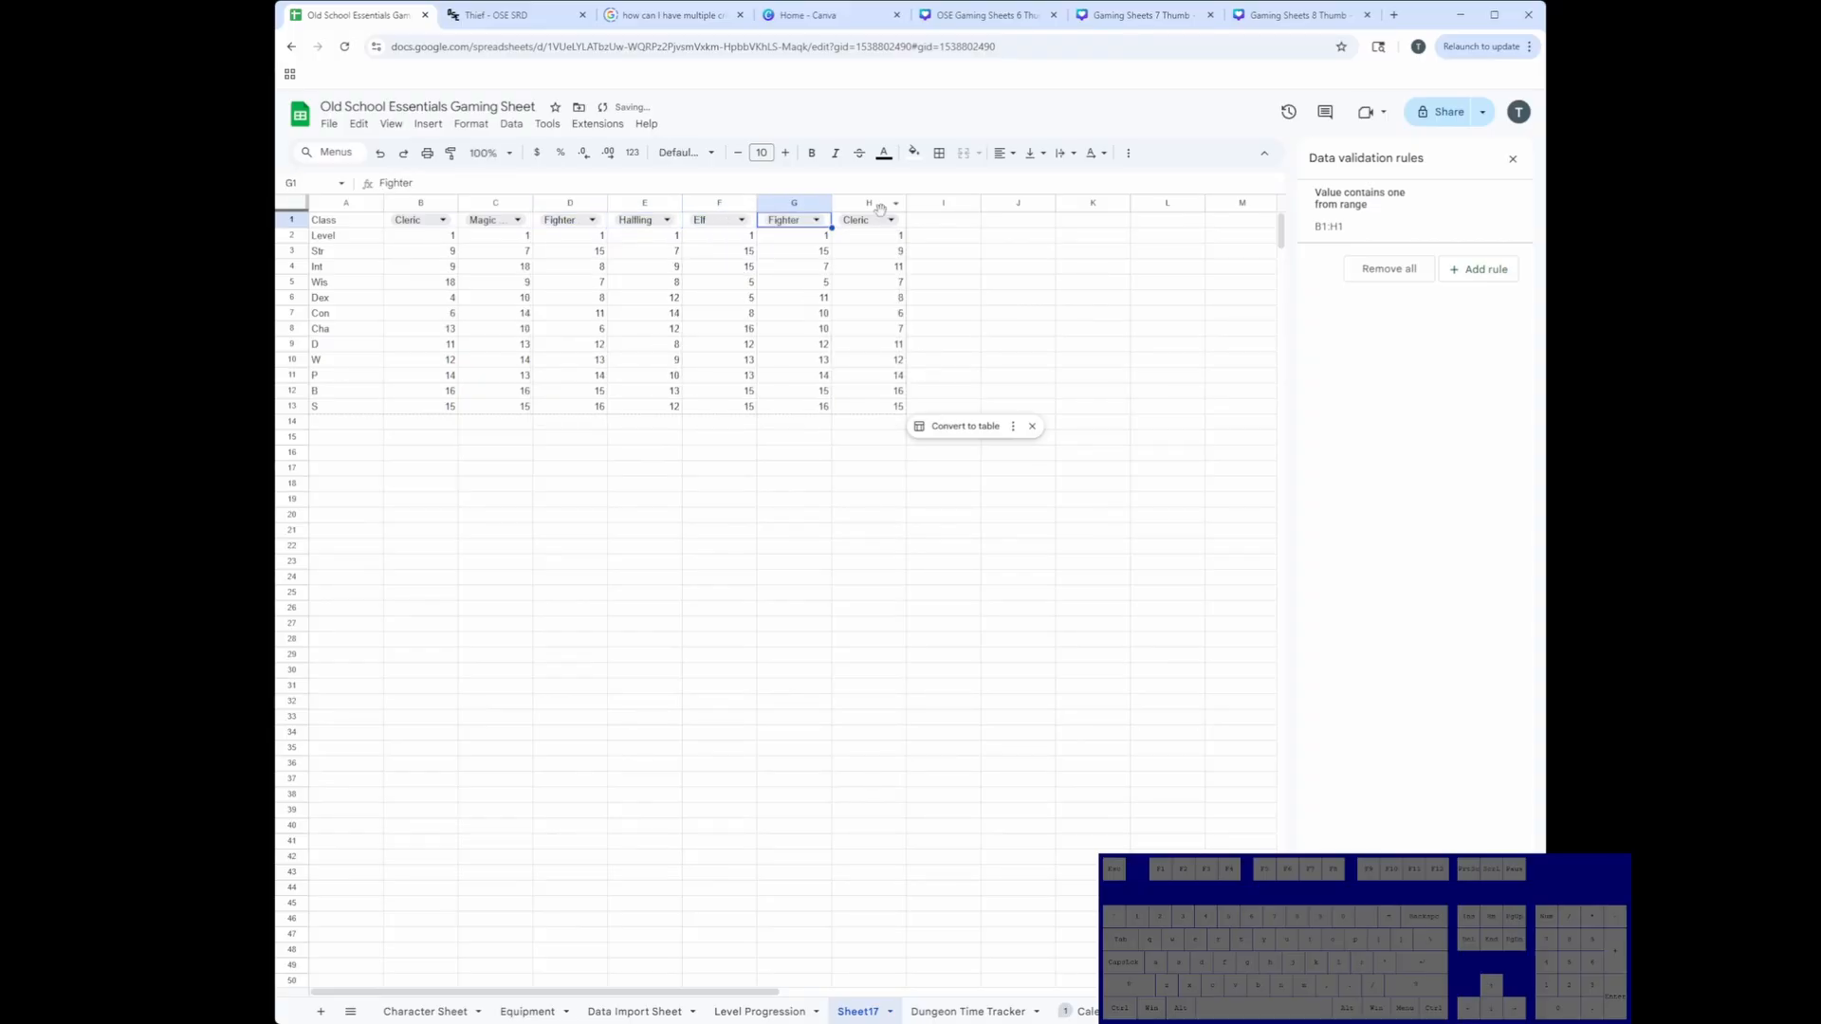
pyautogui.click(889, 220)
pyautogui.click(861, 285)
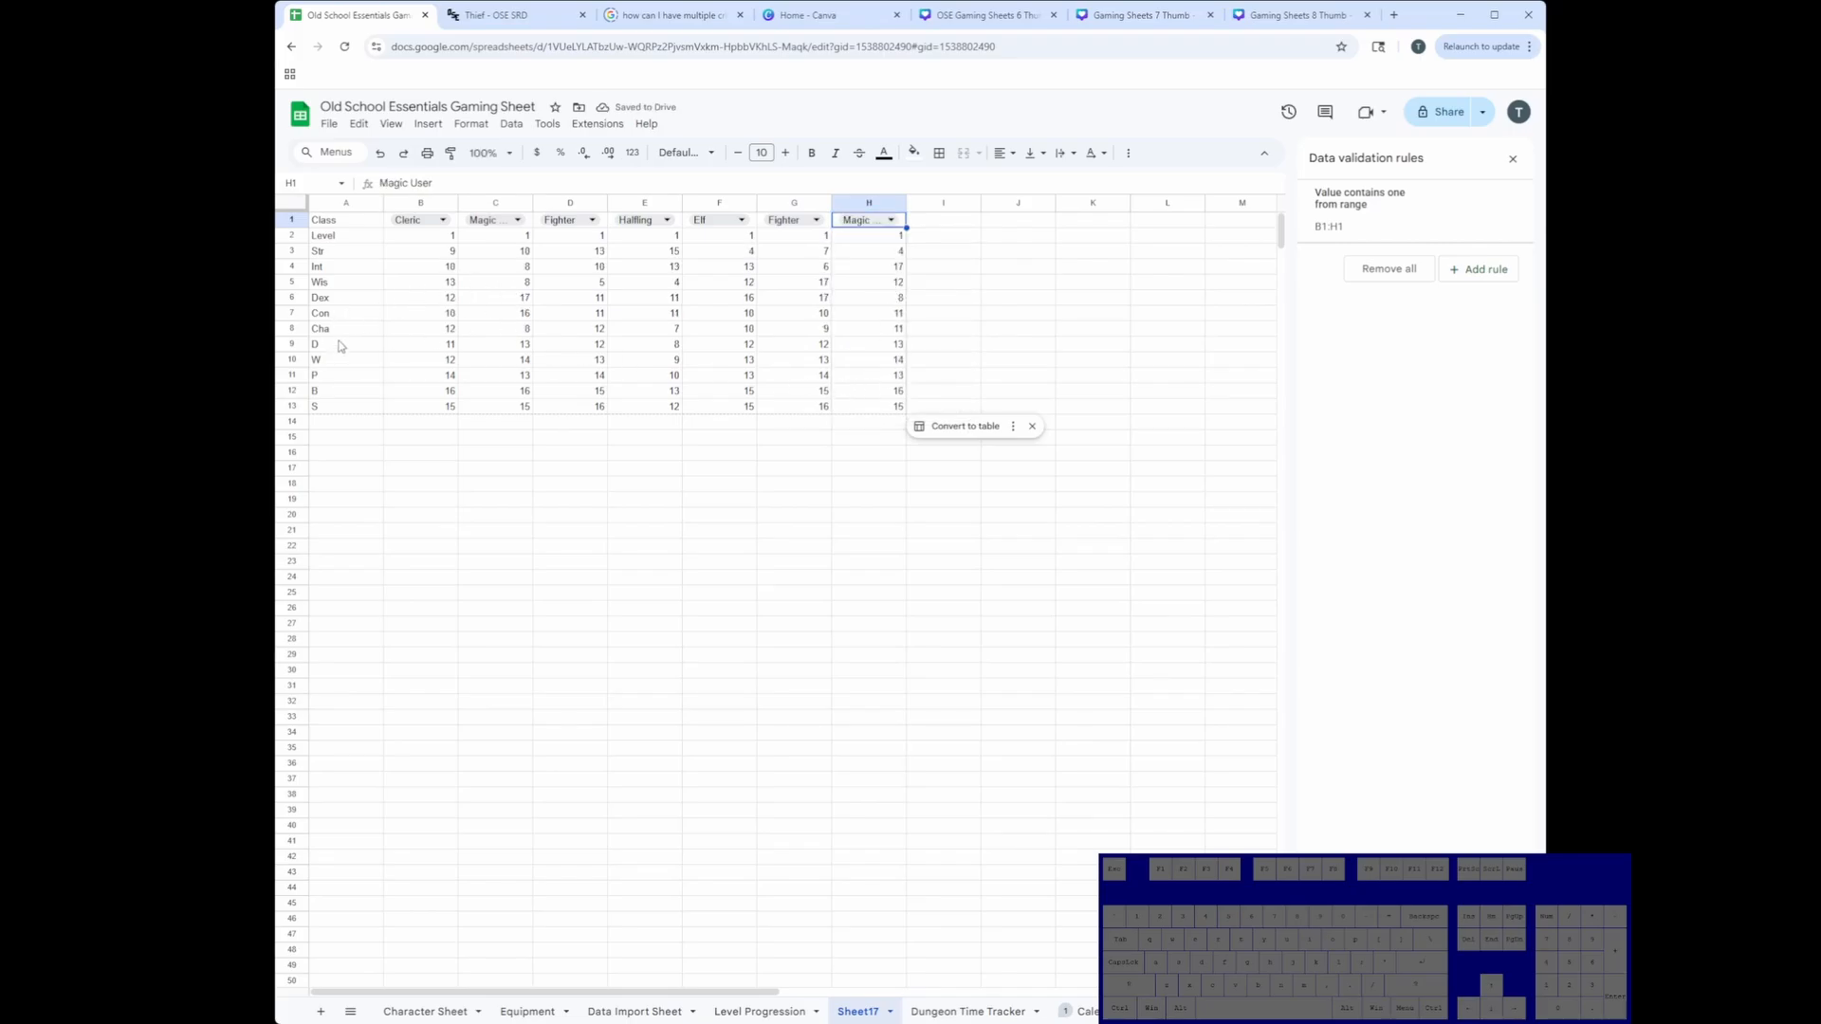
# Step: Fit the widths of all columns in the sheet to their contents
pyautogui.moveTo(398, 332); pyautogui.dragTo(873, 394)
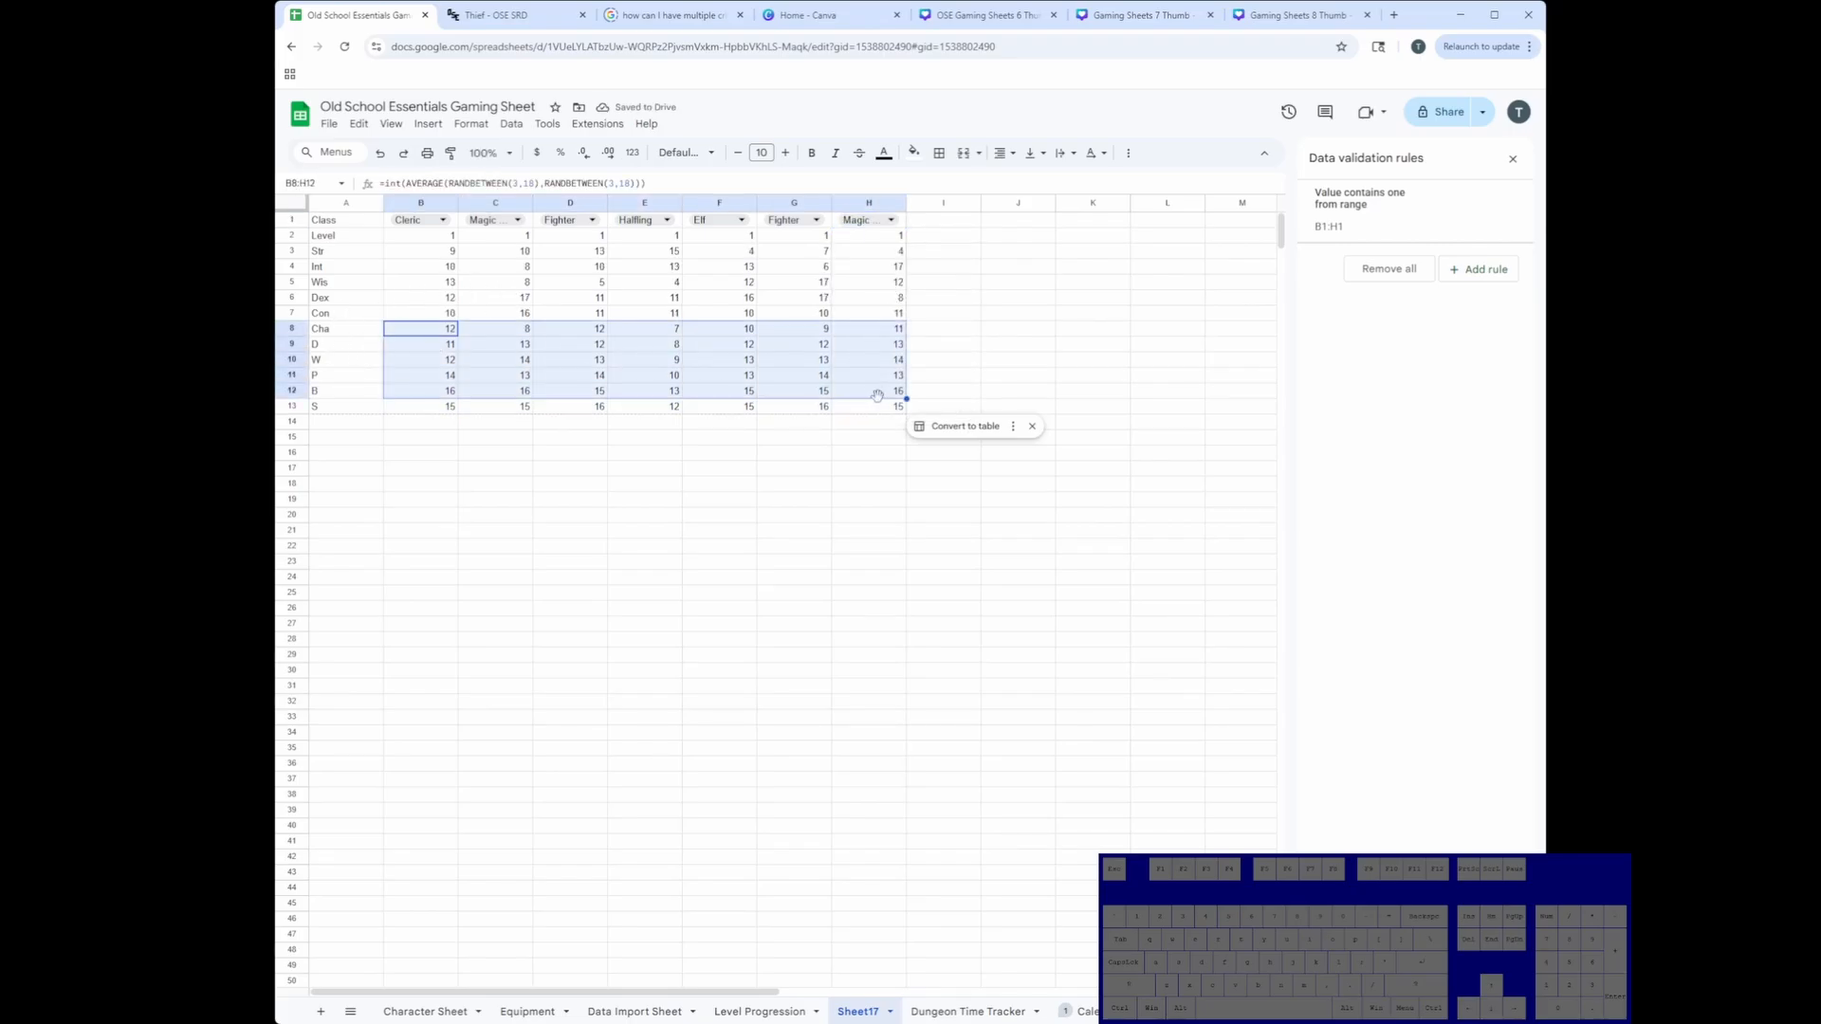
pyautogui.click(871, 405)
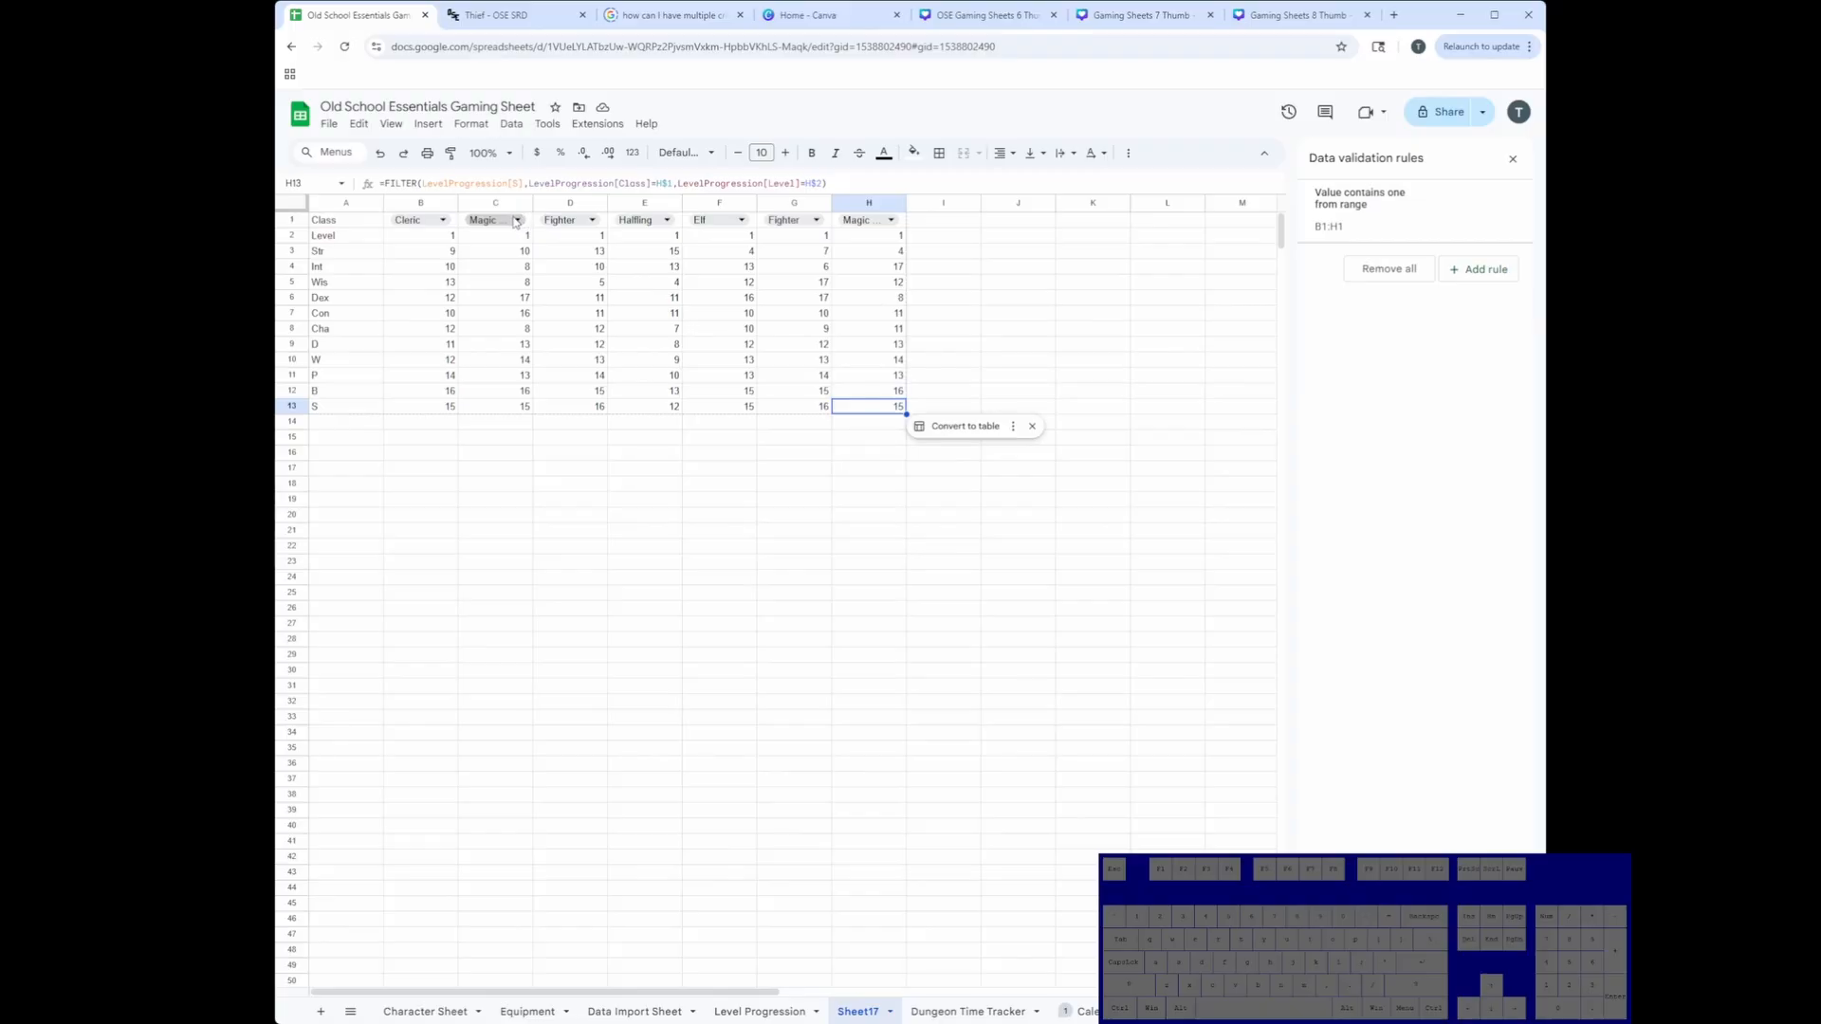
pyautogui.moveTo(533, 203); pyautogui.dragTo(544, 203)
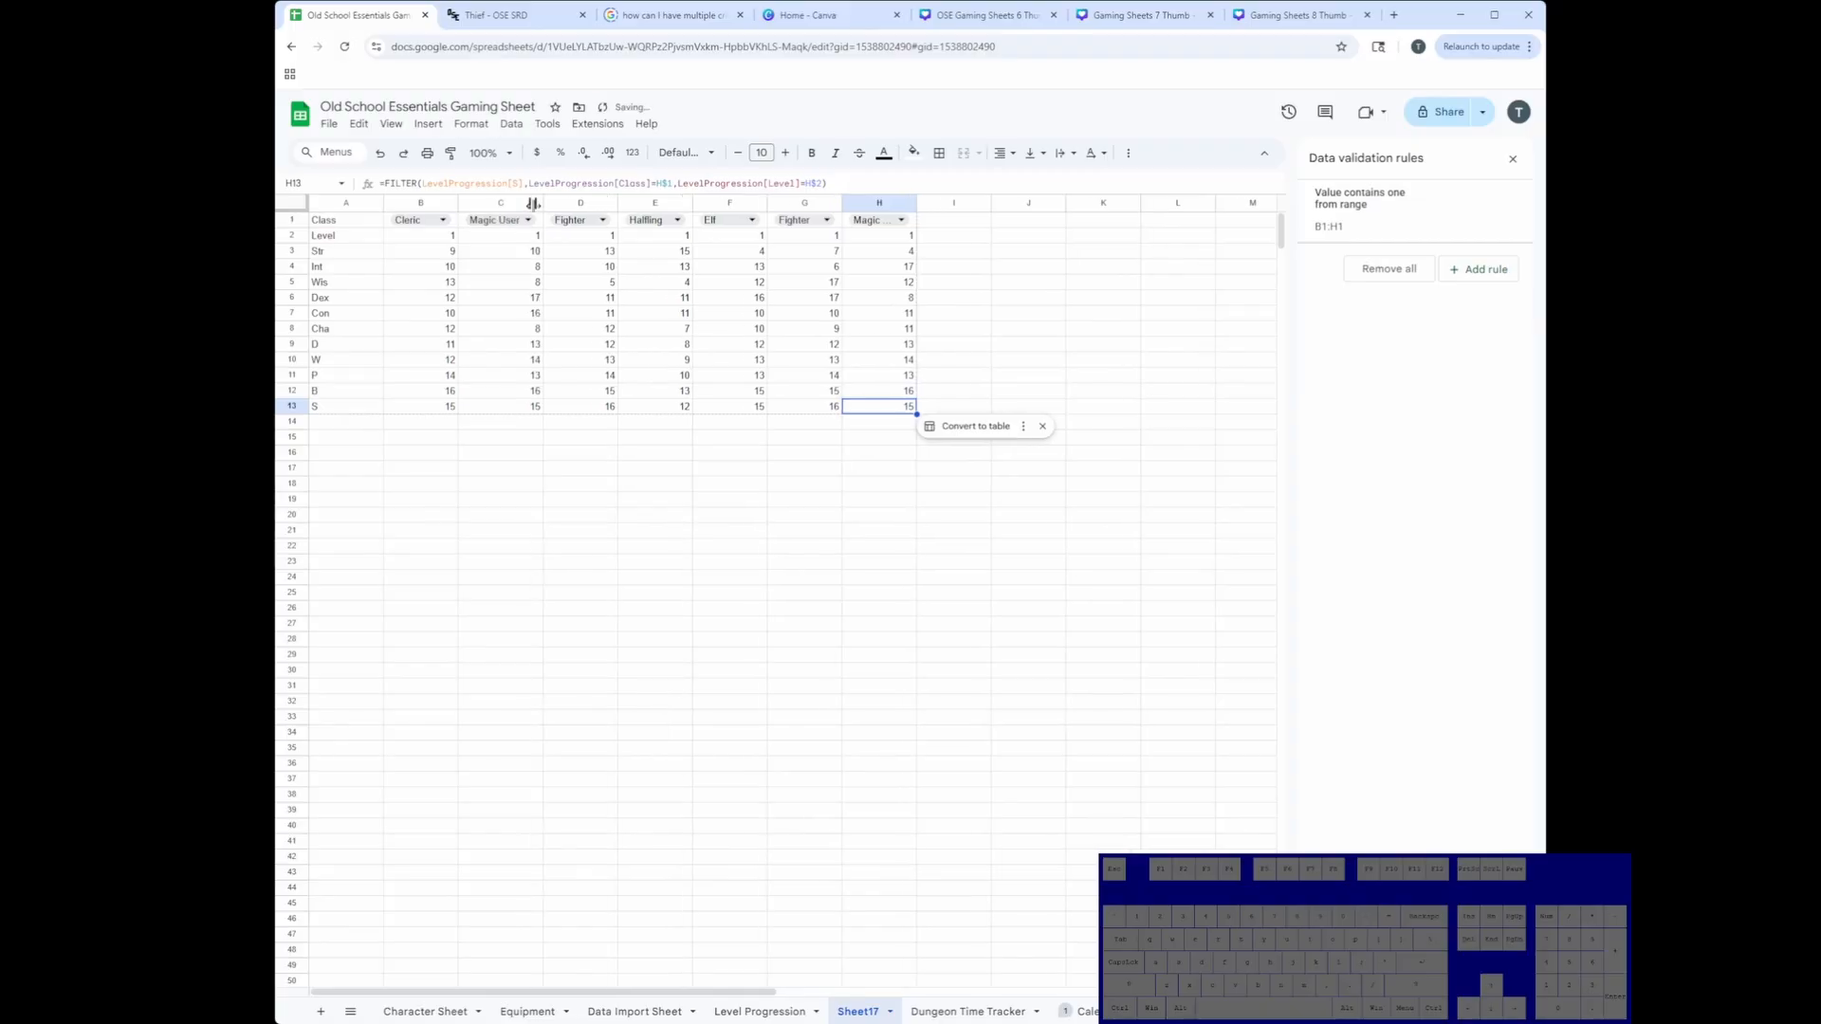
pyautogui.click(297, 204)
pyautogui.doubleClick(917, 203)
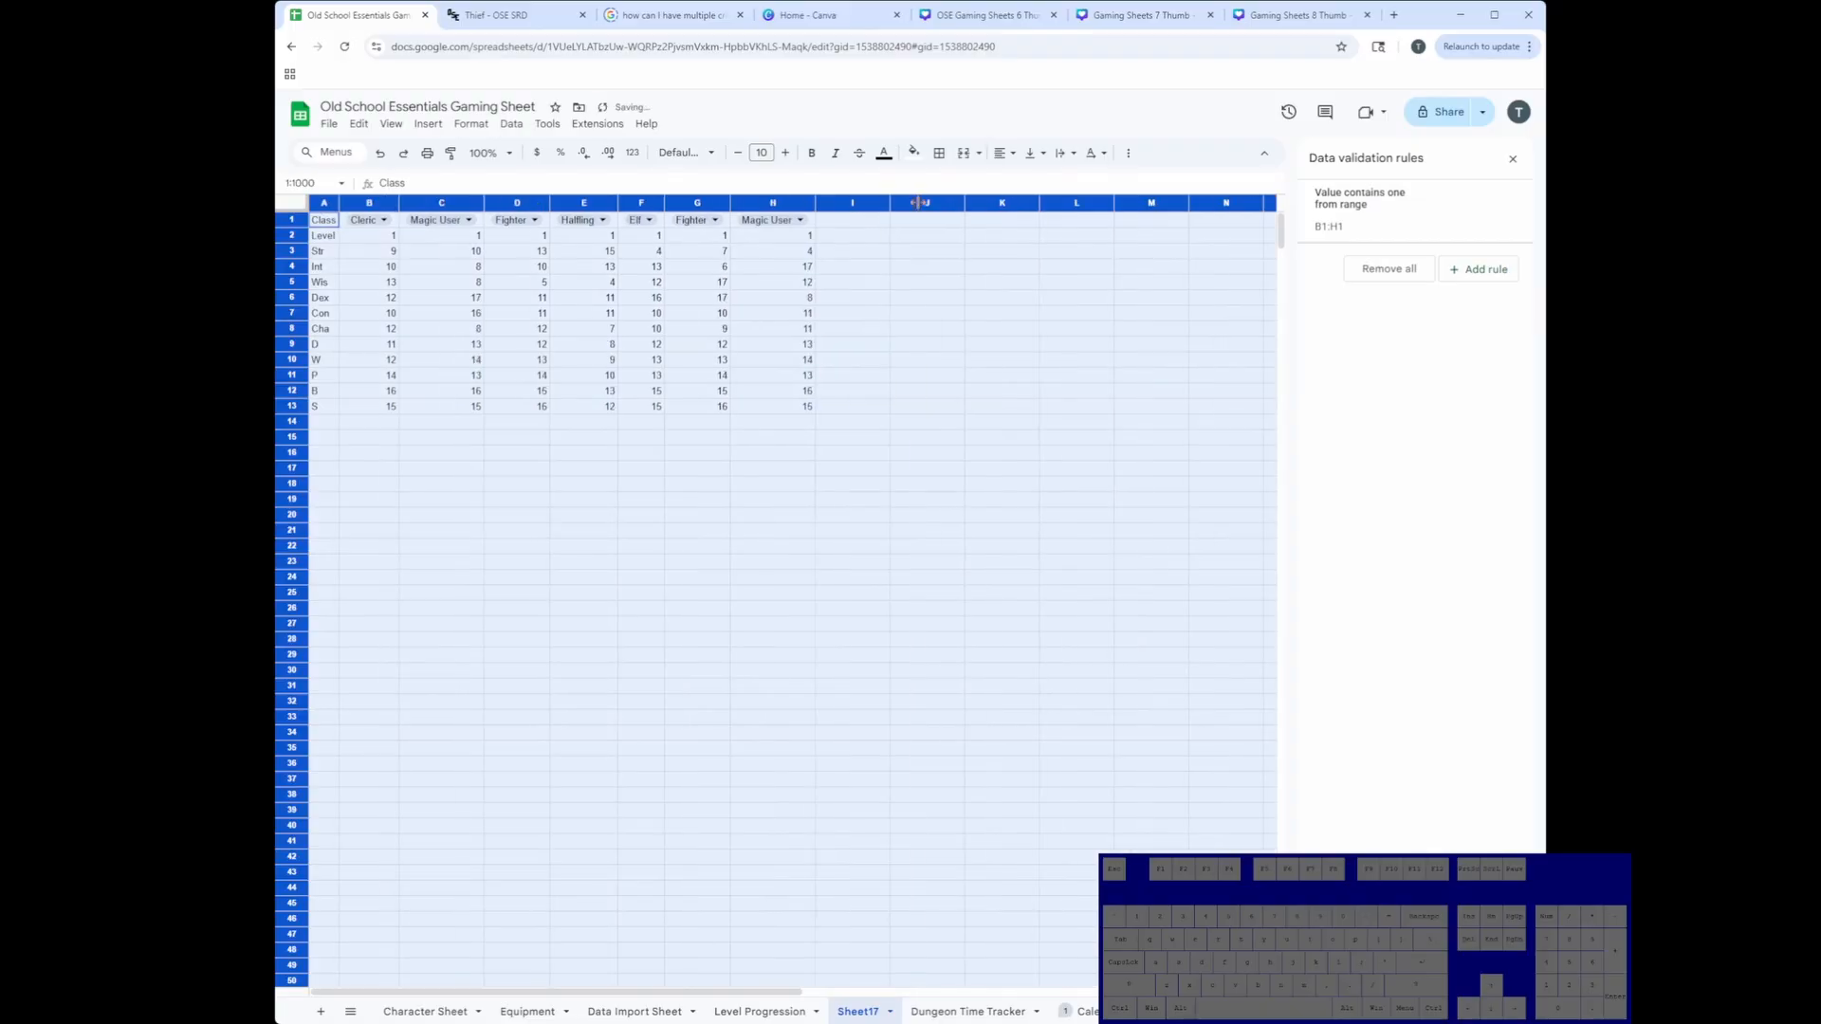
pyautogui.click(601, 264)
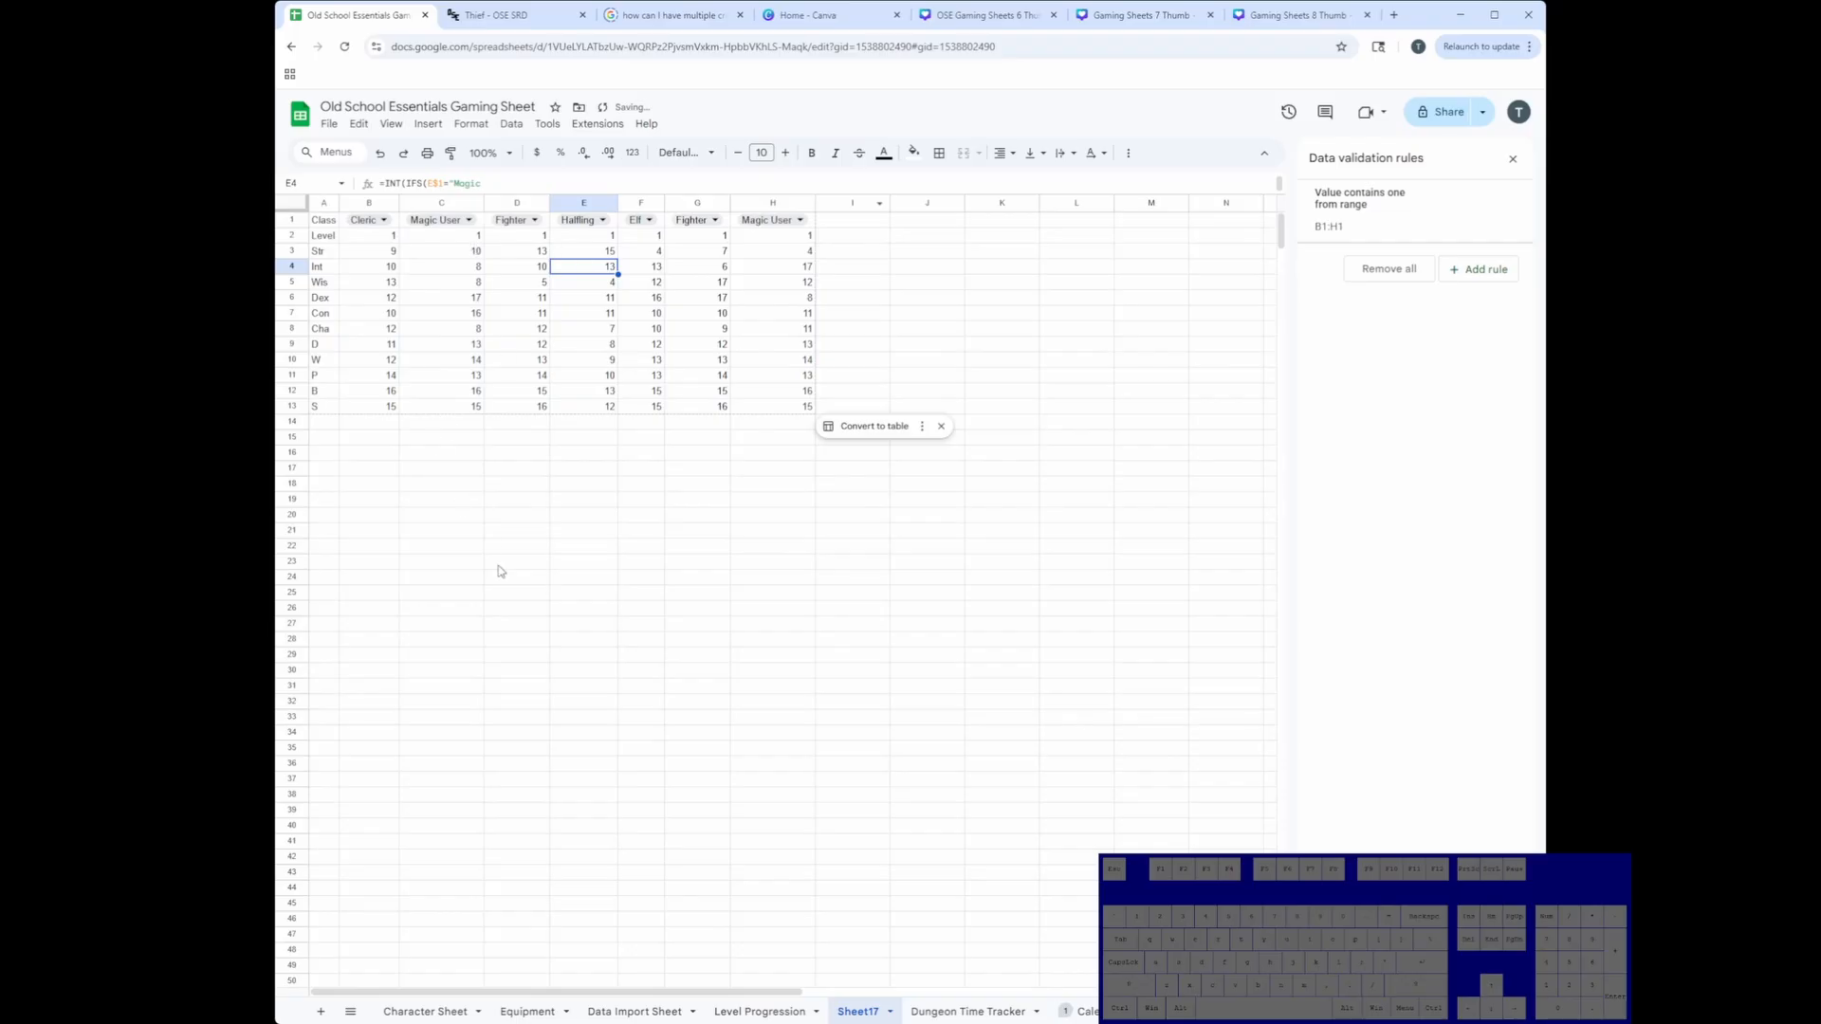
# Step: Reroll the scores by switching the class in E1 among Magic User, Cleric and Elf, ending on Cleric
pyautogui.click(584, 219)
pyautogui.click(584, 288)
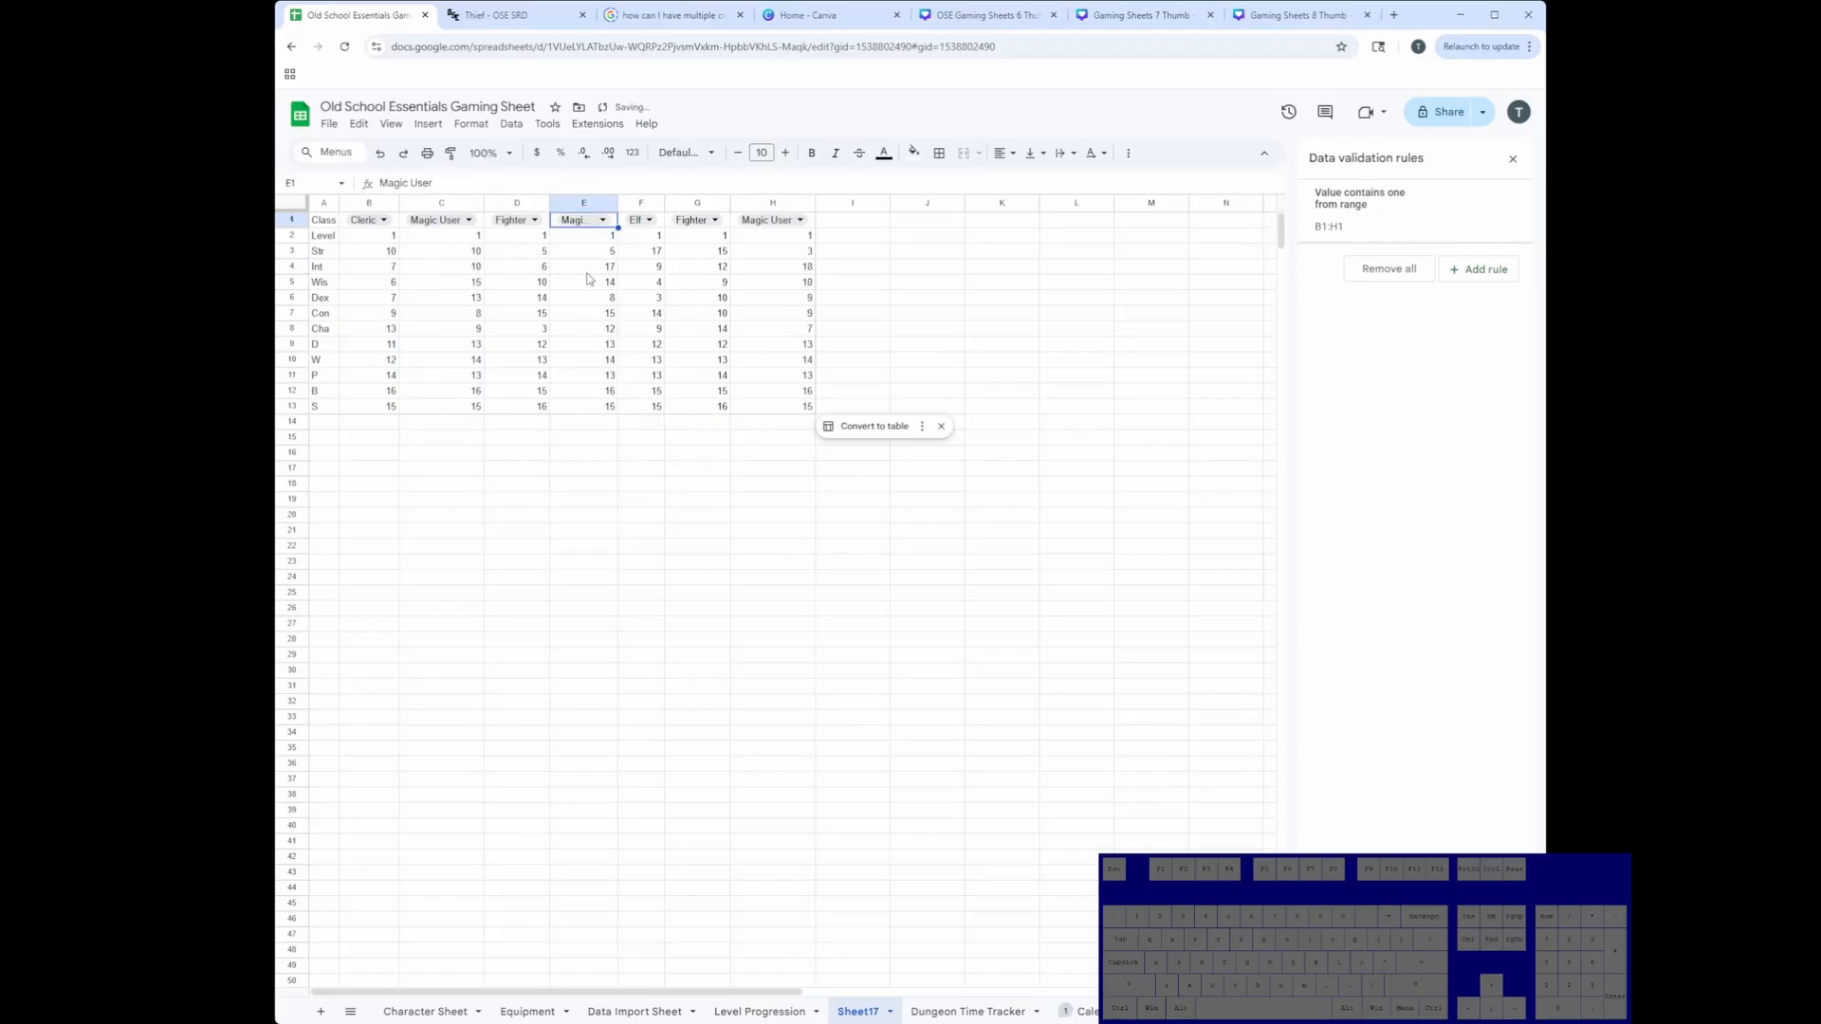
pyautogui.click(592, 220)
pyautogui.click(598, 241)
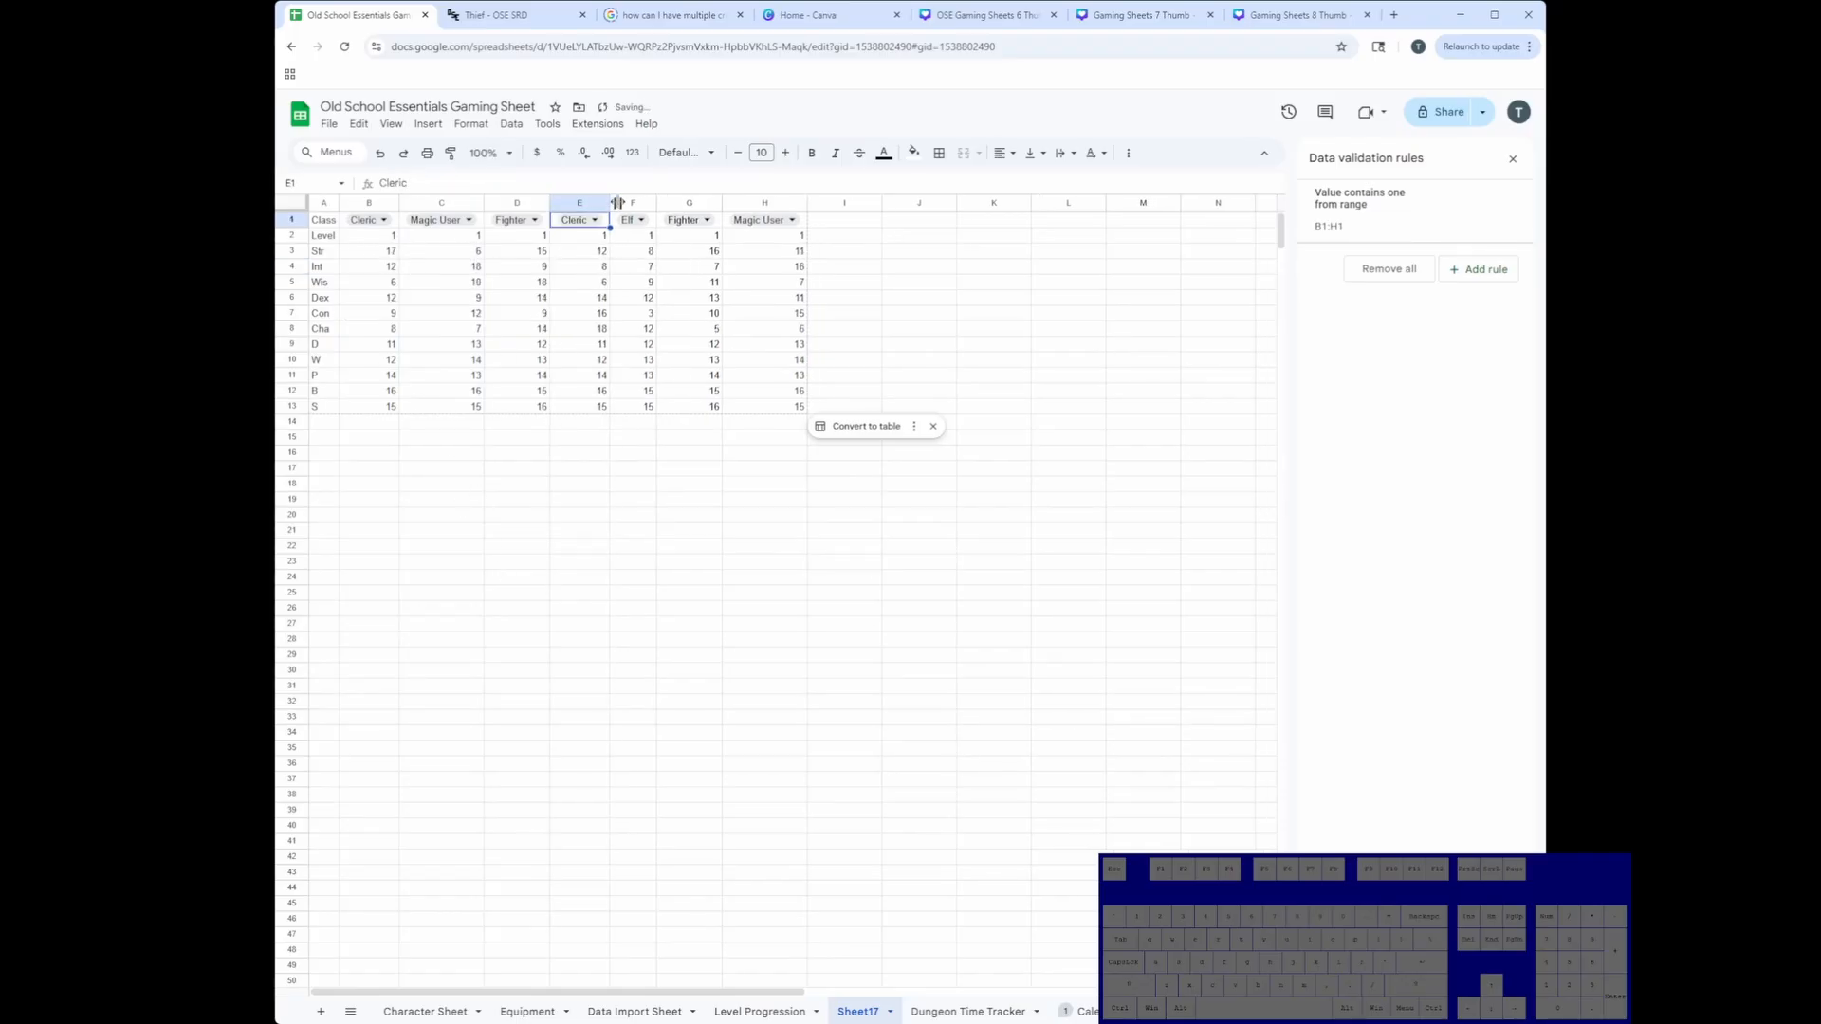
pyautogui.click(594, 220)
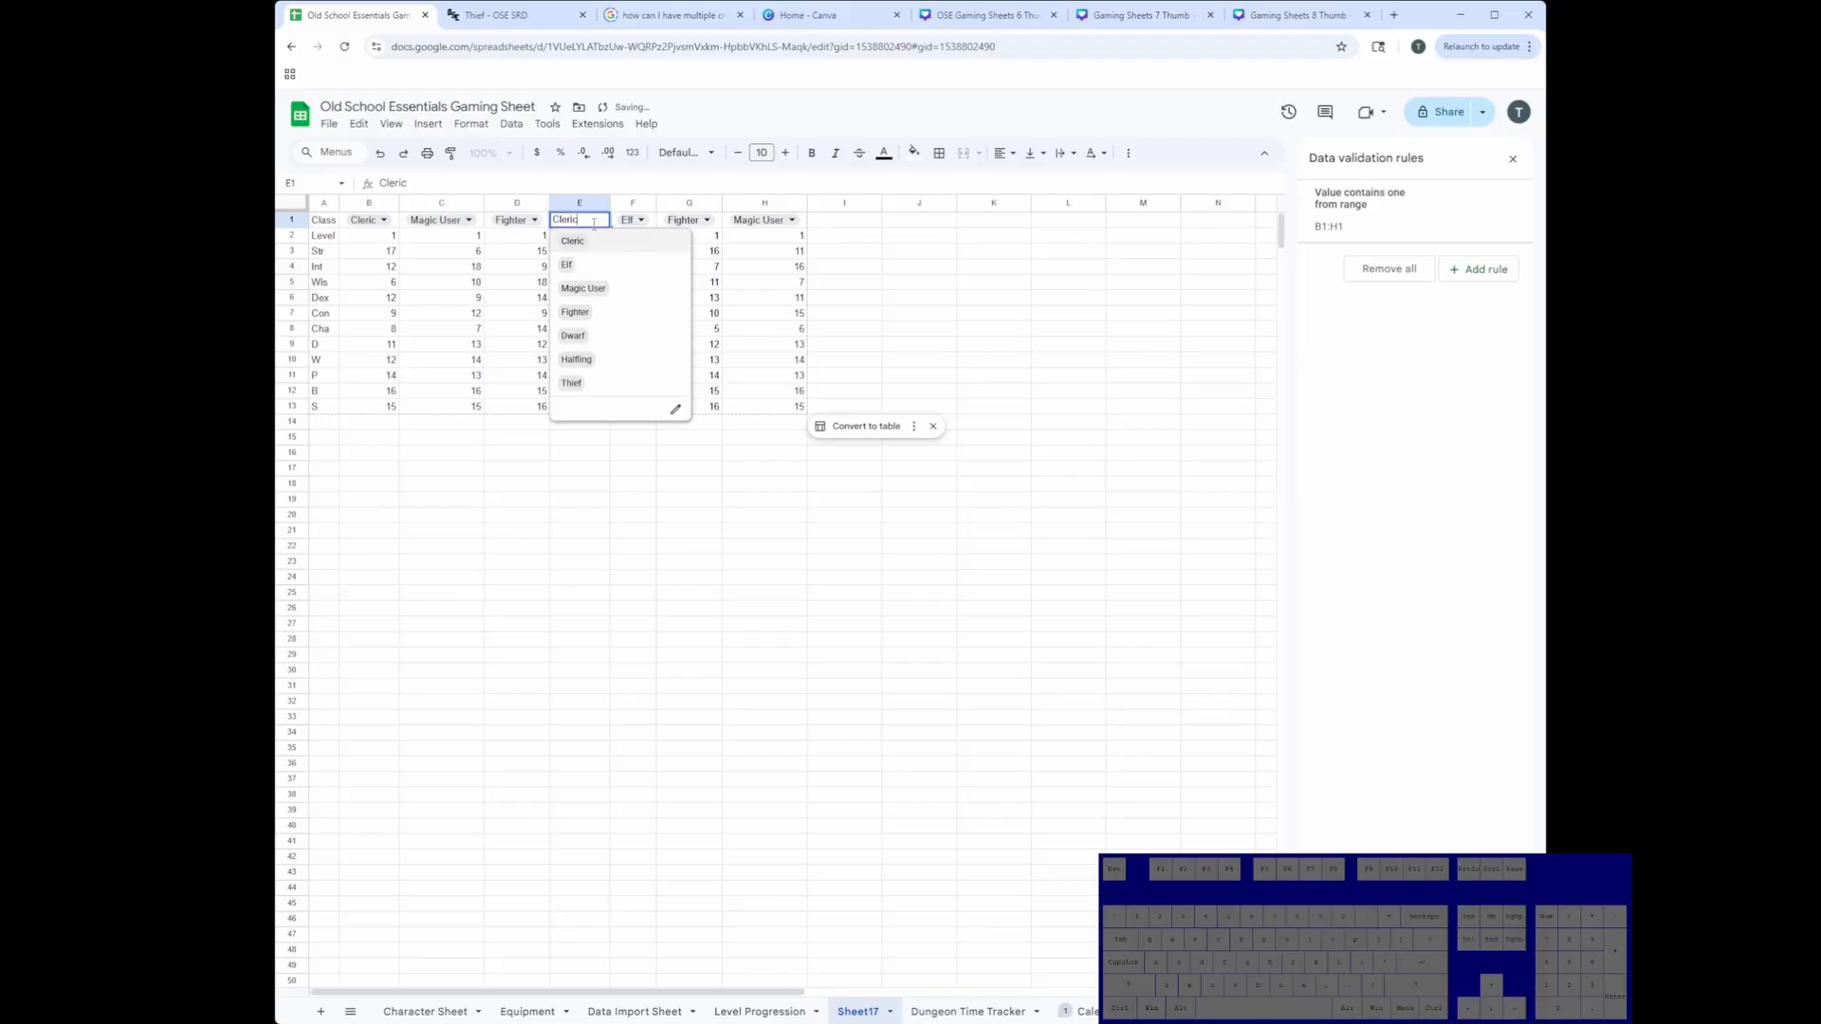
pyautogui.click(586, 266)
pyautogui.click(594, 220)
pyautogui.click(578, 266)
pyautogui.click(580, 220)
pyautogui.click(591, 243)
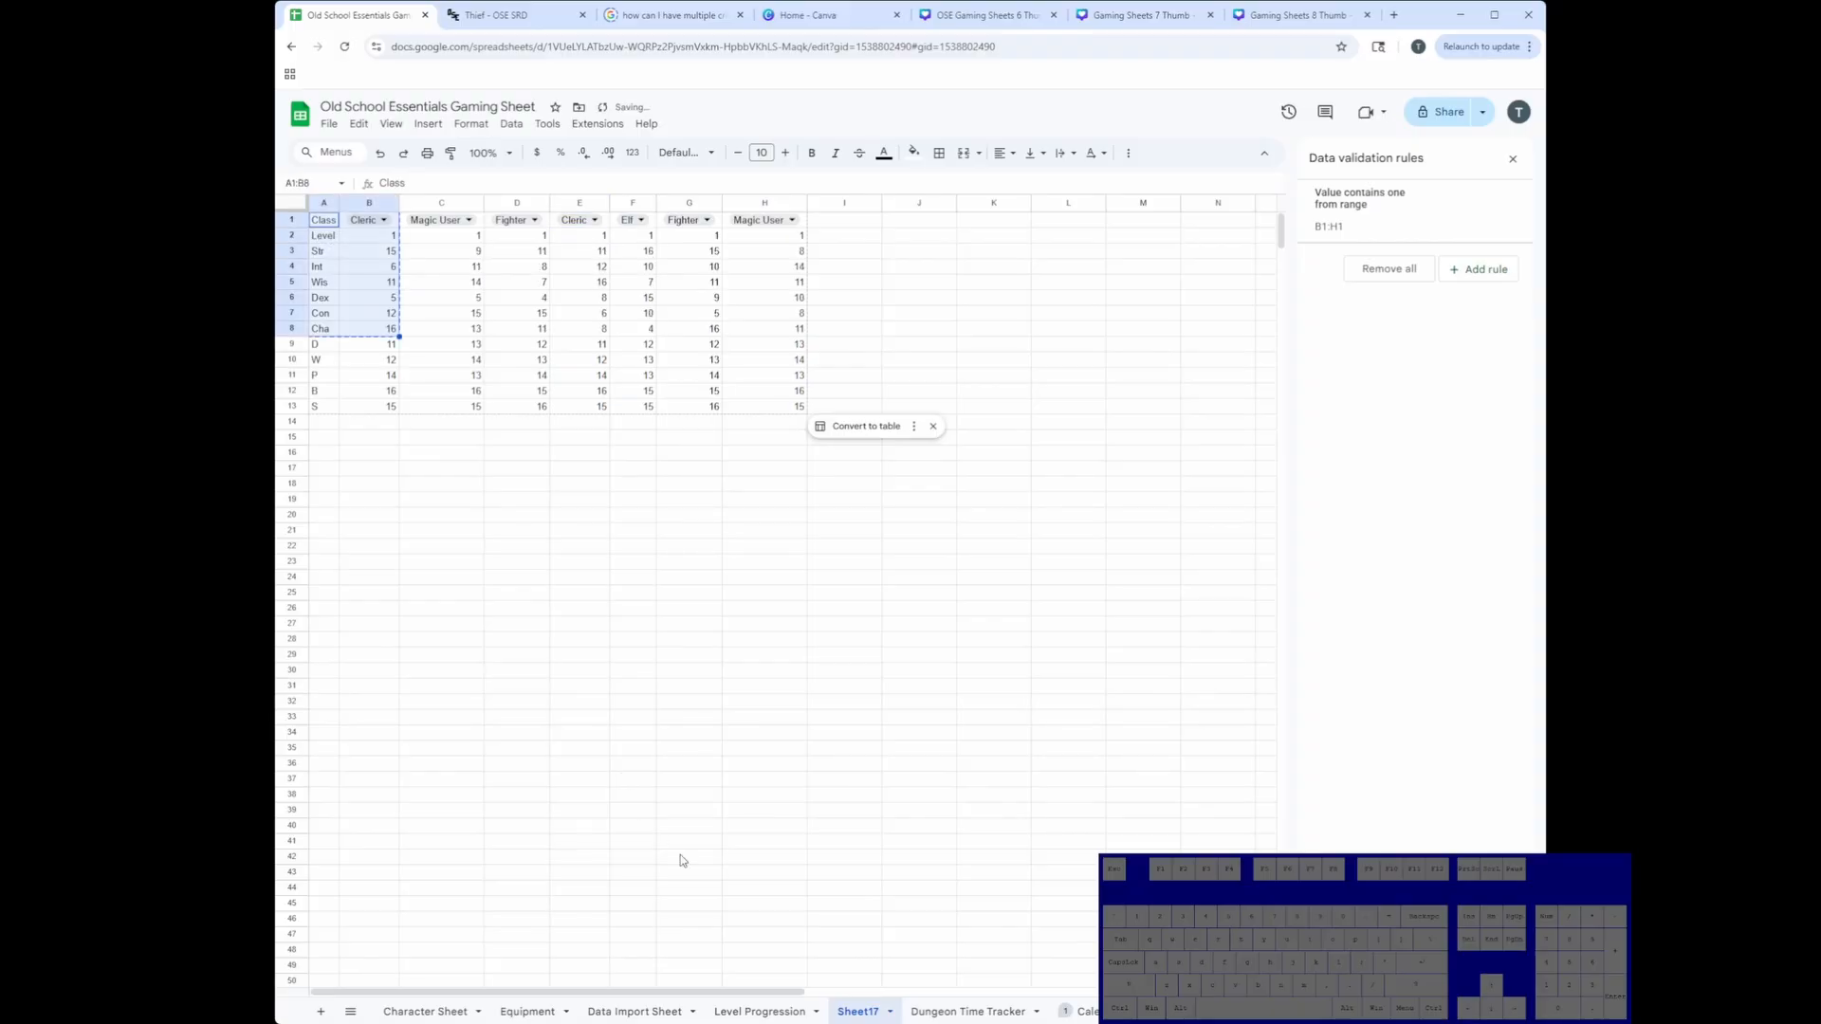
# Step: Add a new sheet and paste the Class to Cha rows of A1:B8 into it as plain values
pyautogui.click(321, 1011)
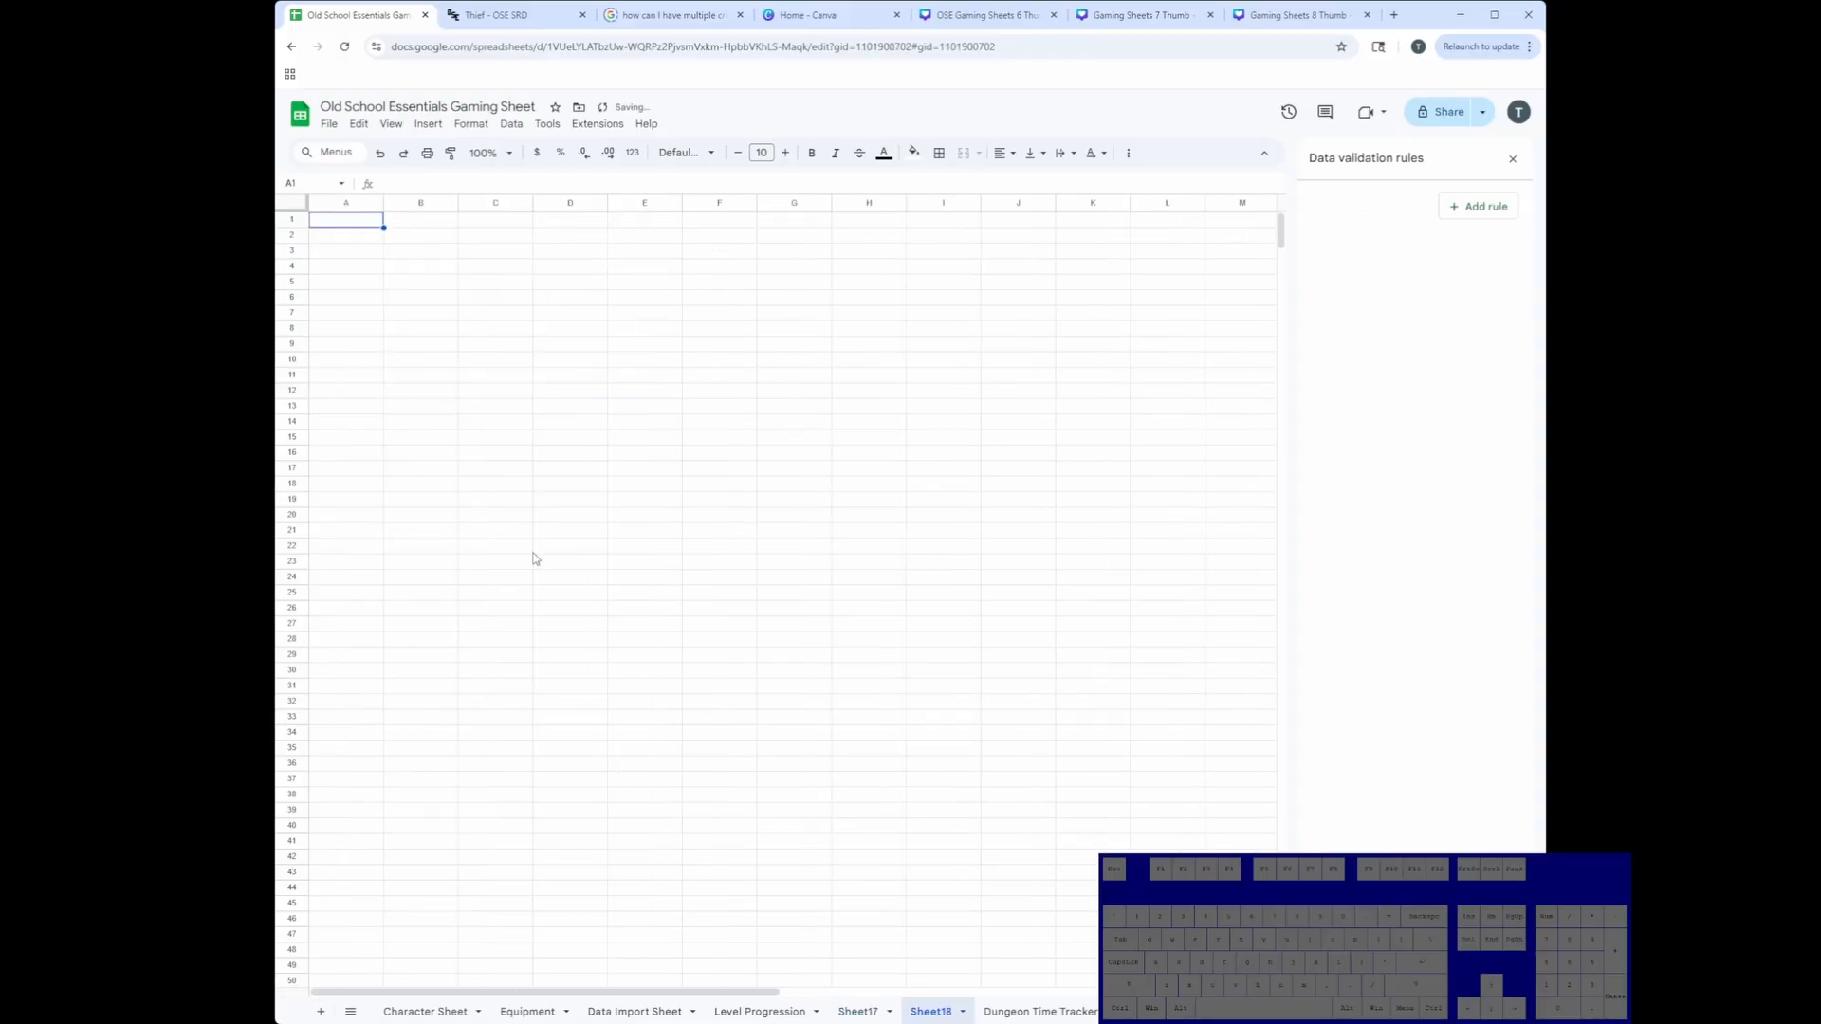
pyautogui.write('Class\tCleric Level\t1 Str\t15 Int\t6 Wis\t11 Dex\t5 Con\t12 Cha\t16')
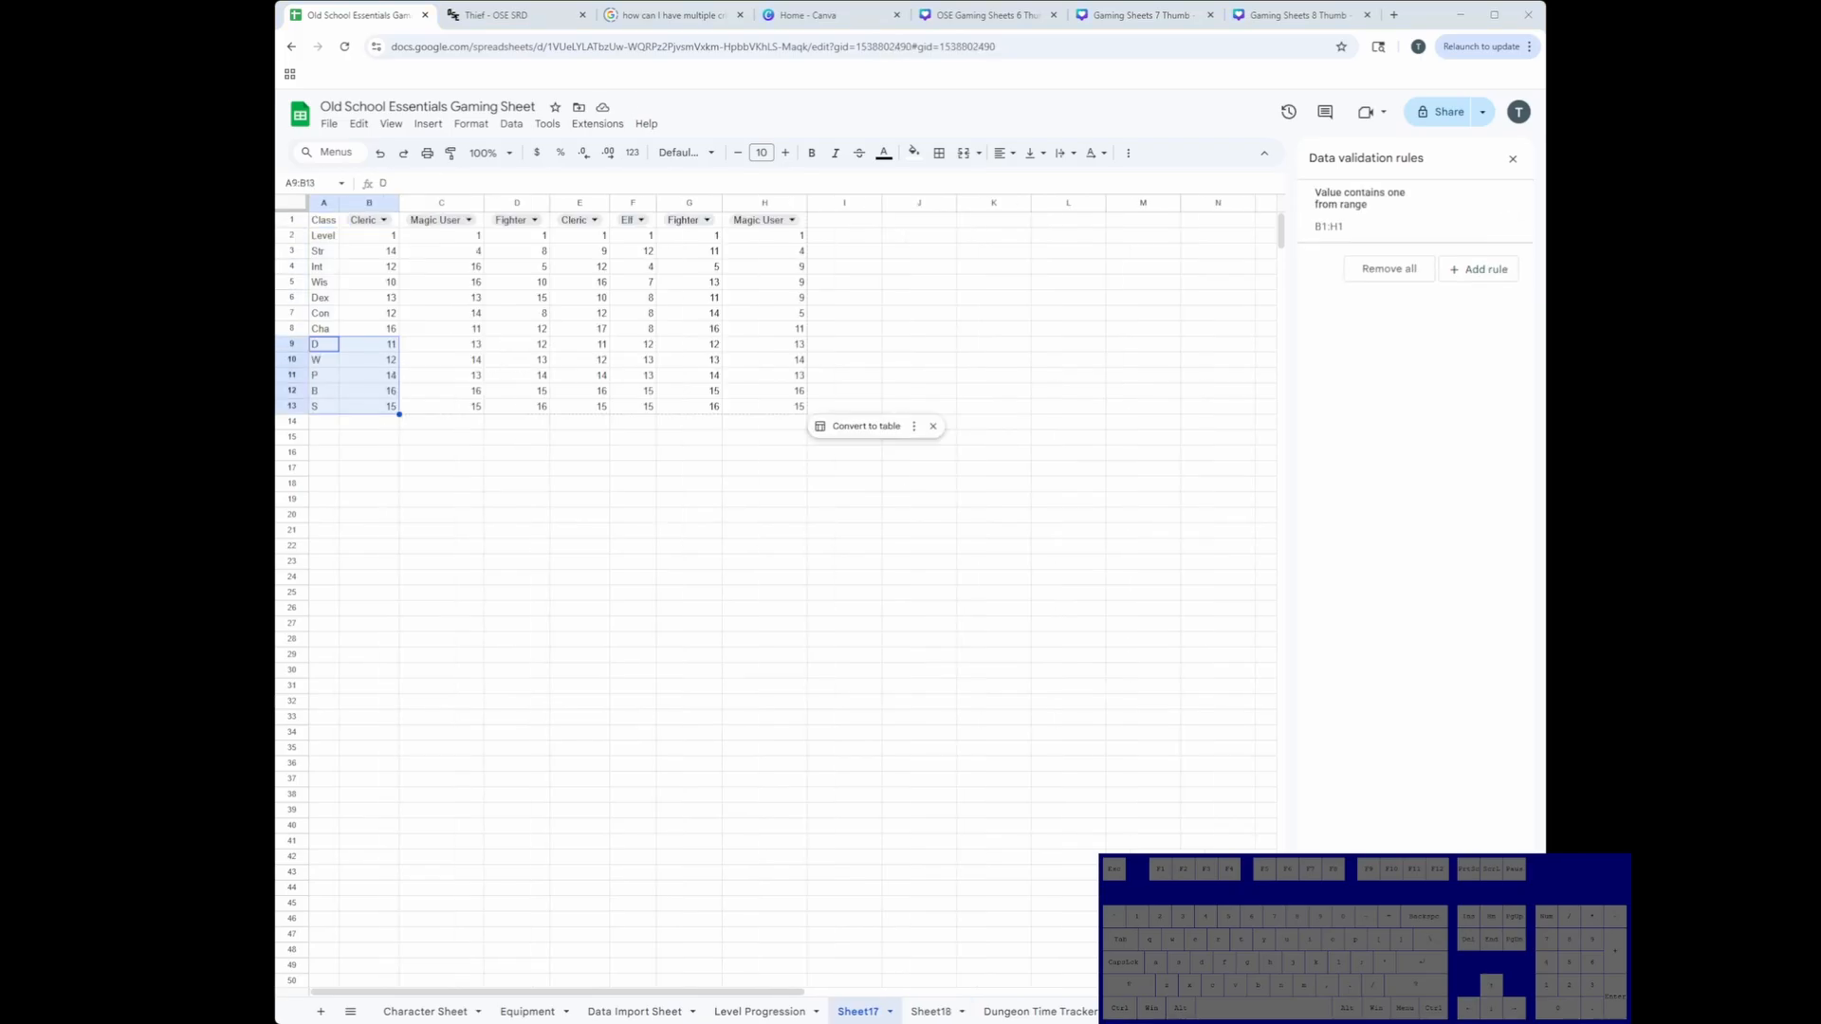
# Step: Copy the saving throw rows A9:H13 of Sheet17, formulas included, into Sheet18 at A9
pyautogui.click(327, 345)
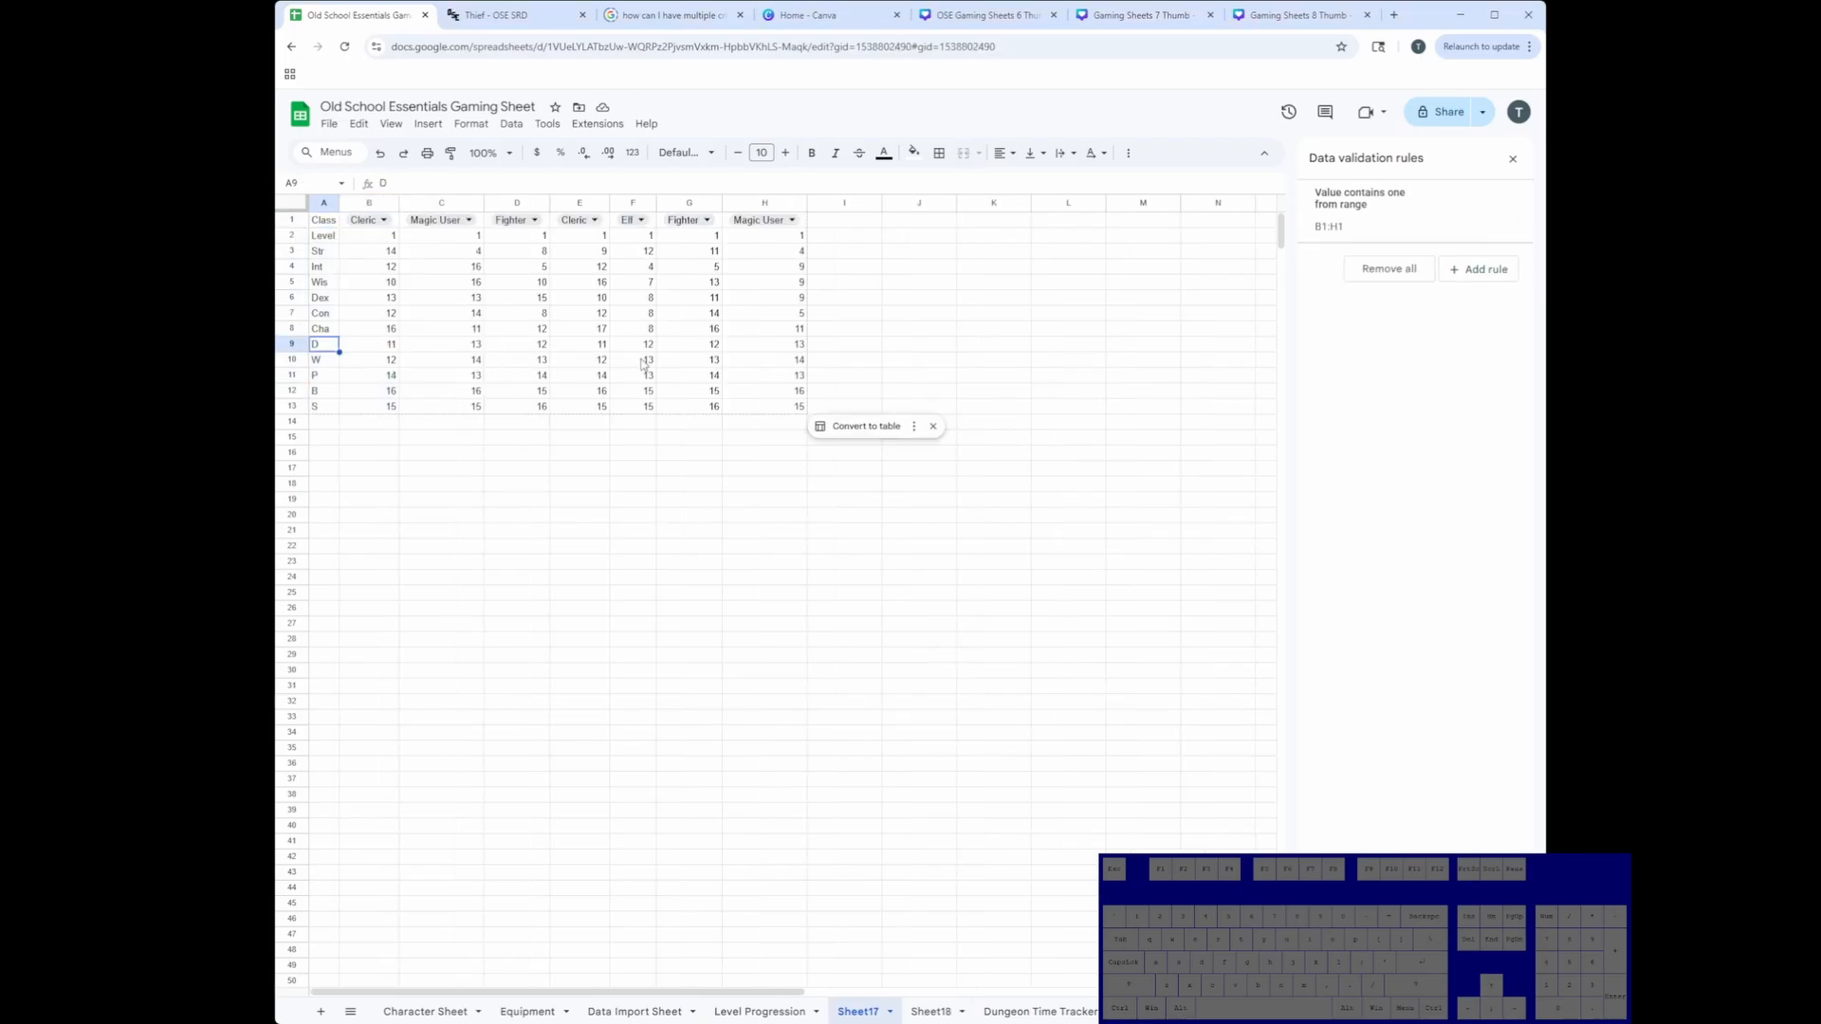
pyautogui.hotkey('ctrl', 'shift', 'Right')
pyautogui.hotkey('ctrl', 'shift', 'Down')
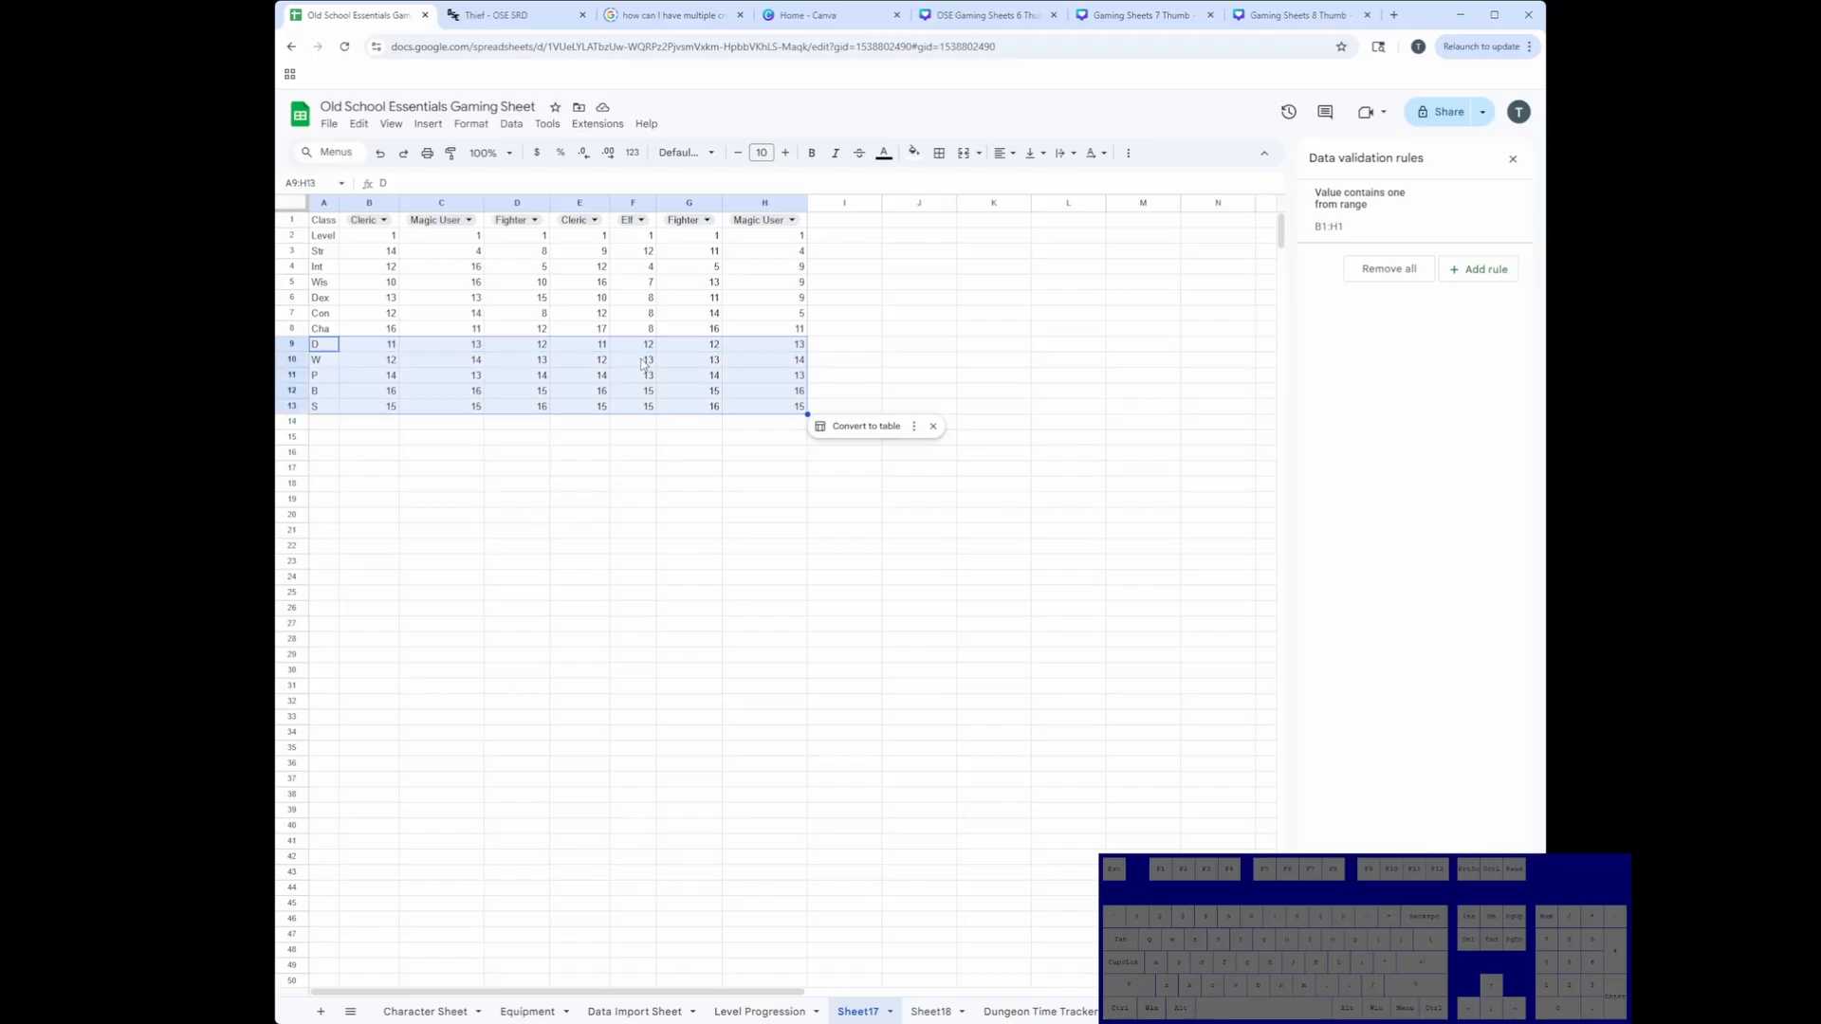
pyautogui.hotkey('ctrl', 'c')
pyautogui.click(930, 1012)
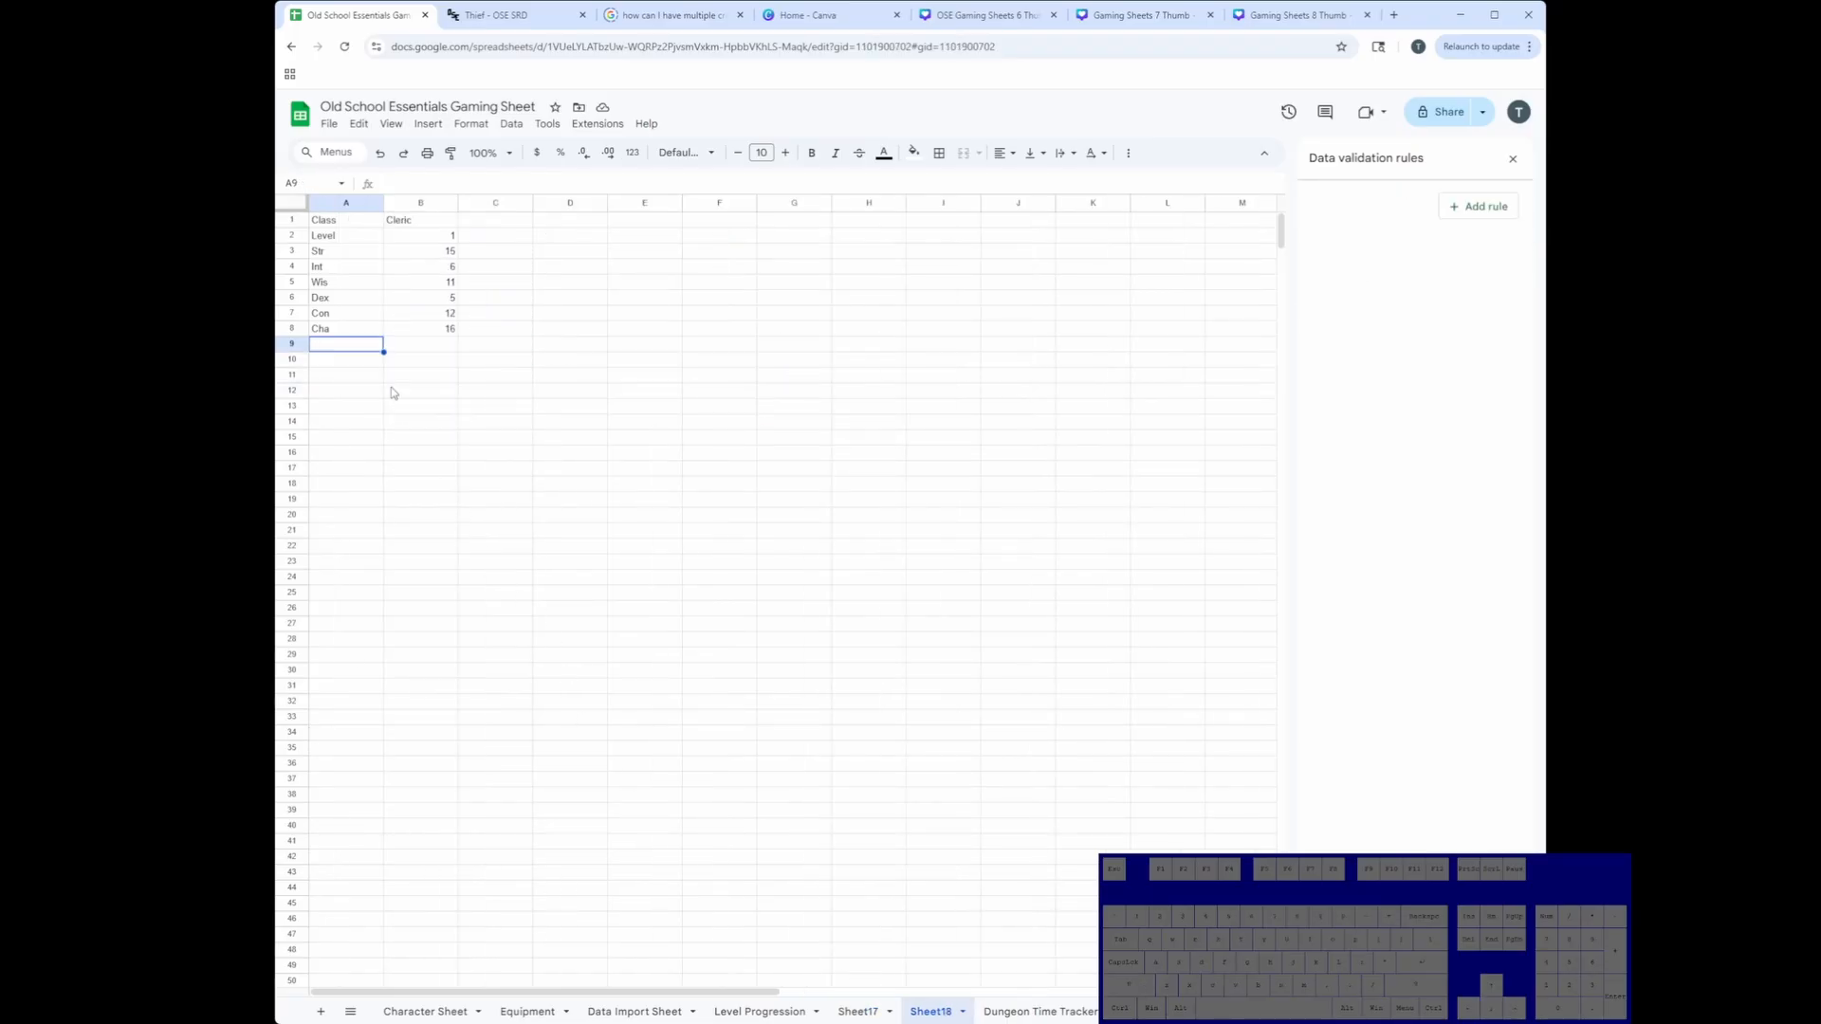
pyautogui.hotkey('ctrl', 'v')
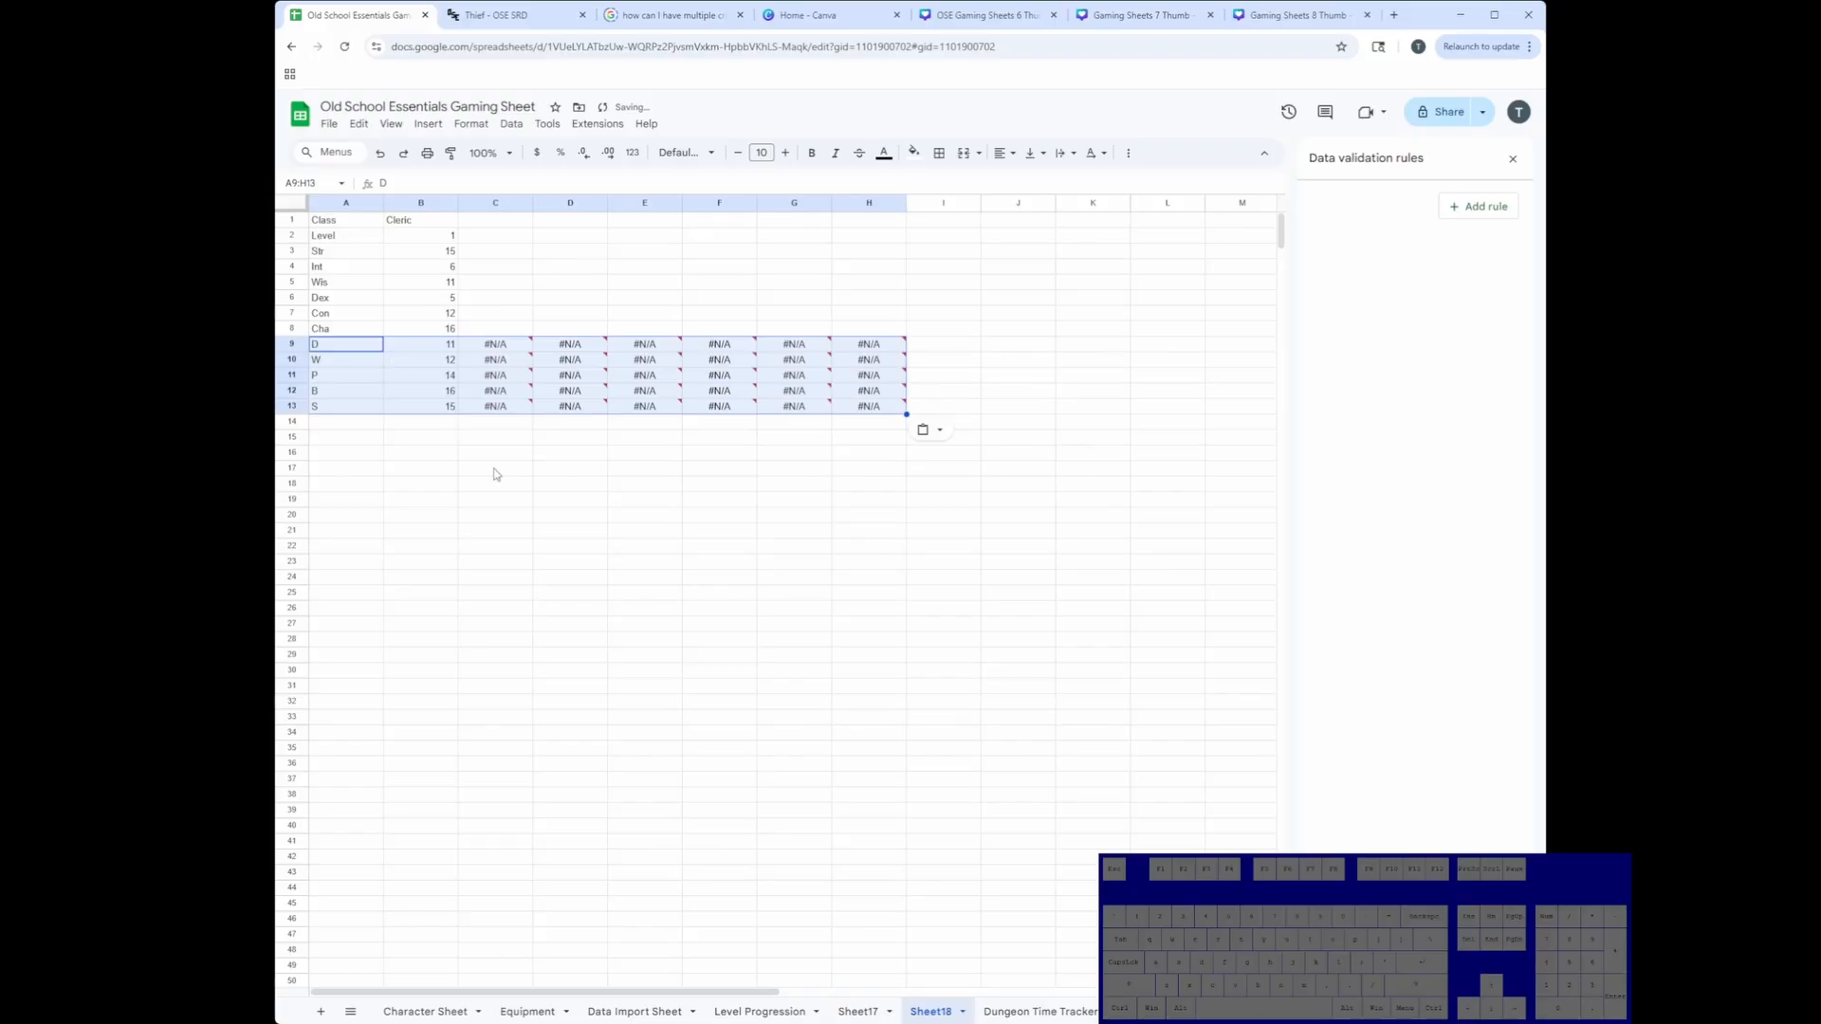
# Step: Test the saving throw formulas in B9:B13 by setting the level in B2 to 3, 7 and back to 1
pyautogui.moveTo(447, 348); pyautogui.dragTo(437, 411)
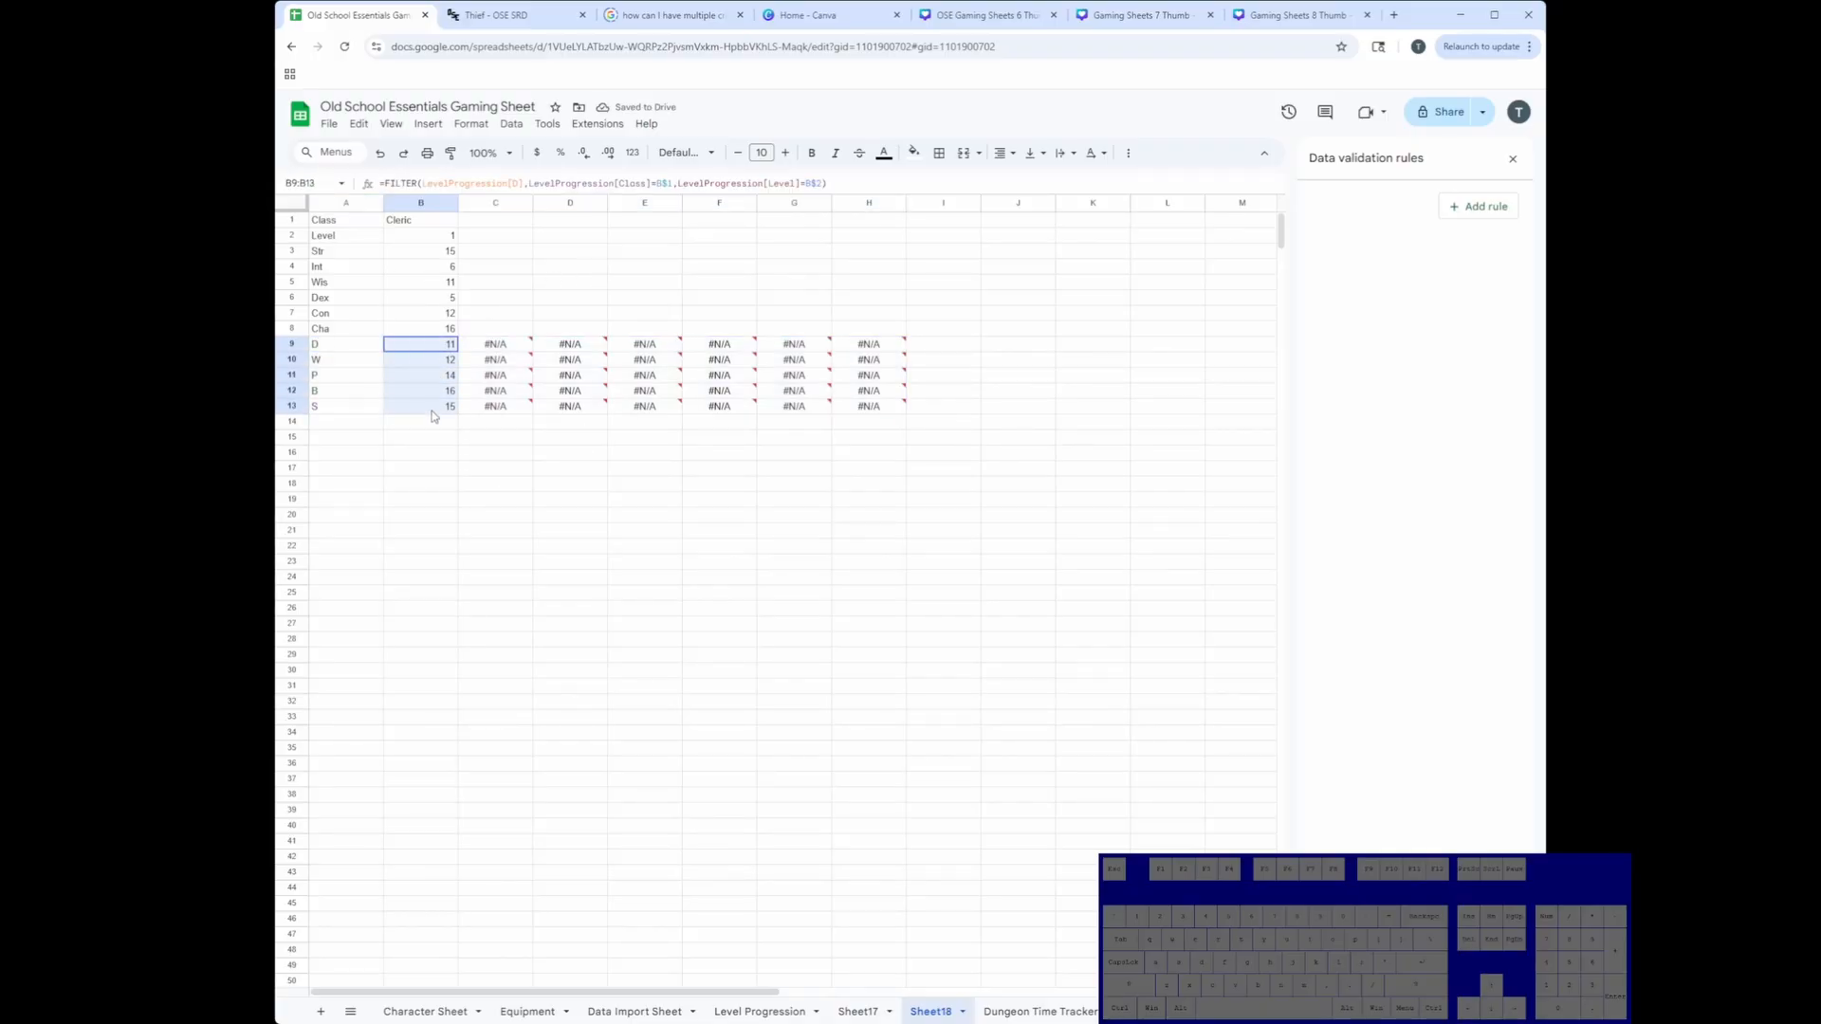
pyautogui.click(340, 349)
pyautogui.click(446, 347)
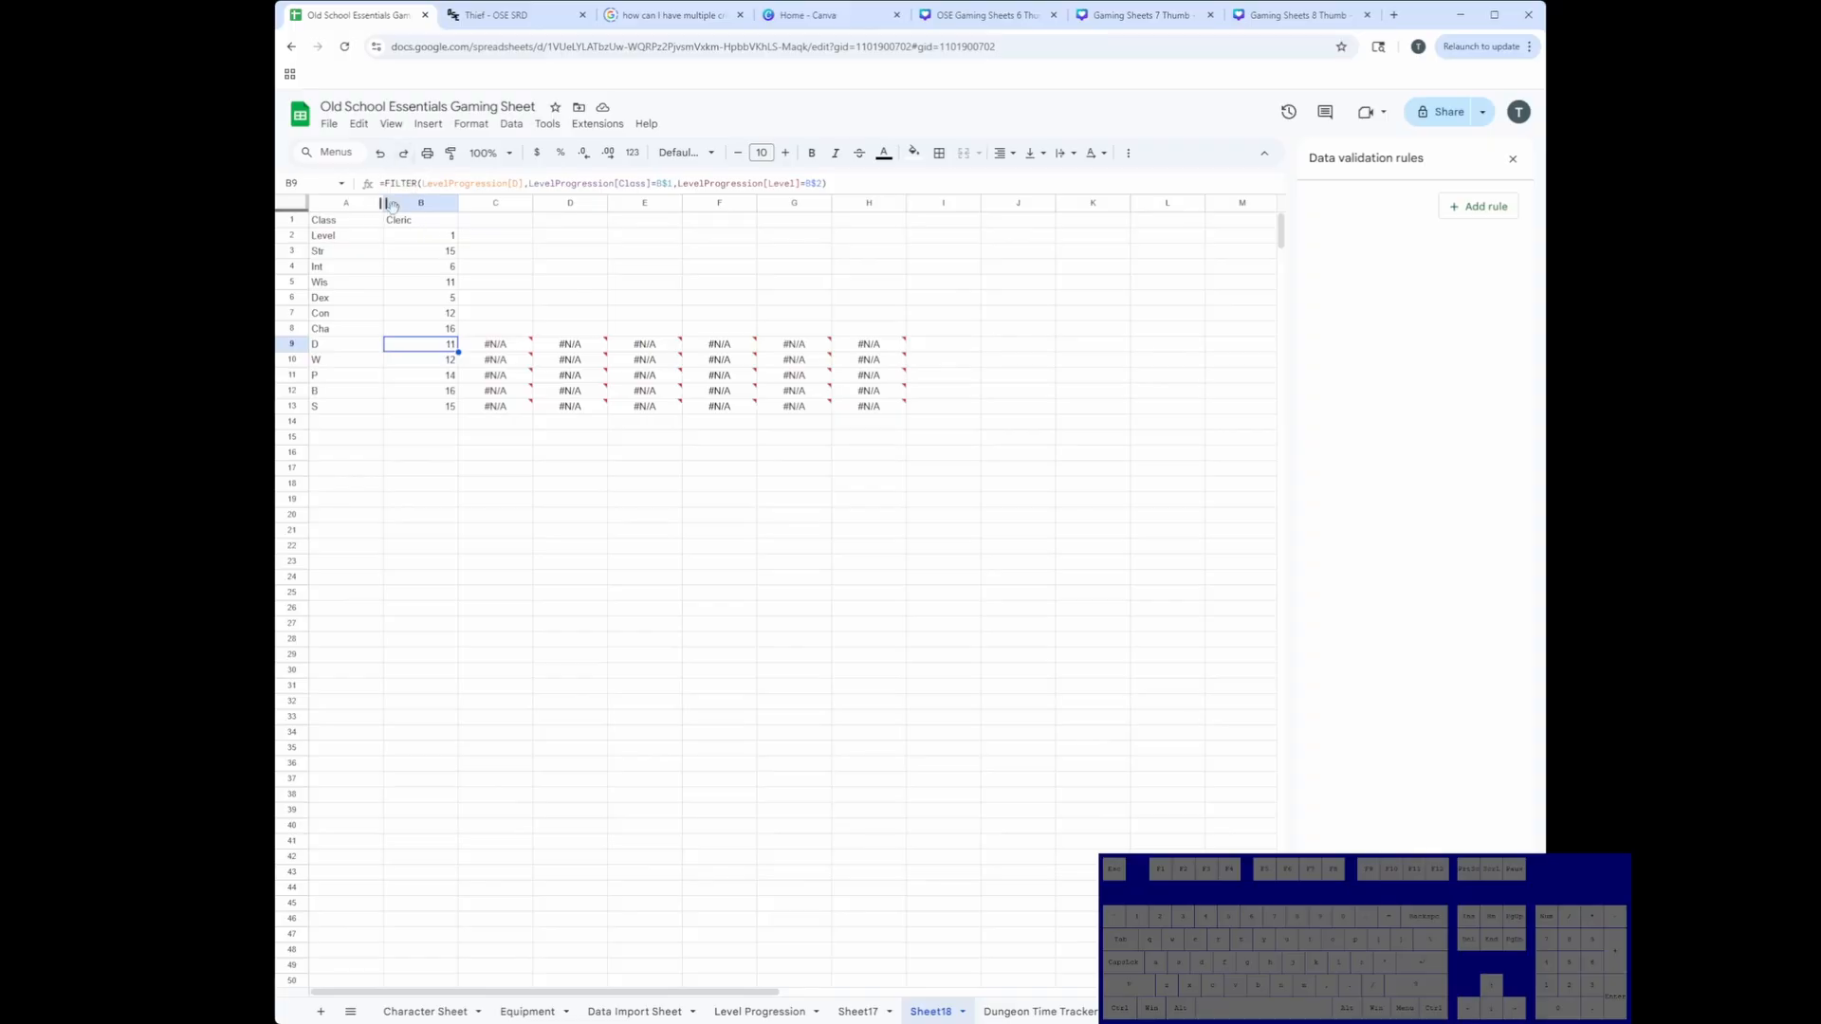
pyautogui.moveTo(506, 350)
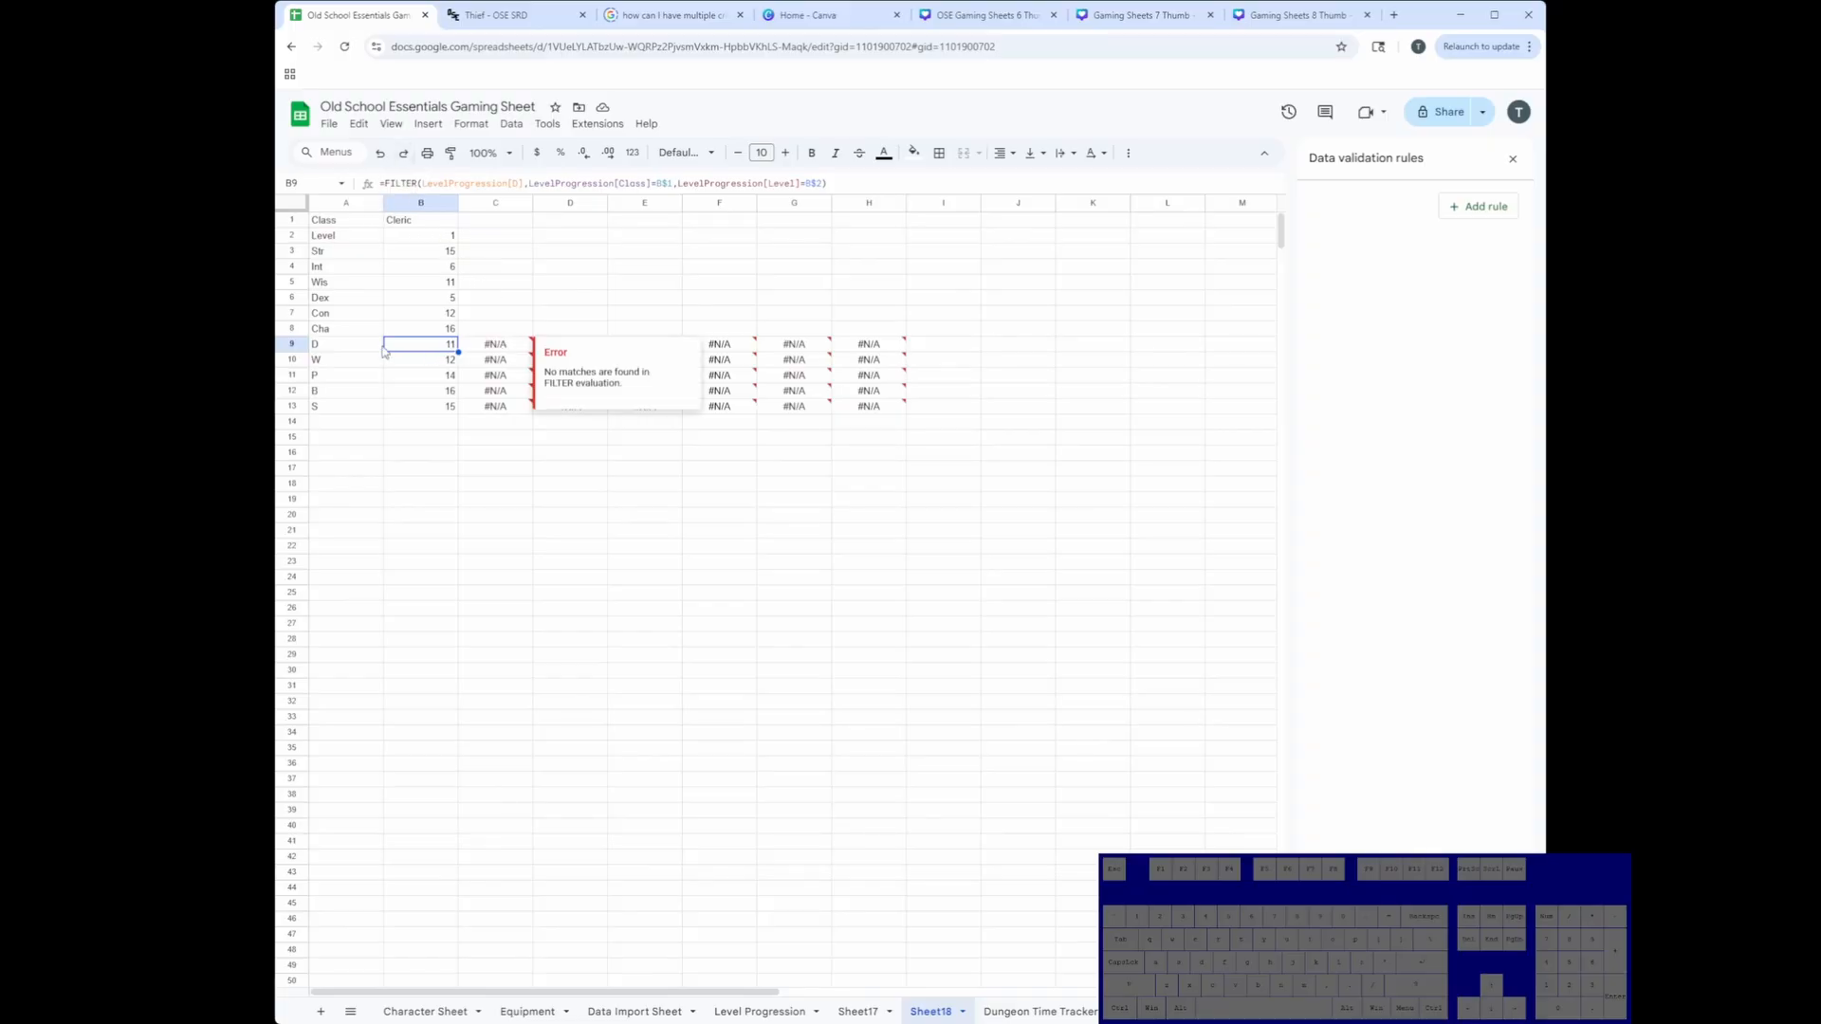
pyautogui.moveTo(336, 354)
pyautogui.mouseDown()
pyautogui.moveTo(416, 363)
pyautogui.moveTo(438, 408)
pyautogui.moveTo(351, 376)
pyautogui.mouseUp()
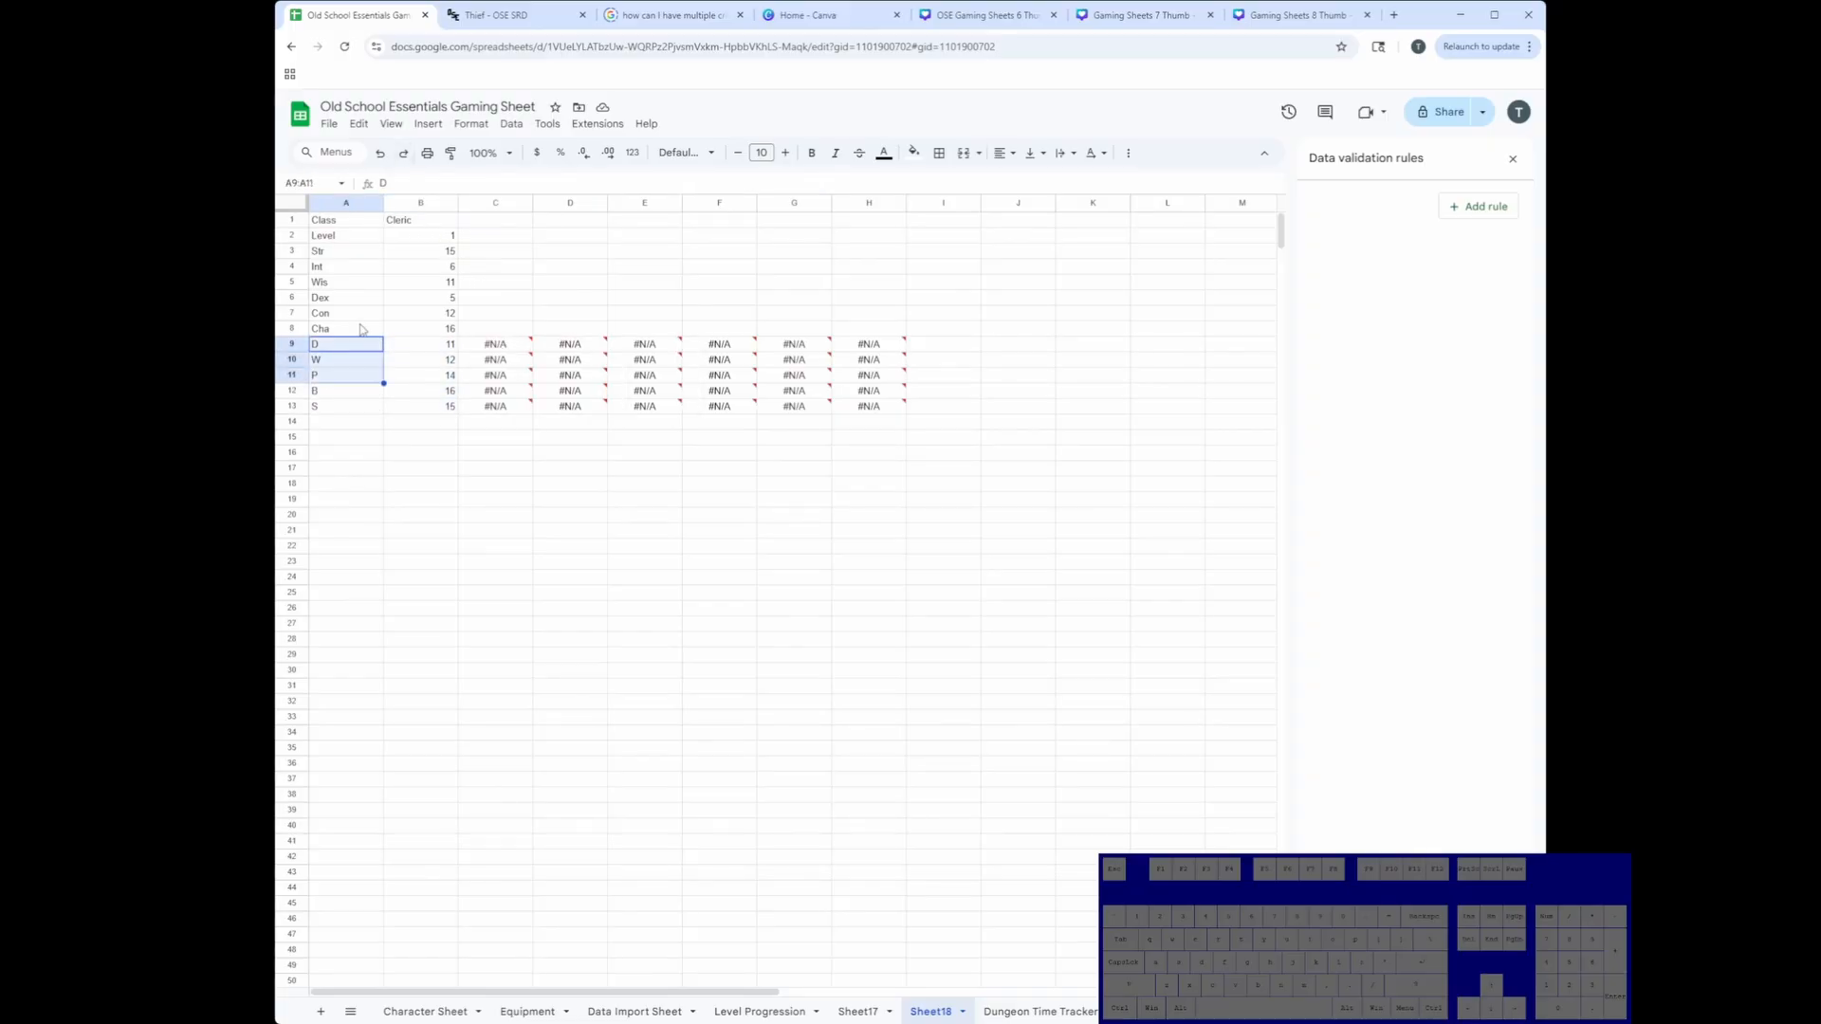
pyautogui.click(409, 238)
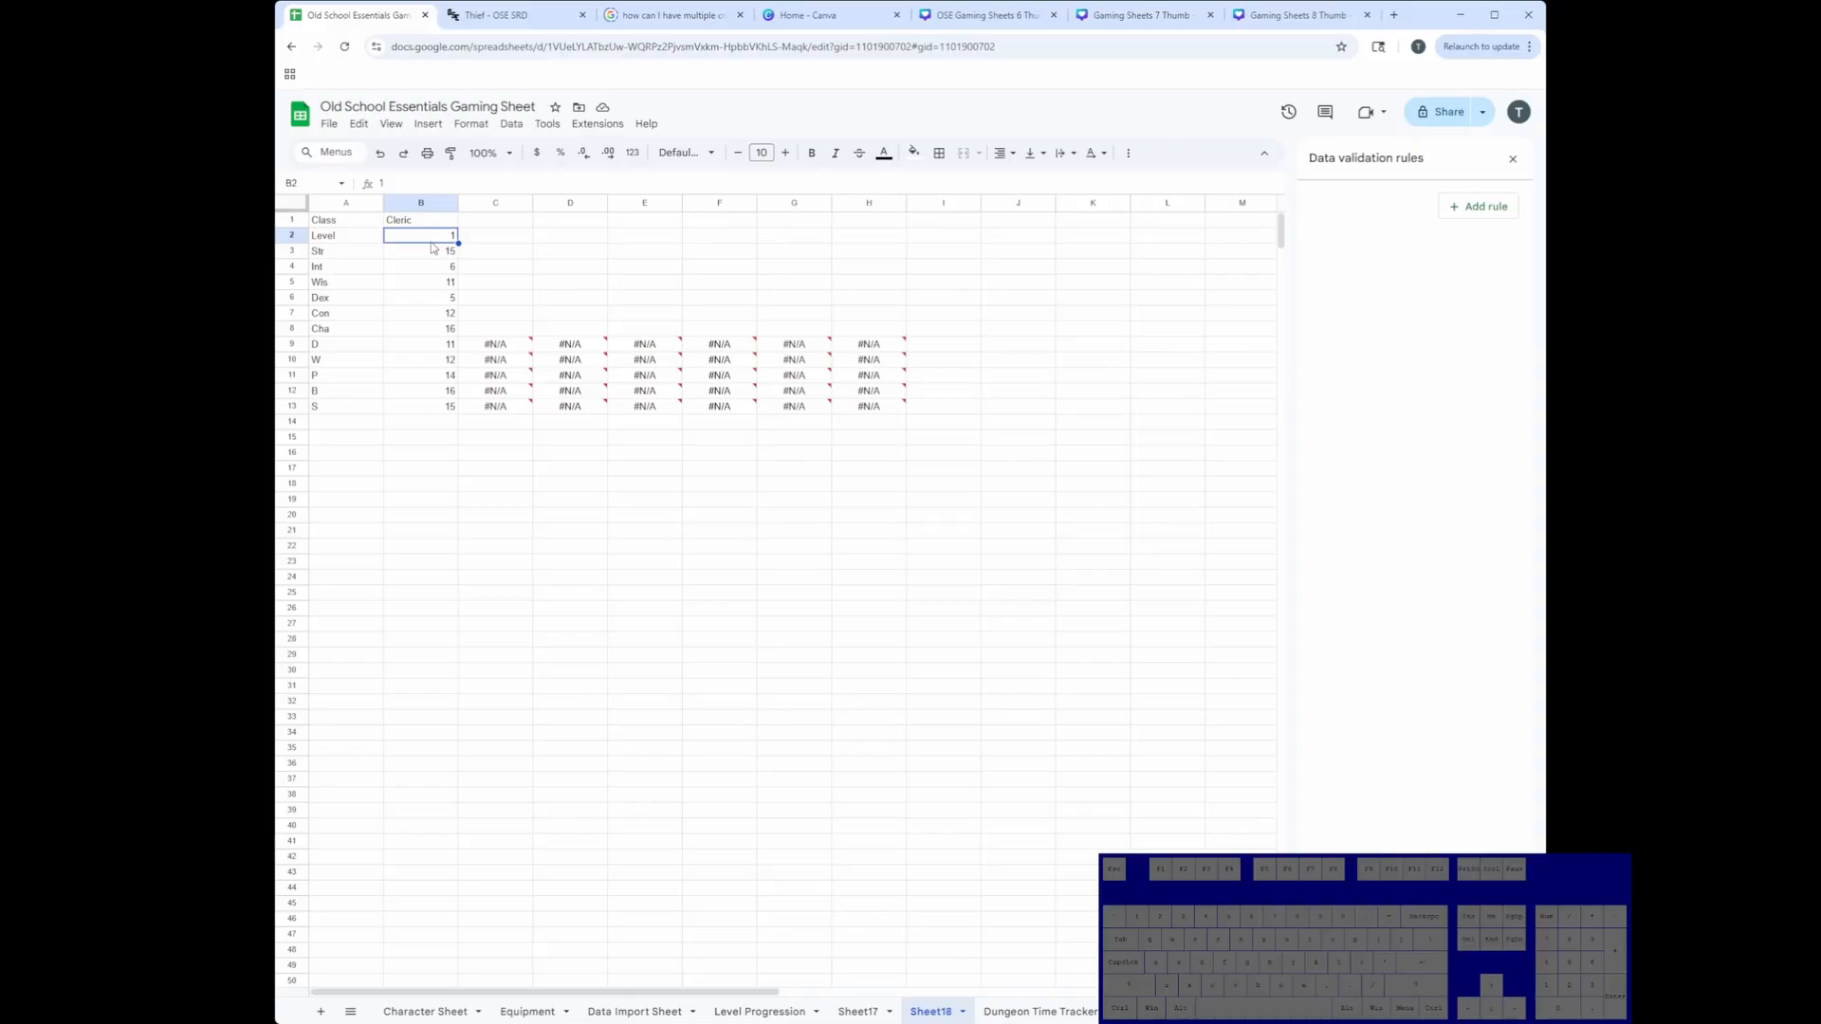
pyautogui.write('3')
pyautogui.press('Return')
pyautogui.click(432, 239)
pyautogui.write('7')
pyautogui.press('Return')
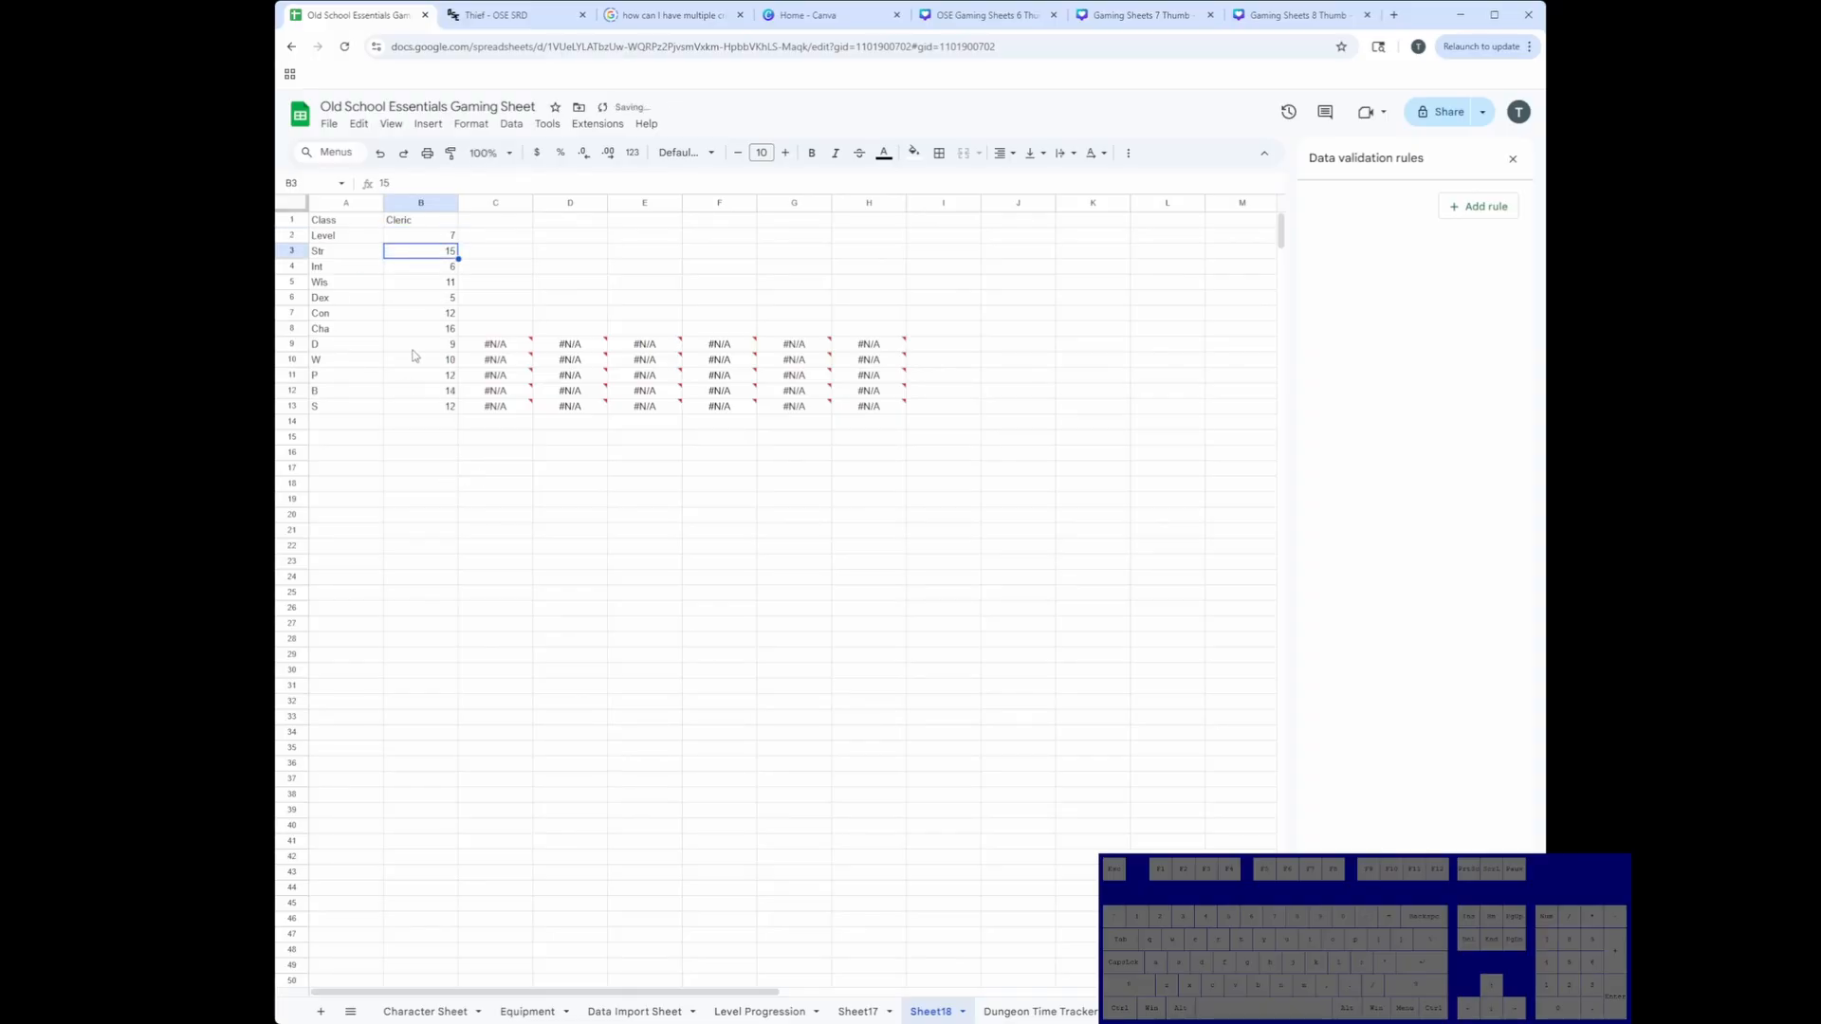
pyautogui.moveTo(411, 349); pyautogui.dragTo(422, 406)
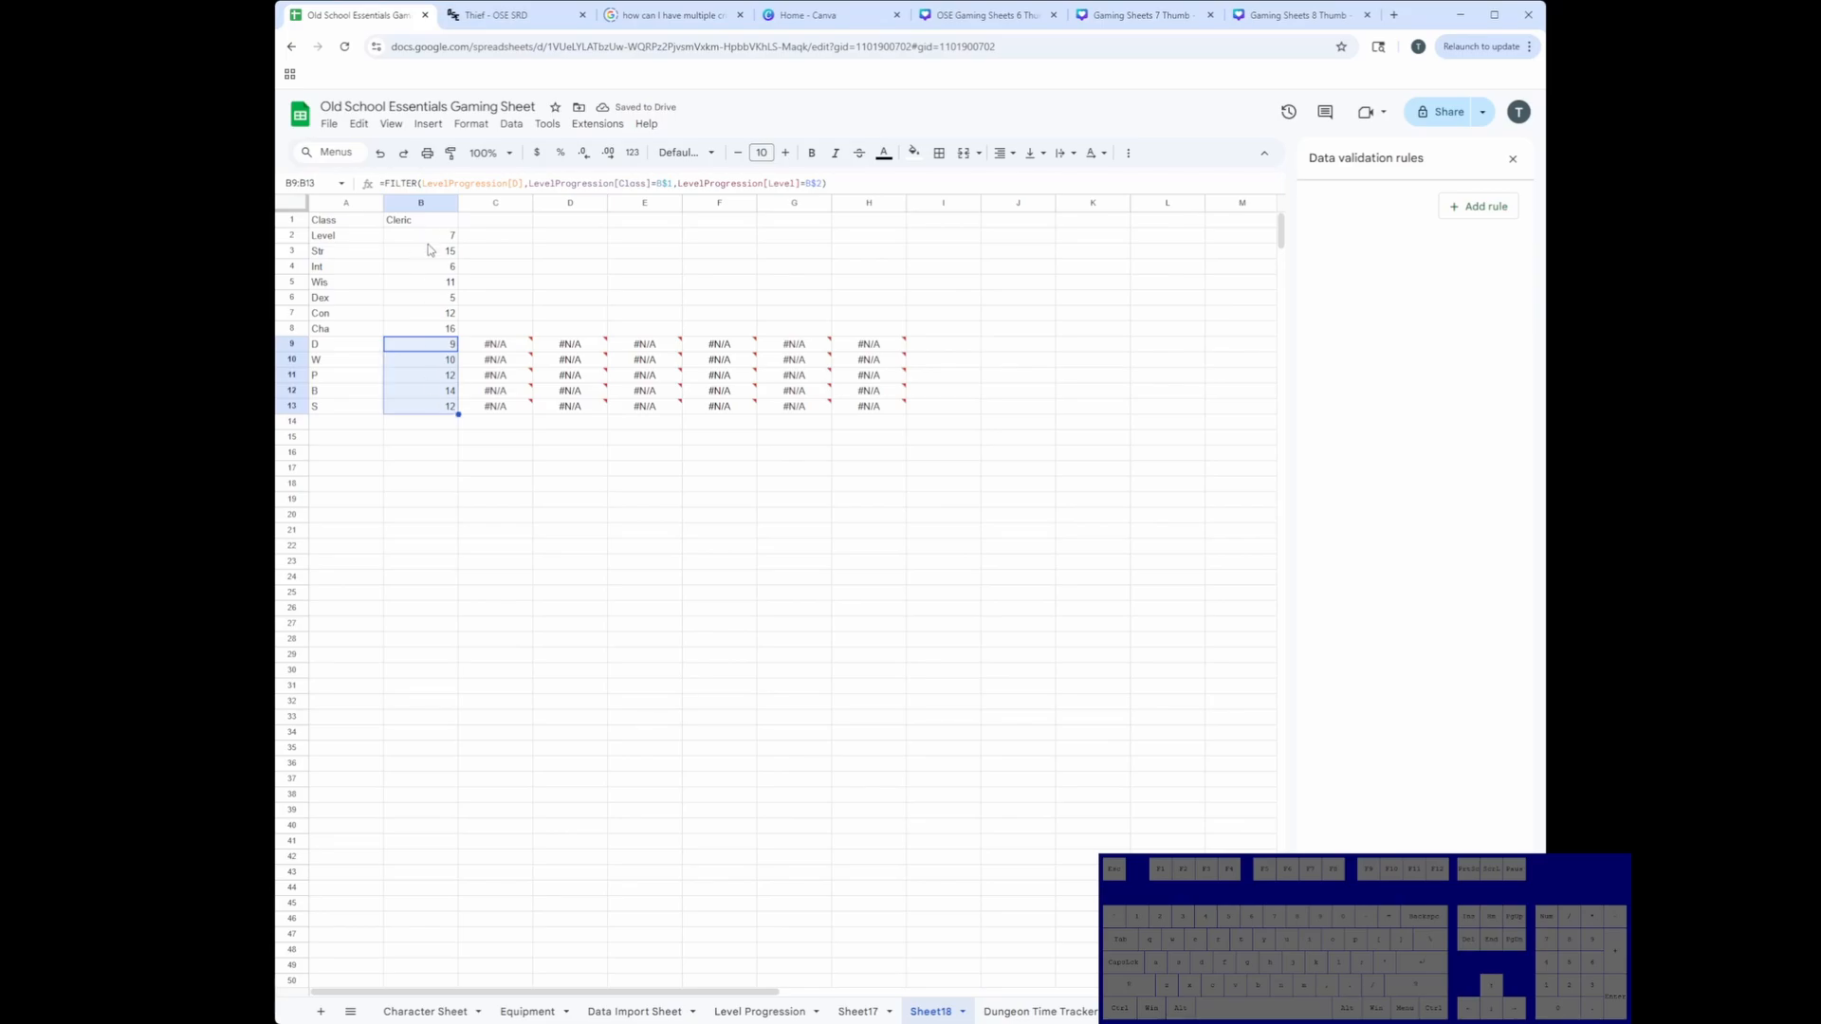
pyautogui.click(429, 239)
pyautogui.write('1')
pyautogui.press('Return')
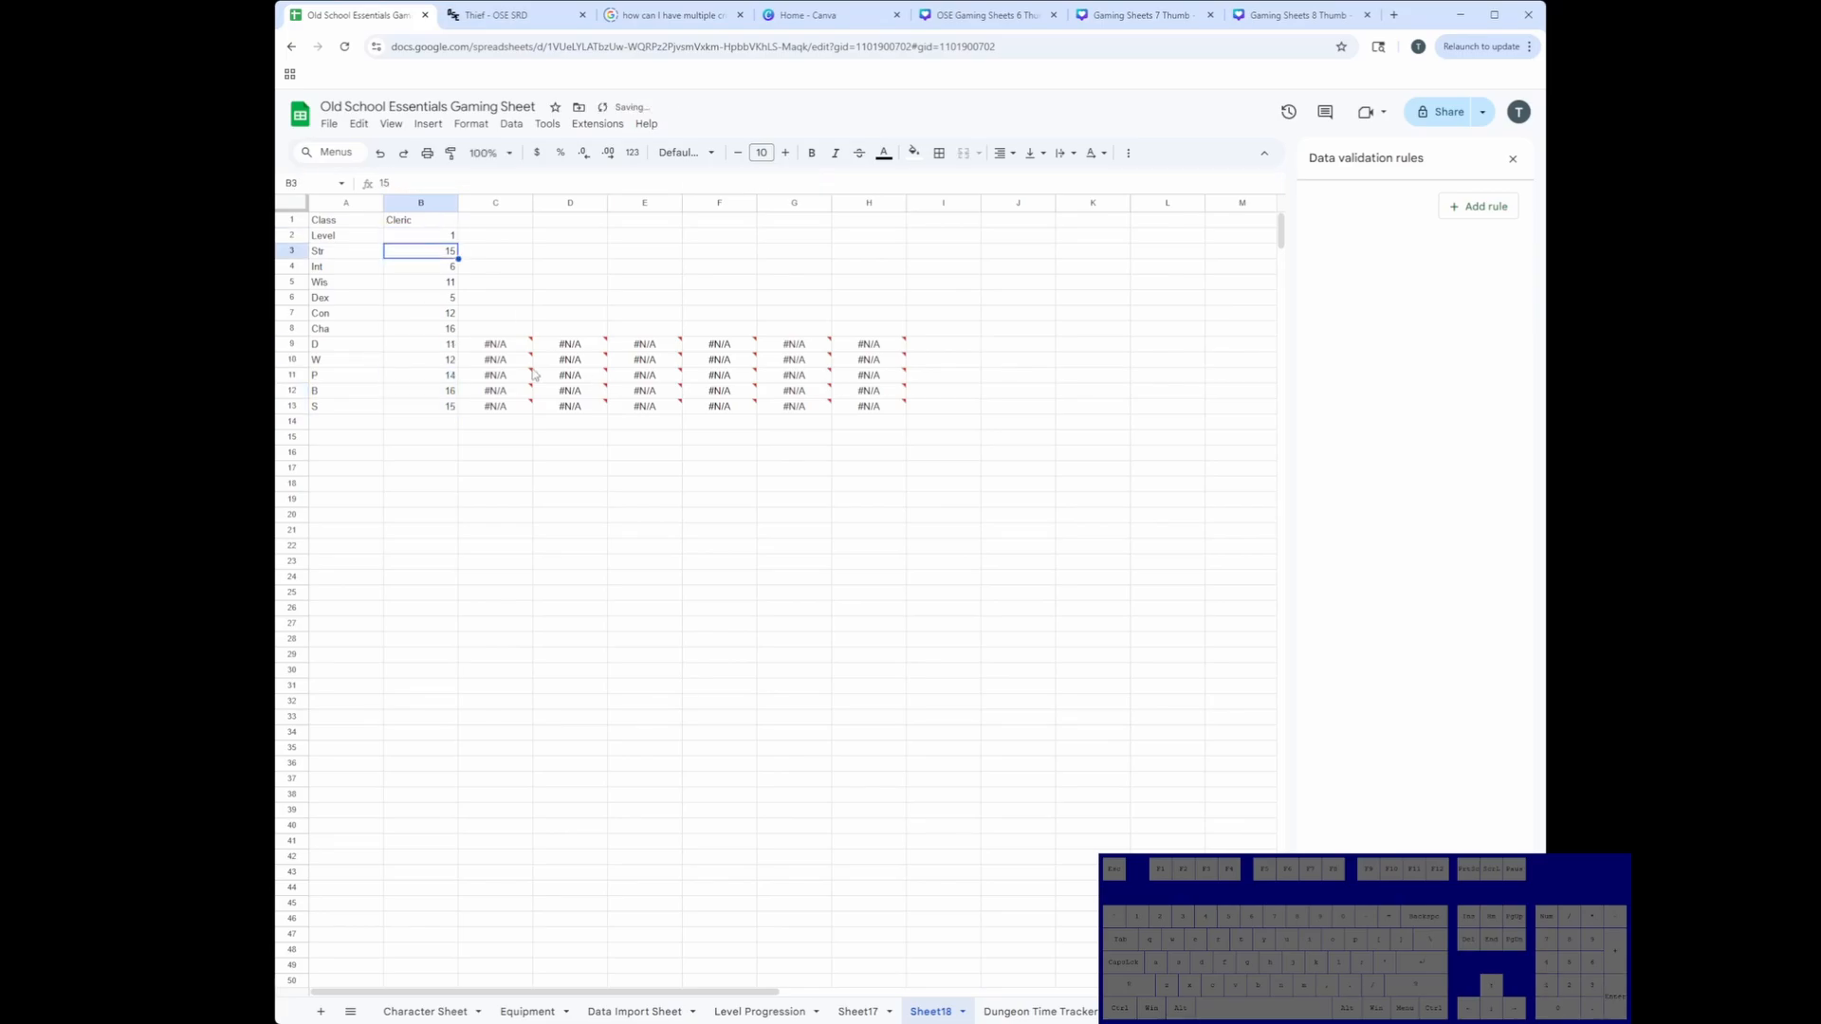
# Step: Wrap the FILTER formula in C9 in IFERROR with an empty string "" as the error value
pyautogui.moveTo(512, 366)
pyautogui.moveTo(503, 345); pyautogui.dragTo(891, 415)
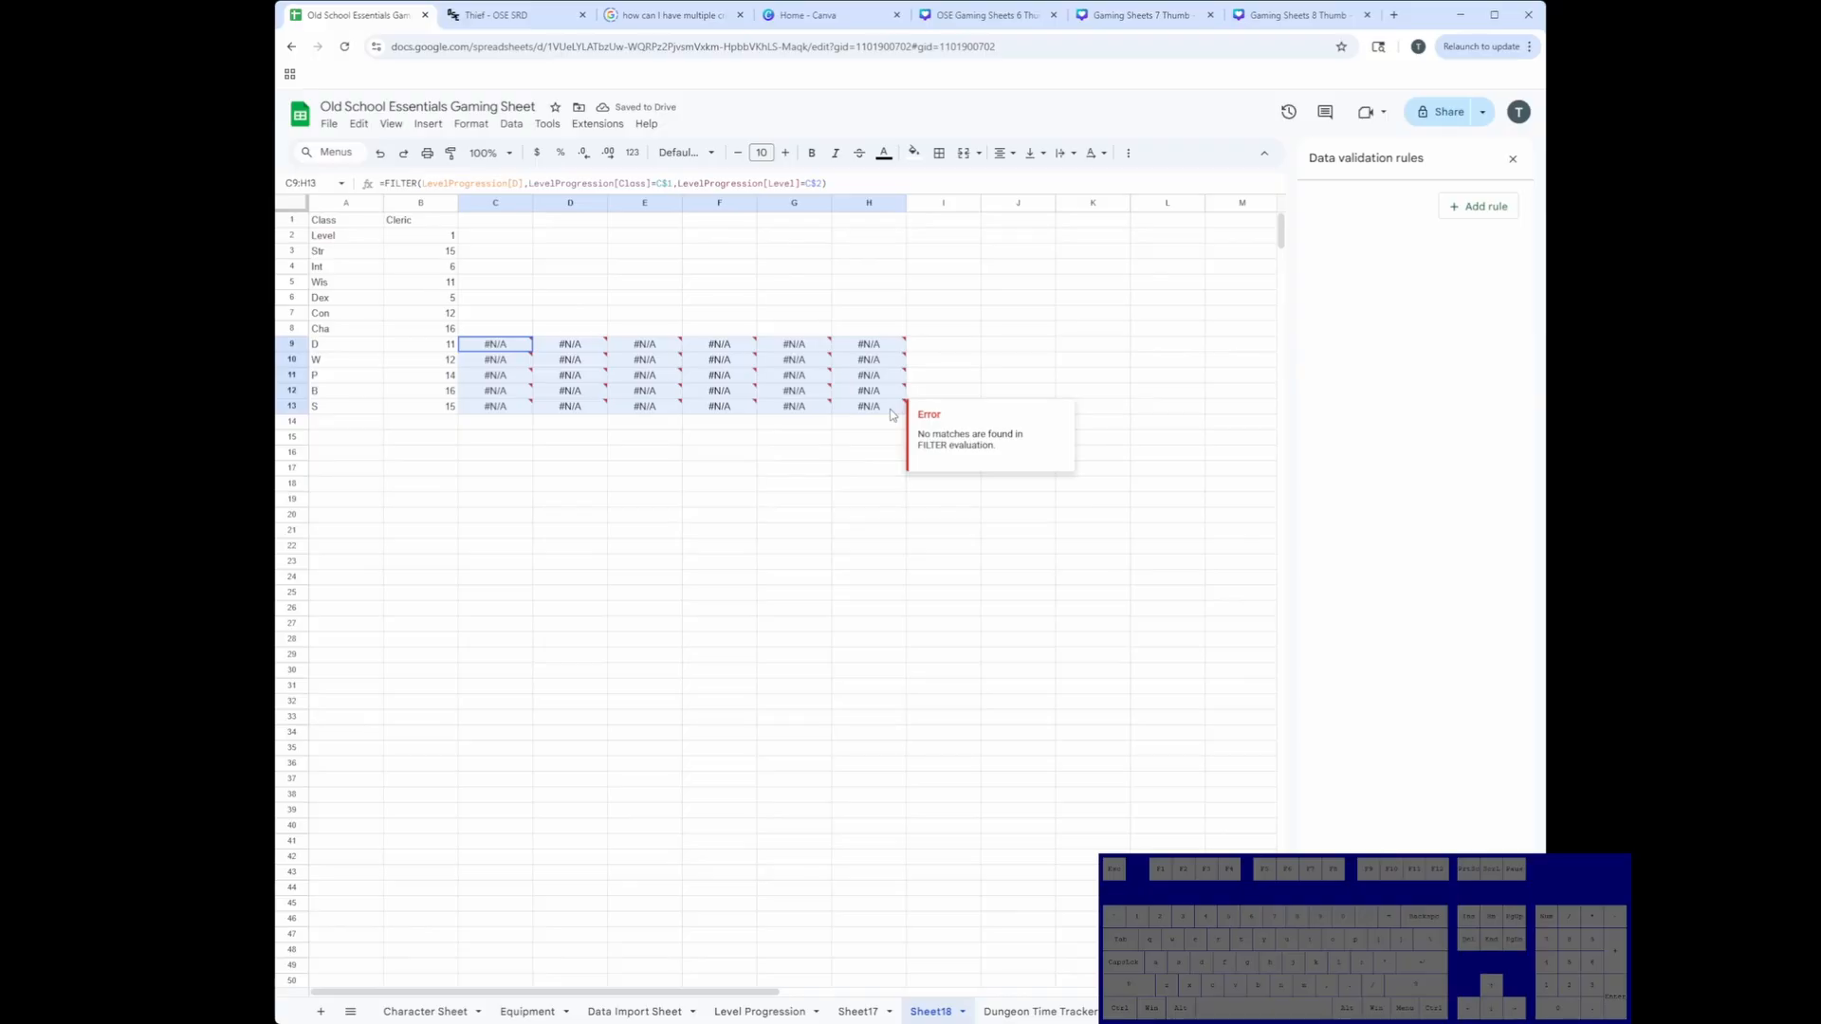
pyautogui.click(497, 345)
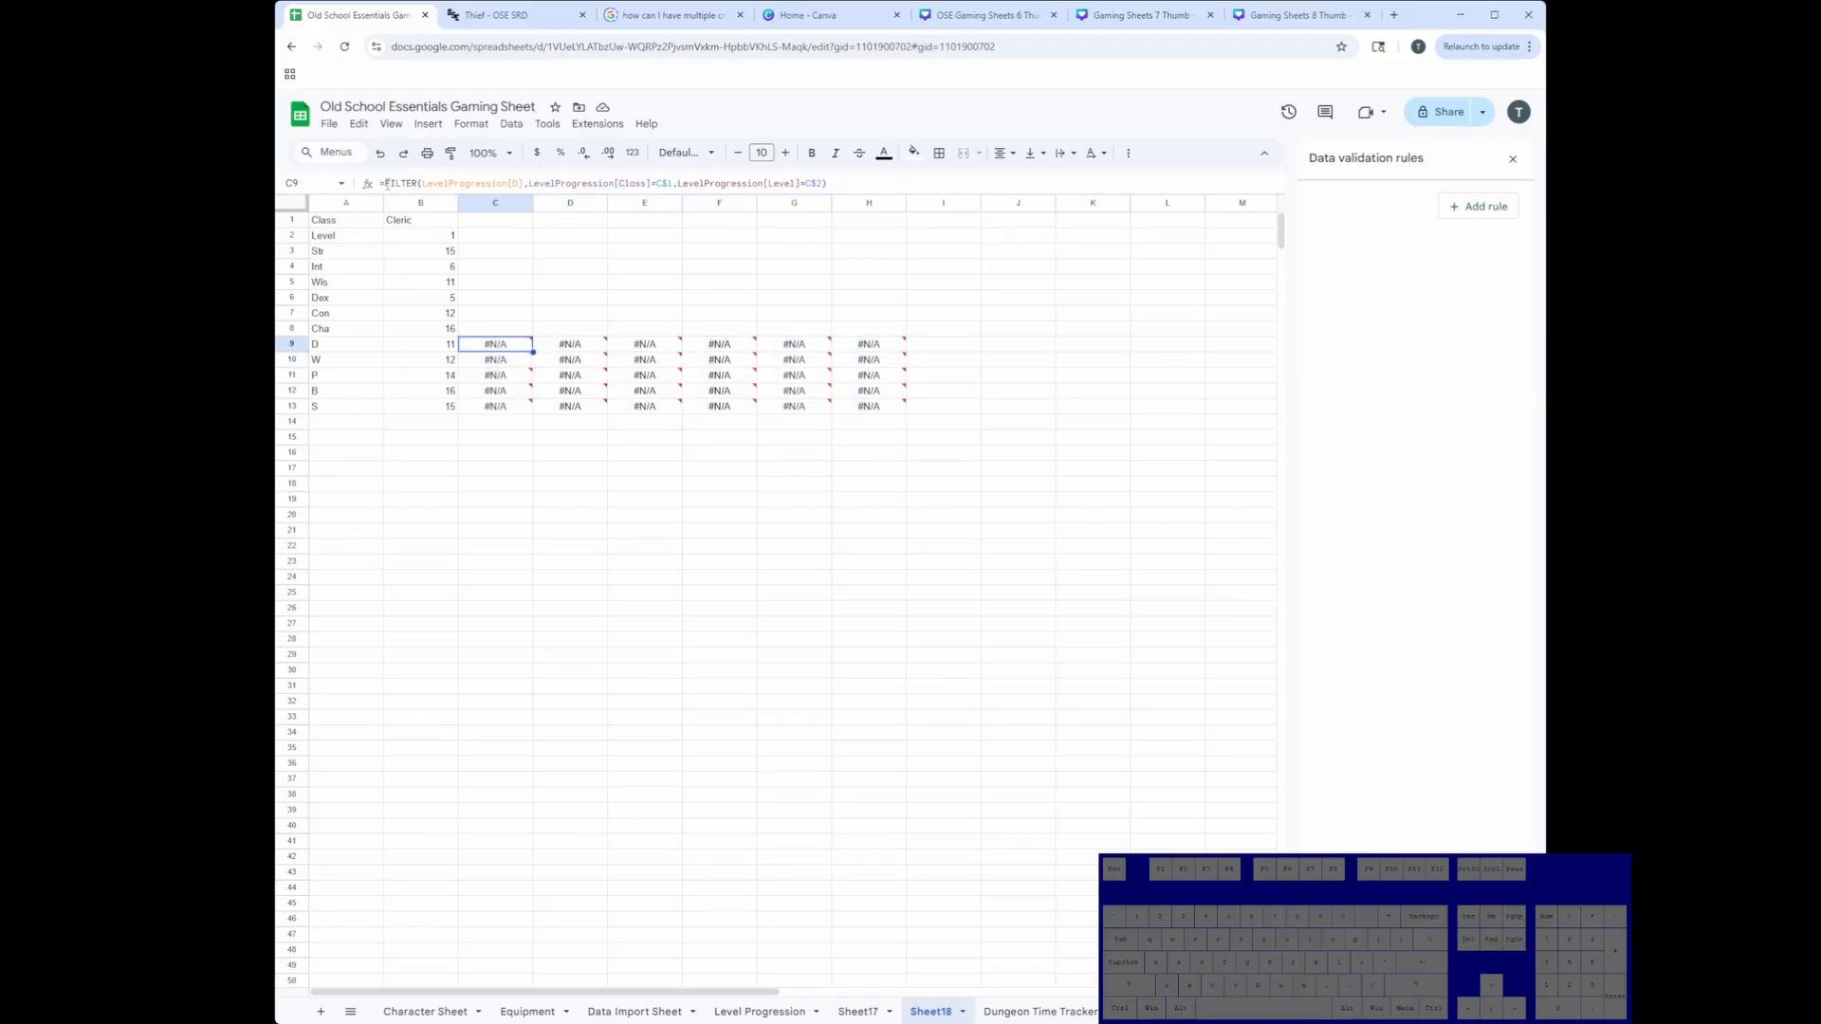
pyautogui.click(464, 189)
pyautogui.write('iferror(')
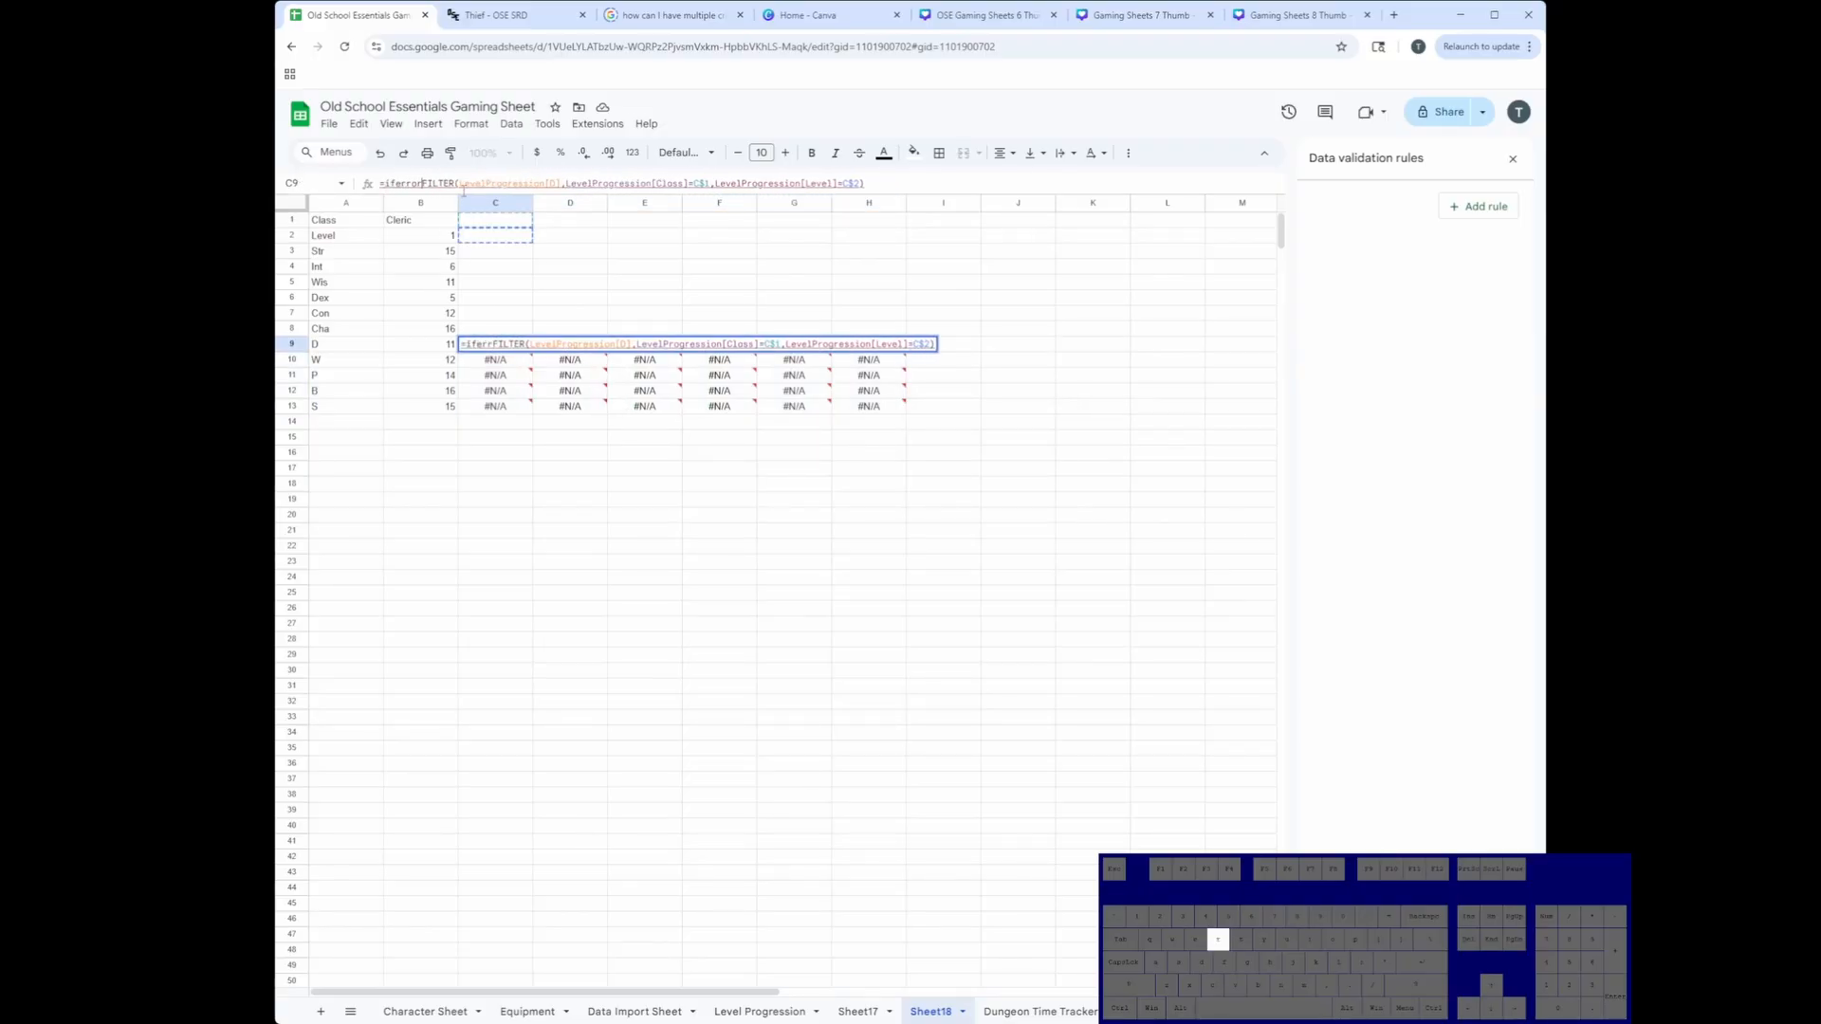
pyautogui.click(935, 185)
pyautogui.write(',"")')
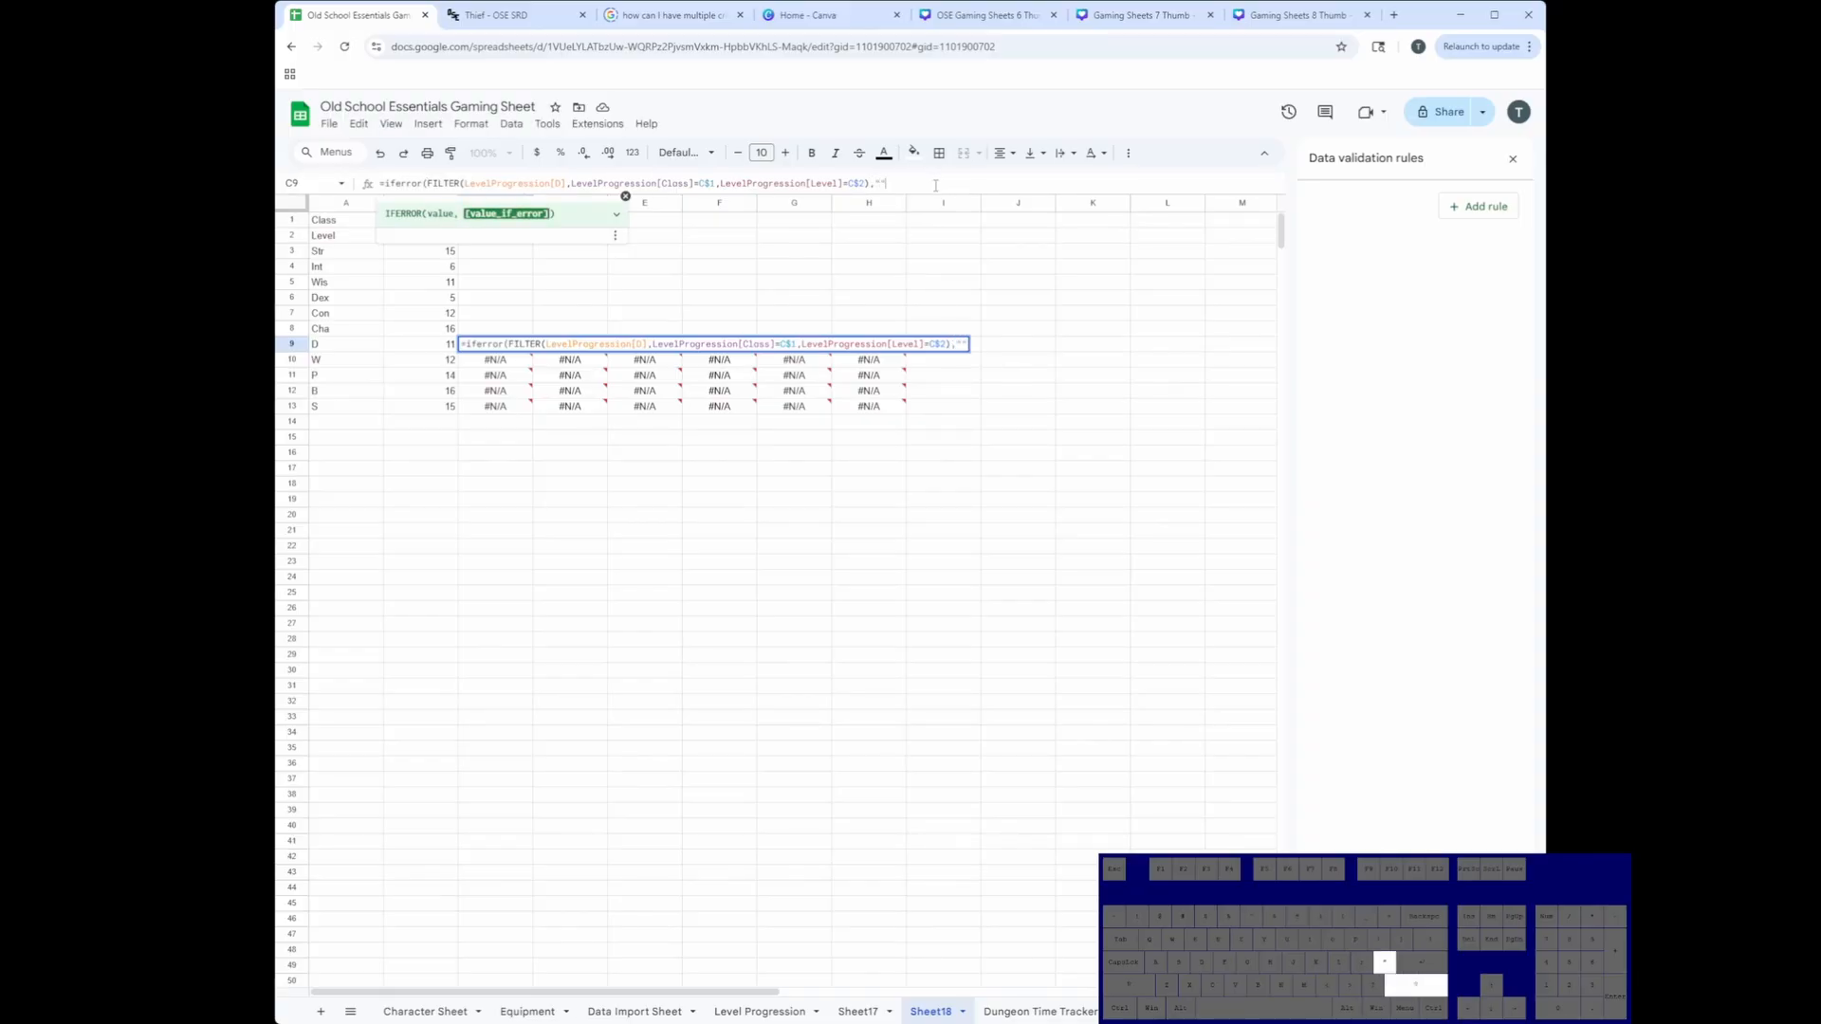
pyautogui.press('Return')
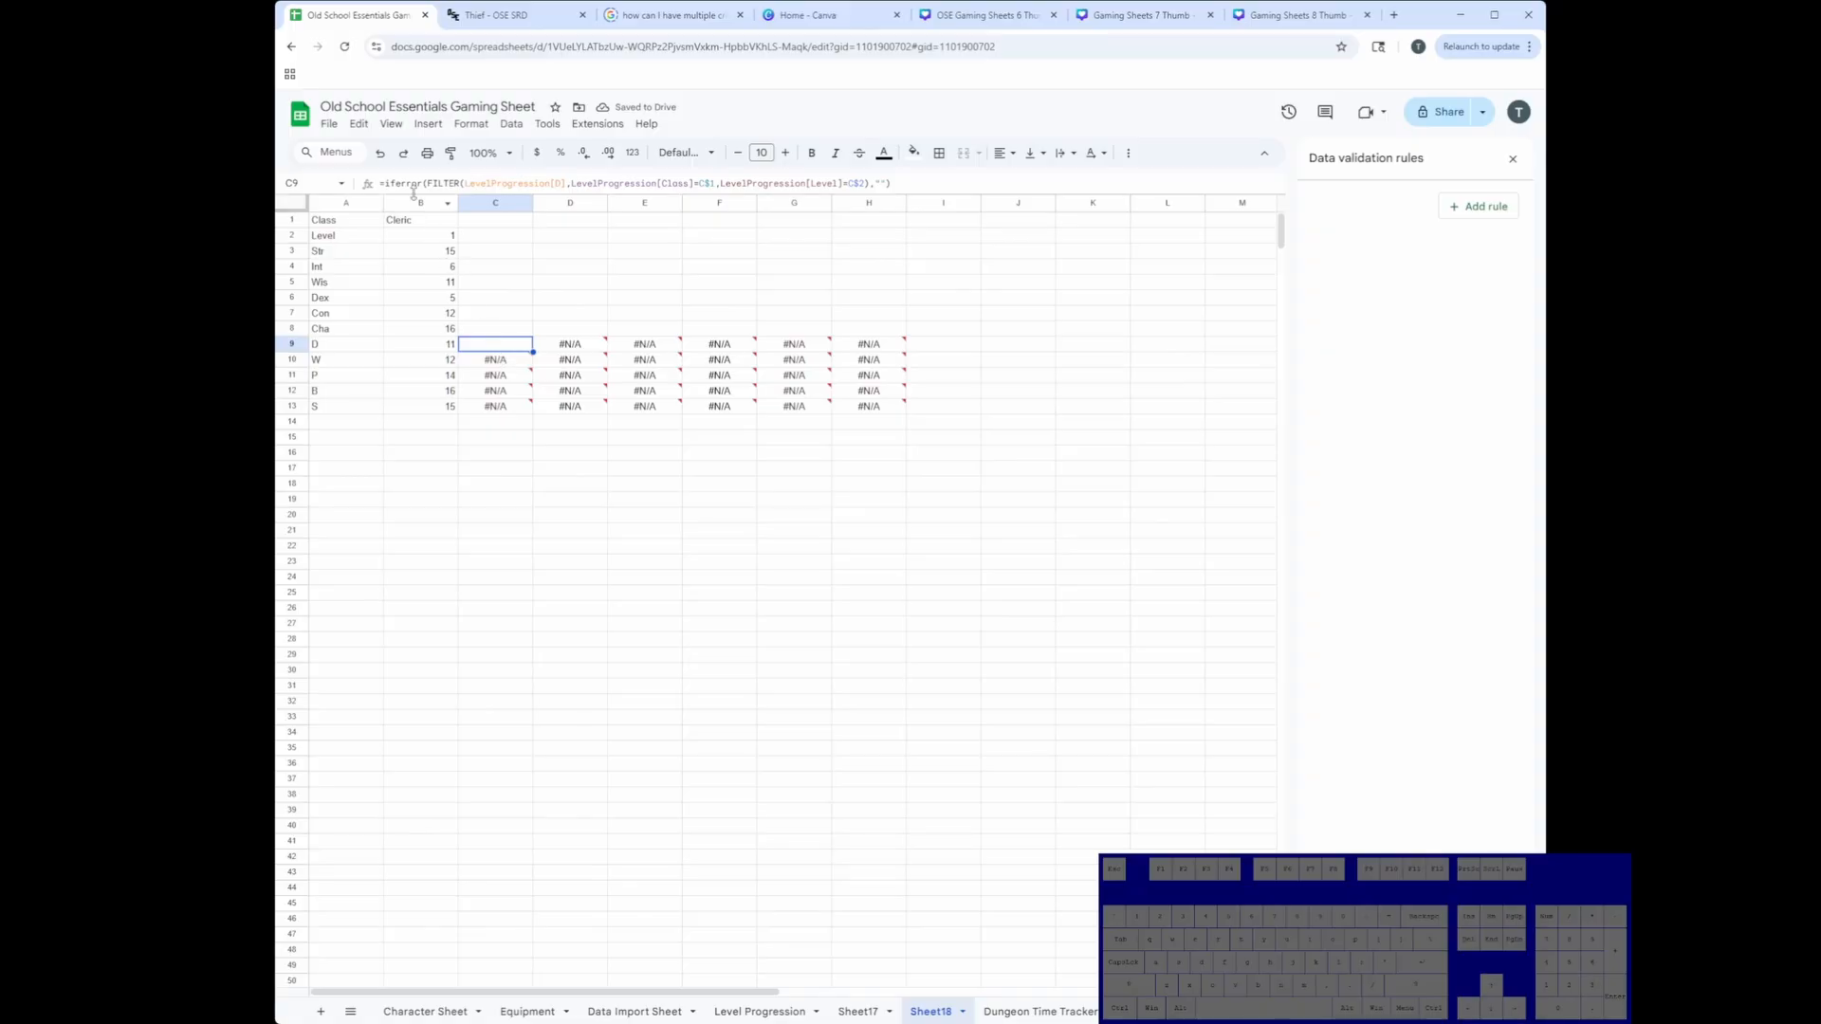
pyautogui.click(385, 183)
pyautogui.moveTo(385, 183); pyautogui.dragTo(423, 184)
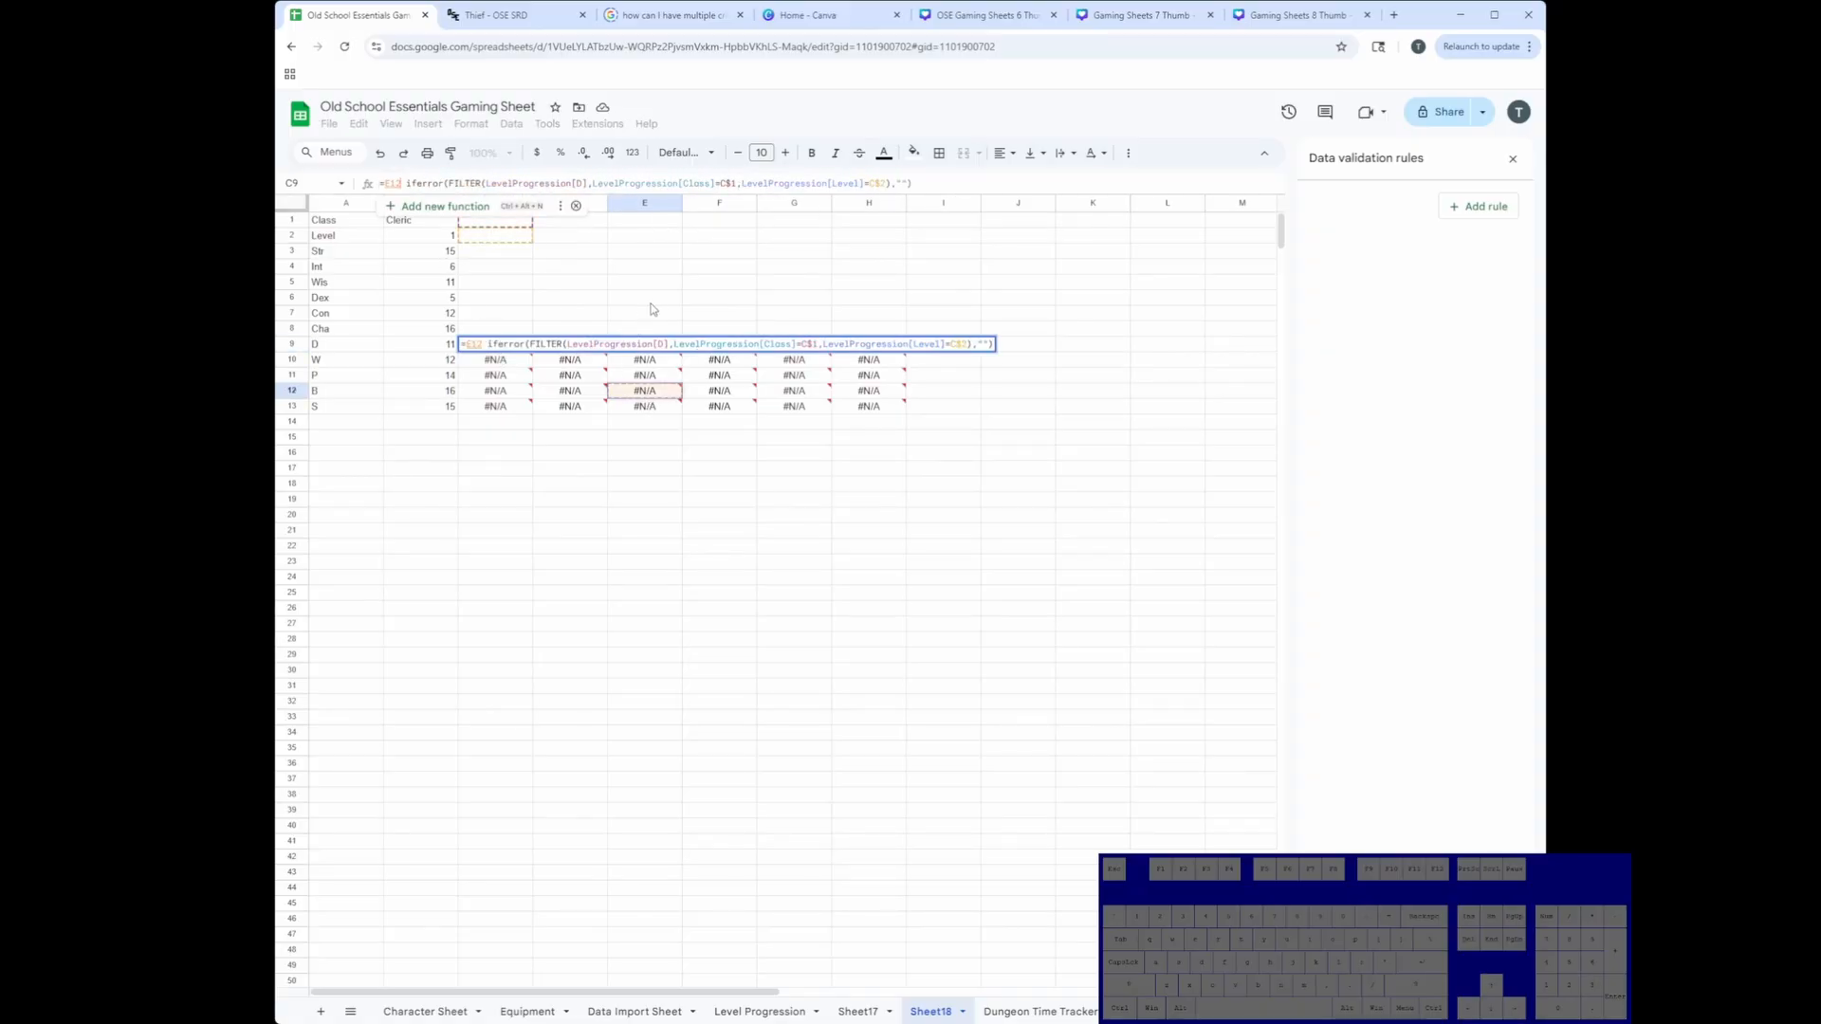
pyautogui.press('Escape')
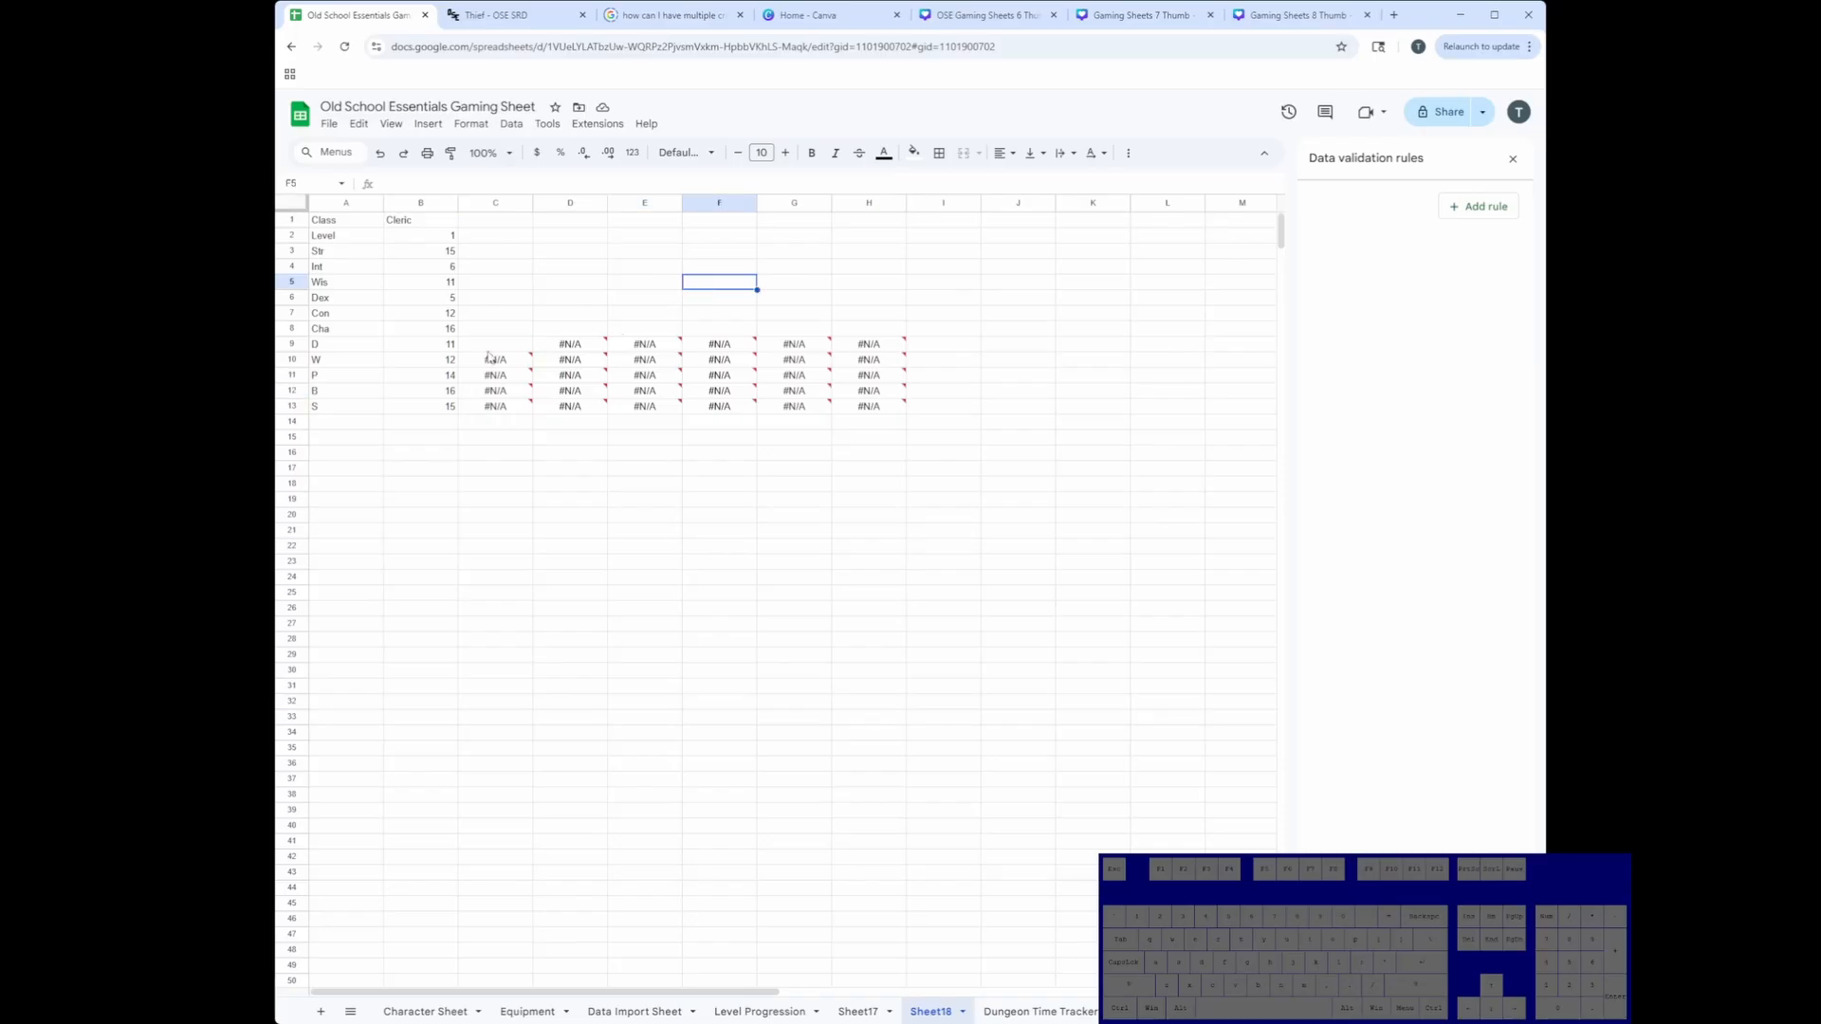
# Step: Undo the IFERROR wrapping of the FILTER formula in C9
pyautogui.hotkey('ctrl', 'z')
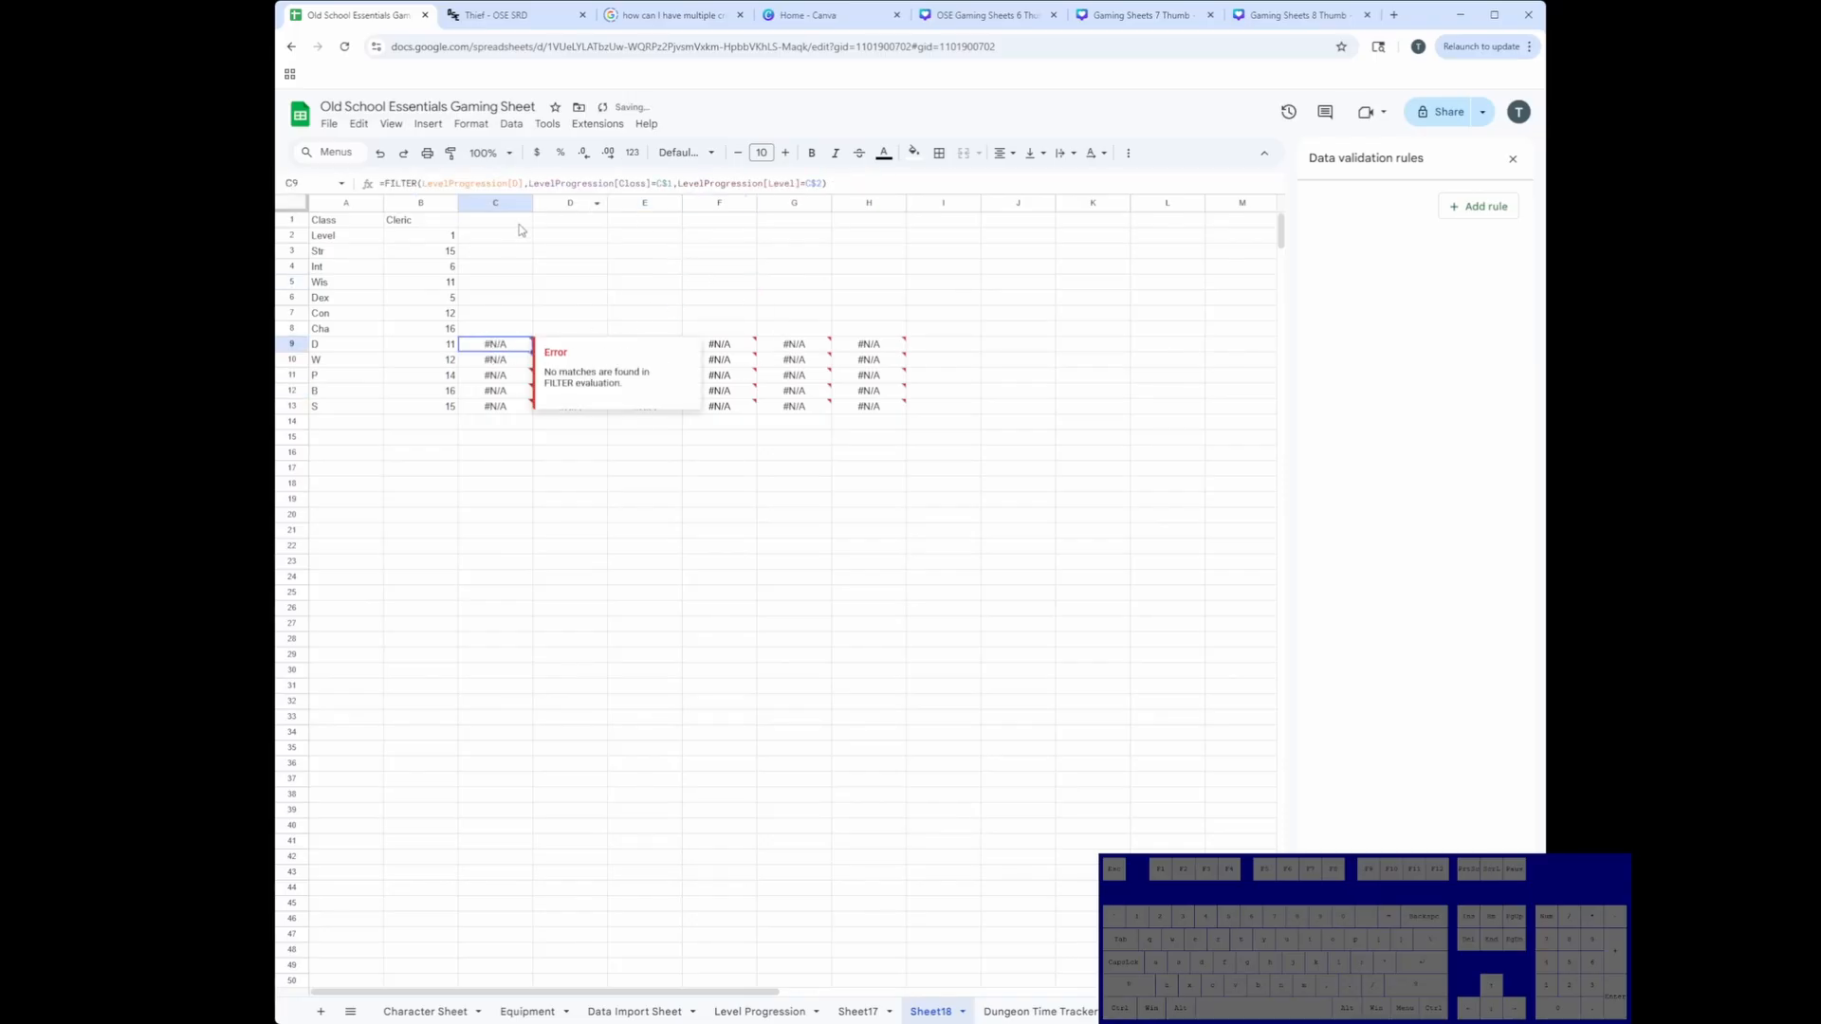
pyautogui.moveTo(502, 237); pyautogui.dragTo(892, 242)
pyautogui.click(495, 347)
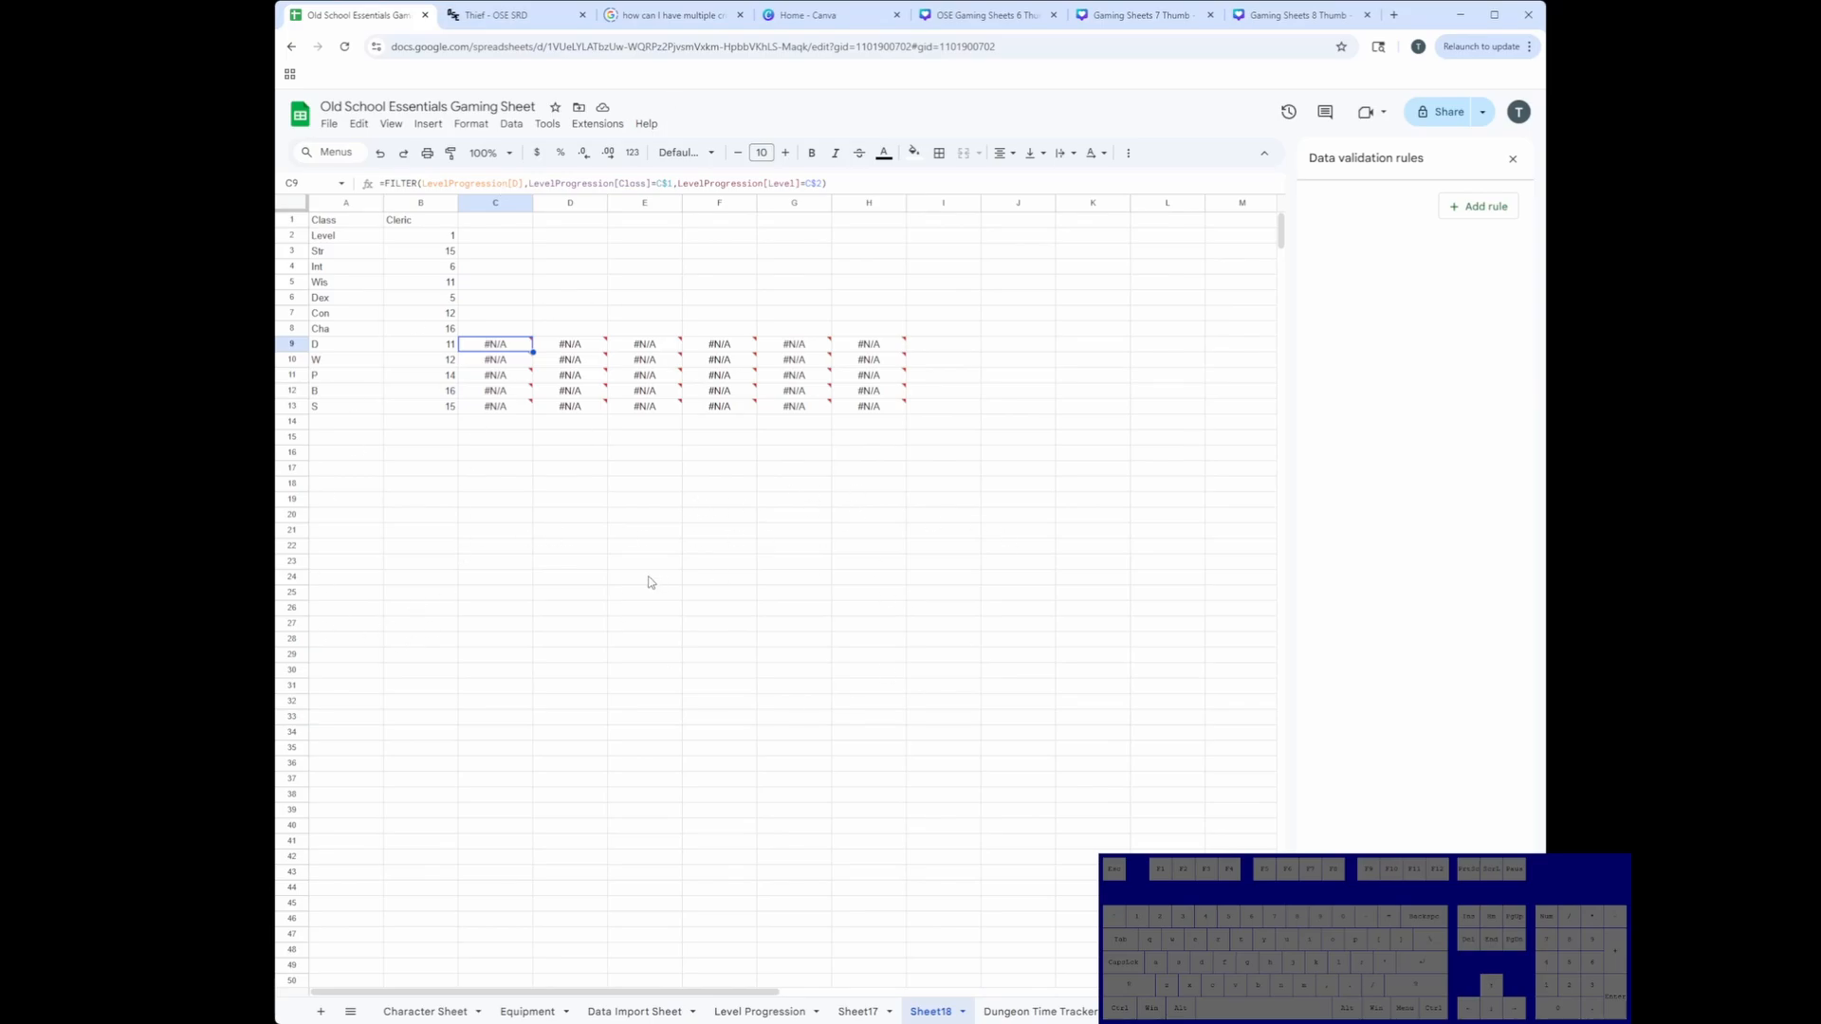
# Step: Copy the XP, HD, THAC0 and spell level 1 to 6 headers from the Level Progression sheet
pyautogui.click(346, 422)
pyautogui.click(758, 1012)
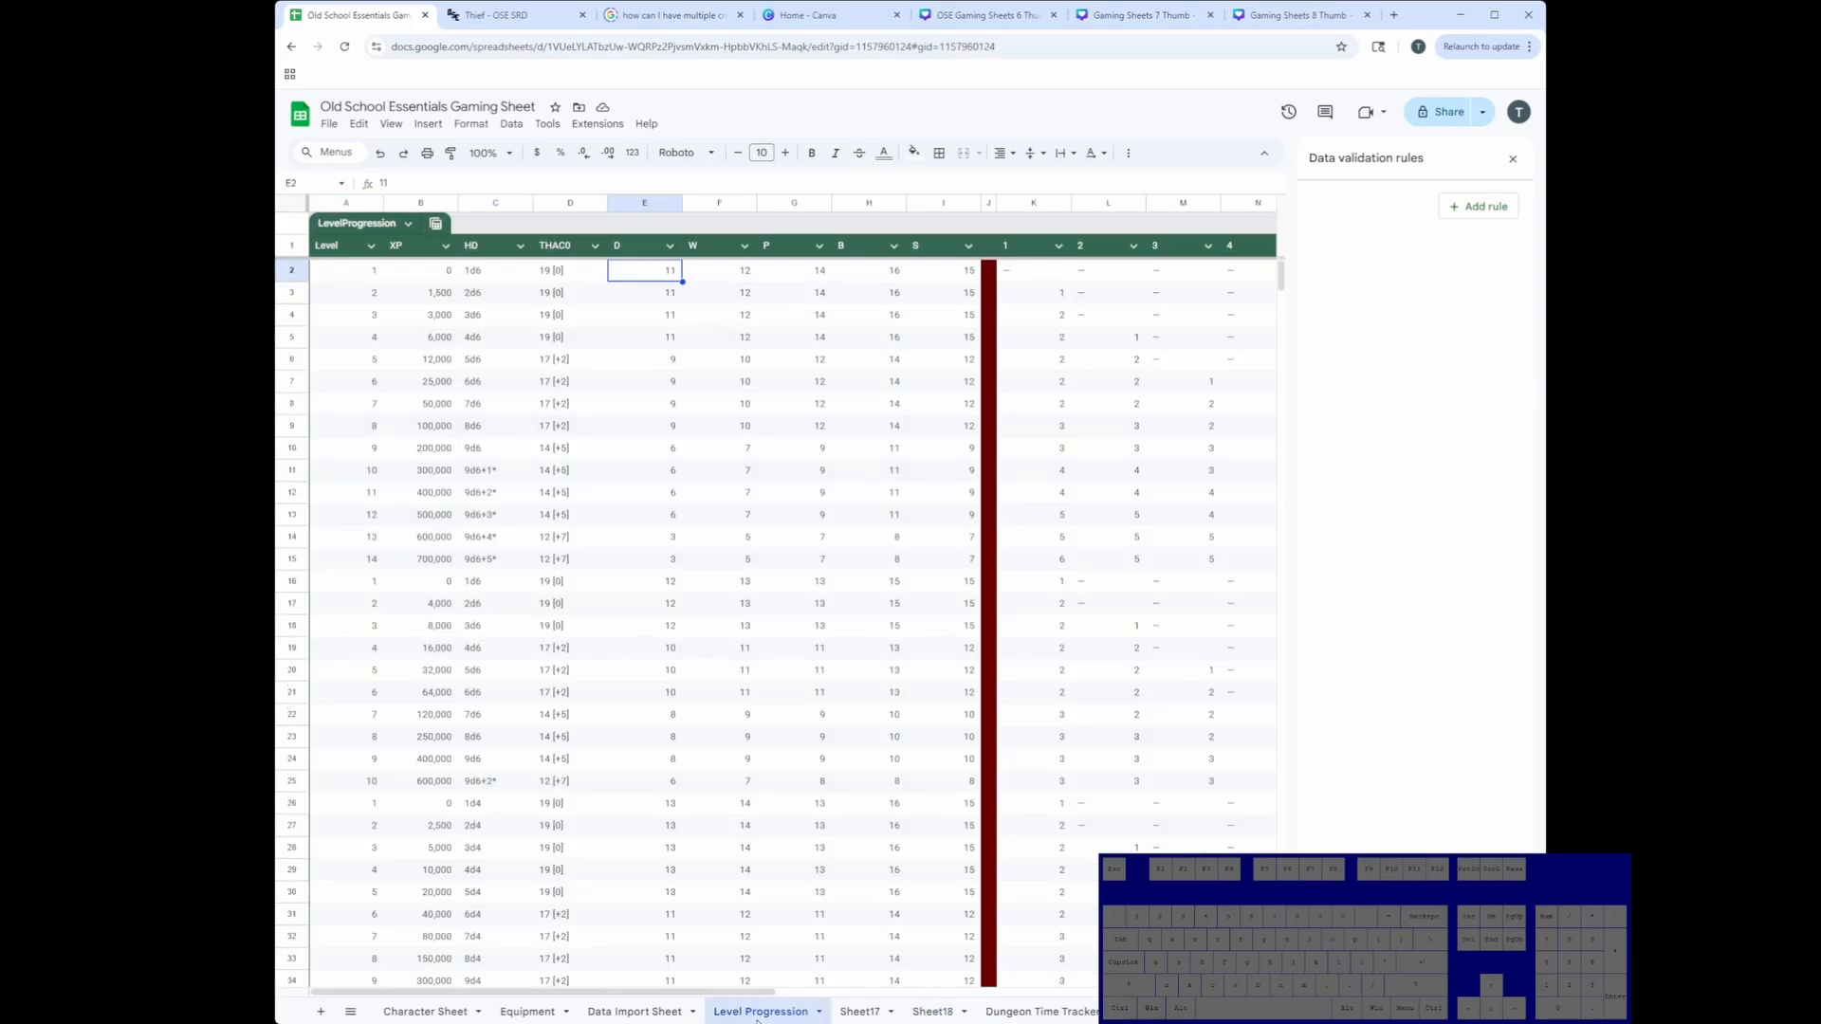
pyautogui.click(431, 251)
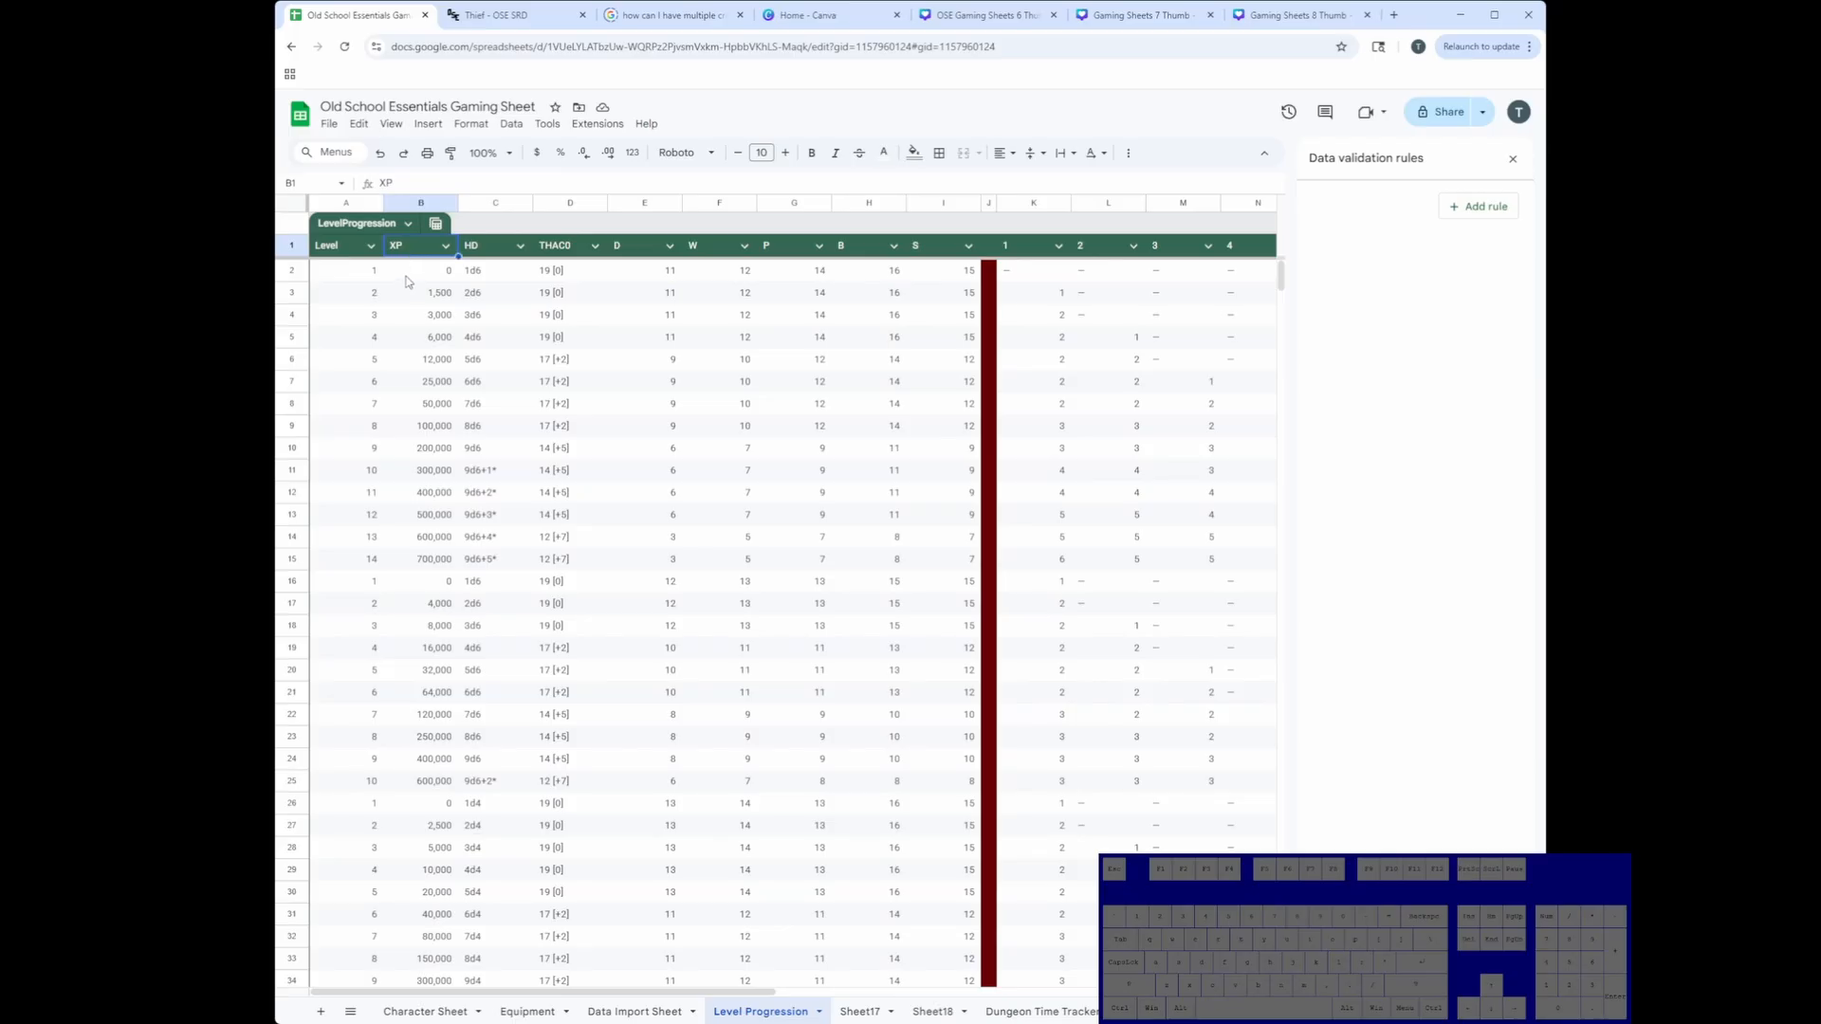
pyautogui.click(475, 249)
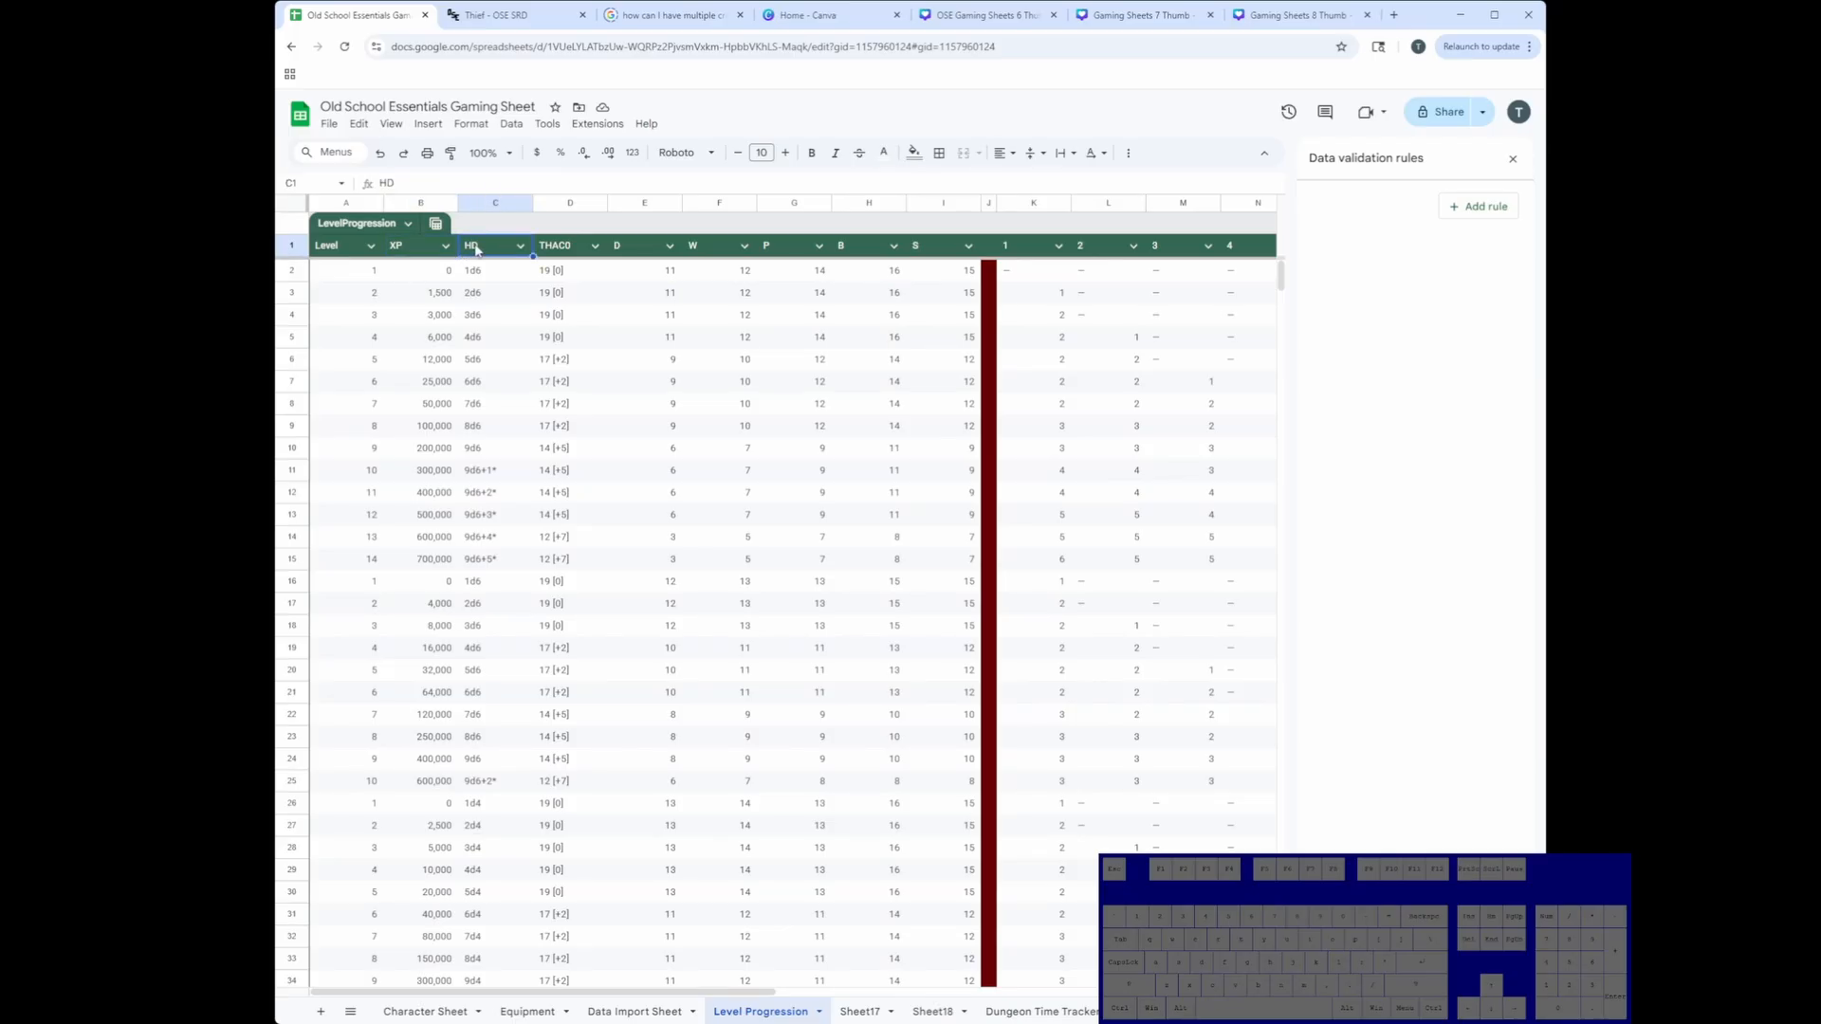
pyautogui.click(553, 246)
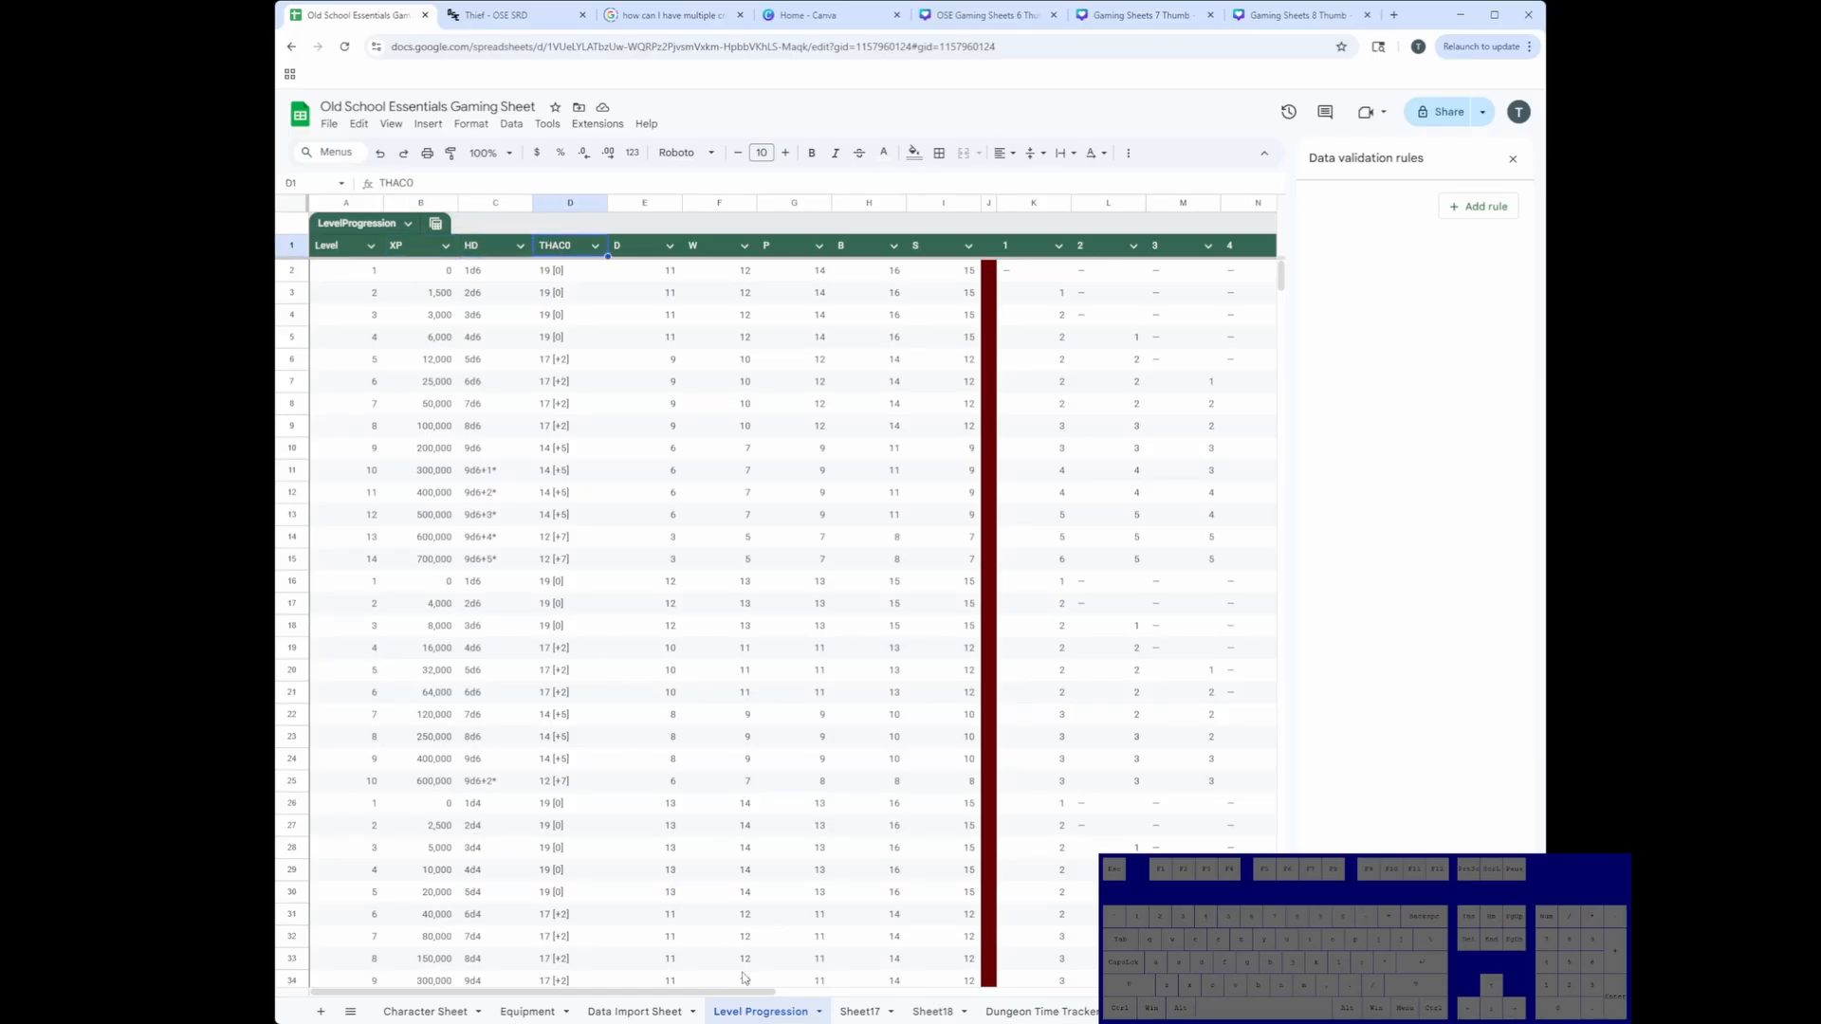
pyautogui.moveTo(745, 989); pyautogui.dragTo(705, 927)
pyautogui.click(419, 247)
pyautogui.moveTo(429, 249); pyautogui.dragTo(576, 252)
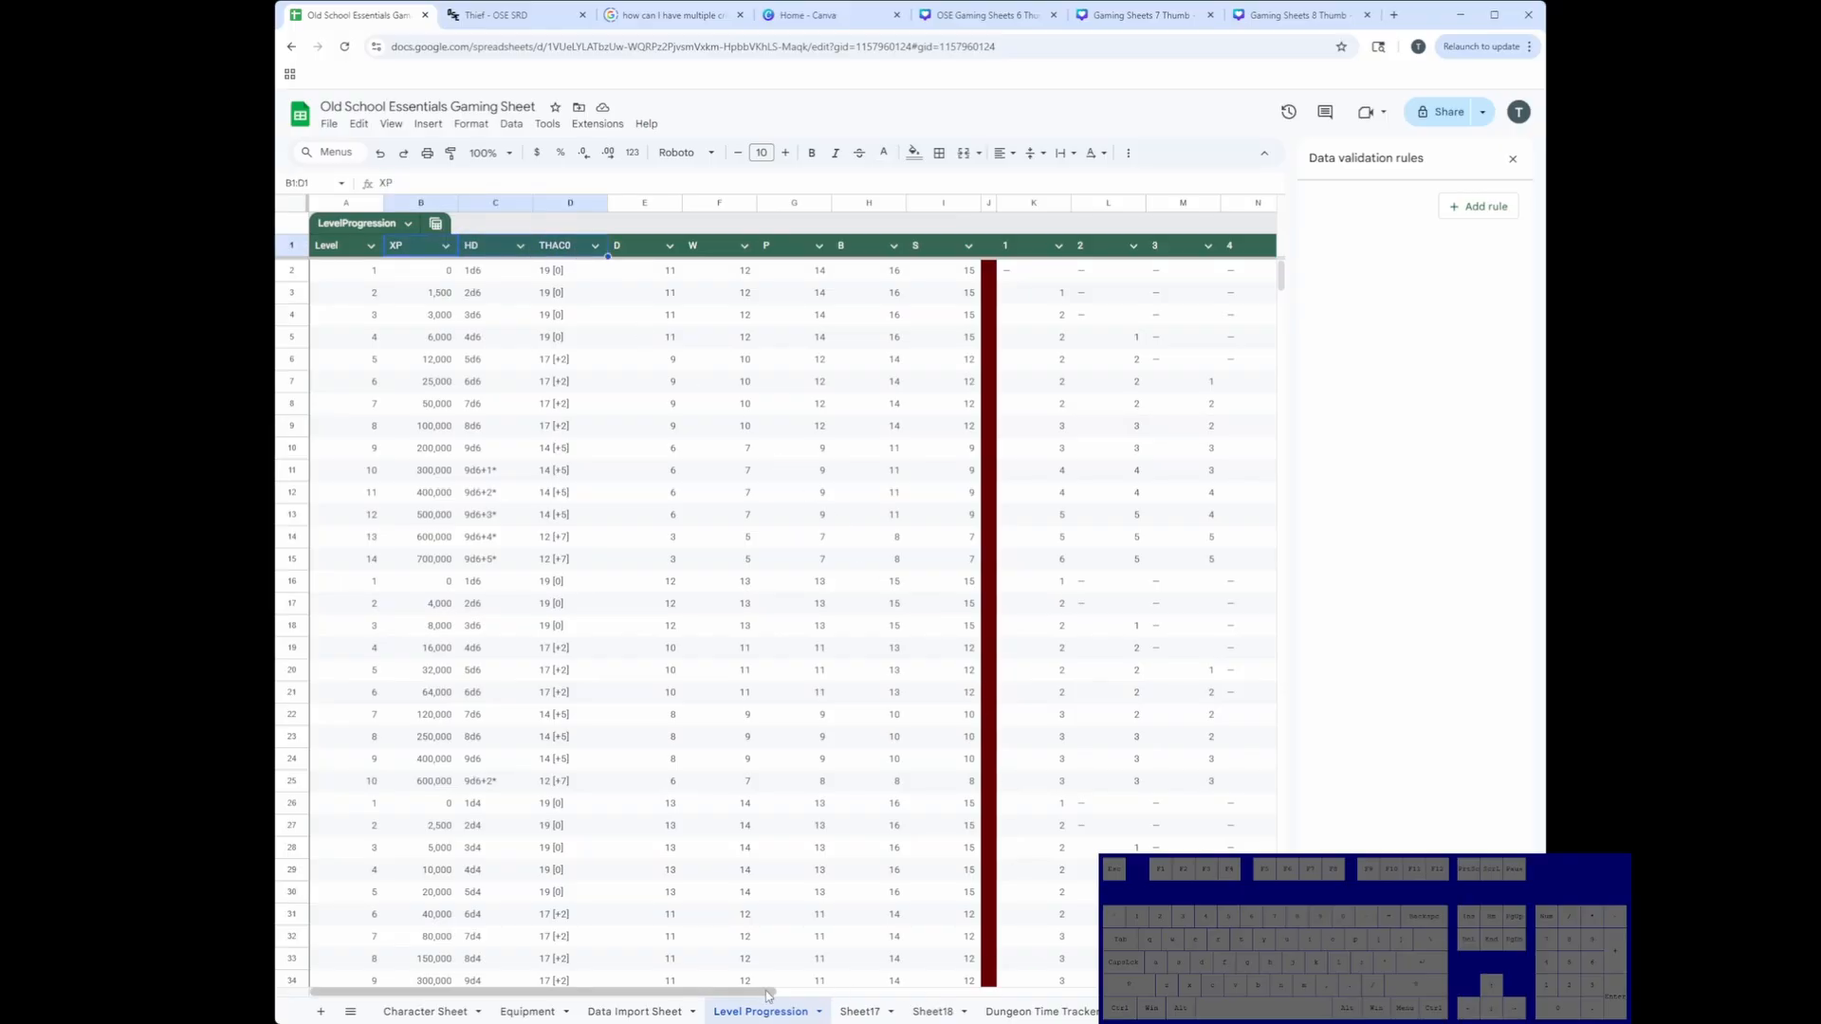
pyautogui.click(838, 989)
pyautogui.moveTo(743, 250); pyautogui.dragTo(1100, 252)
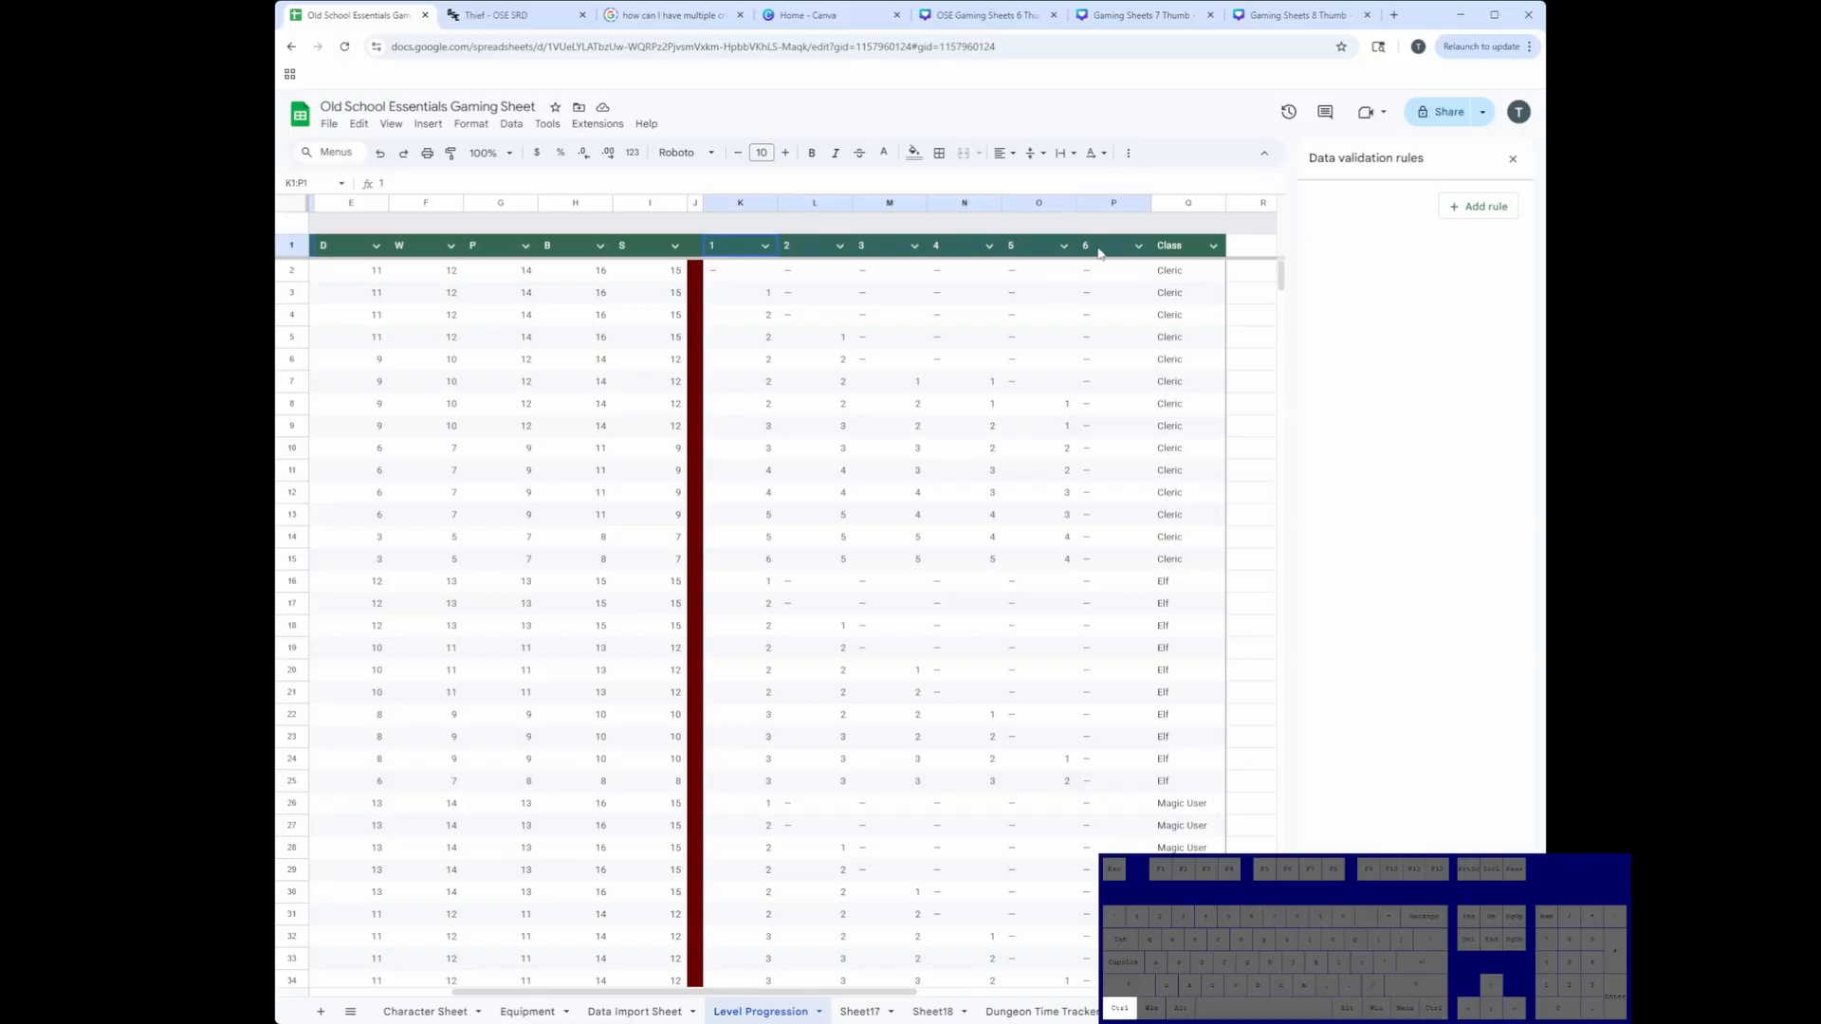
pyautogui.hotkey('ctrl', 'c')
# Step: Remove the saving throw rows 9 to 13 from Sheet17, leaving only the Class to Cha rows
pyautogui.click(868, 1013)
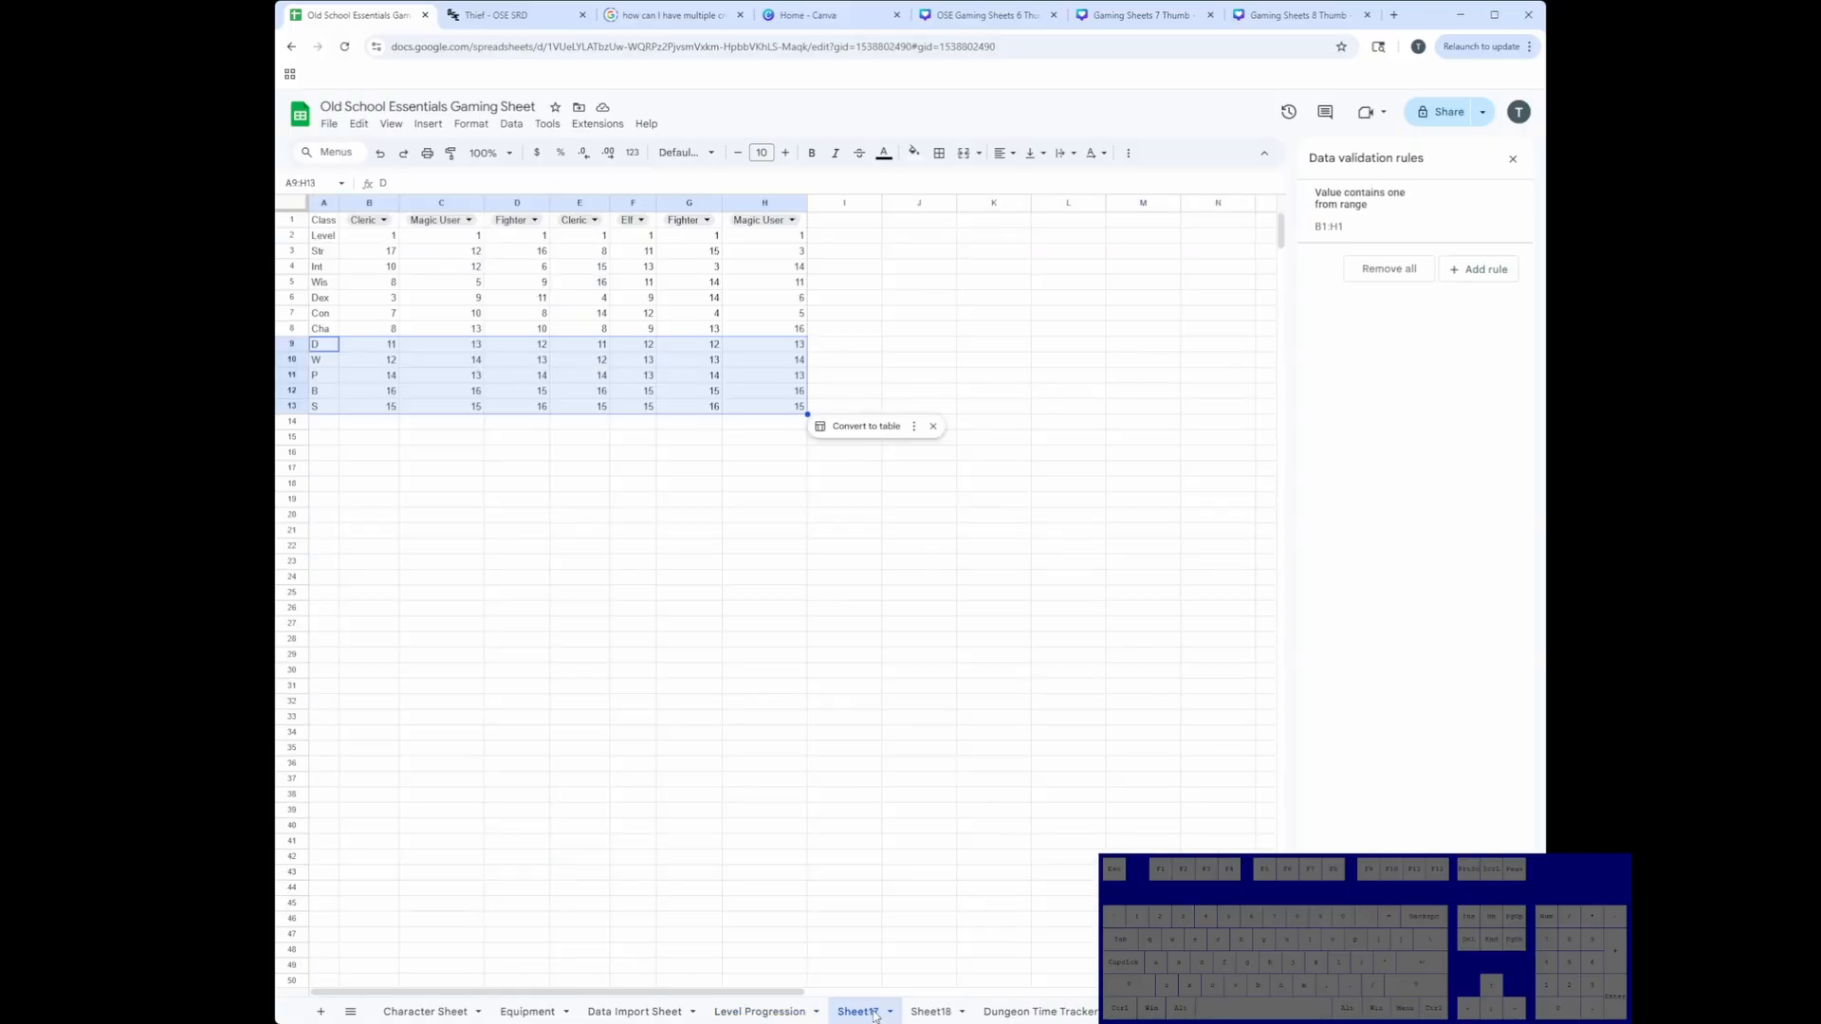
pyautogui.click(929, 1013)
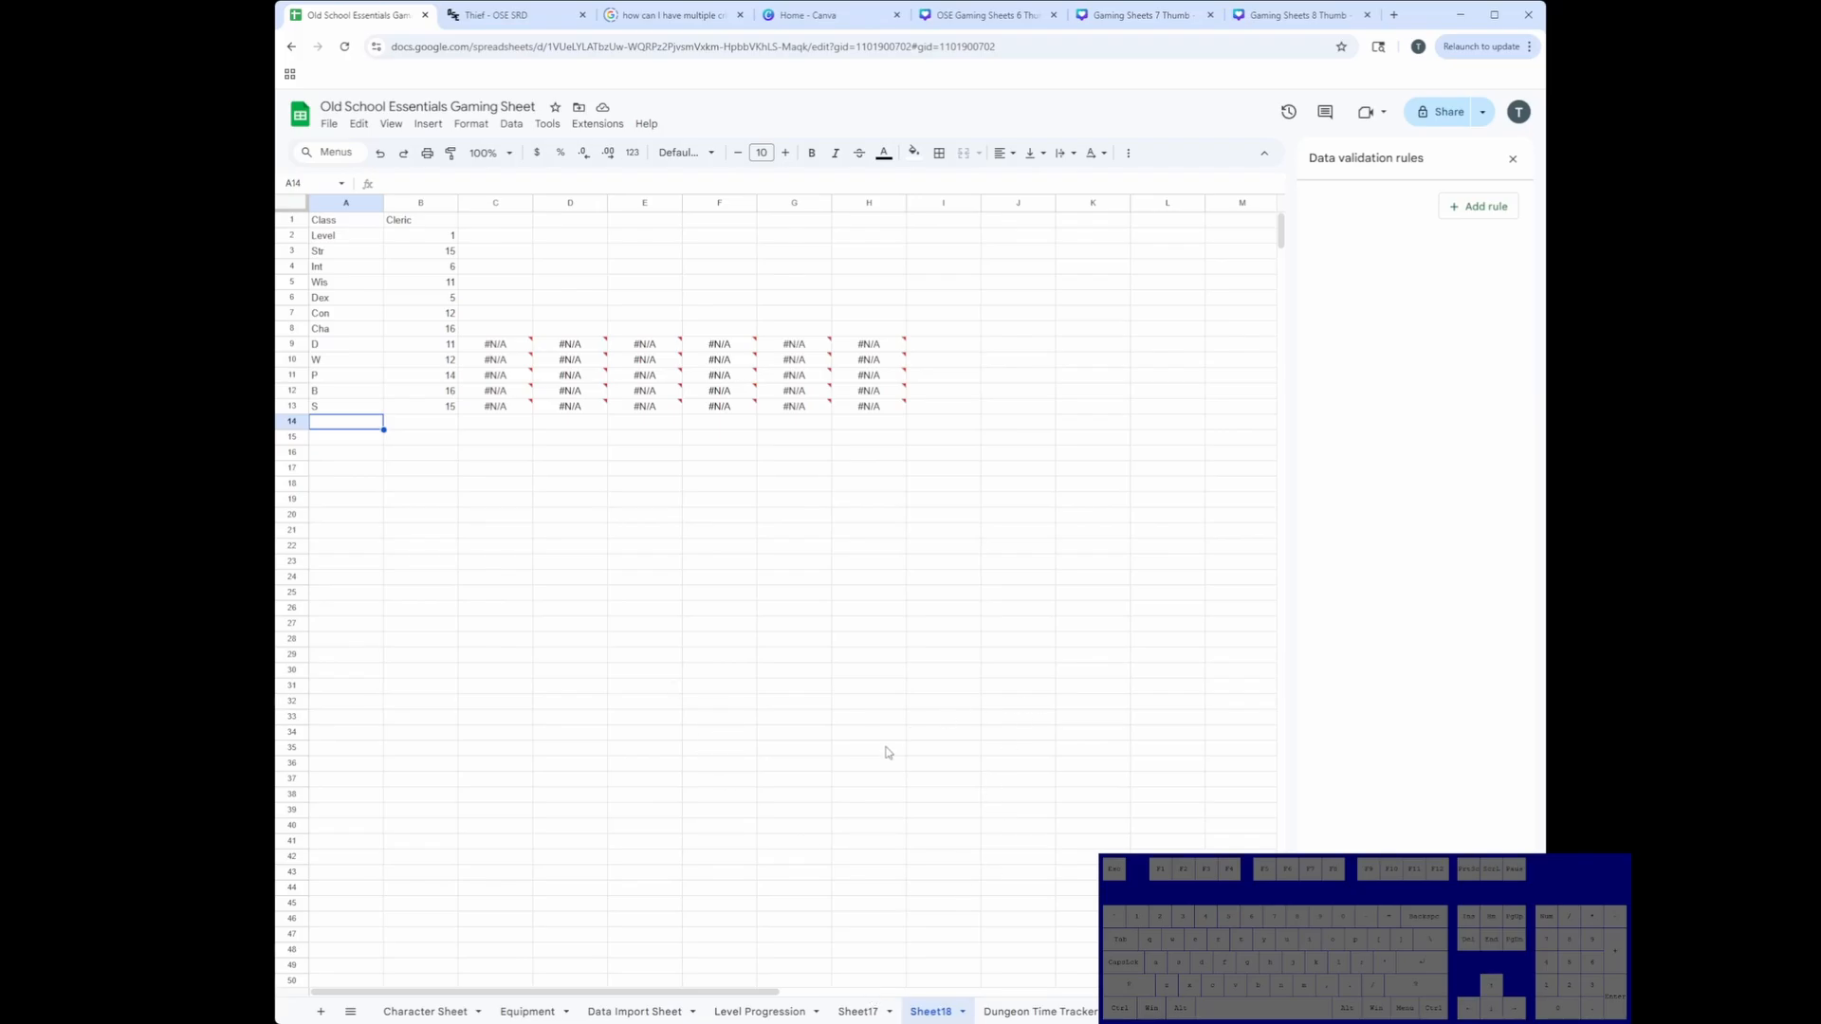
pyautogui.click(858, 1012)
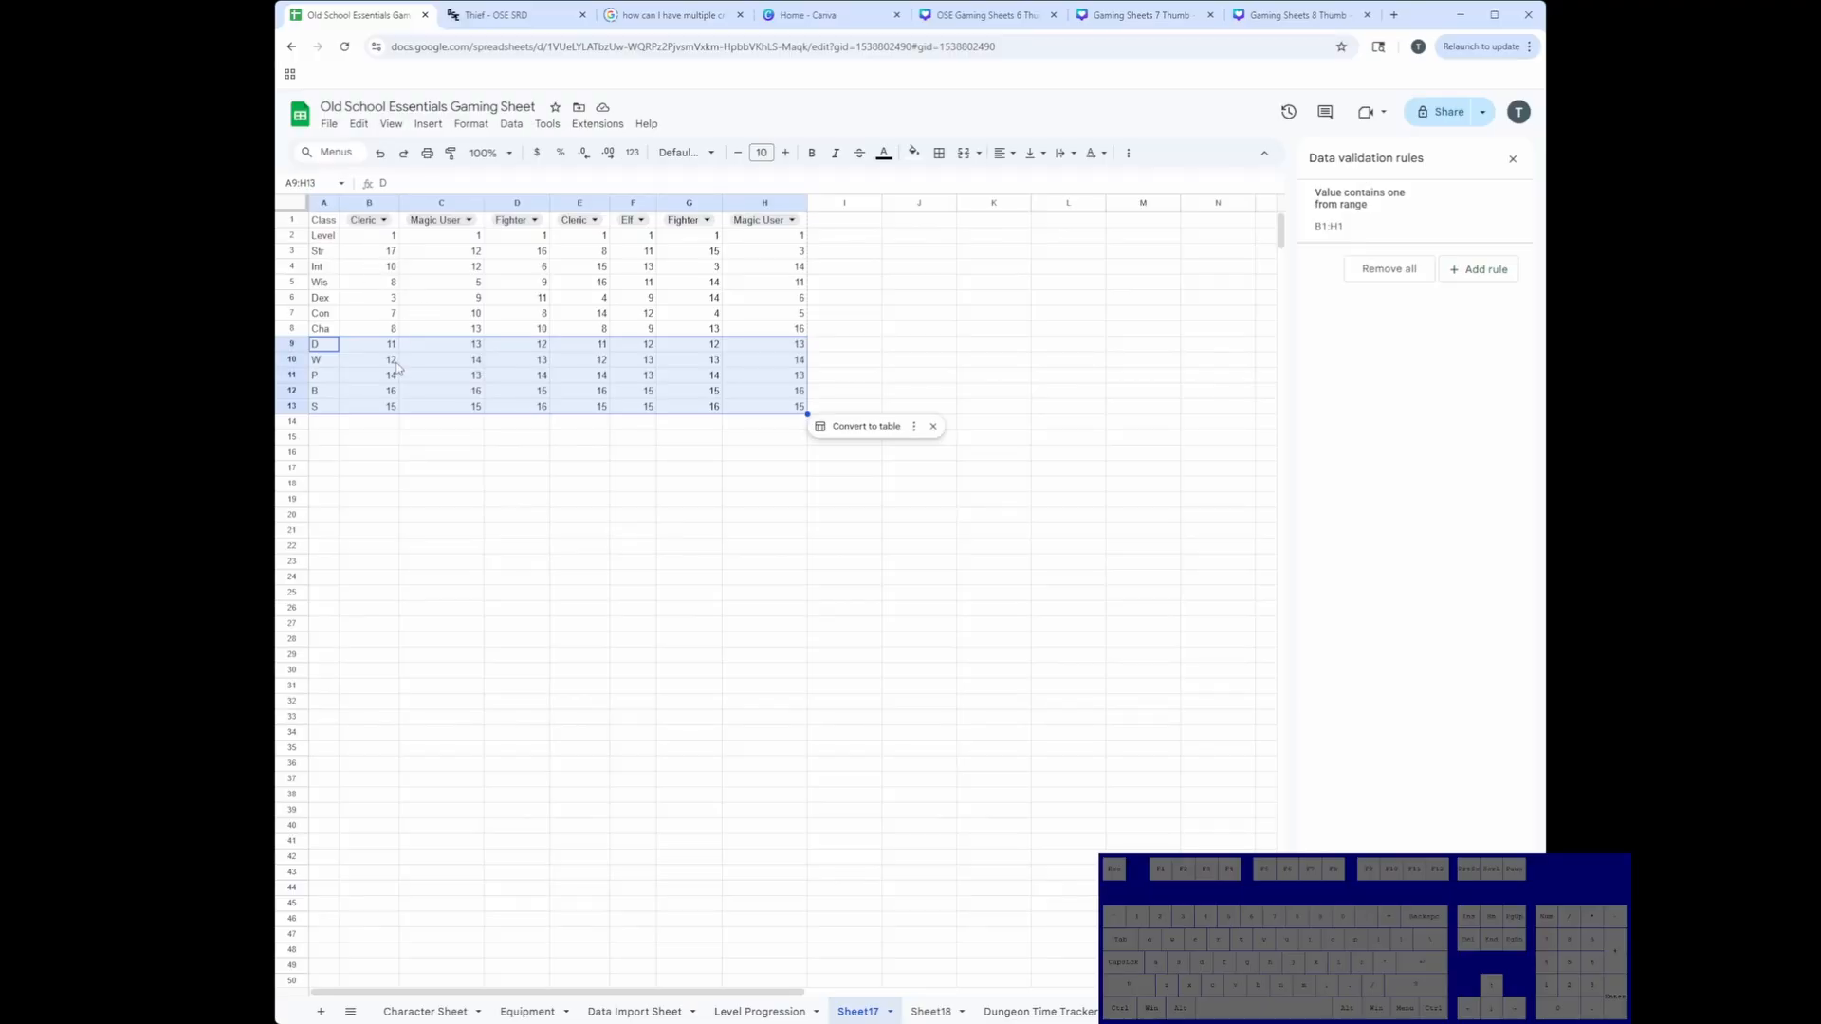
pyautogui.click(295, 345)
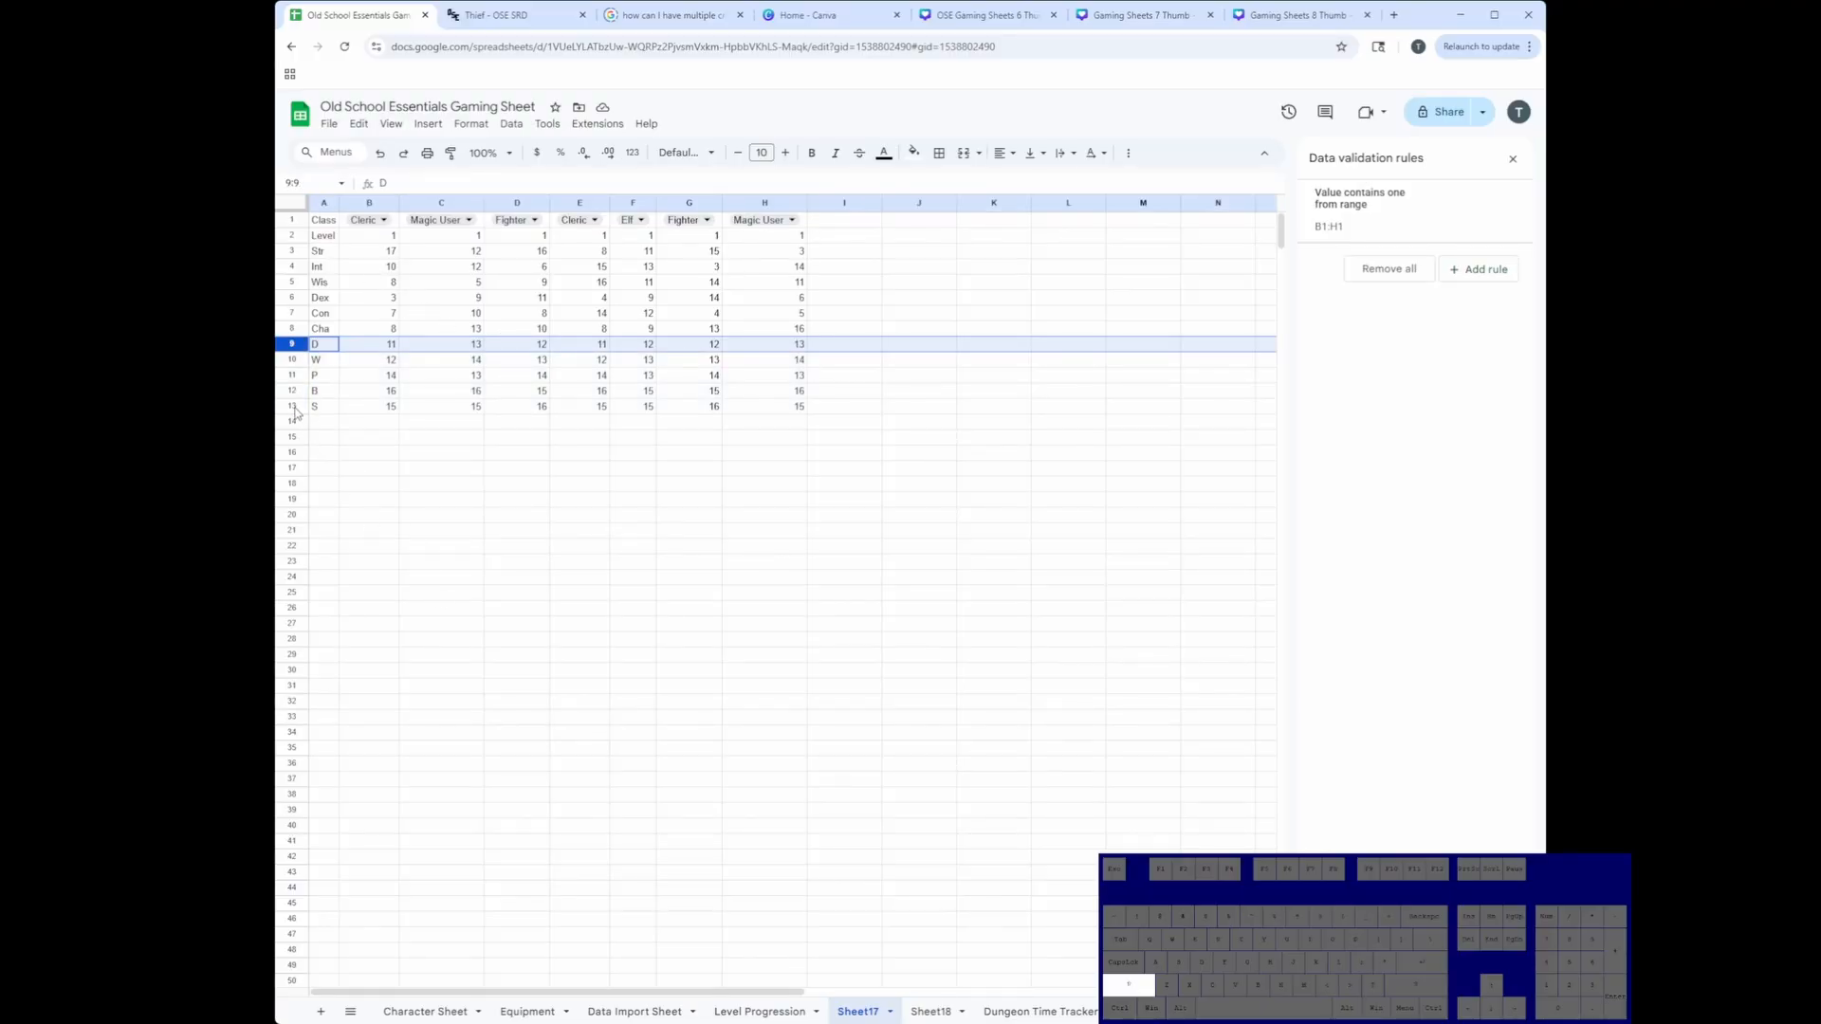
pyautogui.keyDown('shift'); pyautogui.click(295, 408); pyautogui.keyUp('shift')
pyautogui.rightClick(294, 408)
pyautogui.click(450, 588)
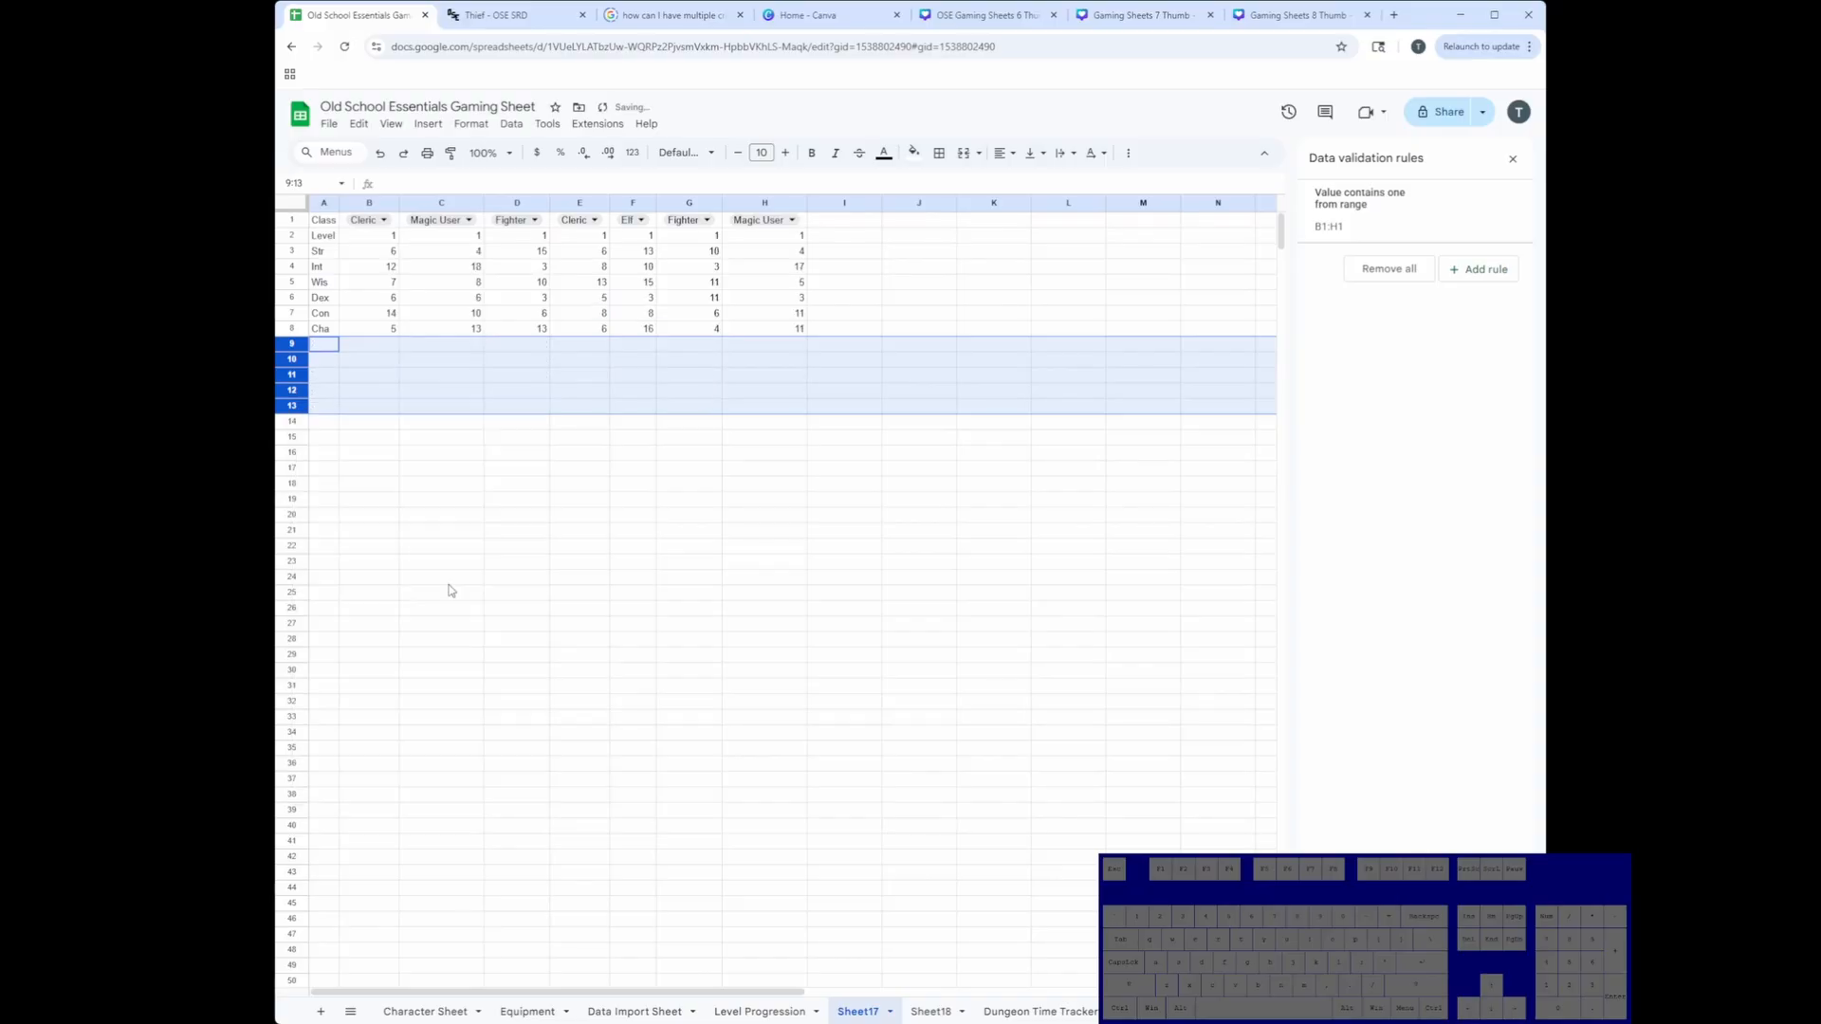
pyautogui.click(589, 530)
pyautogui.moveTo(321, 243); pyautogui.dragTo(782, 341)
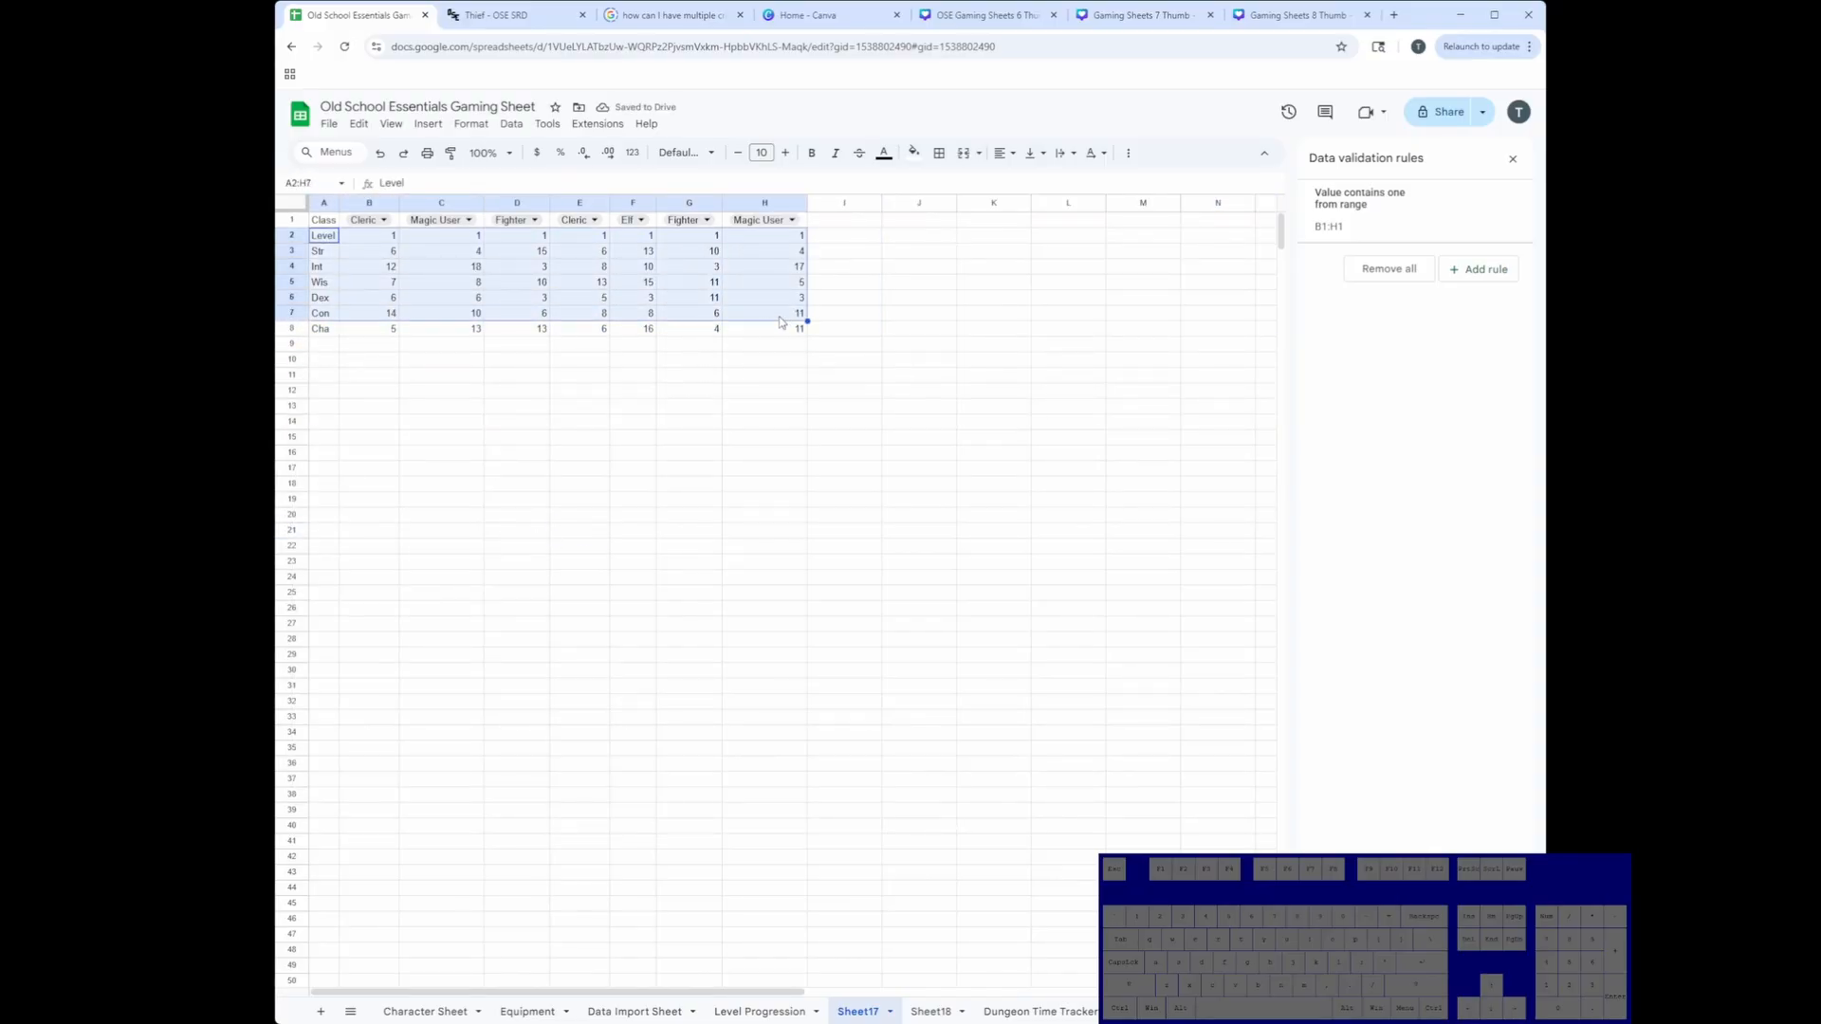
pyautogui.click(800, 315)
# Step: Rename Sheet17 as "Stat Generation" and return to Sheet18
pyautogui.click(890, 1012)
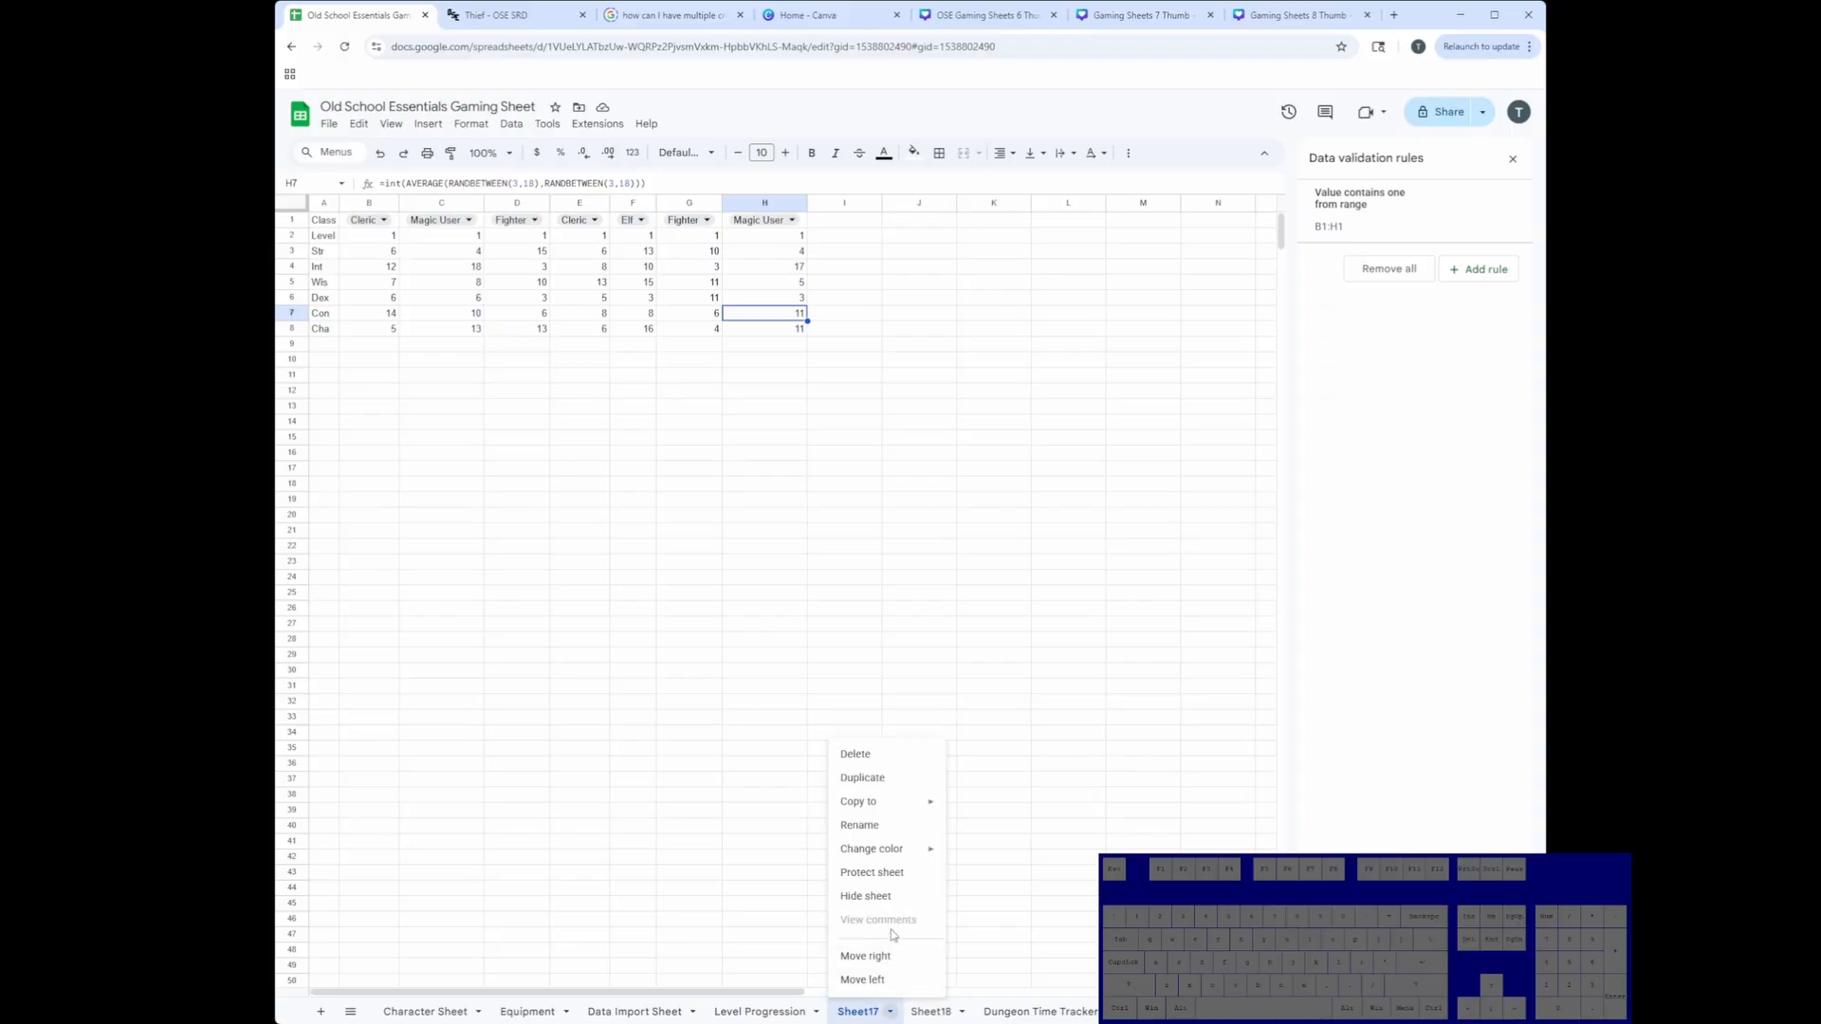
pyautogui.click(893, 826)
pyautogui.write('Stat Genber')
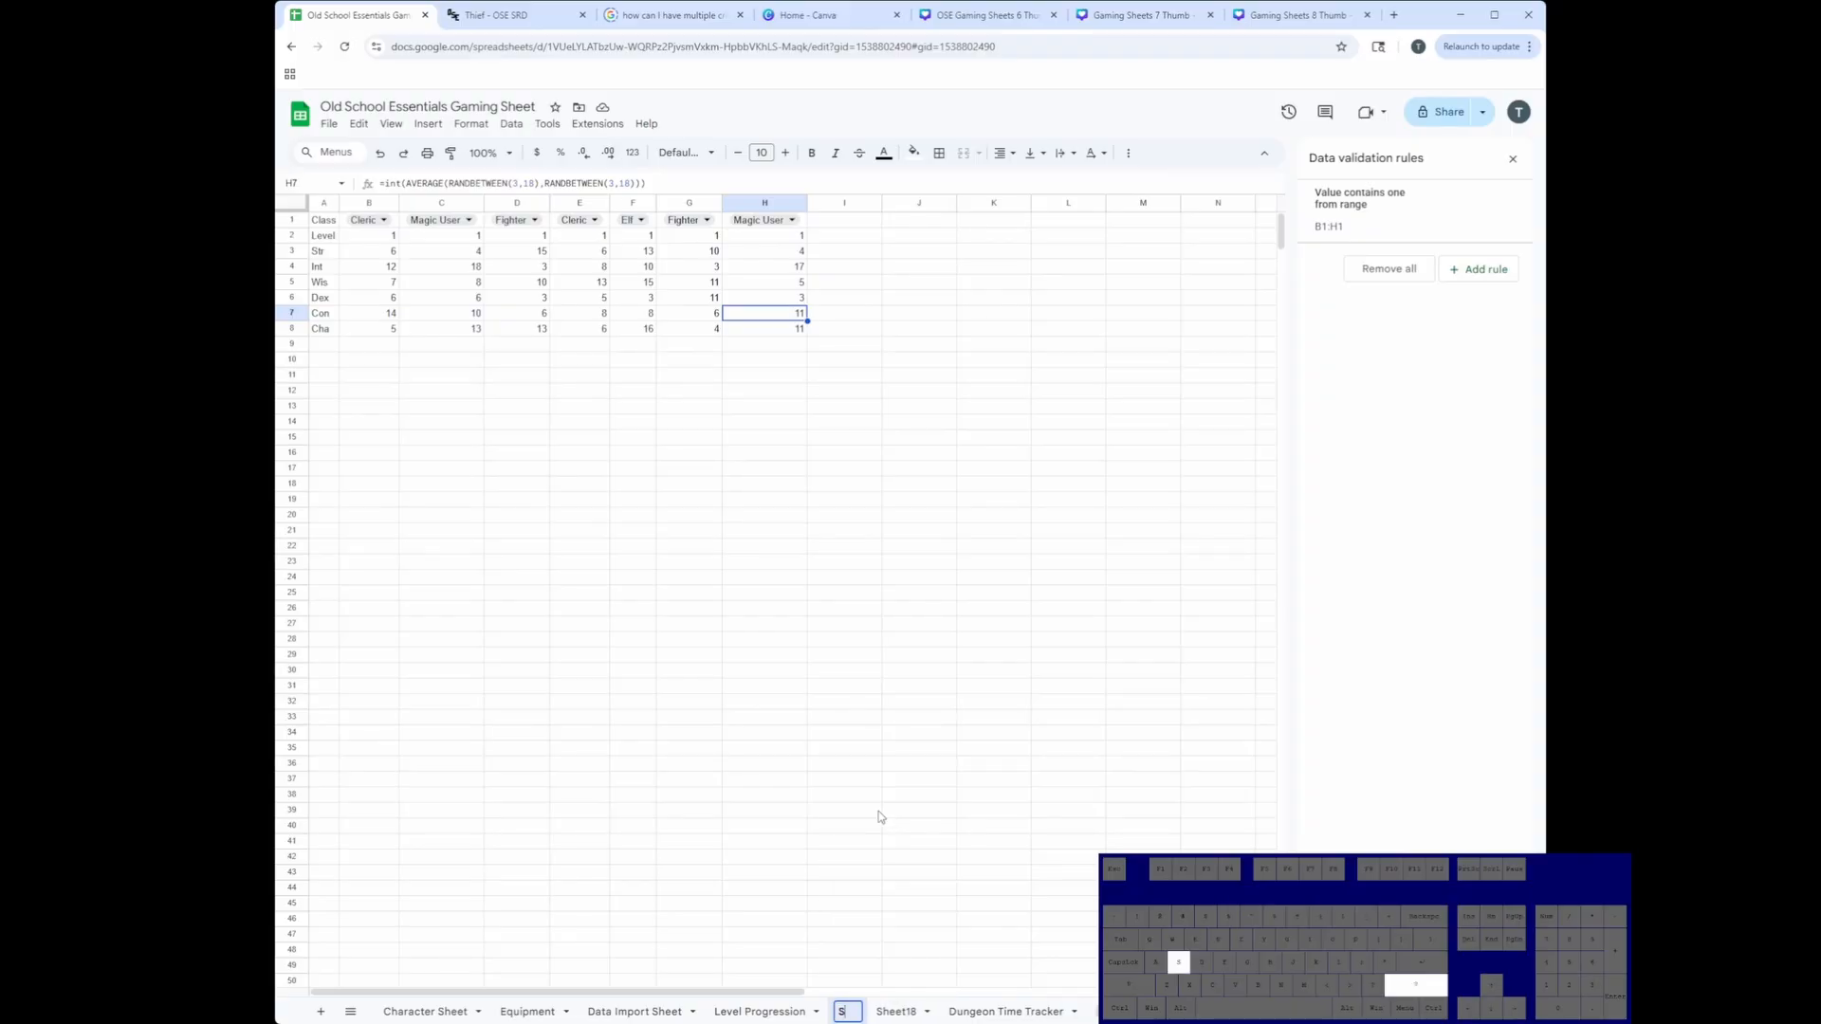
pyautogui.press('BackSpace')
pyautogui.press('BackSpace')
pyautogui.press('BackSpace')
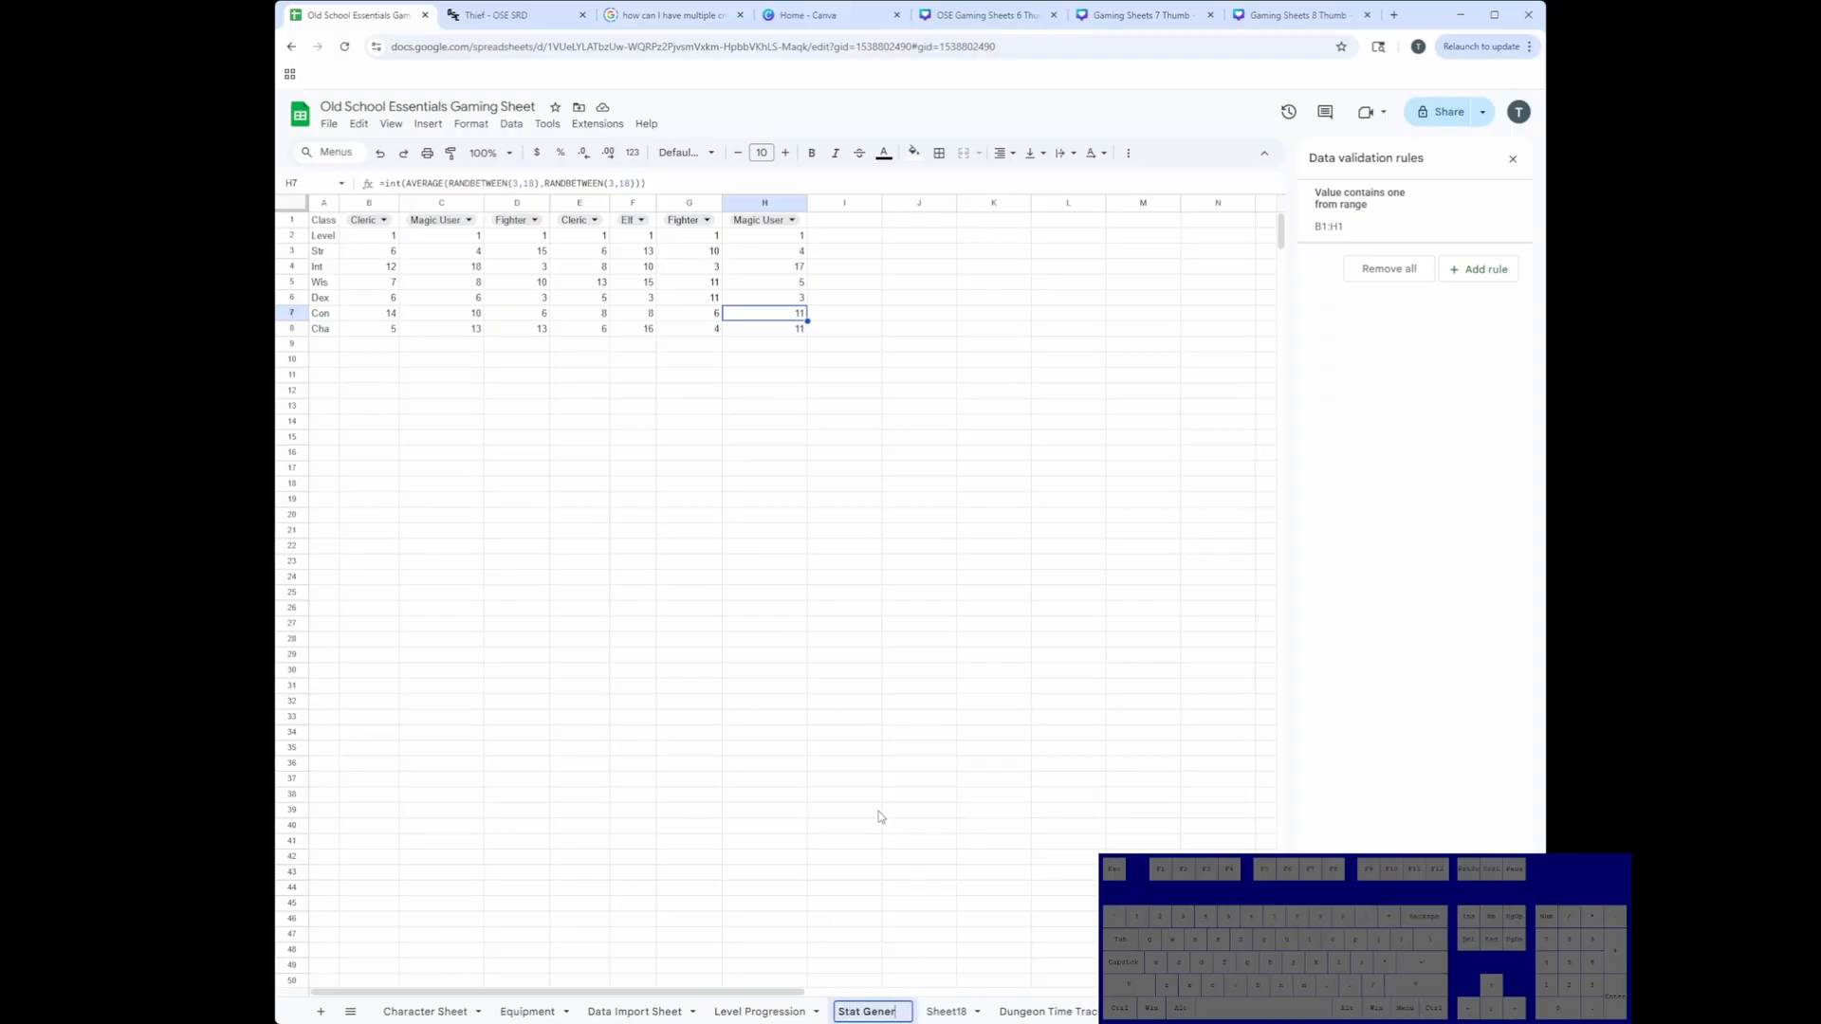
pyautogui.write('eration')
pyautogui.press('Return')
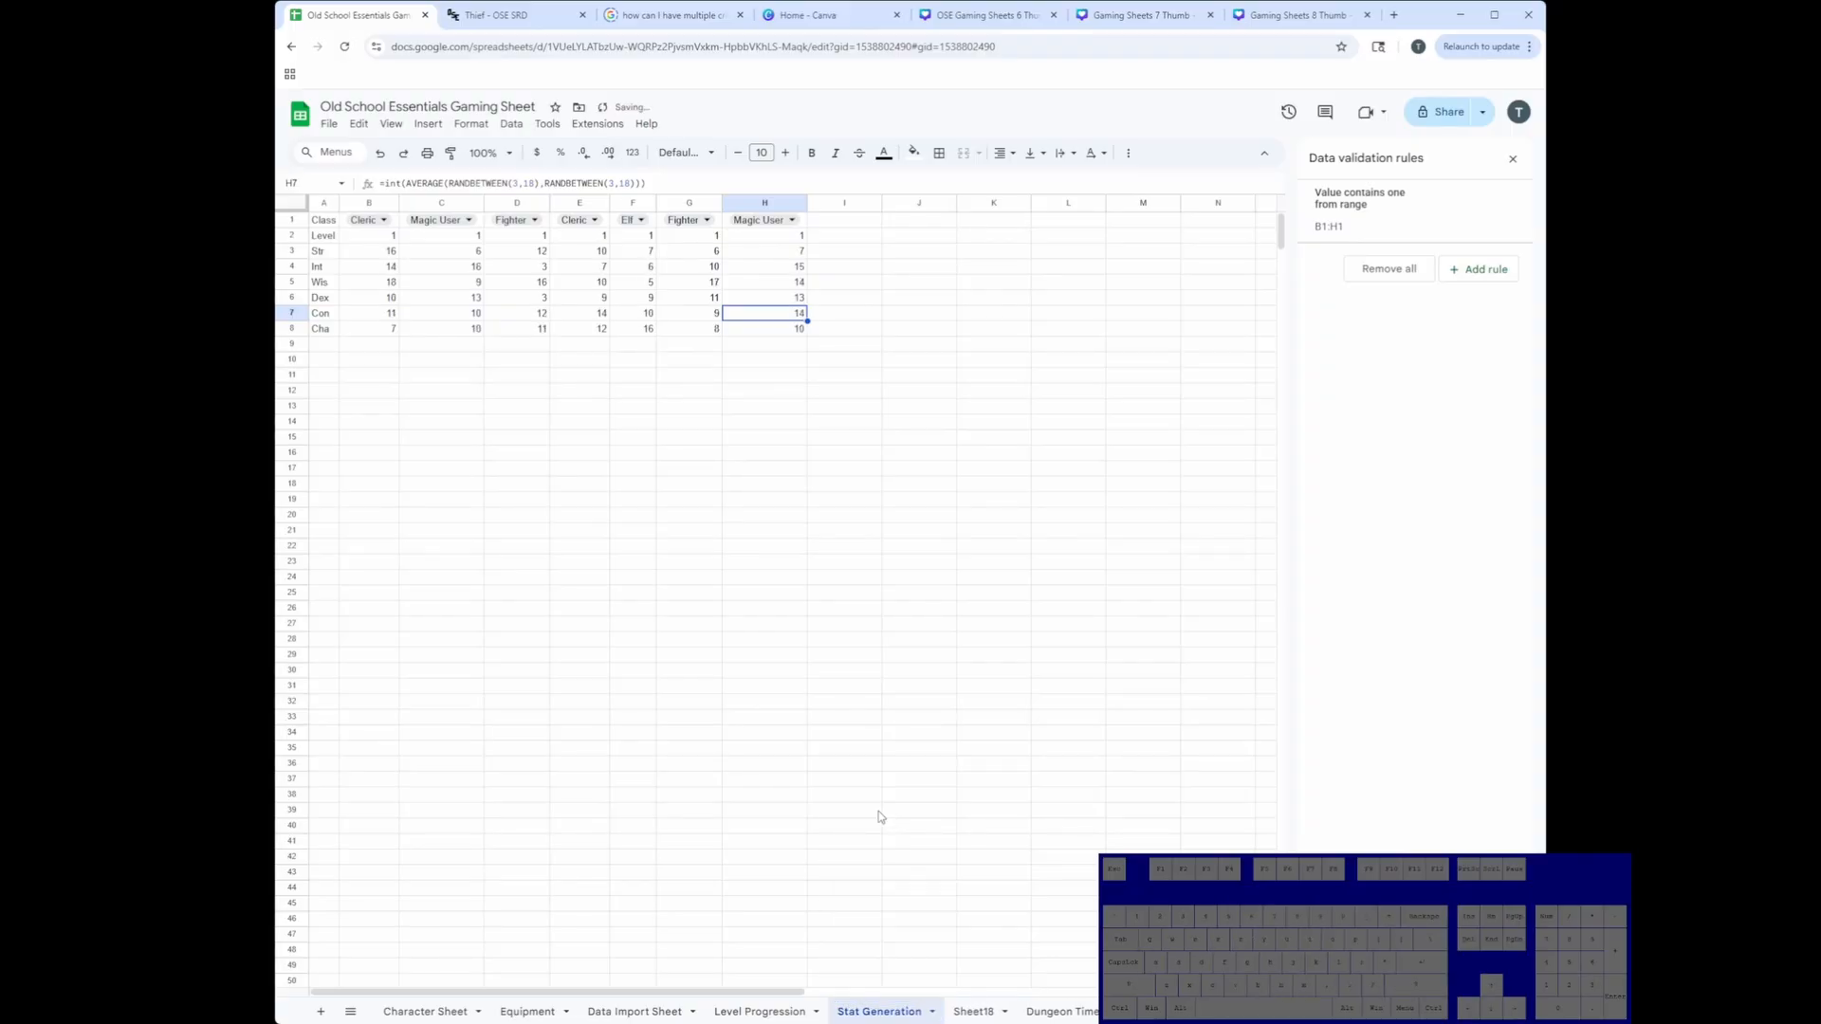
pyautogui.click(969, 1012)
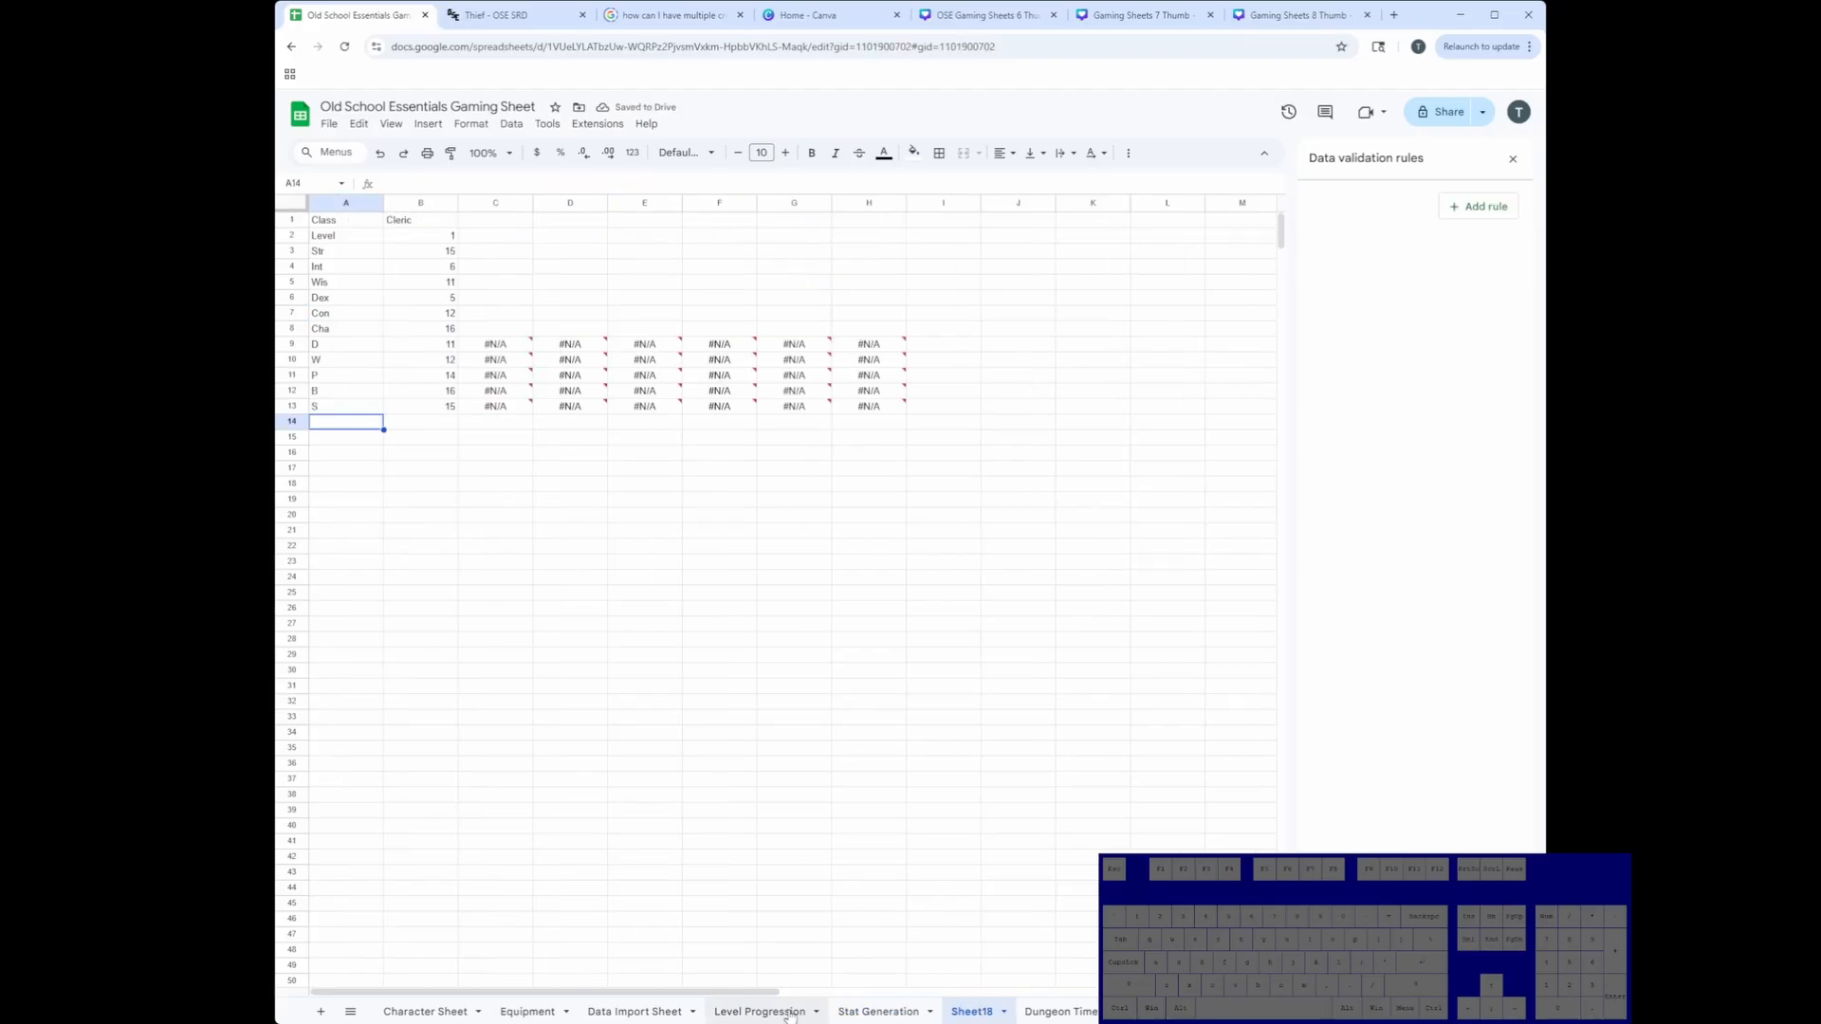
pyautogui.write('XP\tHD\tTHAC0\t1\t2\t3\t4\t5\t6')
pyautogui.hotkey('ctrl', 'z')
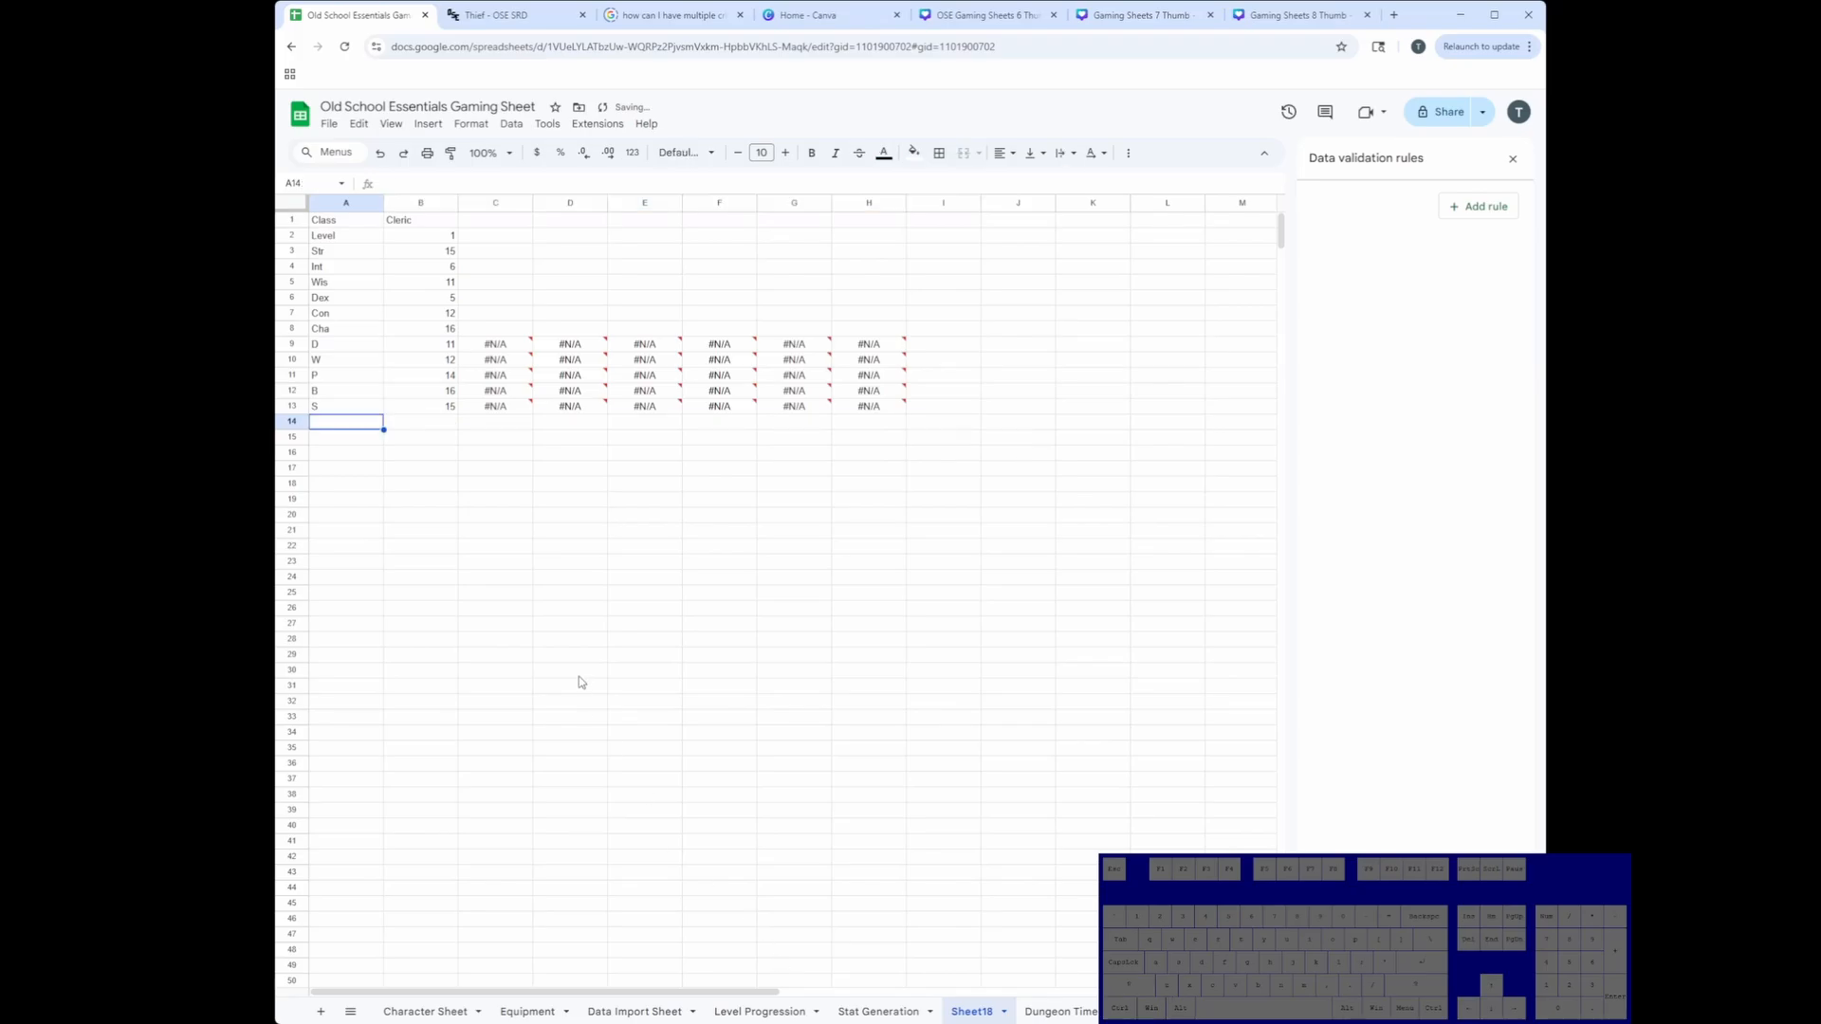
pyautogui.click(1034, 438)
pyautogui.write('XP\tHD\tTHAC0\t1\t2\t3\t4\t5\t6')
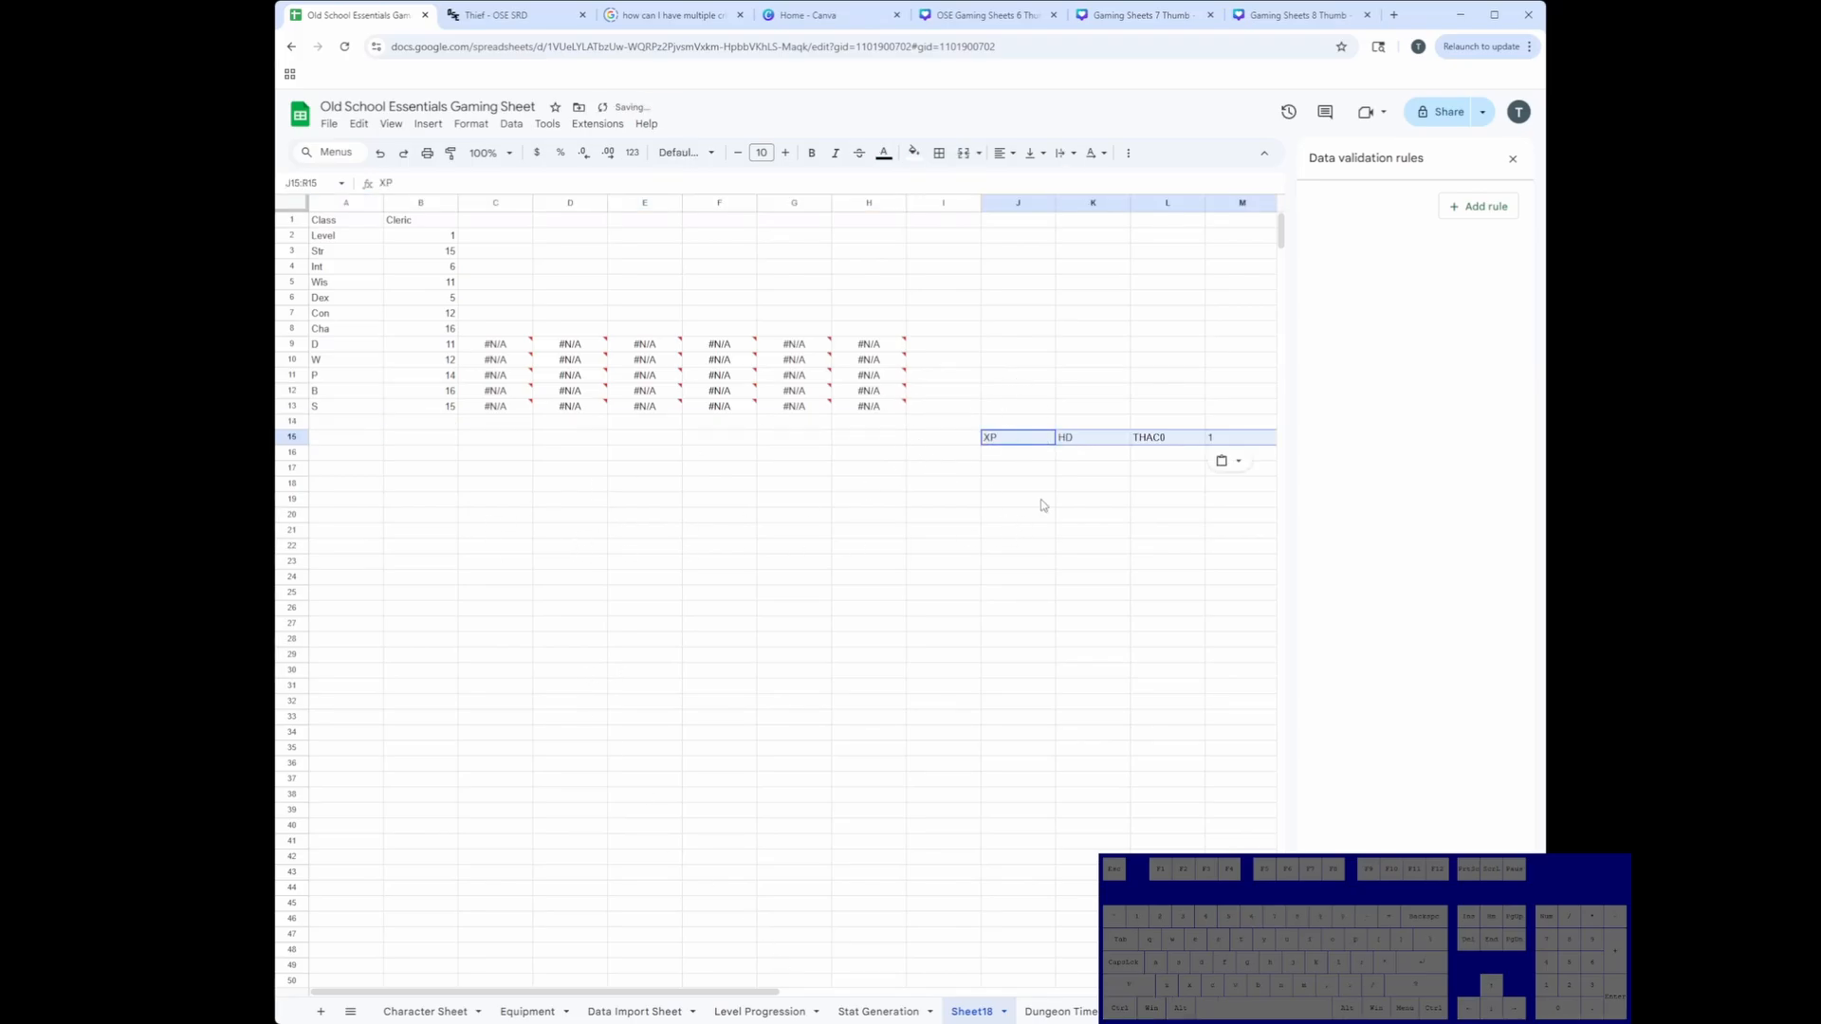
pyautogui.click(567, 516)
pyautogui.hotkey('ctrl', 'z')
# Step: Paste the copied headers as a row starting at C20 and list them vertically from A14 with a TOCOL formula on C20:K20
pyautogui.click(530, 517)
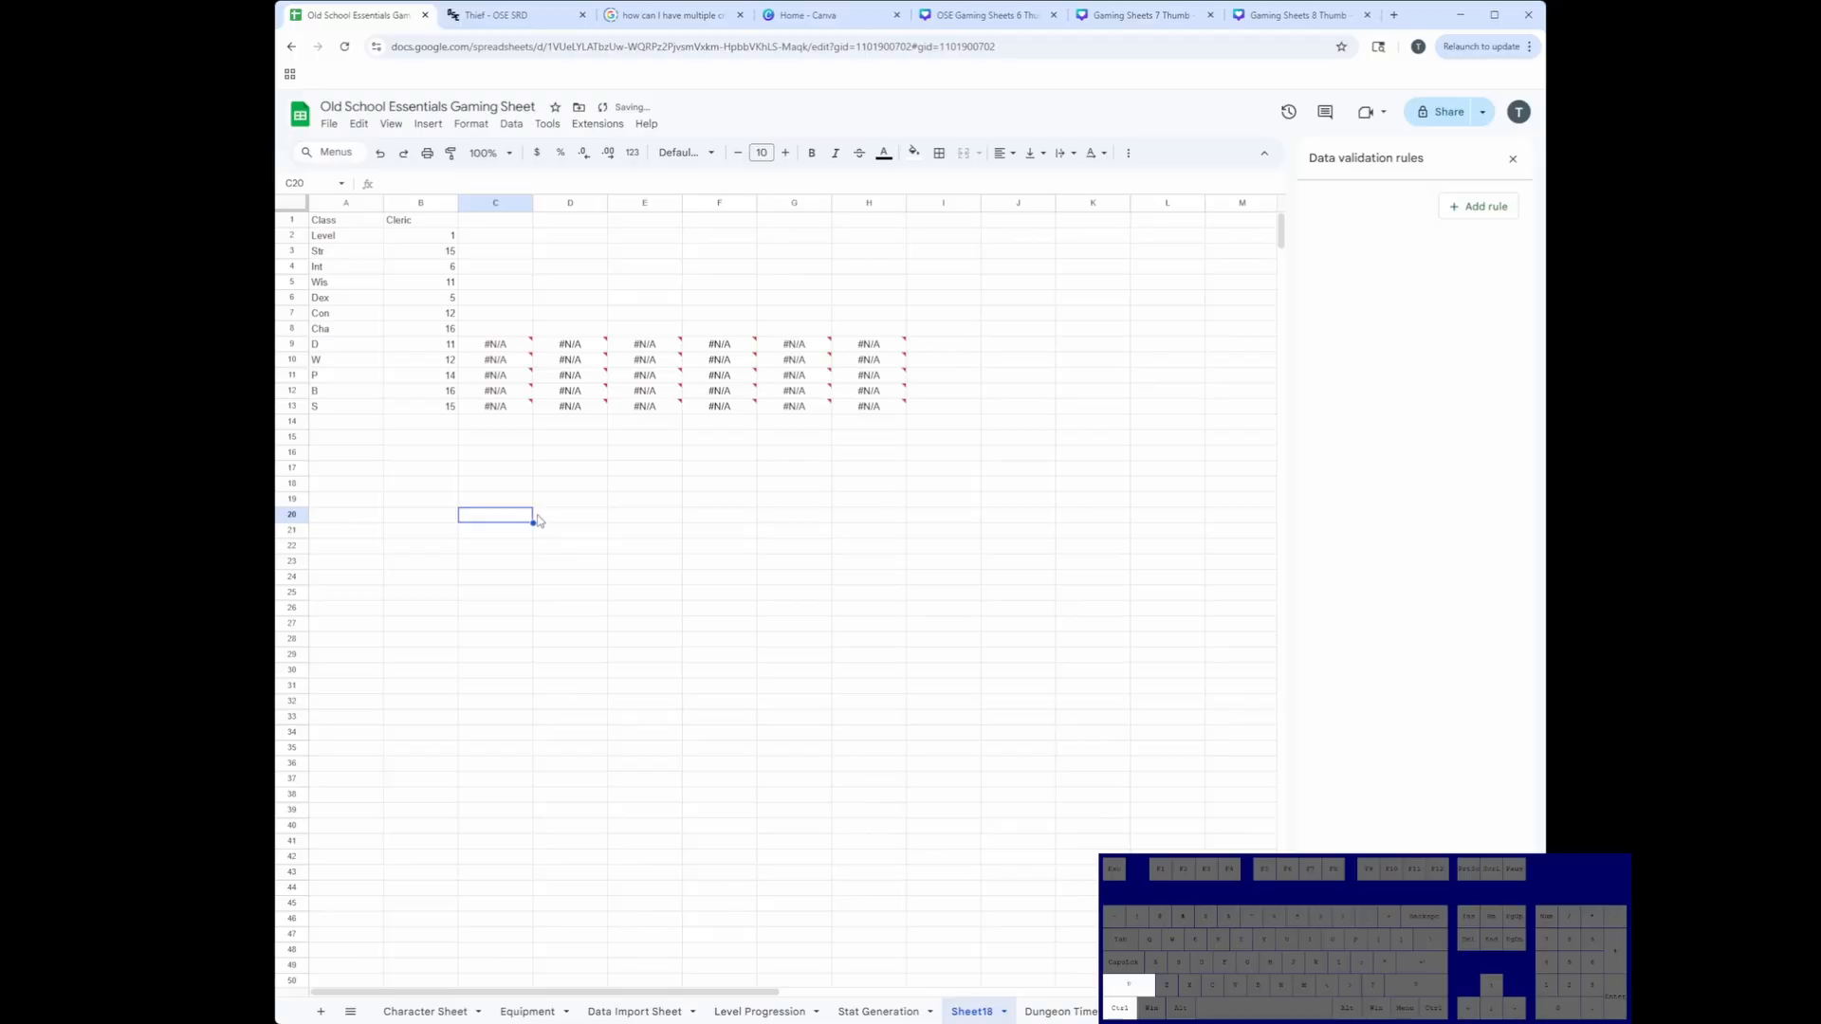
pyautogui.write('XP\tHD\tTHAC0\t1\t2\t3\t4\t5\t6')
pyautogui.click(337, 429)
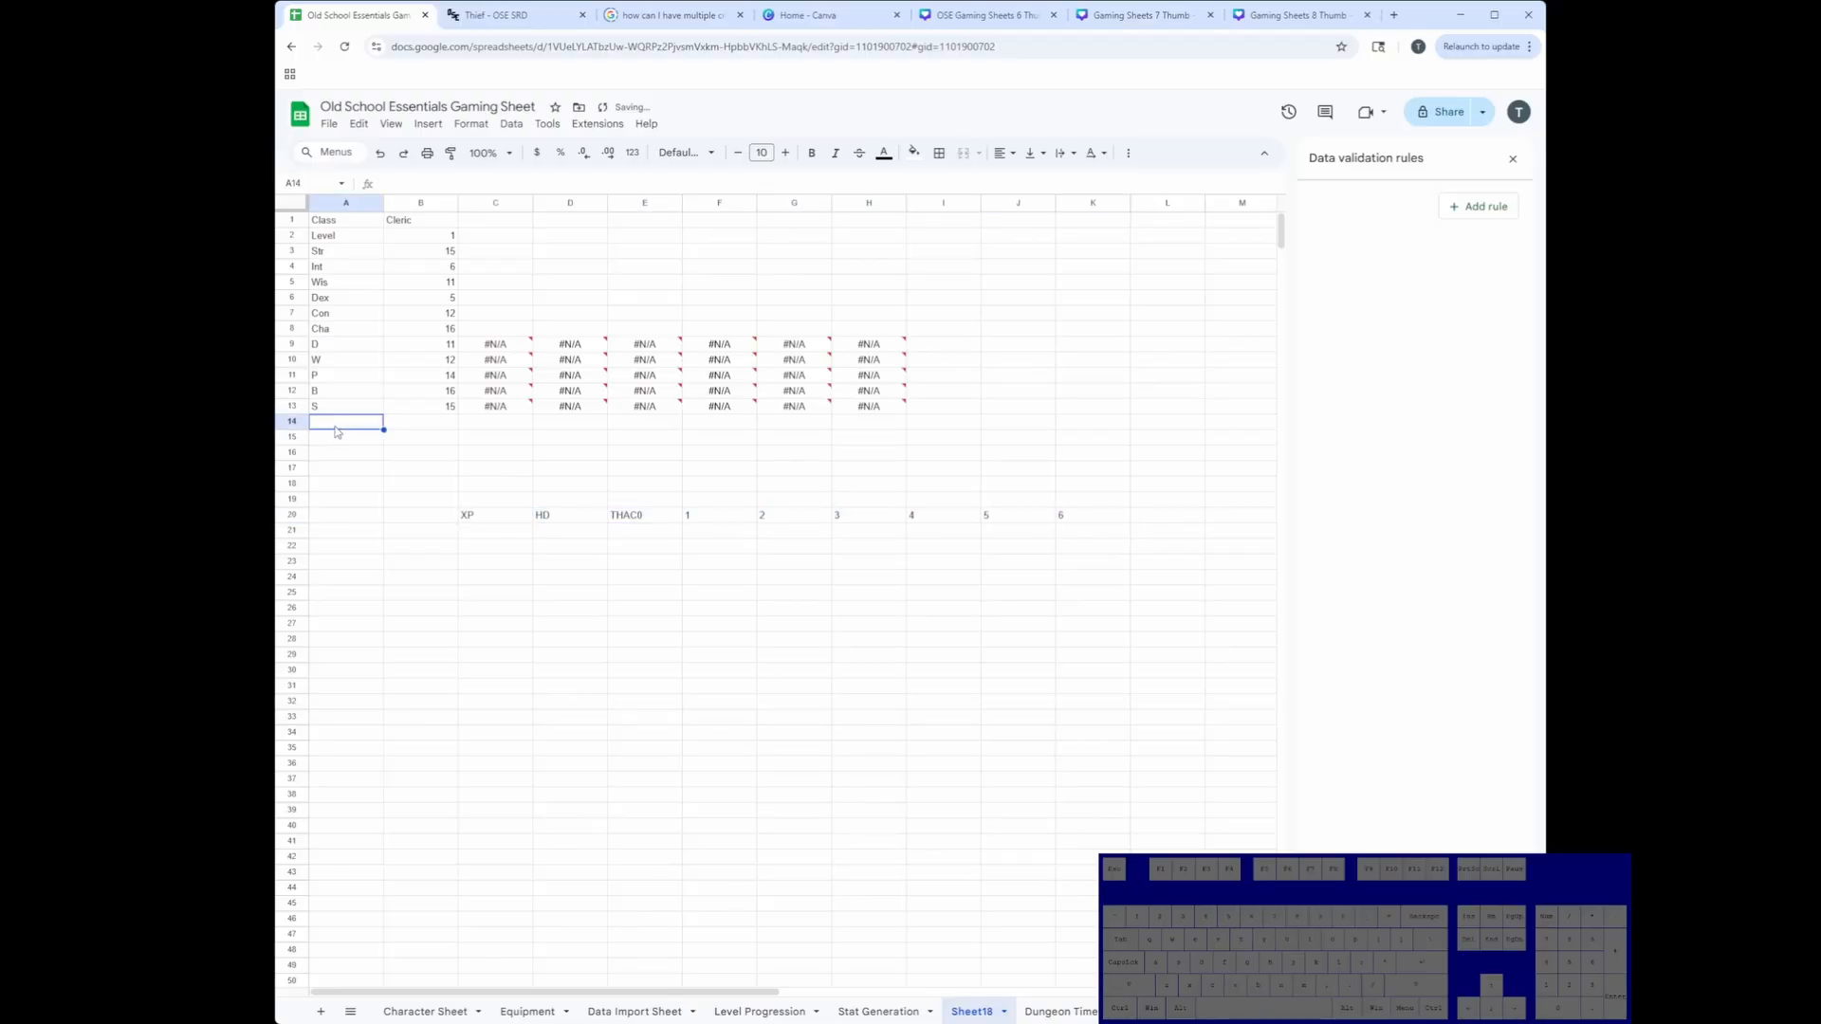
pyautogui.write('=TOCOL(')
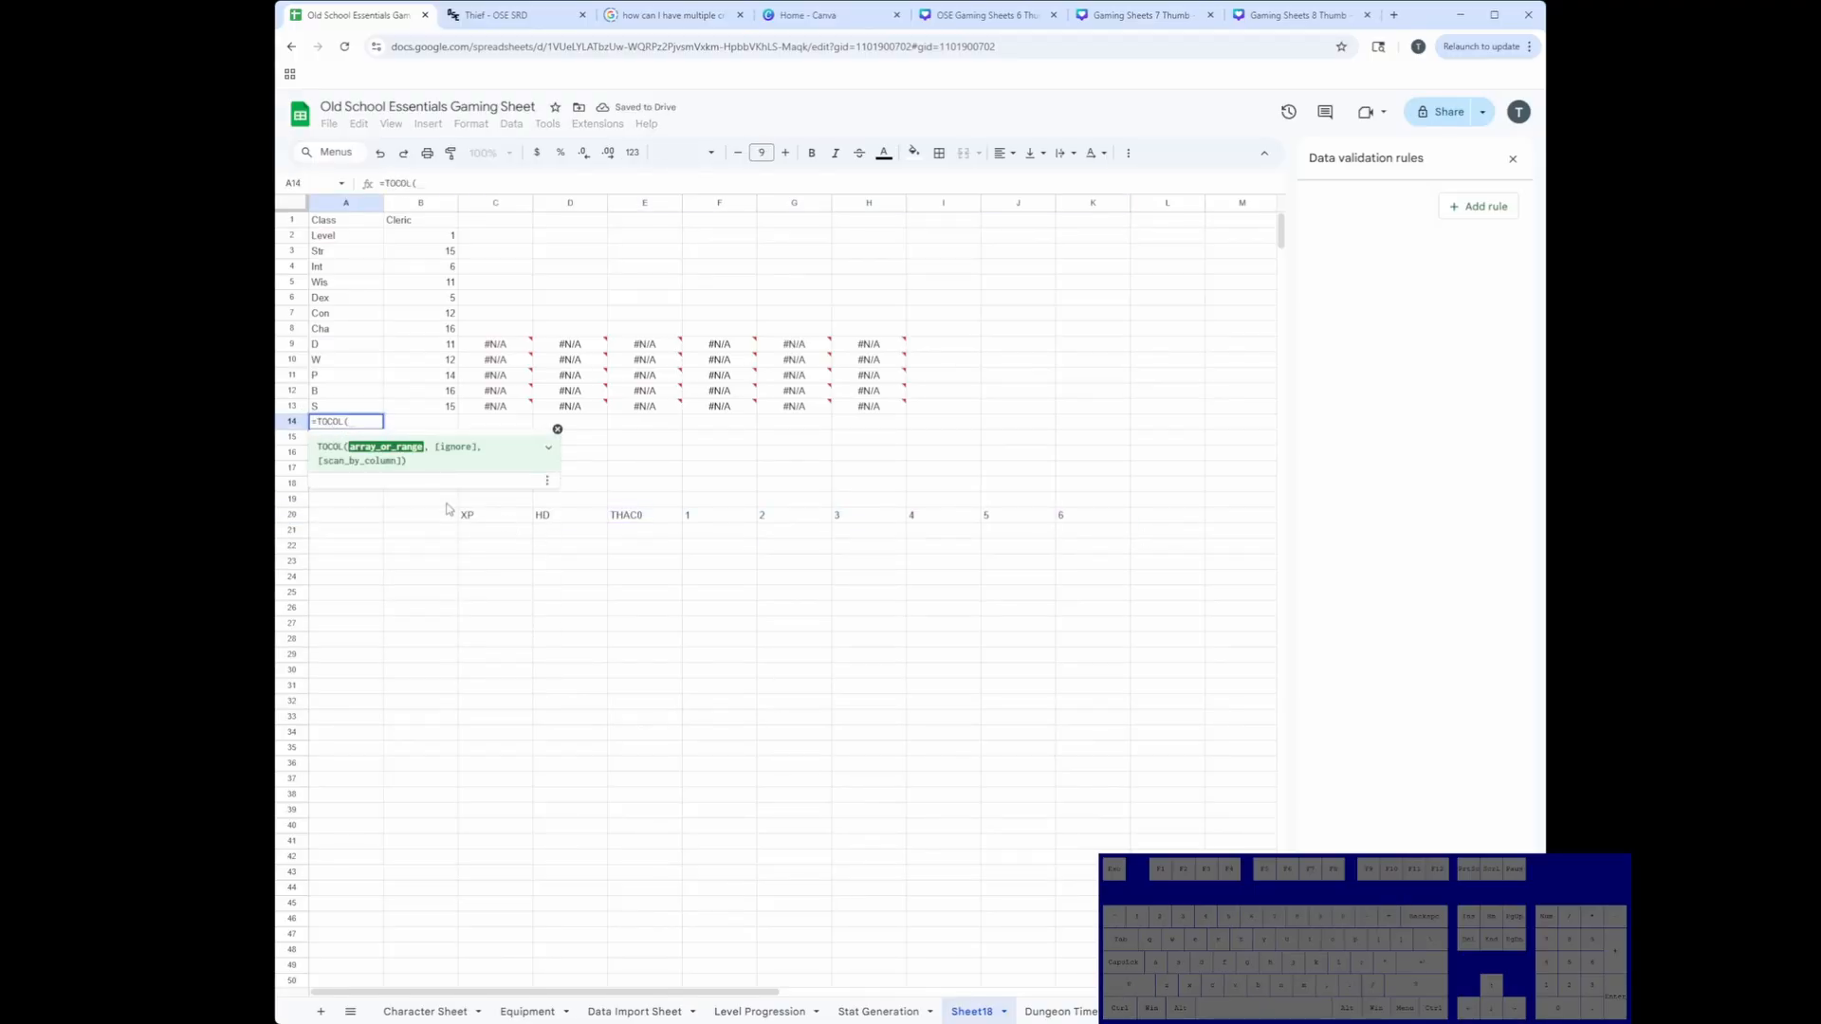
pyautogui.moveTo(469, 515); pyautogui.dragTo(1091, 516)
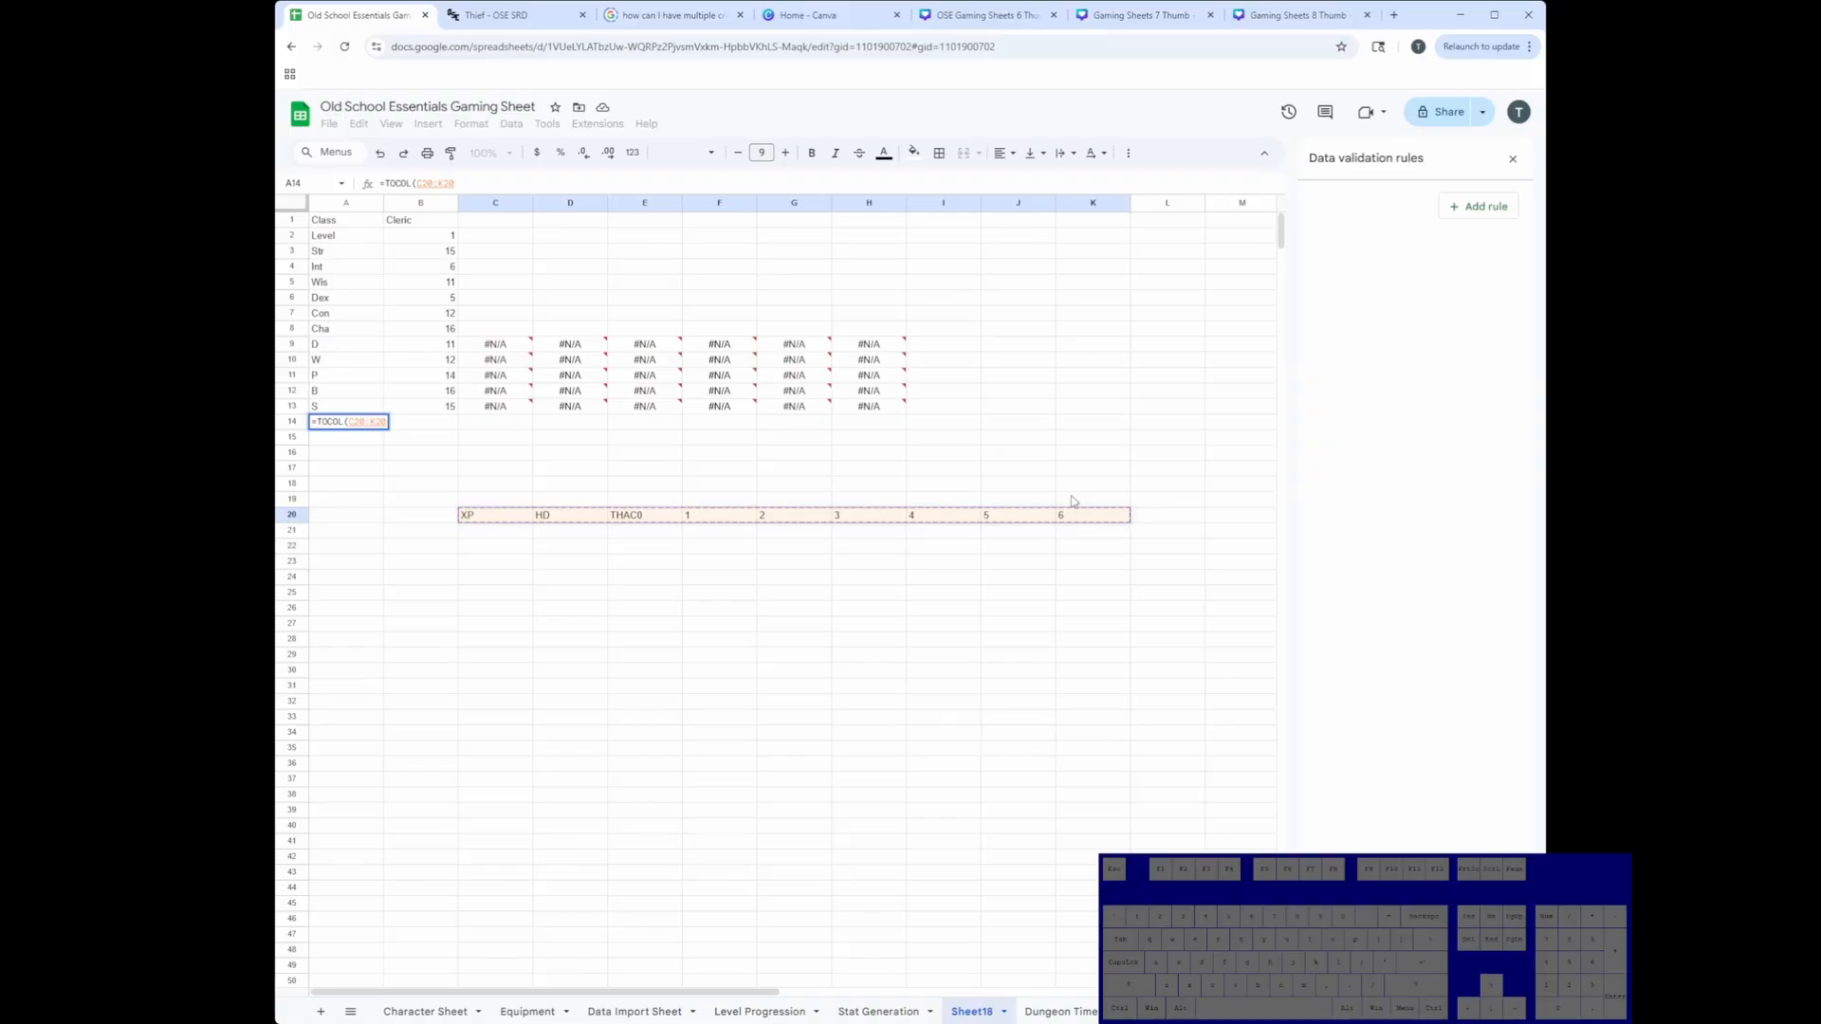
pyautogui.press('Return')
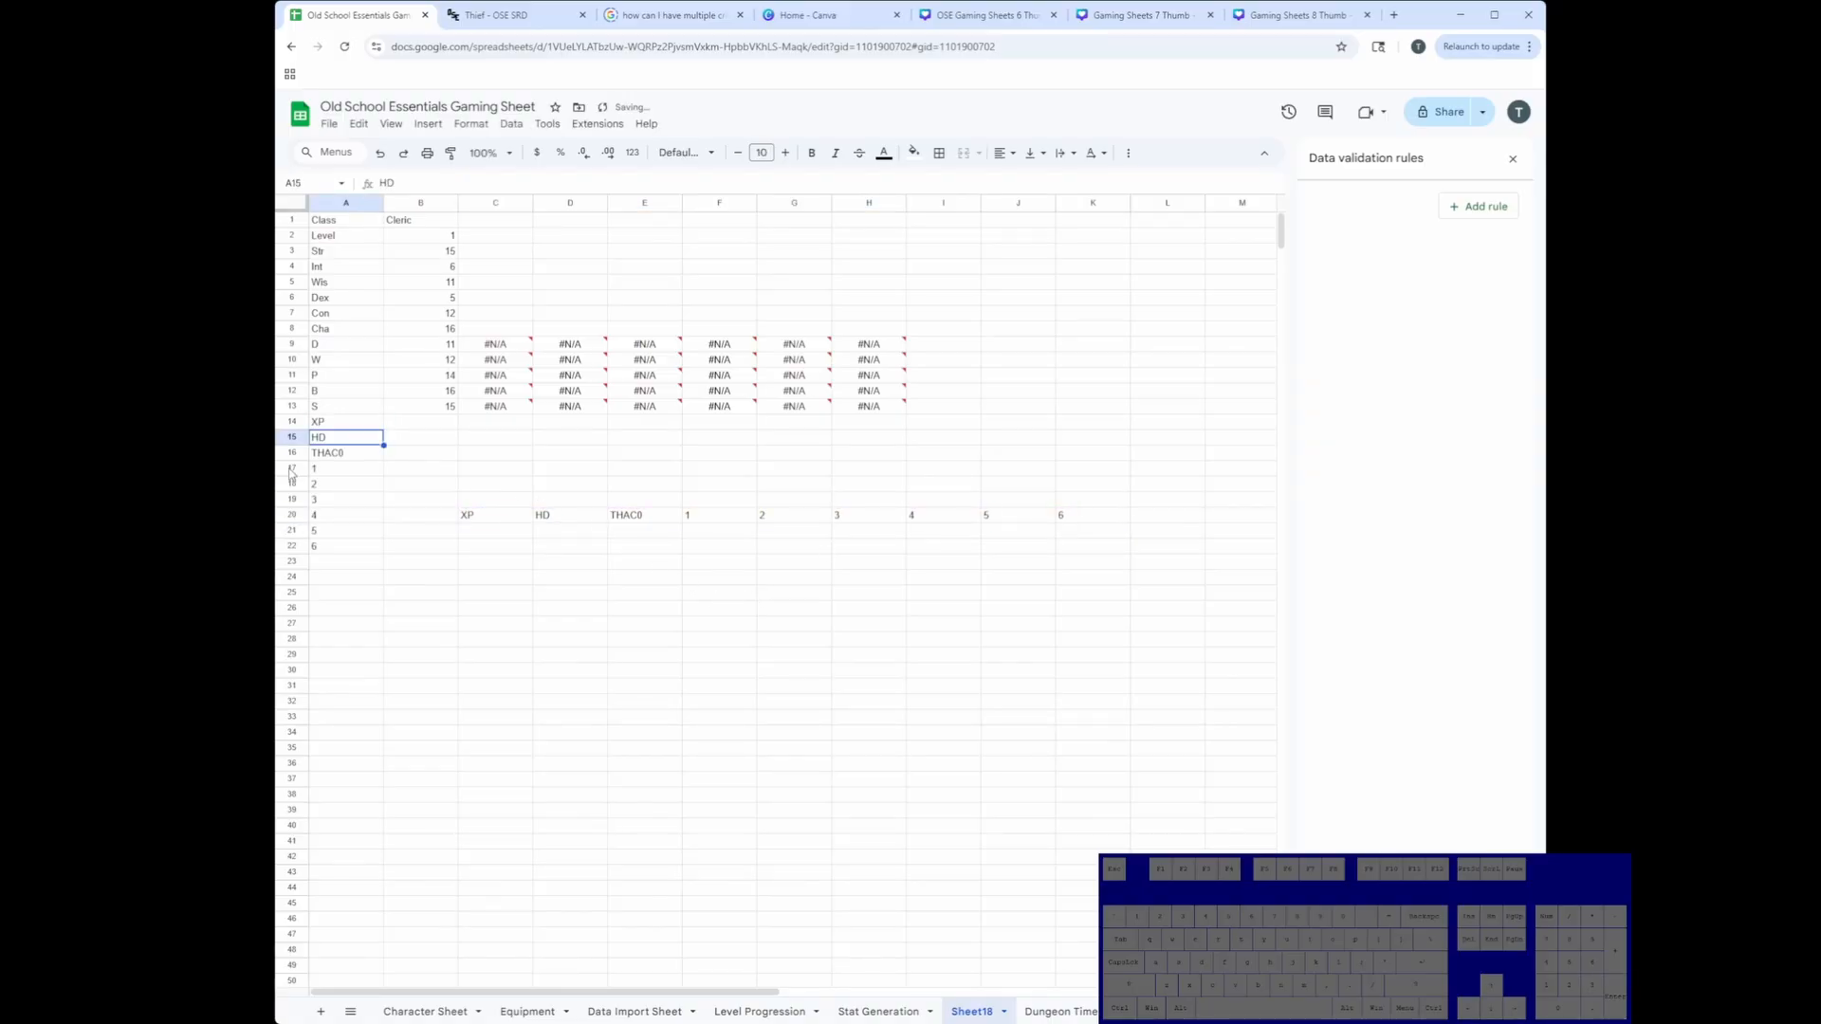
# Step: Convert the labels in A14:A22 to plain values and clear the helper headers in C20:K20
pyautogui.press('Up')
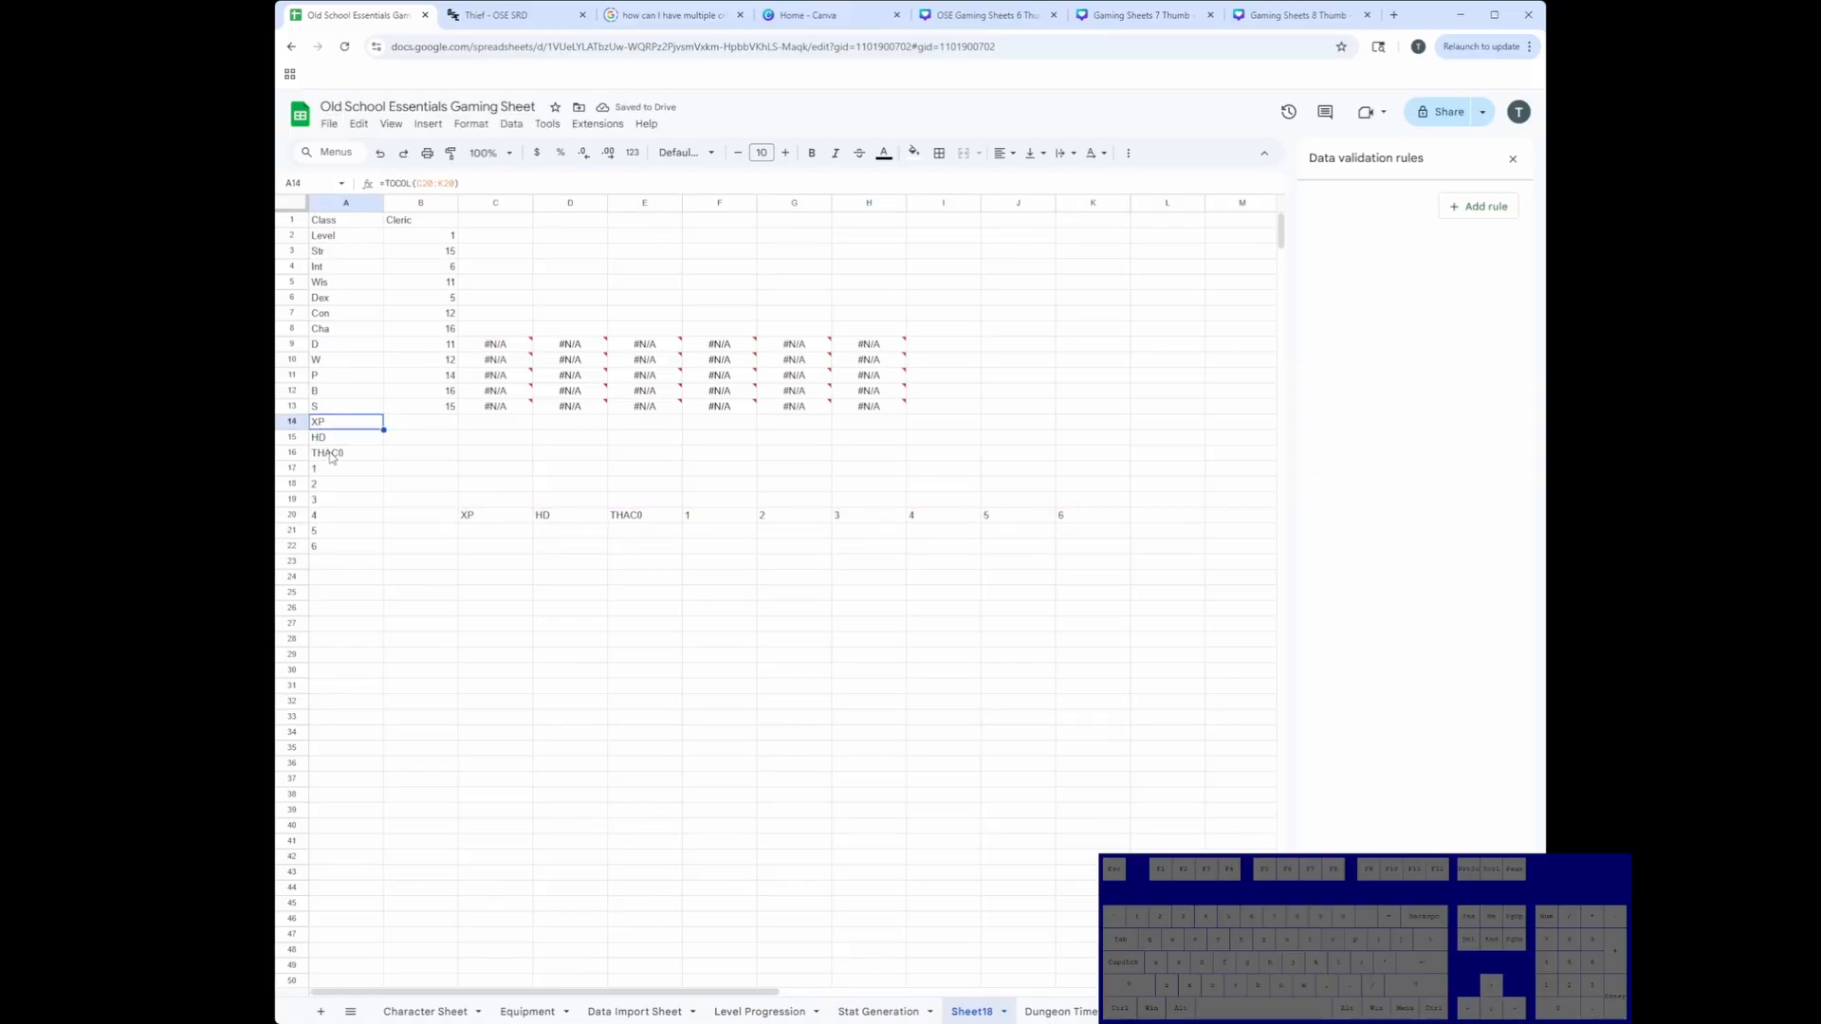
pyautogui.hotkey('ctrl', 'shift', 'Down')
pyautogui.hotkey('ctrl', 'c')
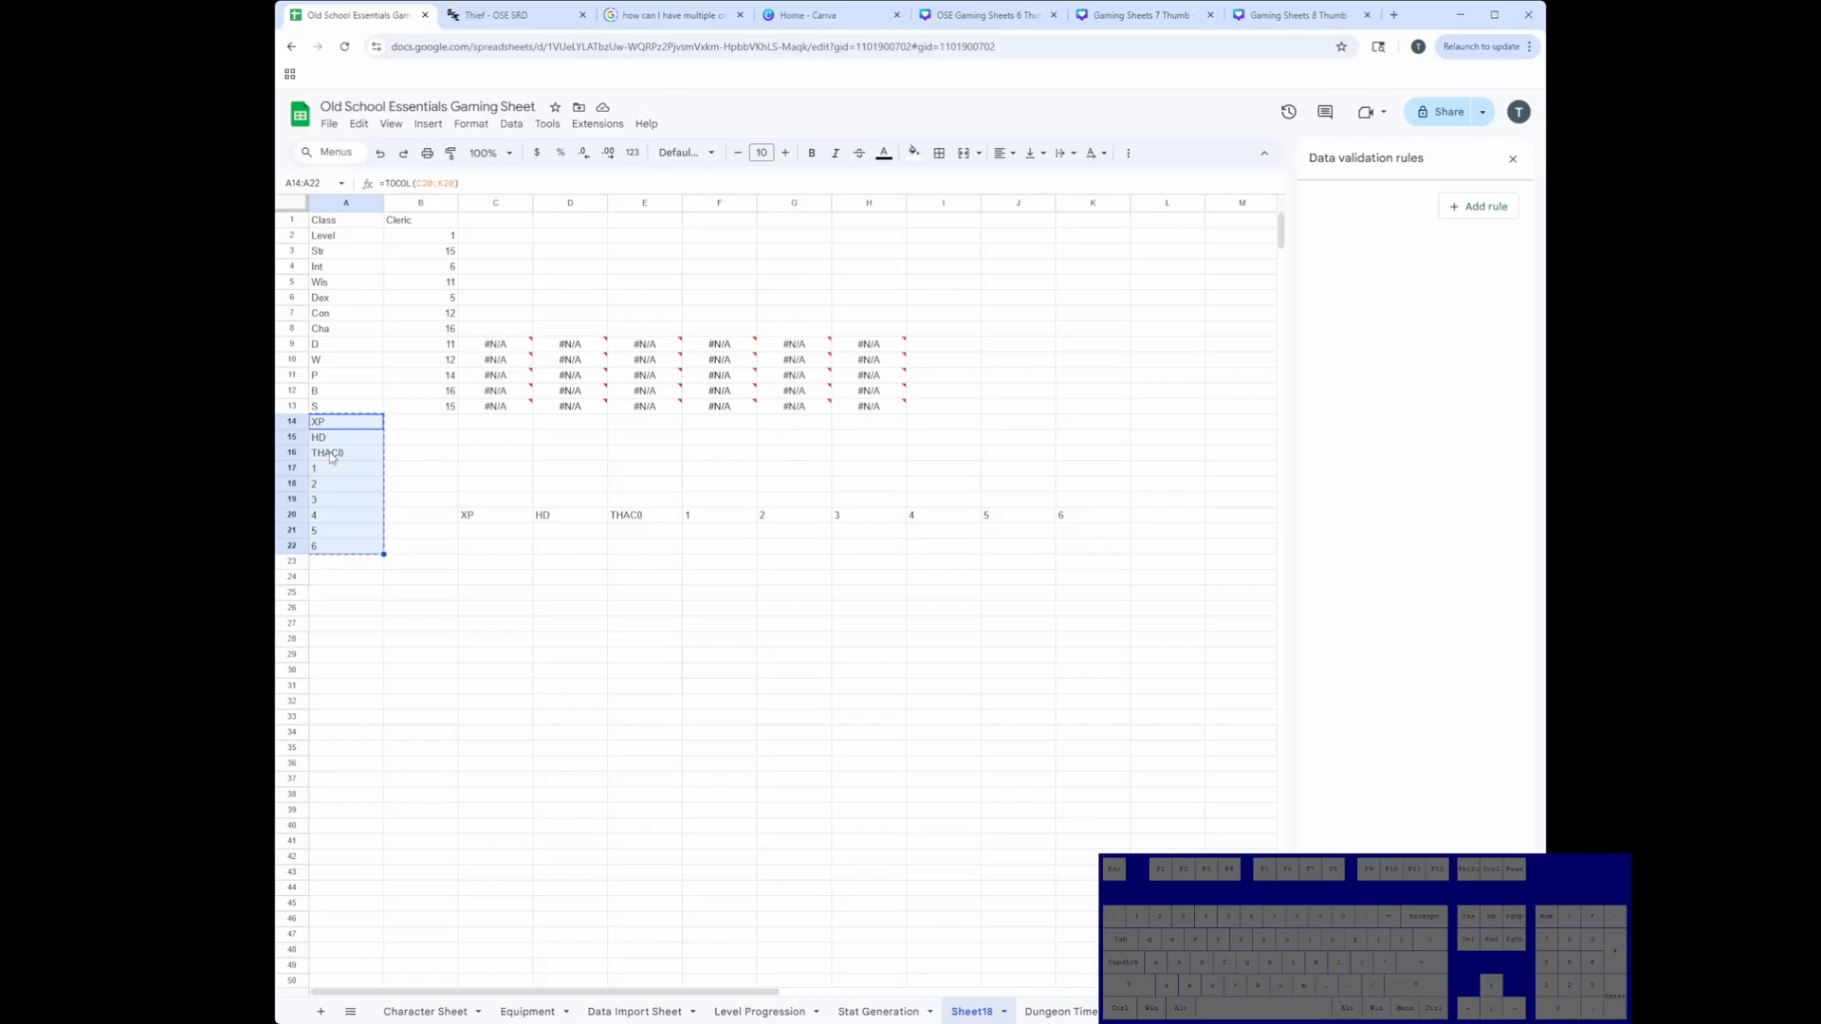
pyautogui.hotkey('ctrl', 'shift', 'v')
pyautogui.click(501, 521)
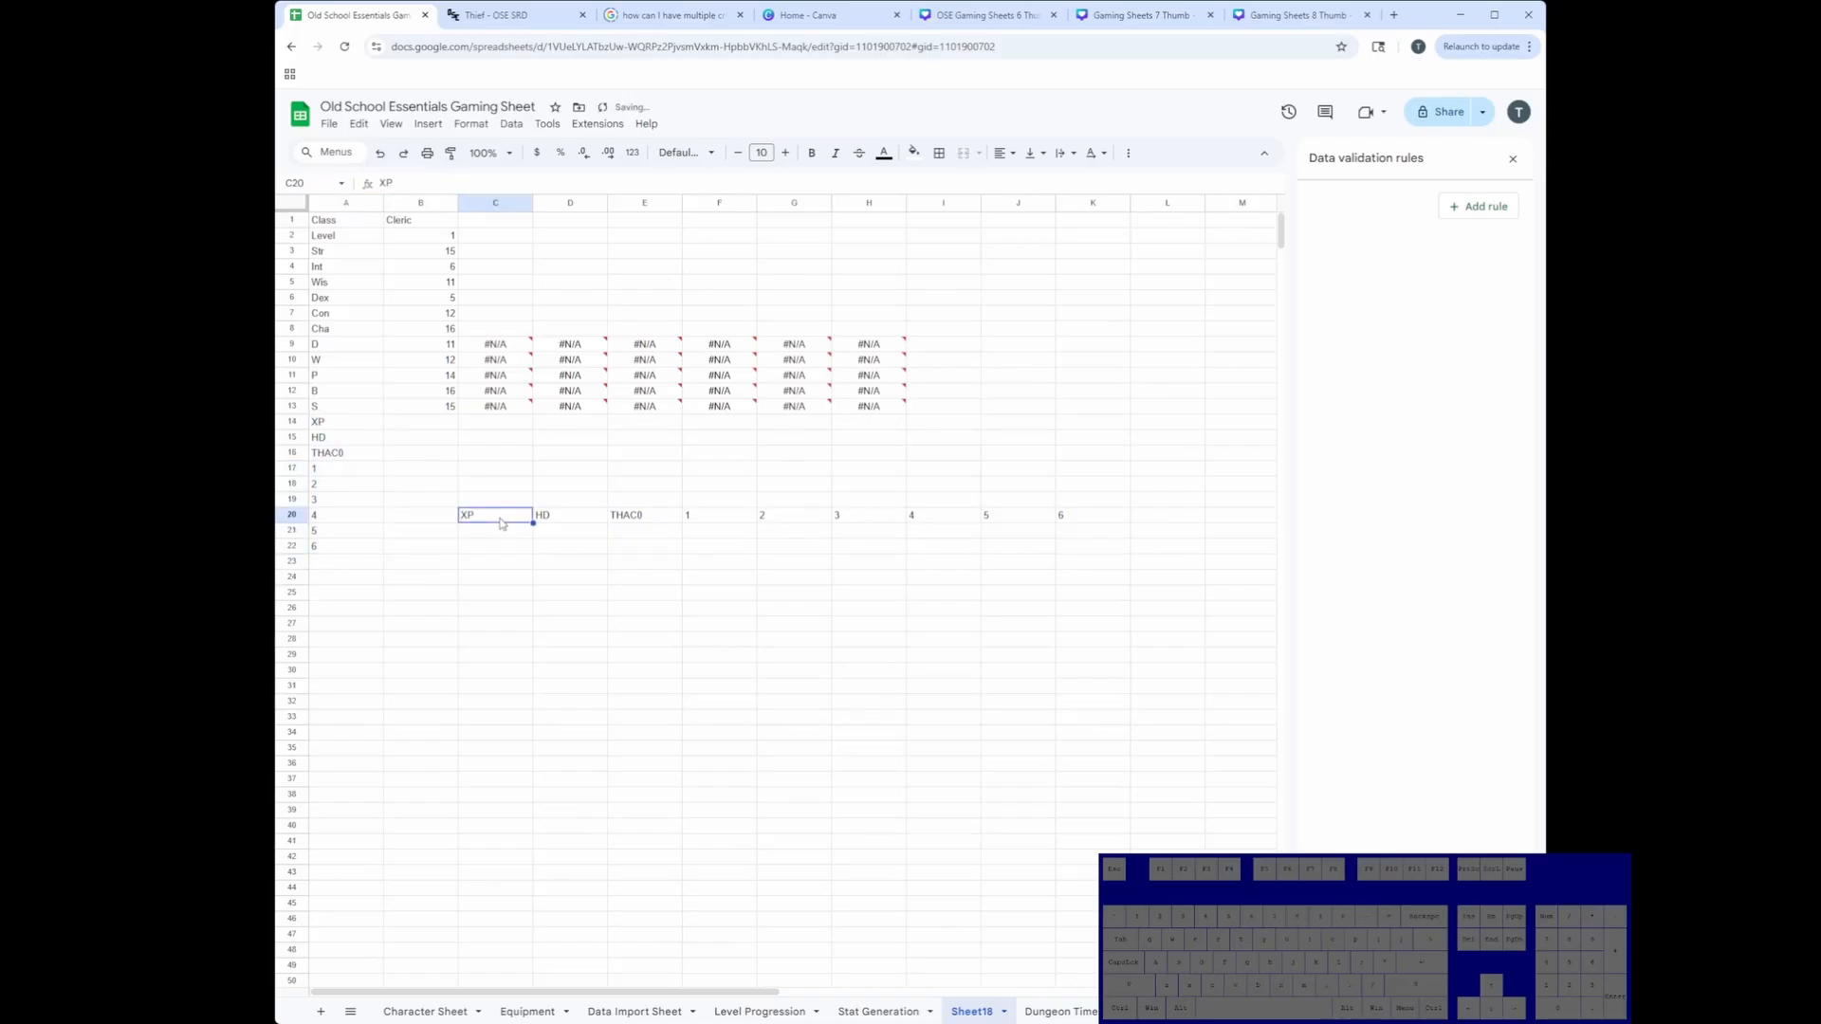
pyautogui.hotkey('ctrl', 'shift', 'Right')
pyautogui.press('Delete')
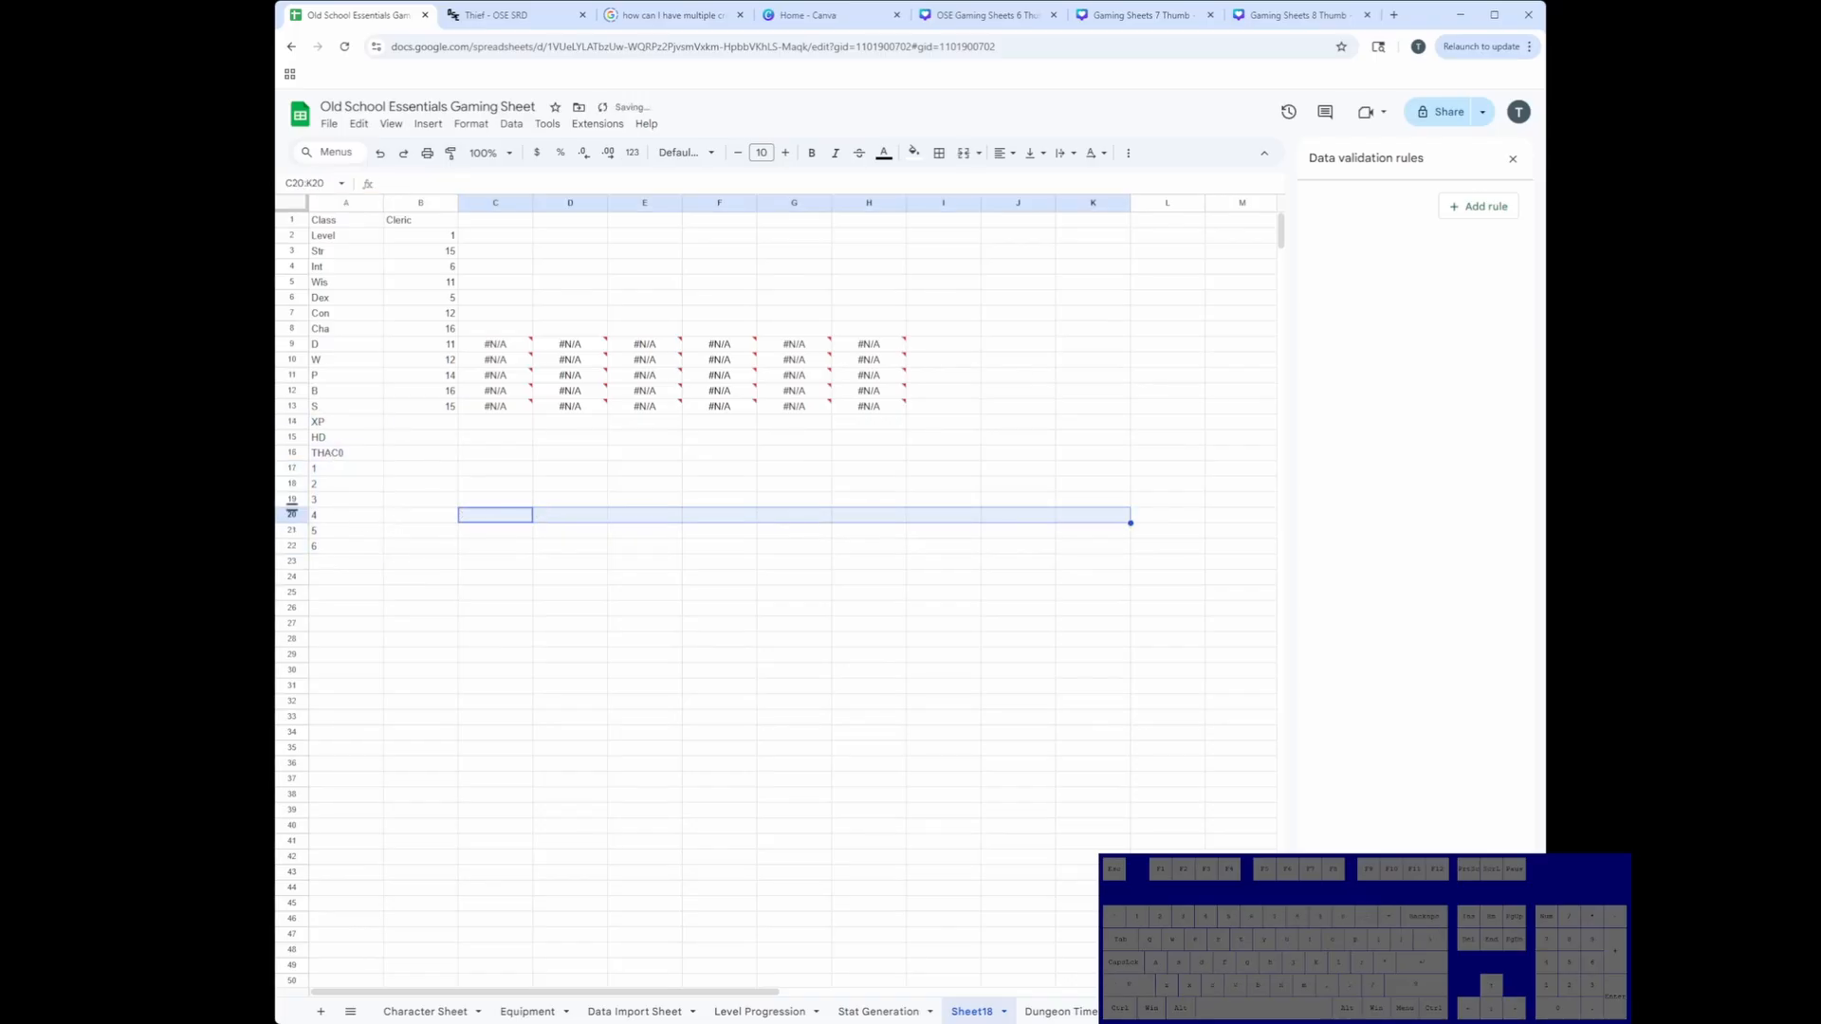
pyautogui.click(291, 452)
pyautogui.click(292, 468)
pyautogui.rightClick(293, 469)
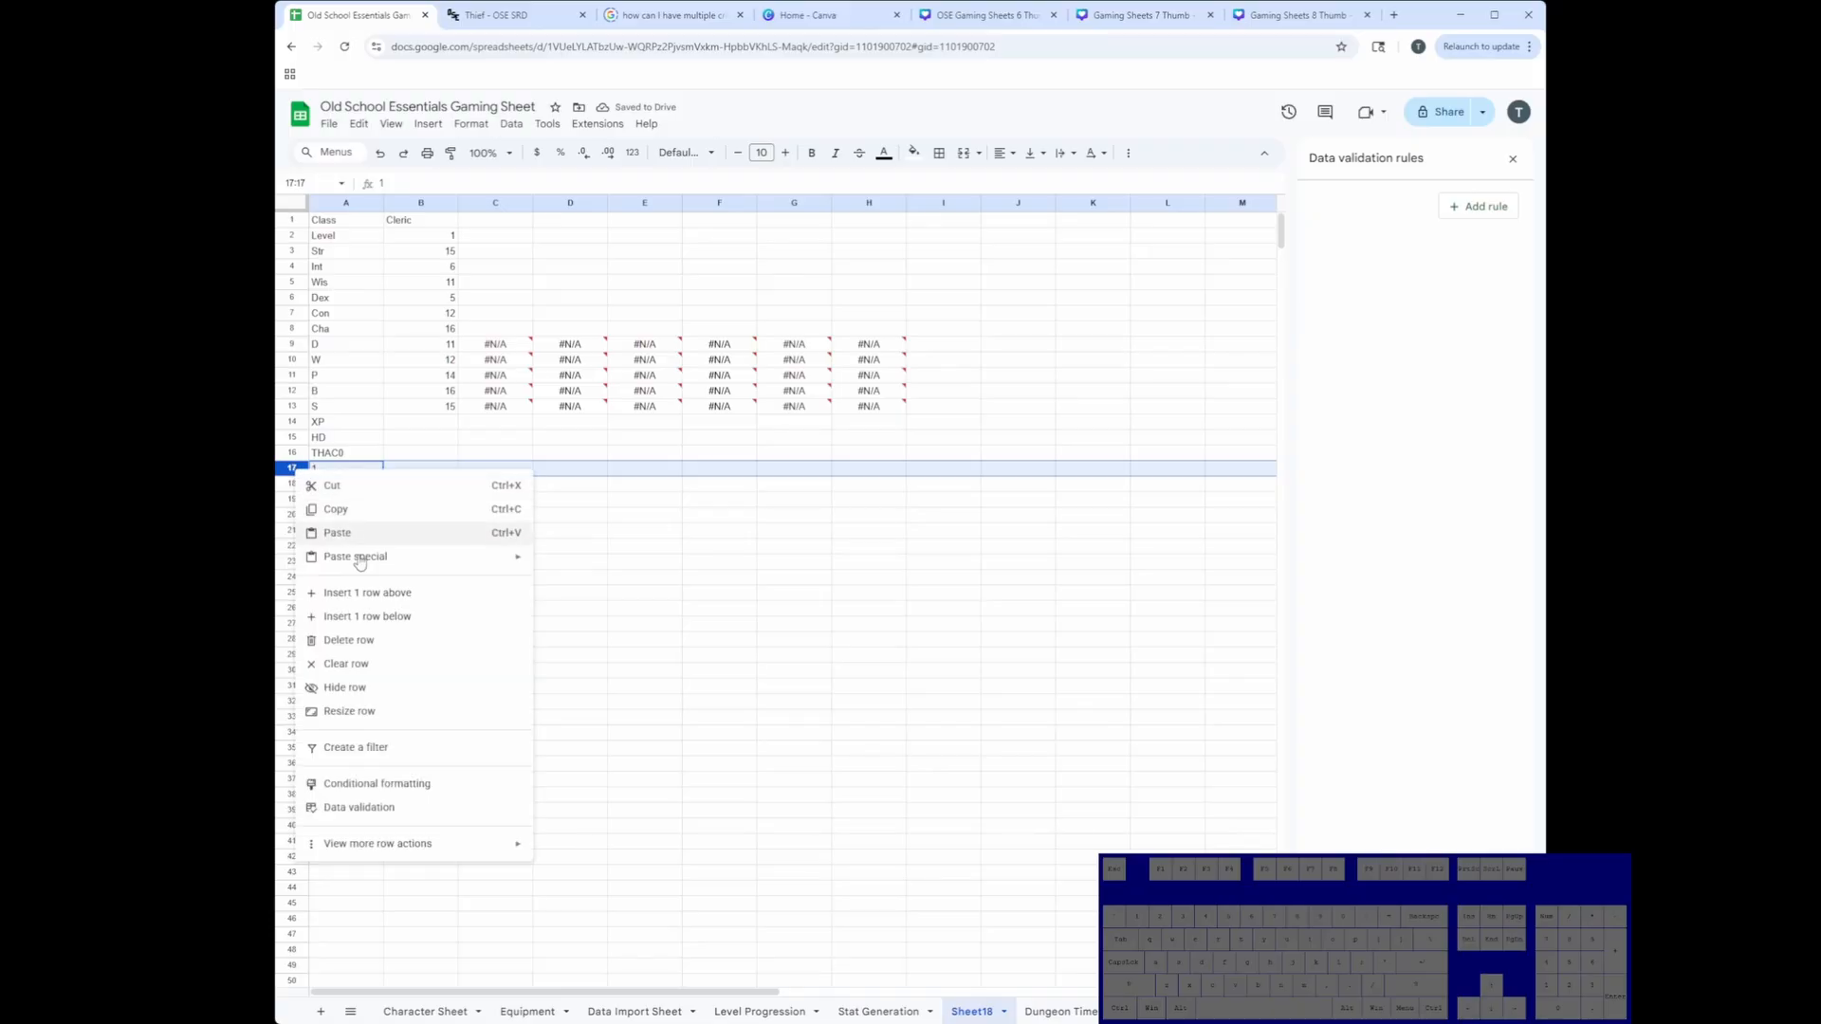
pyautogui.click(432, 616)
pyautogui.hotkey('ctrl', 'z')
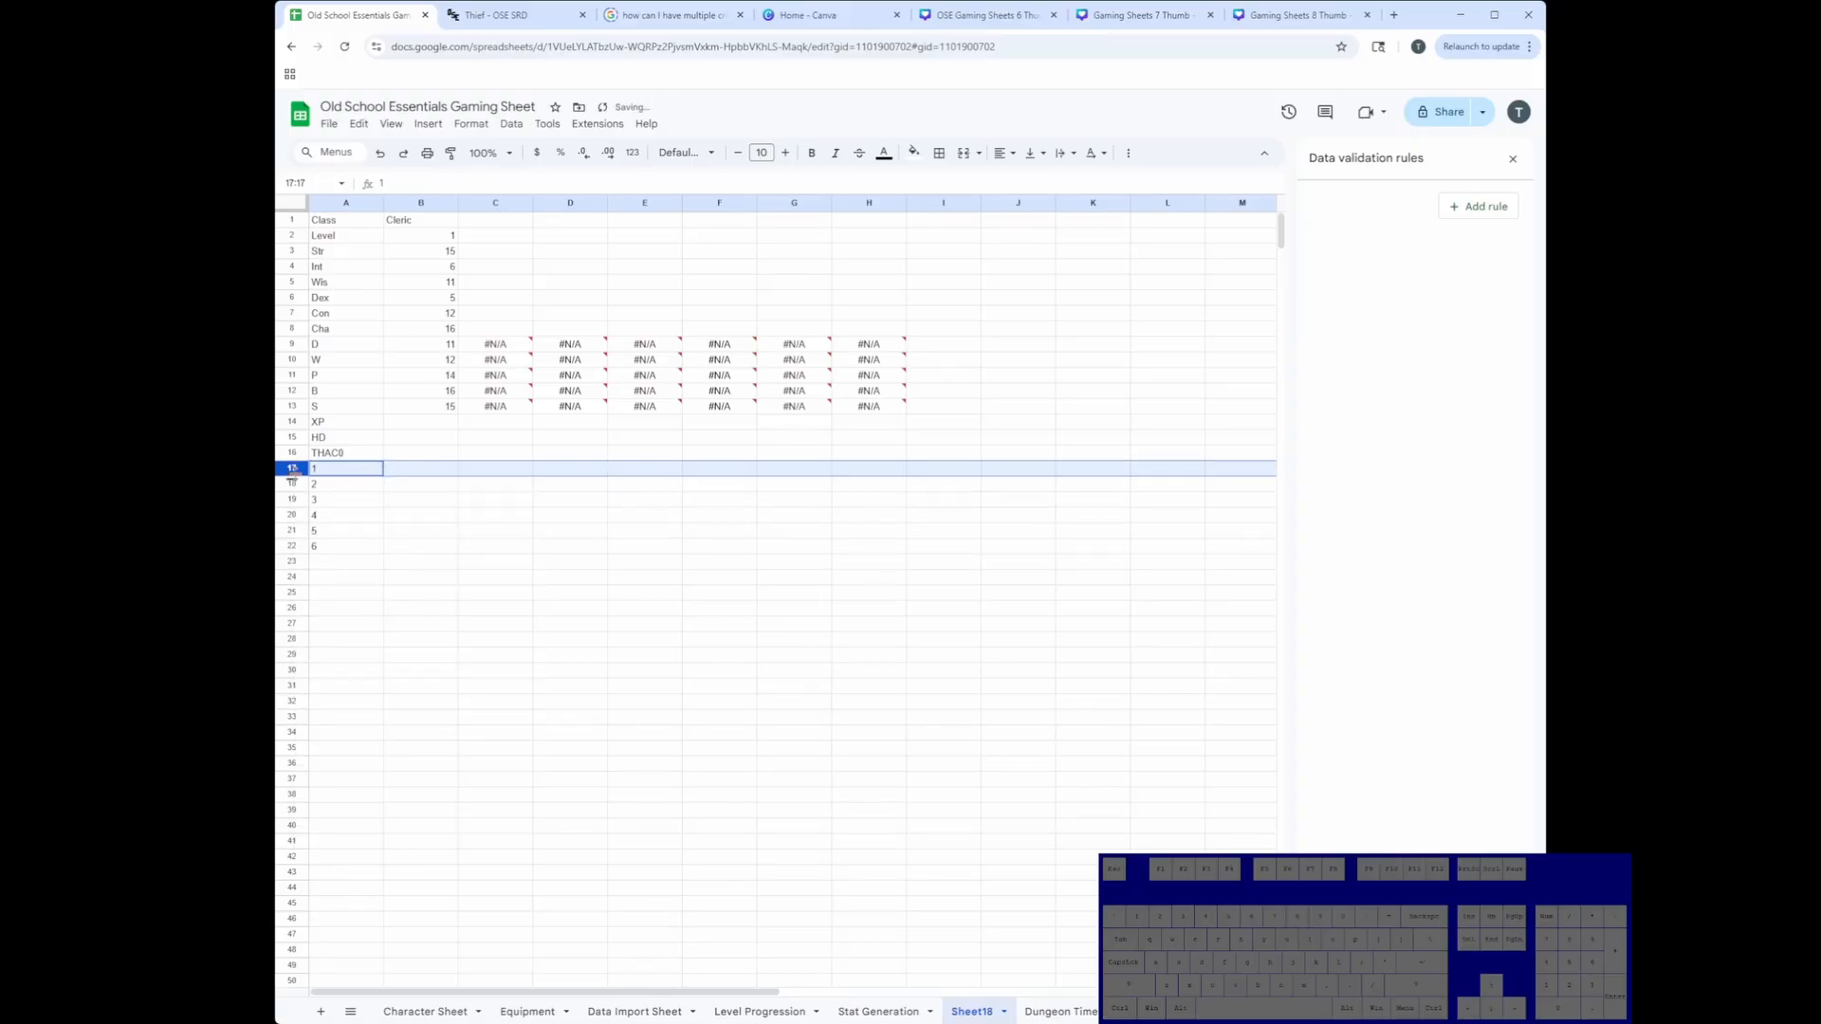
# Step: Insert a row above the spell level 1 row and label it "Spells" in A17
pyautogui.rightClick(292, 469)
pyautogui.click(399, 597)
pyautogui.click(351, 474)
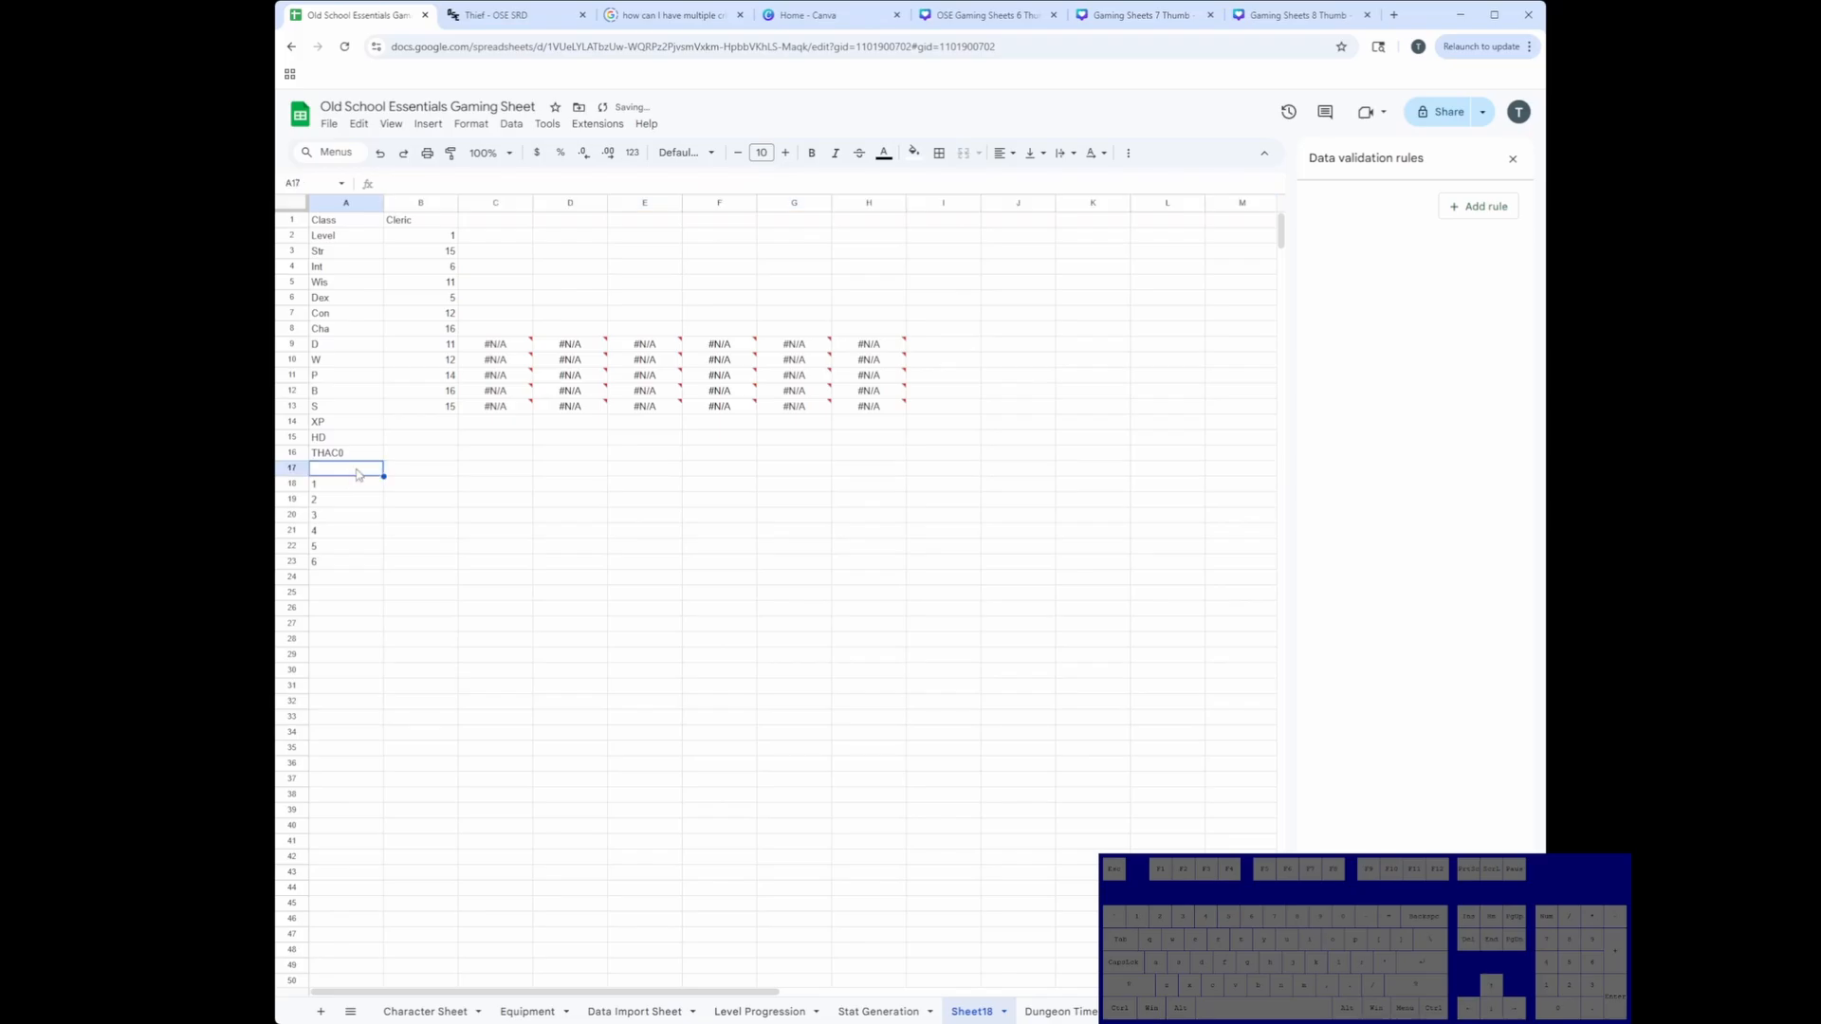
pyautogui.write('Spells:')
# Step: Copy the save lookup formula into B14 and change it to return LevelProgression[XP] where the level equals B$2+1
pyautogui.moveTo(417, 483); pyautogui.dragTo(866, 569)
pyautogui.click(645, 406)
pyautogui.click(417, 360)
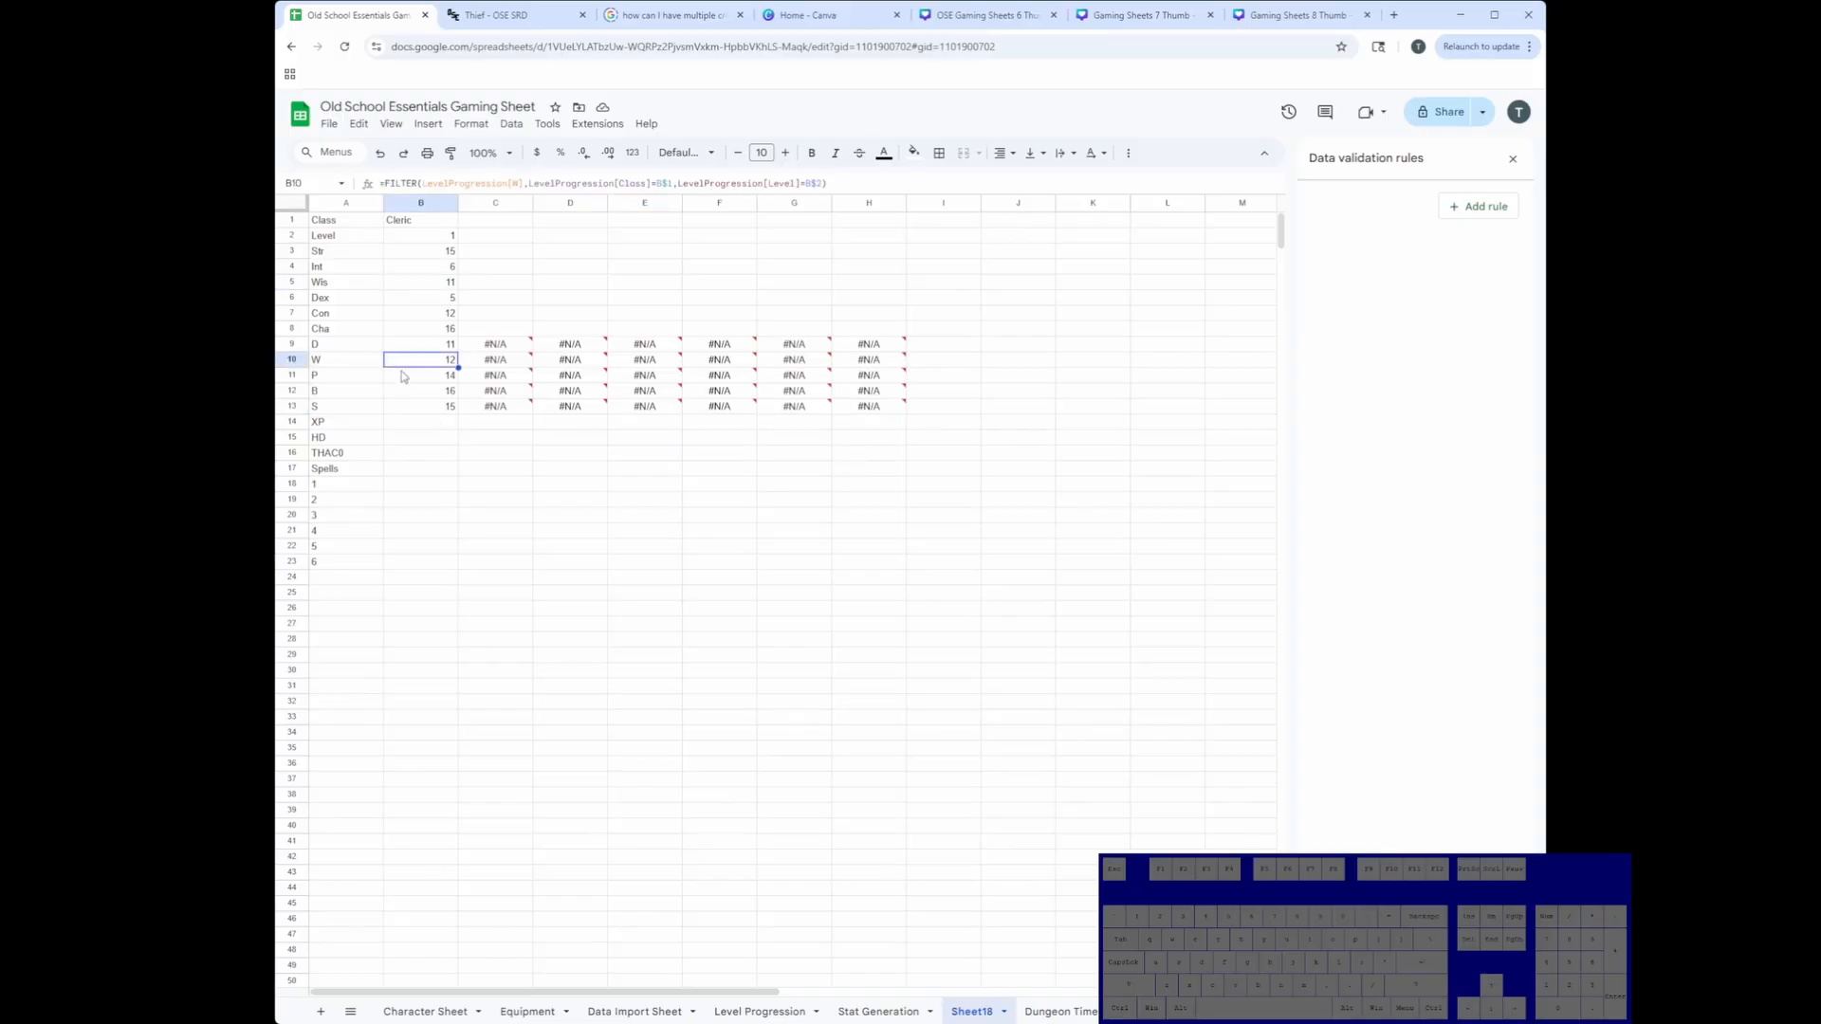
pyautogui.click(435, 407)
pyautogui.click(427, 427)
pyautogui.hotkey('ctrl', 'v')
pyautogui.click(520, 183)
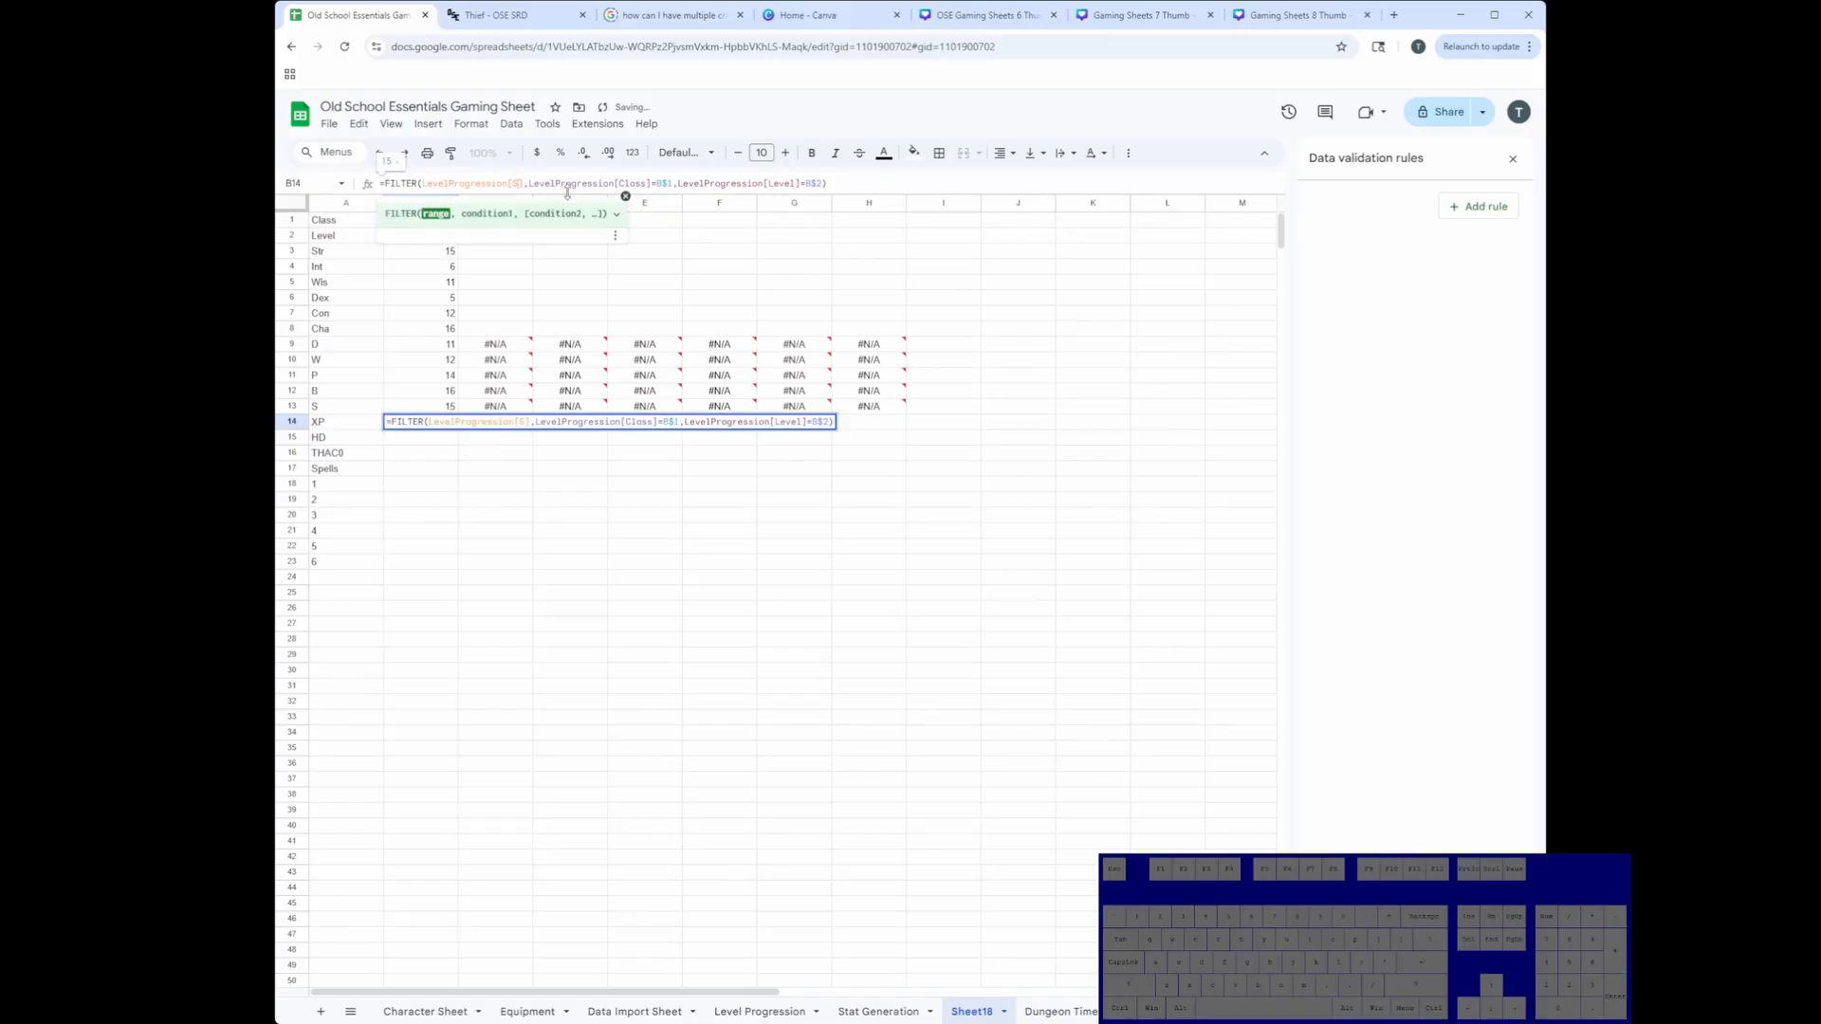
pyautogui.press('BackSpace')
pyautogui.write('XP+1')
pyautogui.press('Return')
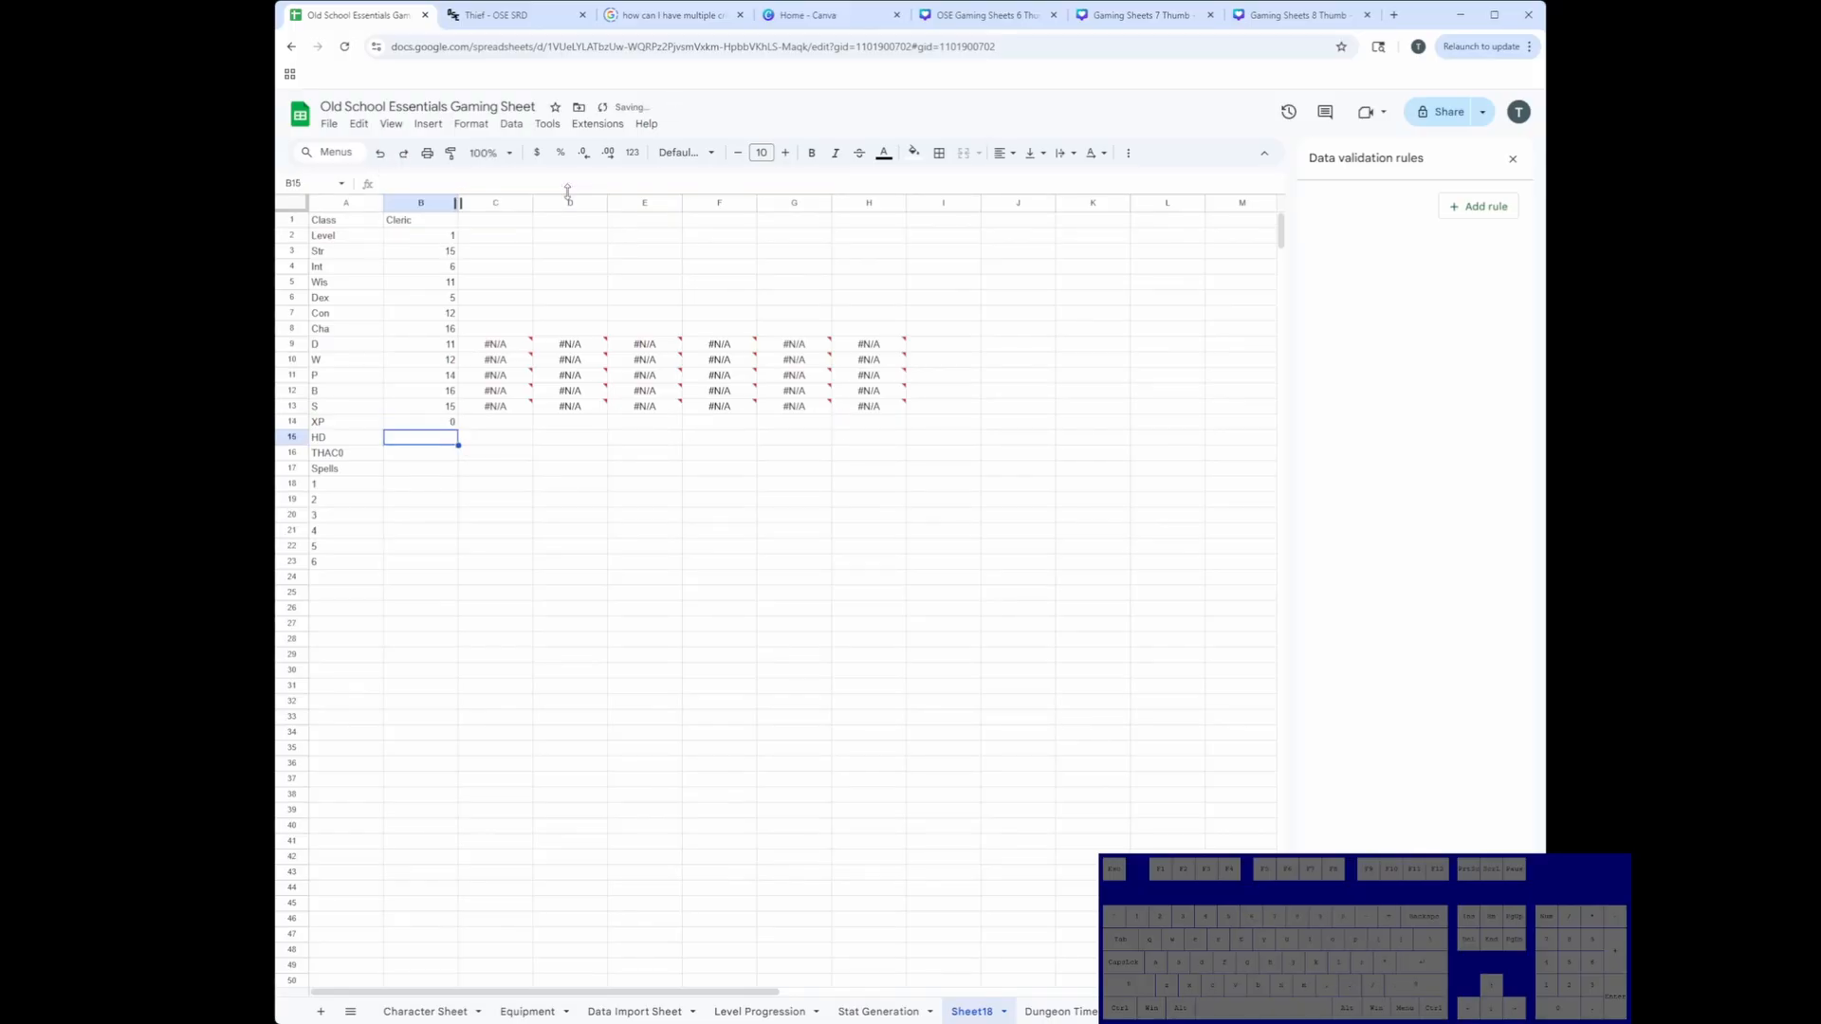
pyautogui.click(417, 423)
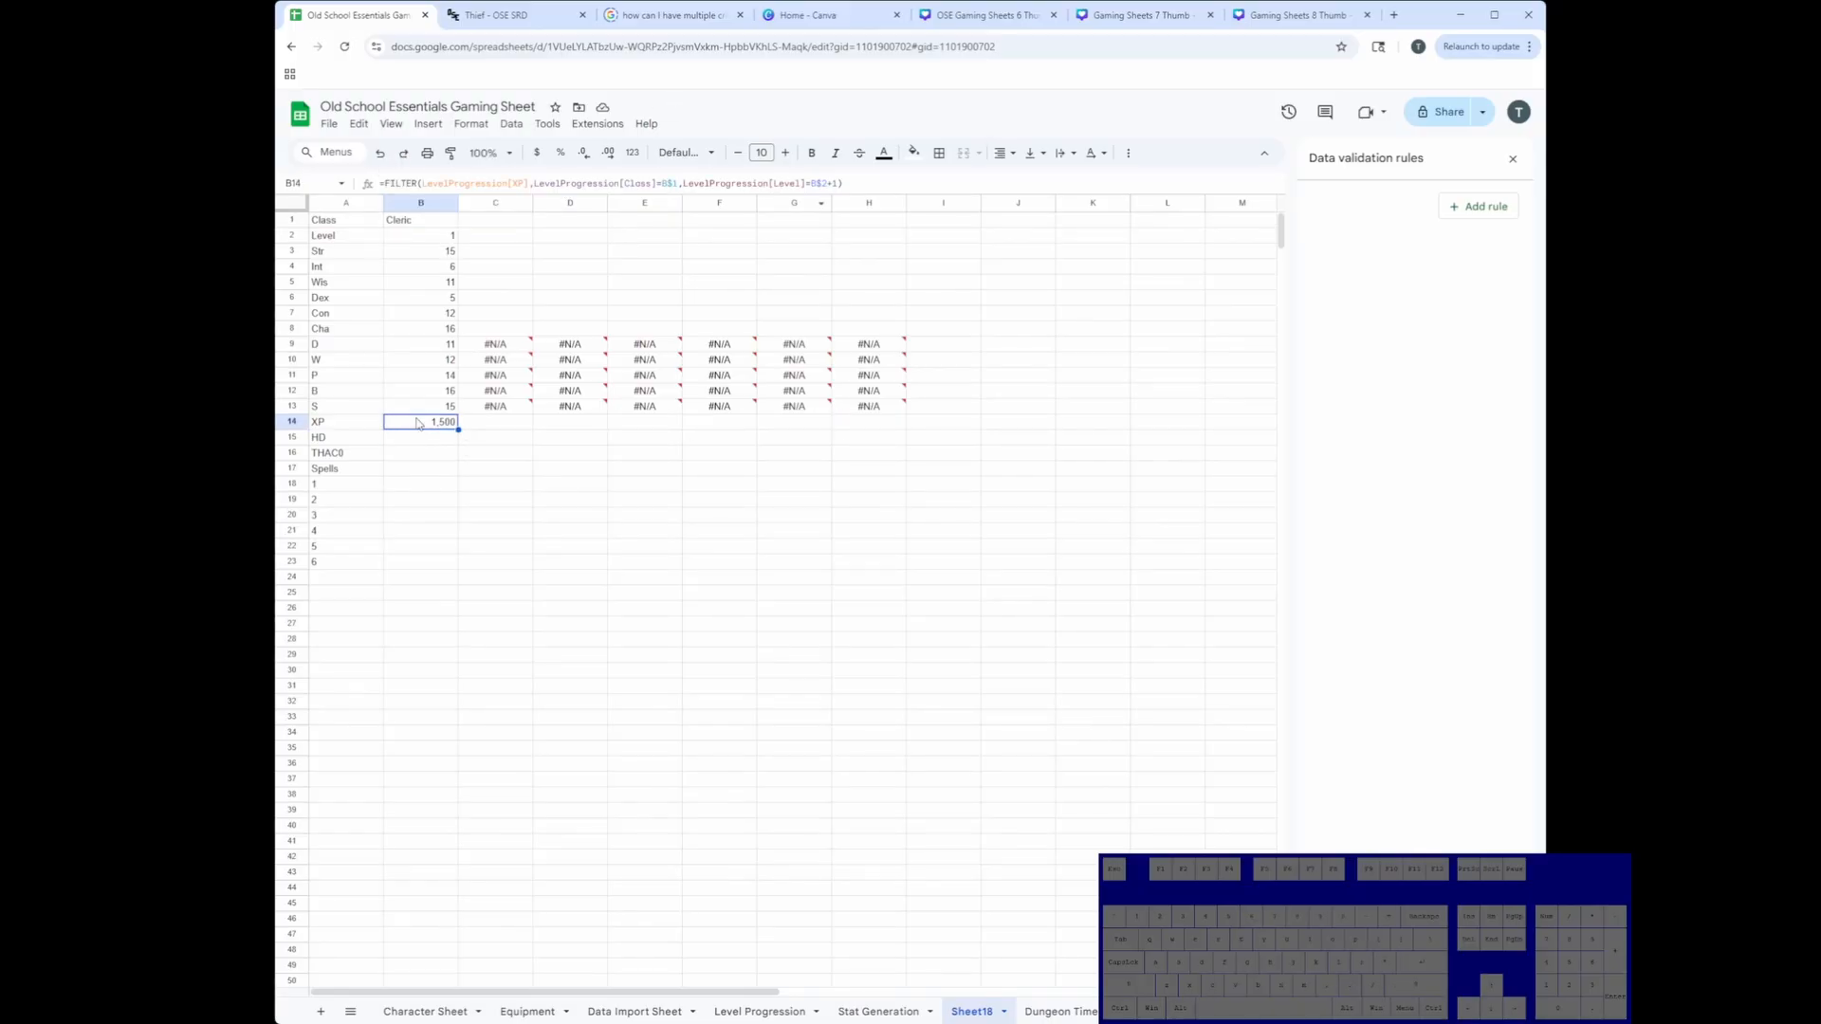
# Step: Rename the XP label in A14 to "XP Threshold"
pyautogui.doubleClick(356, 423)
pyautogui.write('Thresh')
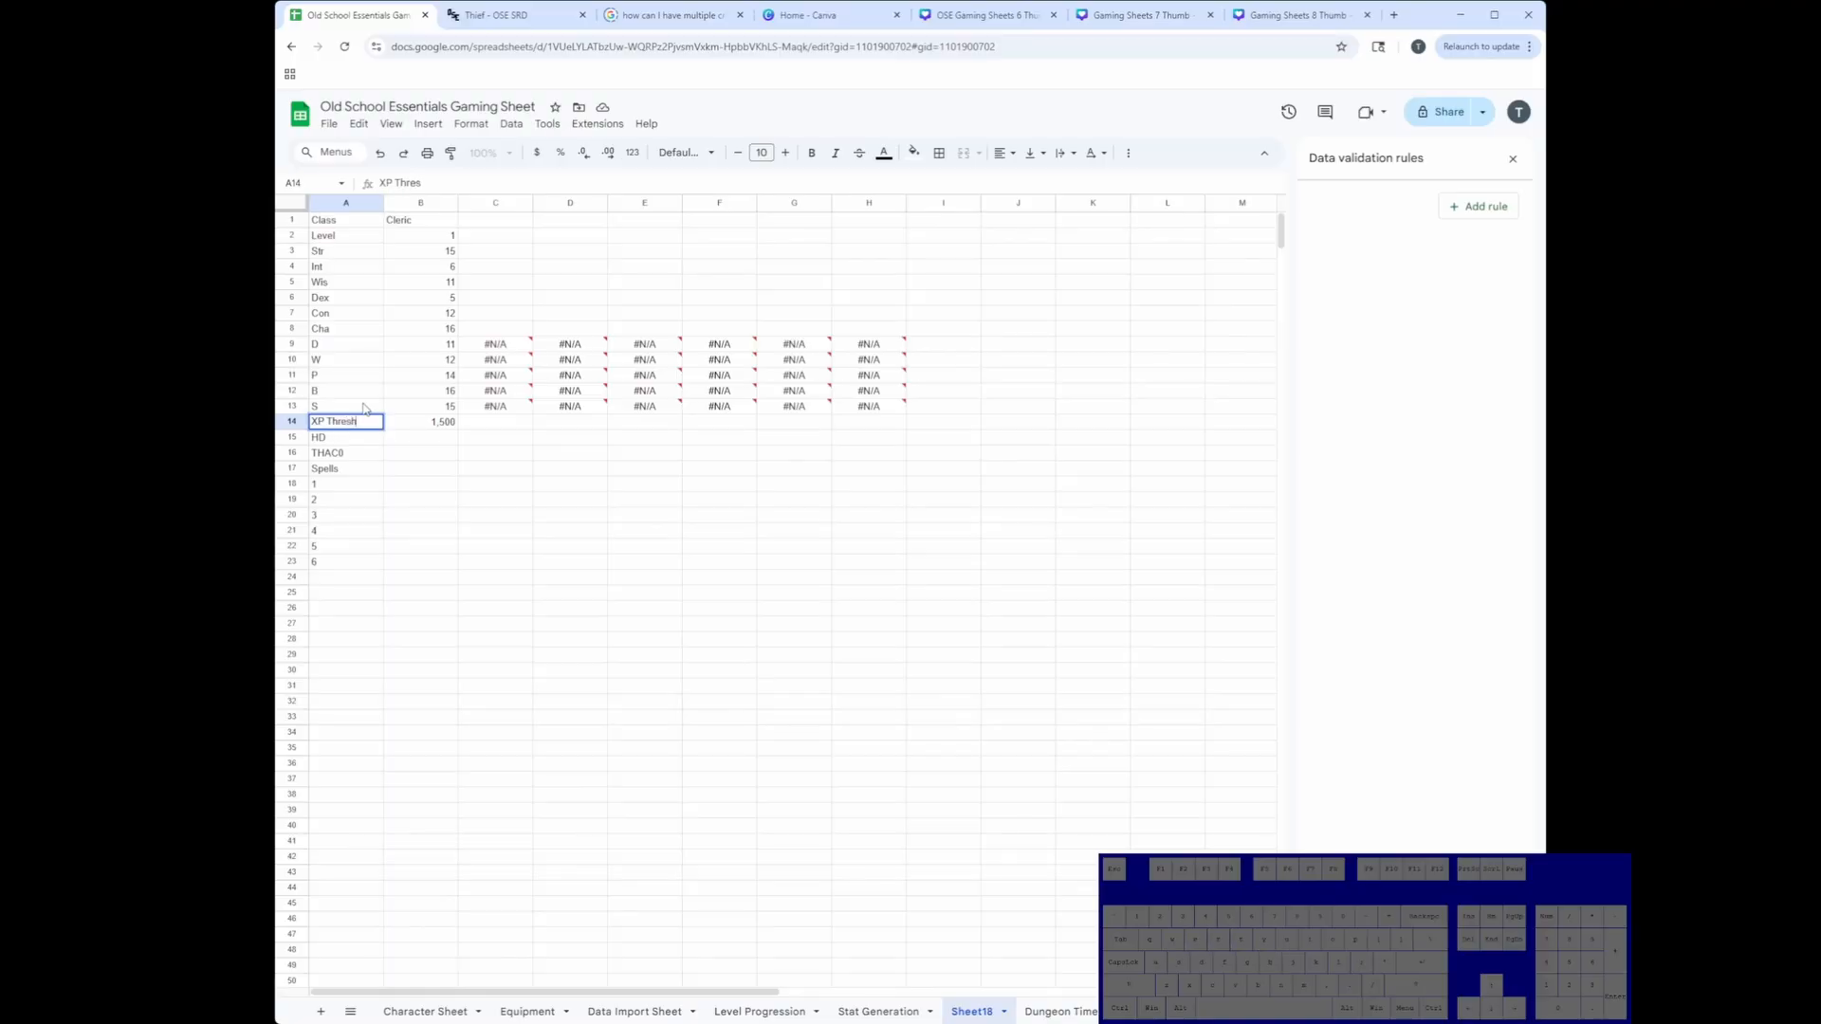
pyautogui.write('old')
pyautogui.press('Return')
# Step: Review the level condition in the XP Threshold formula in B14 against the level in B2
pyautogui.click(442, 423)
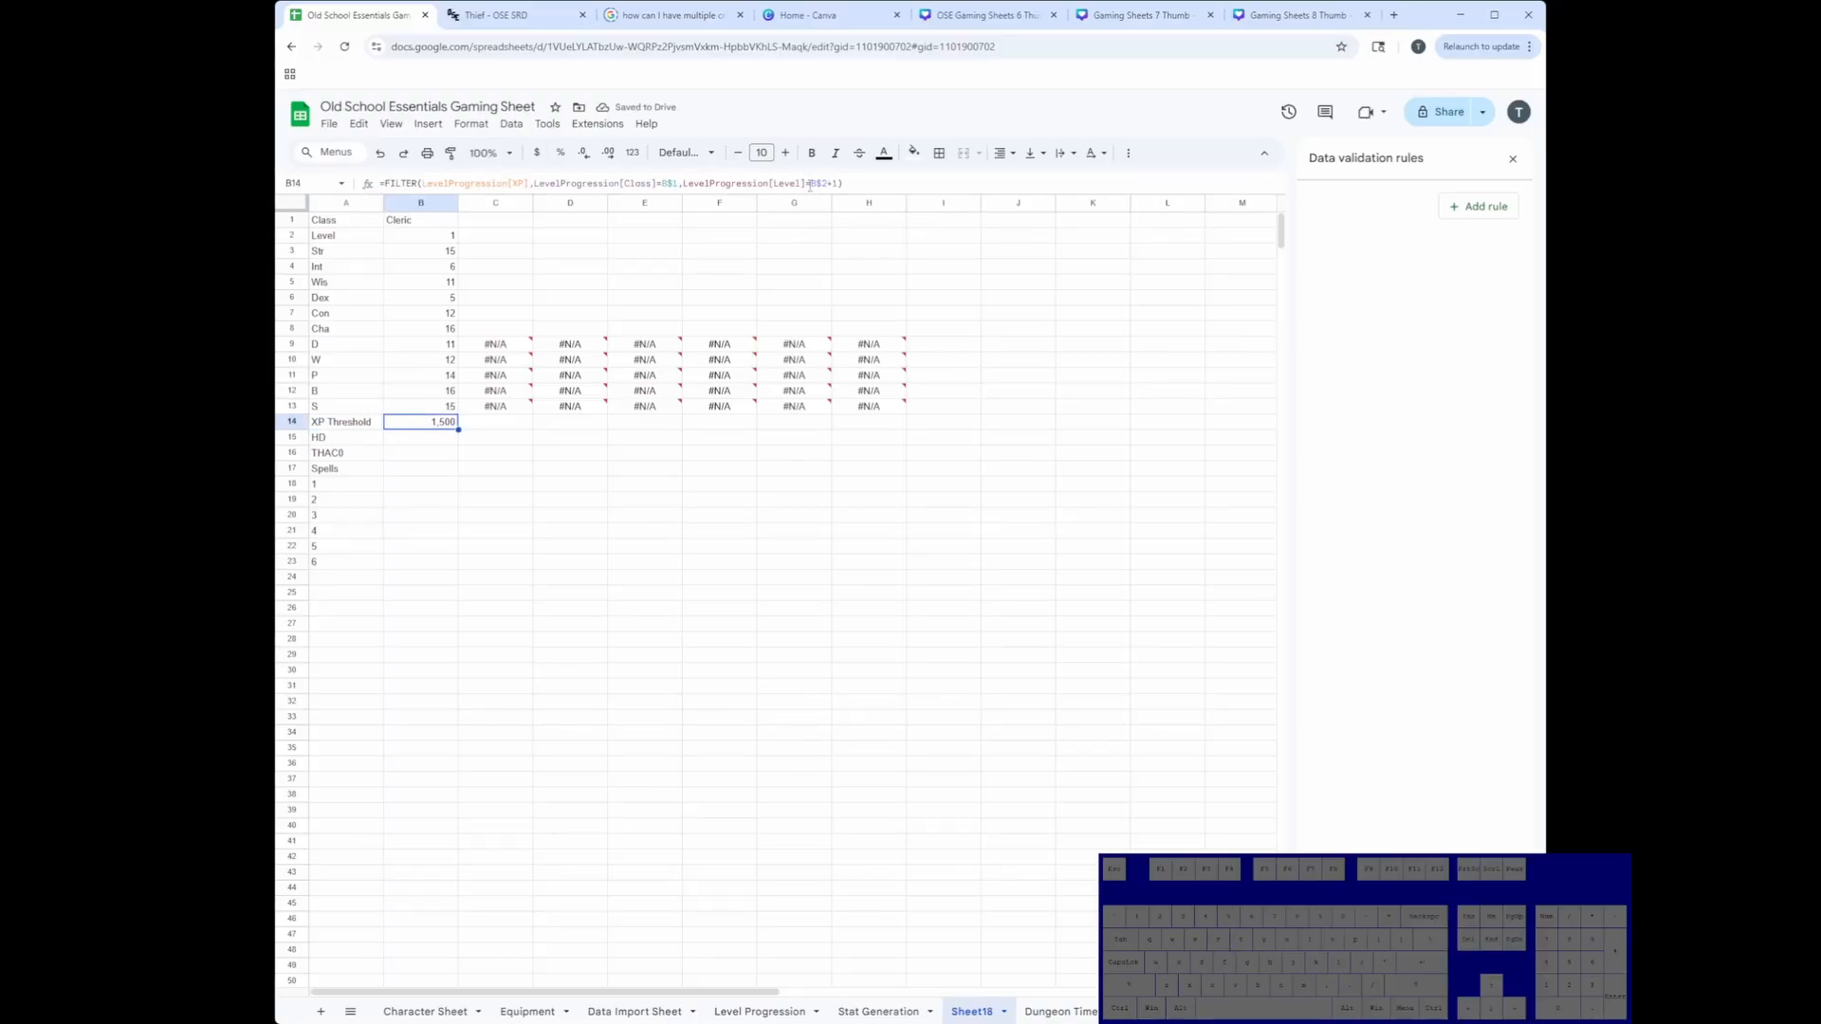
pyautogui.moveTo(682, 180); pyautogui.dragTo(835, 185)
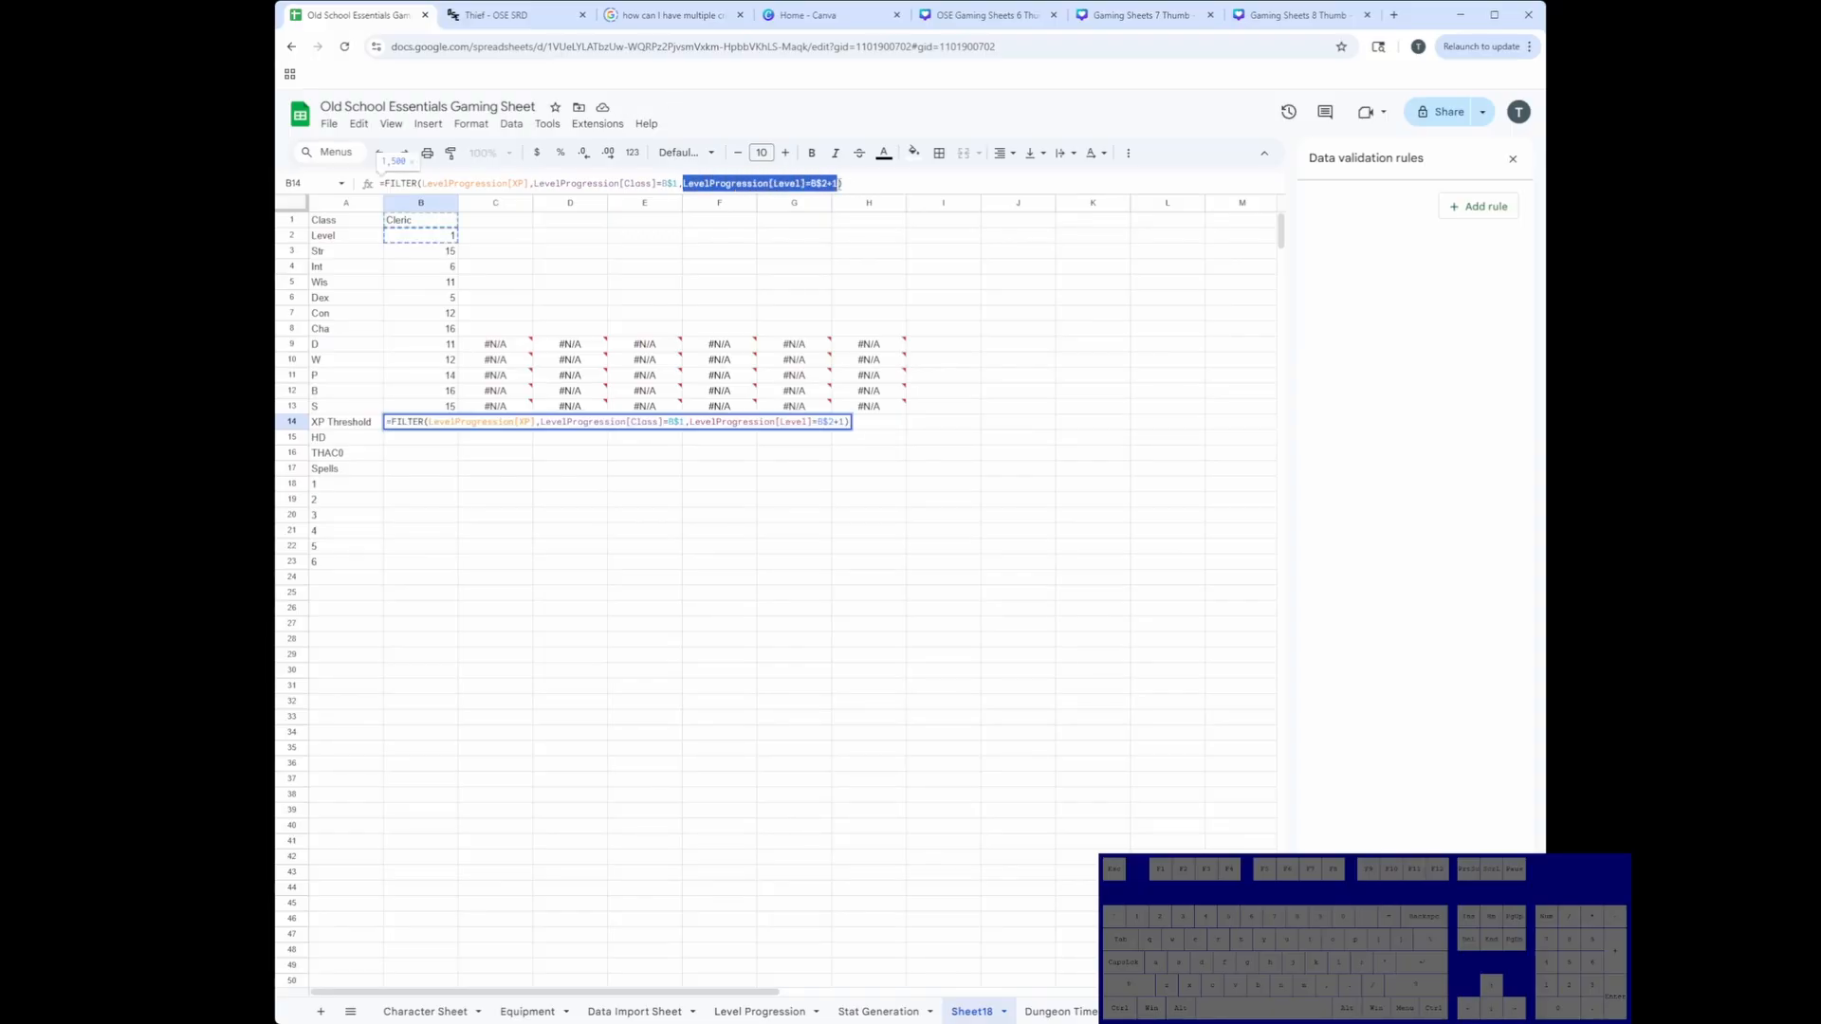
pyautogui.click(836, 184)
pyautogui.press('Return')
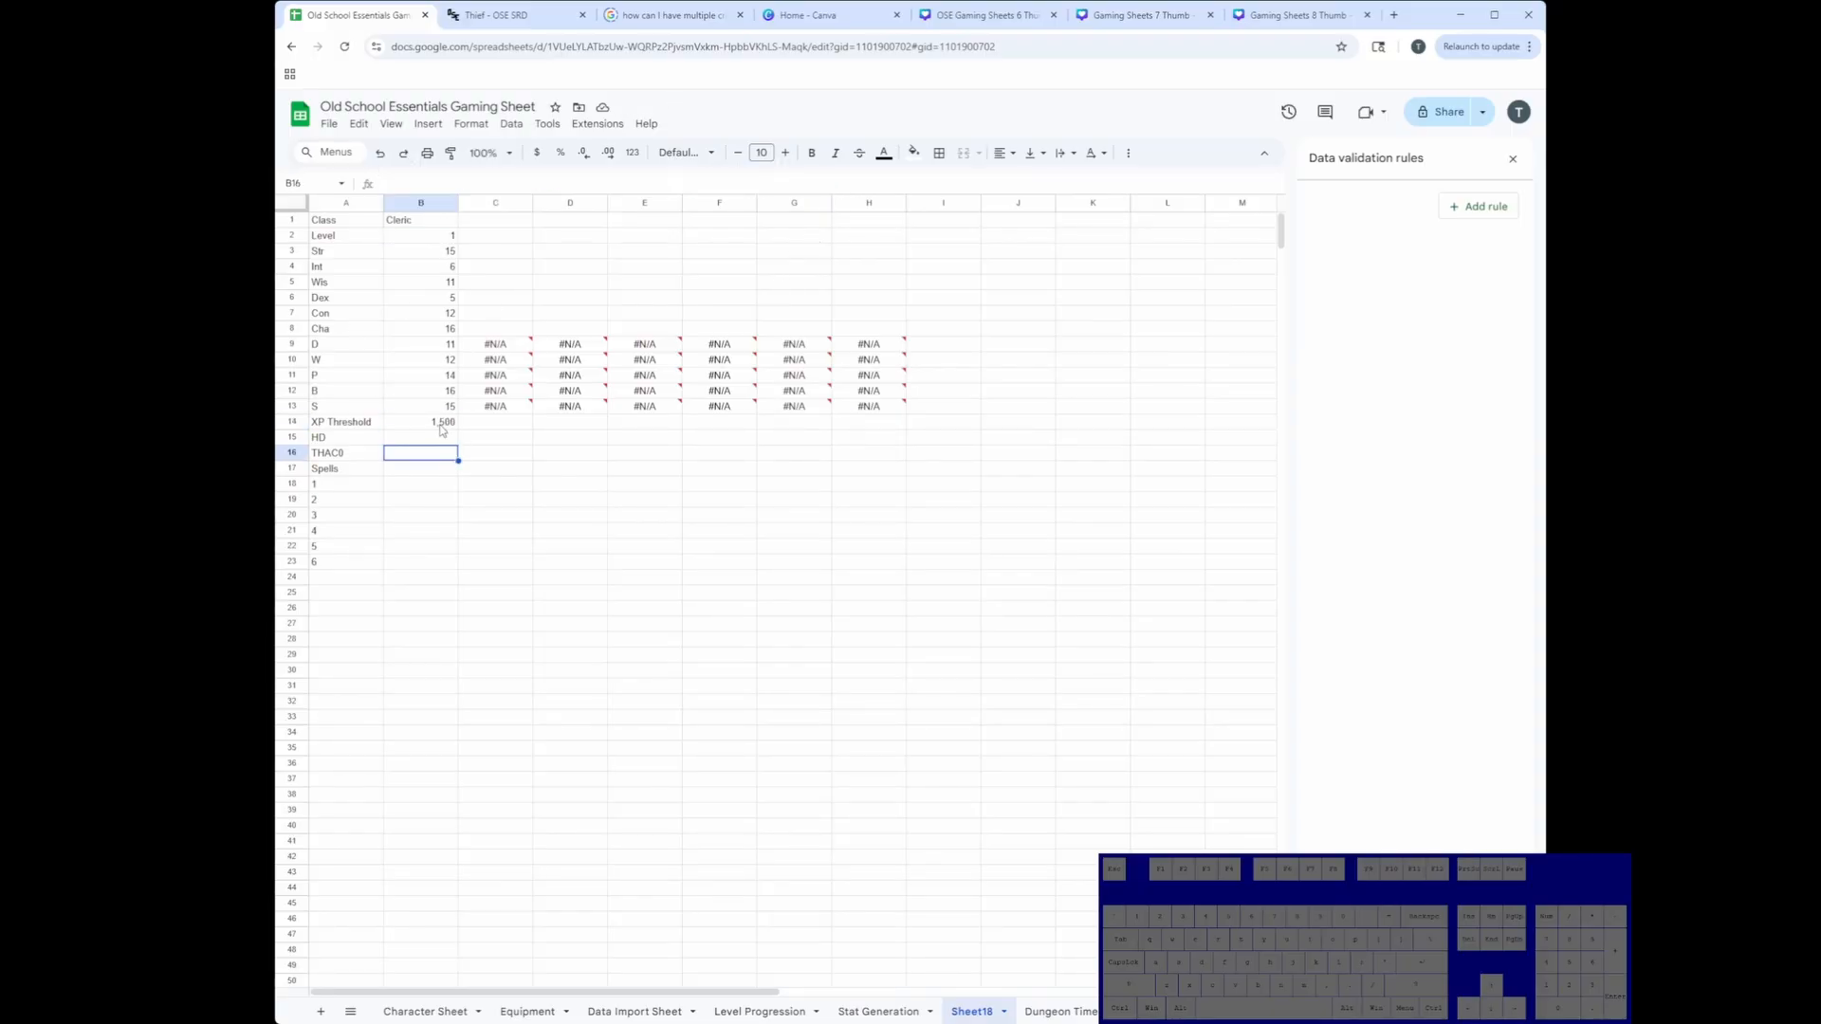
pyautogui.click(442, 427)
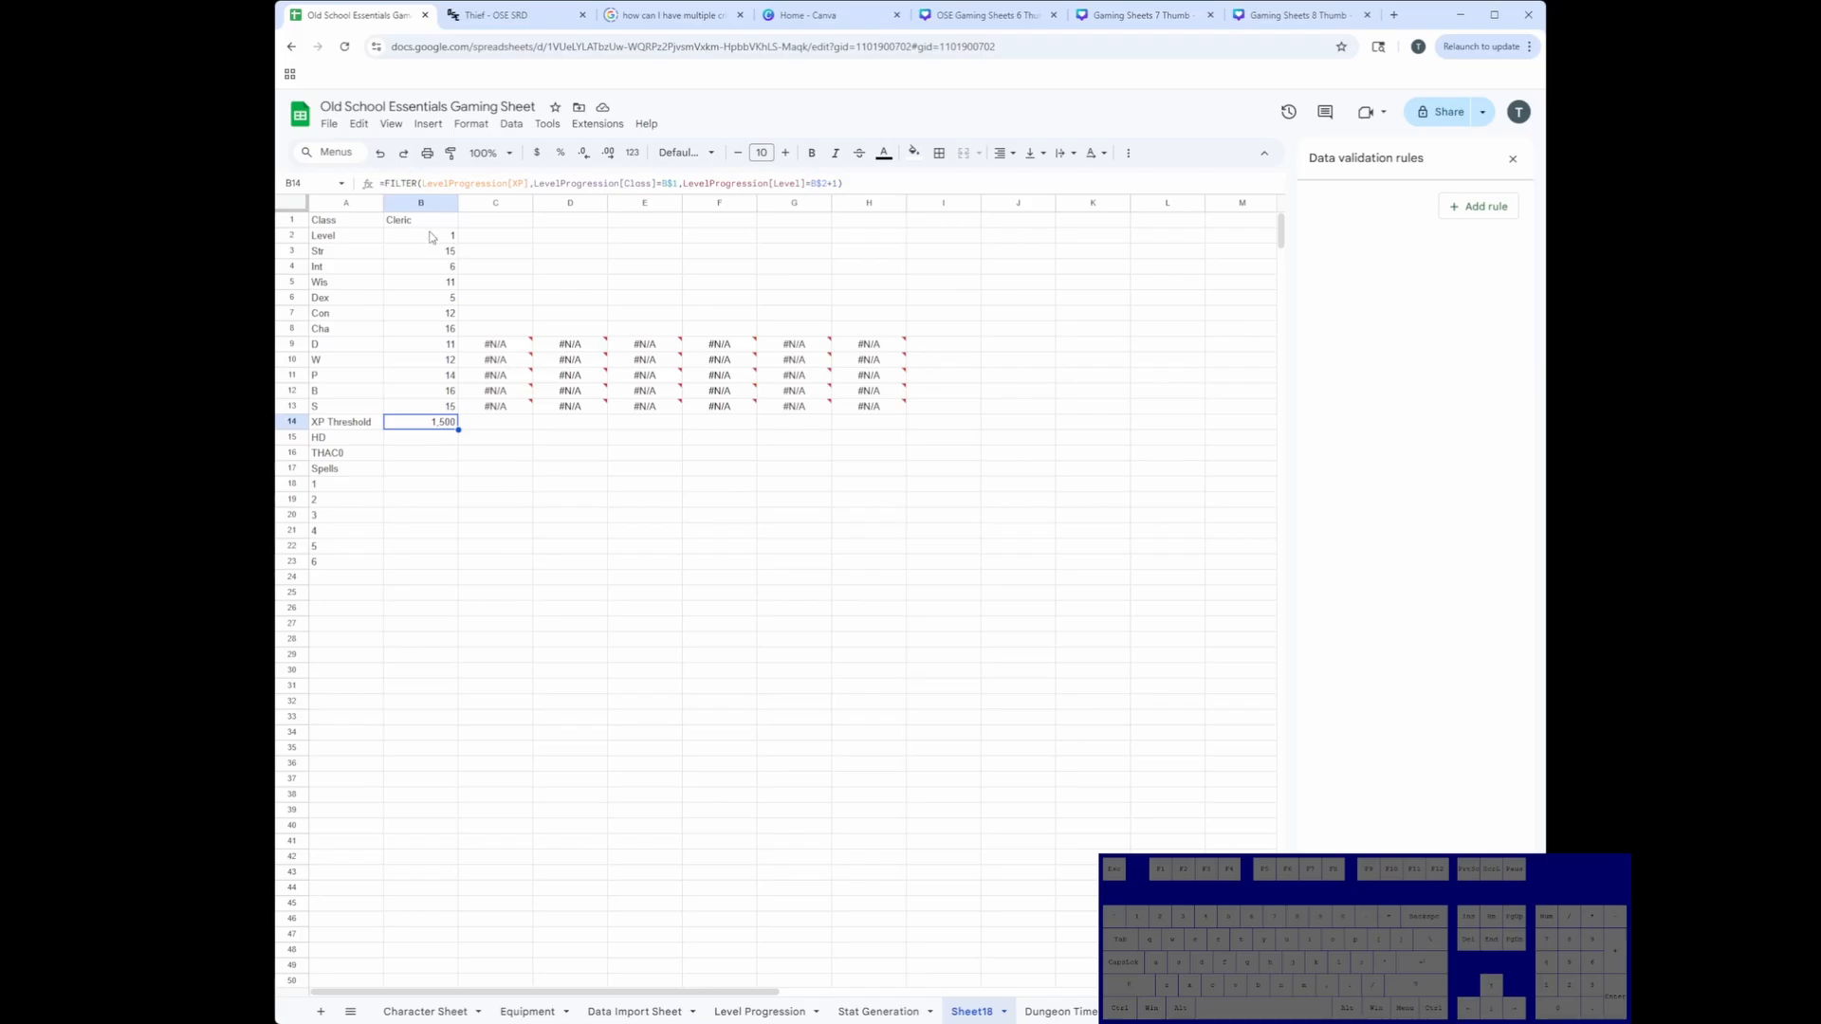
pyautogui.click(432, 237)
pyautogui.click(436, 426)
# Step: Copy the formula from B13 into B15 and change the returned column to LevelProgression[HD]
pyautogui.click(426, 441)
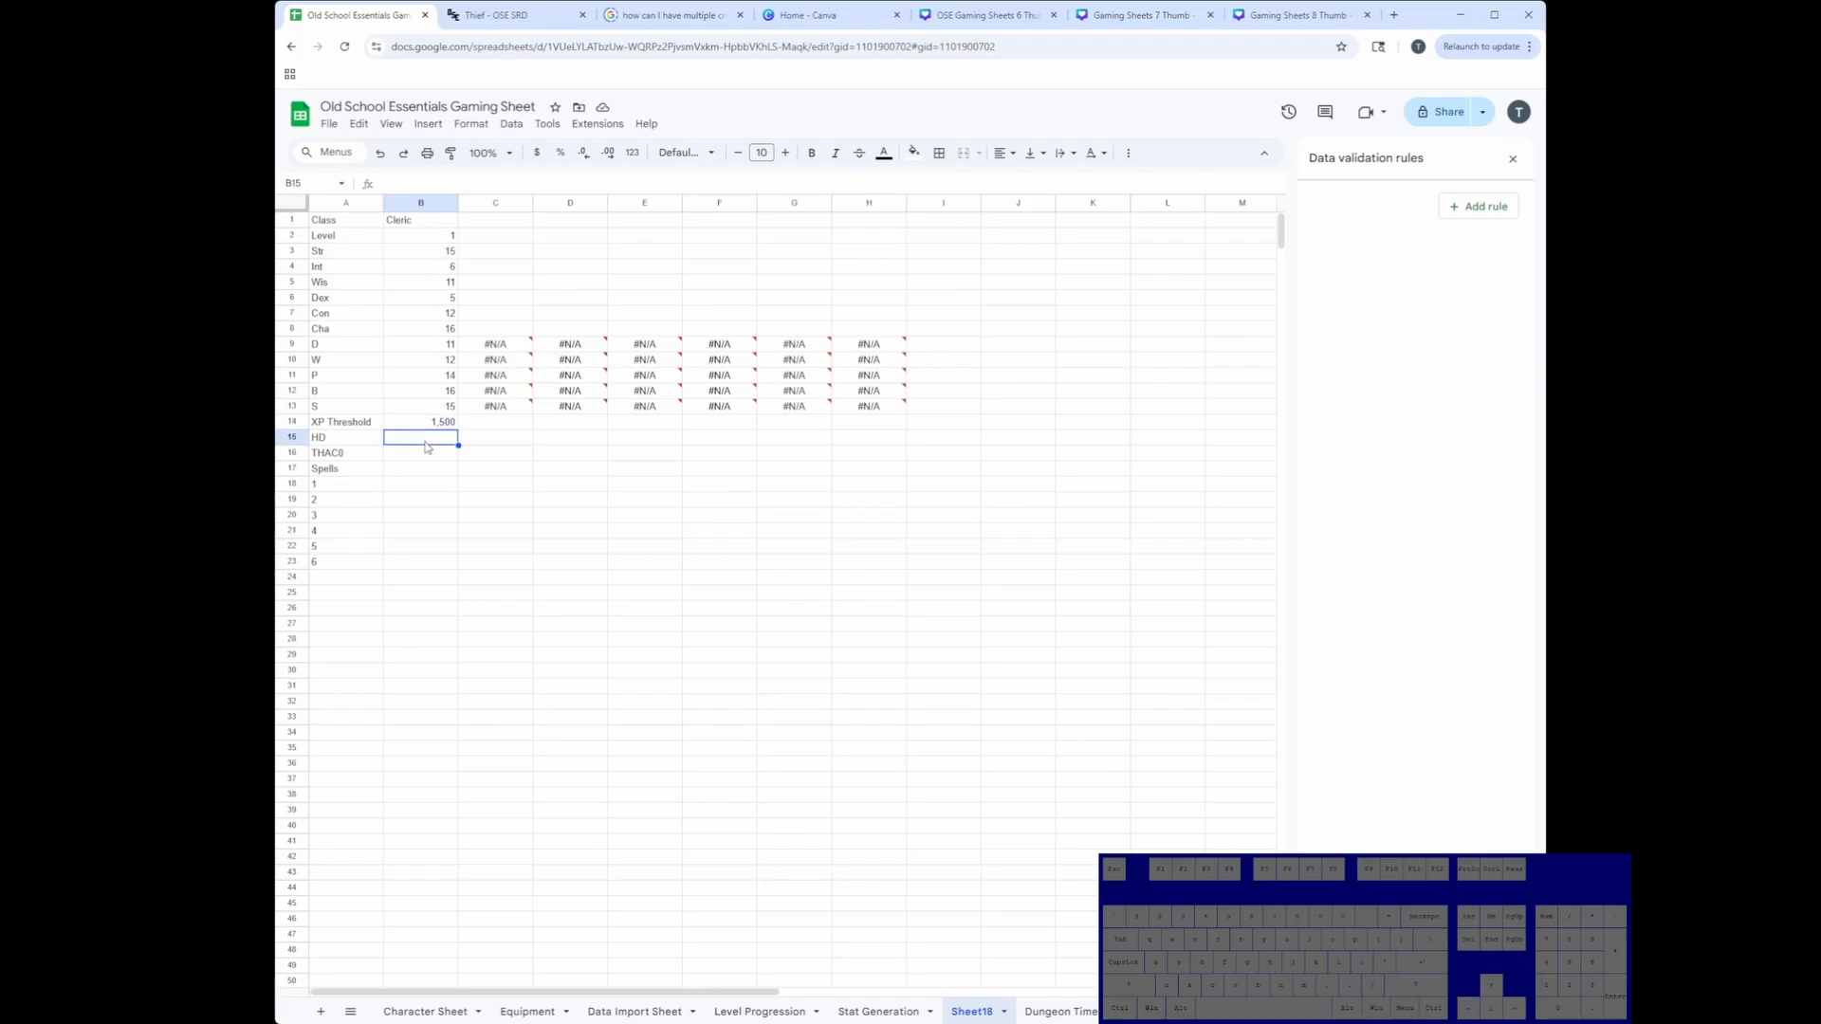
pyautogui.click(428, 408)
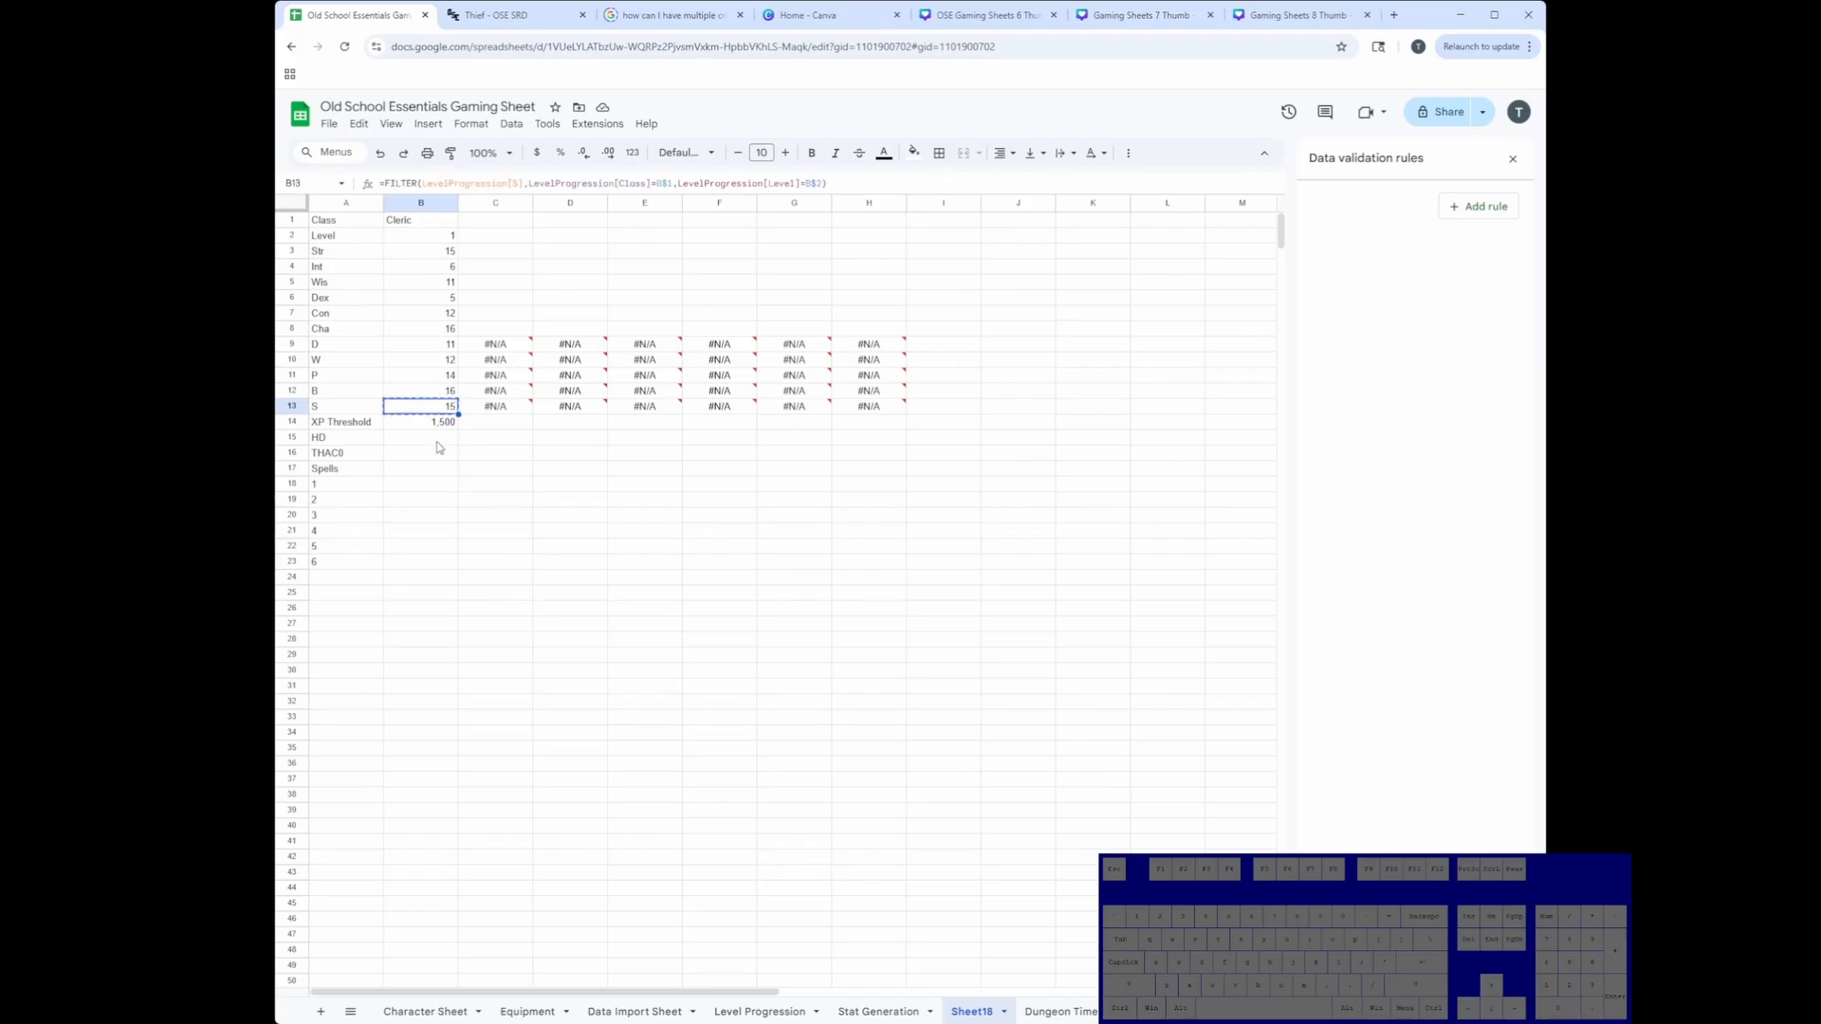
pyautogui.click(438, 441)
pyautogui.write('=FILTER(LevelProgression[S],LevelProgression[Class]=B$1,LevelProgression[Level]=B$2)')
pyautogui.click(521, 184)
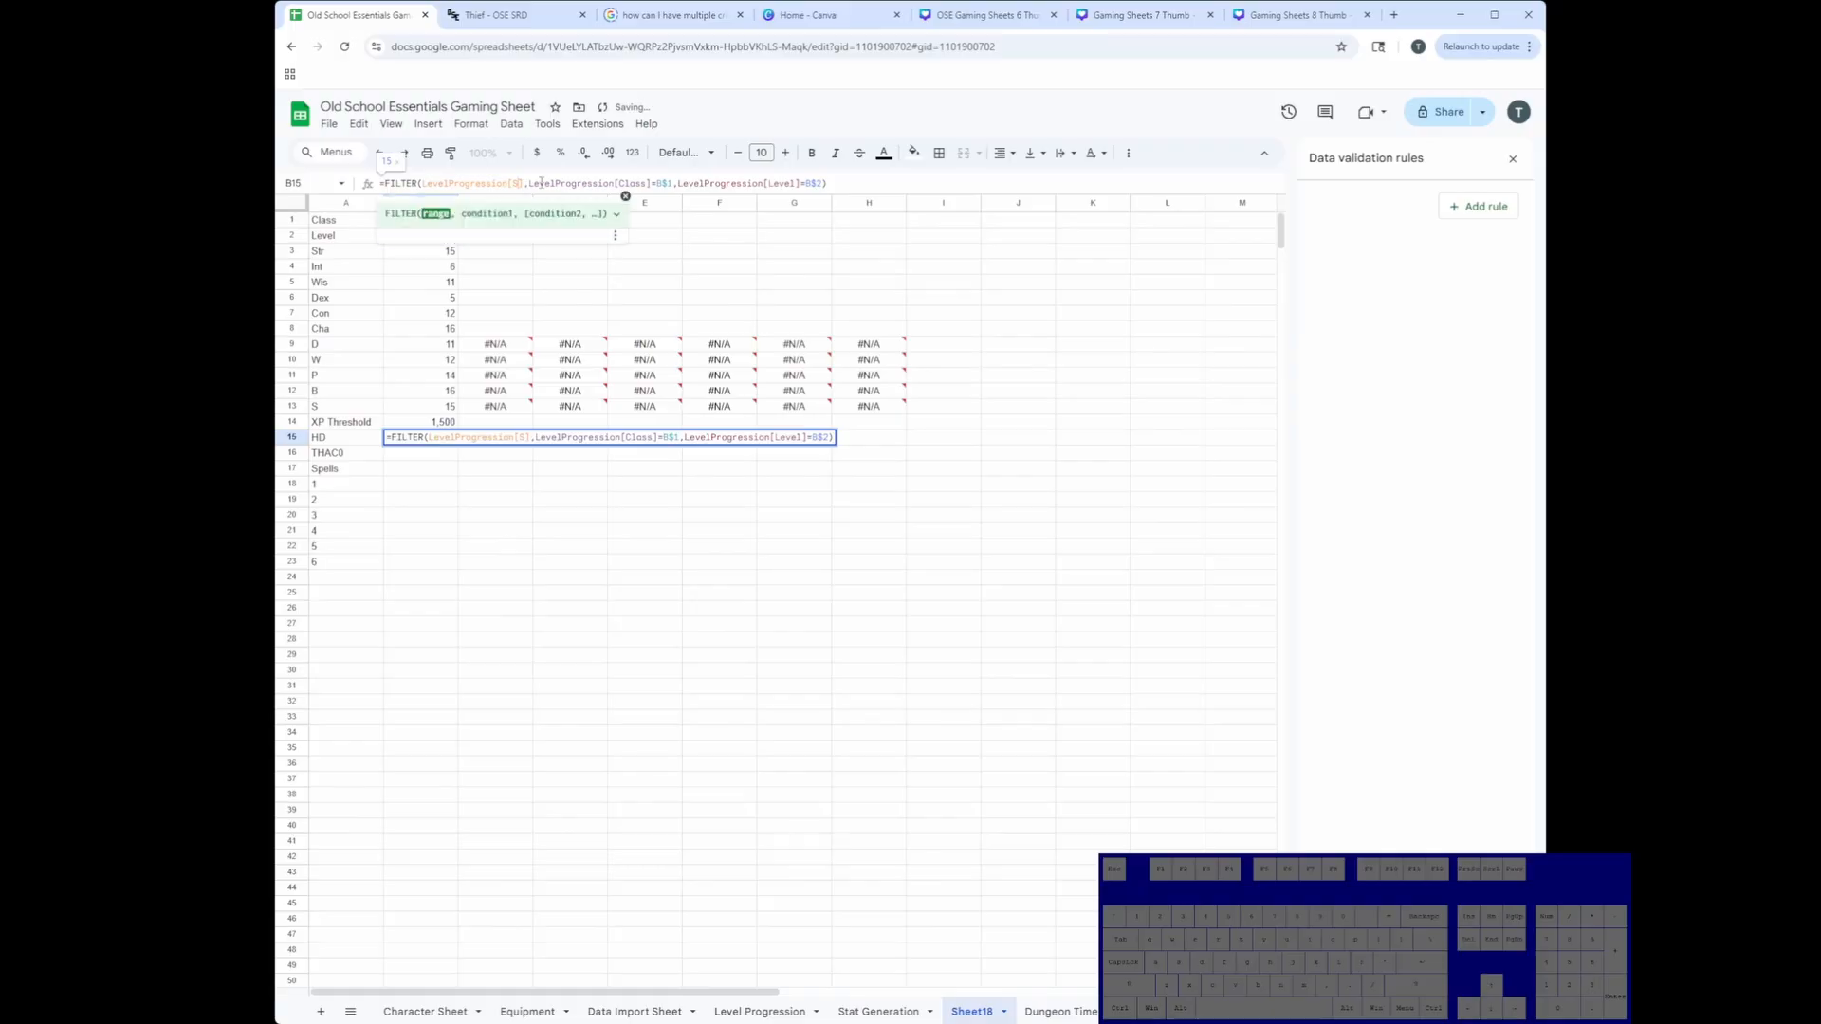
pyautogui.press('BackSpace')
pyautogui.write('HD')
pyautogui.press('Return')
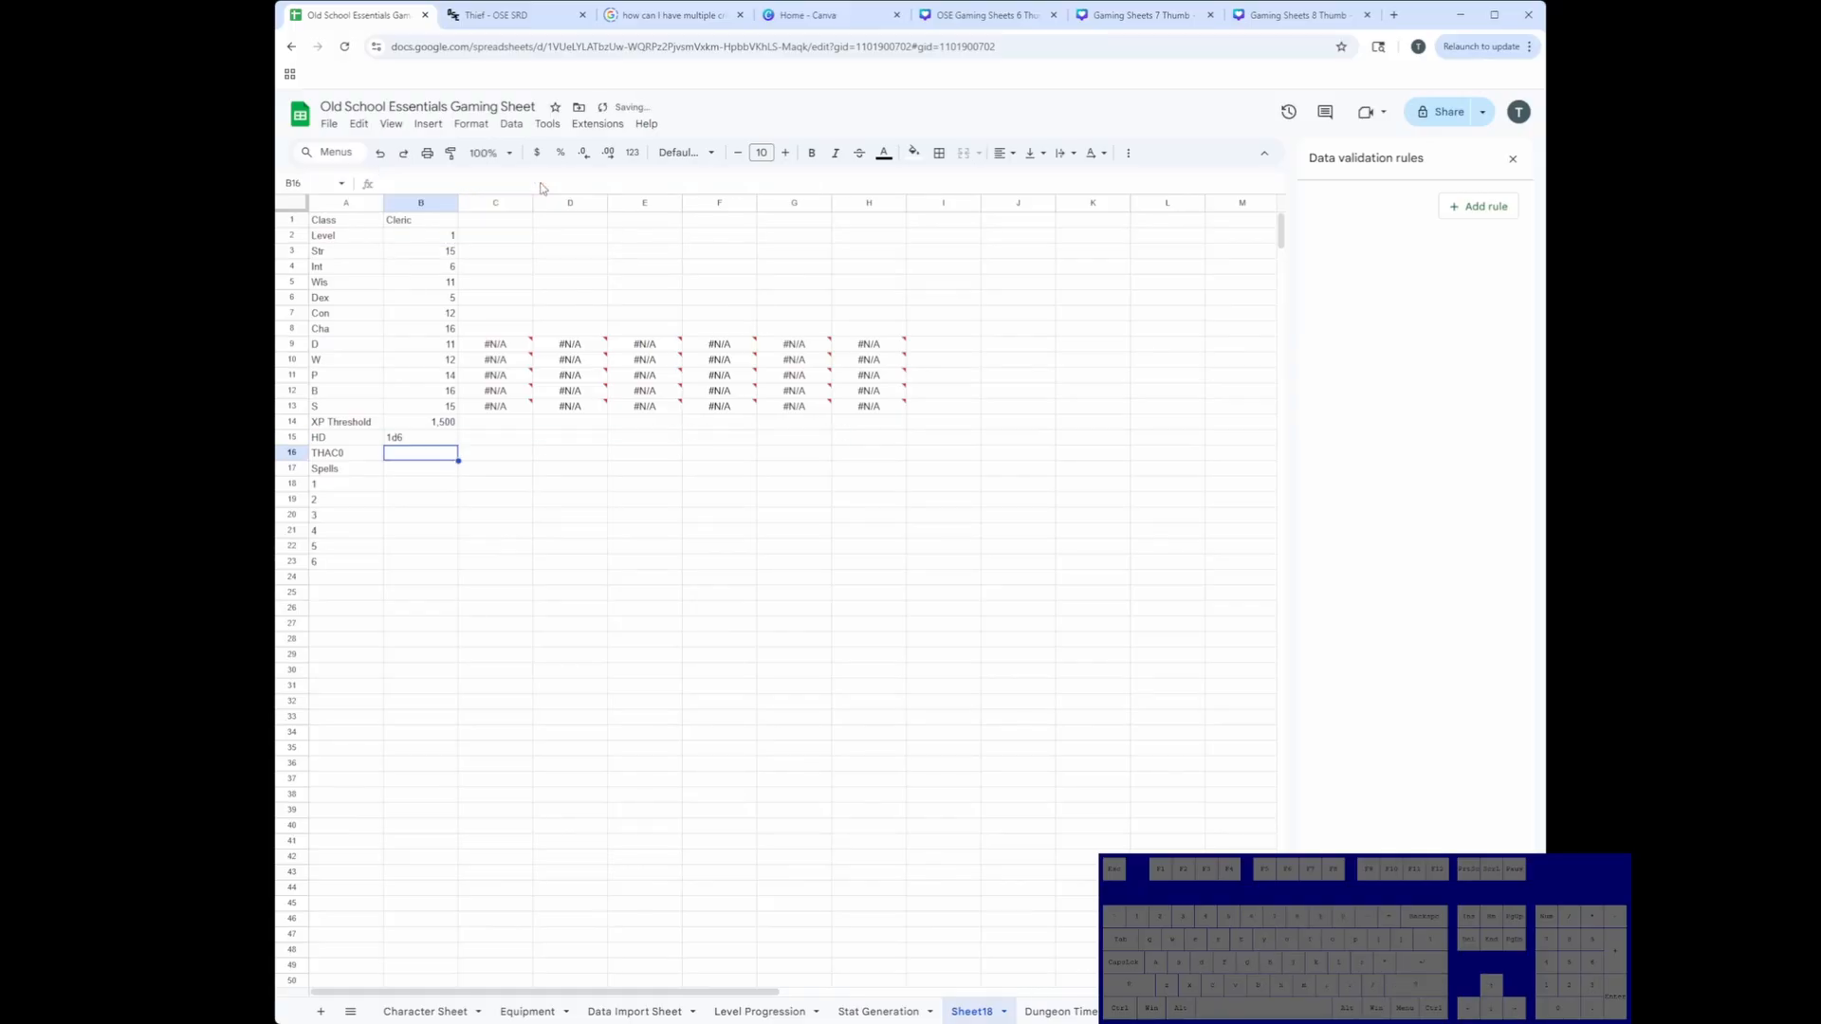
# Step: Paste the save lookup formula into B16 and change the returned column to LevelProgression[THAC0]
pyautogui.write('=FILTER(LevelProgression[S],LevelProgression[Class]=B$1,LevelProgression[Level]=B$2)')
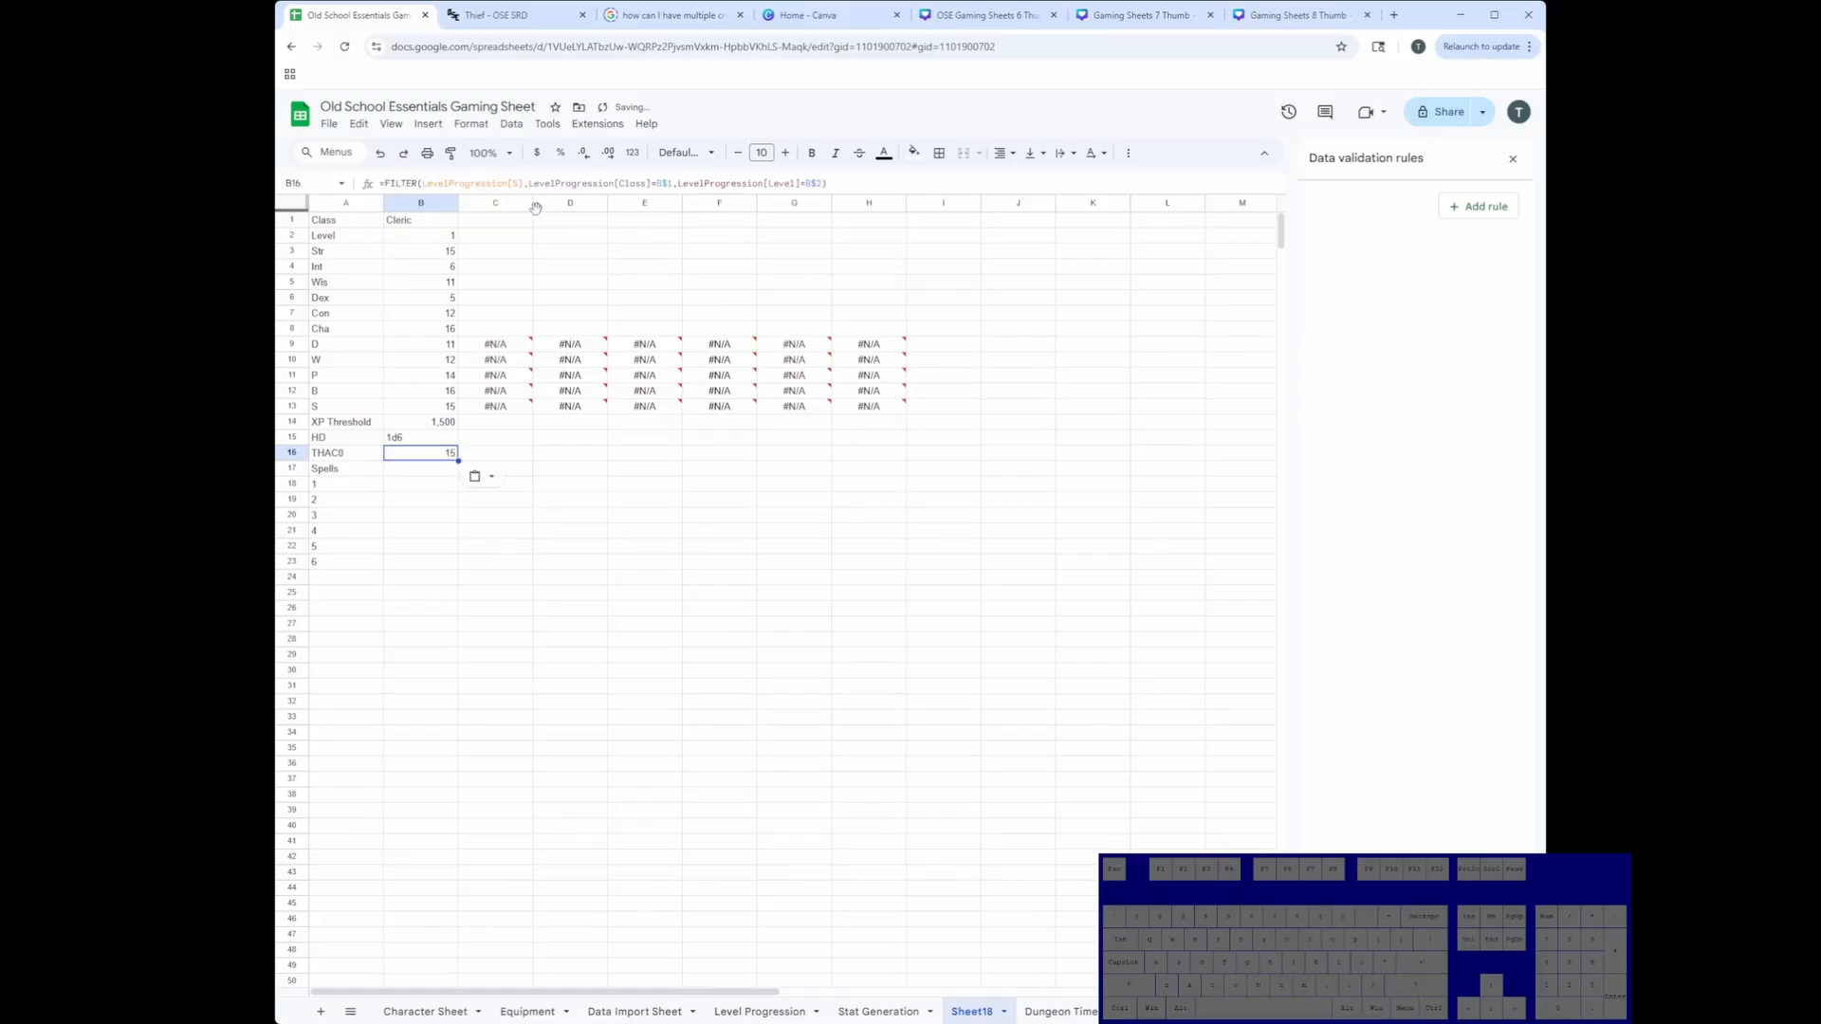
pyautogui.click(515, 187)
pyautogui.press('Right')
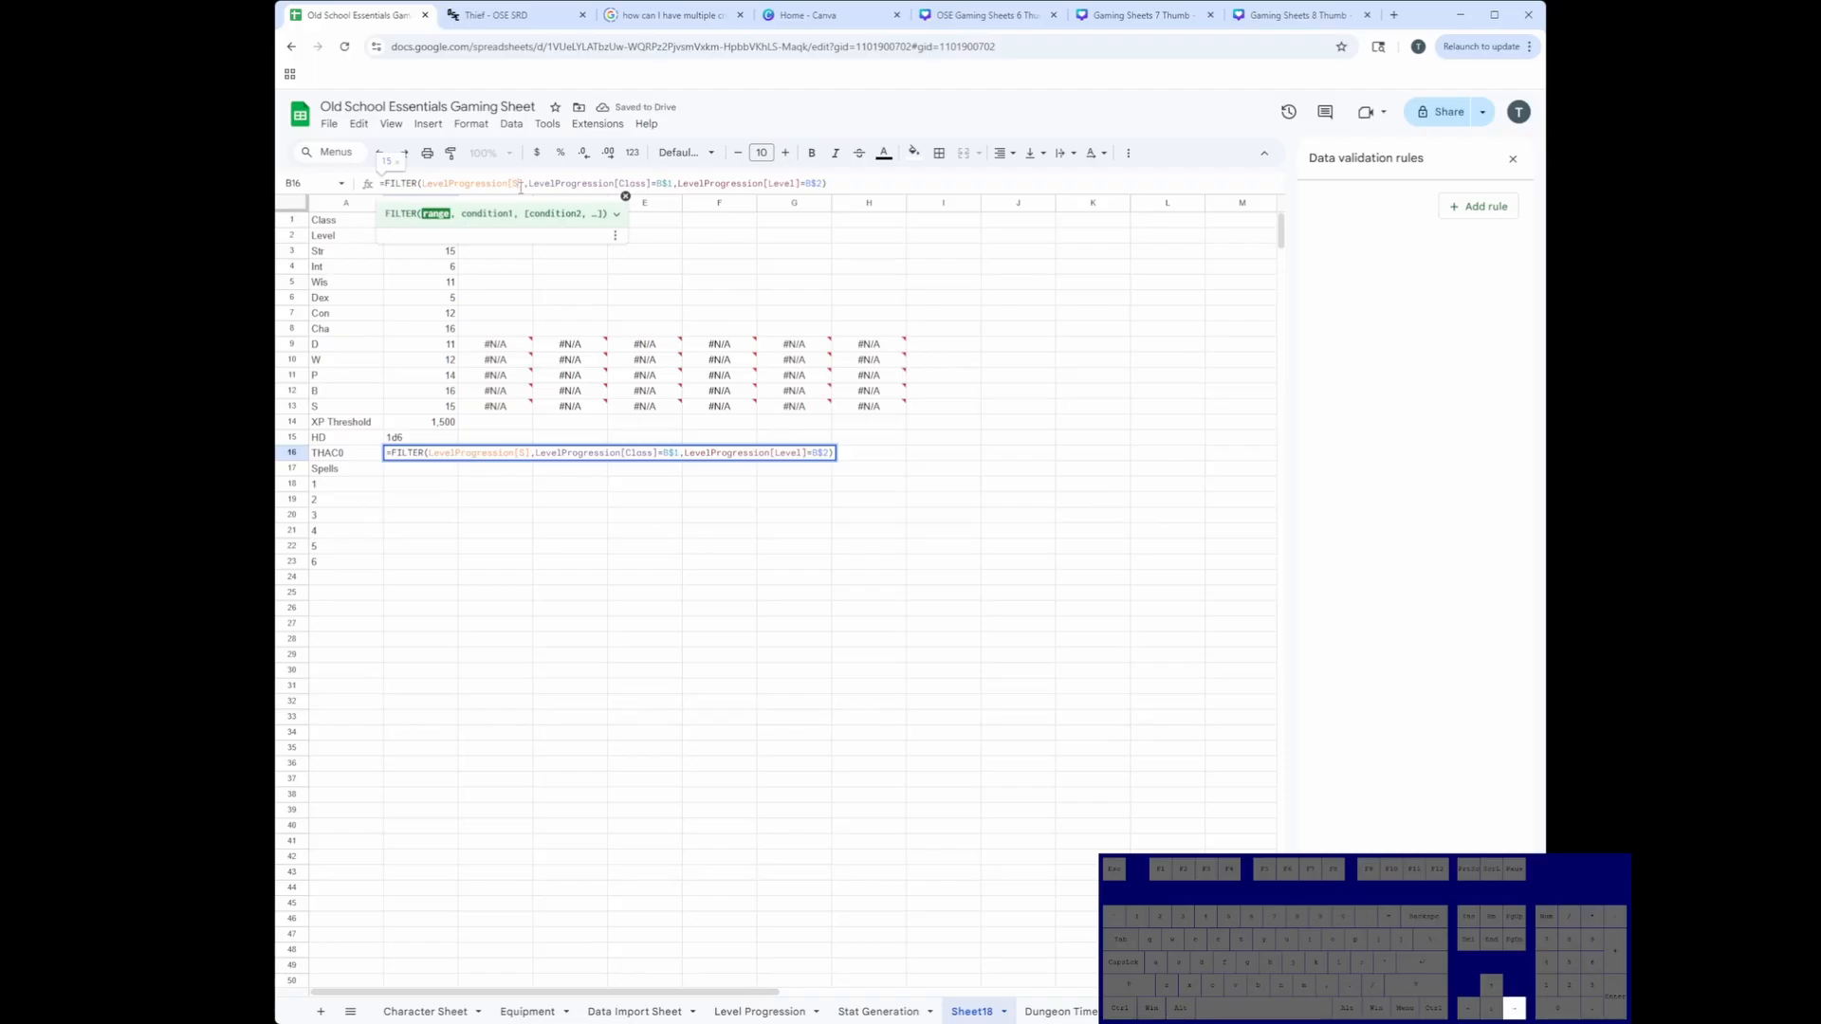
pyautogui.press('BackSpace')
pyautogui.write('TYH')
pyautogui.press('BackSpace')
pyautogui.press('BackSpace')
pyautogui.write('HAC')
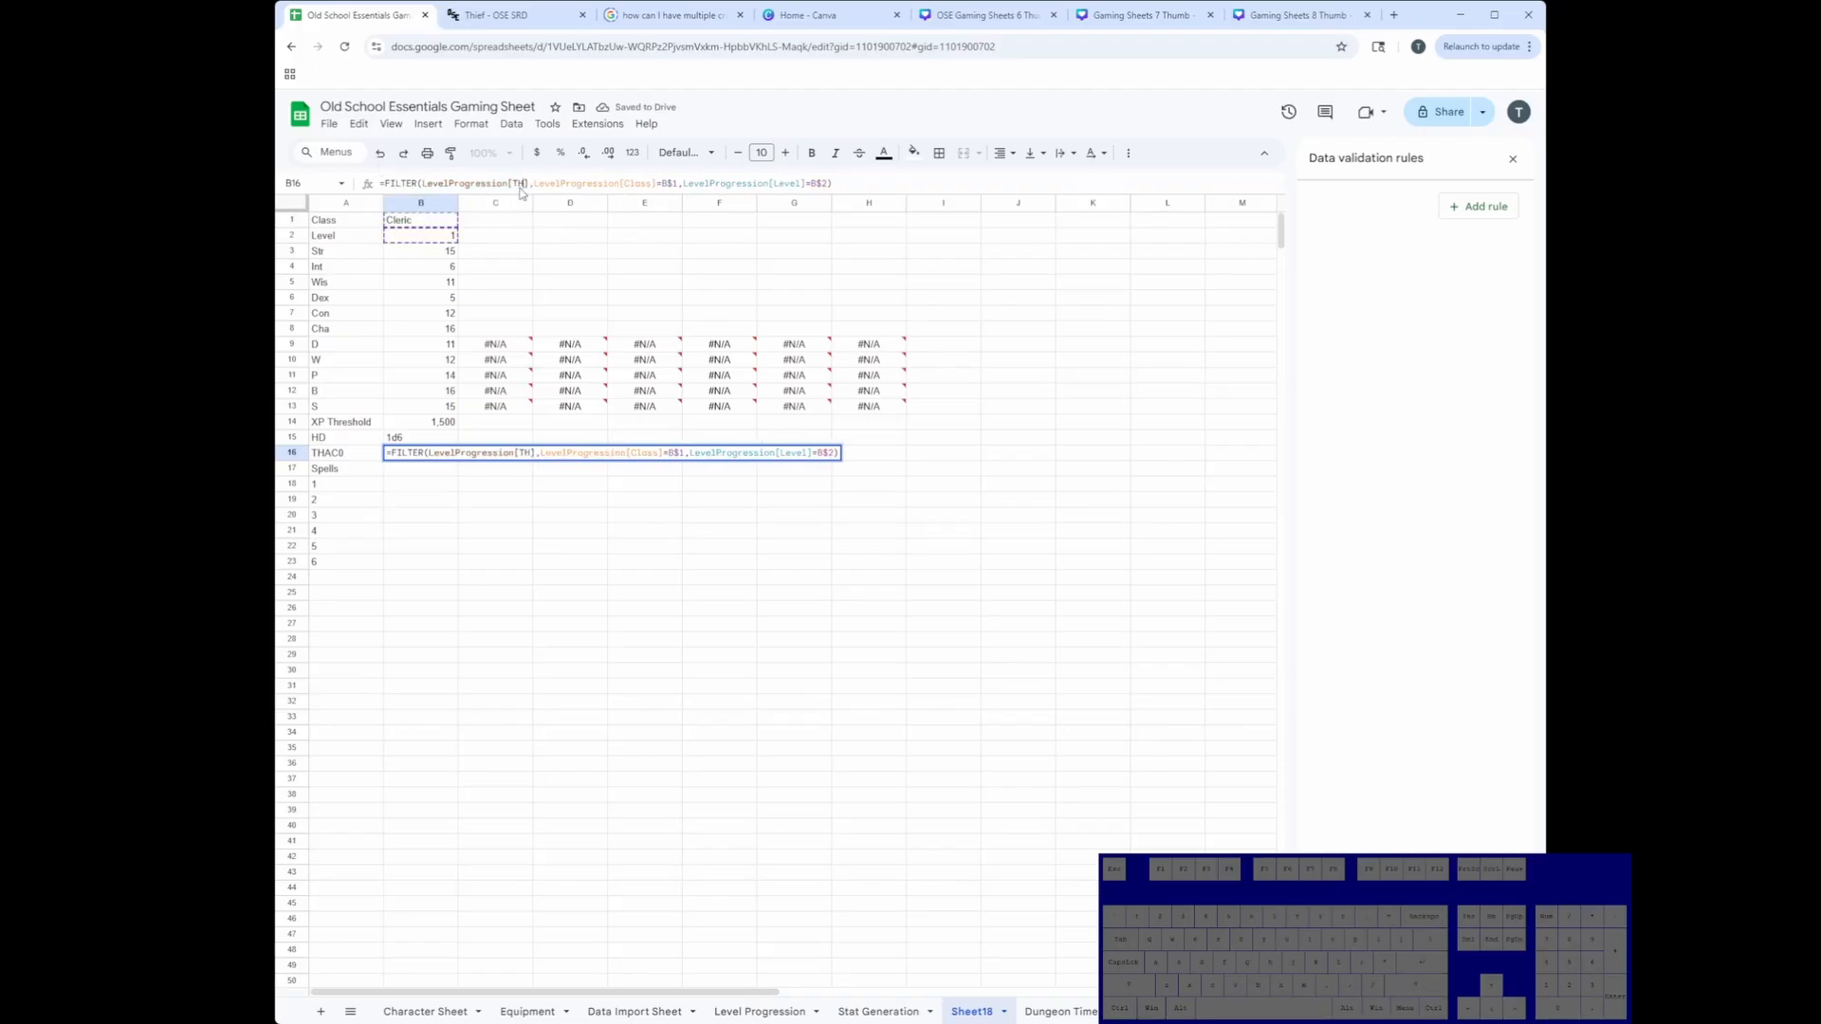
pyautogui.press('Return')
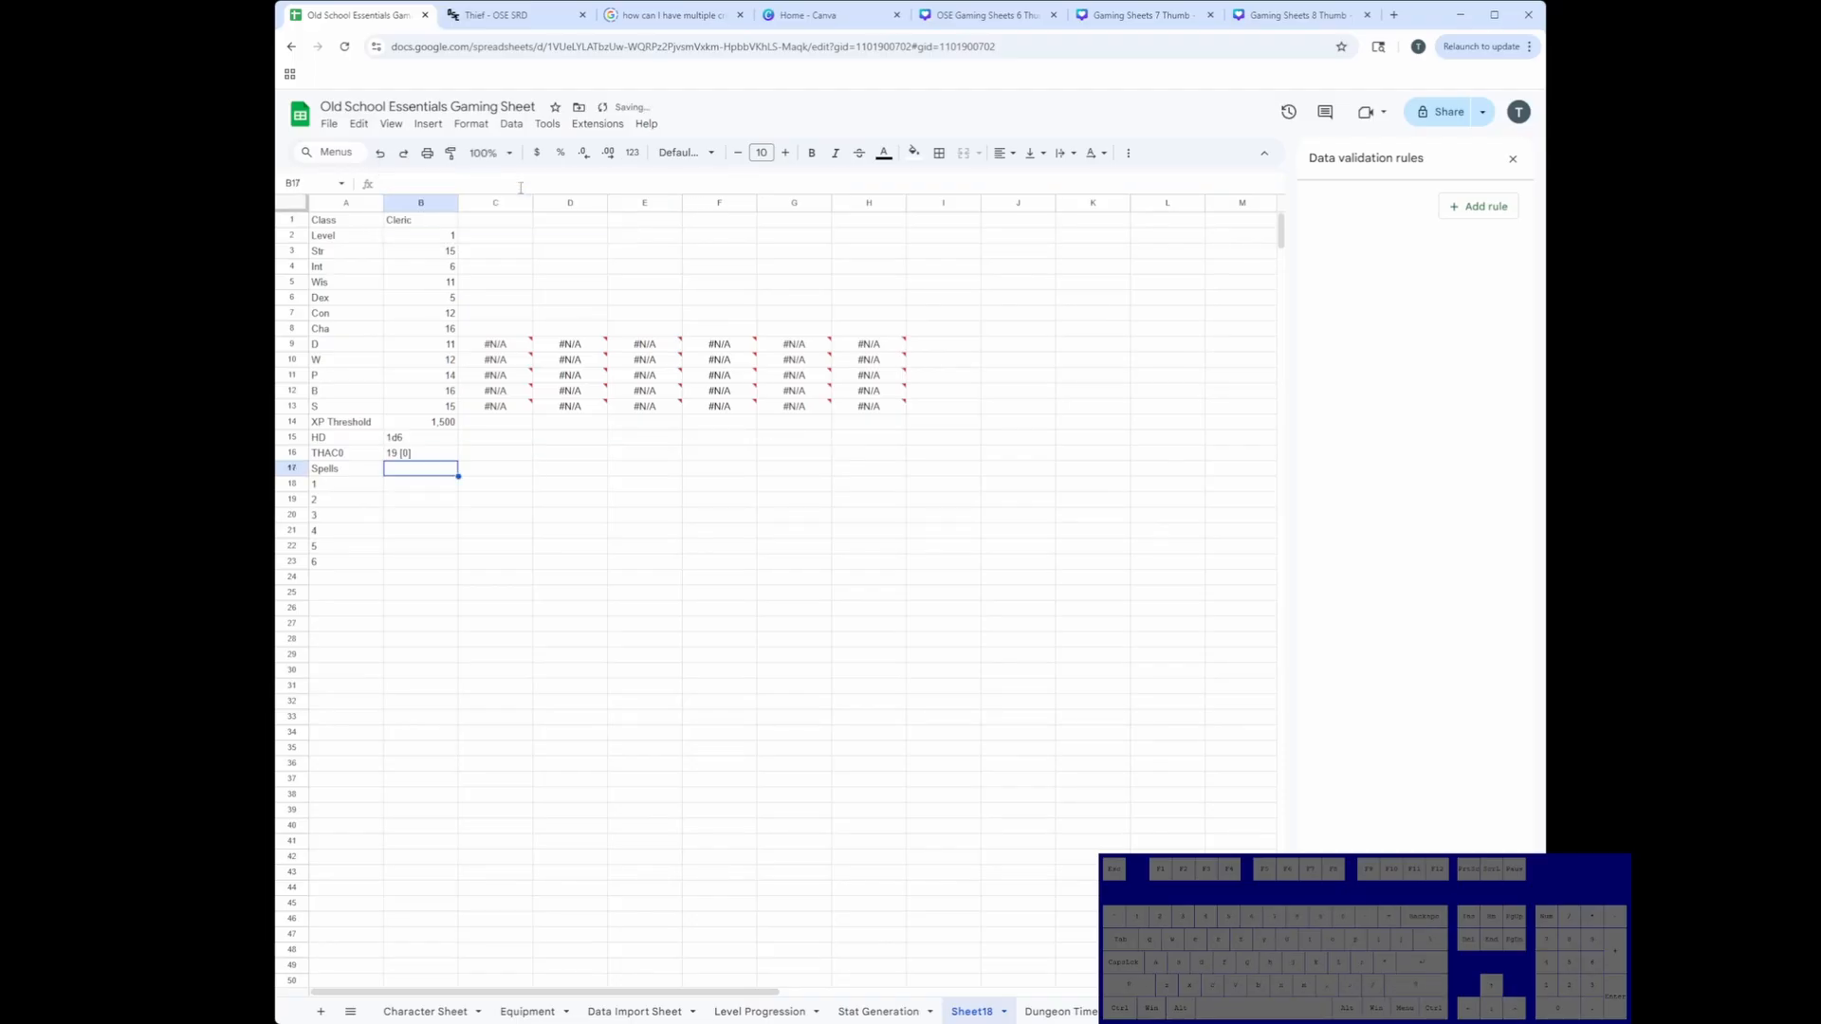
# Step: Copy the THAC0 formula from B16 into the spell level cells B18:B23
pyautogui.press('Down')
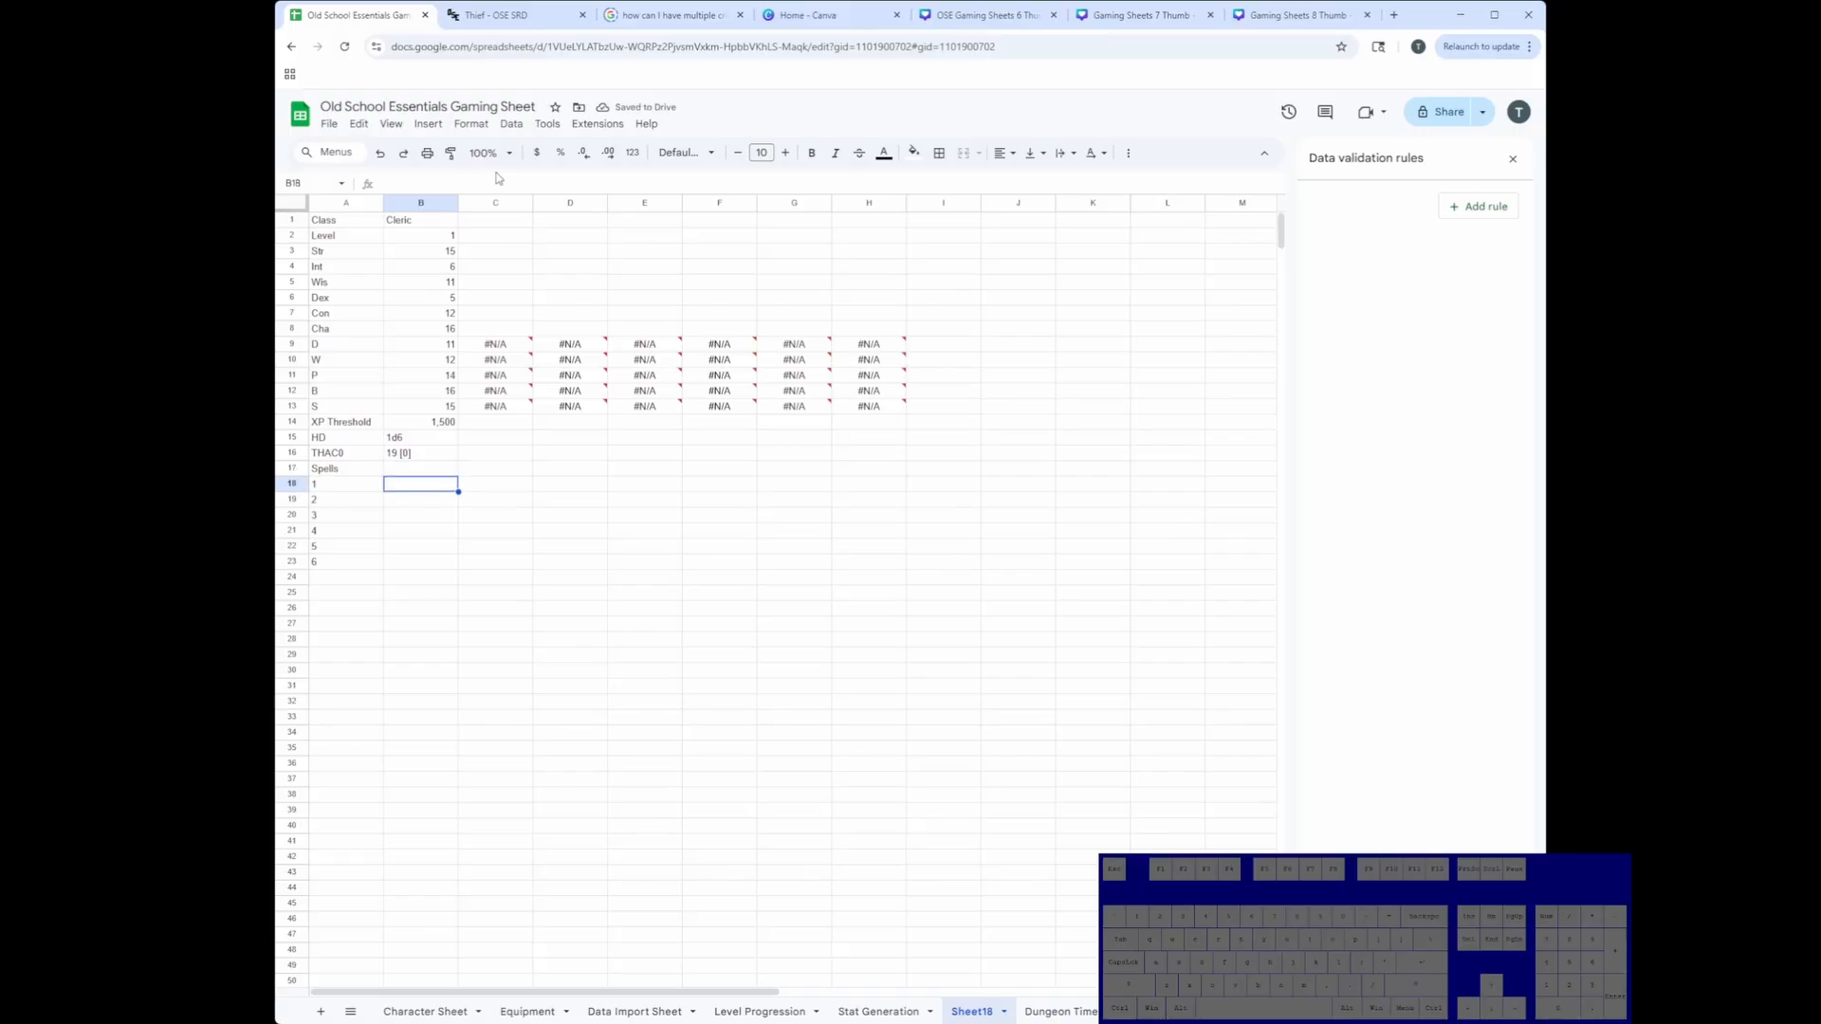
pyautogui.press('Up')
pyautogui.press('Up')
pyautogui.hotkey('ctrl', 'c')
pyautogui.press('Down')
pyautogui.press('Down')
pyautogui.press('Down')
pyautogui.press('Up')
pyautogui.hotkey('shift', 'Down')
pyautogui.hotkey('shift', 'Down')
pyautogui.hotkey('shift', 'Down')
pyautogui.hotkey('shift', 'Down')
pyautogui.hotkey('shift', 'Down')
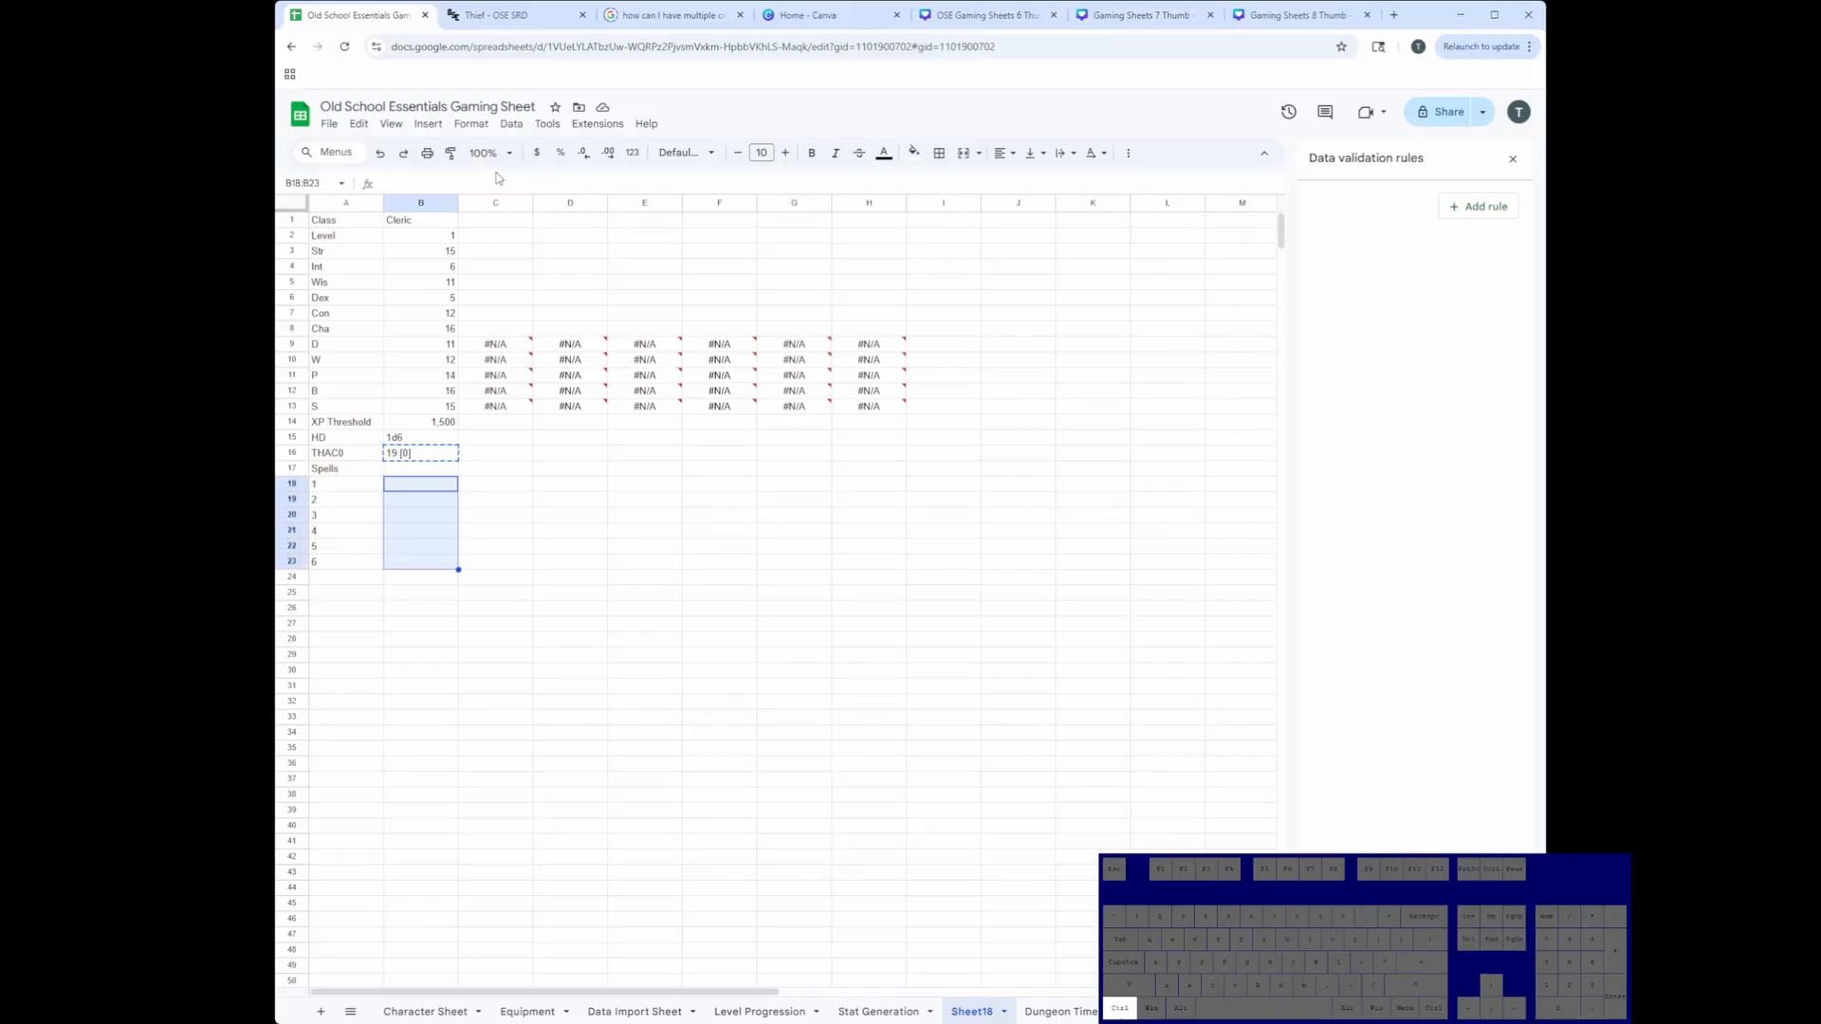
pyautogui.hotkey('ctrl', 'v')
# Step: Change the formula in B18 to return LevelProgression[1] for the first spell level
pyautogui.click(538, 185)
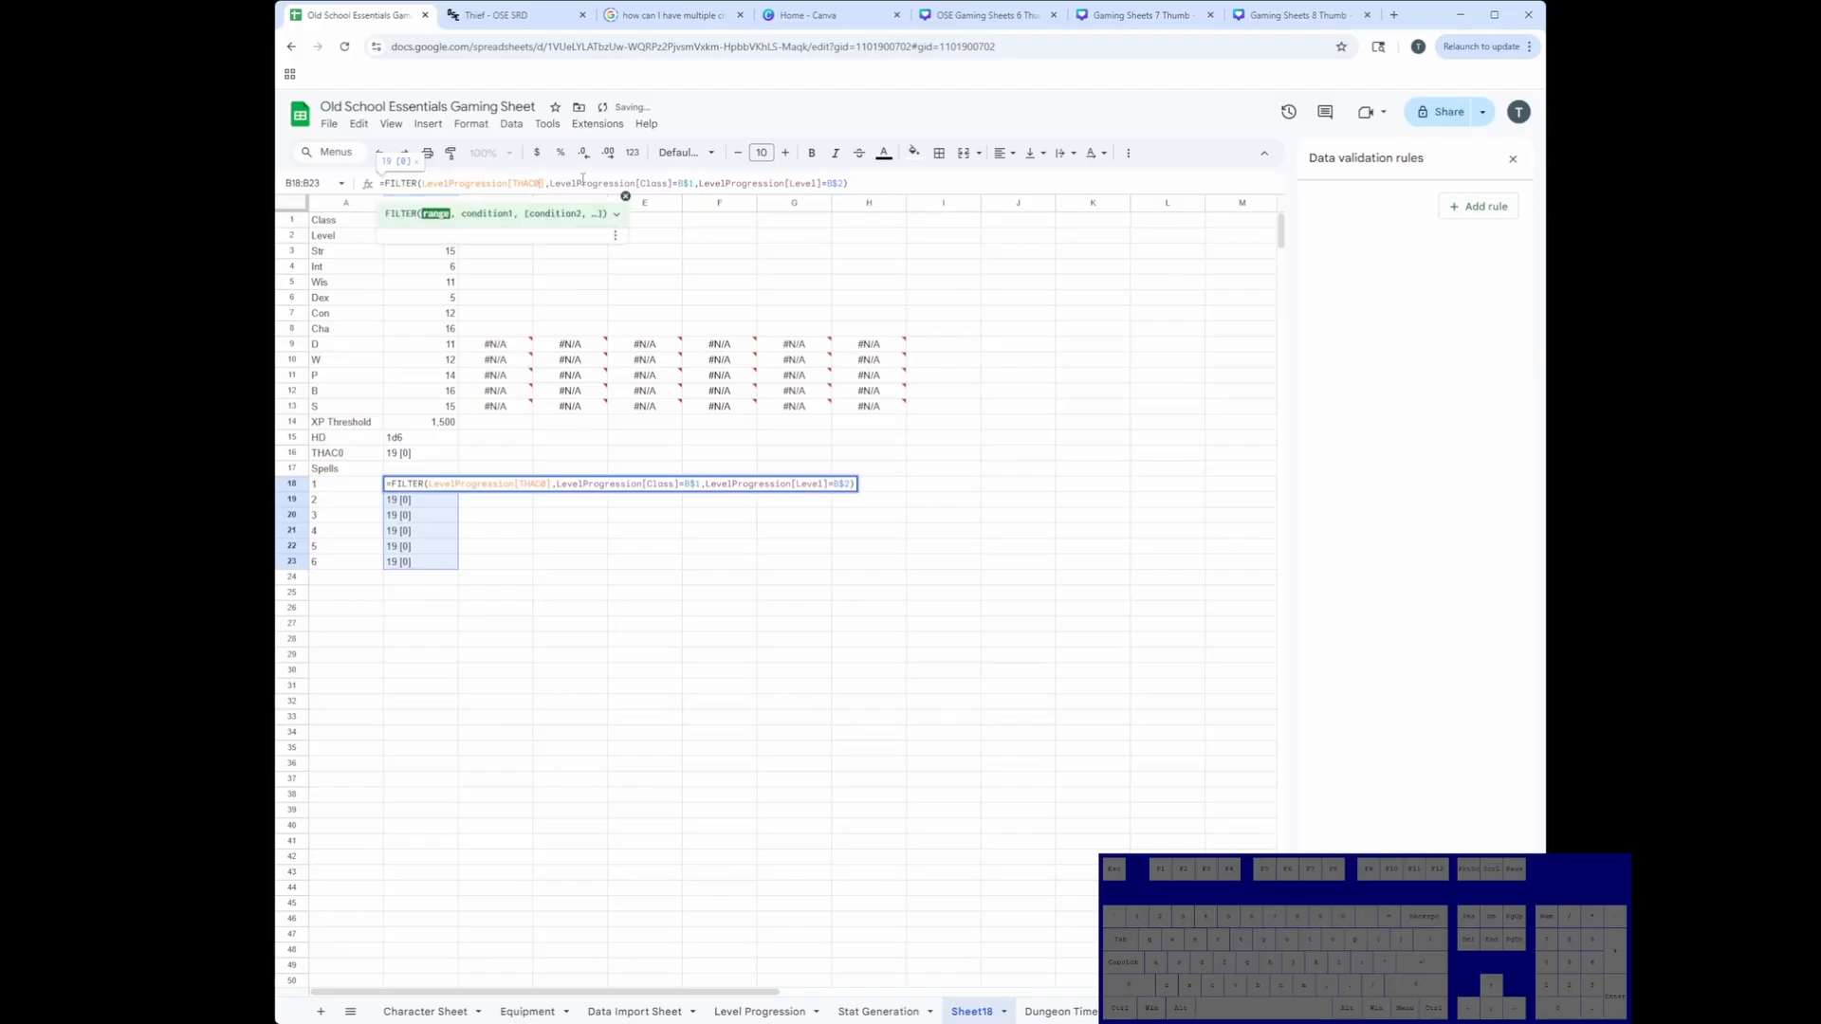
pyautogui.hotkey('ctrl', 'BackSpace')
pyautogui.press('Return')
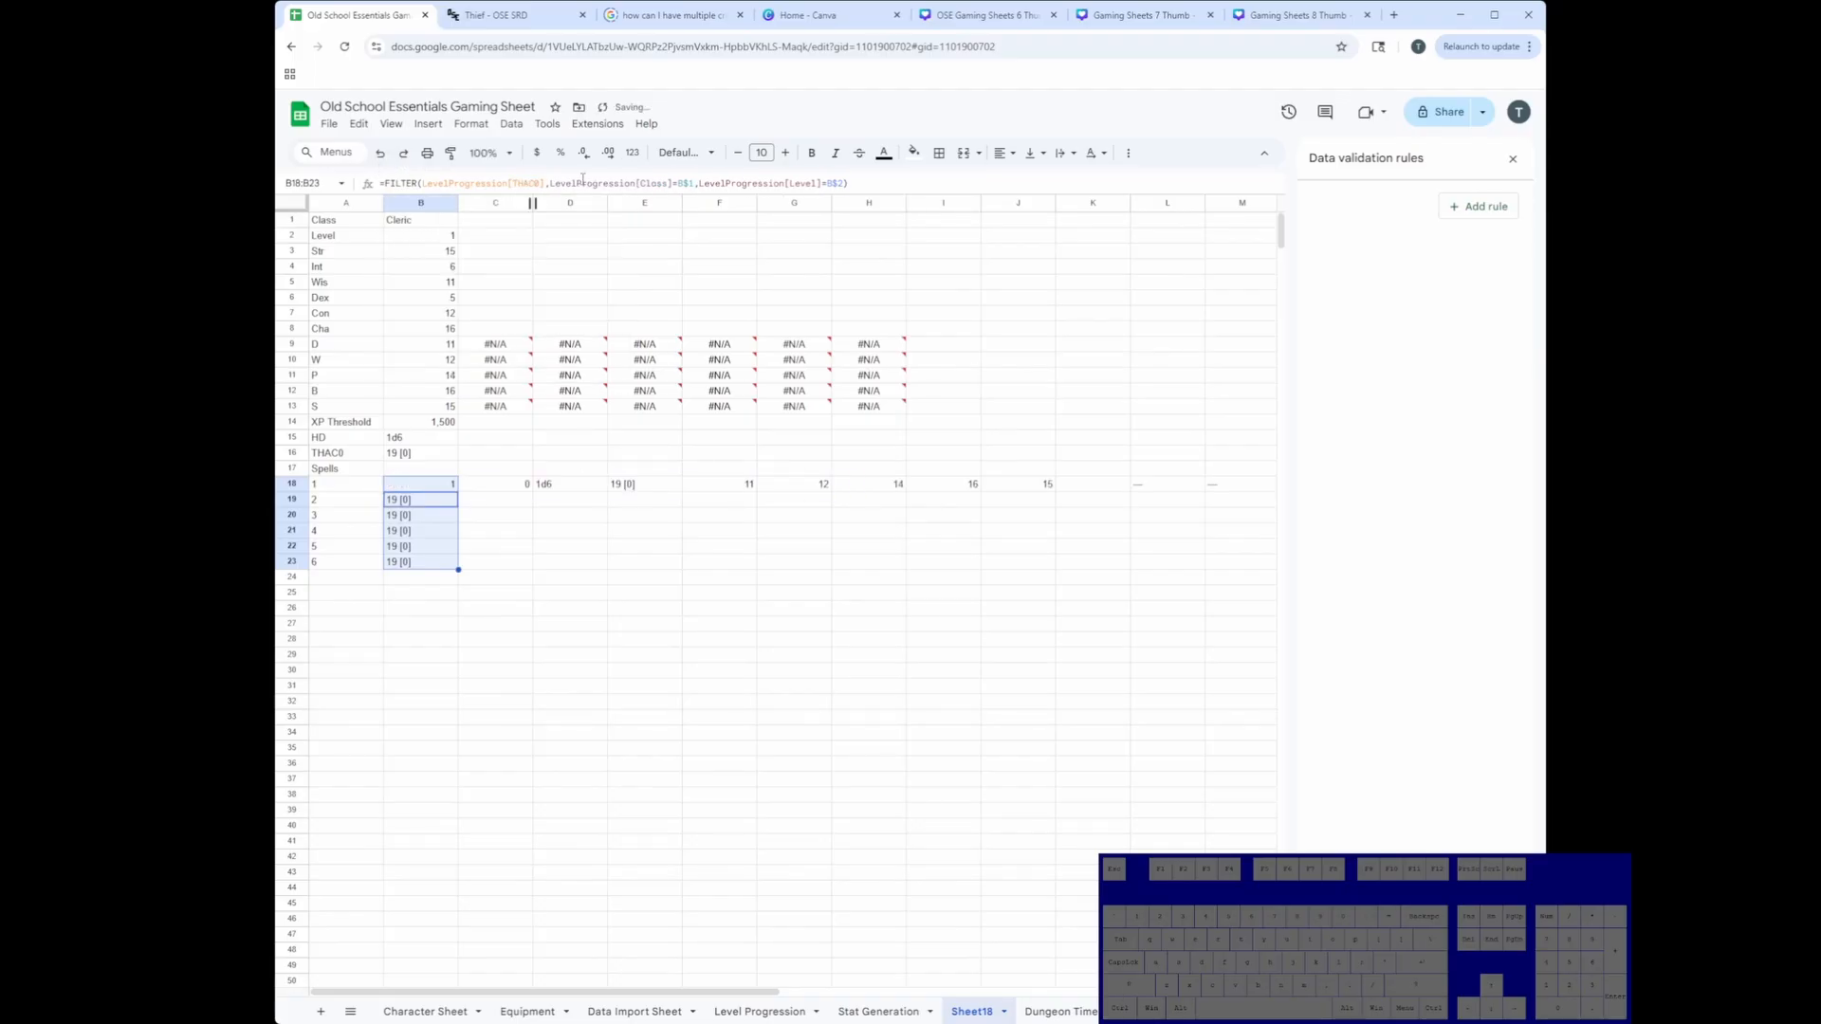
pyautogui.press('Up')
pyautogui.click(510, 185)
pyautogui.write('[1]')
pyautogui.press('Return')
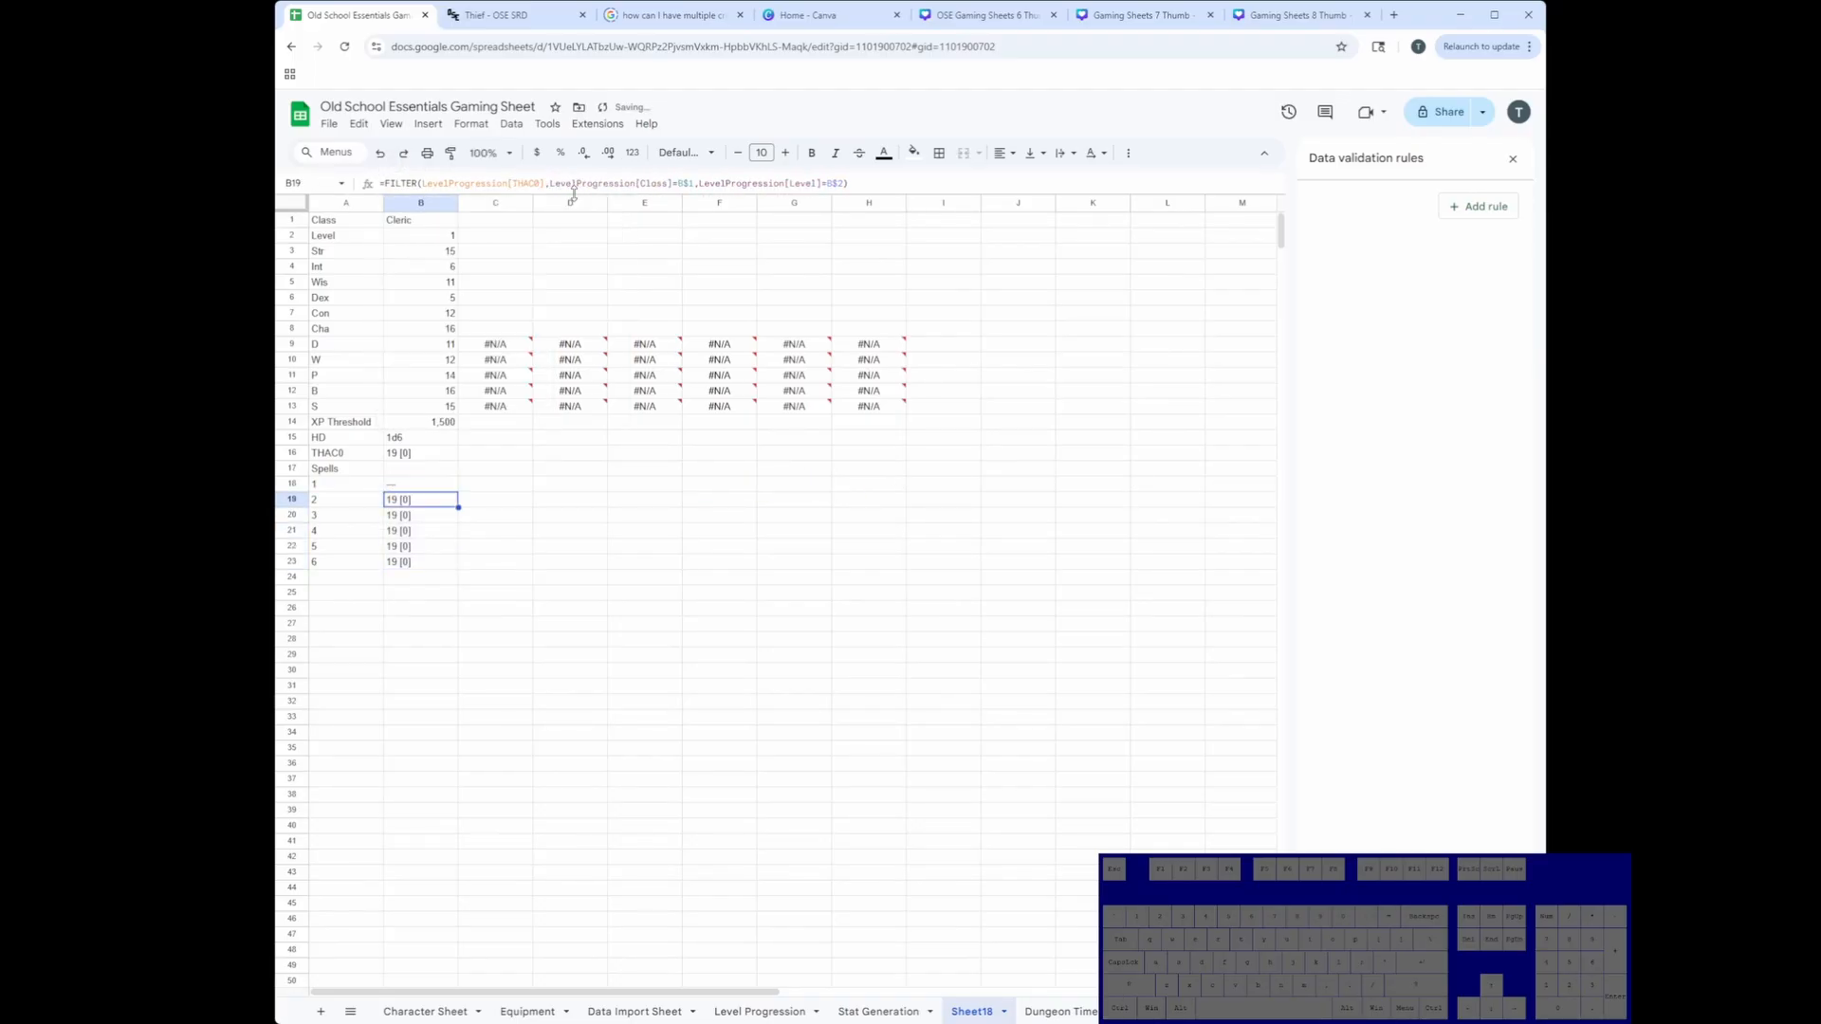
# Step: Change the formula in B19 to return LevelProgression[2] for the second spell level
pyautogui.press('Up')
pyautogui.hotkey('ctrl', 'c')
pyautogui.press('Down')
pyautogui.click(539, 185)
pyautogui.press('BackSpace')
pyautogui.press('BackSpace')
pyautogui.press('BackSpace')
pyautogui.press('BackSpace')
pyautogui.press('BackSpace')
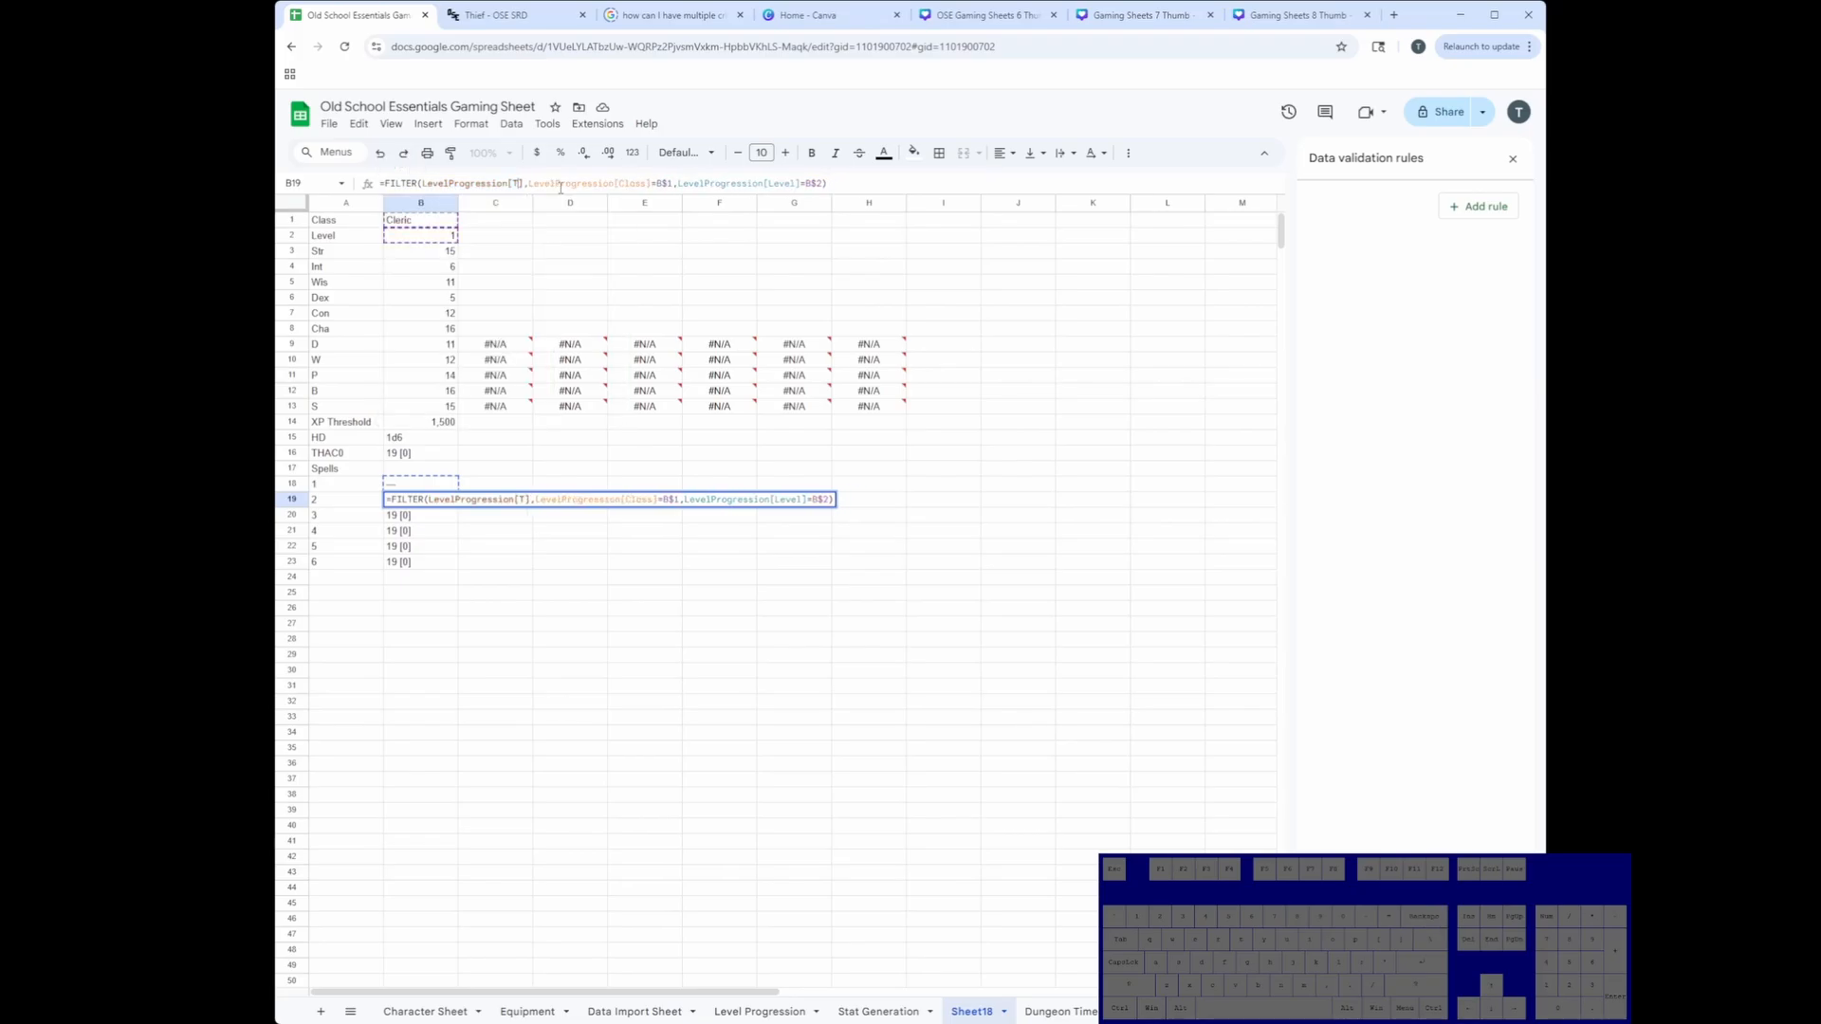
pyautogui.write('2')
pyautogui.press('Return')
# Step: Change the formula in B20 to return LevelProgression[3] for the third spell level
pyautogui.click(538, 183)
pyautogui.press('BackSpace')
pyautogui.press('BackSpace')
pyautogui.press('BackSpace')
pyautogui.press('BackSpace')
pyautogui.press('BackSpace')
pyautogui.write('3')
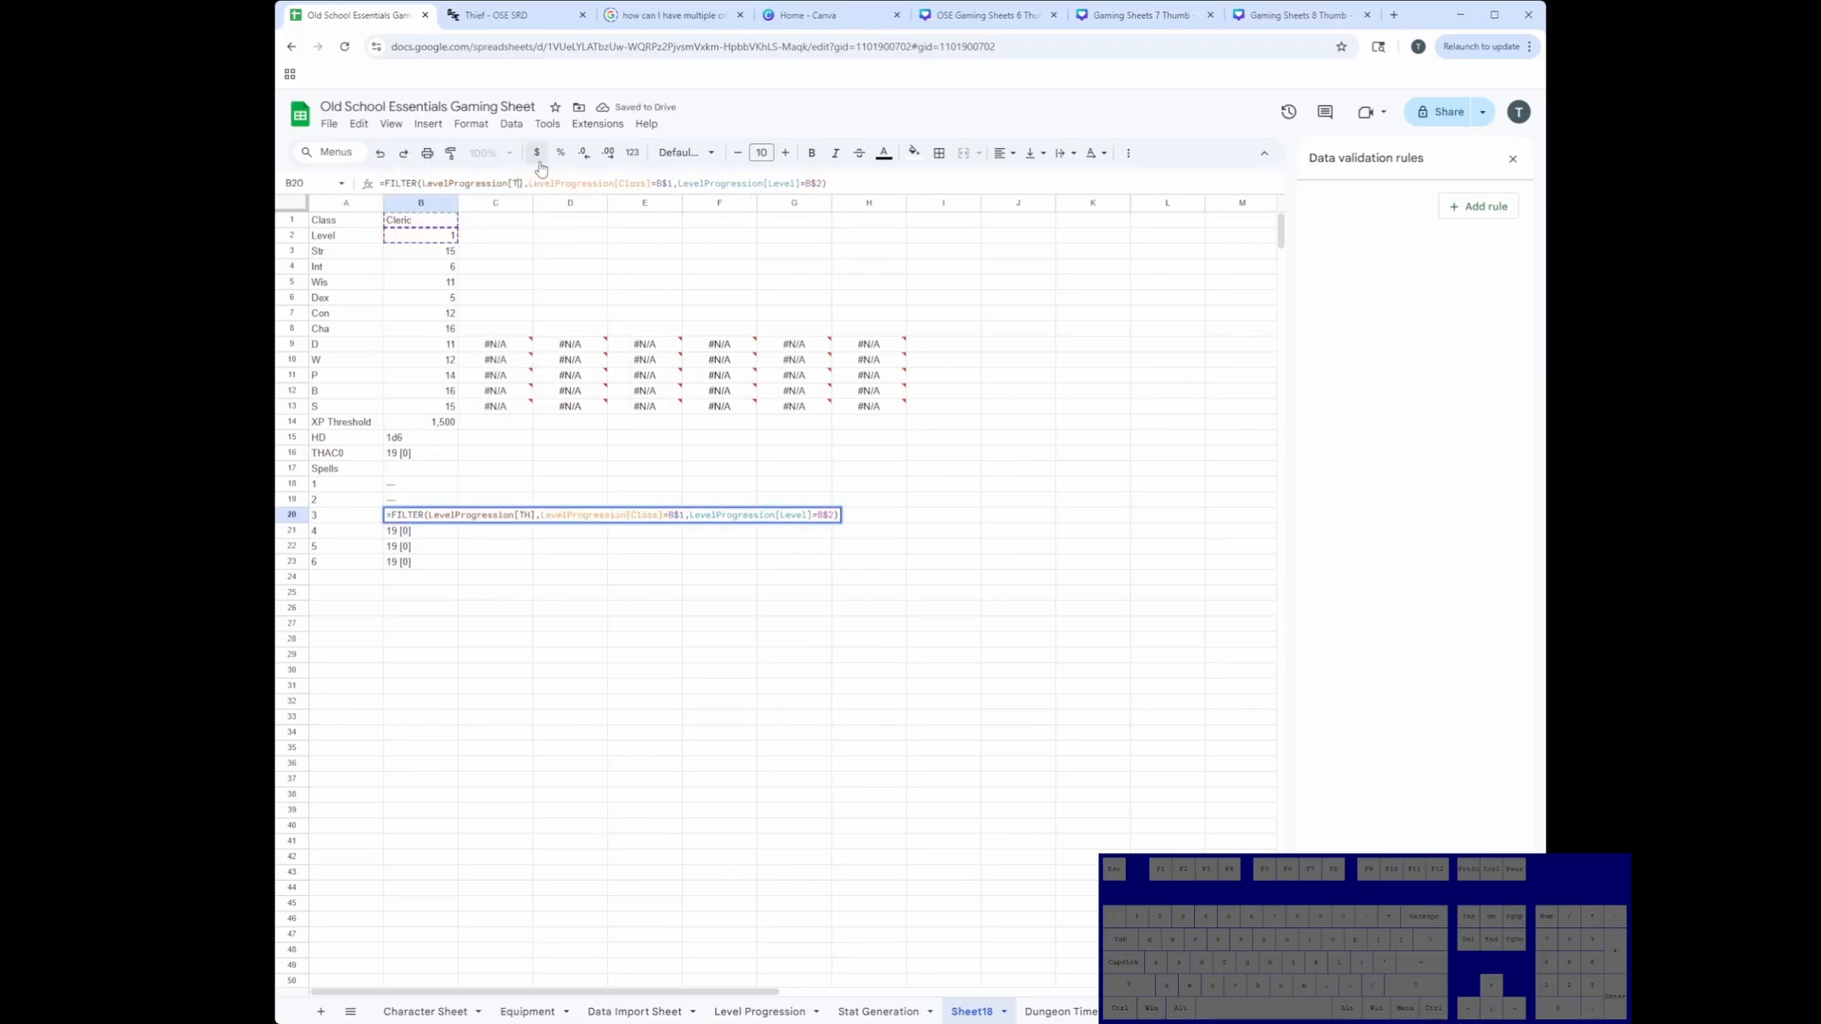
pyautogui.press('Return')
# Step: Change the formula in B21 to return LevelProgression[4] for the fourth spell level
pyautogui.click(539, 184)
pyautogui.press('BackSpace')
pyautogui.press('BackSpace')
pyautogui.press('BackSpace')
pyautogui.press('BackSpace')
pyautogui.press('BackSpace')
pyautogui.write('4')
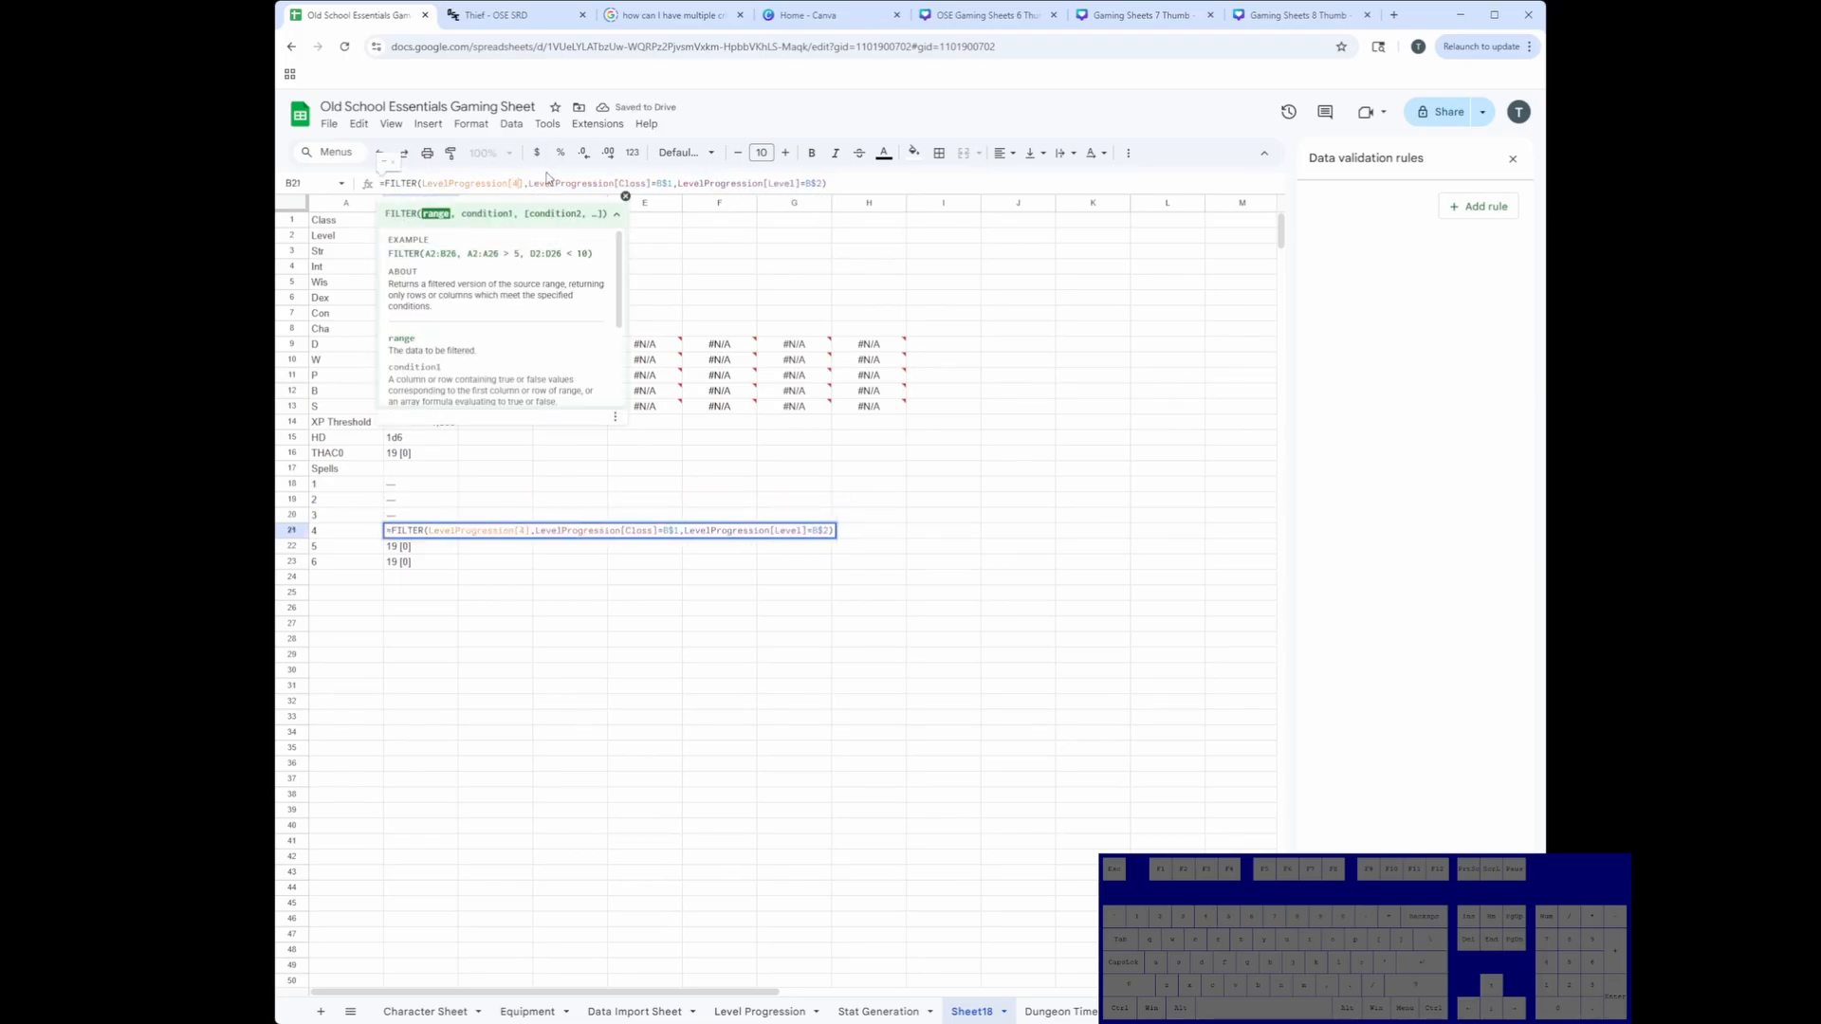
pyautogui.press('Return')
# Step: Change the formula in B22 to return LevelProgression[5] for the fifth spell level
pyautogui.click(548, 183)
pyautogui.press('BackSpace')
pyautogui.press('BackSpace')
pyautogui.press('BackSpace')
pyautogui.press('BackSpace')
pyautogui.press('BackSpace')
pyautogui.write('5')
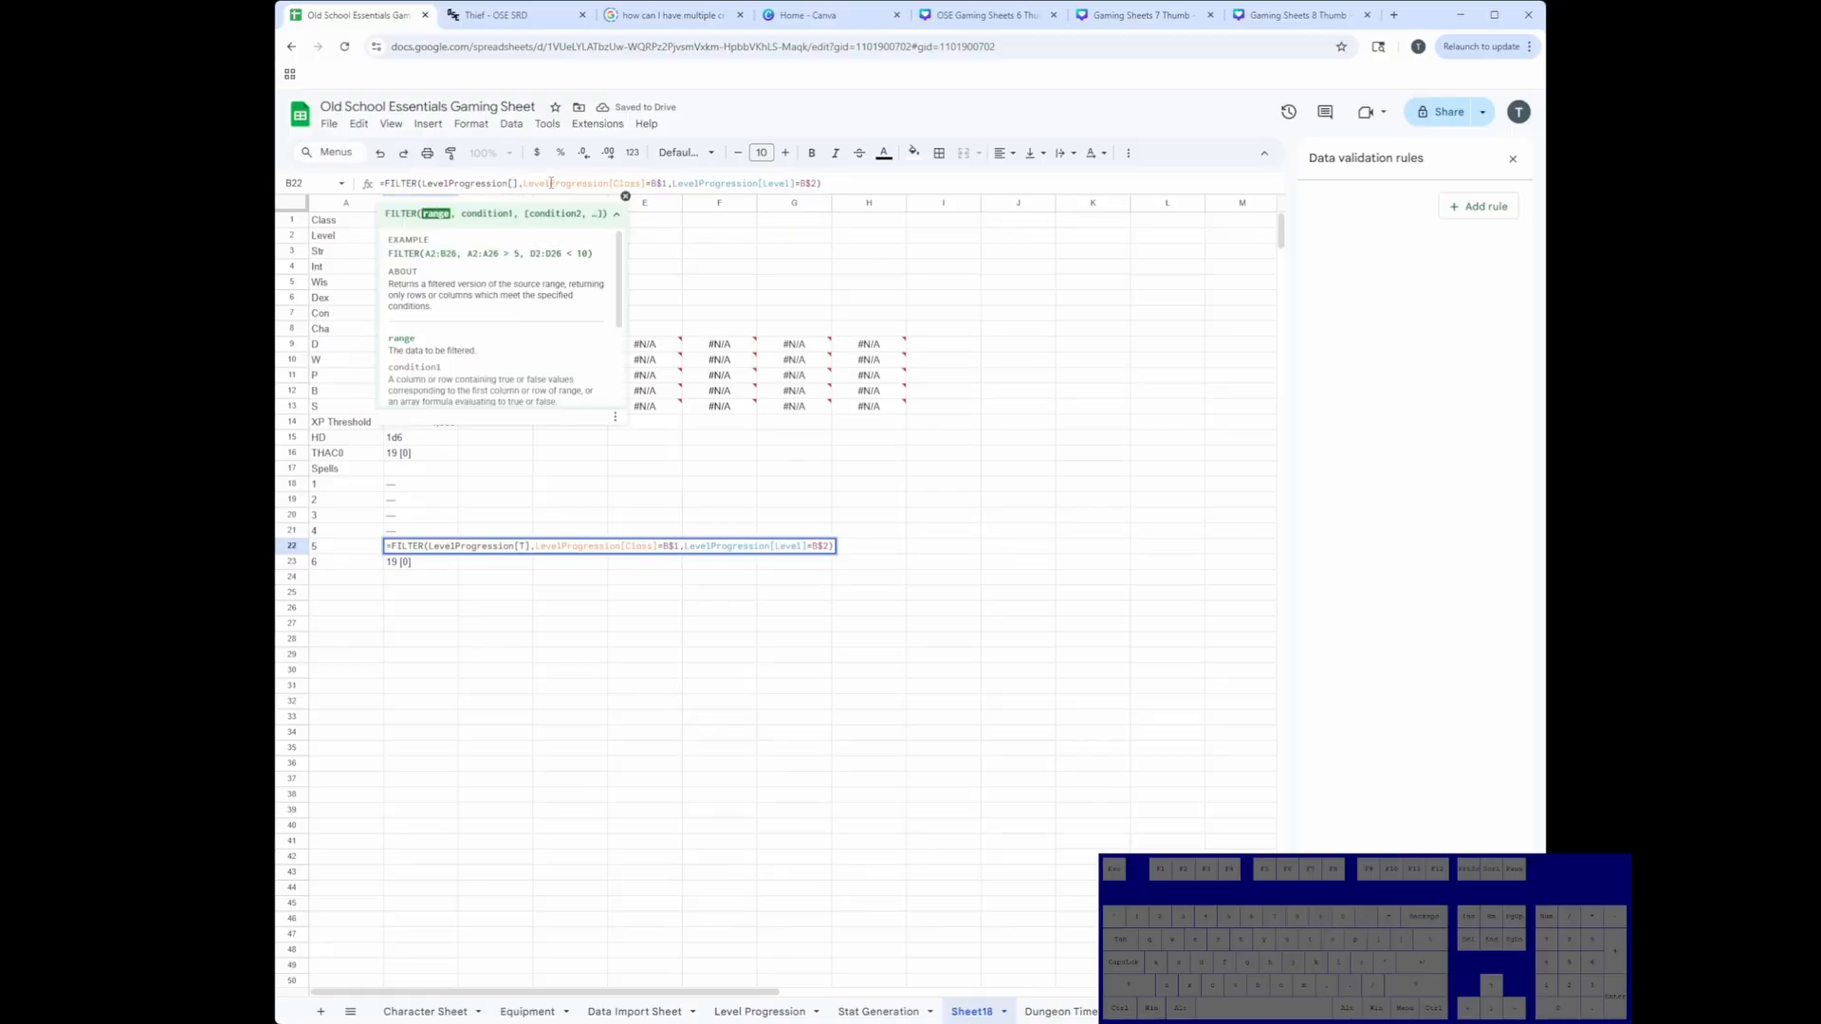
pyautogui.press('Return')
# Step: Change the formula in B23 to return LevelProgression[6] for the sixth spell level
pyautogui.click(539, 184)
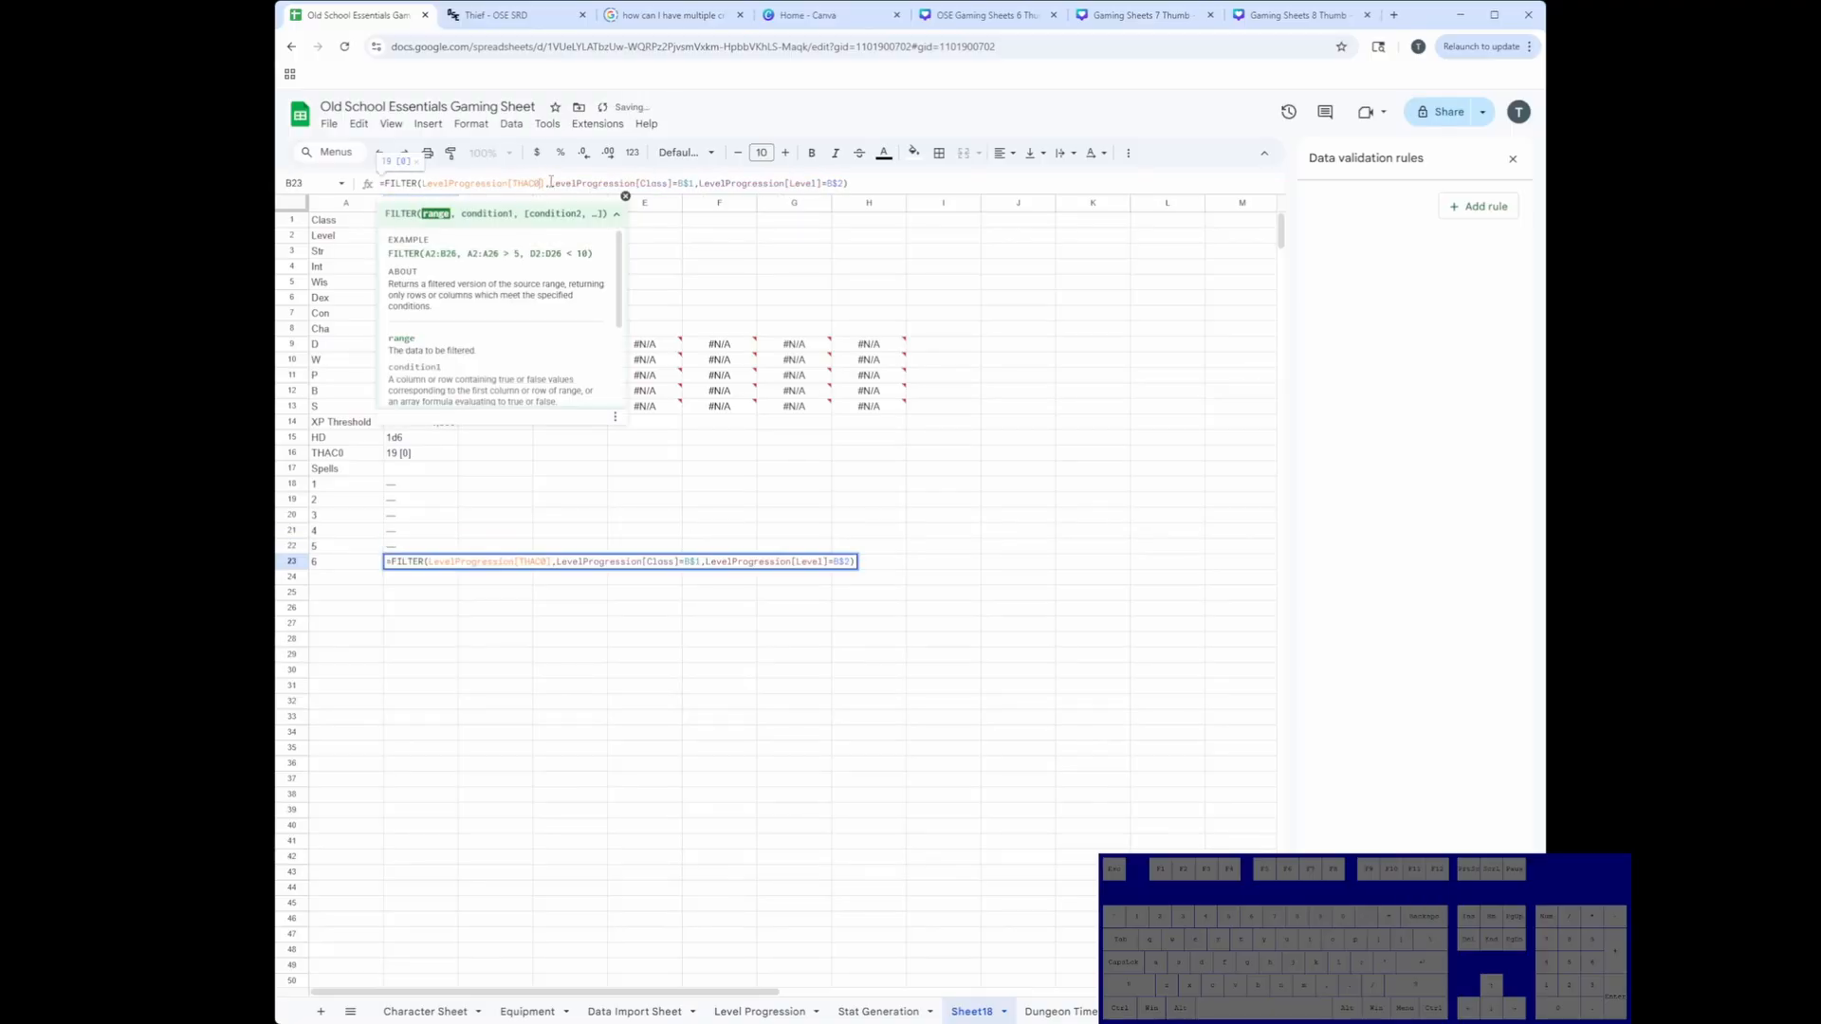
pyautogui.press('BackSpace')
pyautogui.press('BackSpace')
pyautogui.press('BackSpace')
pyautogui.press('BackSpace')
pyautogui.press('BackSpace')
pyautogui.write('6')
pyautogui.press('Return')
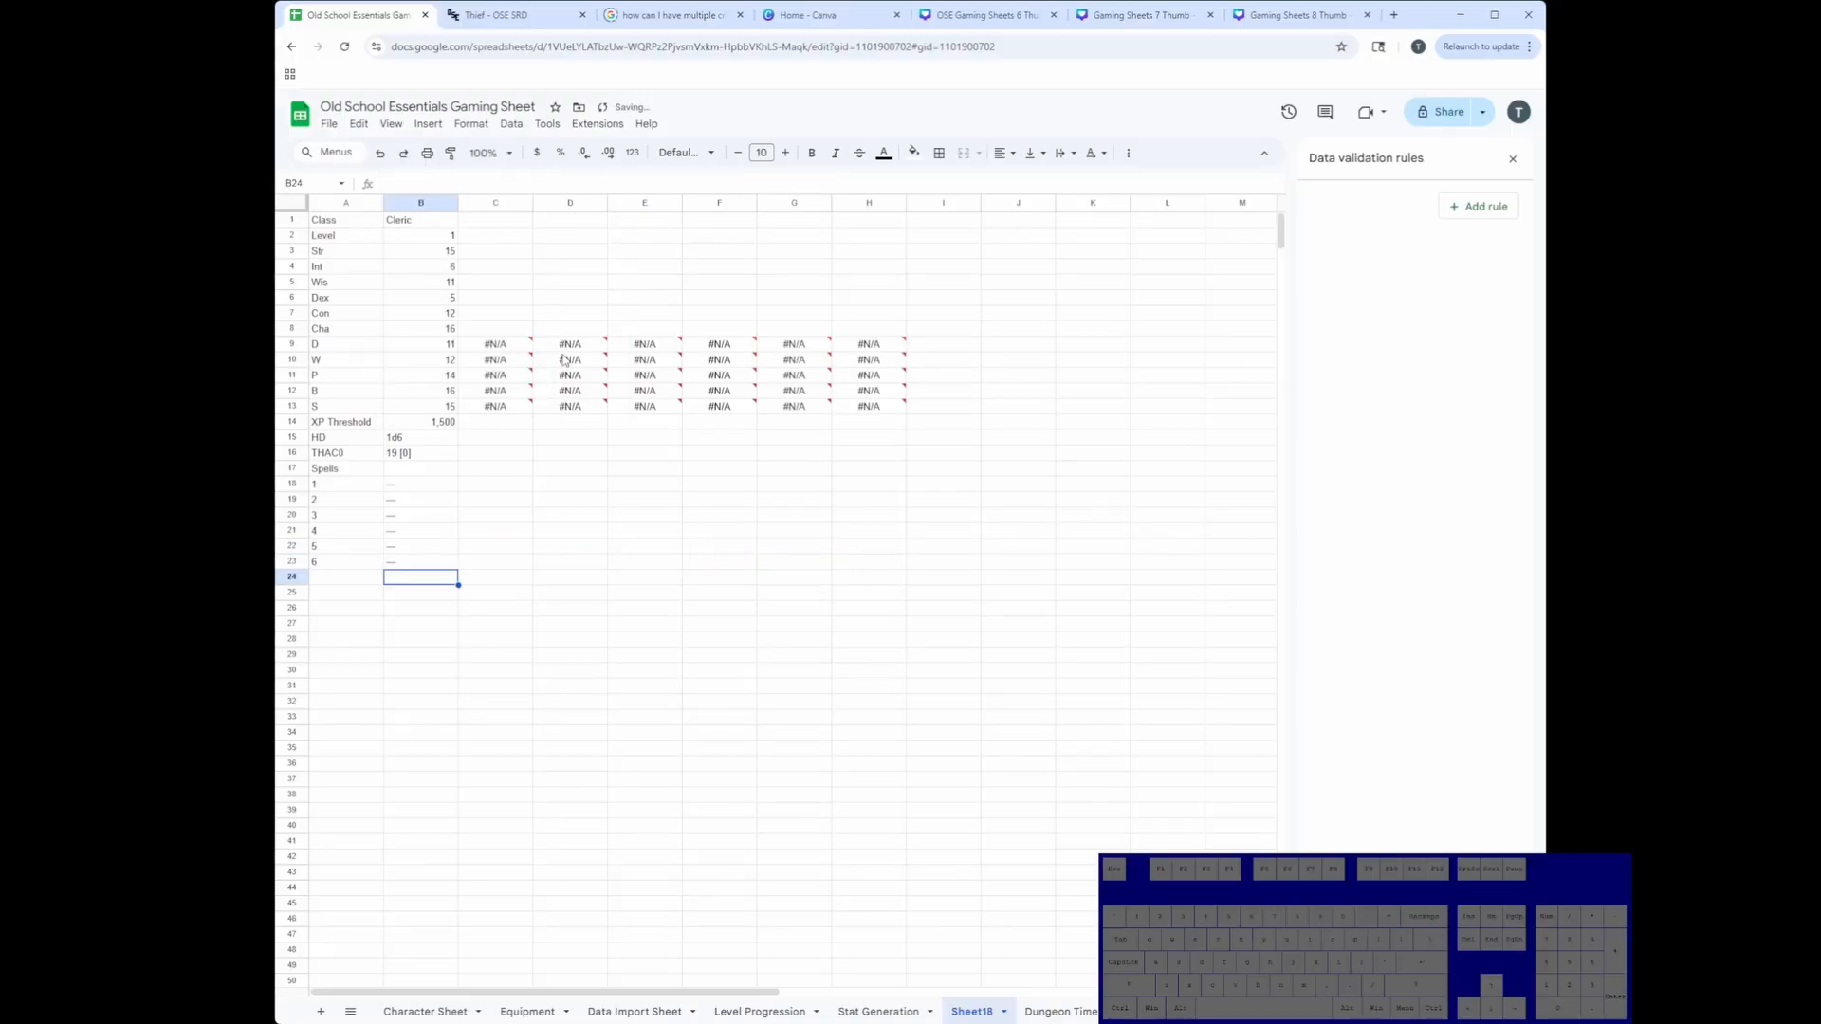
# Step: Compare the spell lookup in B18 with the Cleric rows on the Level Progression sheet and return to Sheet18
pyautogui.click(439, 482)
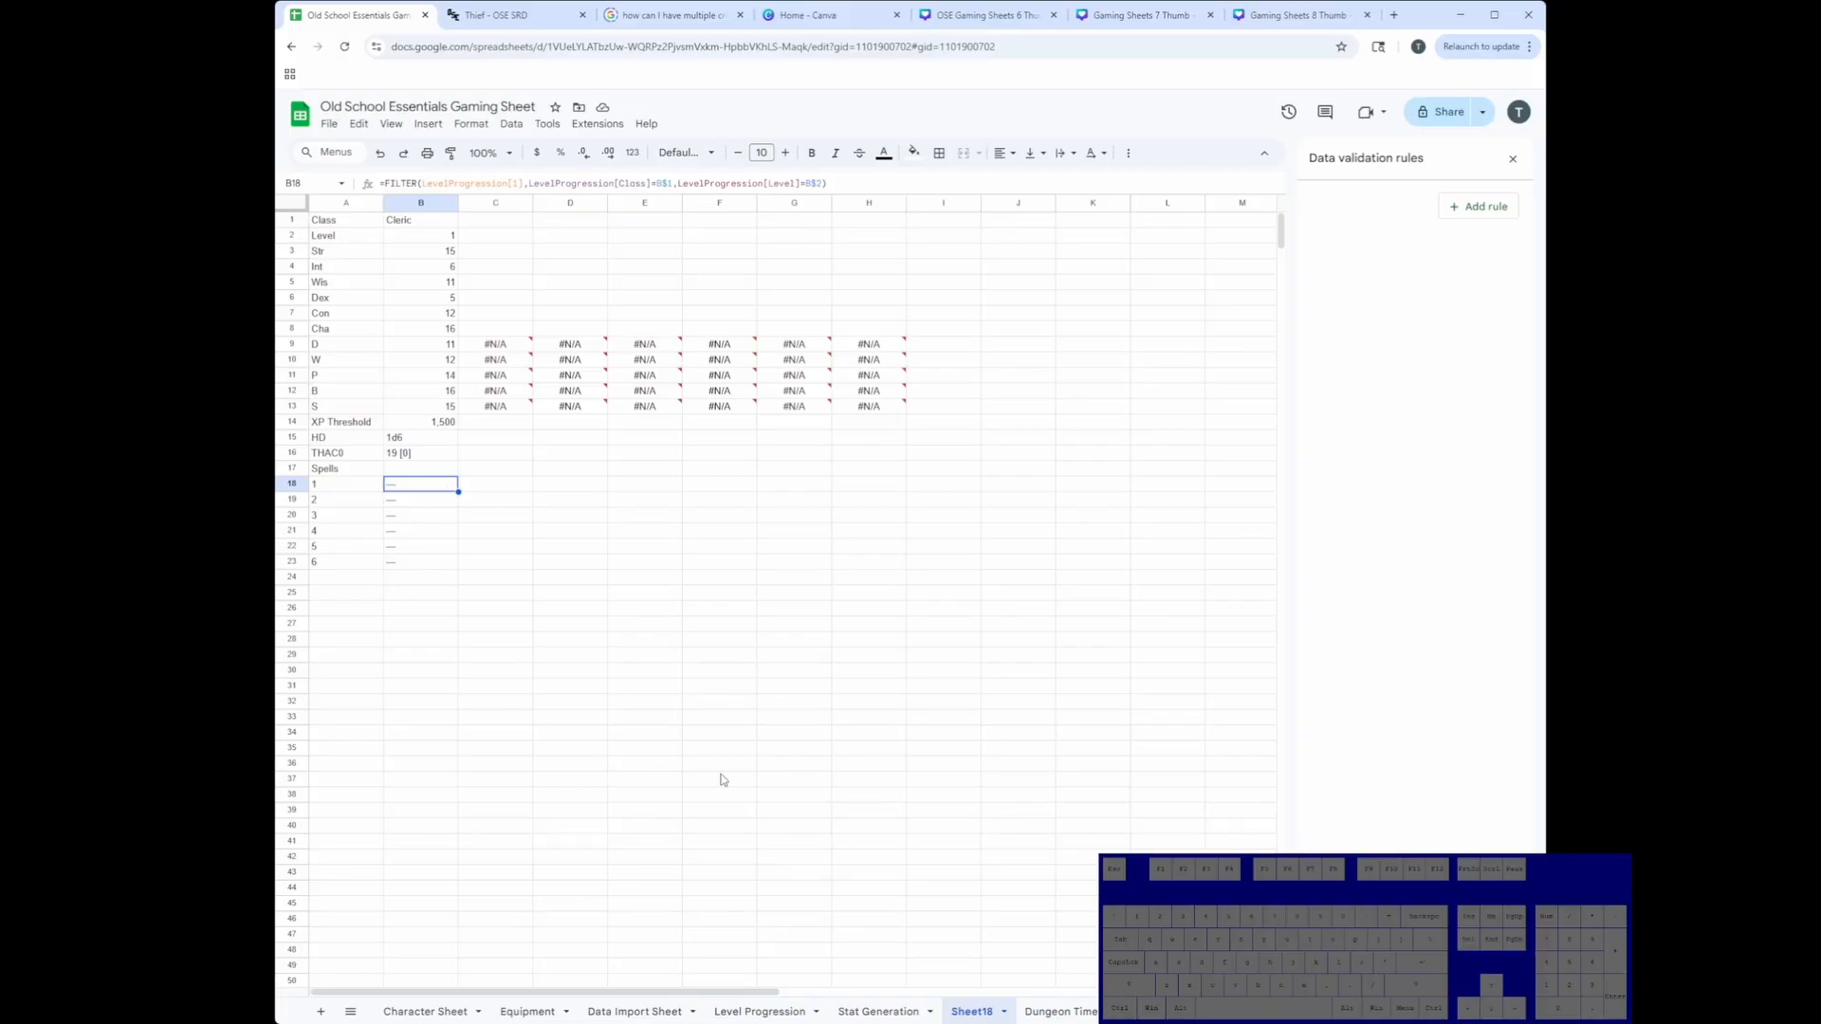
pyautogui.click(759, 1013)
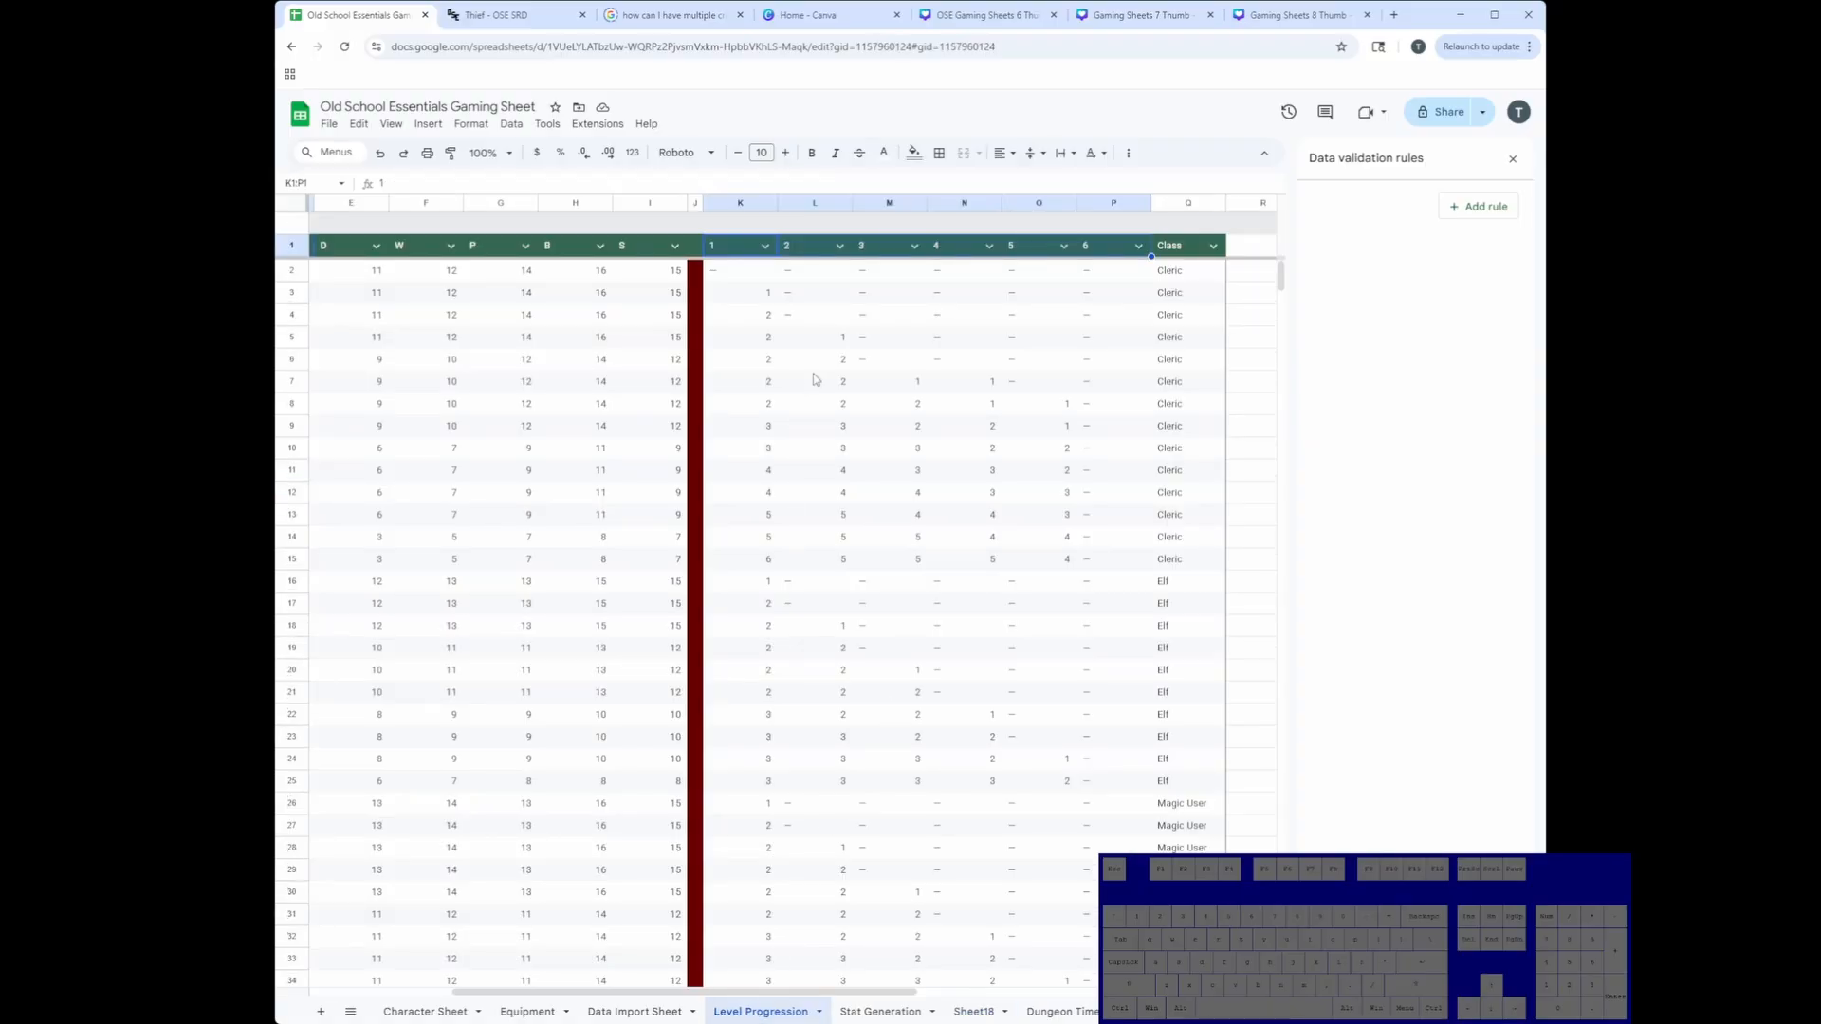
pyautogui.click(759, 301)
pyautogui.click(871, 1014)
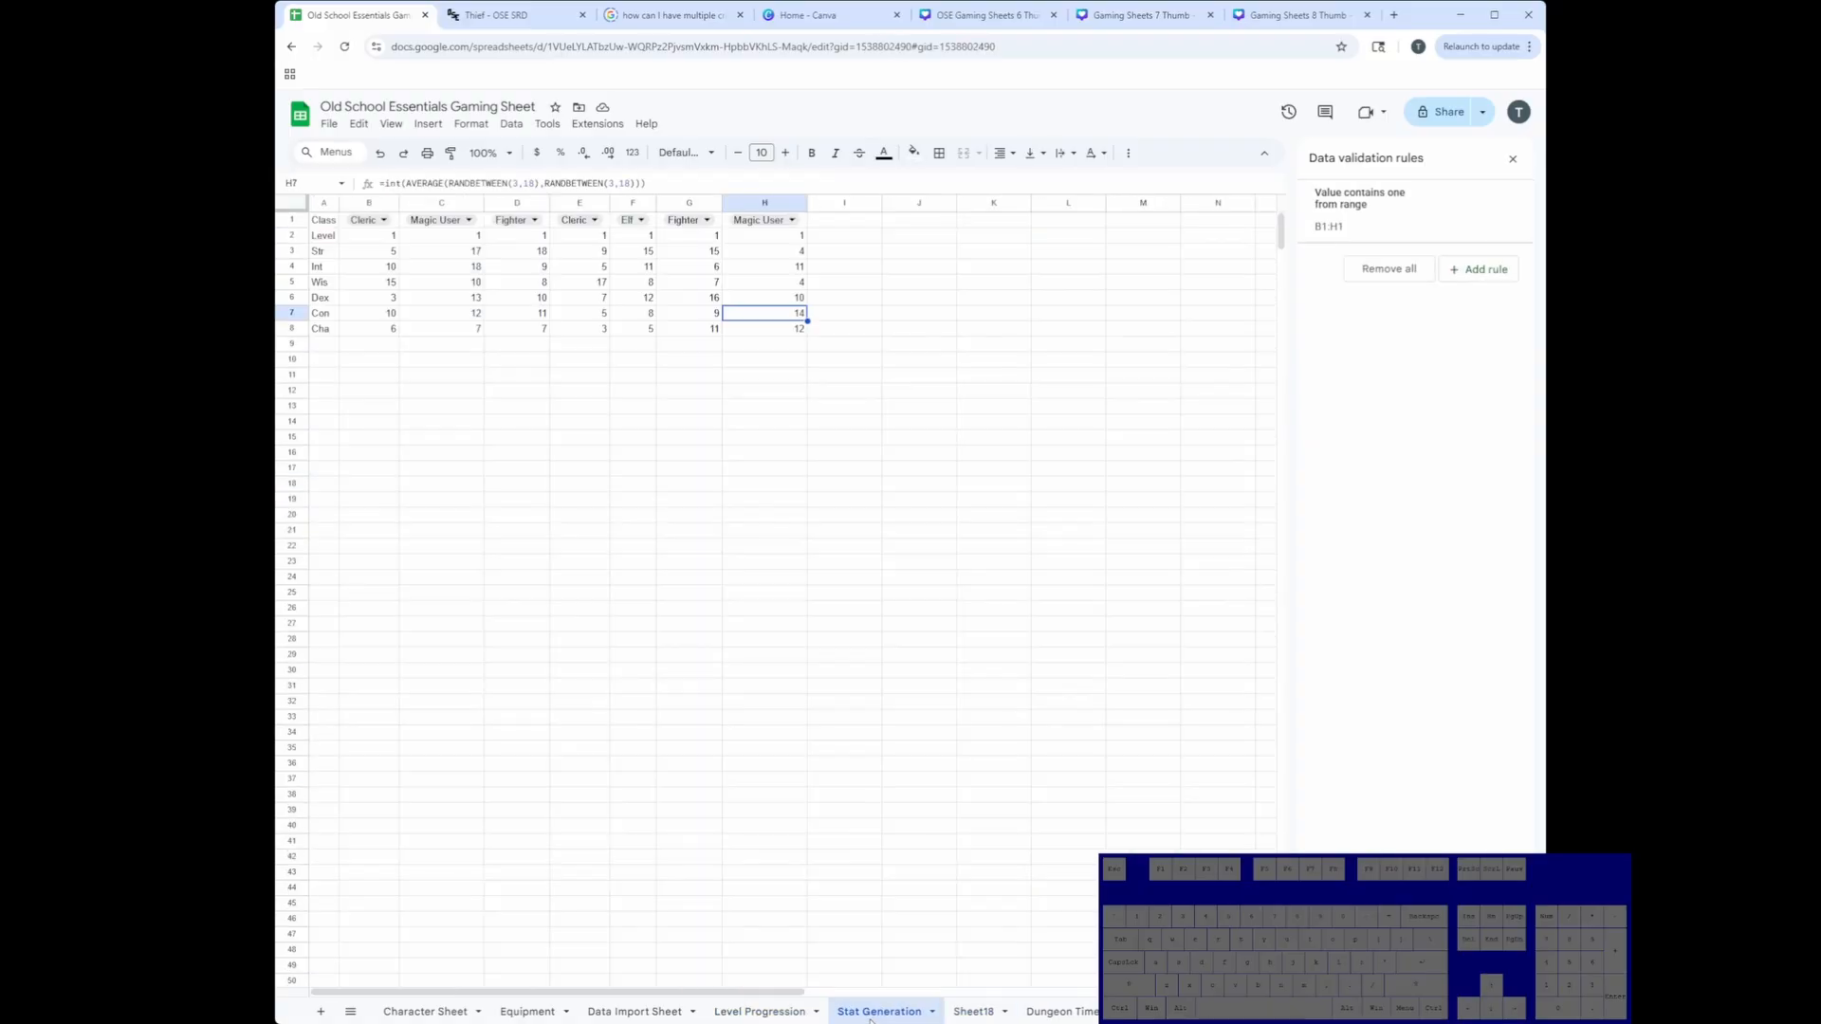
pyautogui.click(972, 1013)
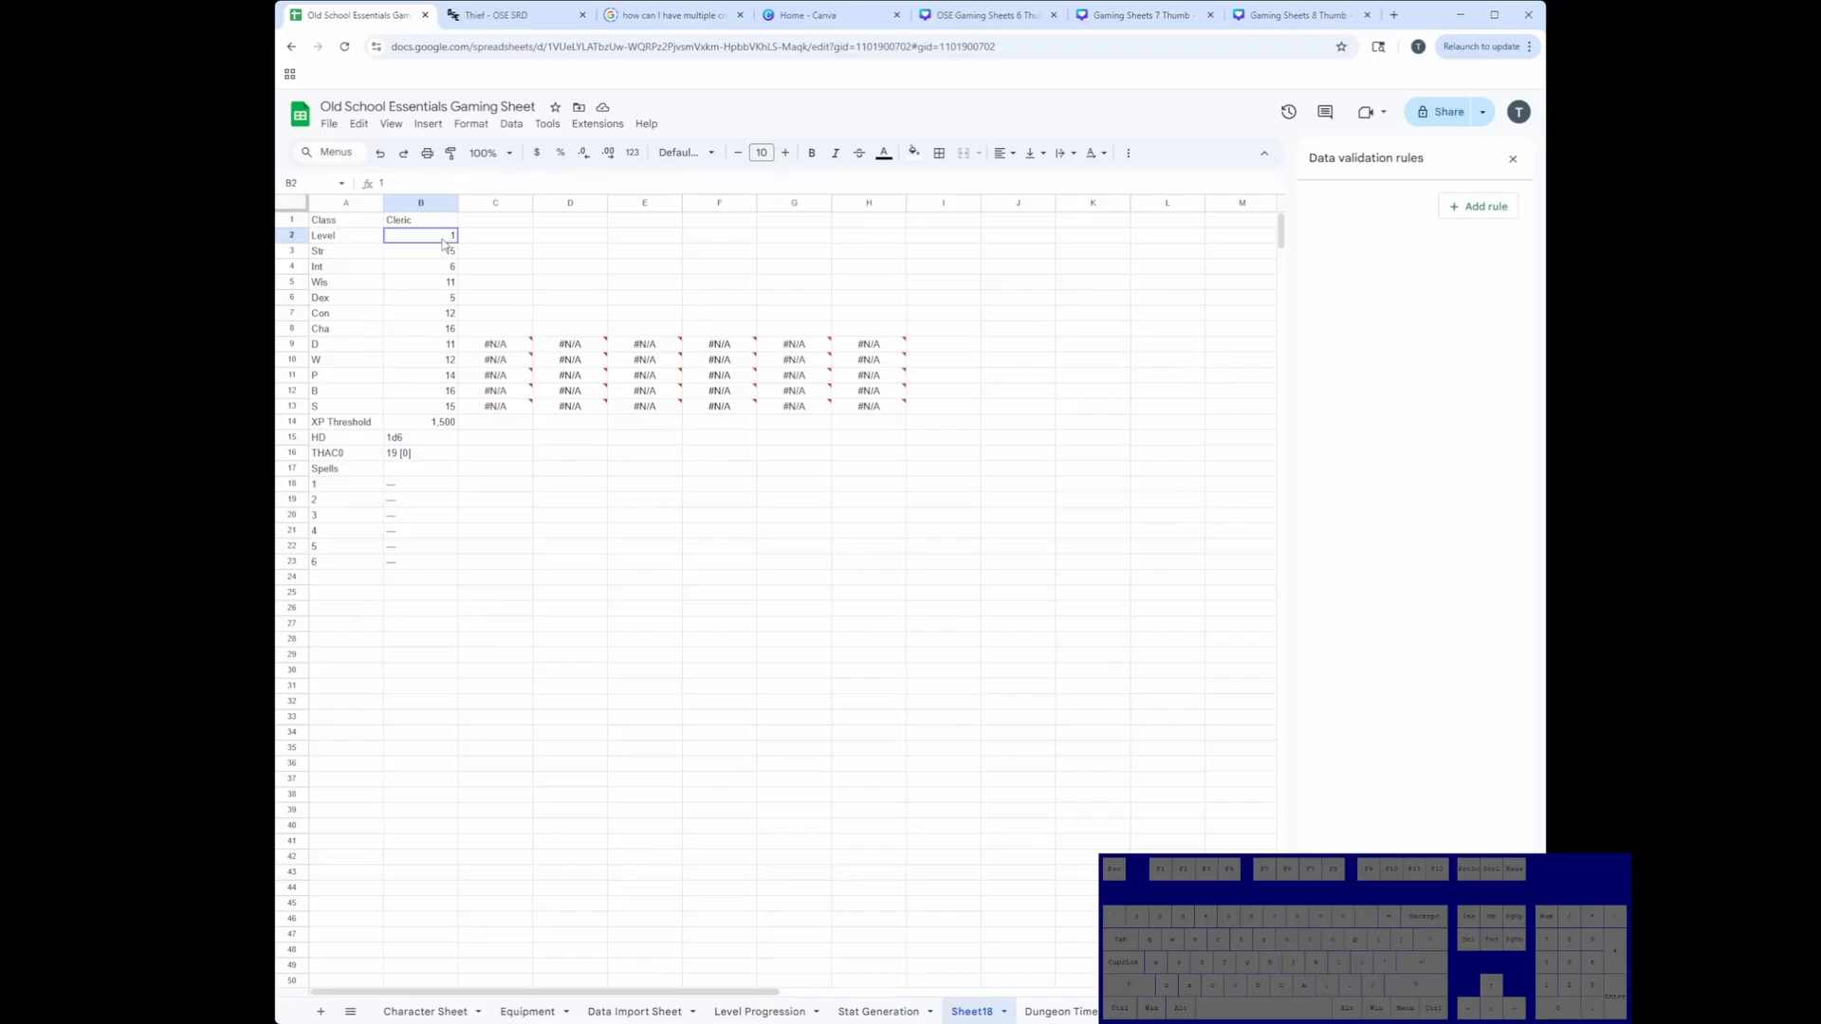
# Step: Test the Cleric lookups with level 2 in B2 and restore the level to 1
pyautogui.write('2')
pyautogui.press('Return')
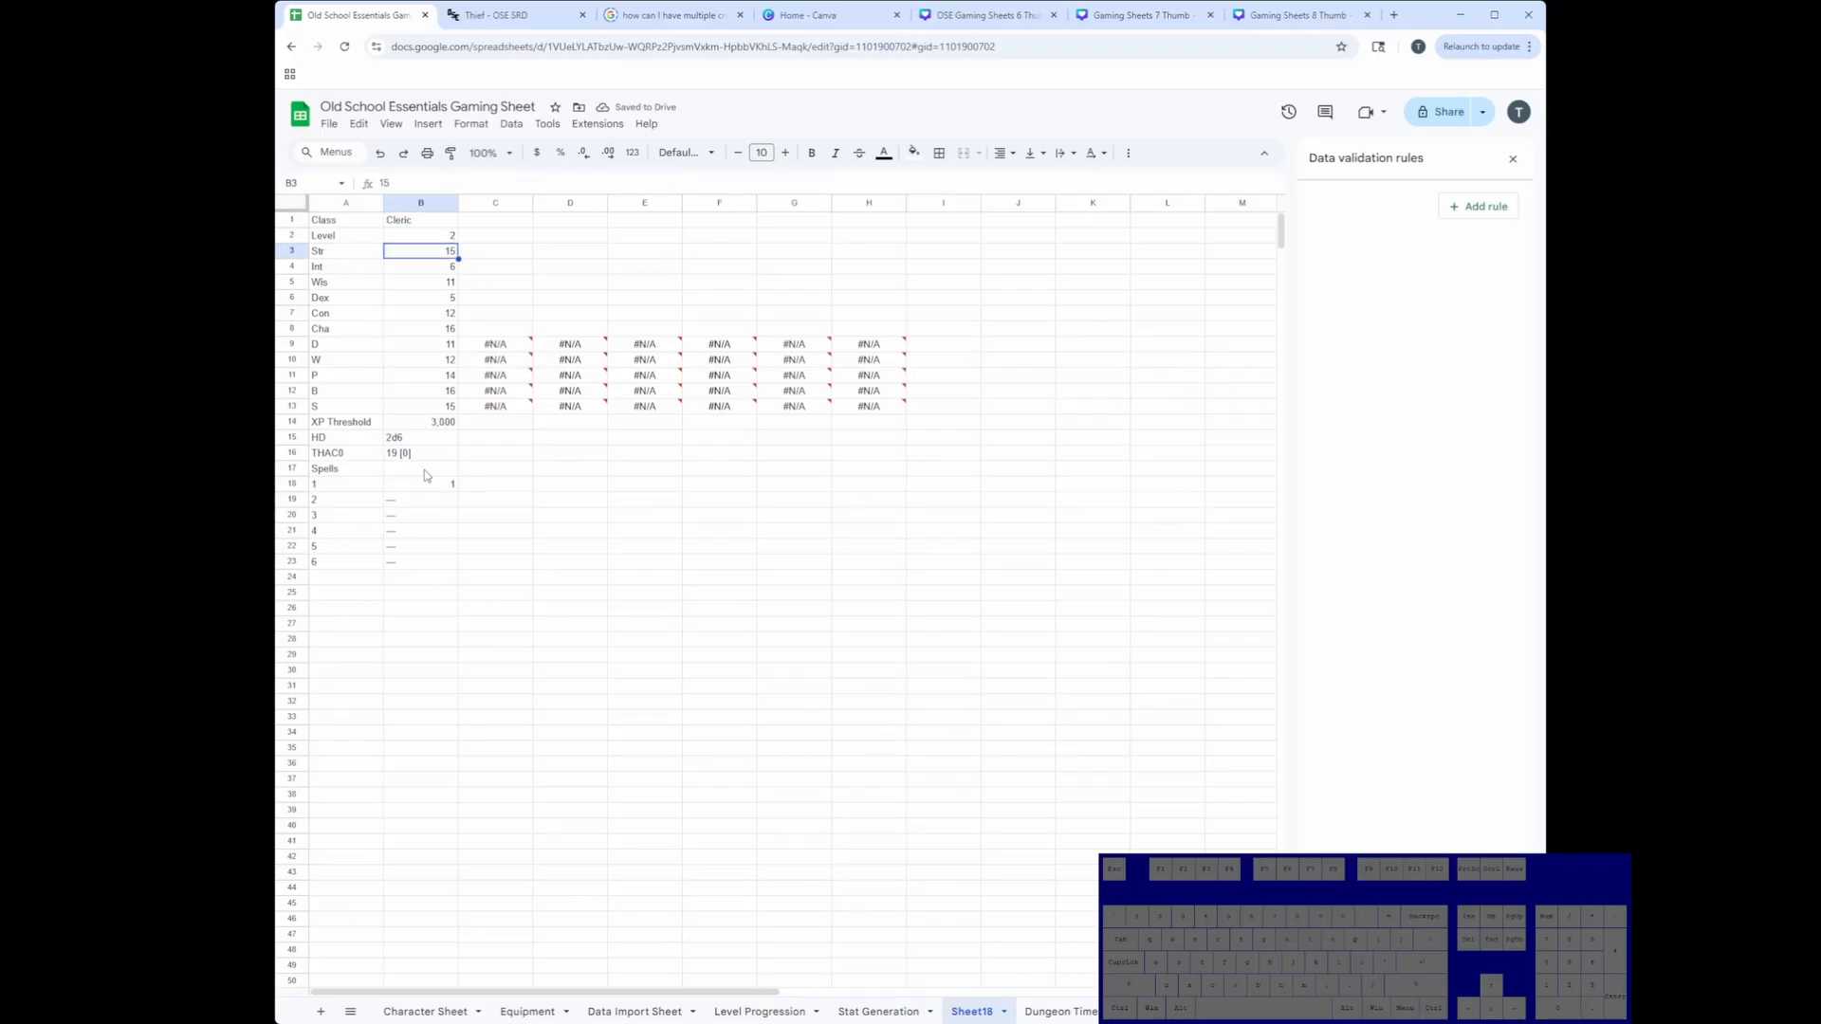
pyautogui.click(431, 236)
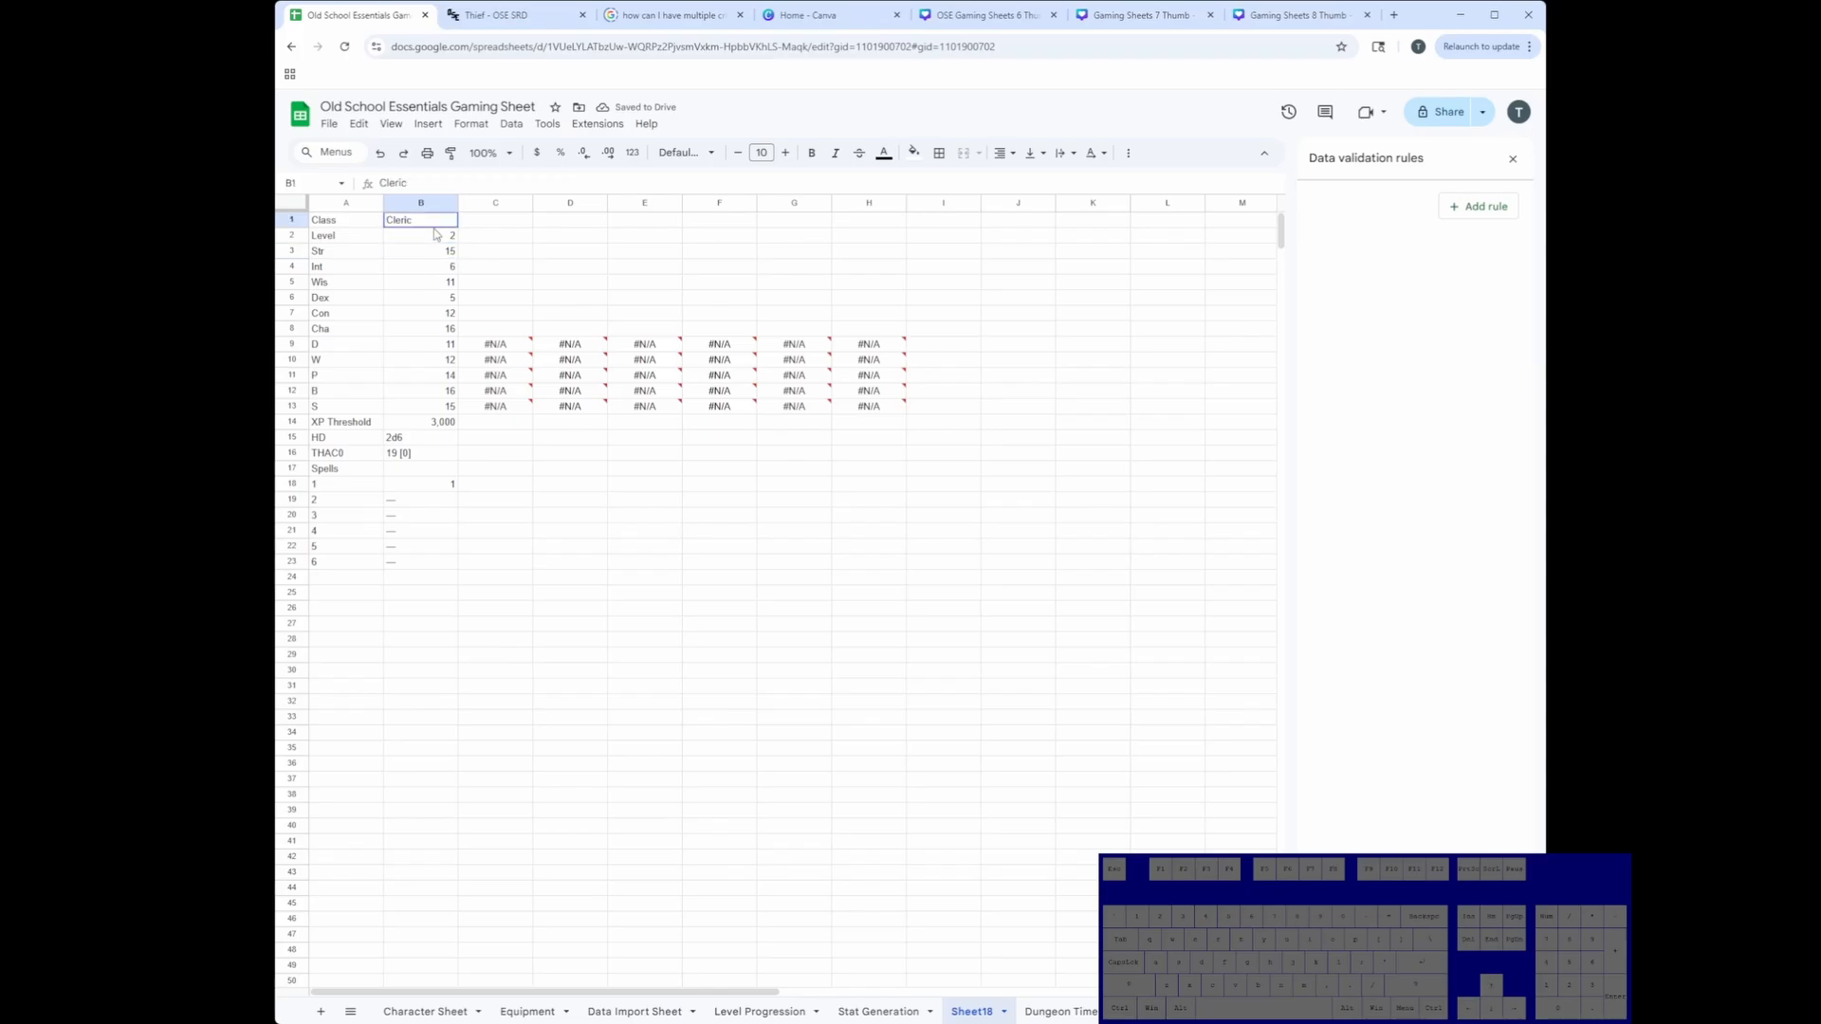
pyautogui.write('1')
pyautogui.press('Return')
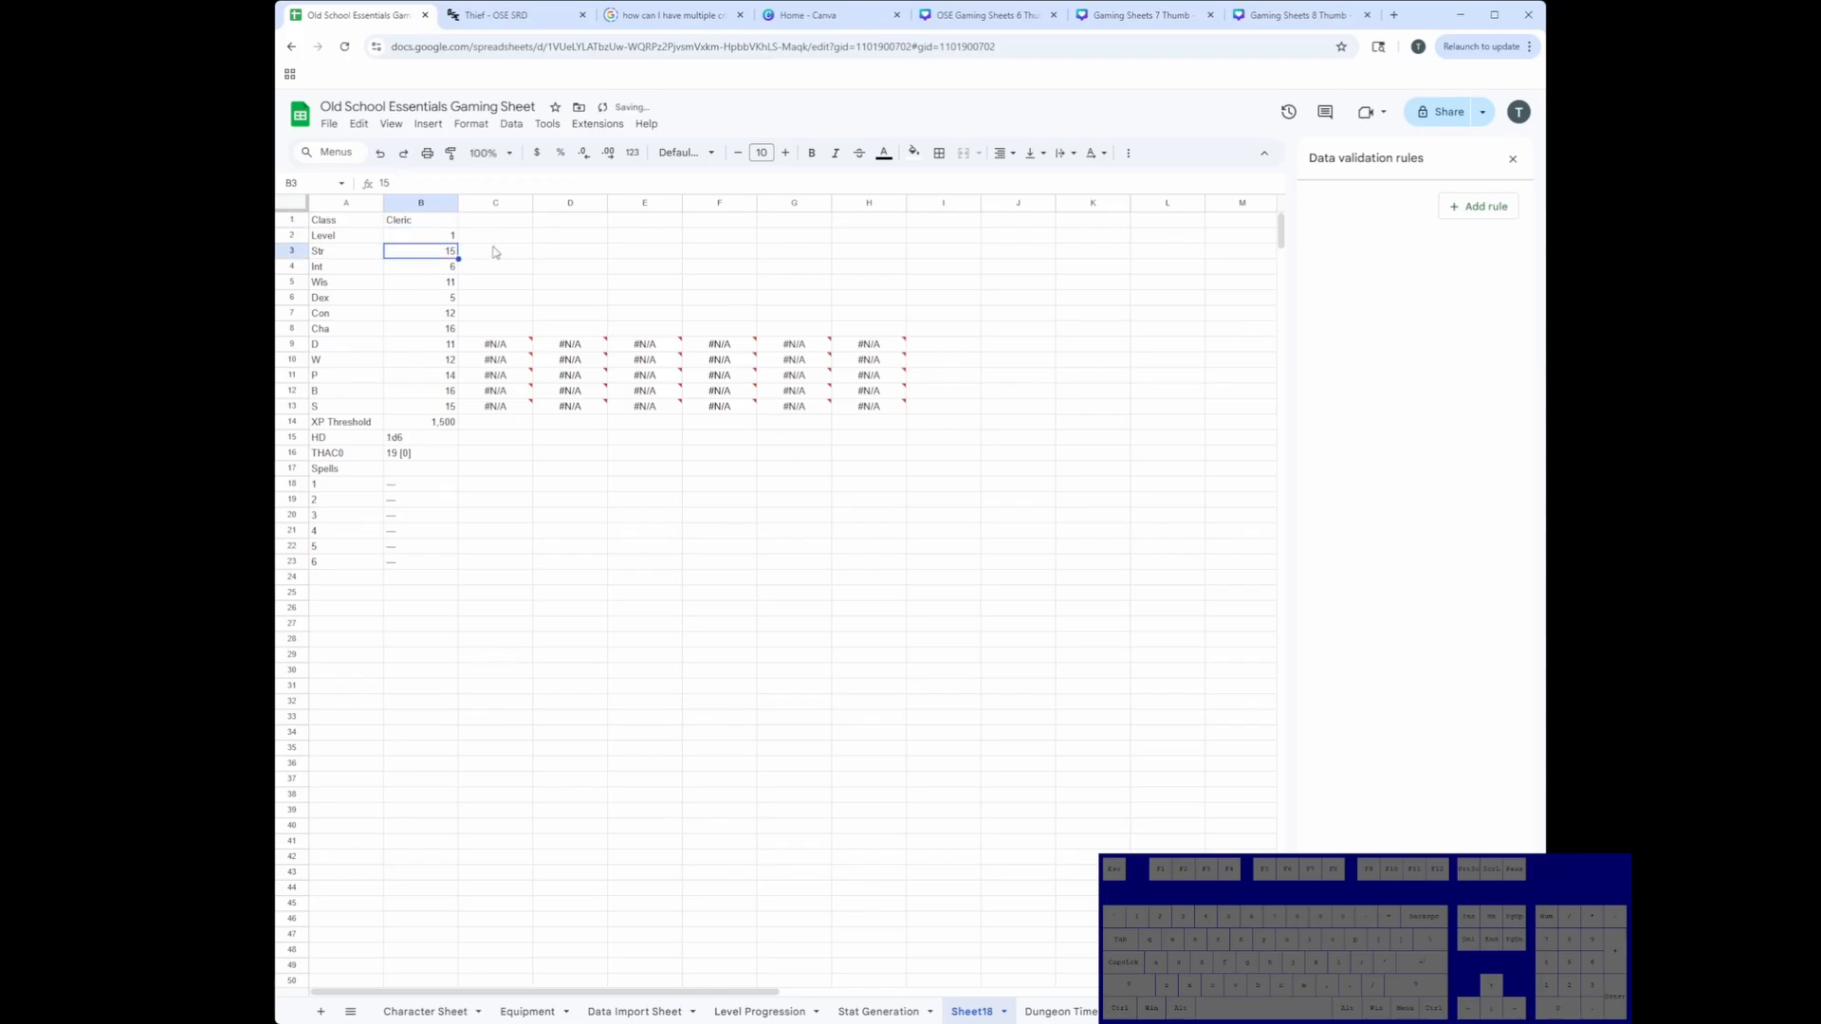
# Step: Copy the XP Threshold, HD, THAC0 and spell formulas from B14:B23 across to C14:H23
pyautogui.click(434, 486)
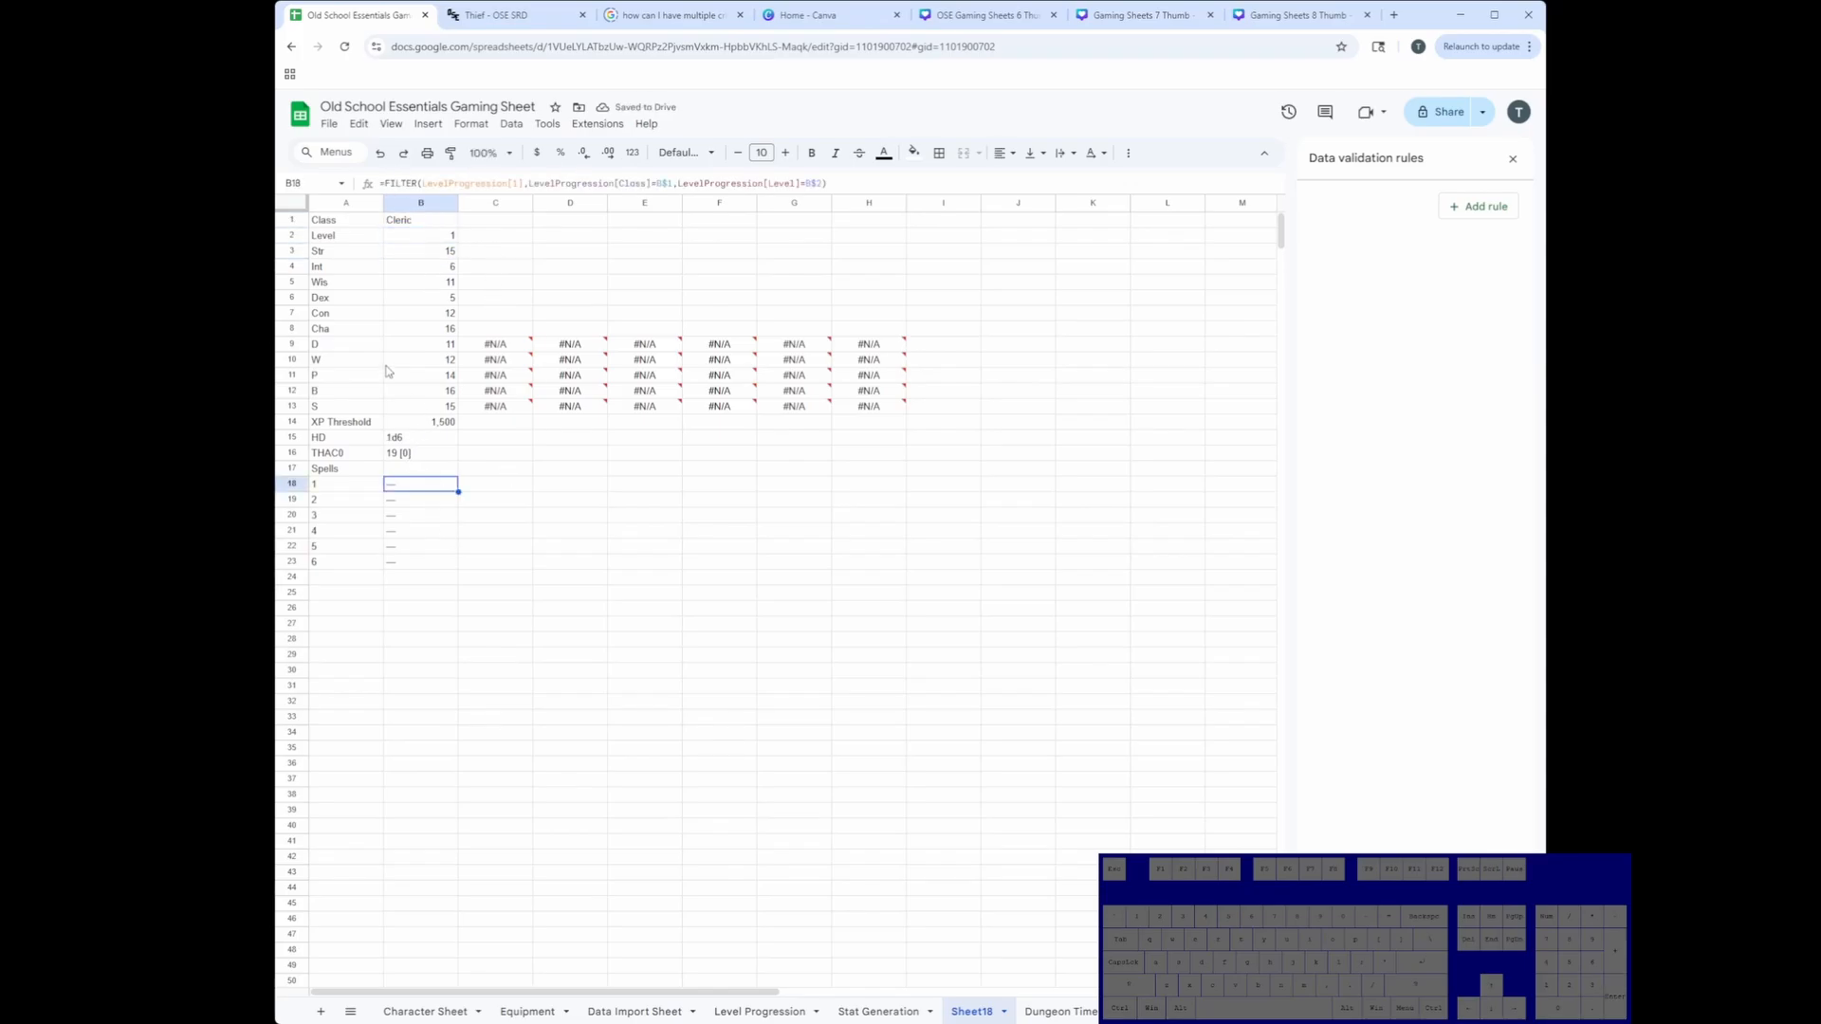
pyautogui.moveTo(416, 424); pyautogui.dragTo(421, 563)
pyautogui.hotkey('ctrl', 'c')
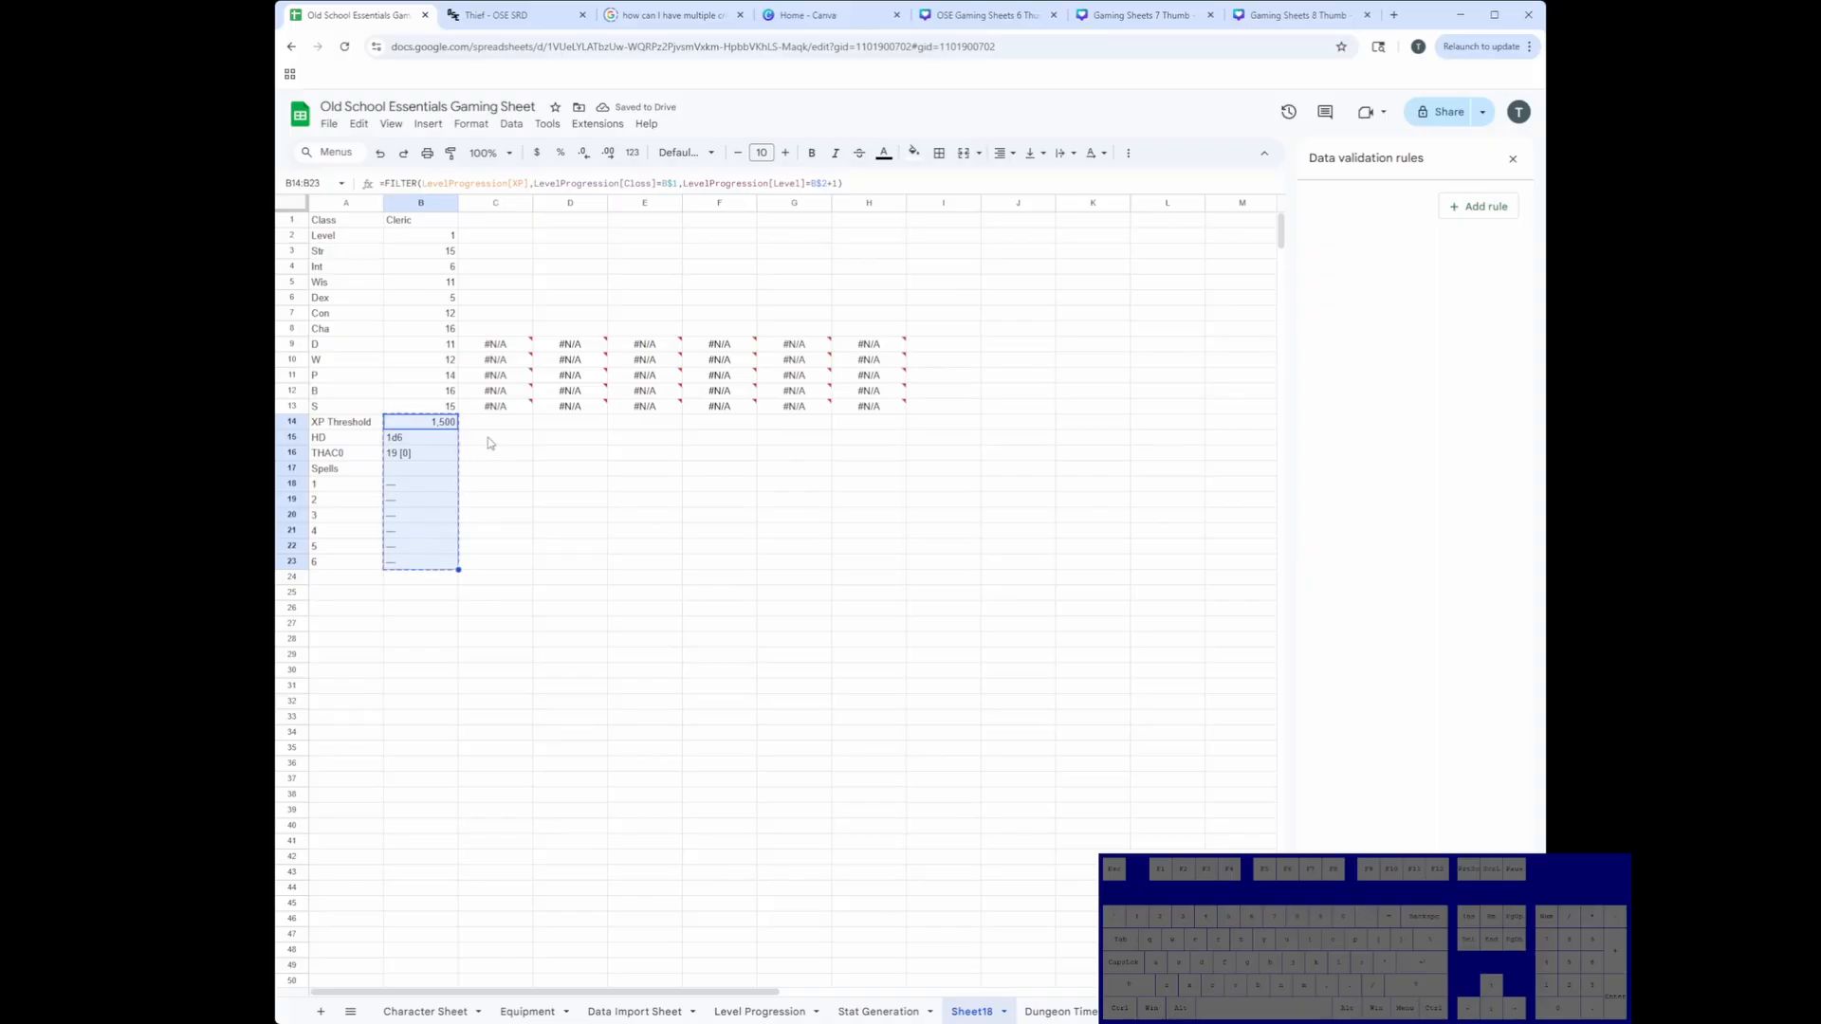
pyautogui.moveTo(495, 421); pyautogui.dragTo(868, 565)
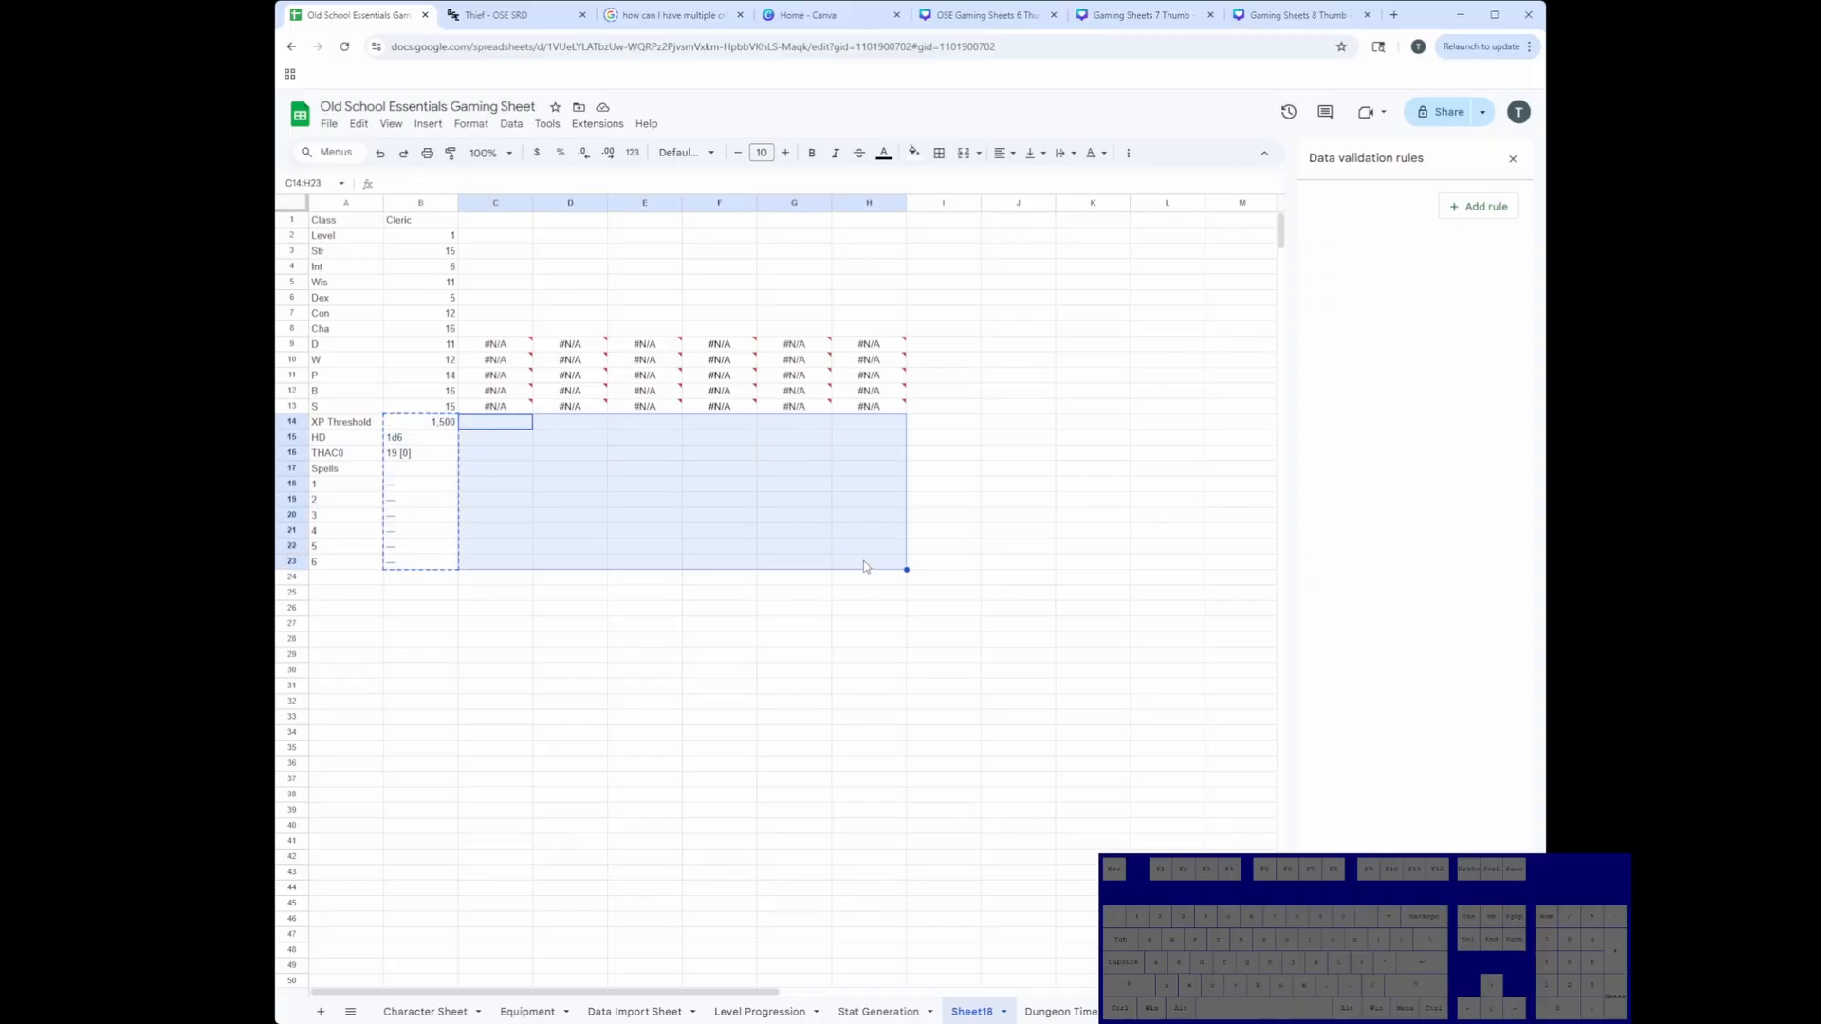
pyautogui.hotkey('ctrl', 'v')
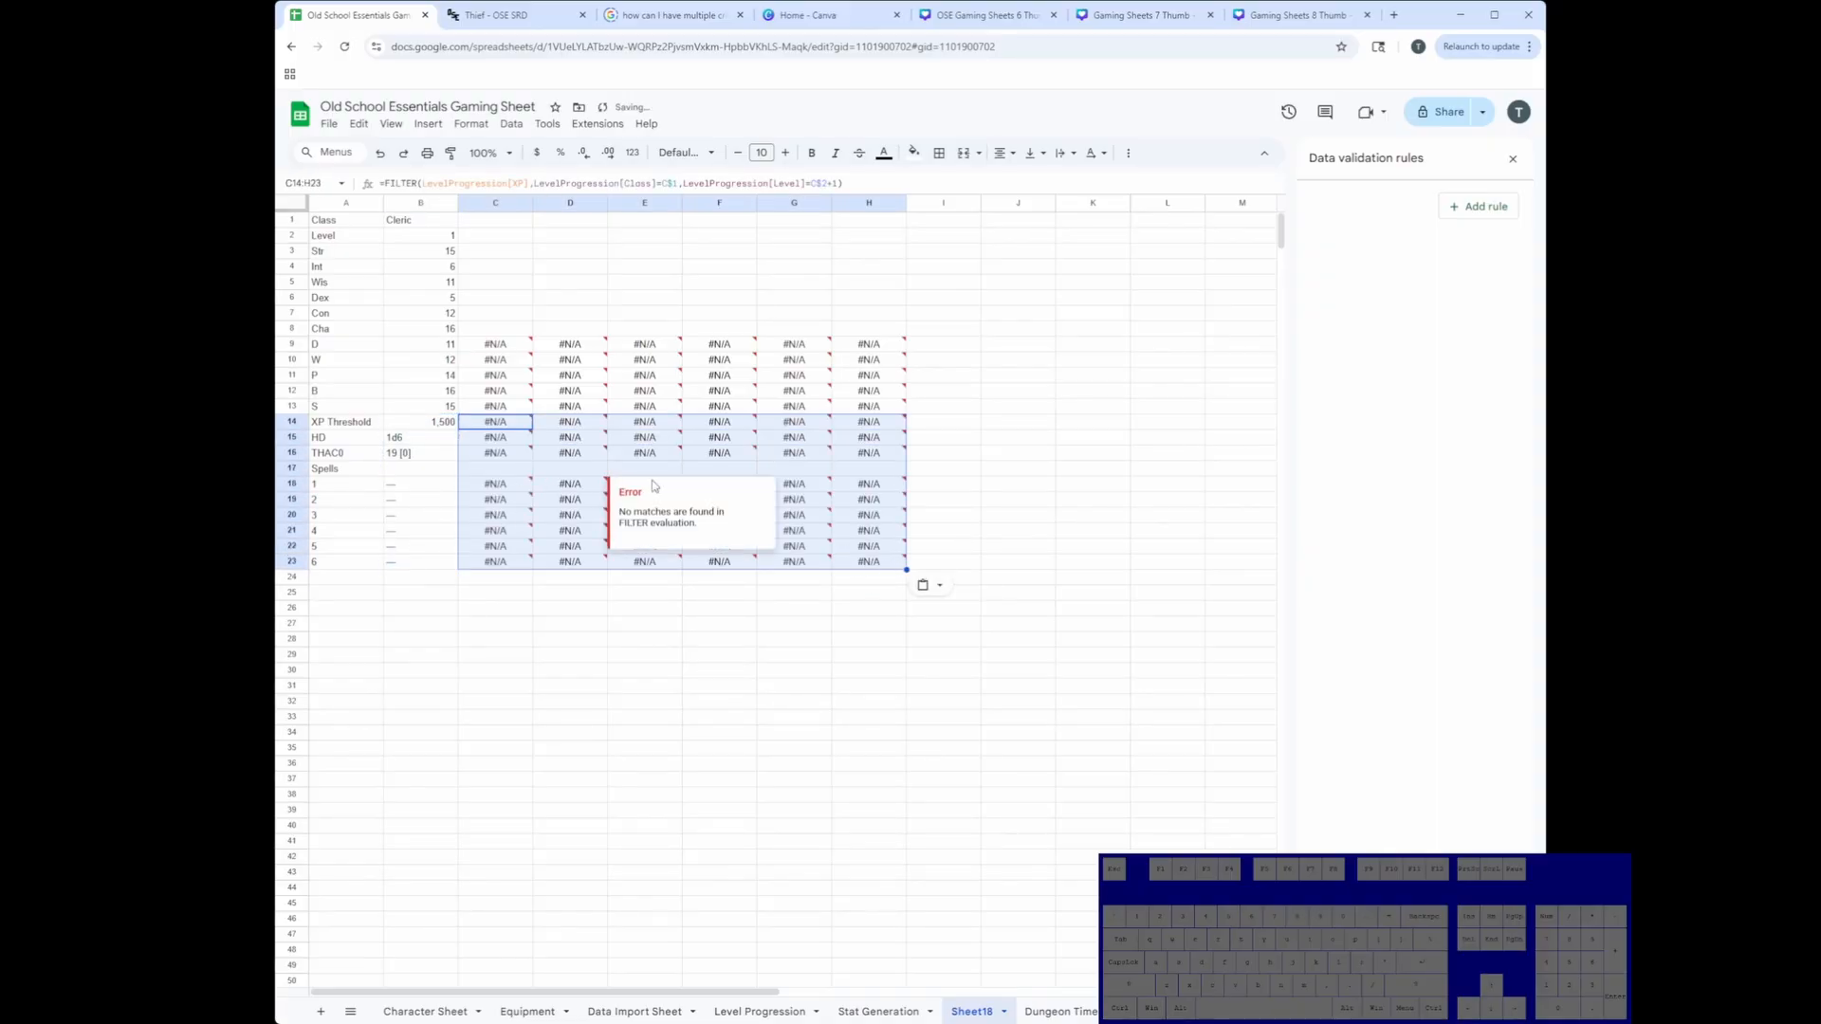
pyautogui.click(901, 469)
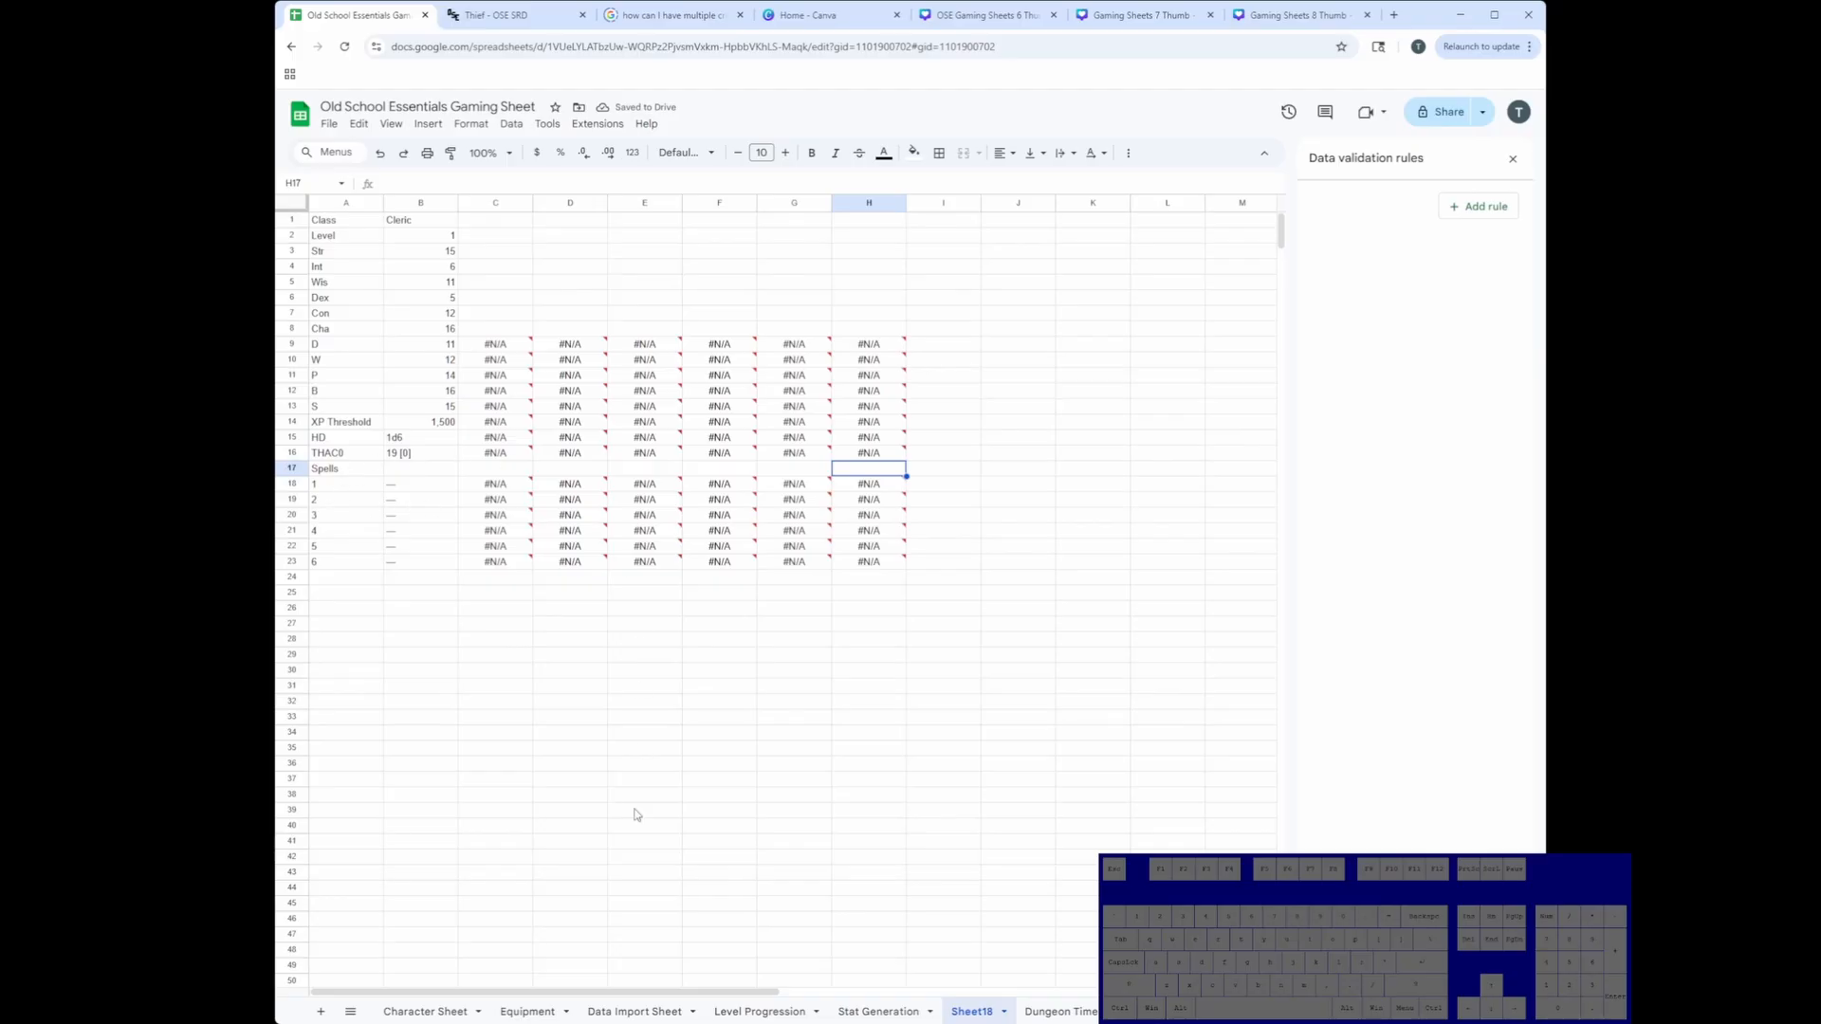
# Step: Copy the six characters in C1:H8 of the Stat Generation sheet and paste them as values only at C1 of Sheet18
pyautogui.click(909, 1009)
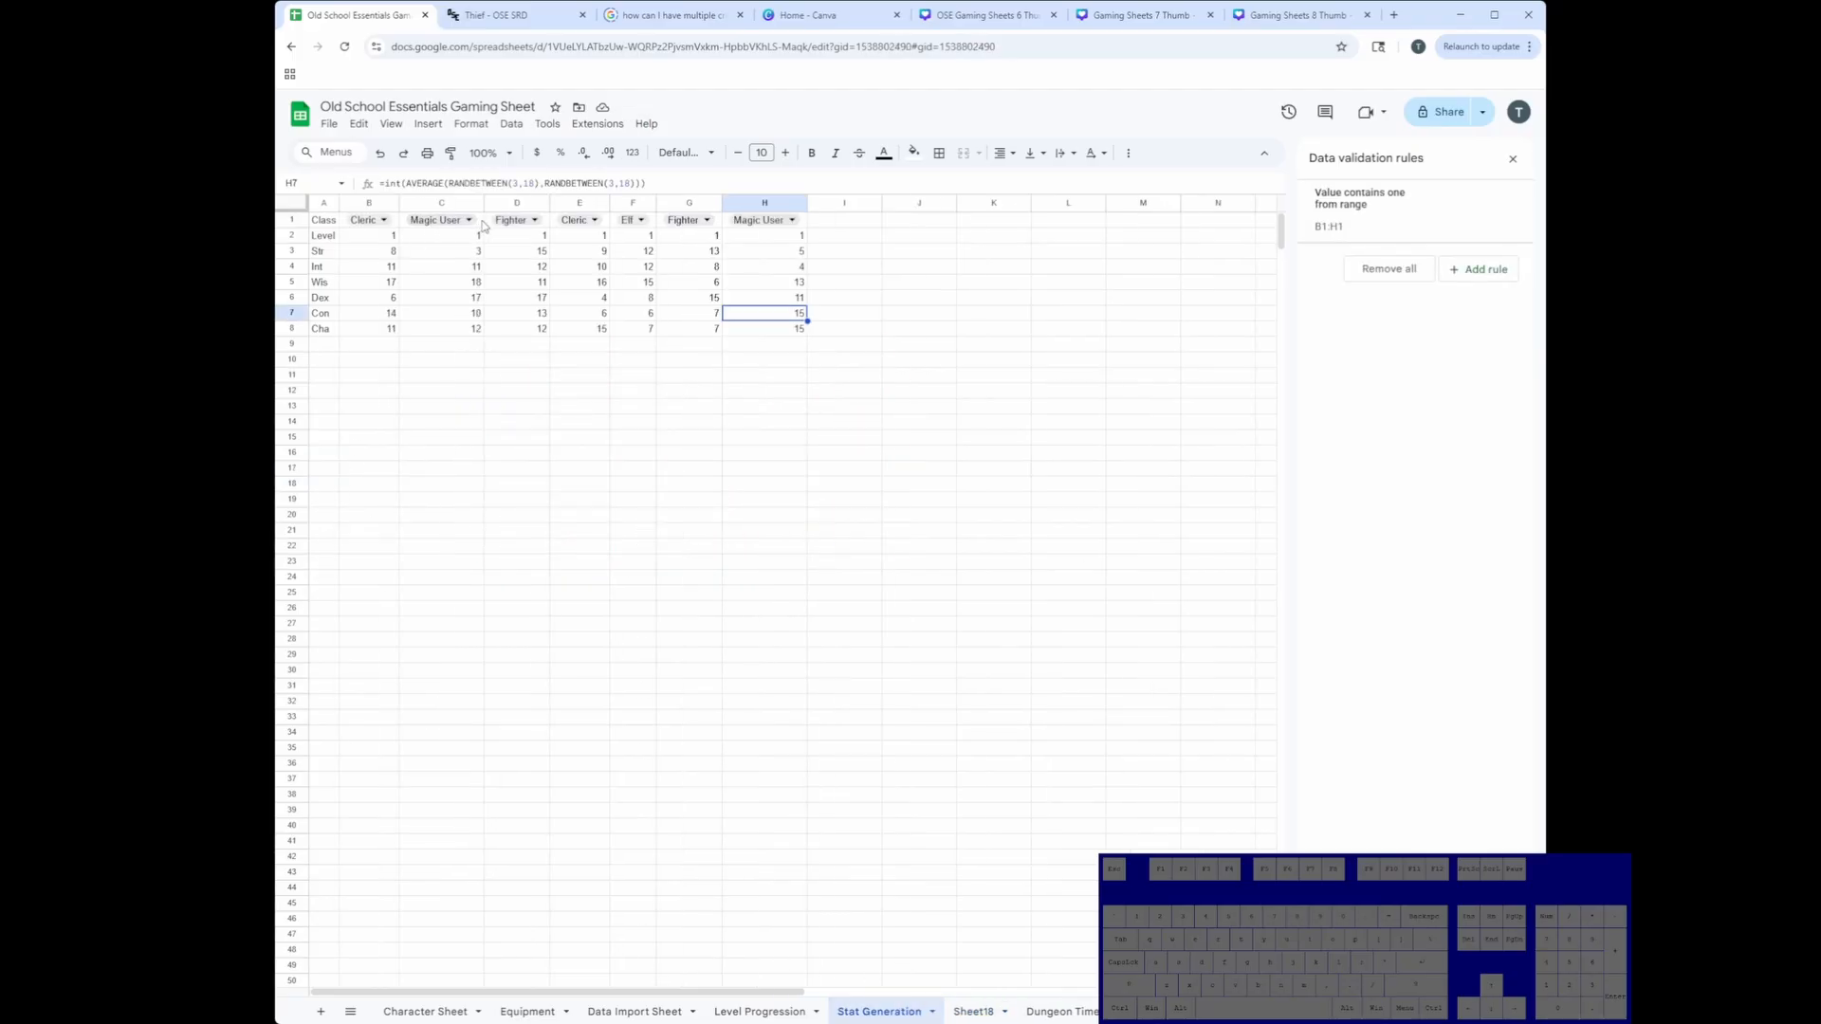
pyautogui.moveTo(482, 222); pyautogui.dragTo(764, 332)
pyautogui.hotkey('ctrl', 'c')
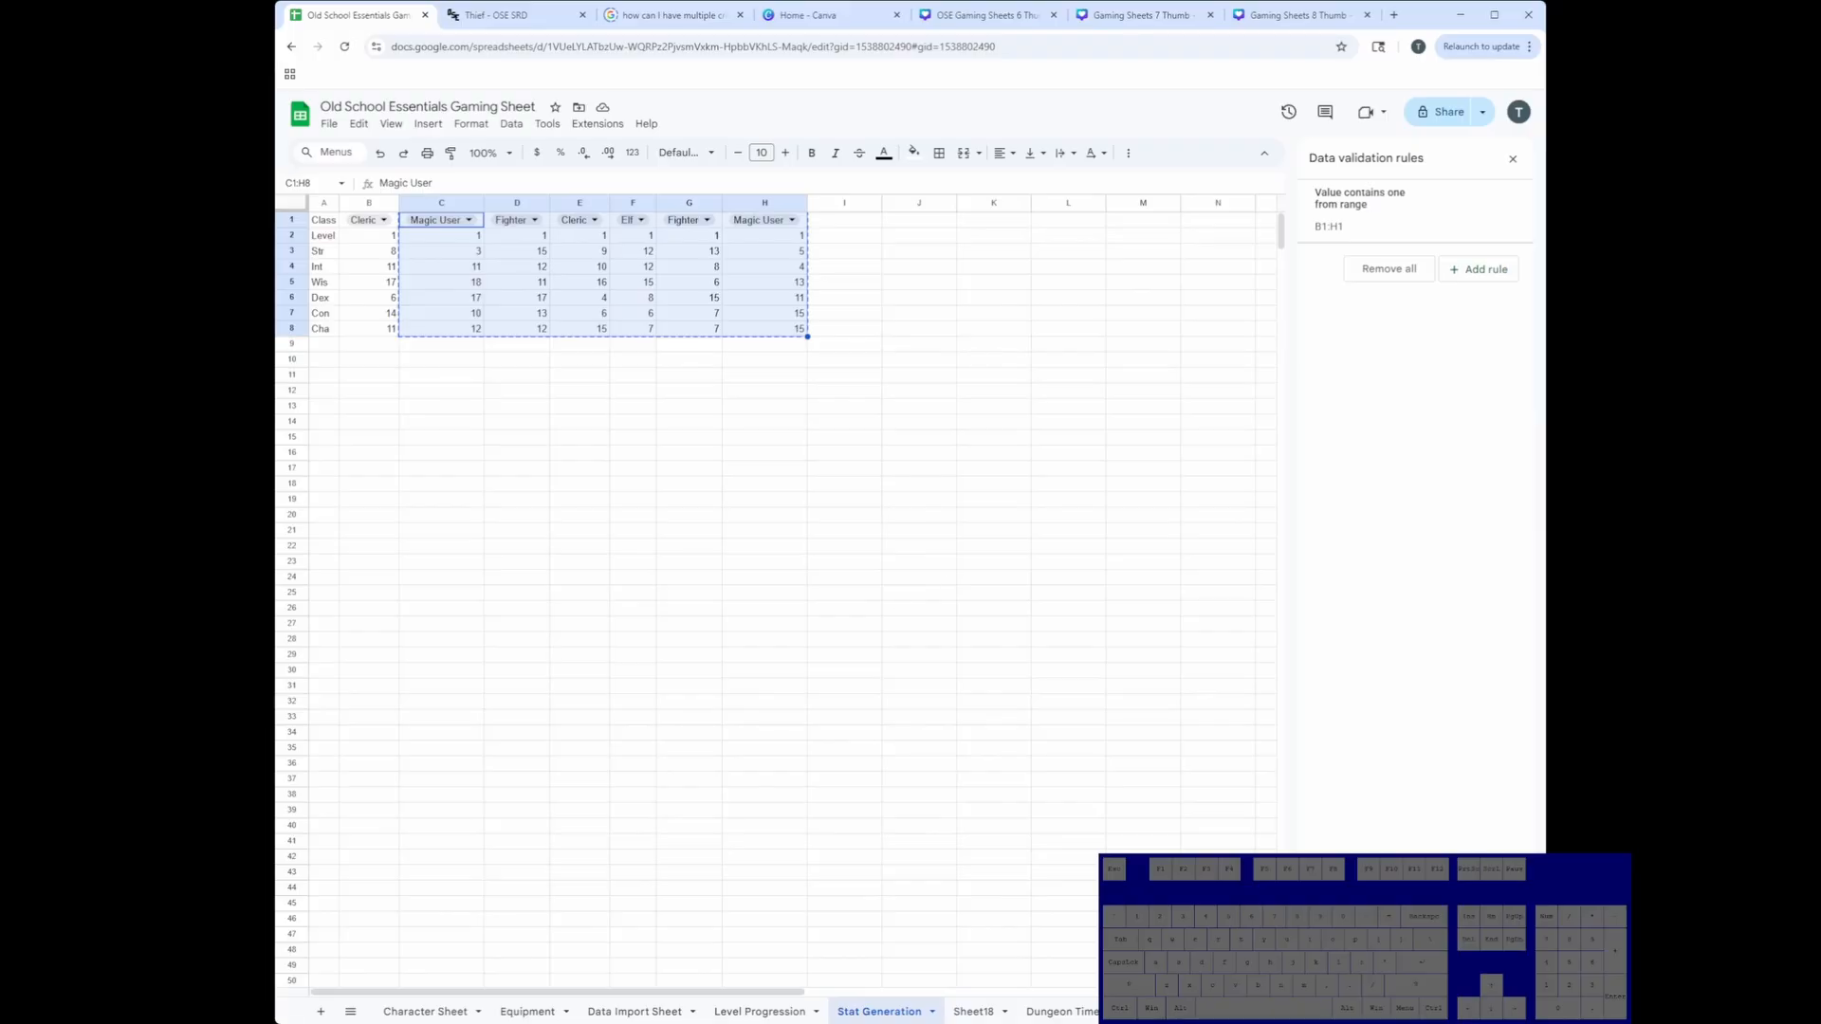
pyautogui.click(973, 1011)
pyautogui.click(522, 226)
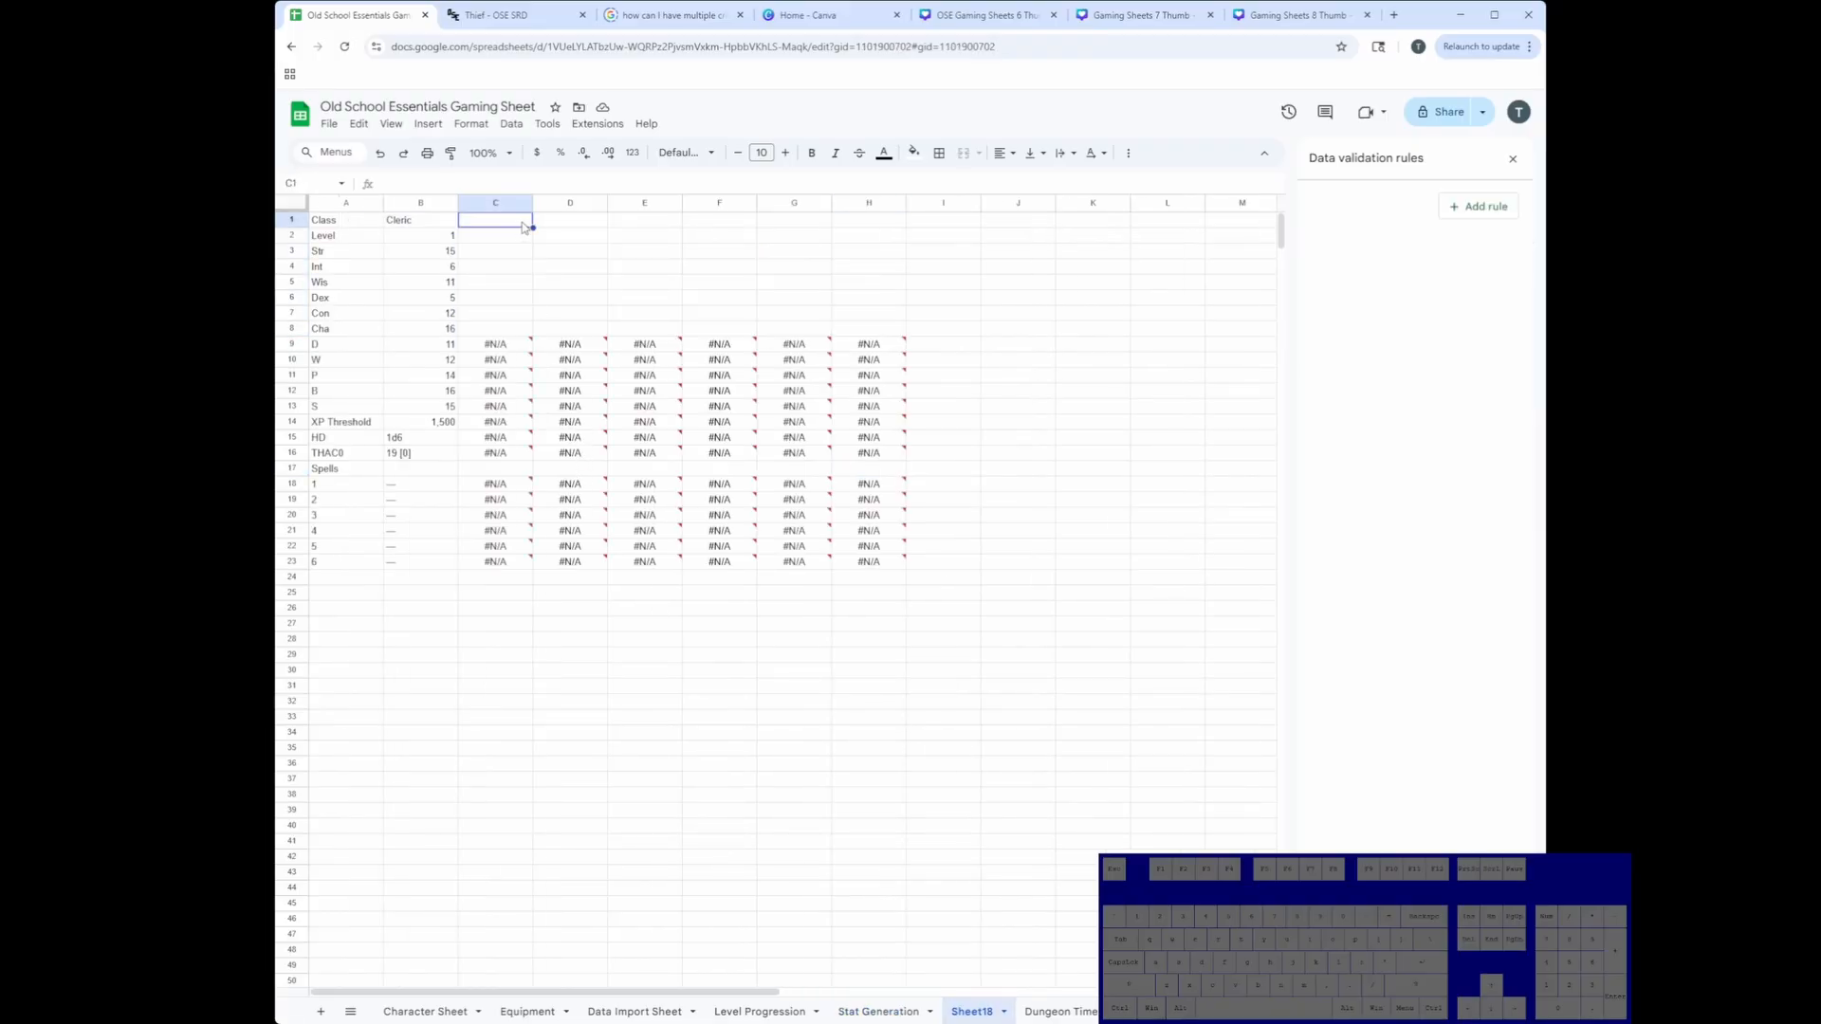
pyautogui.hotkey('ctrl', 'shift', 'v')
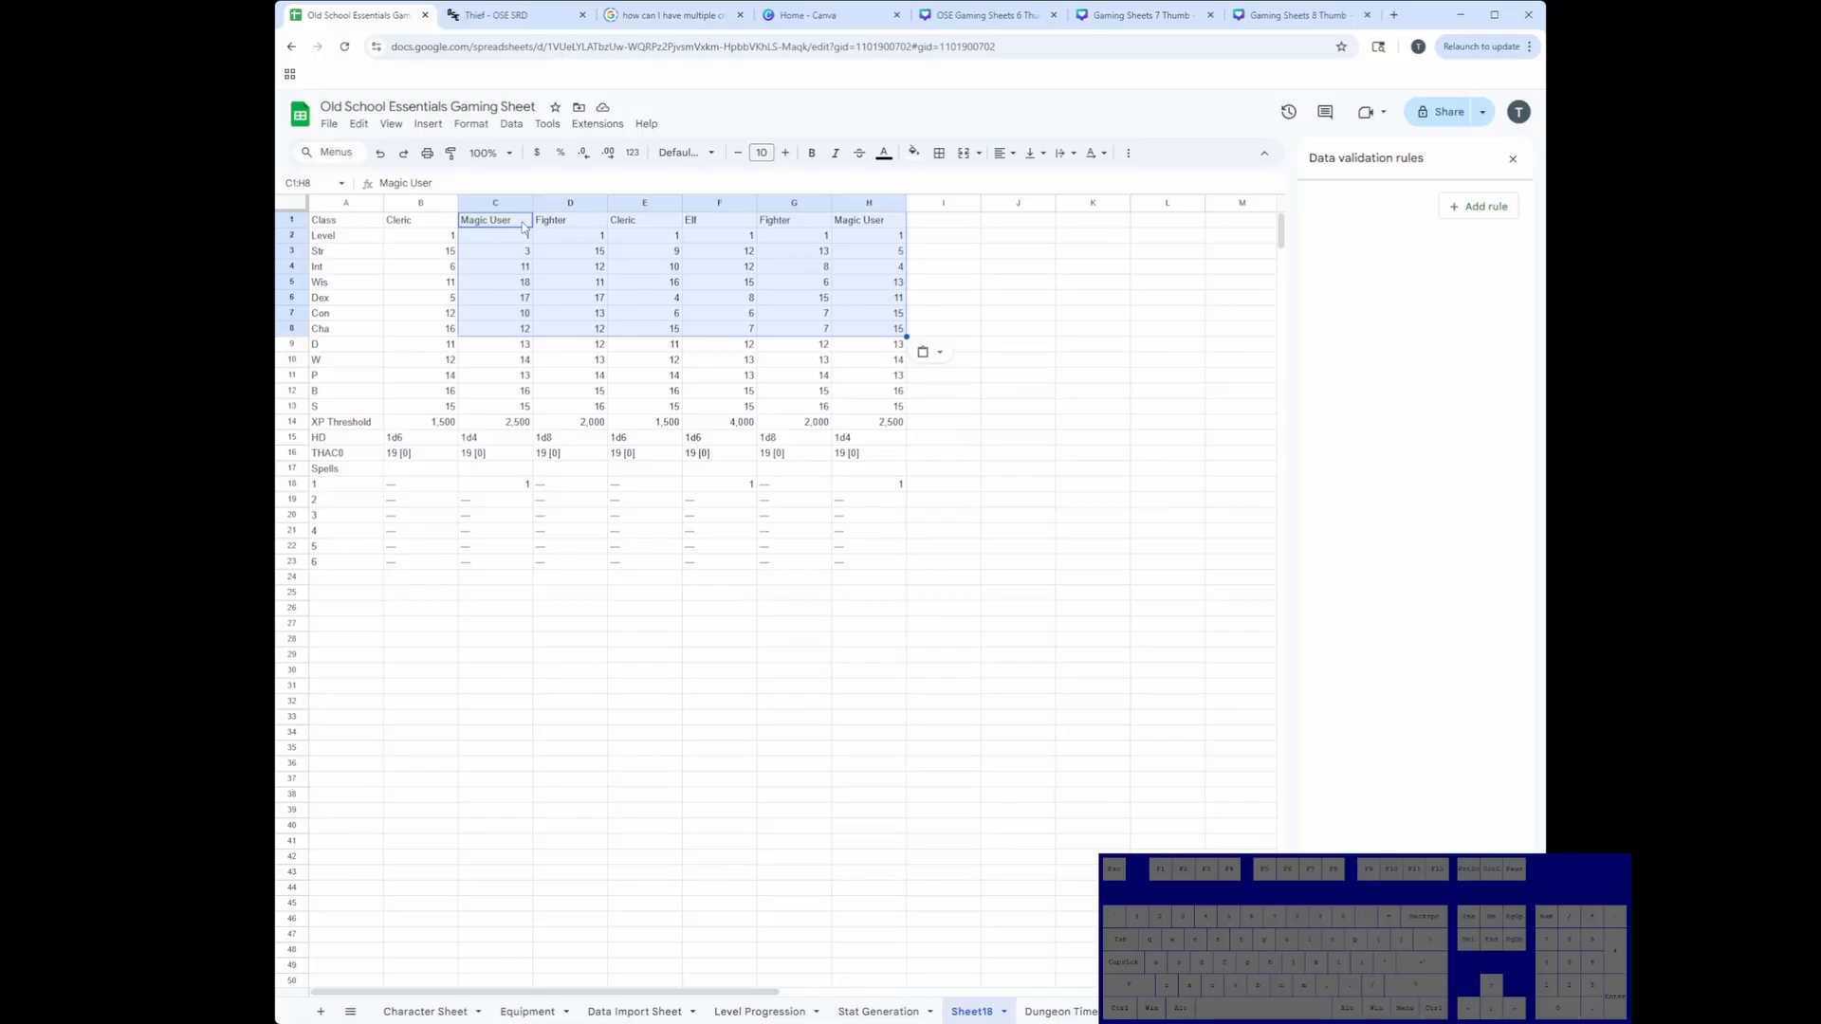
# Step: Insert a row above the Class row and label it Name in A1
pyautogui.rightClick(299, 228)
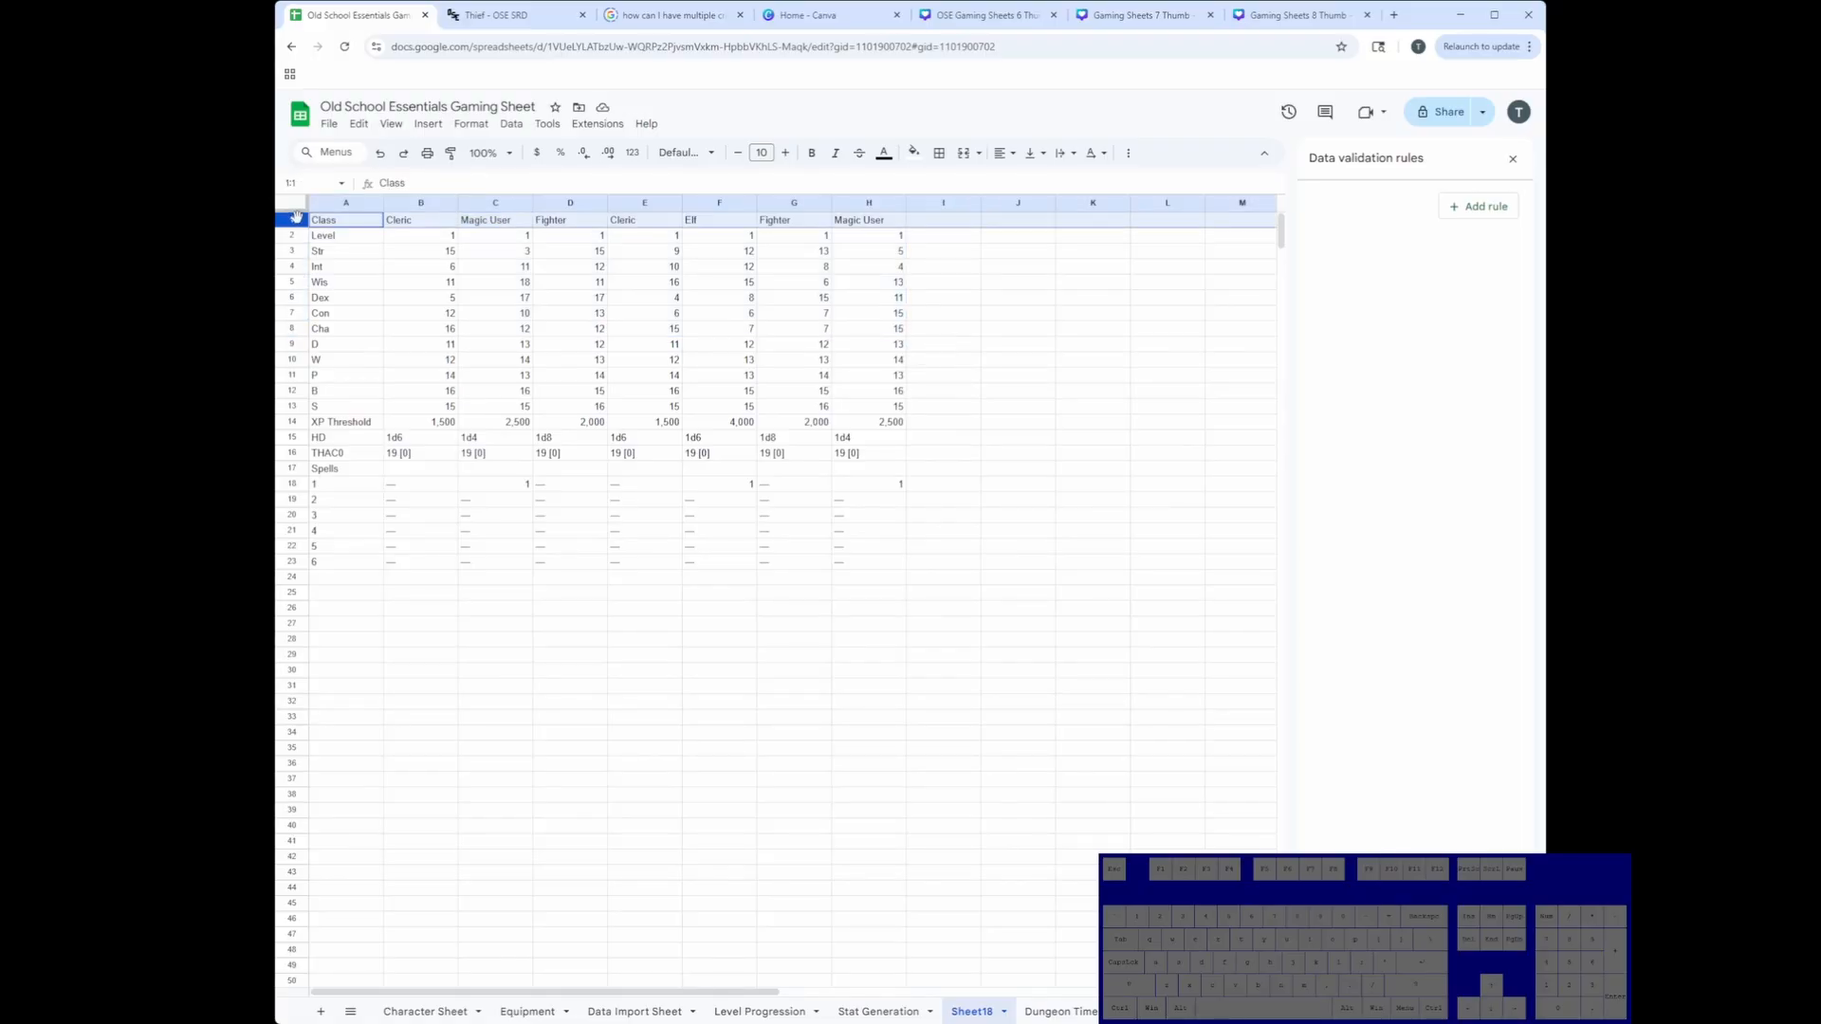
pyautogui.click(414, 340)
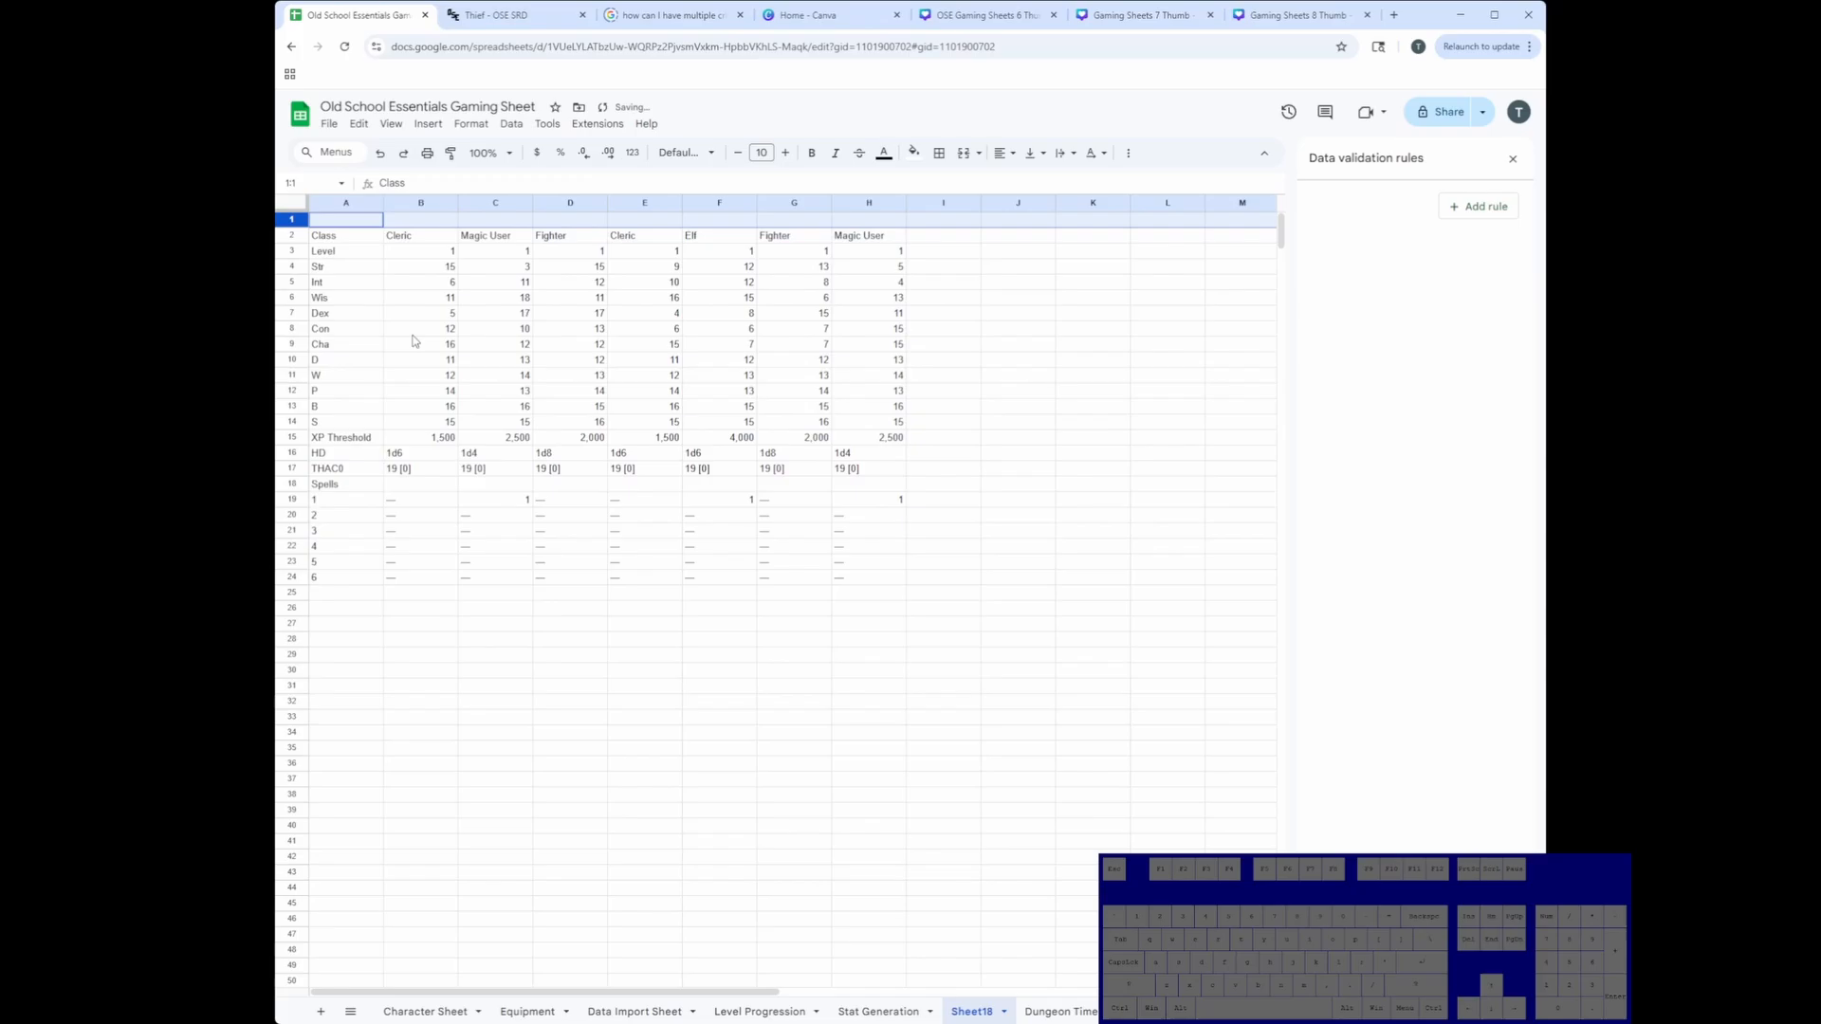
pyautogui.click(361, 224)
pyautogui.write('Name')
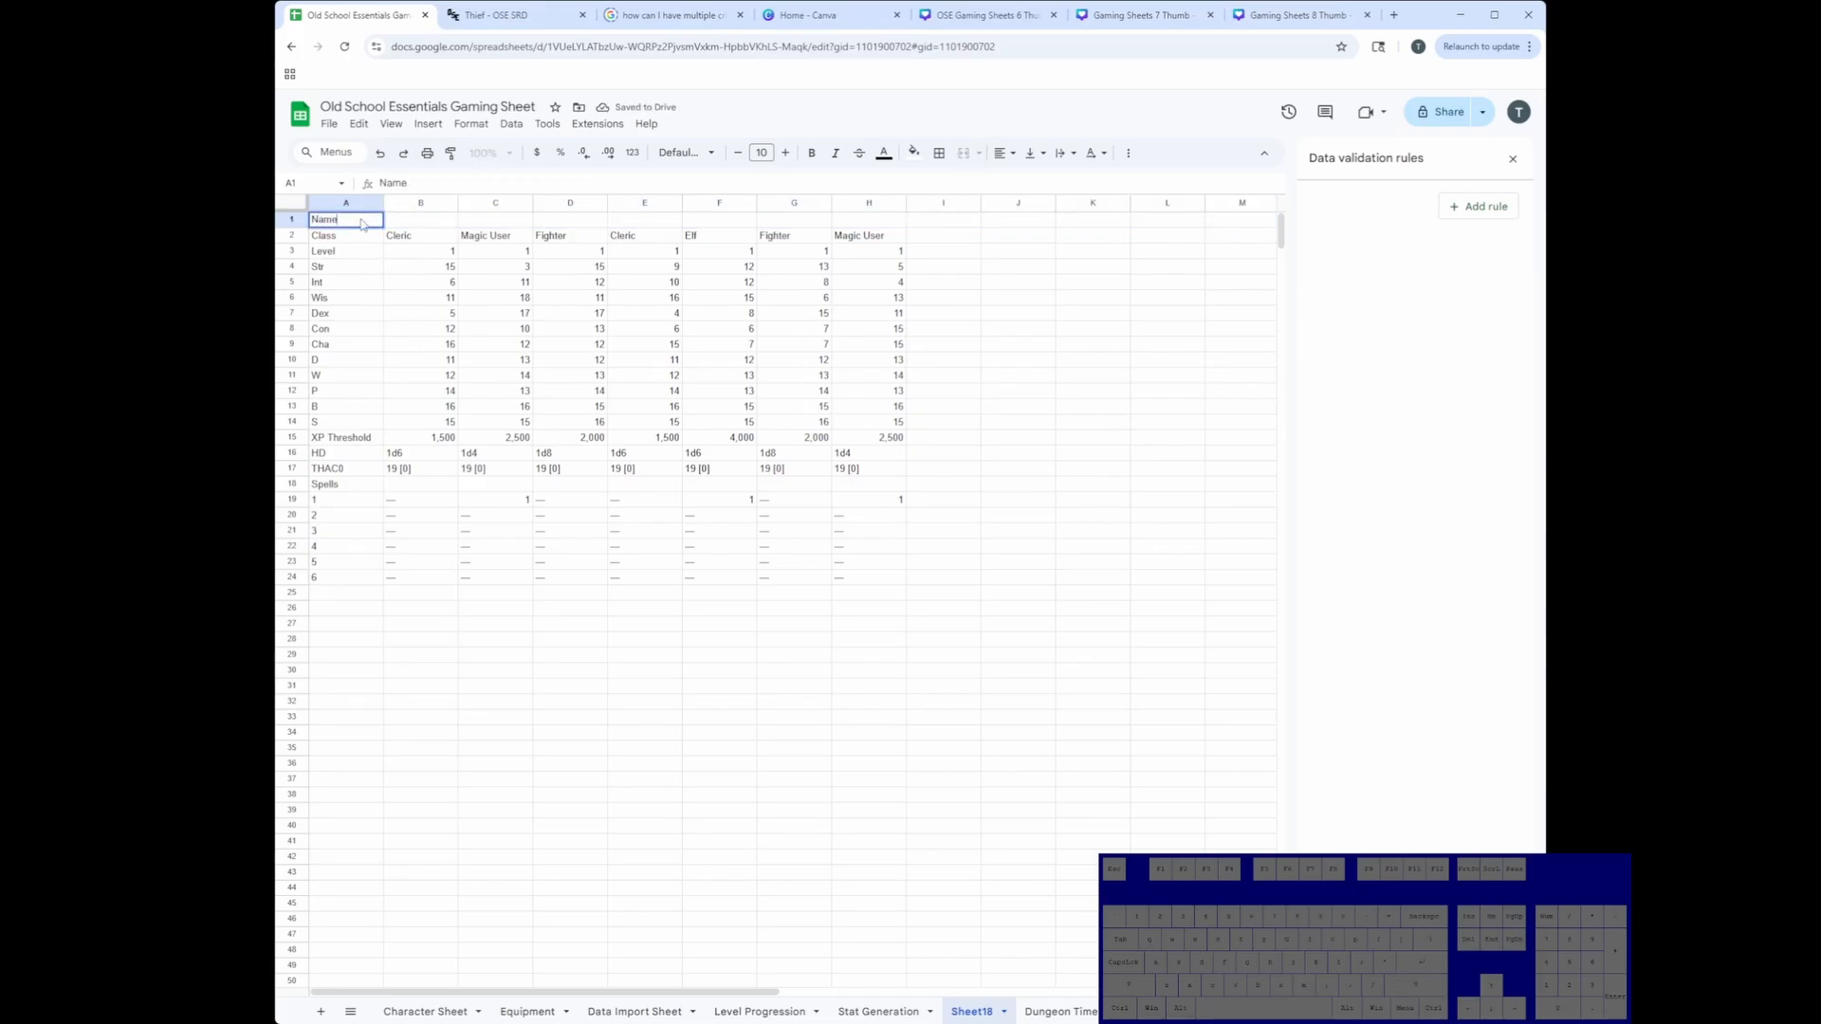
pyautogui.press('Tab')
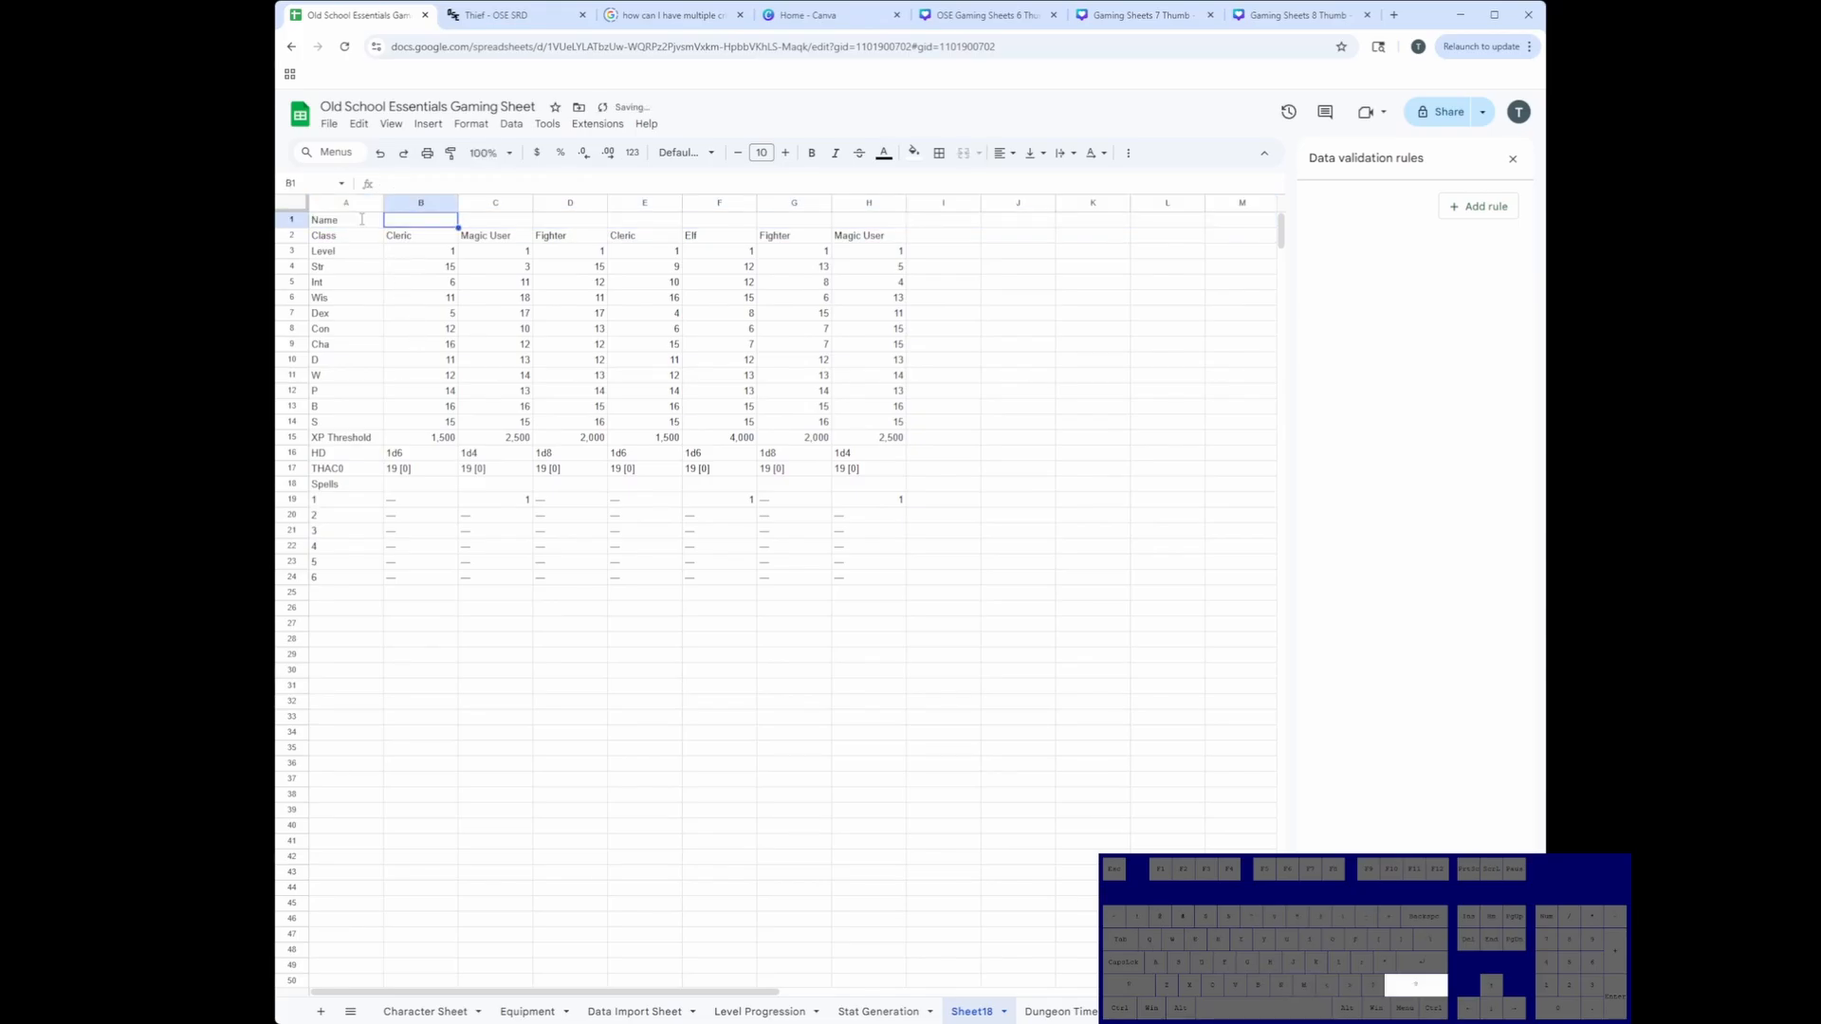
# Step: Enter a first name for each of the seven characters in B1:H1
pyautogui.write('Dave')
pyautogui.press('Tab')
pyautogui.write('Schmidt')
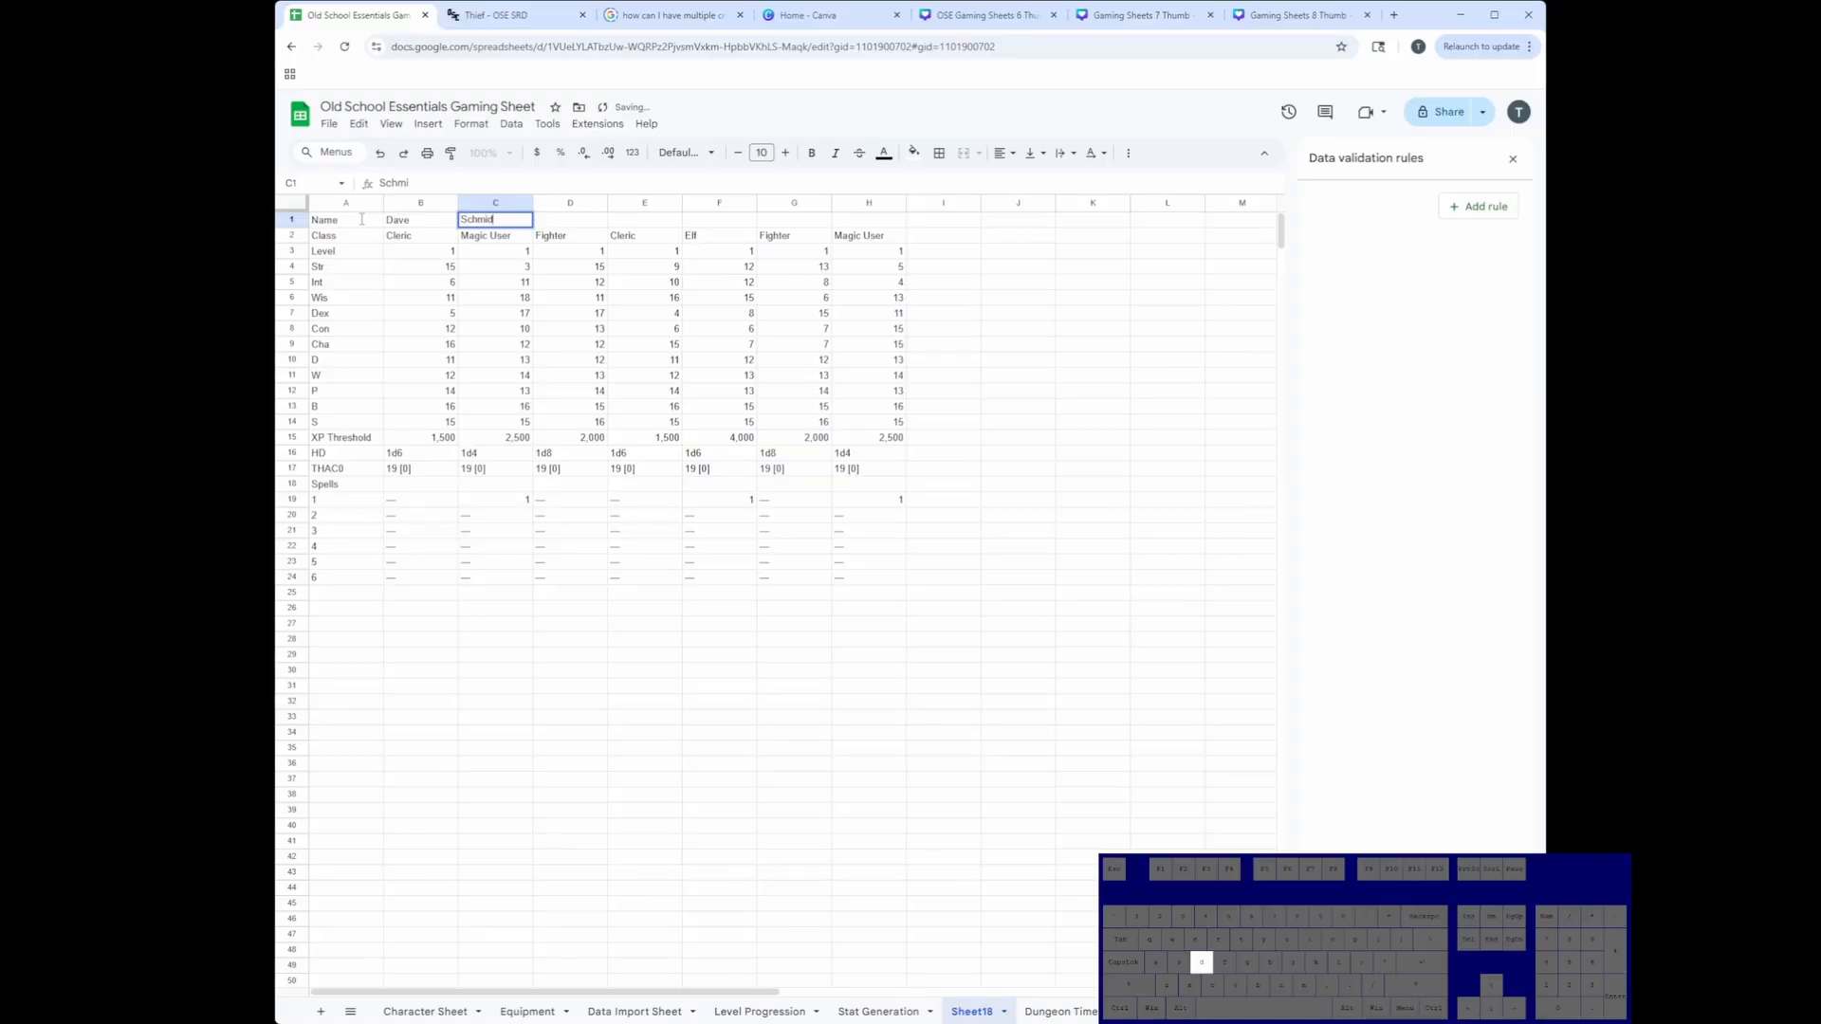
pyautogui.press('Tab')
pyautogui.write('Frank')
pyautogui.press('Tab')
pyautogui.write('Roger')
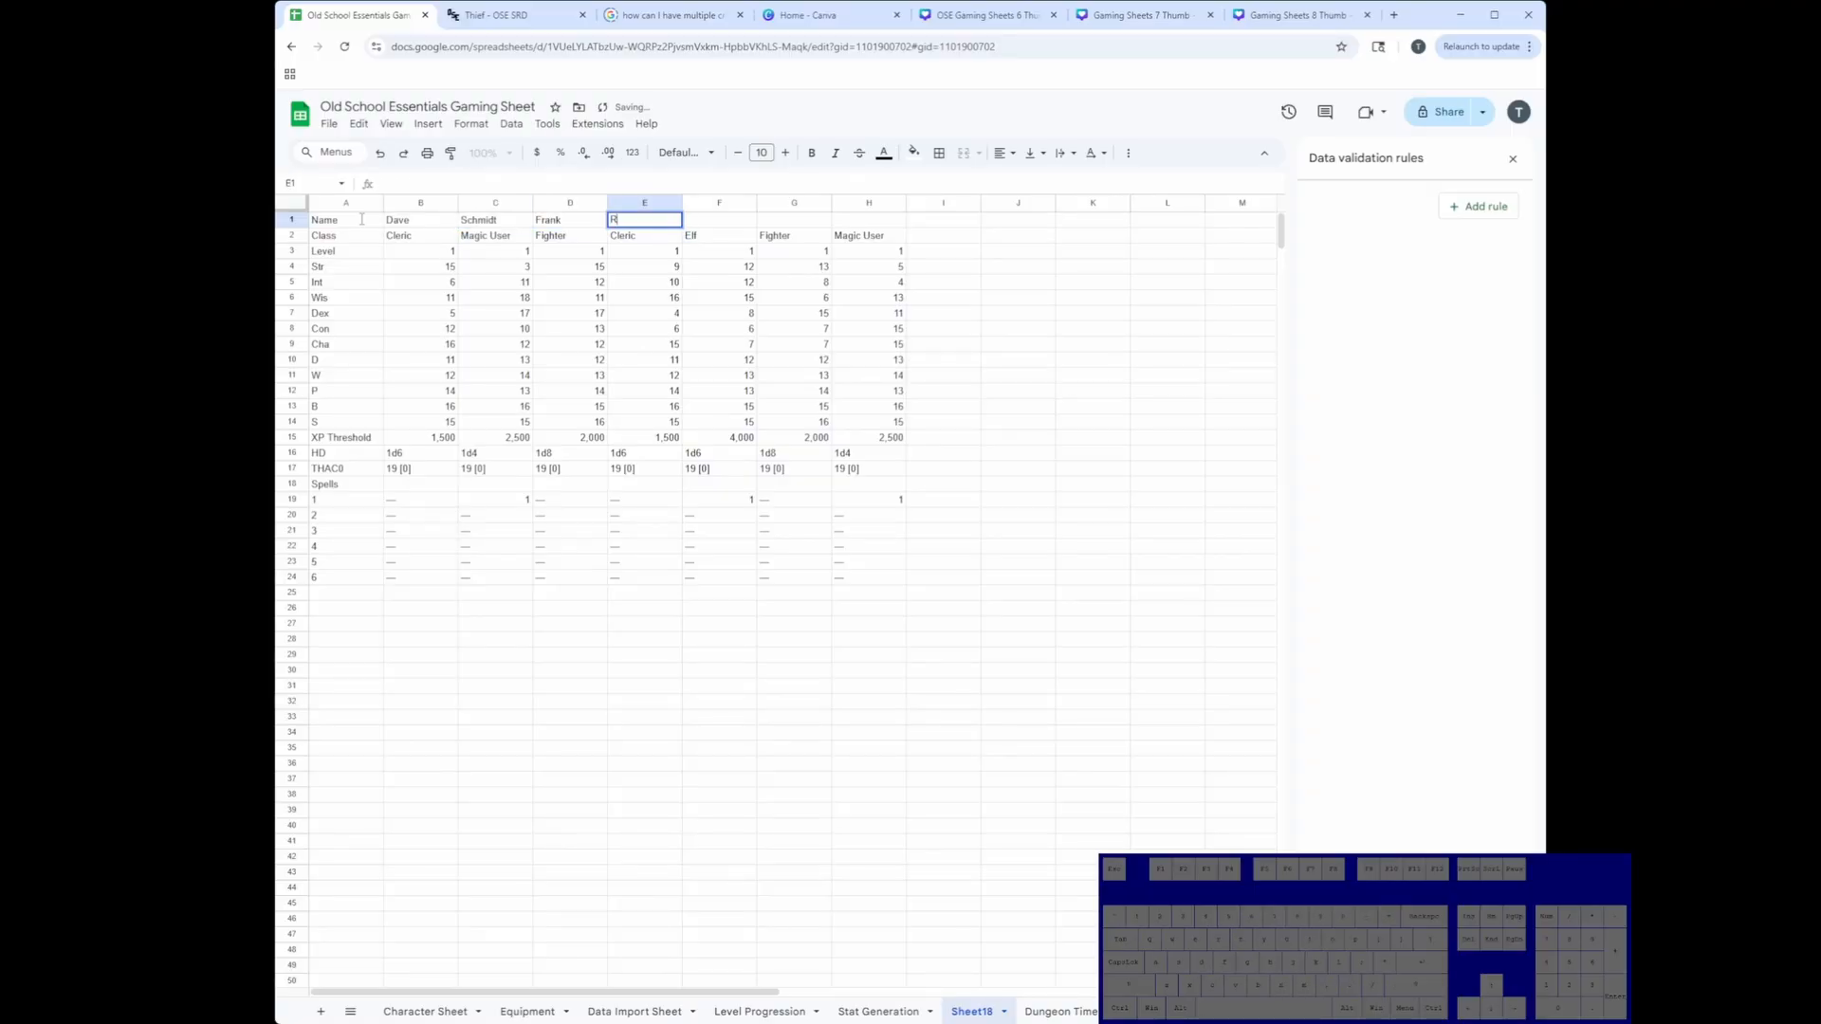
pyautogui.press('Tab')
pyautogui.write('Jose')
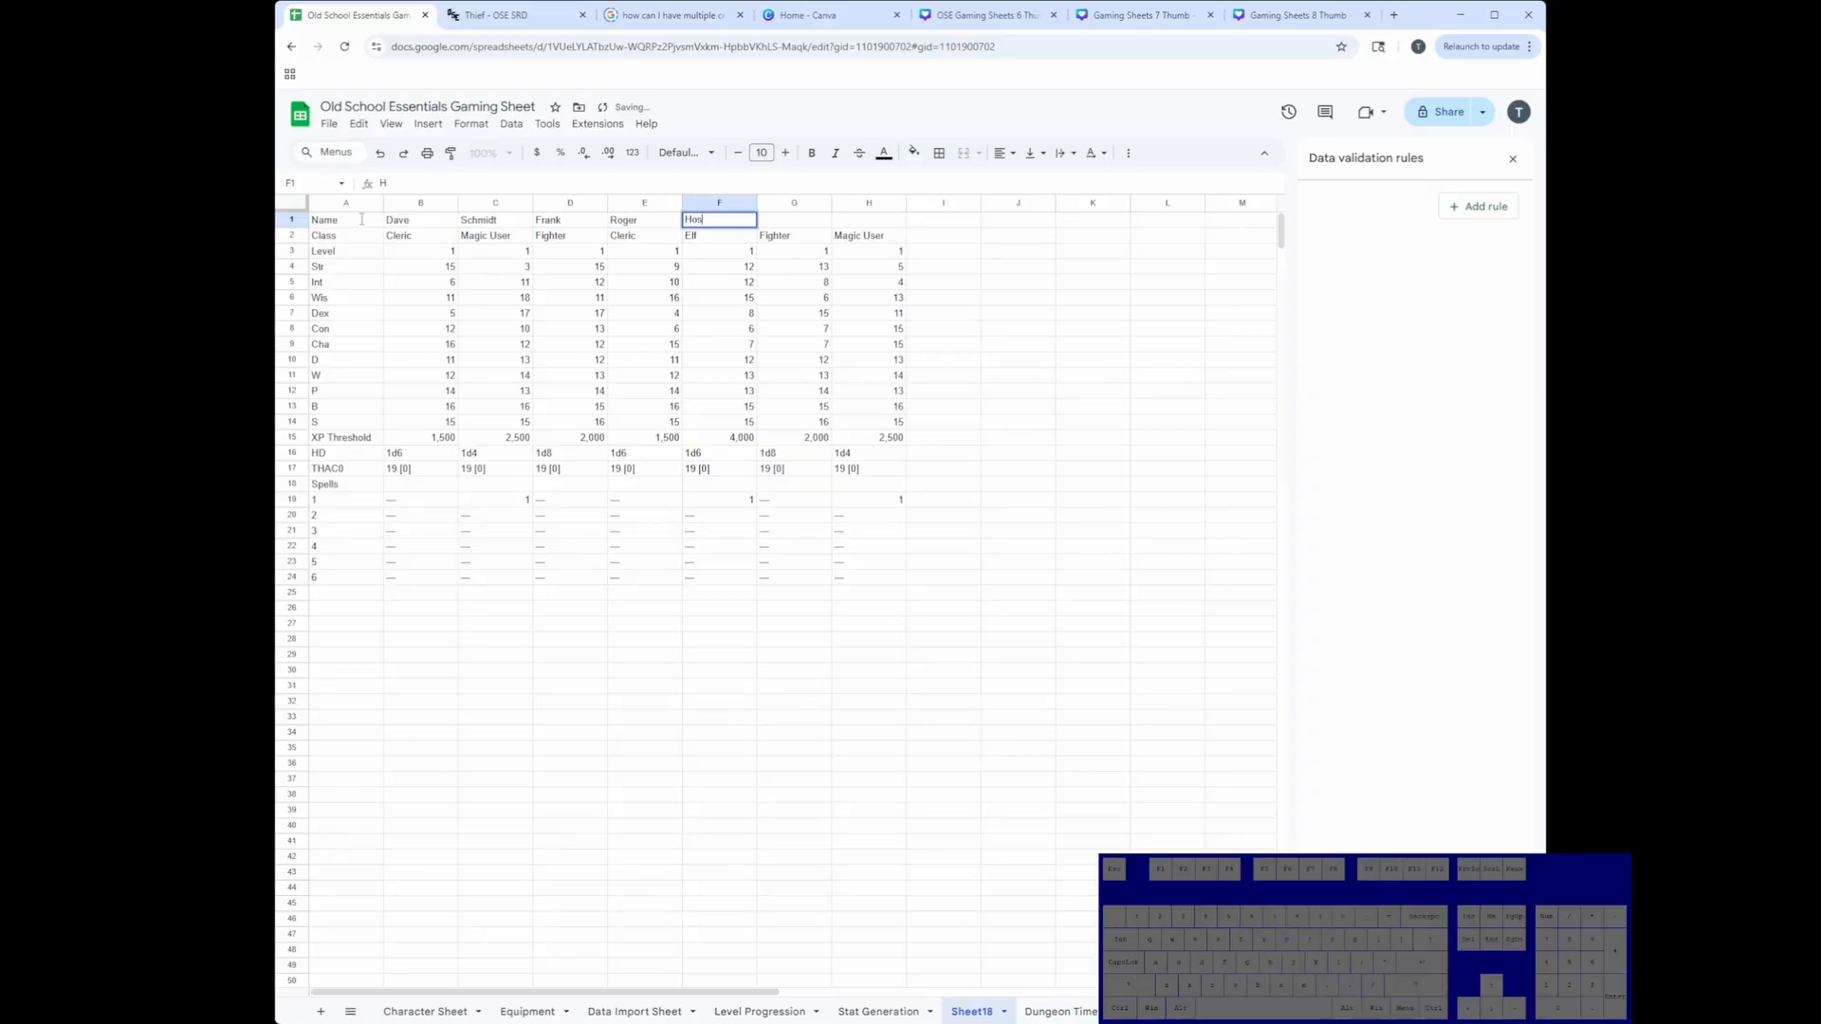
pyautogui.press('Tab')
pyautogui.write('Olaf')
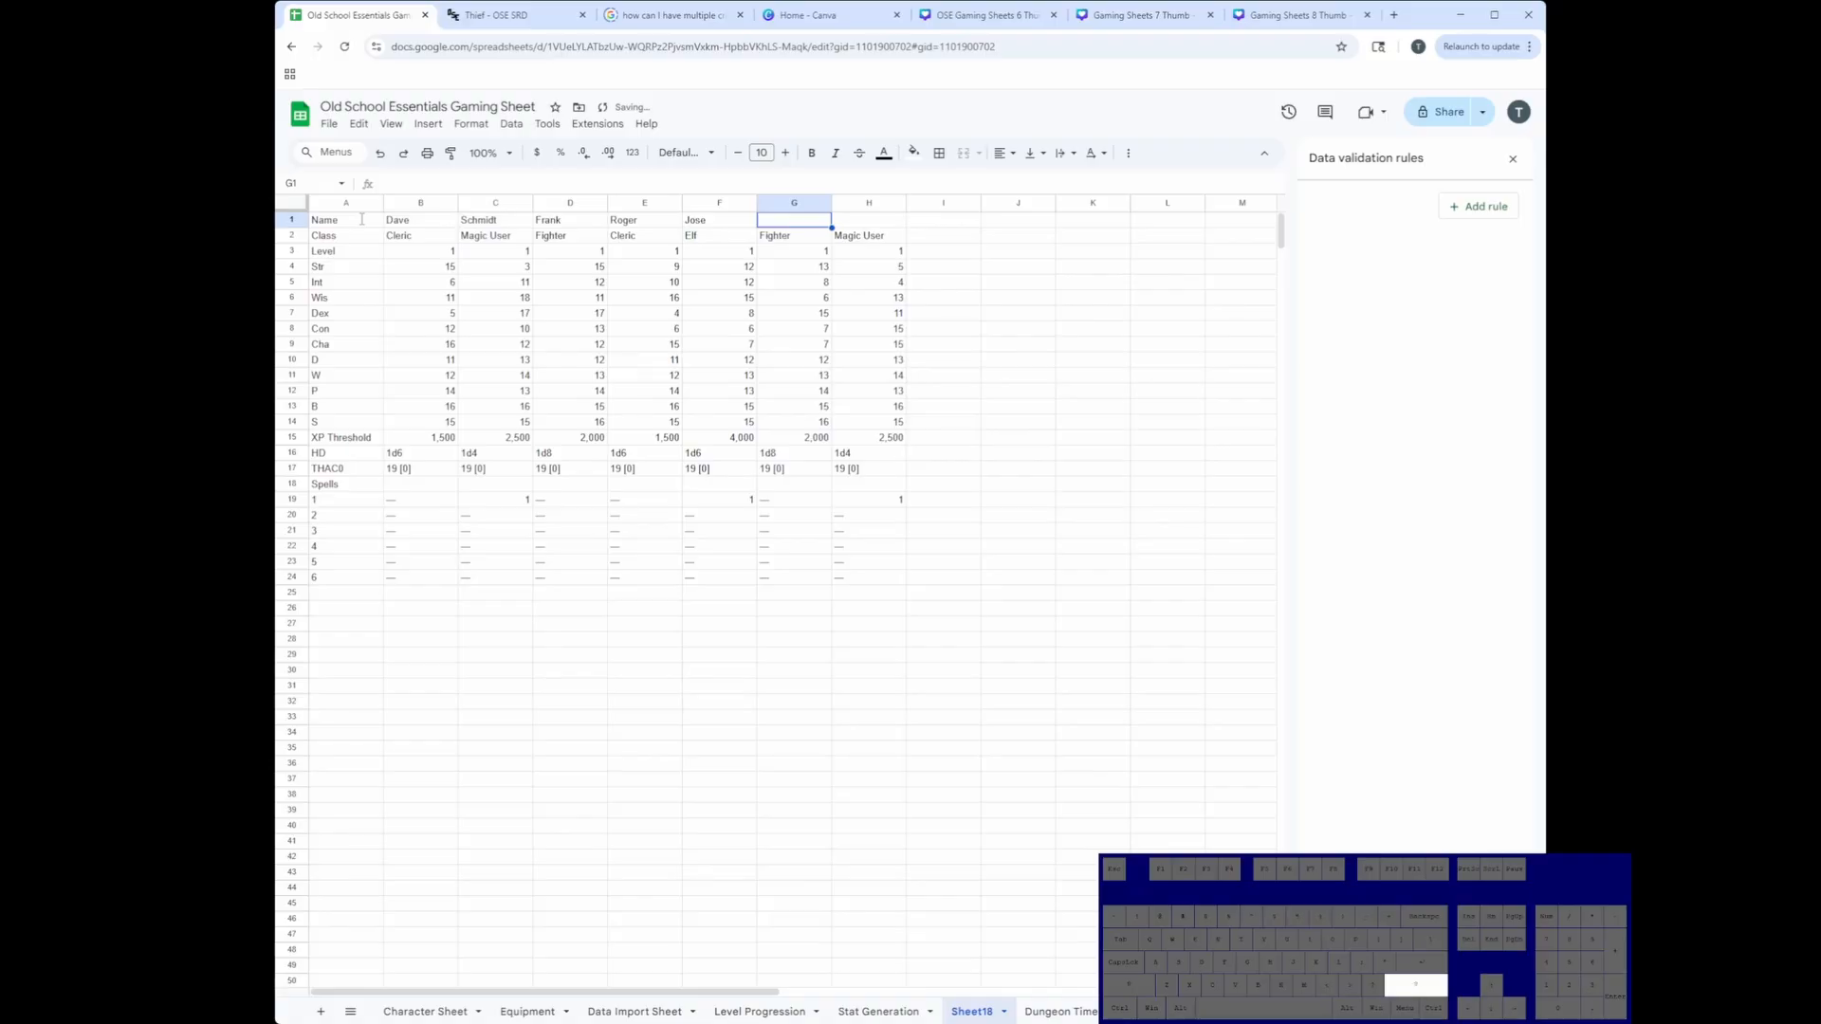
pyautogui.press('Tab')
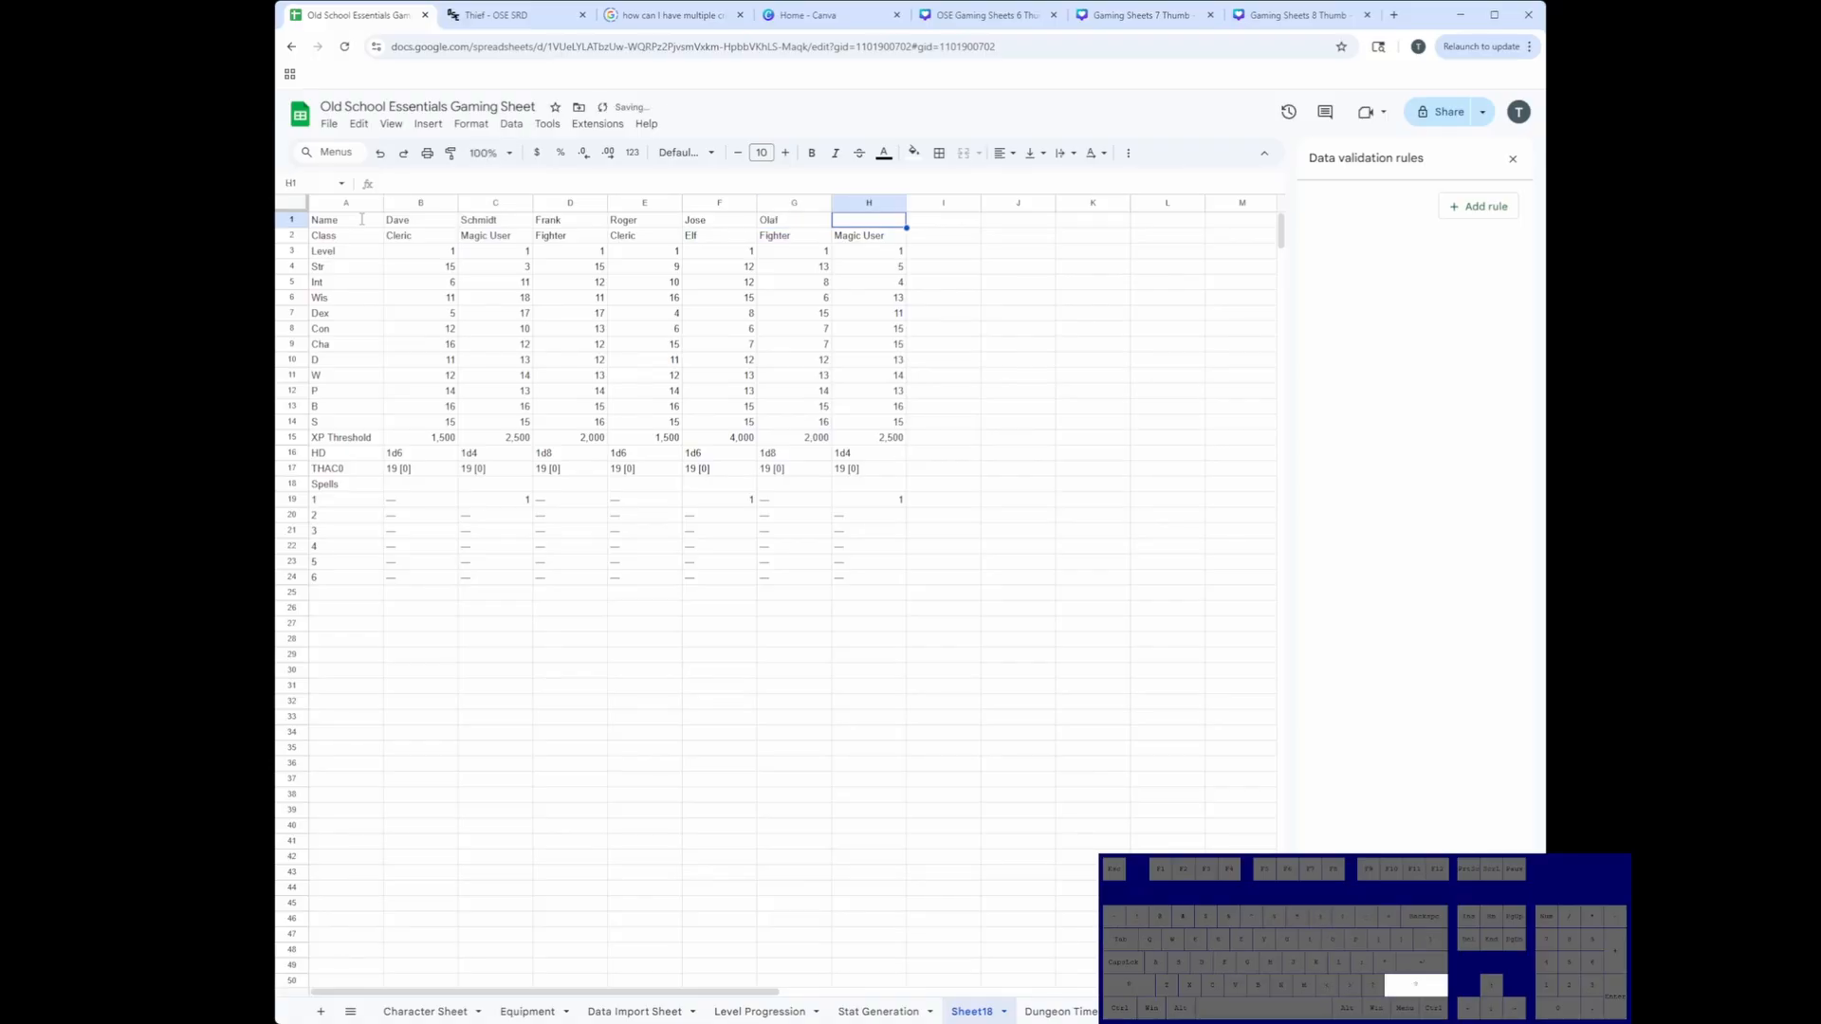
pyautogui.write('Bridget')
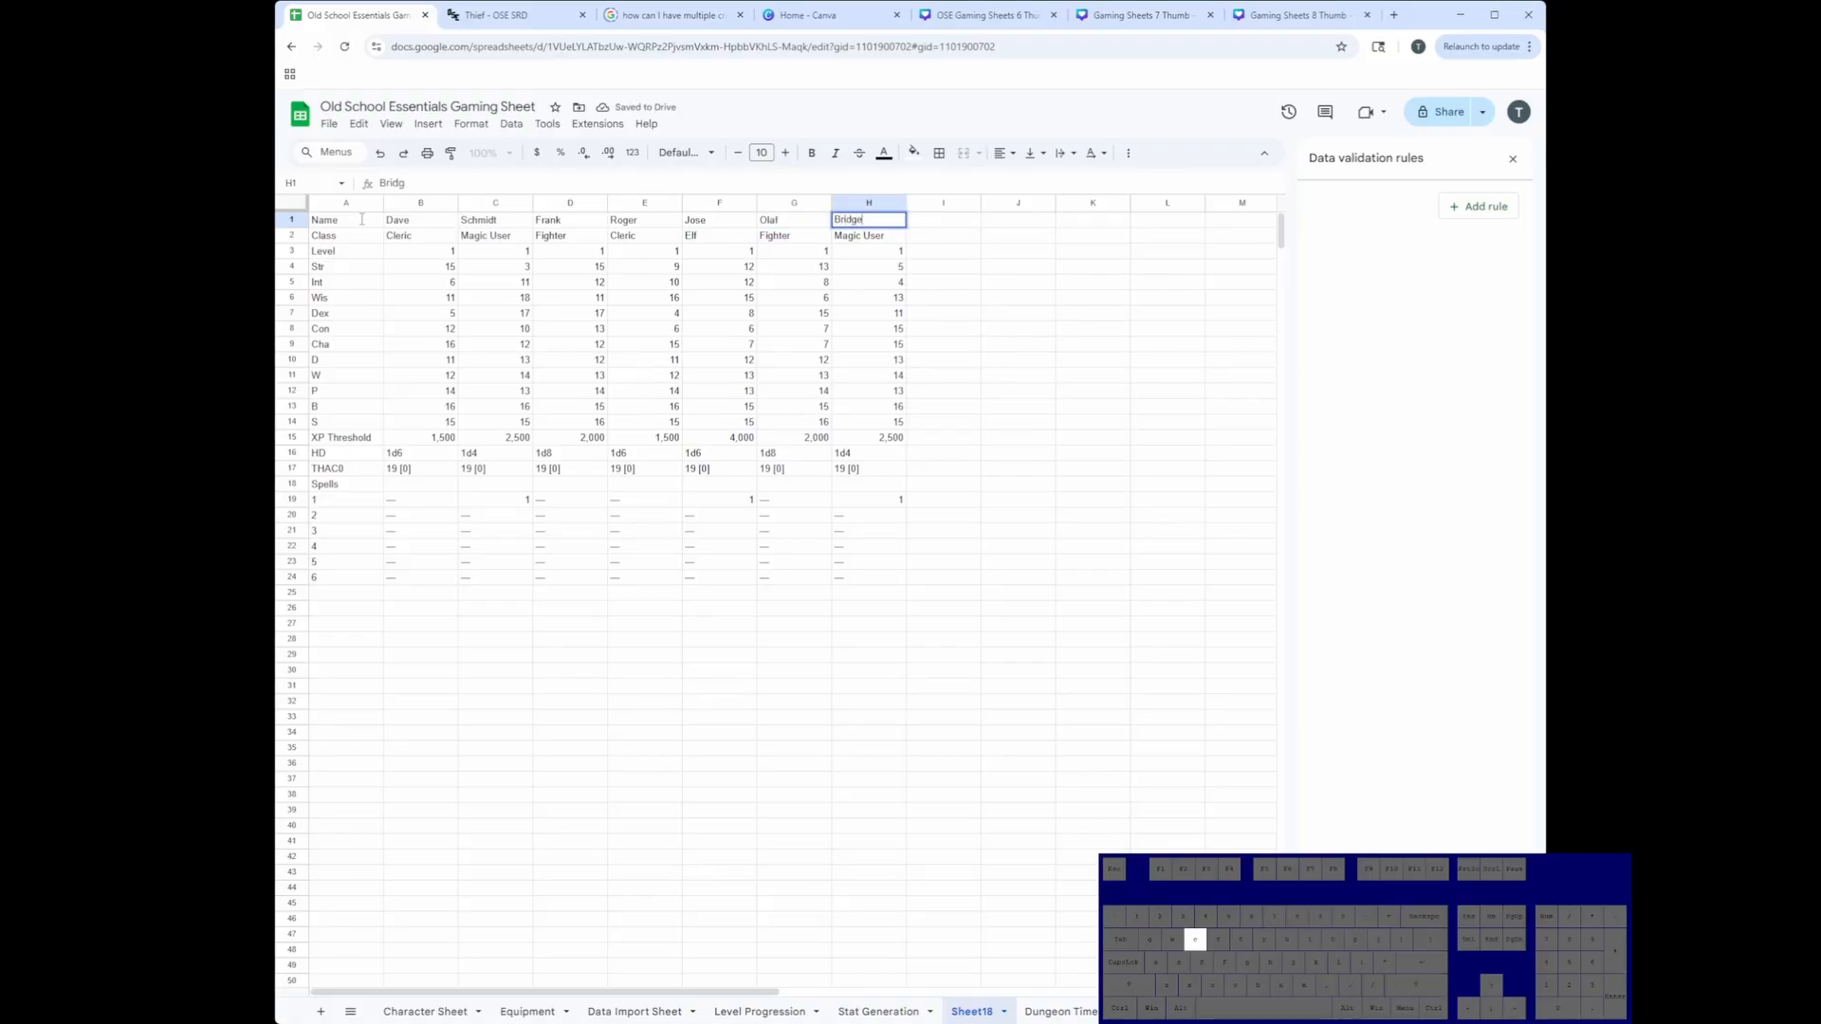
pyautogui.press('Return')
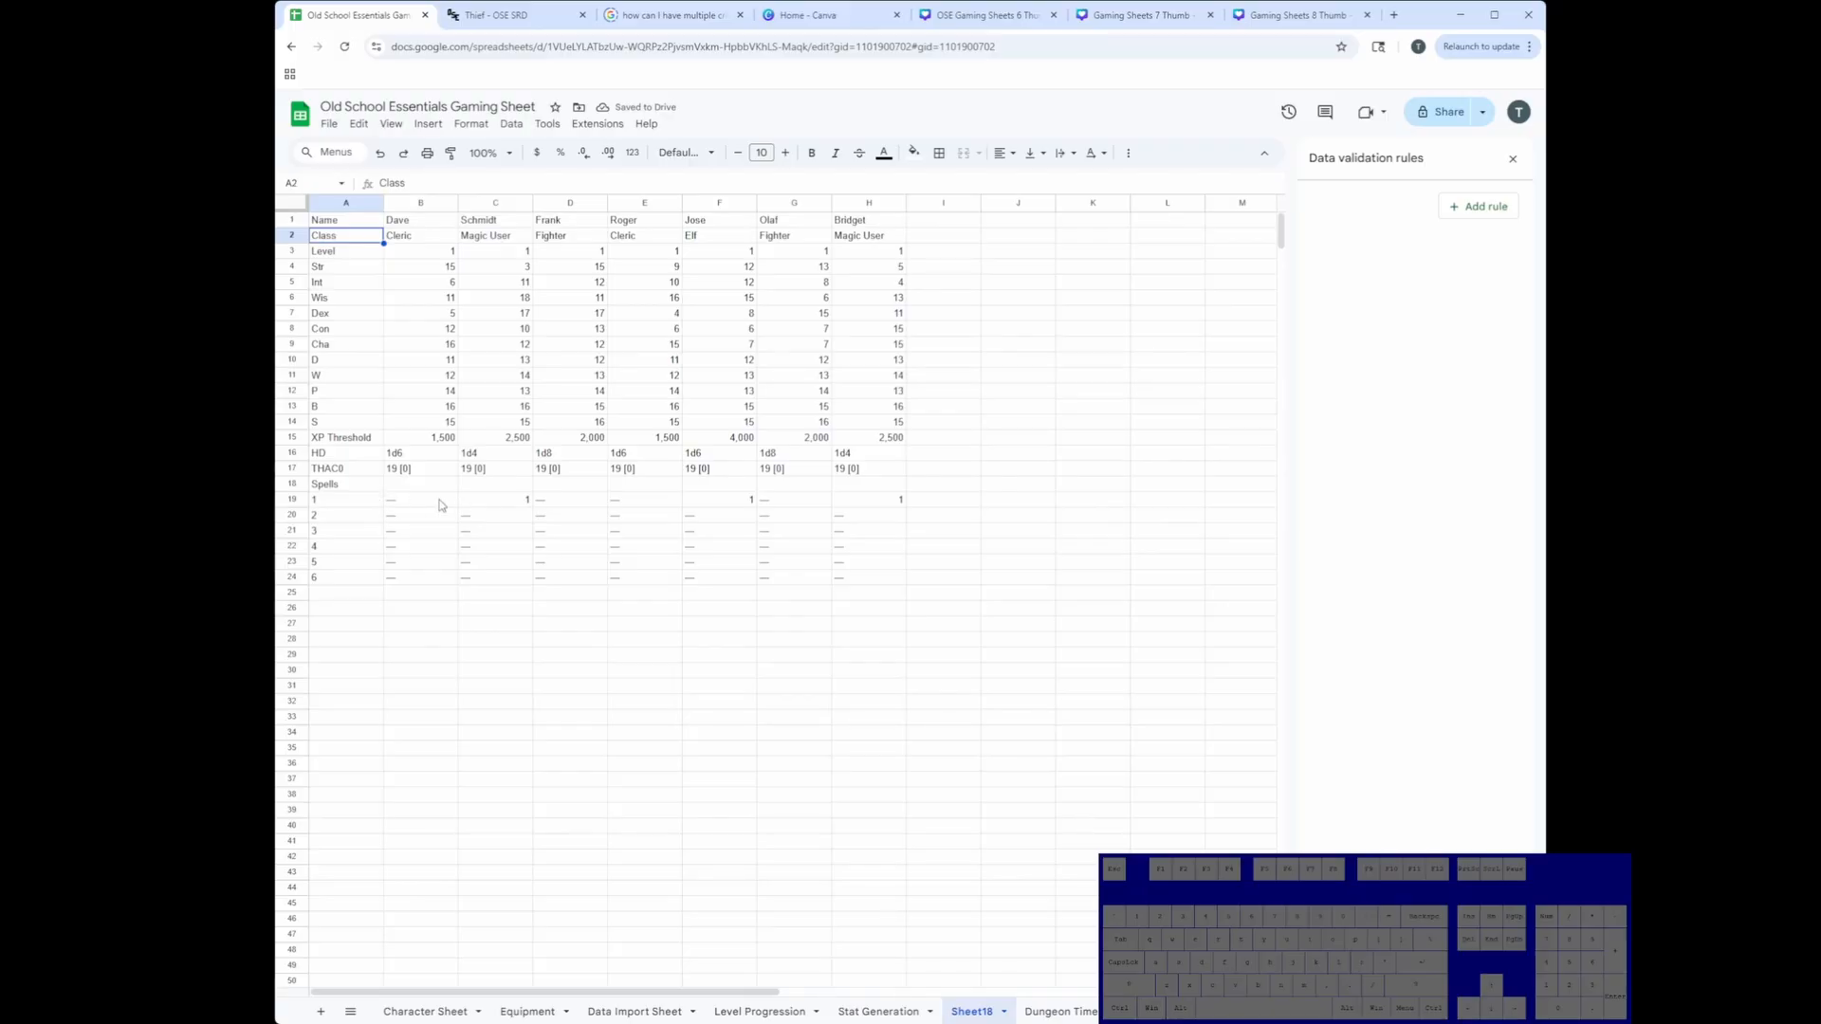
pyautogui.moveTo(486, 502); pyautogui.dragTo(857, 524)
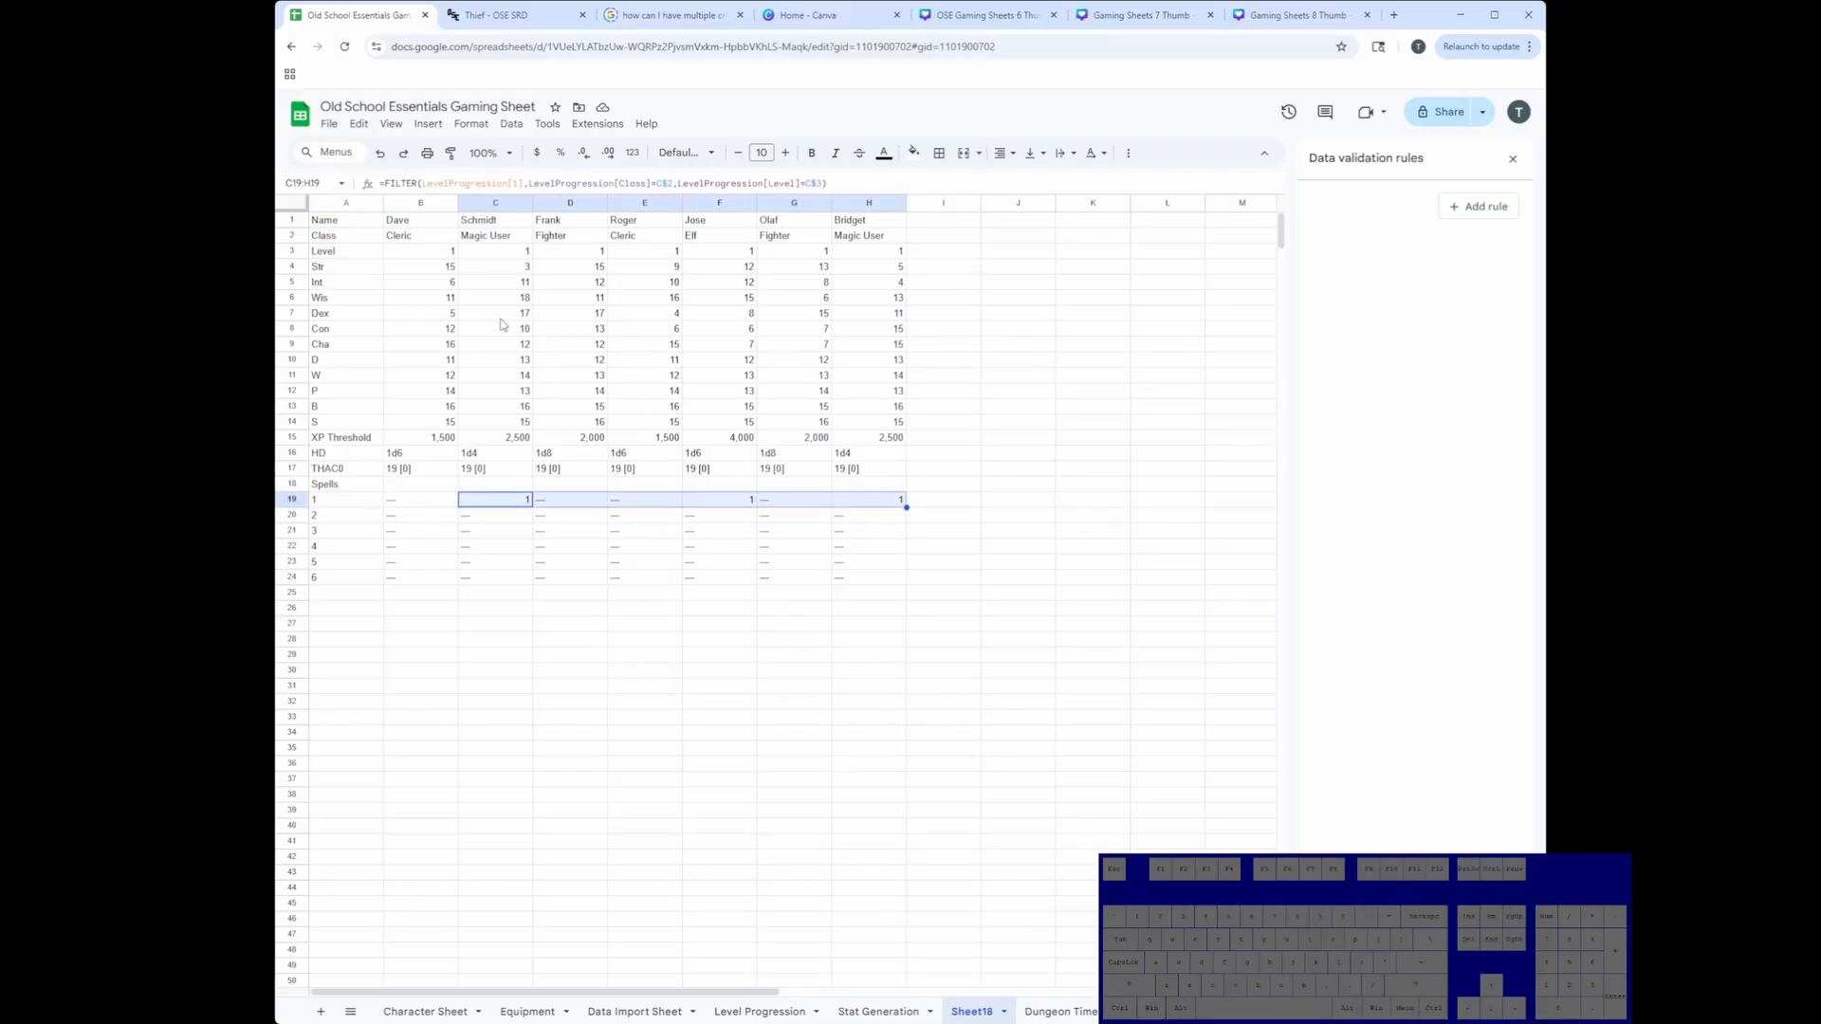
pyautogui.moveTo(422, 252); pyautogui.dragTo(751, 418)
pyautogui.click(879, 459)
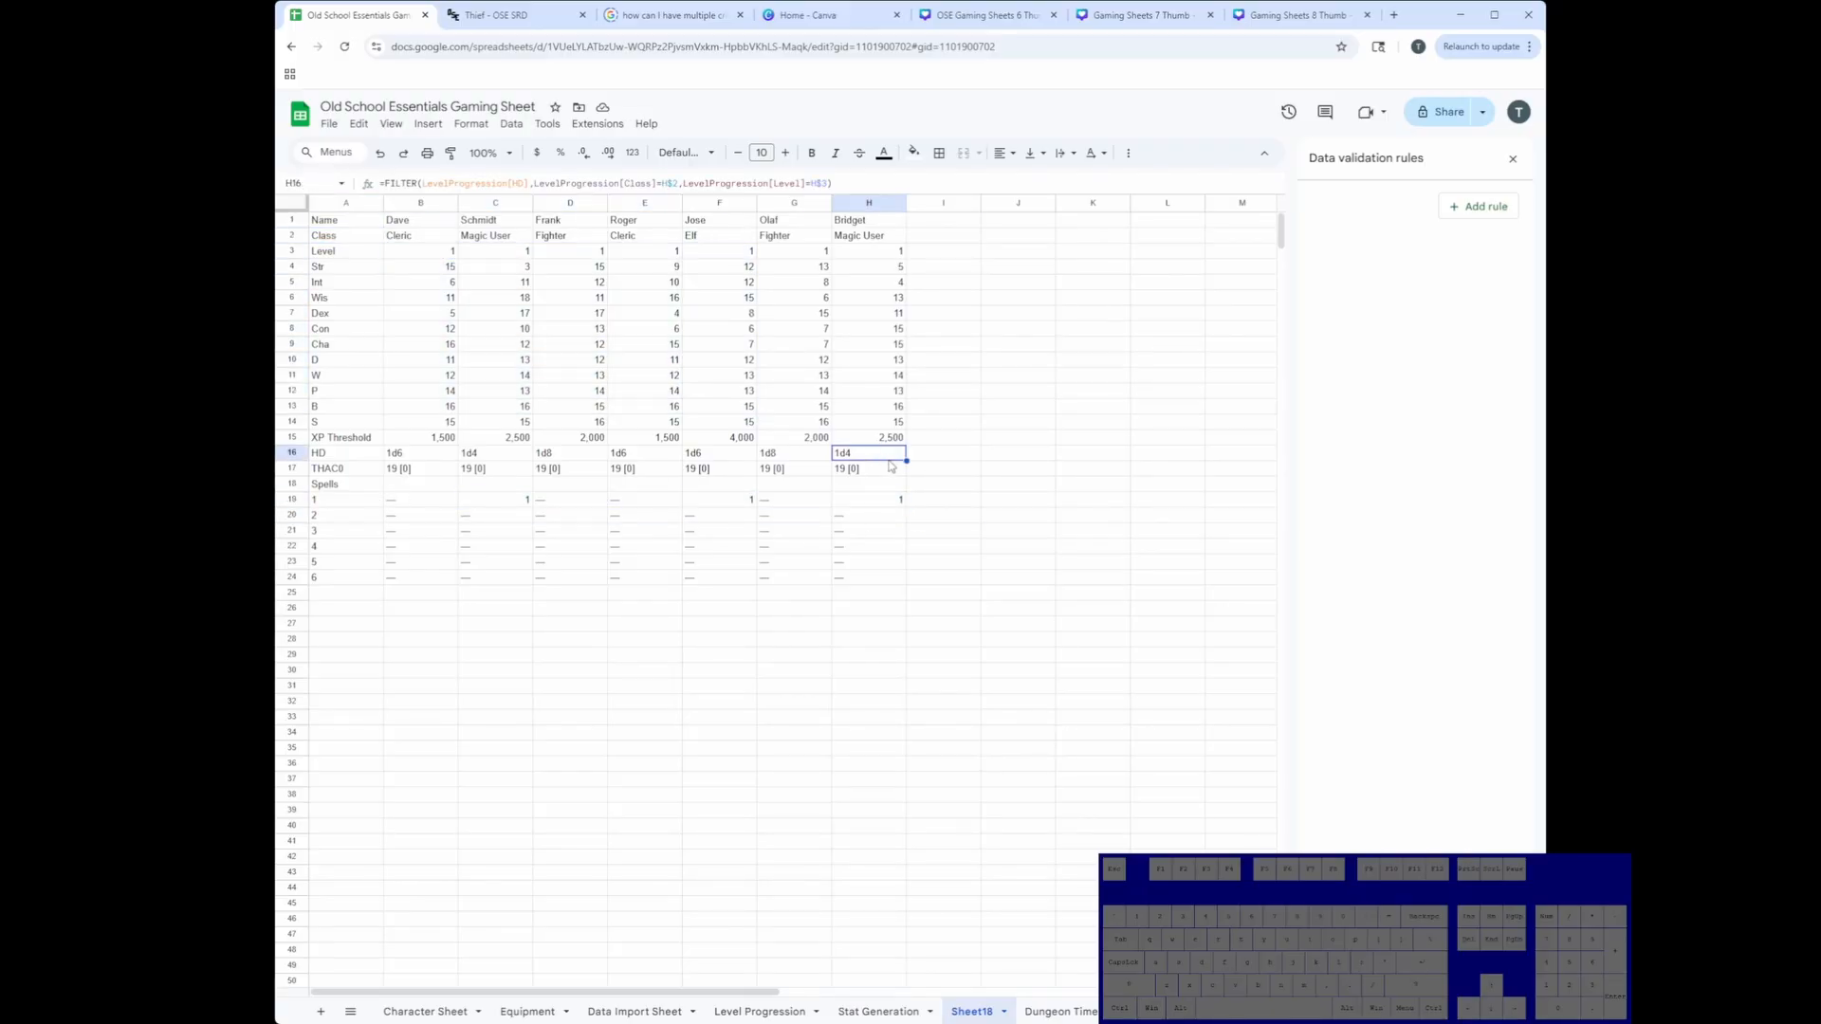
pyautogui.moveTo(855, 459); pyautogui.dragTo(895, 455)
# Step: List the die sizes 4, 6, 8, 10, 12, 20 and 100 in B27:B33 below the character table
pyautogui.click(451, 628)
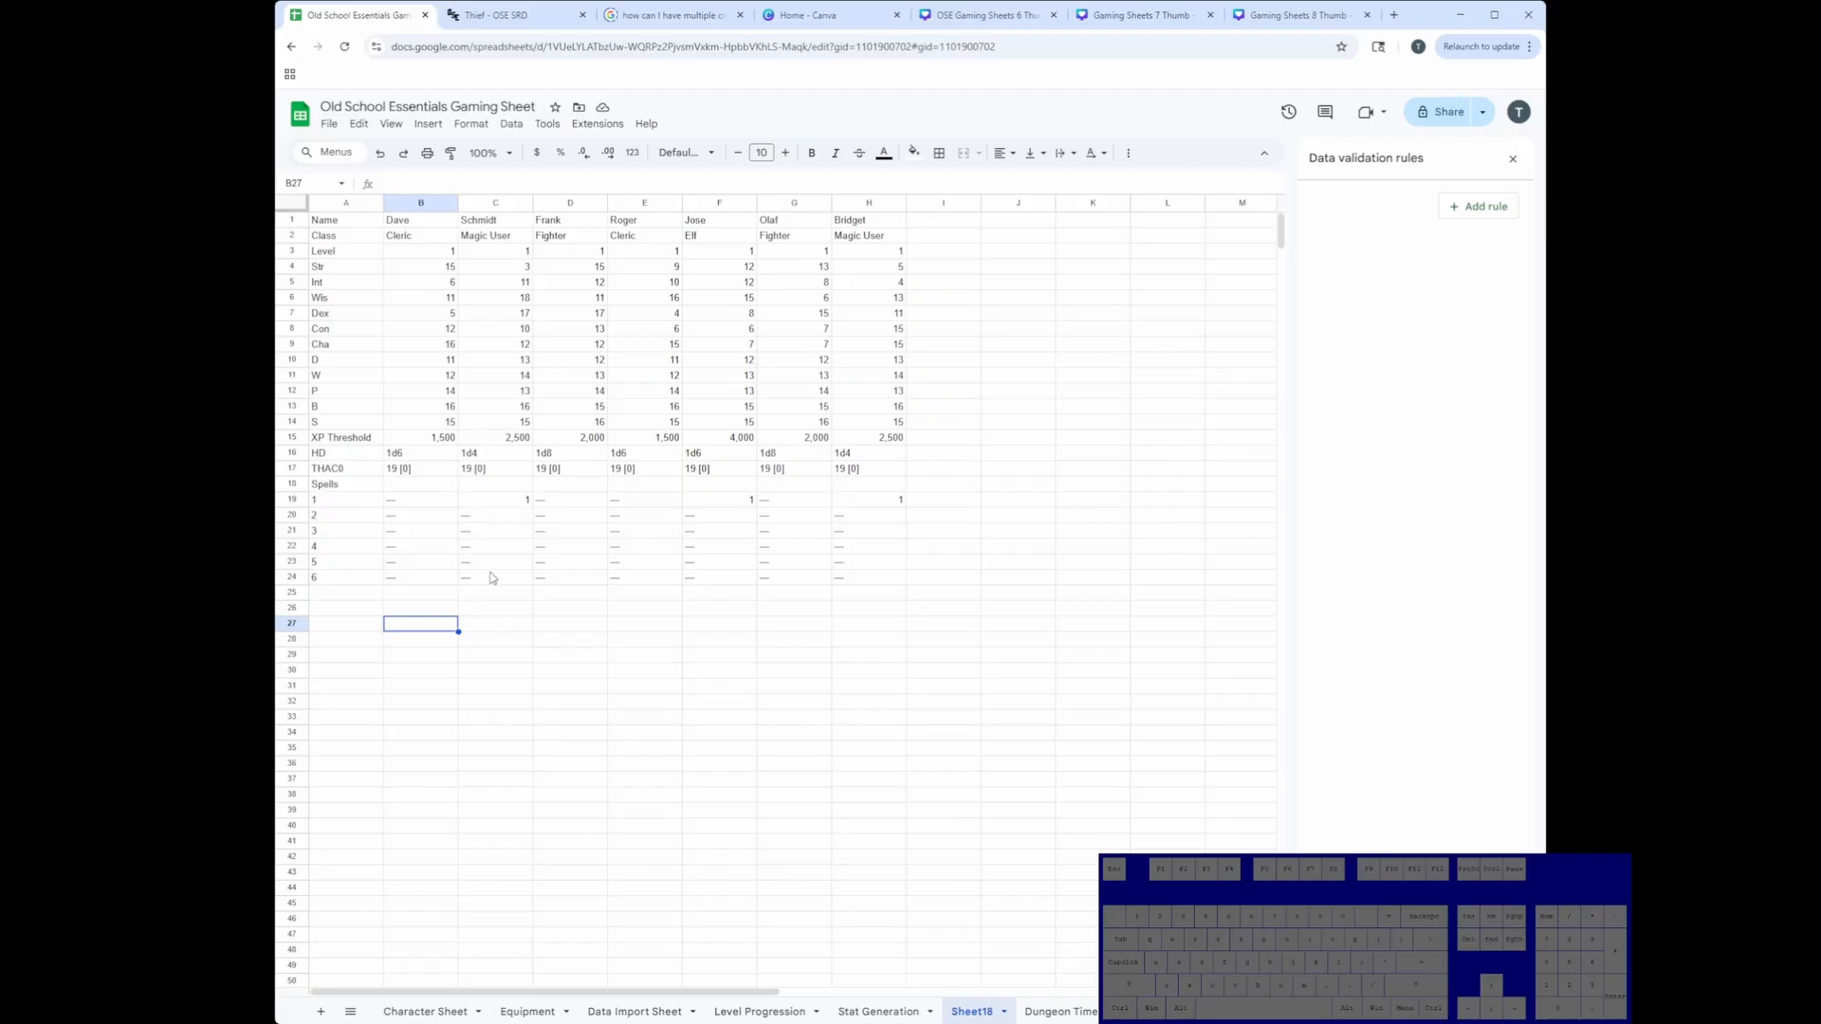
pyautogui.write('6')
pyautogui.press('BackSpace')
pyautogui.write('4')
pyautogui.press('Return')
pyautogui.write('6')
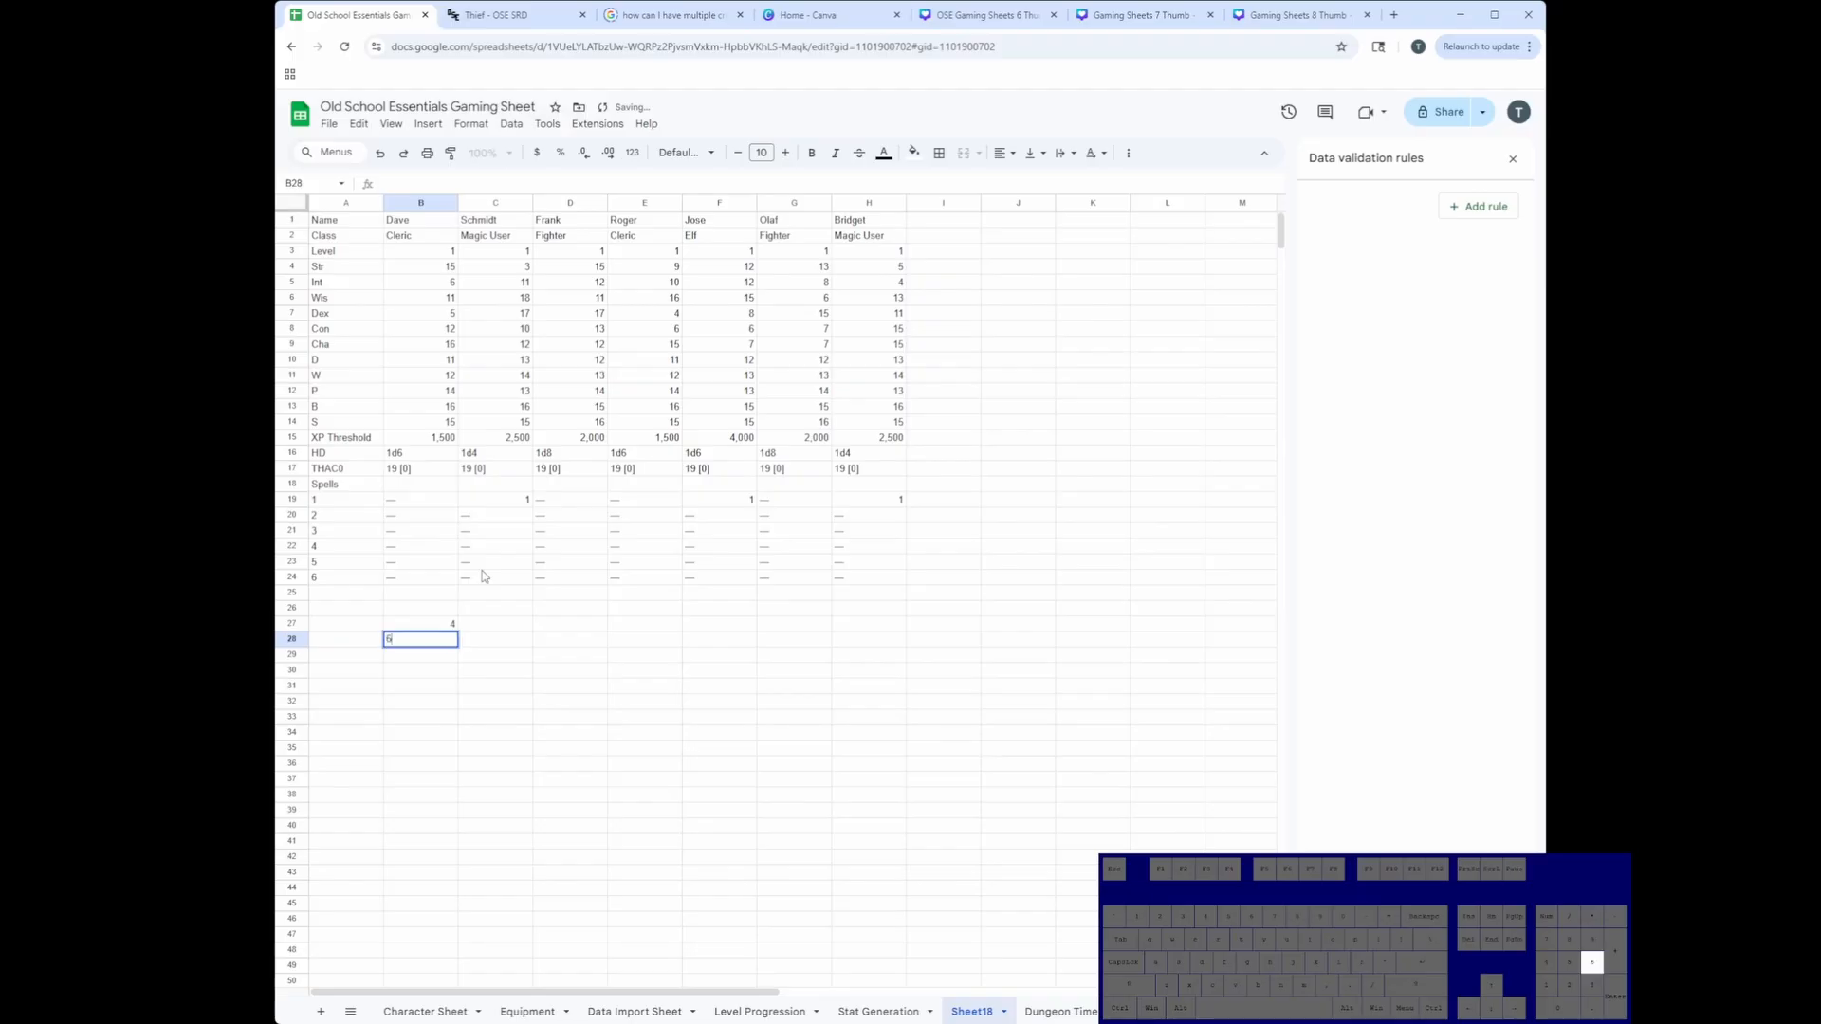
pyautogui.press('Return')
pyautogui.write('8')
pyautogui.press('Return')
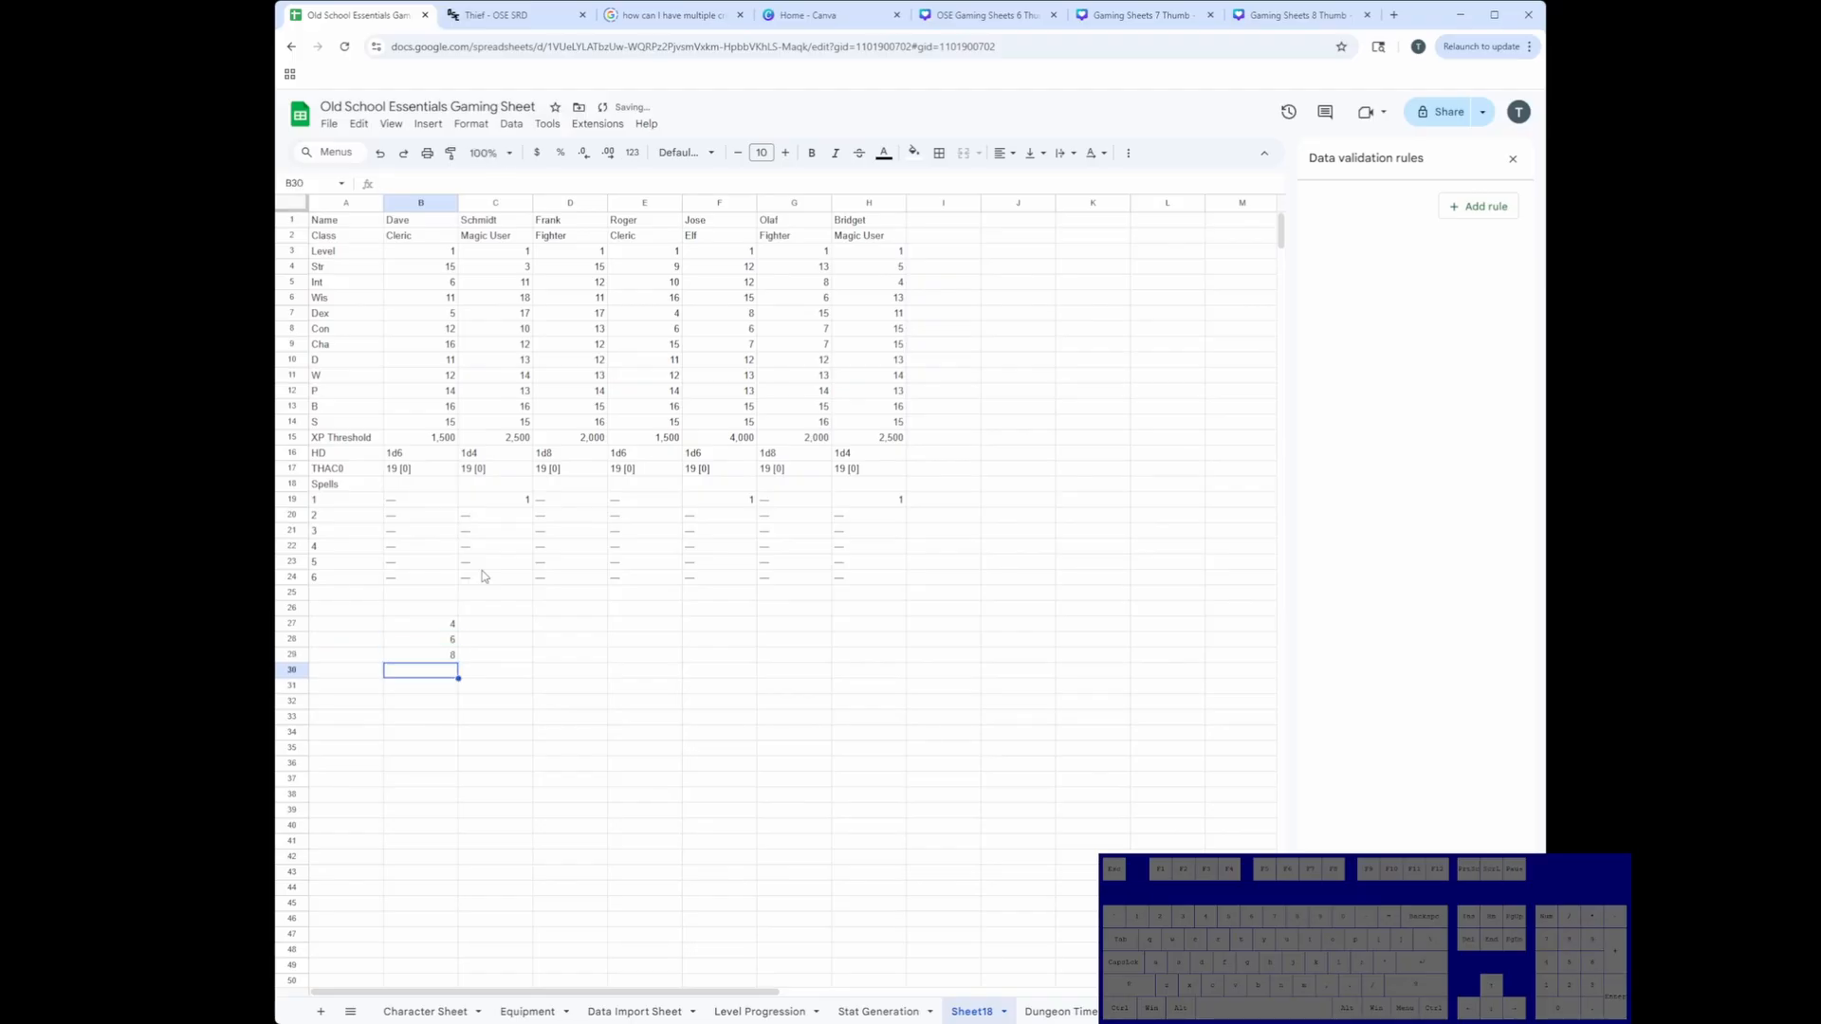
pyautogui.write('10')
pyautogui.press('Return')
pyautogui.write('12')
pyautogui.press('Return')
pyautogui.write('20')
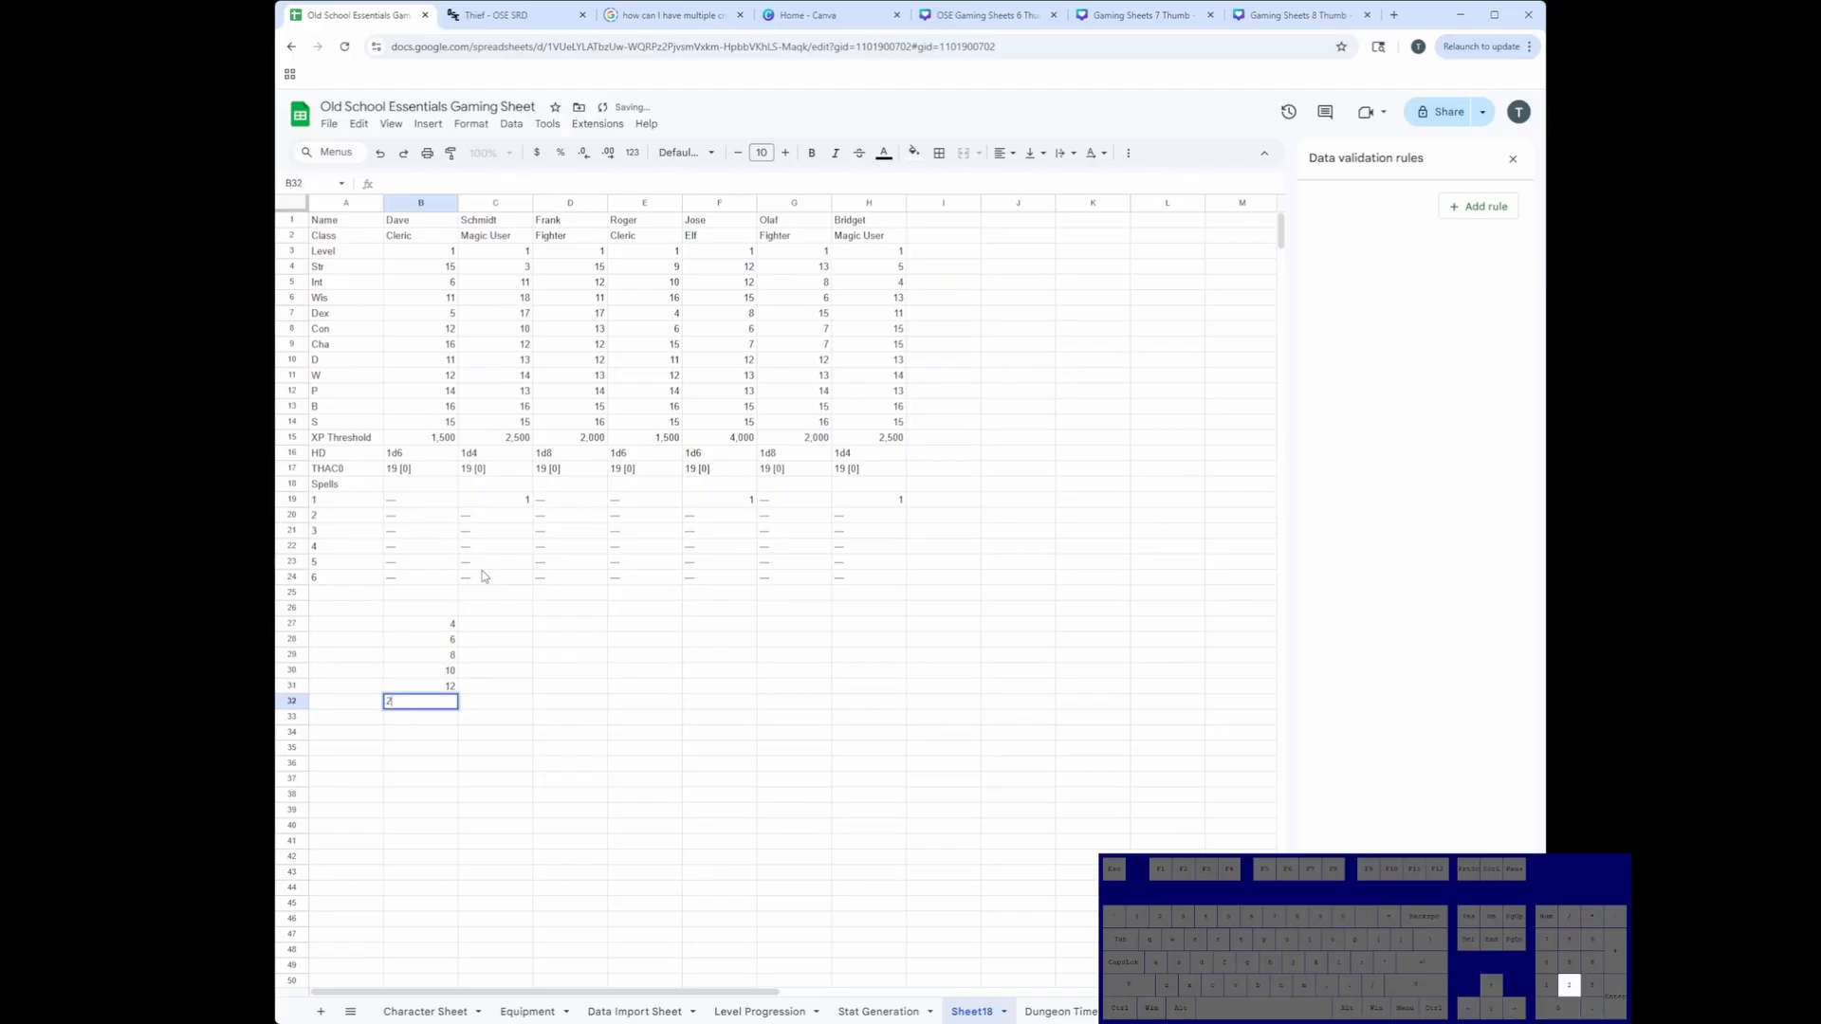
pyautogui.press('Return')
pyautogui.write('100')
pyautogui.press('Return')
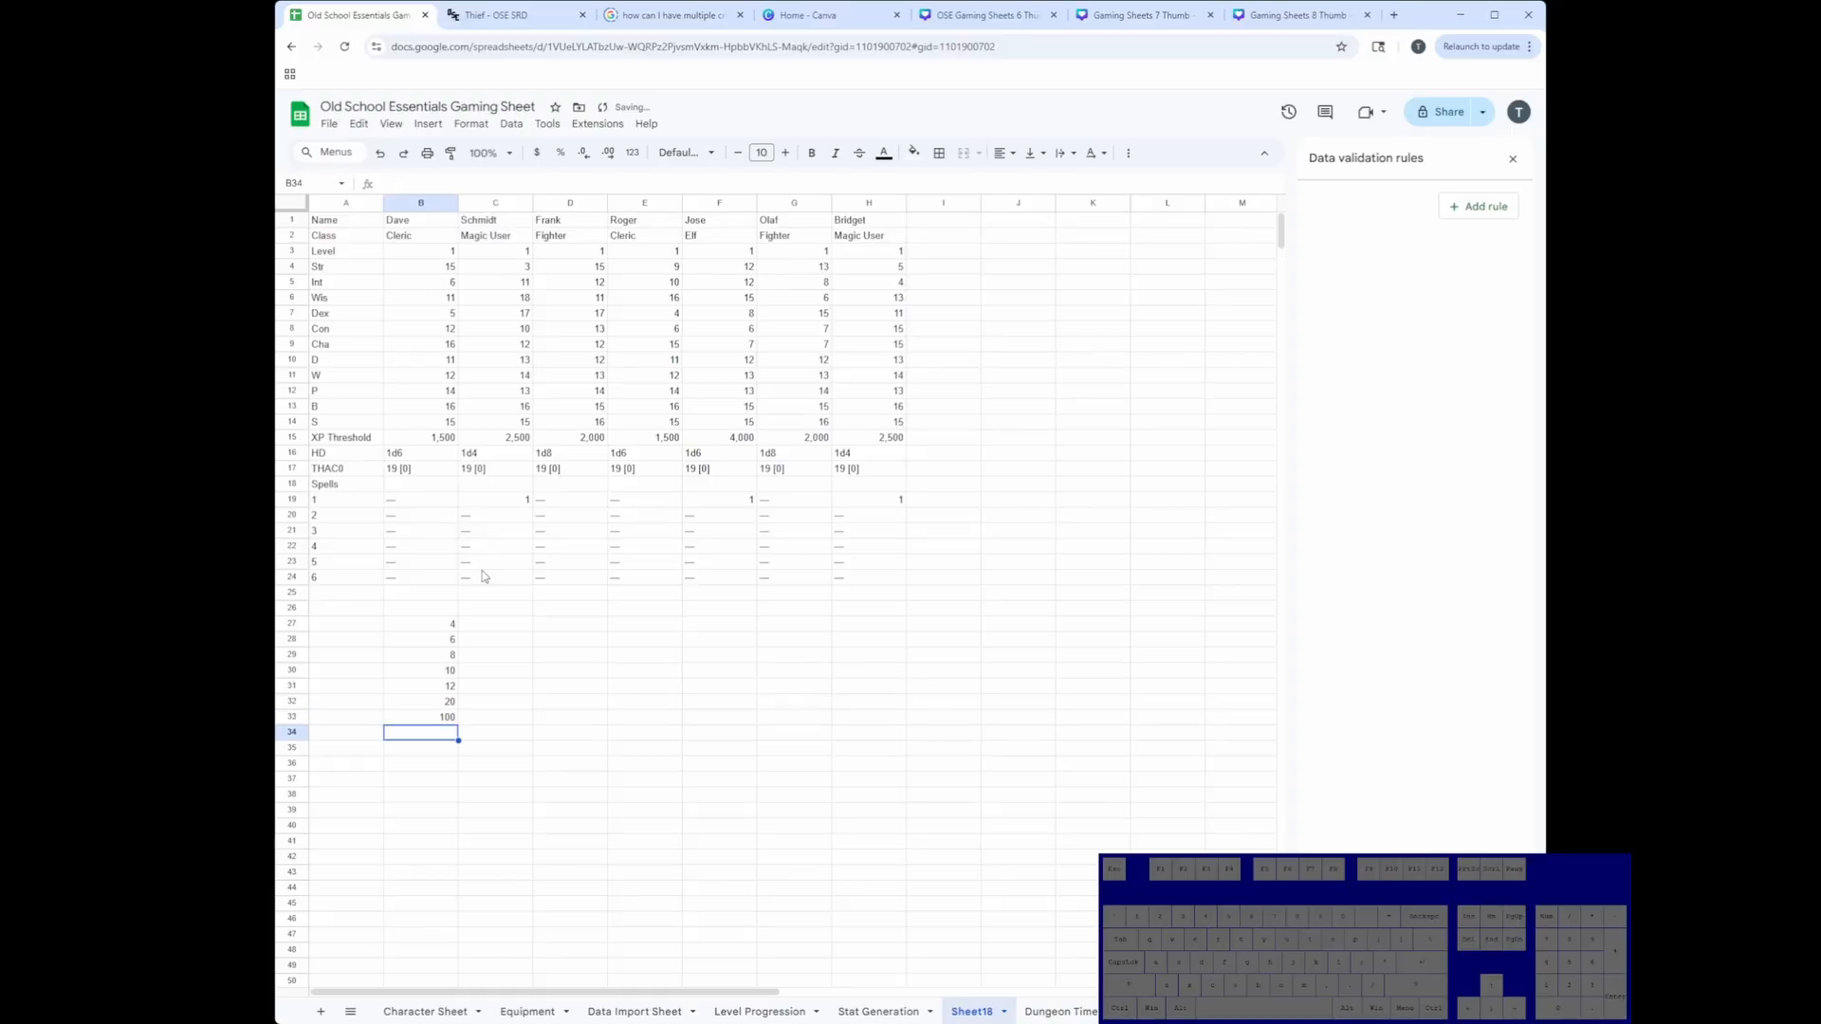
# Step: Enter =RANDBETWEEN(1,B27) in C27 and autofill it through C33 to roll every listed die
pyautogui.press('Up')
pyautogui.press('Up')
pyautogui.press('Up')
pyautogui.press('Up')
pyautogui.press('Up')
pyautogui.press('Up')
pyautogui.press('Up')
pyautogui.press('Right')
pyautogui.write('=rand')
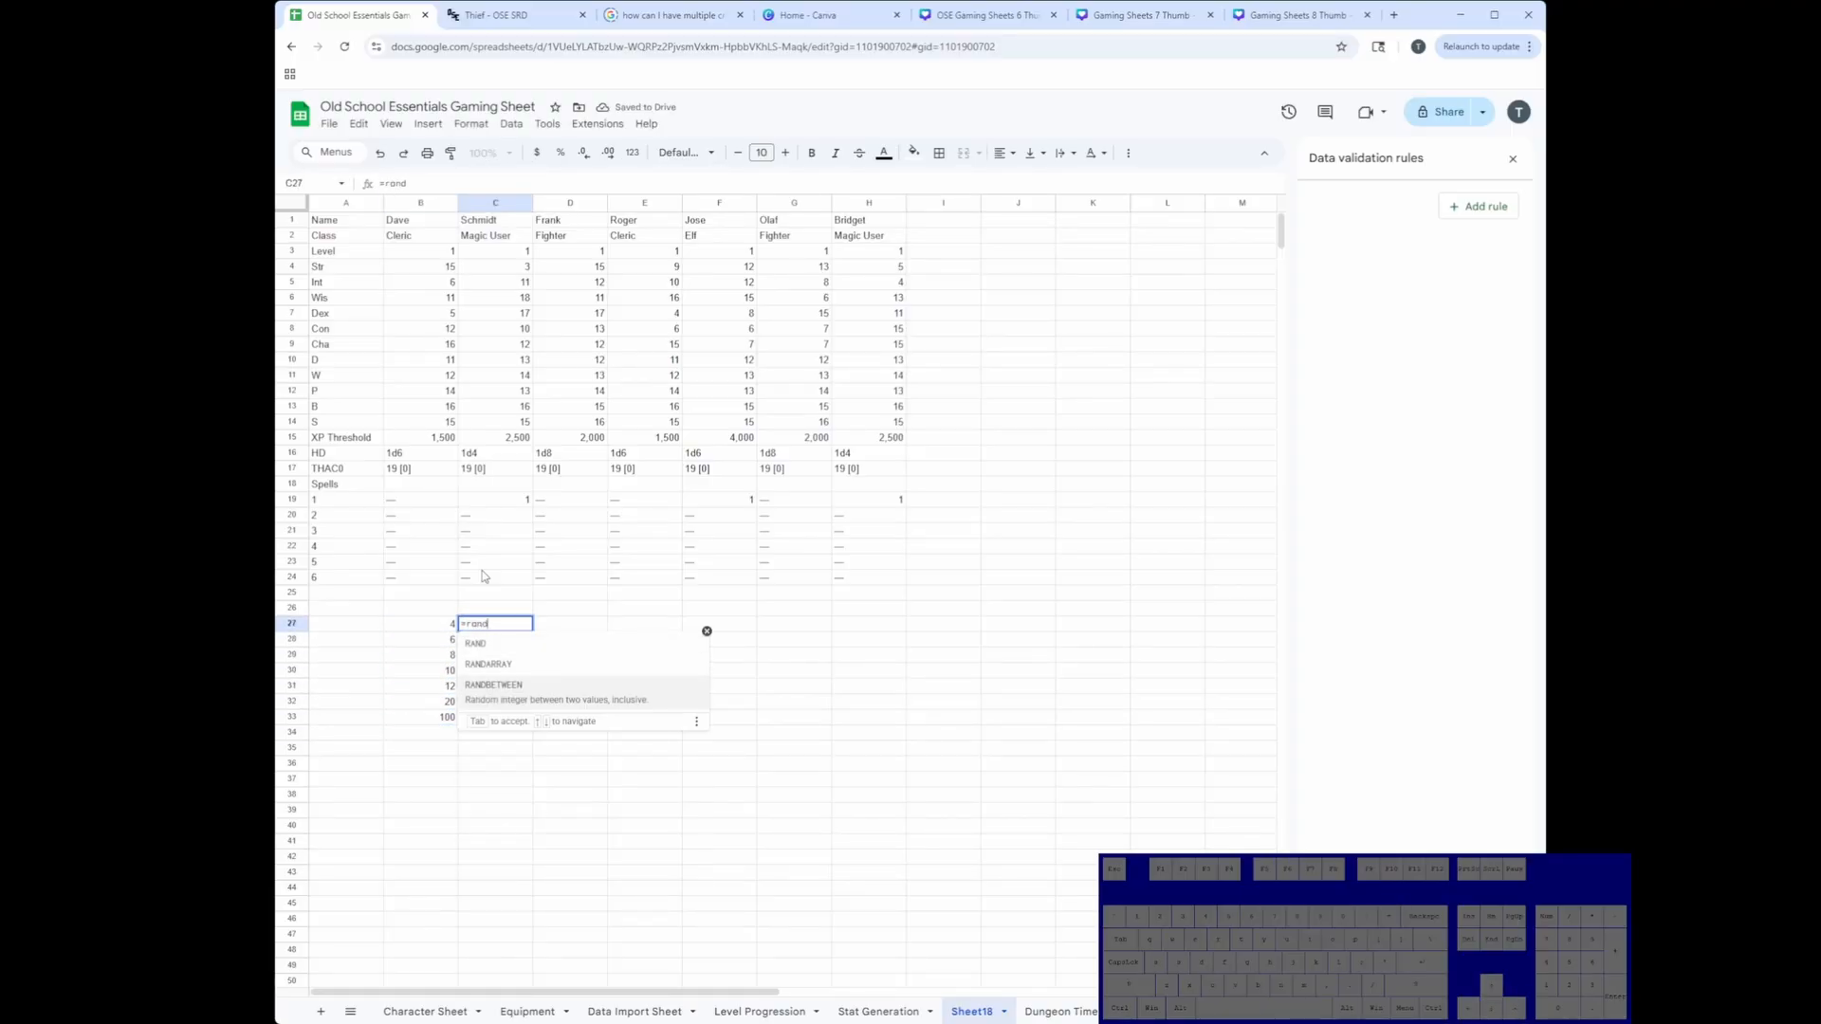
pyautogui.press('Tab')
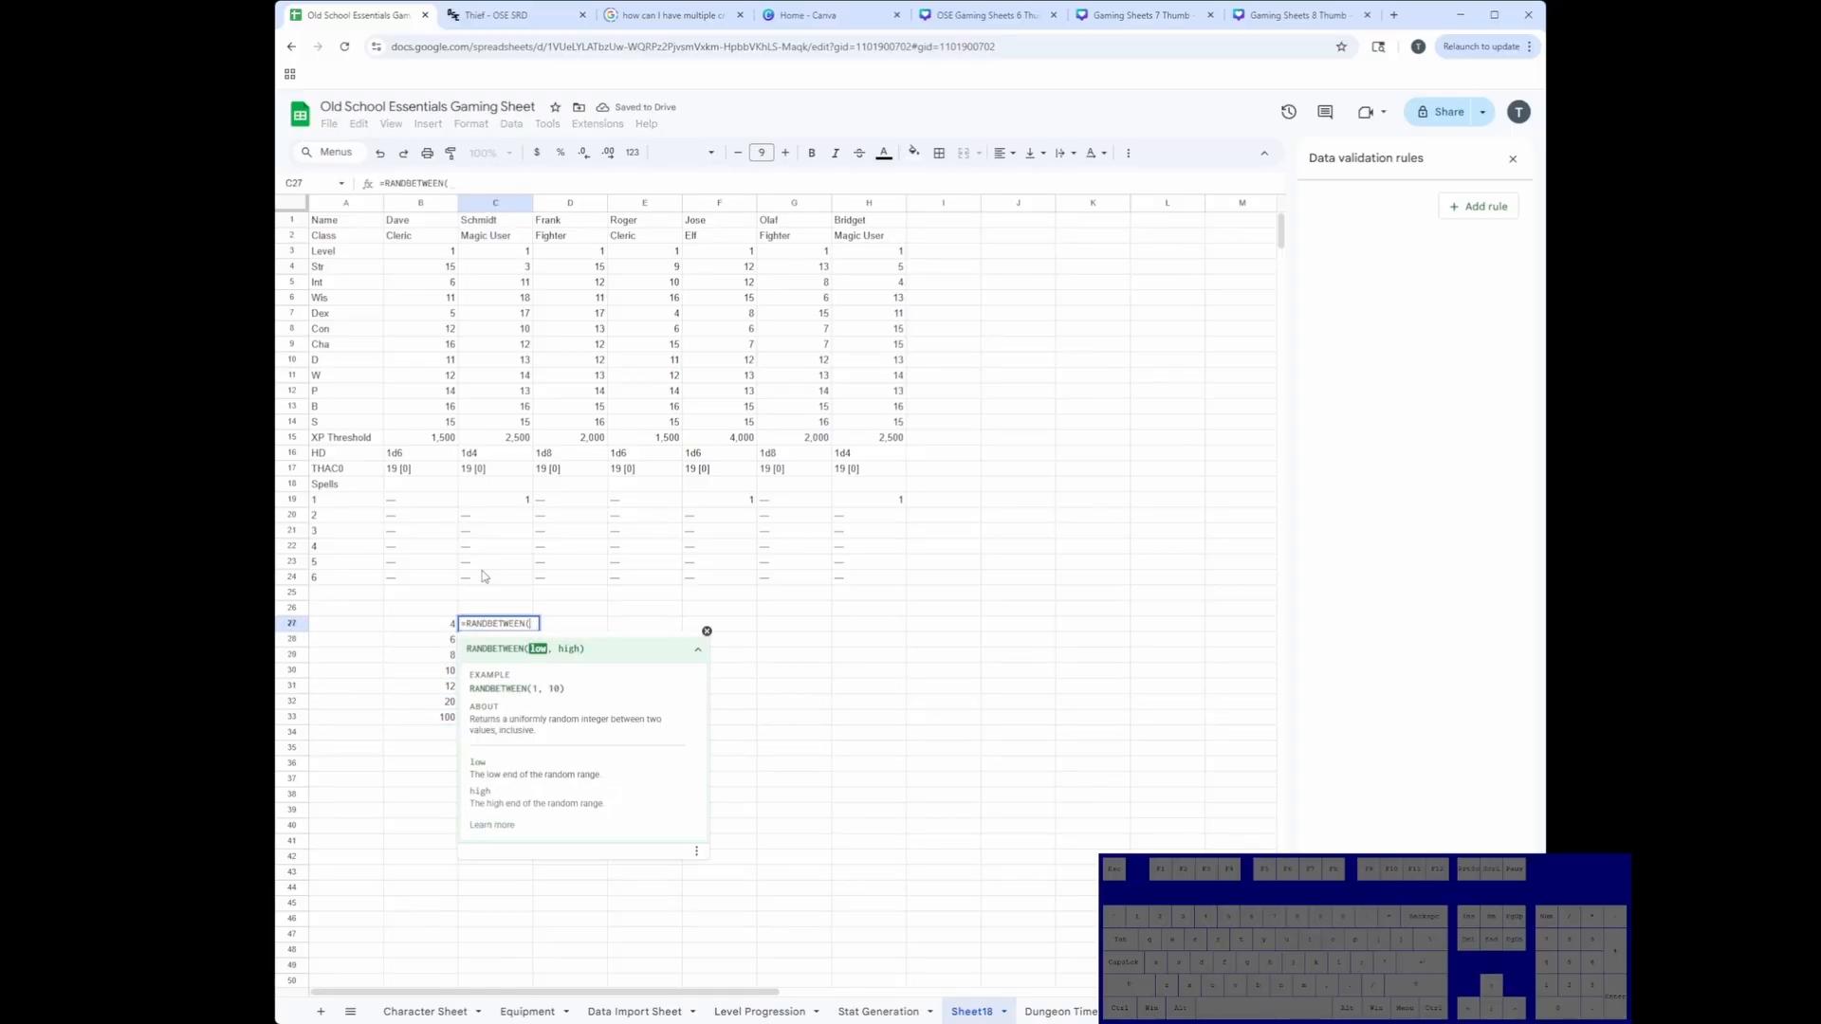
pyautogui.write('1,')
pyautogui.click(437, 627)
pyautogui.press('Return')
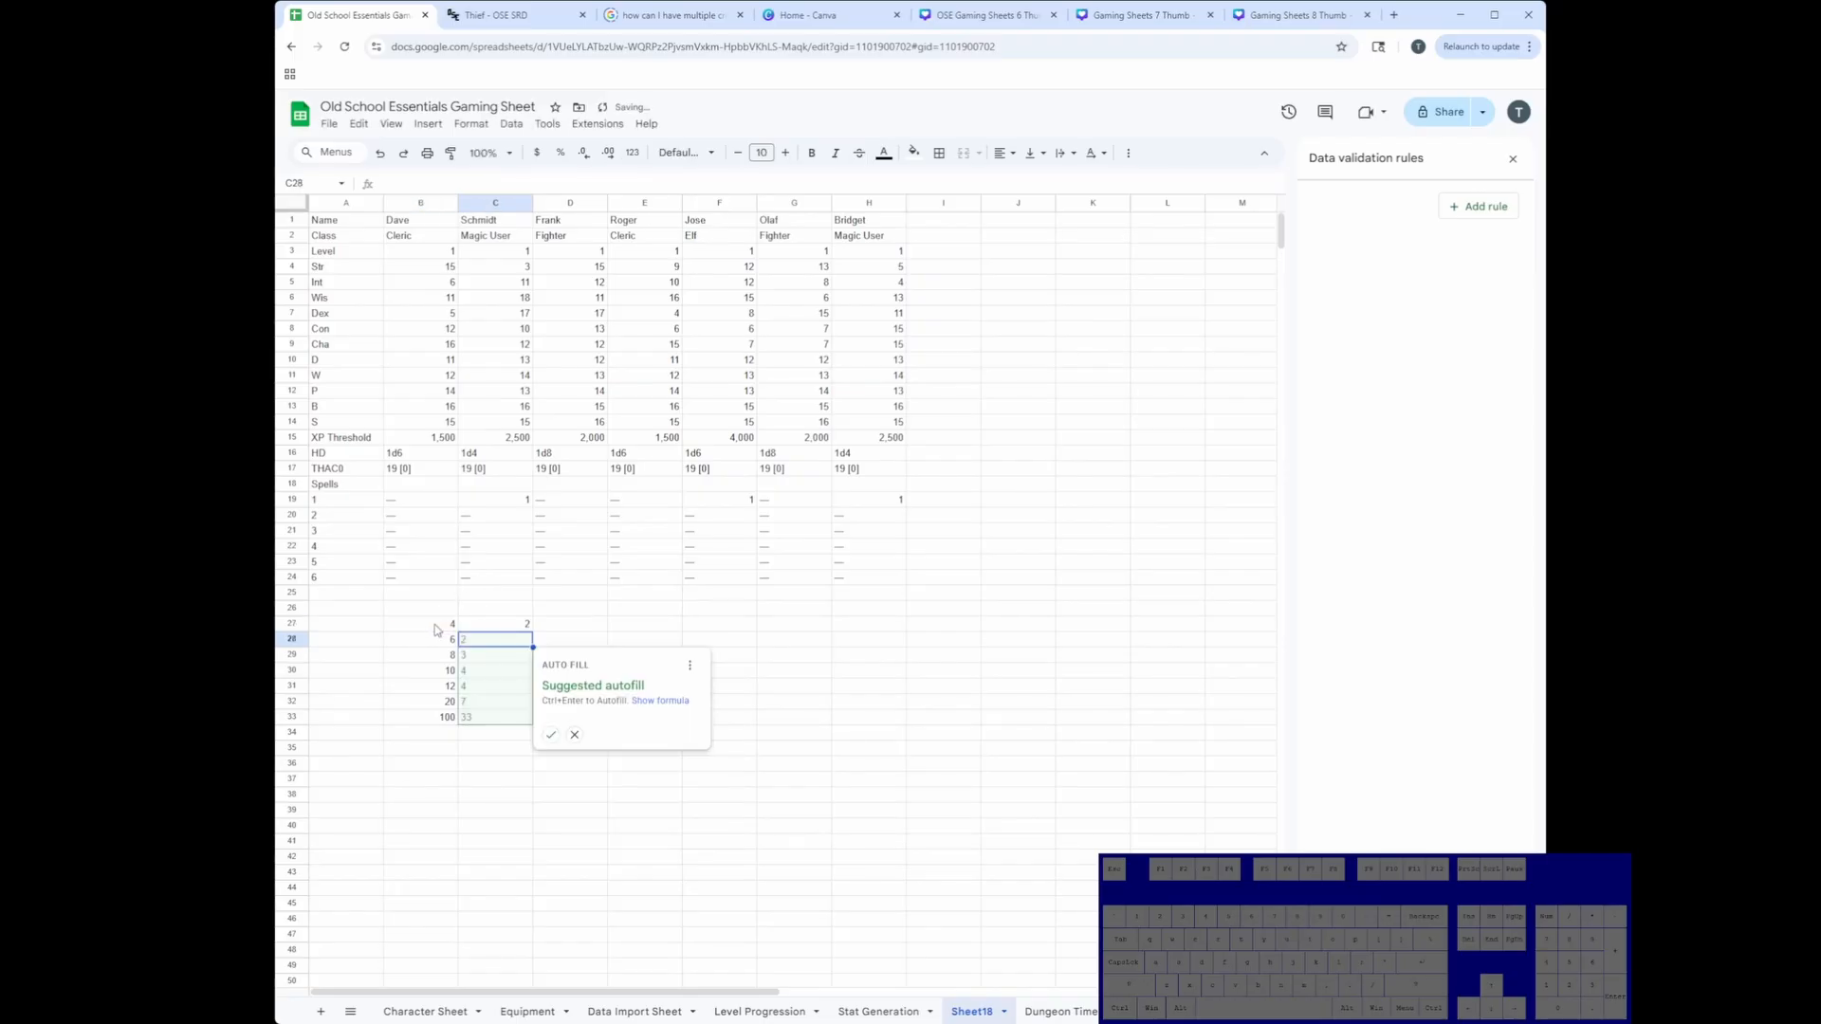
pyautogui.hotkey('ctrl', 'Return')
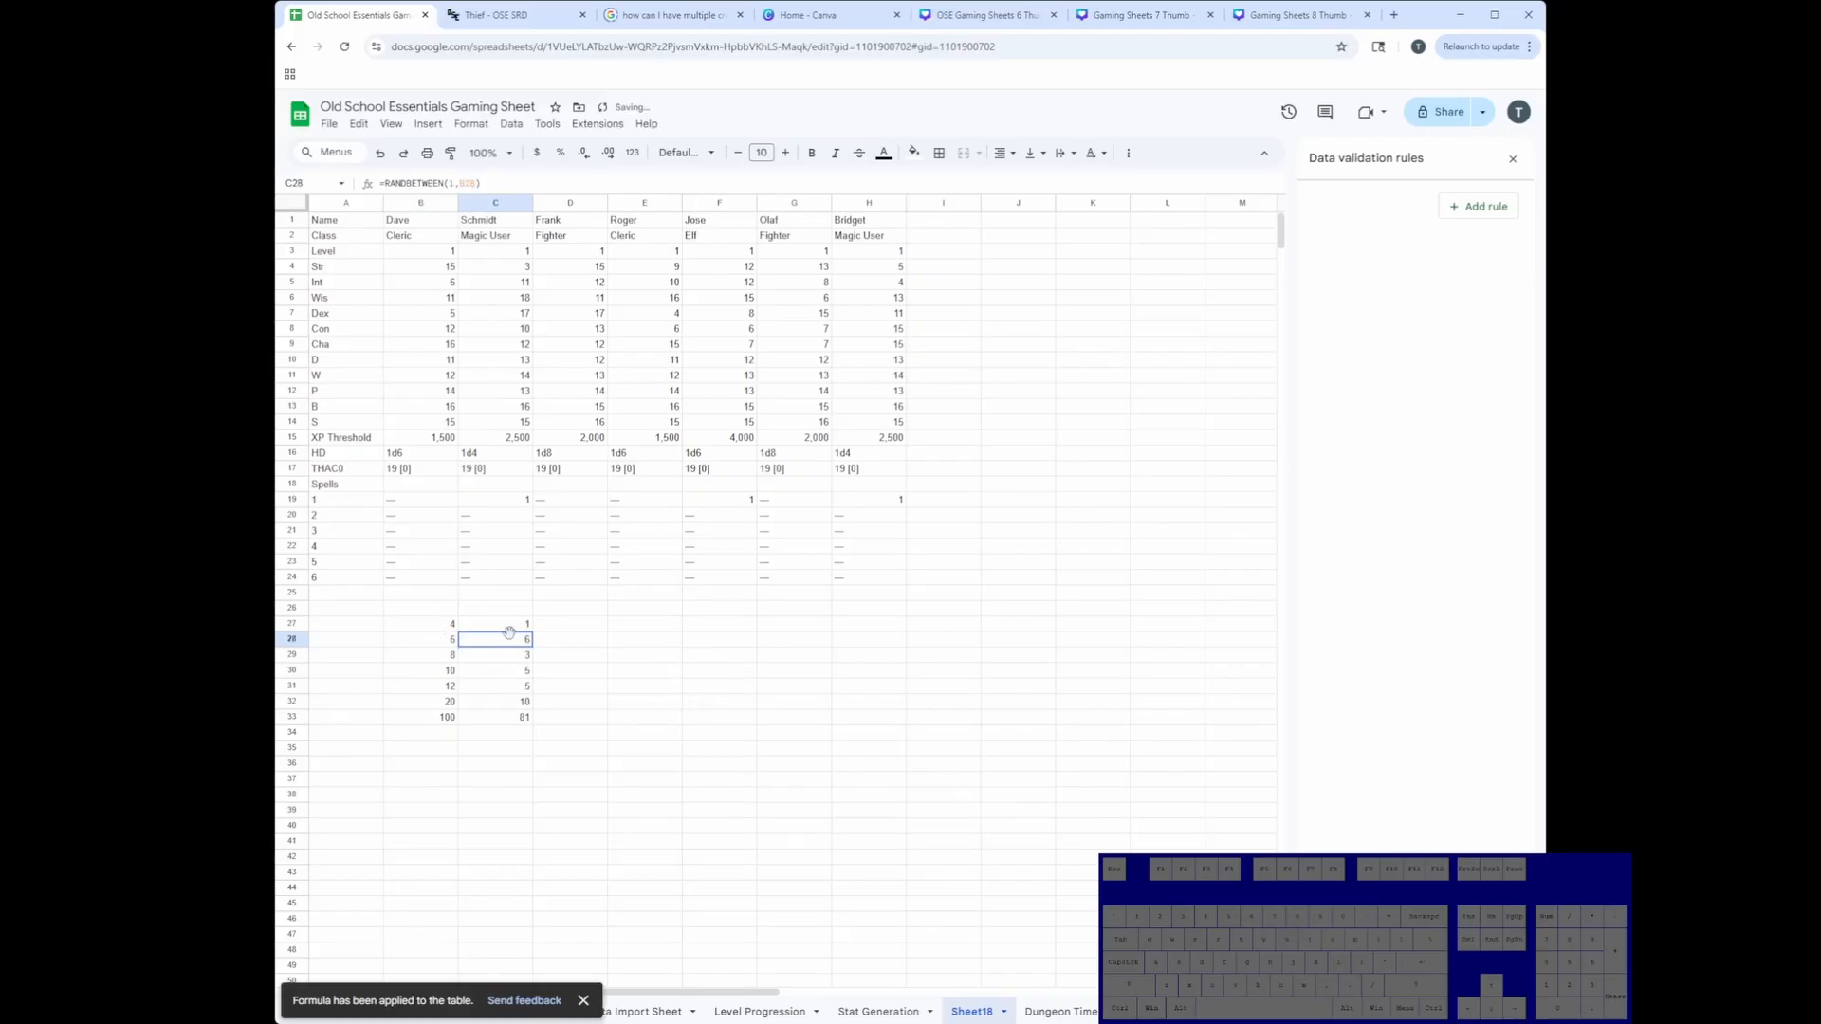
pyautogui.moveTo(509, 628); pyautogui.dragTo(529, 723)
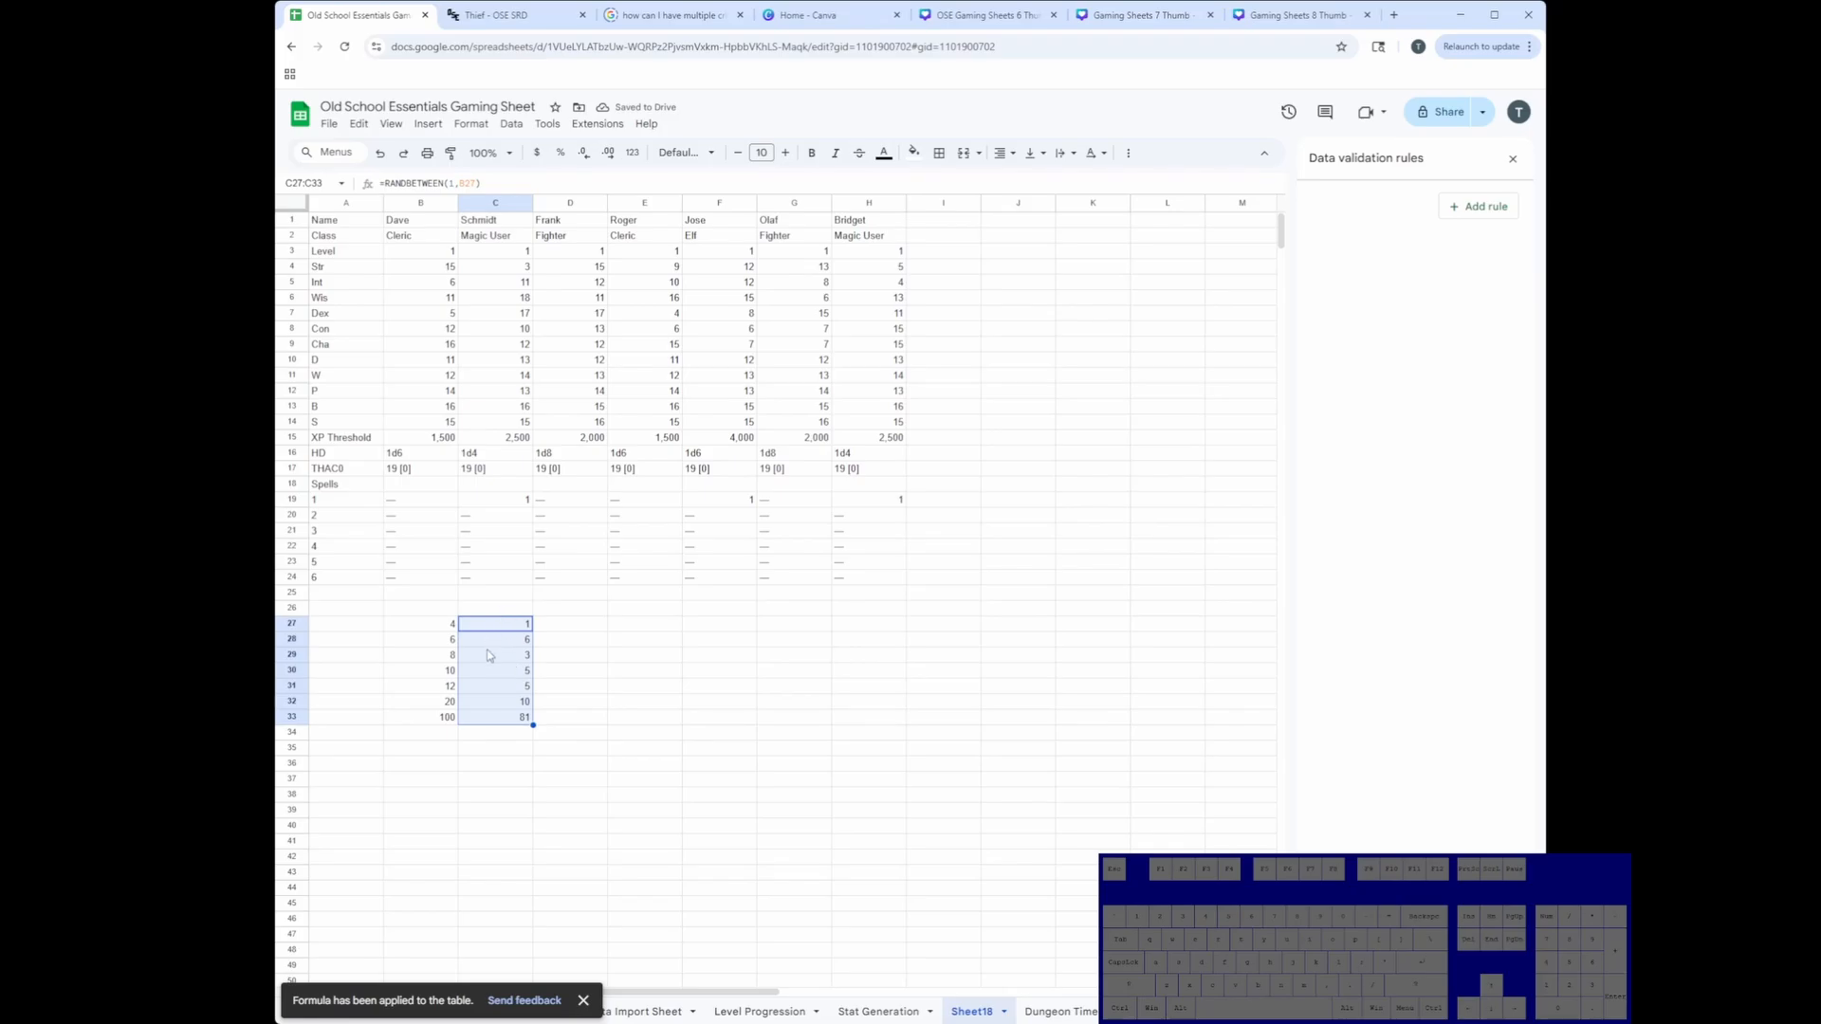
pyautogui.click(328, 631)
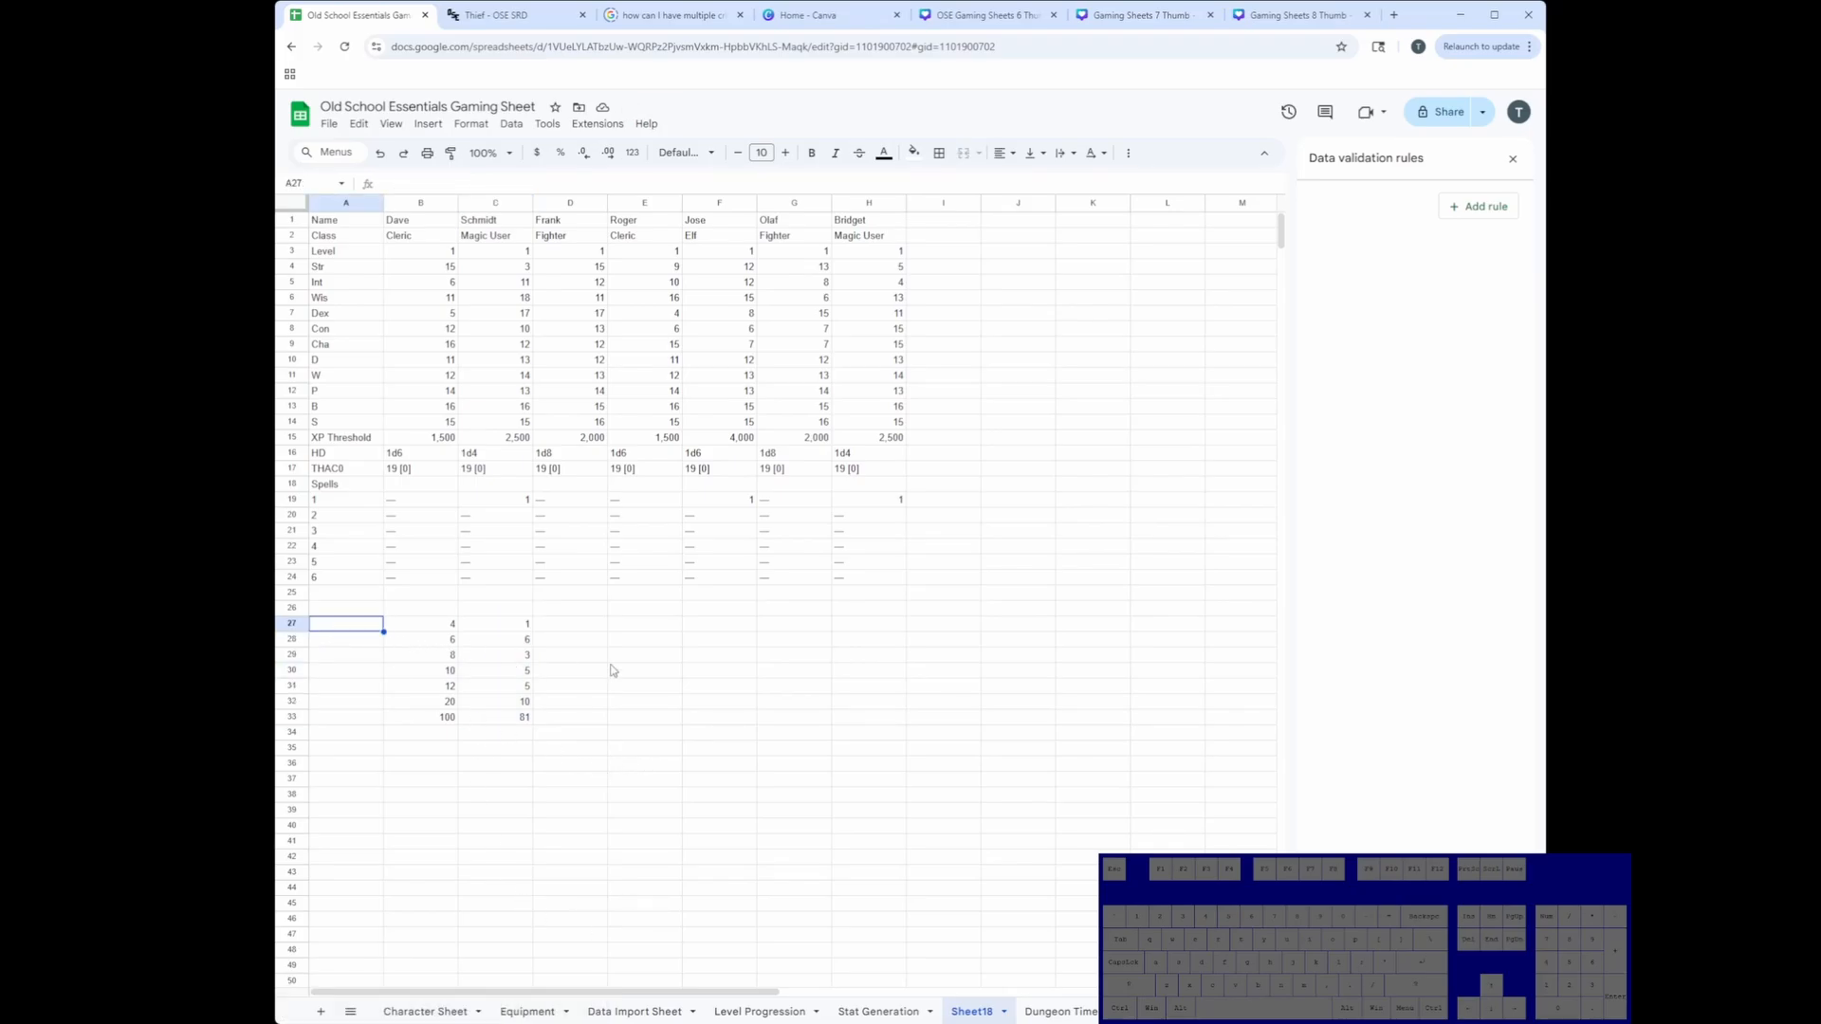
pyautogui.moveTo(446, 623); pyautogui.dragTo(510, 725)
pyautogui.hotkey('ctrl', 'c')
pyautogui.click(1176, 438)
pyautogui.hotkey('ctrl', 'v')
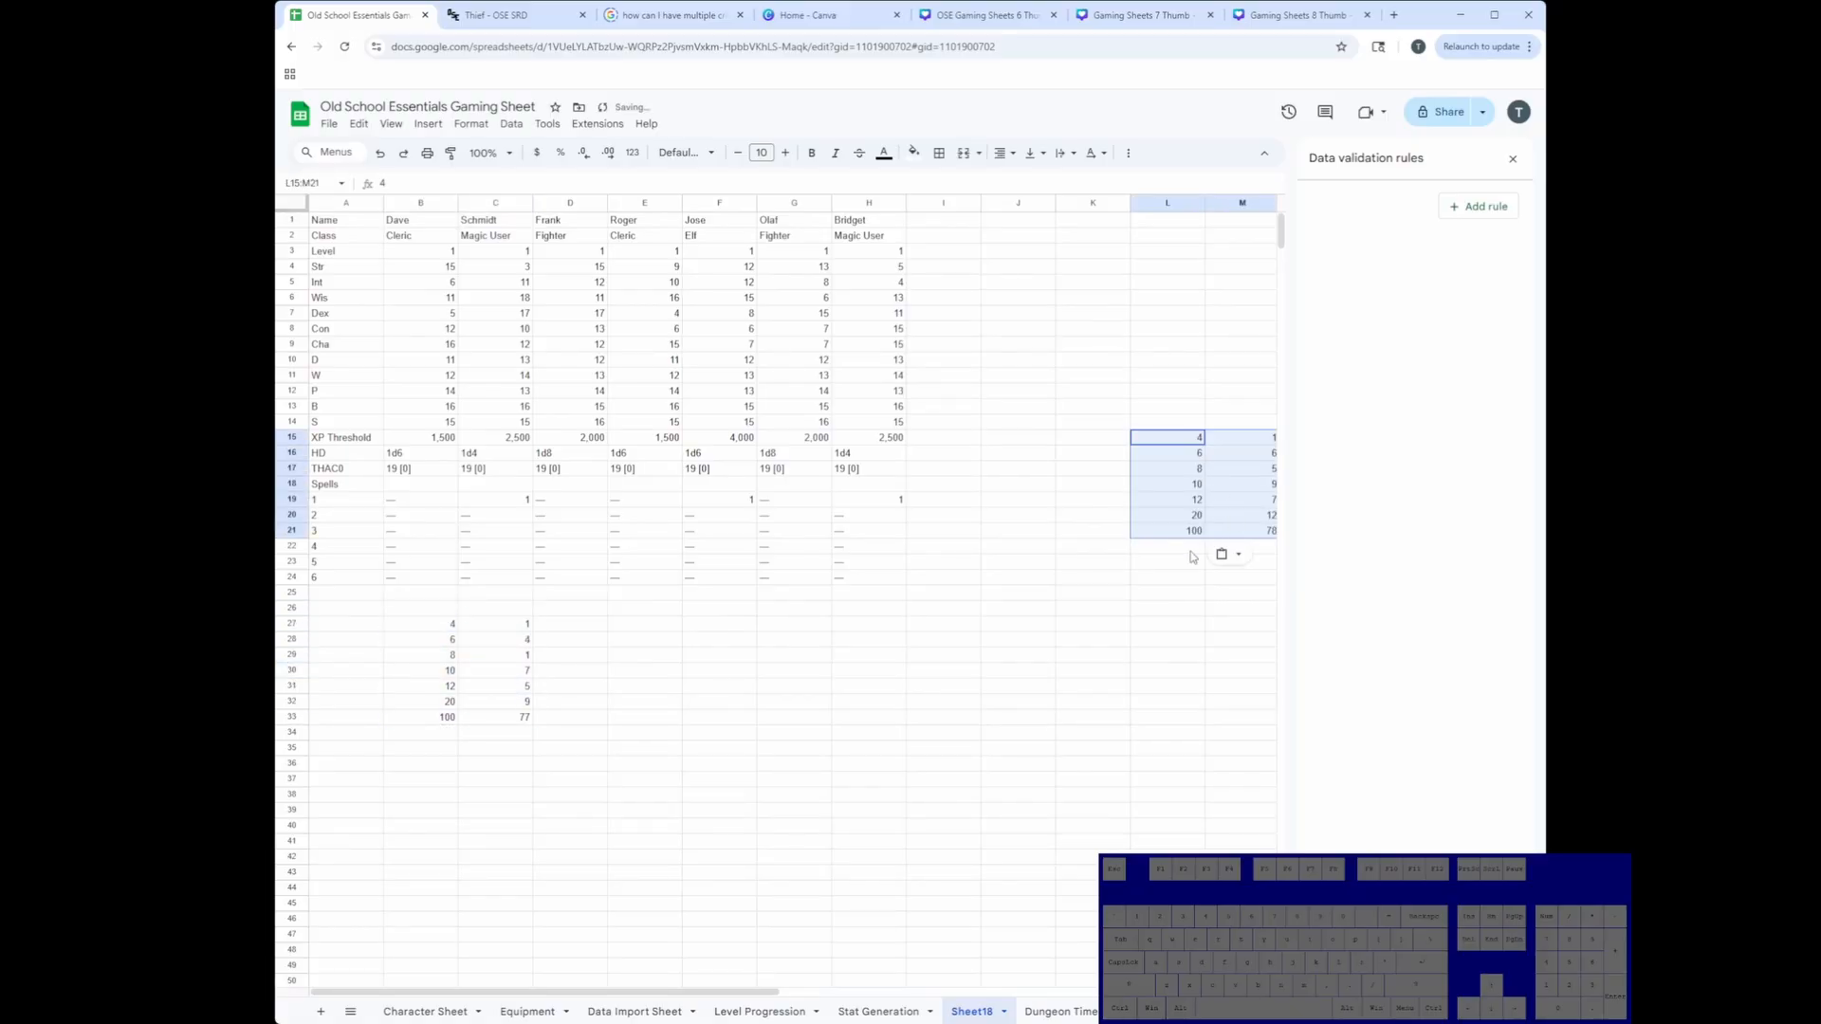
pyautogui.moveTo(441, 634); pyautogui.dragTo(513, 725)
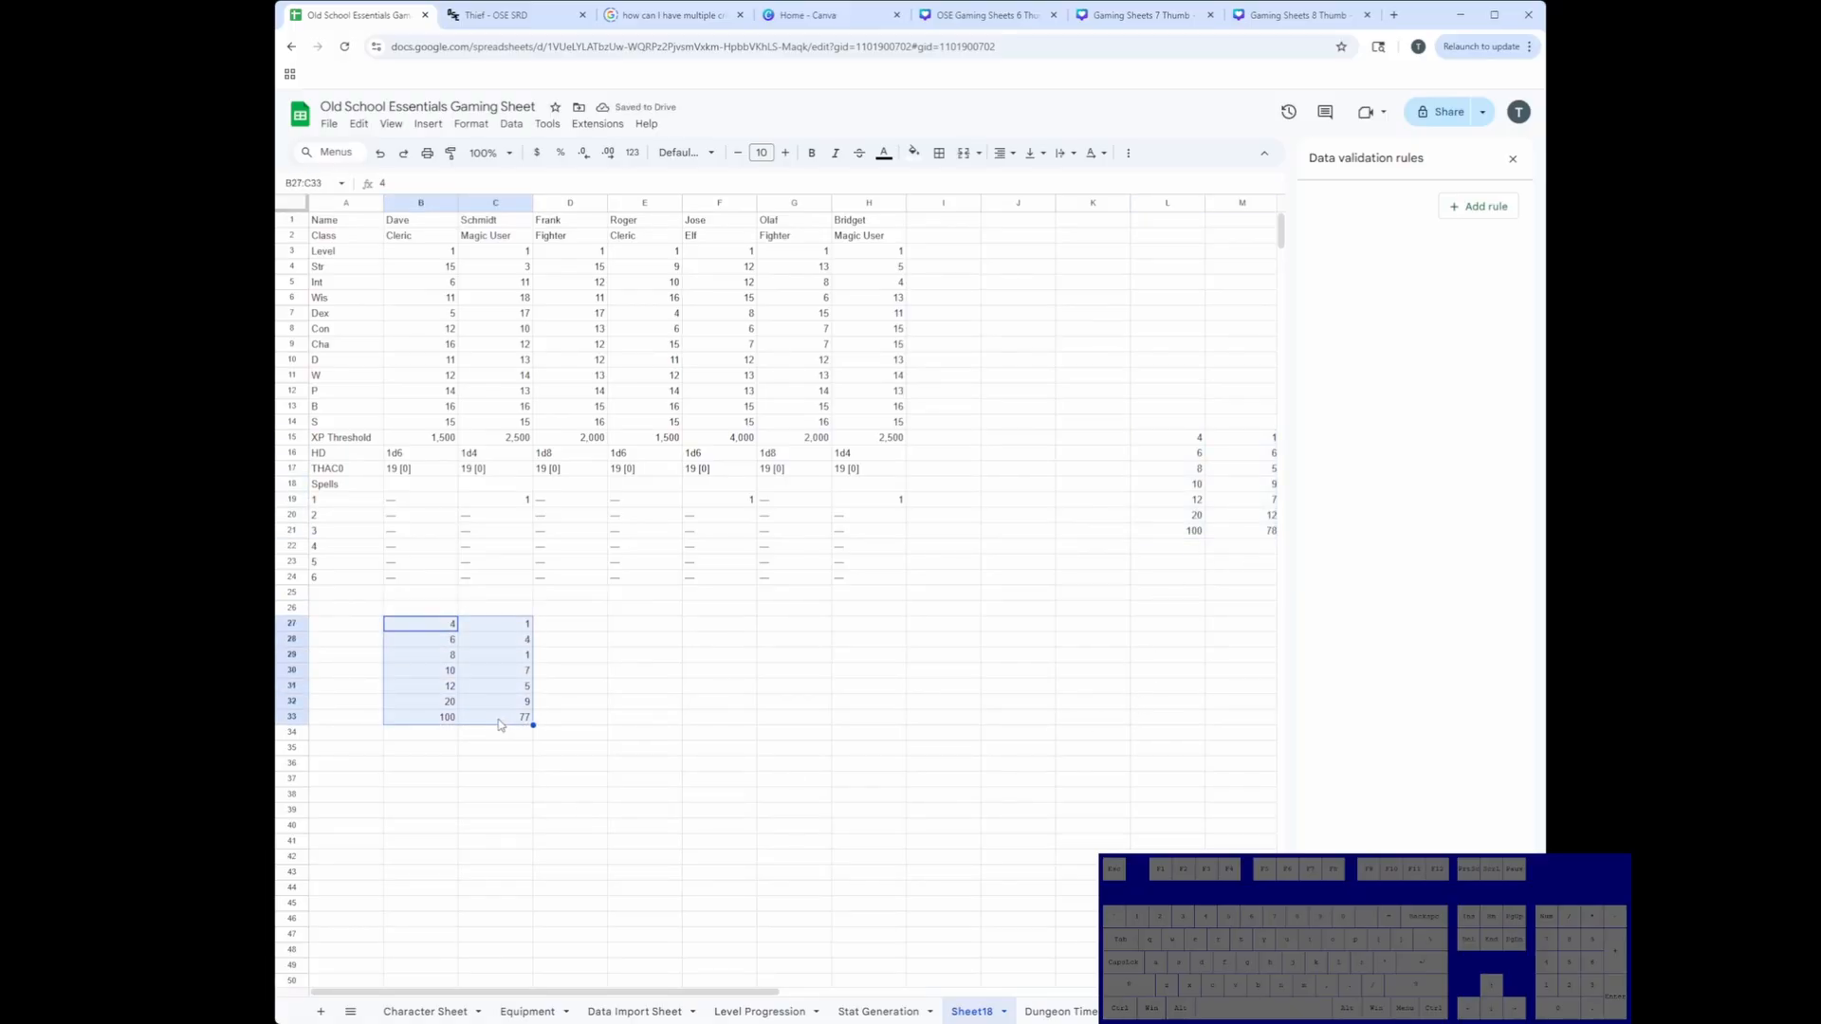
pyautogui.press('Delete')
pyautogui.click(1187, 527)
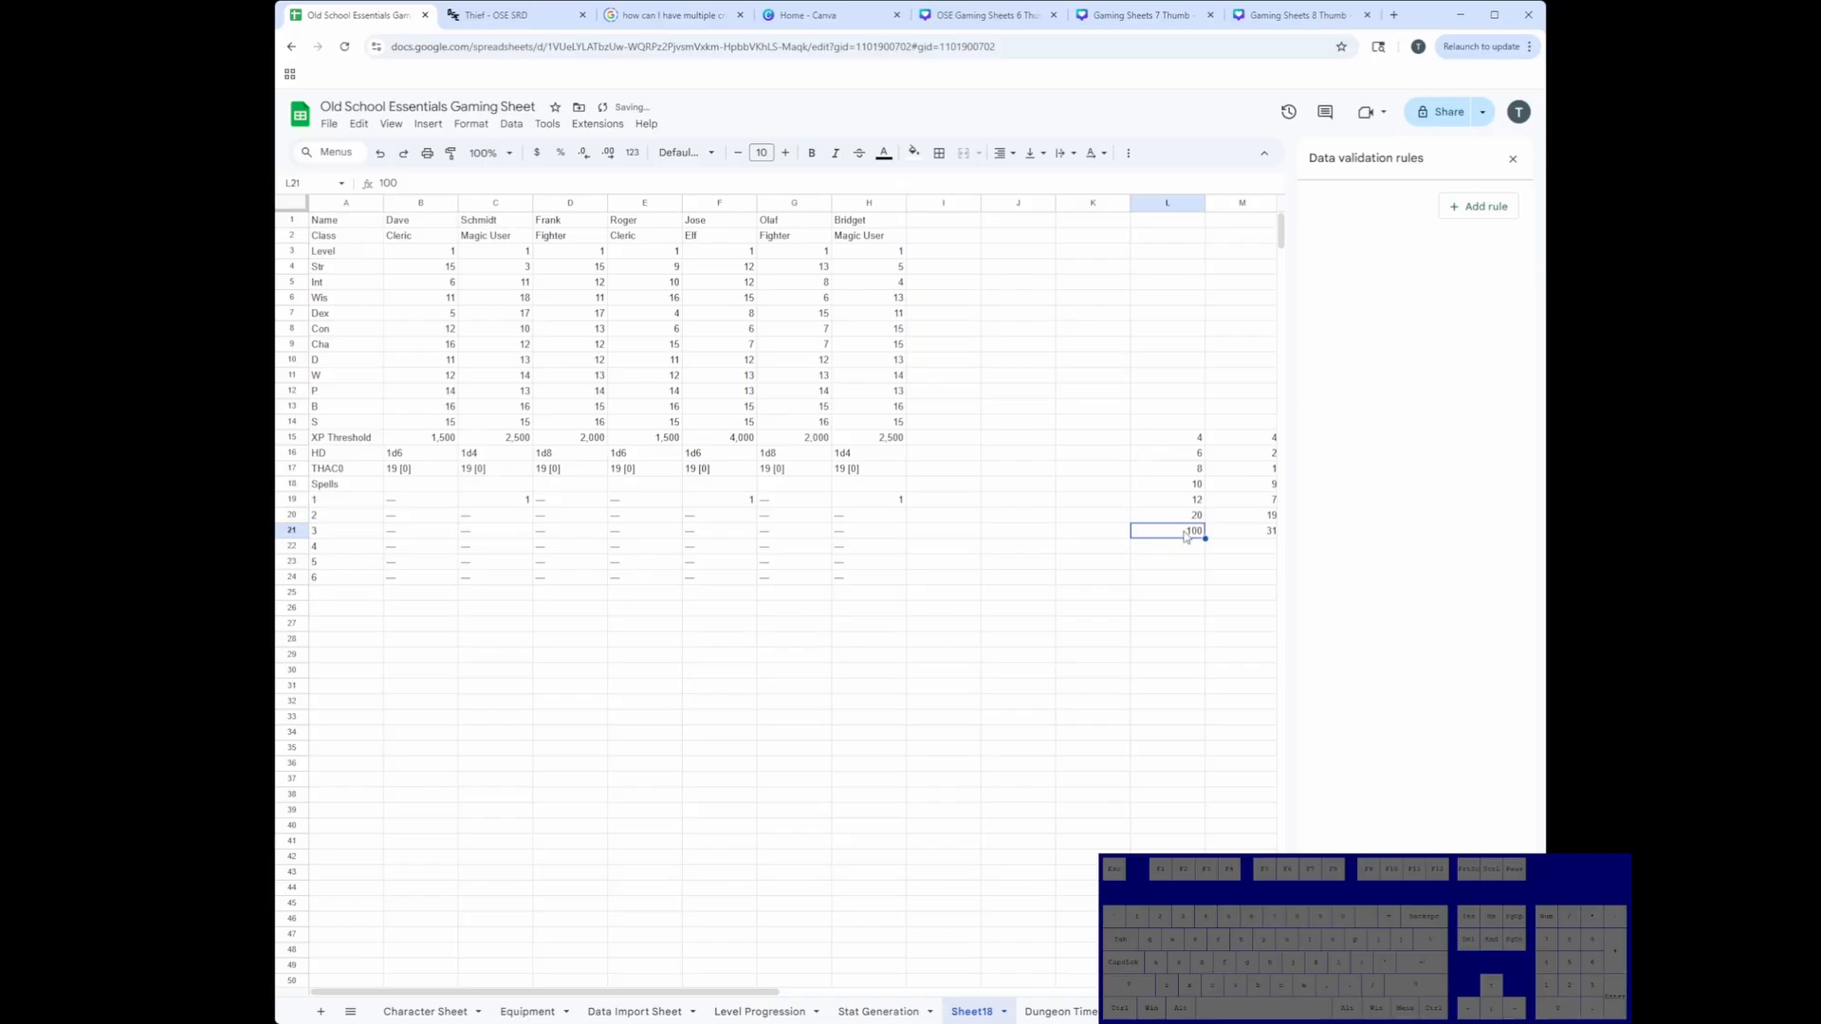
pyautogui.hotkey('ctrl', 'z')
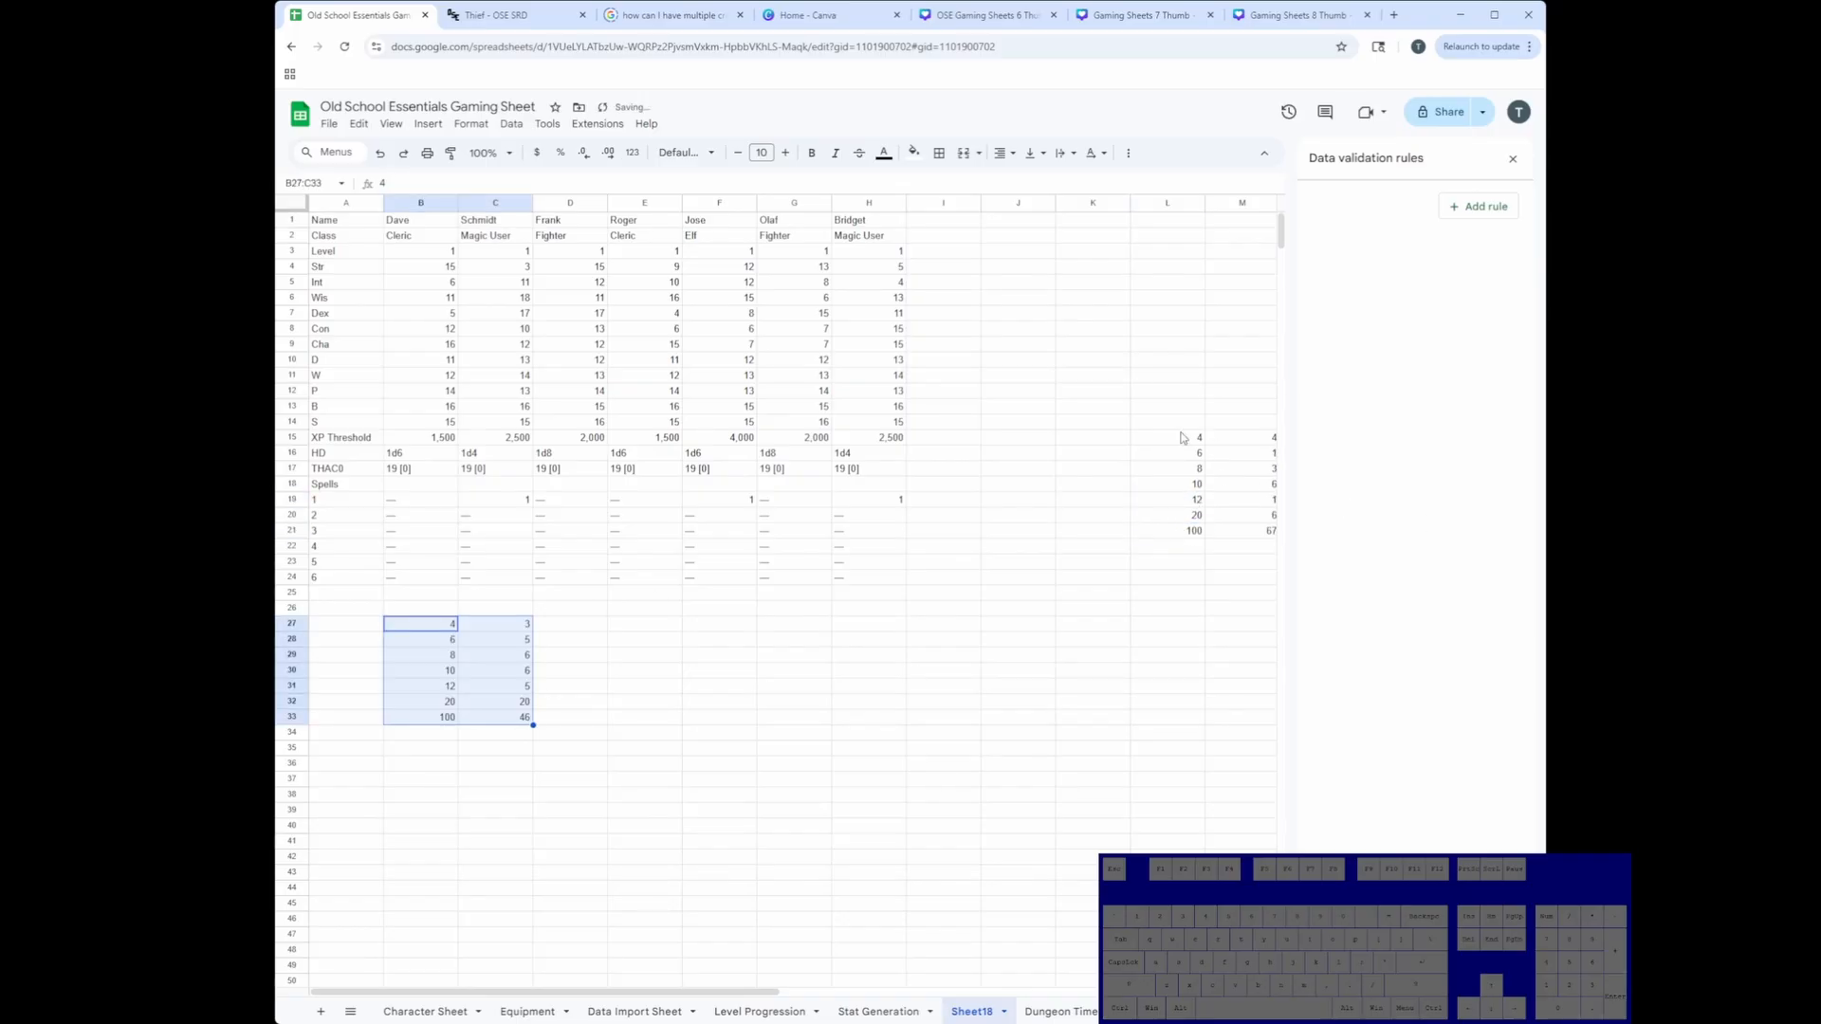
pyautogui.moveTo(1183, 437); pyautogui.dragTo(1233, 547)
pyautogui.press('Delete')
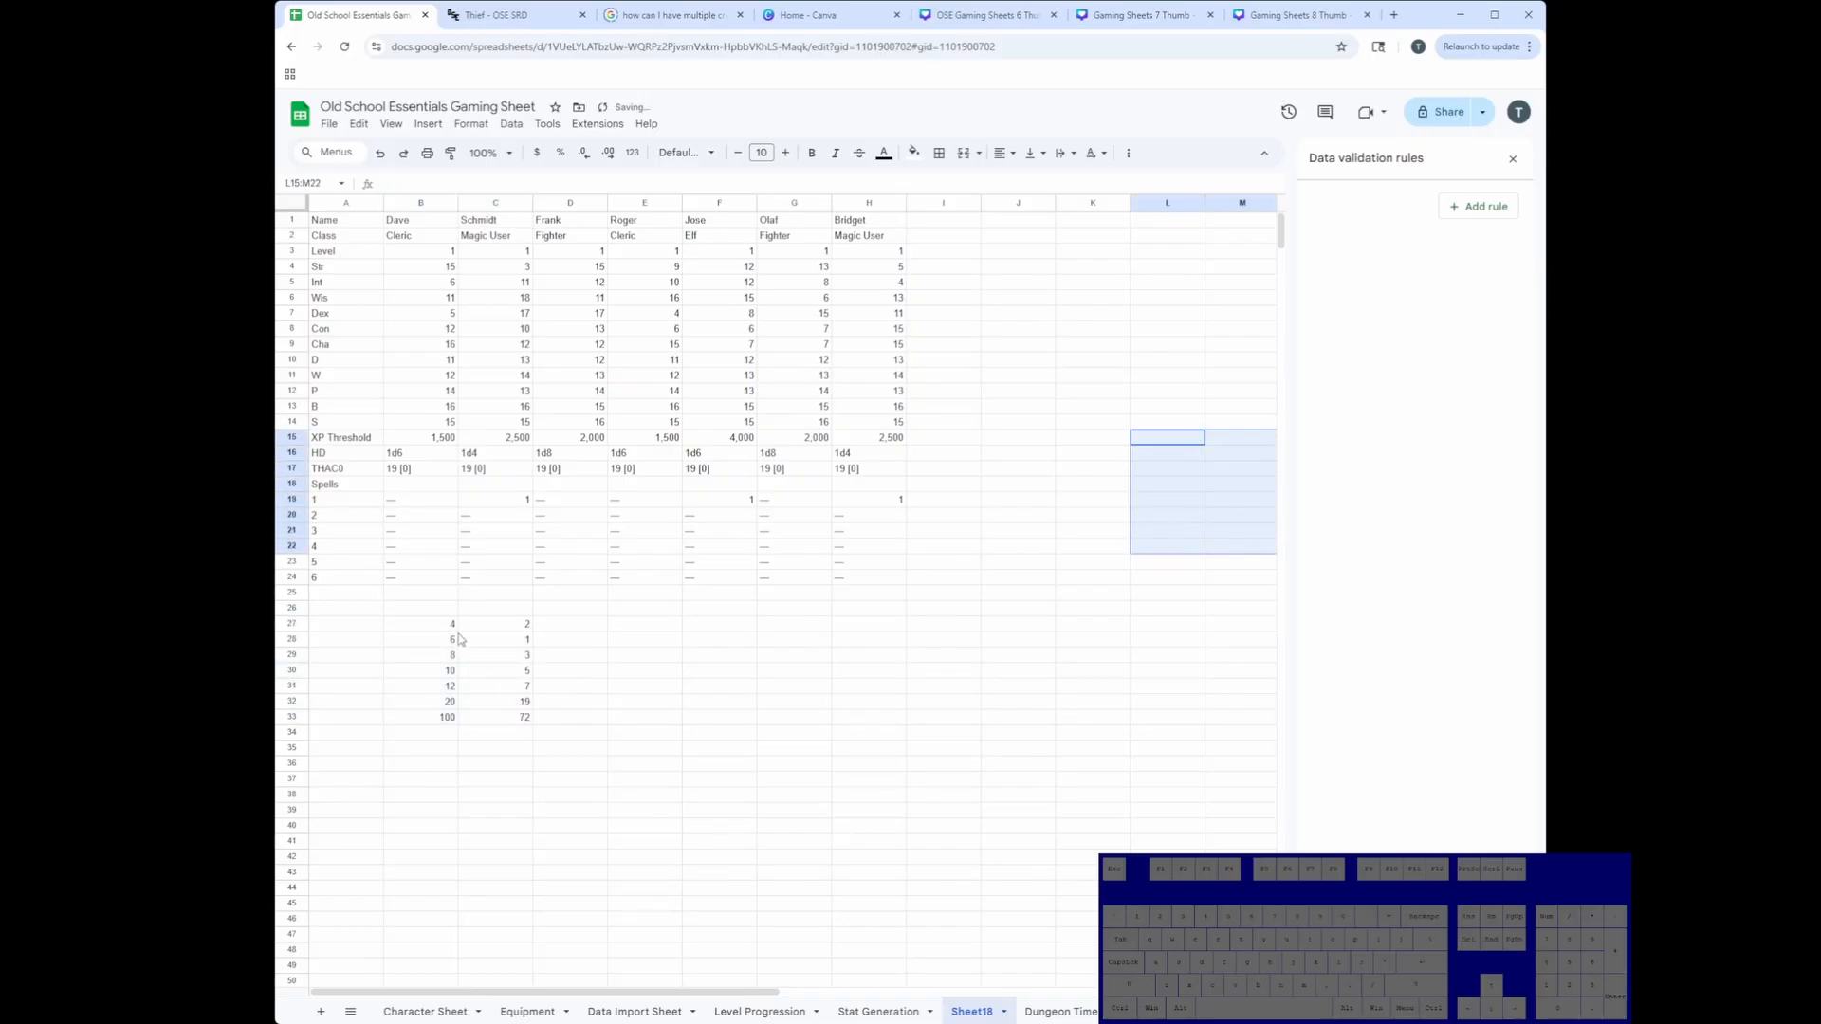
# Step: Copy the dice table in B27:C33 to K17 beside the character table and clear the original range
pyautogui.moveTo(457, 628); pyautogui.dragTo(512, 723)
pyautogui.hotkey('ctrl', 'c')
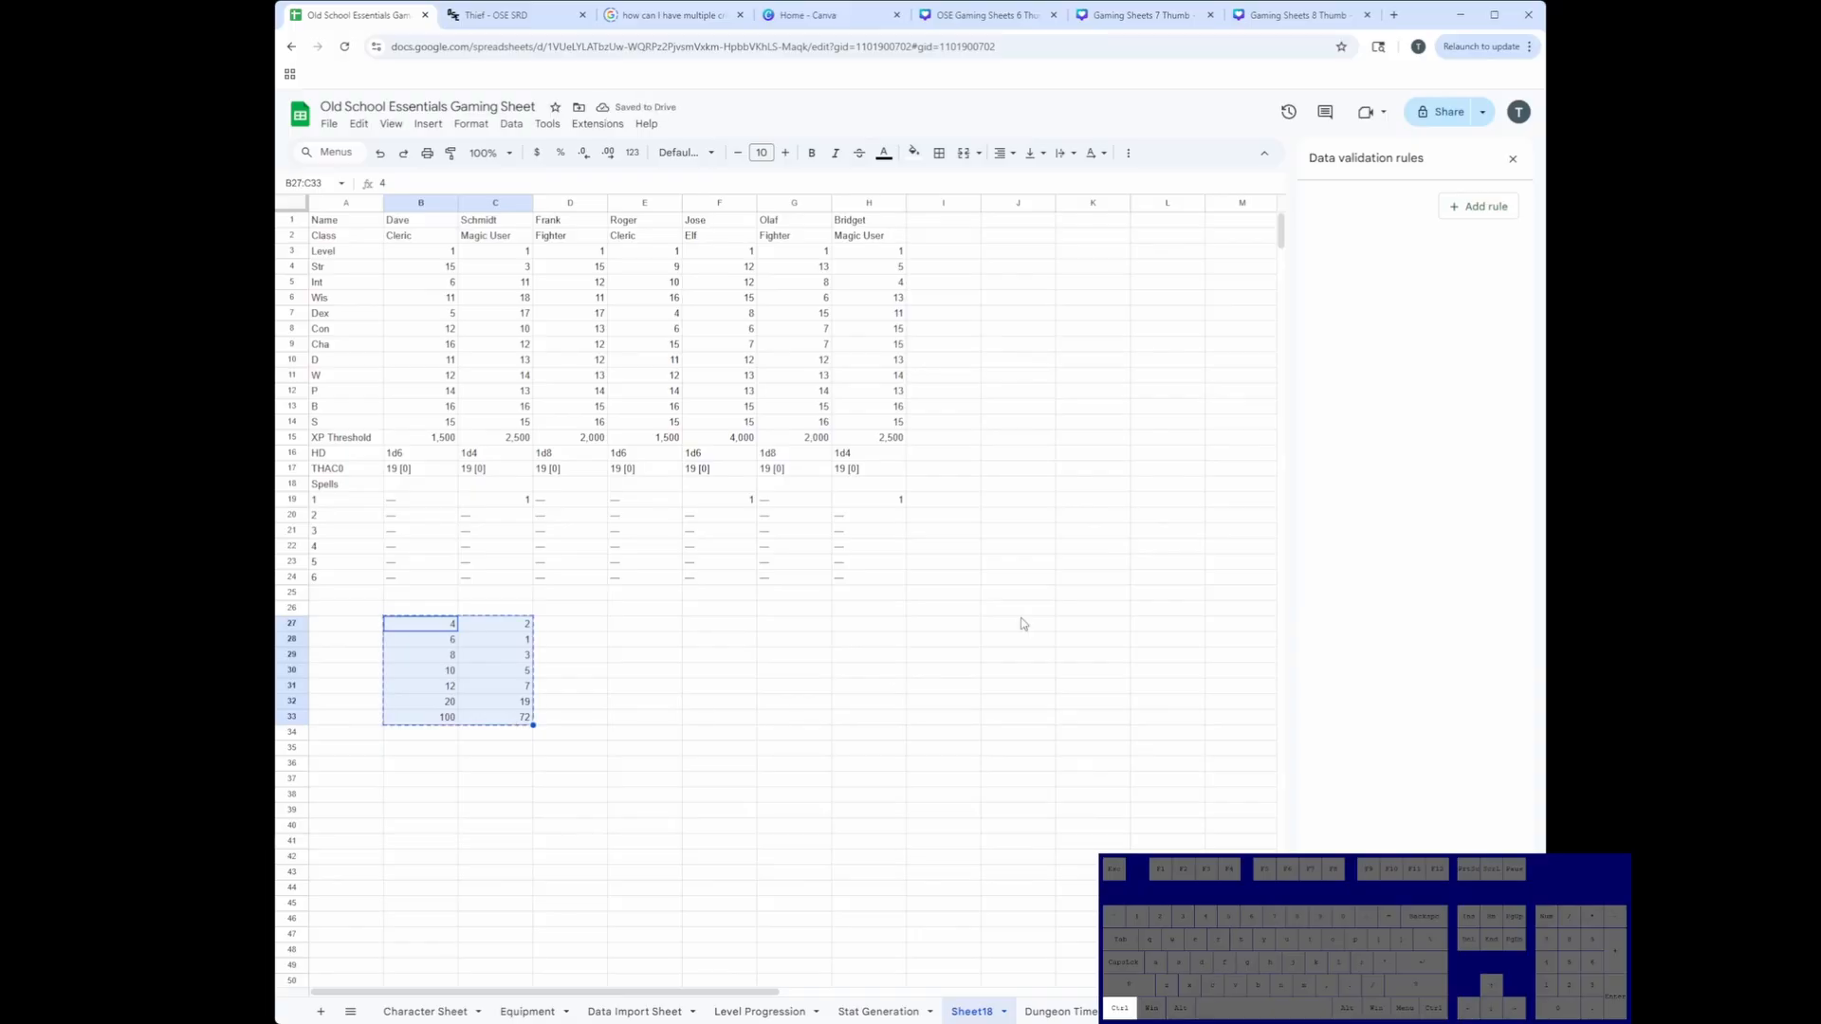
pyautogui.click(1091, 469)
pyautogui.hotkey('ctrl', 'v')
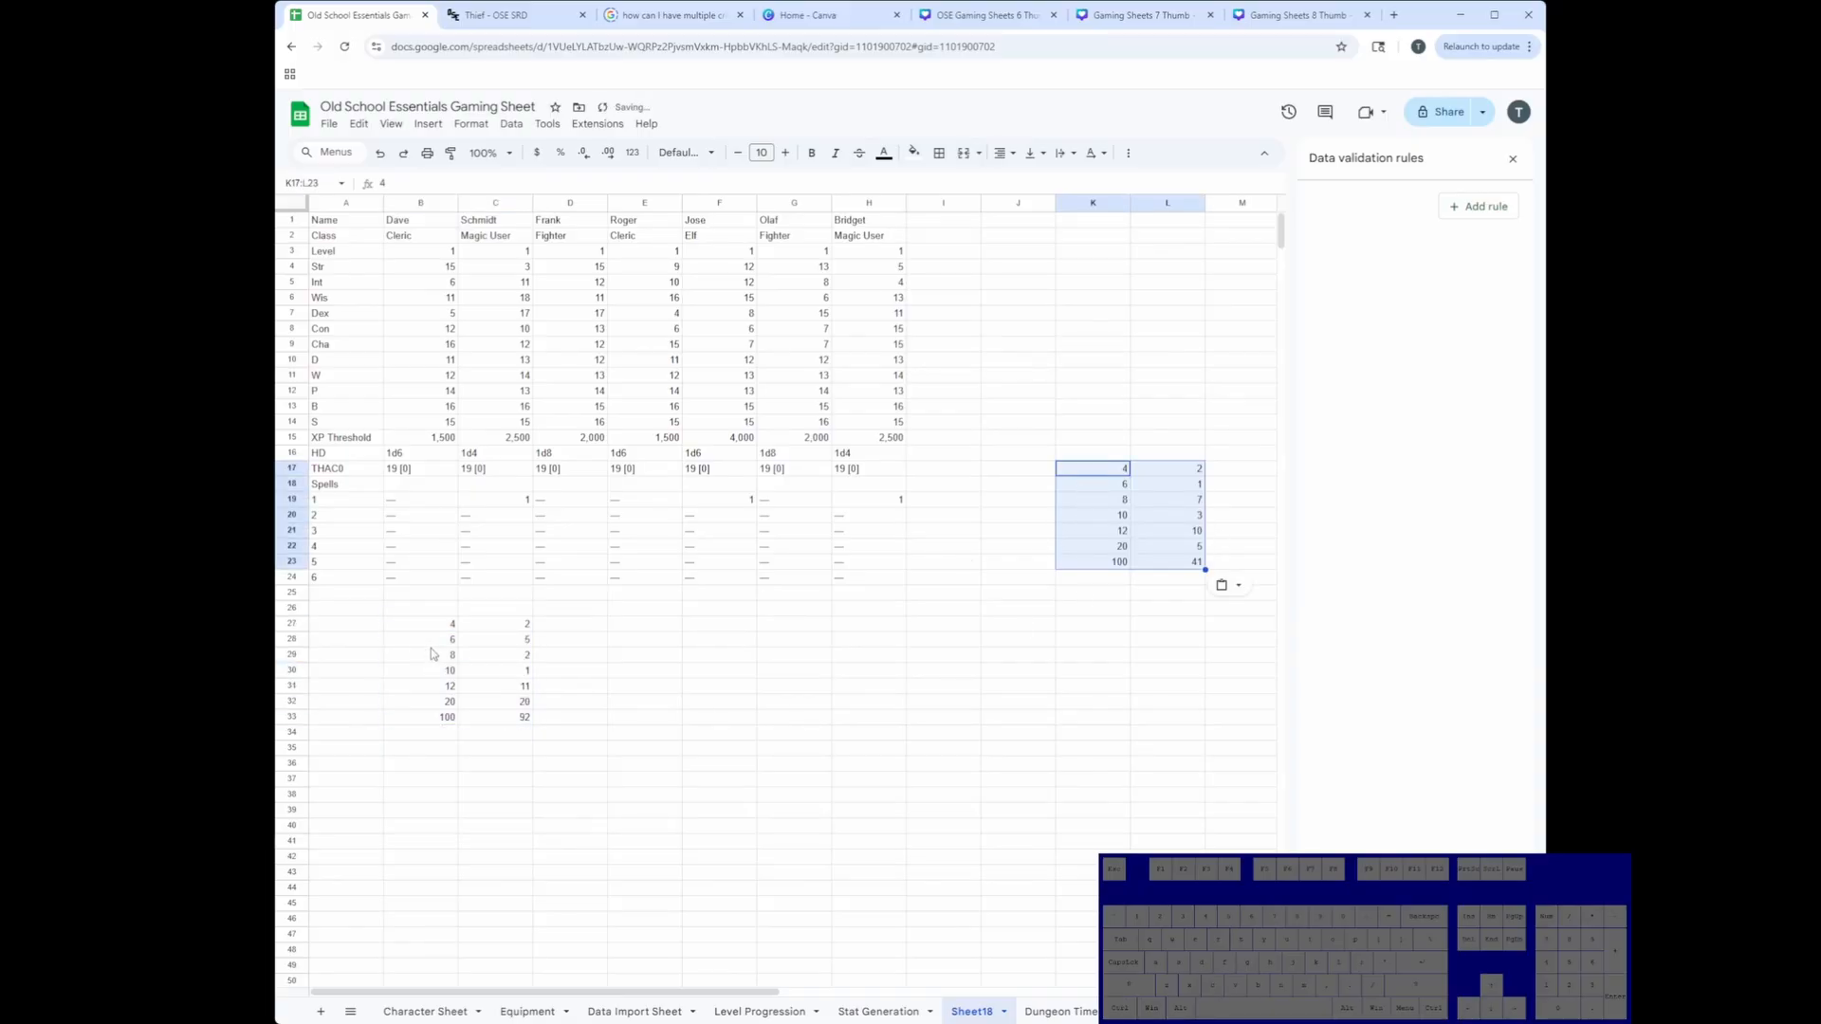
pyautogui.moveTo(447, 626); pyautogui.dragTo(509, 718)
pyautogui.press('Delete')
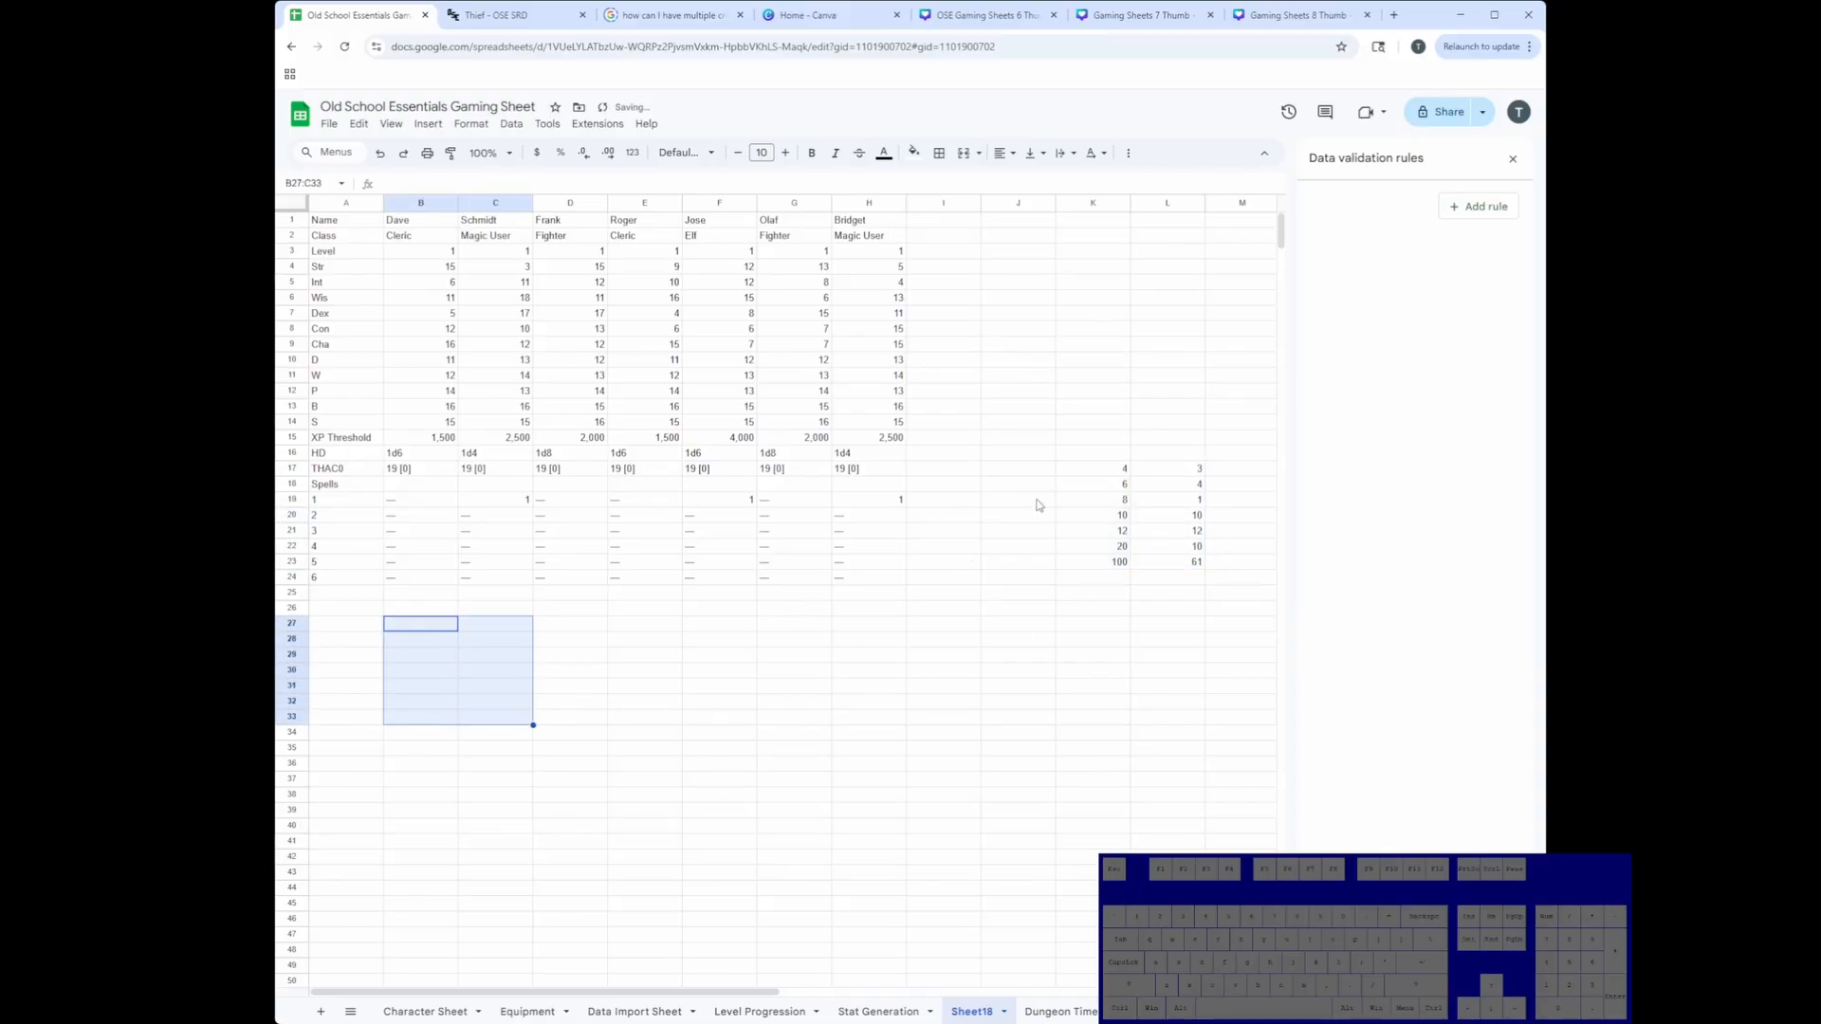
# Step: Head the dice table with Dice in K16 and Roll in L16
pyautogui.click(1083, 456)
pyautogui.write('Die Roll')
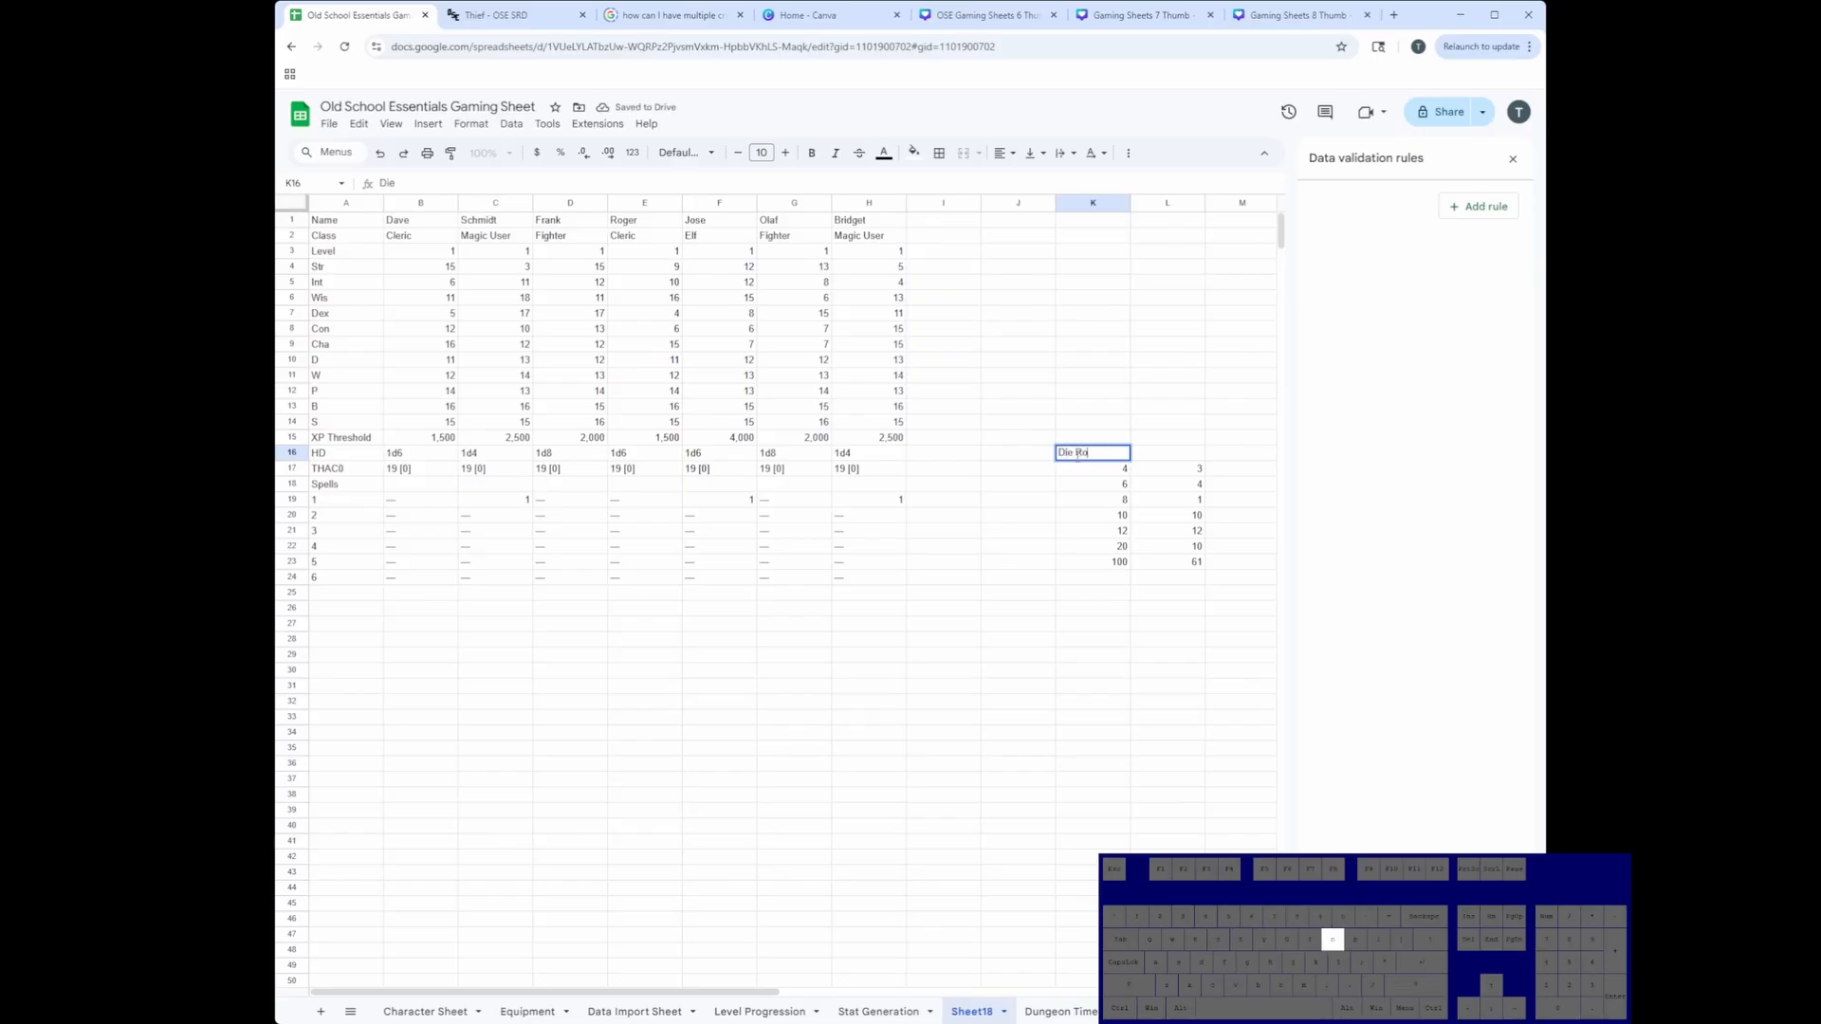
pyautogui.press('Tab')
pyautogui.press('Left')
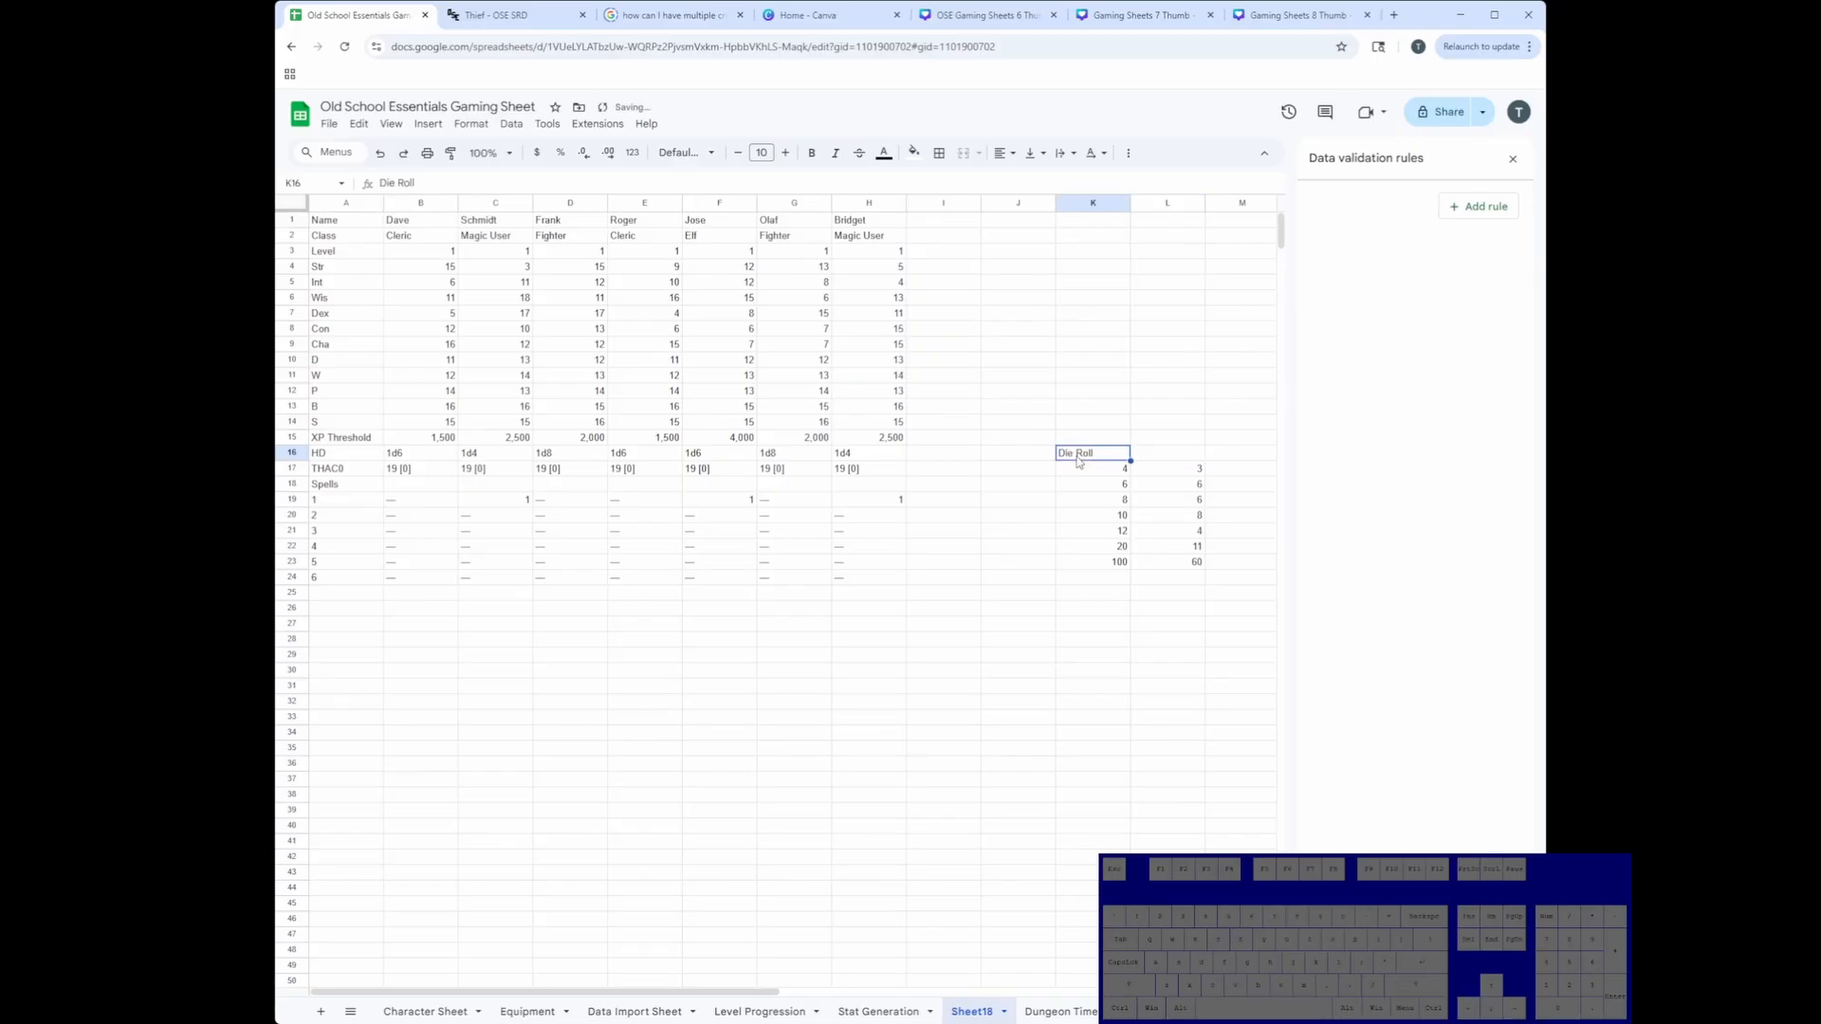
pyautogui.write('Dice')
pyautogui.press('Tab')
pyautogui.write('Roll')
pyautogui.press('Return')
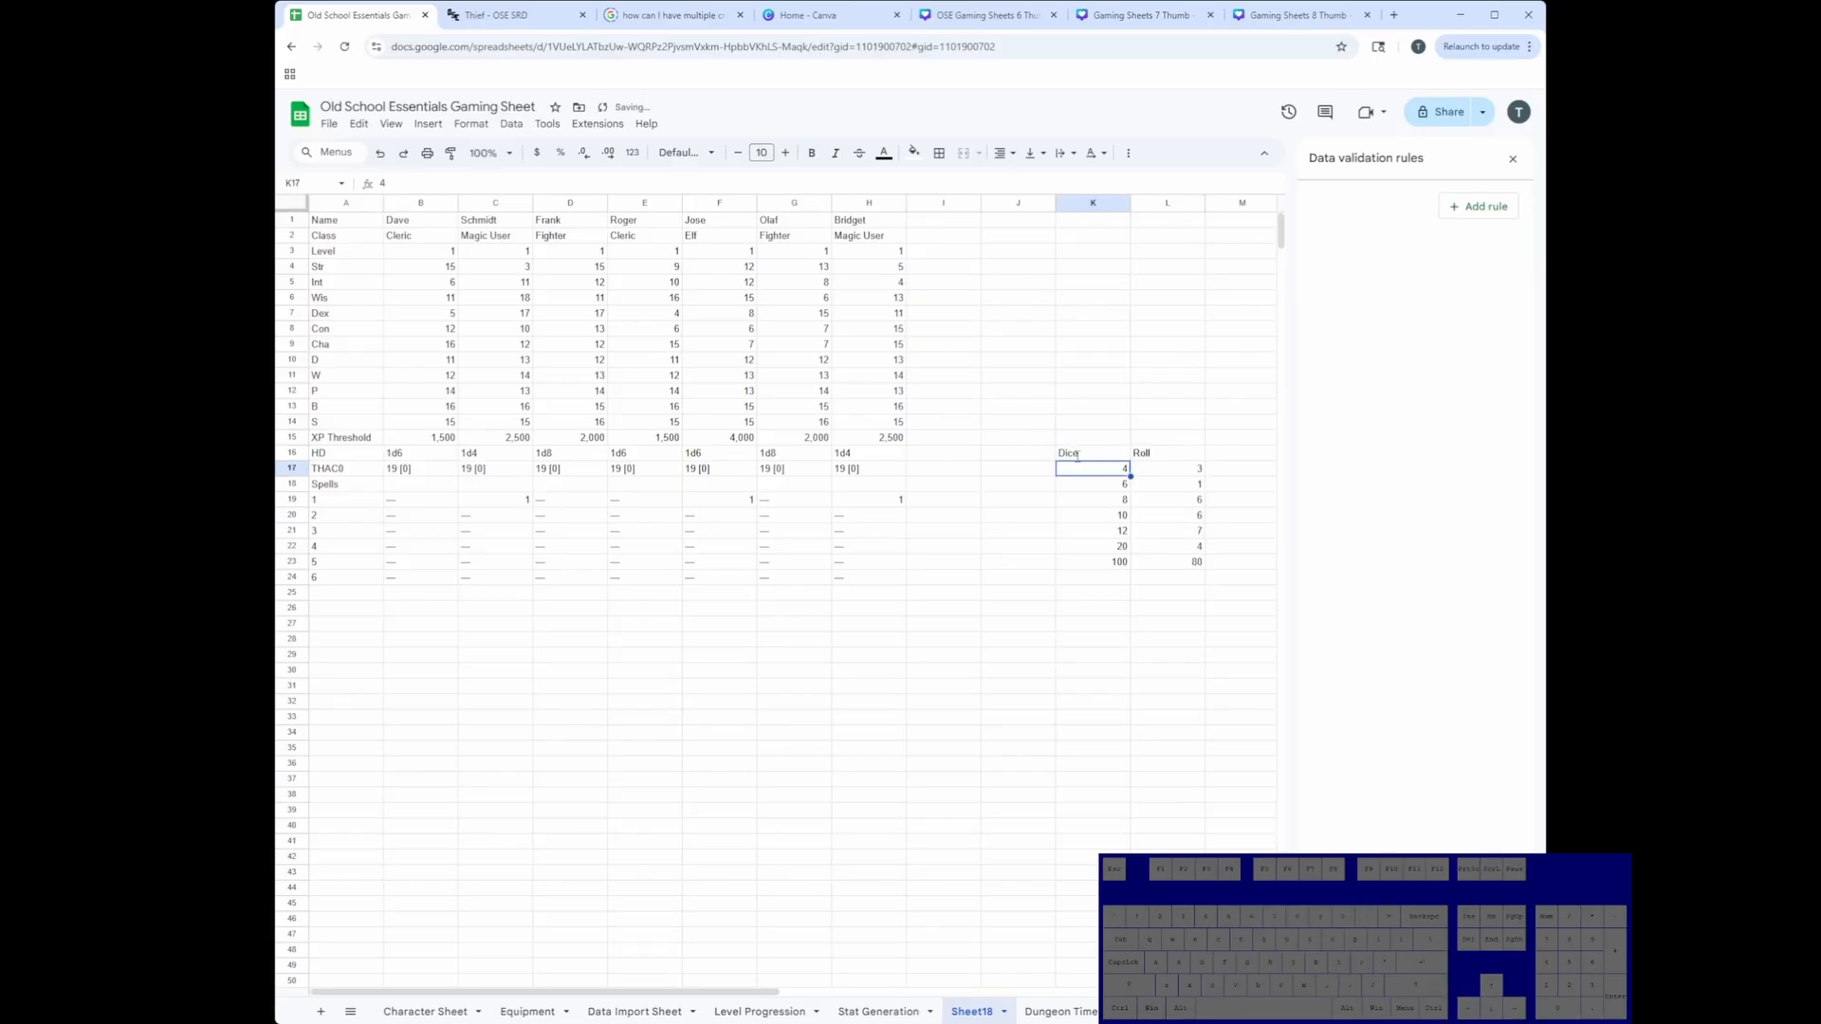
# Step: Copy the dice table K16:L23 to the Stat Generation sheet, starting at I34
pyautogui.moveTo(1076, 458); pyautogui.dragTo(1190, 561)
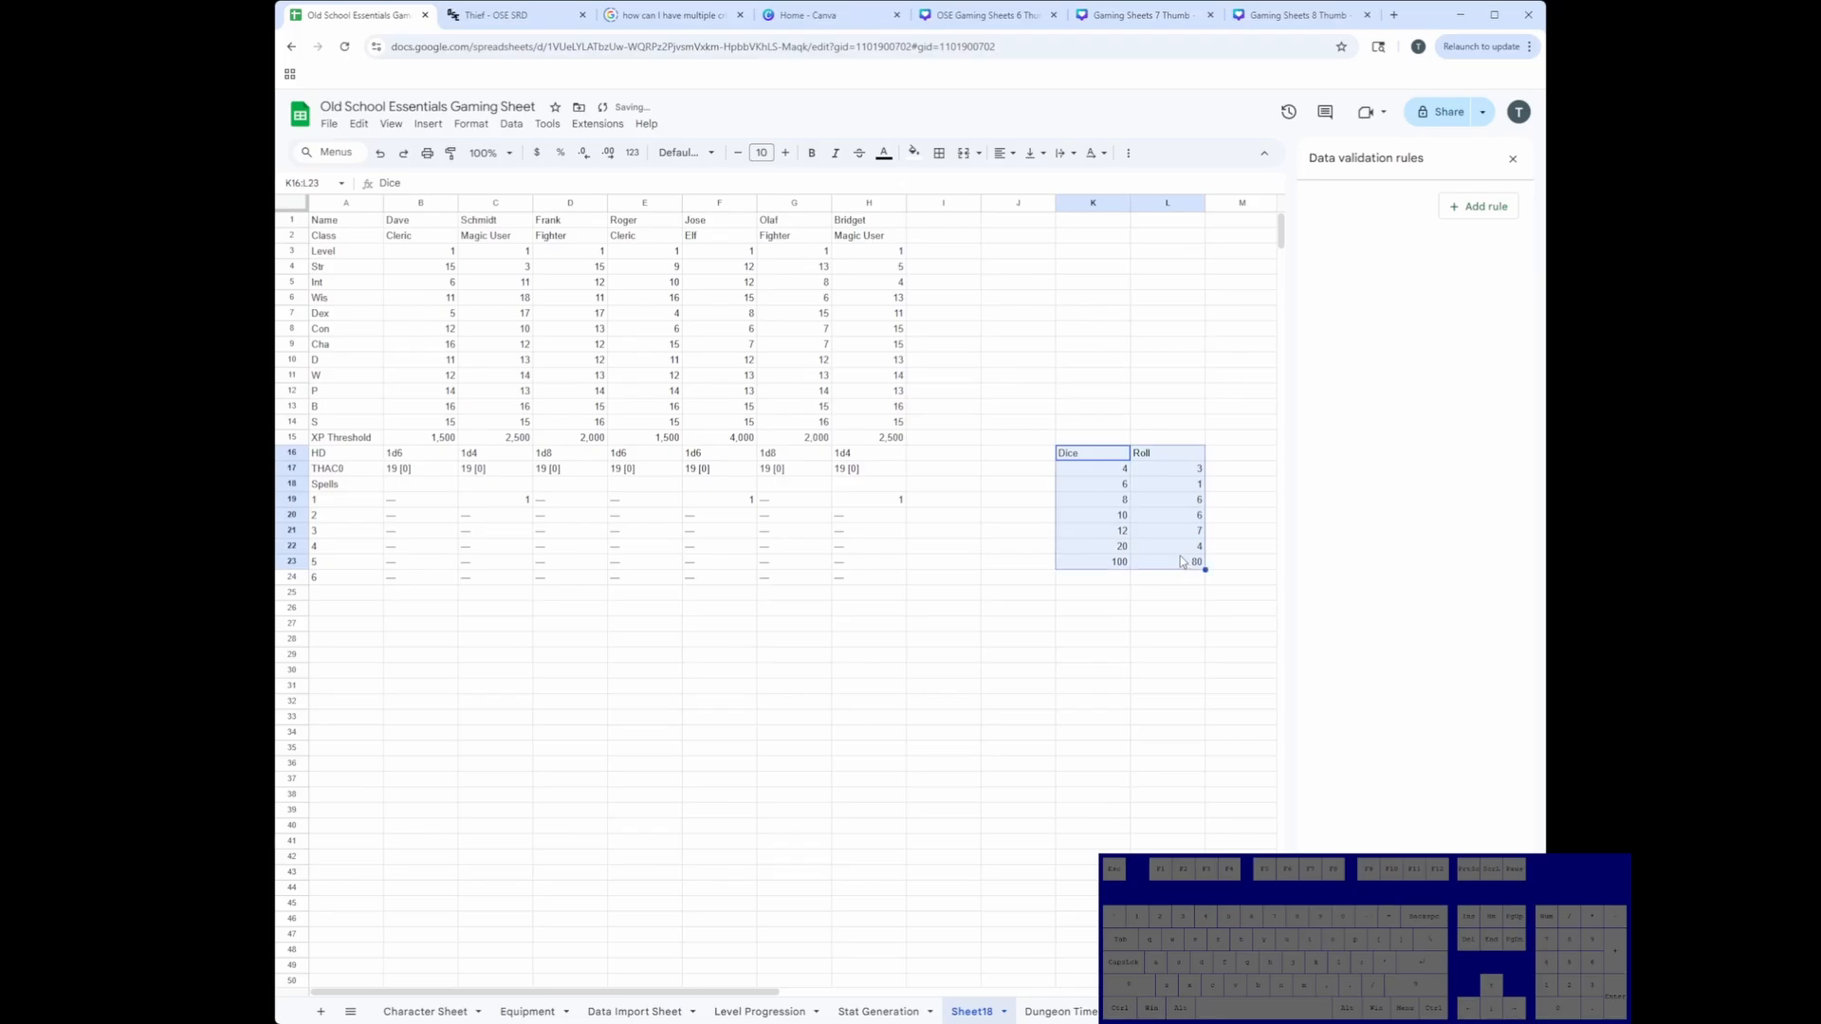
pyautogui.hotkey('ctrl', 'c')
pyautogui.click(878, 1011)
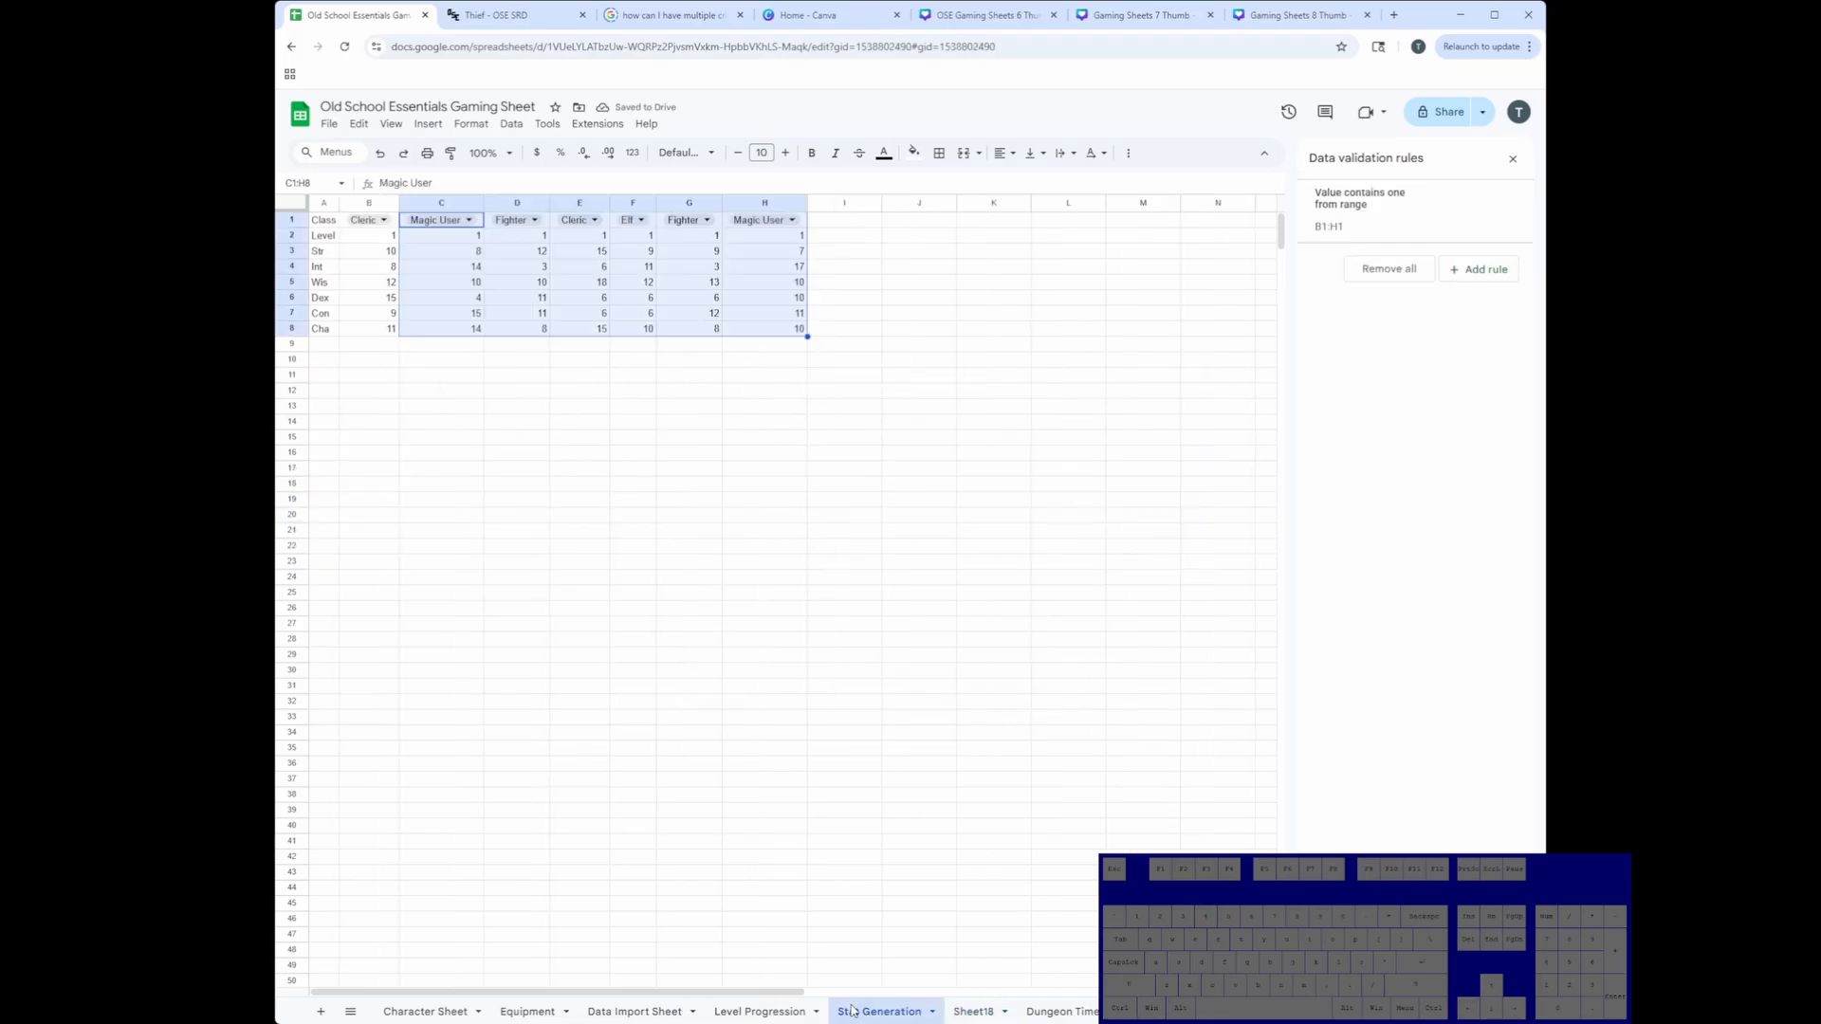
pyautogui.click(863, 733)
pyautogui.hotkey('ctrl', 'v')
pyautogui.click(1075, 755)
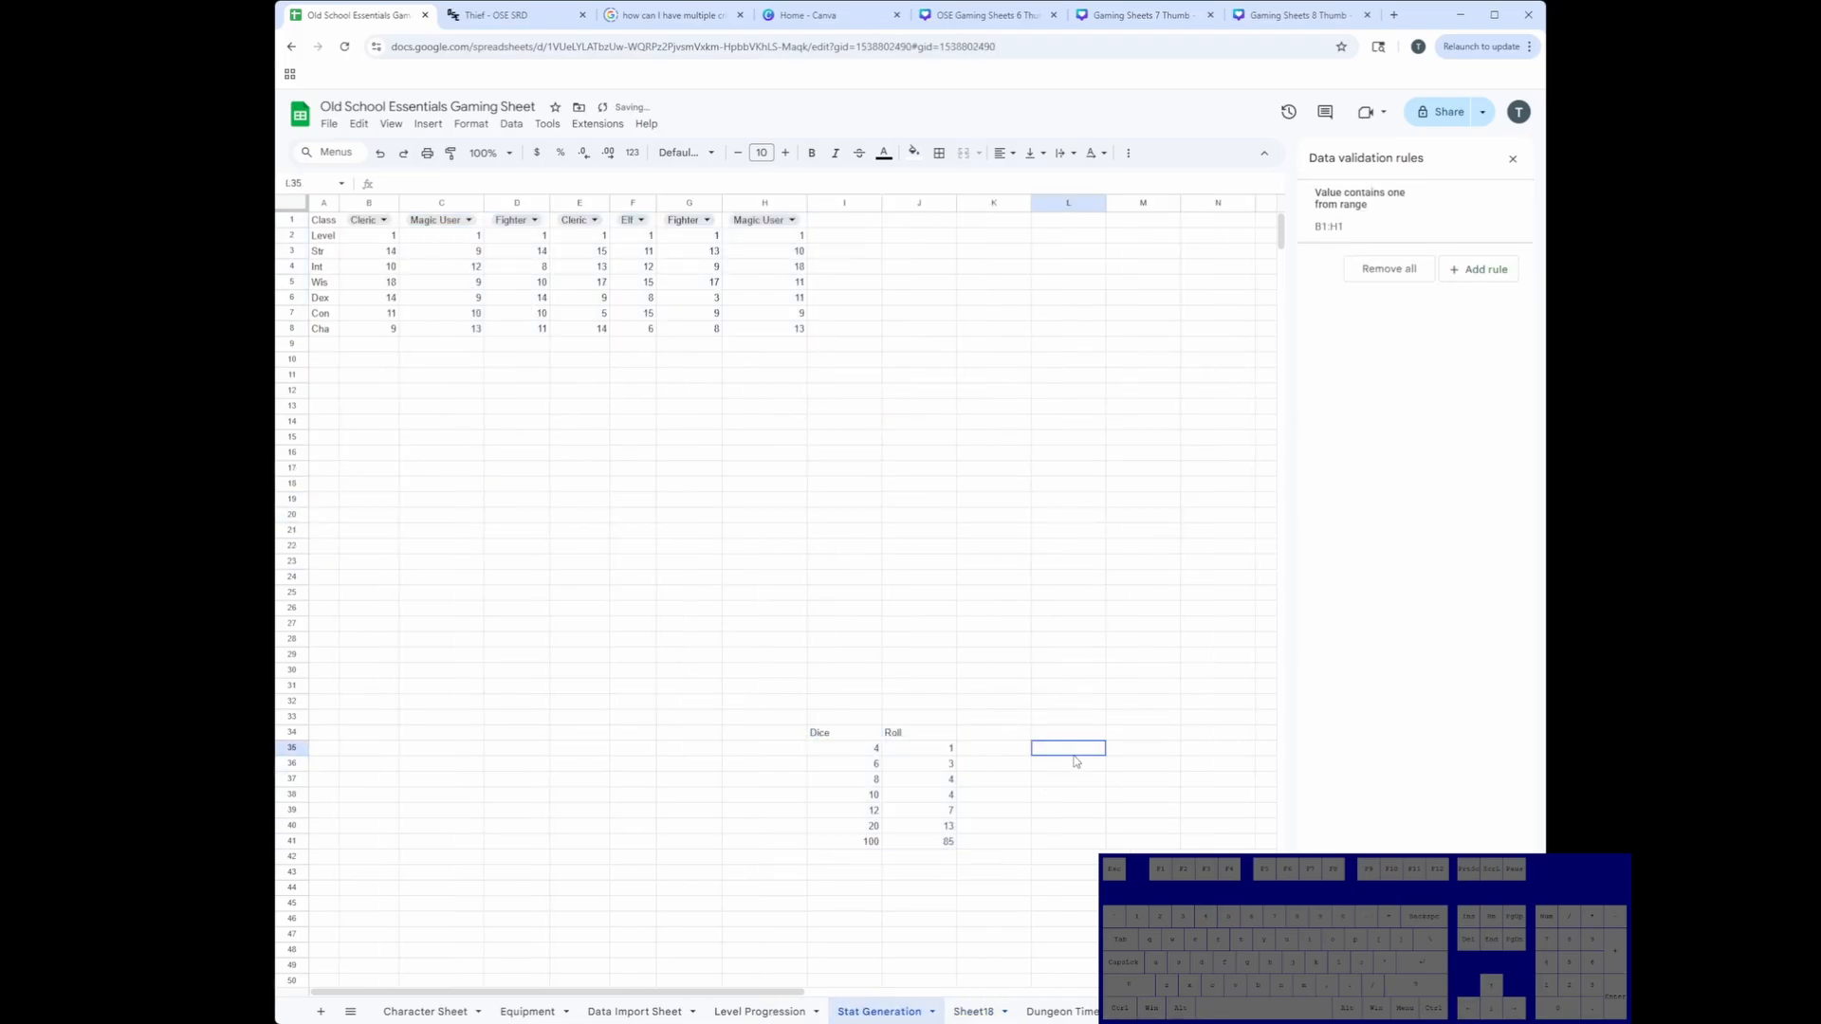
# Step: Enter test values of 5 from J28 downward to re-roll the dice, and clear them
pyautogui.click(896, 639)
pyautogui.write('5 5 5 5 5')
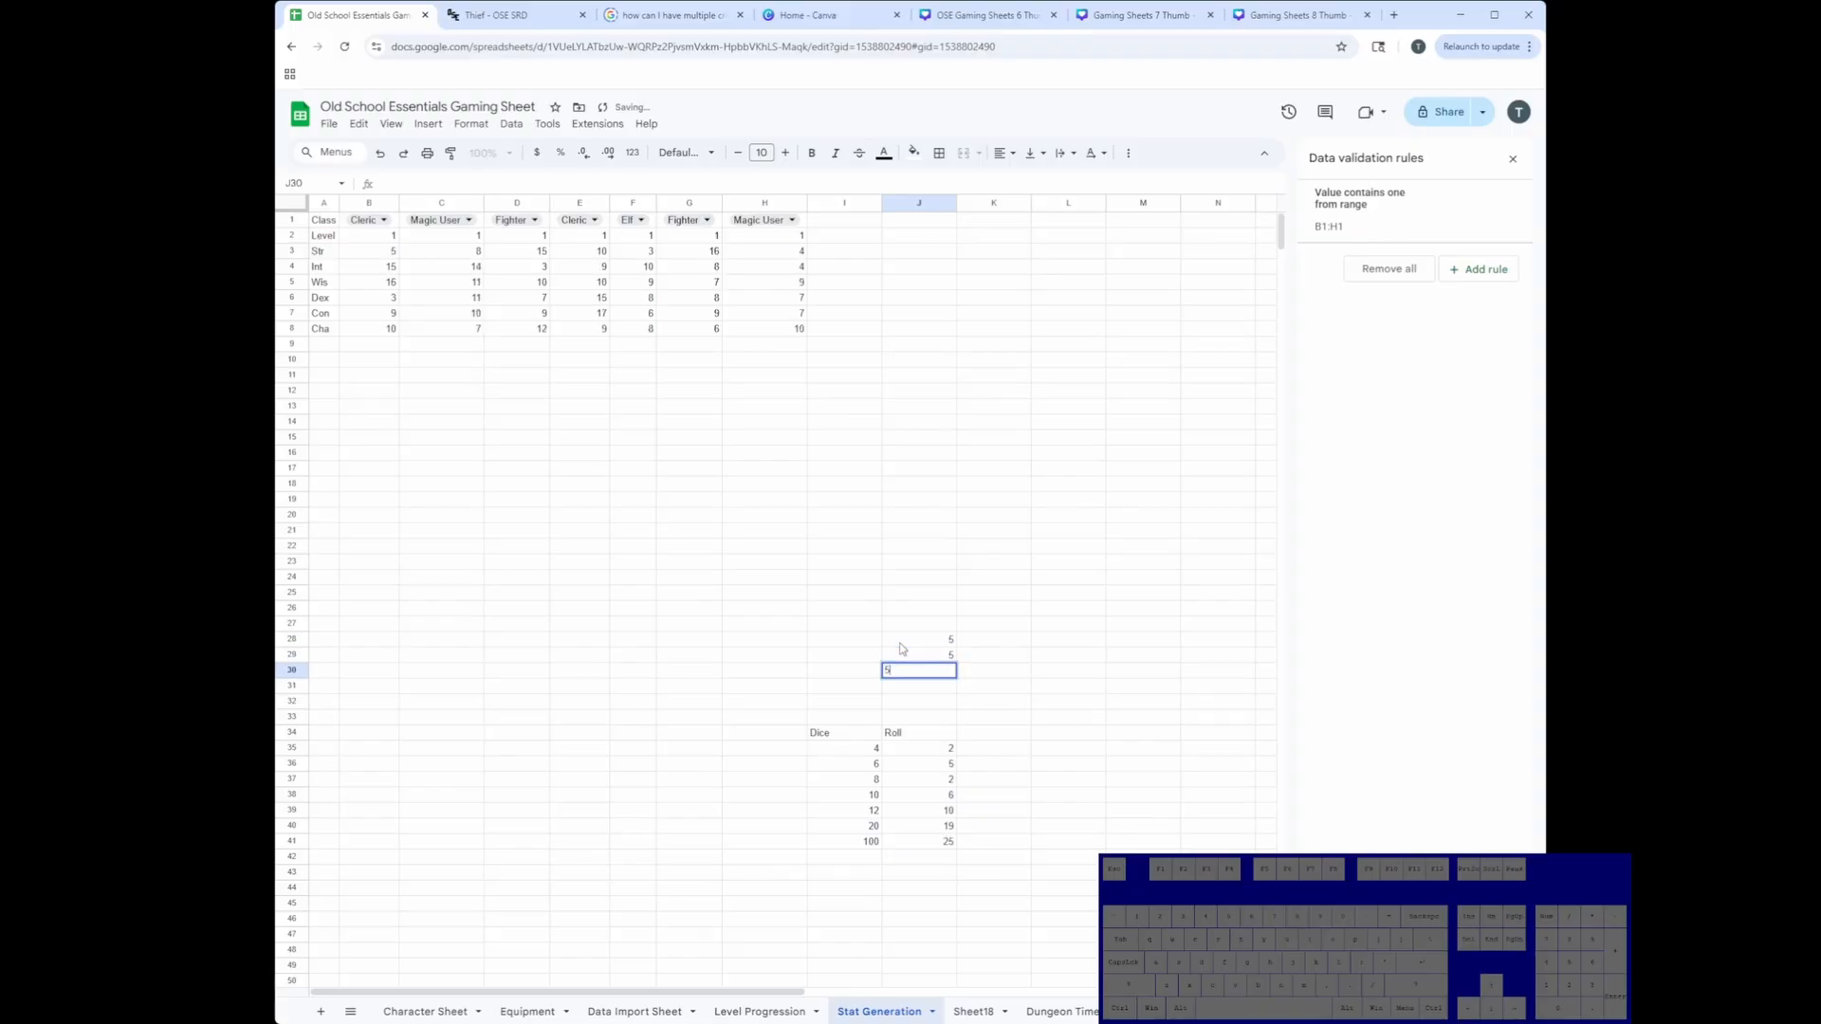
pyautogui.press('Escape')
pyautogui.moveTo(899, 643); pyautogui.dragTo(901, 687)
pyautogui.press('Delete')
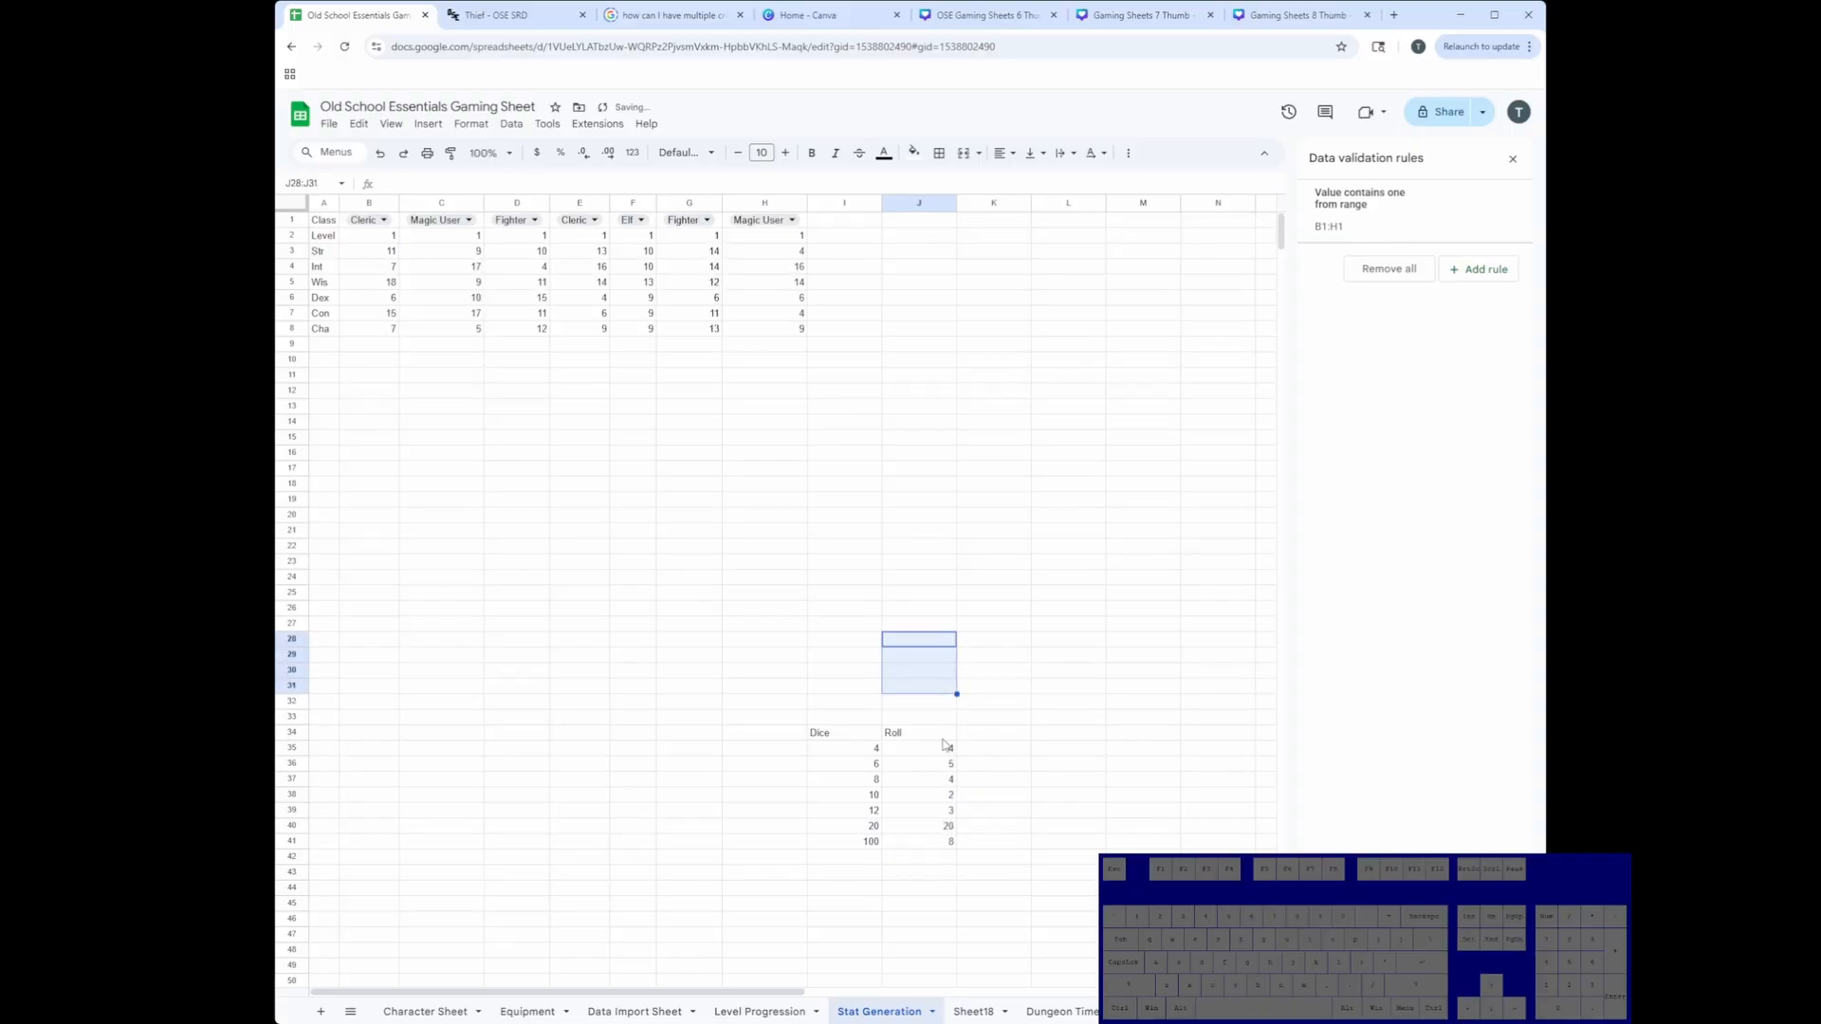
# Step: Examine the roll cells for the individual dice in J35:J41
pyautogui.moveTo(839, 740); pyautogui.dragTo(948, 822)
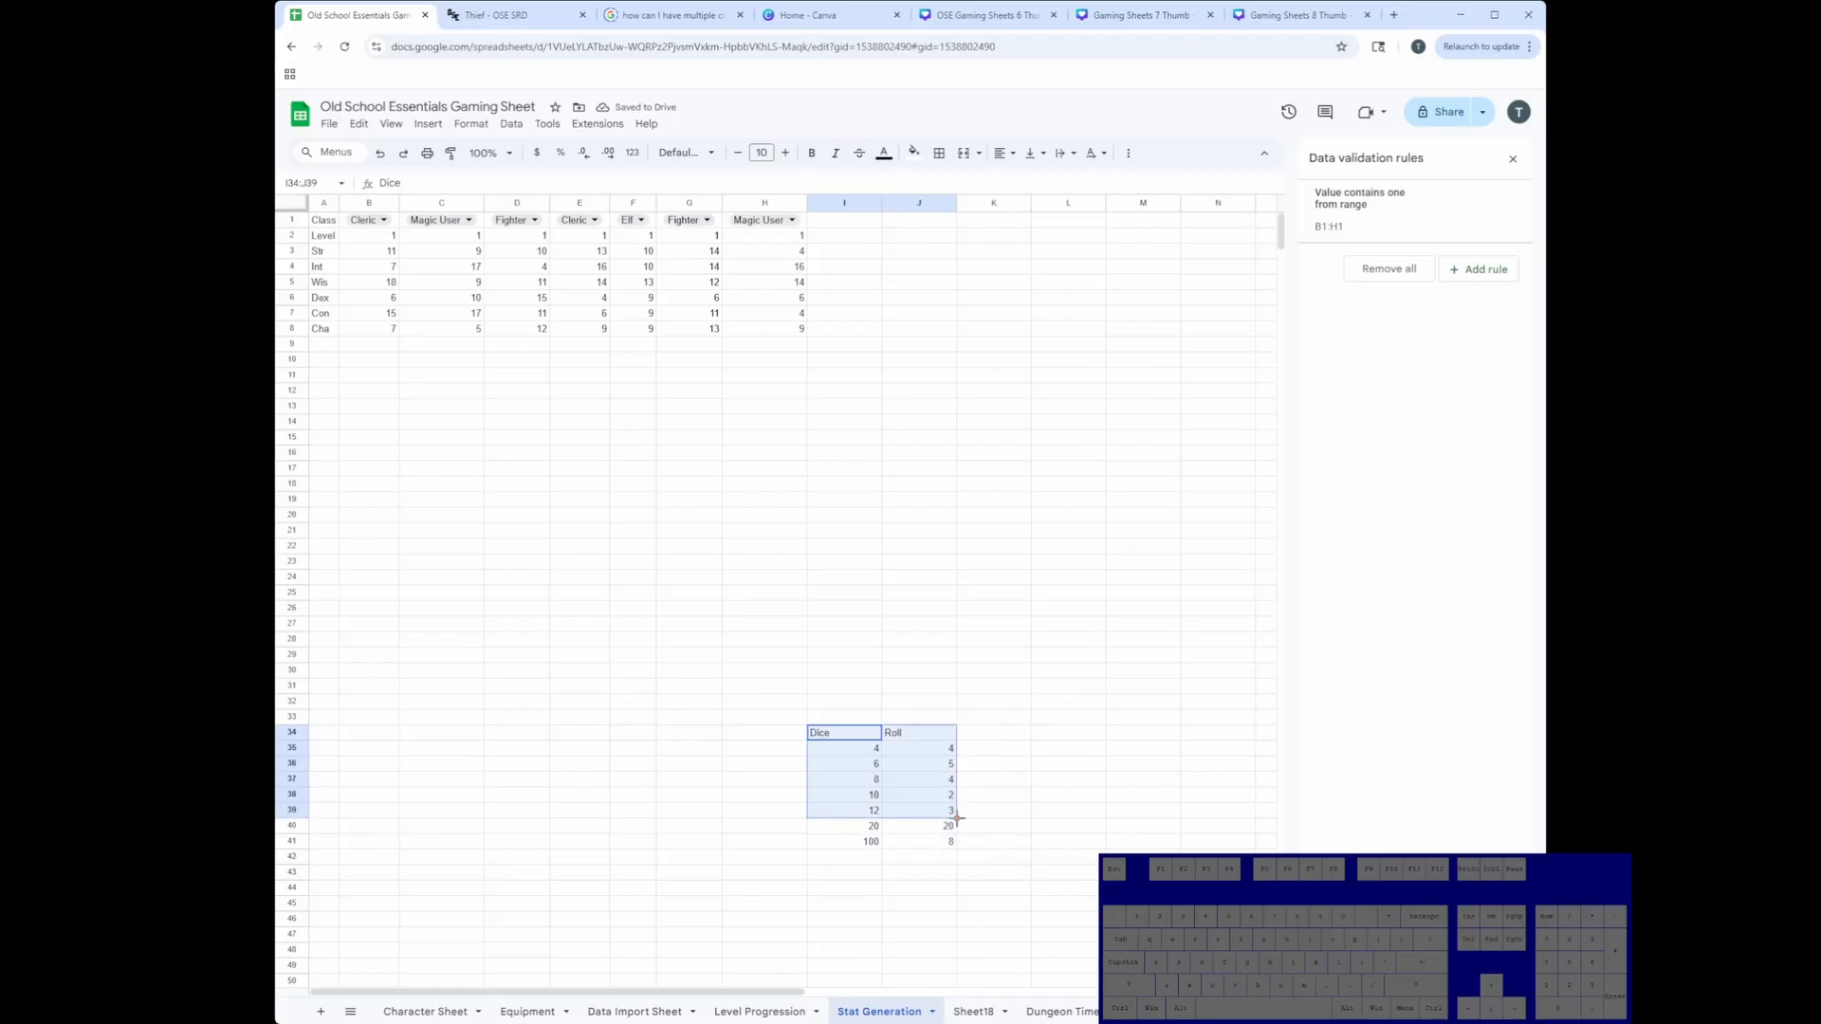
pyautogui.click(928, 827)
pyautogui.click(935, 780)
pyautogui.click(934, 829)
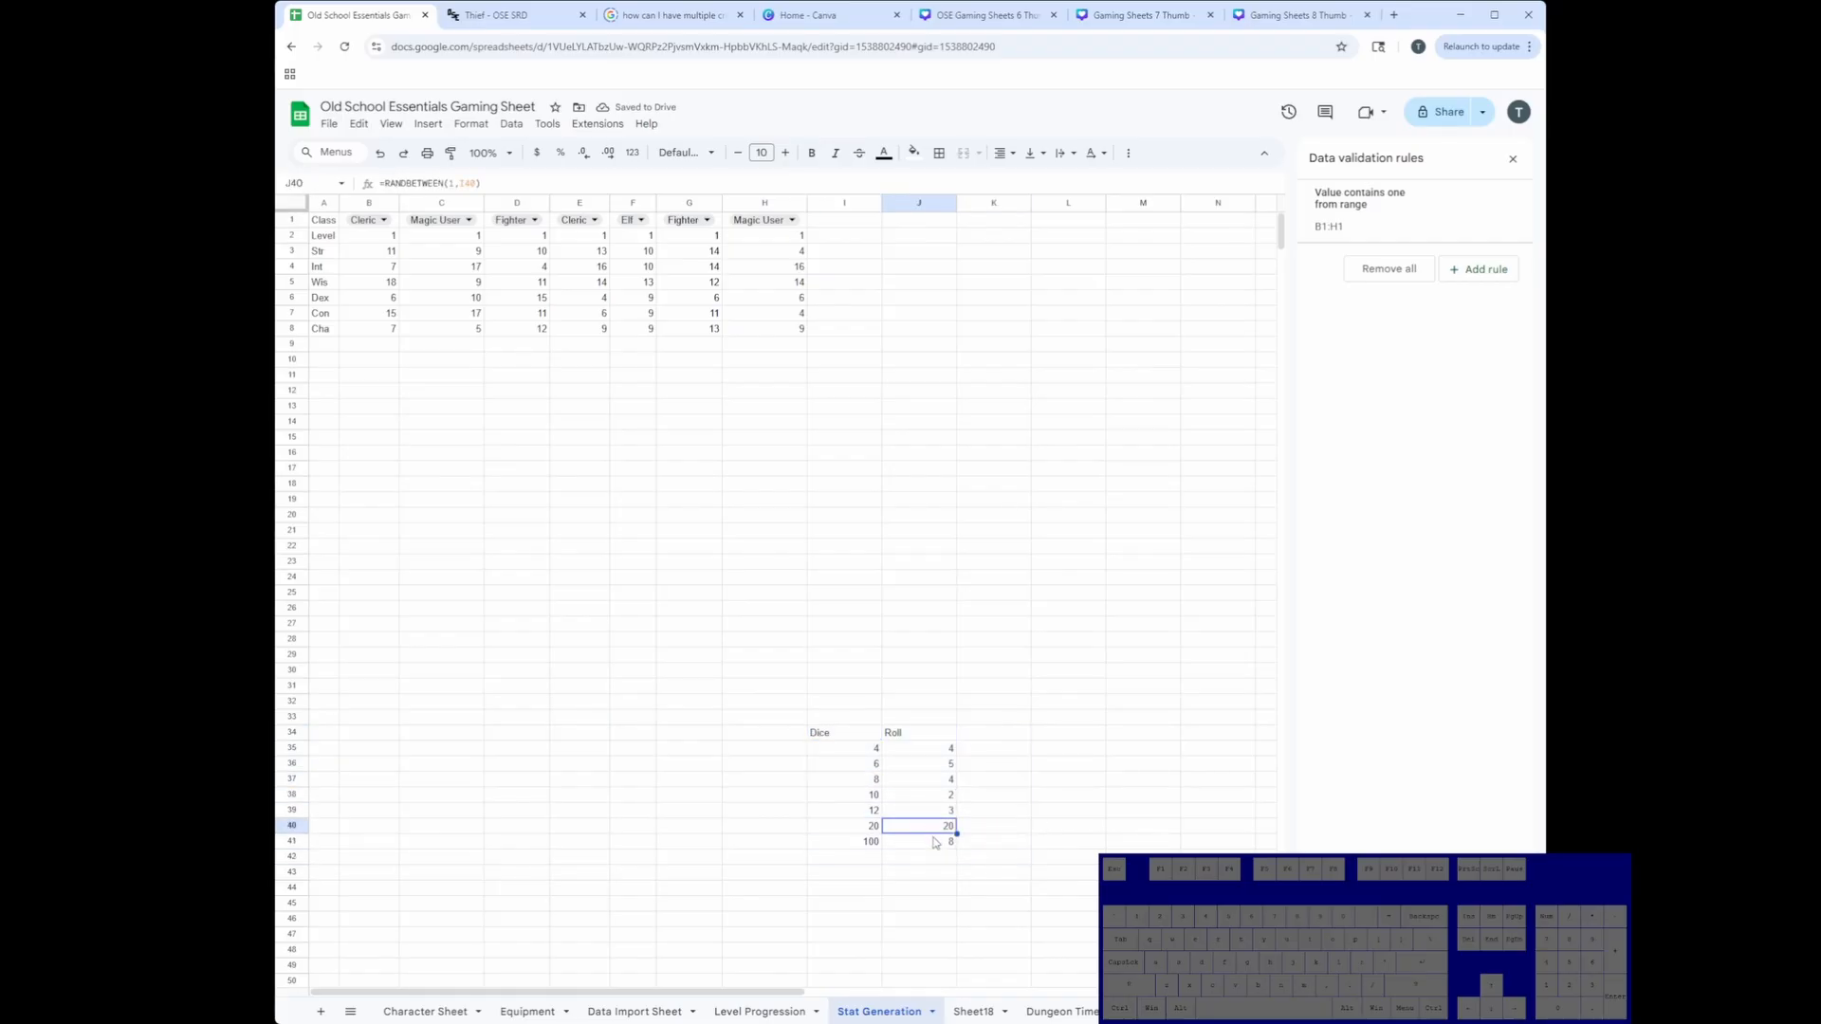
pyautogui.click(939, 766)
pyautogui.click(924, 809)
pyautogui.click(920, 828)
pyautogui.click(926, 845)
pyautogui.click(923, 828)
pyautogui.click(920, 842)
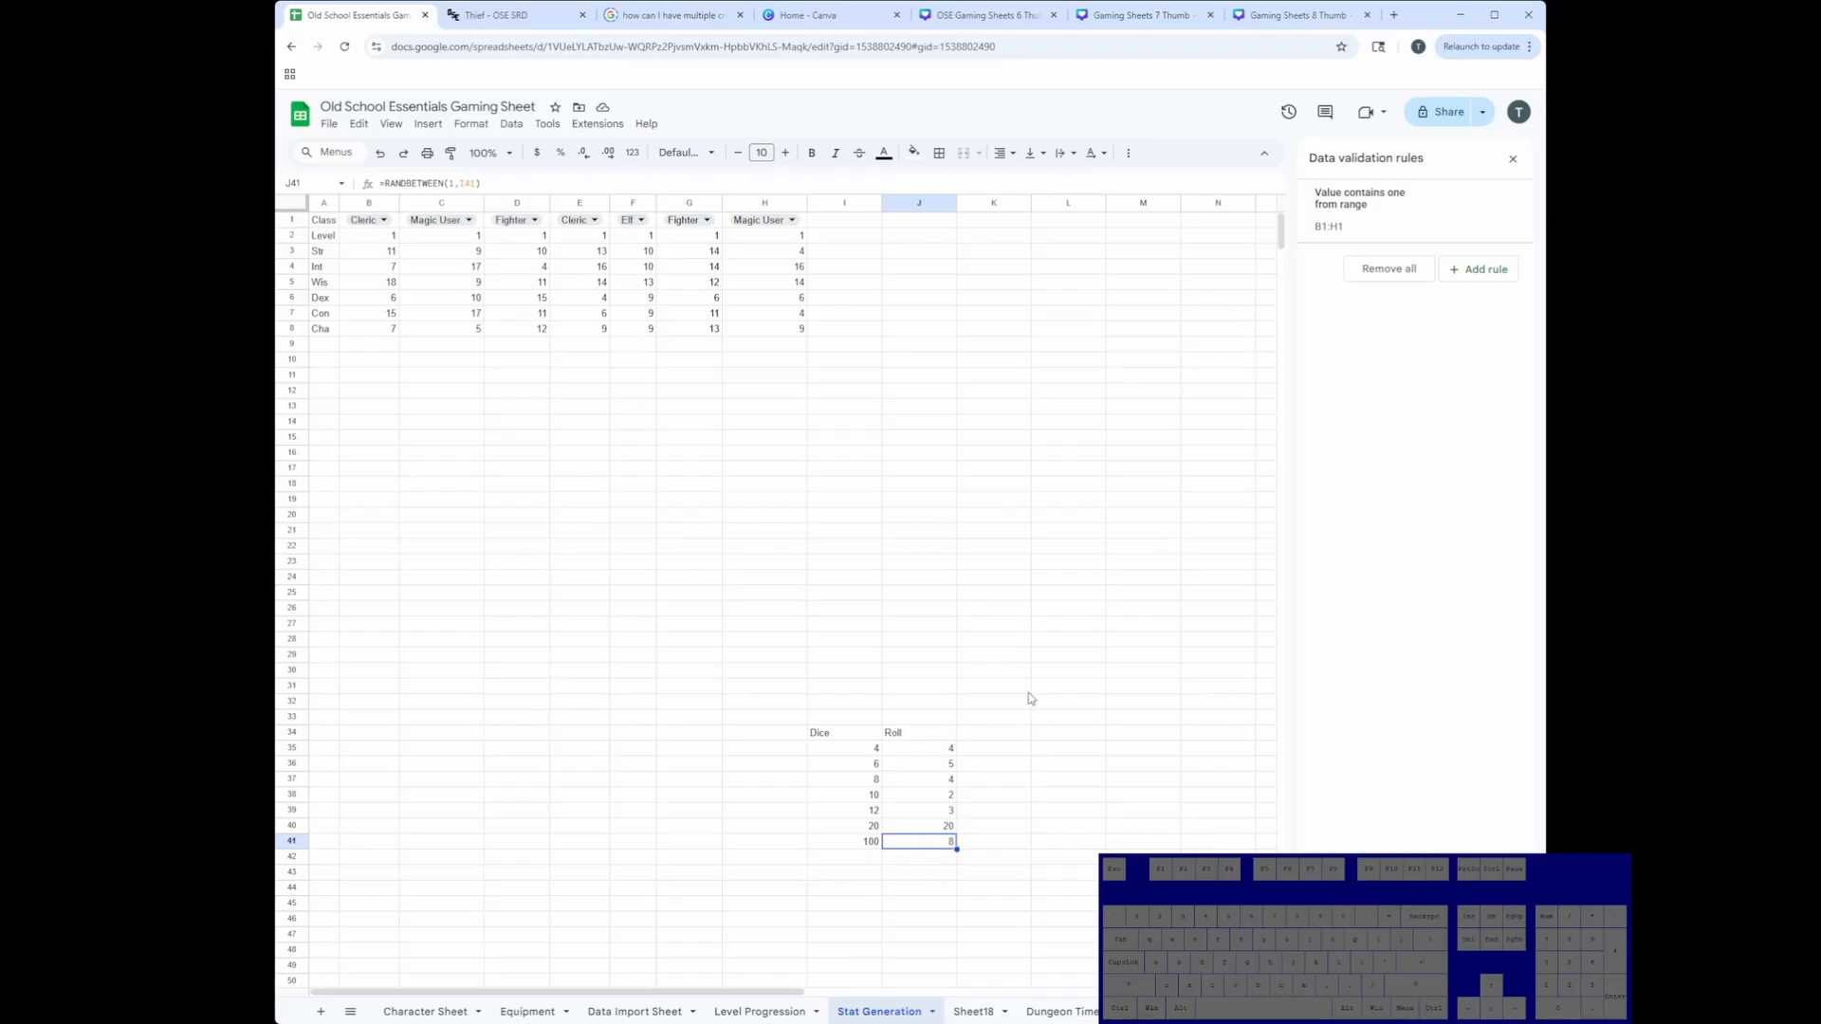
pyautogui.click(932, 691)
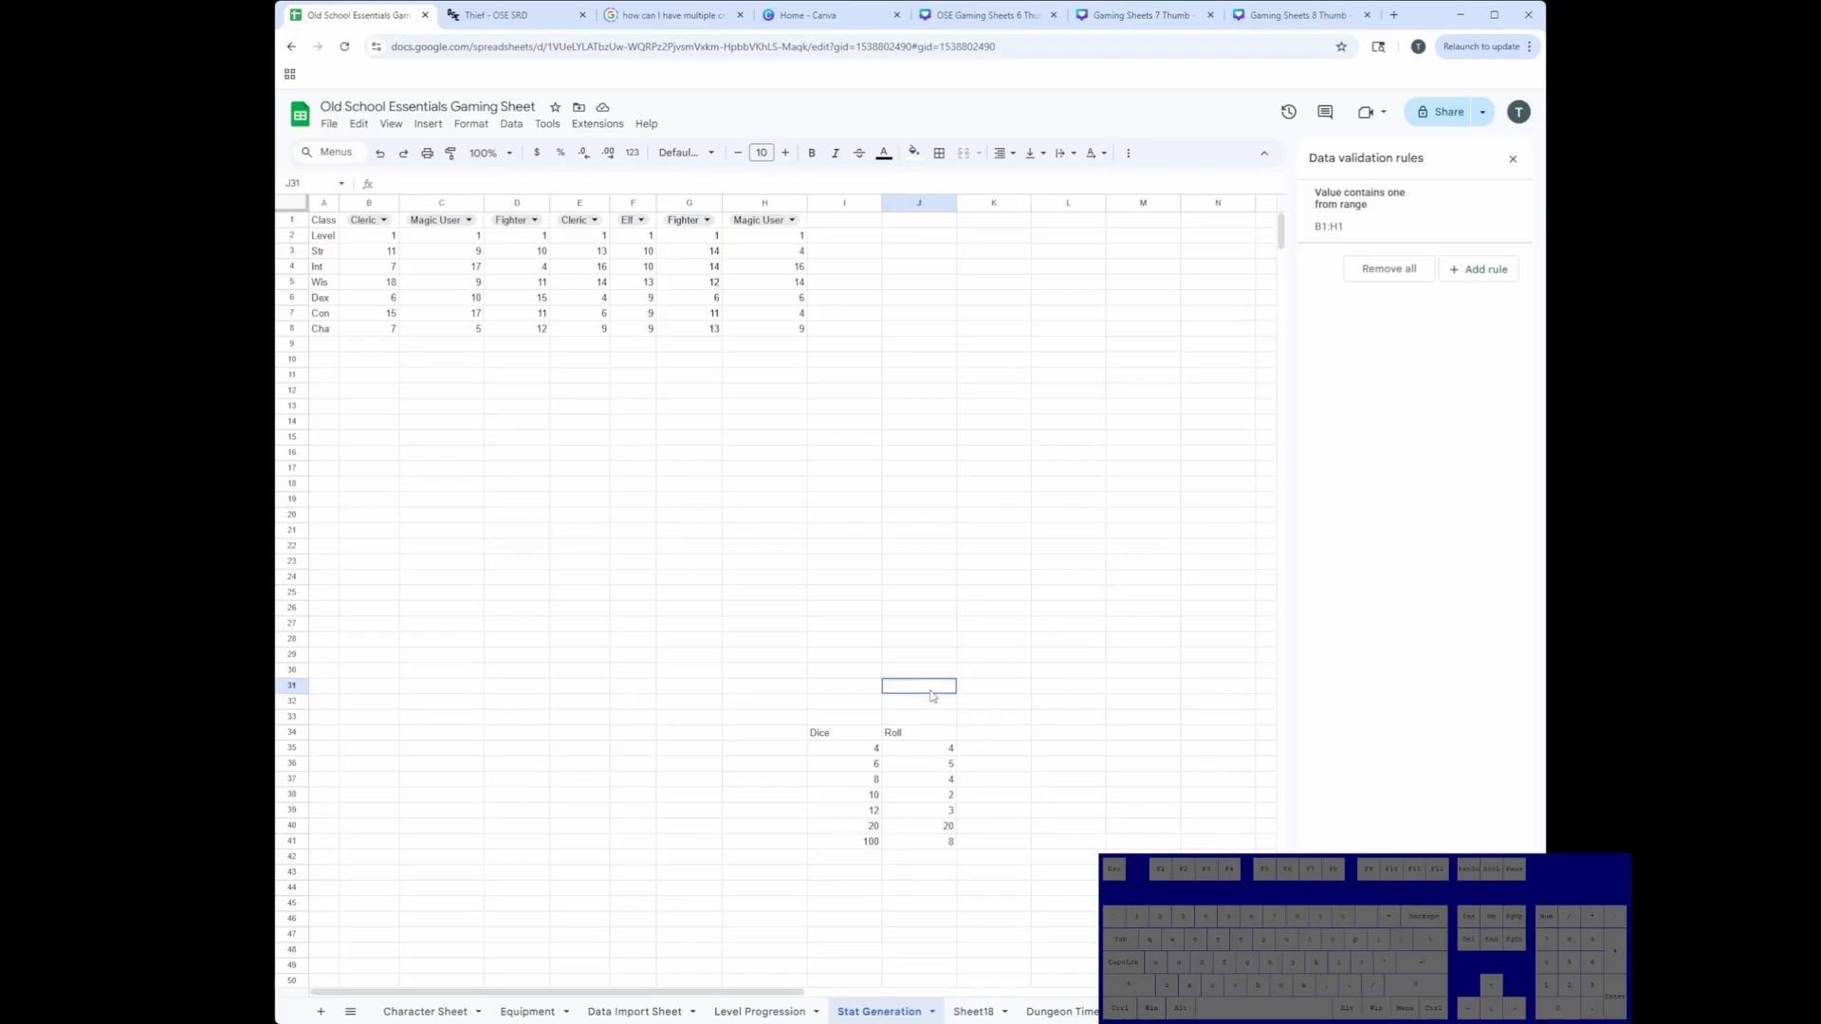
# Step: Rename the sheet Sheet18 as Hireling Roster
pyautogui.click(975, 1011)
pyautogui.click(1009, 1010)
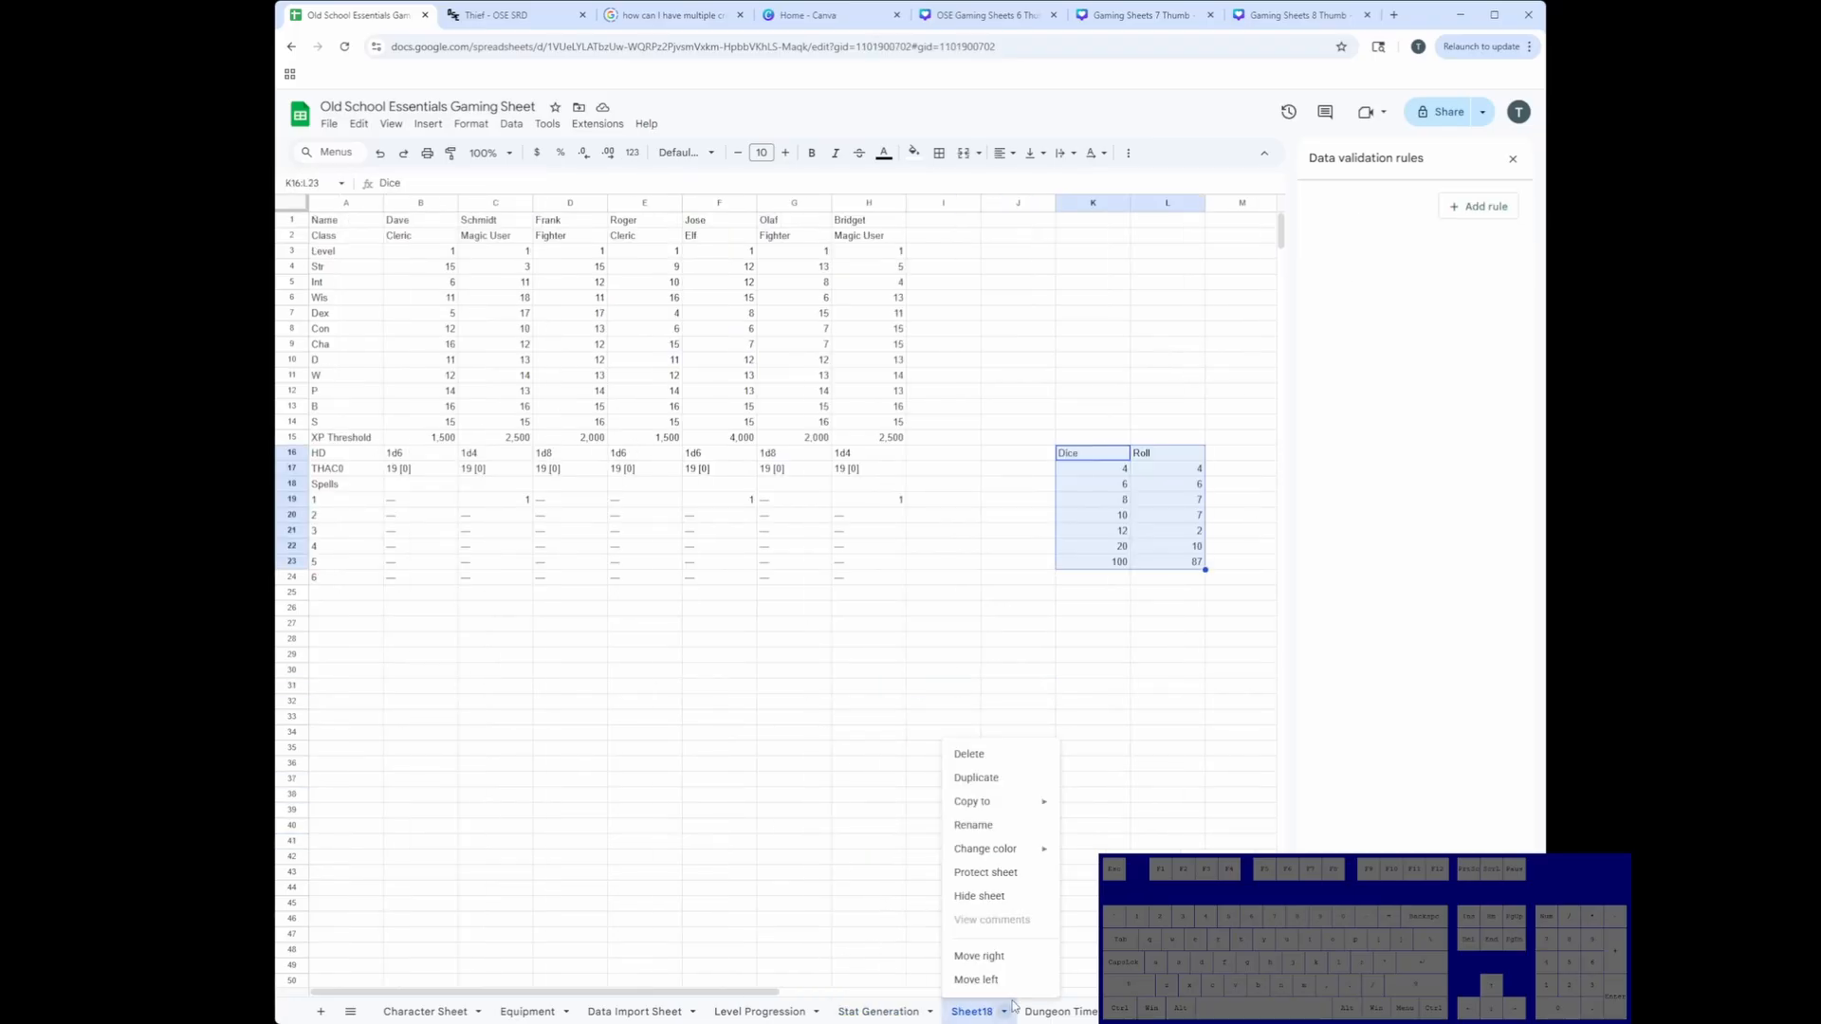
pyautogui.click(980, 833)
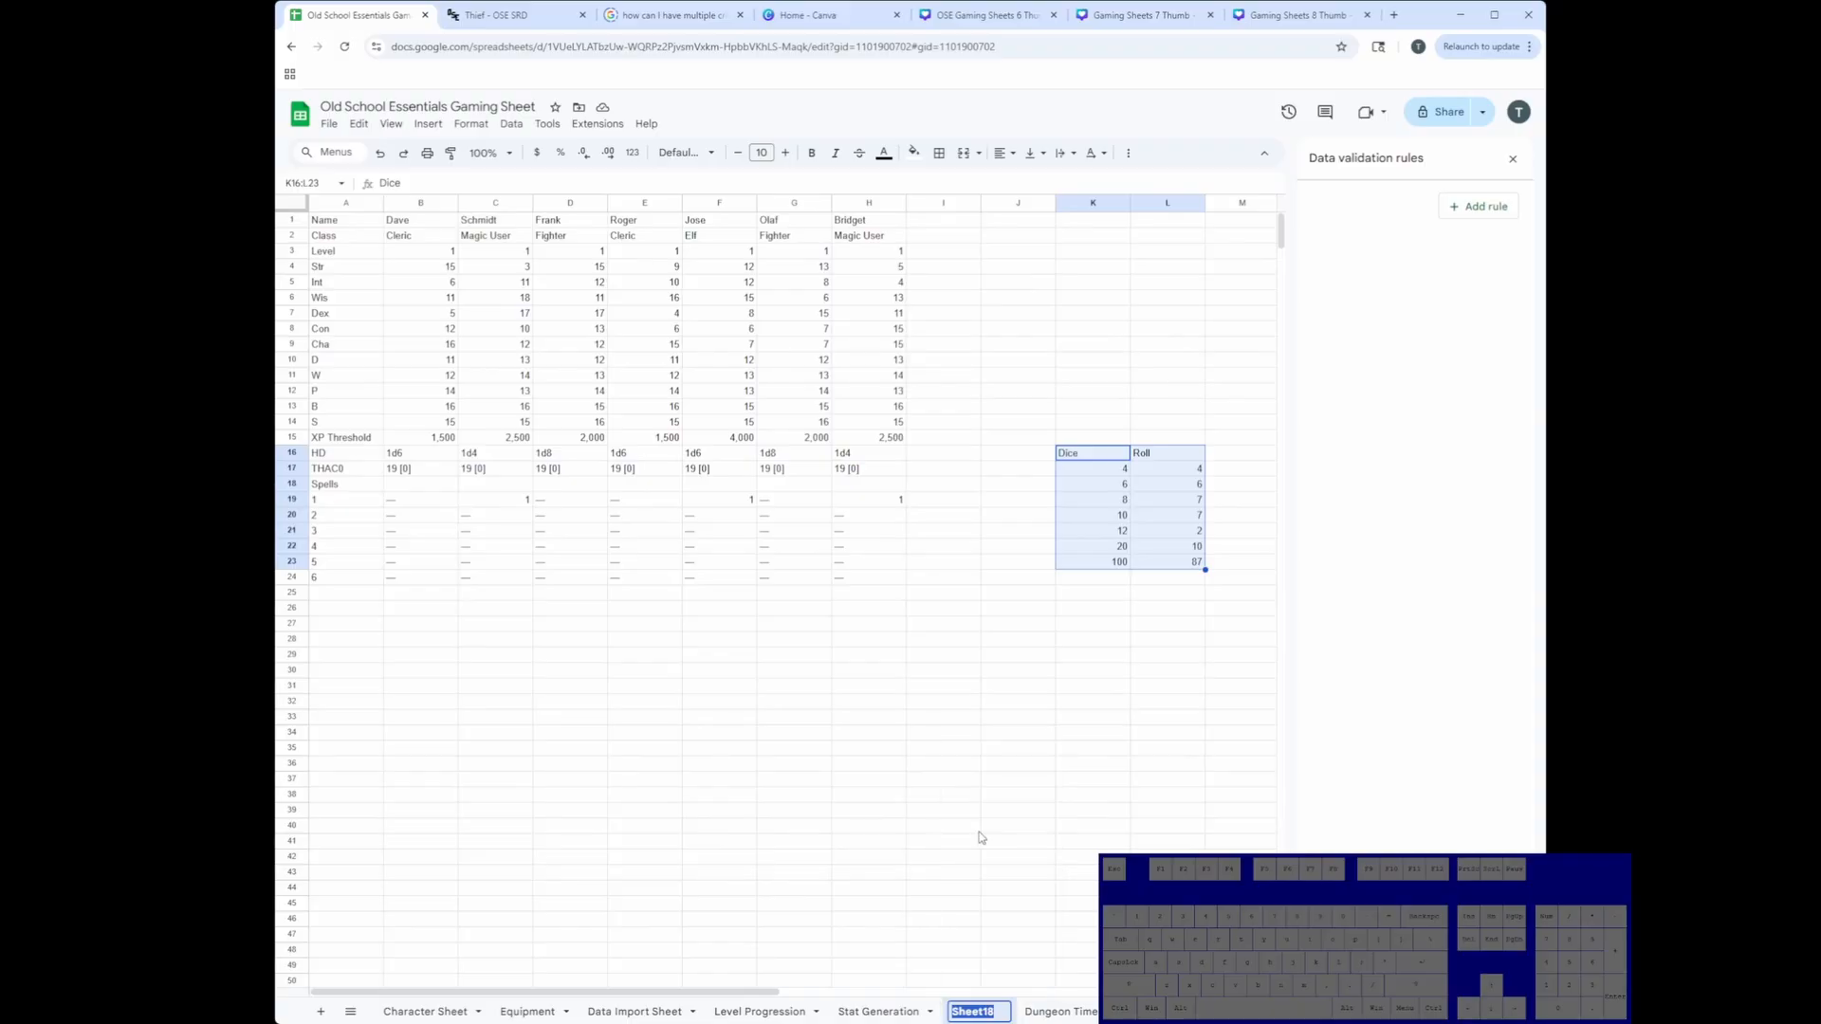
pyautogui.write('Hireling T')
pyautogui.press('BackSpace')
pyautogui.write('Roster')
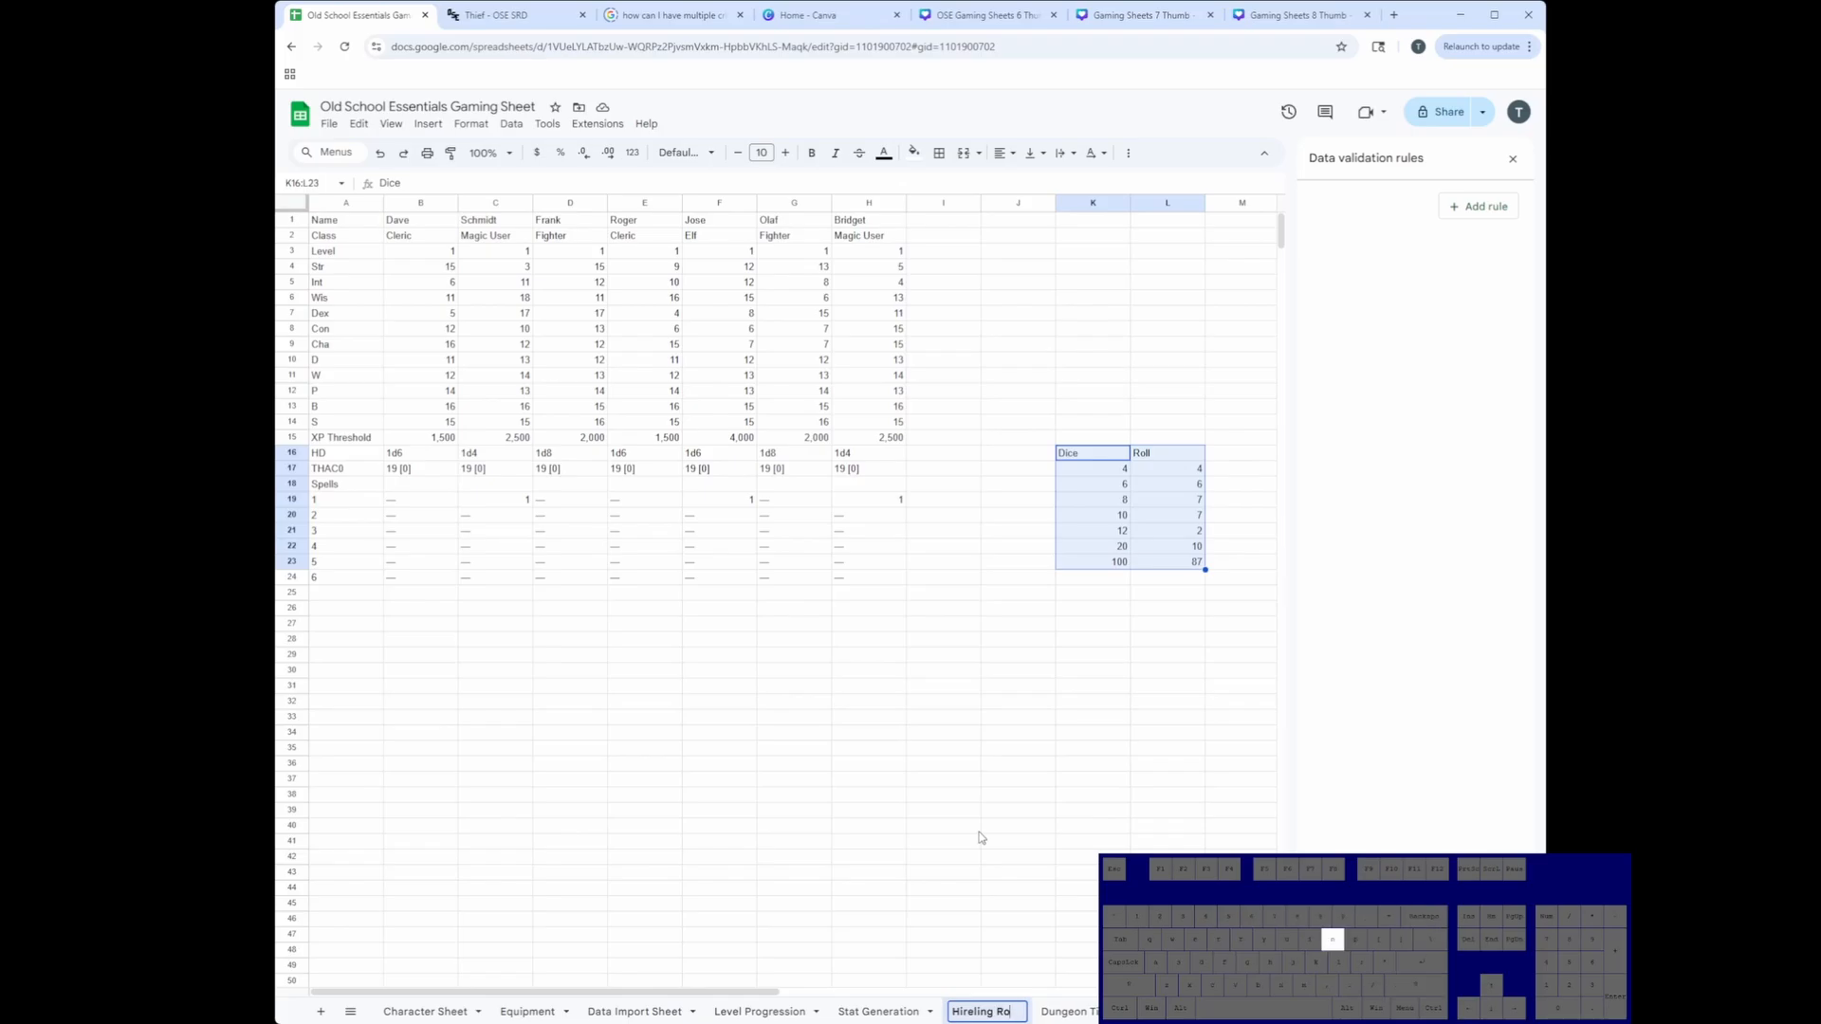
pyautogui.press('Return')
# Step: Examine the ability scores, the D save column and the XP for next level values on the Character Sheet
pyautogui.click(887, 1014)
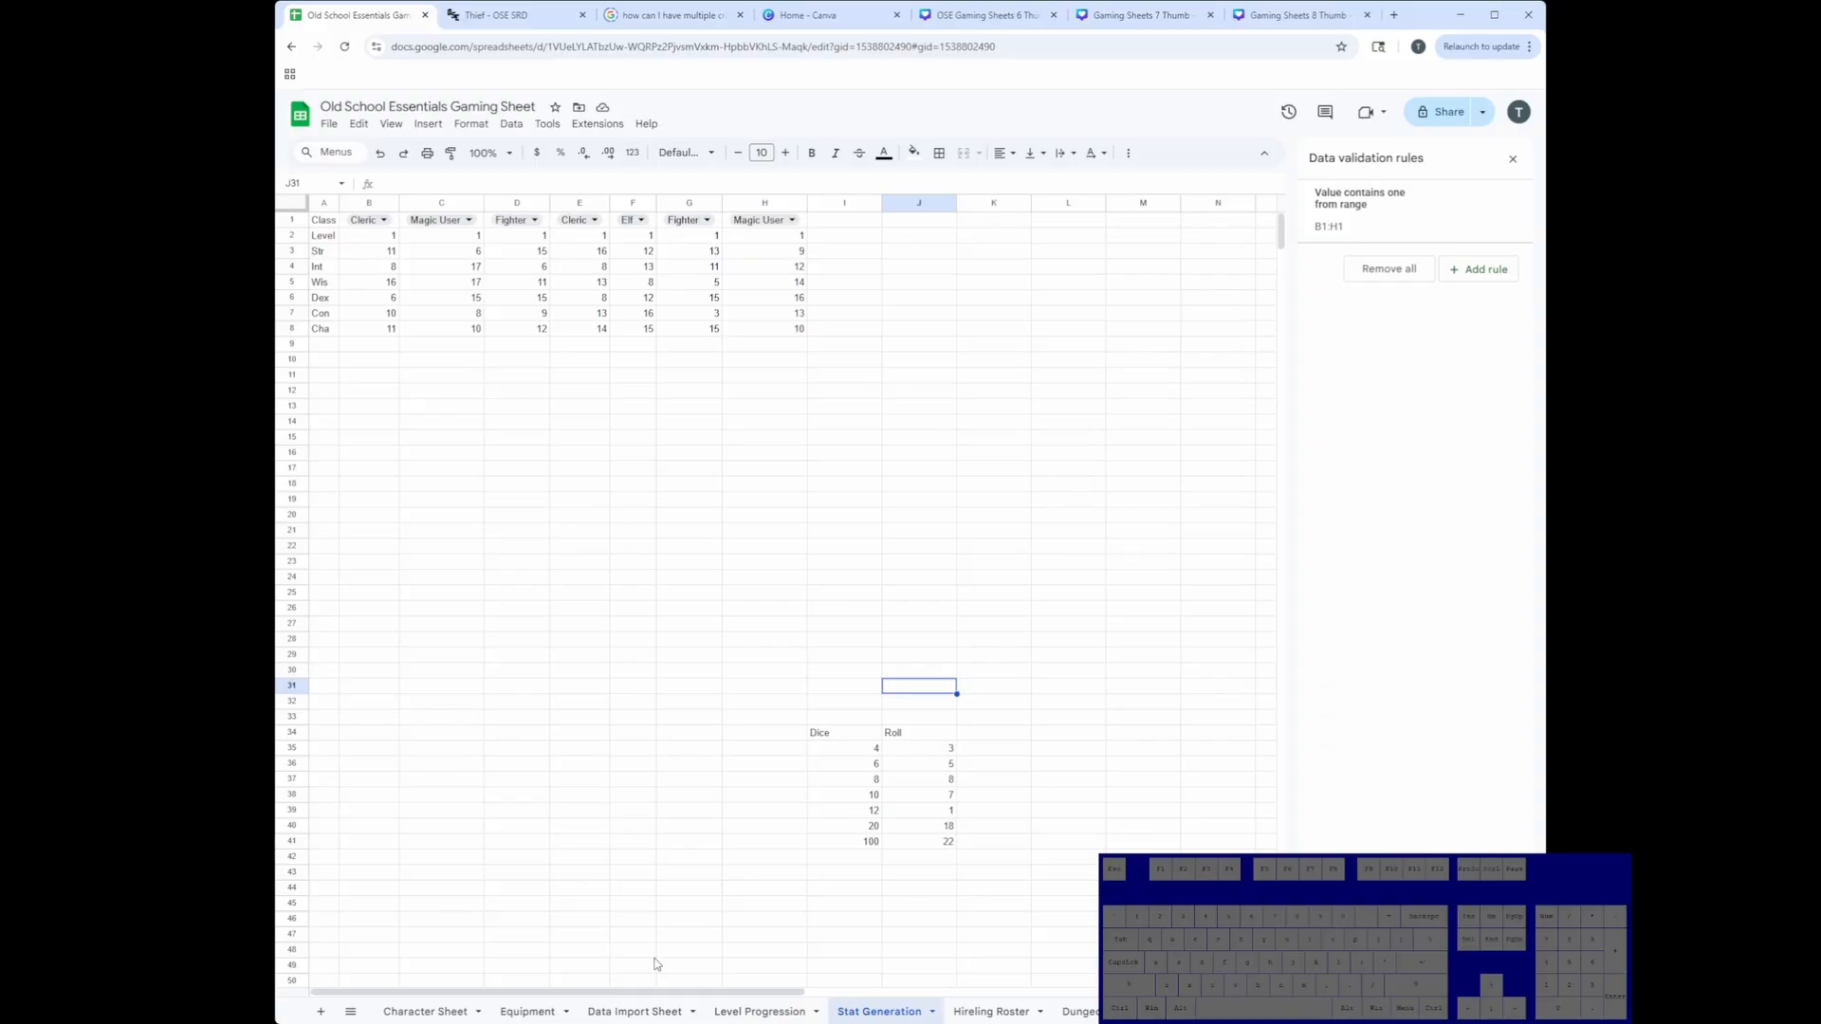
pyautogui.click(425, 1011)
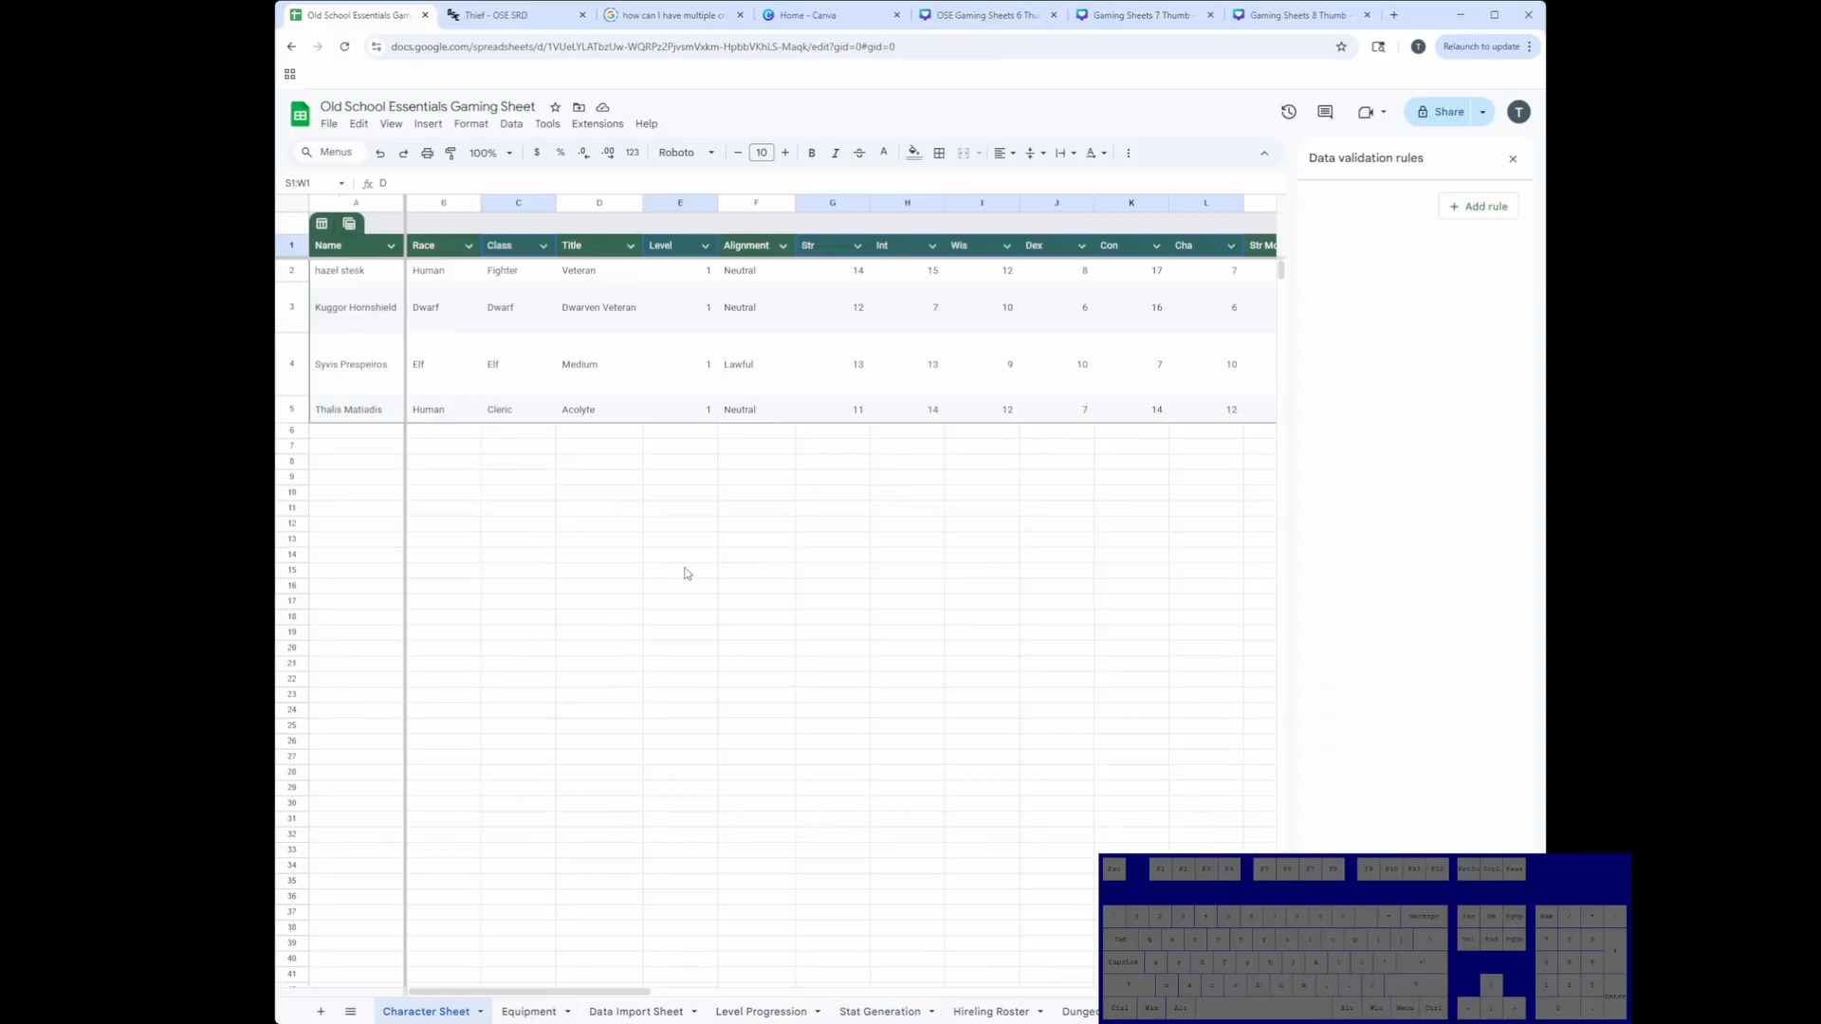
pyautogui.click(846, 277)
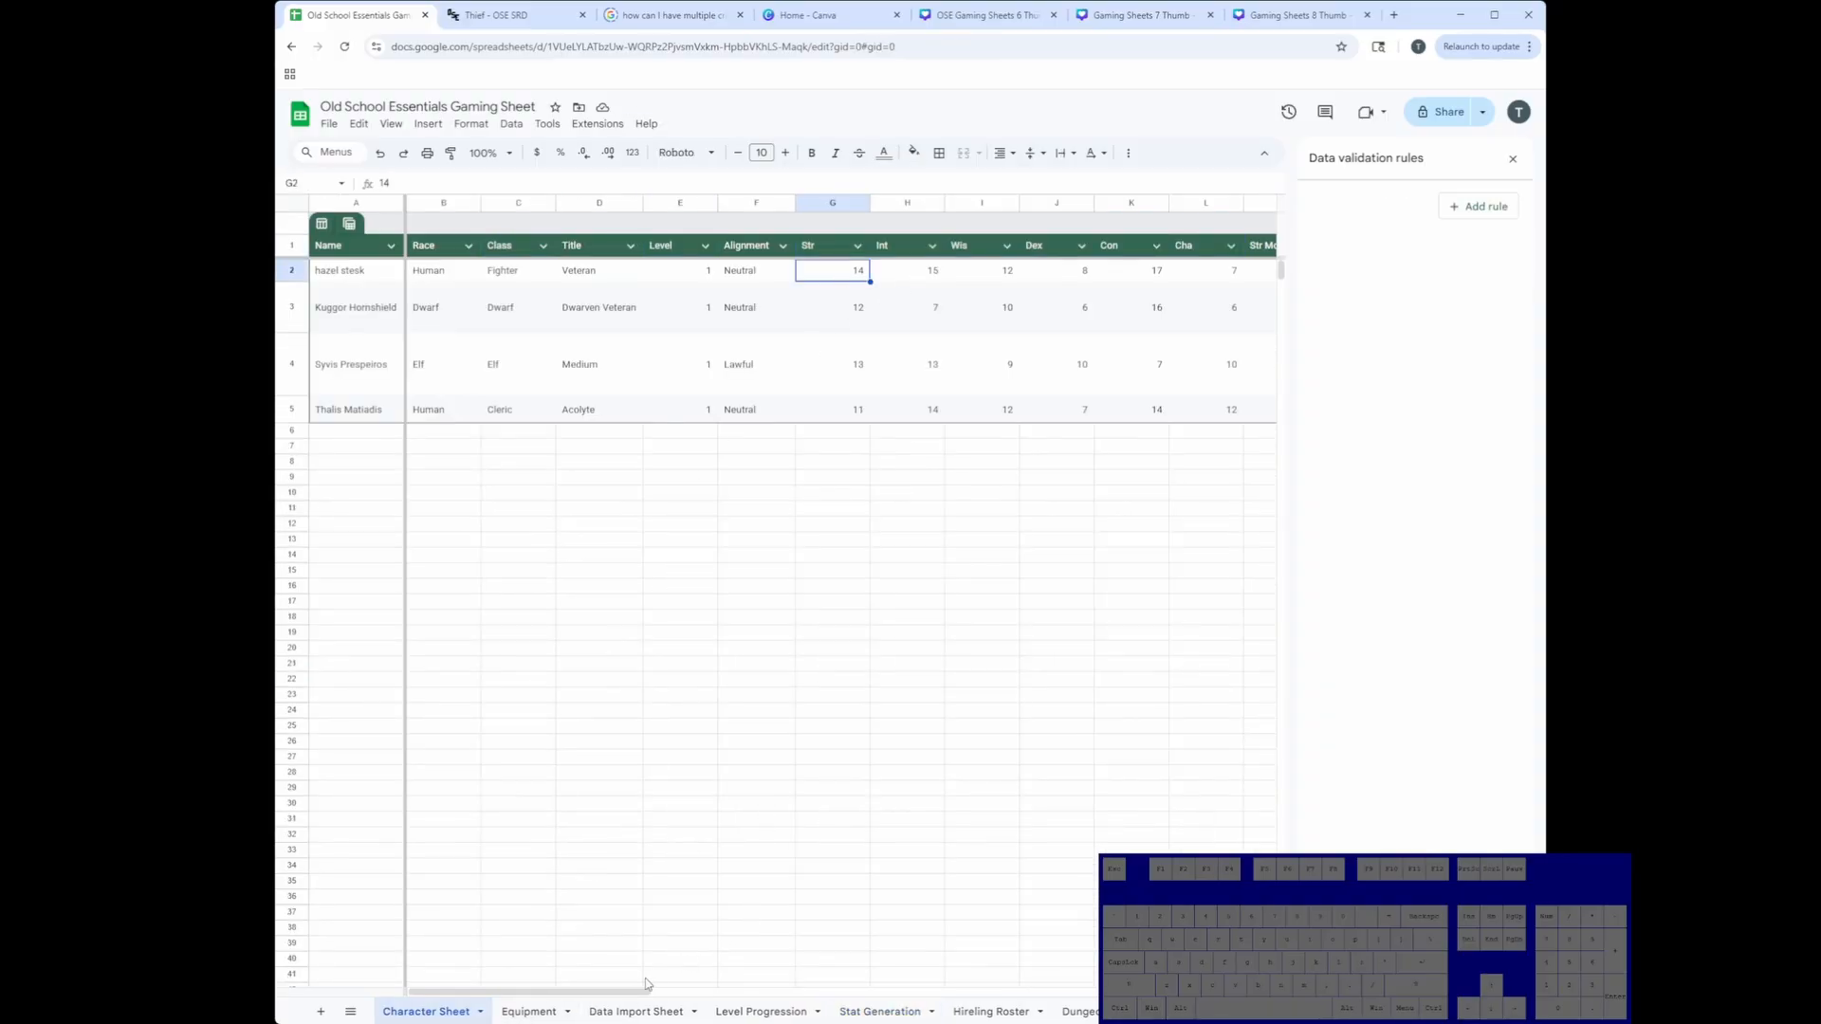
pyautogui.moveTo(647, 987); pyautogui.dragTo(918, 1011)
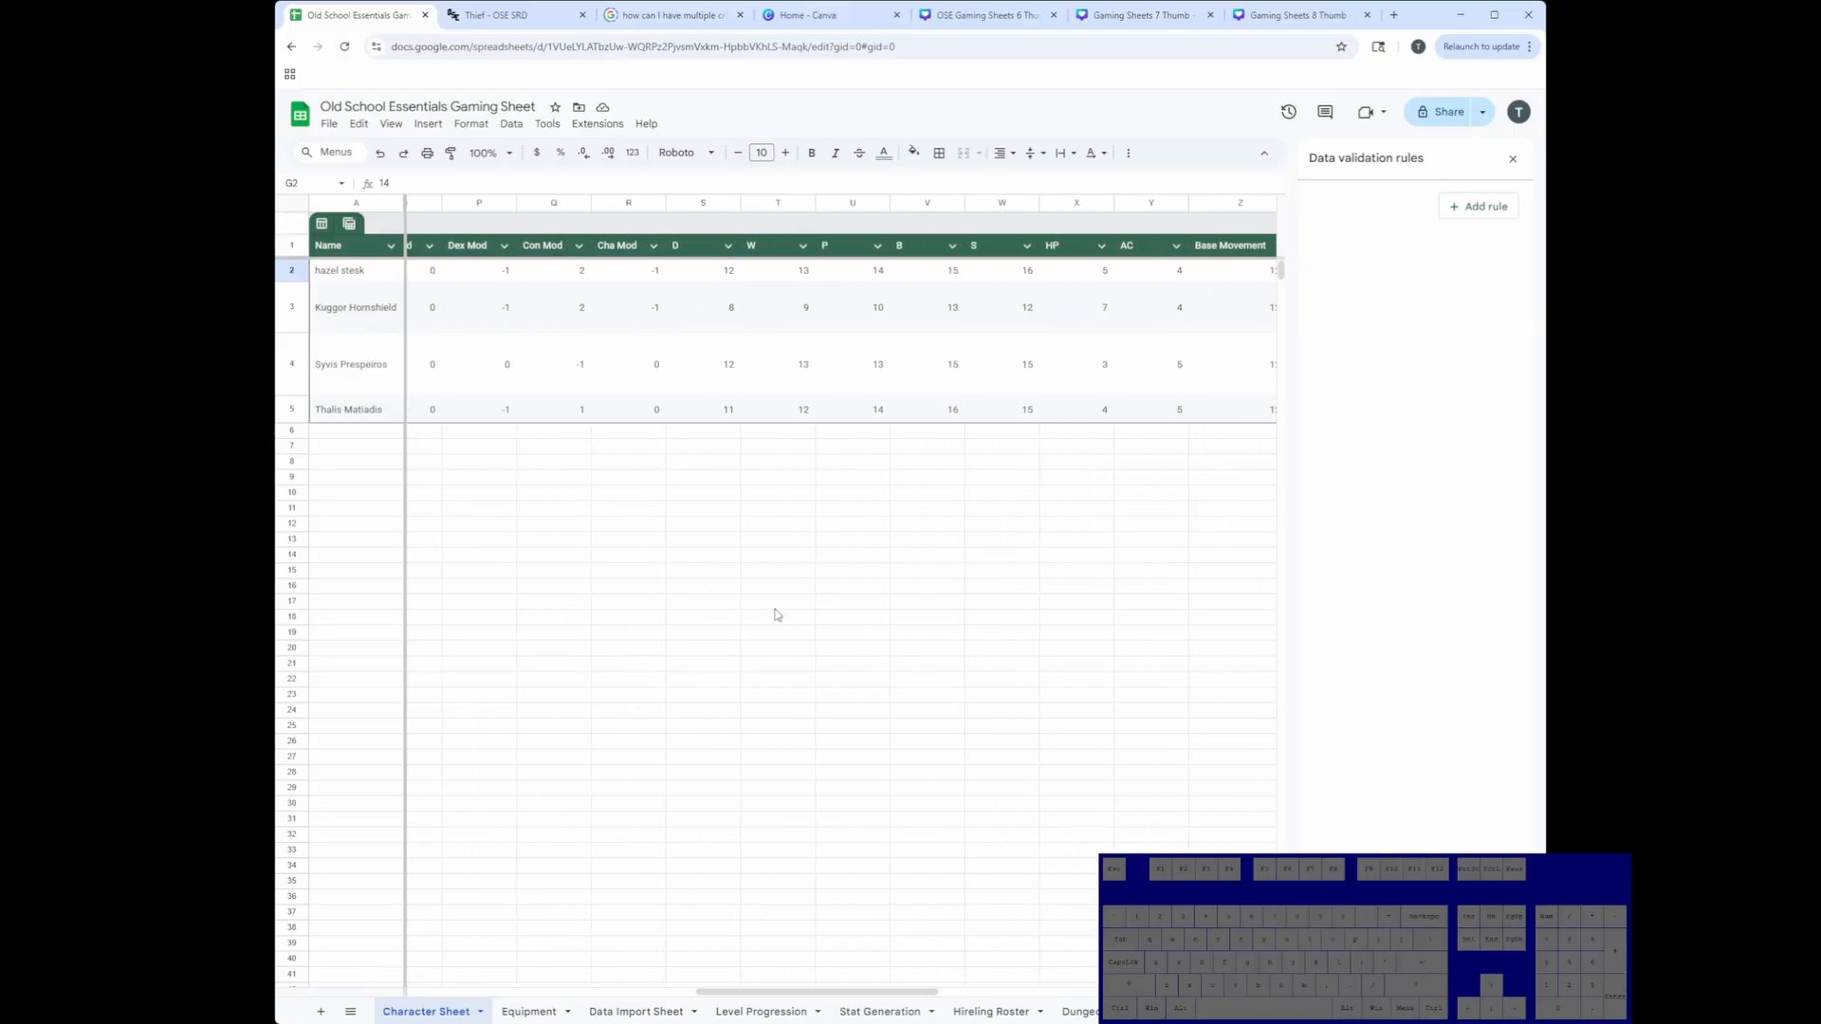
pyautogui.click(708, 277)
pyautogui.click(696, 250)
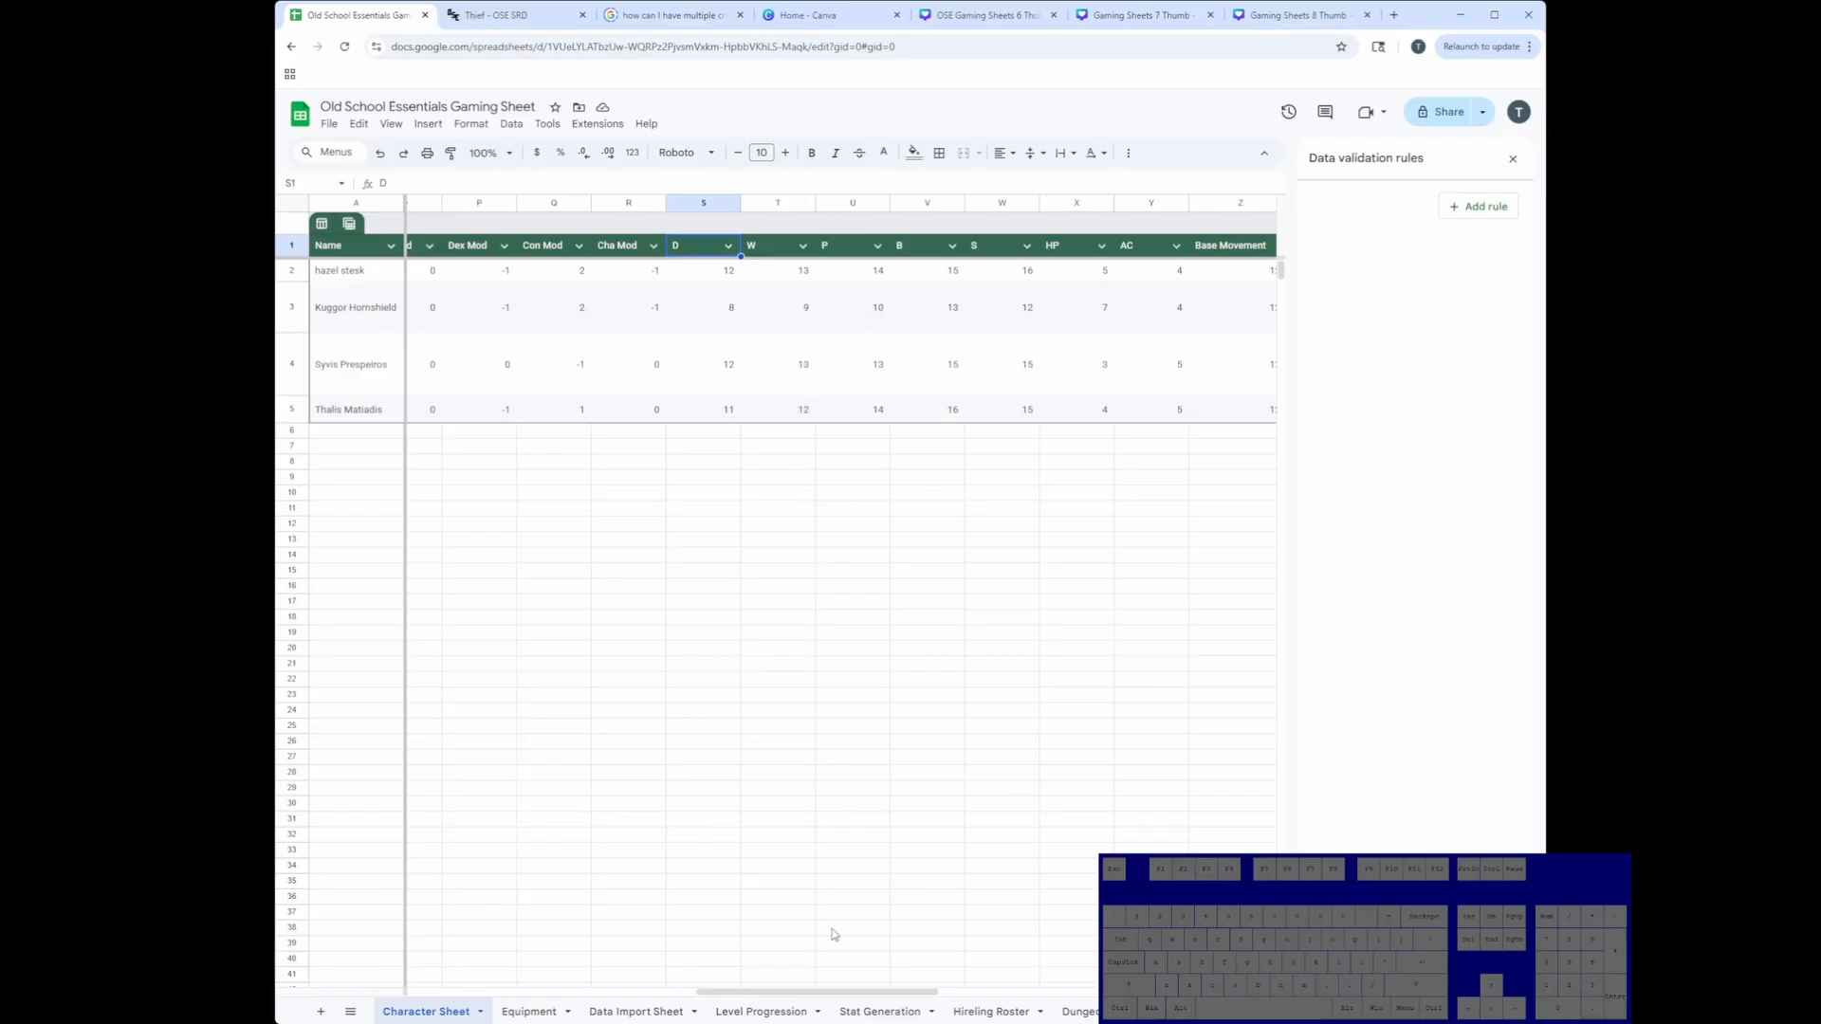
pyautogui.moveTo(835, 991); pyautogui.dragTo(1073, 991)
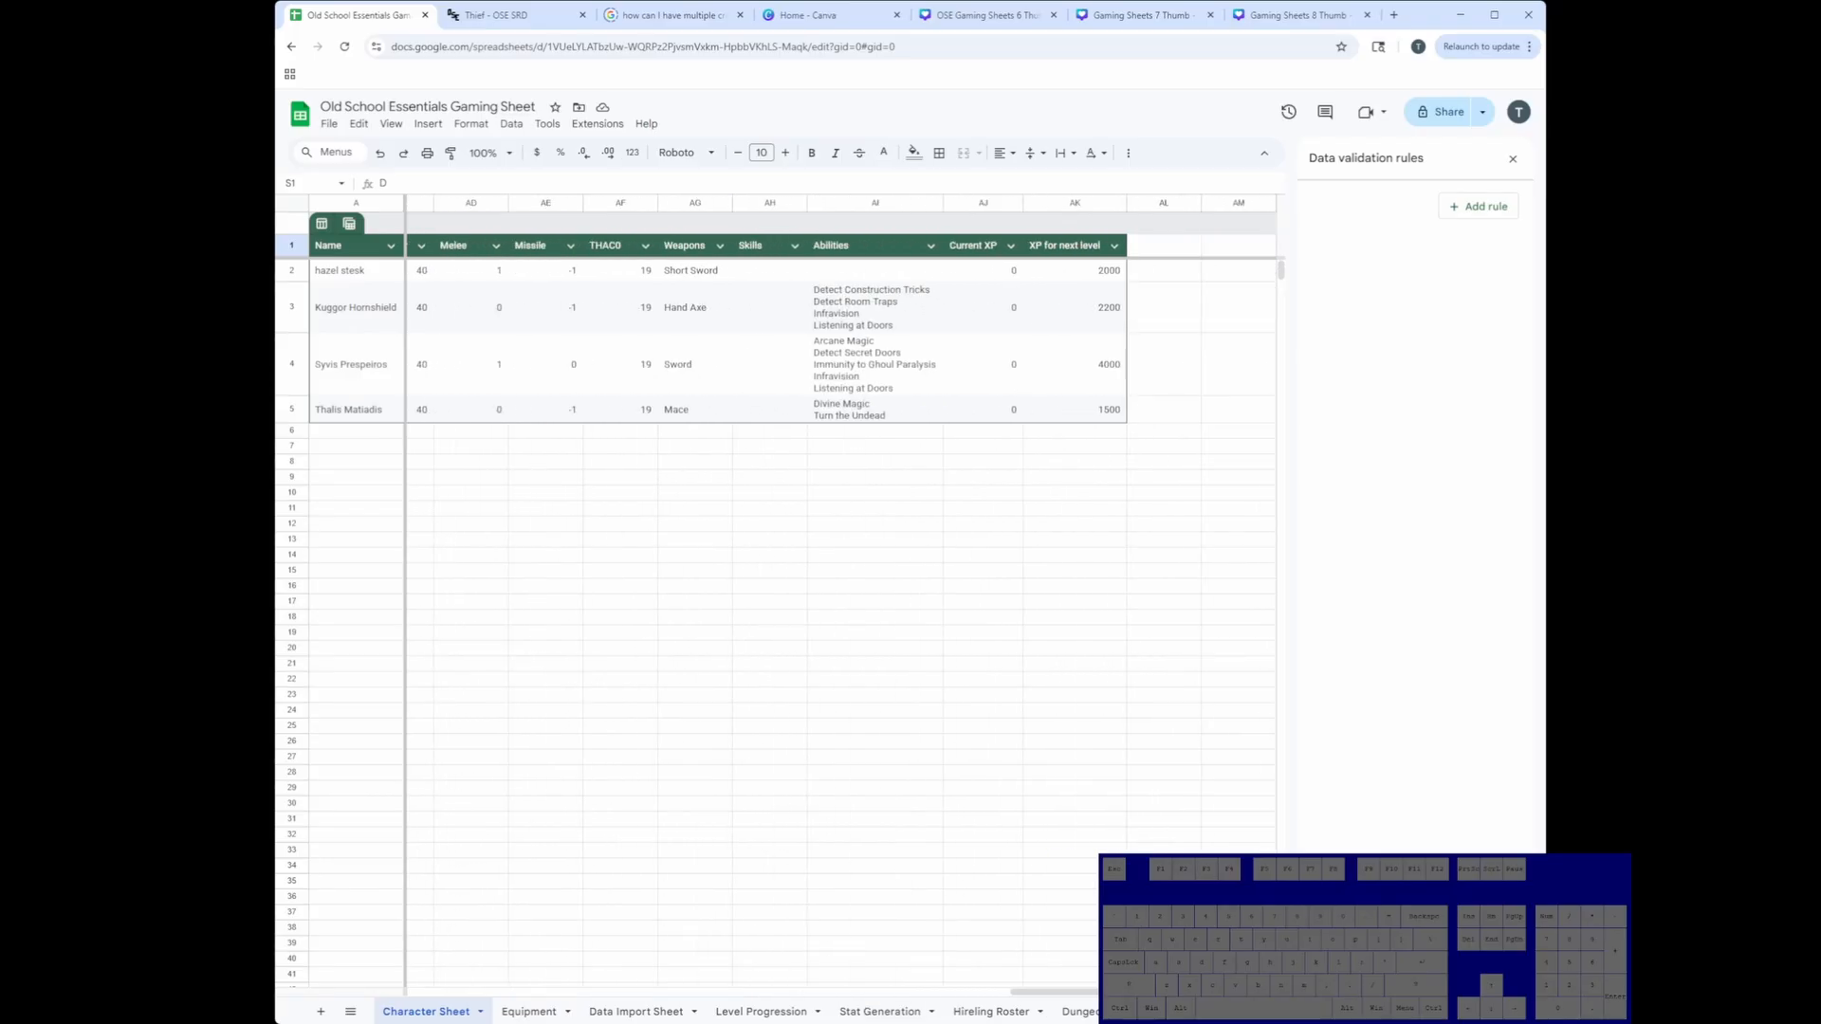
pyautogui.moveTo(1094, 273); pyautogui.dragTo(1089, 408)
pyautogui.click(1093, 275)
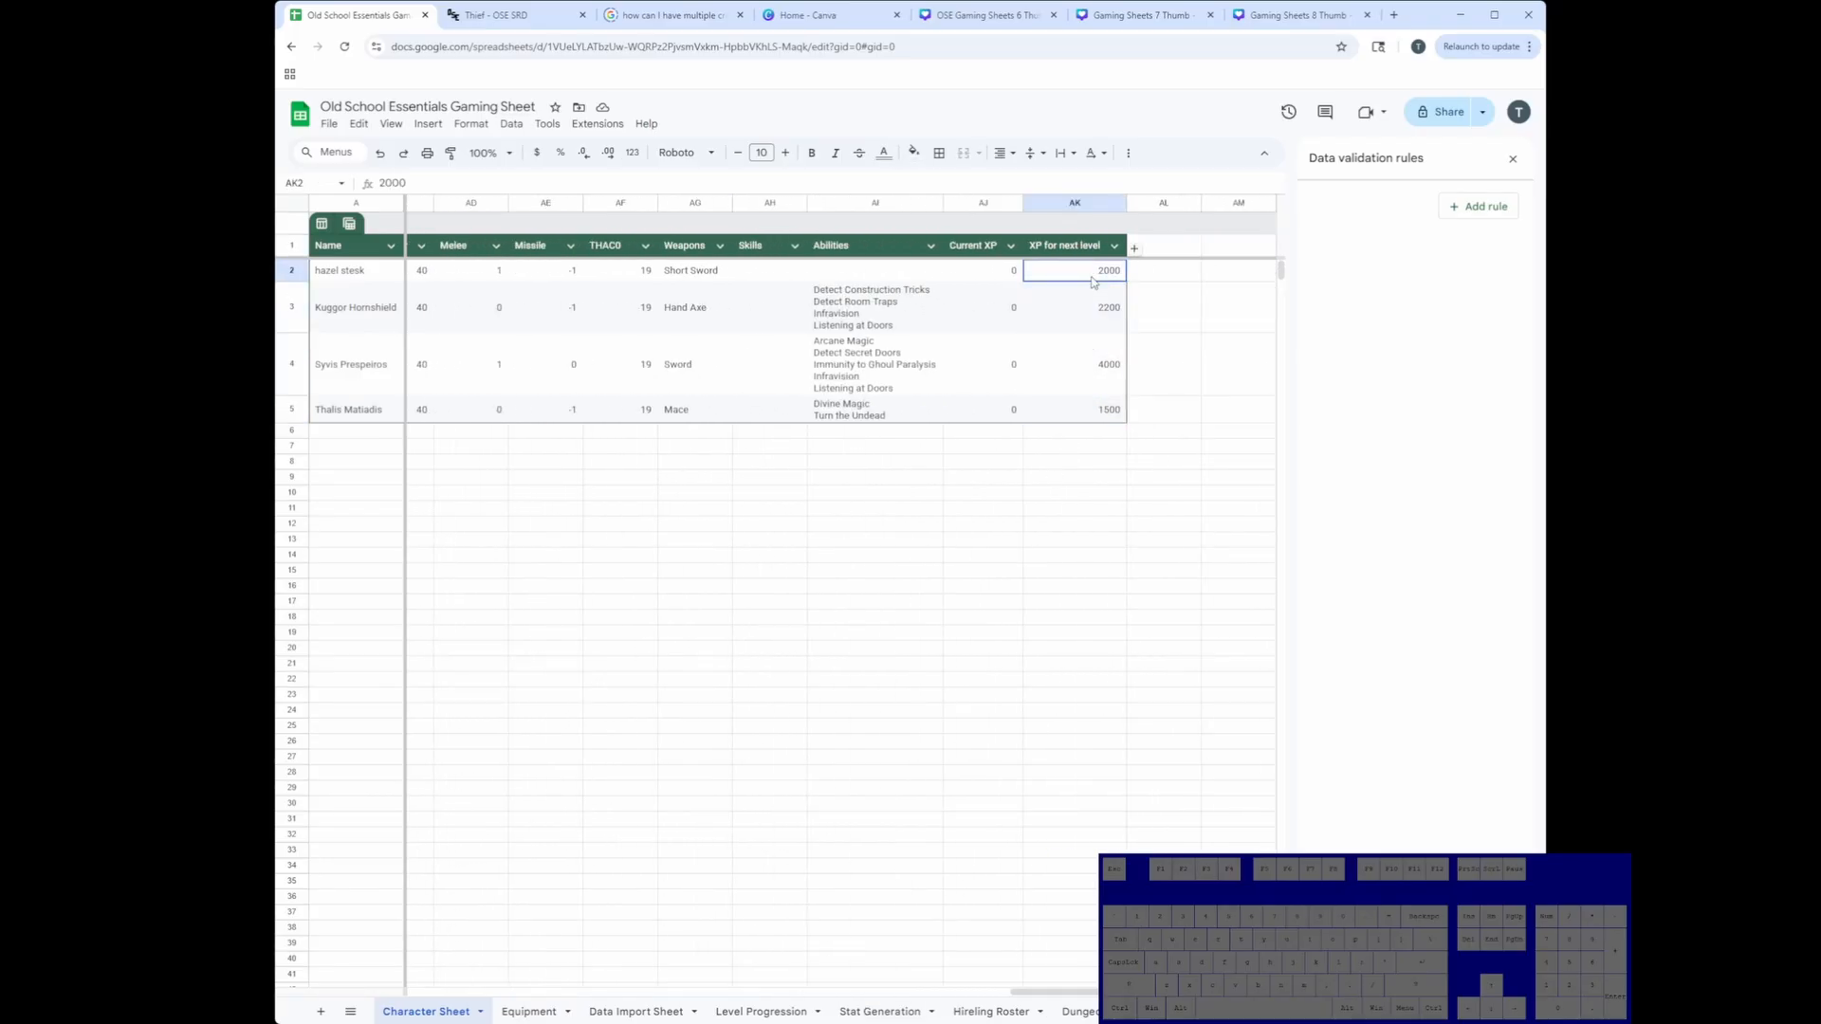
pyautogui.moveTo(1093, 281); pyautogui.dragTo(1093, 427)
pyautogui.click(1081, 275)
pyautogui.moveTo(1070, 992); pyautogui.dragTo(510, 969)
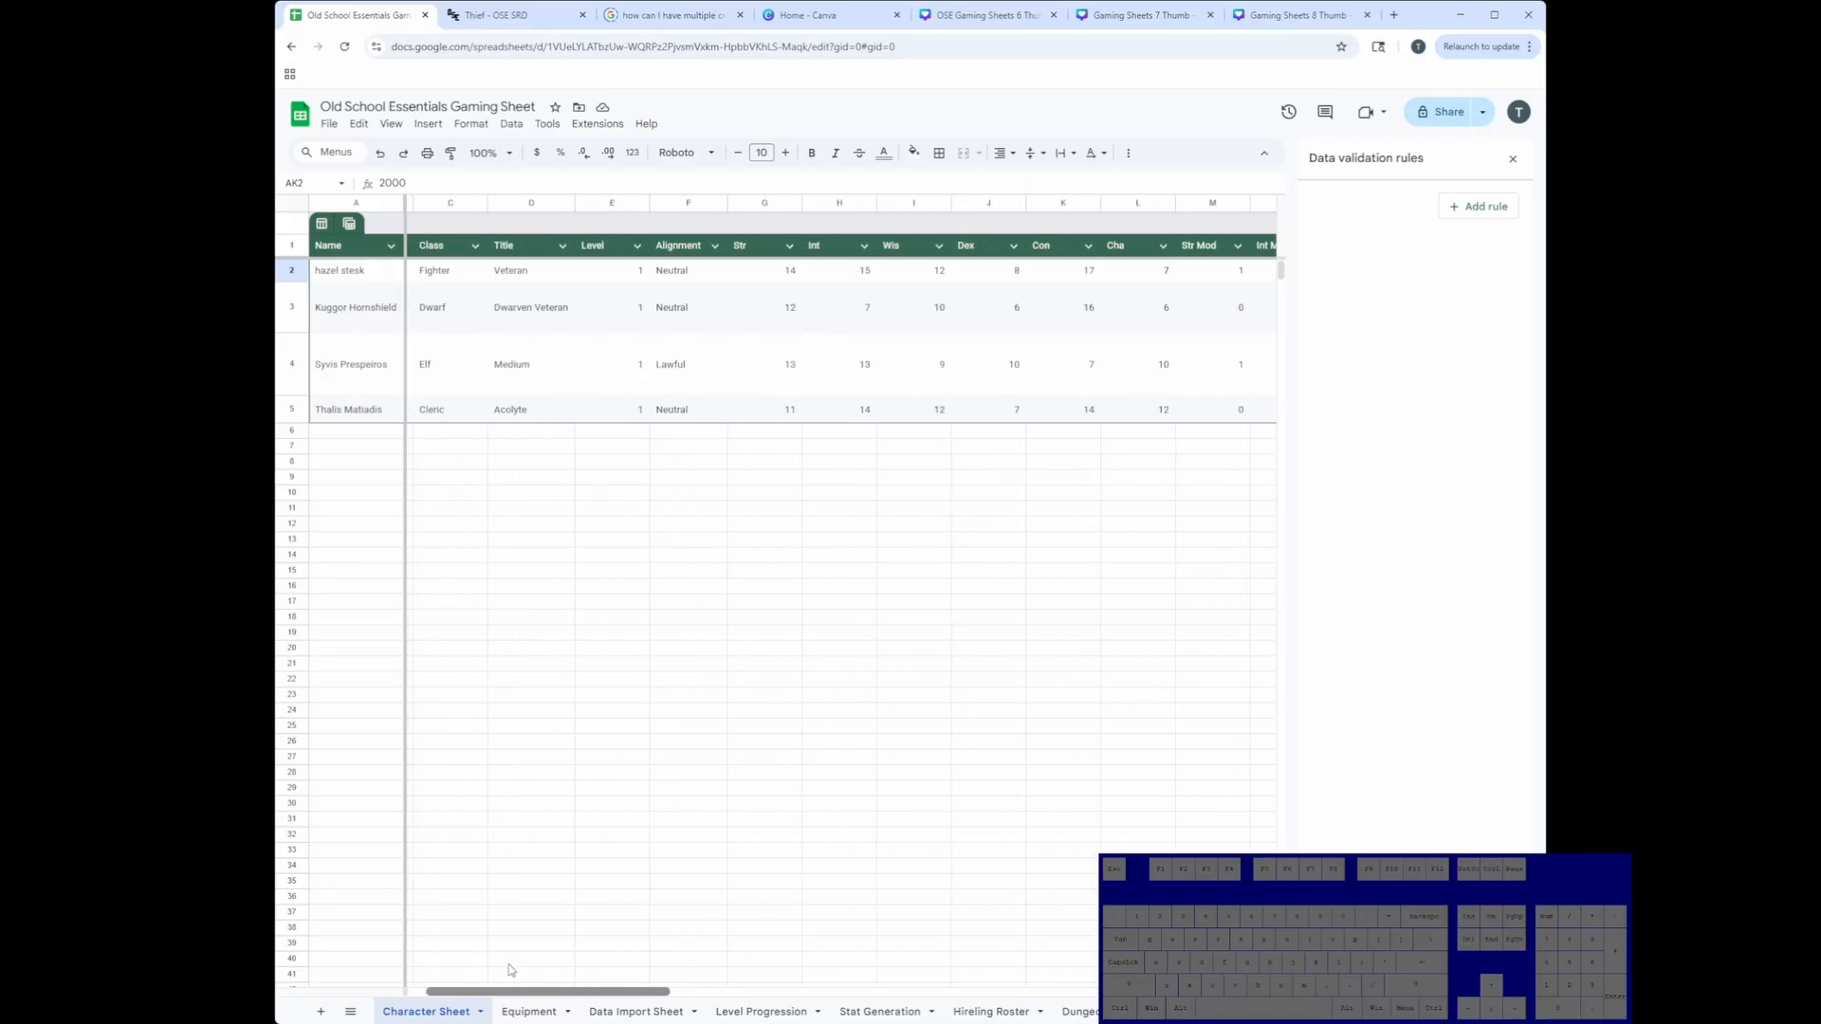
# Step: Paste the LevelProgression FILTER formula into the first character's D save cell S2 and set its class reference to C$2
pyautogui.hscroll(5, 510, 969)
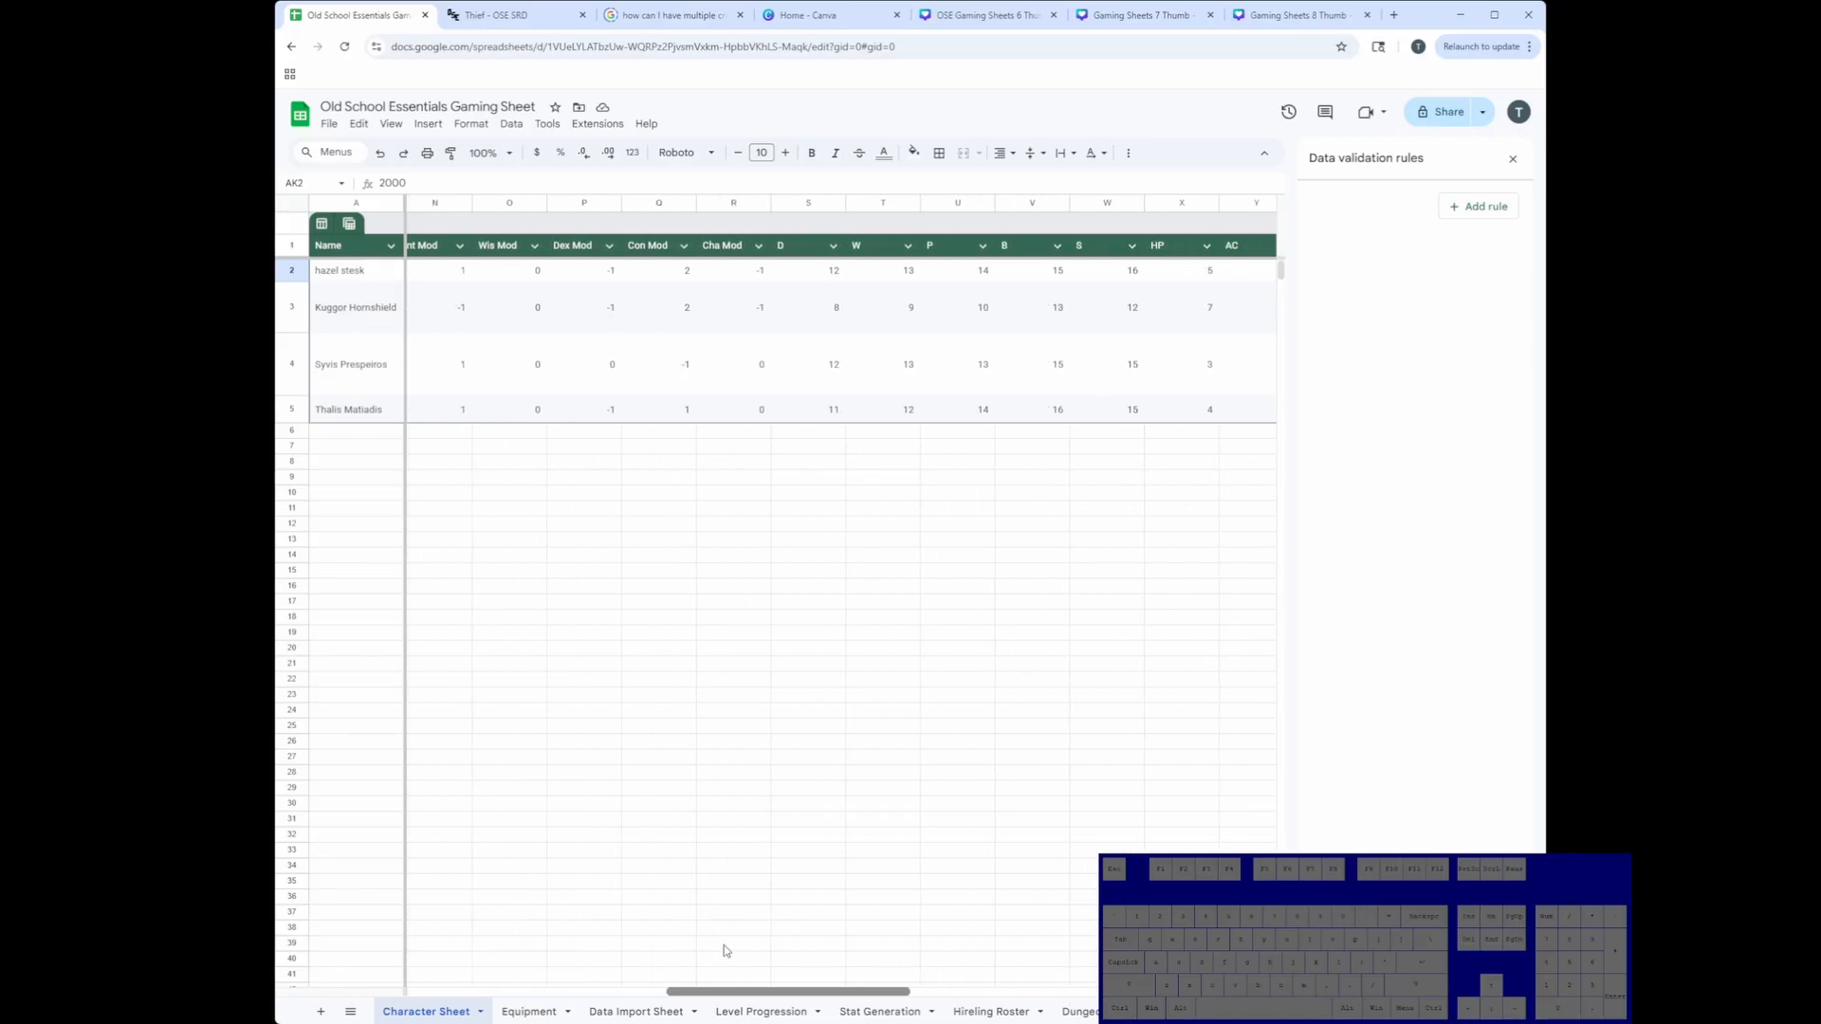
pyautogui.click(801, 279)
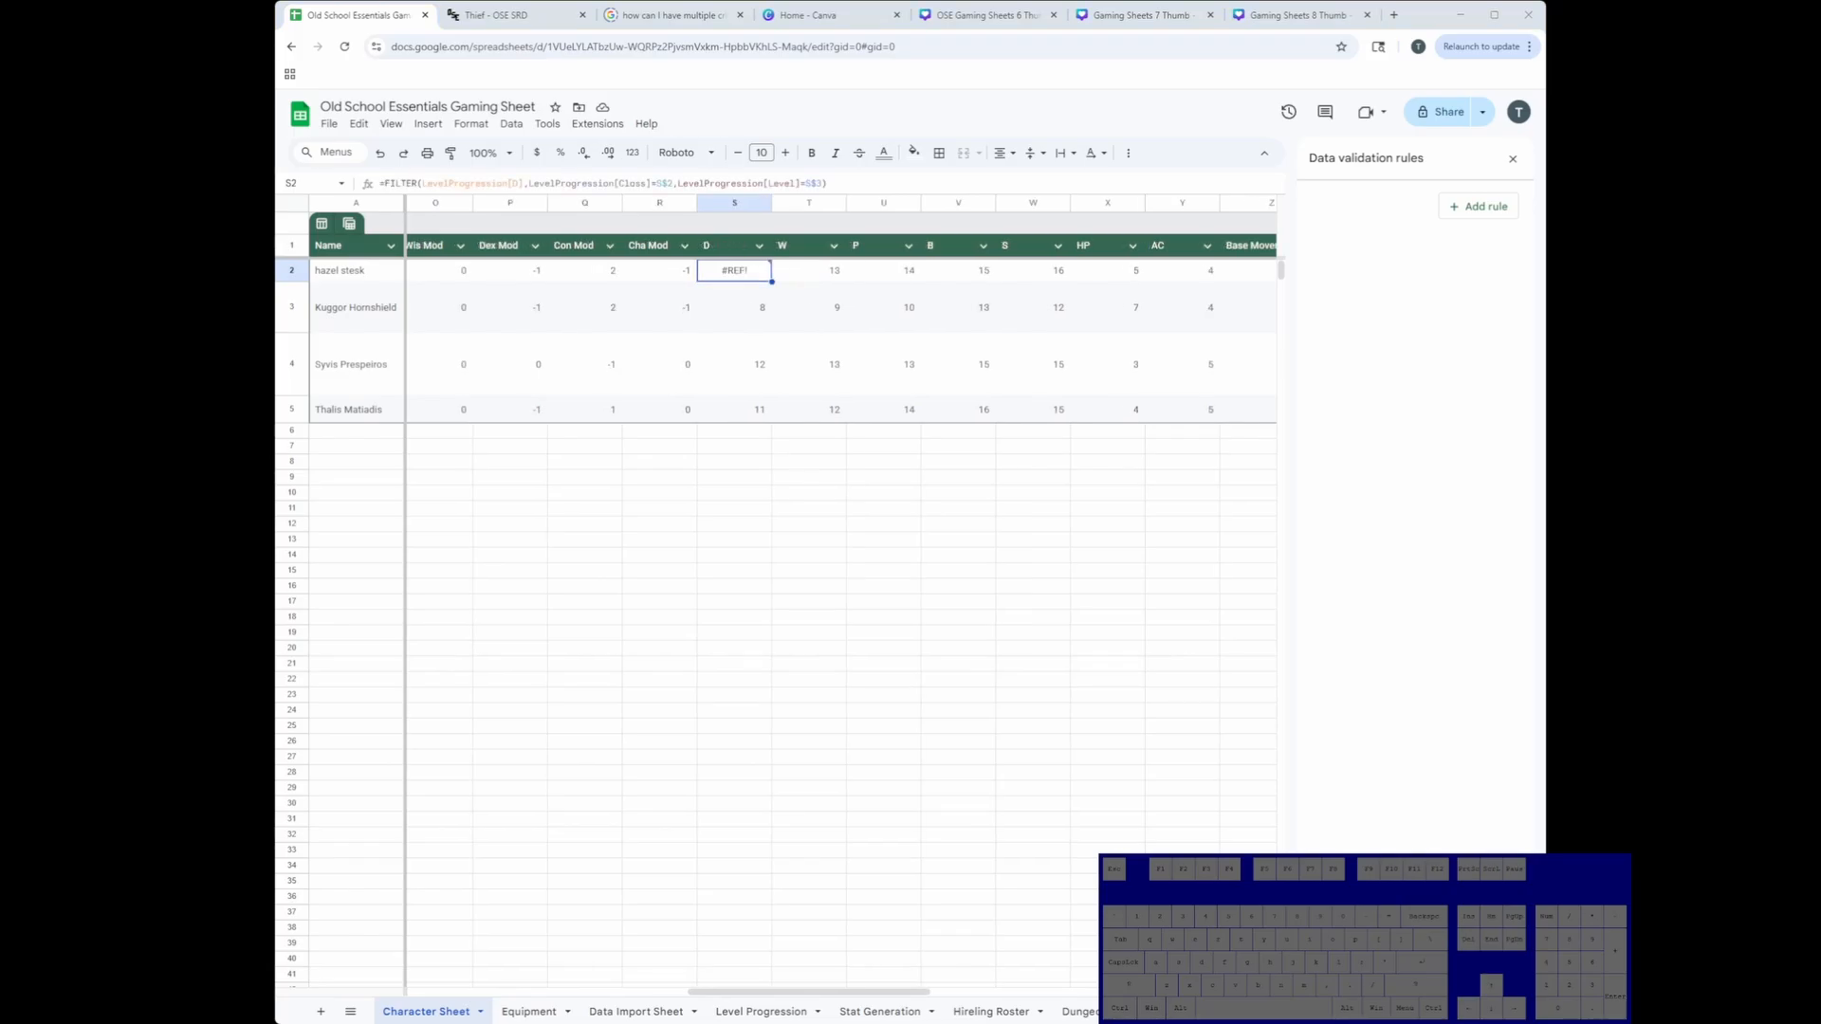
pyautogui.click(441, 184)
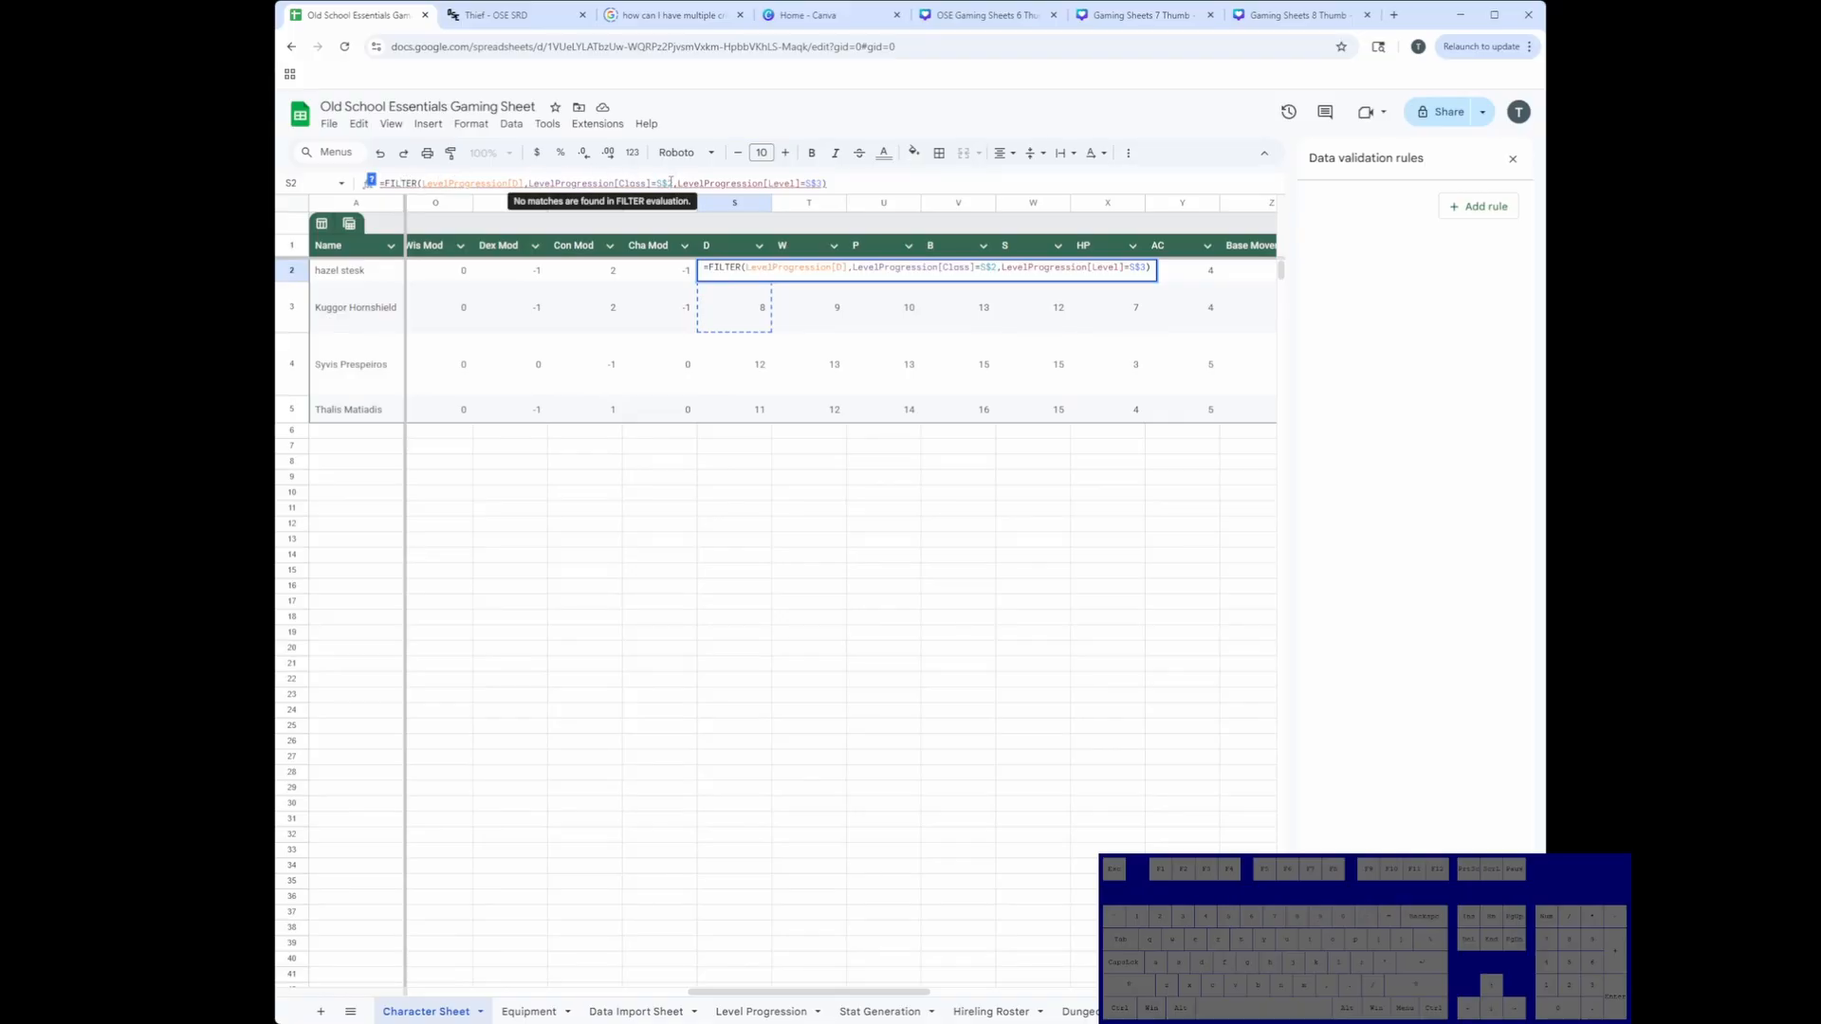
pyautogui.moveTo(667, 182); pyautogui.dragTo(675, 183)
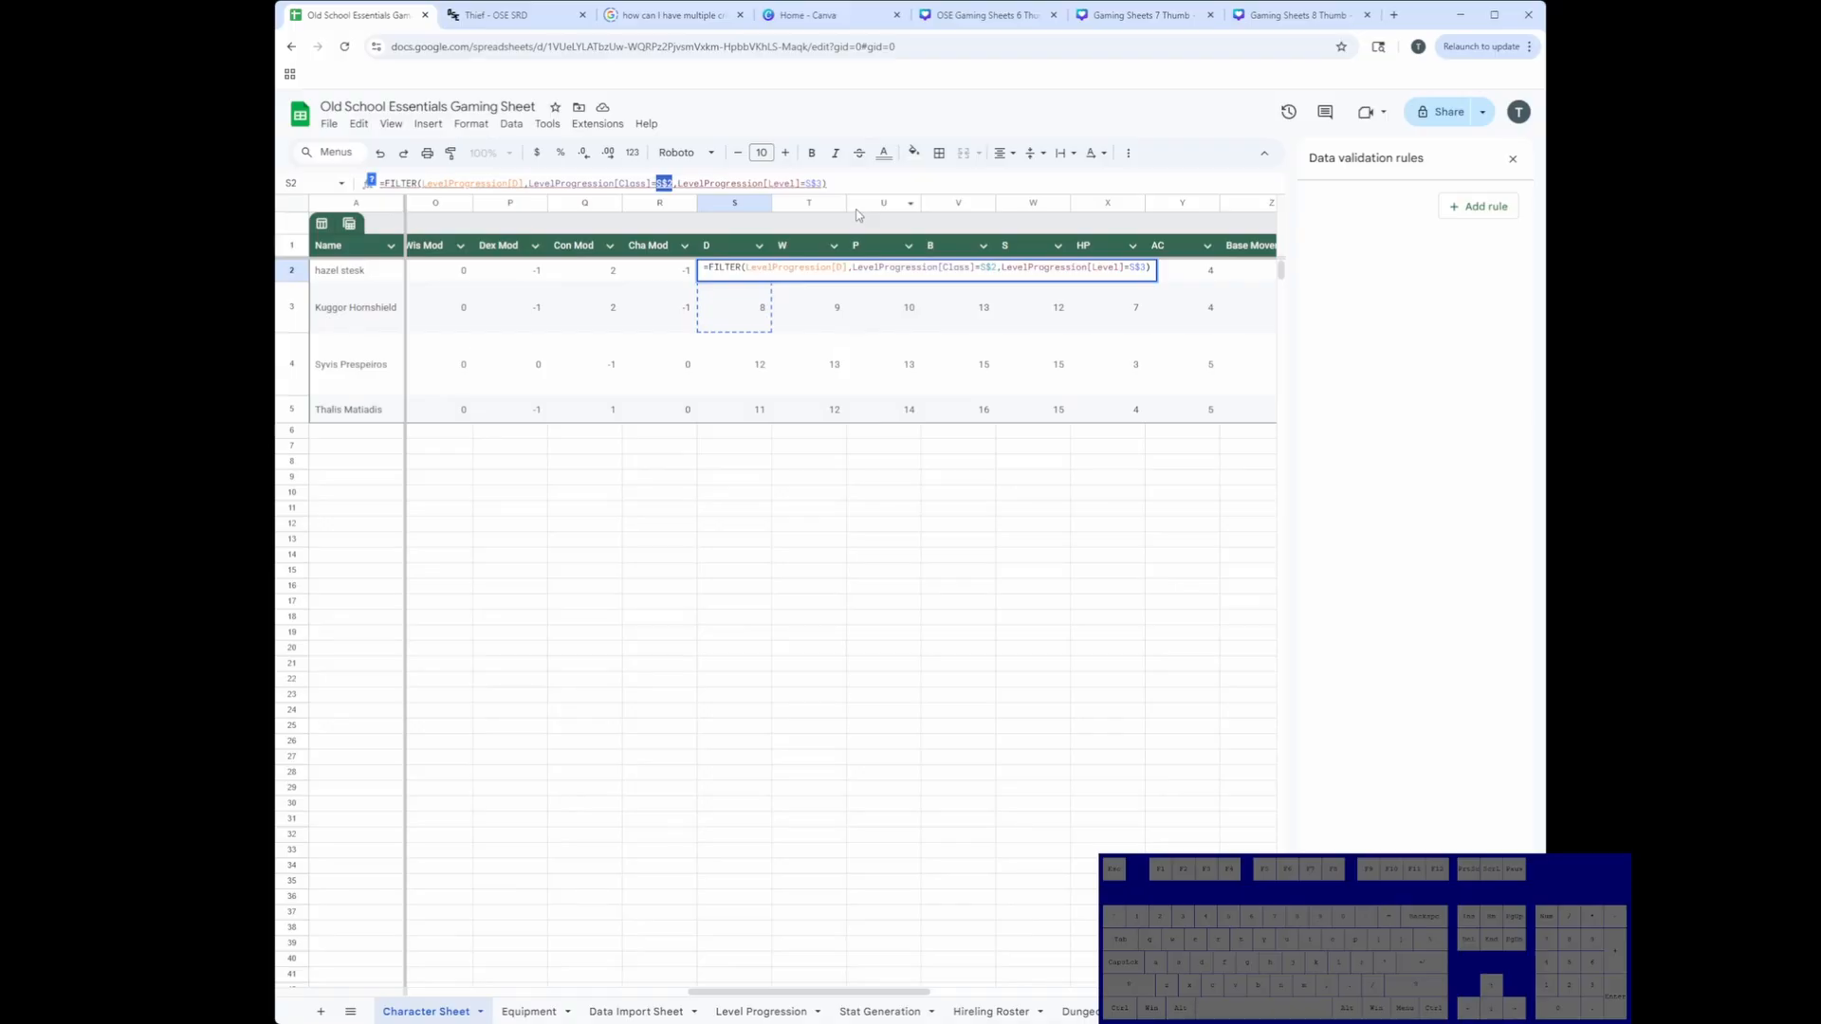
pyautogui.press('BackSpace')
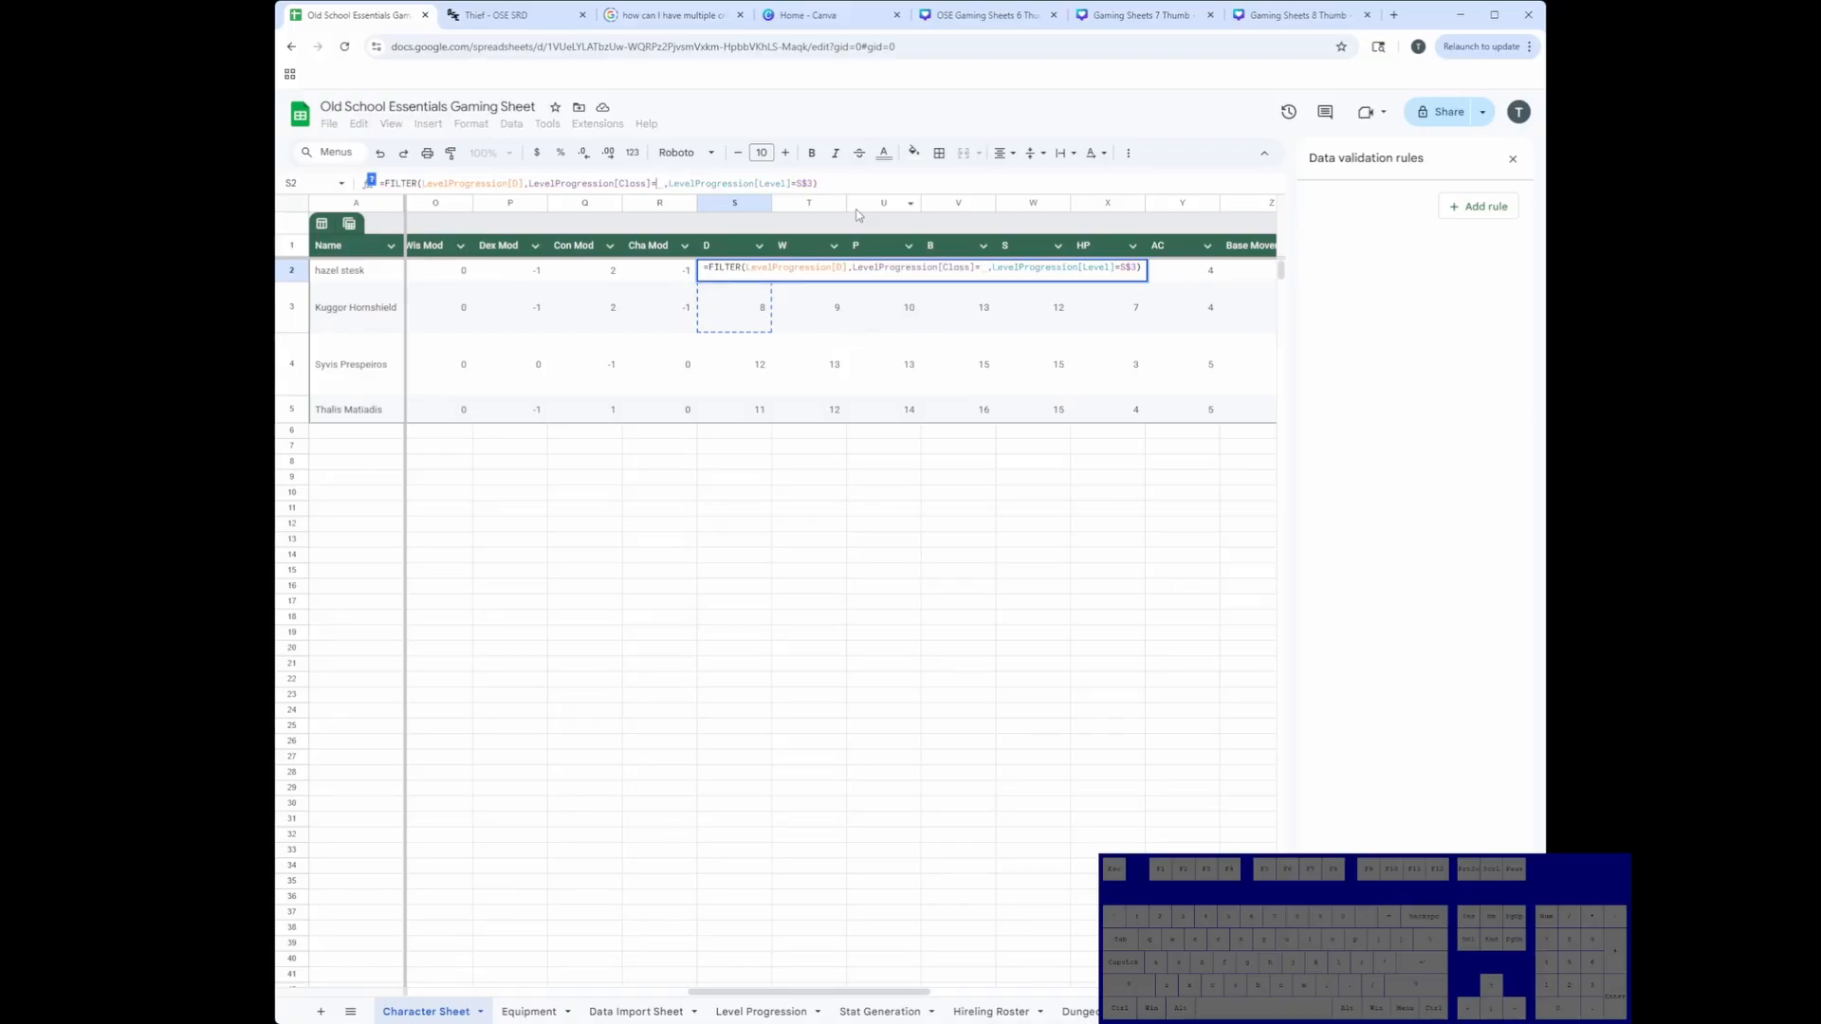
pyautogui.write('C$2')
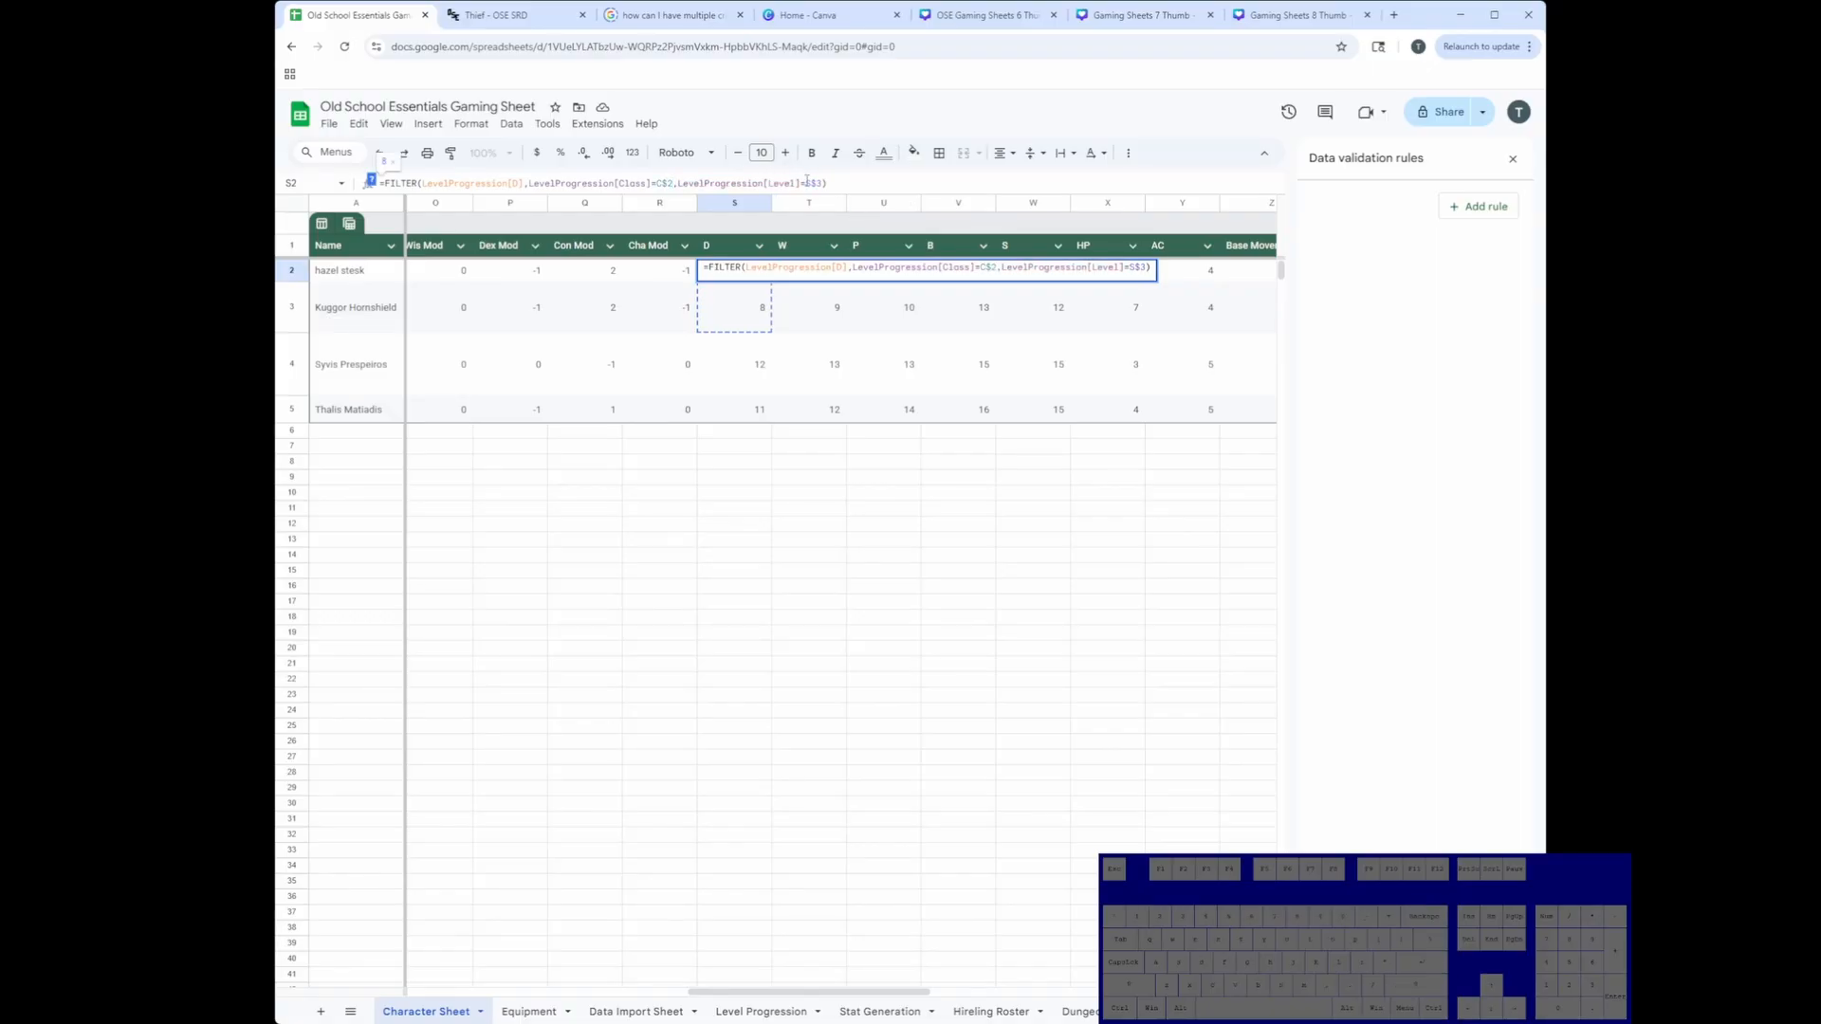
# Step: Set the level reference in the S2 lookup formula to E$2
pyautogui.moveTo(755, 991); pyautogui.dragTo(630, 994)
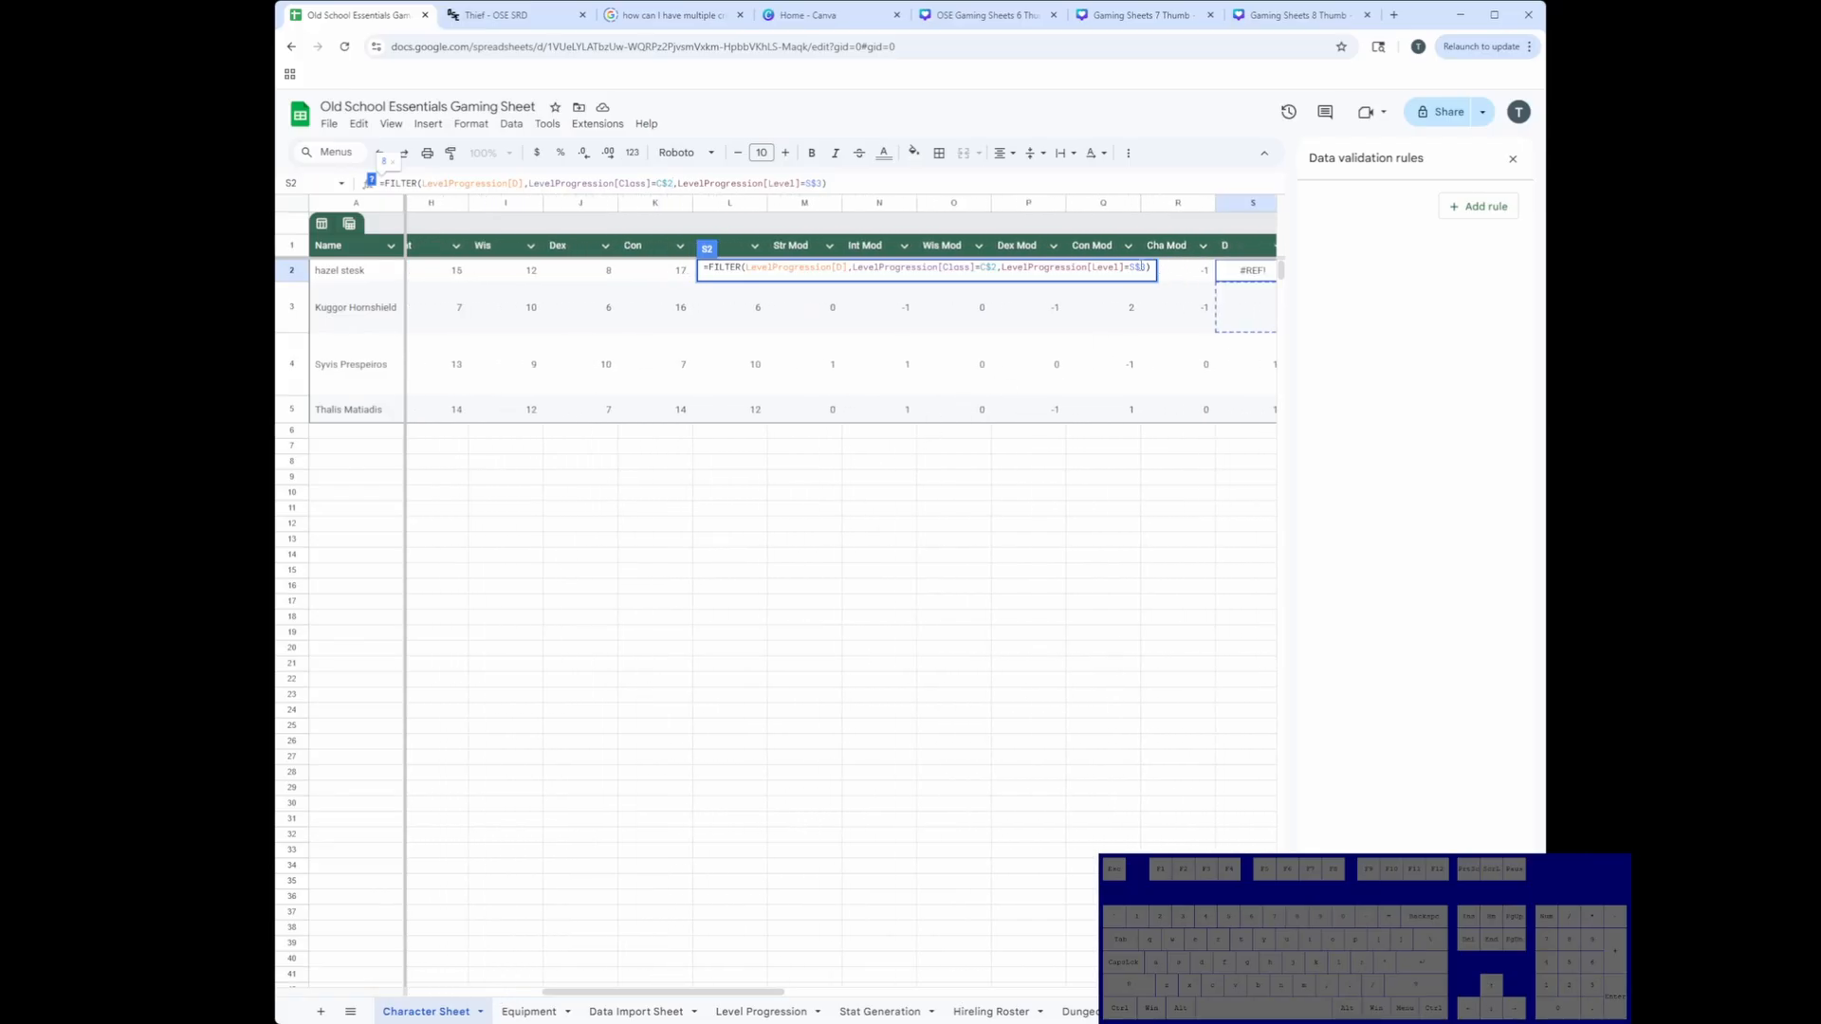
pyautogui.click(1136, 267)
pyautogui.press('BackSpace')
pyautogui.write('E')
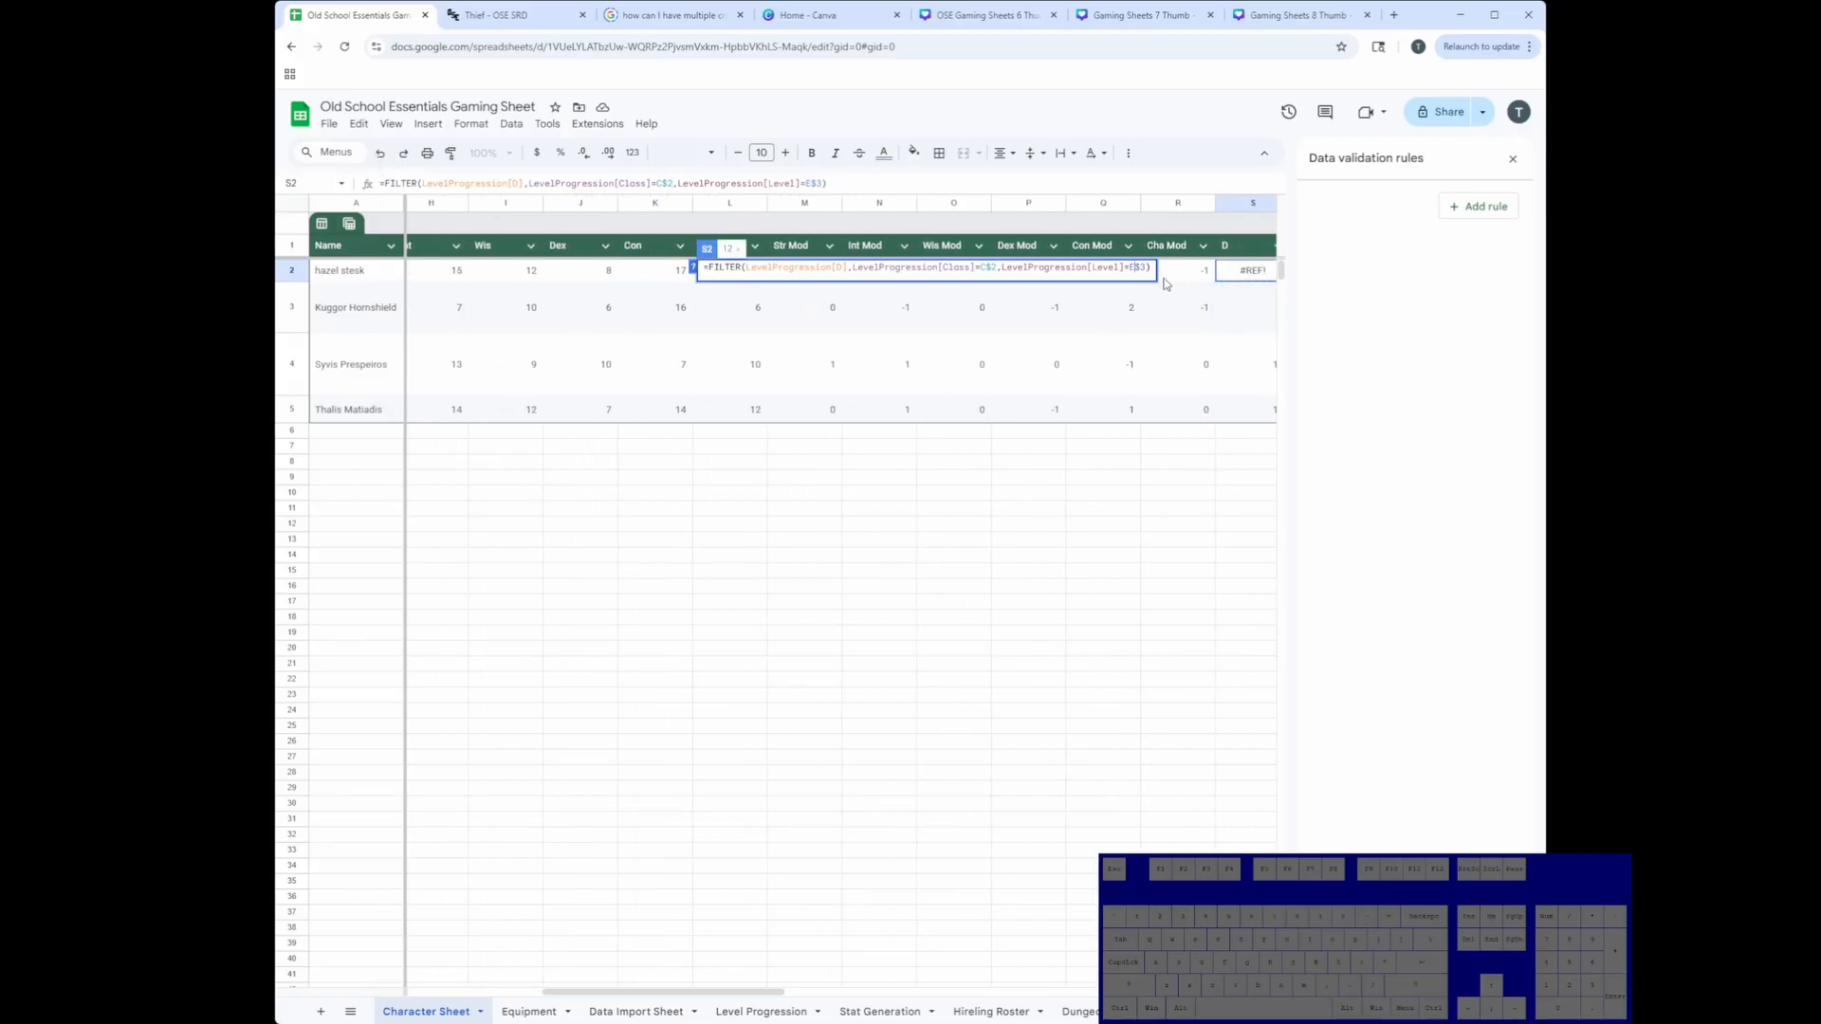
pyautogui.press('BackSpace')
pyautogui.write('2')
pyautogui.press('Return')
pyautogui.moveTo(925, 992); pyautogui.dragTo(937, 992)
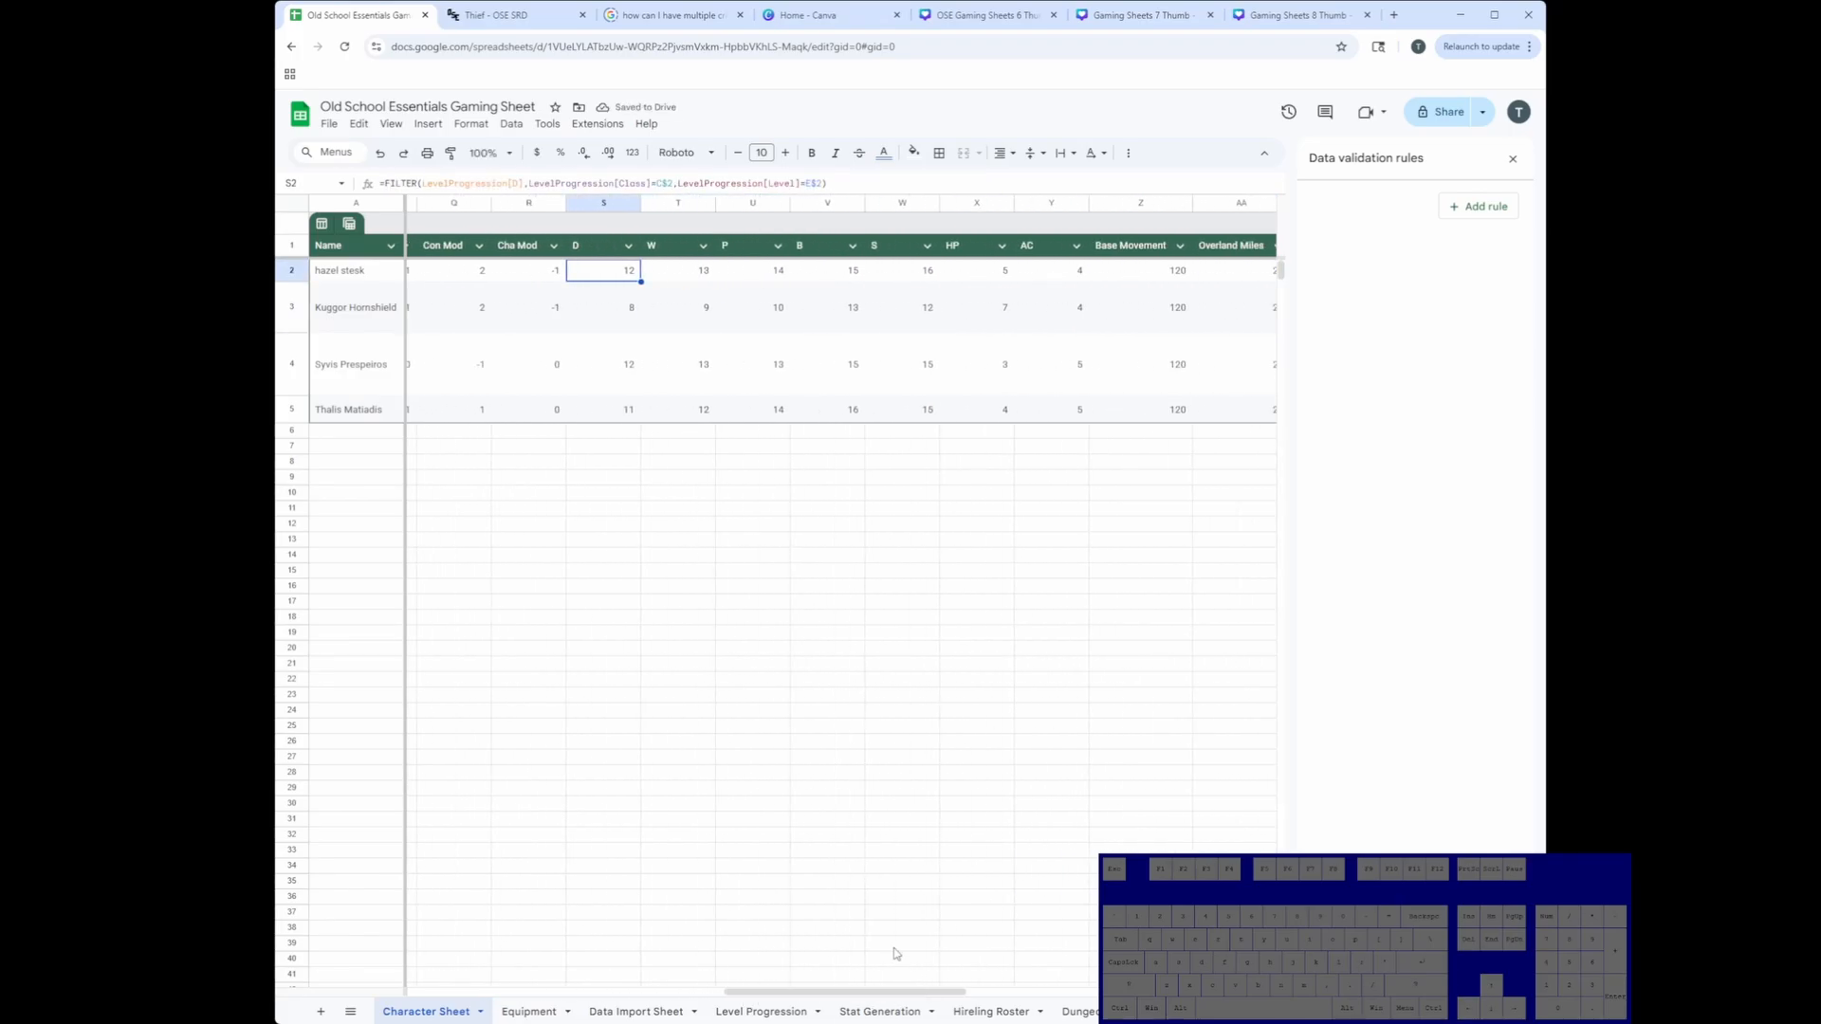
# Step: Try to copy the S2 lookup formula down to S3:S5 and across to T2:W2
pyautogui.hotkey('ctrl', 'c')
pyautogui.moveTo(611, 308); pyautogui.dragTo(595, 420)
pyautogui.hotkey('ctrl', 'v')
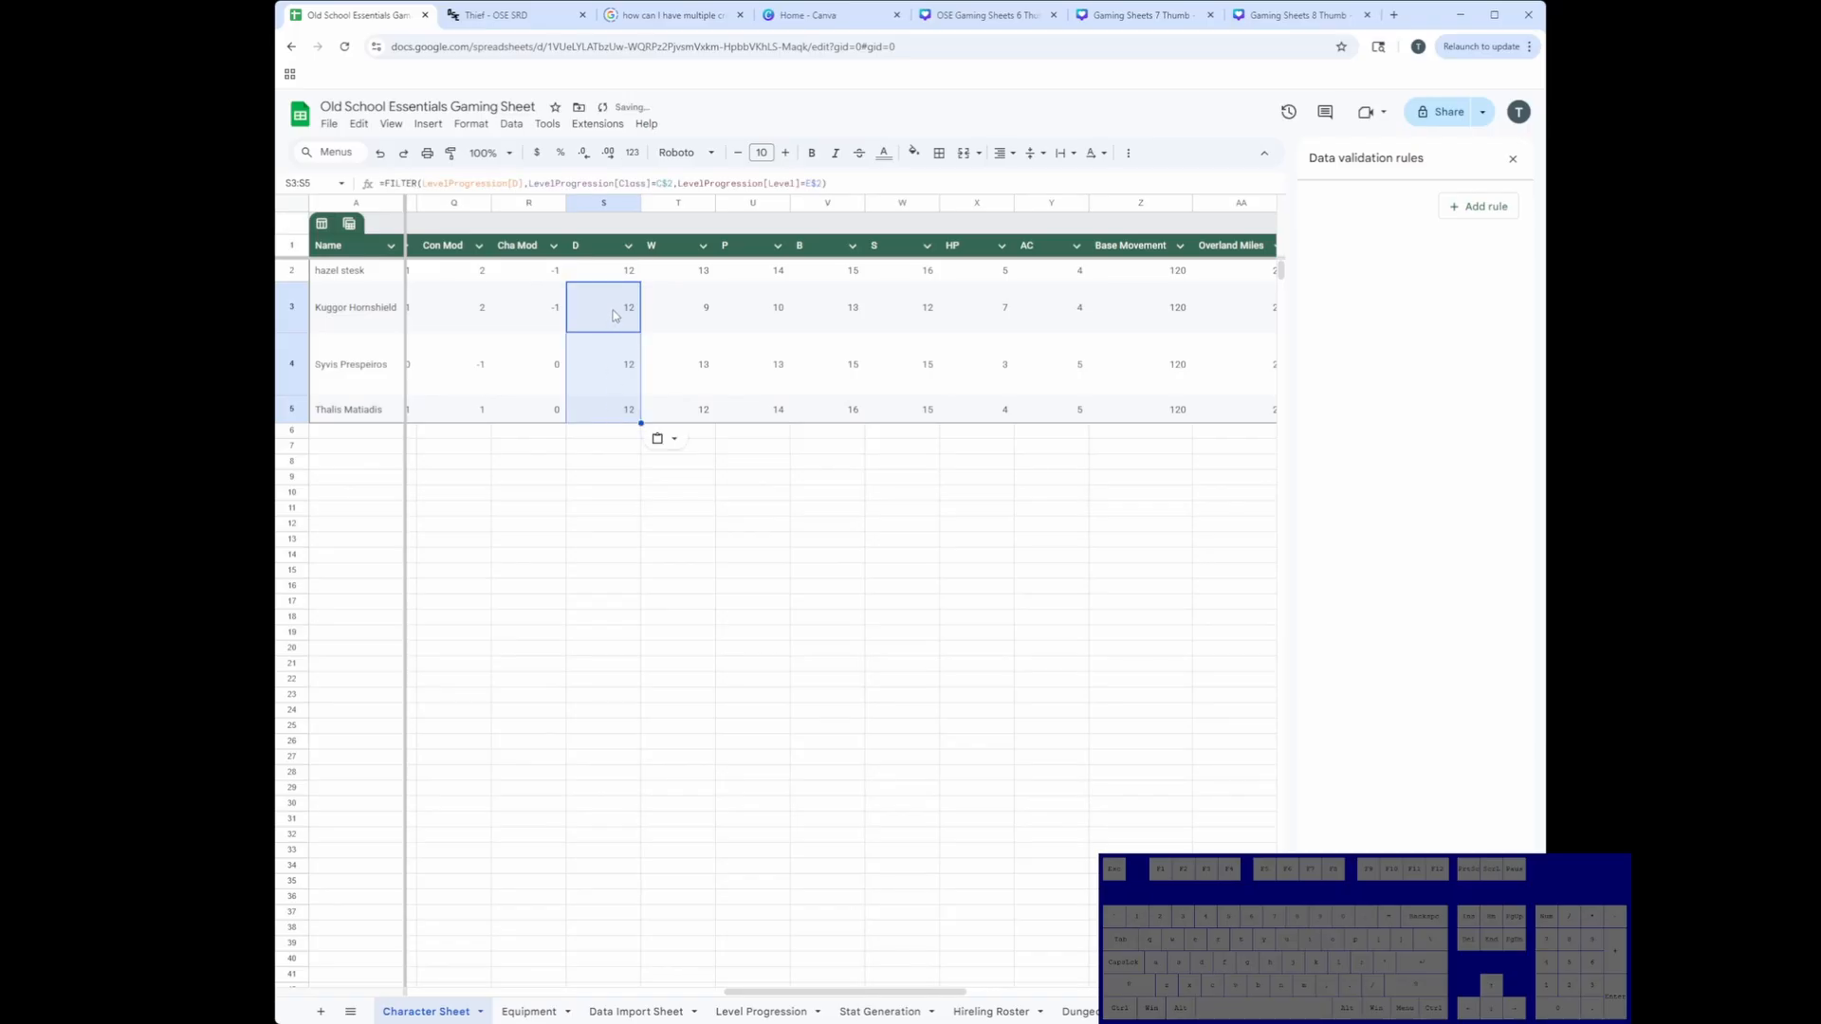
pyautogui.click(690, 274)
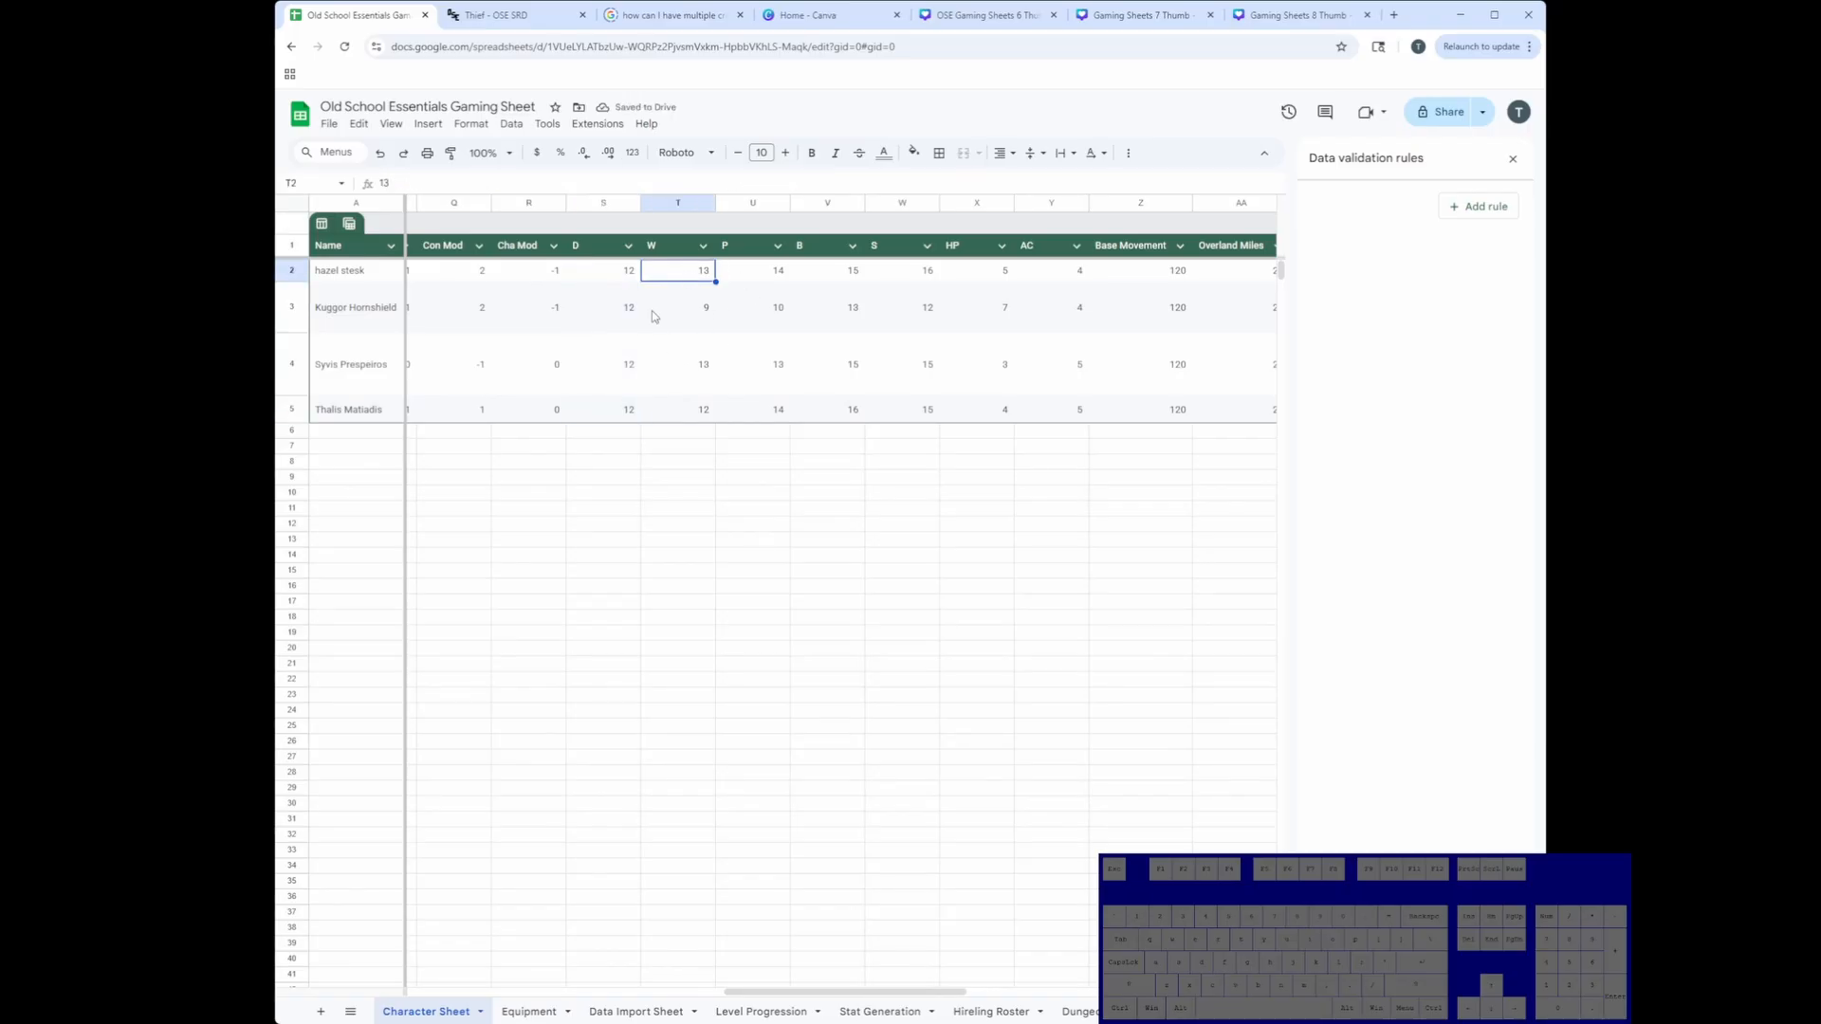
pyautogui.click(626, 273)
pyautogui.hotkey('ctrl', 'c')
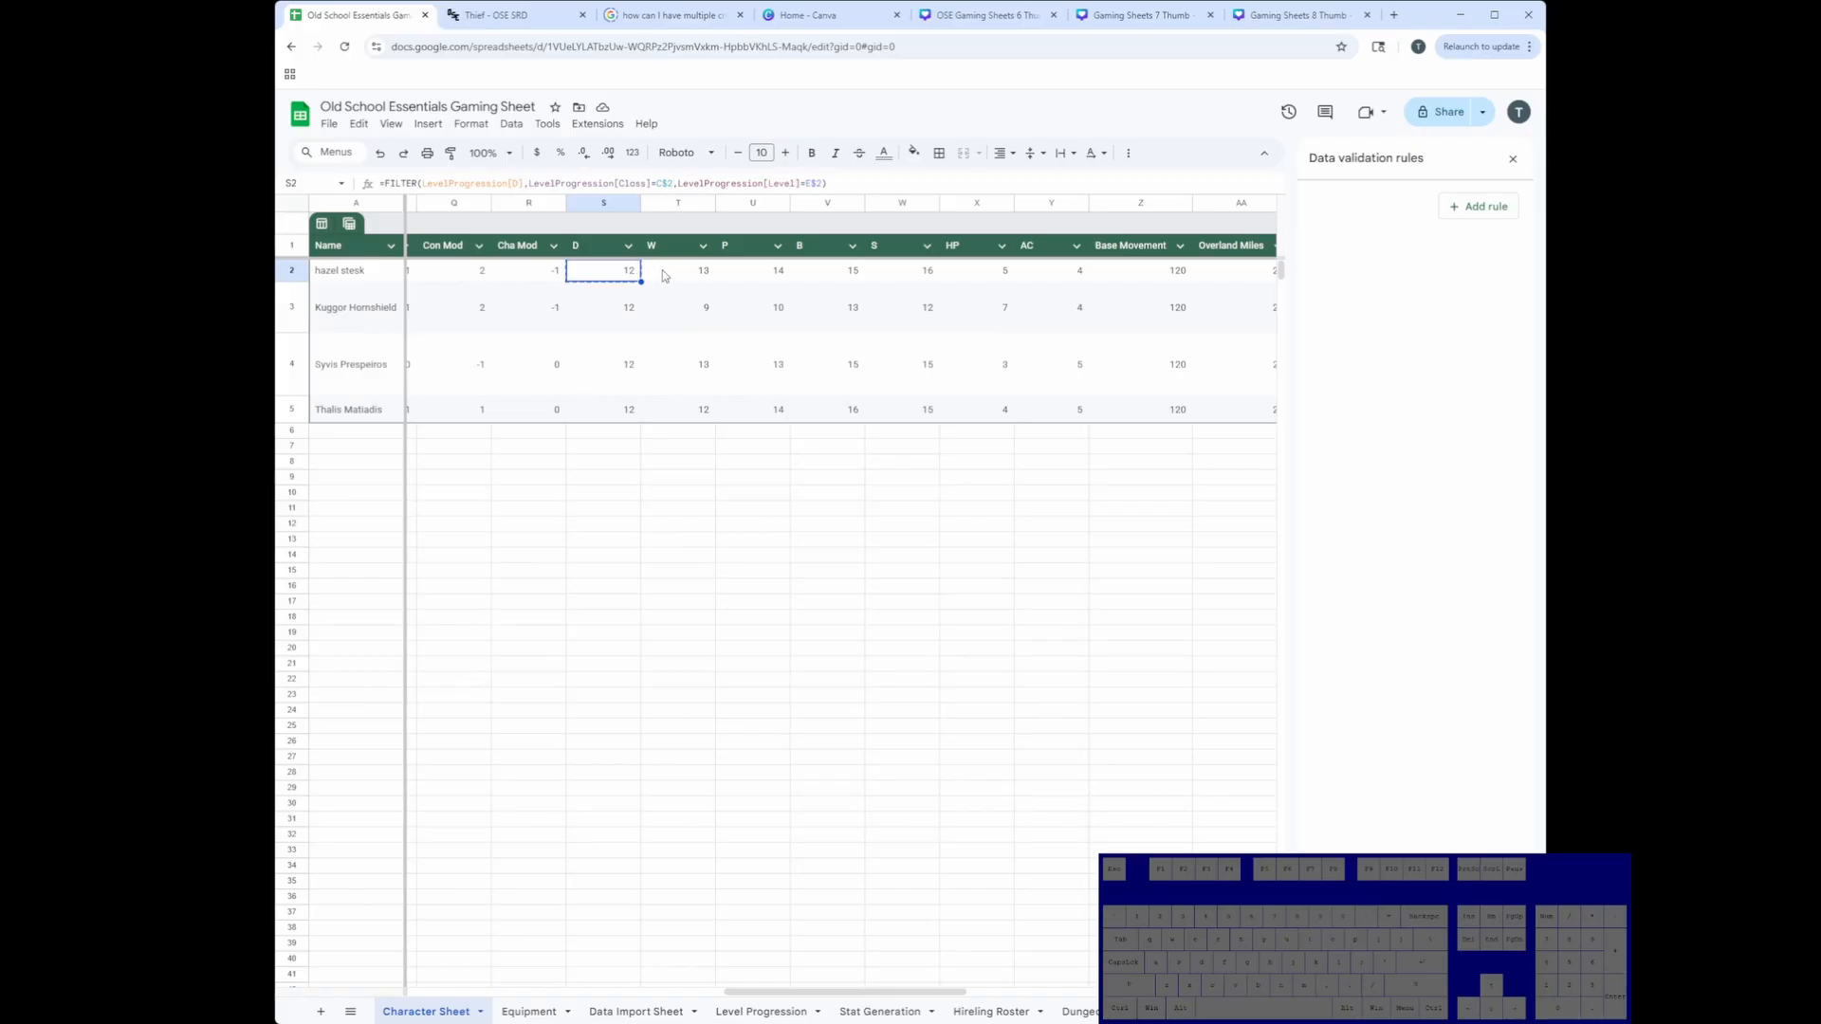
pyautogui.moveTo(675, 274); pyautogui.dragTo(903, 278)
pyautogui.hotkey('ctrl', 'v')
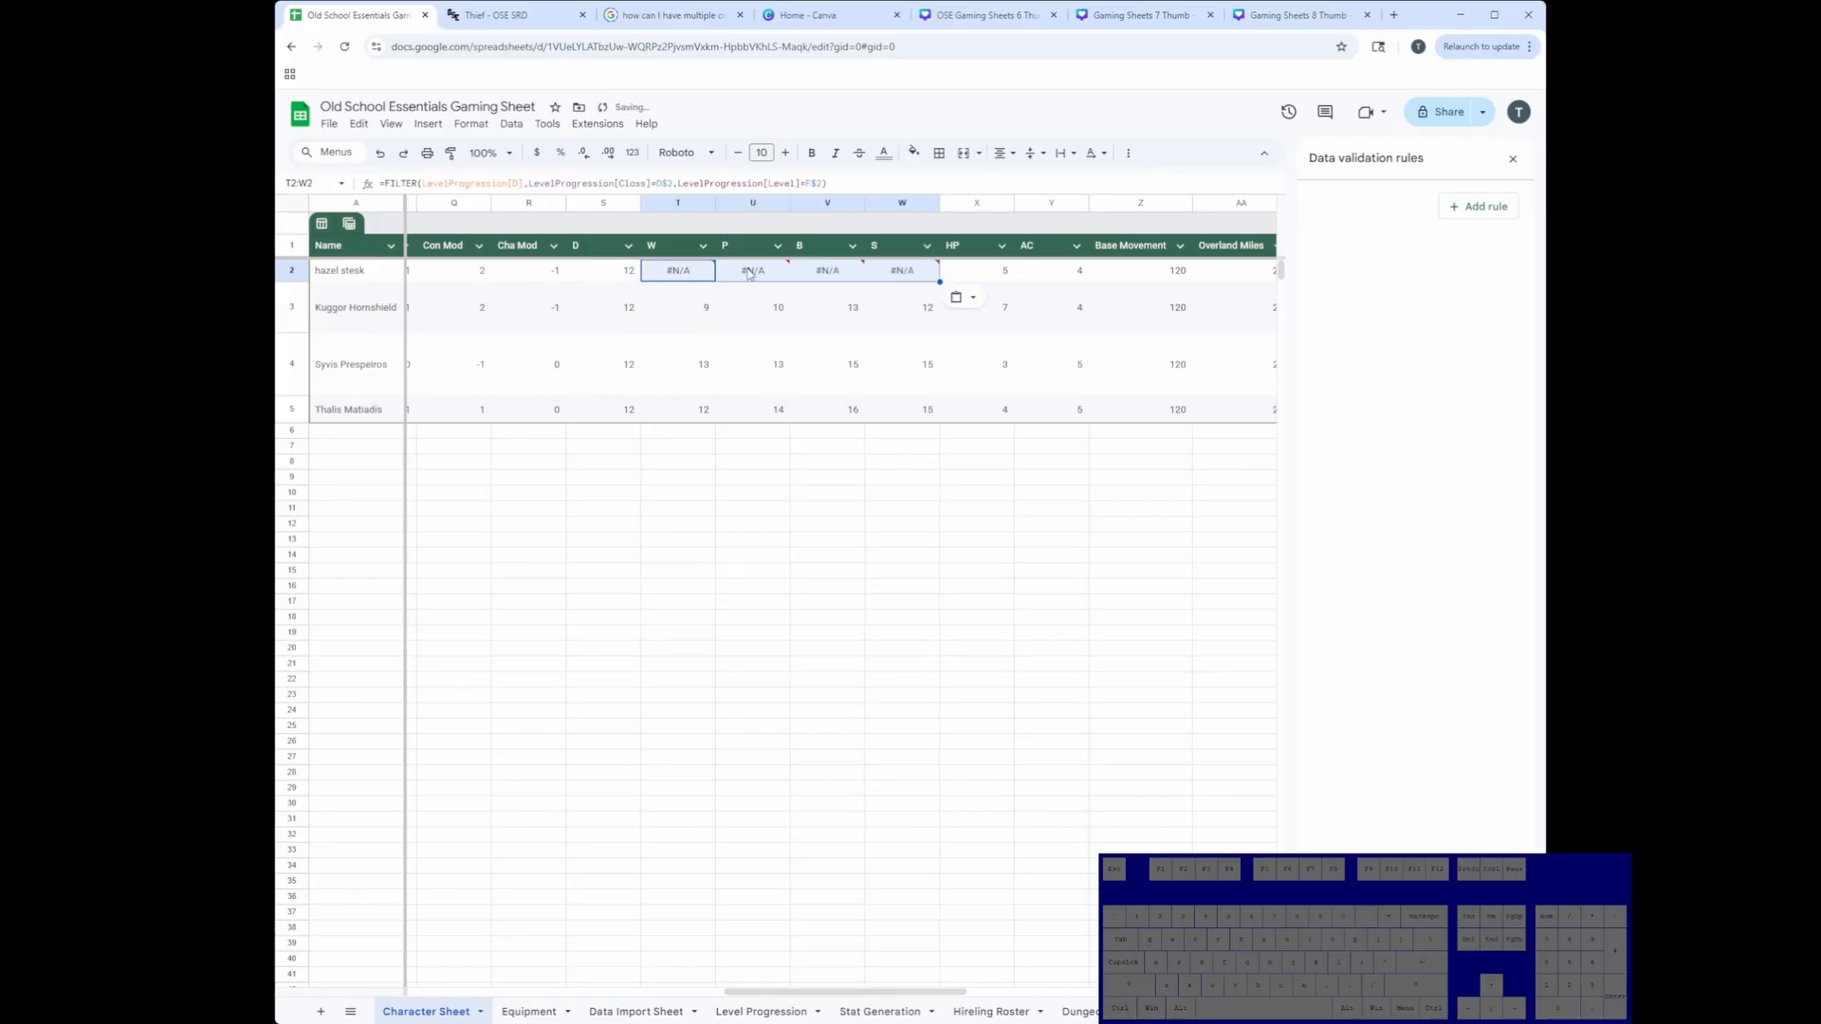
# Step: Change the references in the S2 lookup formula to $C2 for the class and $E2 for the level
pyautogui.hscroll(-5, 887, 283)
pyautogui.click(989, 277)
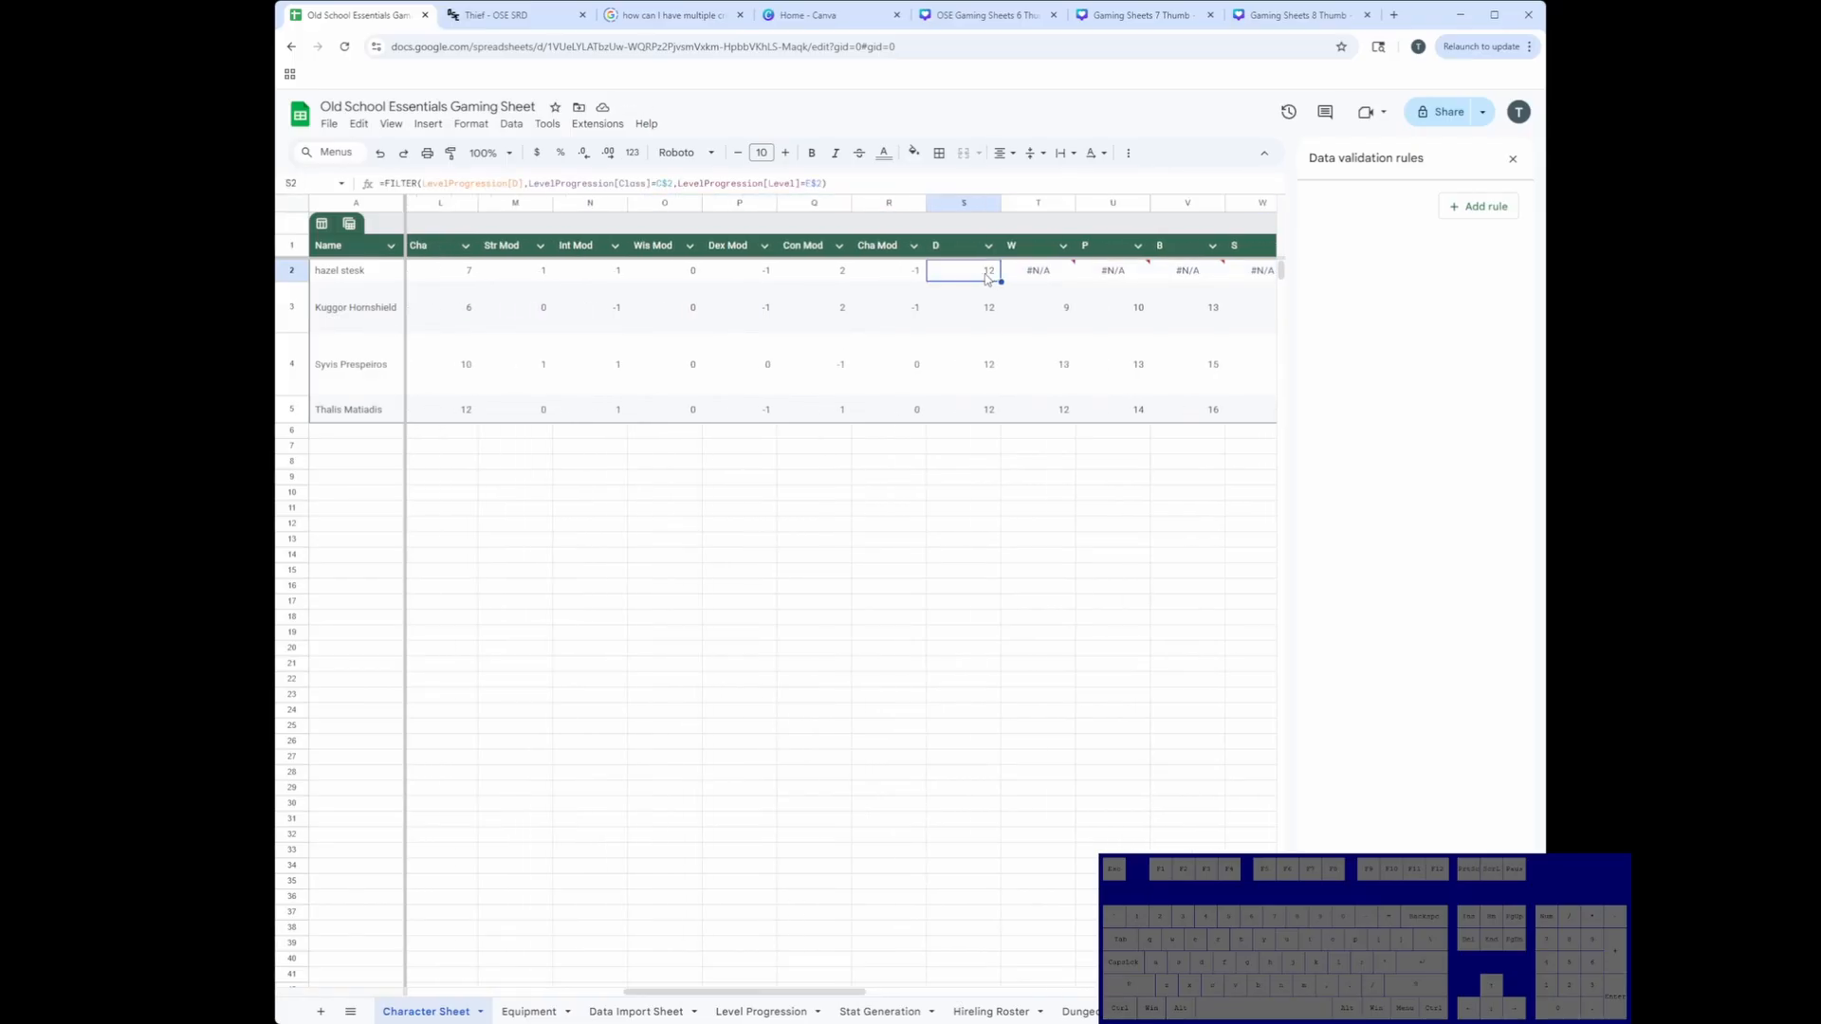
pyautogui.click(826, 183)
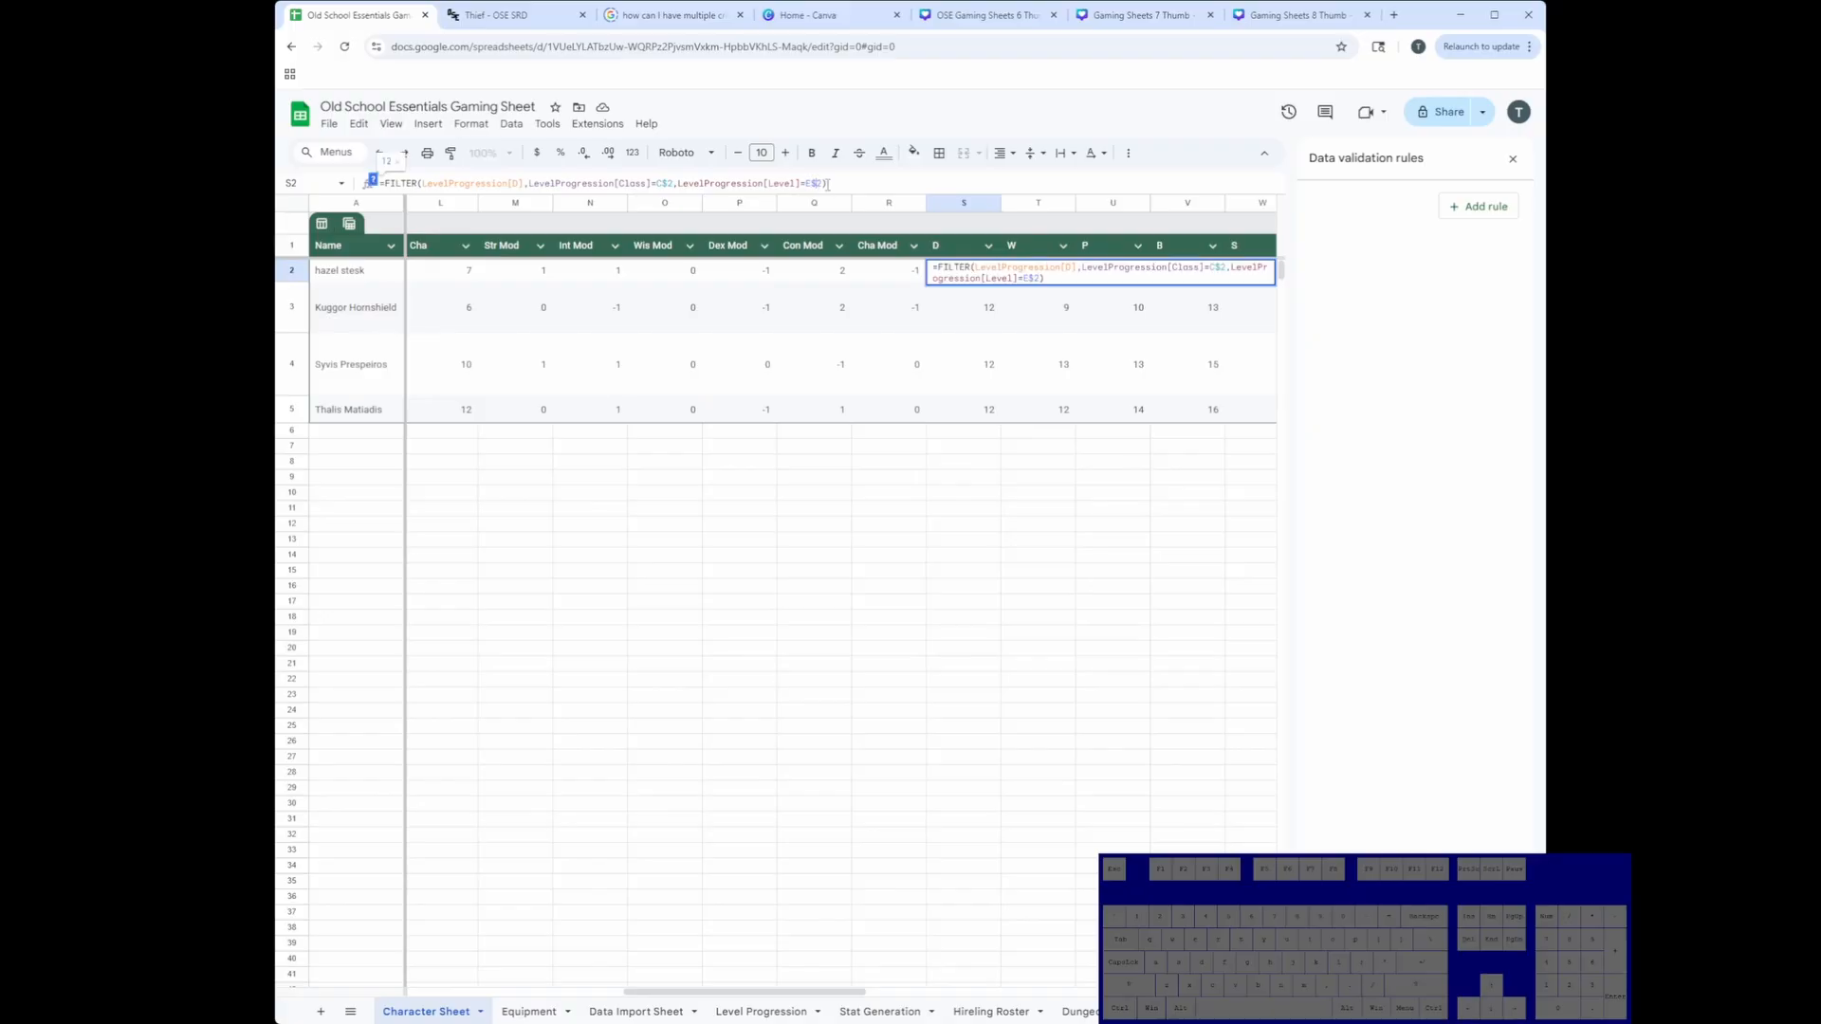
pyautogui.press('BackSpace')
pyautogui.write('$')
pyautogui.press('BackSpace')
pyautogui.write('$')
pyautogui.press('Return')
pyautogui.press('Up')
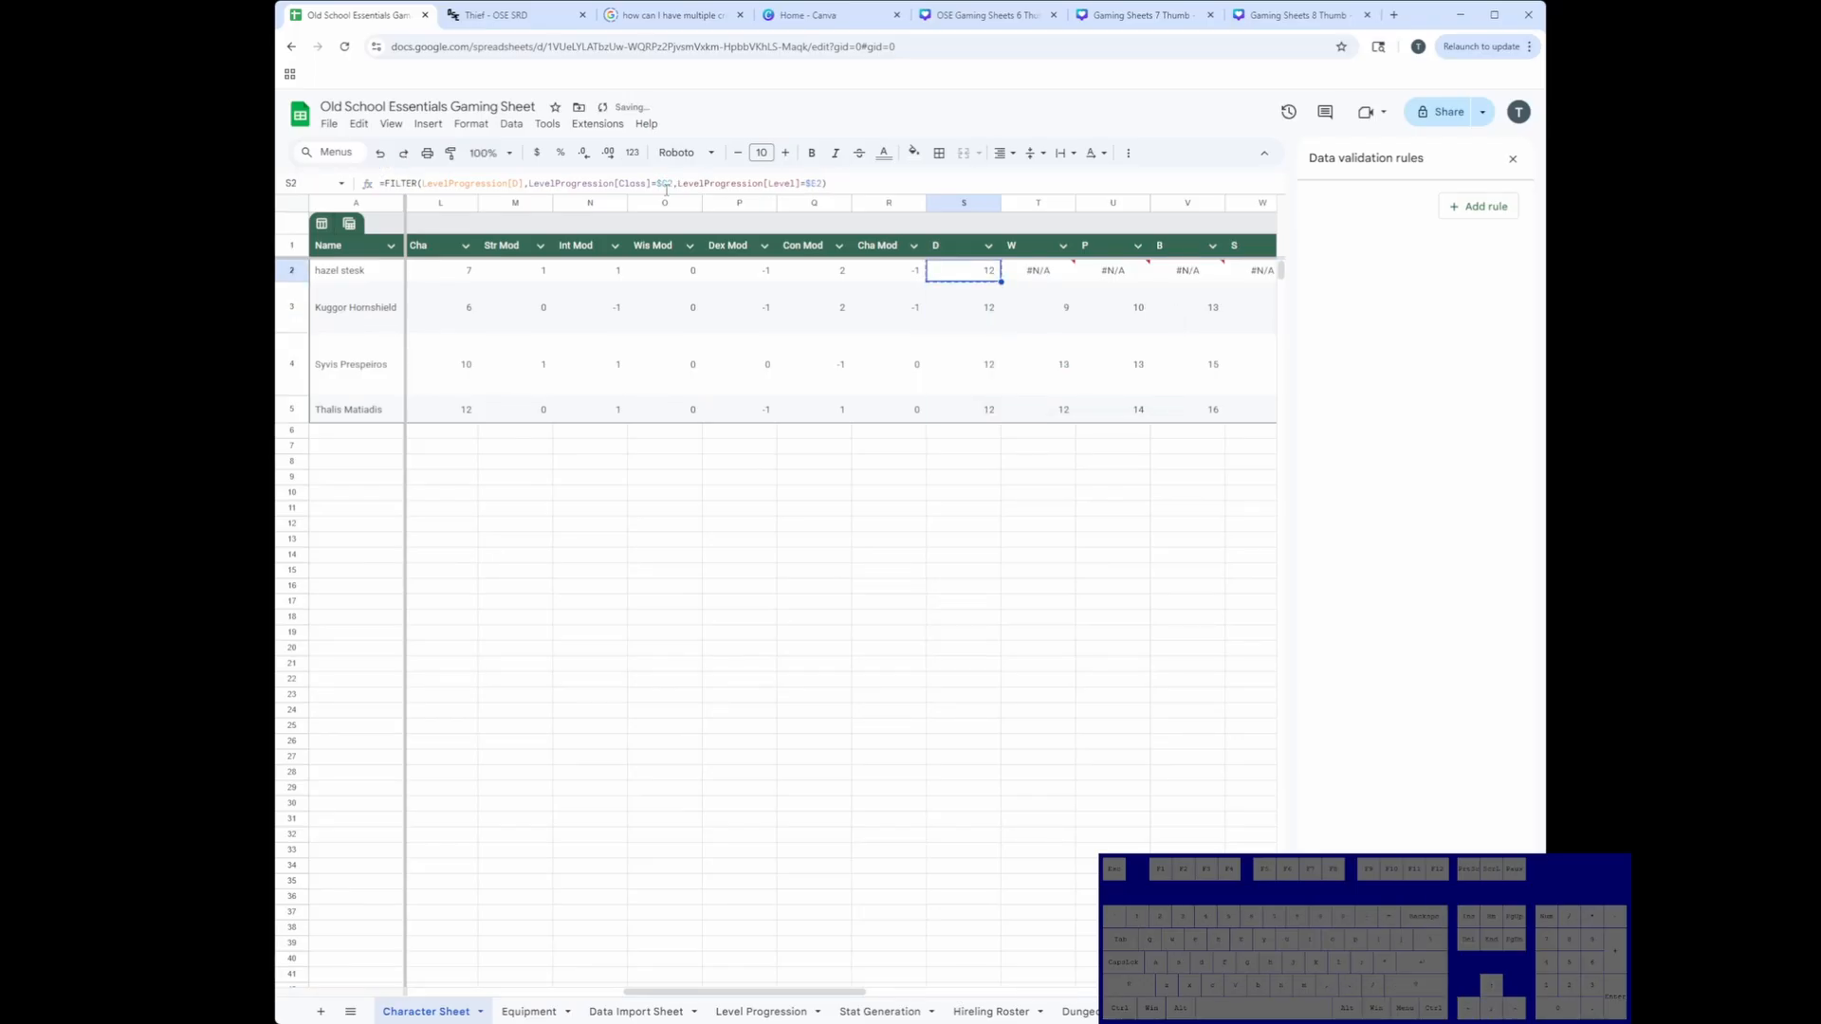
# Step: Fill the corrected D save formula from S2 down through S5
pyautogui.hotkey('ctrl', 'shift', 'Down')
pyautogui.hotkey('ctrl', 'd')
pyautogui.press('Right')
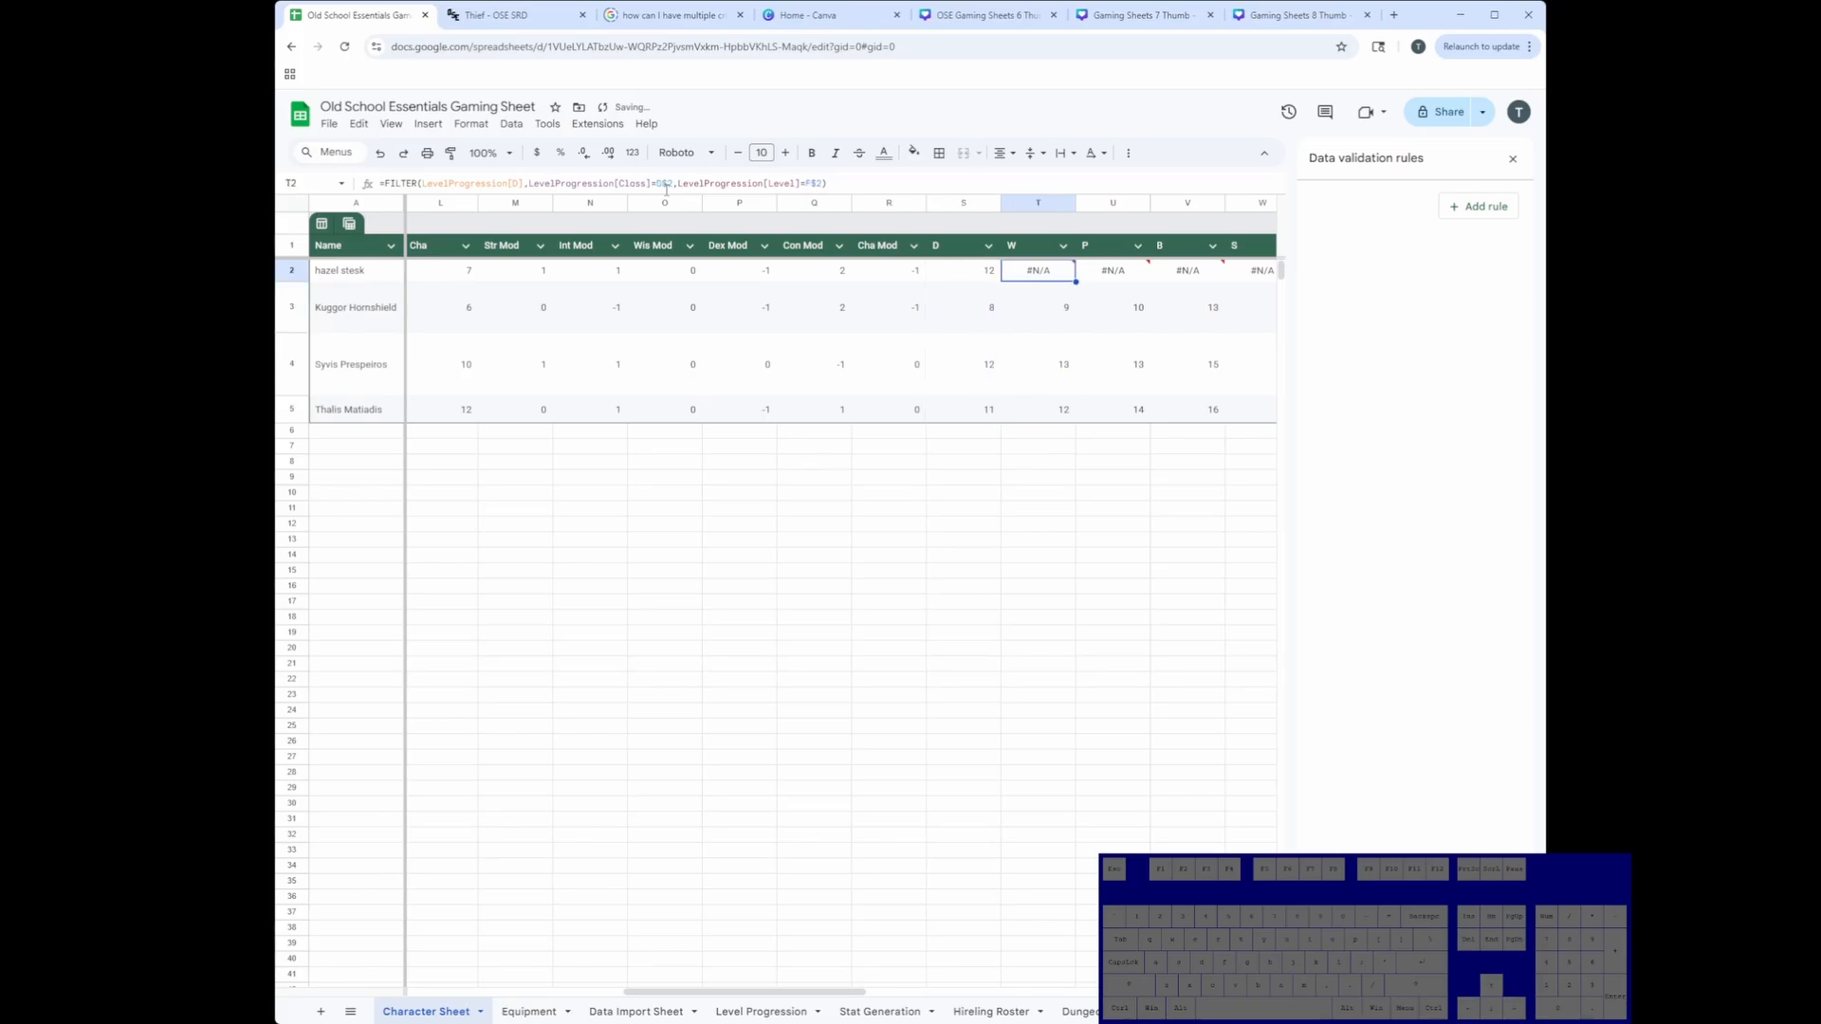
# Step: Copy the S2 lookup formula across the W, P, B and S save cells in T2:W2
pyautogui.click(821, 183)
pyautogui.click(951, 278)
pyautogui.hotkey('ctrl', 'c')
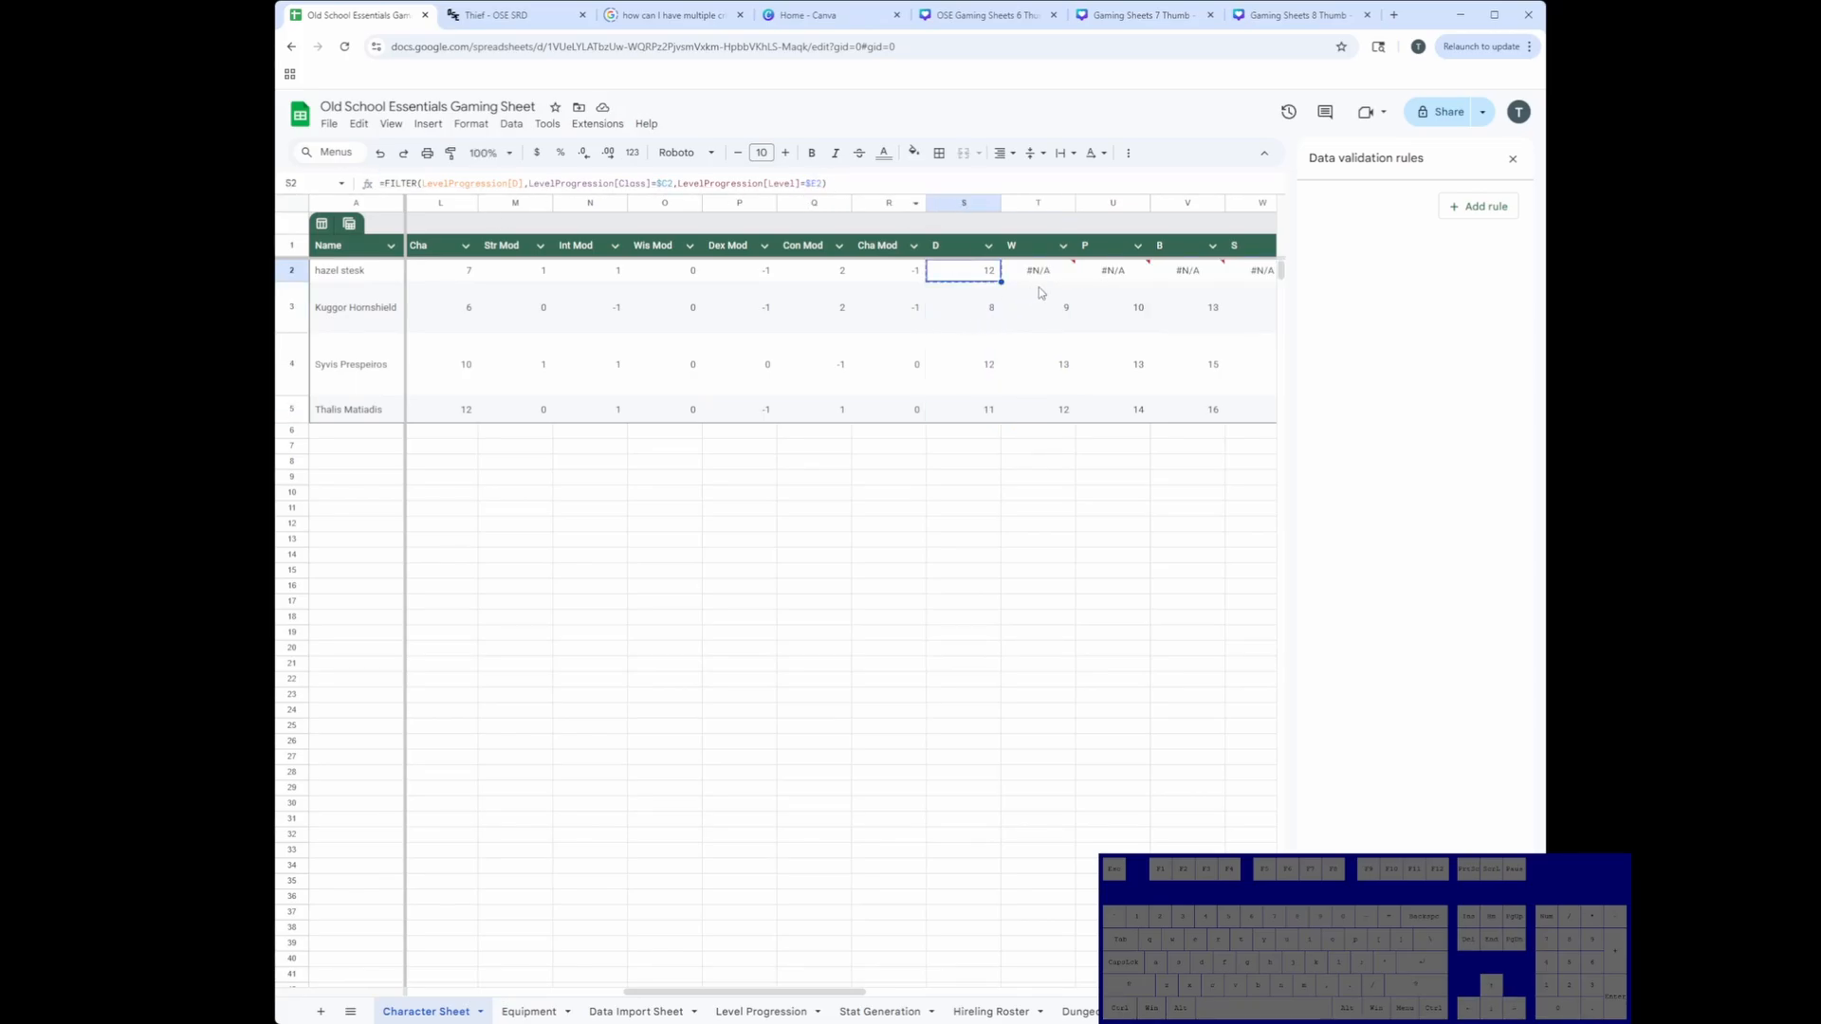
pyautogui.moveTo(1046, 275); pyautogui.dragTo(1190, 275)
pyautogui.hotkey('ctrl', 'v')
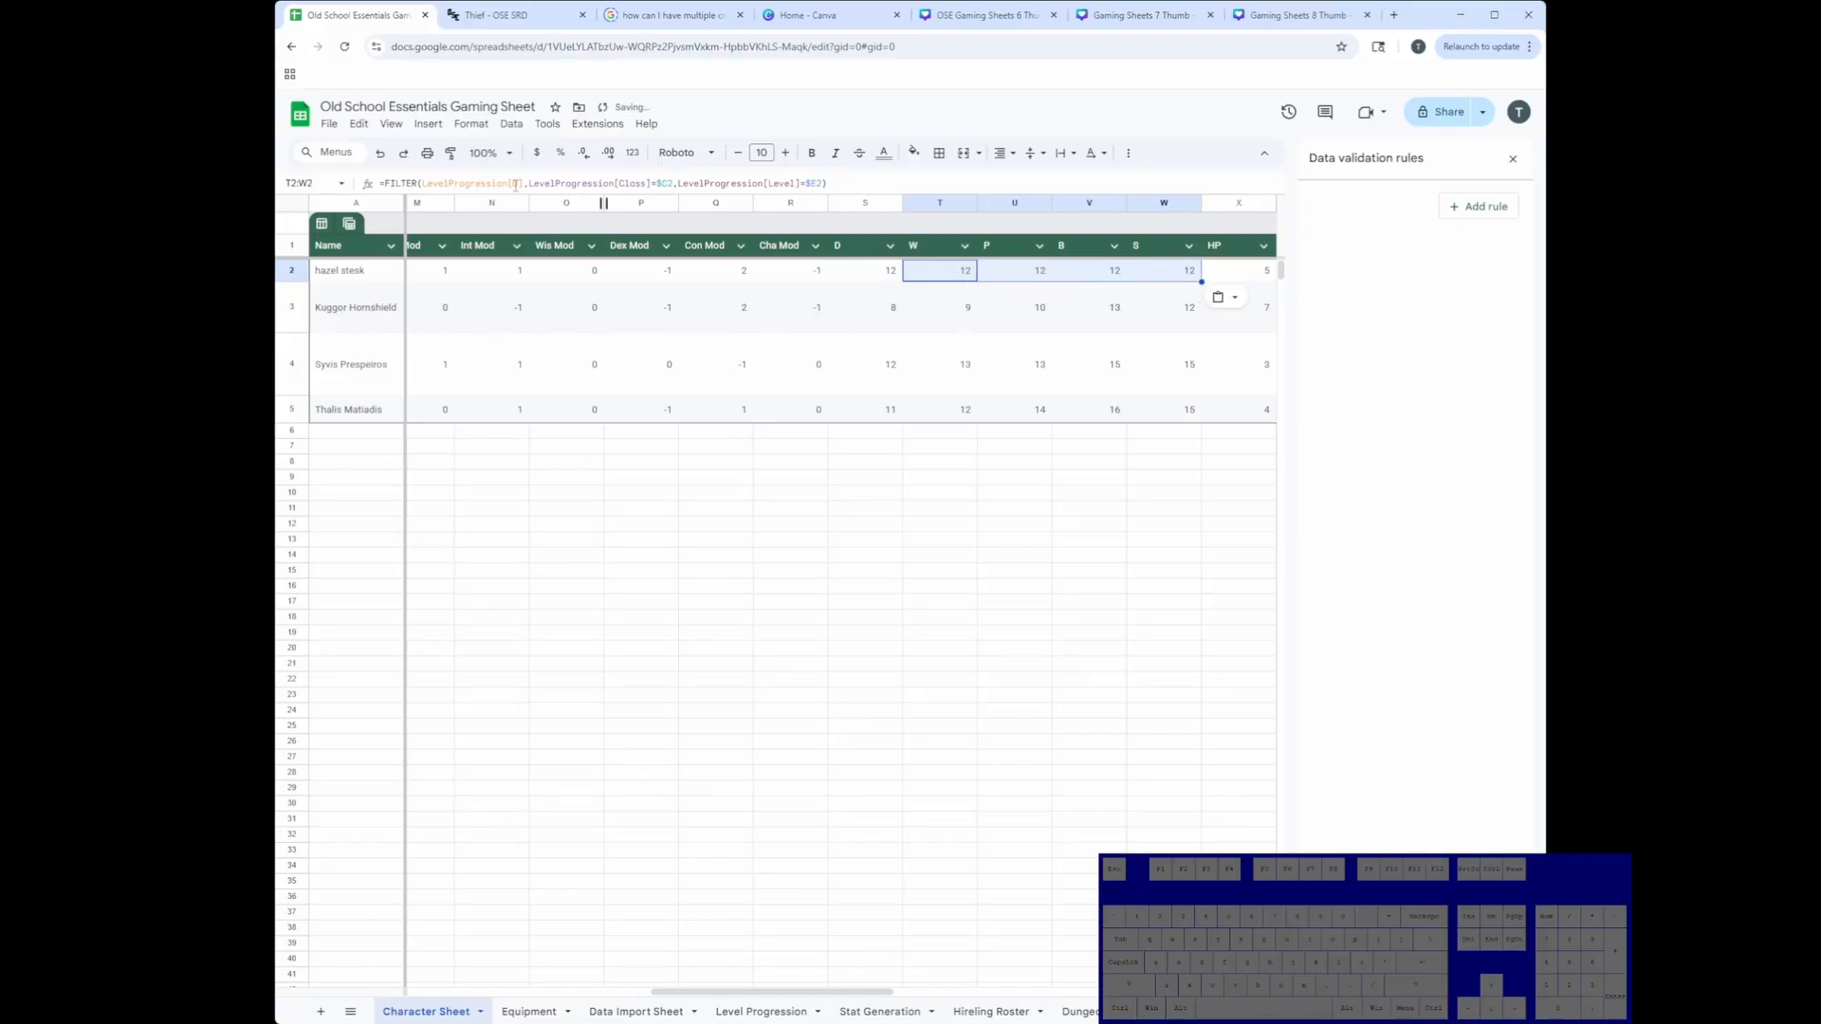
# Step: Change the looked-up LevelProgression column to W in cell T2 and to P in cell U2
pyautogui.click(558, 185)
pyautogui.press('BackSpace')
pyautogui.write('W')
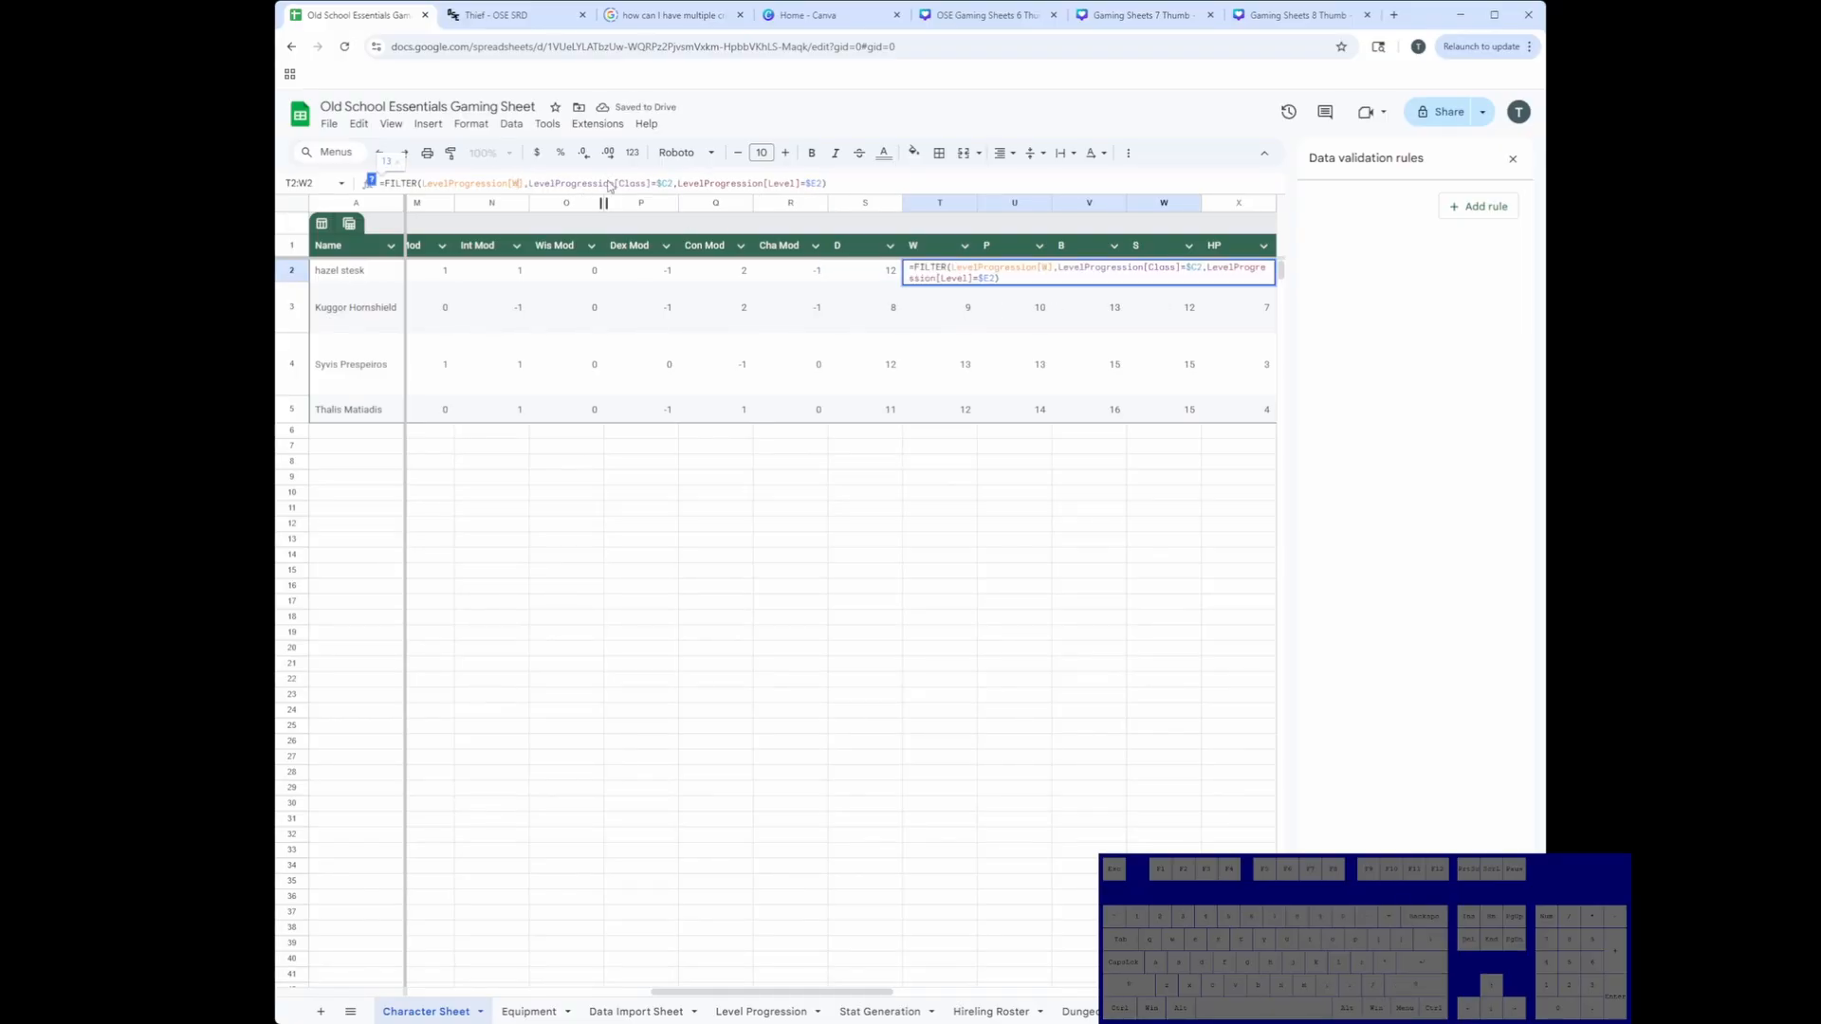
pyautogui.press('Tab')
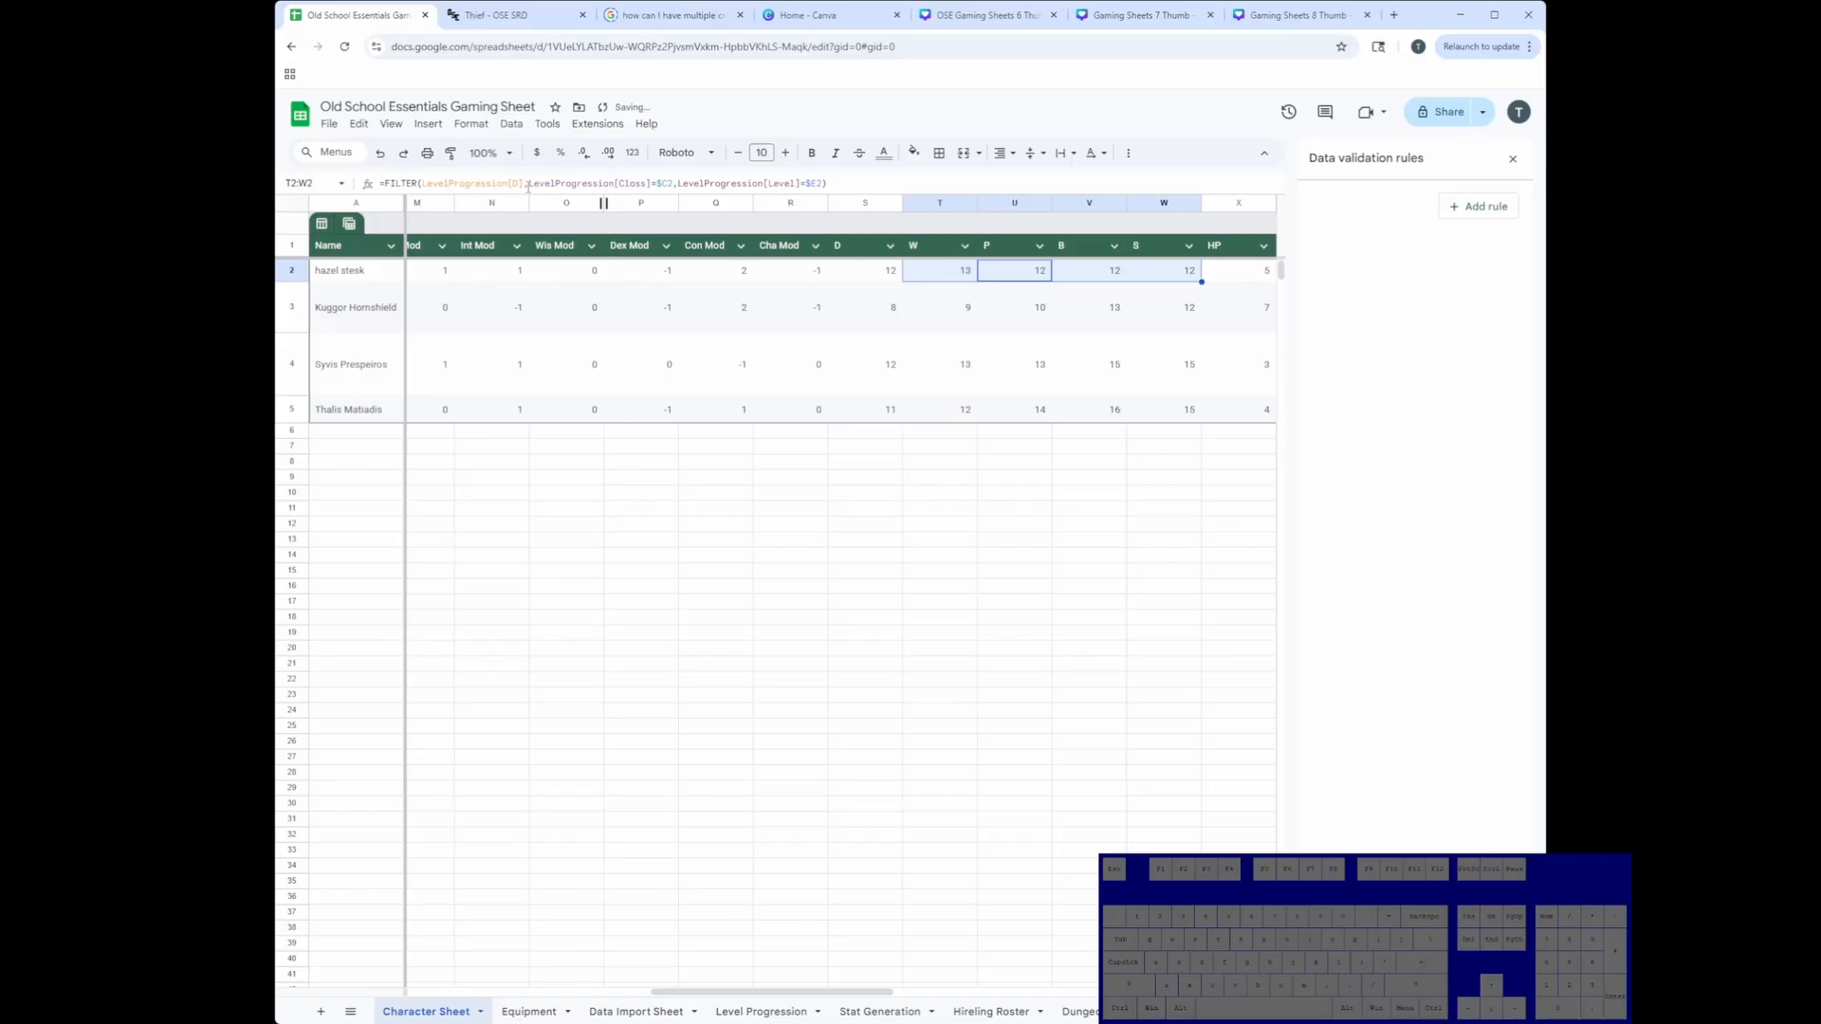
pyautogui.click(528, 186)
pyautogui.press('BackSpace')
pyautogui.write('P')
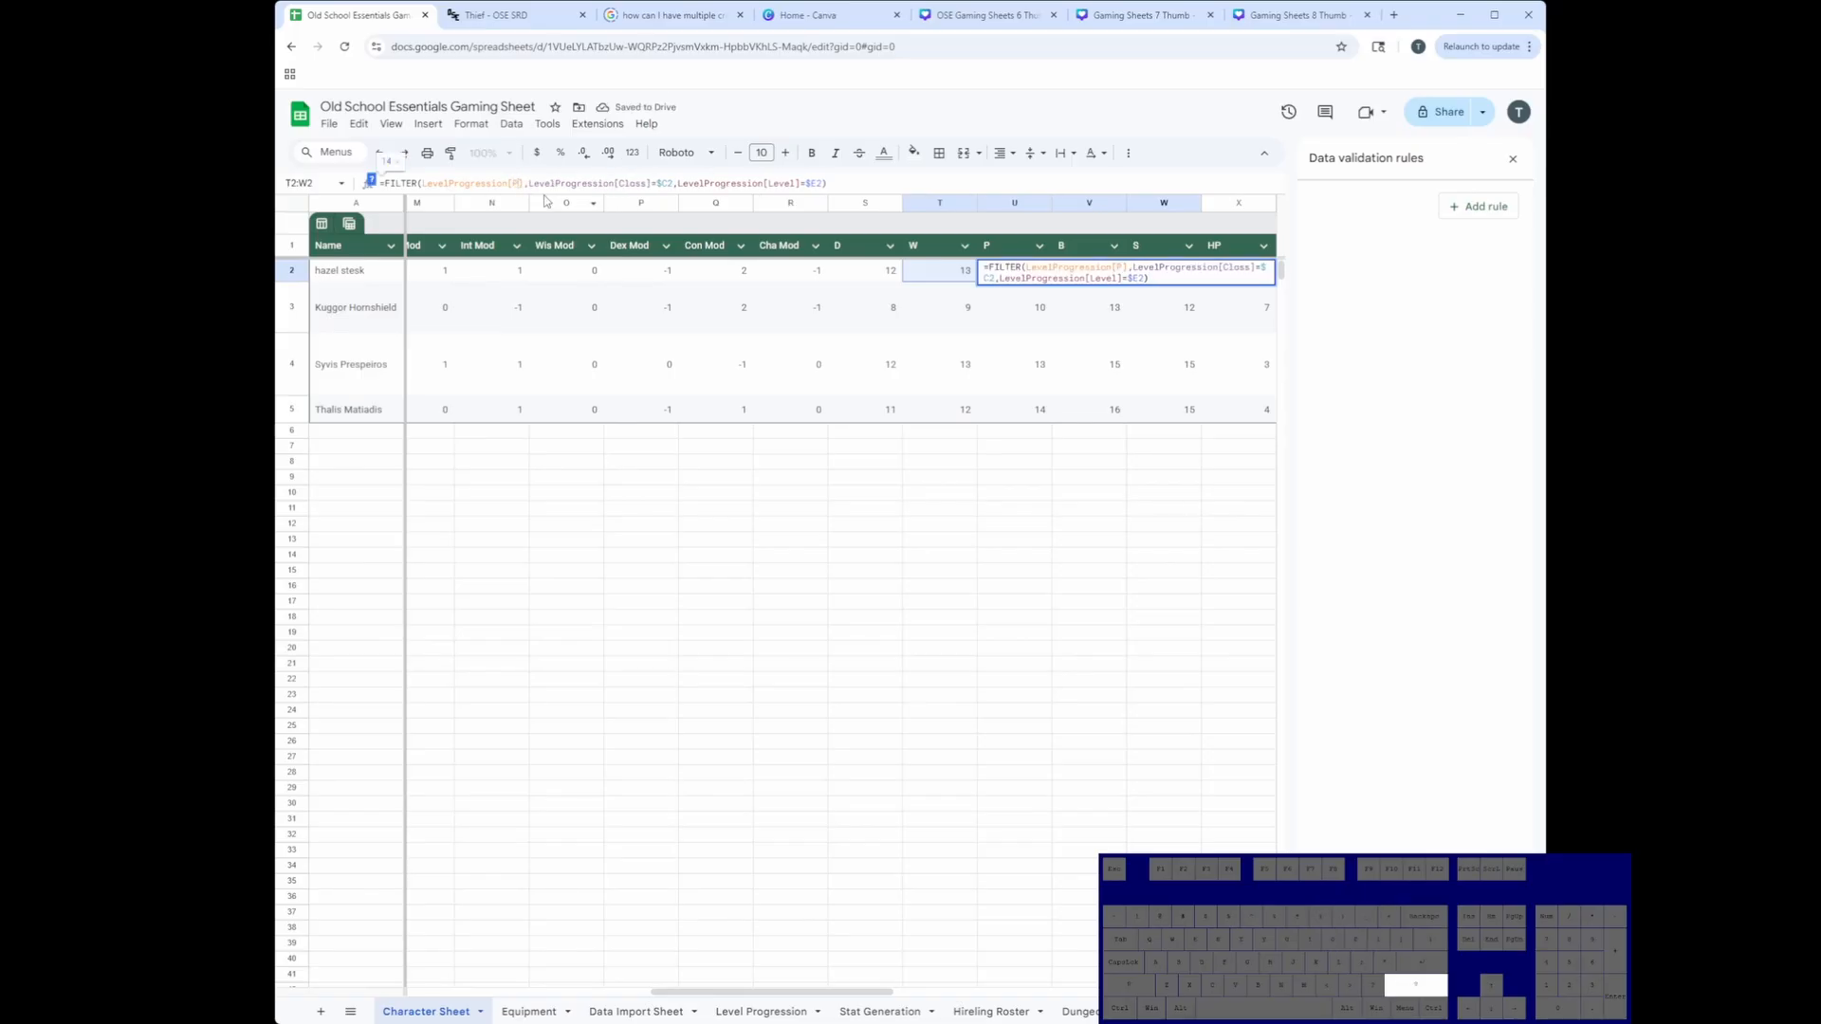
pyautogui.press('Tab')
# Step: Change the looked-up LevelProgression column to B in cell V2 and to S in cell W2
pyautogui.click(517, 183)
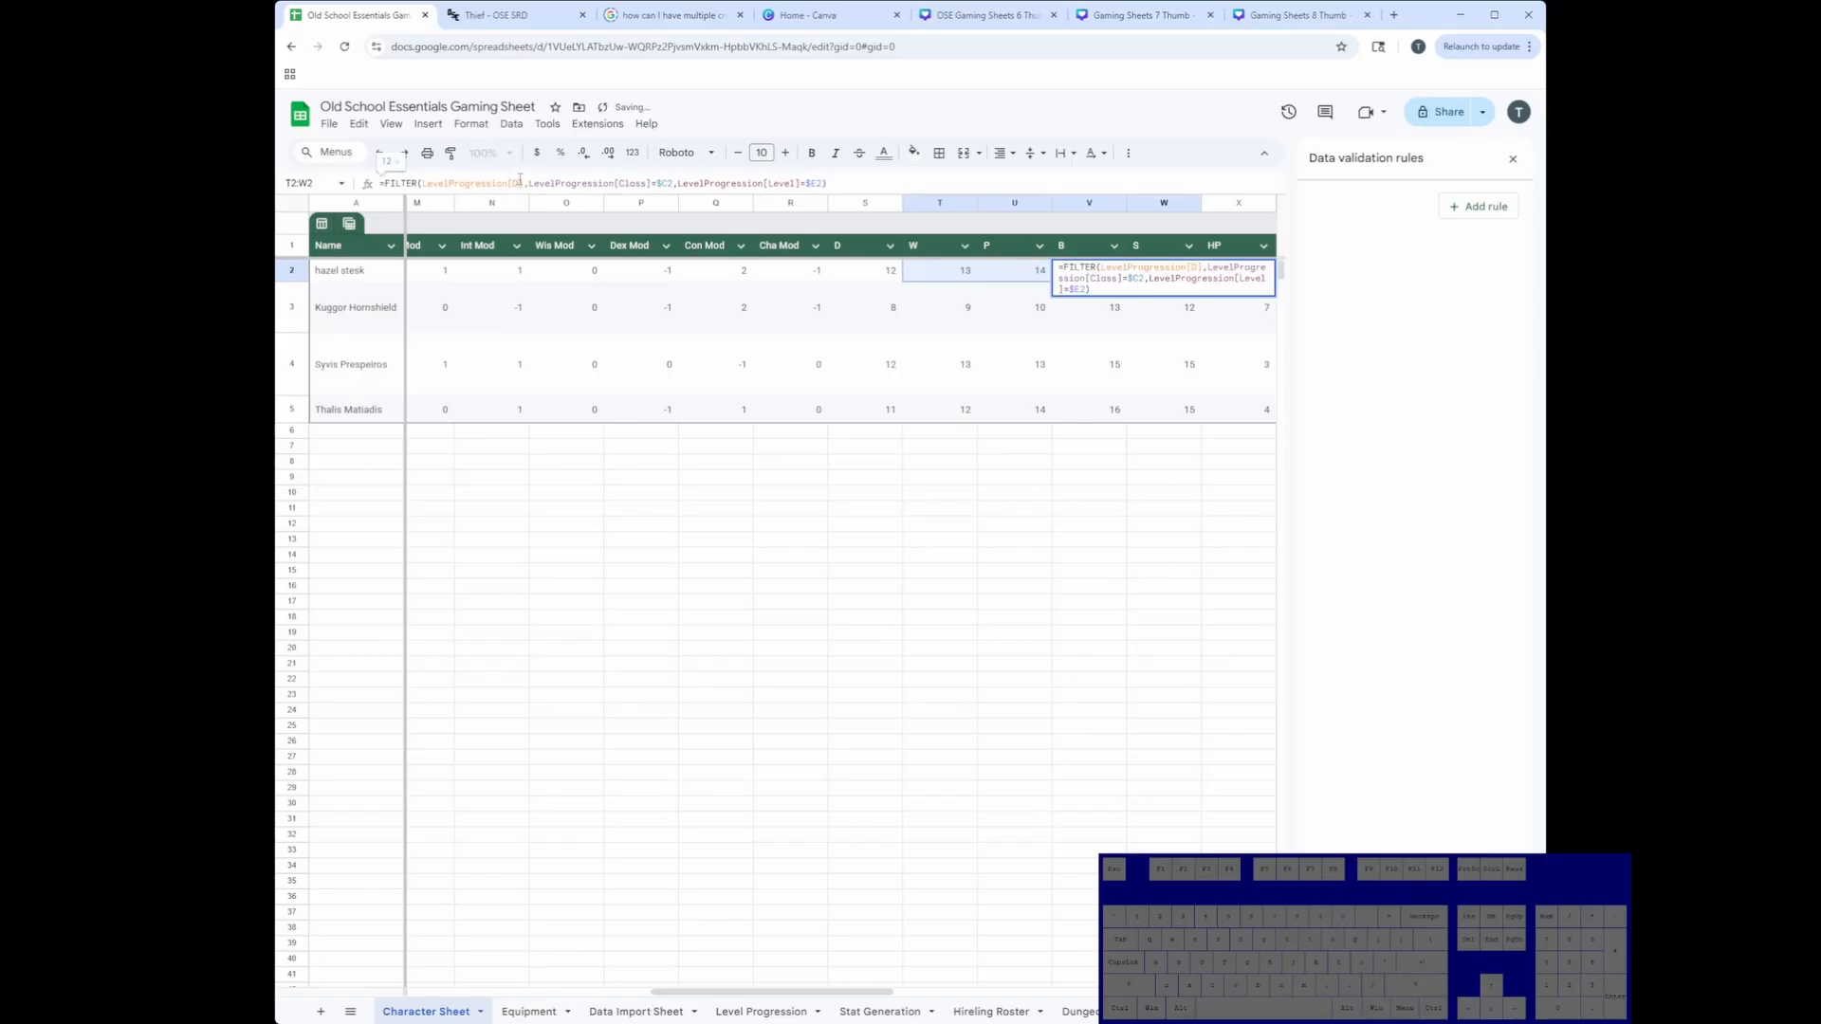
pyautogui.press('BackSpace')
pyautogui.write('B')
pyautogui.press('Tab')
pyautogui.click(517, 183)
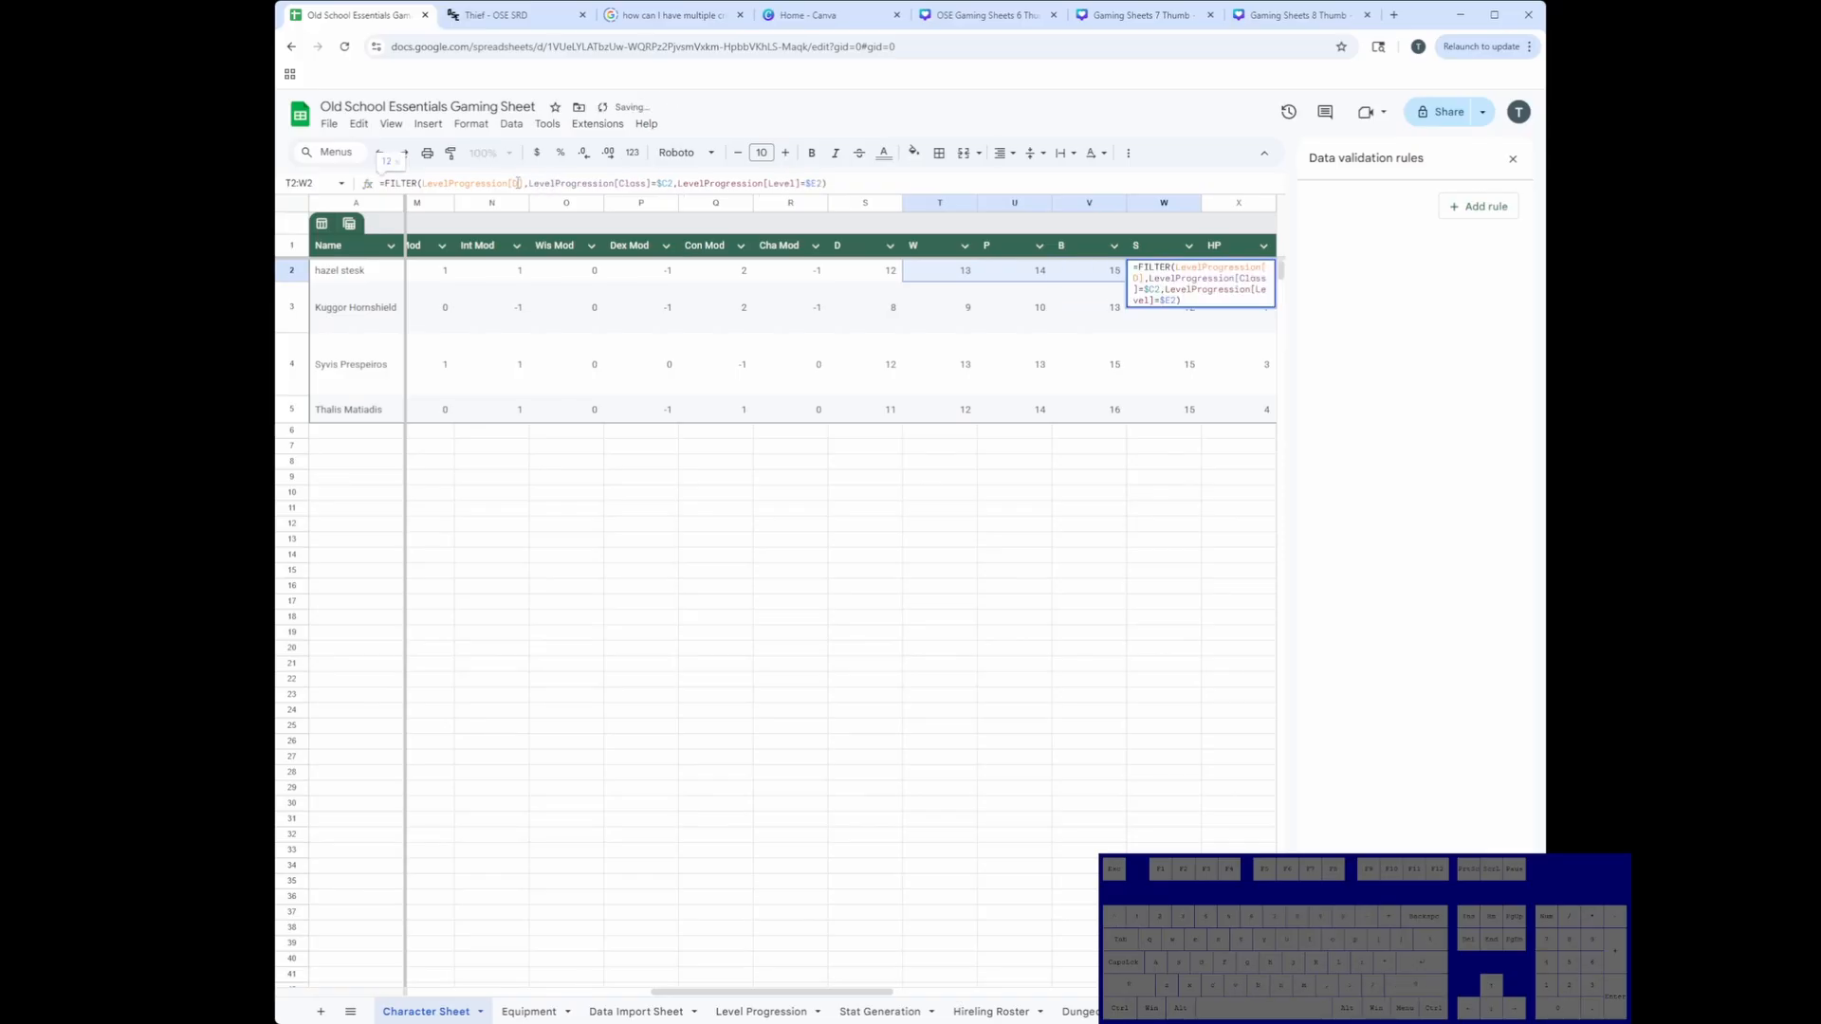
pyautogui.press('BackSpace')
pyautogui.write('S')
pyautogui.press('Tab')
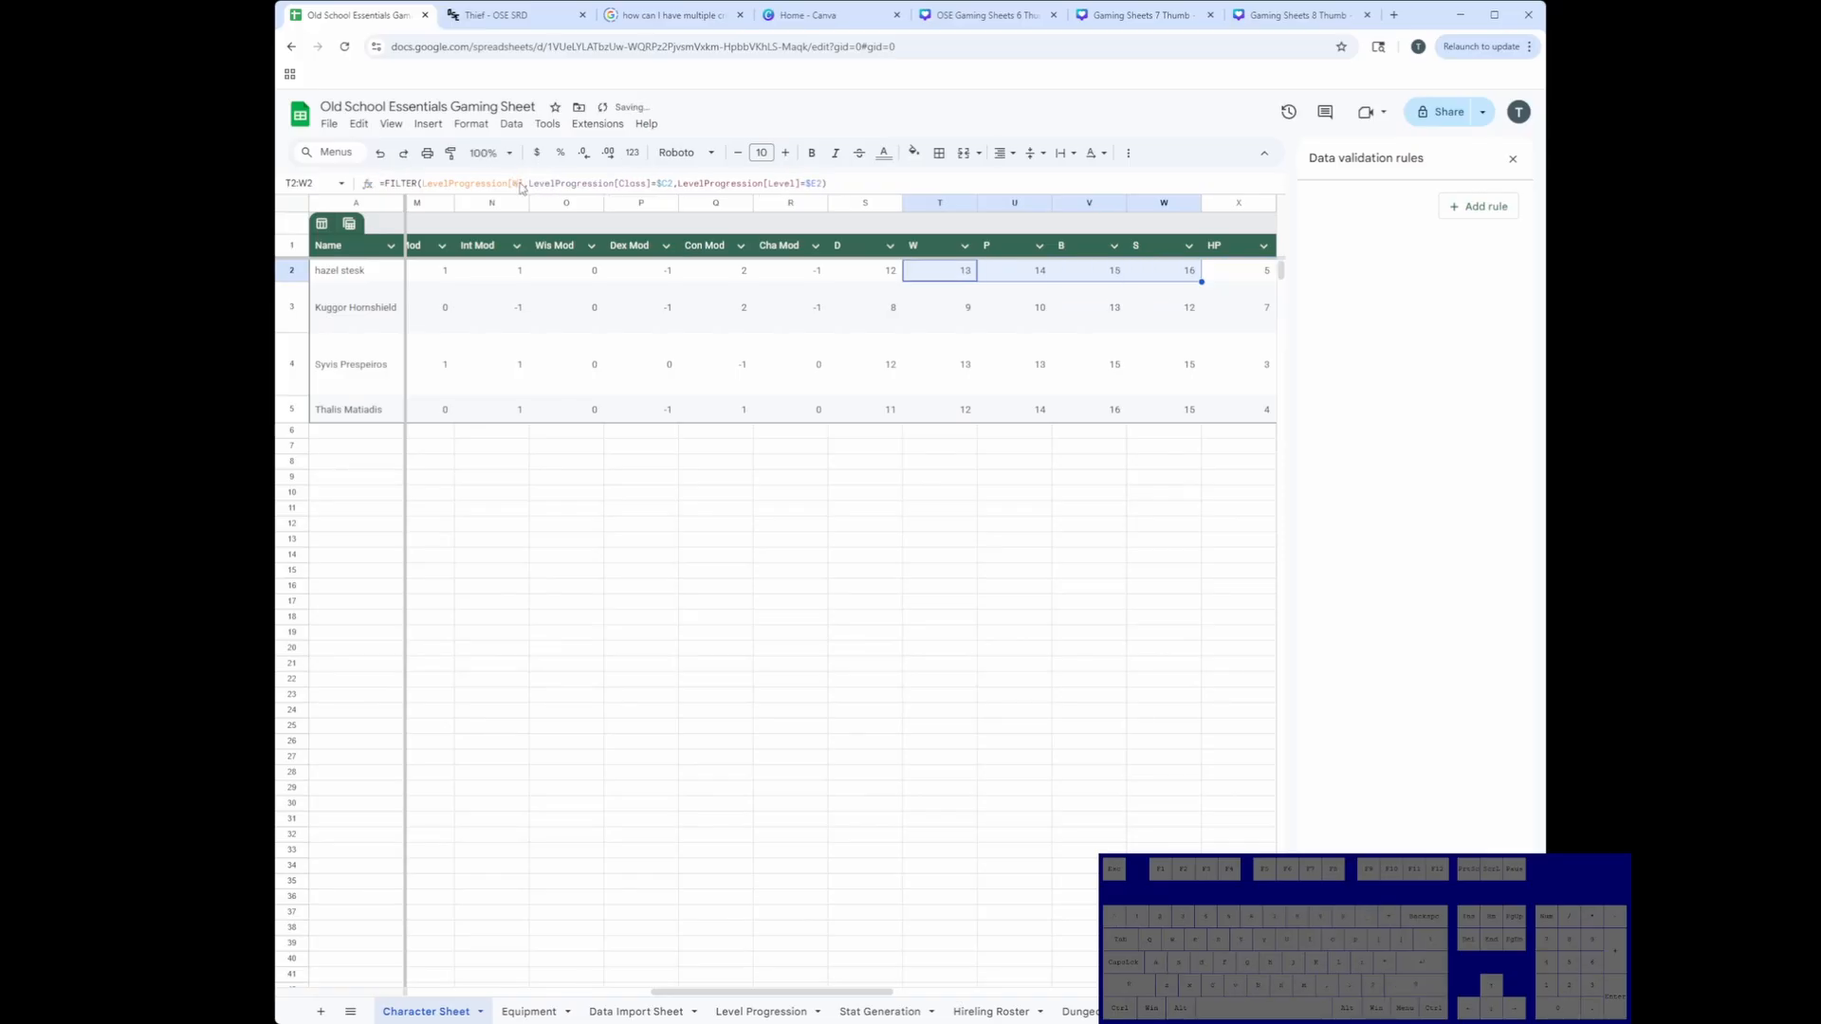
# Step: Copy the save lookups in T2:W2 to the other characters' rows in T3:W5
pyautogui.hotkey('ctrl', 'c')
pyautogui.moveTo(959, 317); pyautogui.dragTo(1155, 400)
pyautogui.hotkey('ctrl', 'v')
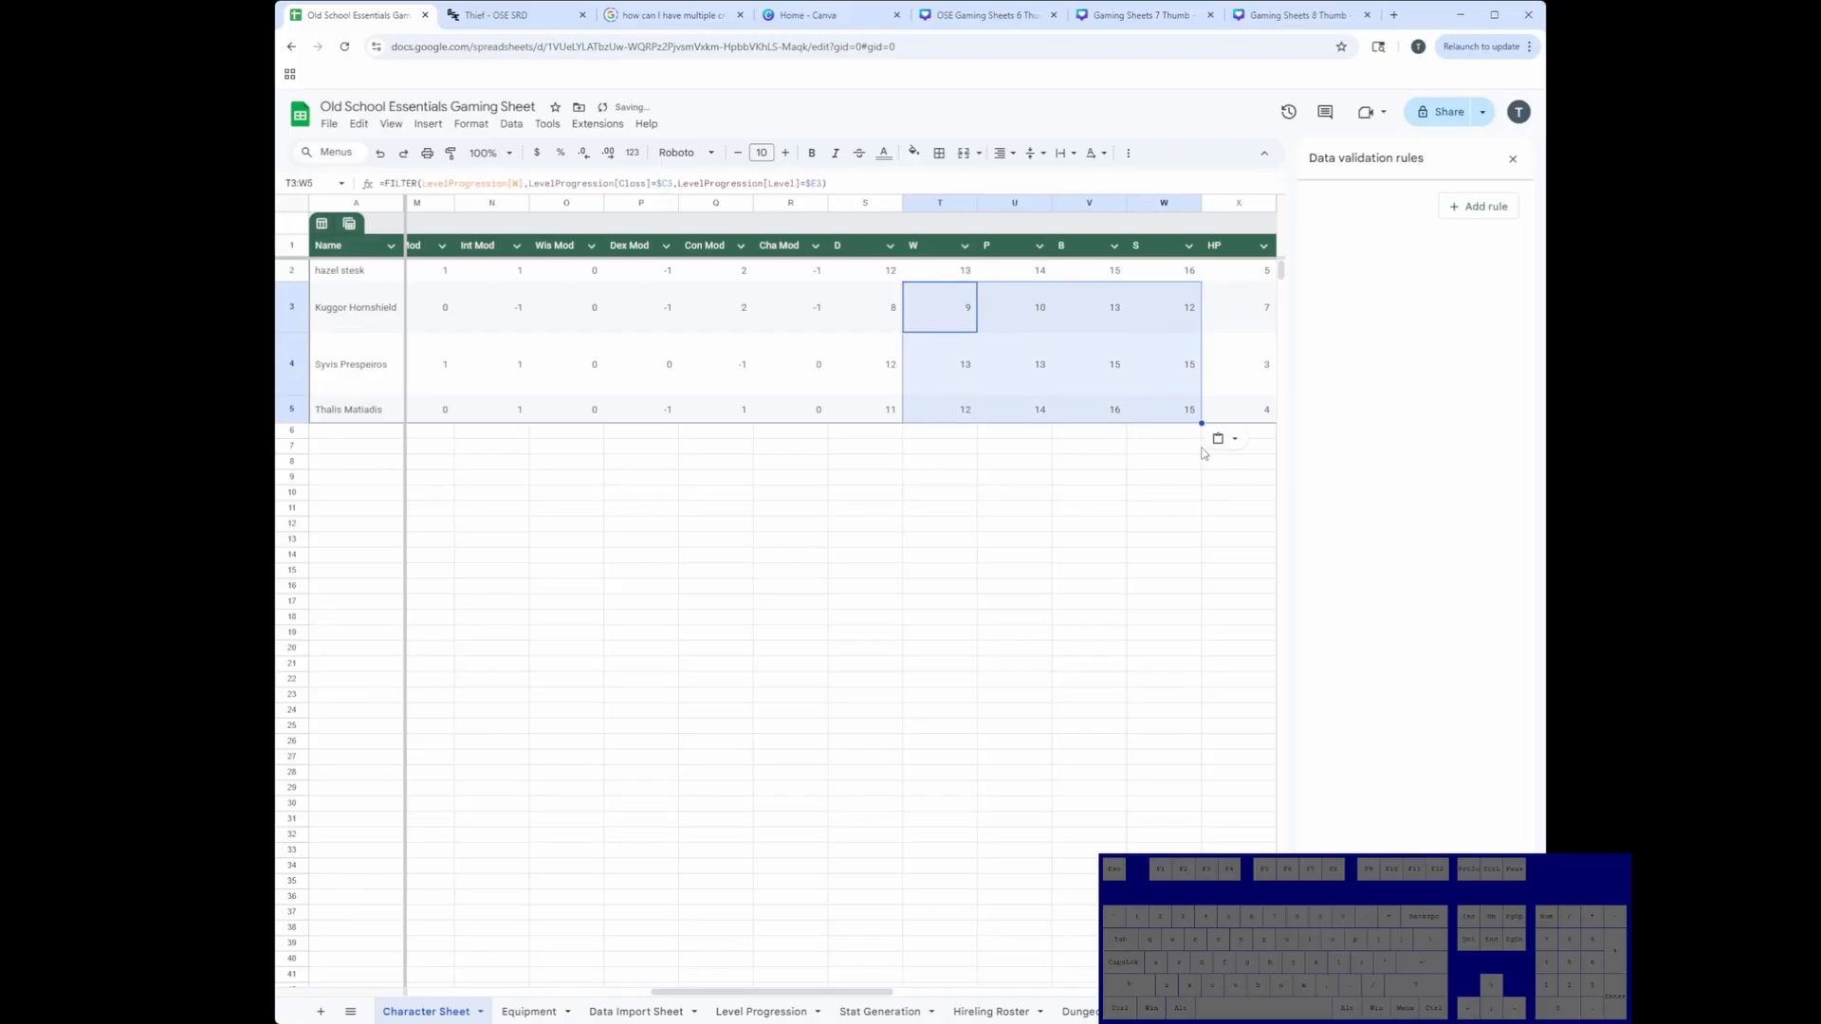
pyautogui.click(1100, 377)
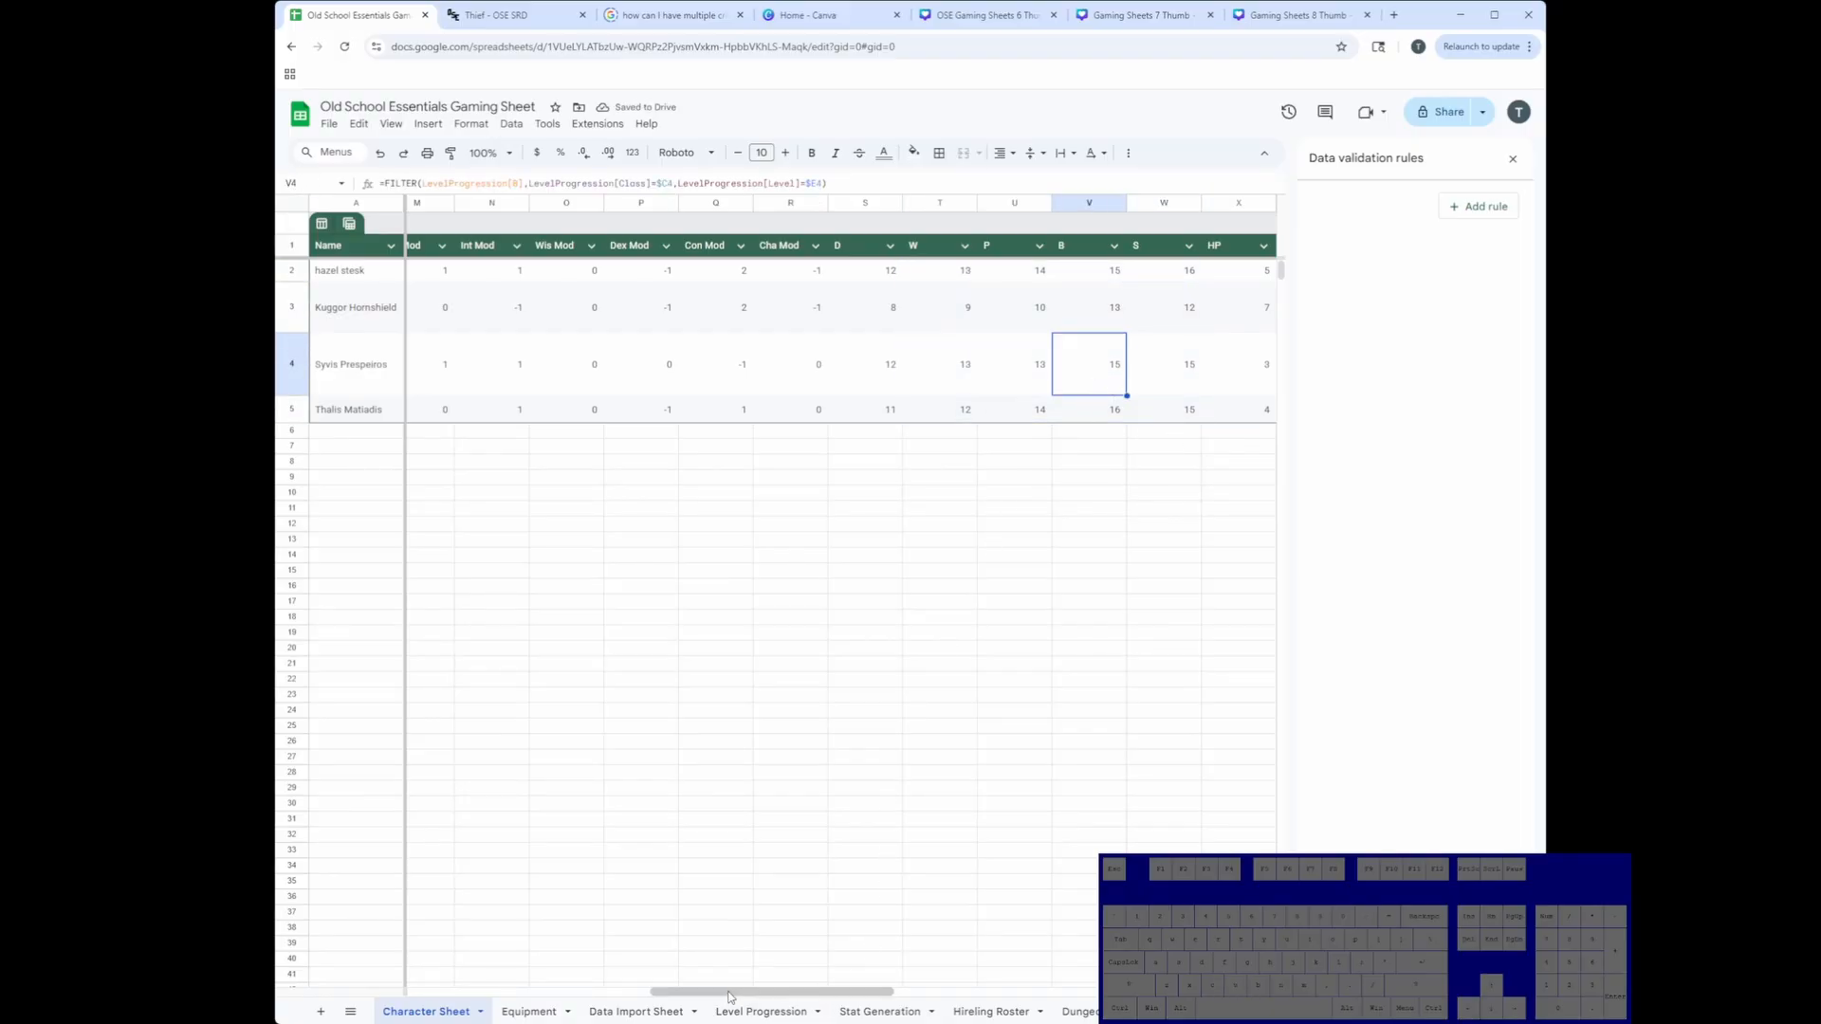
# Step: Examine the XP for next level values in AK2:AK5
pyautogui.moveTo(732, 993); pyautogui.dragTo(1079, 995)
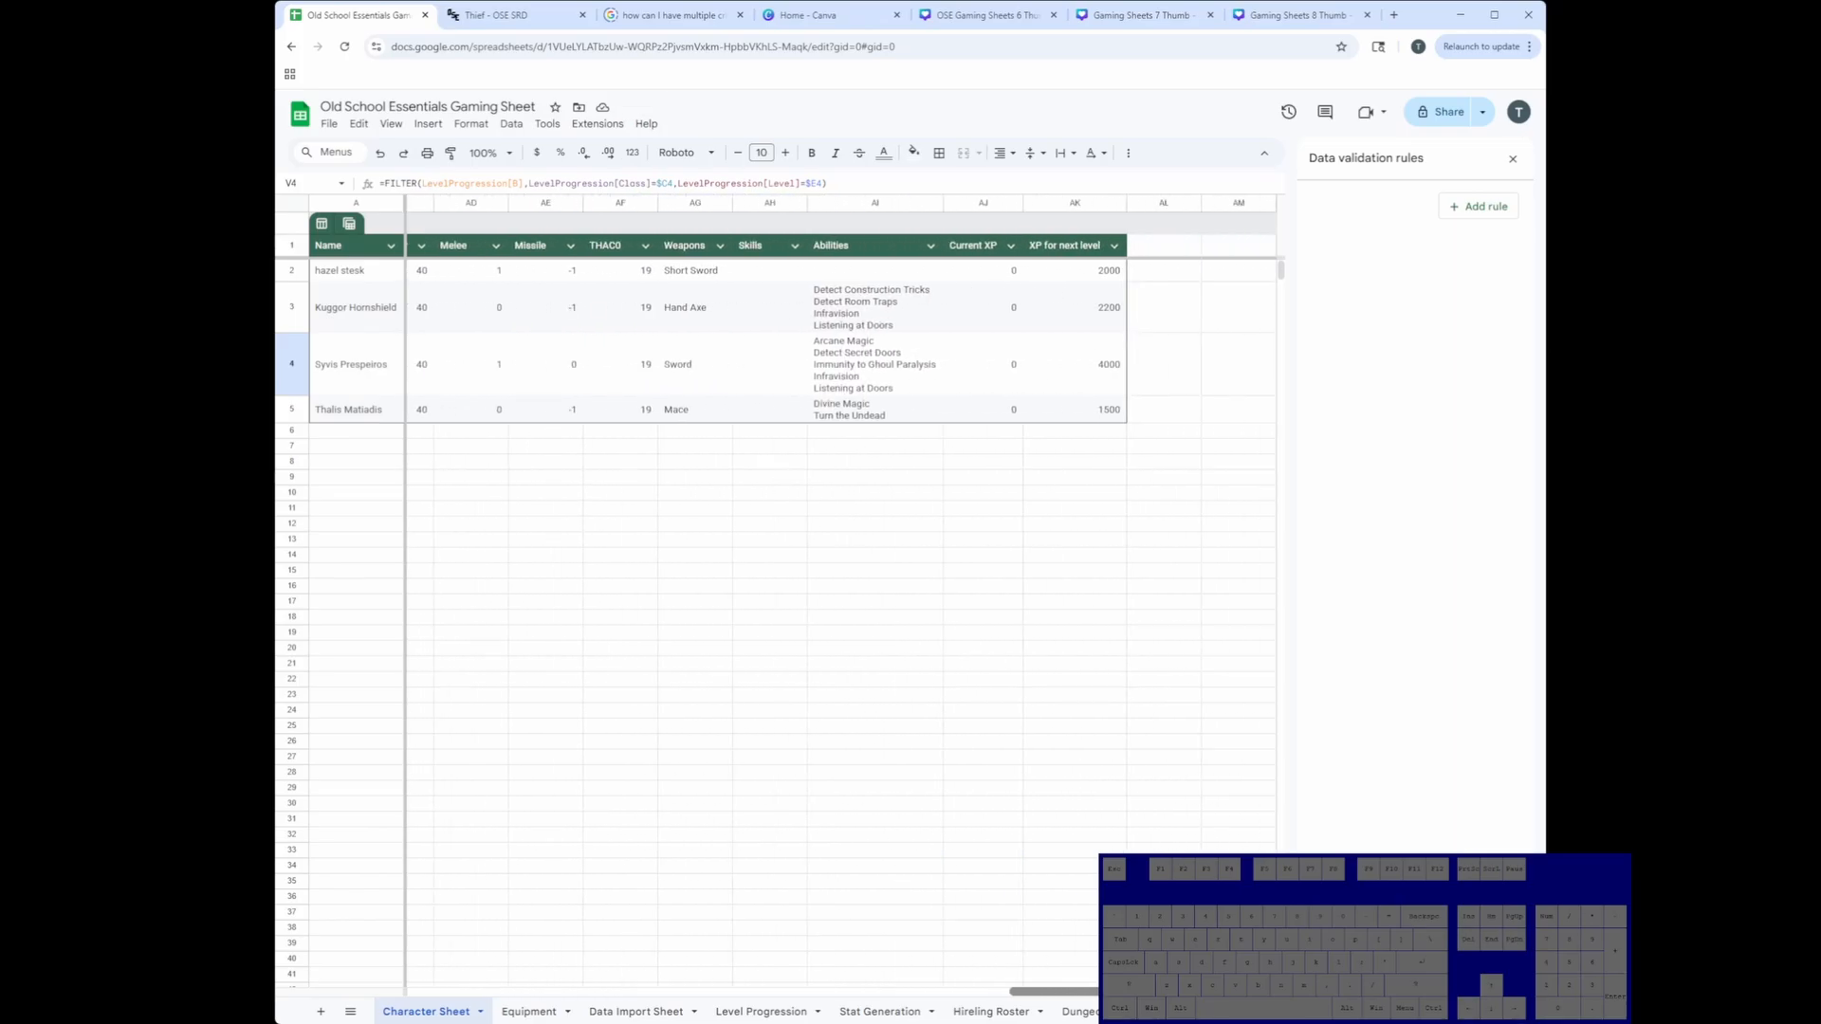
pyautogui.moveTo(1087, 277); pyautogui.dragTo(1090, 411)
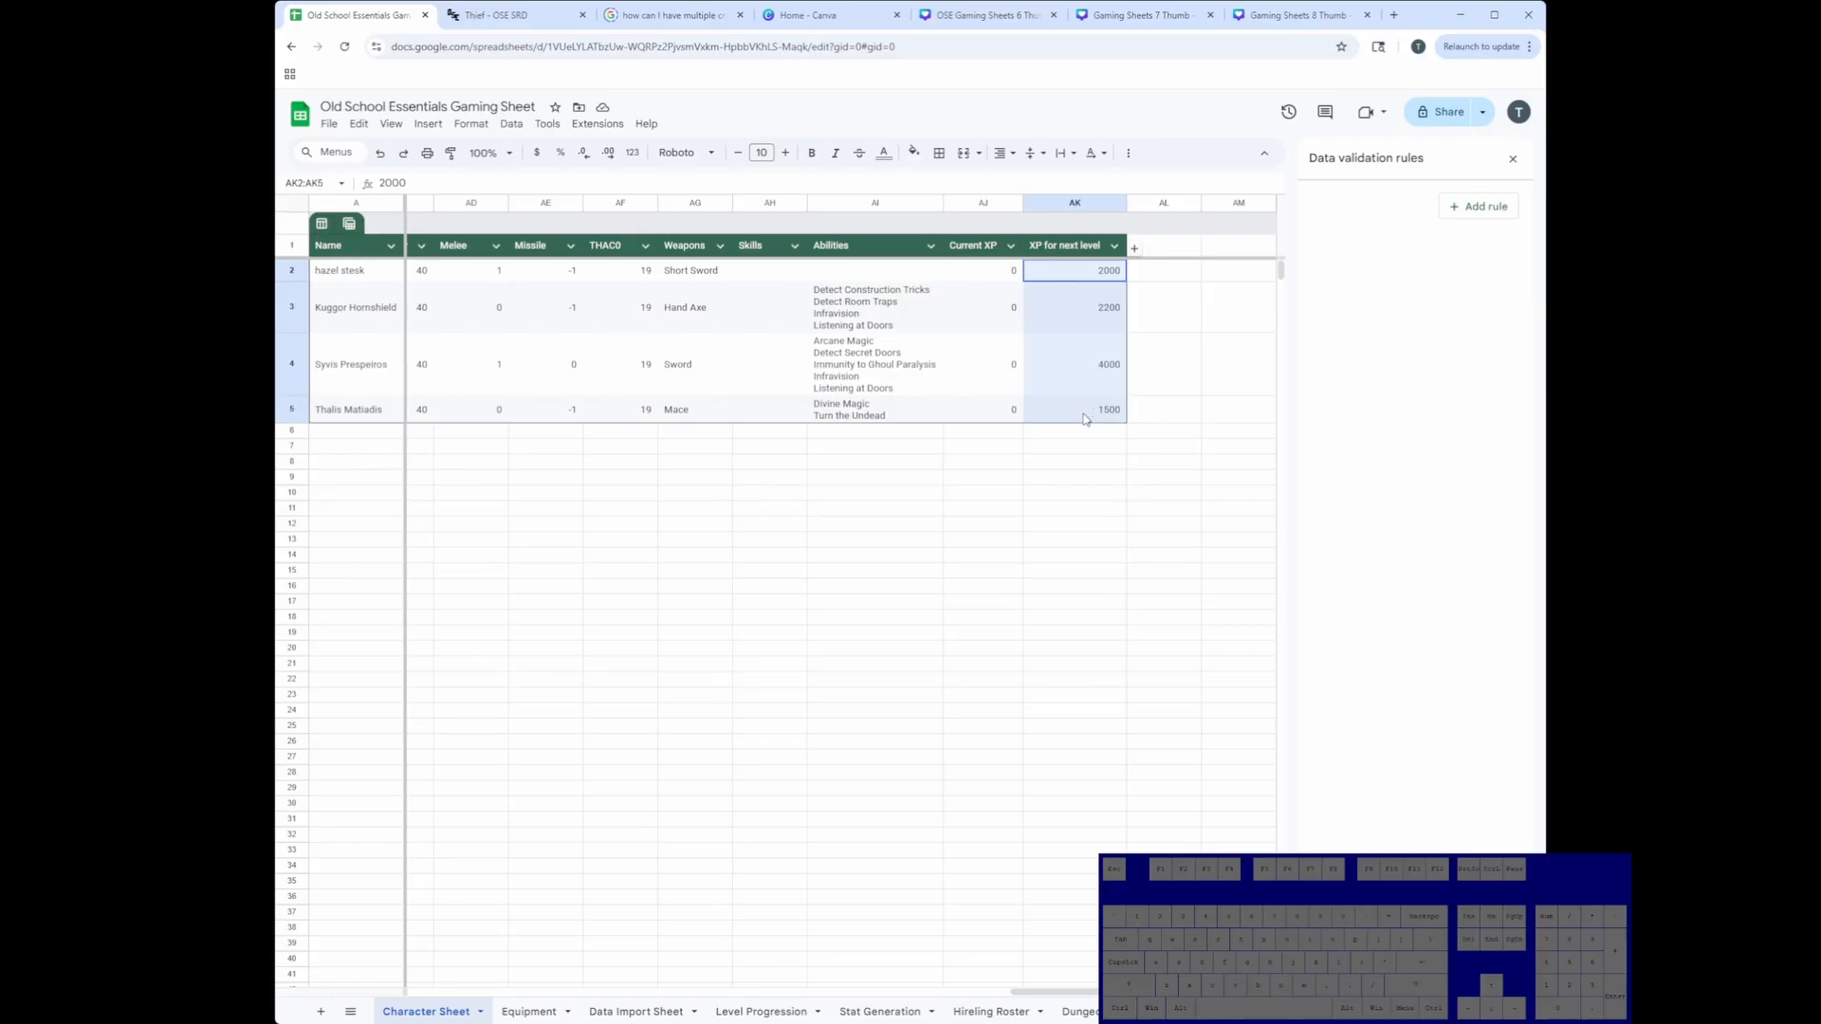
pyautogui.click(1038, 481)
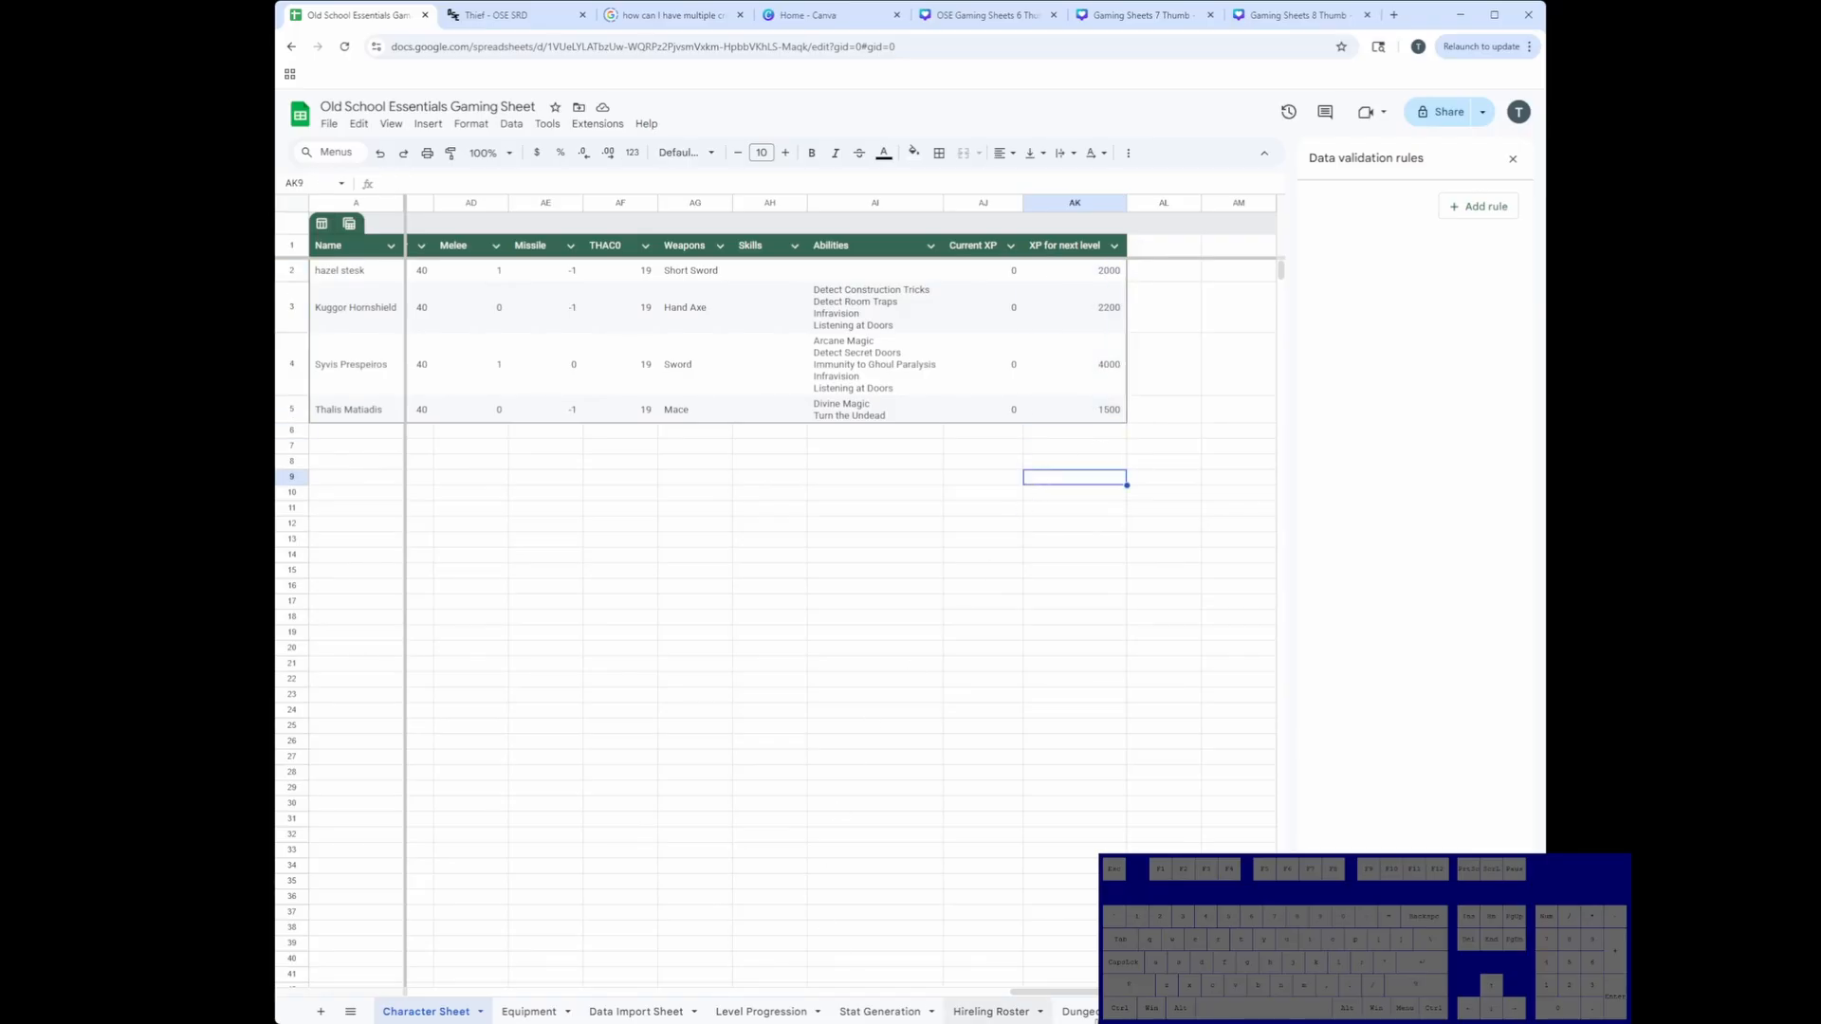